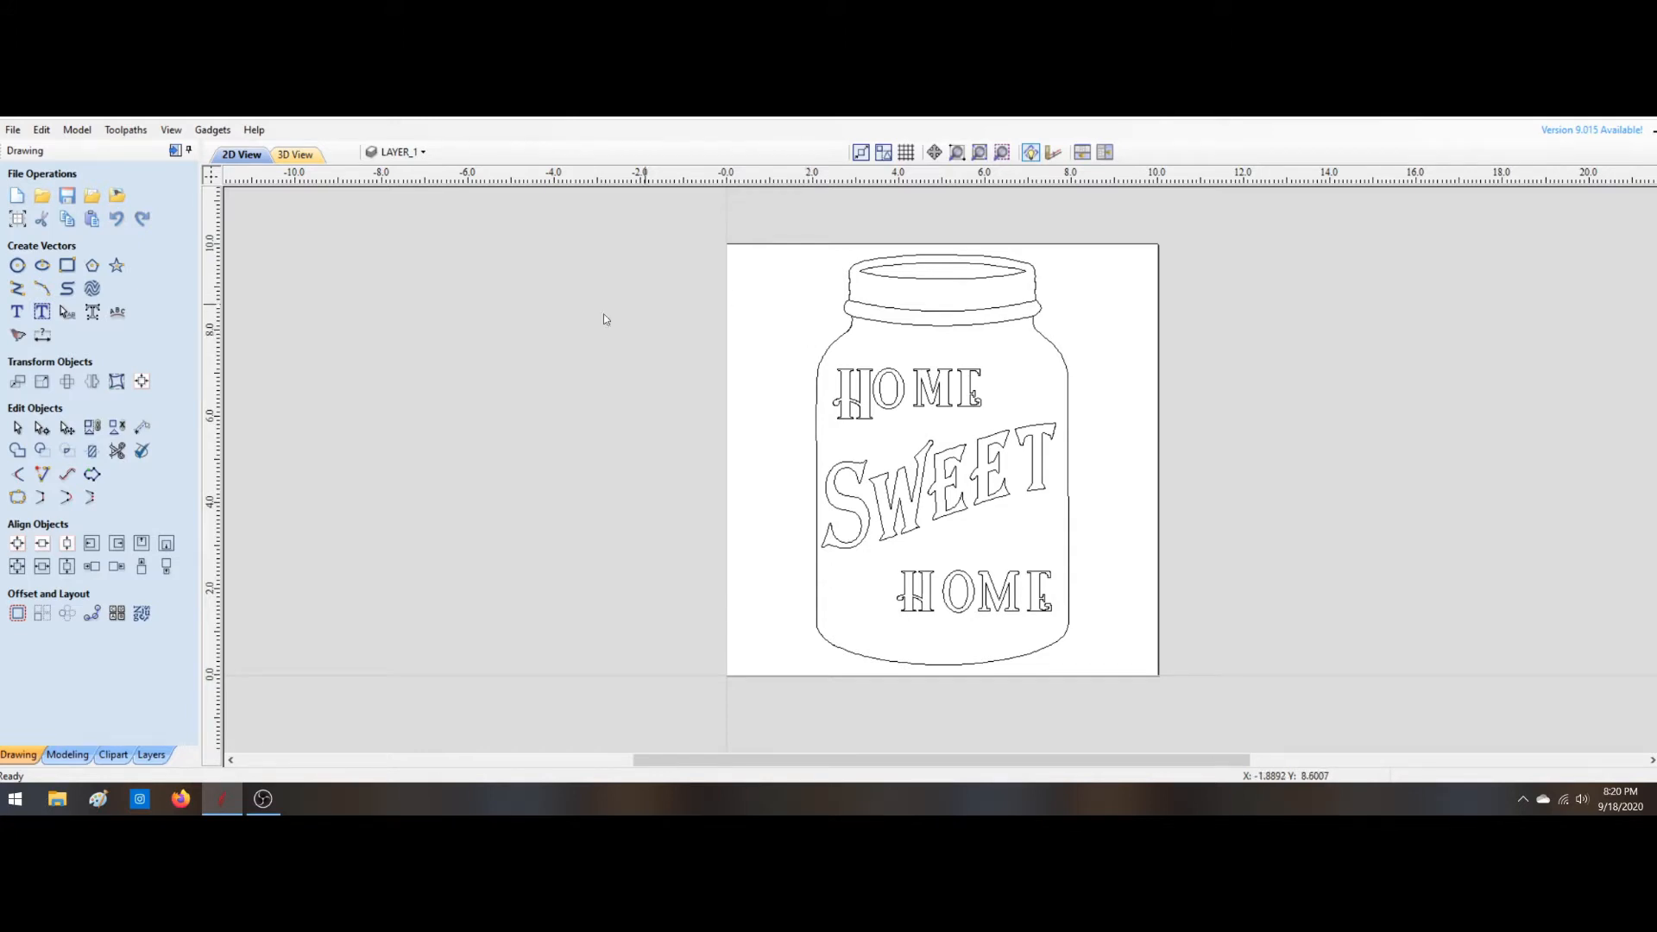
Step: Create a rounded shape from the outer jar outline with a 10.8 angle and 0.3075-inch base height, and inspect it in 3D
left_click(68, 754)
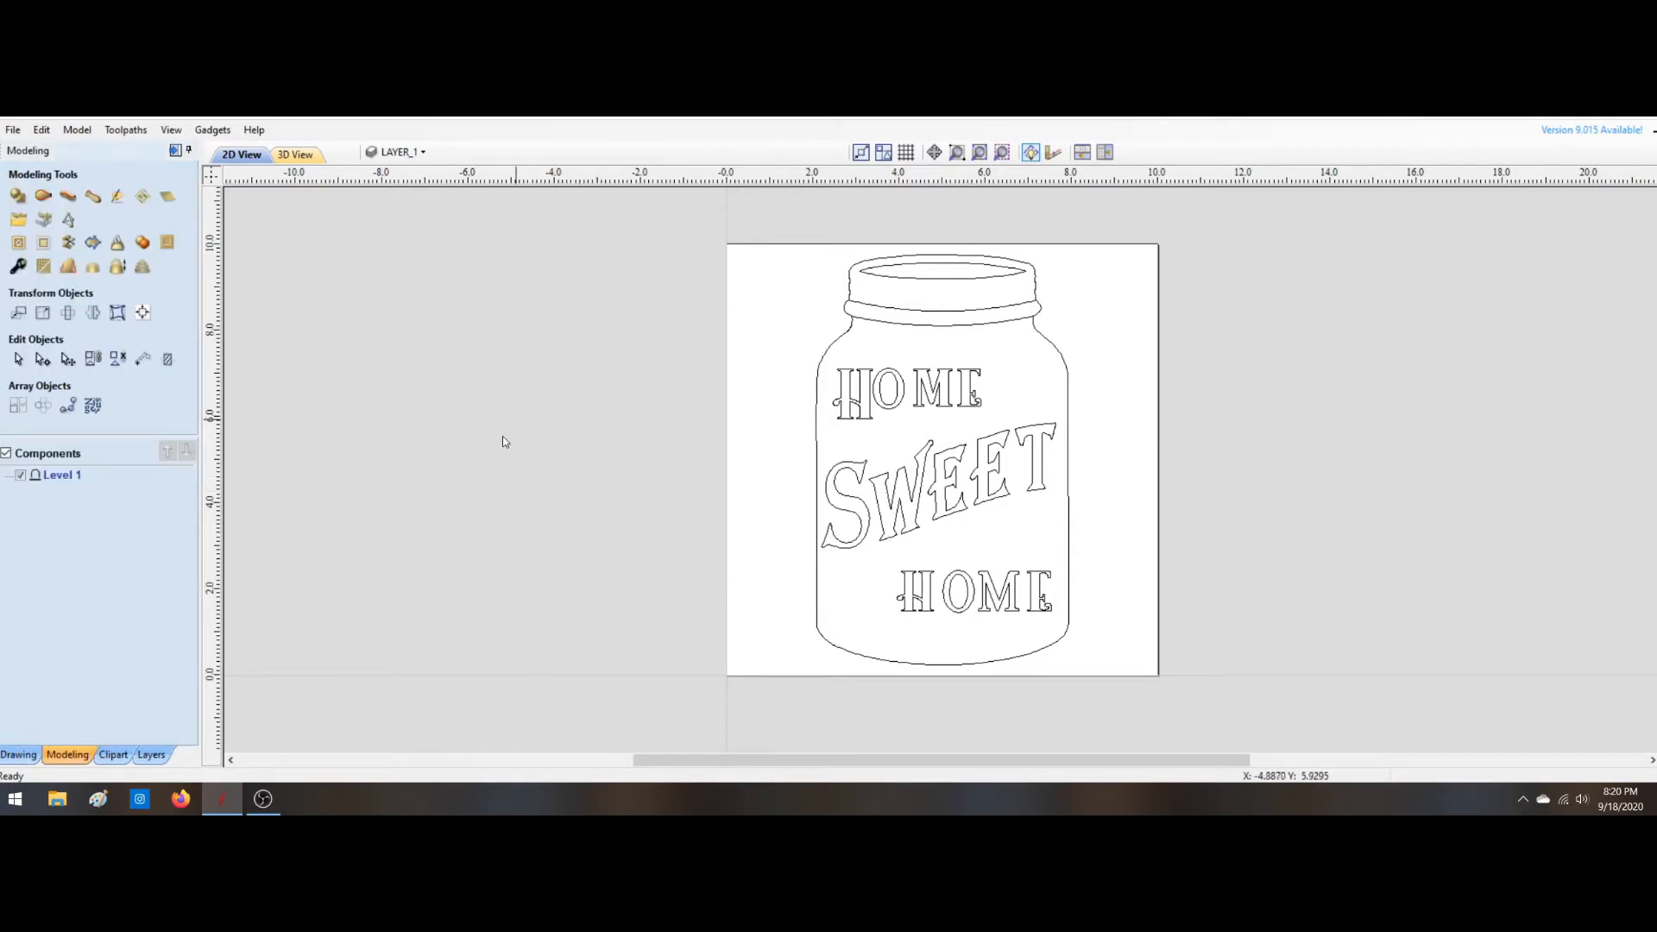
left_click(844, 347)
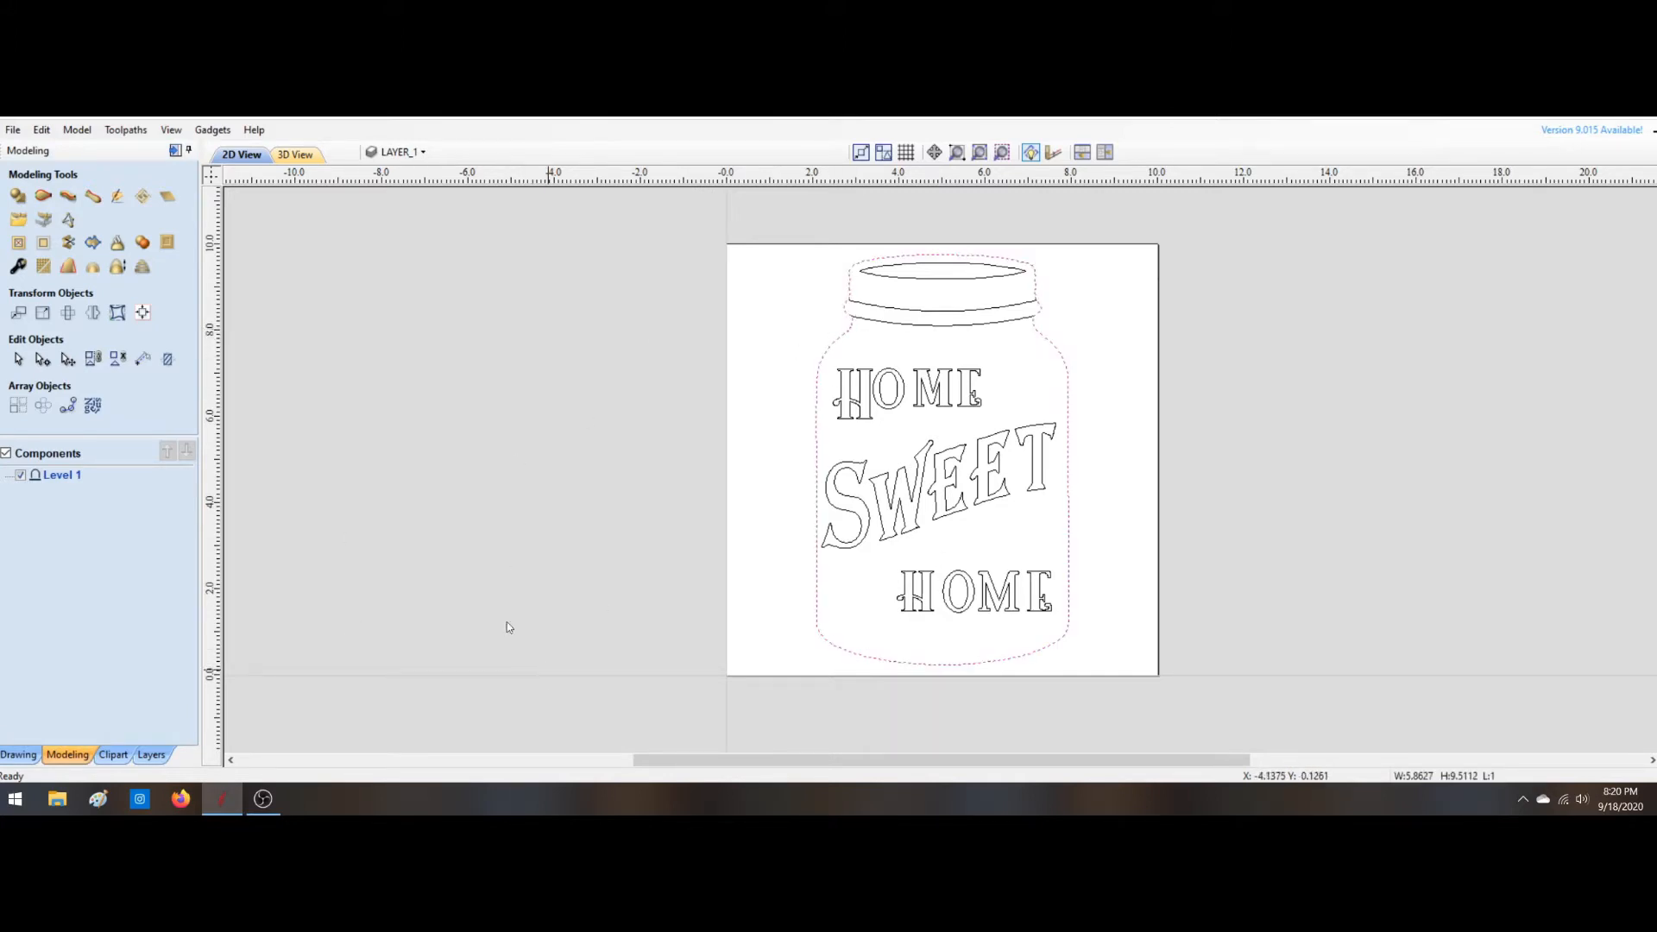
left_click(389, 552)
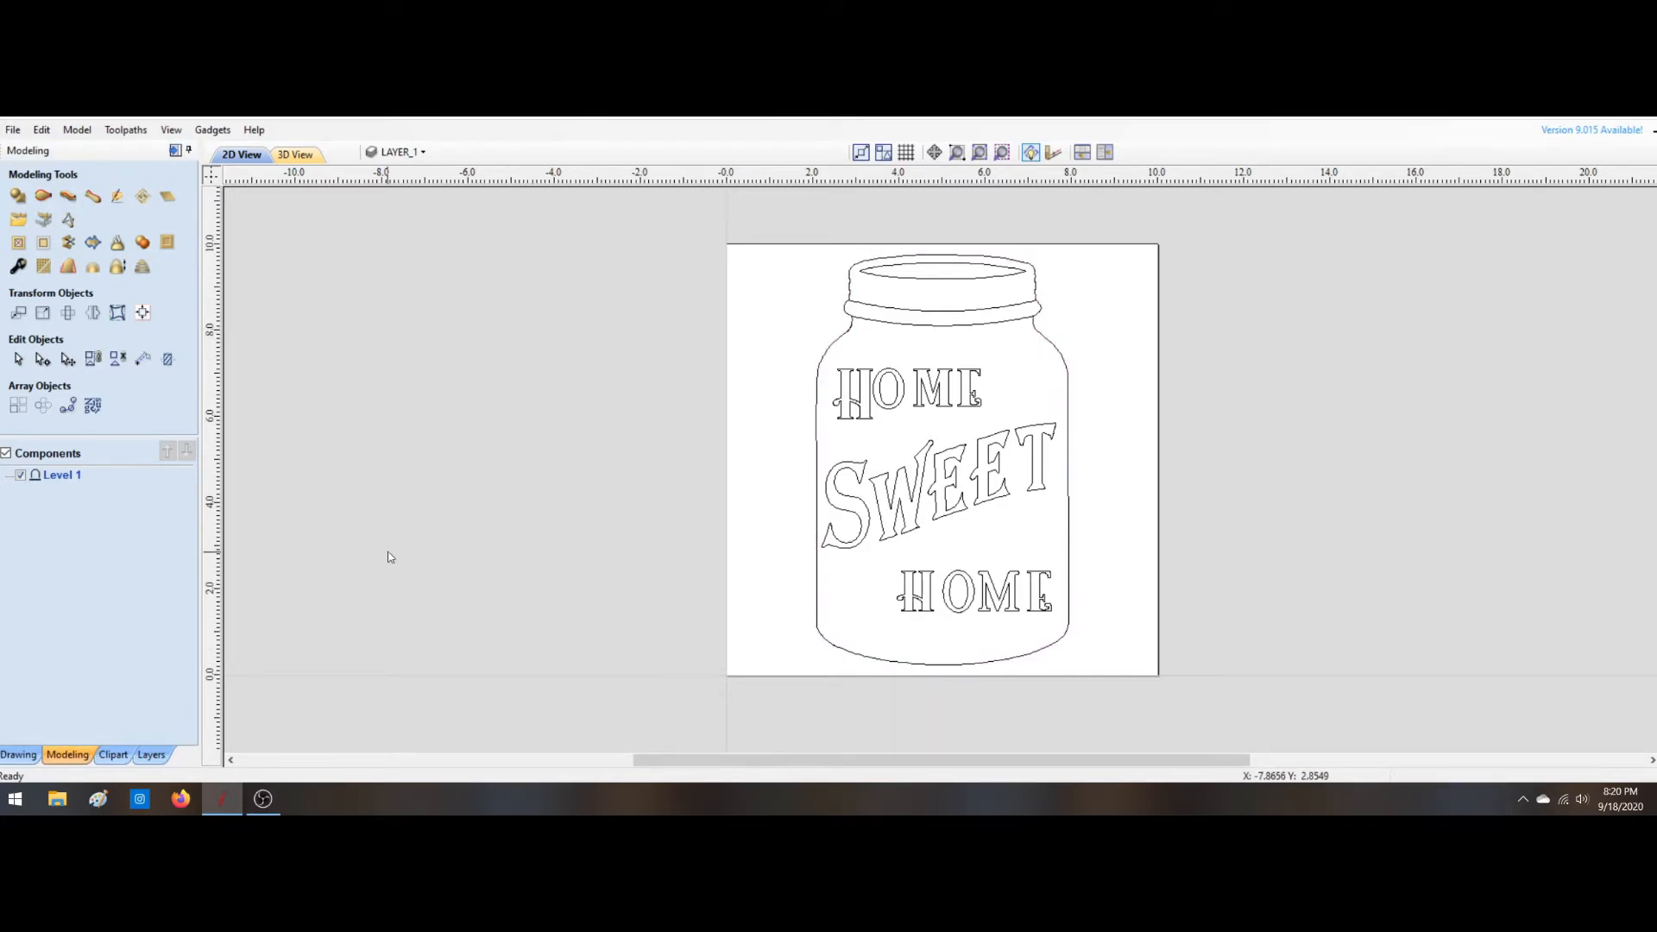
left_click(851, 332)
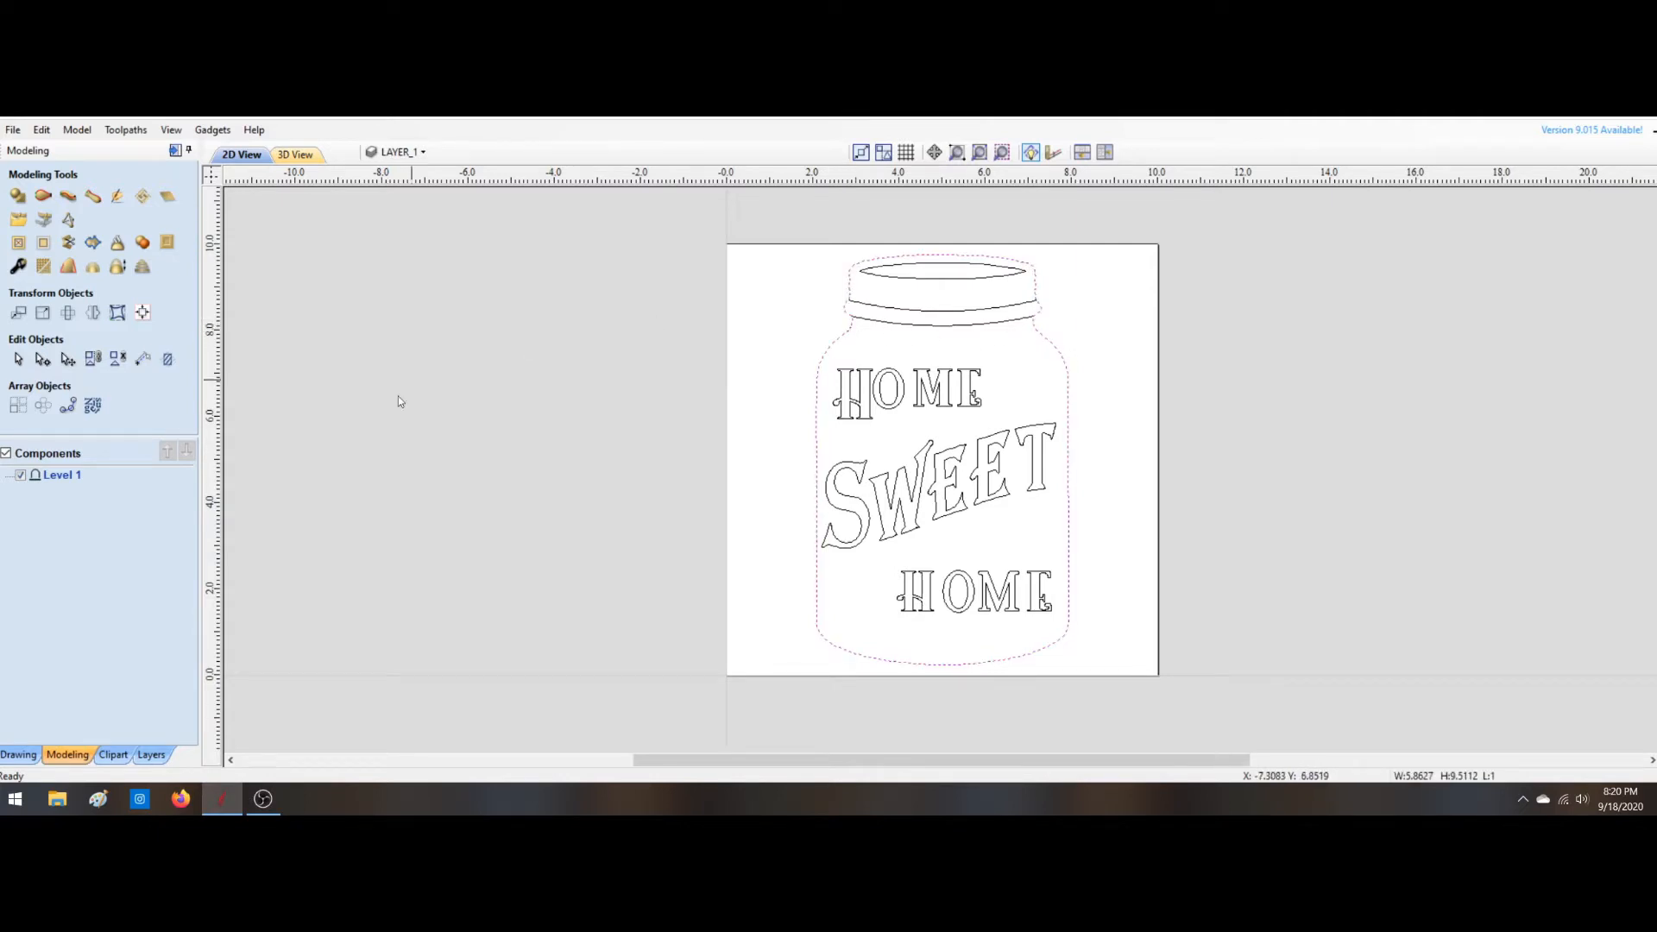
left_click(19, 195)
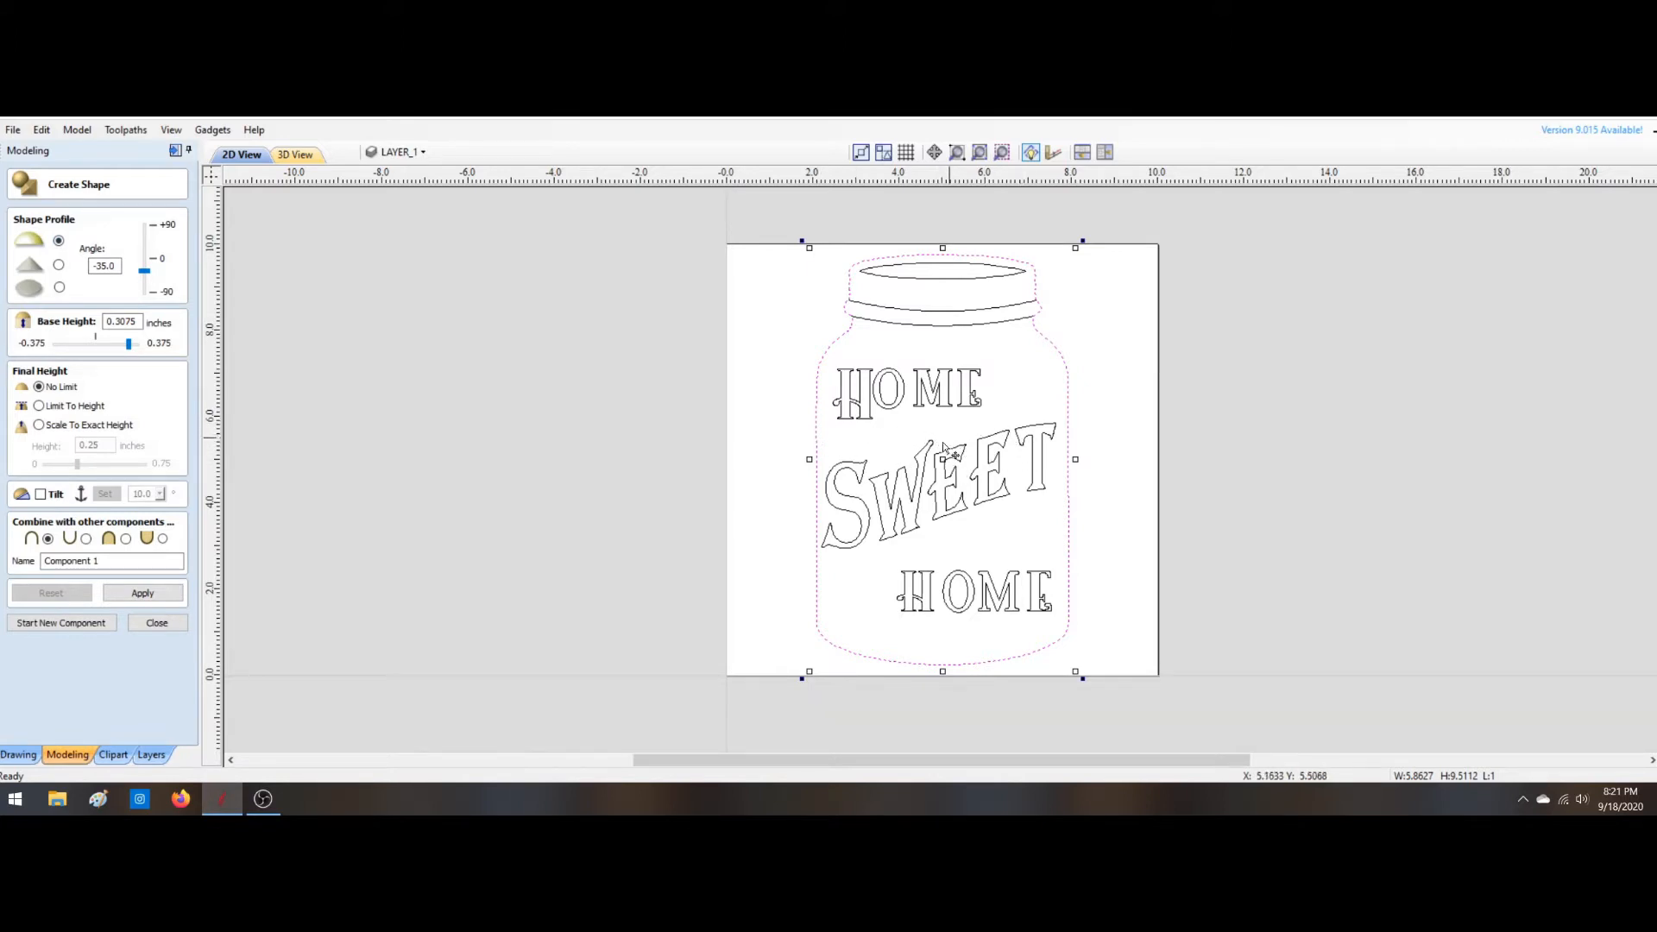
left_click(59, 241)
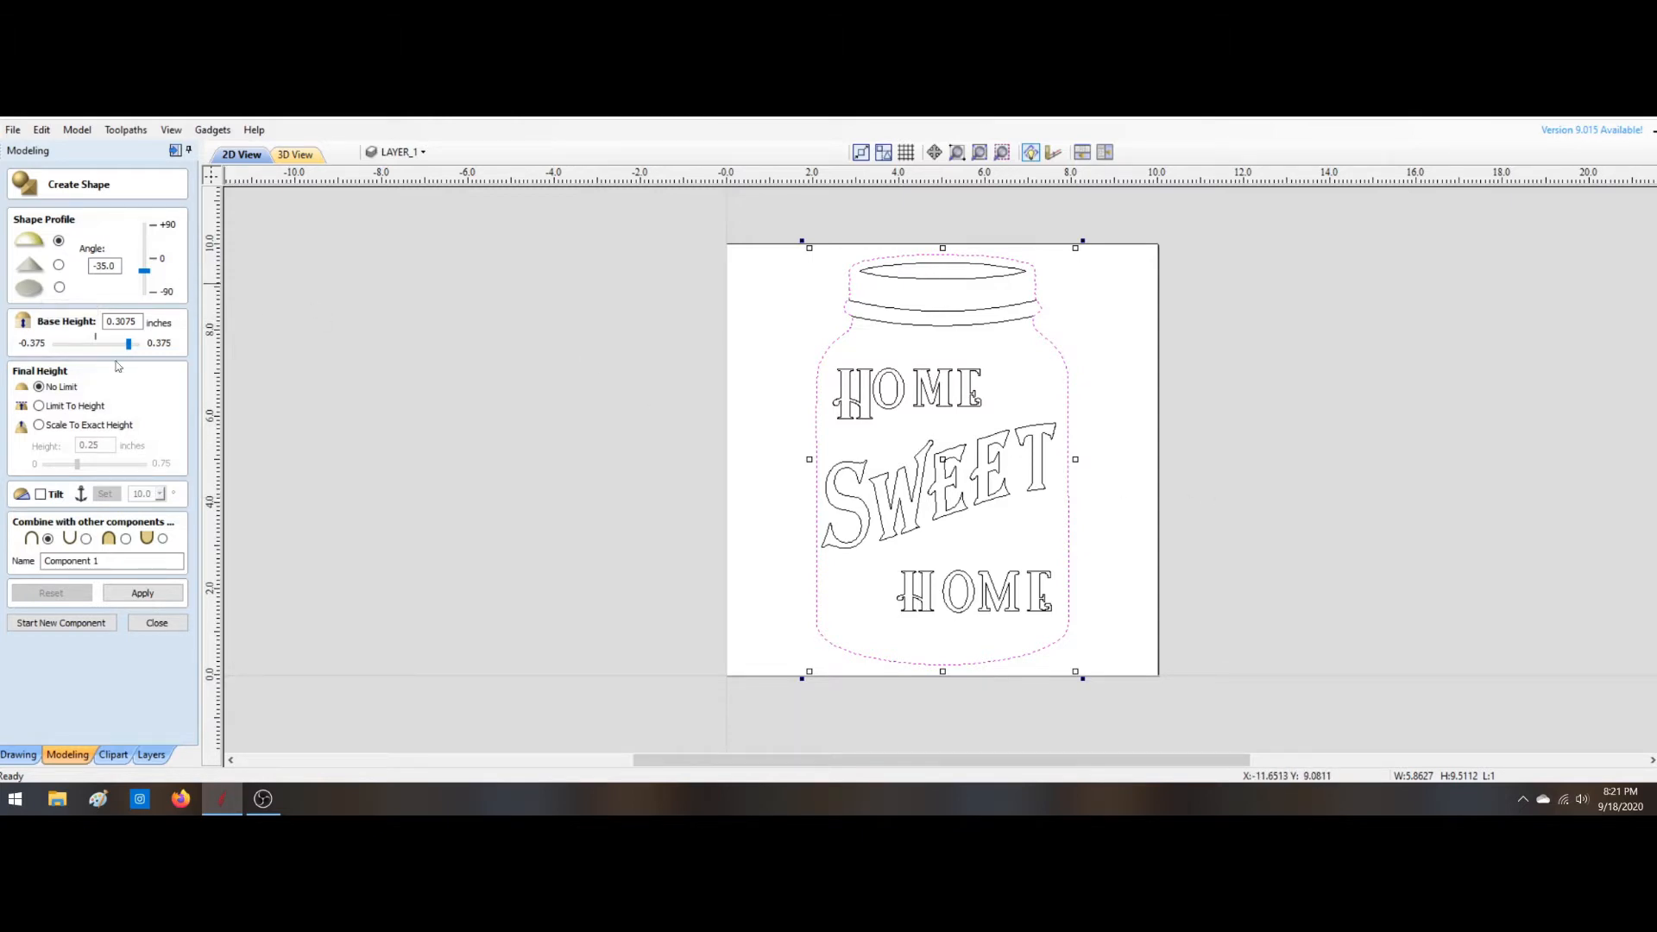
left_click_drag(145, 271, 144, 254)
left_click(143, 592)
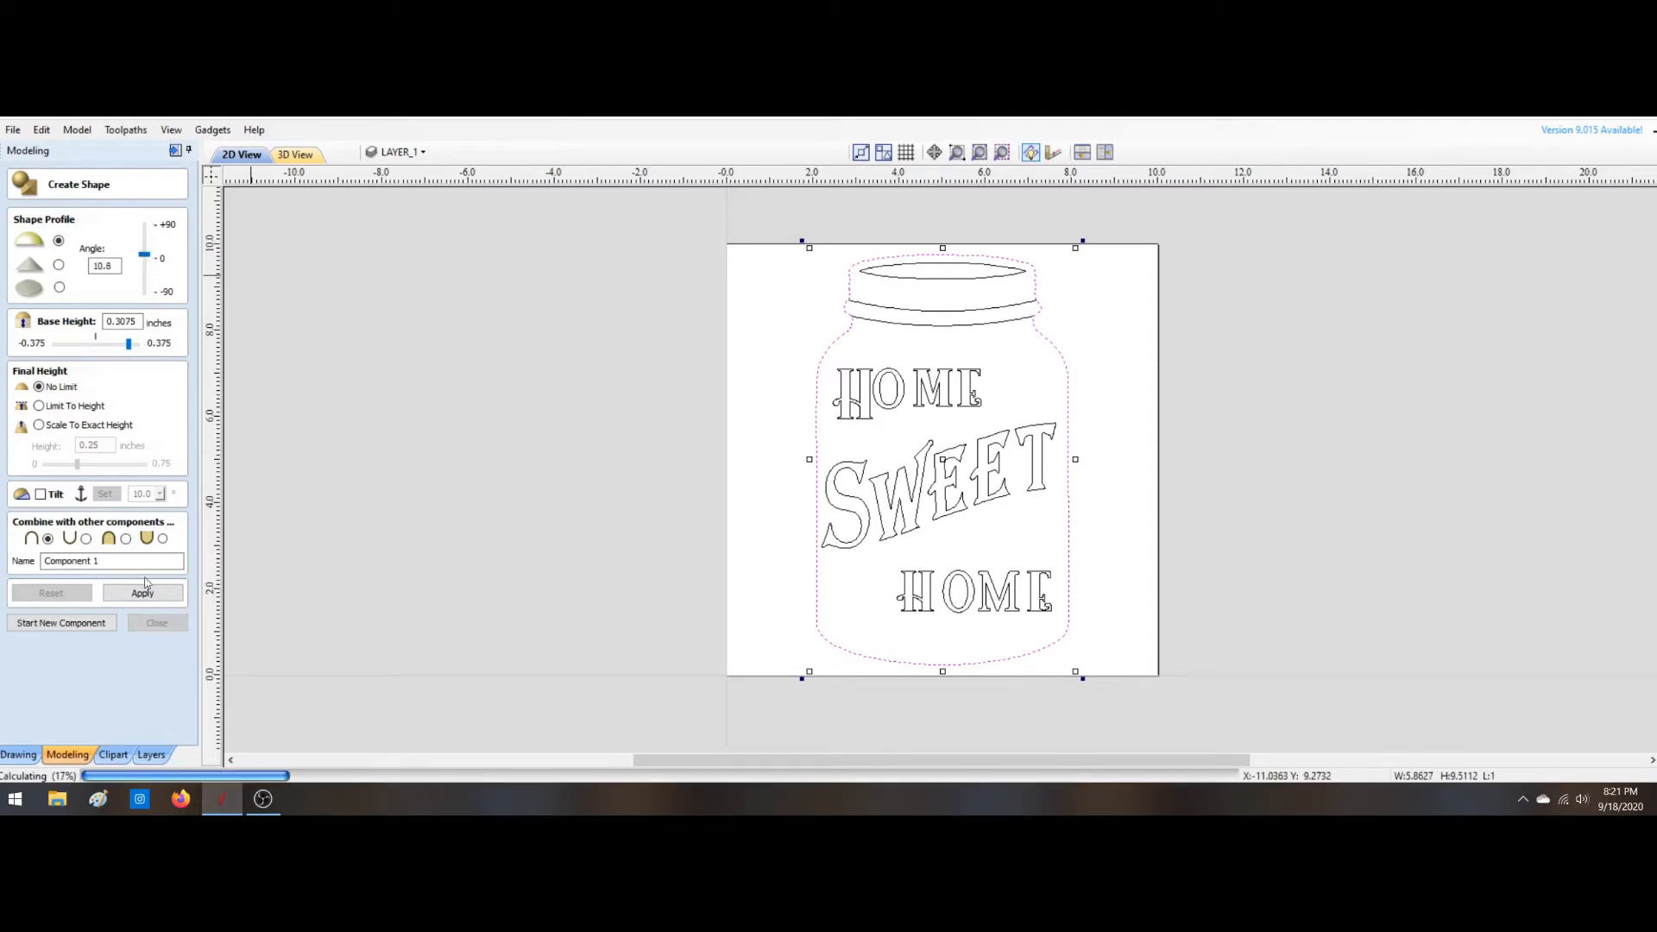
left_click(294, 154)
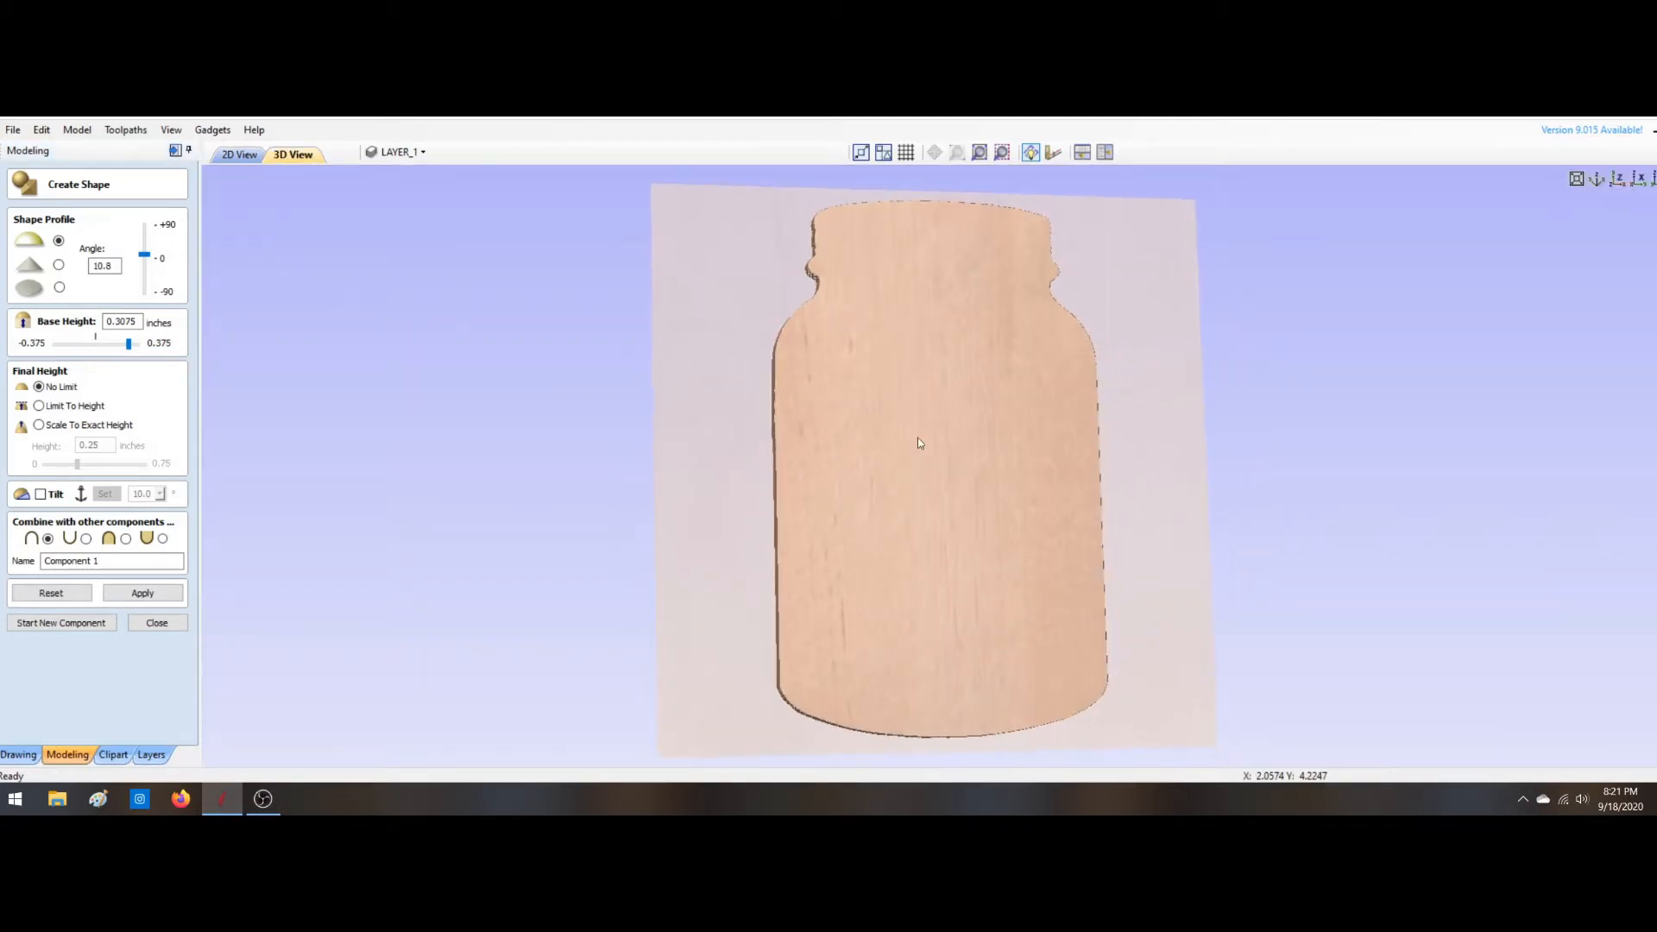
left_click_drag(918, 442, 982, 386)
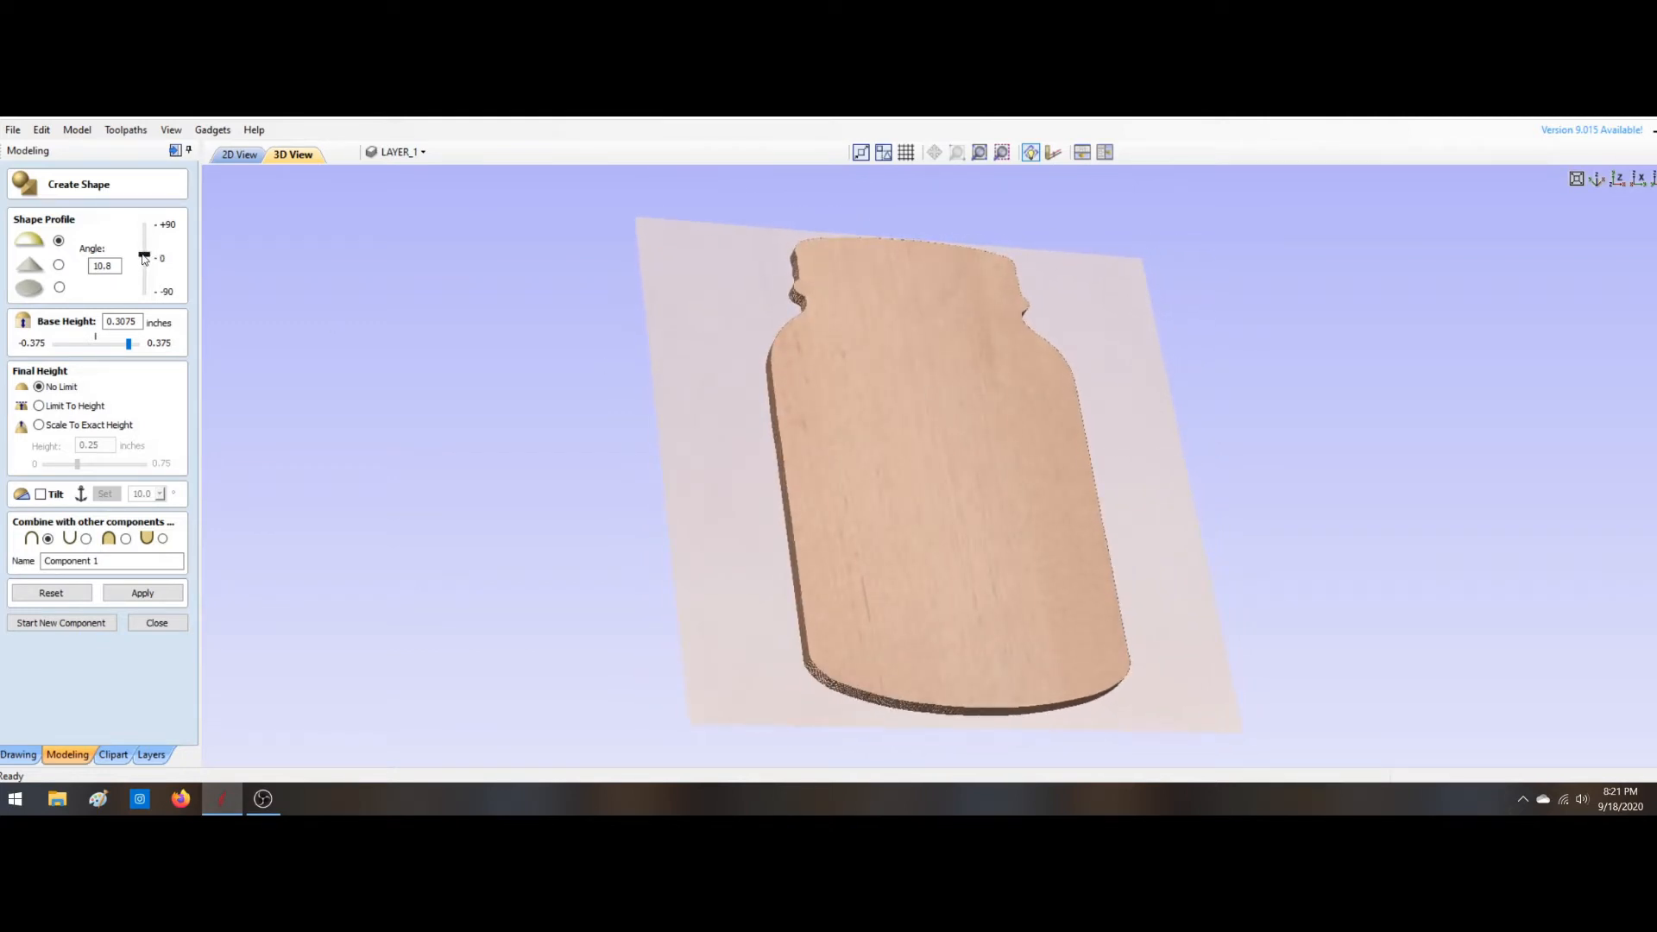
Step: Set the jar shape's rounded profile angle to 63 and apply it to the component
left_click_drag(144, 257, 144, 234)
left_click(148, 594)
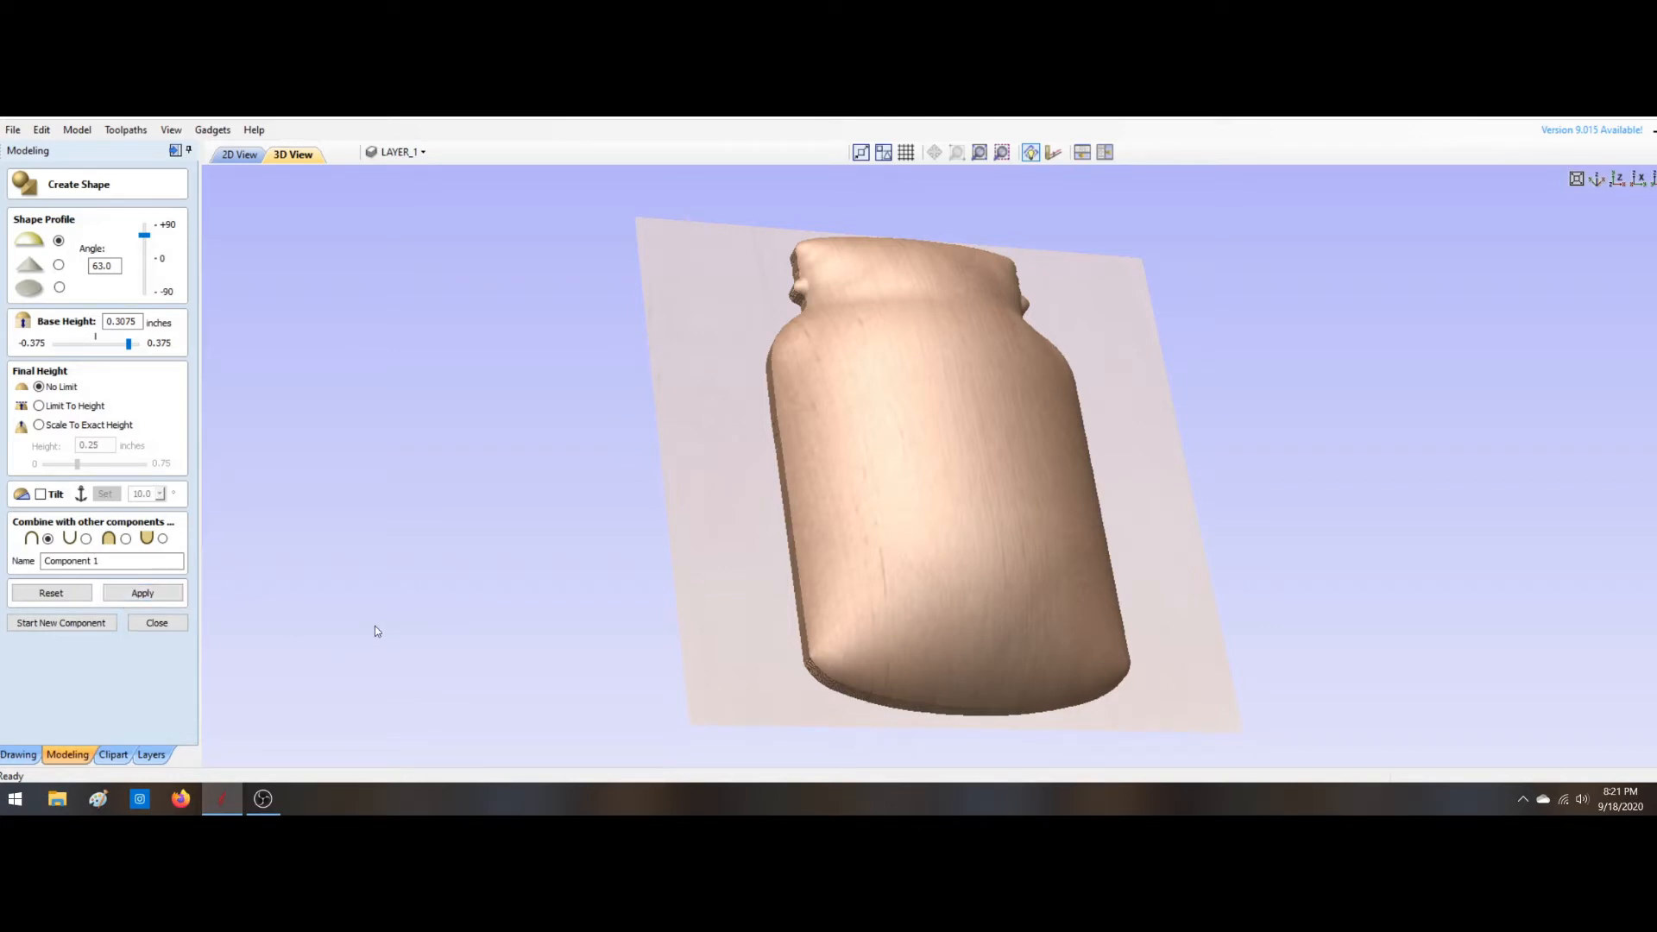
left_click(156, 622)
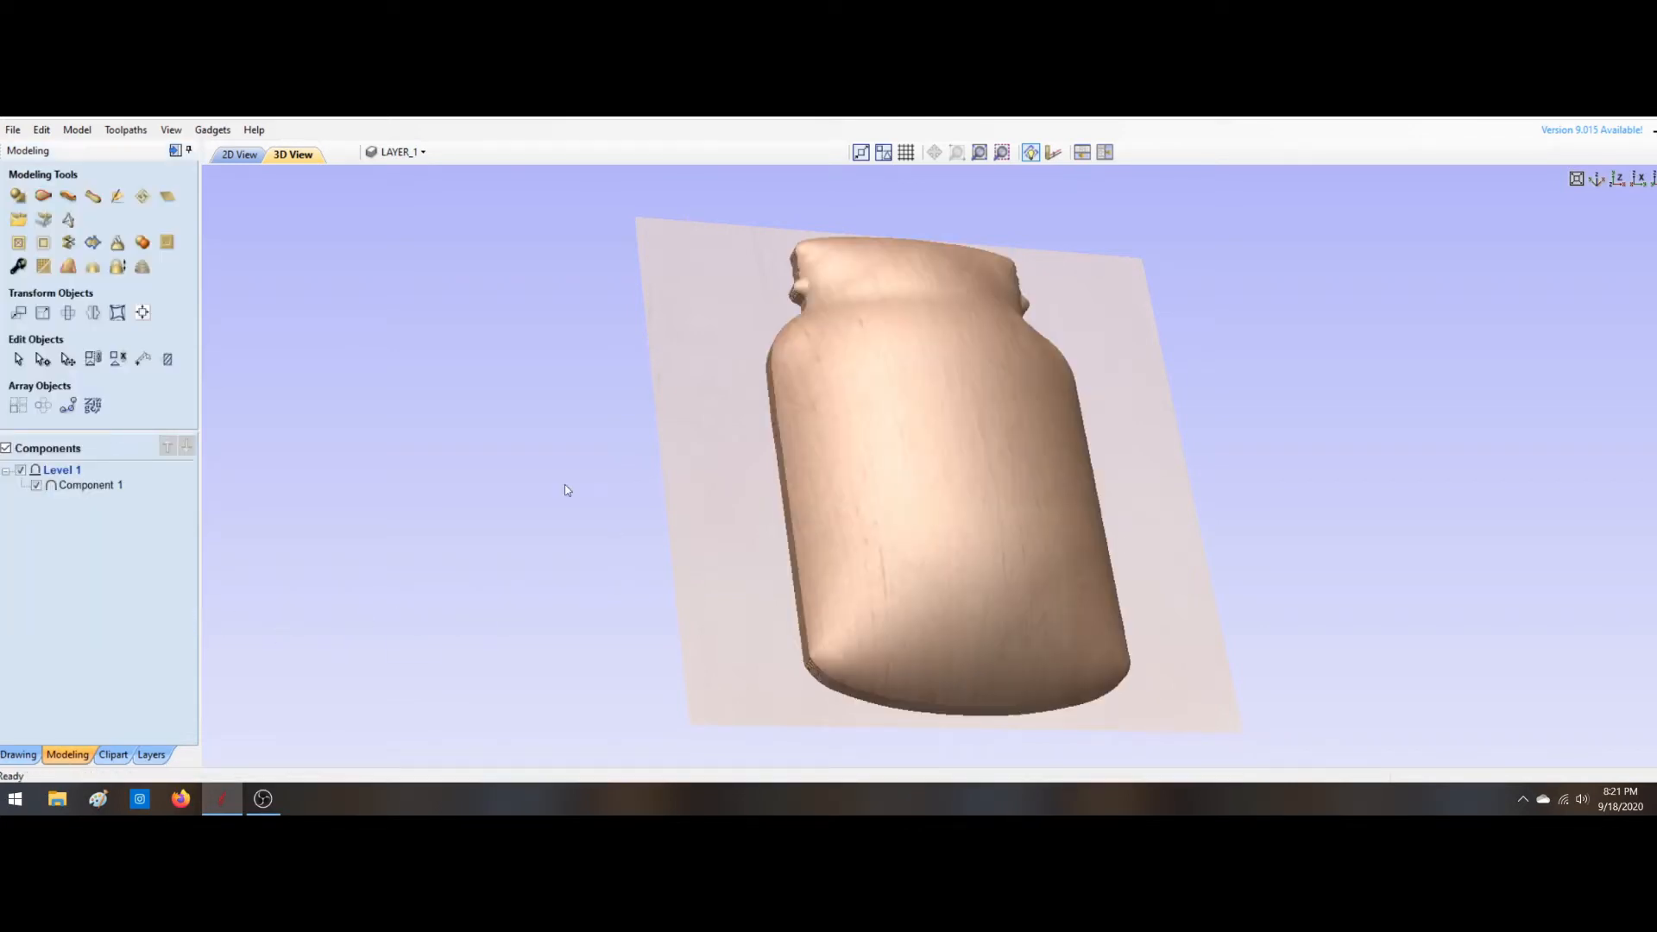
Step: Try to join the outer jar outline with the lower neck curve at a 0.004-inch tolerance
left_click(244, 156)
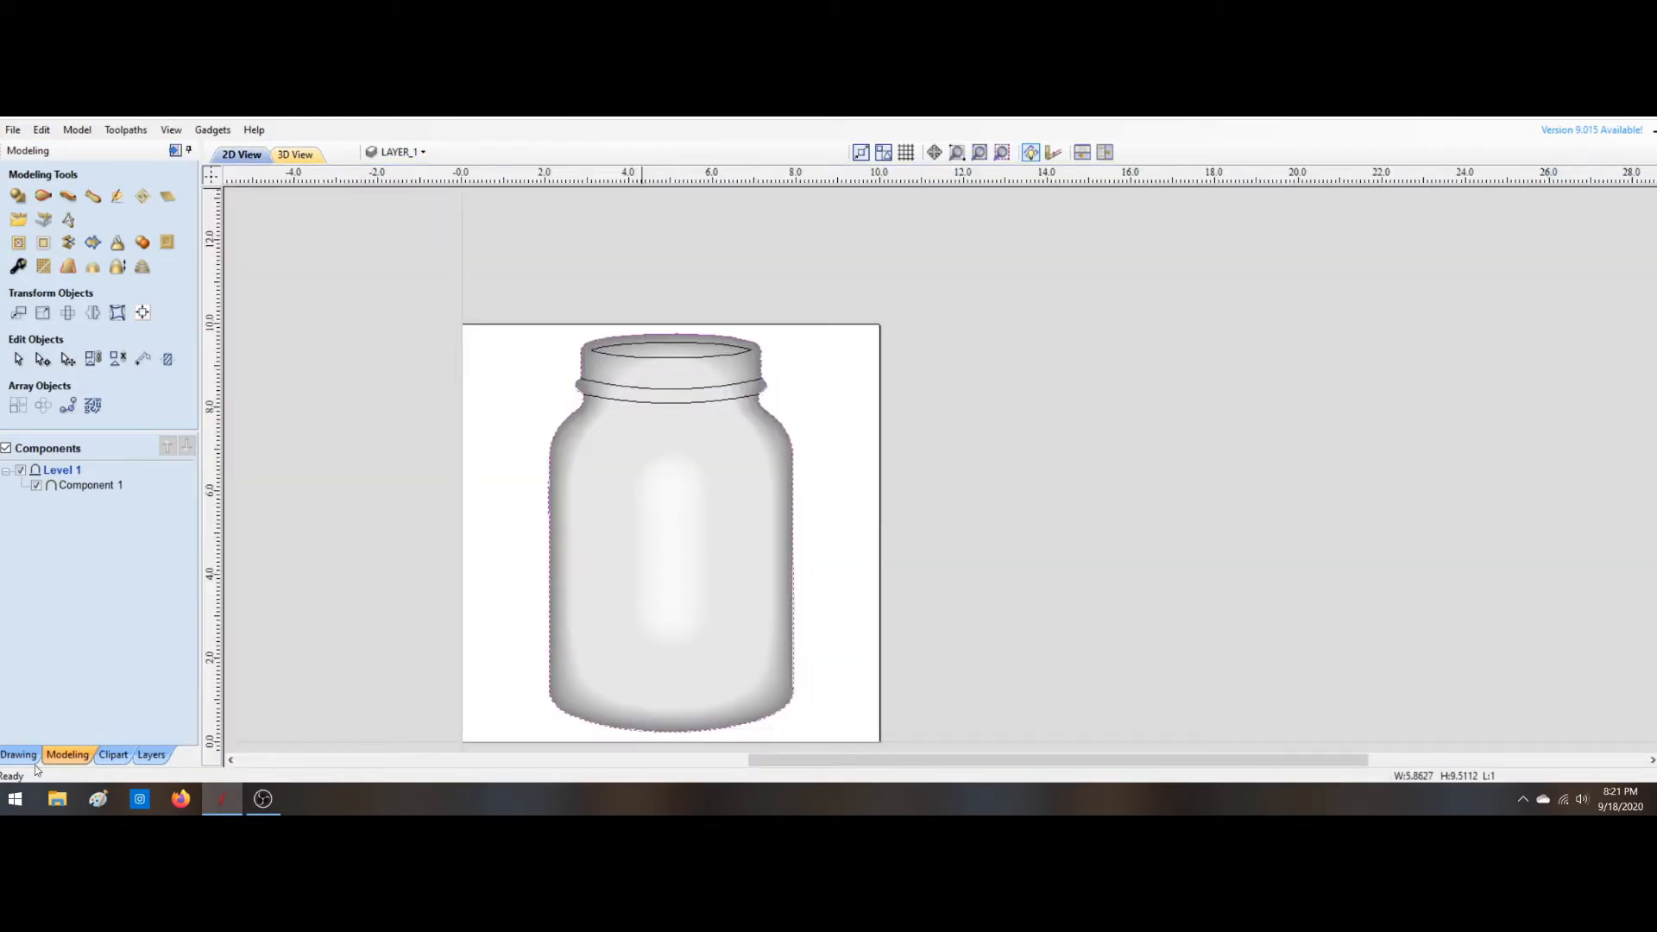
left_click(21, 755)
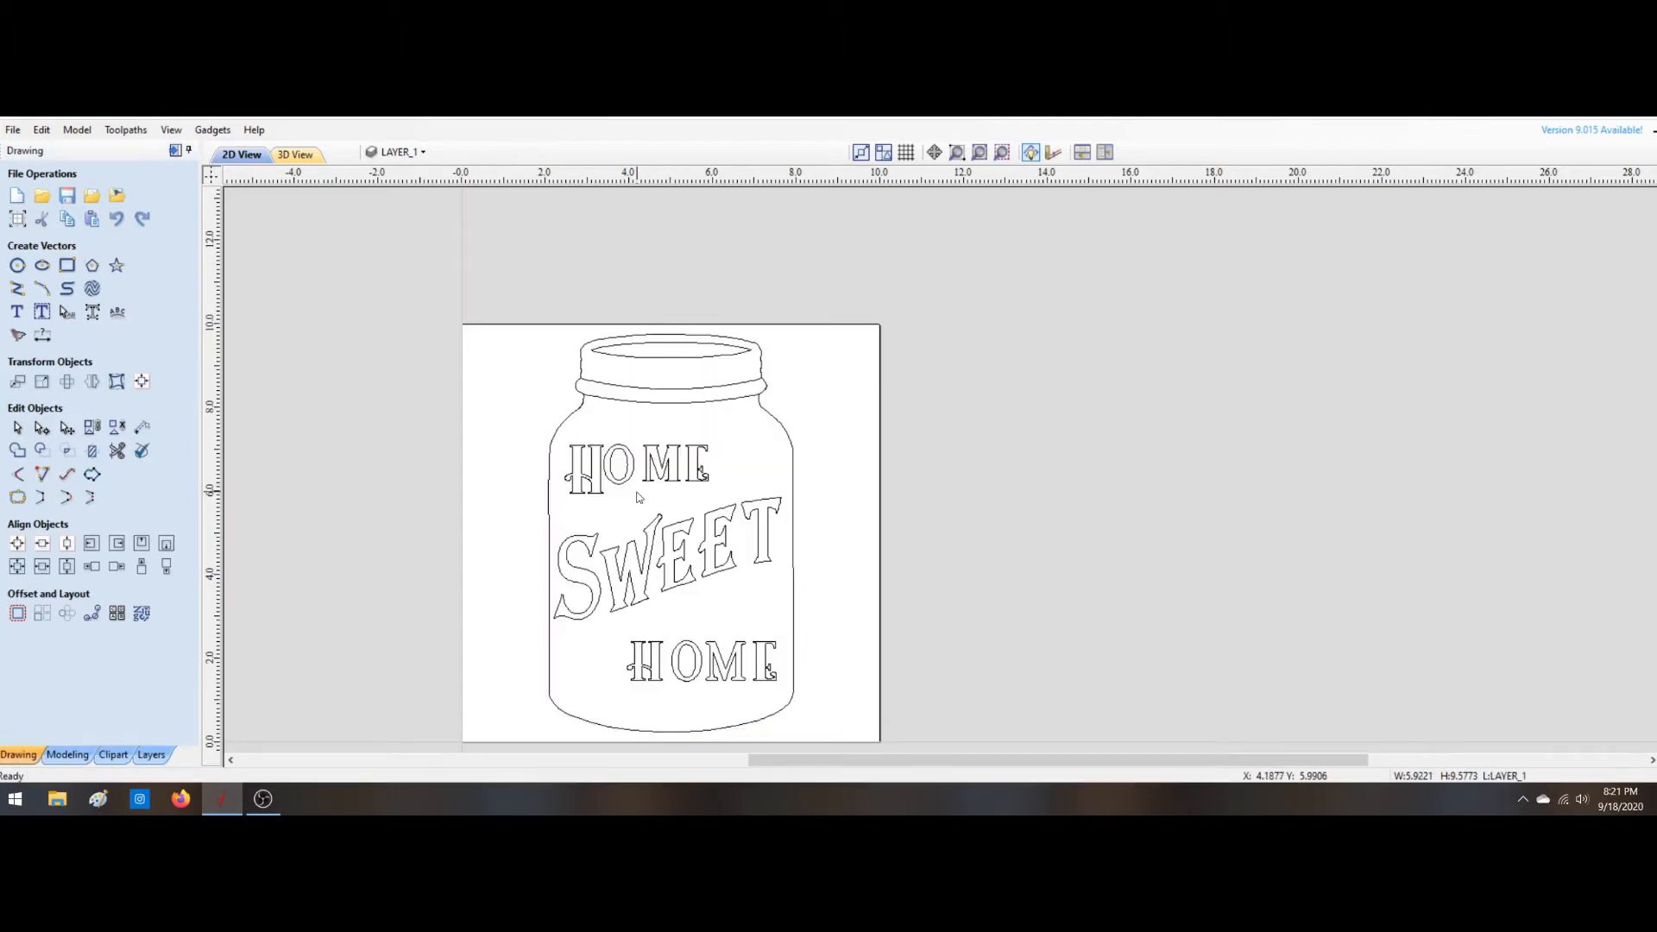
left_click(582, 413)
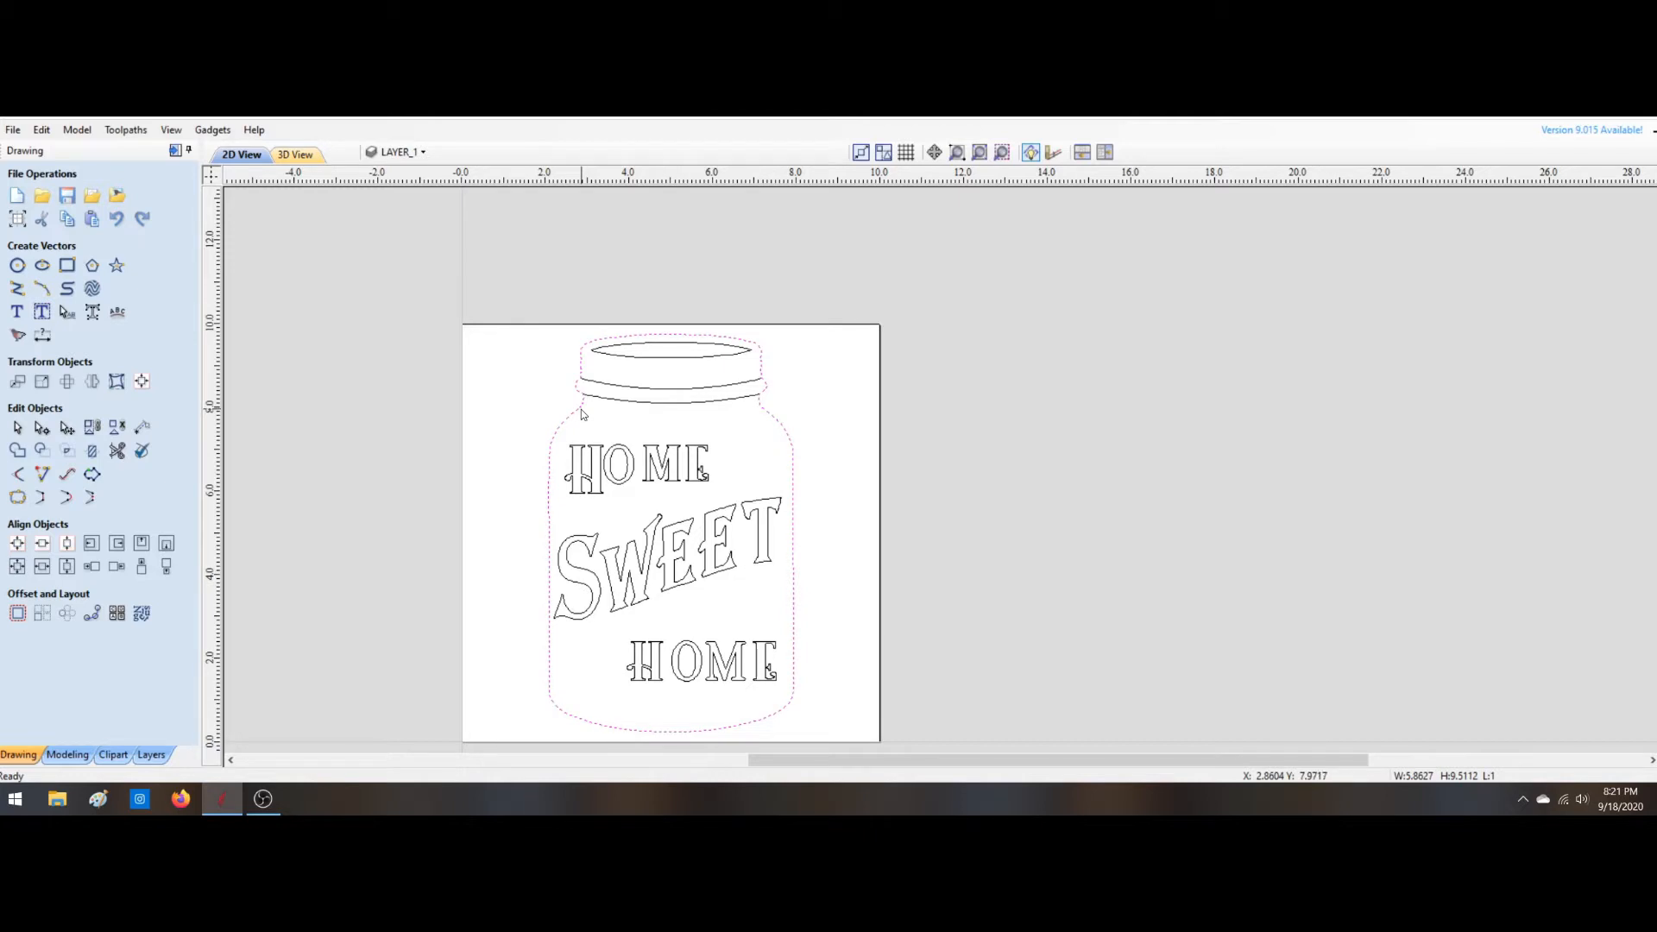
scroll(593, 411, "up", 3)
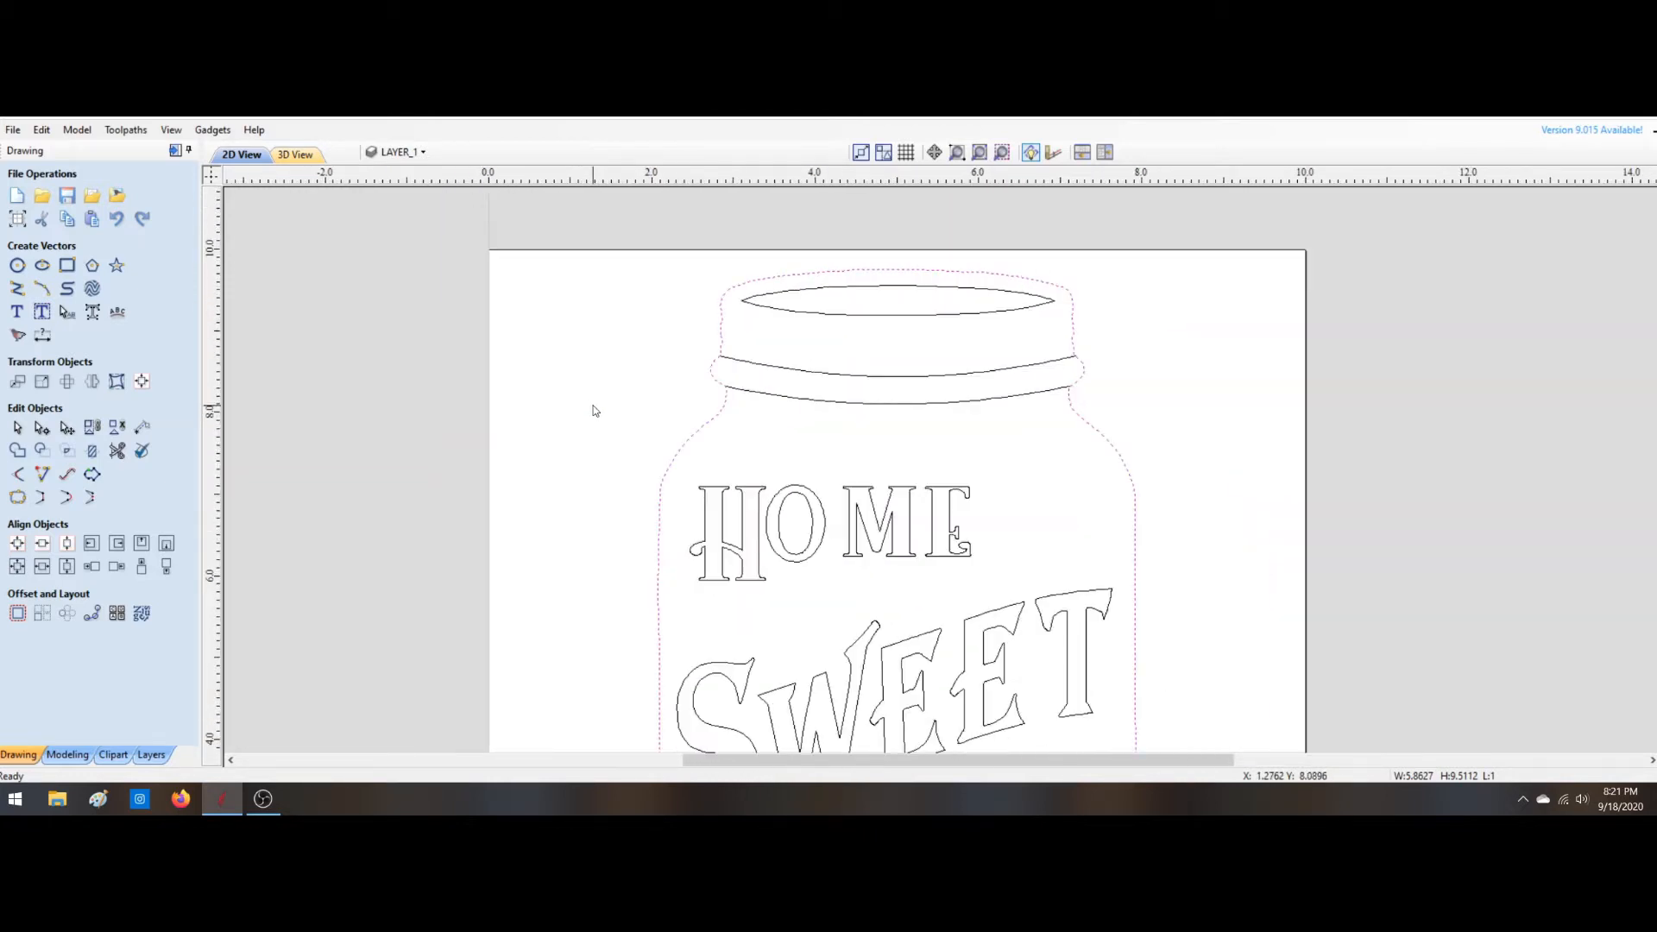
left_click(874, 407, "shift")
left_click(18, 496)
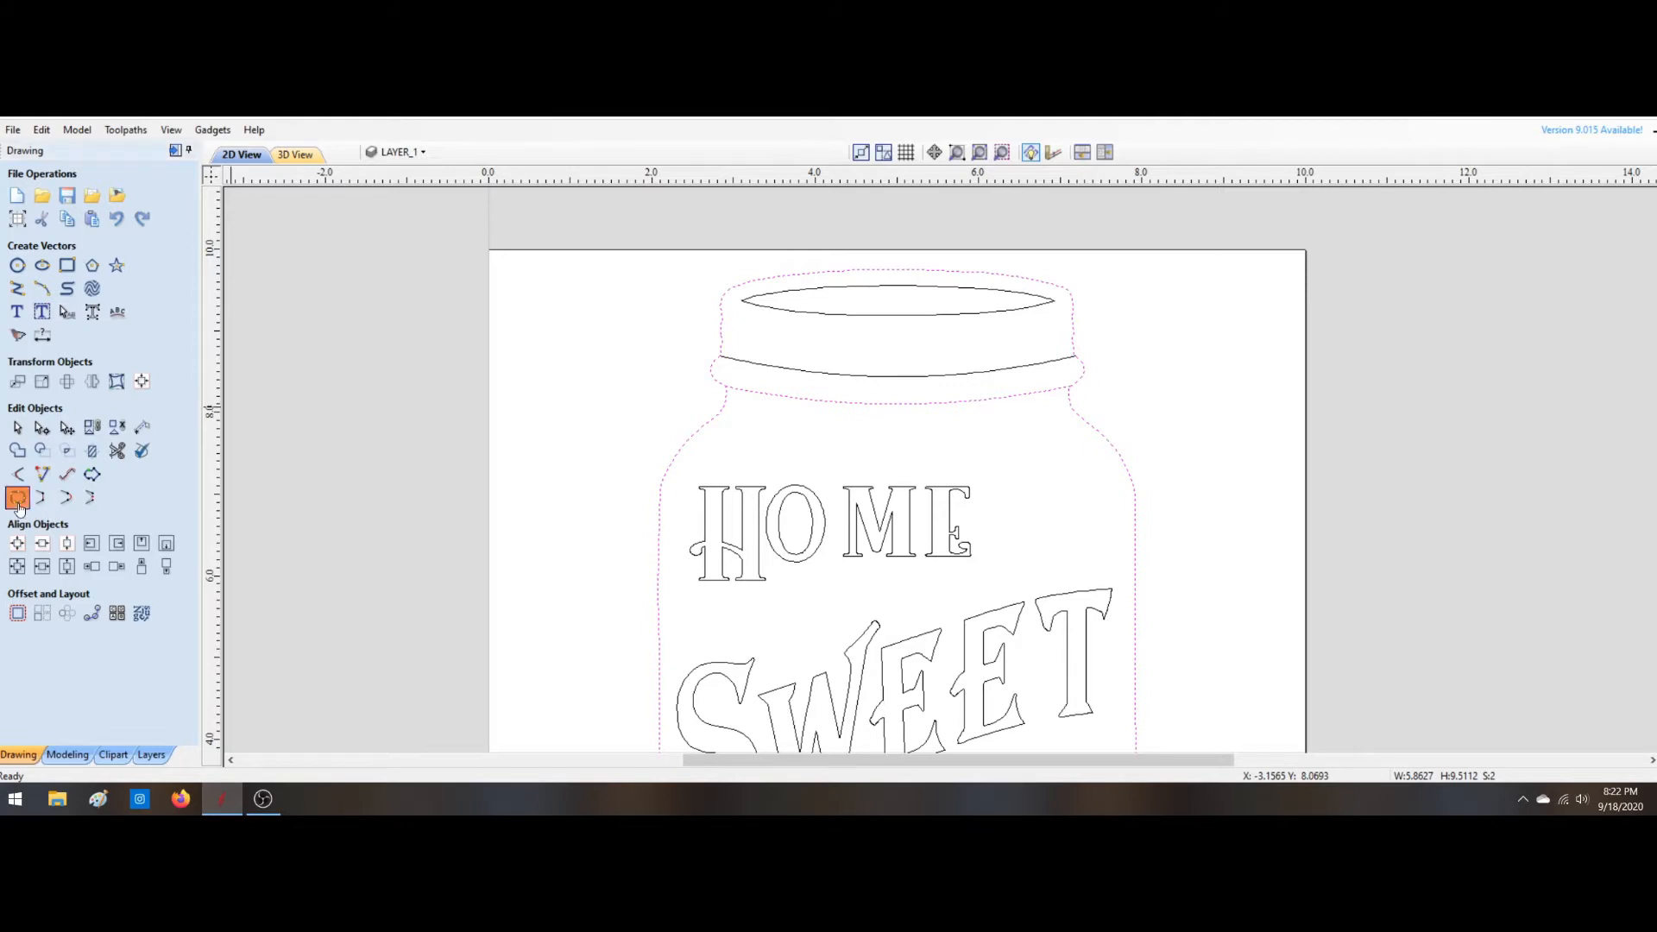
left_click(56, 396)
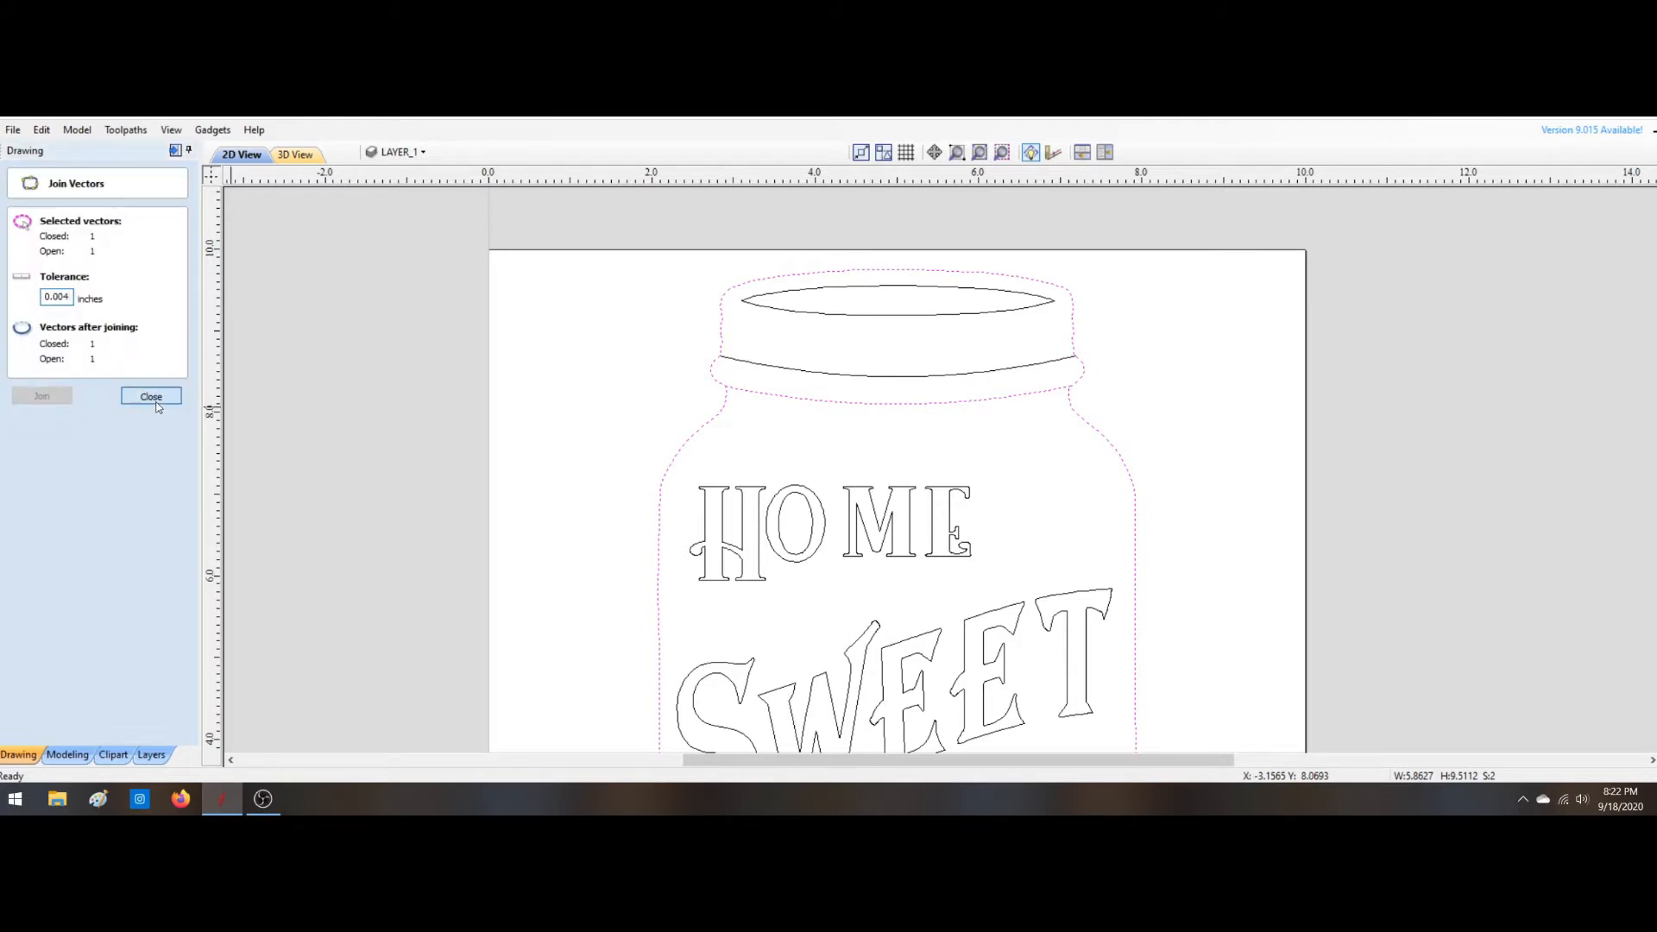
Step: Copy the outer jar outline and the lower neck curve together to the empty space beside the original jar
left_click(735, 393)
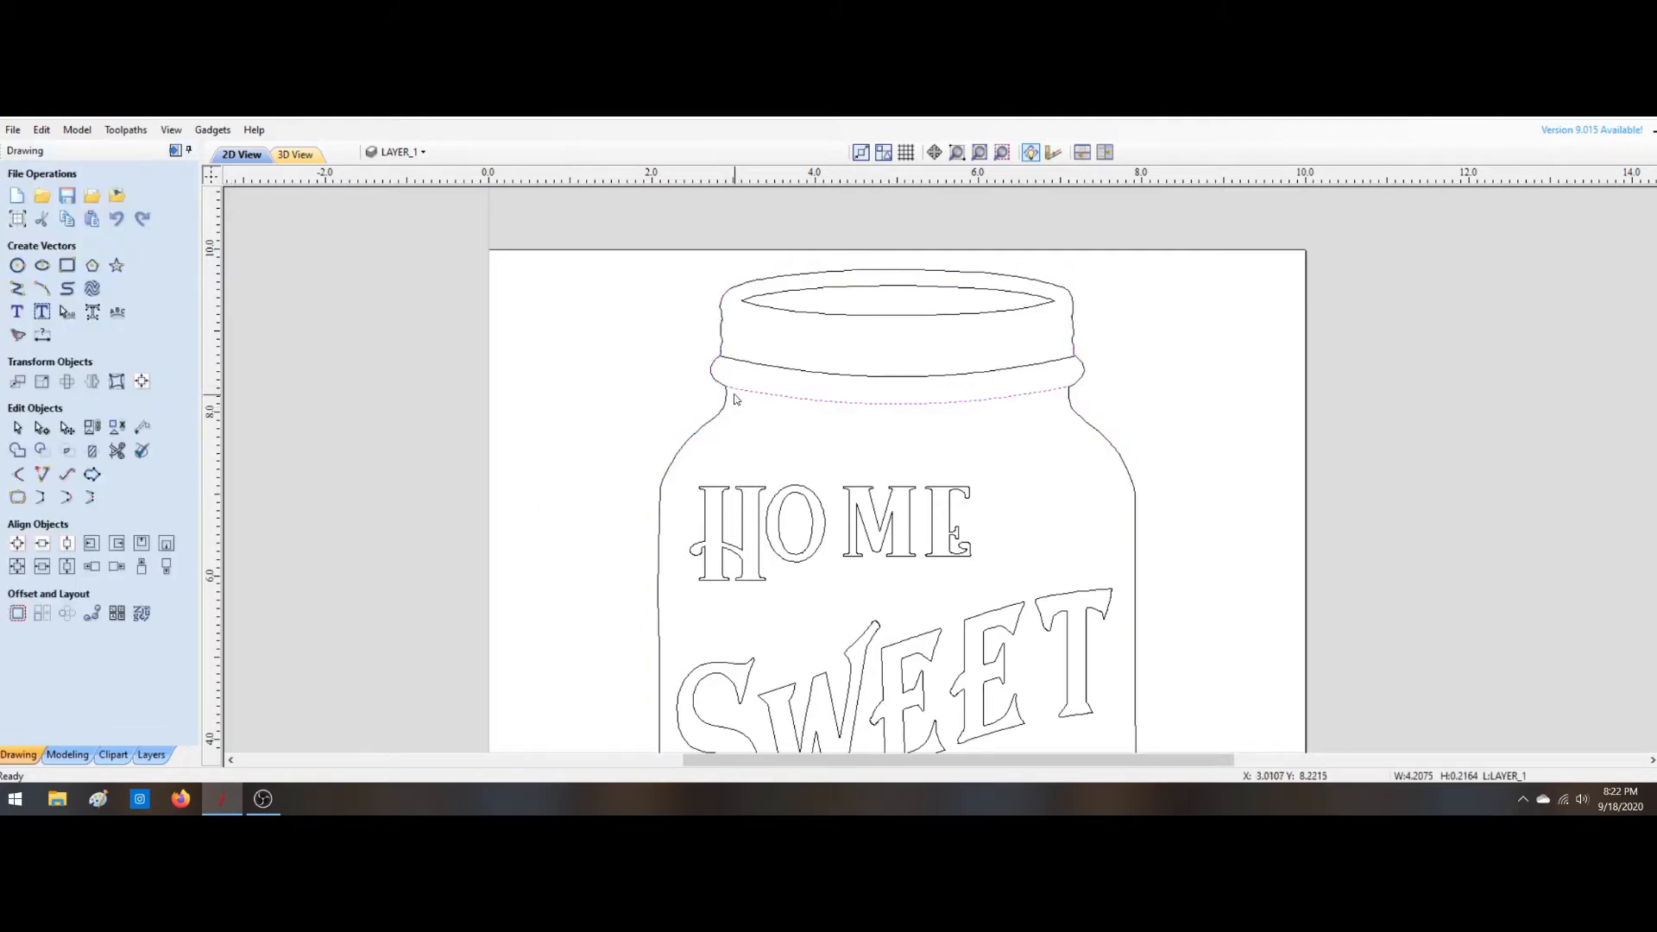
left_click(723, 416, "shift")
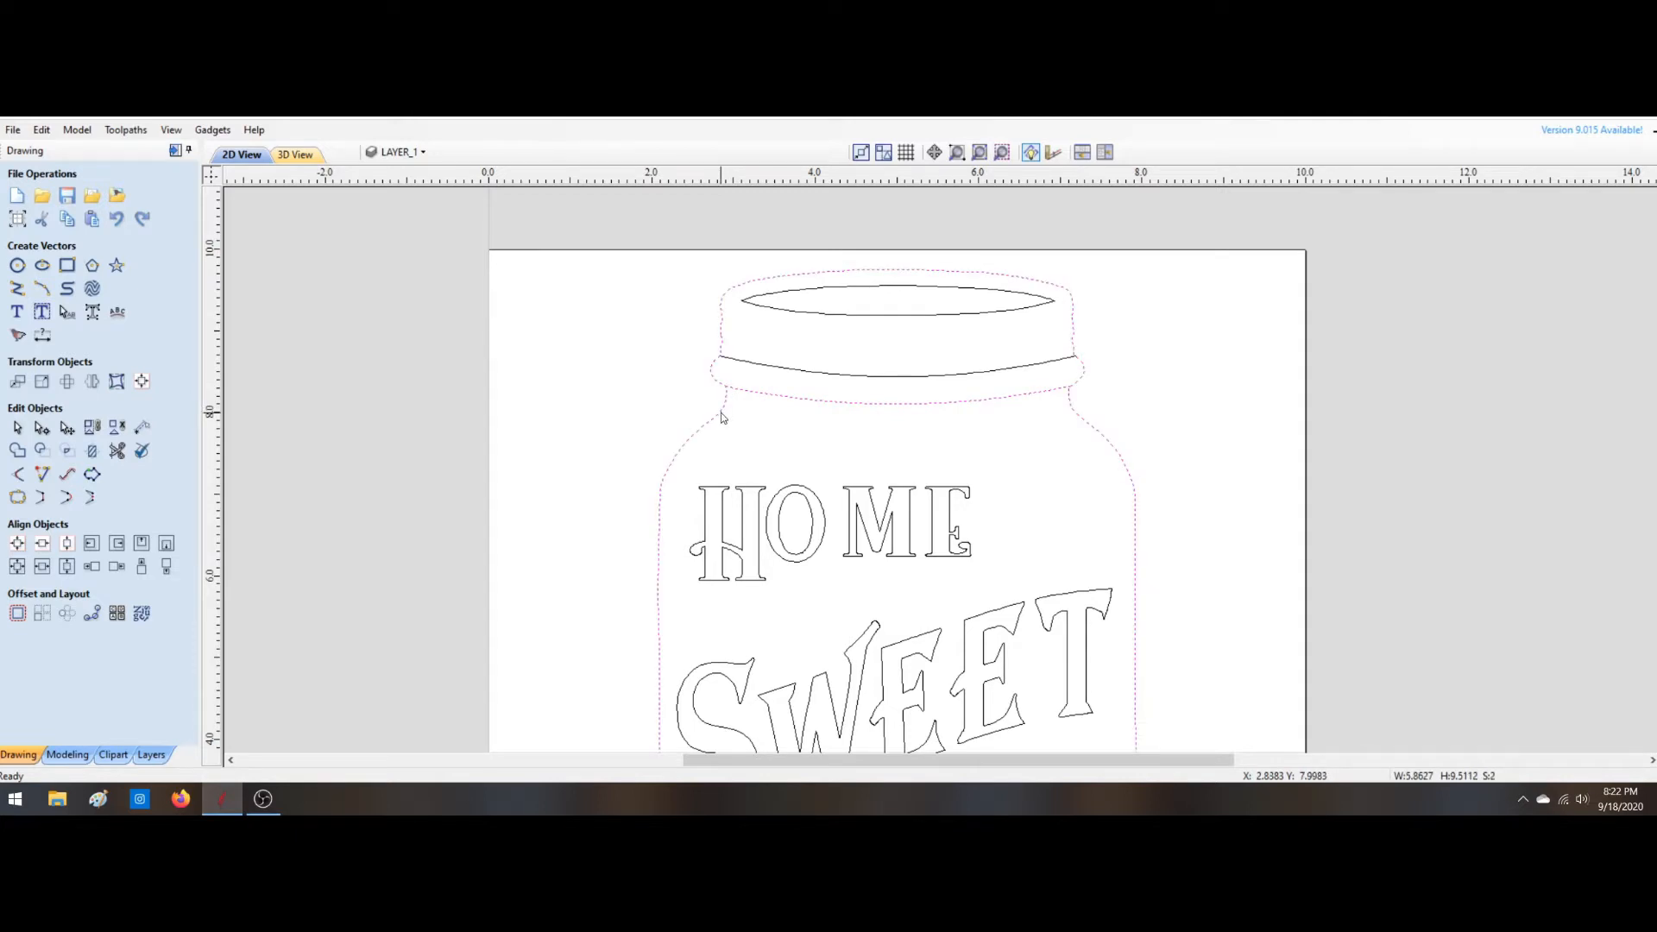
left_click(721, 414)
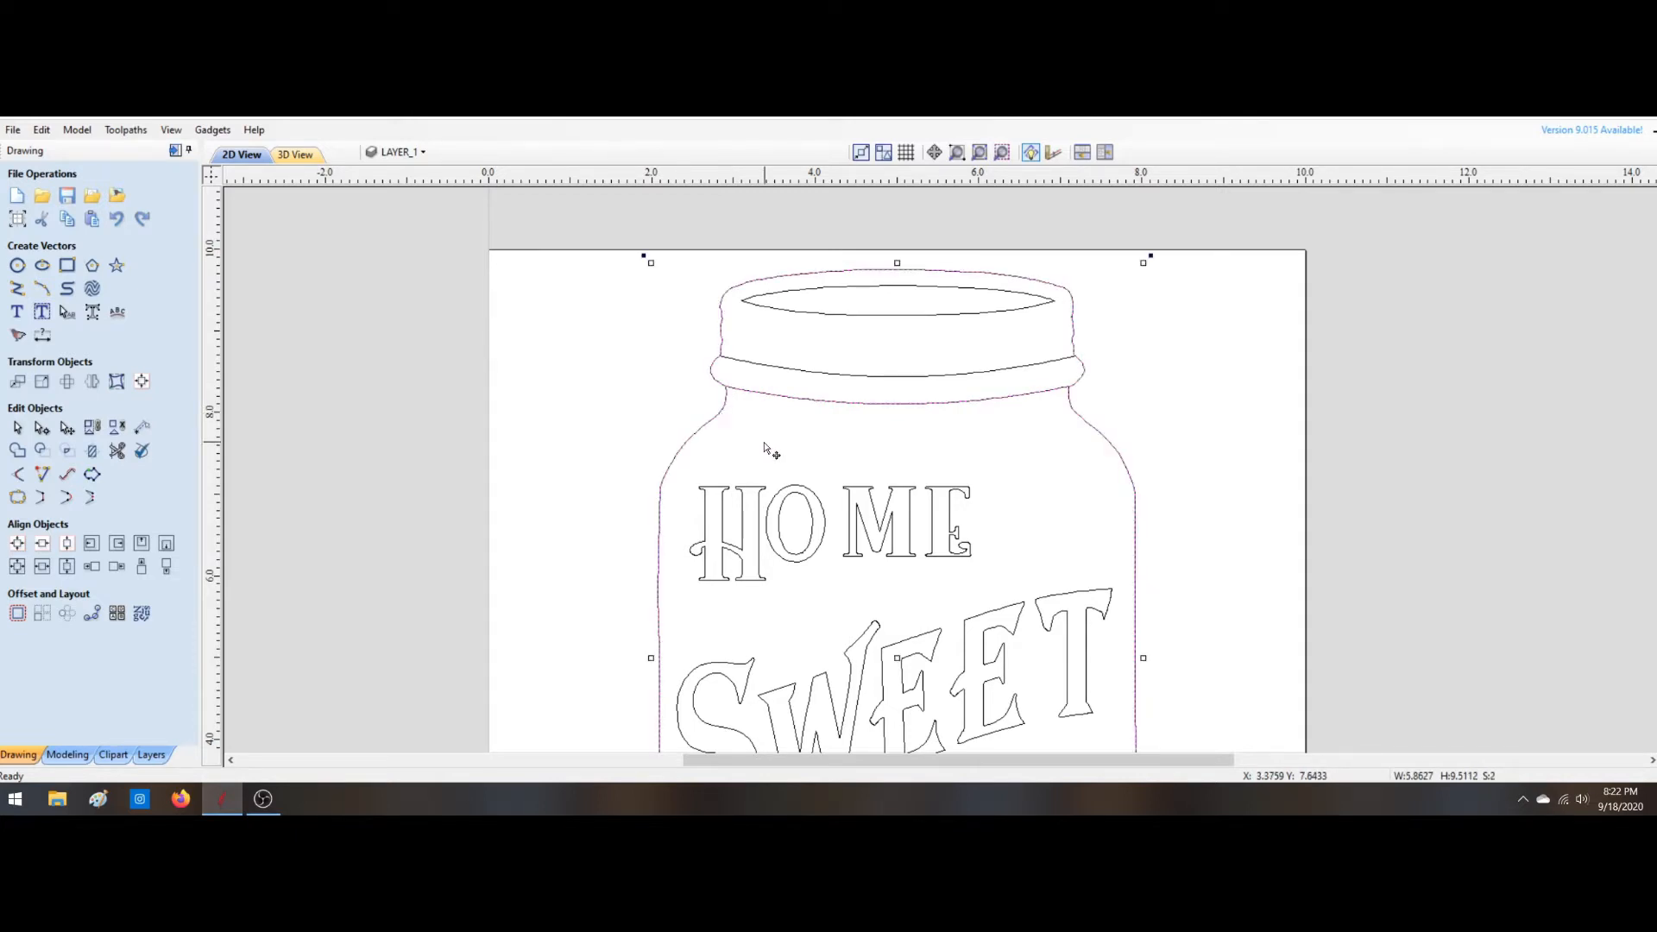
left_click_drag(766, 442, 1295, 419)
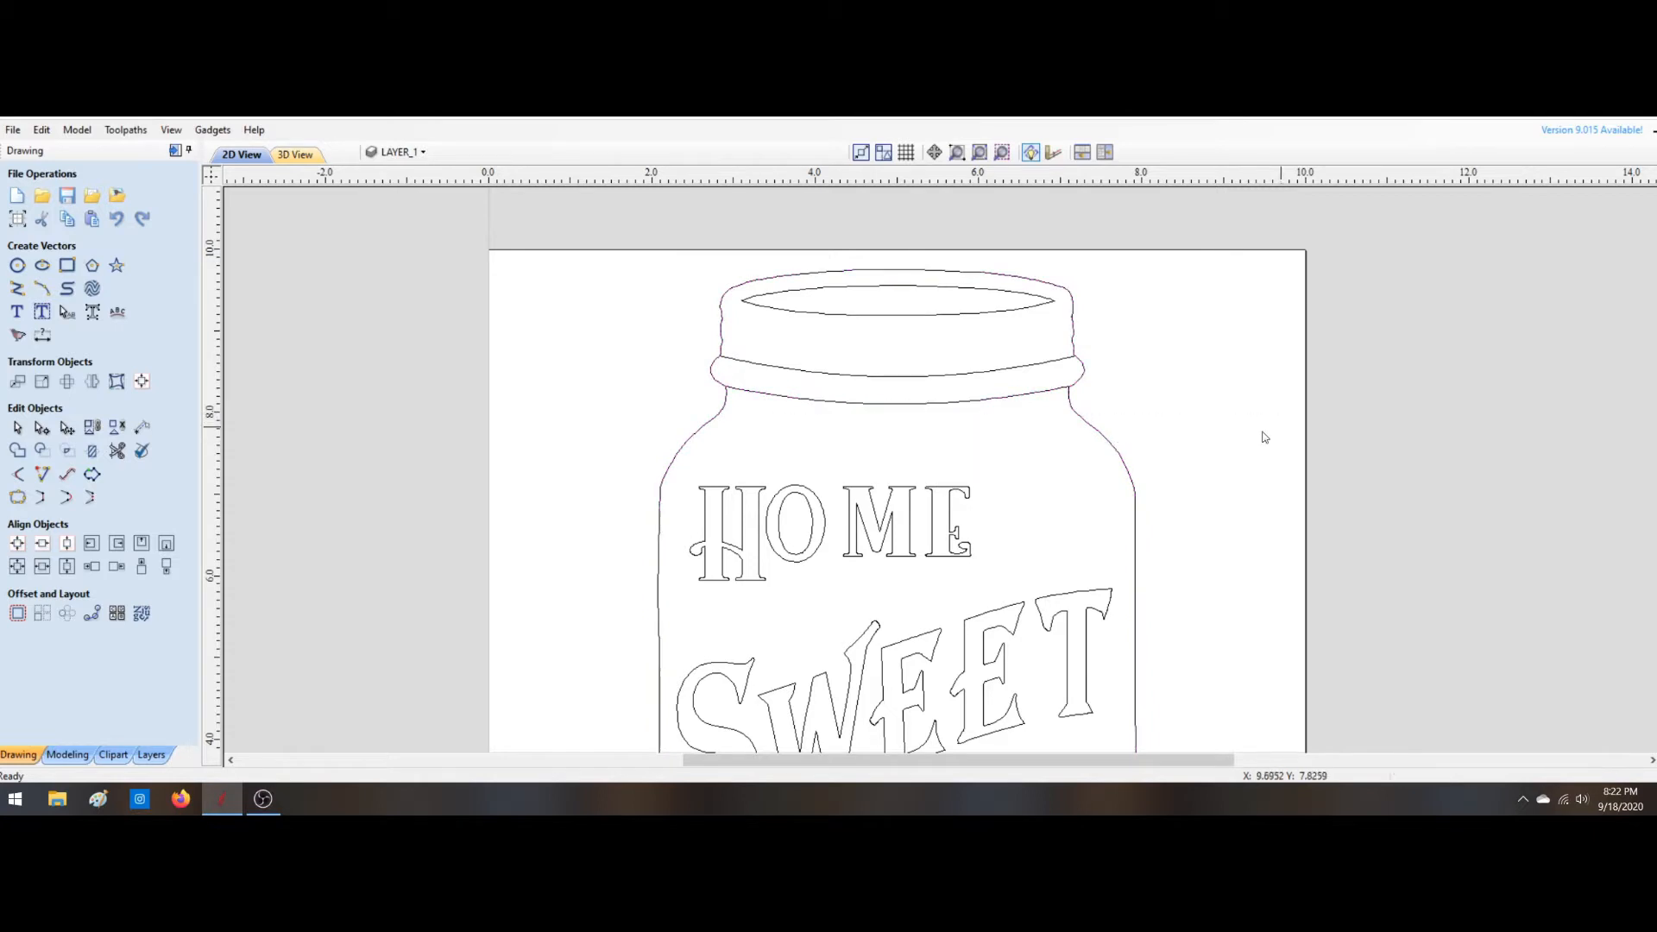
left_click(1080, 419)
left_click(1066, 400)
left_click(723, 412)
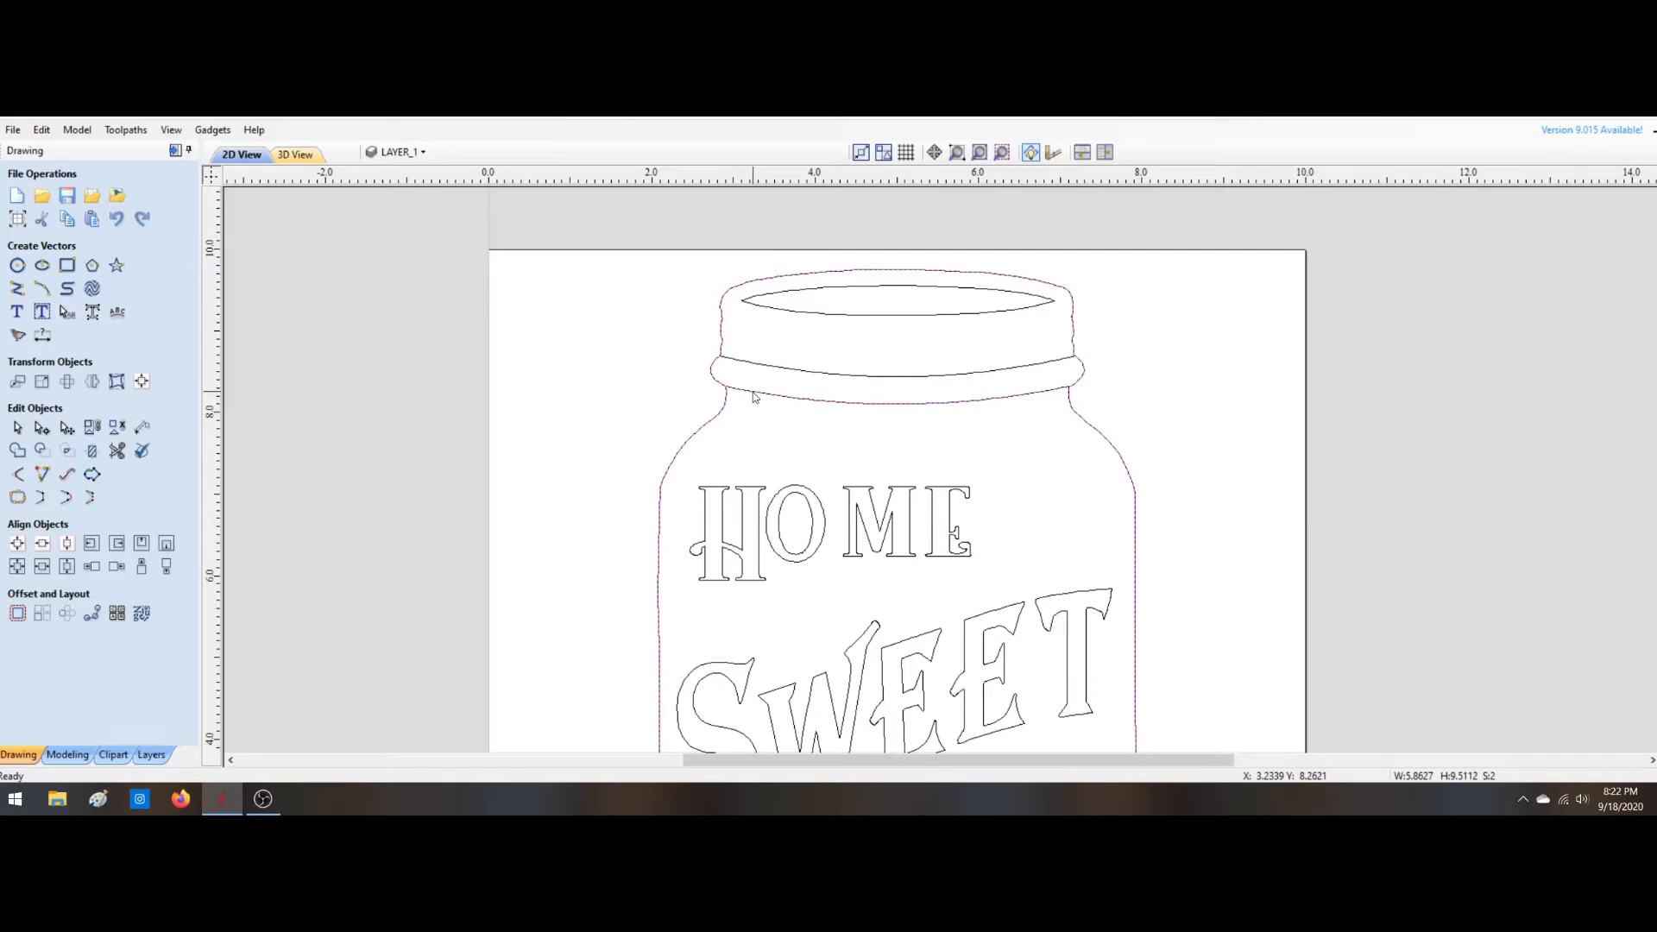
left_click_drag(753, 397, 1278, 443)
left_click(1349, 421)
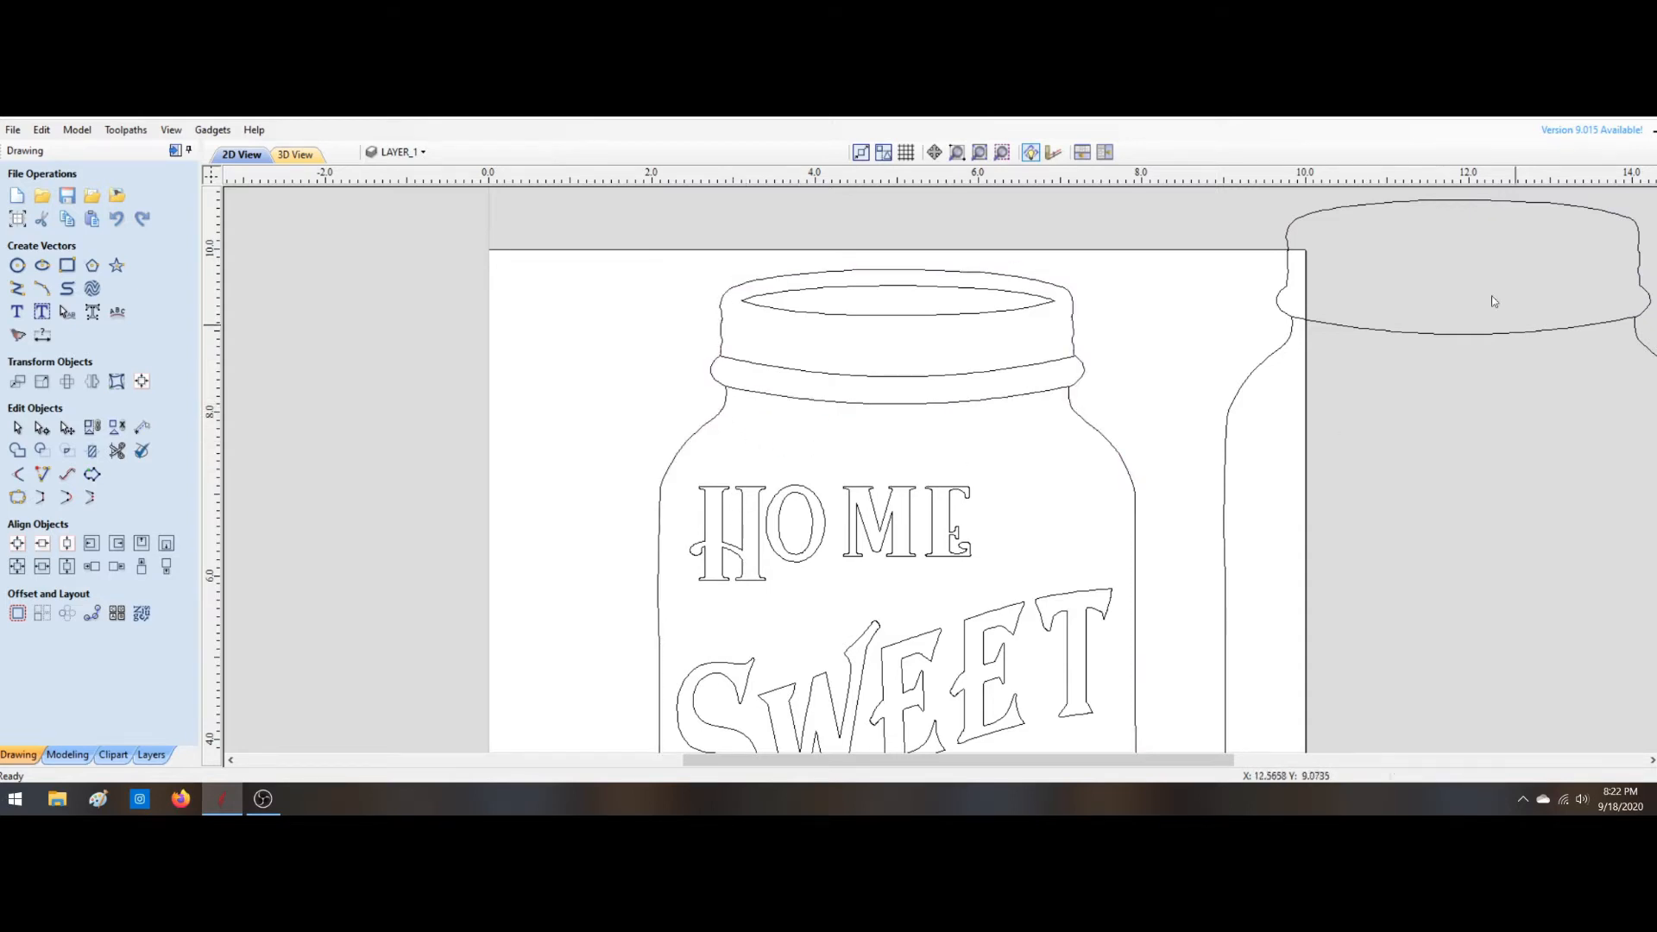
Step: Trim away the copied jar's neck and rim above the lower neck curve, leaving a closed body outline
left_click(1437, 334)
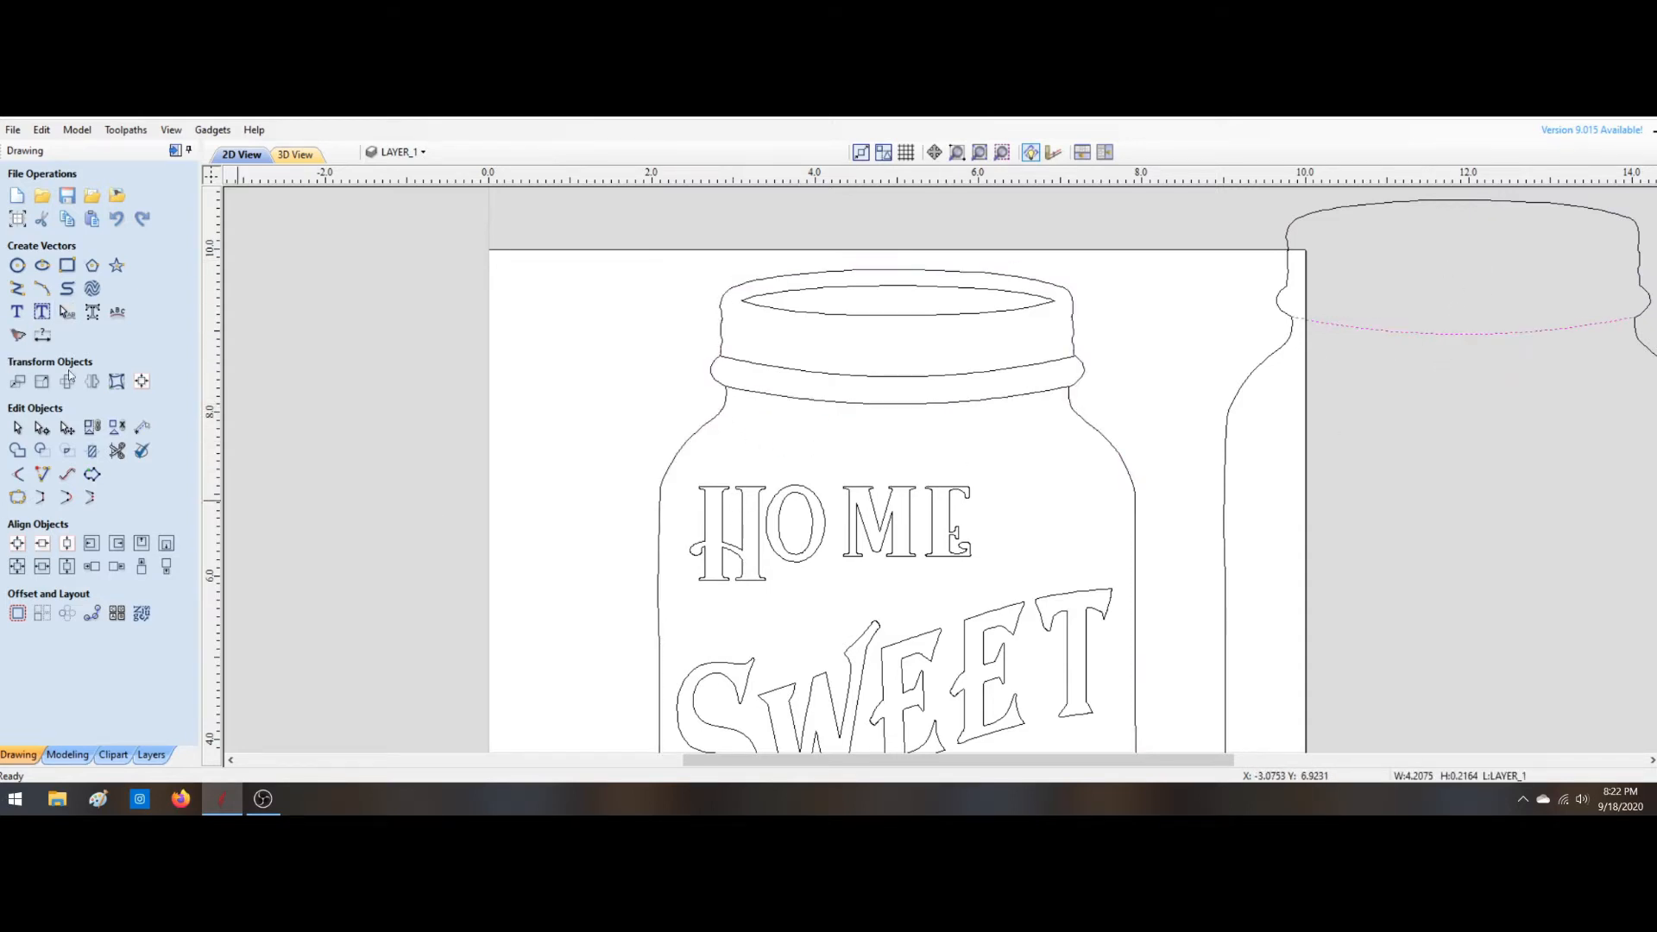
left_click(117, 450)
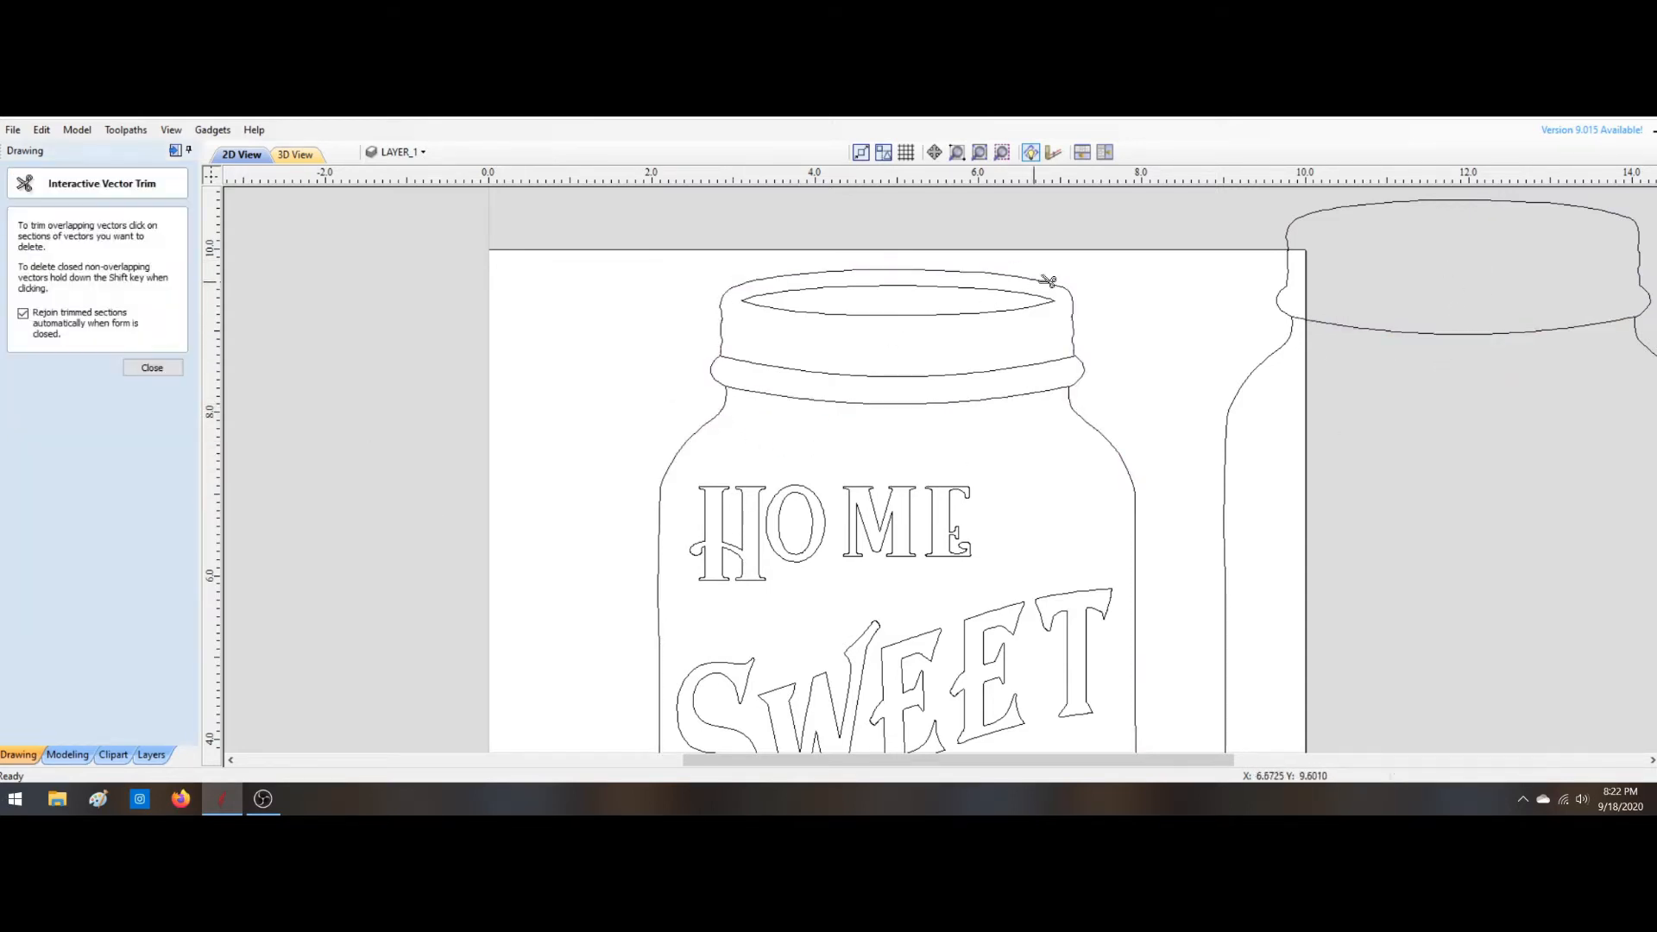
left_click(1289, 316)
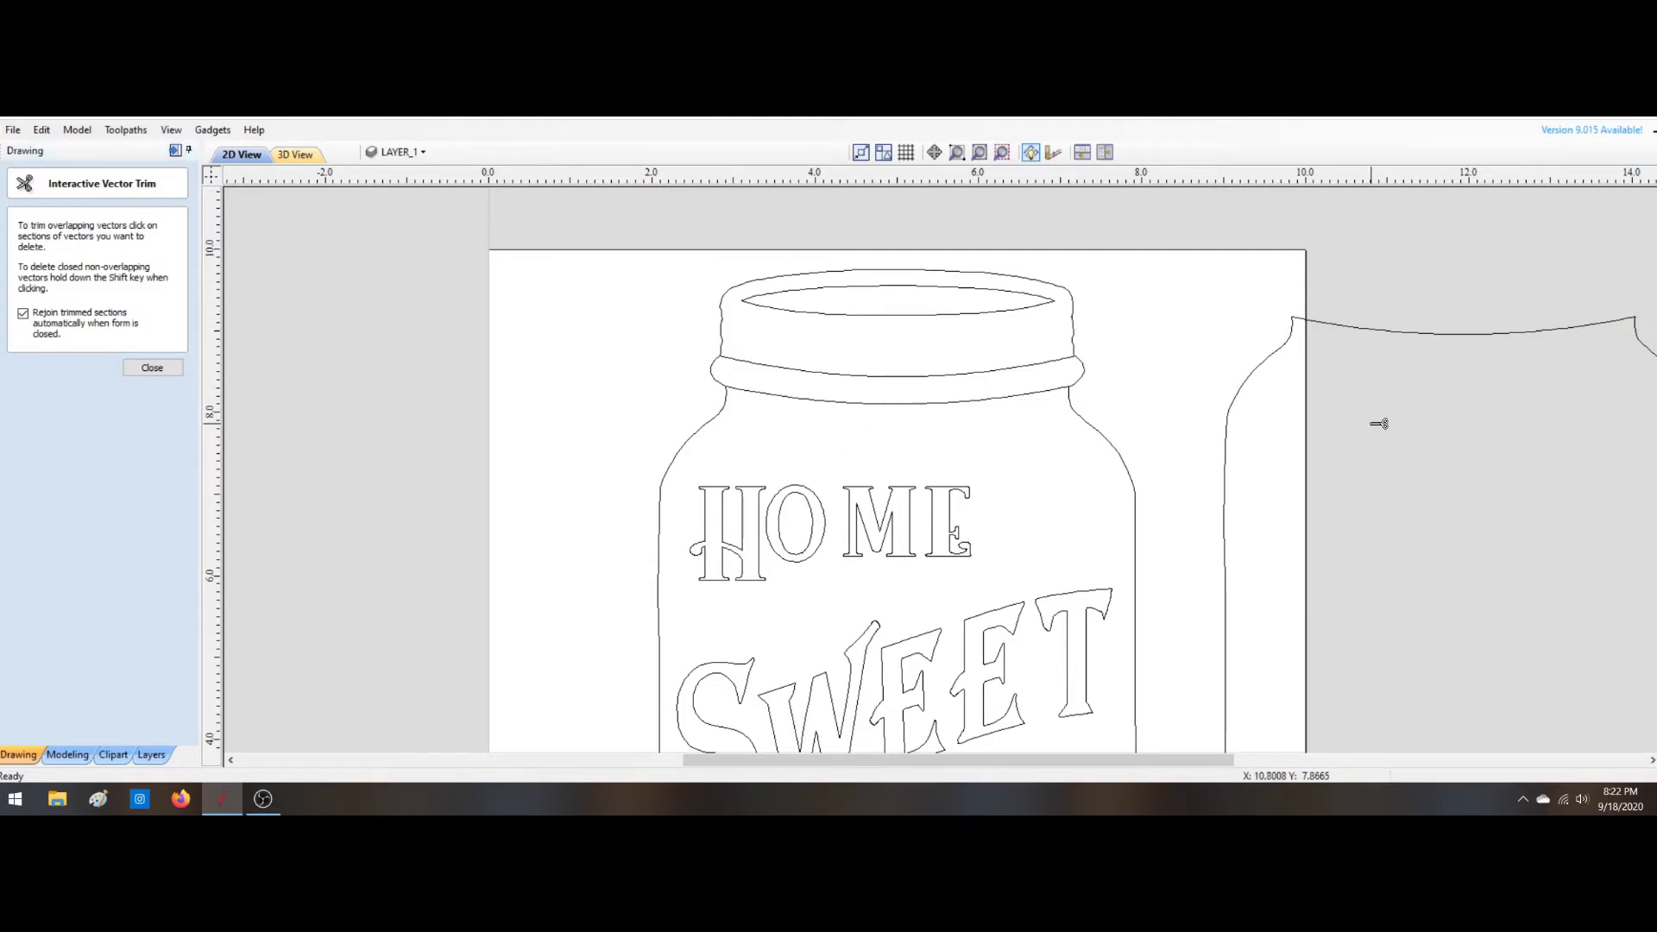
key("Escape")
Step: Create a rounded shape from the trimmed jar body outline with a 63 angle, 0.3075-inch base height and no height limit
scroll(1380, 428, "down", 3)
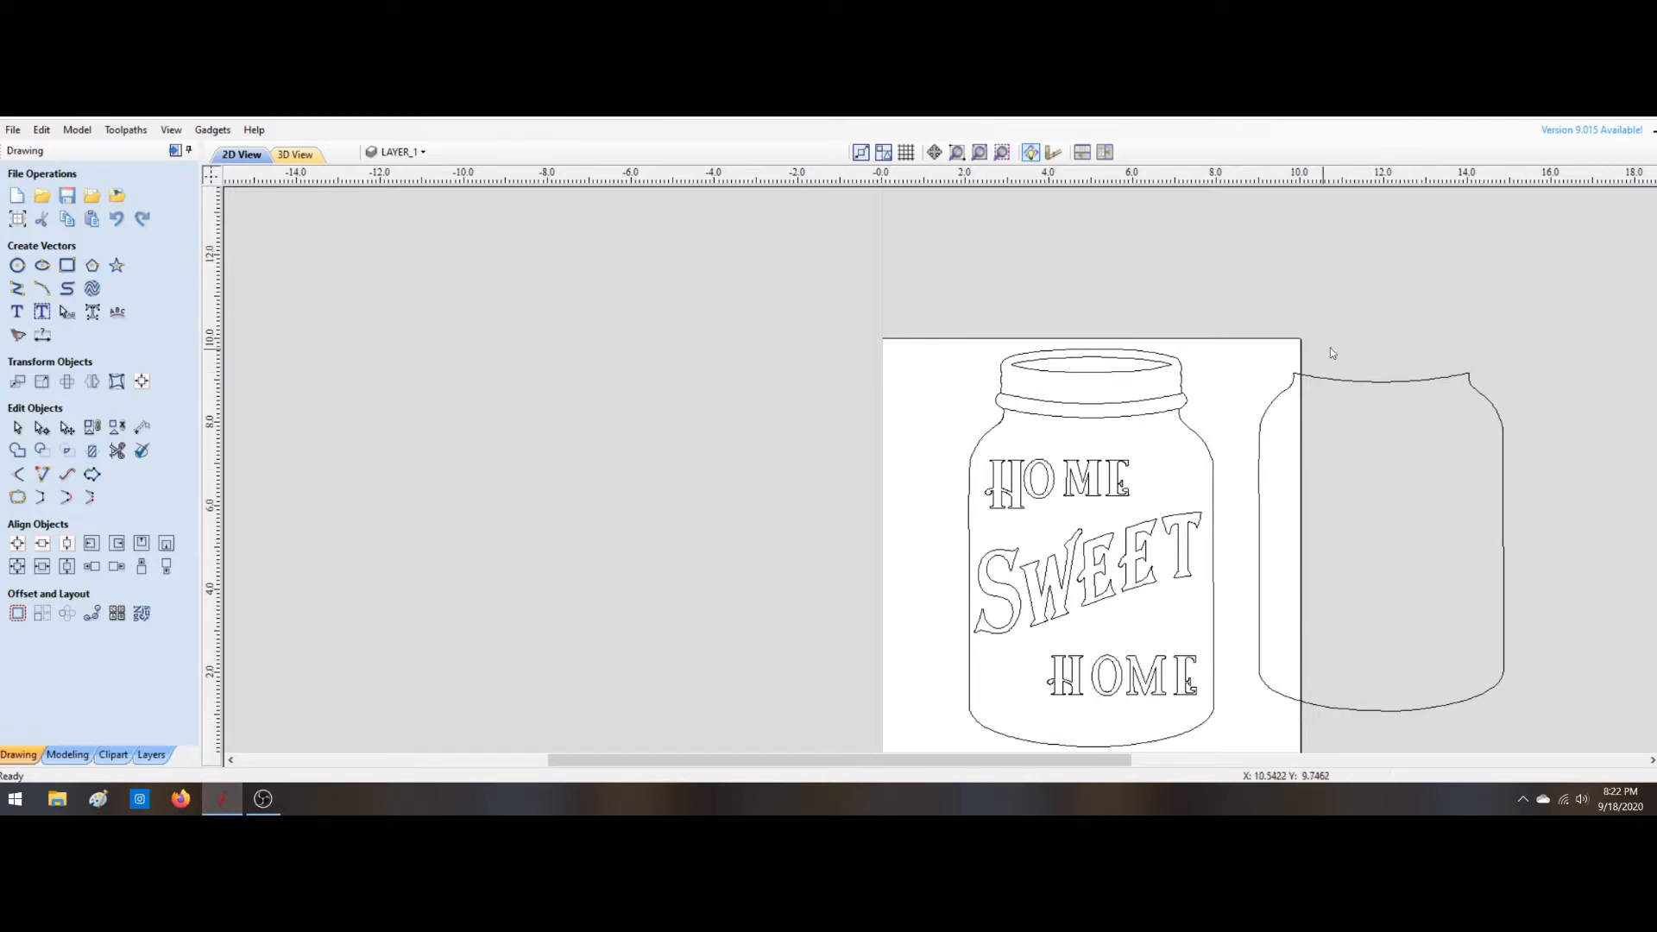
left_click(1356, 385)
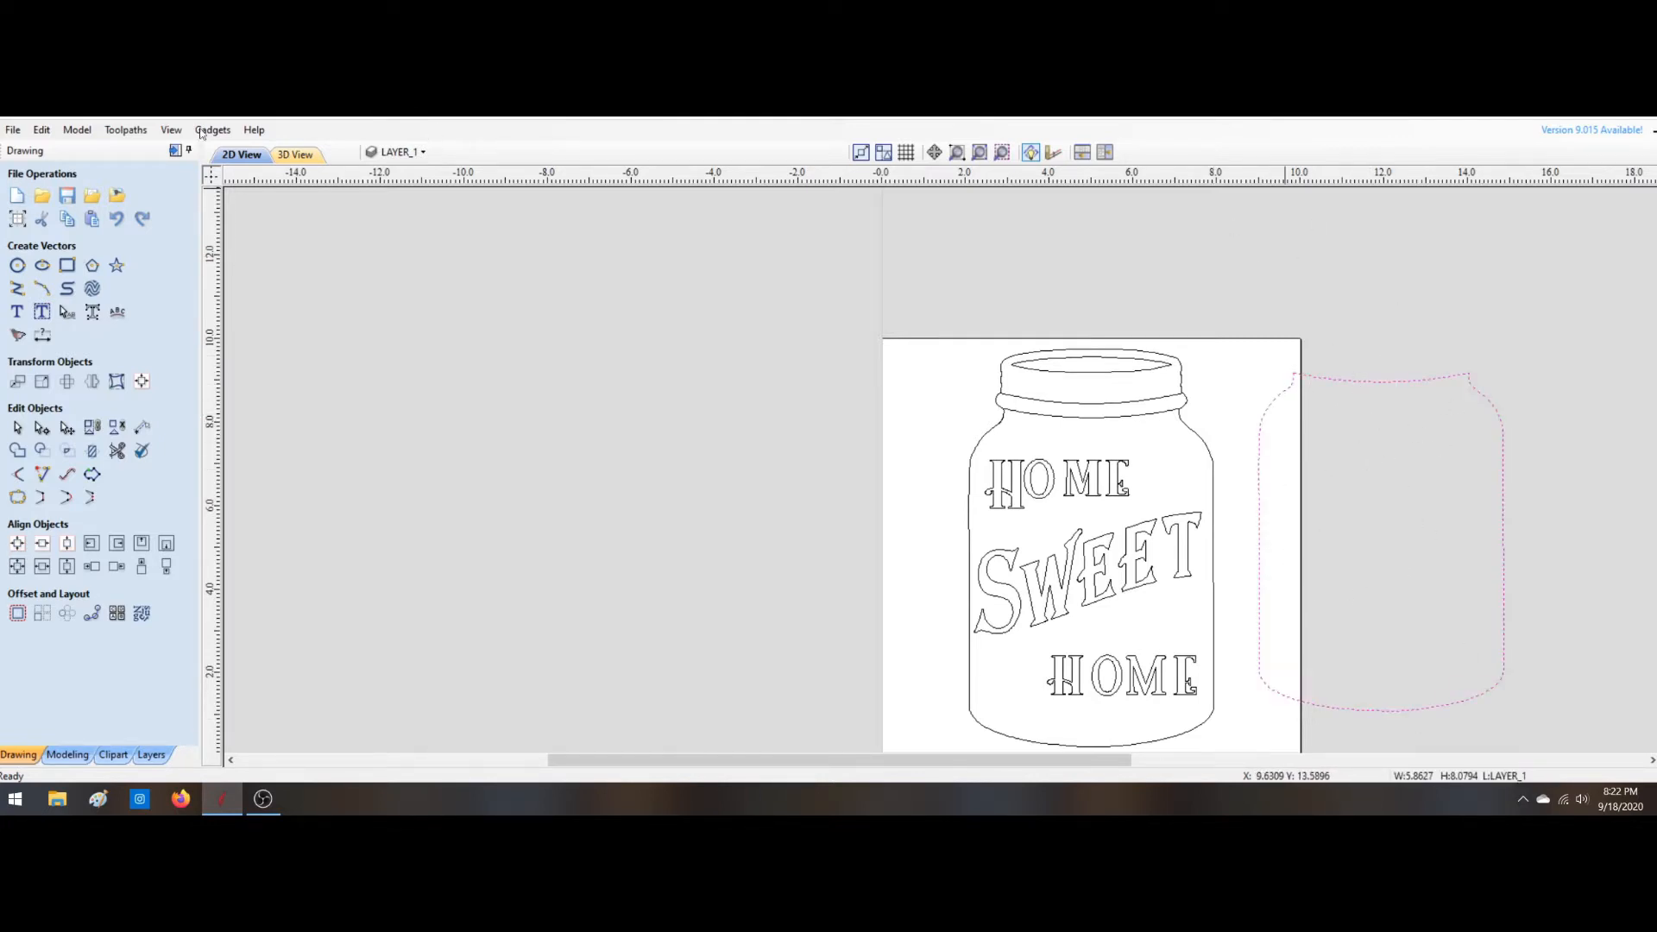
left_click(285, 153)
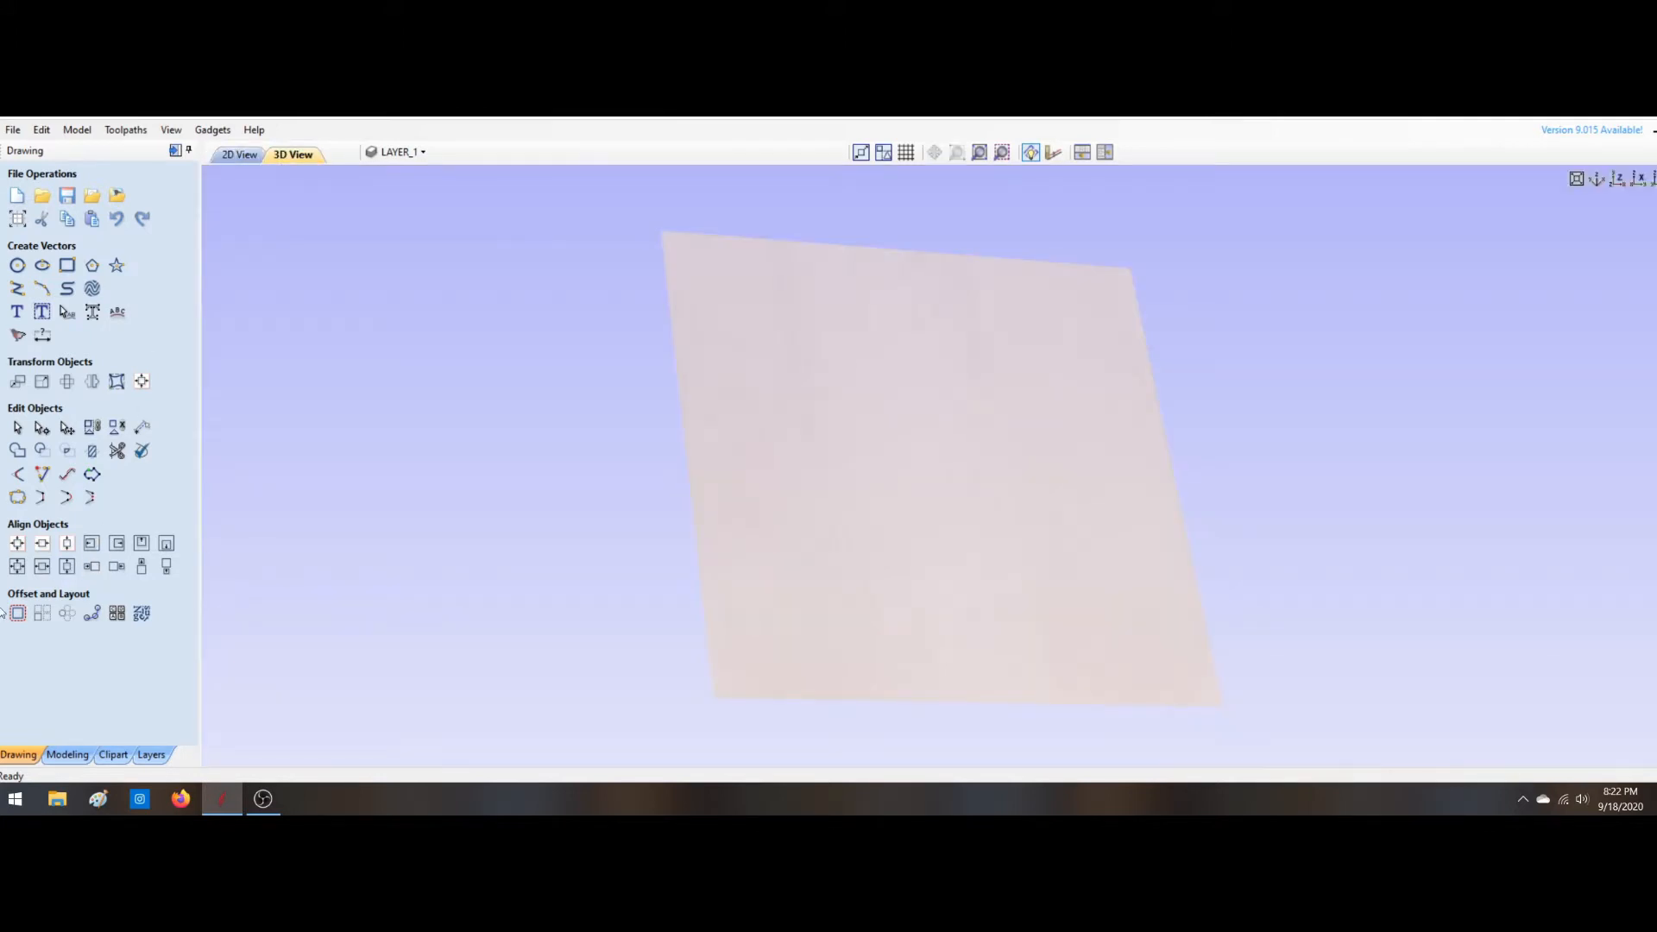
left_click(67, 754)
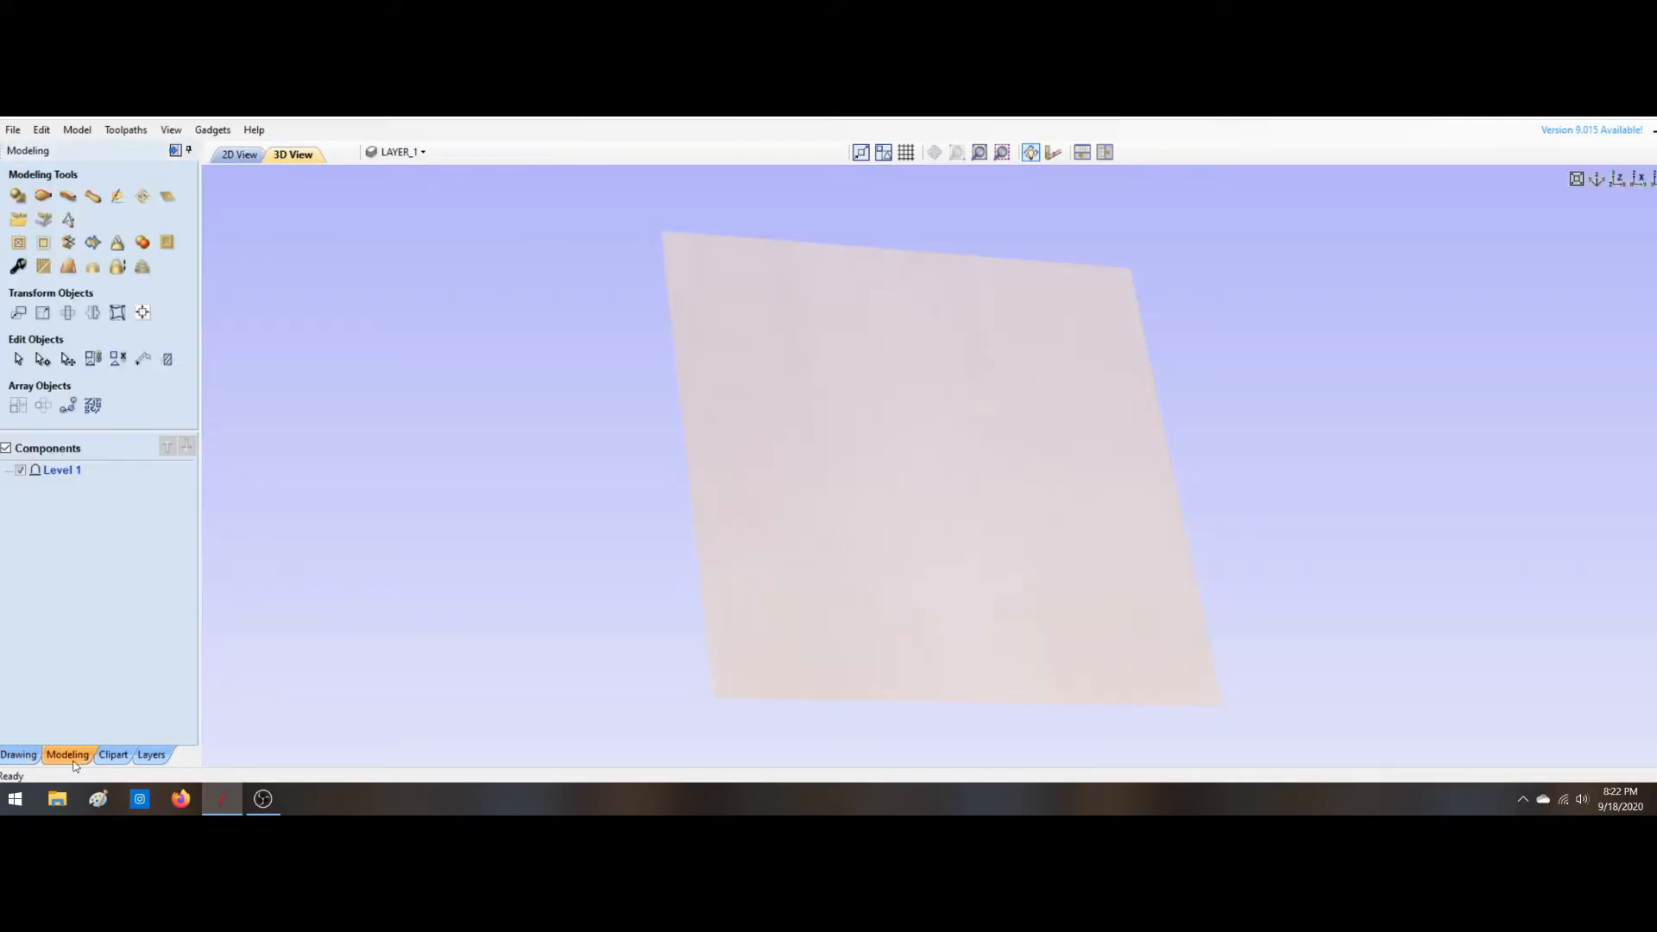
left_click(19, 197)
left_click(142, 593)
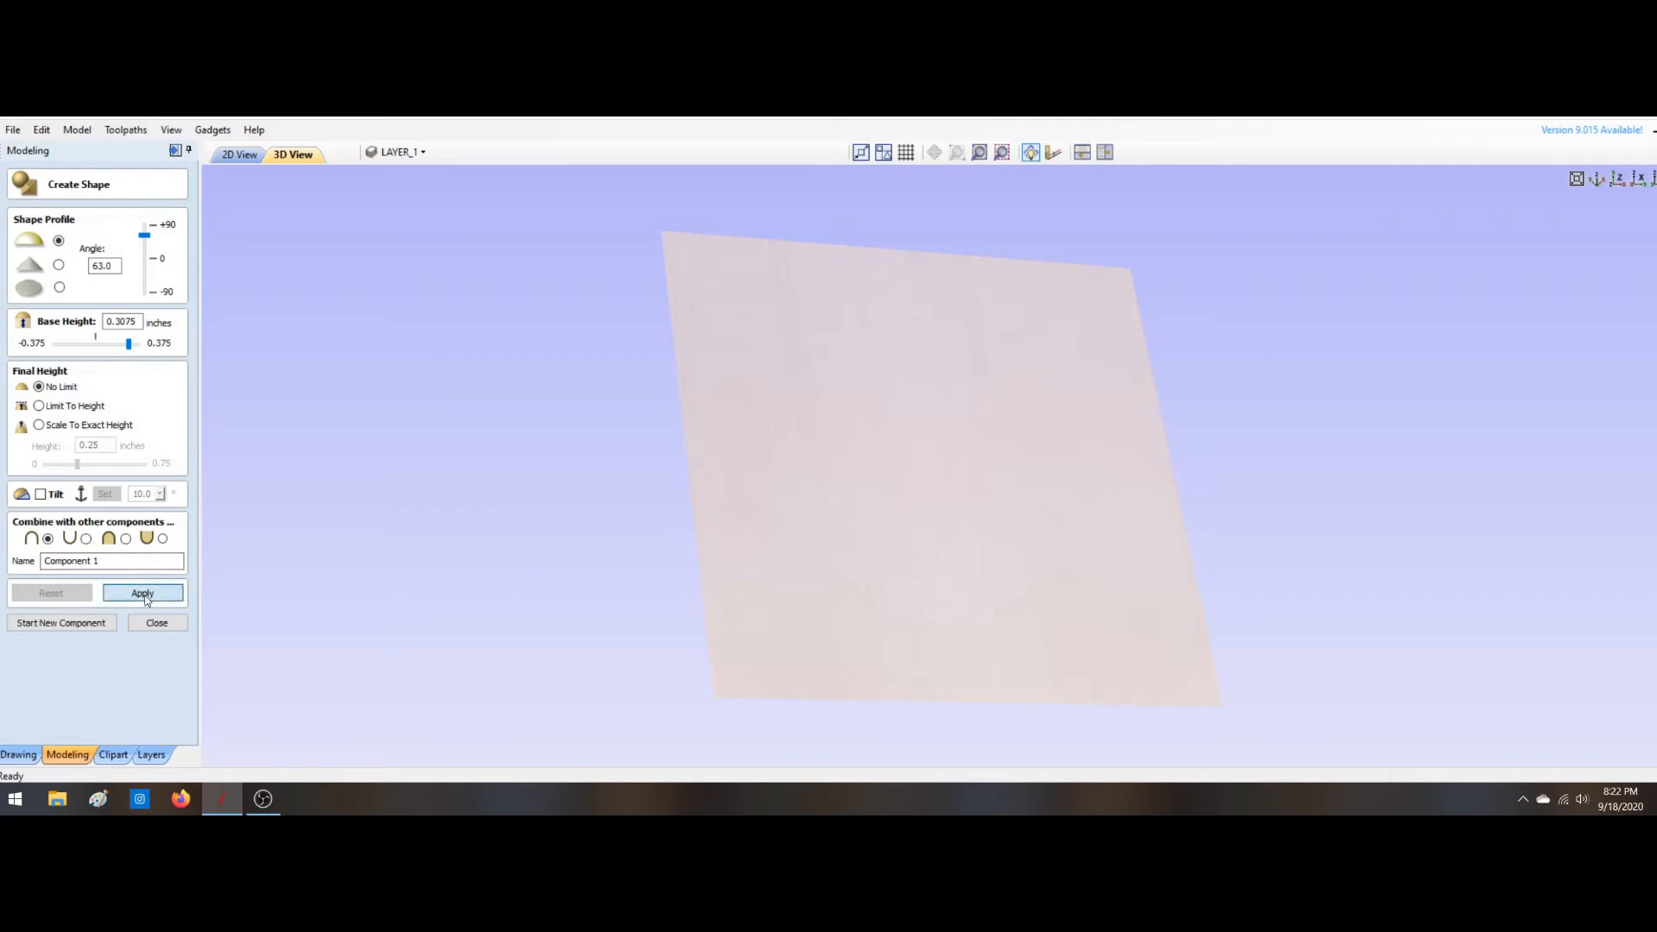
Step: Move the rounded jar body and its outline onto the original jar, aligning its neck corner with the original neck
left_click(240, 155)
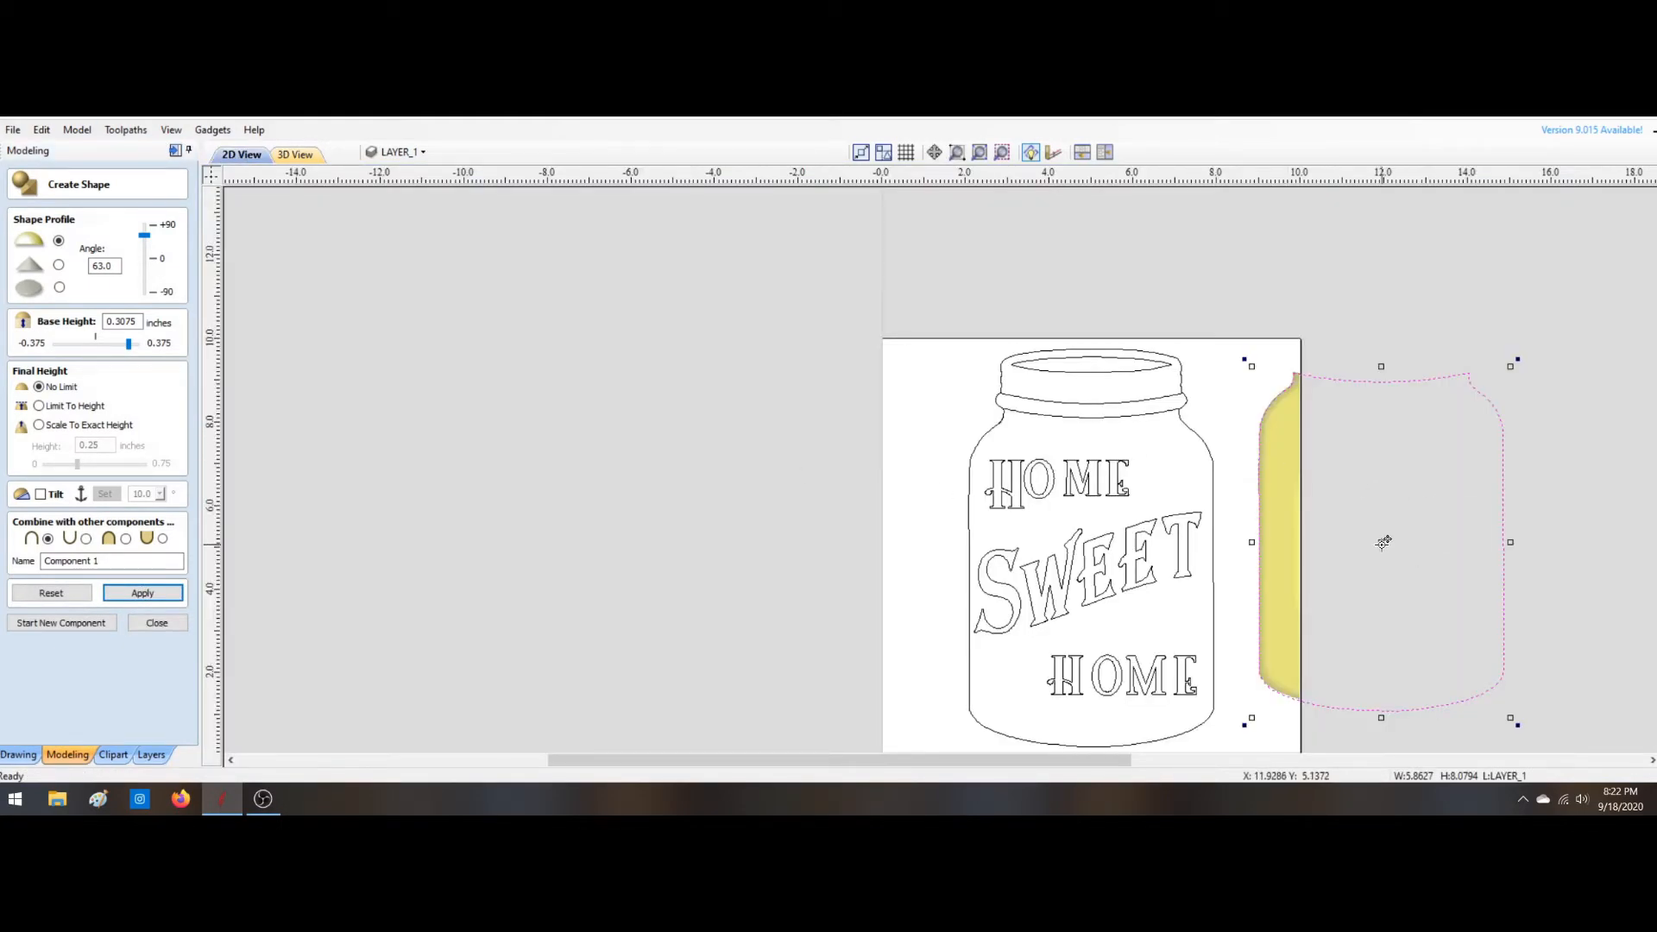
left_click(1382, 542)
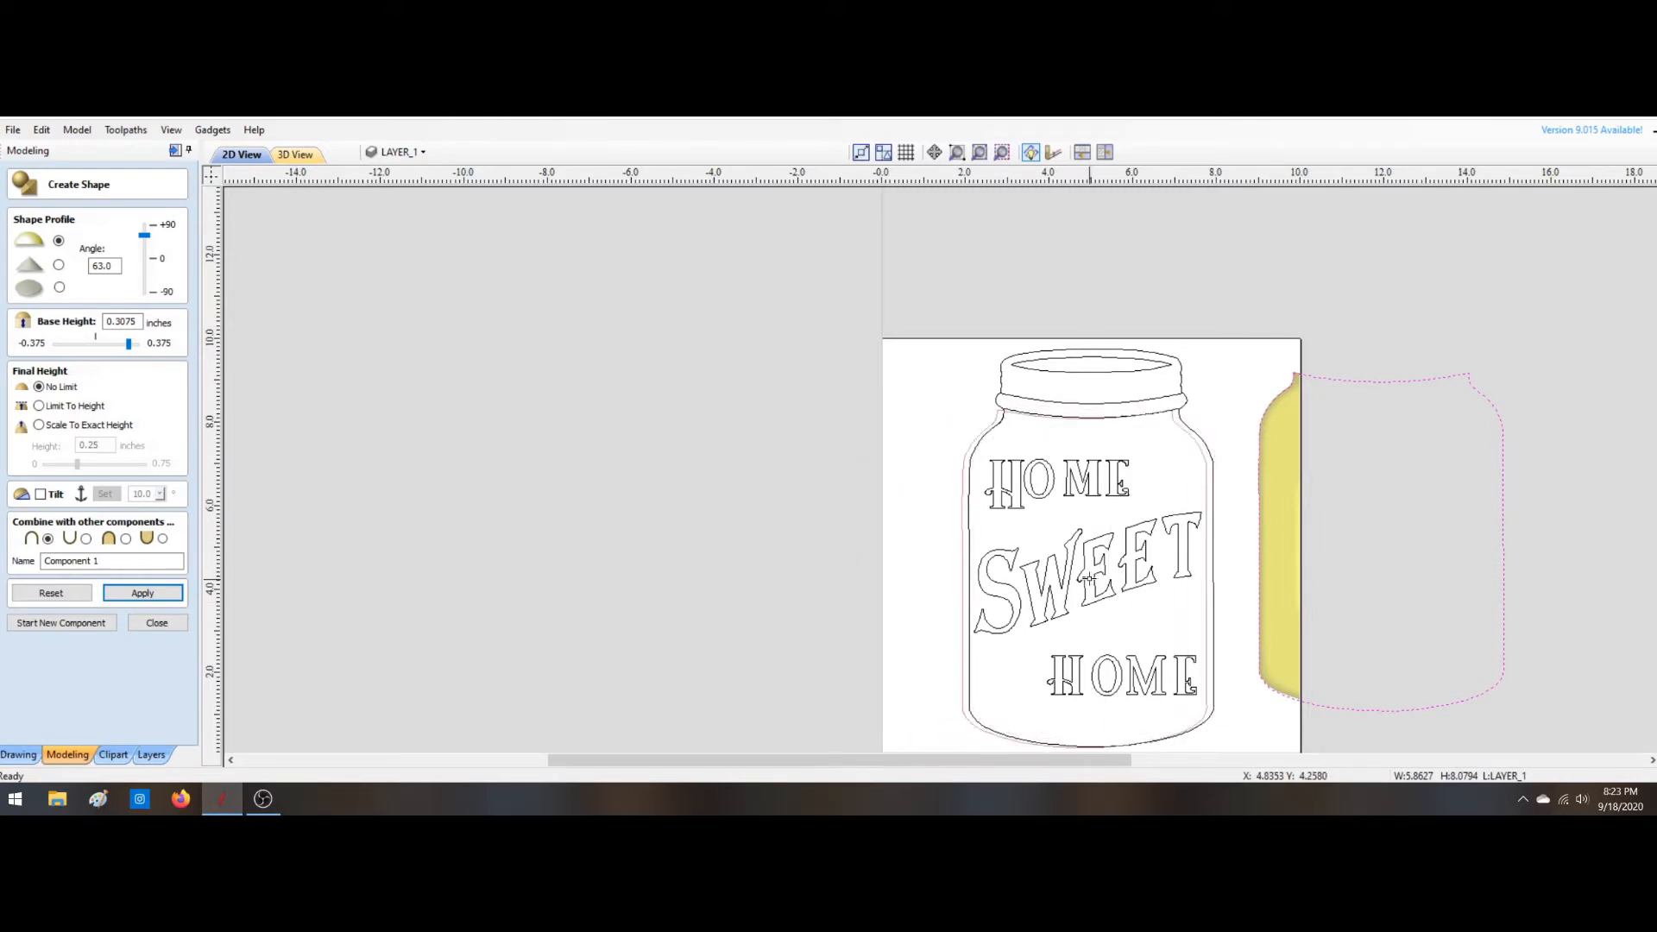
left_click_drag(1092, 582, 1092, 584)
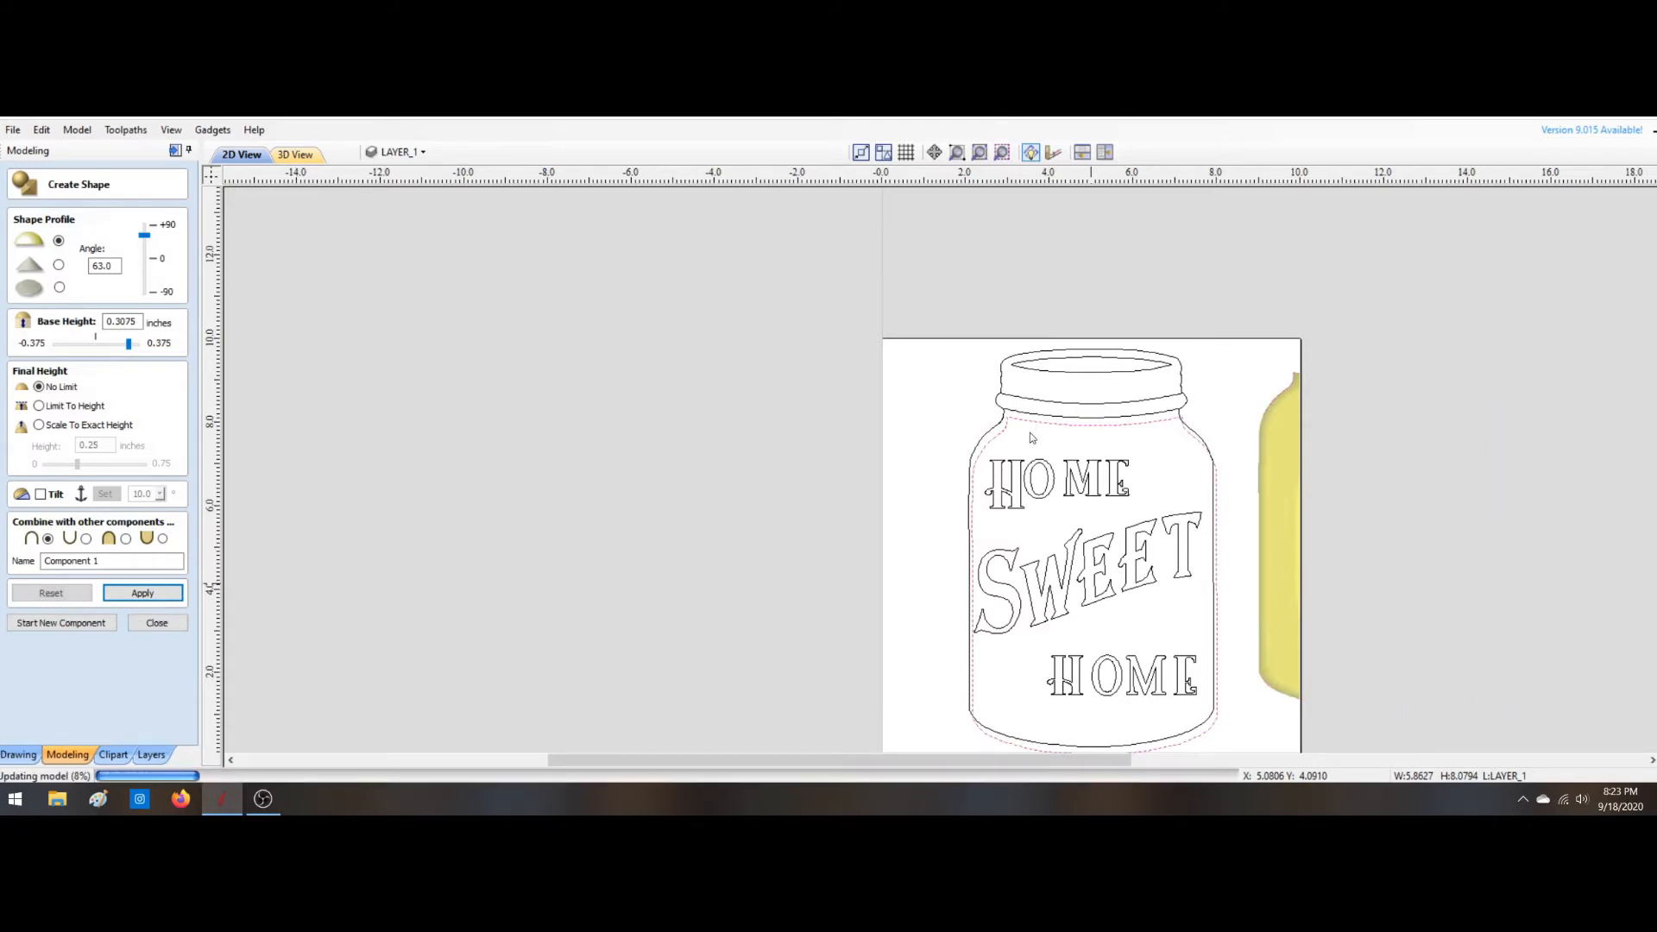
scroll(1028, 432, "up", 2)
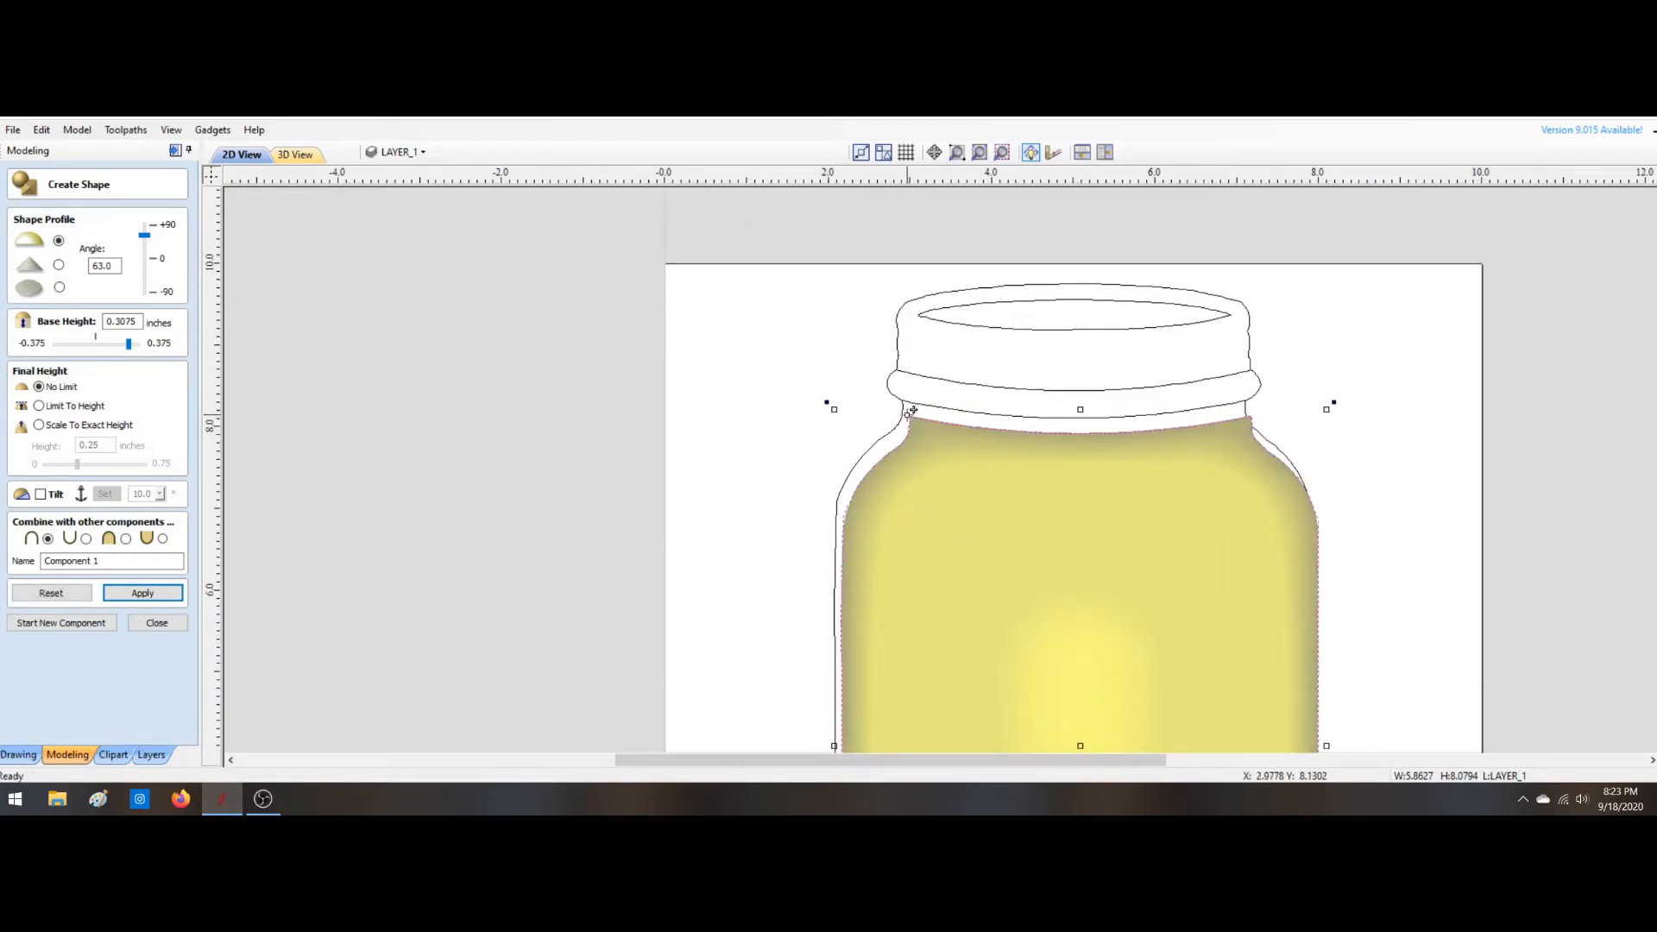
left_click_drag(909, 415, 901, 399)
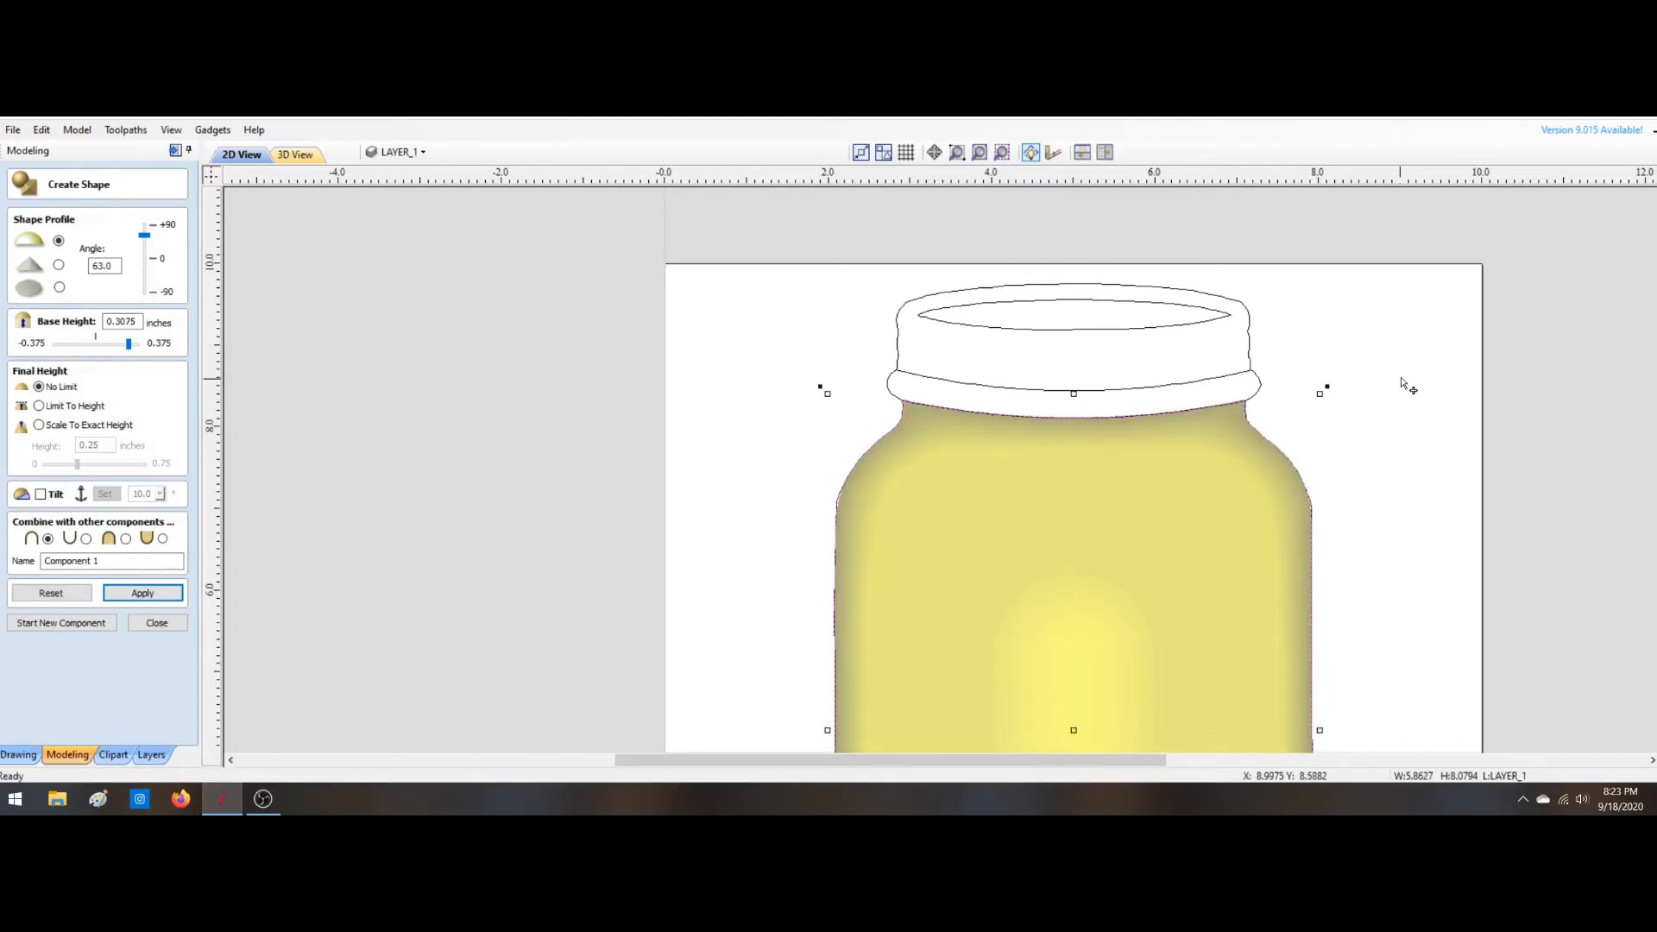
left_click(1411, 383)
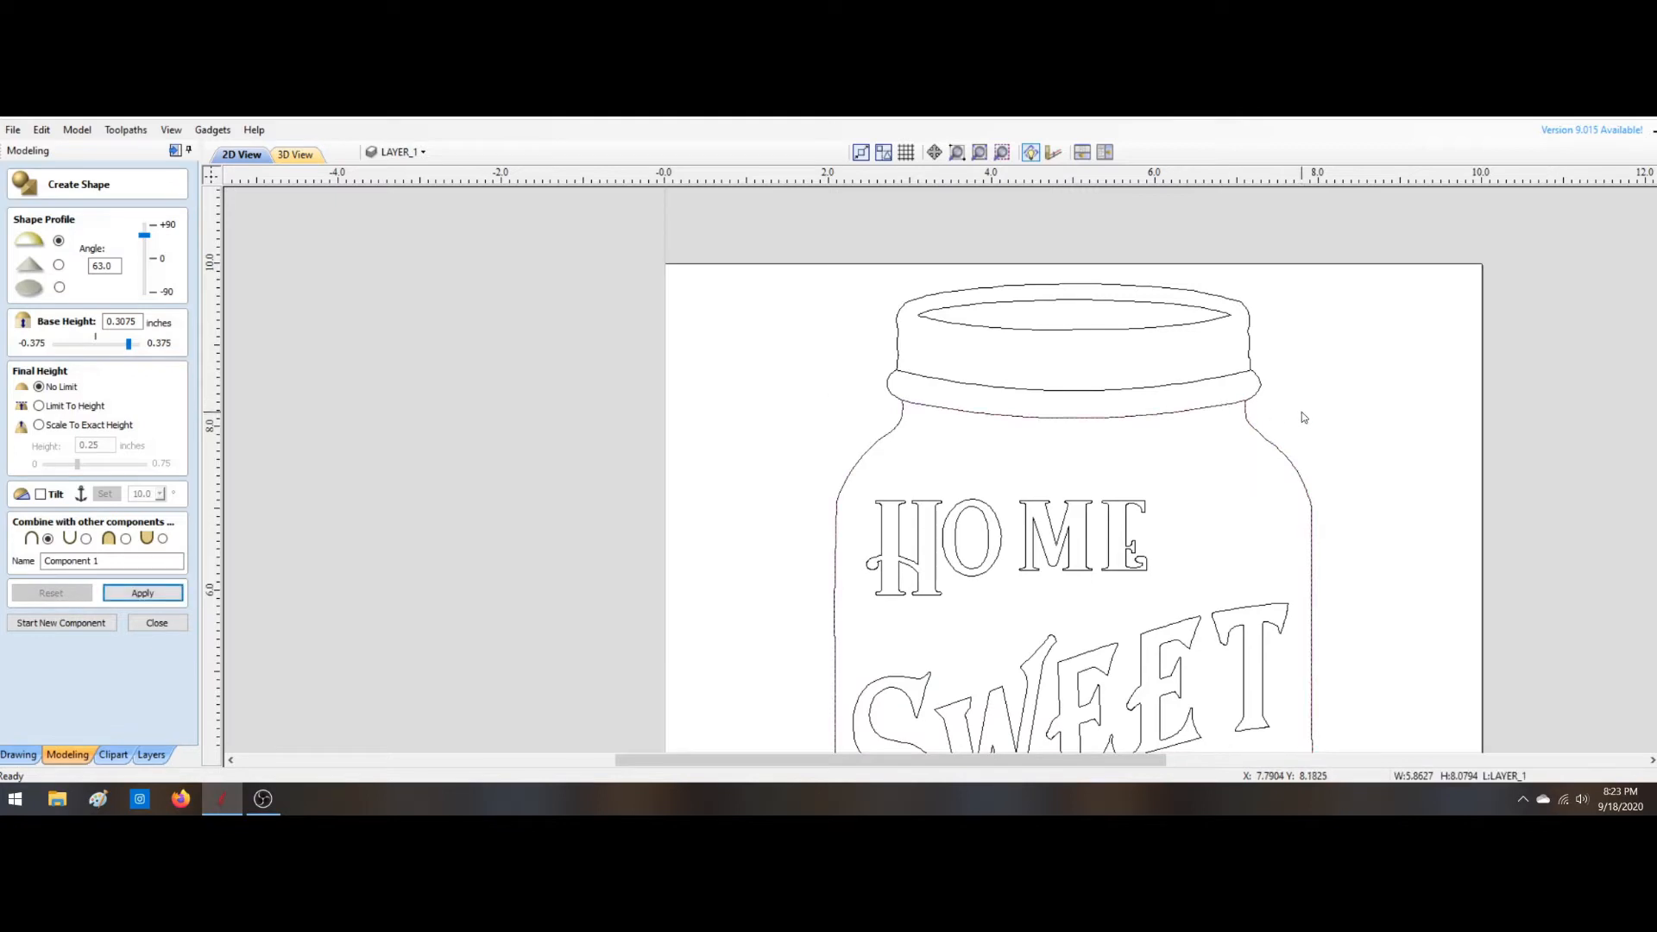
Step: Reapply the rounded shape to the aligned body outline and set its profile angle to 43.2
left_click(143, 593)
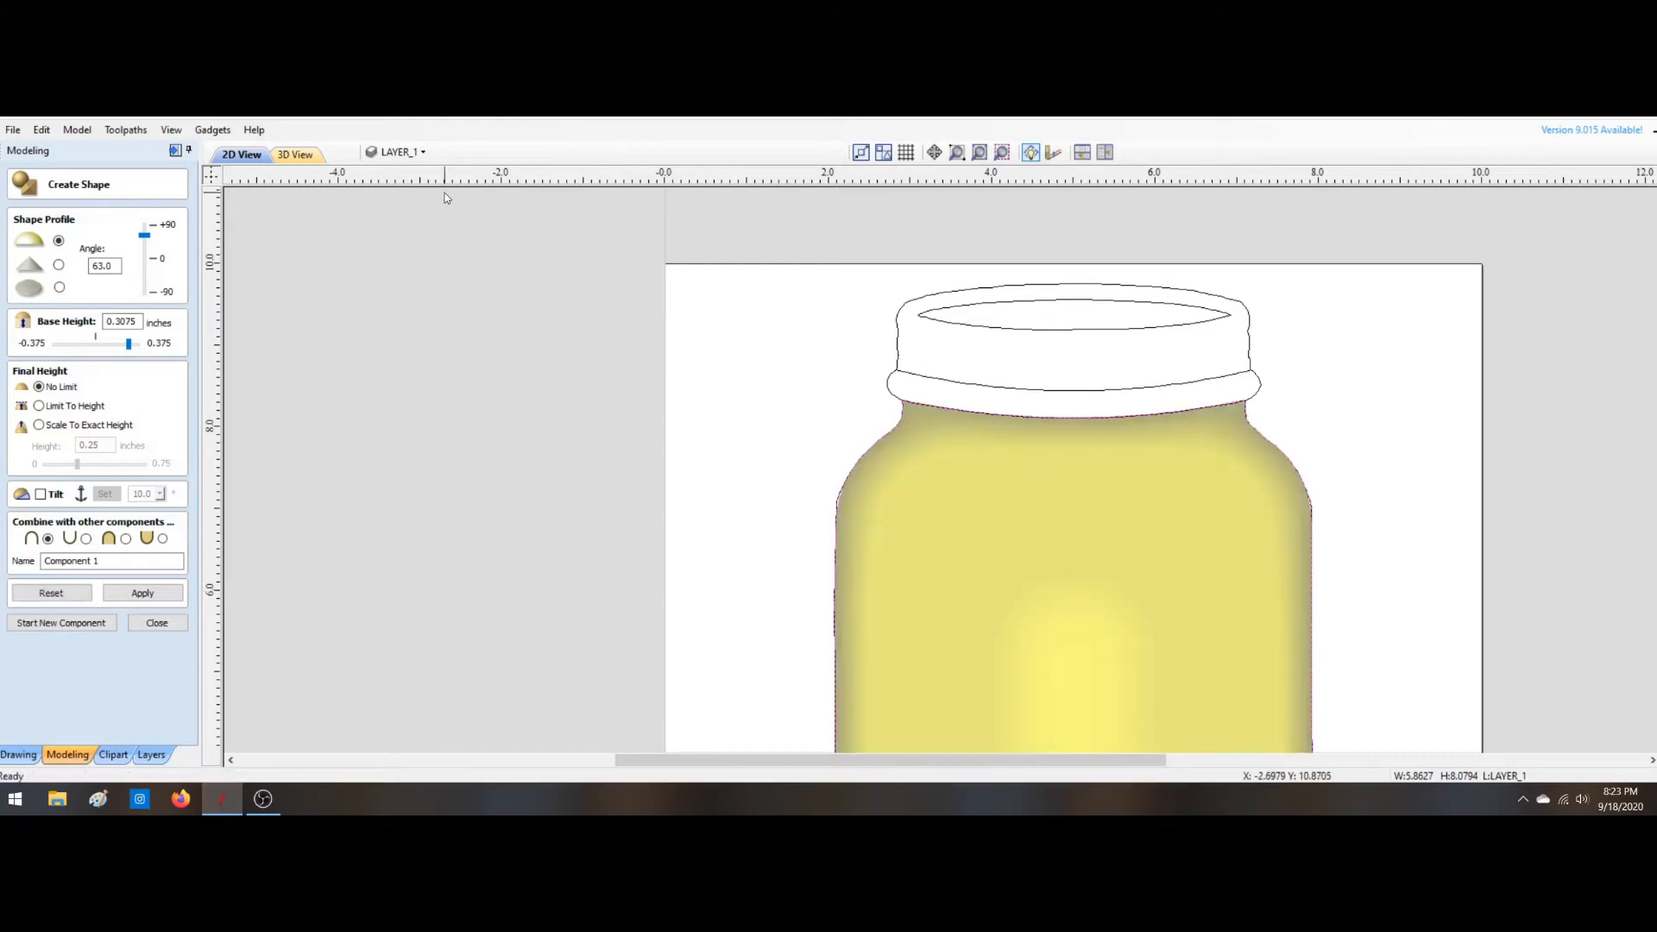
left_click(293, 154)
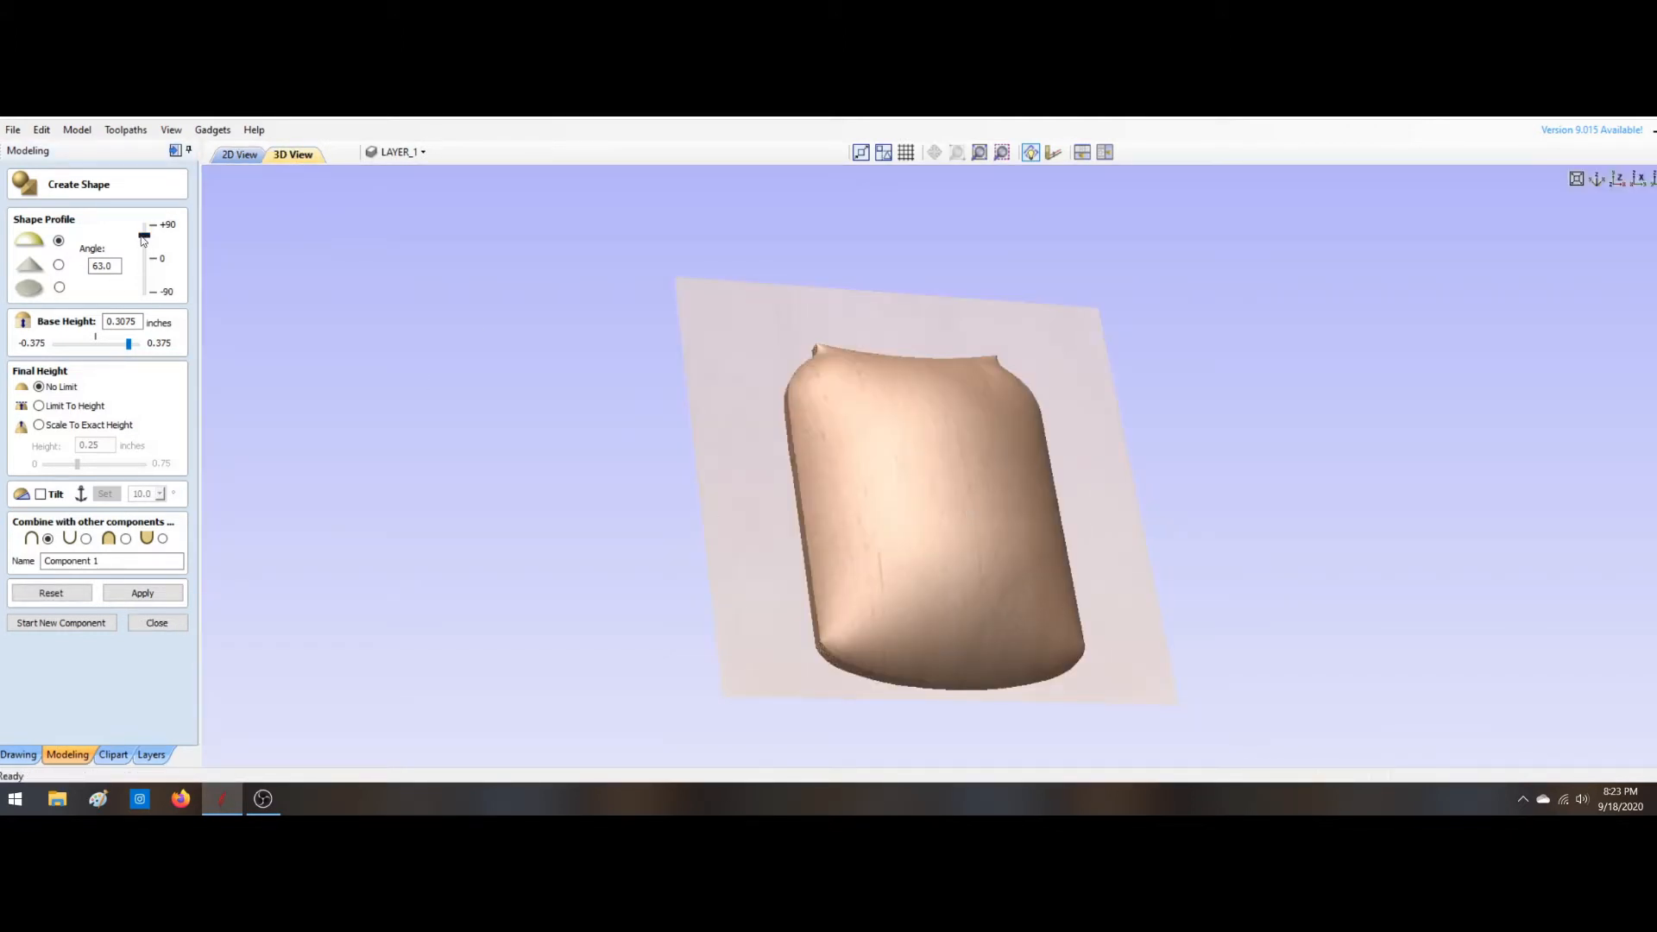
left_click_drag(143, 241, 144, 247)
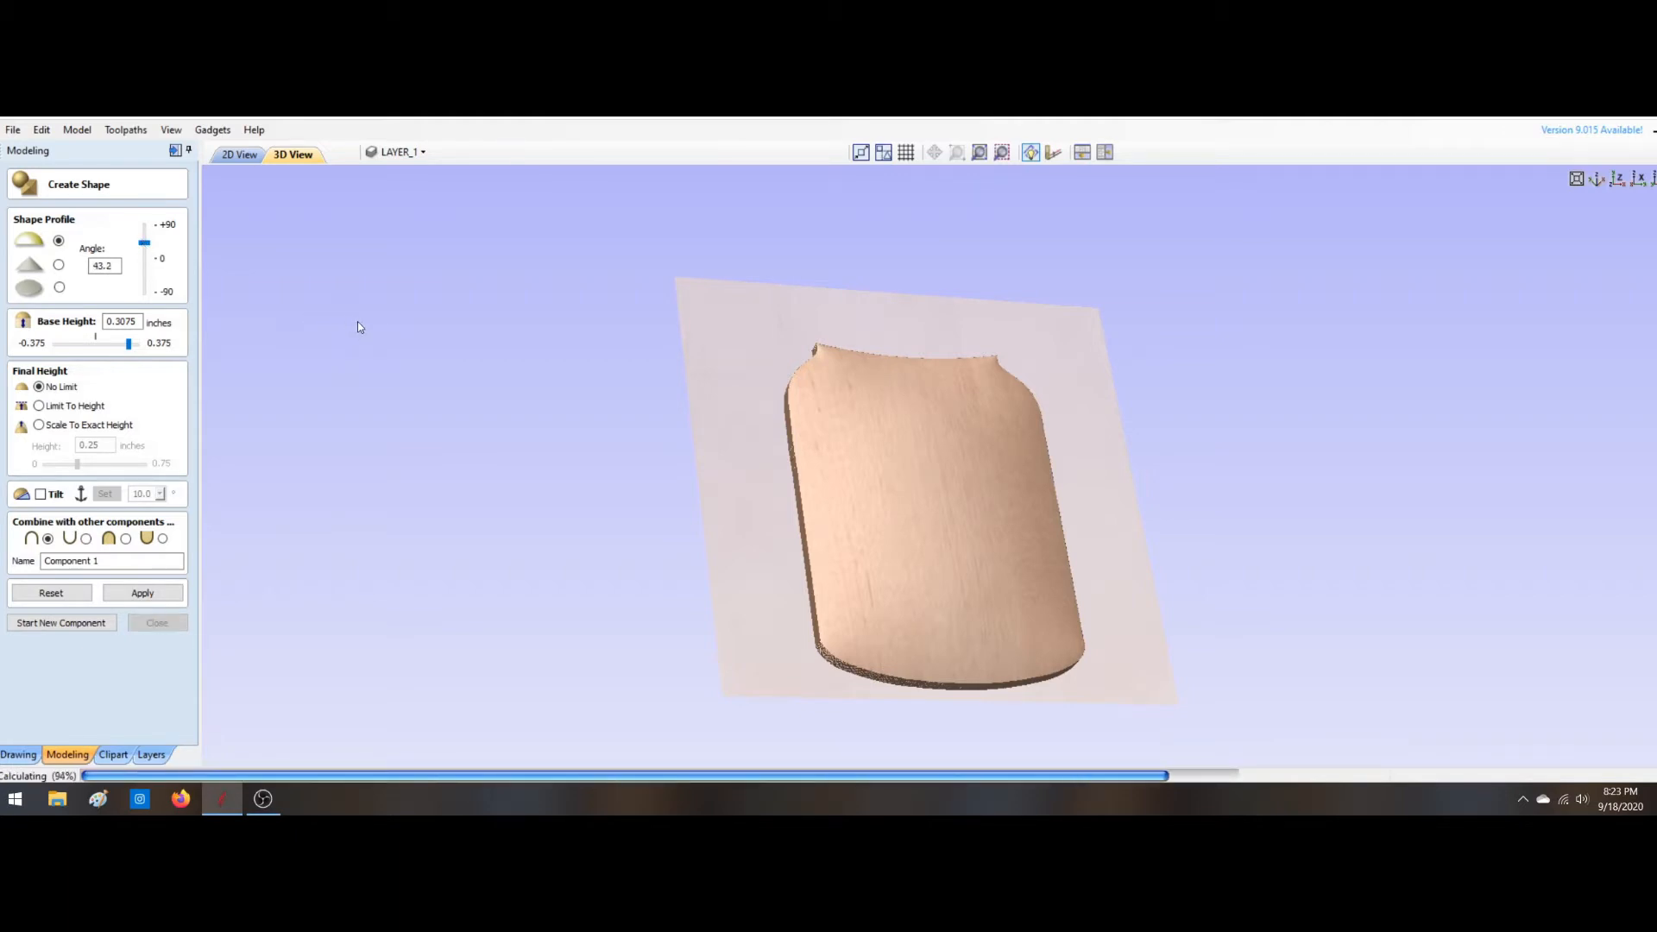
left_click_drag(727, 497, 1011, 409)
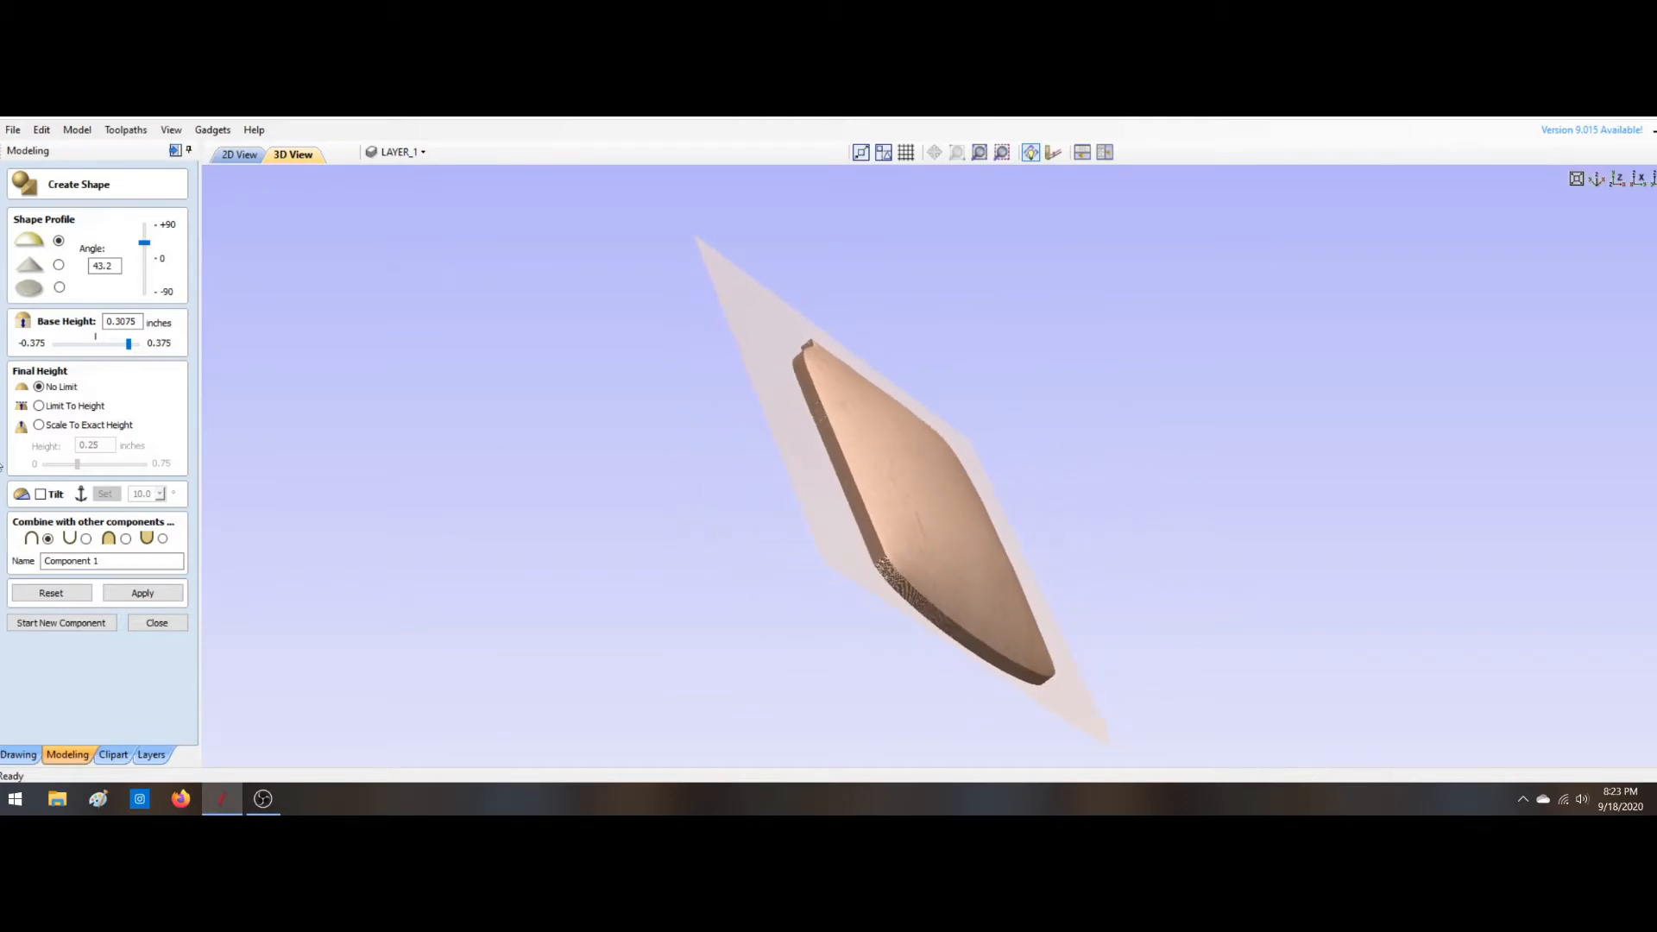
Step: Set the jar body's base height to 0.0225 inches
left_click_drag(129, 347, 98, 351)
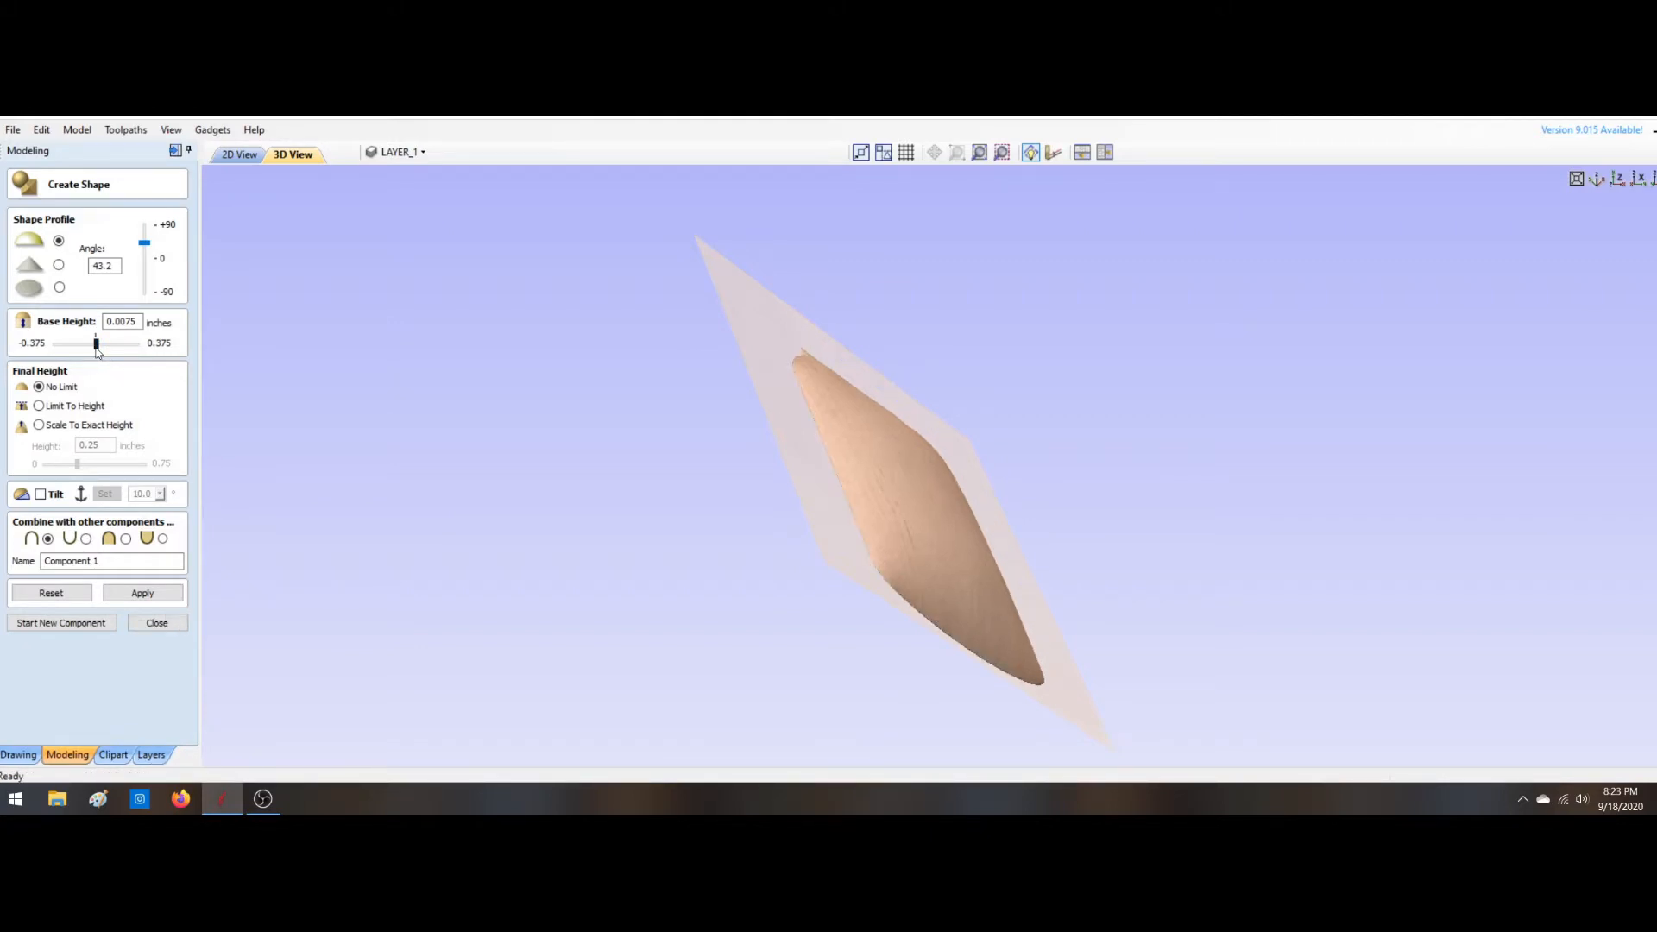
left_click(96, 349)
left_click_drag(97, 344, 99, 344)
Step: Try flatter jar body profiles with angles of 28.8 and 18, applying the shape and comparing its side profile
left_click_drag(145, 247, 146, 251)
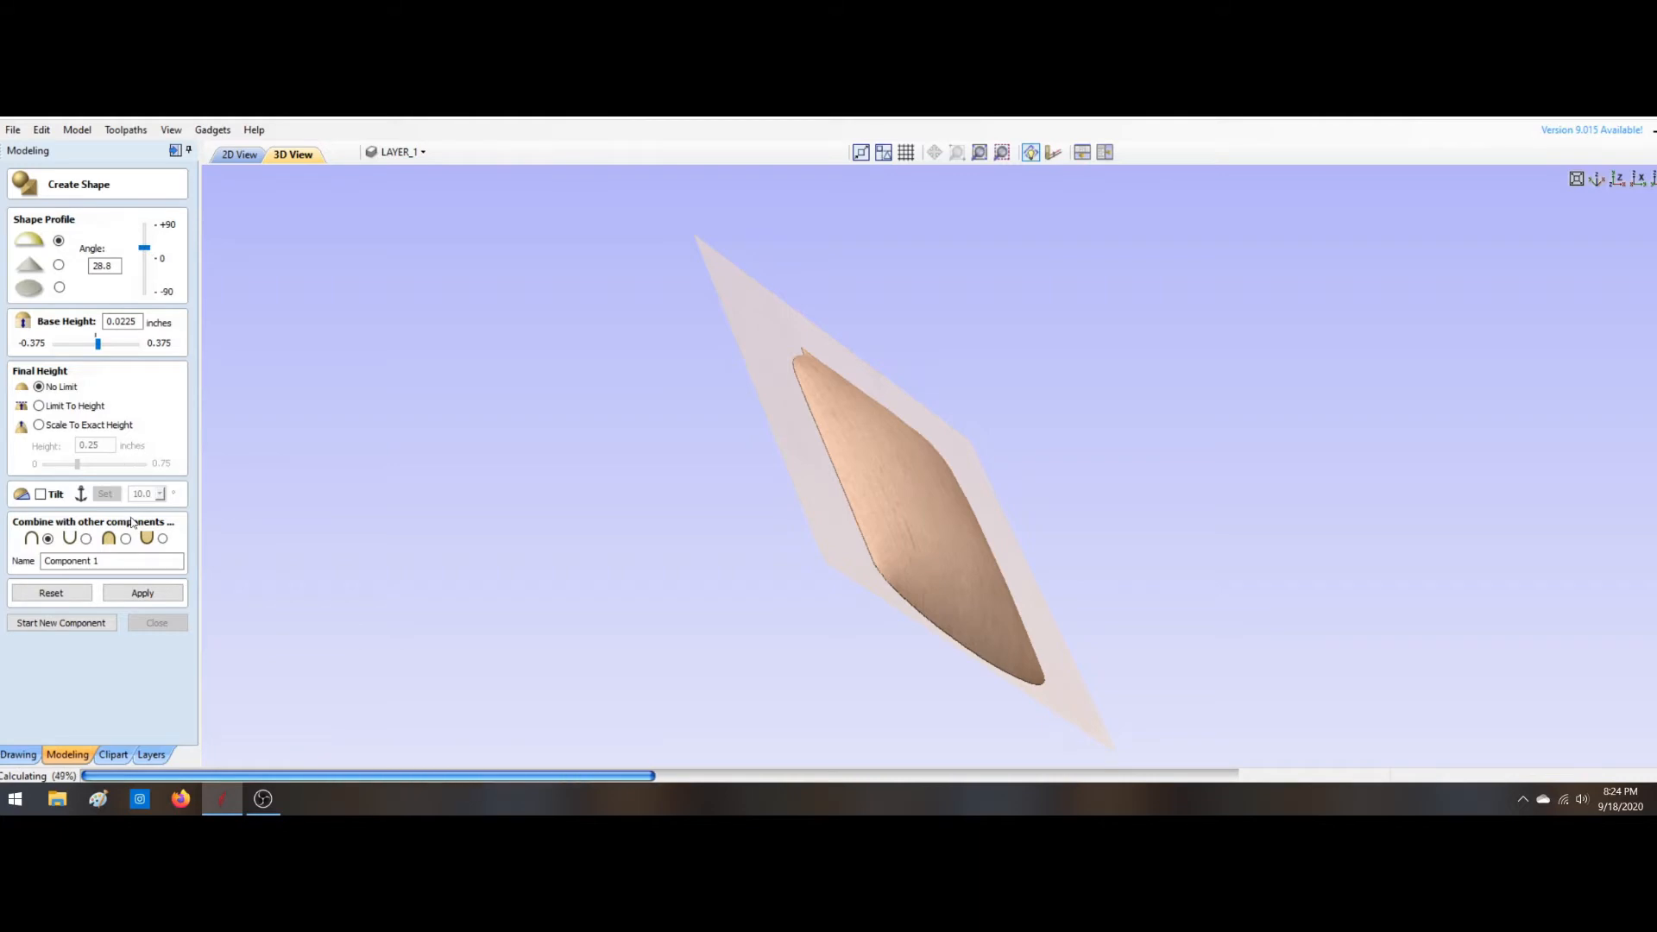
mouse_move(483, 469)
left_mouse_down()
mouse_move(690, 566)
mouse_move(826, 575)
mouse_move(877, 525)
mouse_move(858, 547)
left_mouse_up()
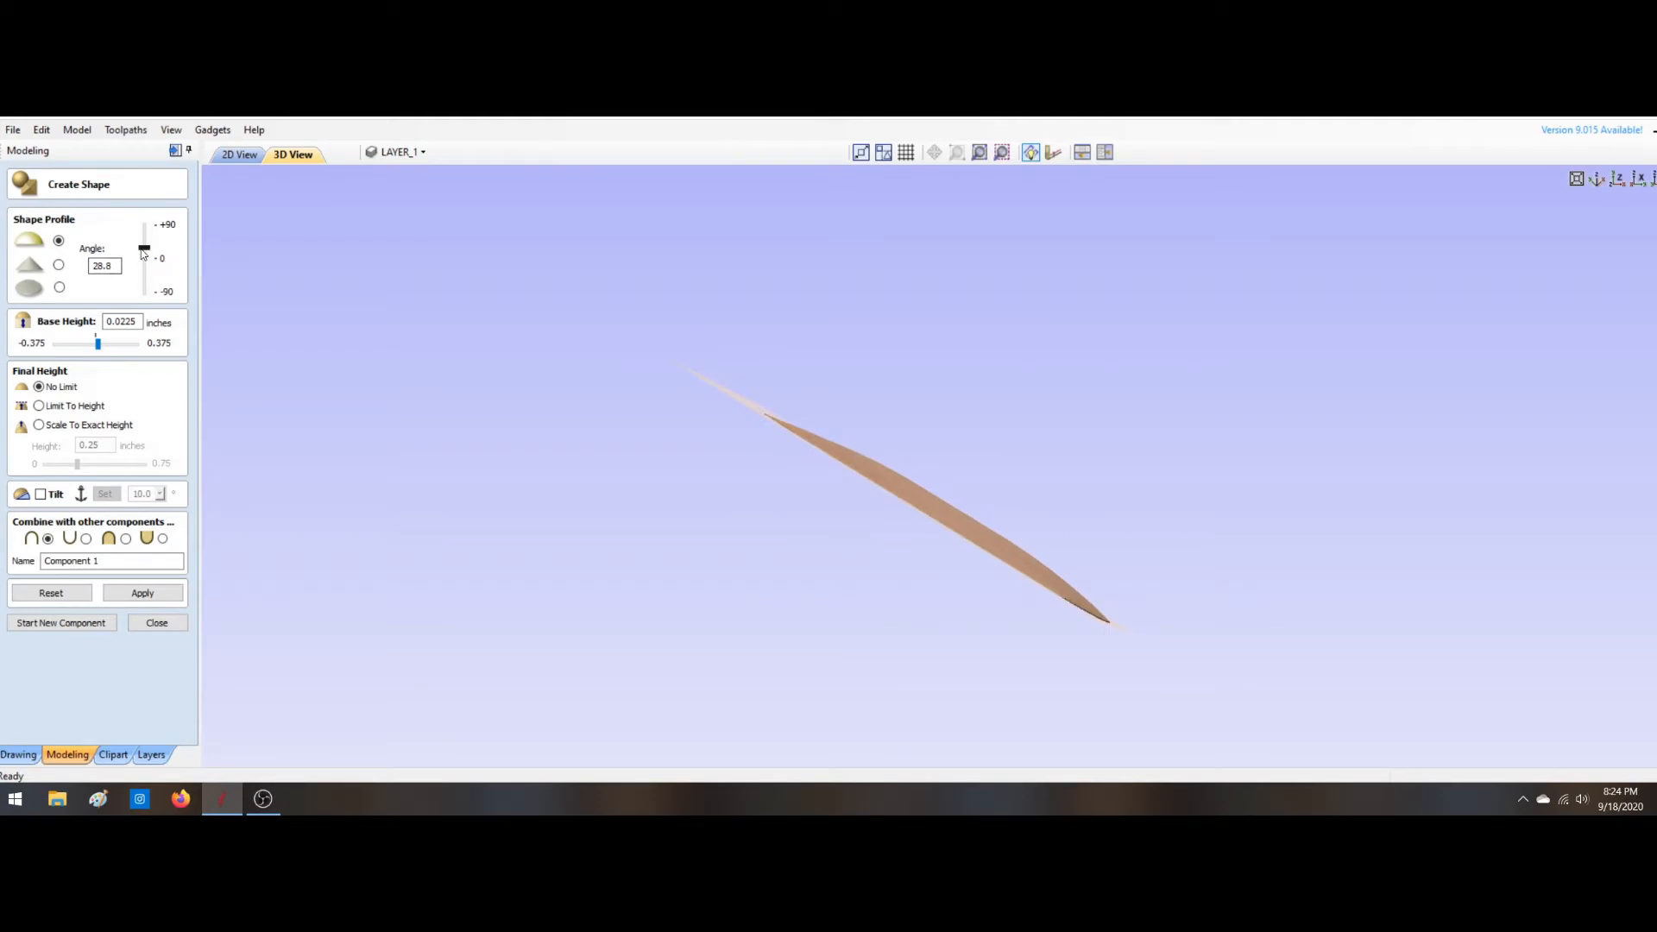
left_click_drag(144, 253, 144, 255)
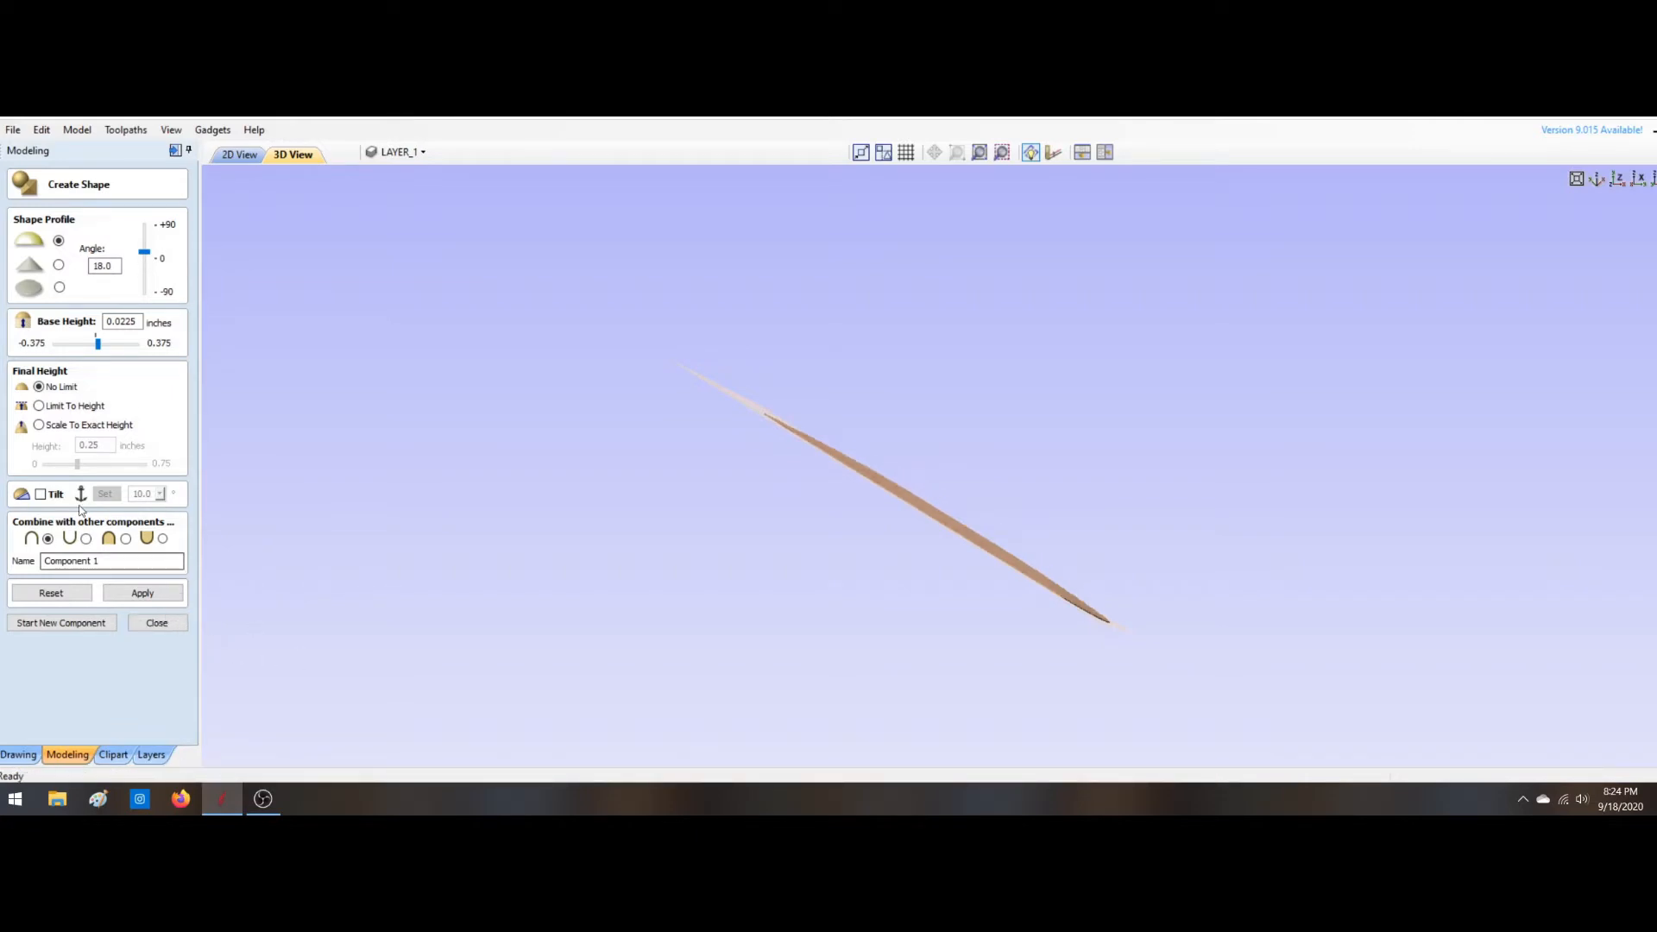
left_click(143, 594)
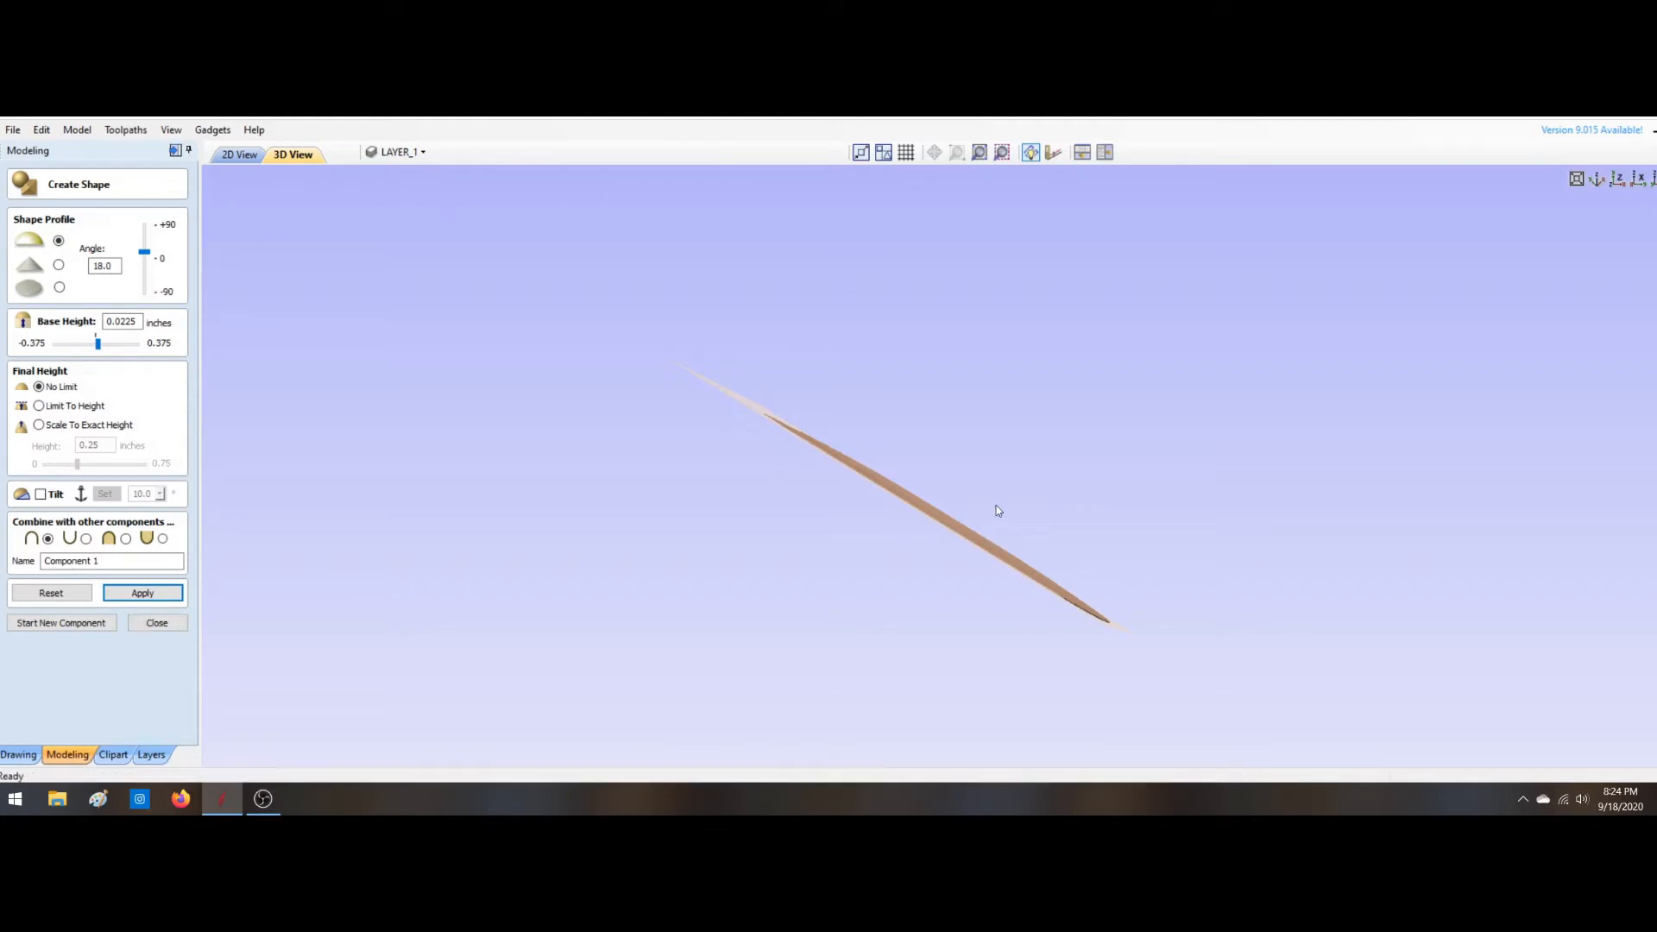
left_click_drag(998, 533, 817, 622)
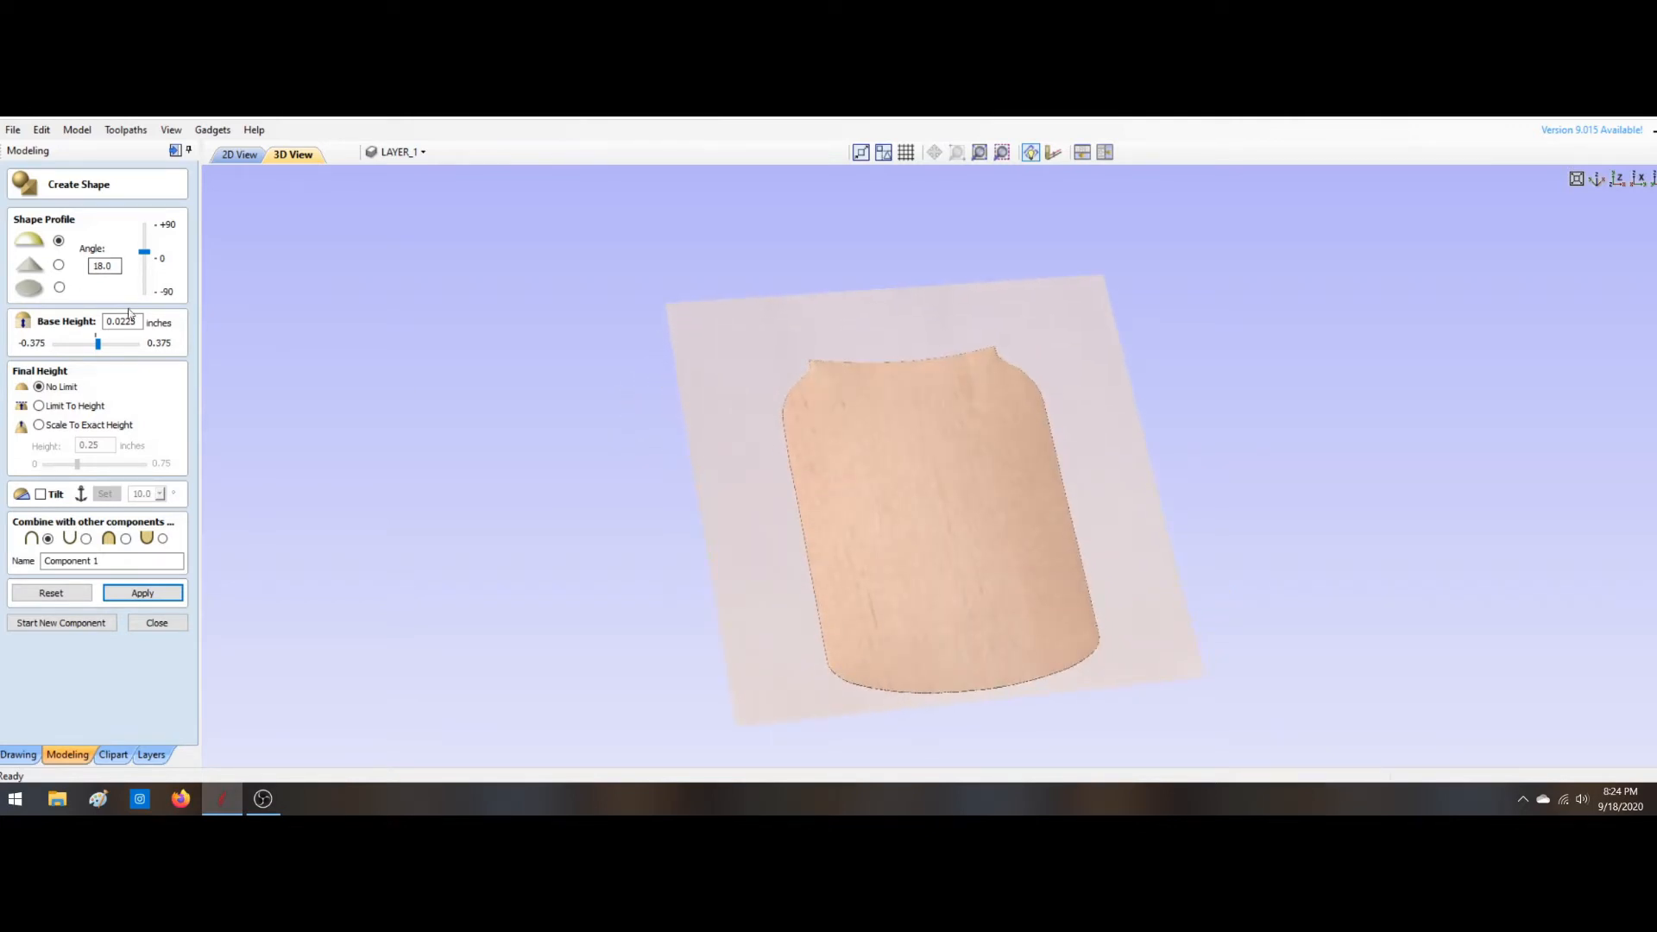
Step: Set the jar body's profile angle to 22 and apply the shape
double_click(103, 266)
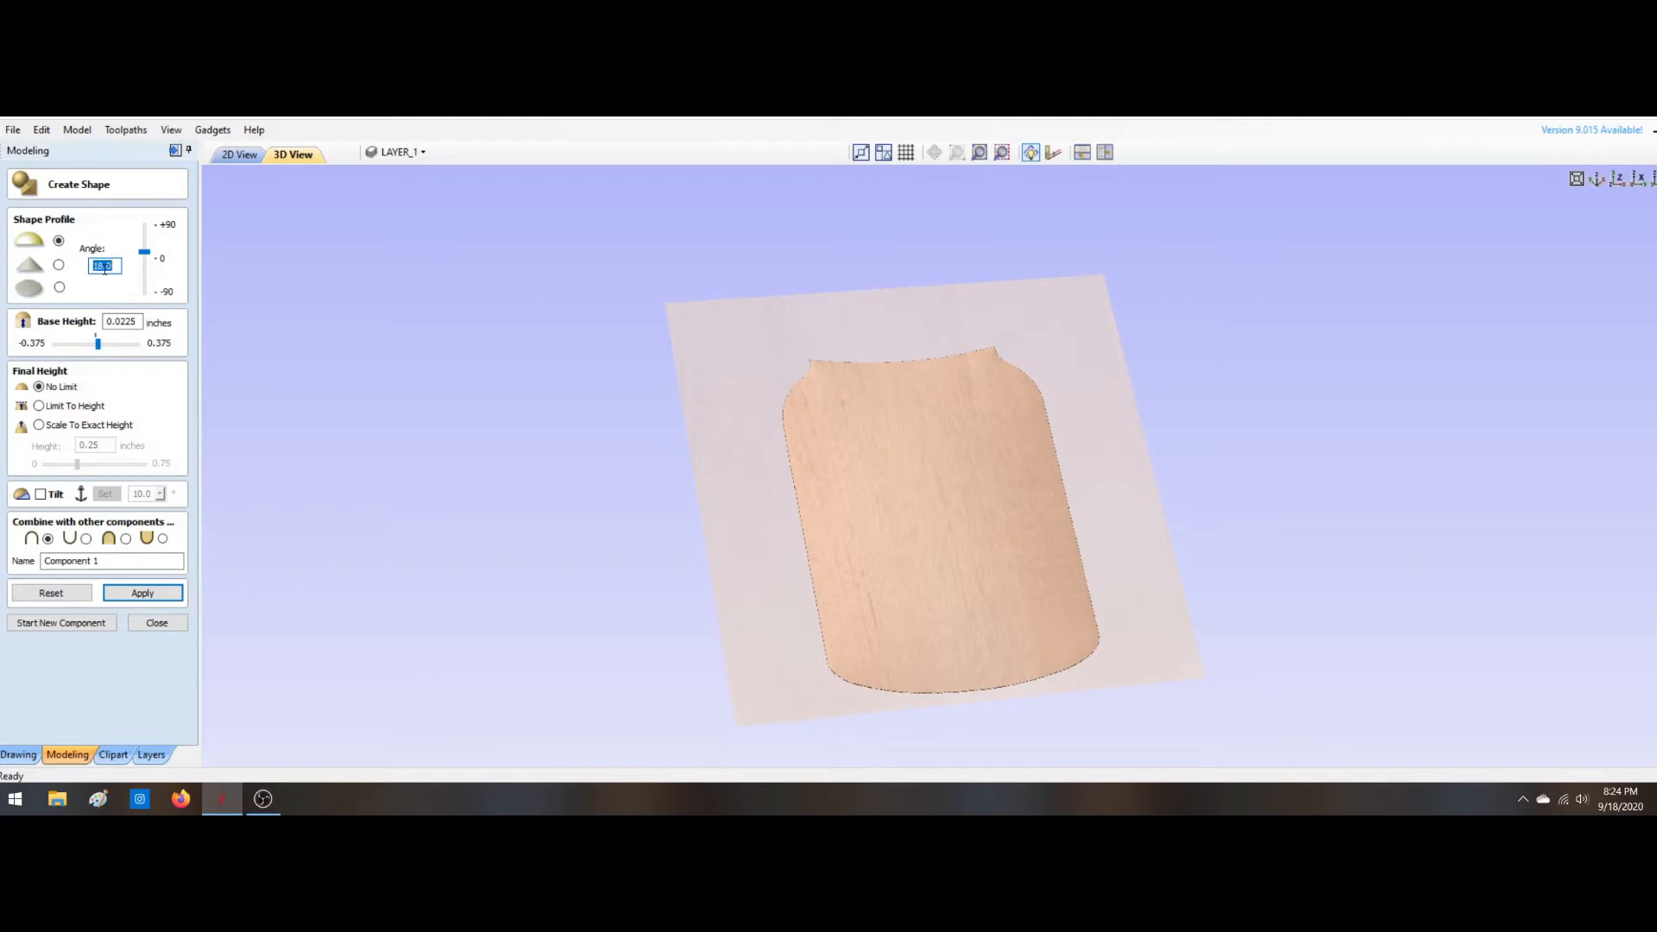
type("22")
left_click(142, 594)
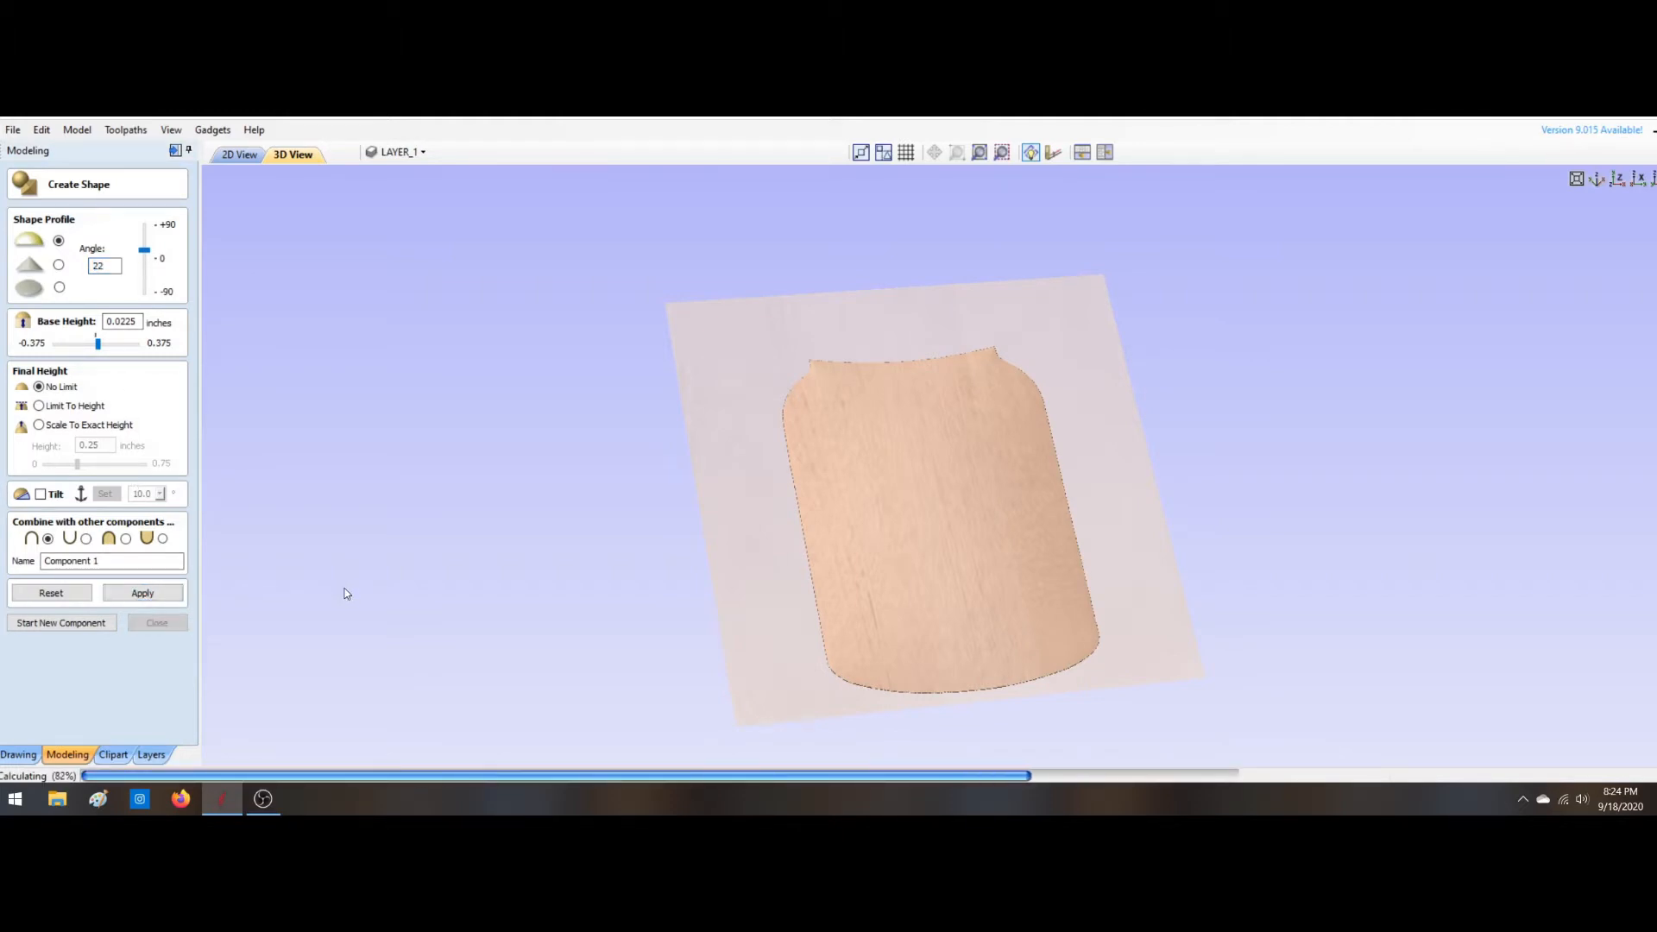
Step: Inspect the curvature and edges of the jar body from low and overhead viewpoints
left_click_drag(764, 710, 740, 548)
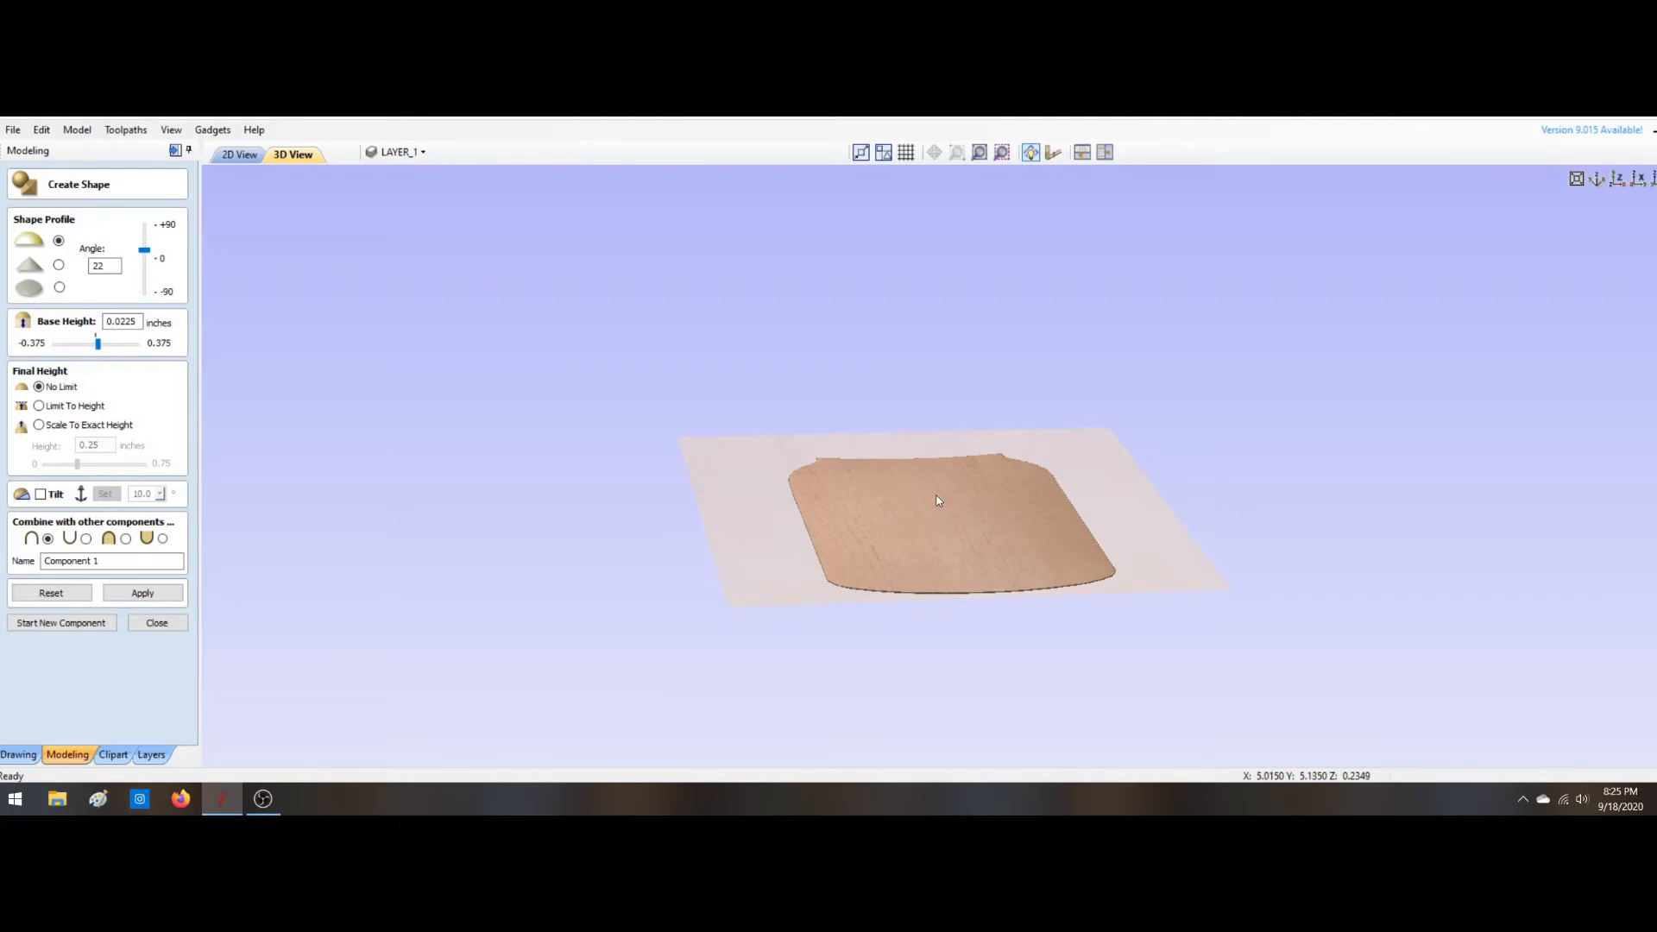
left_click_drag(939, 519, 973, 603)
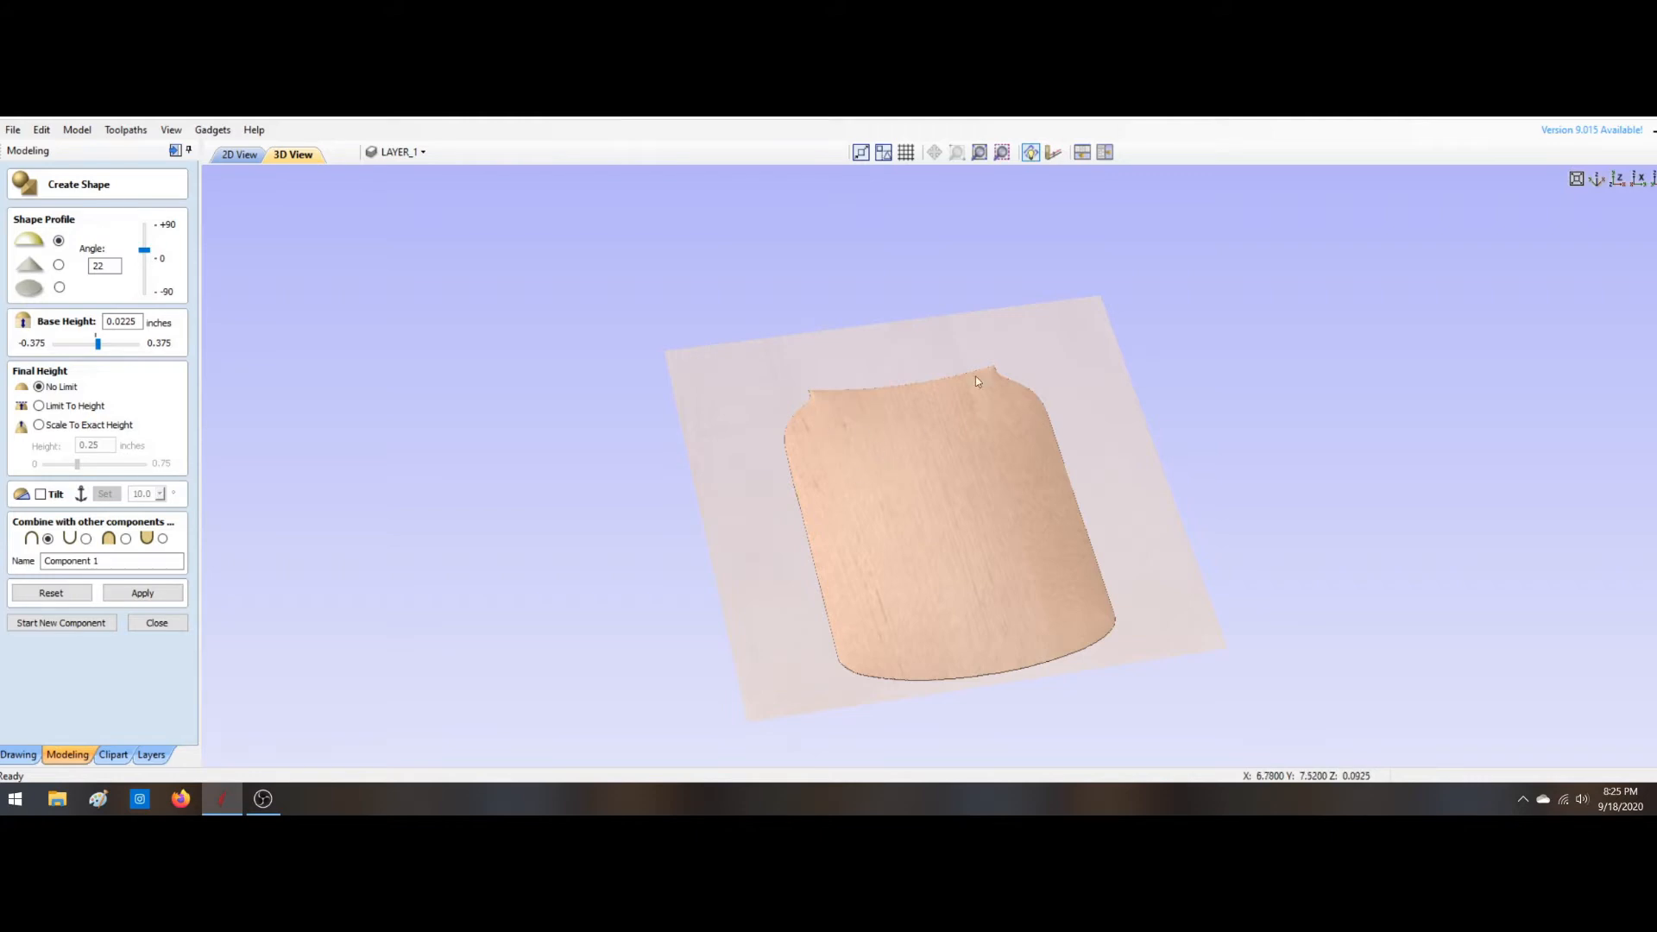
left_click_drag(887, 498, 795, 458)
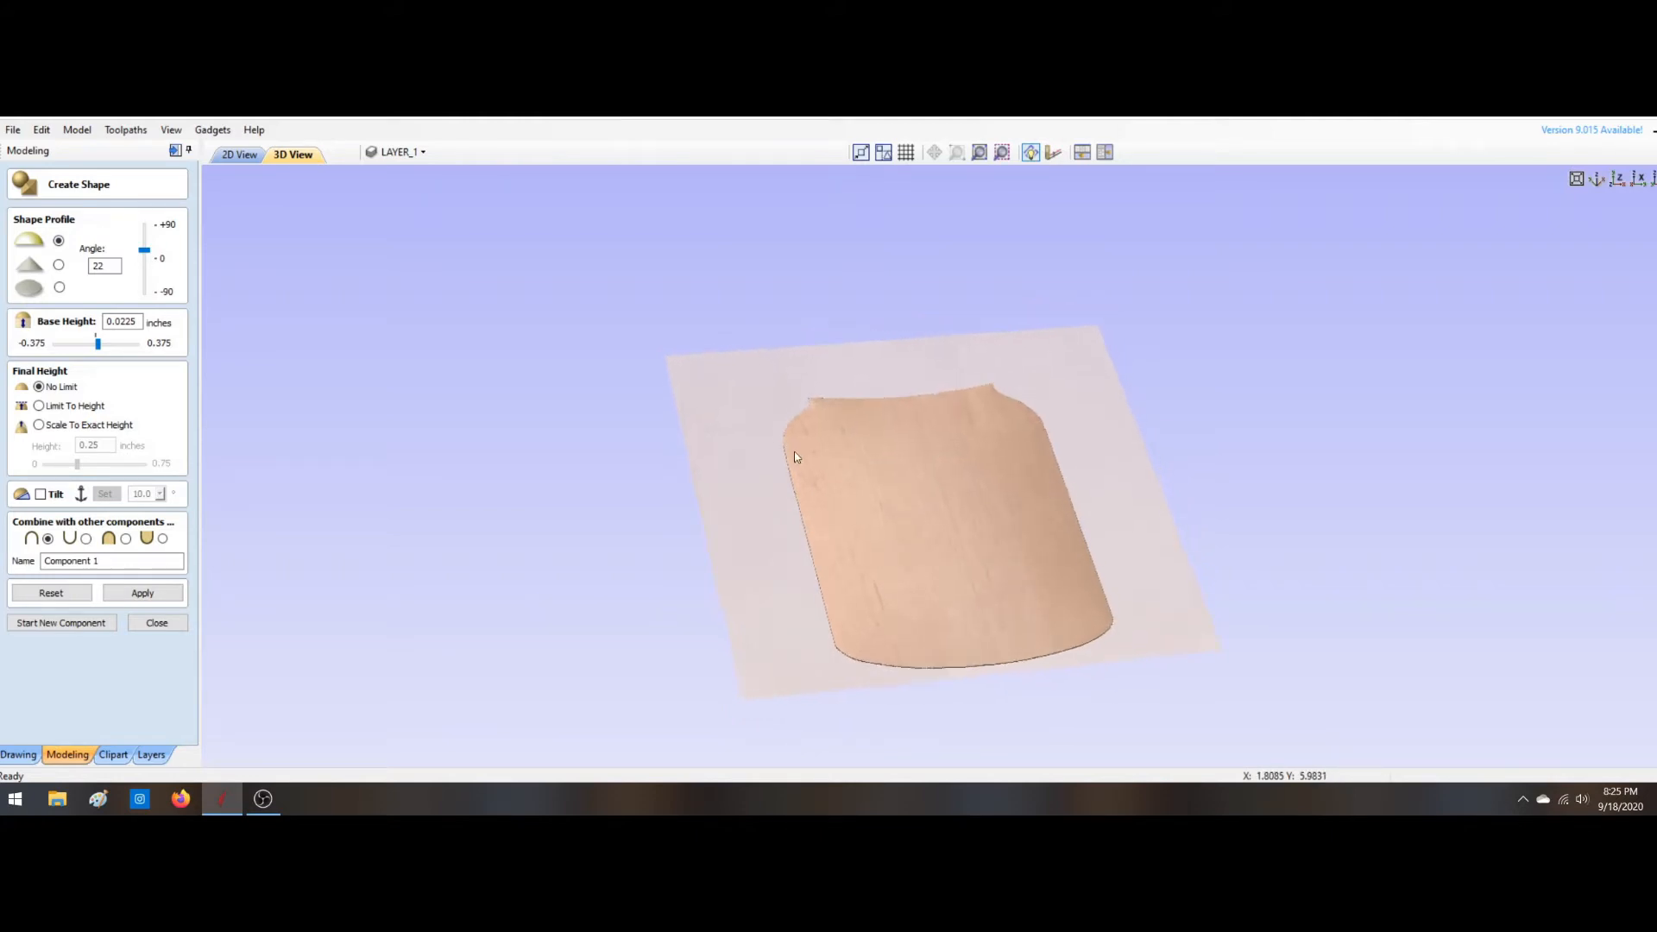
left_click_drag(1146, 532, 1125, 596)
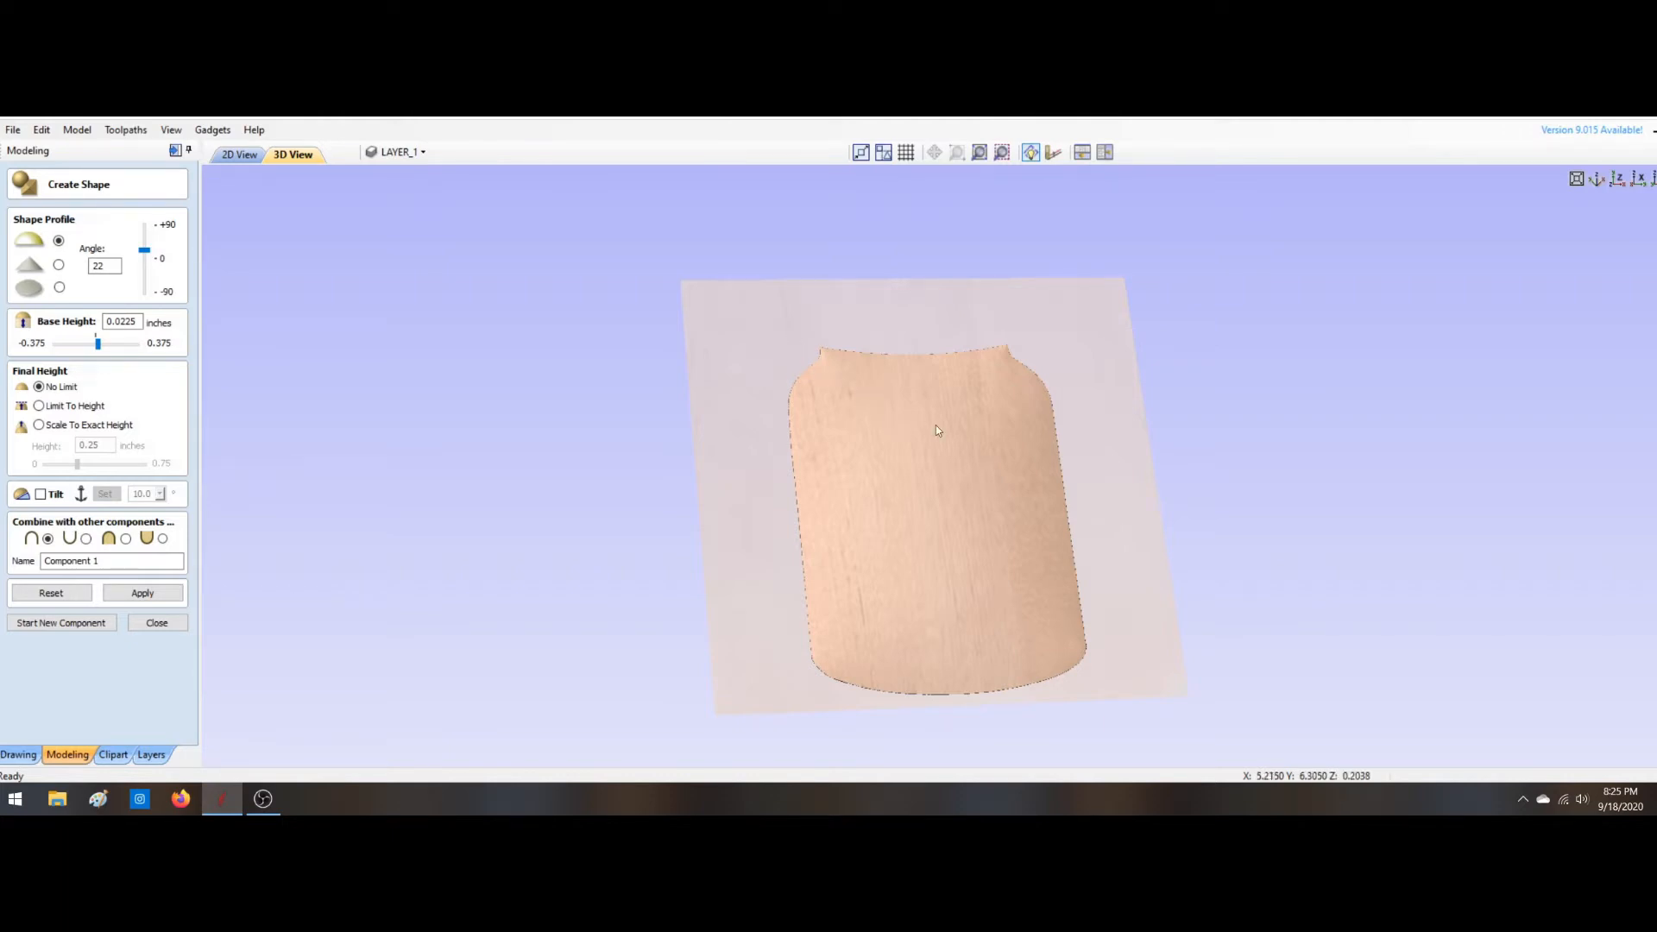
left_click_drag(951, 537, 980, 504)
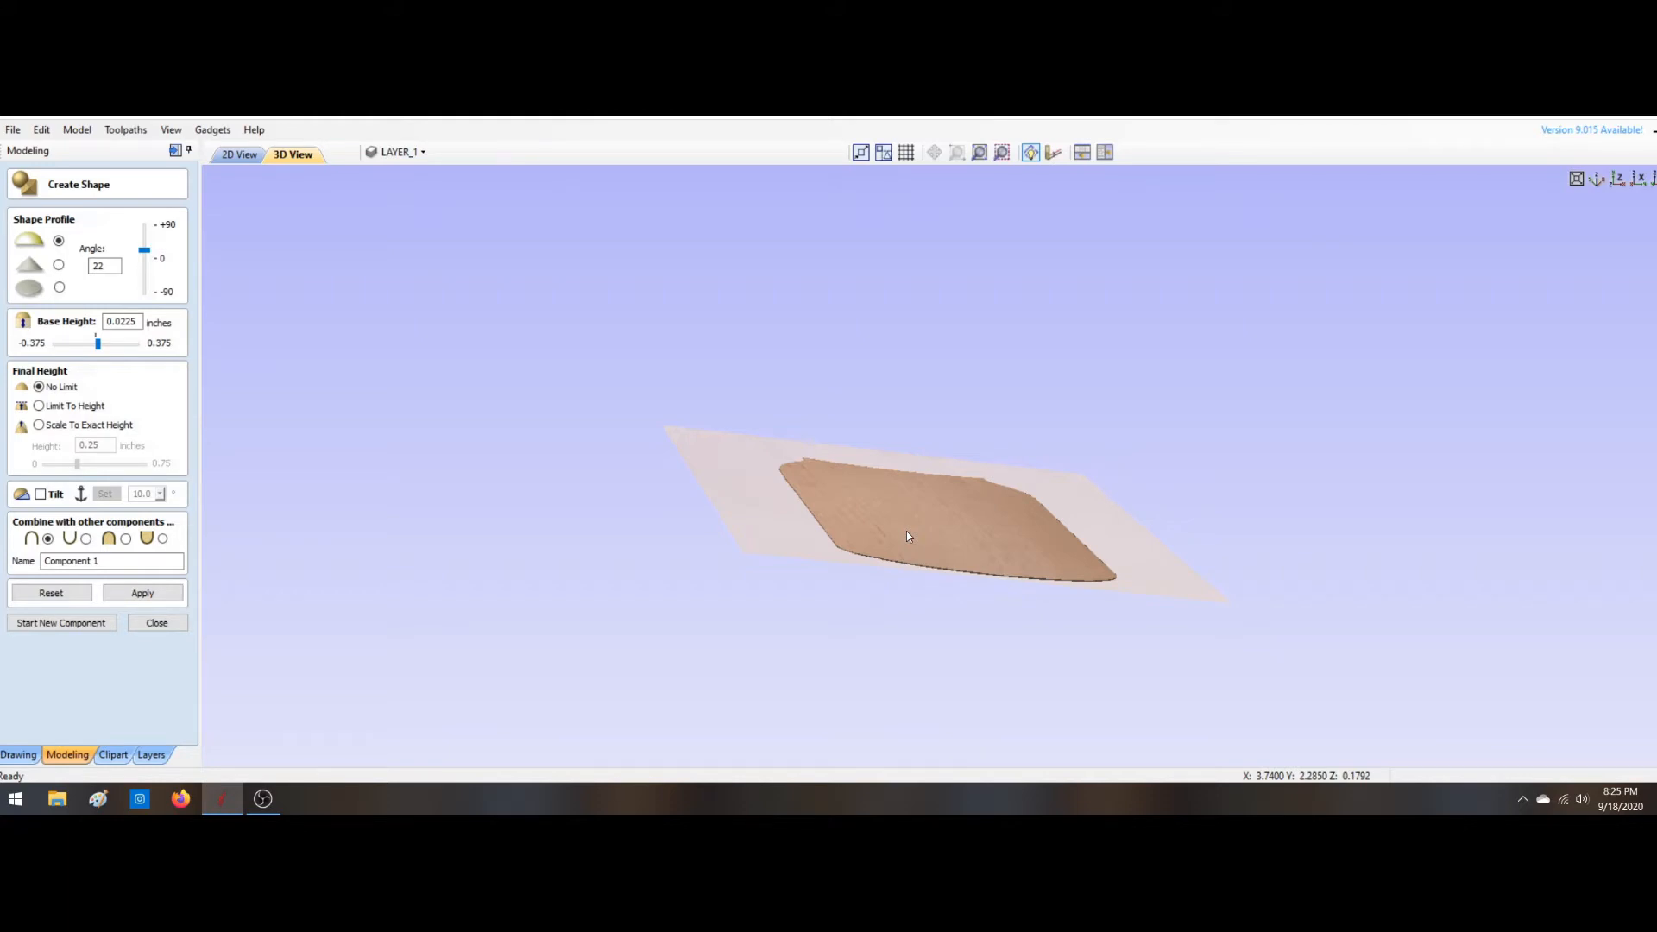
left_click_drag(978, 539, 1014, 654)
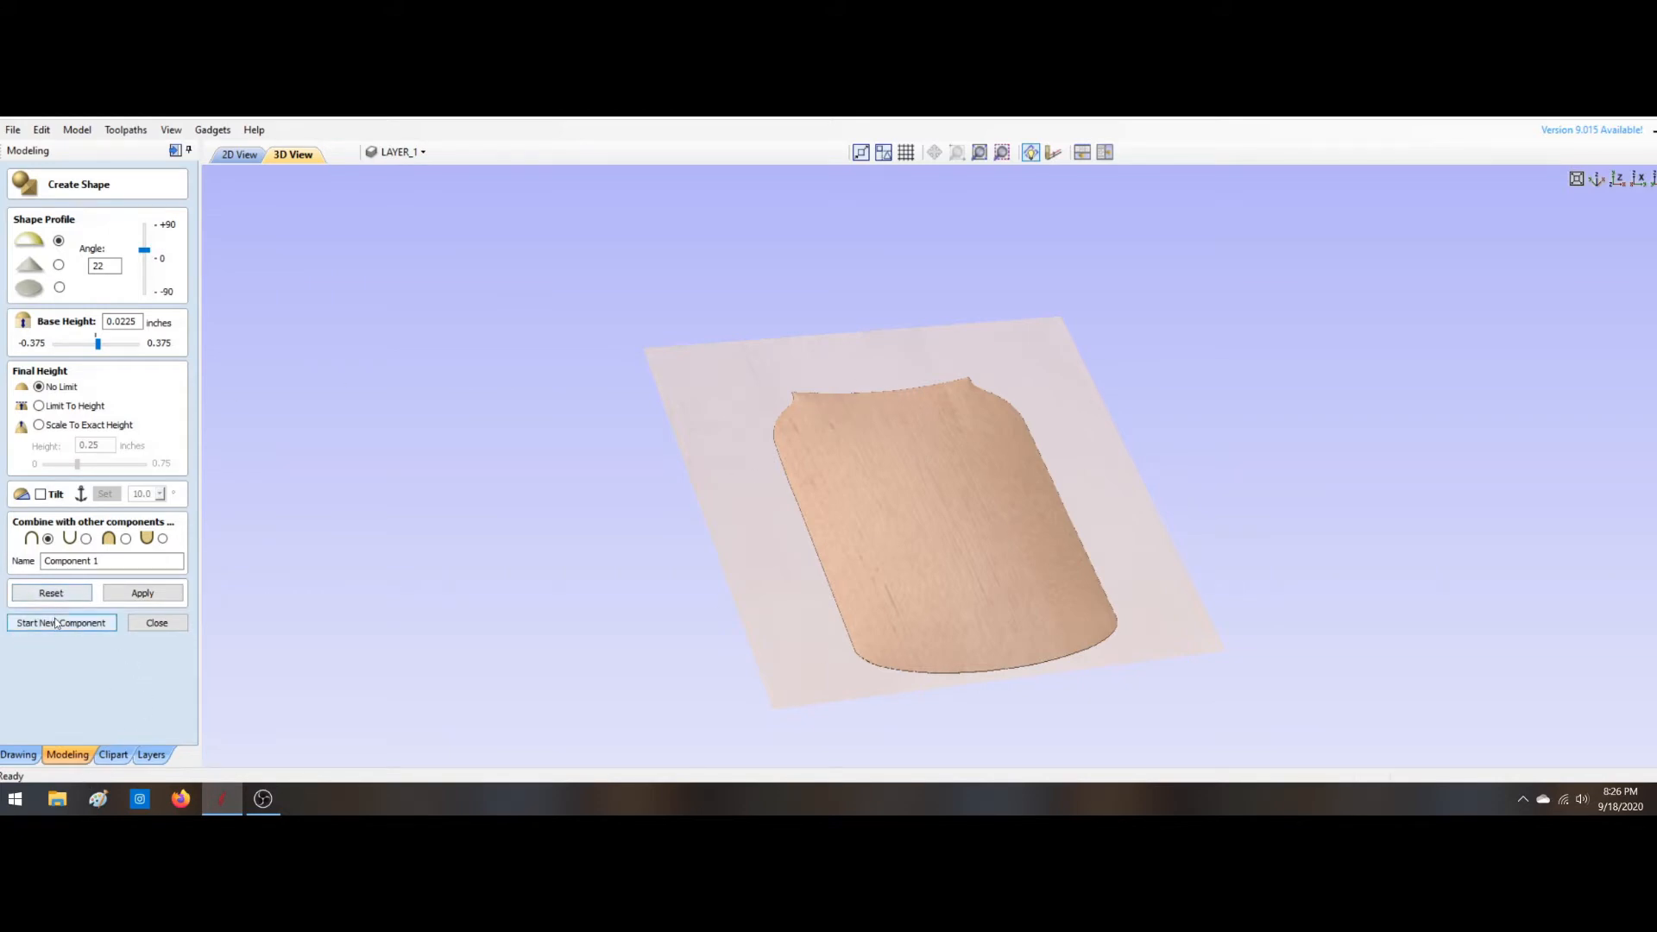
Step: Name the jar body component "jar base", apply it and start a new component
left_click_drag(119, 567, 5, 556)
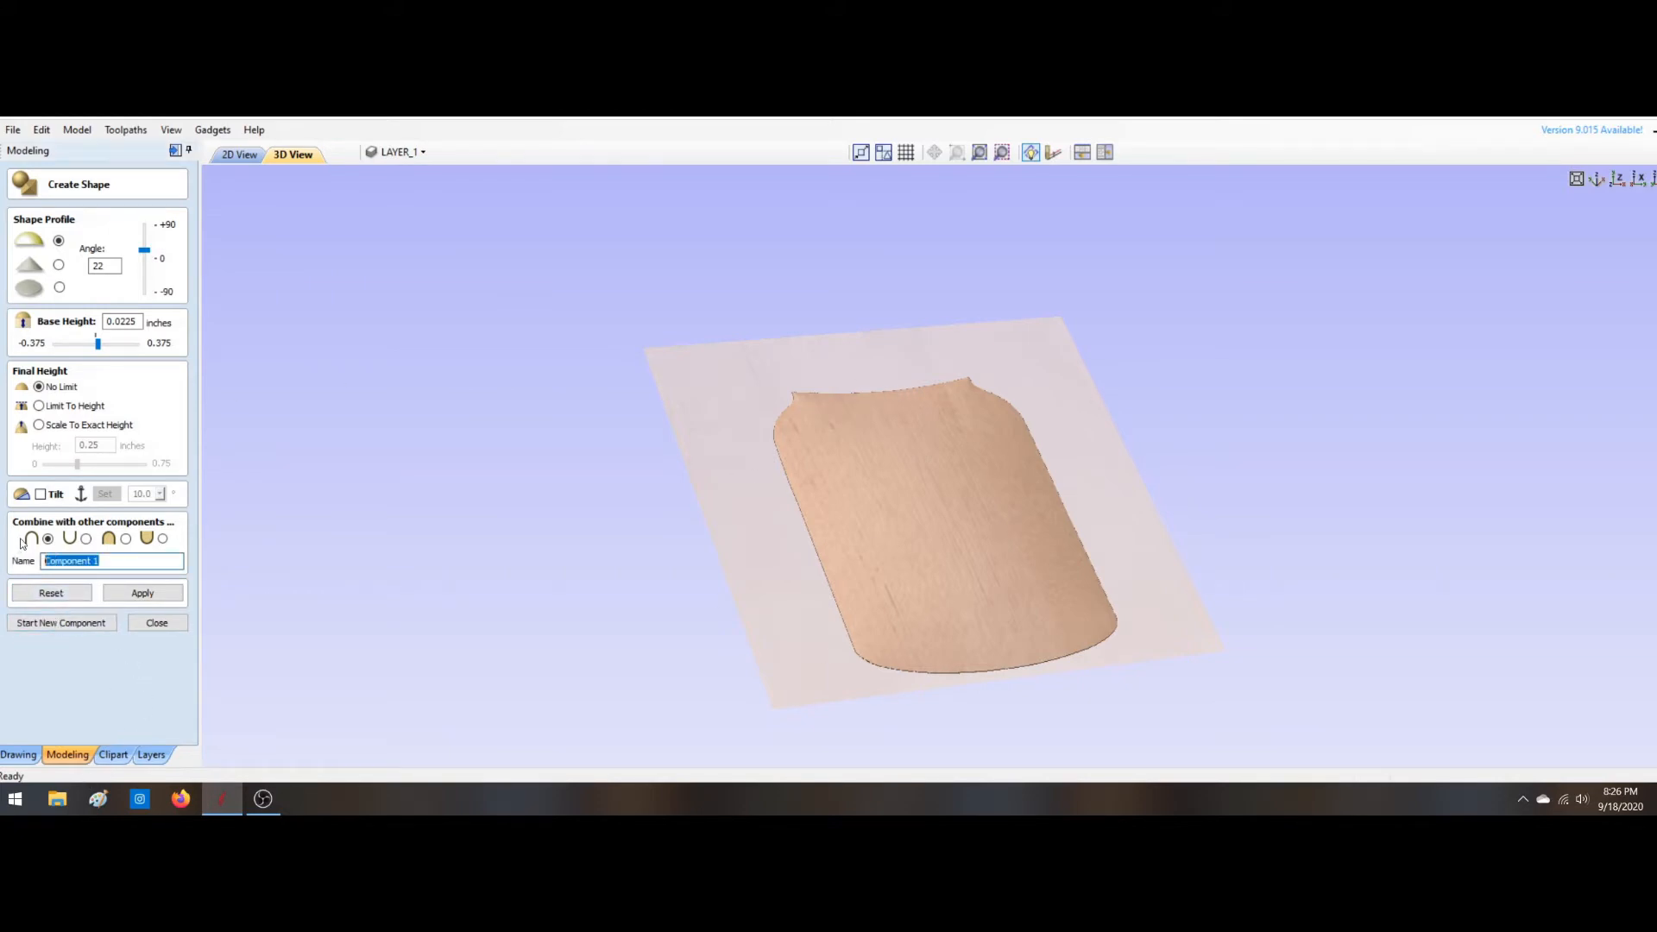
type("jar base")
left_click(115, 599)
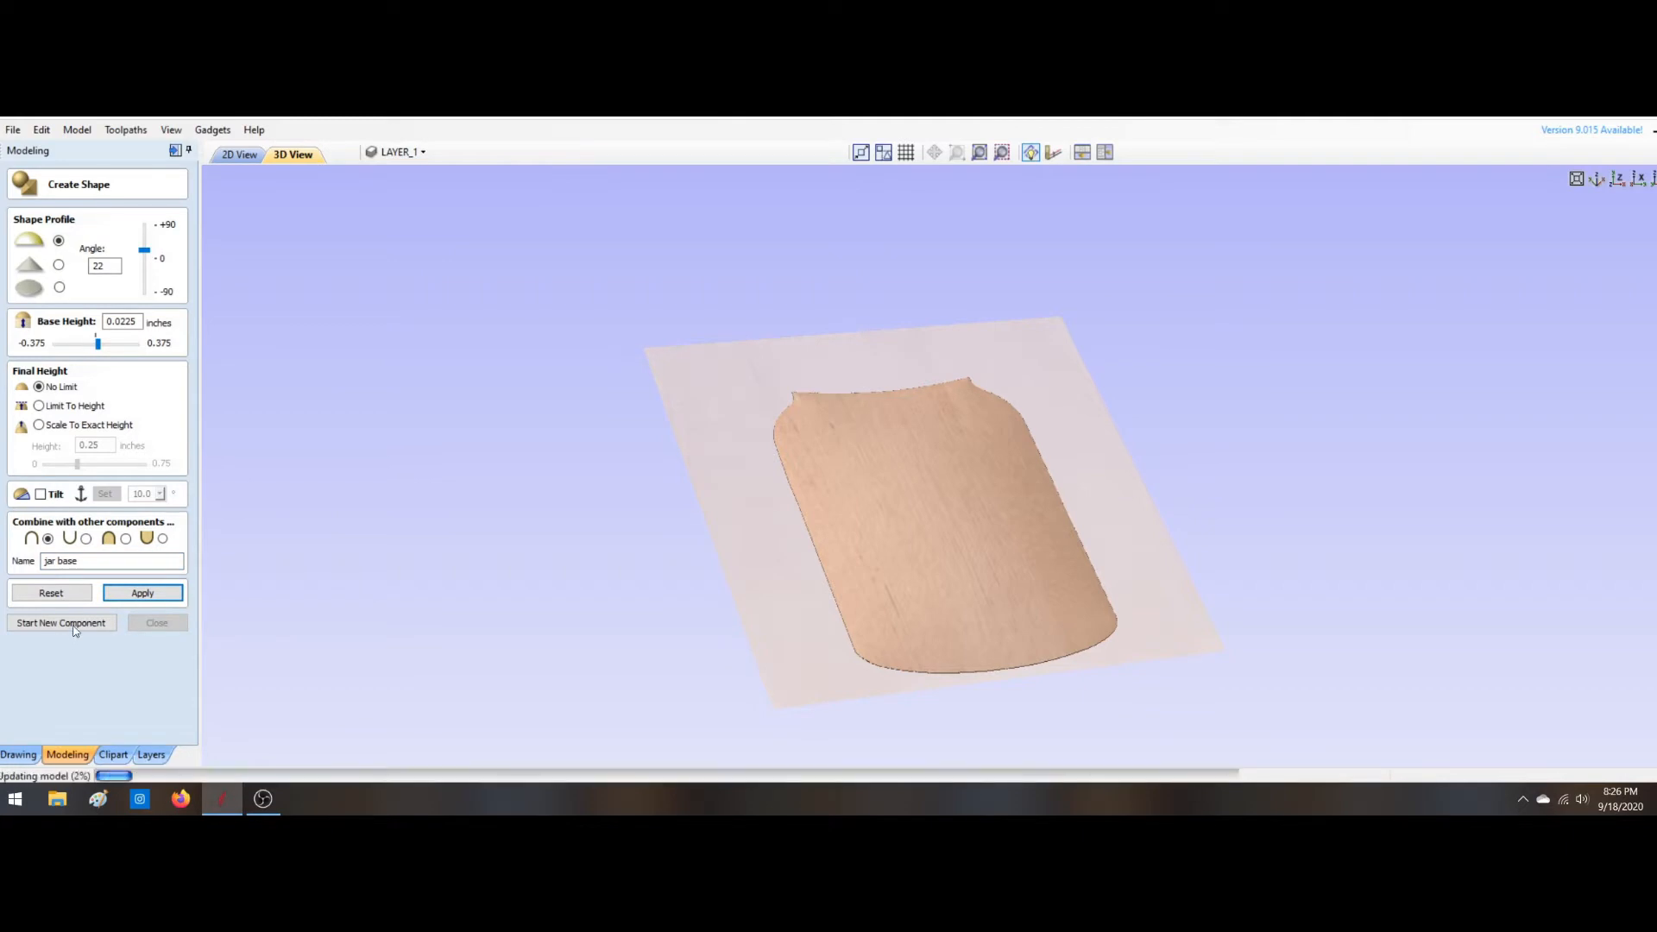
left_click(73, 628)
Step: Copy the outer jar outline together with the upper and lower neck band curves off to the side of the original jar
left_click(240, 157)
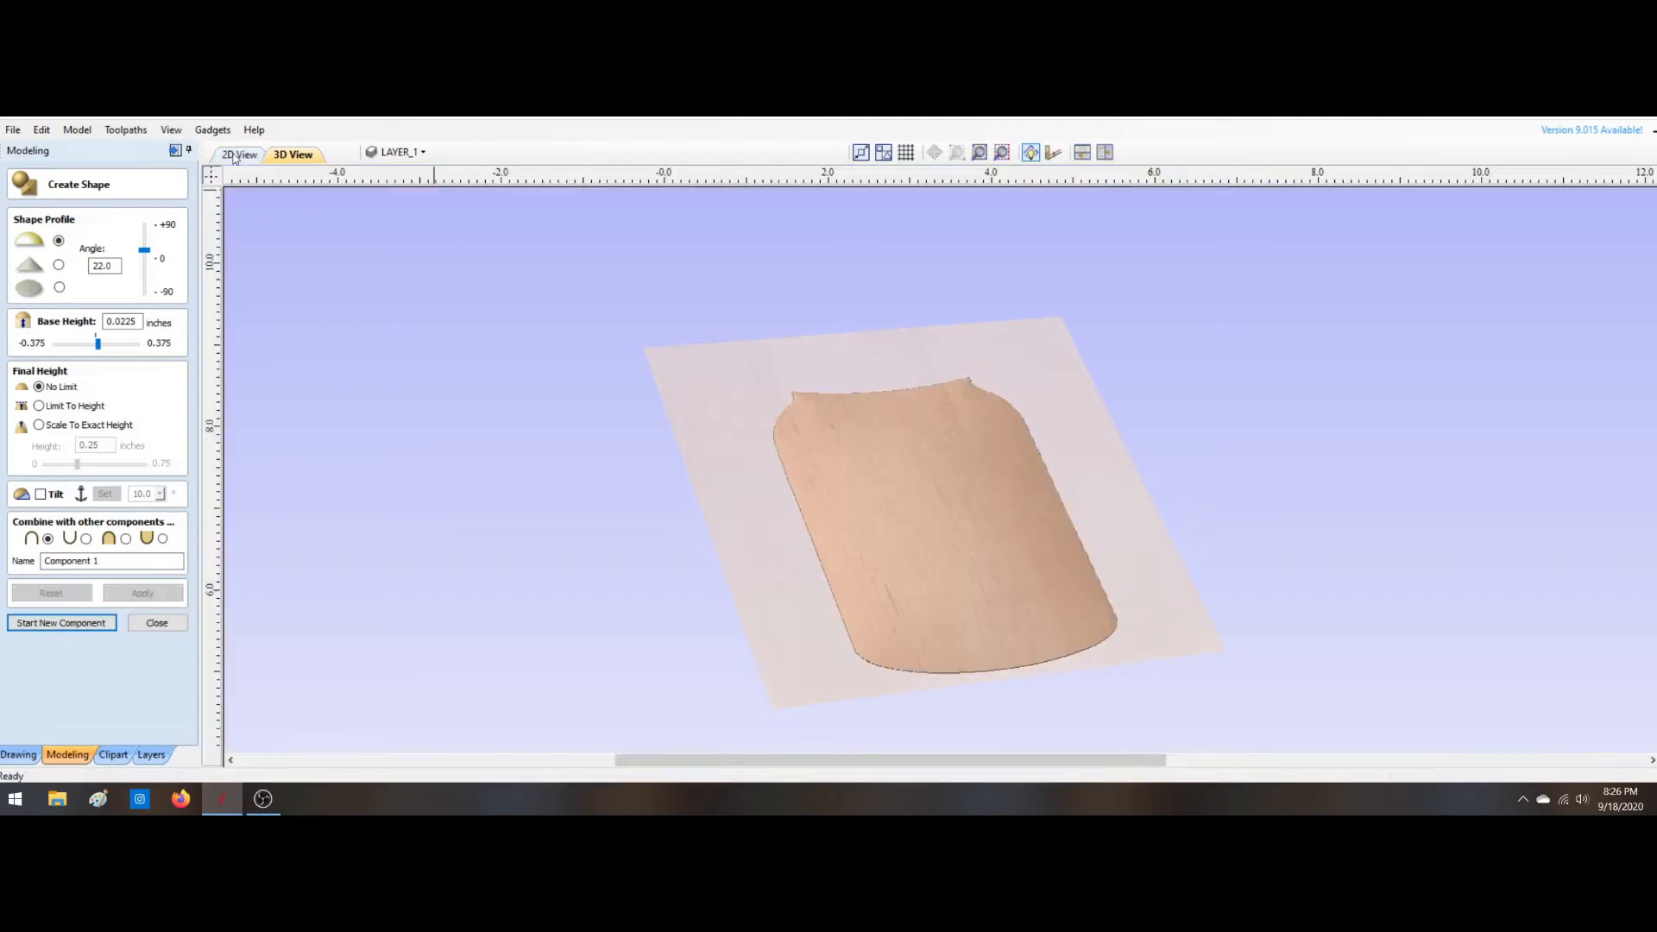
left_click(1038, 392)
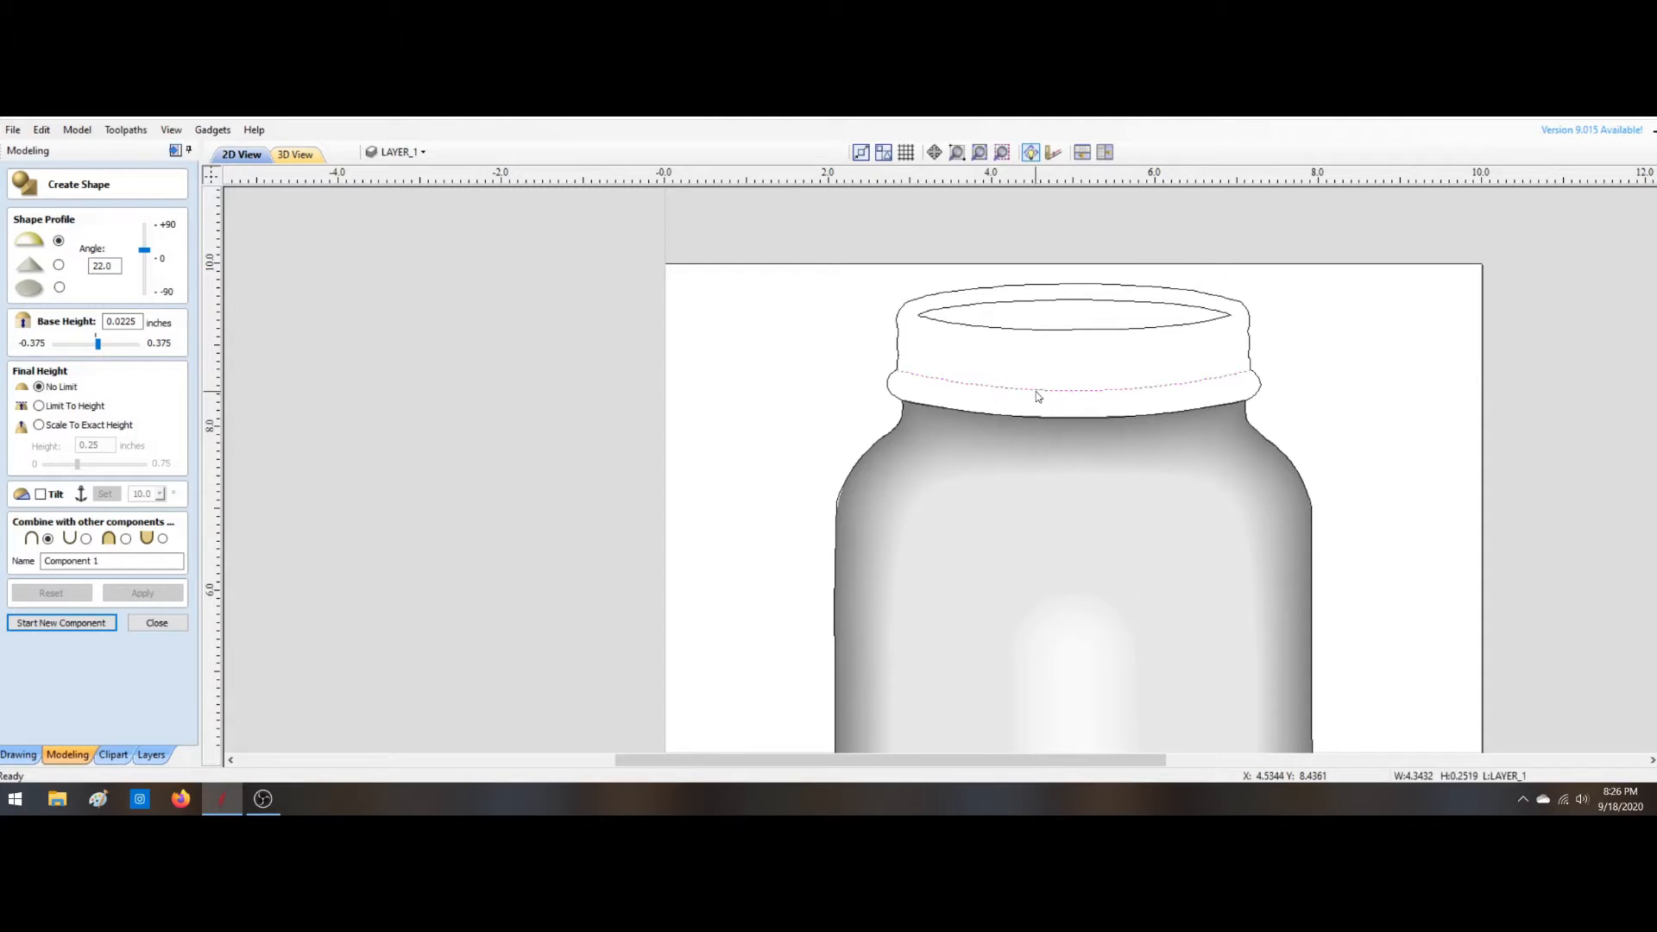
left_click(891, 380)
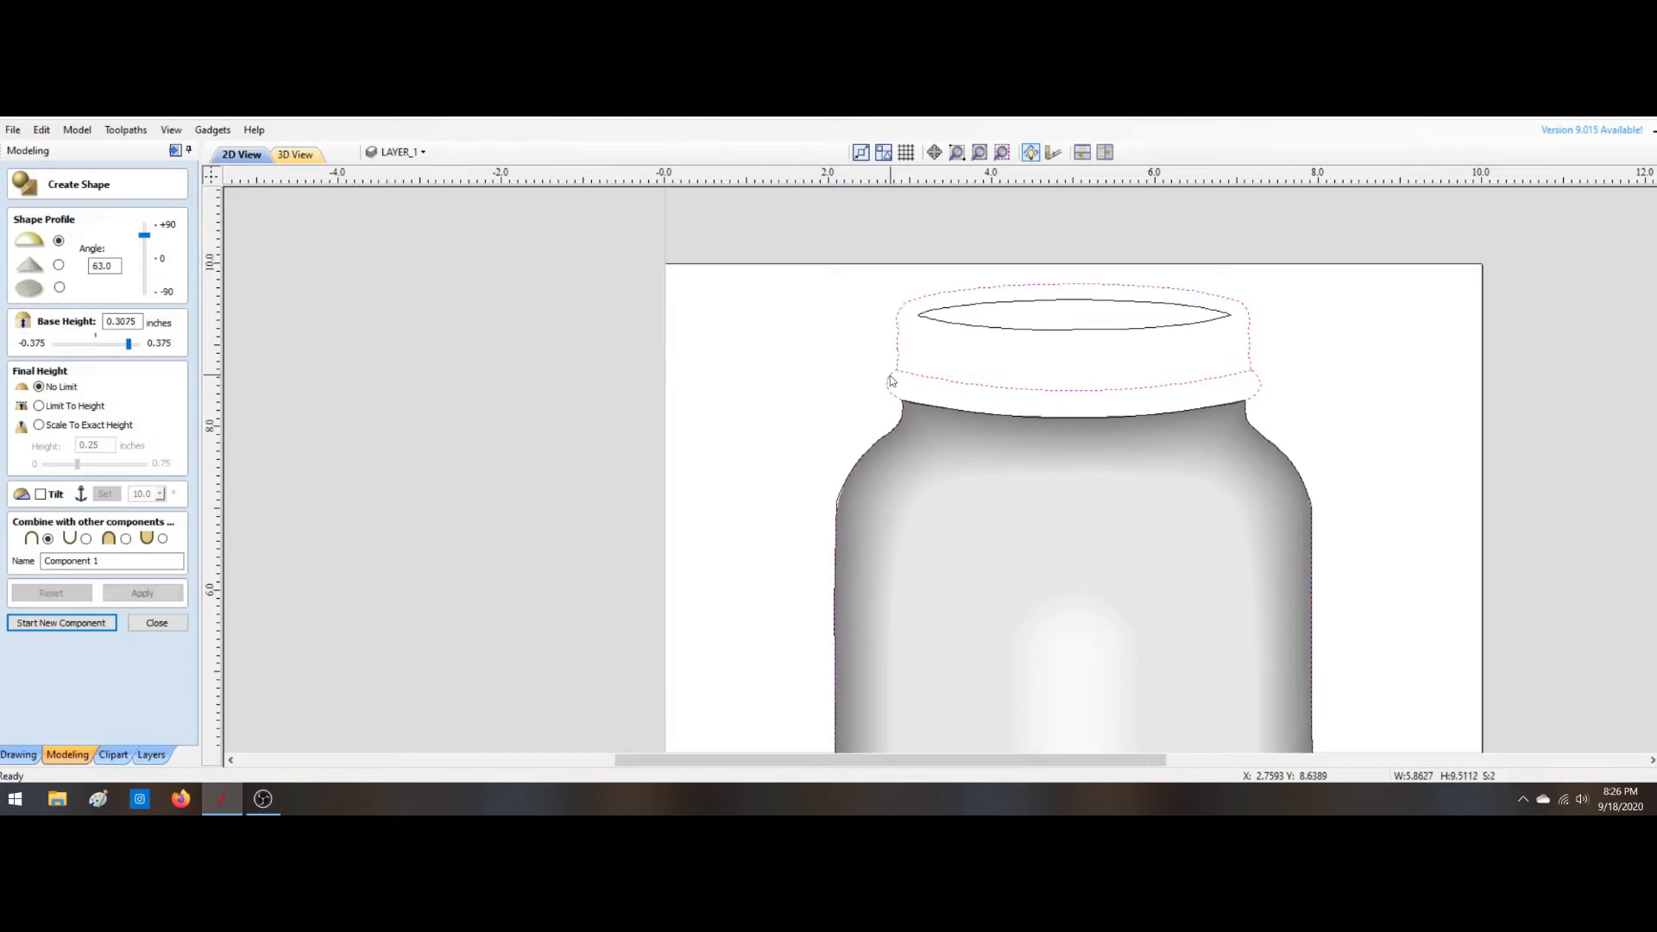
left_click(984, 419, "shift")
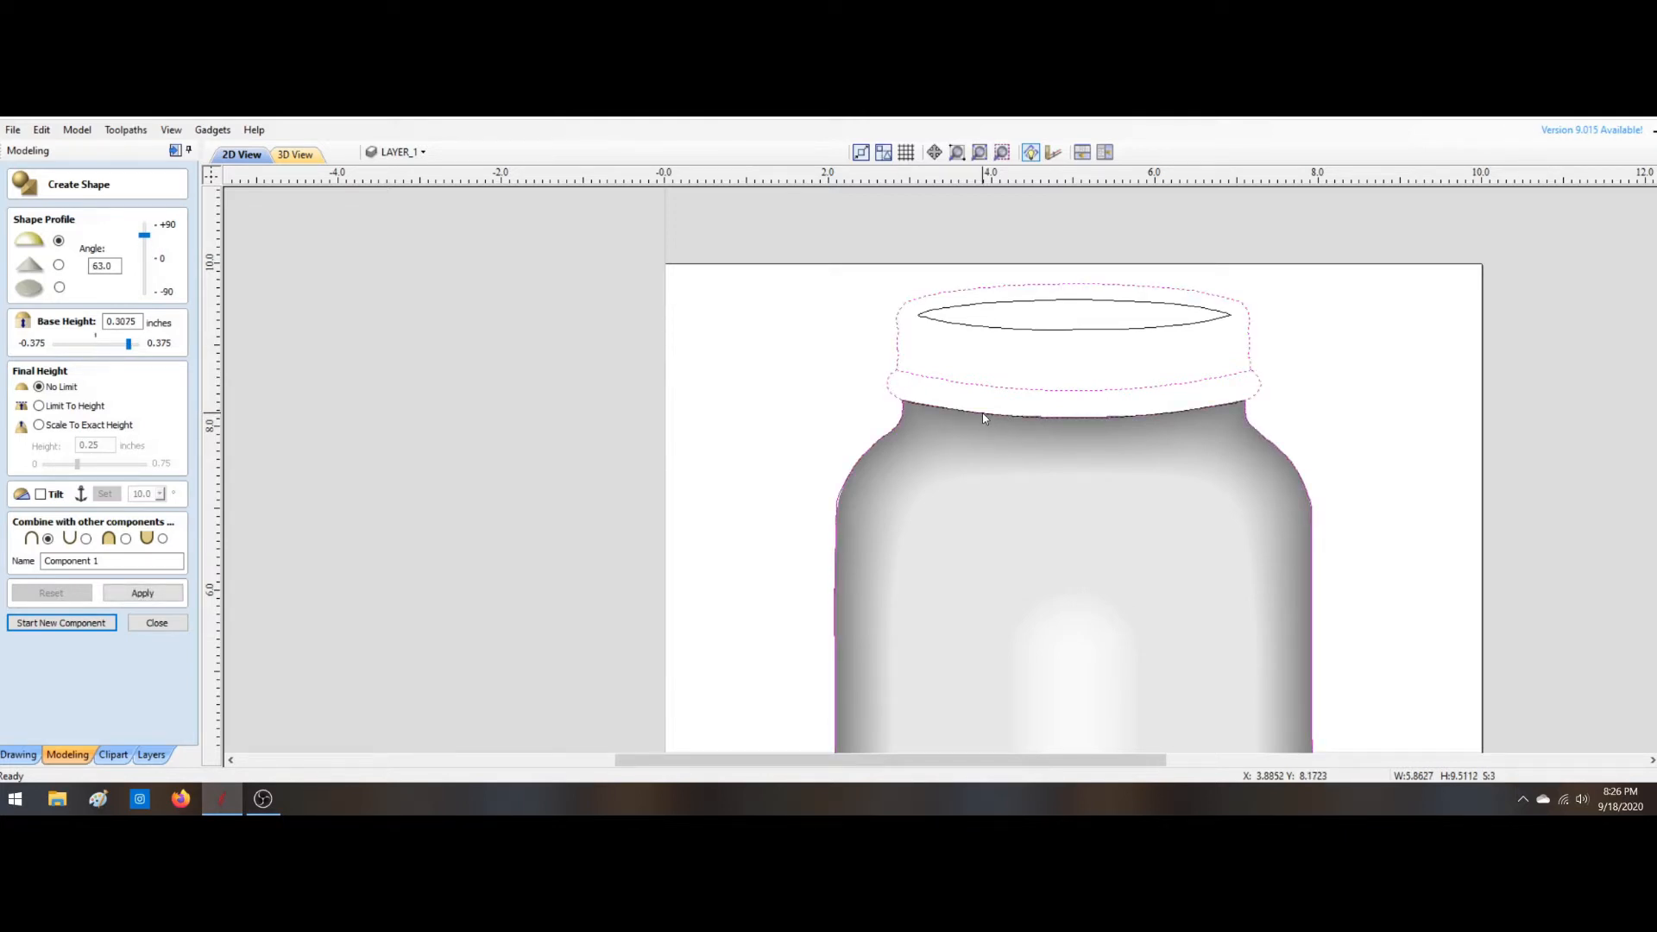
left_click(982, 414)
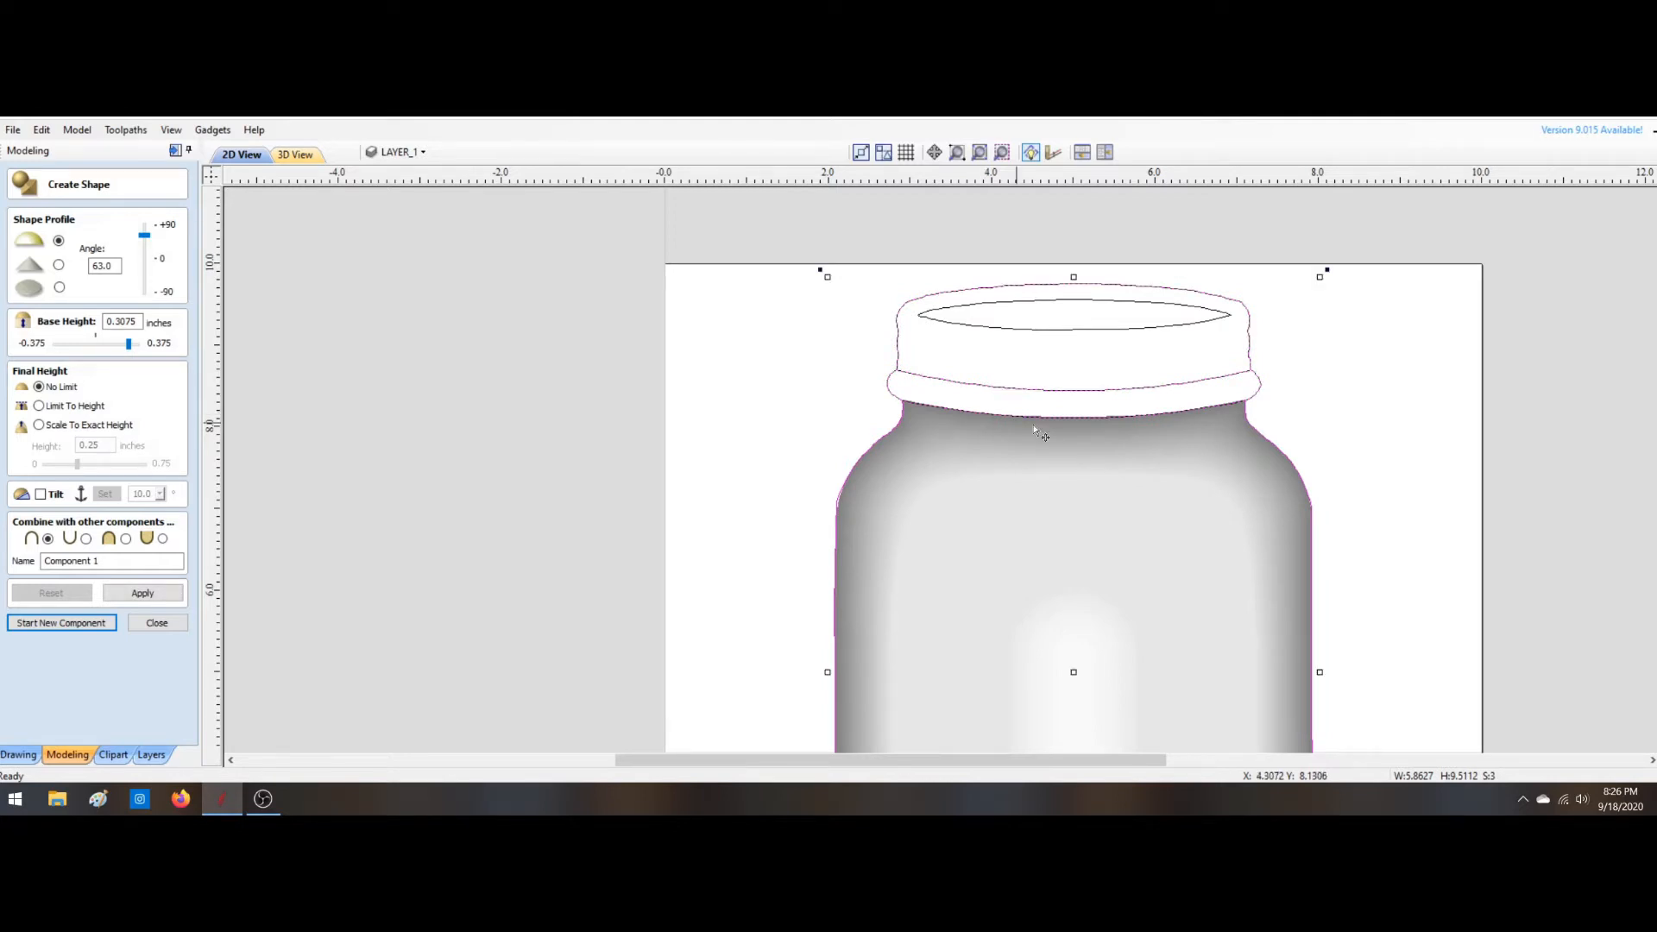
left_click_drag(1007, 384, 1424, 369)
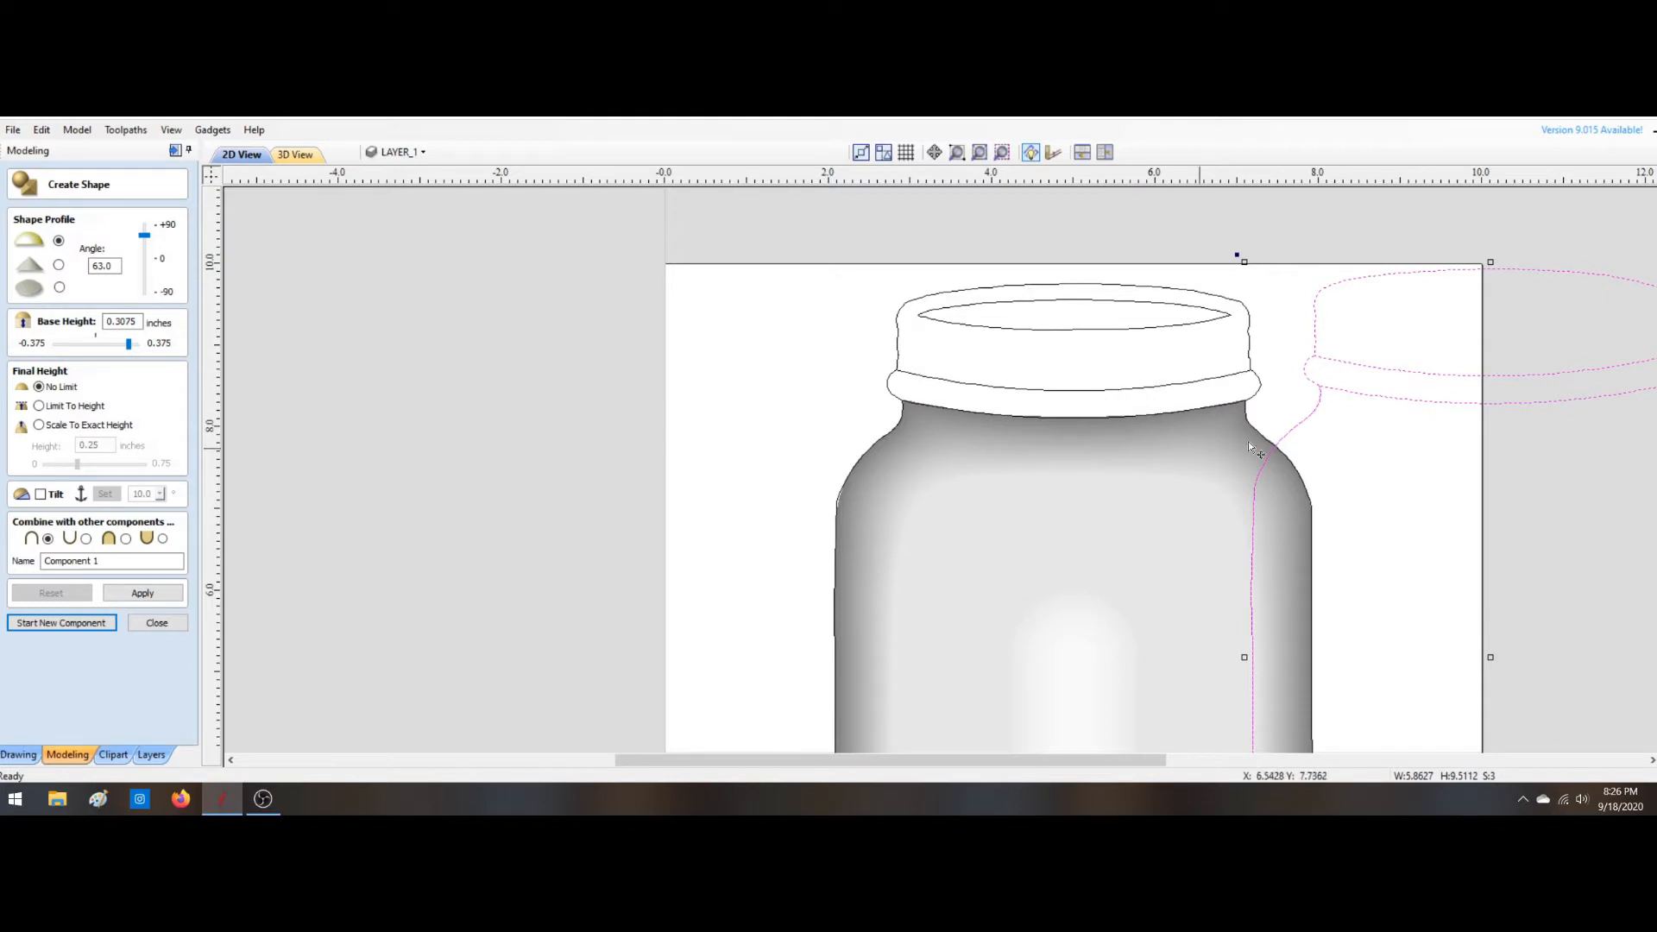
Step: Close the shape form and trim the copied jar outline's left shoulder just below the lower neck band with Interactive Vector Trim
left_click(157, 622)
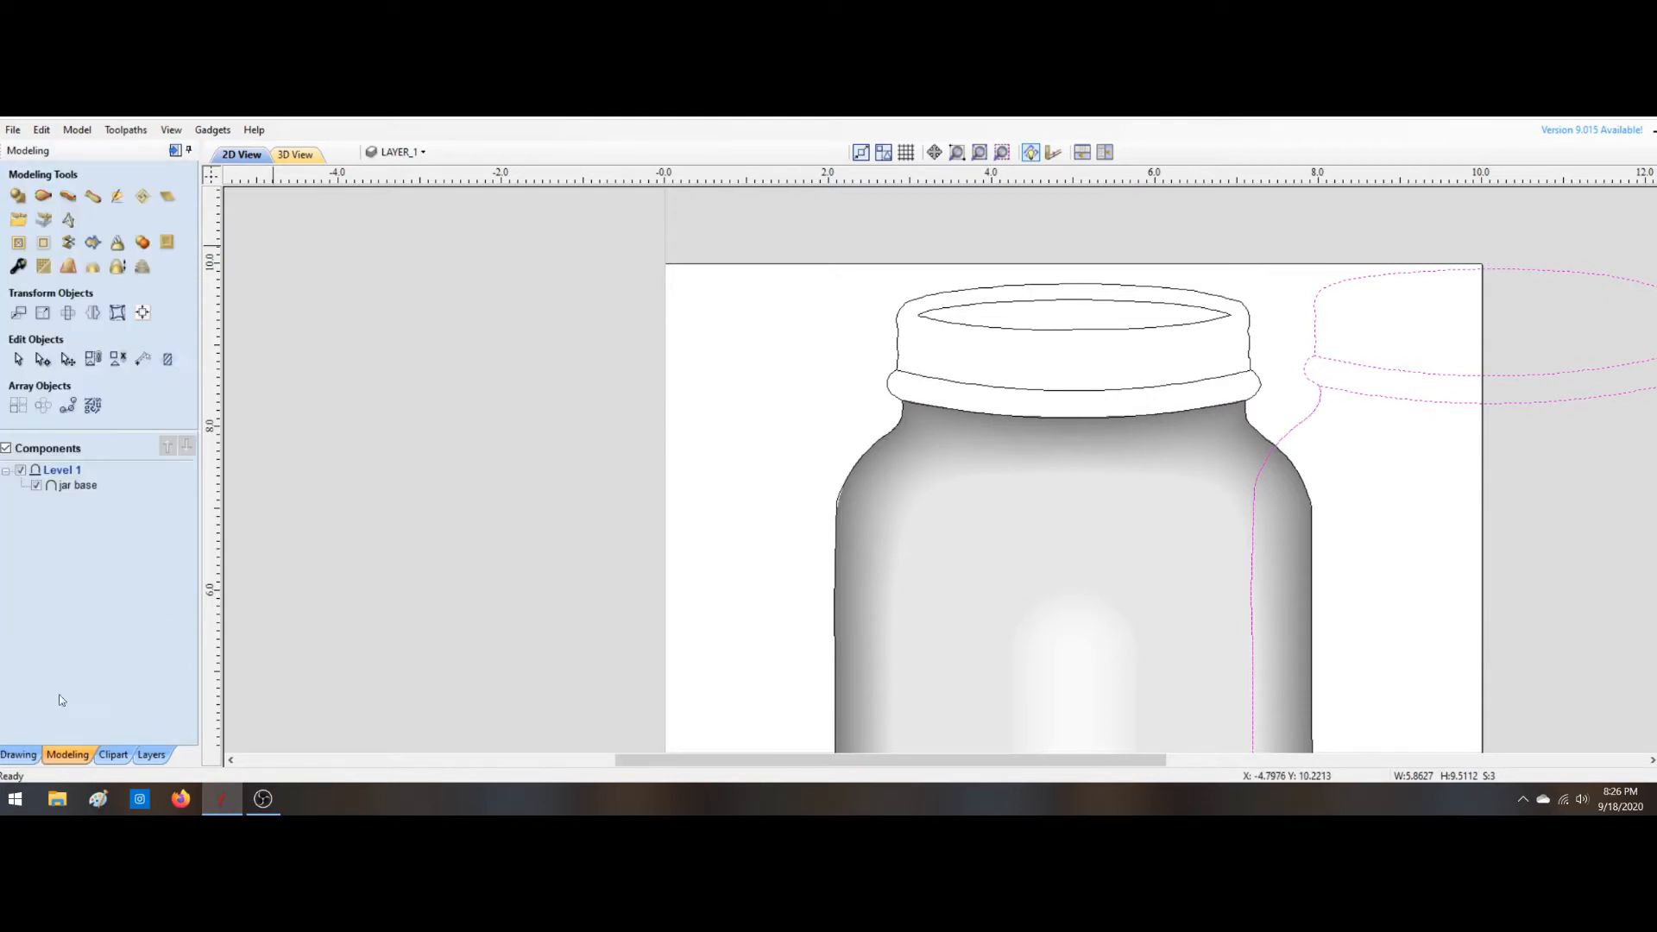
left_click(18, 754)
left_click(118, 450)
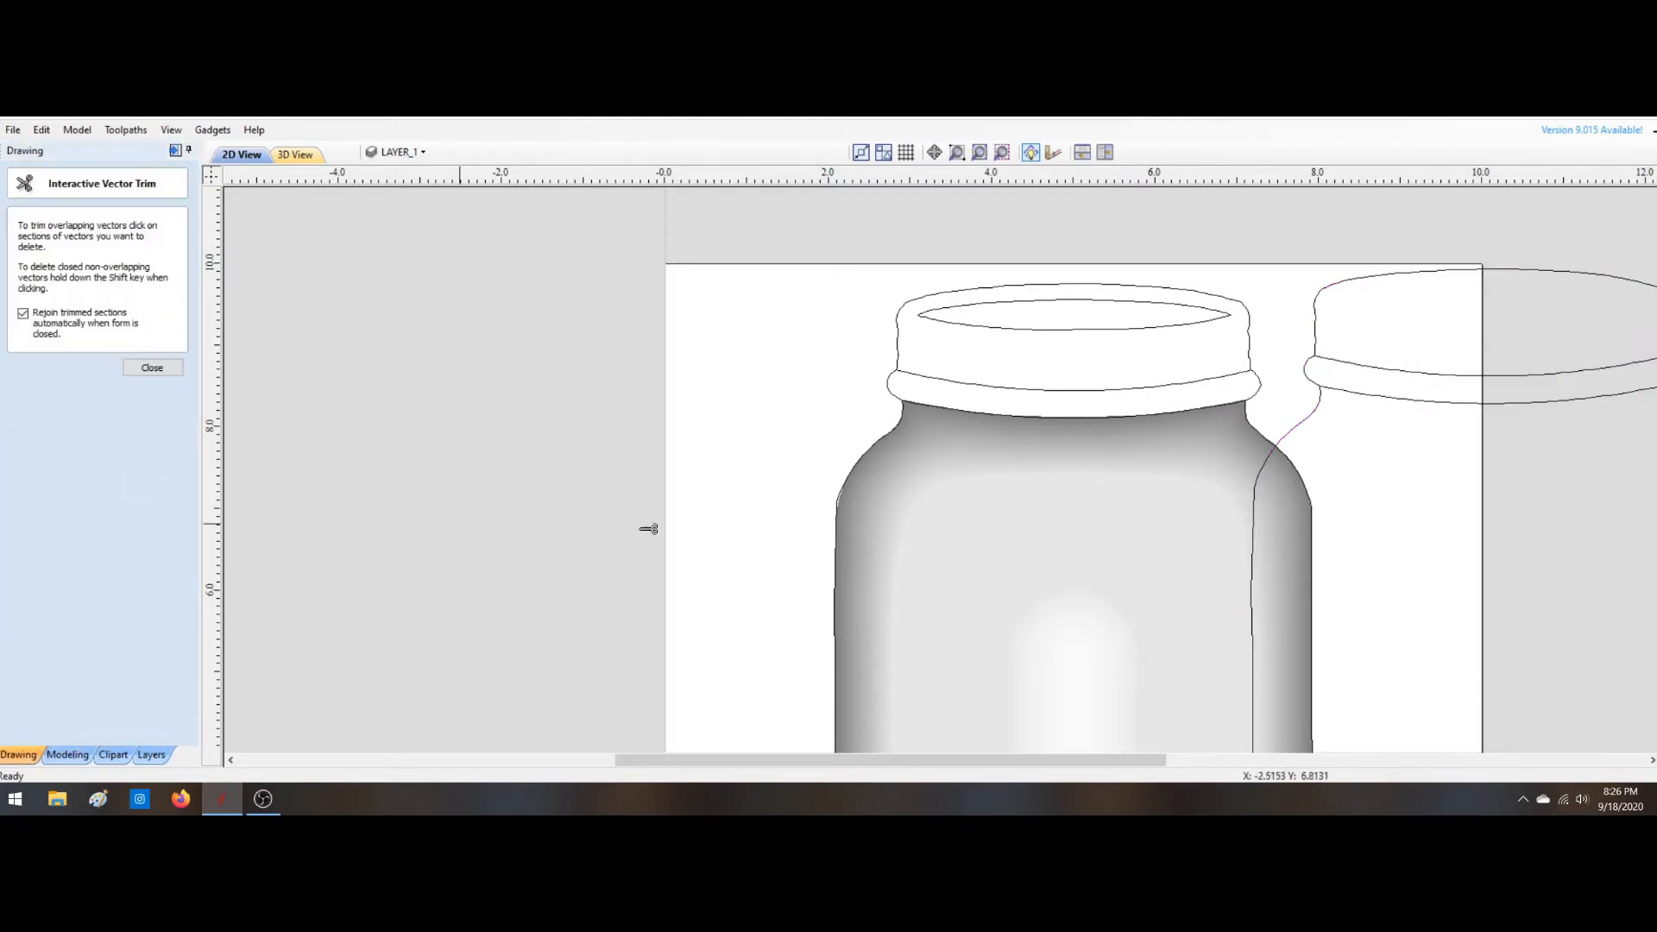
left_click(1312, 402)
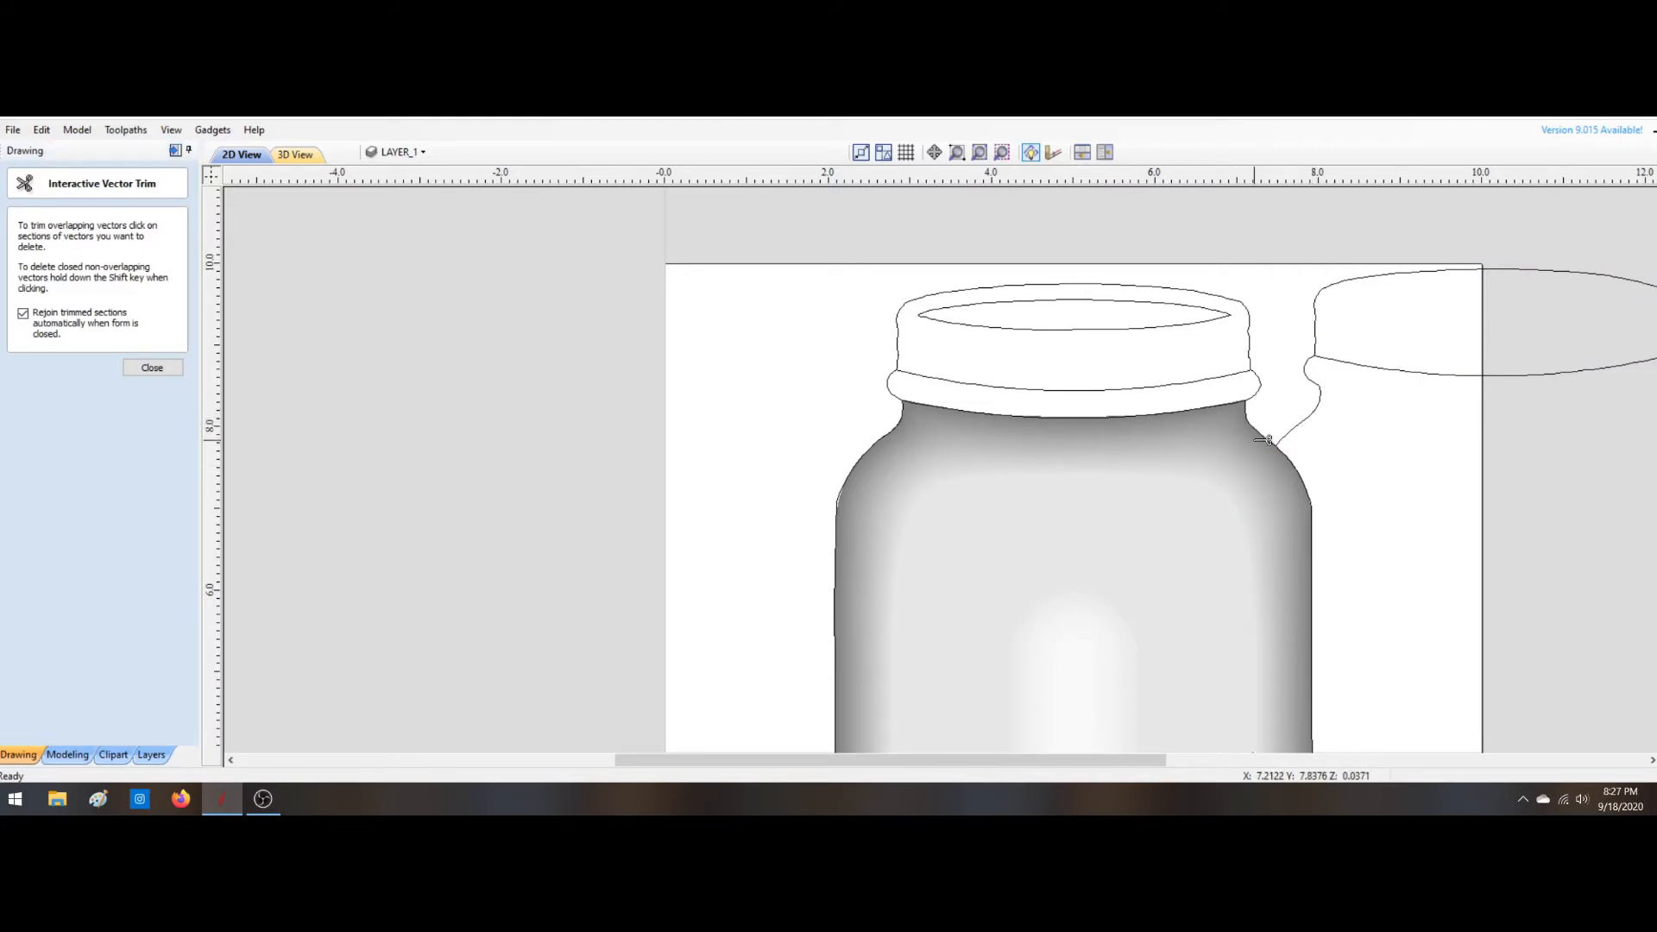
key("ctrl+z")
scroll(1320, 431, "up", 3)
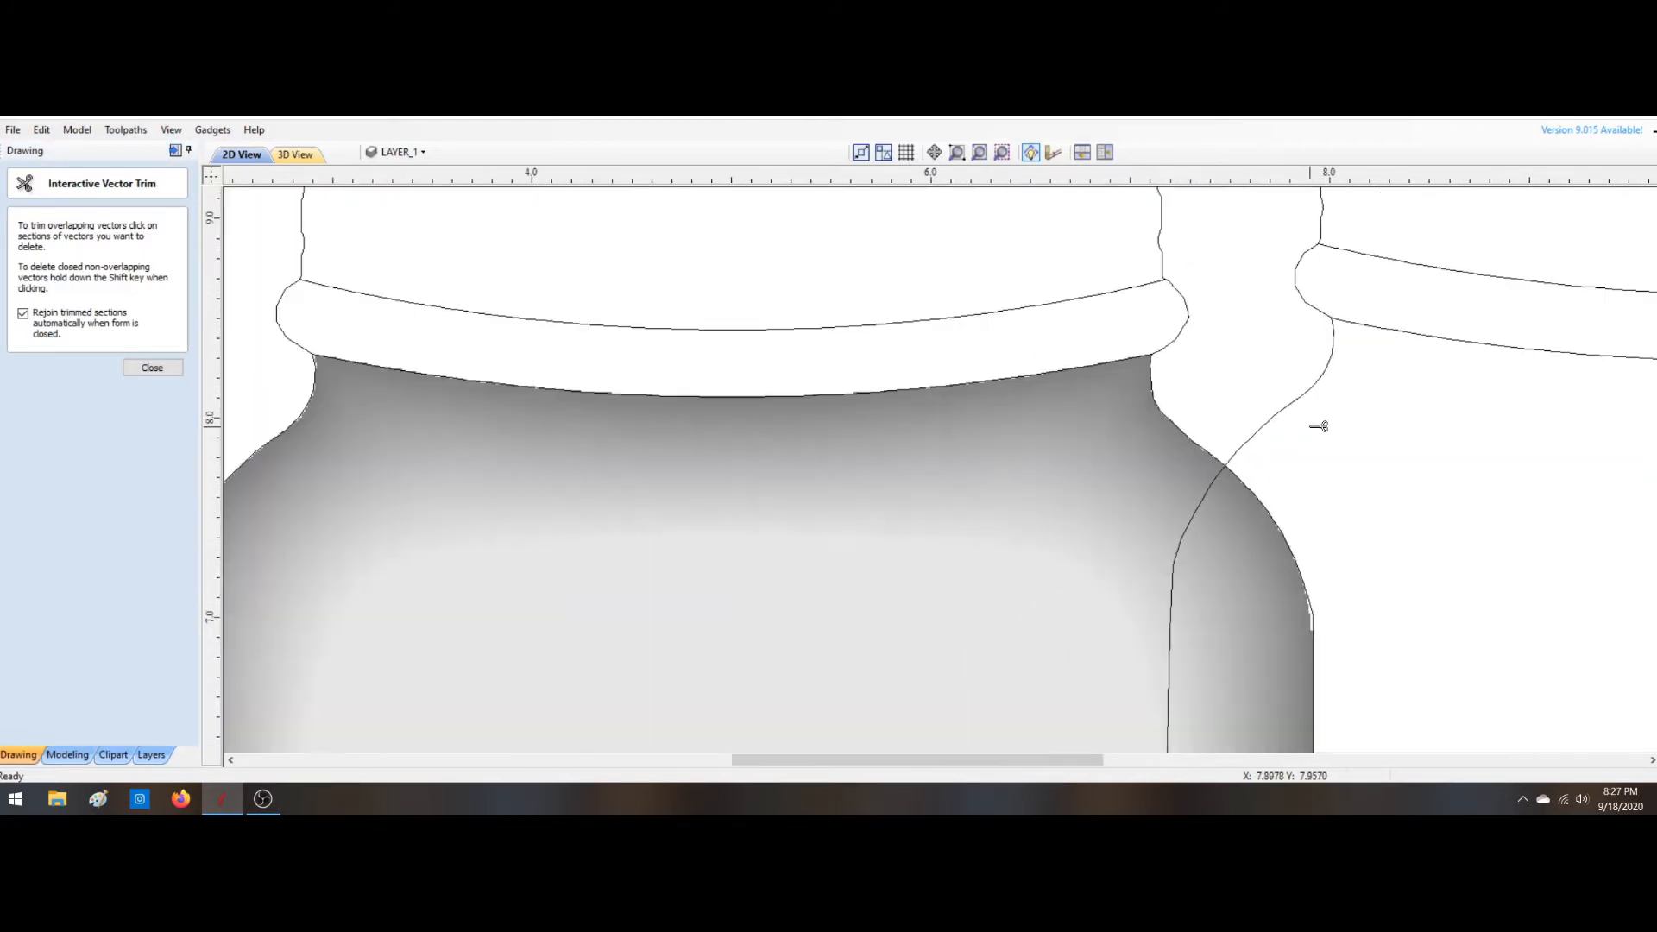
left_click(1311, 391)
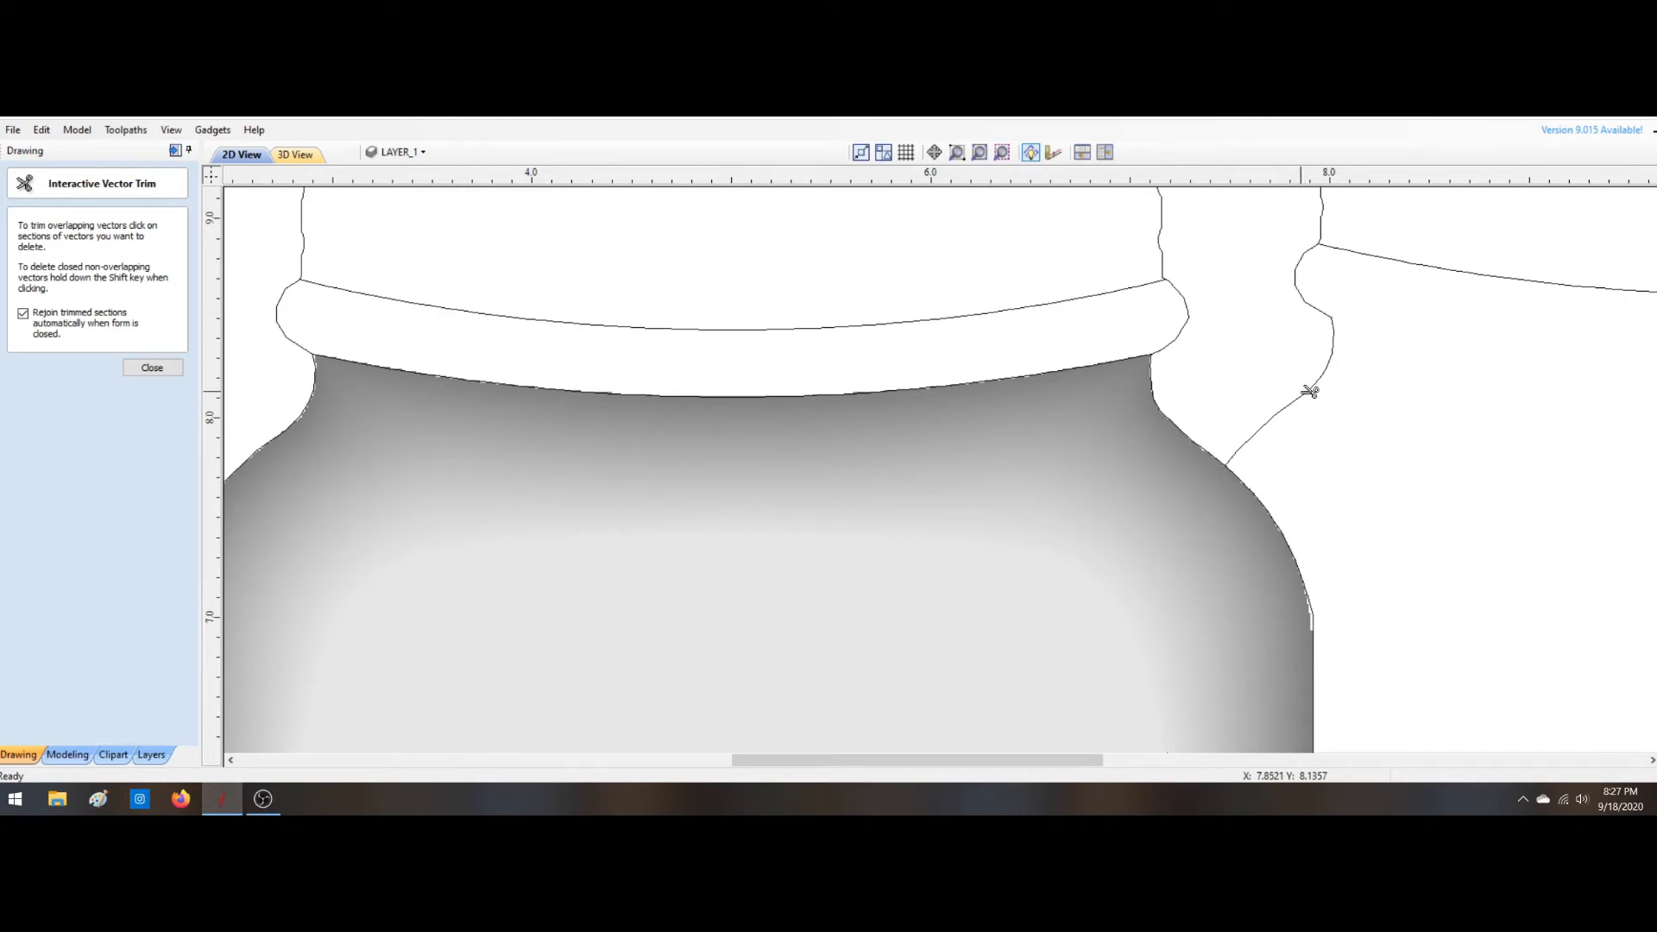
key("ctrl+z")
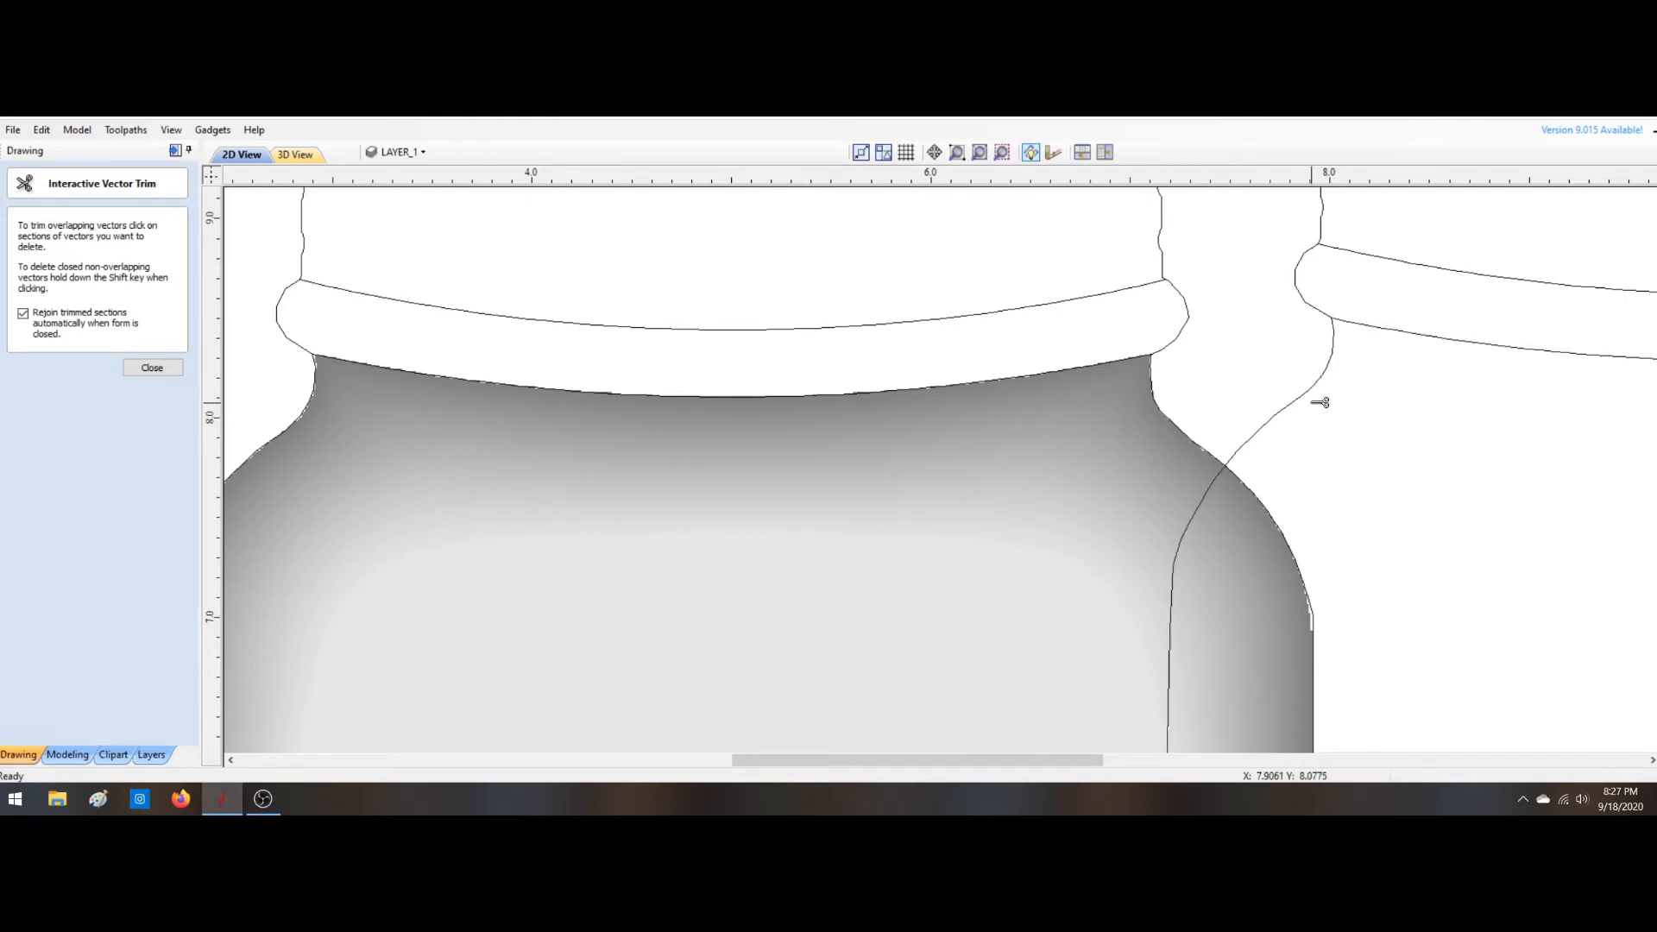
scroll(1358, 318, "up", 1)
scroll(1303, 319, "up", 5)
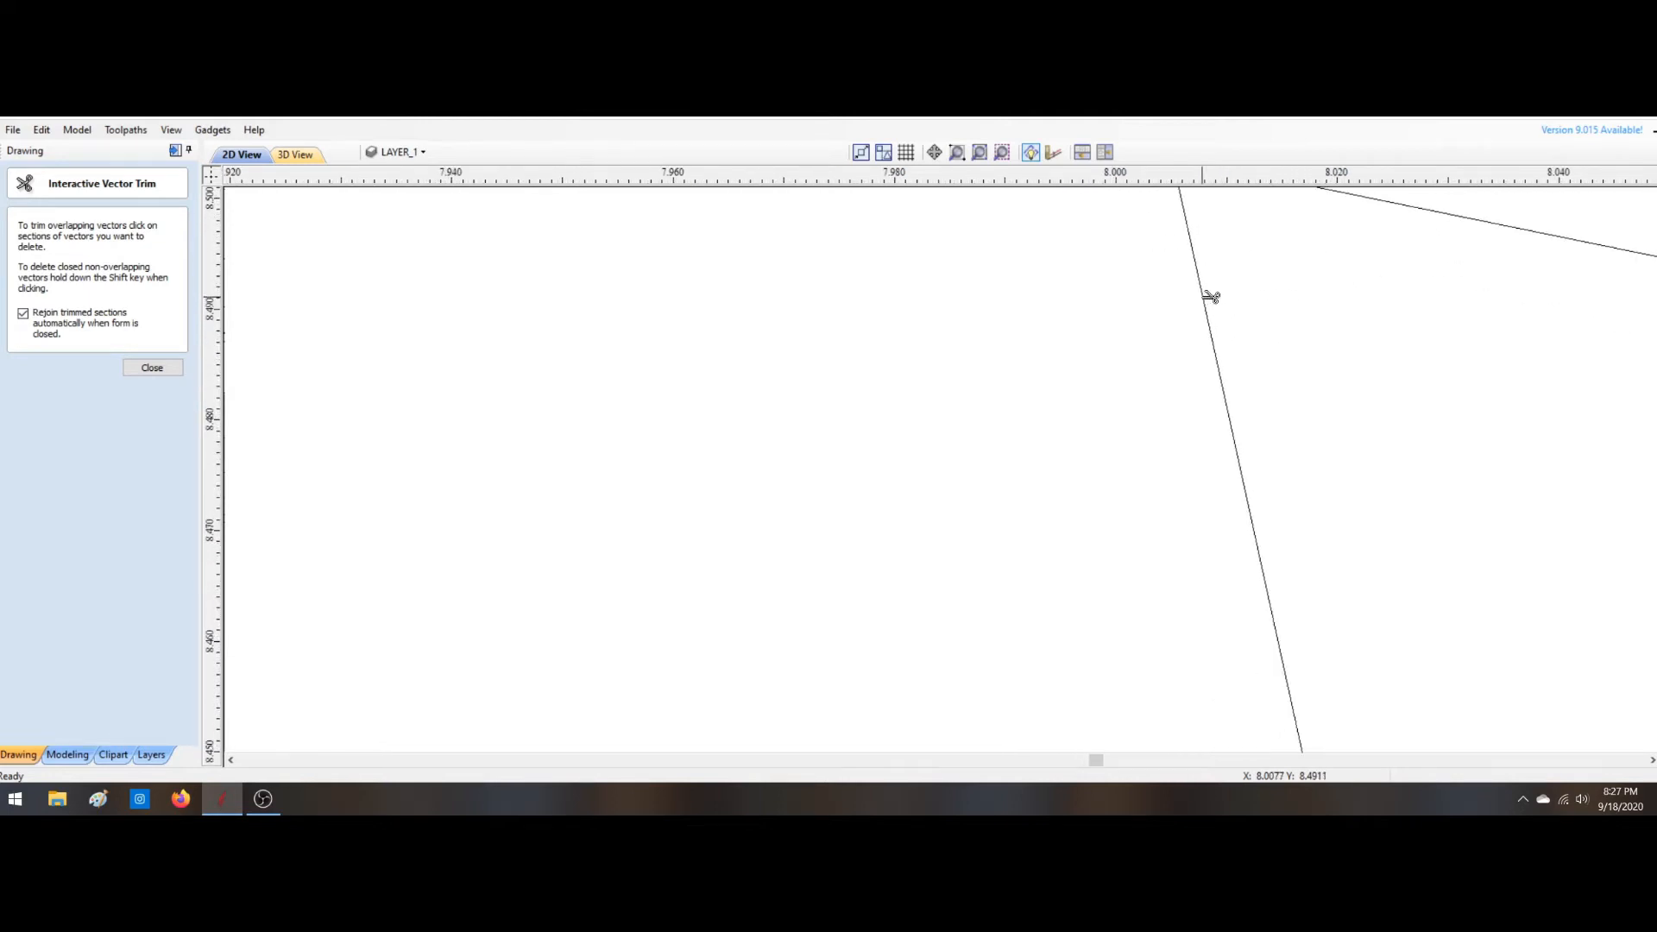
left_click(1206, 296)
scroll(1243, 311, "down", 3)
scroll(1250, 311, "down", 10)
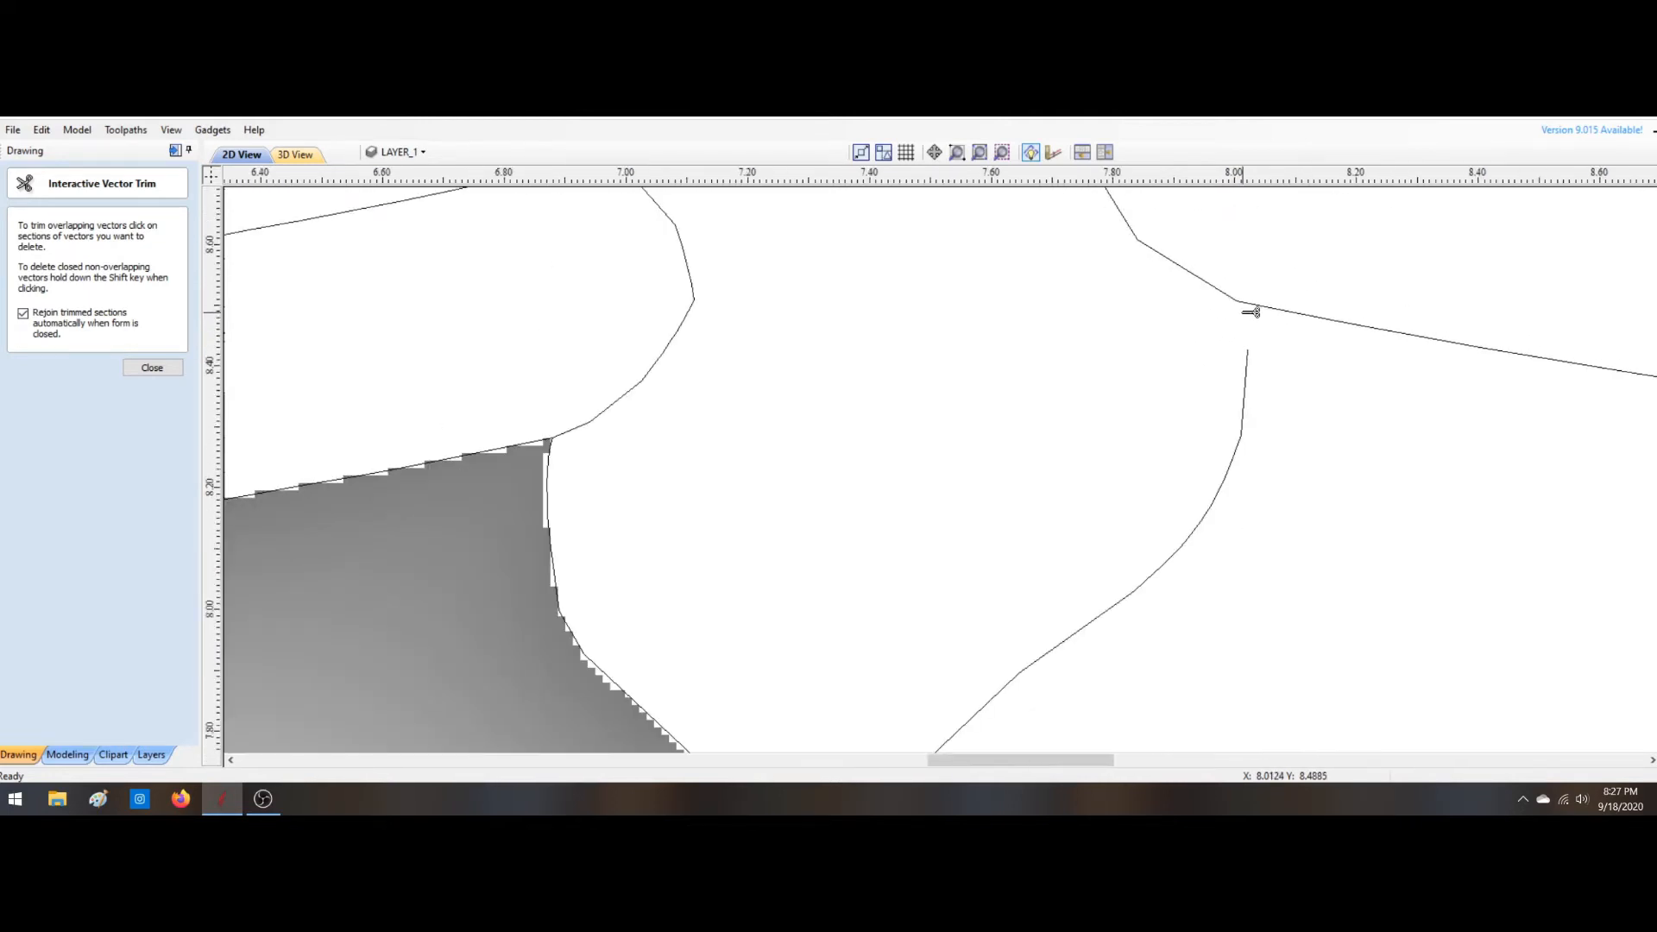
Step: Trim the copied jar outline's right shoulder where it meets the end of the lower neck band curve
scroll(1348, 317, "up", 2)
scroll(1347, 316, "up", 5)
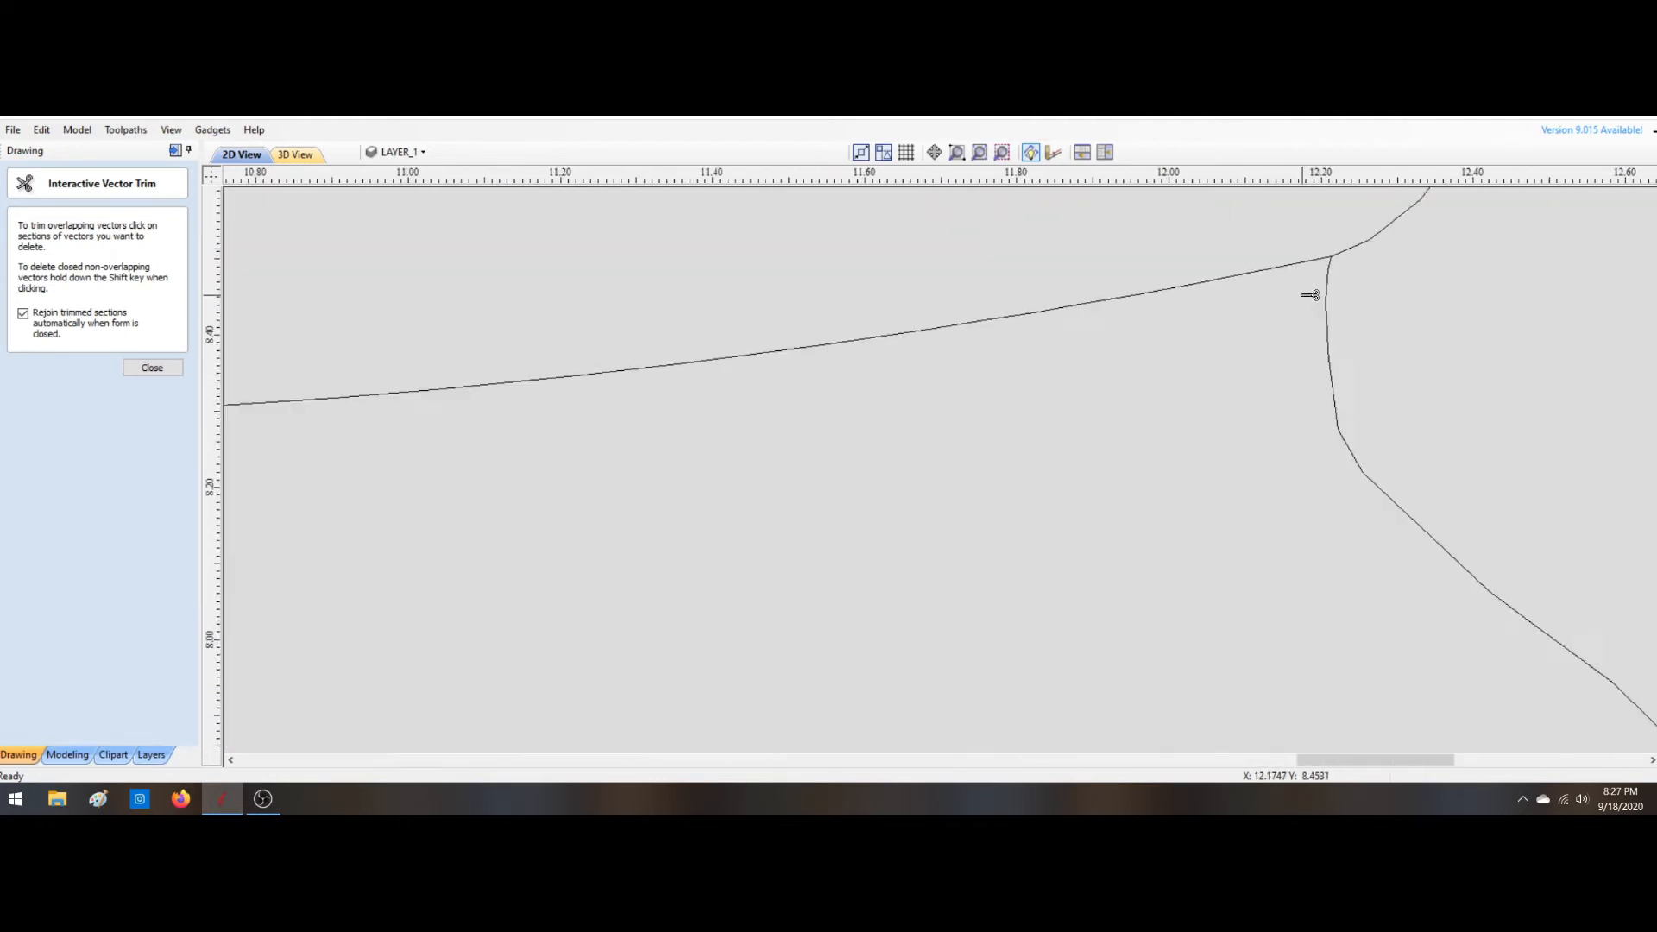
left_click(1339, 269)
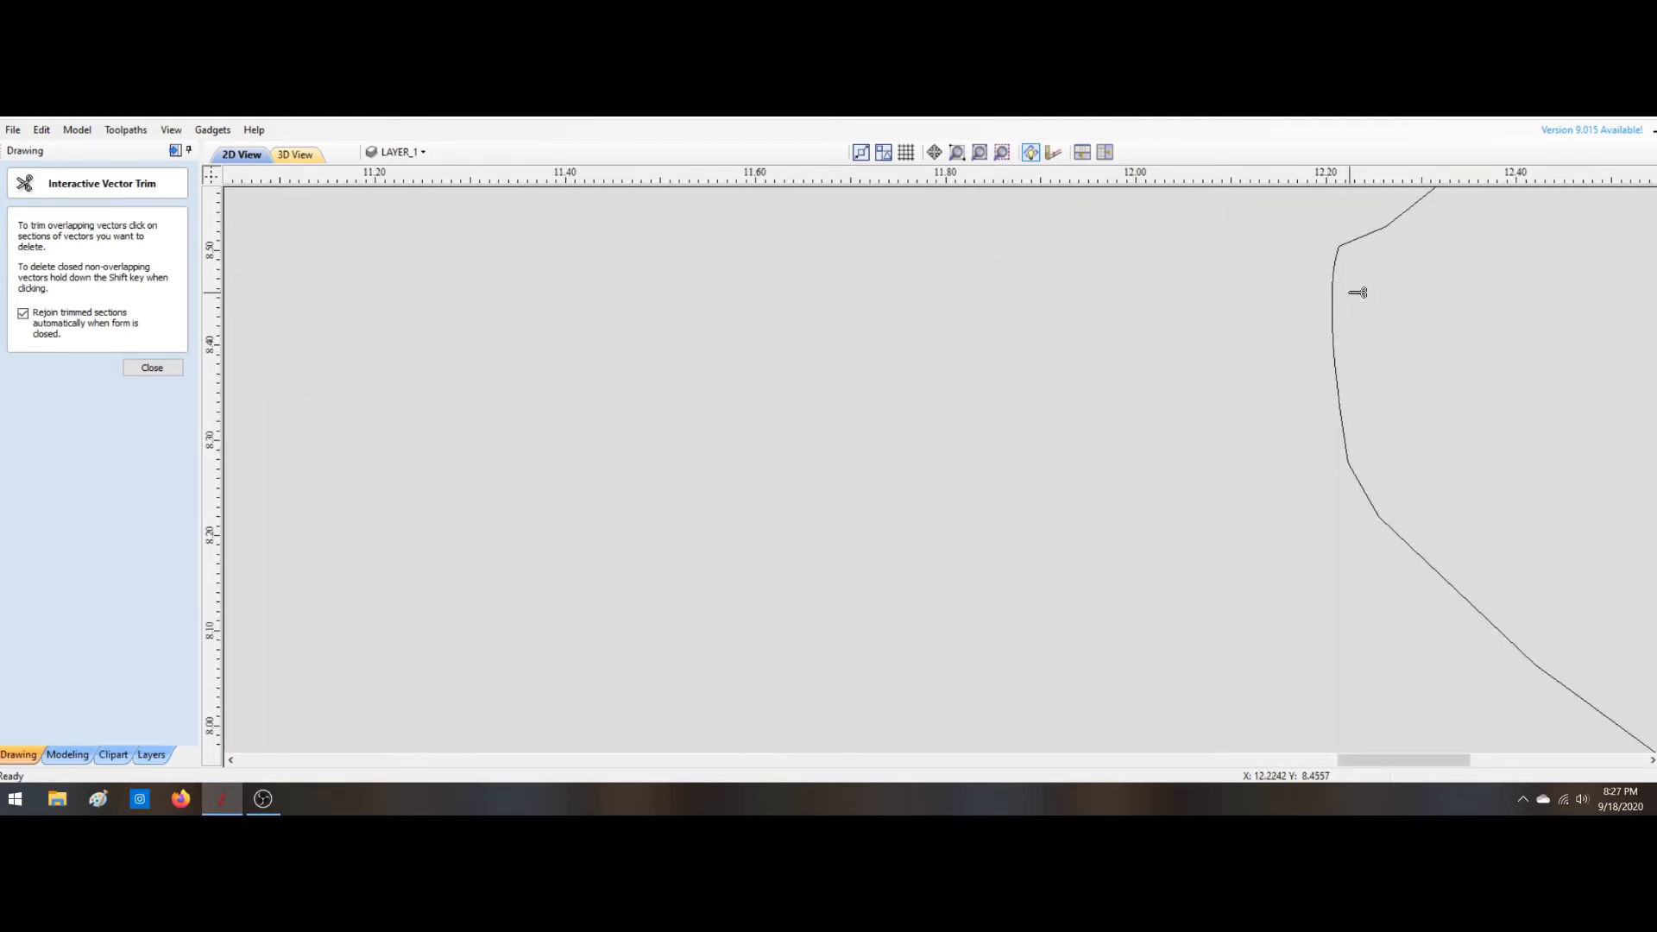
key("ctrl+z")
scroll(1355, 293, "up", 3)
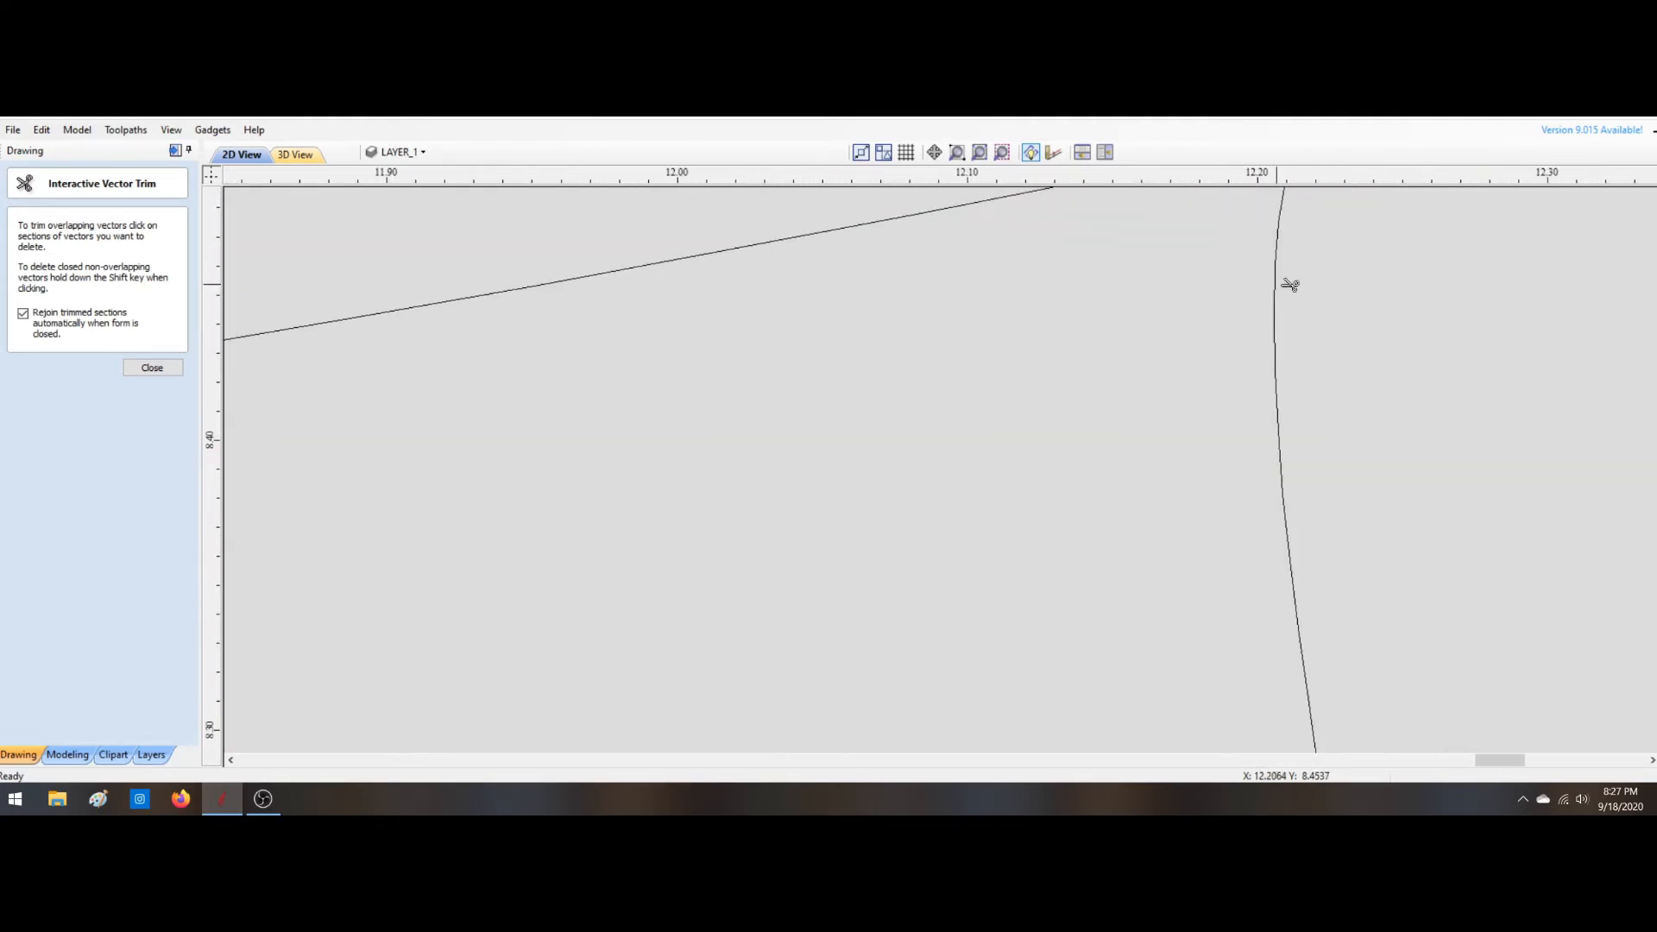
scroll(1281, 285, "down", 3)
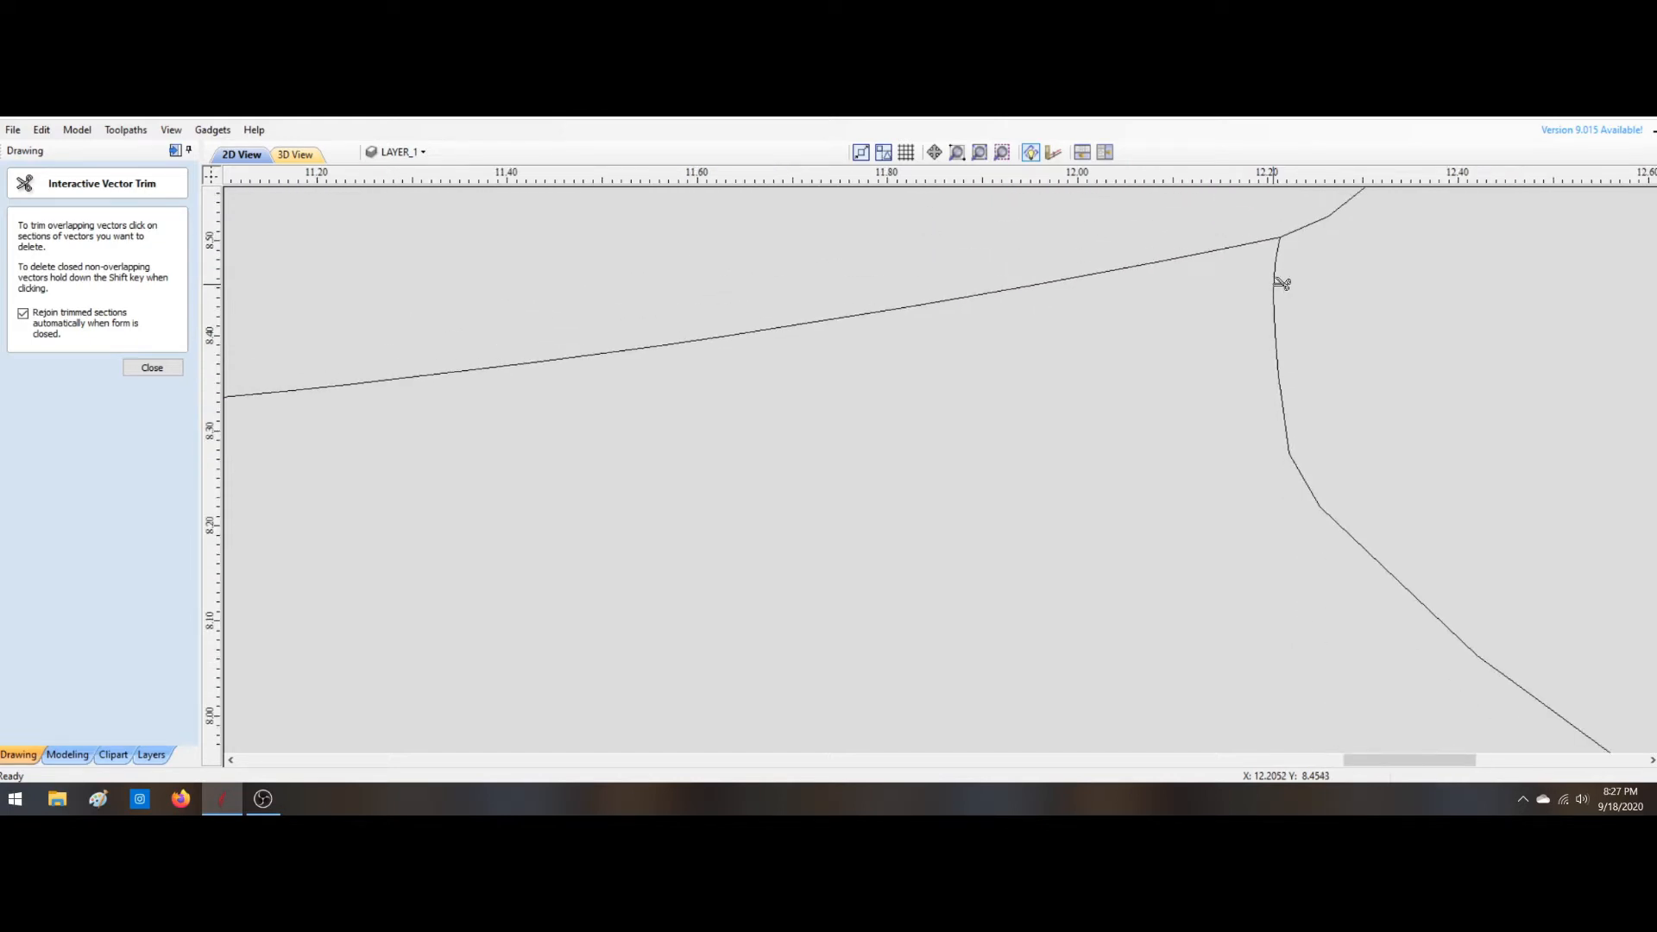
scroll(1289, 240, "up", 10)
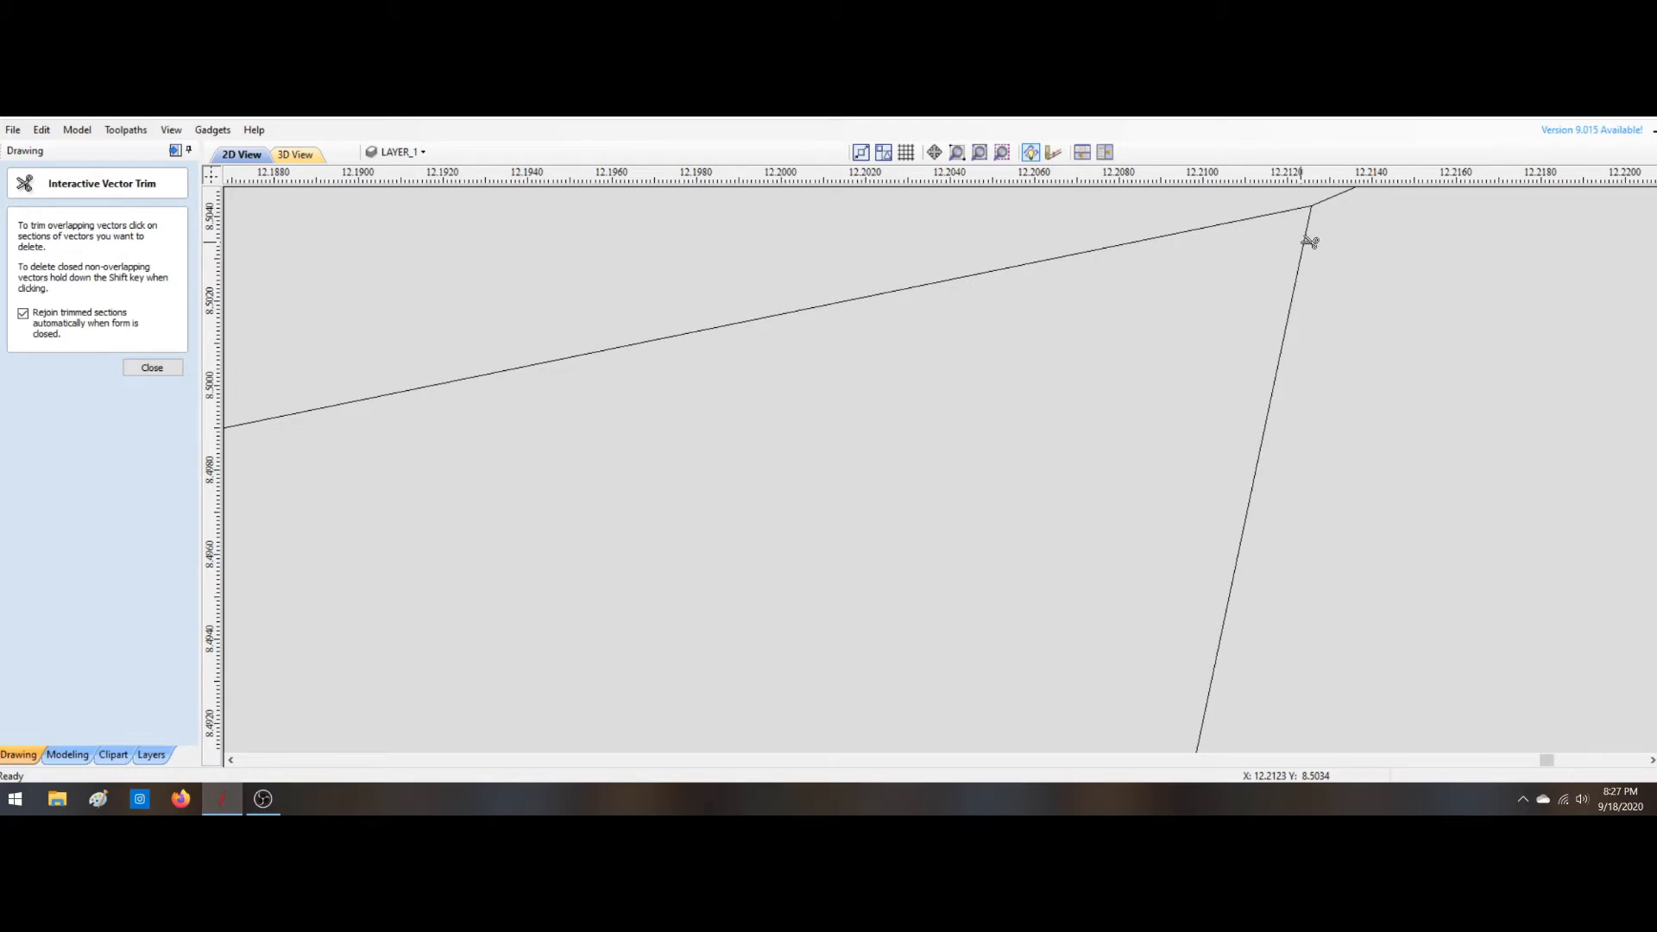
left_click(1309, 242)
scroll(1317, 293, "down", 10)
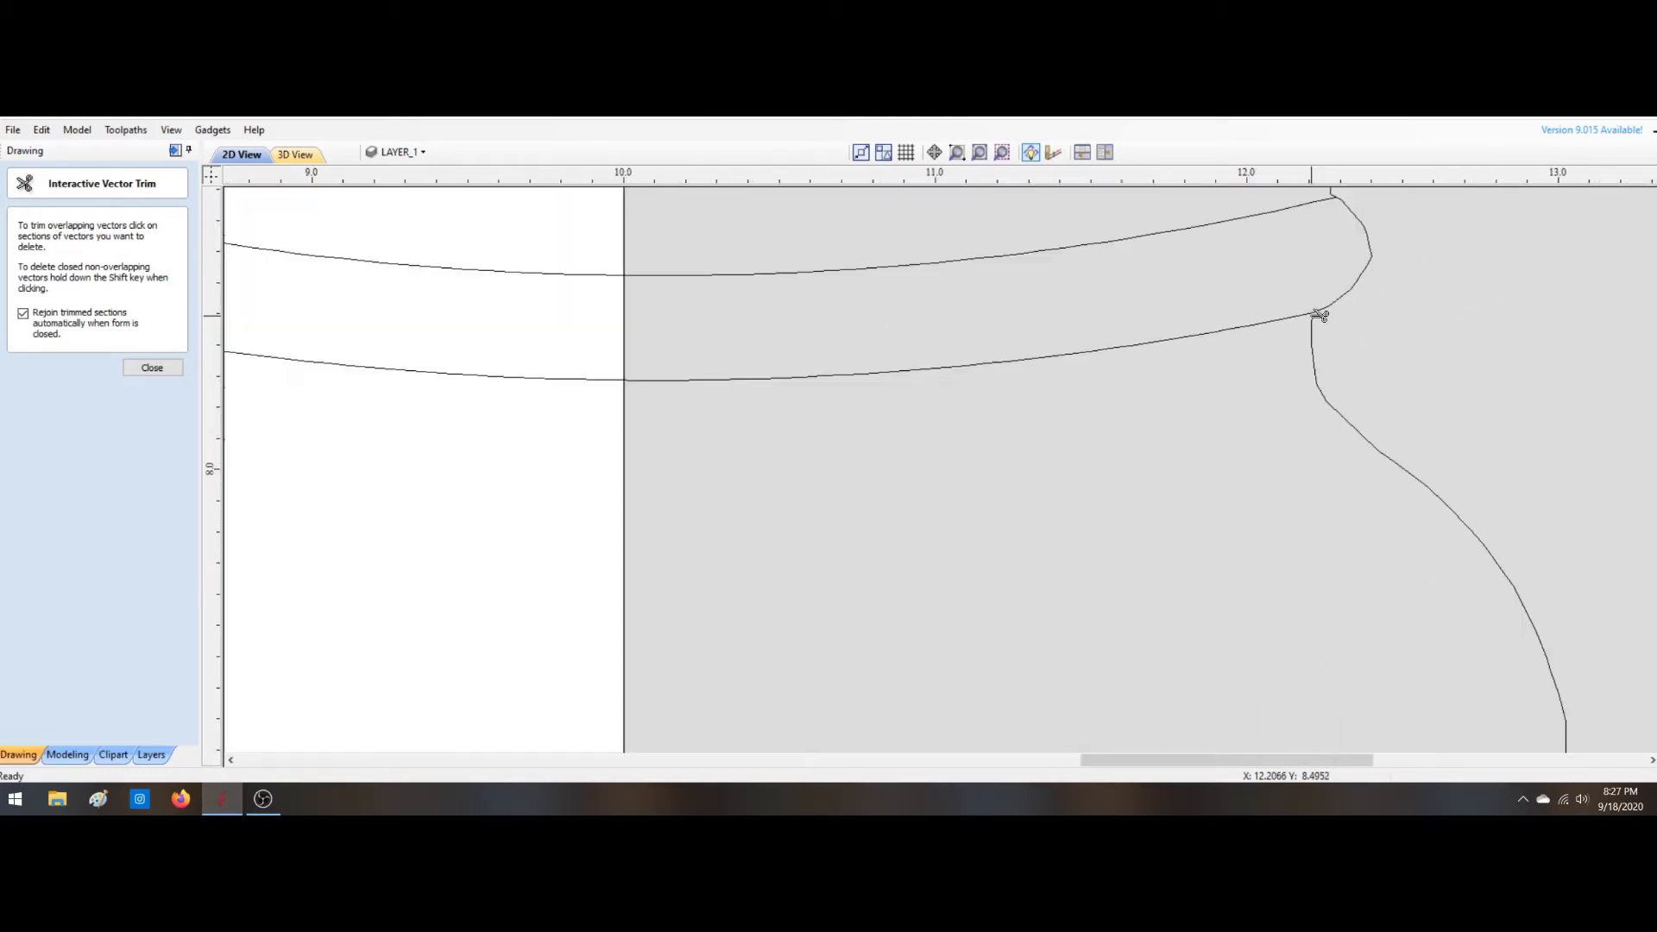
scroll(1318, 315, "down", 5)
key("Escape")
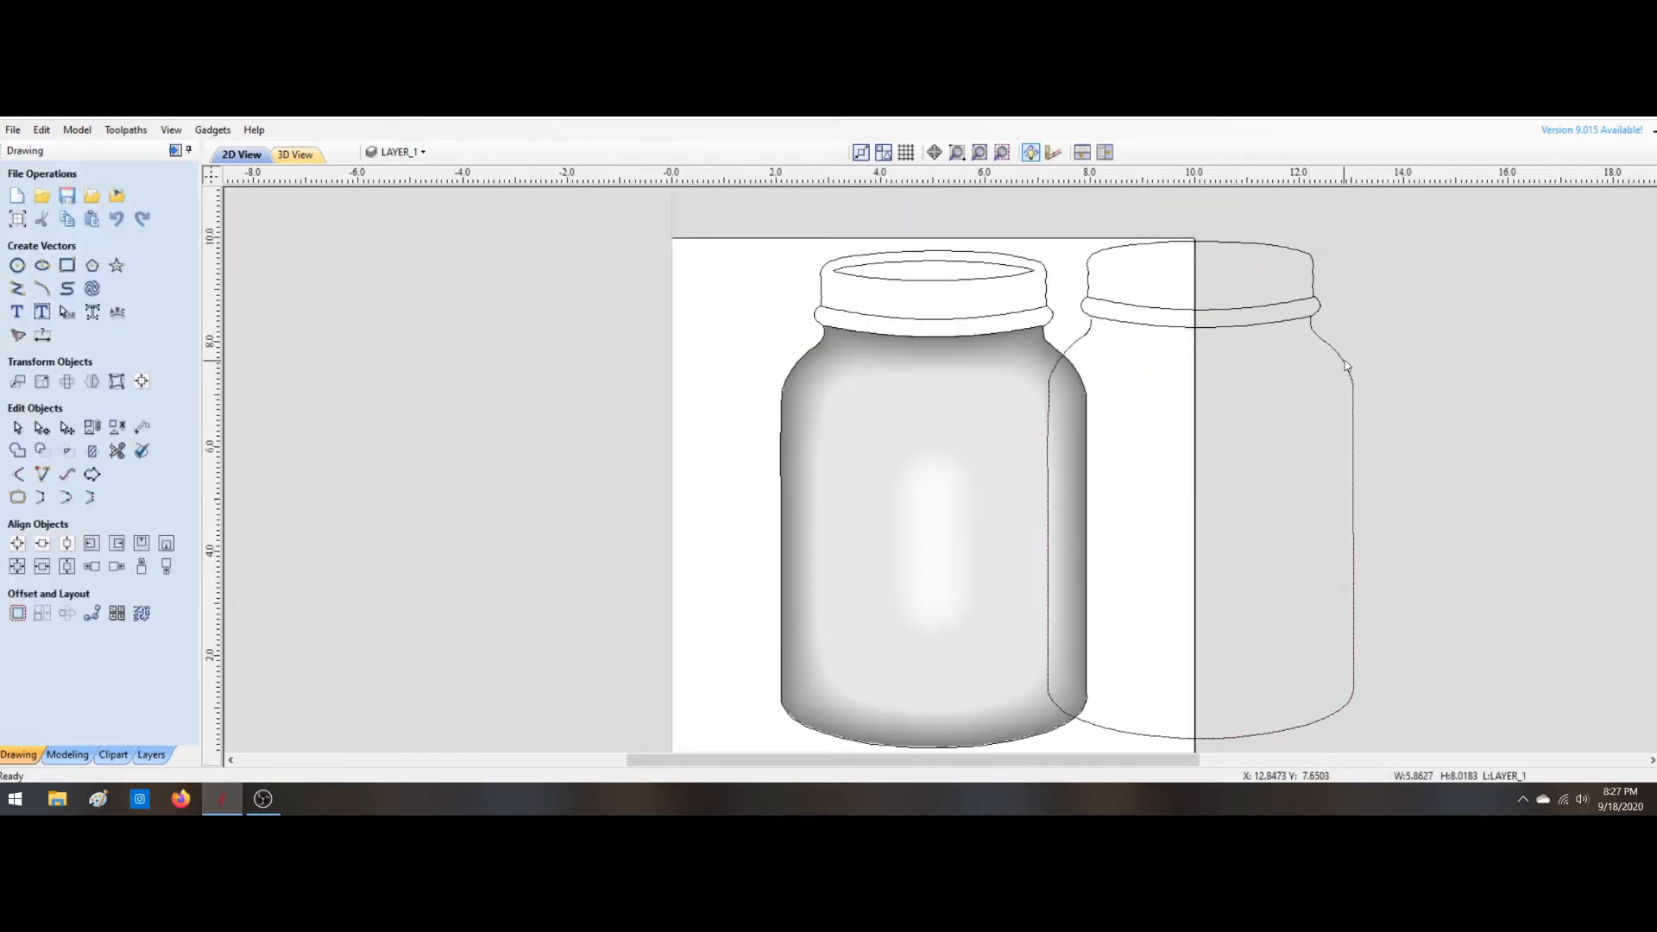
Step: Delete the cut-off body outline and the leftover shoulder pieces beneath the copied neck band
key("Delete")
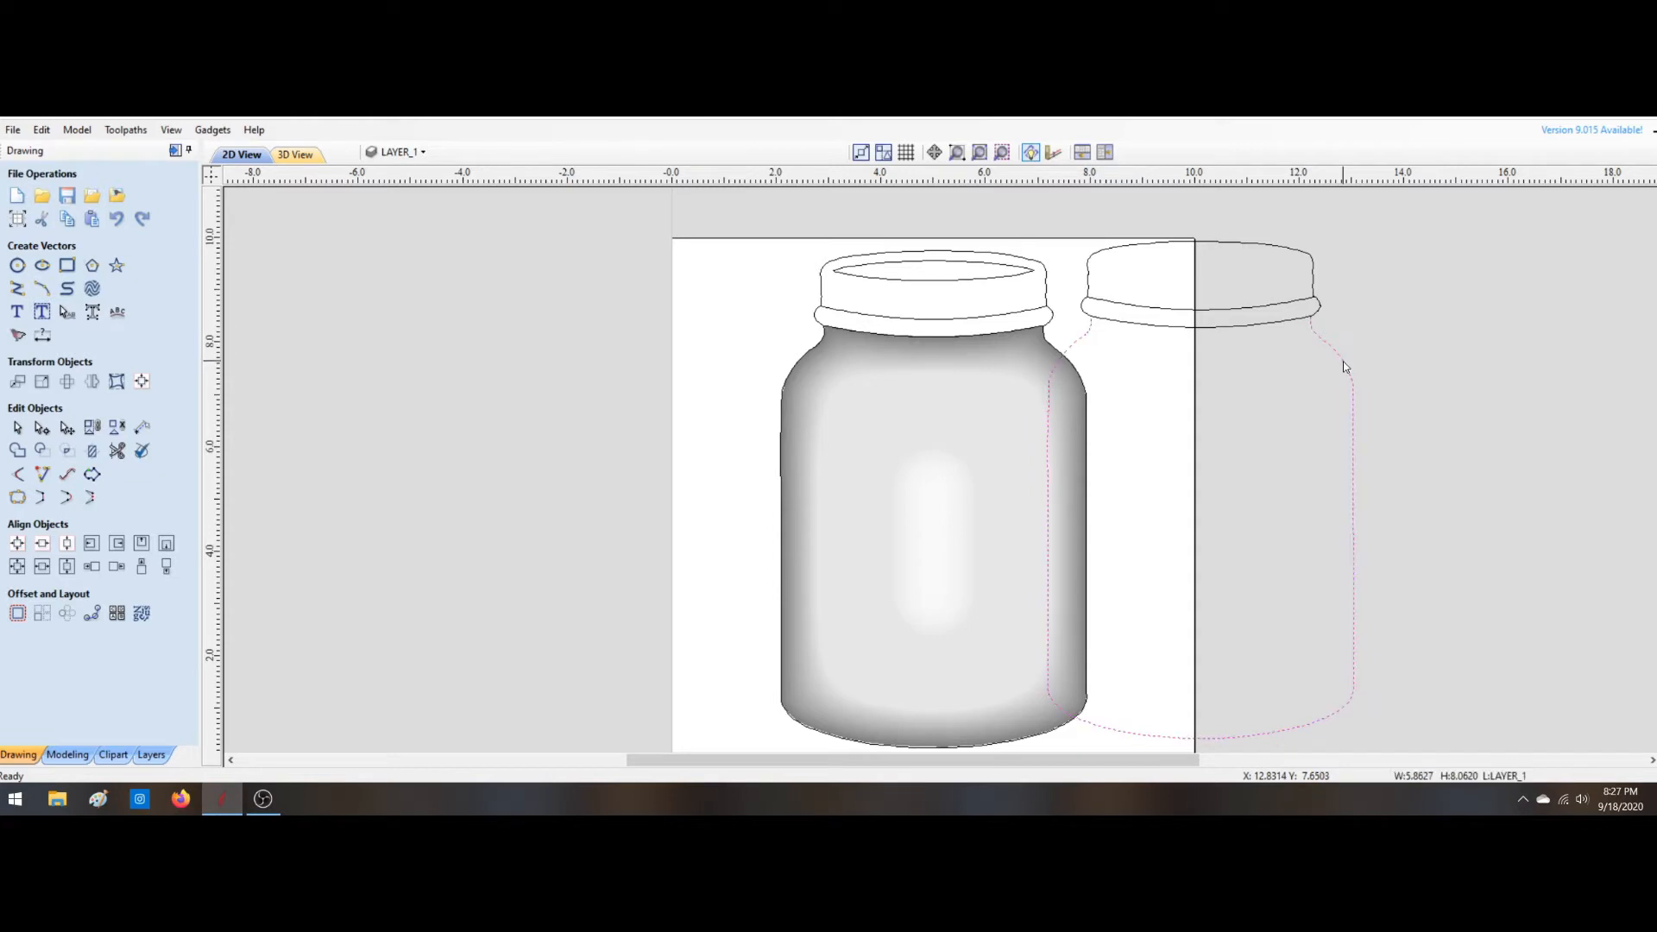
left_click(1083, 348)
left_click(1240, 410)
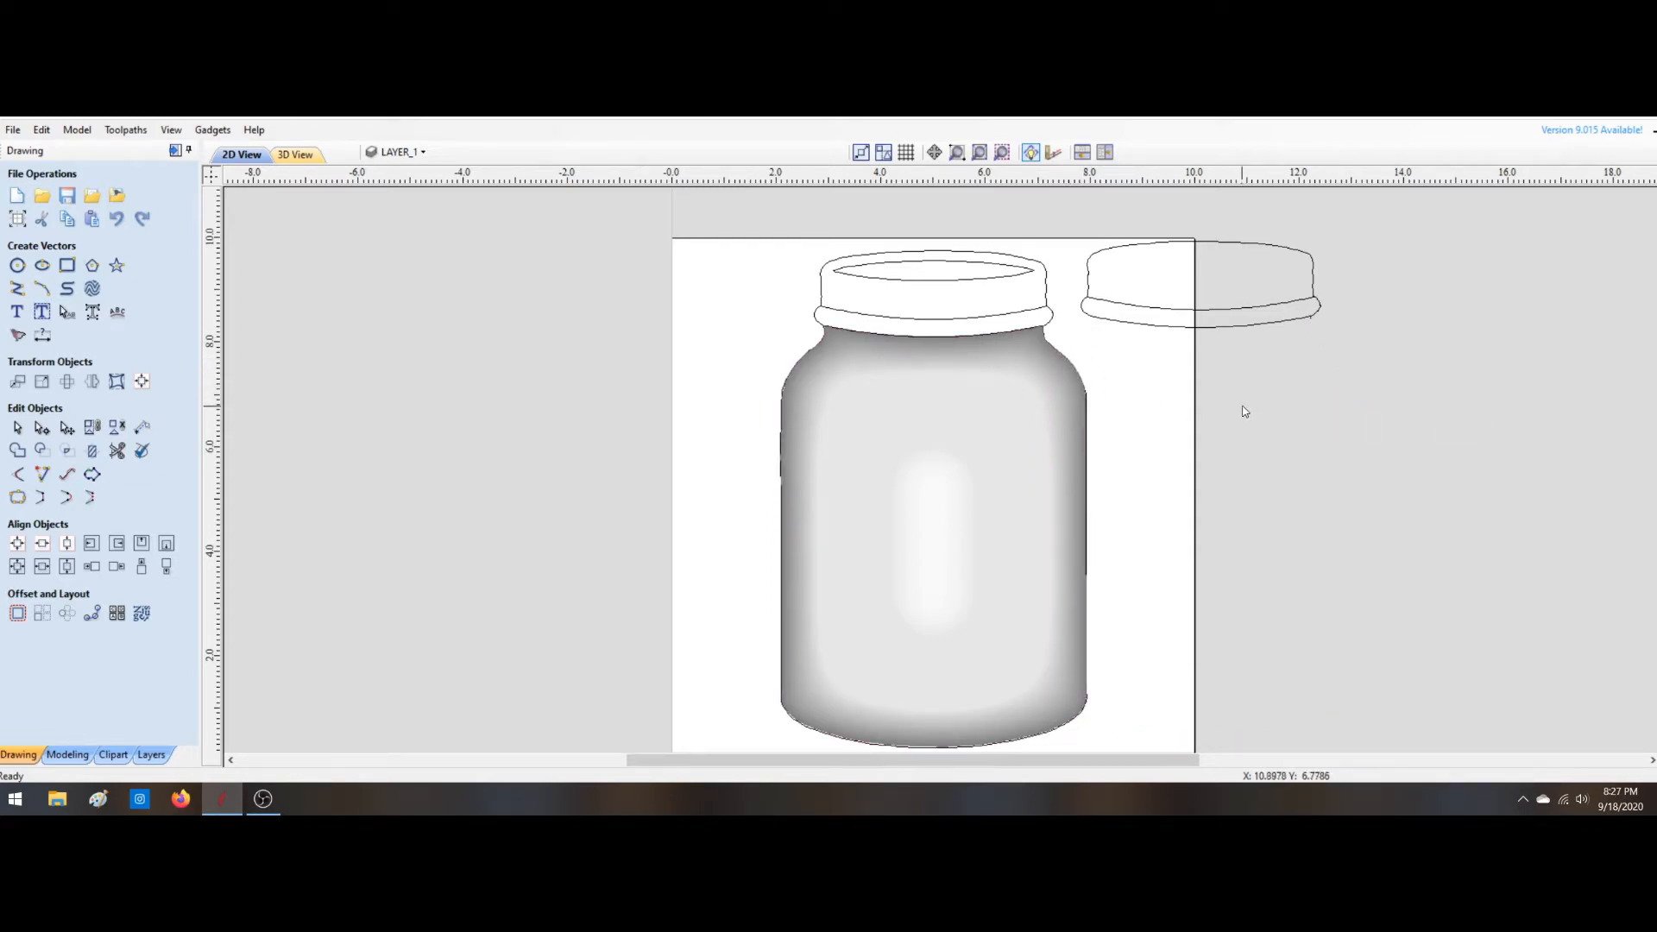
left_click(1316, 349)
key("Delete")
left_click_drag(1075, 296, 1337, 377)
left_click(1317, 308)
left_click(1408, 369)
Step: Trim away the rim outline above the copied neck band, leaving only the curved band
left_click(116, 451)
left_click(1091, 278)
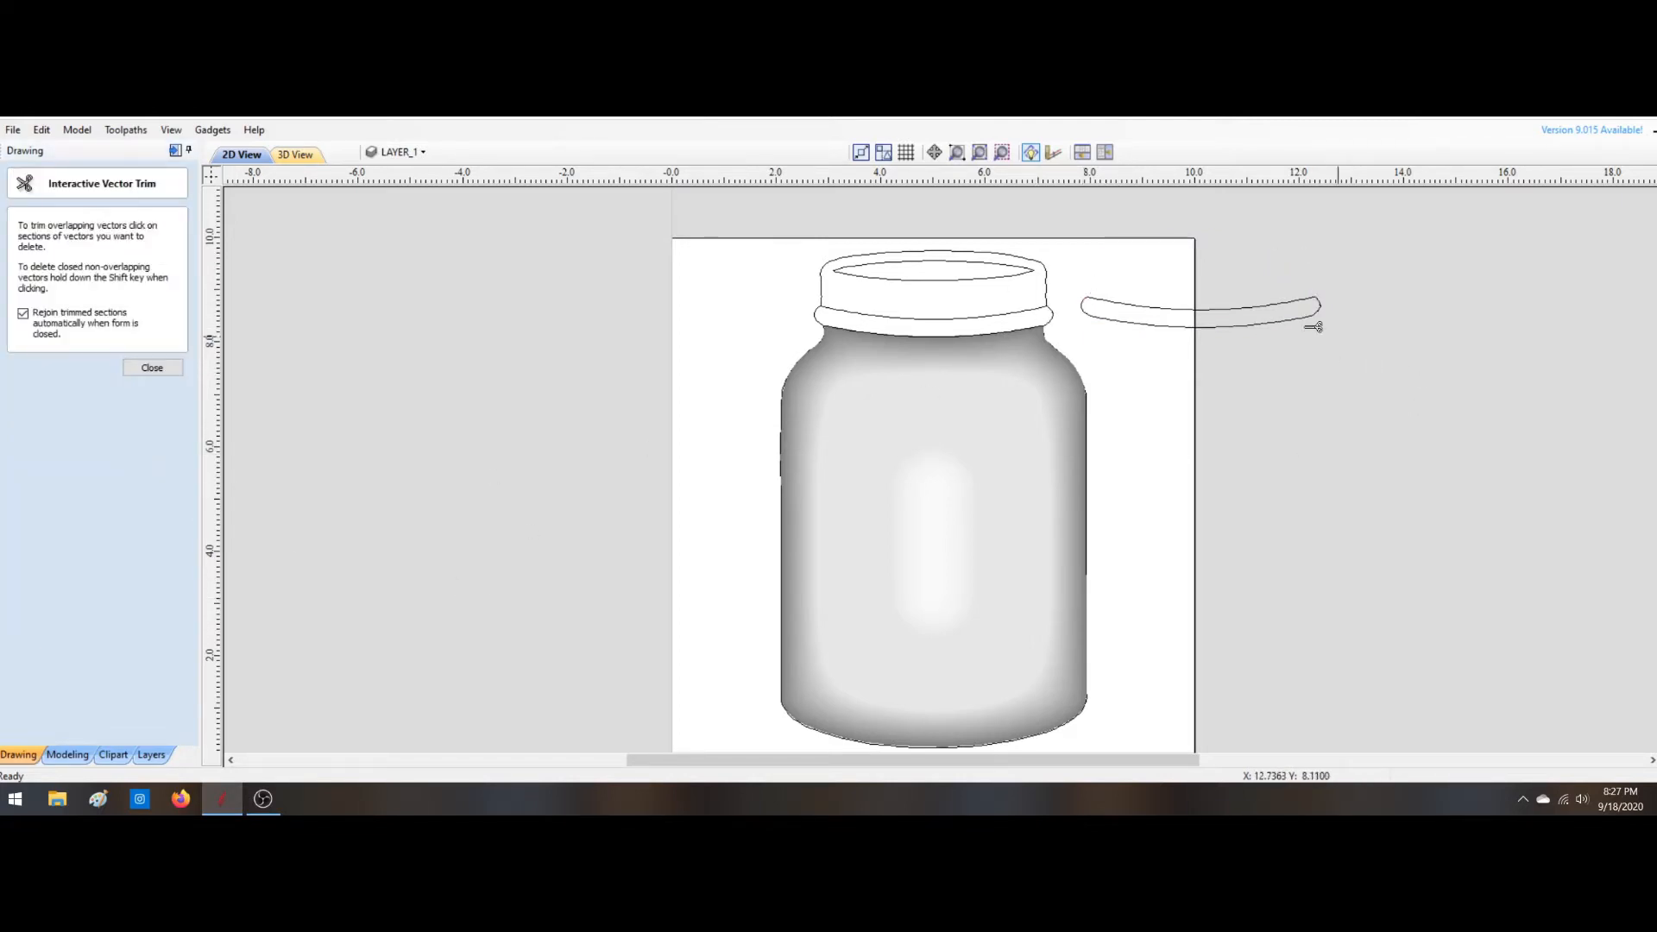
key("Escape")
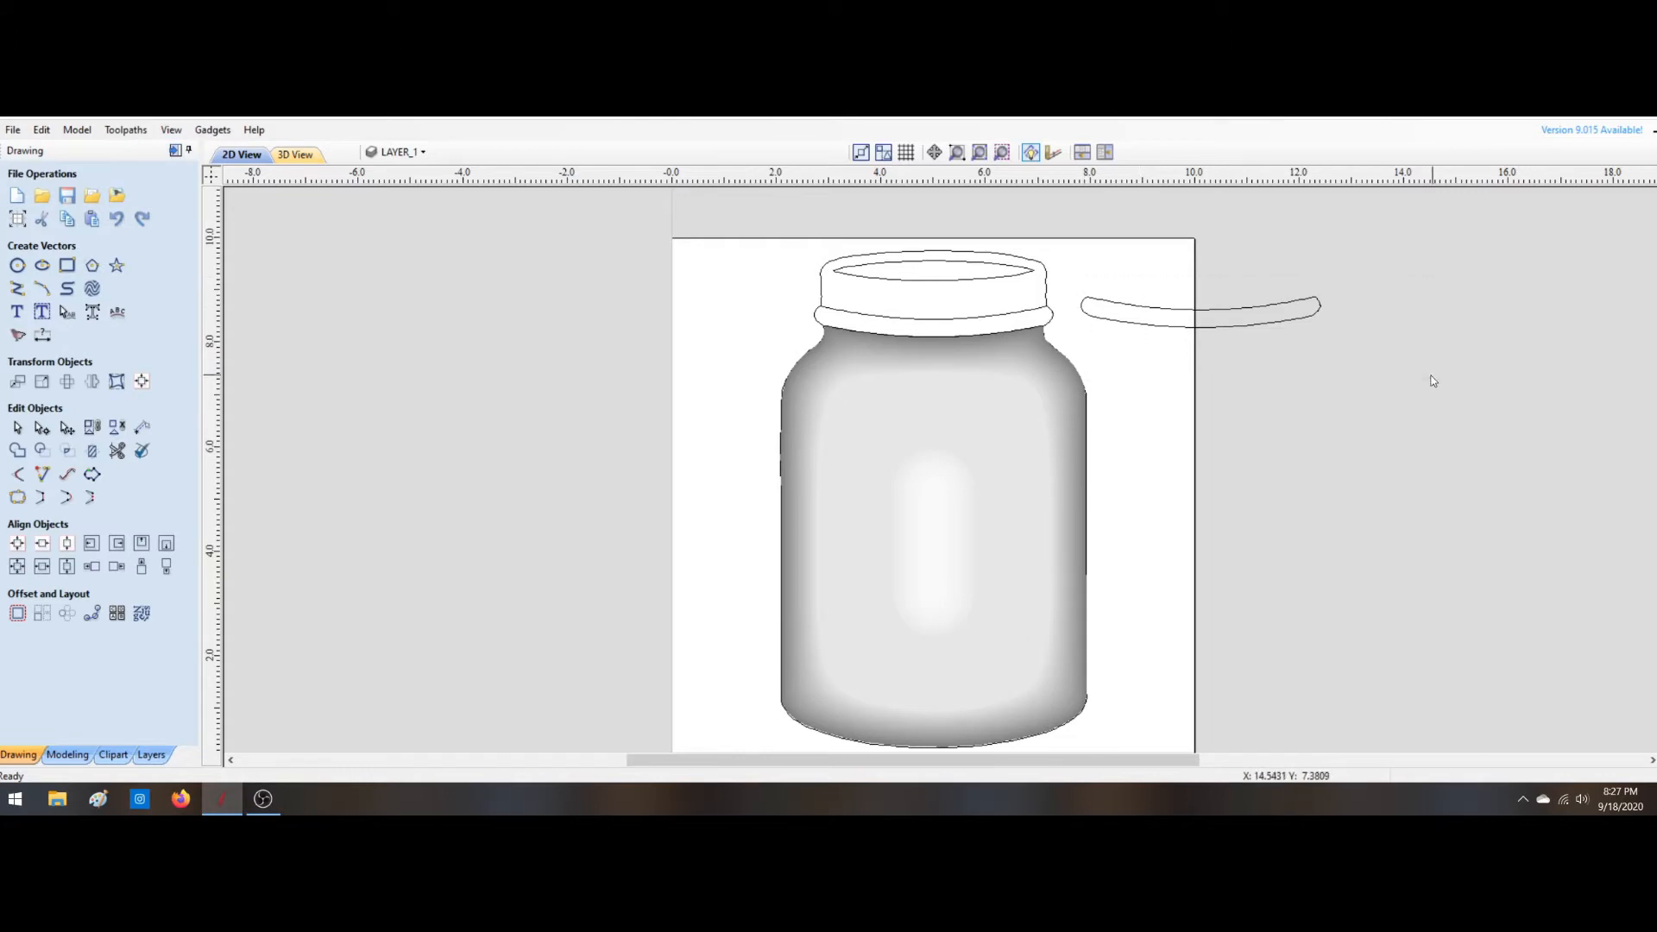
Step: Check with Join Vectors whether the copied neck band is a single closed vector
left_click(1148, 312)
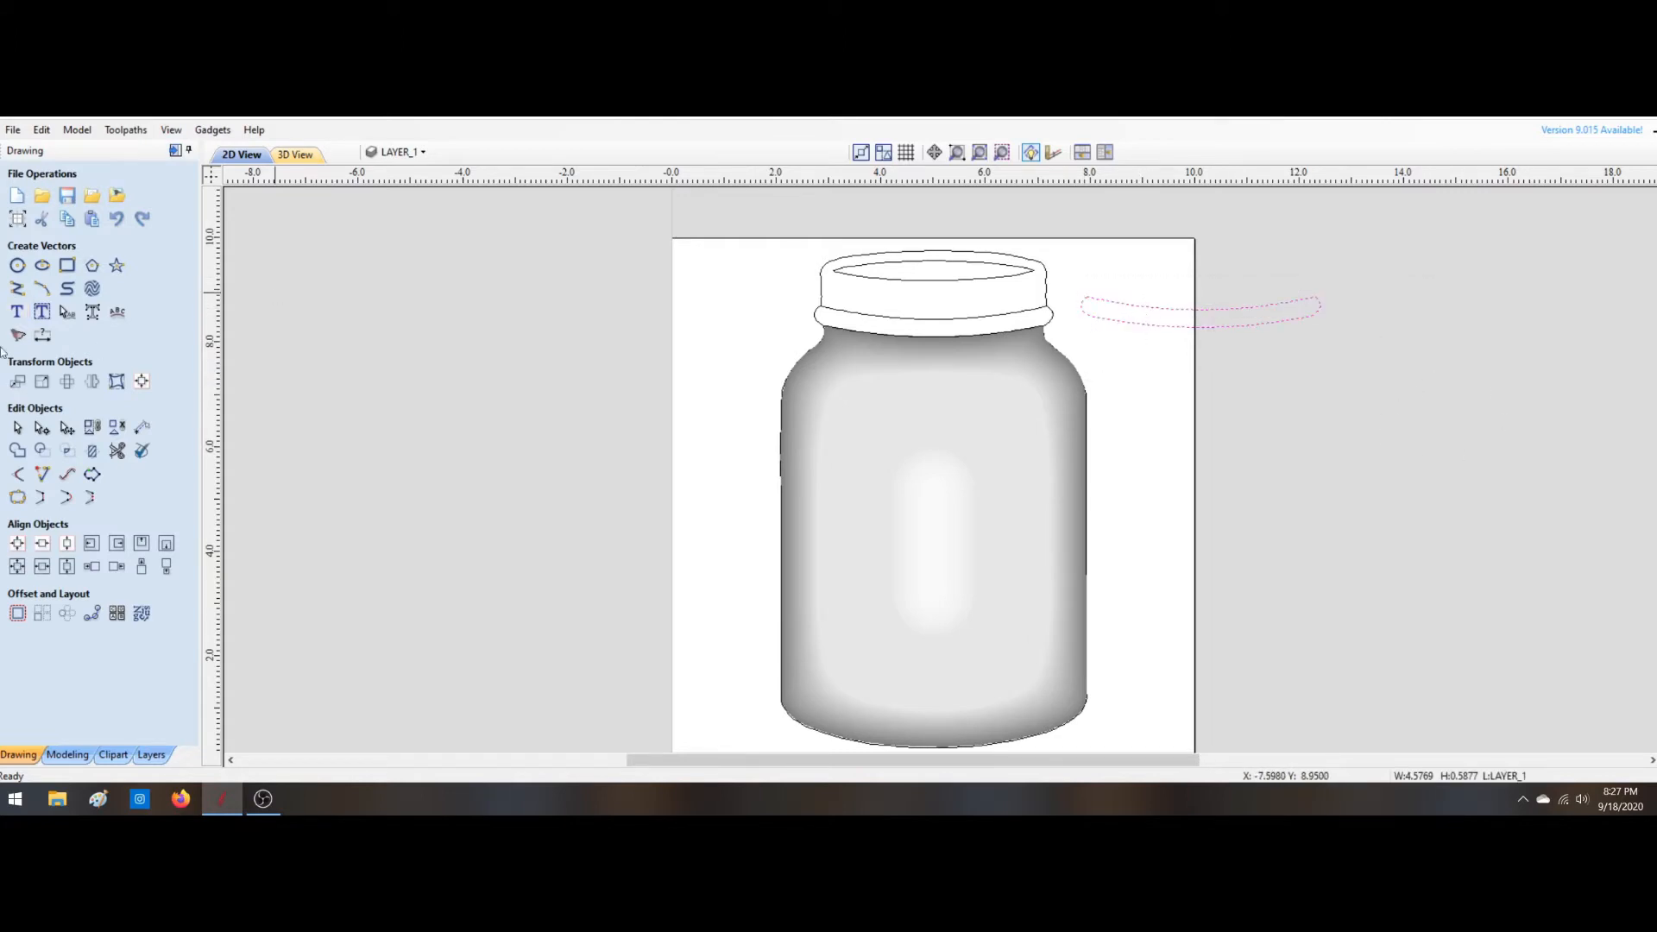
left_click(15, 496)
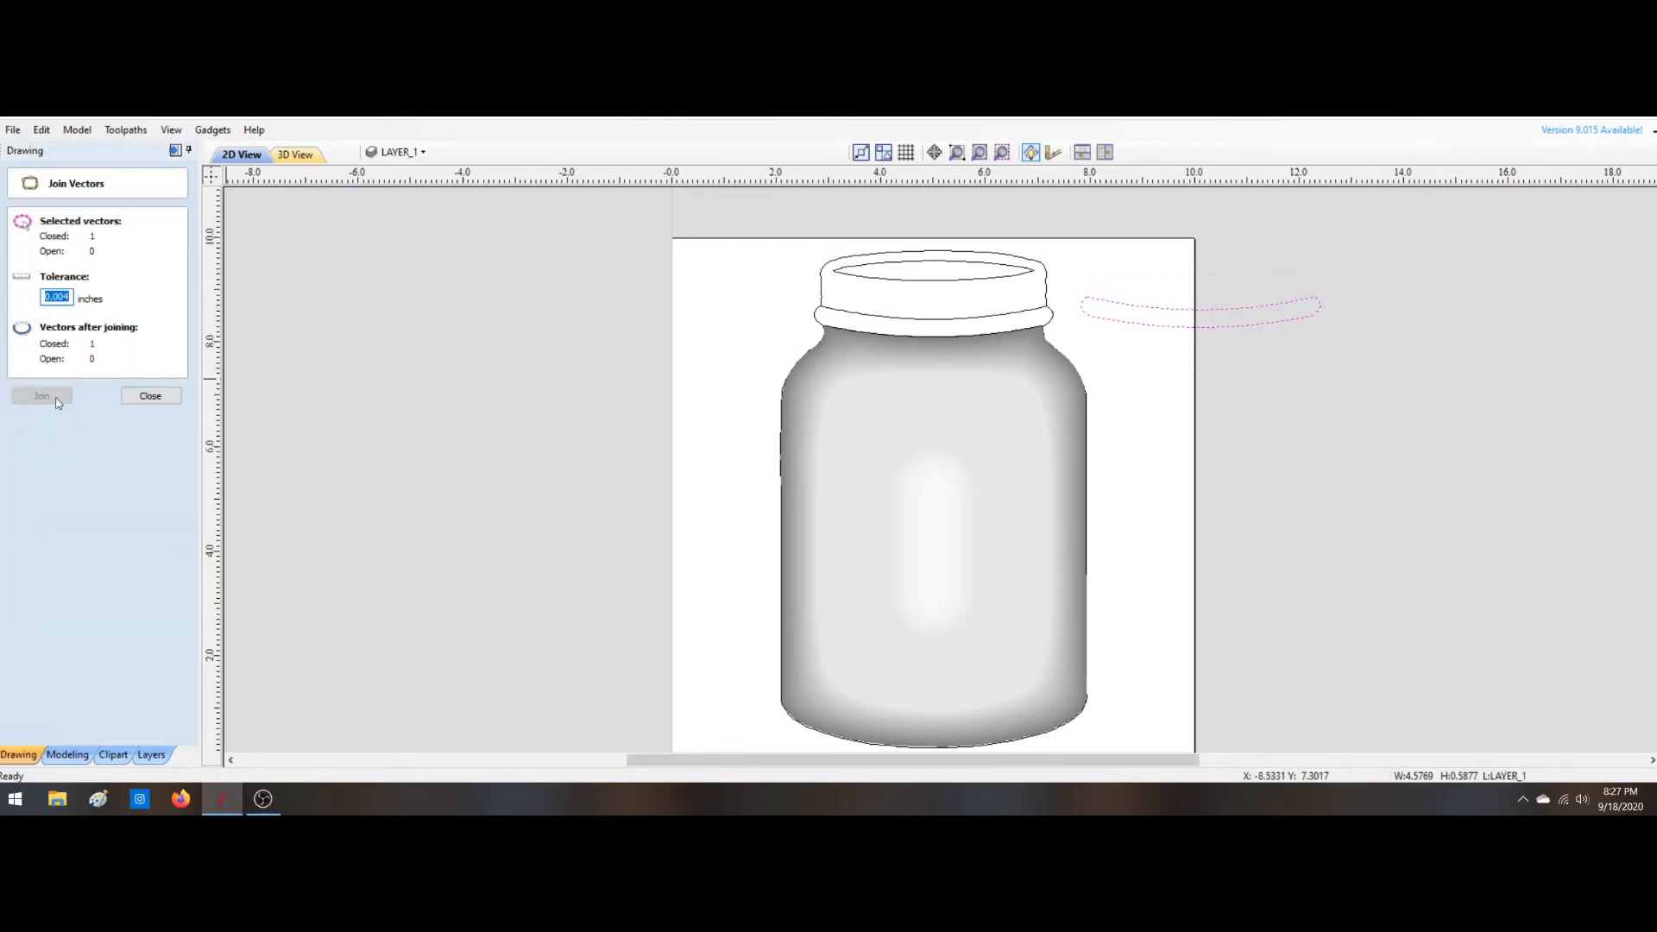
left_click(150, 397)
left_click(1319, 531)
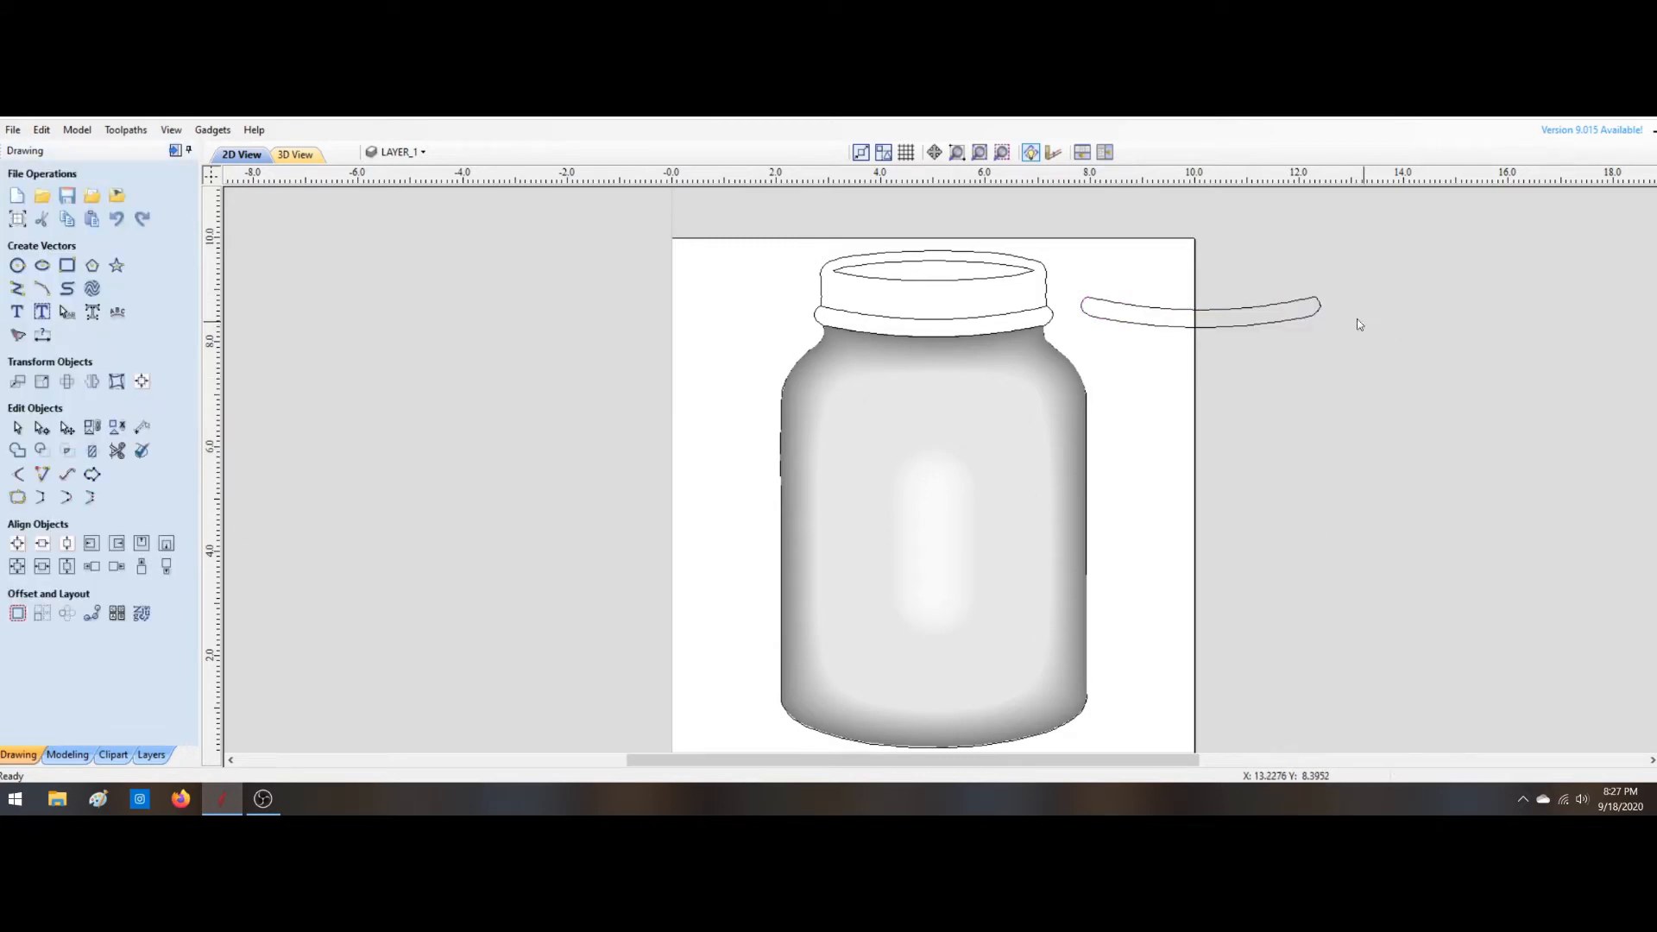
Step: Create a rounded shape from the copied neck band with a base height of 0.0675 inches and apply it
left_click(1166, 309)
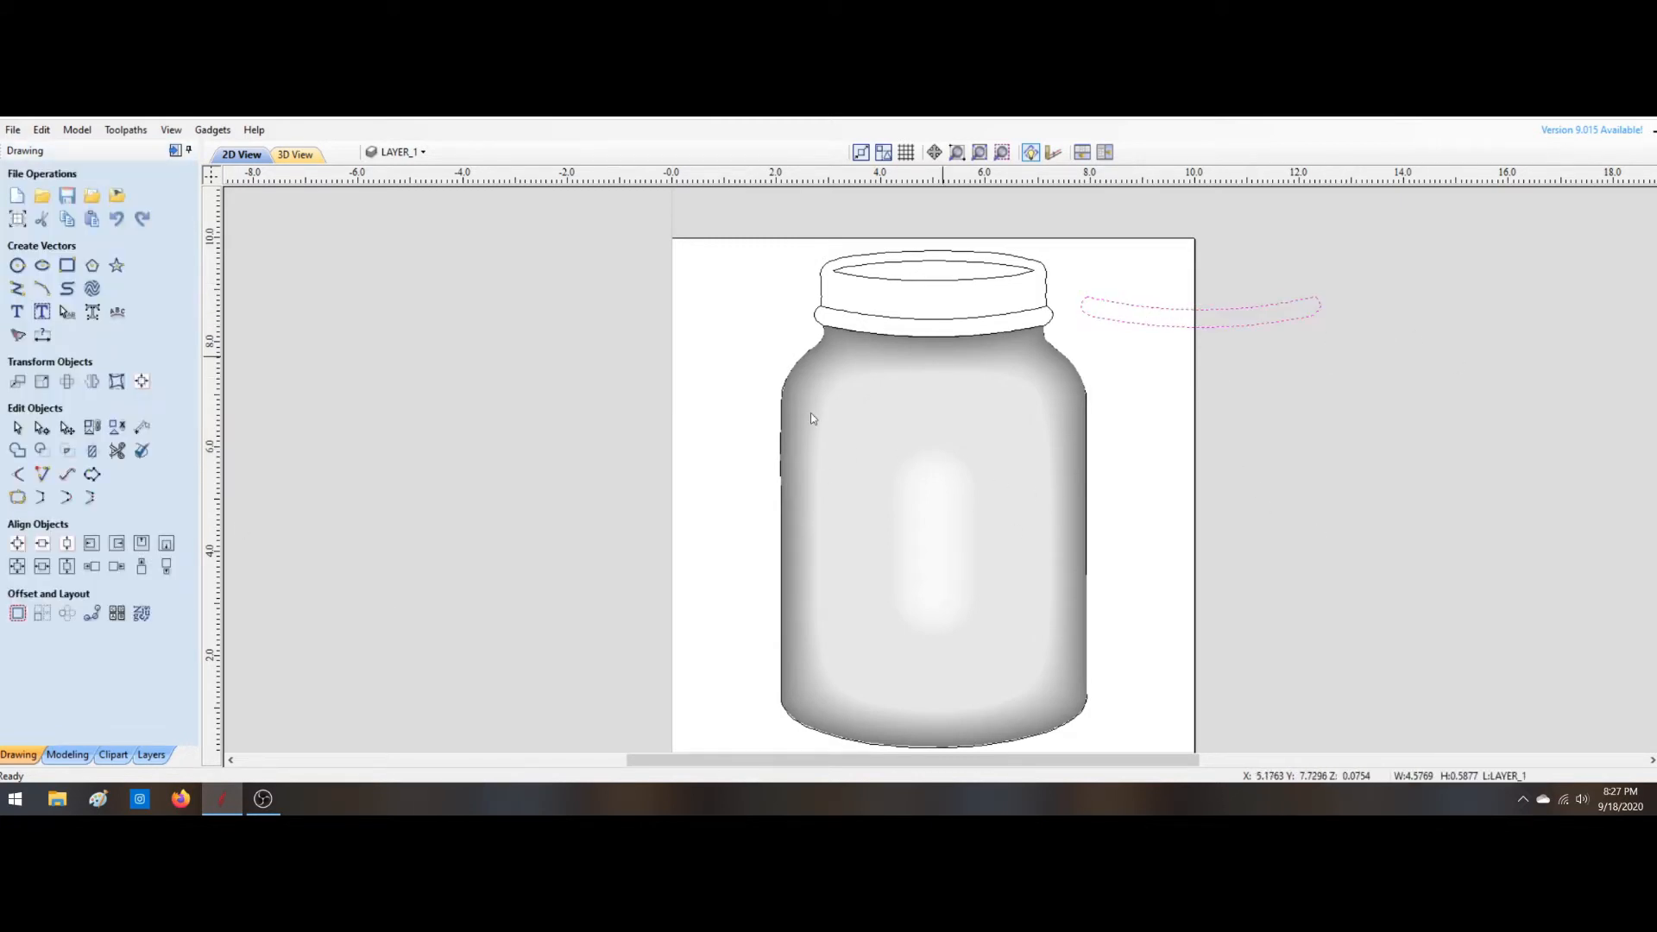
left_click(294, 154)
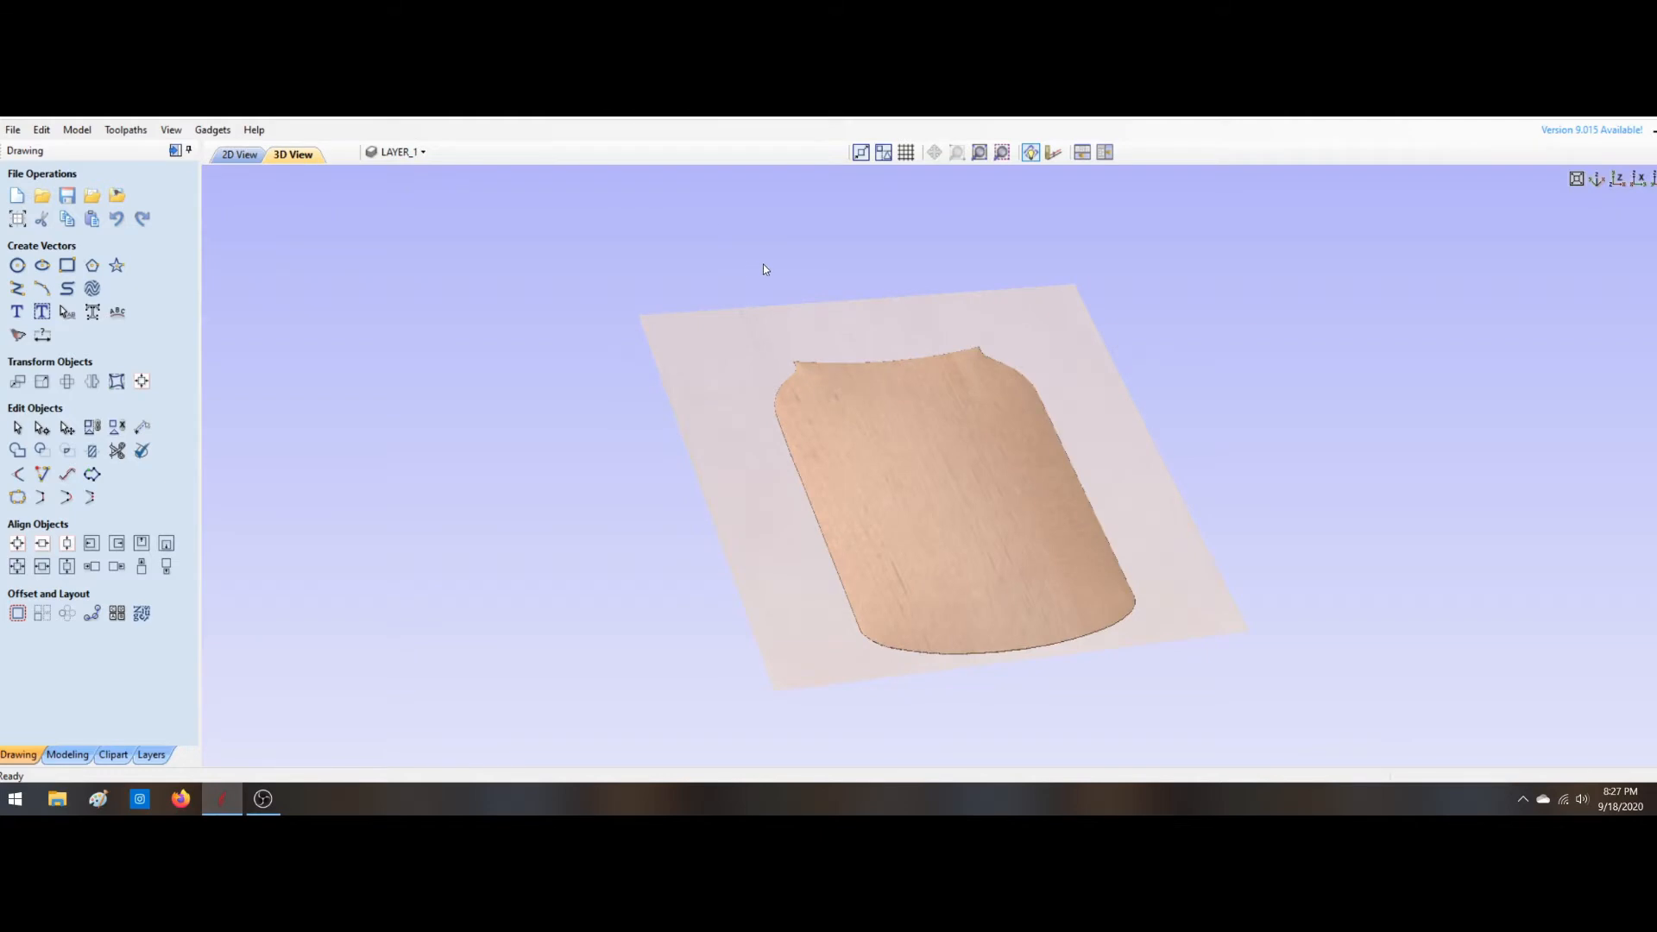
left_click(240, 155)
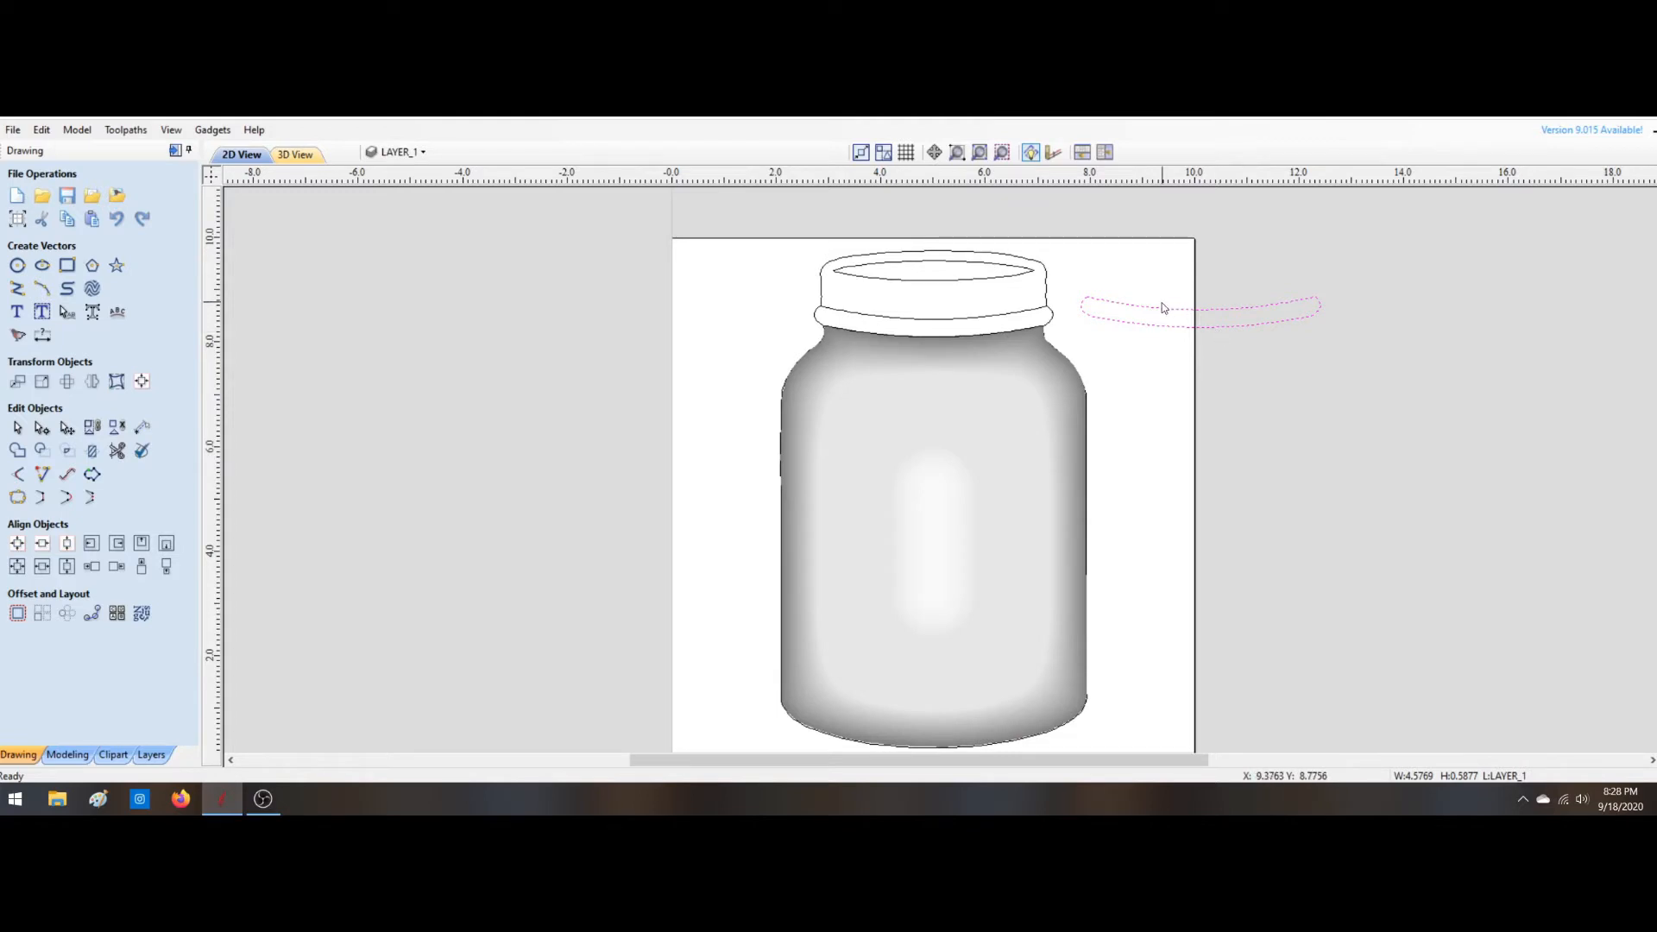
left_click(68, 754)
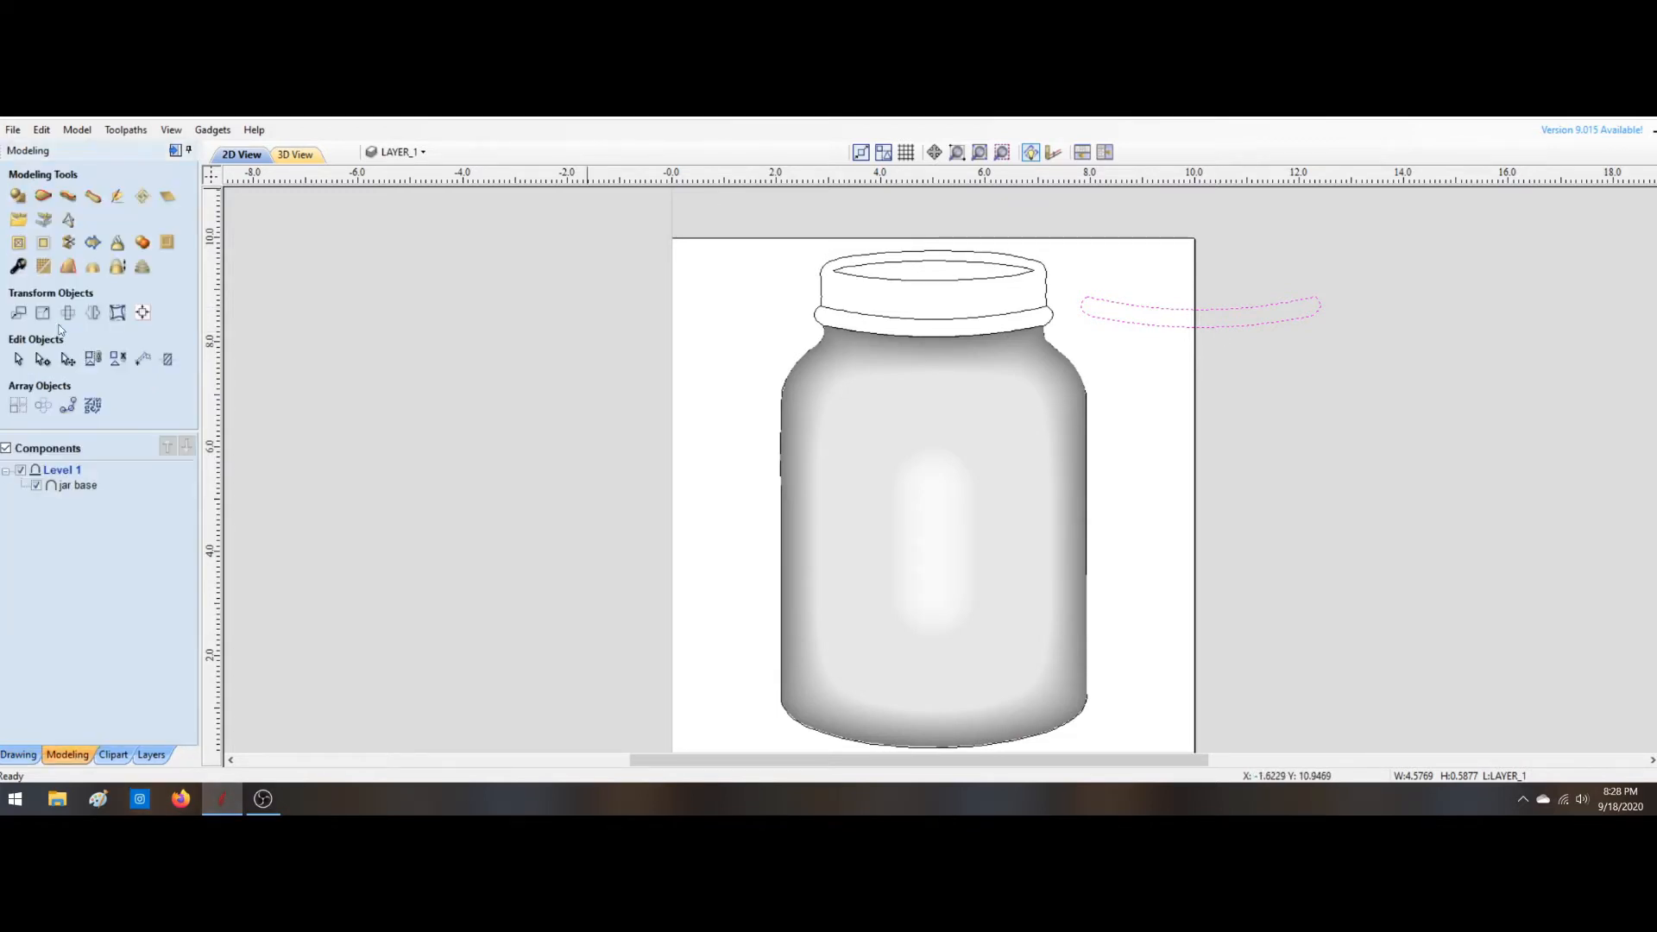
left_click(17, 196)
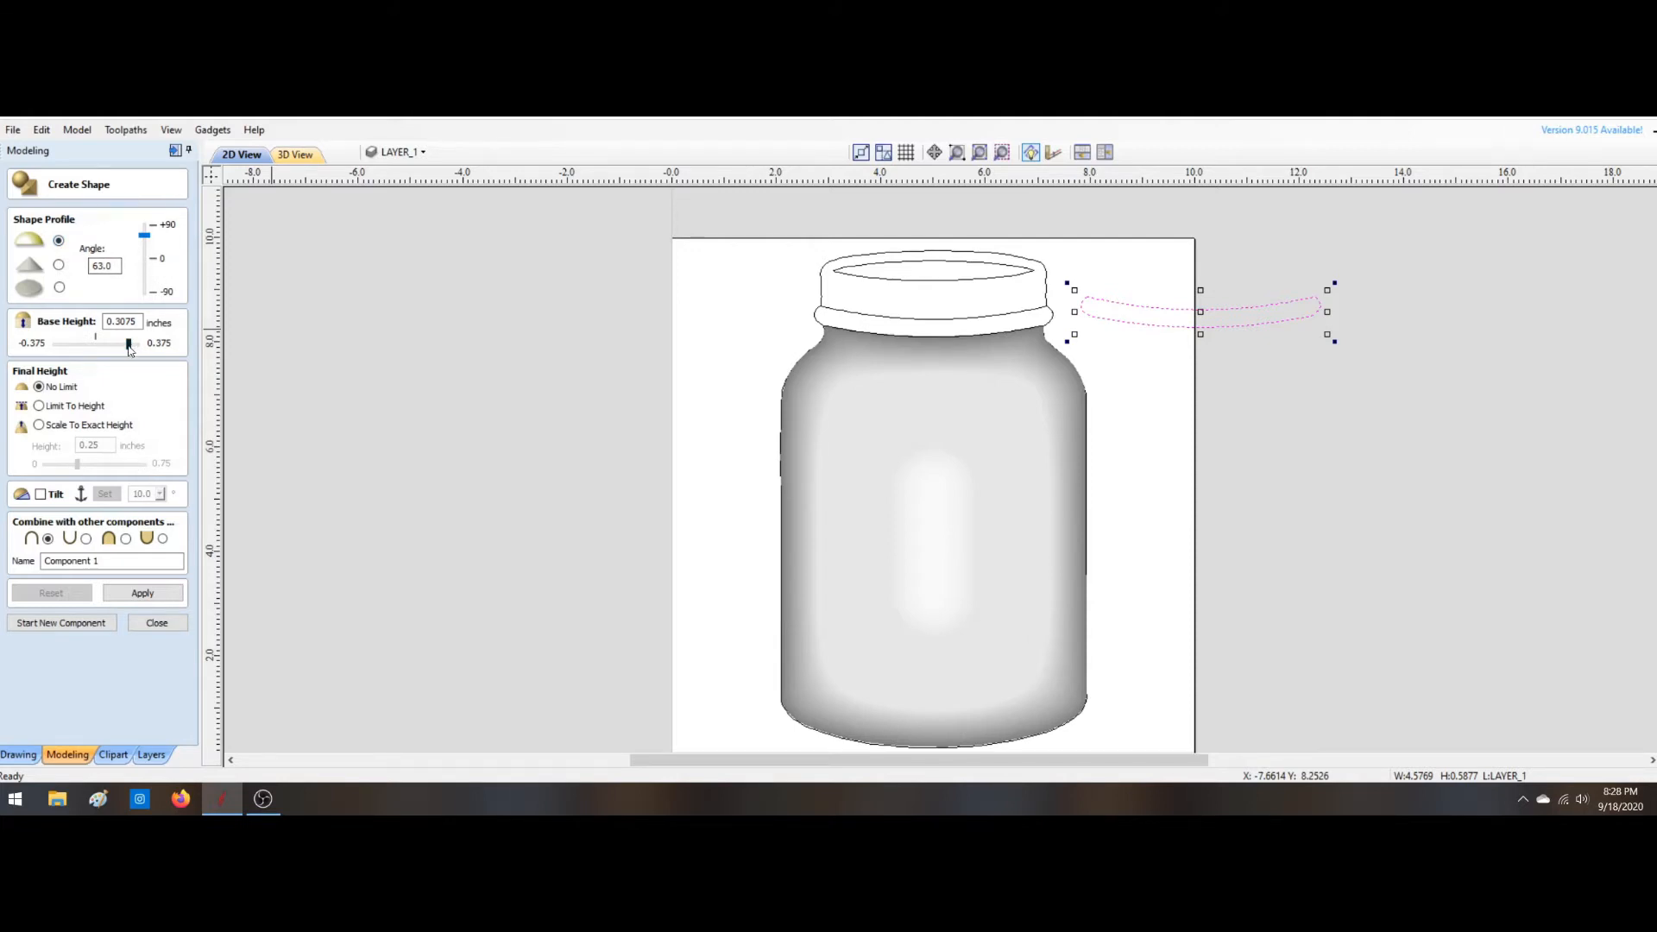
left_click_drag(129, 346, 104, 348)
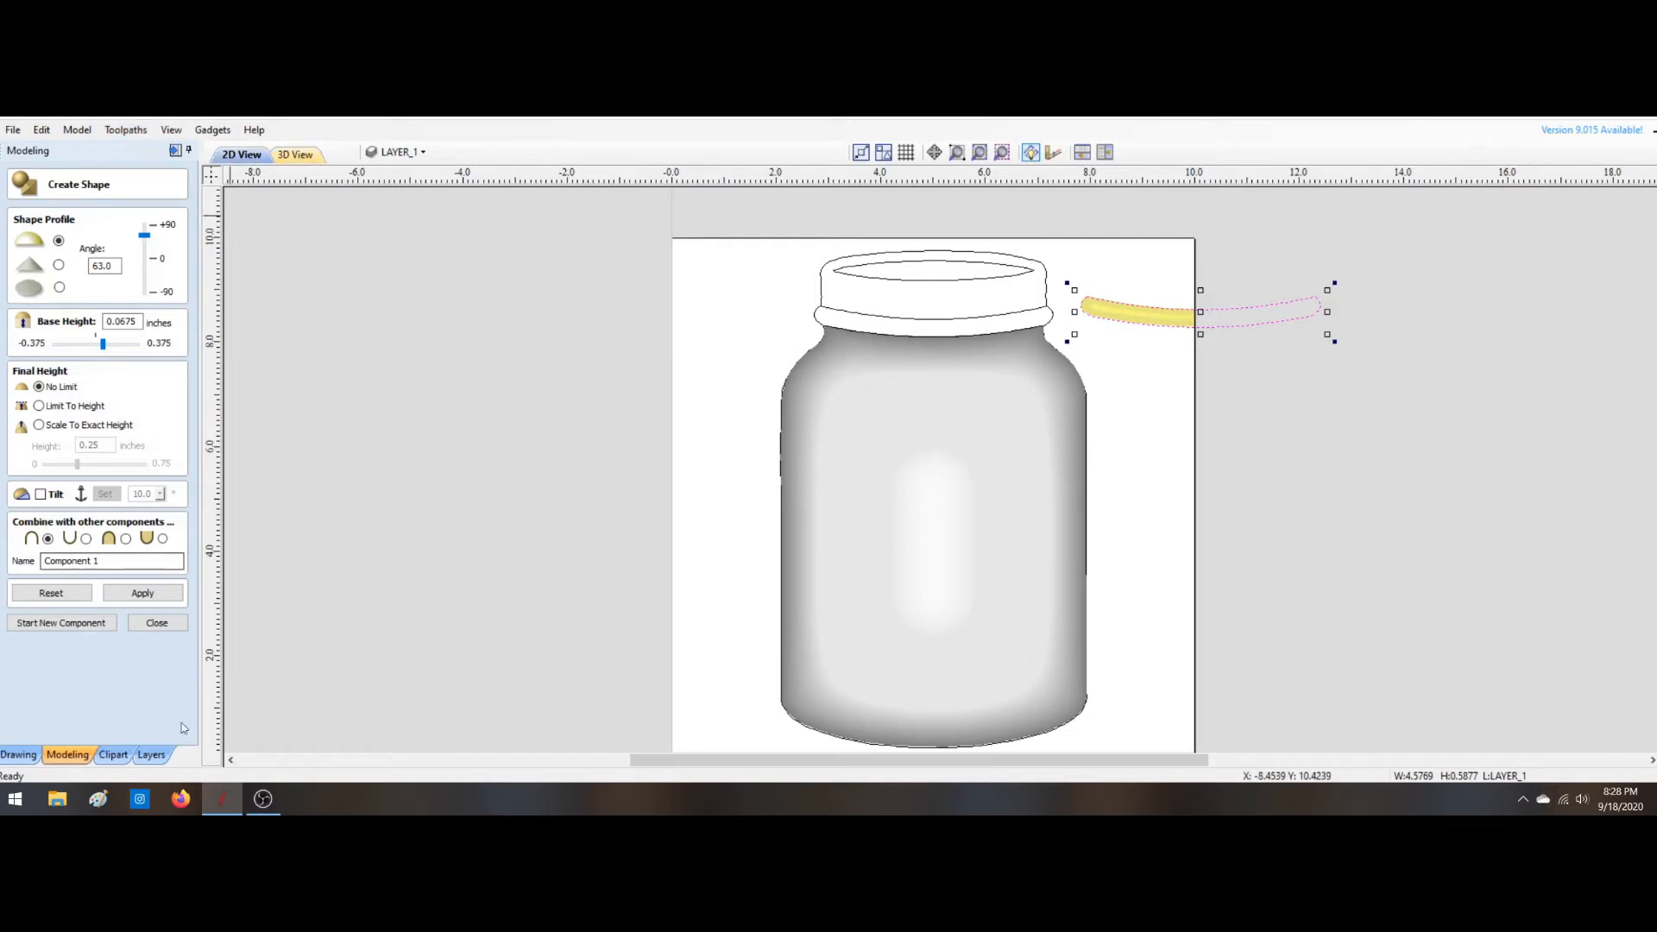
left_click(143, 592)
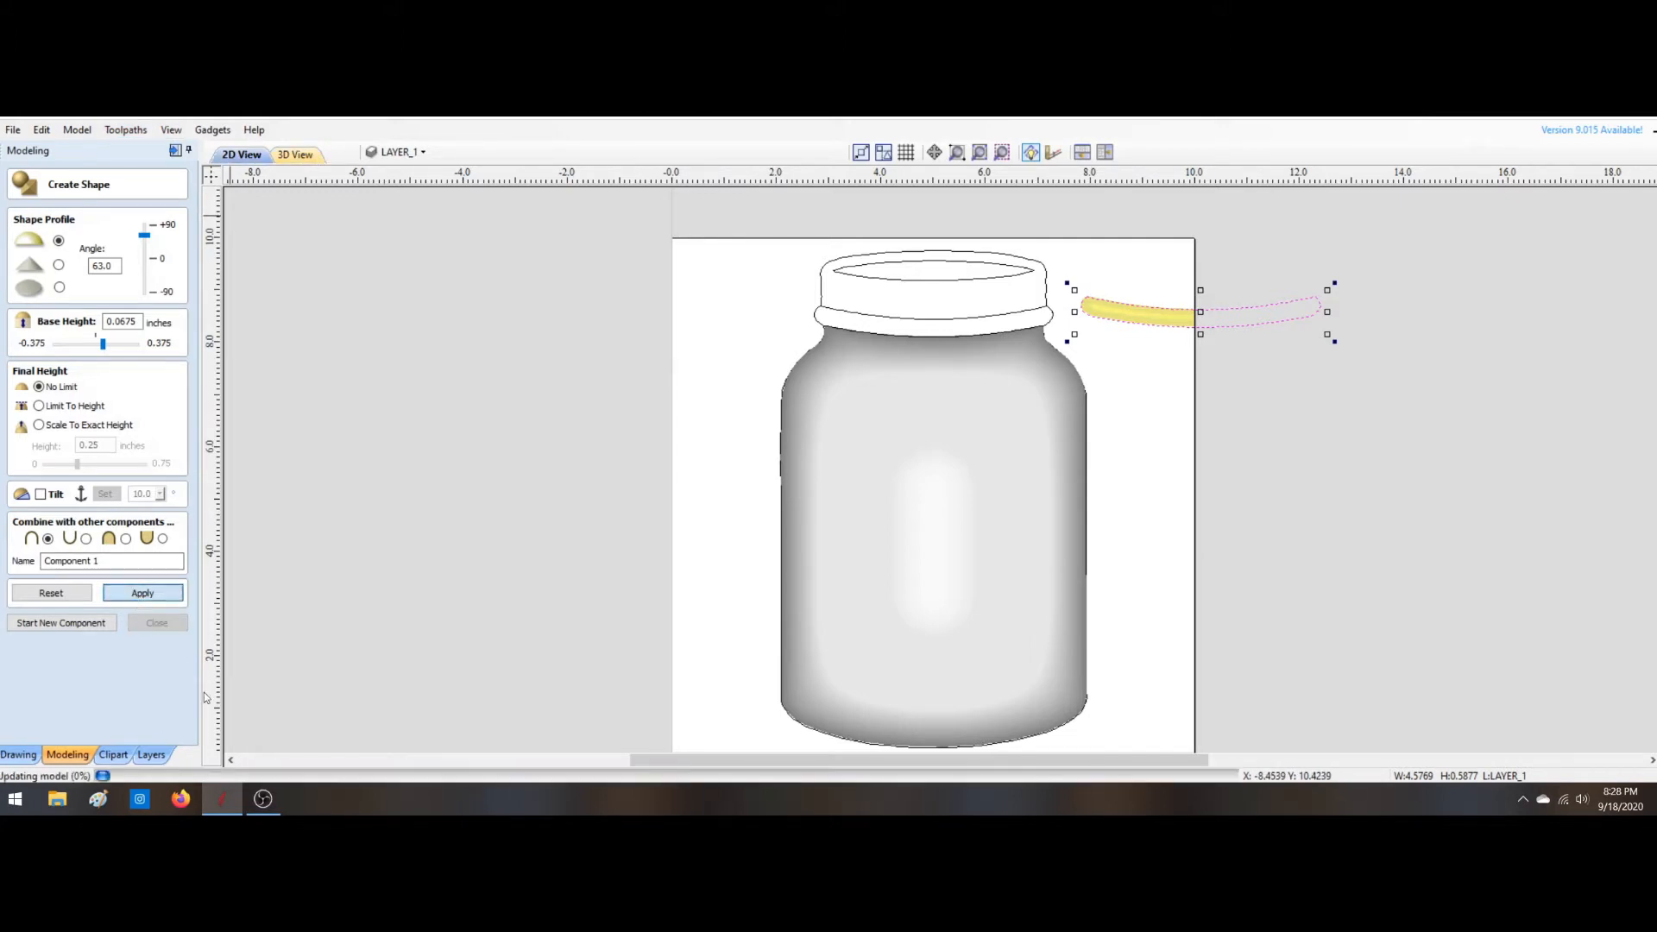
Step: Reselect the copied neck band, reapply the rounded shape to it and check it in 3D
left_click(1398, 456)
left_click(1250, 309)
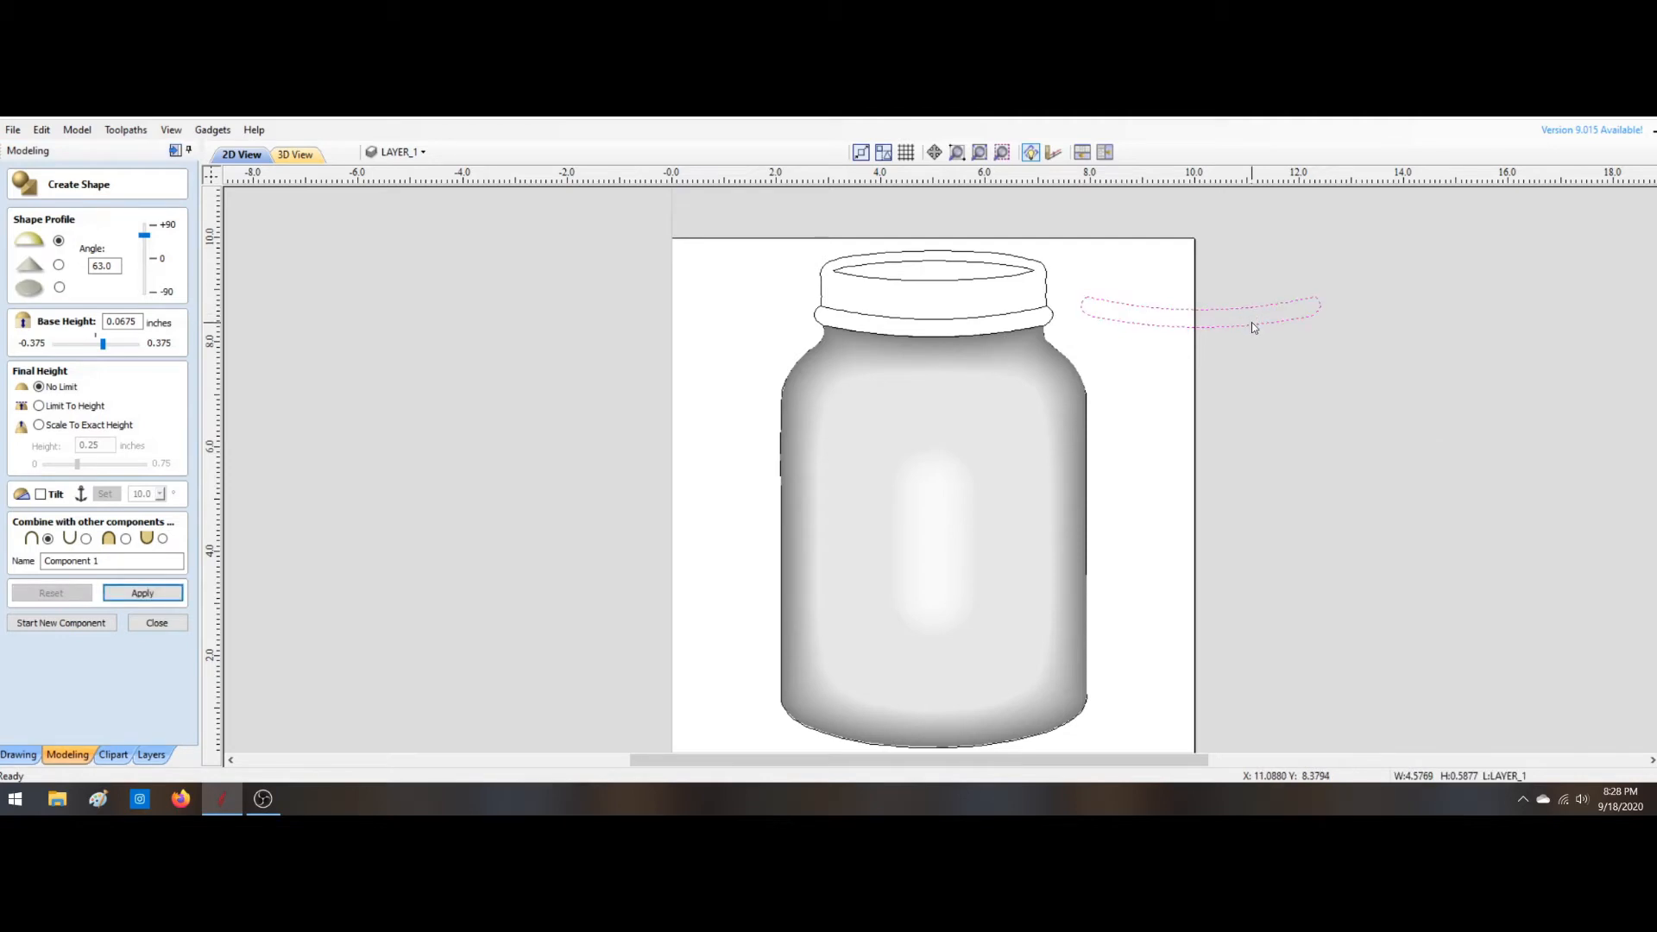
left_click(291, 155)
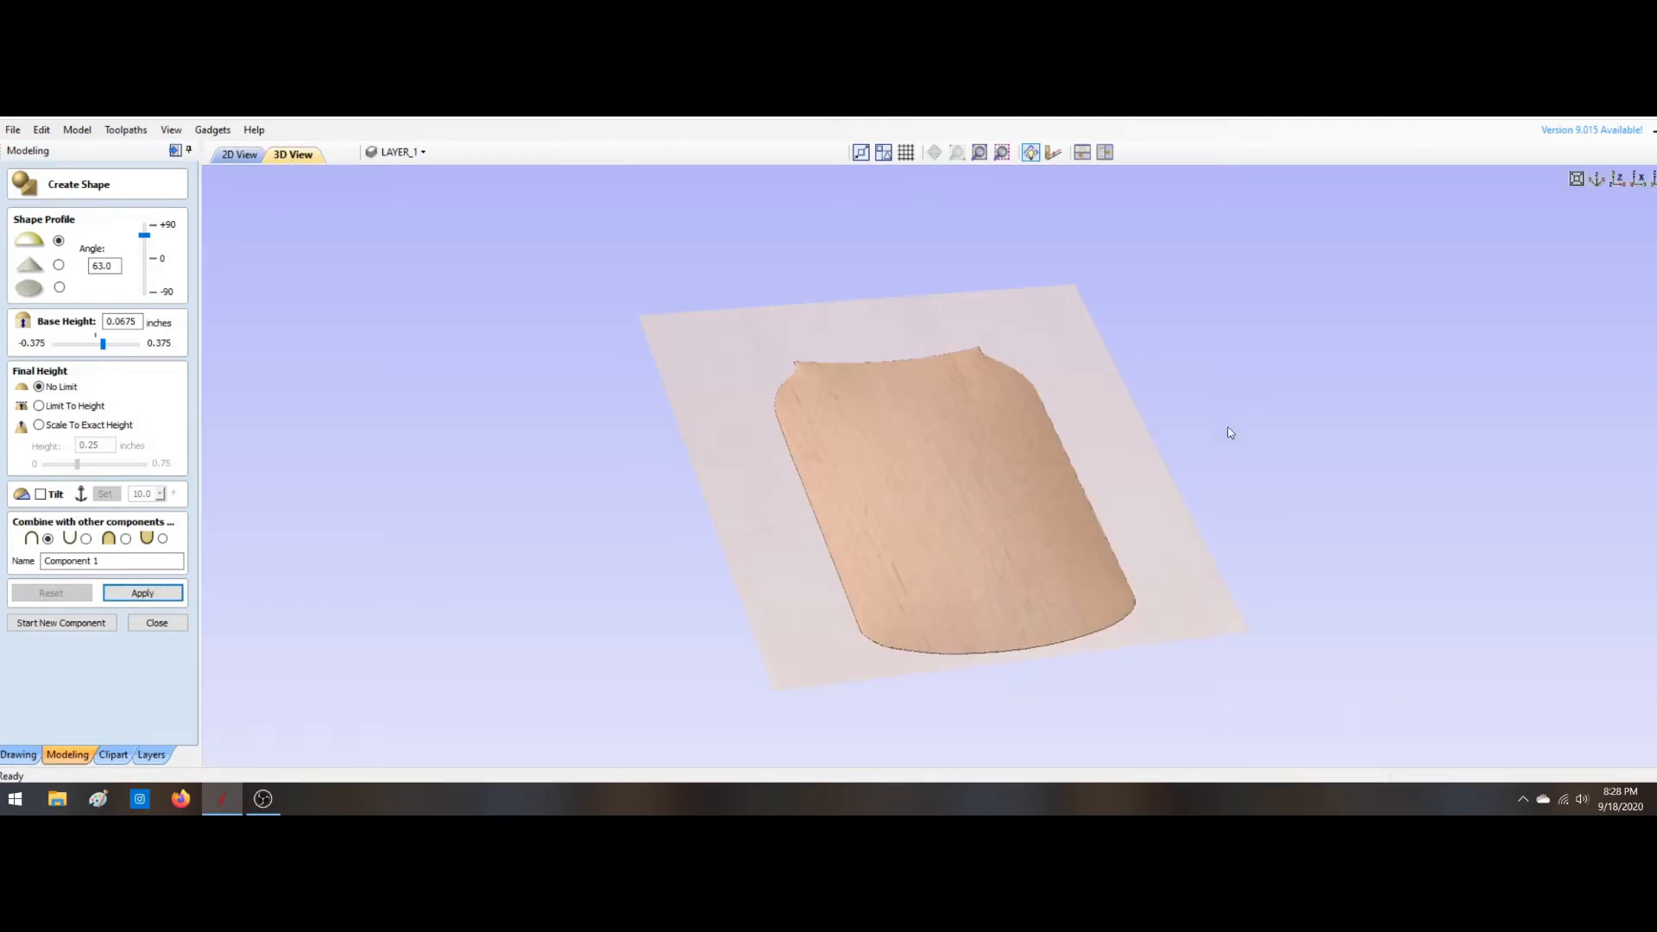
left_click(246, 155)
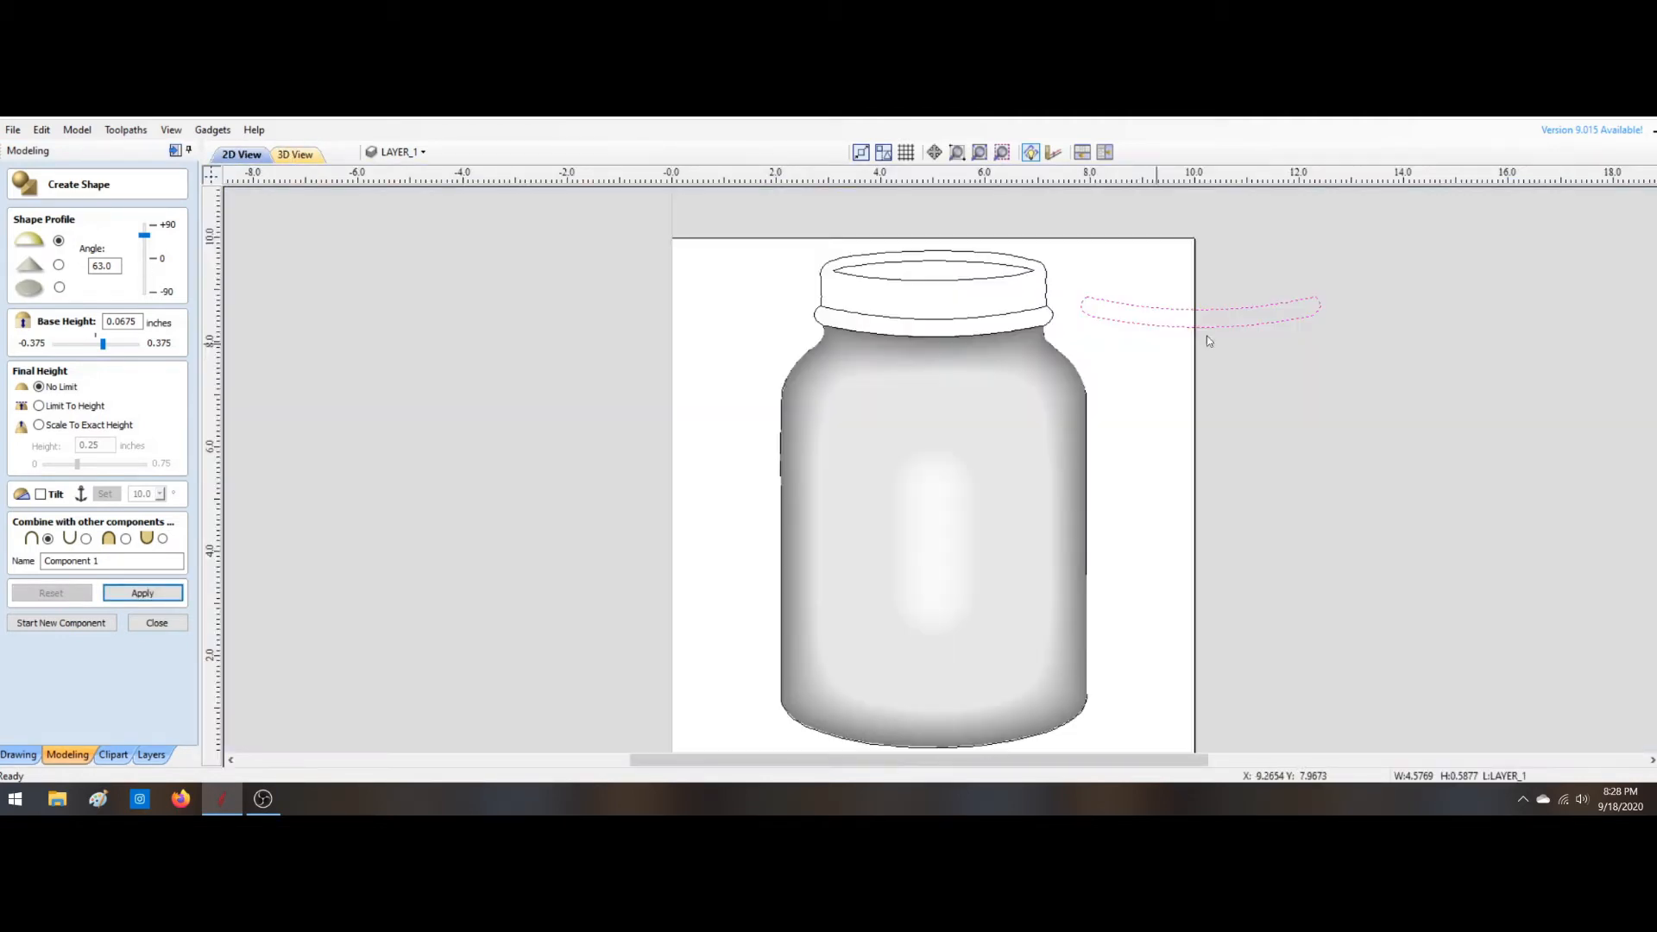
left_click(1232, 311)
left_click(143, 593)
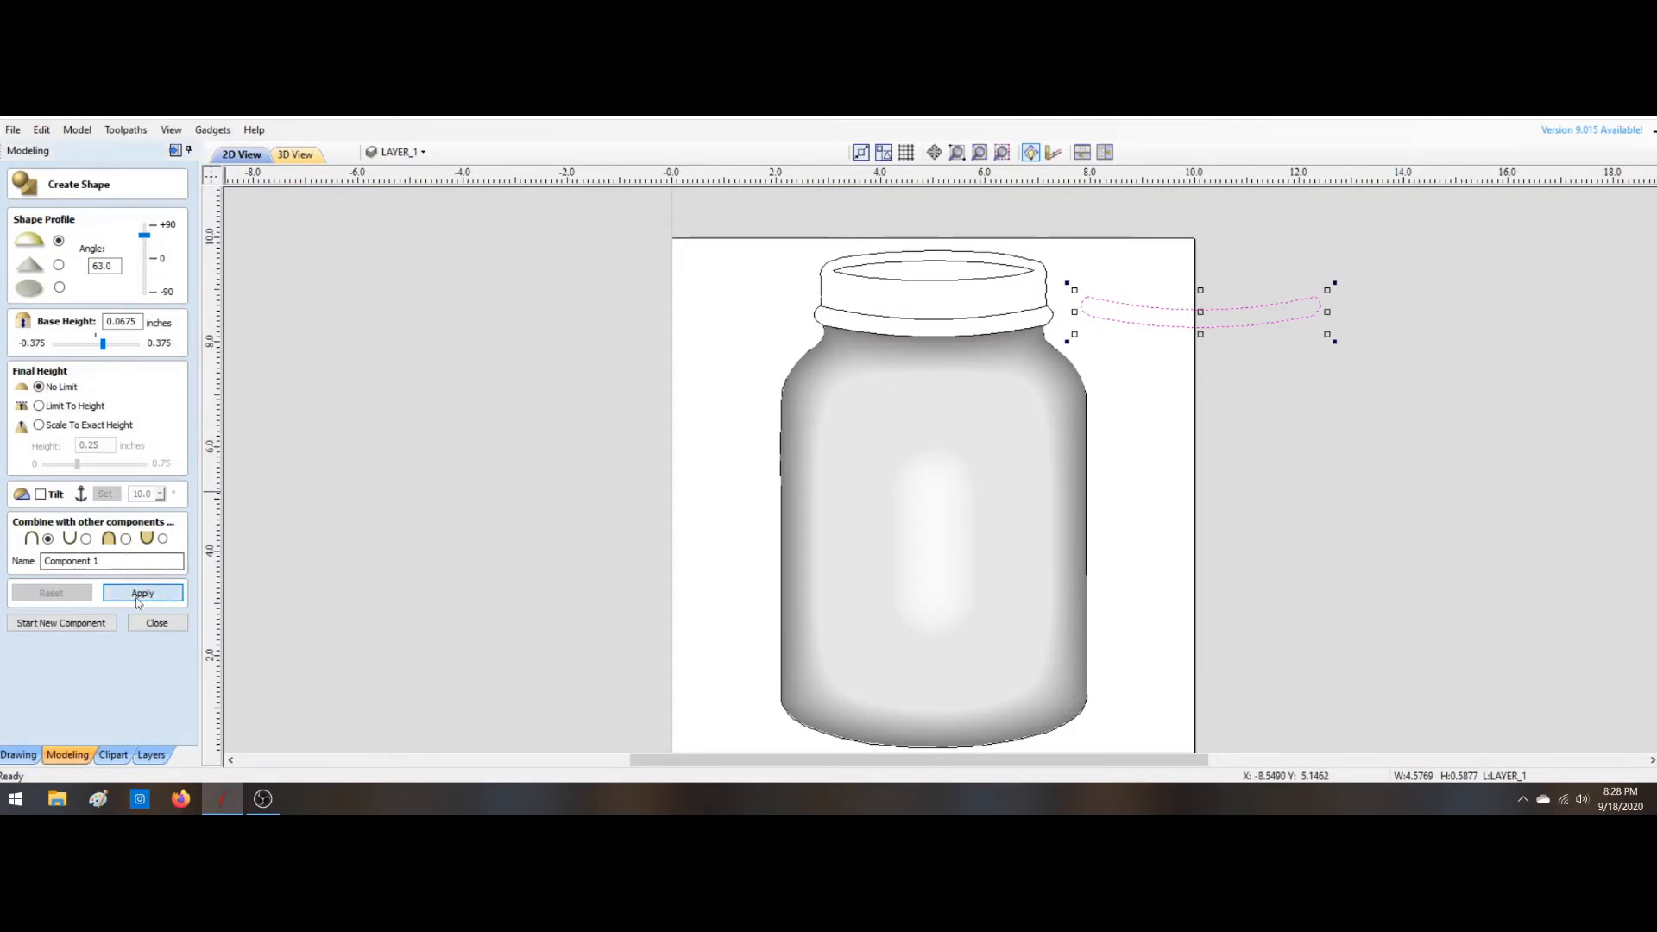
left_click(295, 157)
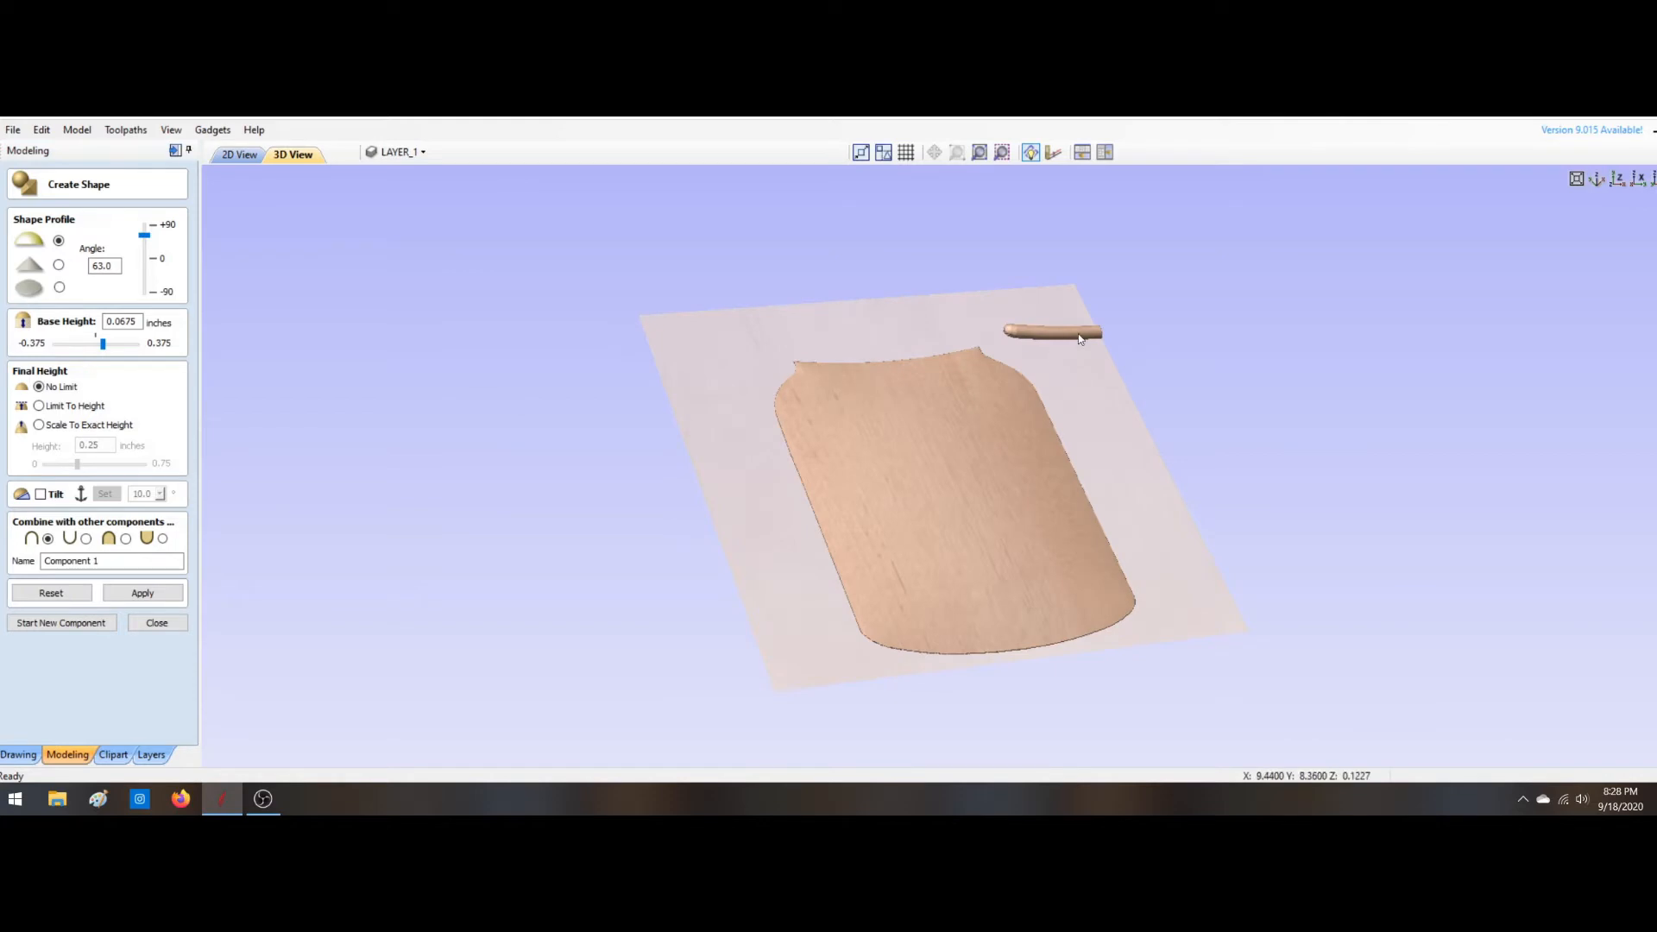
left_click(241, 156)
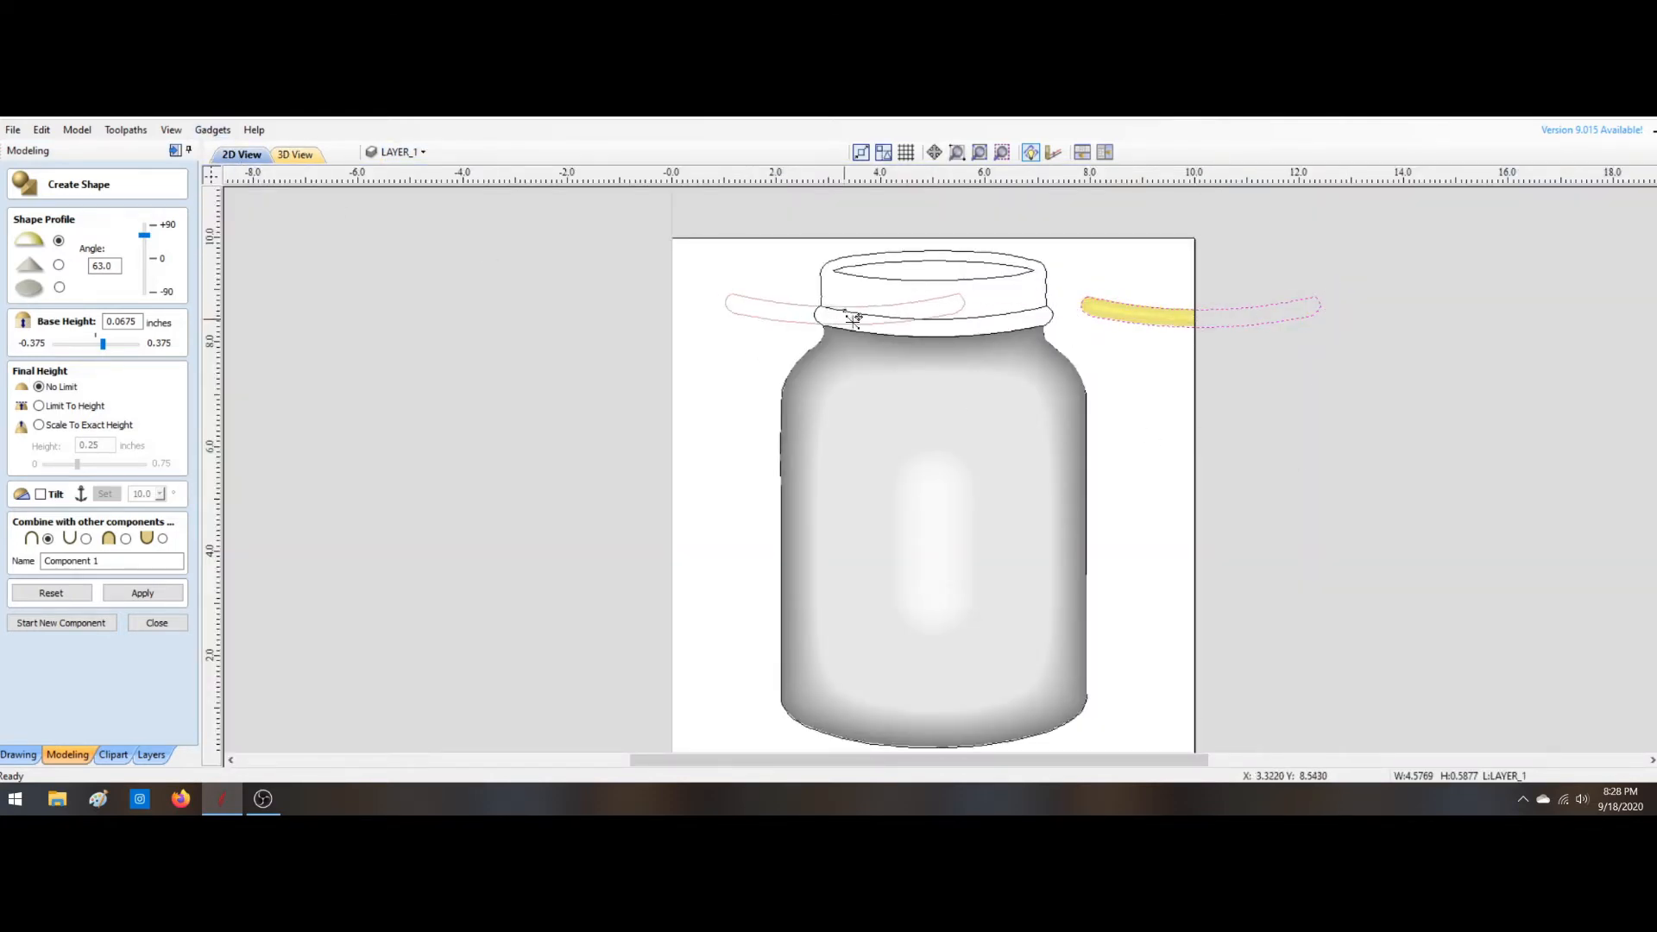
Step: Move the shaped neck band onto the jar's neck, aligning its corner with the drawing, and check it in 3D
left_click_drag(852, 320, 928, 332)
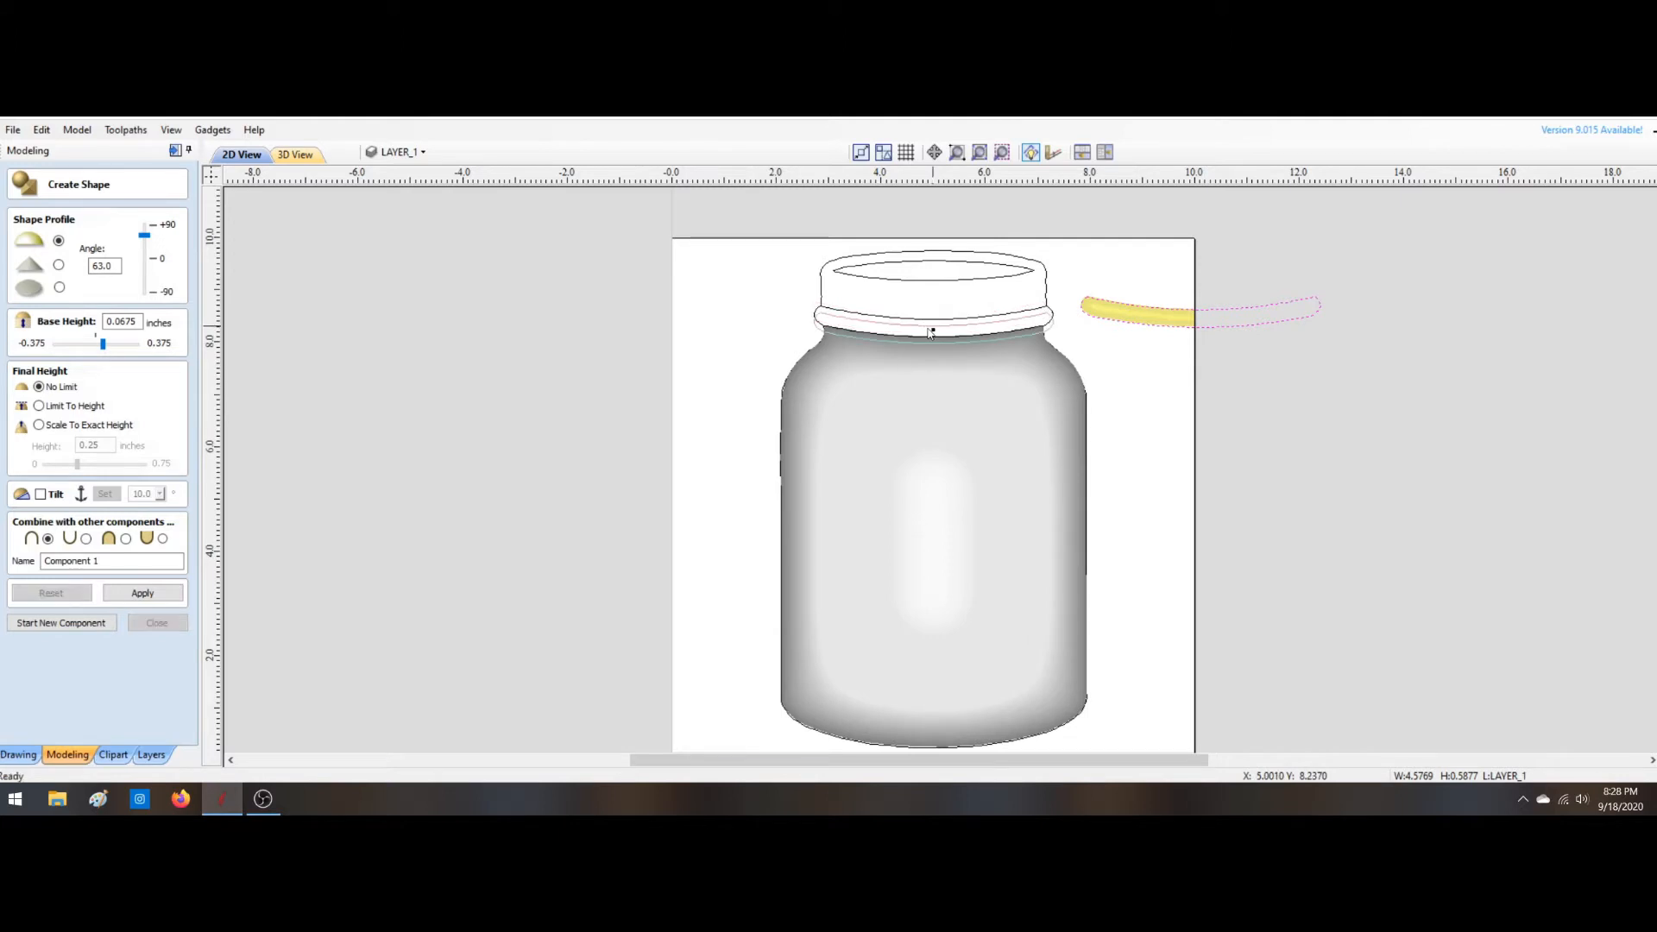
scroll(930, 333, "up", 6)
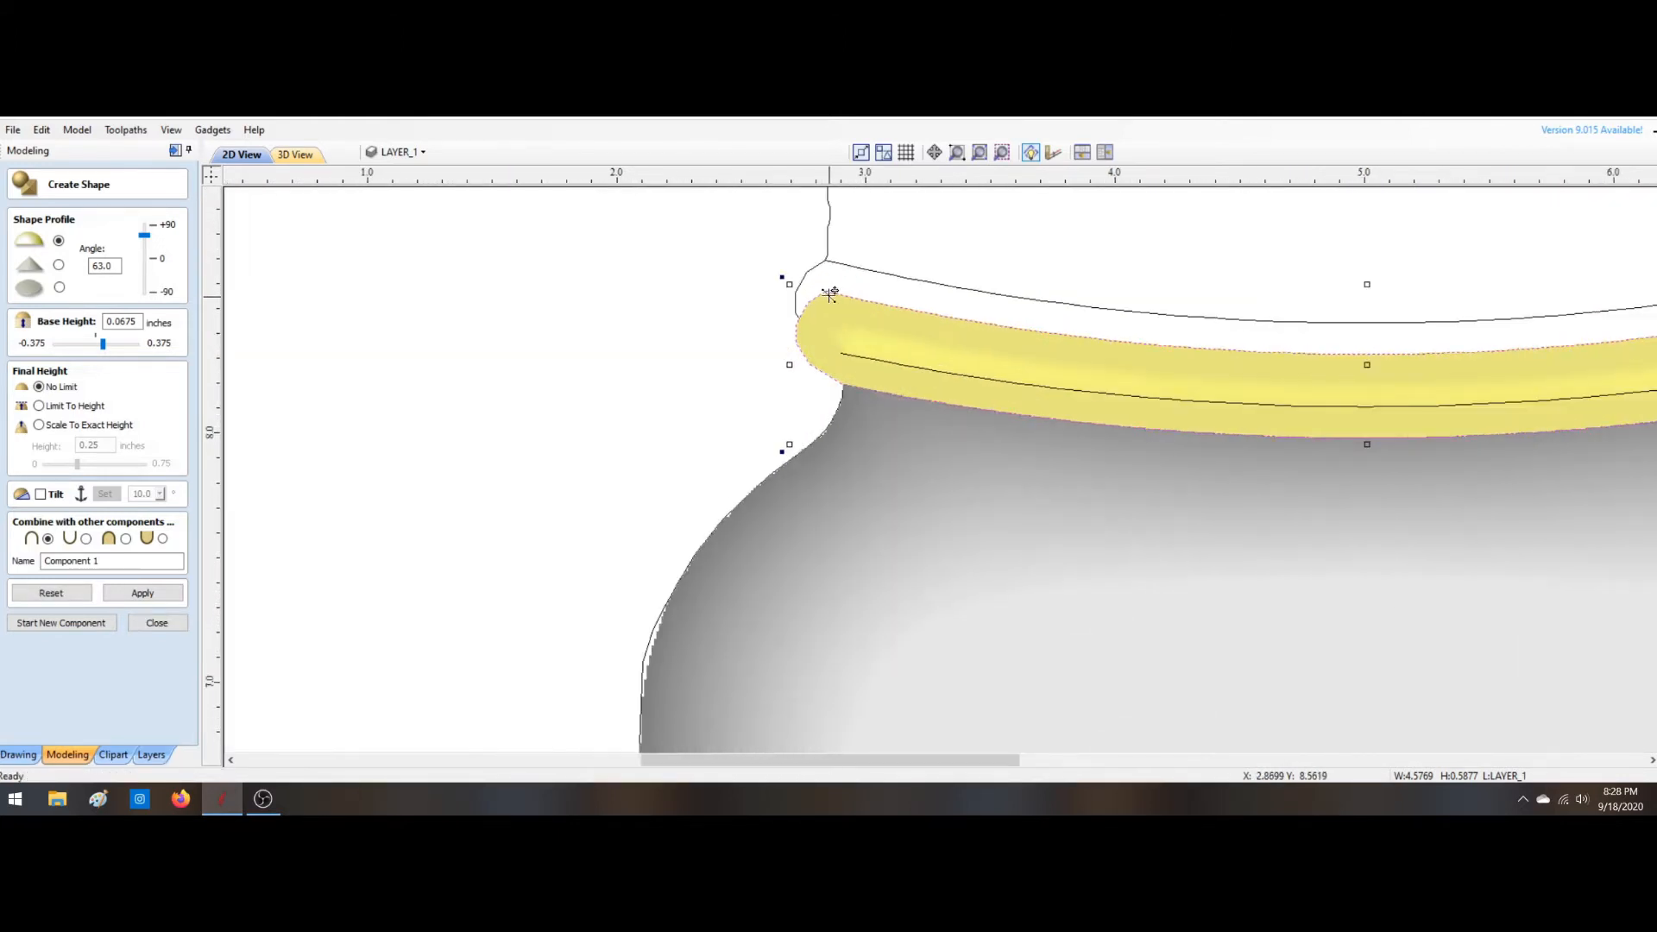
left_click(827, 260)
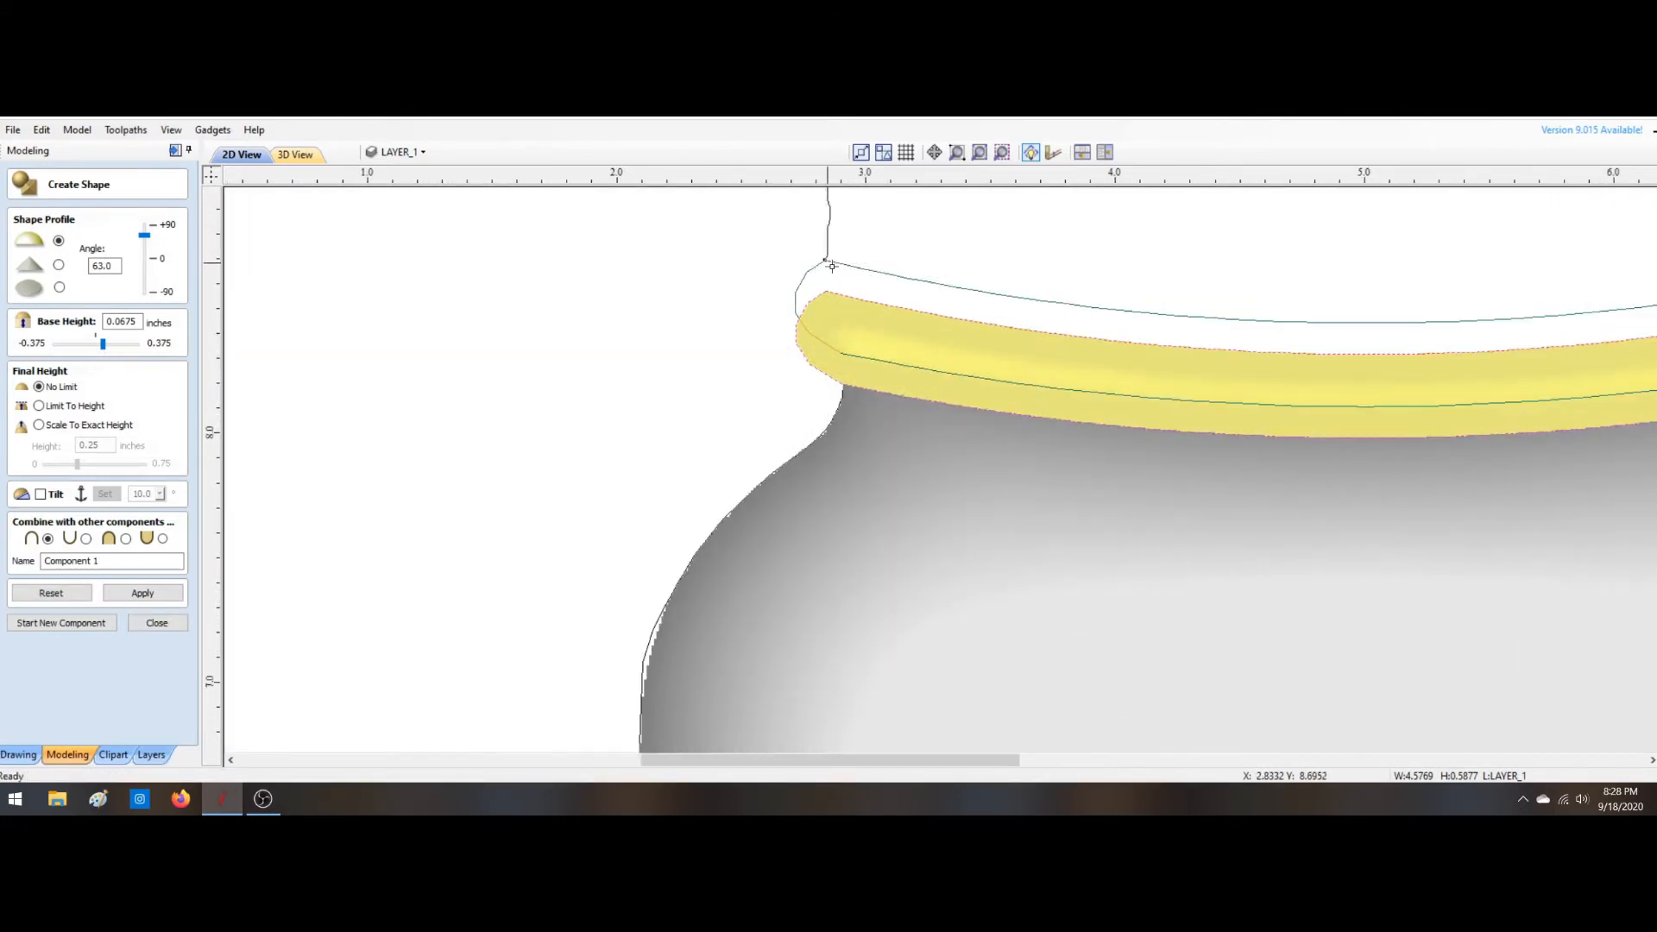
left_click(831, 266)
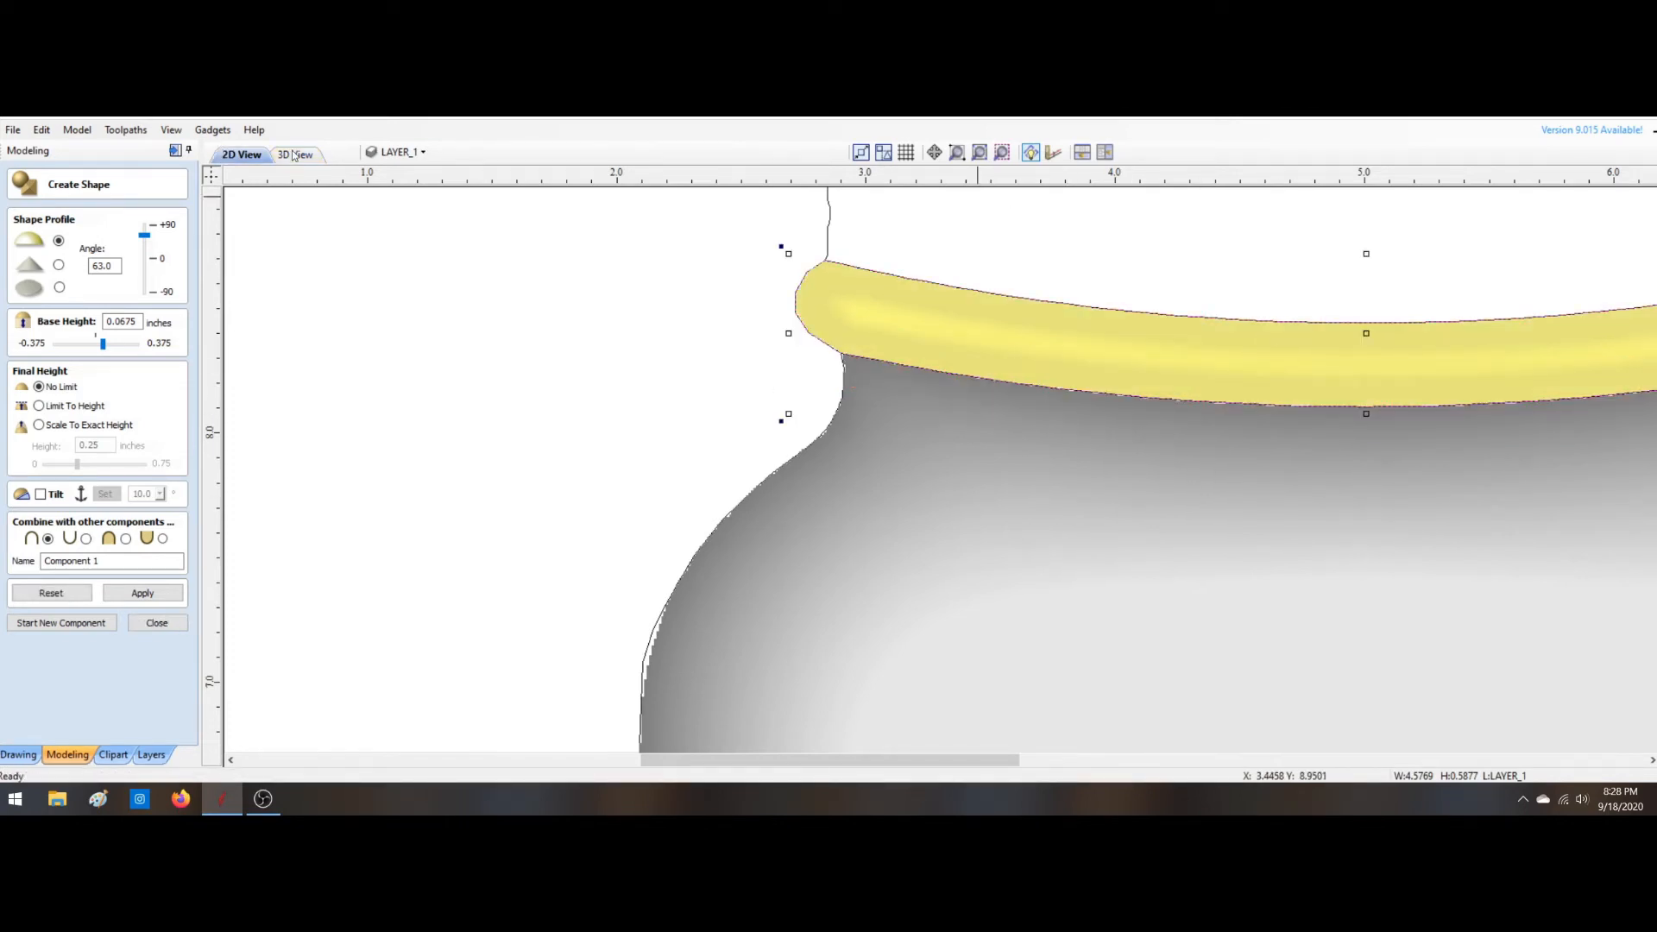
left_click(294, 155)
scroll(970, 382, "up", 3)
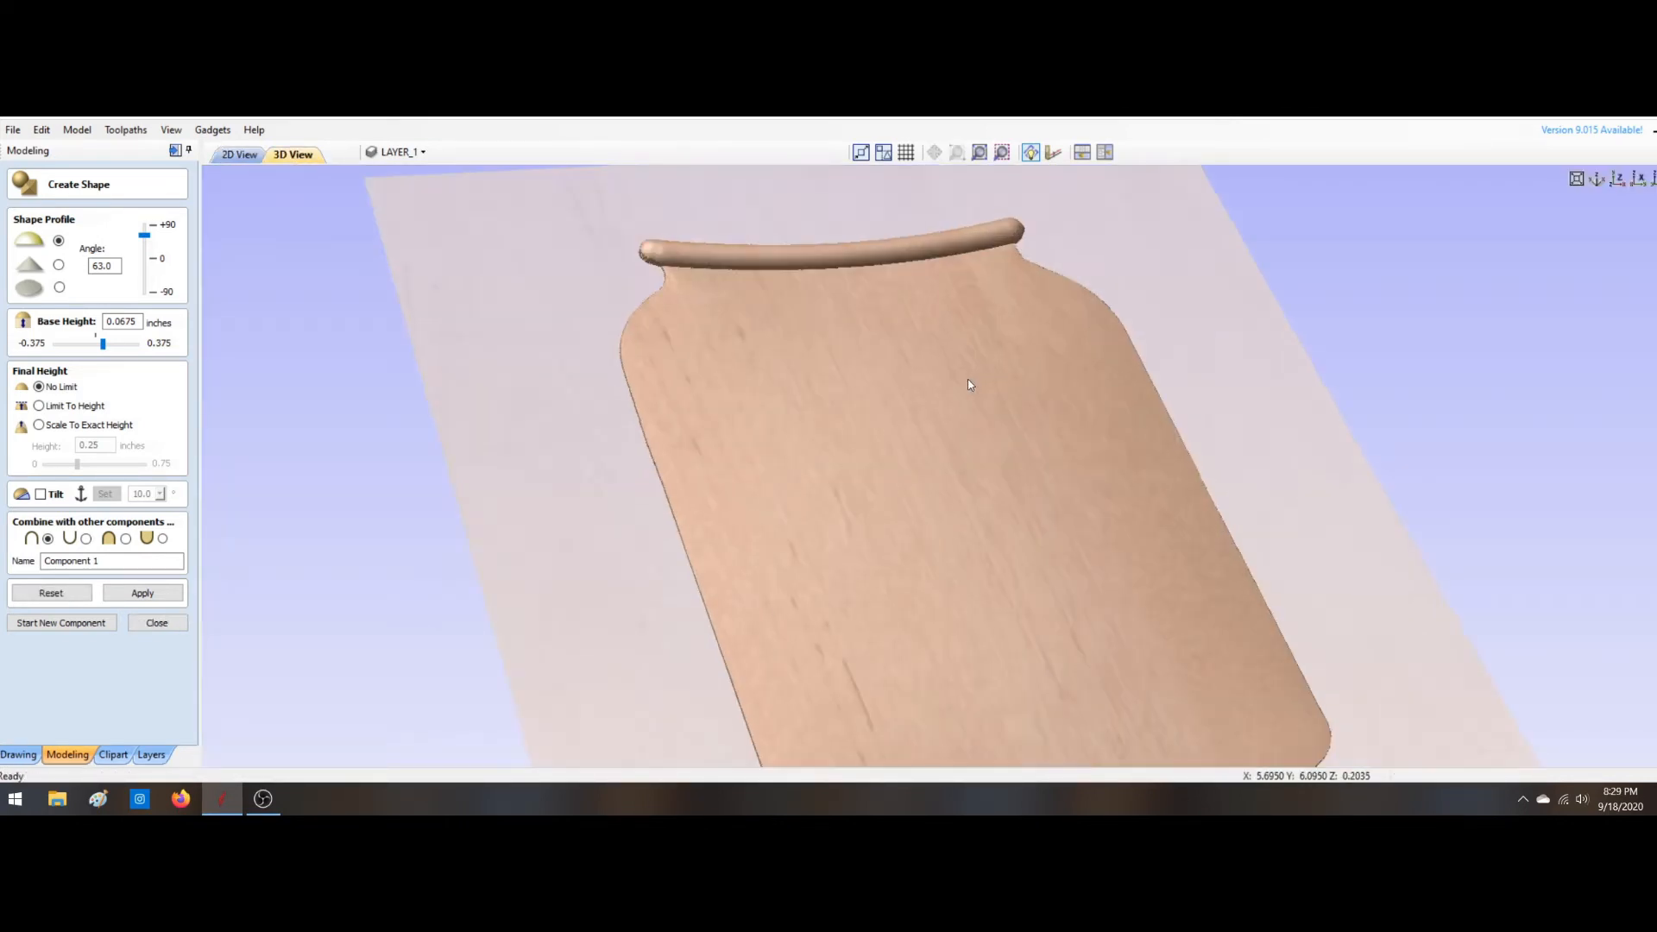
scroll(970, 384, "down", 3)
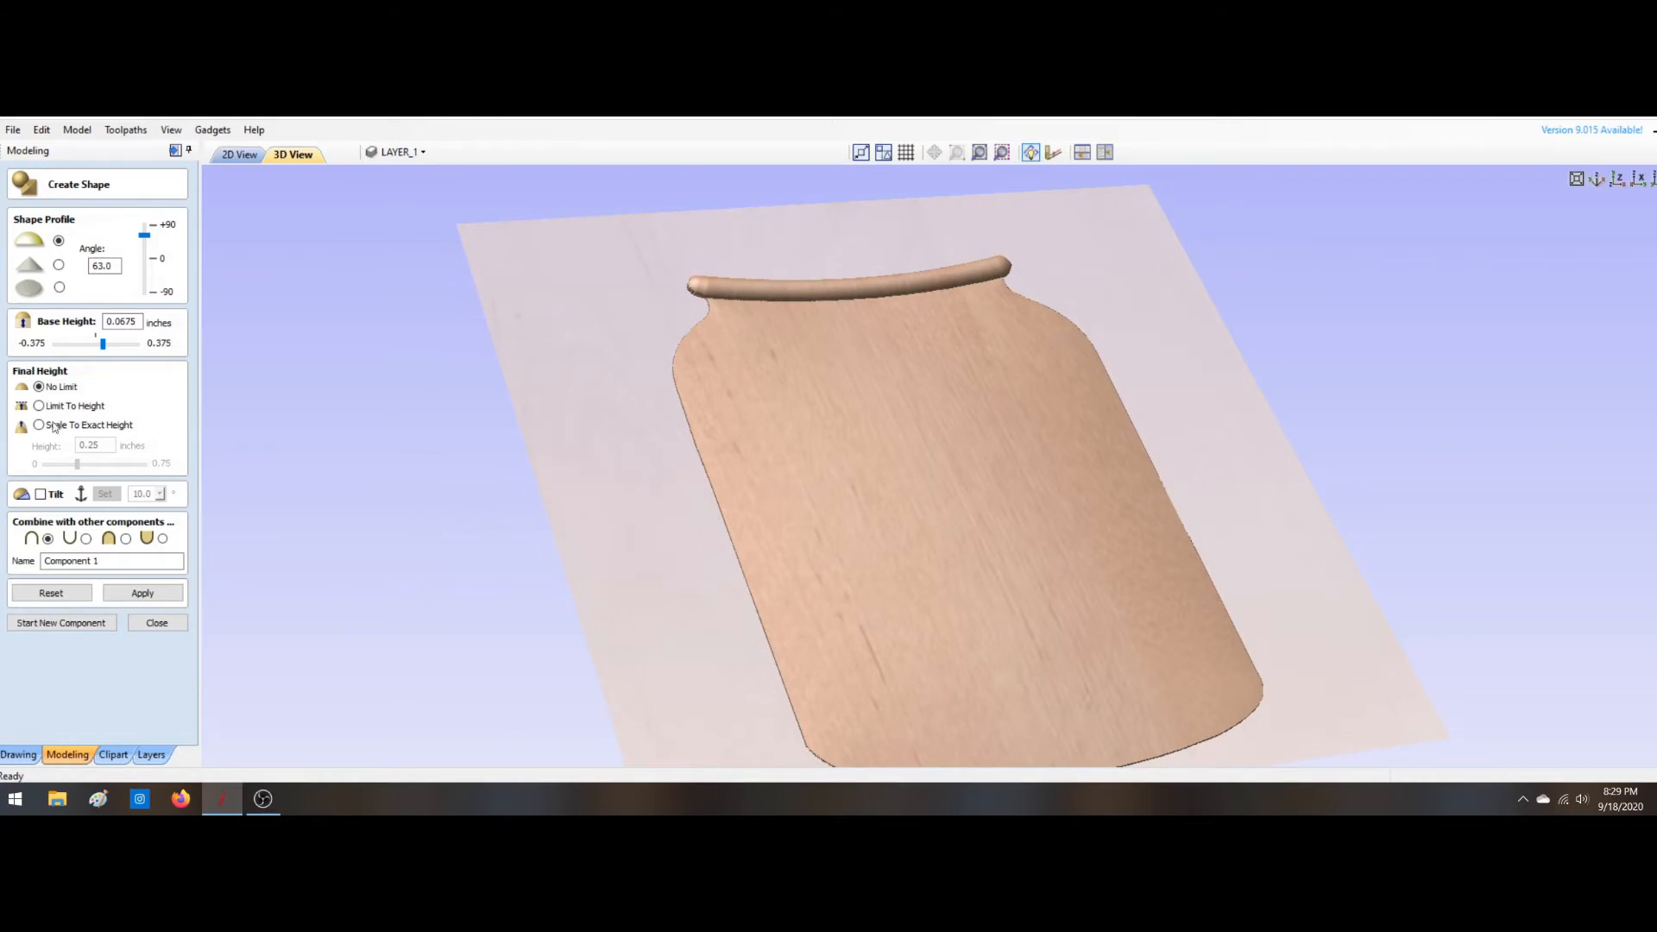
Step: Lower the neck band's base height to 0.0225 inches and apply it with a profile angle of 43.2 degrees
left_click_drag(103, 344, 100, 345)
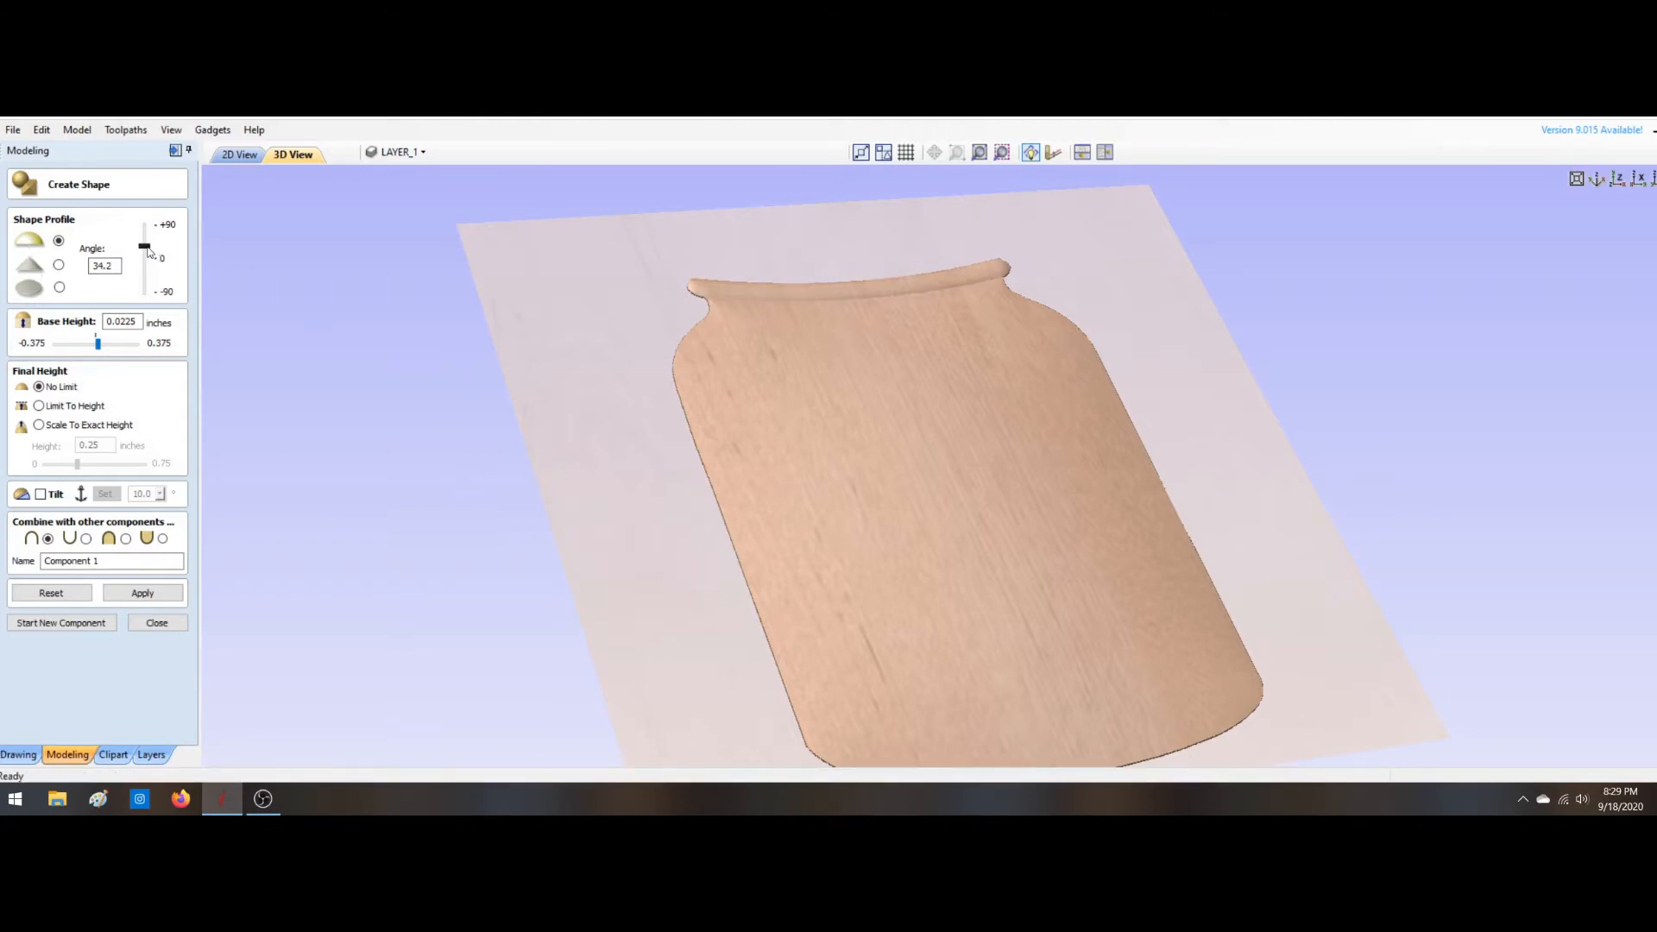
left_click_drag(146, 250, 151, 249)
left_click(143, 593)
left_click_drag(144, 248, 144, 245)
left_click(142, 592)
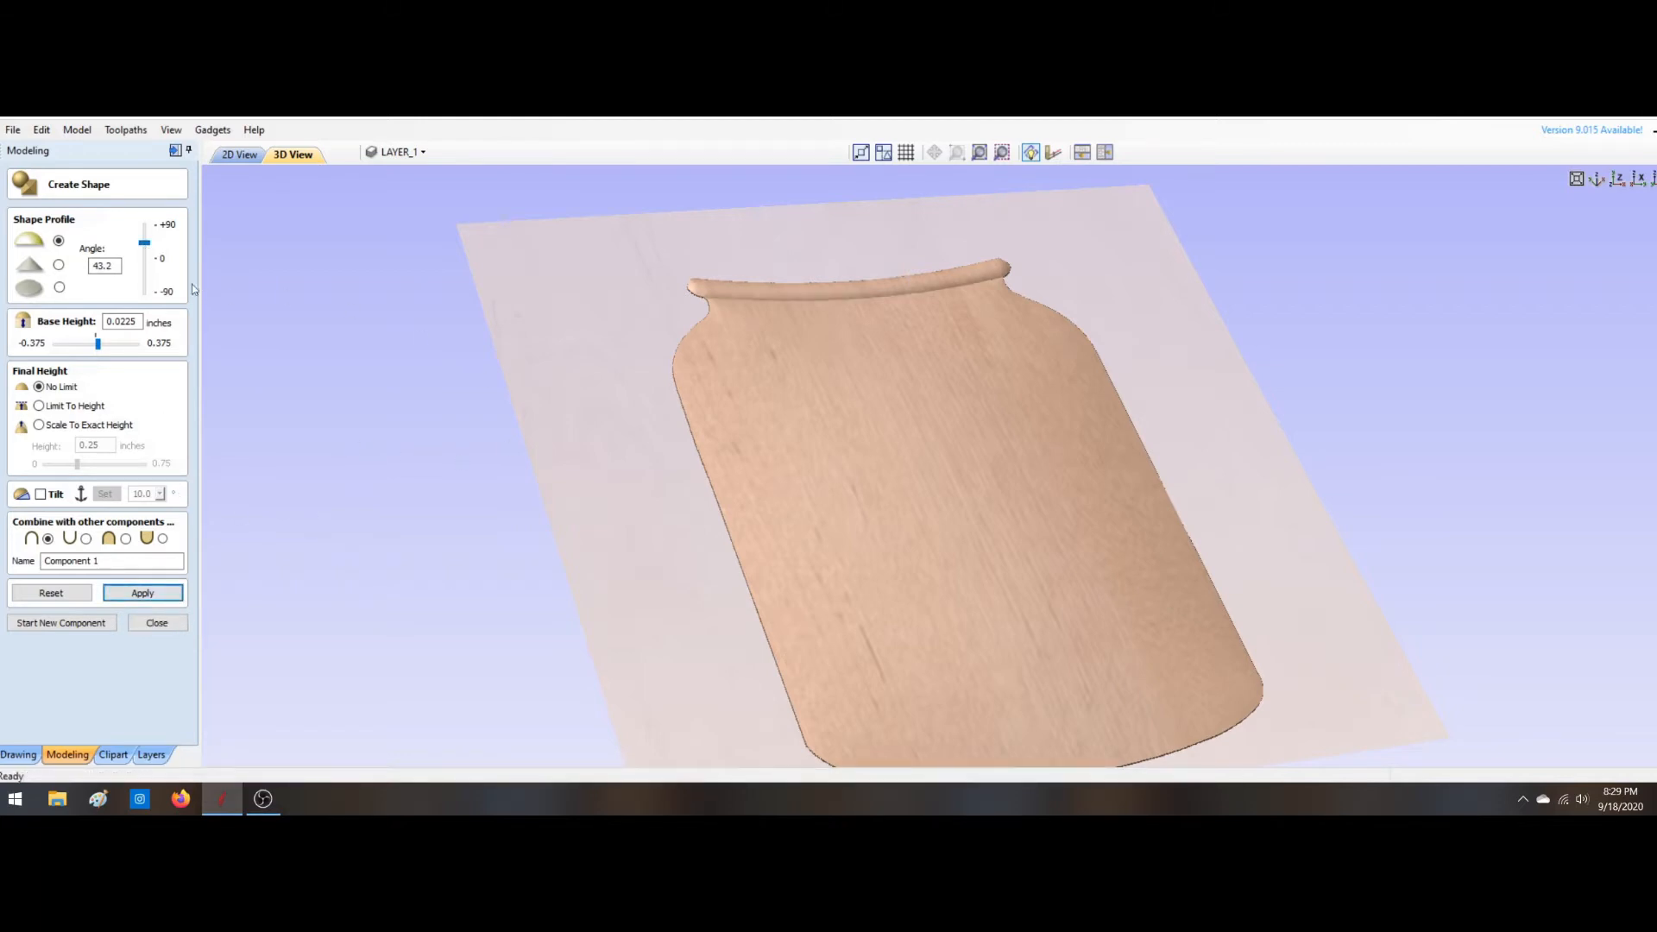
Step: Try a profile angle of 48.6 degrees on the neck band and inspect its shape from several sides in 3D
left_click_drag(144, 243, 144, 240)
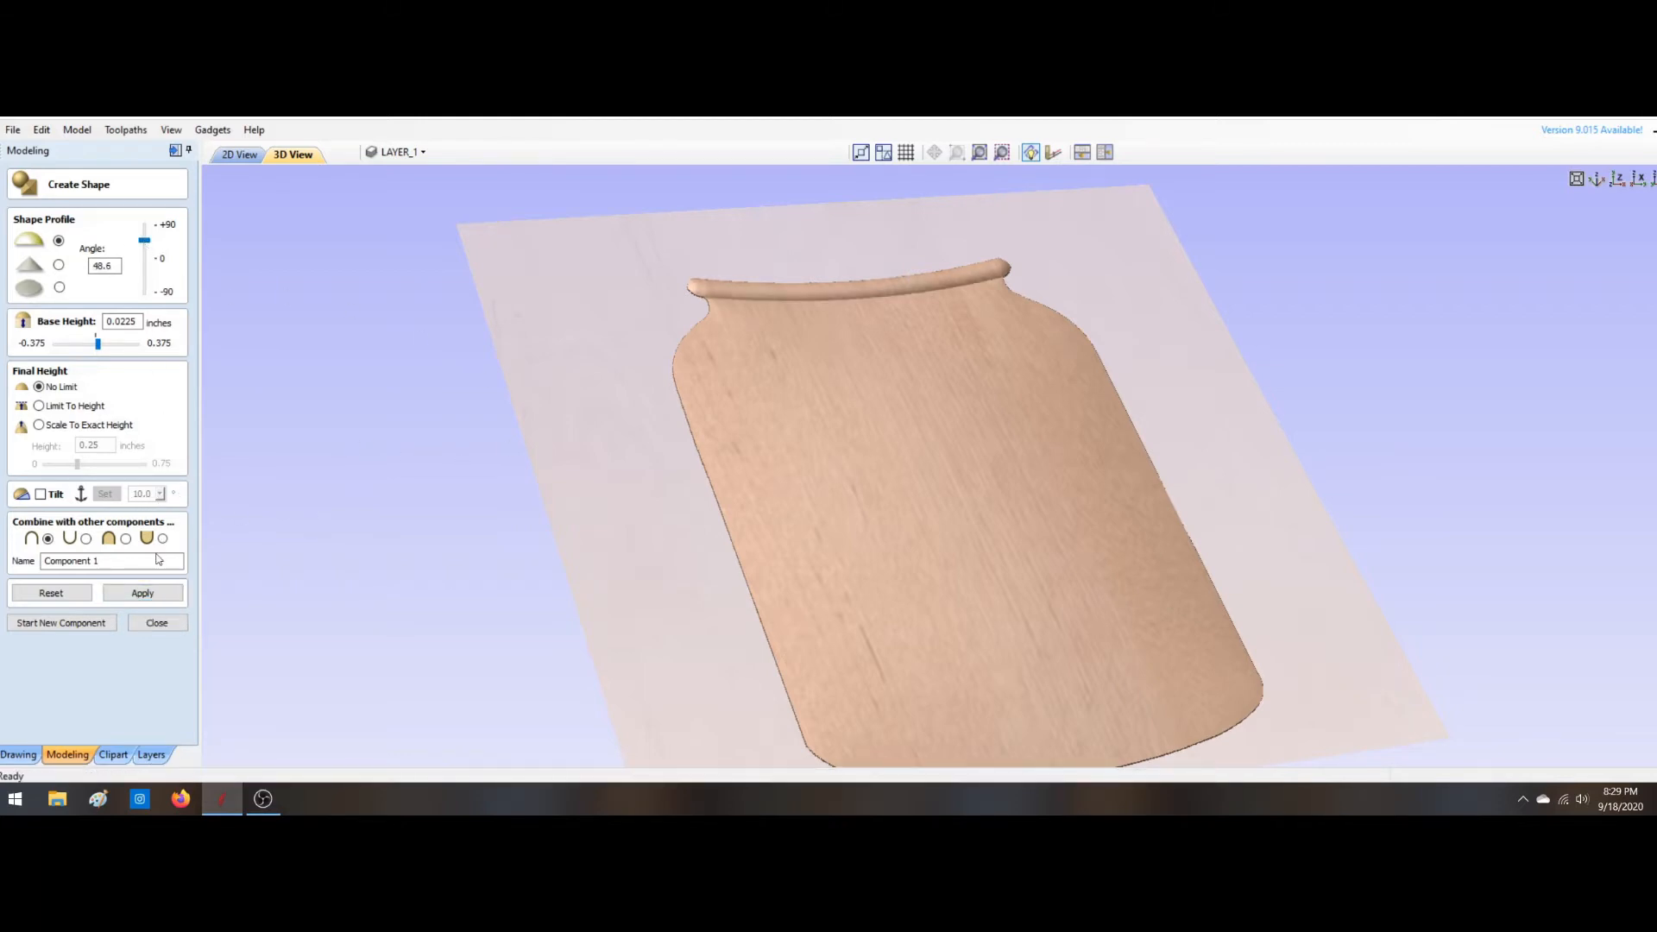
left_click(143, 594)
left_click_drag(747, 577, 781, 479)
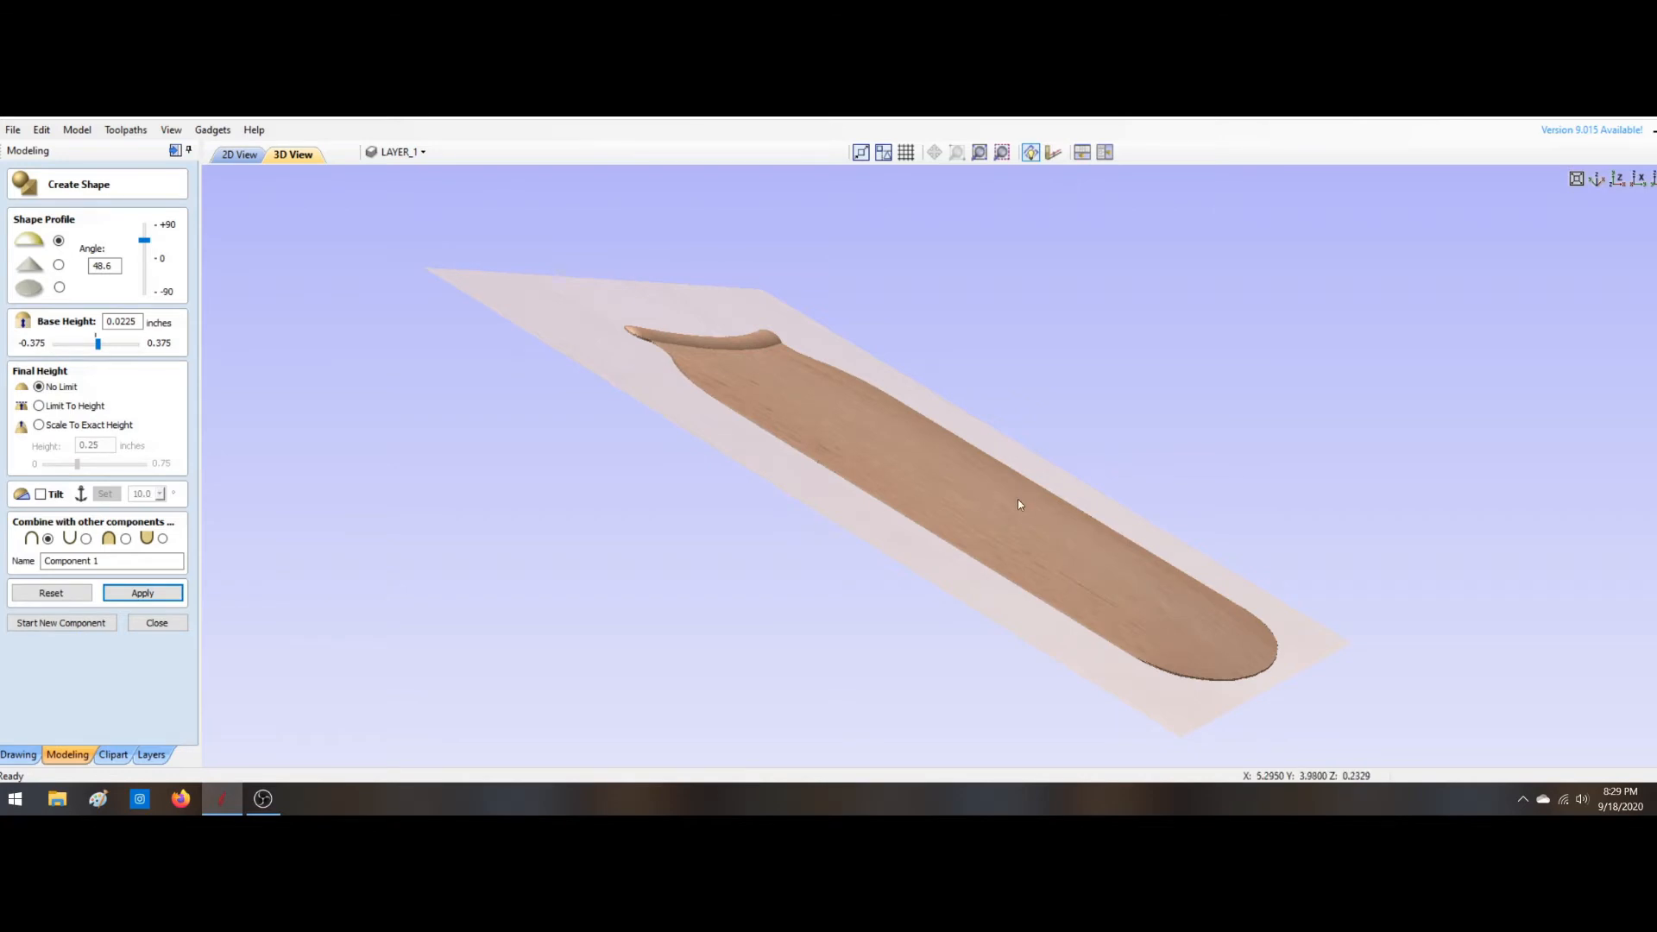
left_click_drag(1017, 498, 1254, 475)
left_click_drag(1147, 552, 1327, 588)
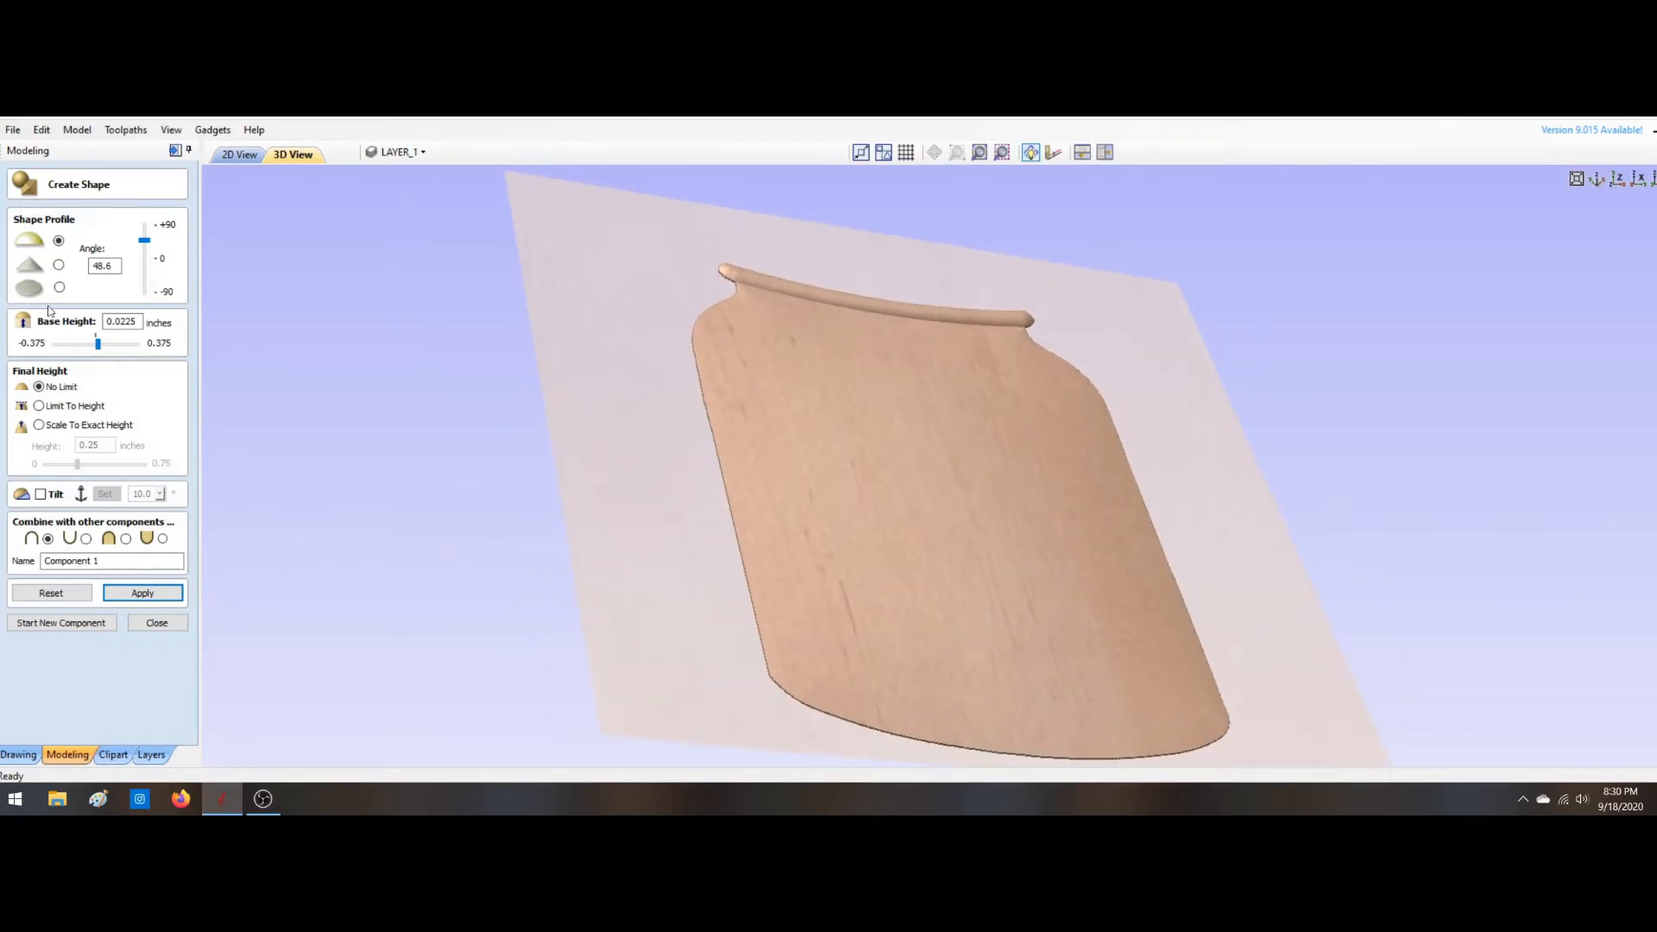
Step: Set the neck band's profile angle to 45 degrees, apply it and check the result in 3D
left_click(116, 267)
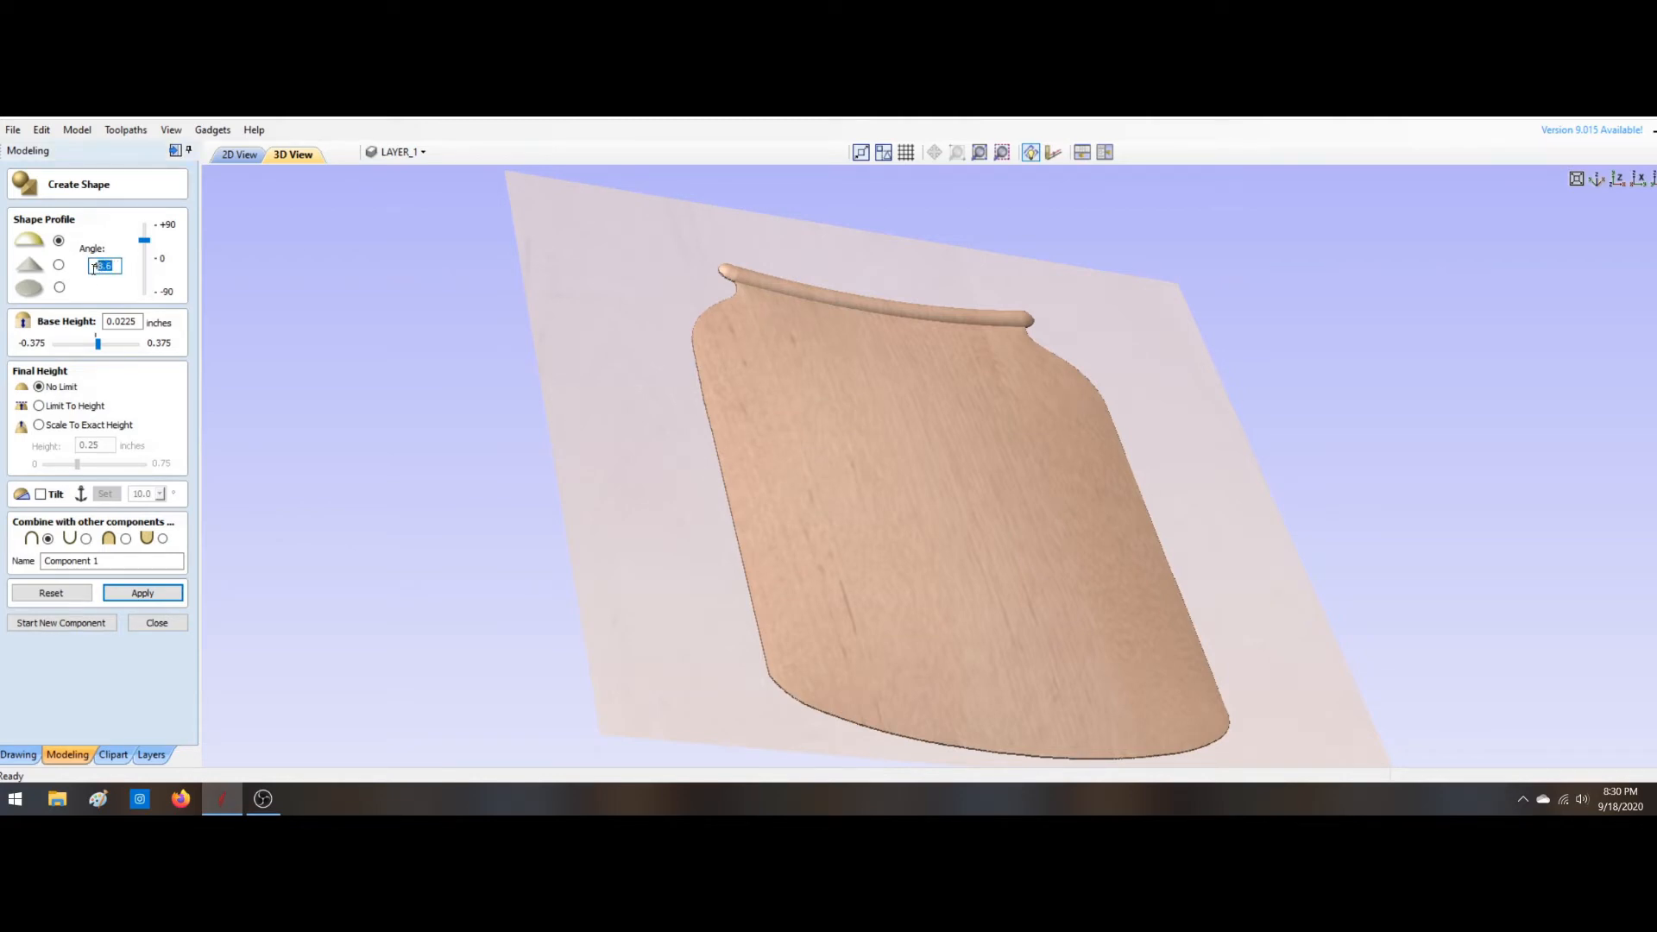
type("45")
left_click(148, 593)
left_click_drag(960, 373, 820, 454)
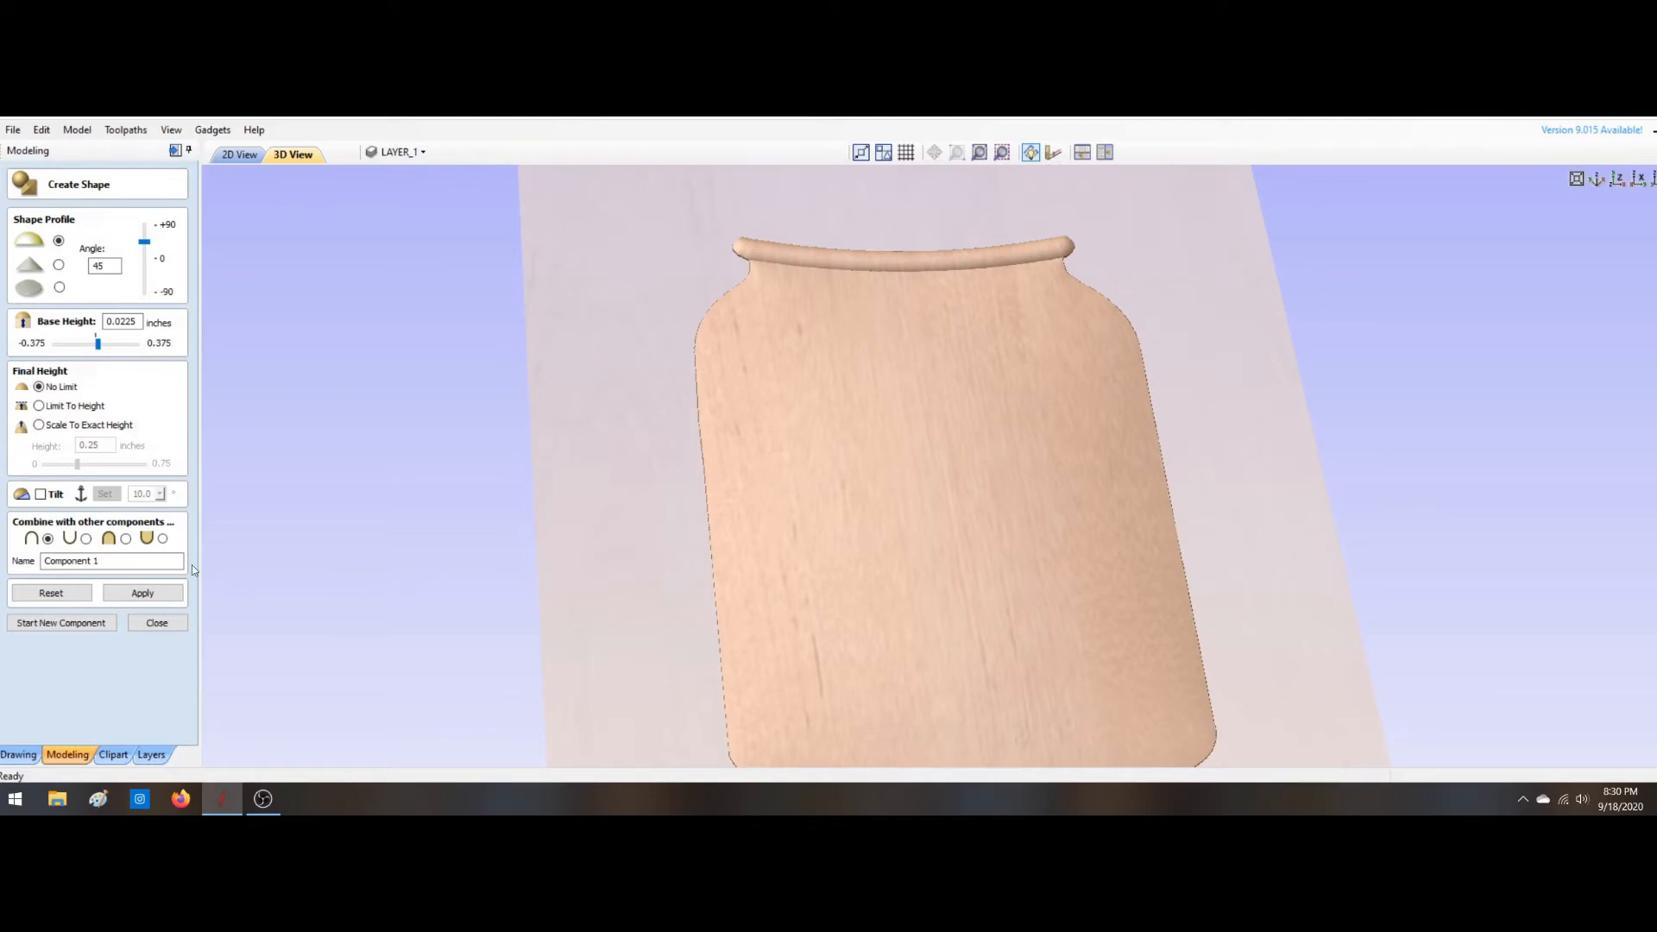
Step: Name the neck band component "lid bottom ring", apply it, start a new component and finish shape creation in the 2D view
double_click(69, 561)
left_click(72, 563)
left_click_drag(105, 561, 21, 562)
type("lid bottom ring")
left_click(126, 597)
left_click(80, 626)
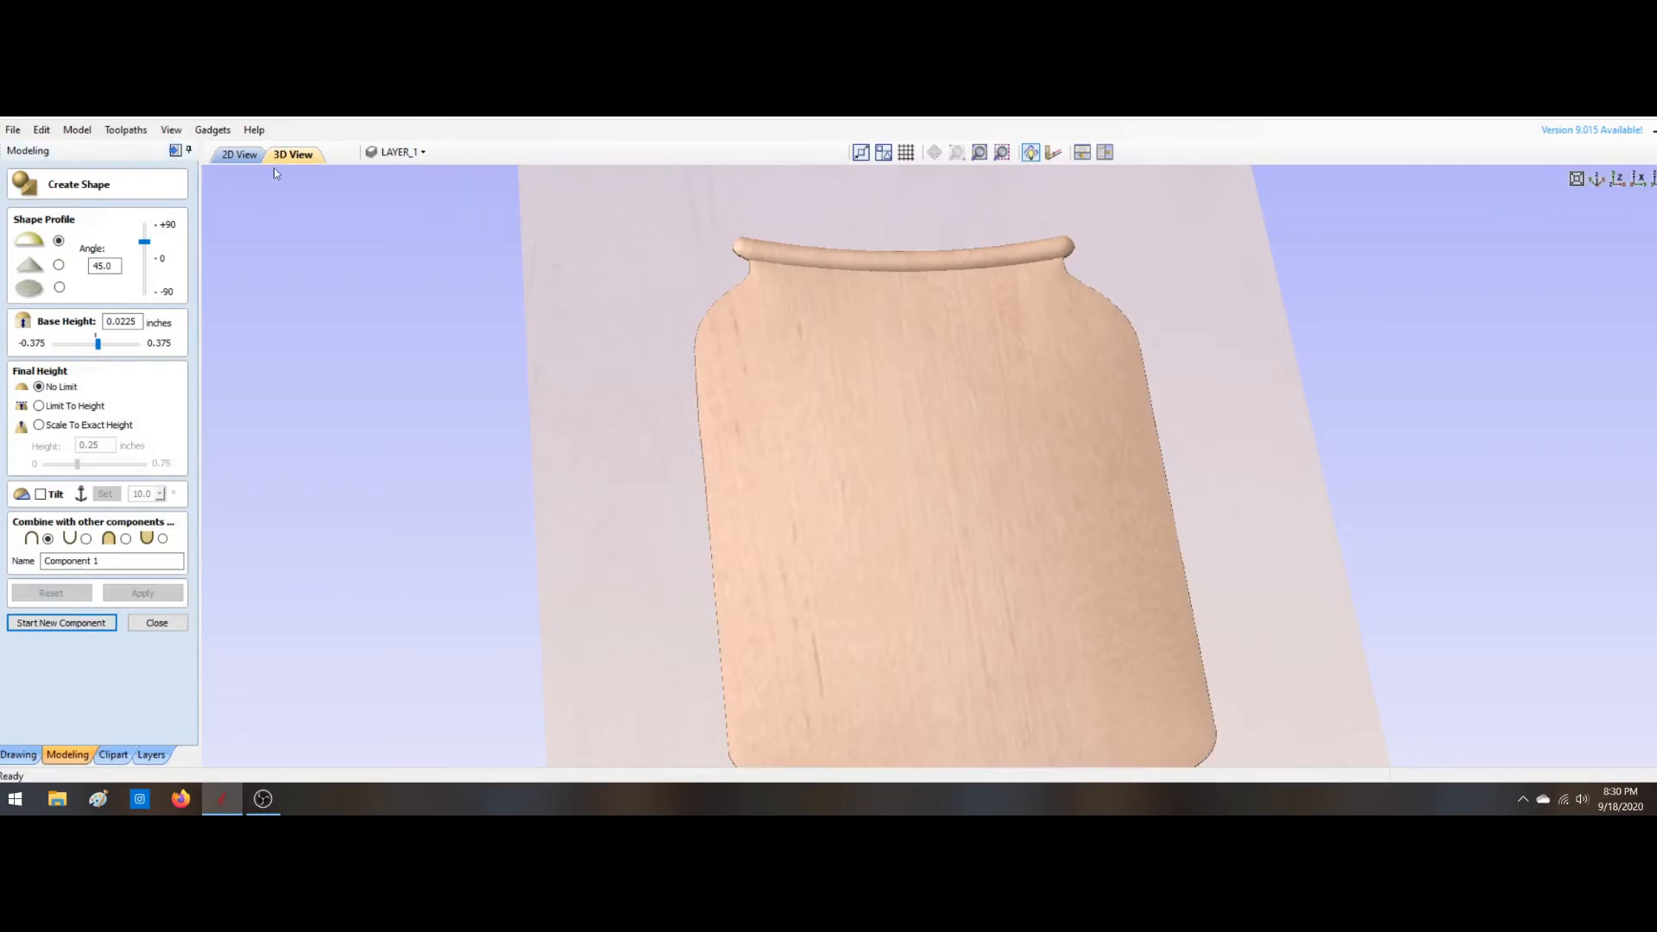
left_click(251, 156)
left_click(156, 622)
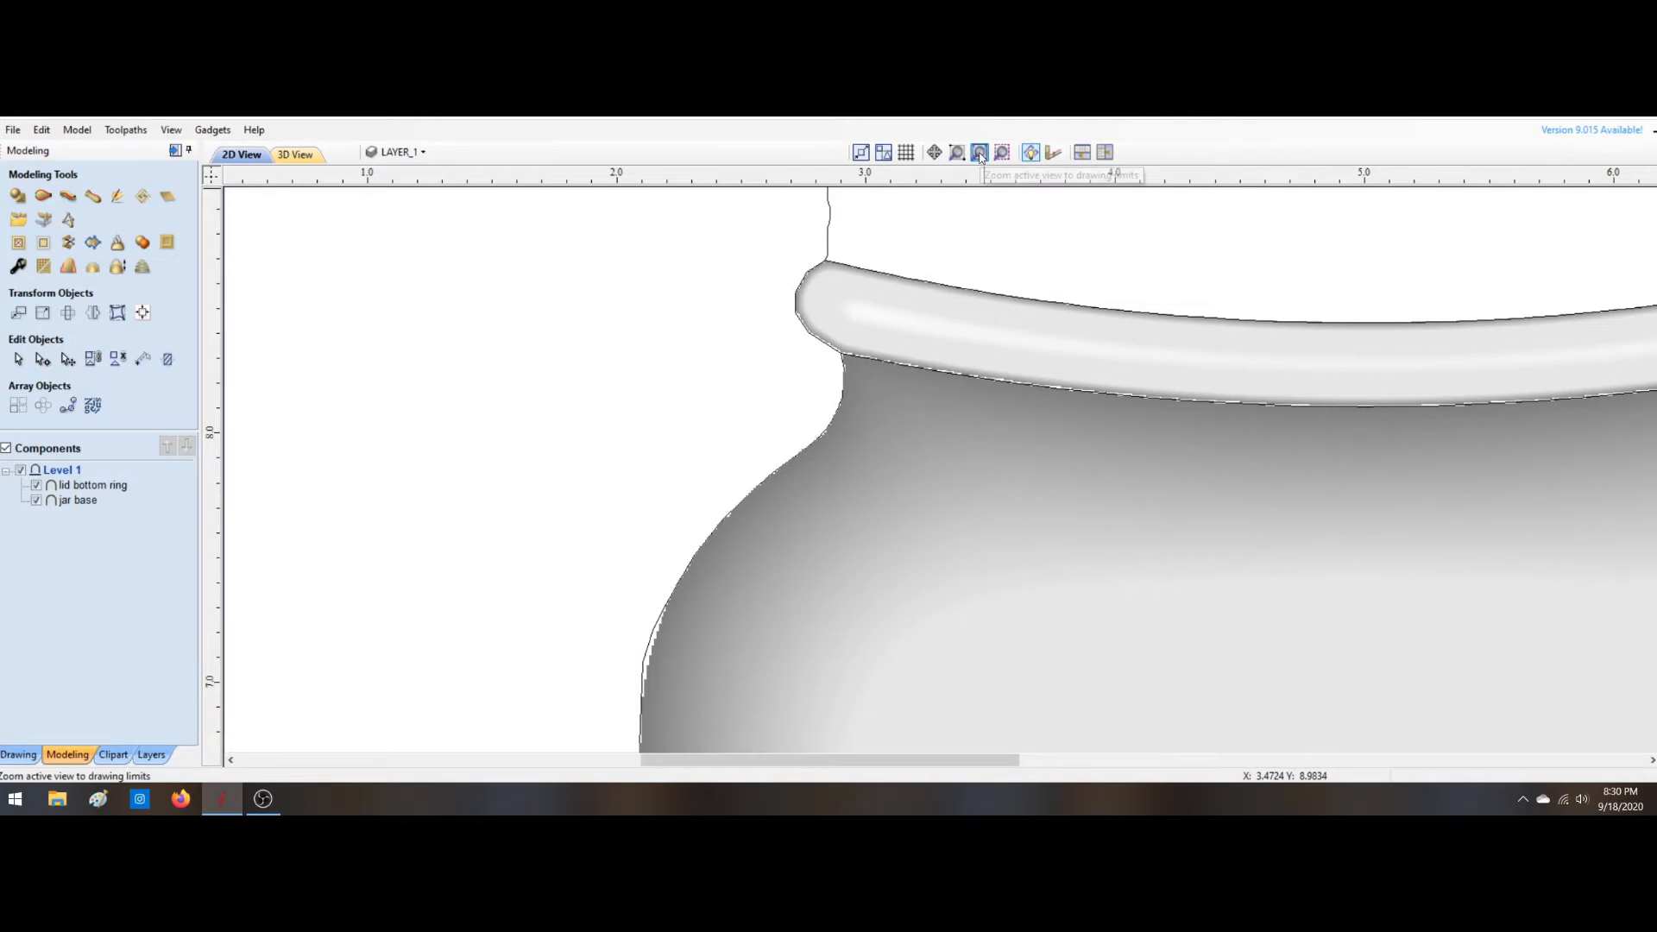
Step: Copy the jar outline and the rim's inner ellipse to the empty area beside the sheet
left_click(980, 153)
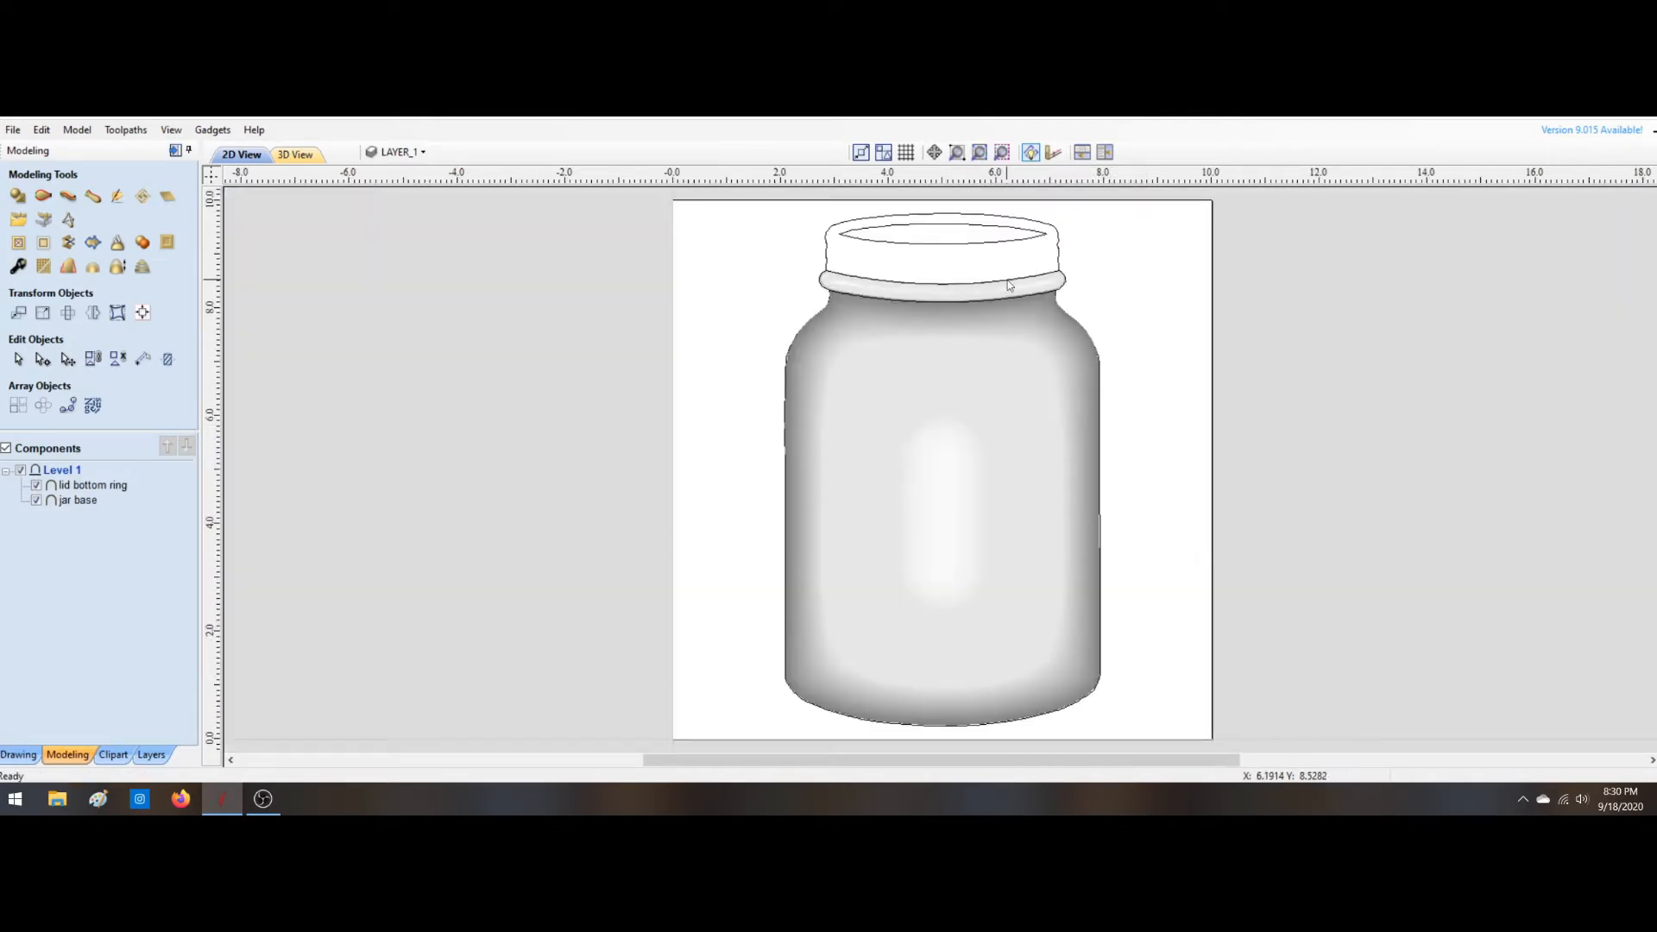
left_click(832, 242)
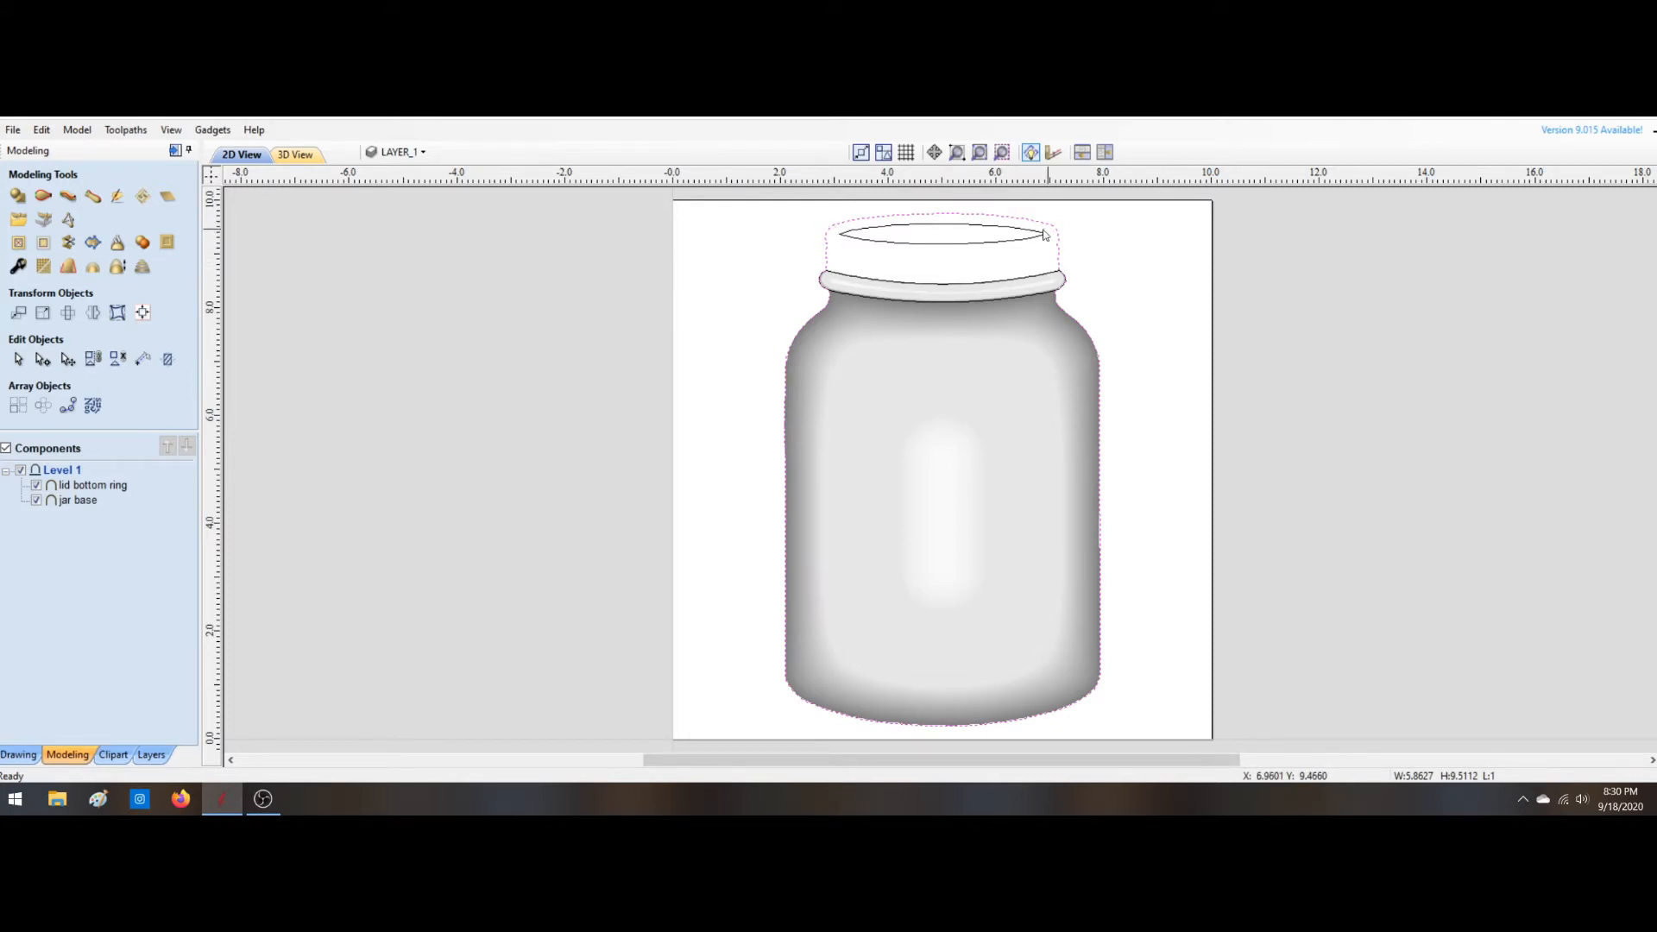
left_click(868, 244, "shift")
left_click(867, 240)
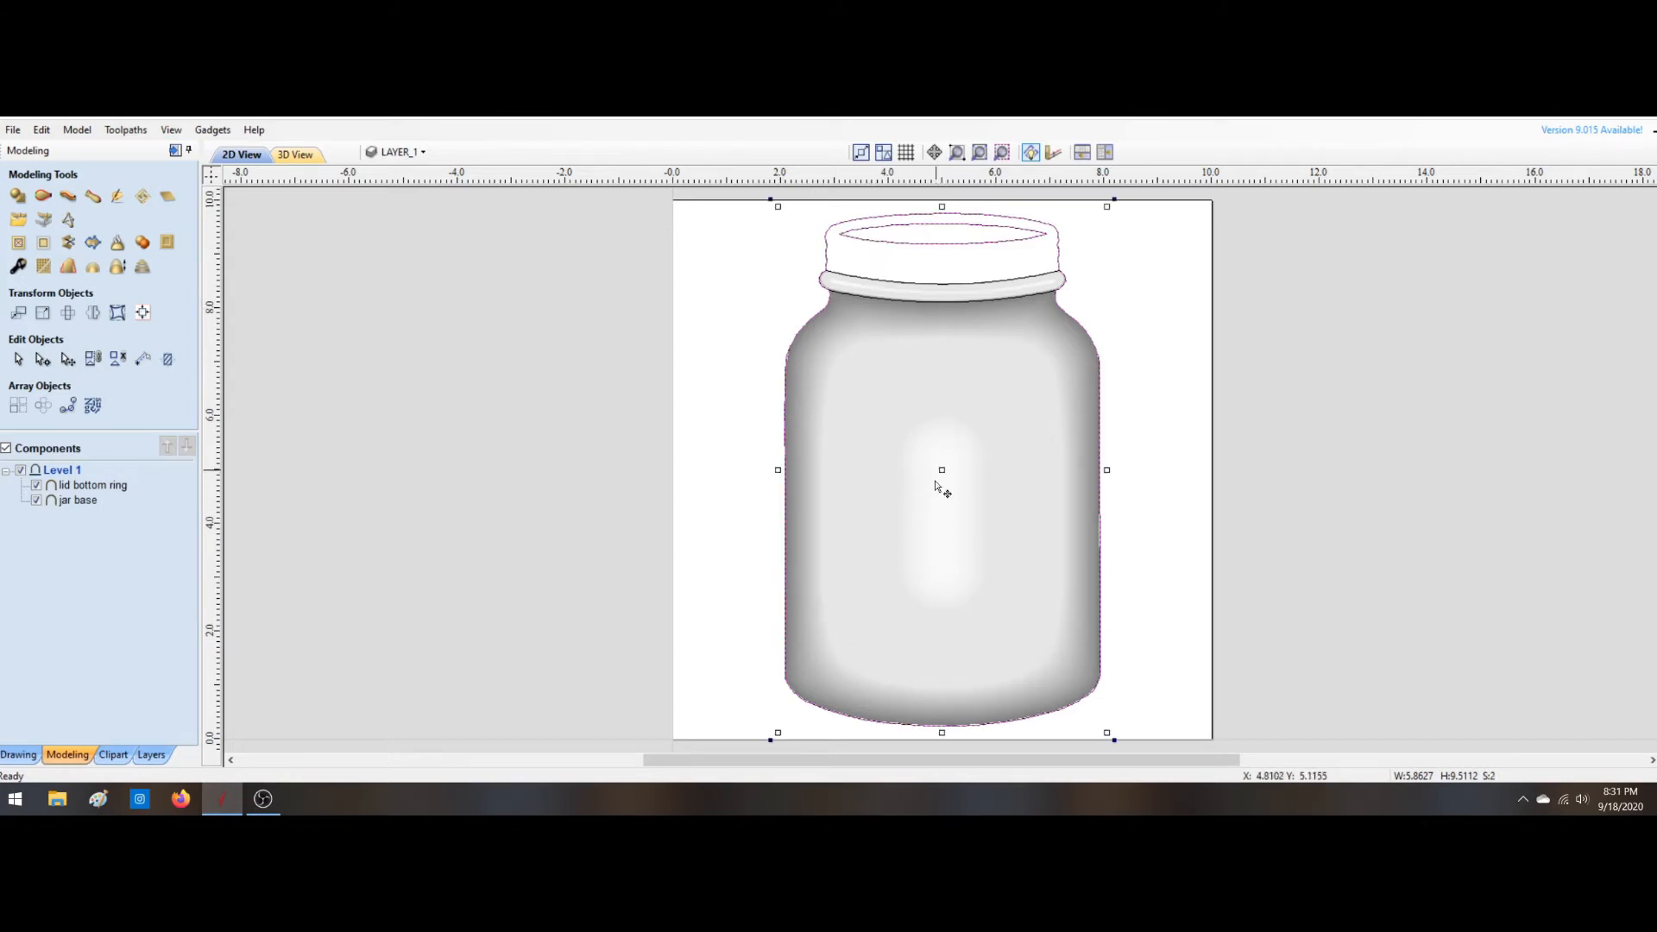
left_click_drag(944, 467, 1432, 455)
key("Escape")
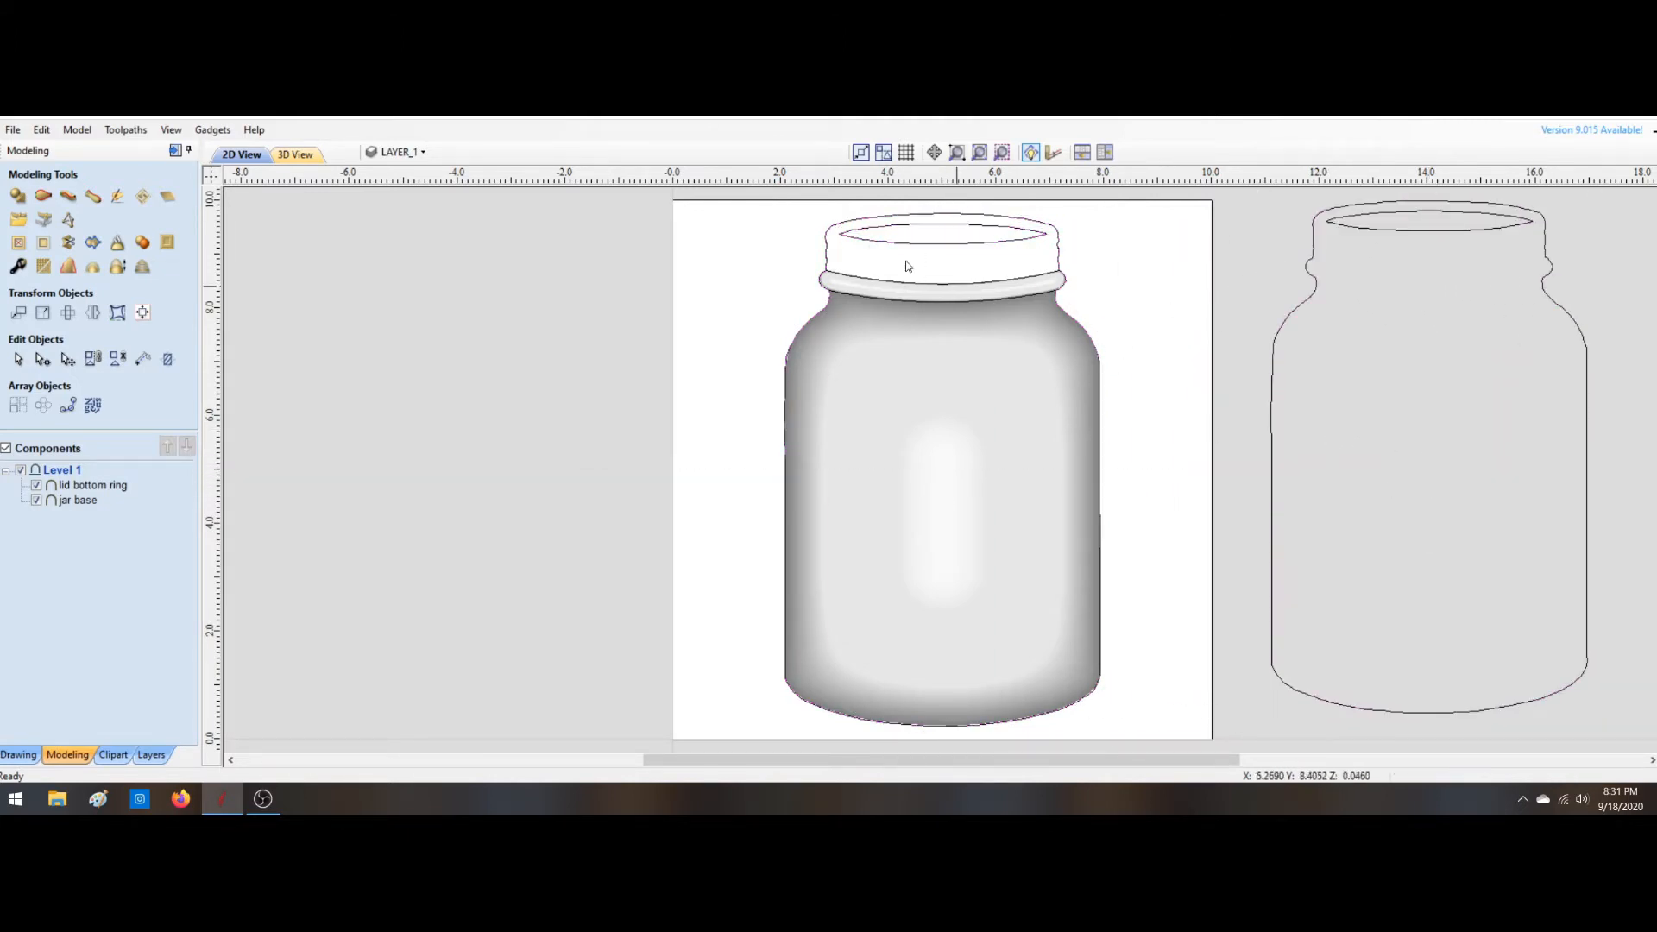
Step: Delete the neck band vector lying over the ring component and the jar outline copy beside the sheet
left_click(877, 285)
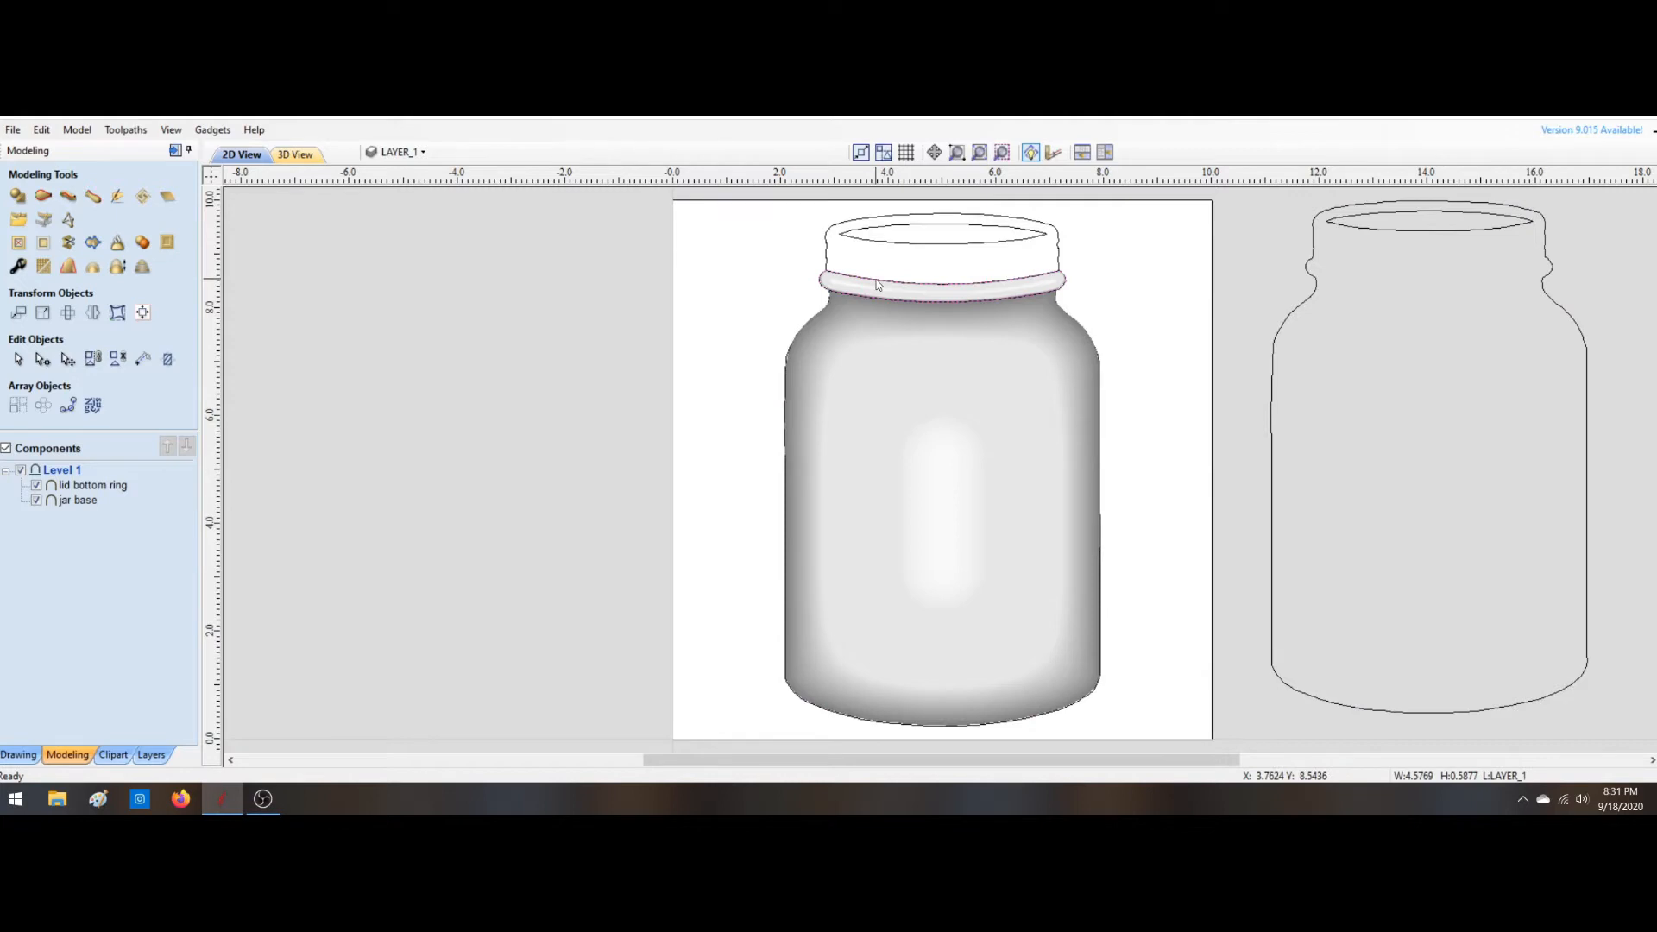
key("Delete")
left_click(899, 284)
left_click(899, 301)
left_click(883, 392)
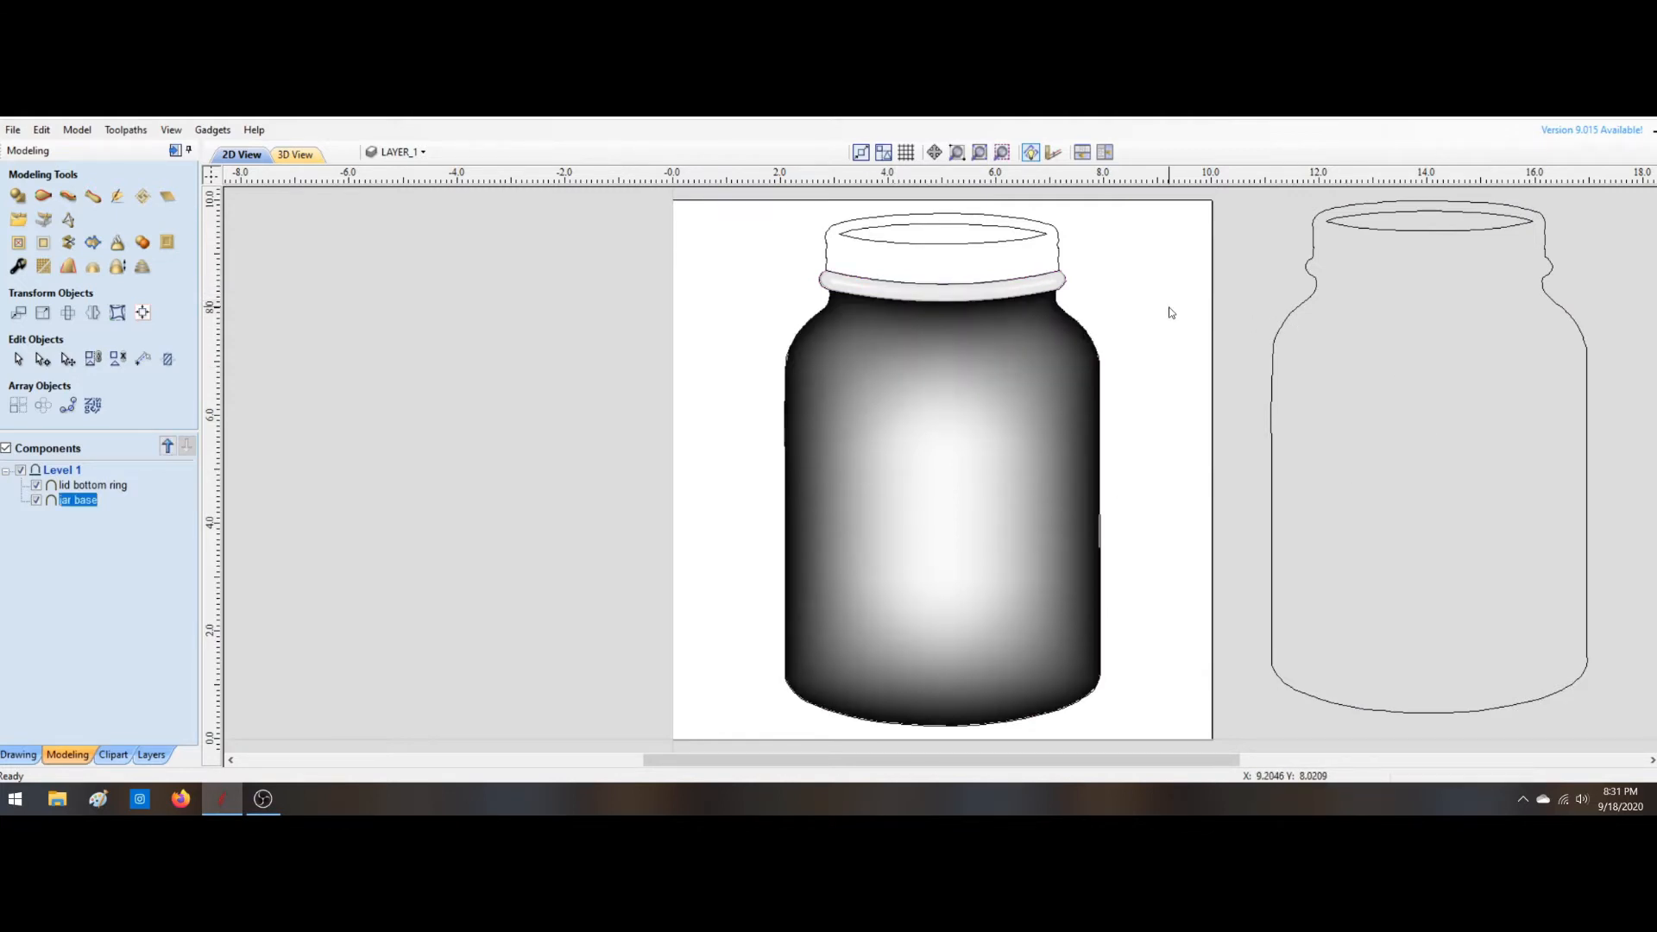
key("Escape")
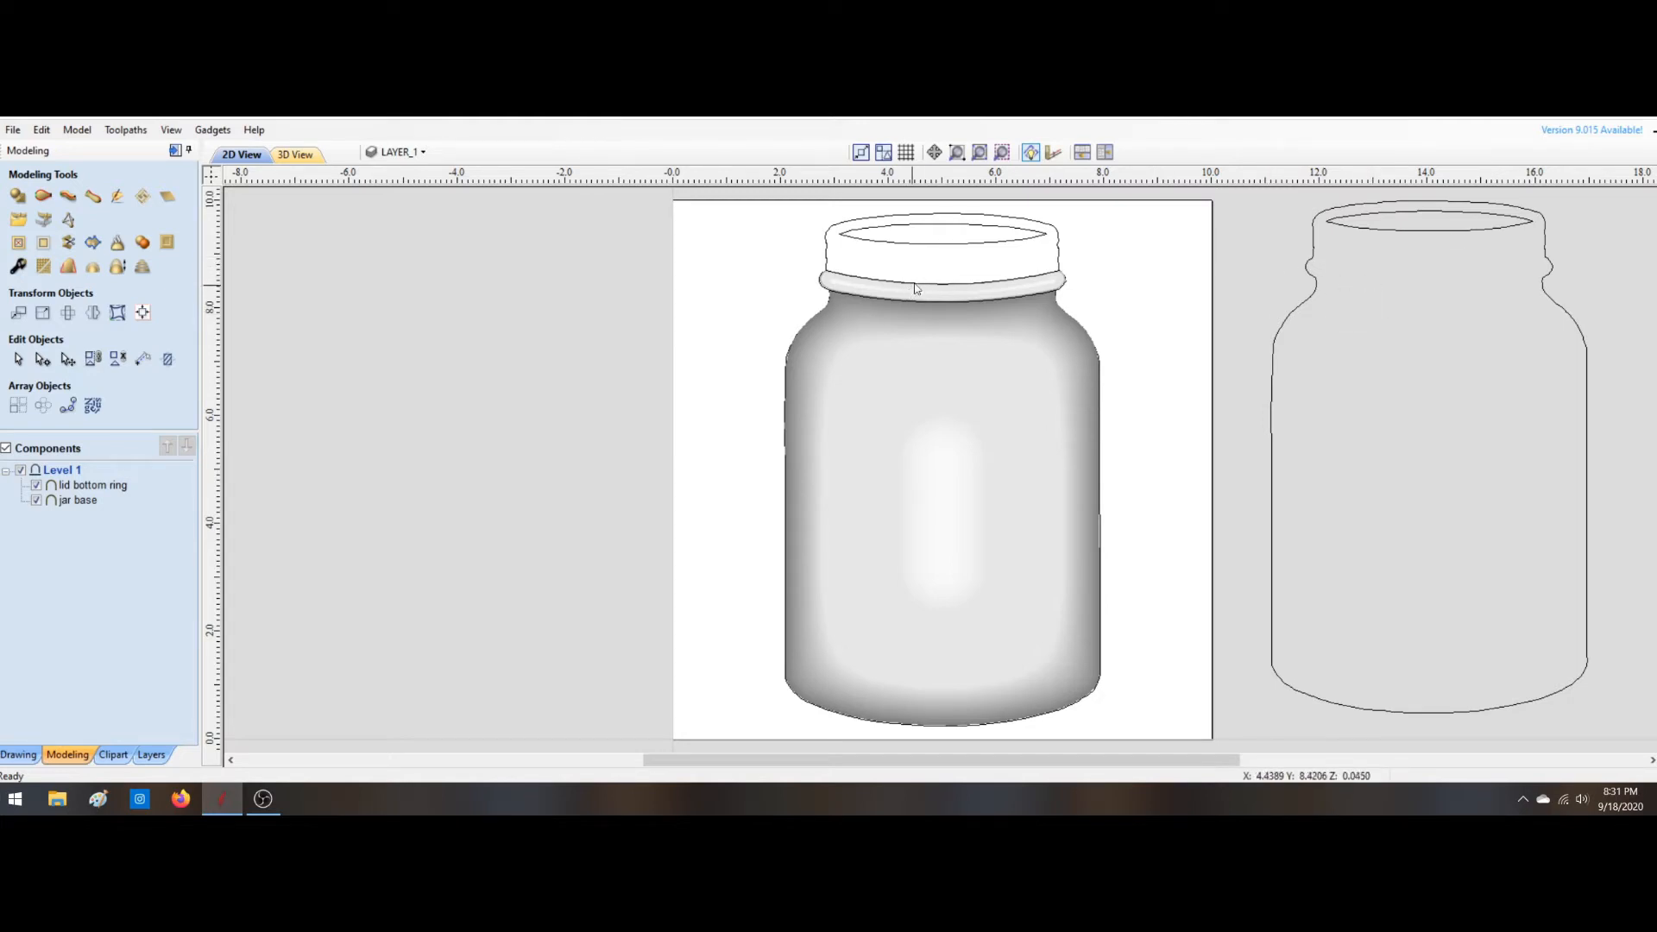
left_click(1341, 213)
key("Delete")
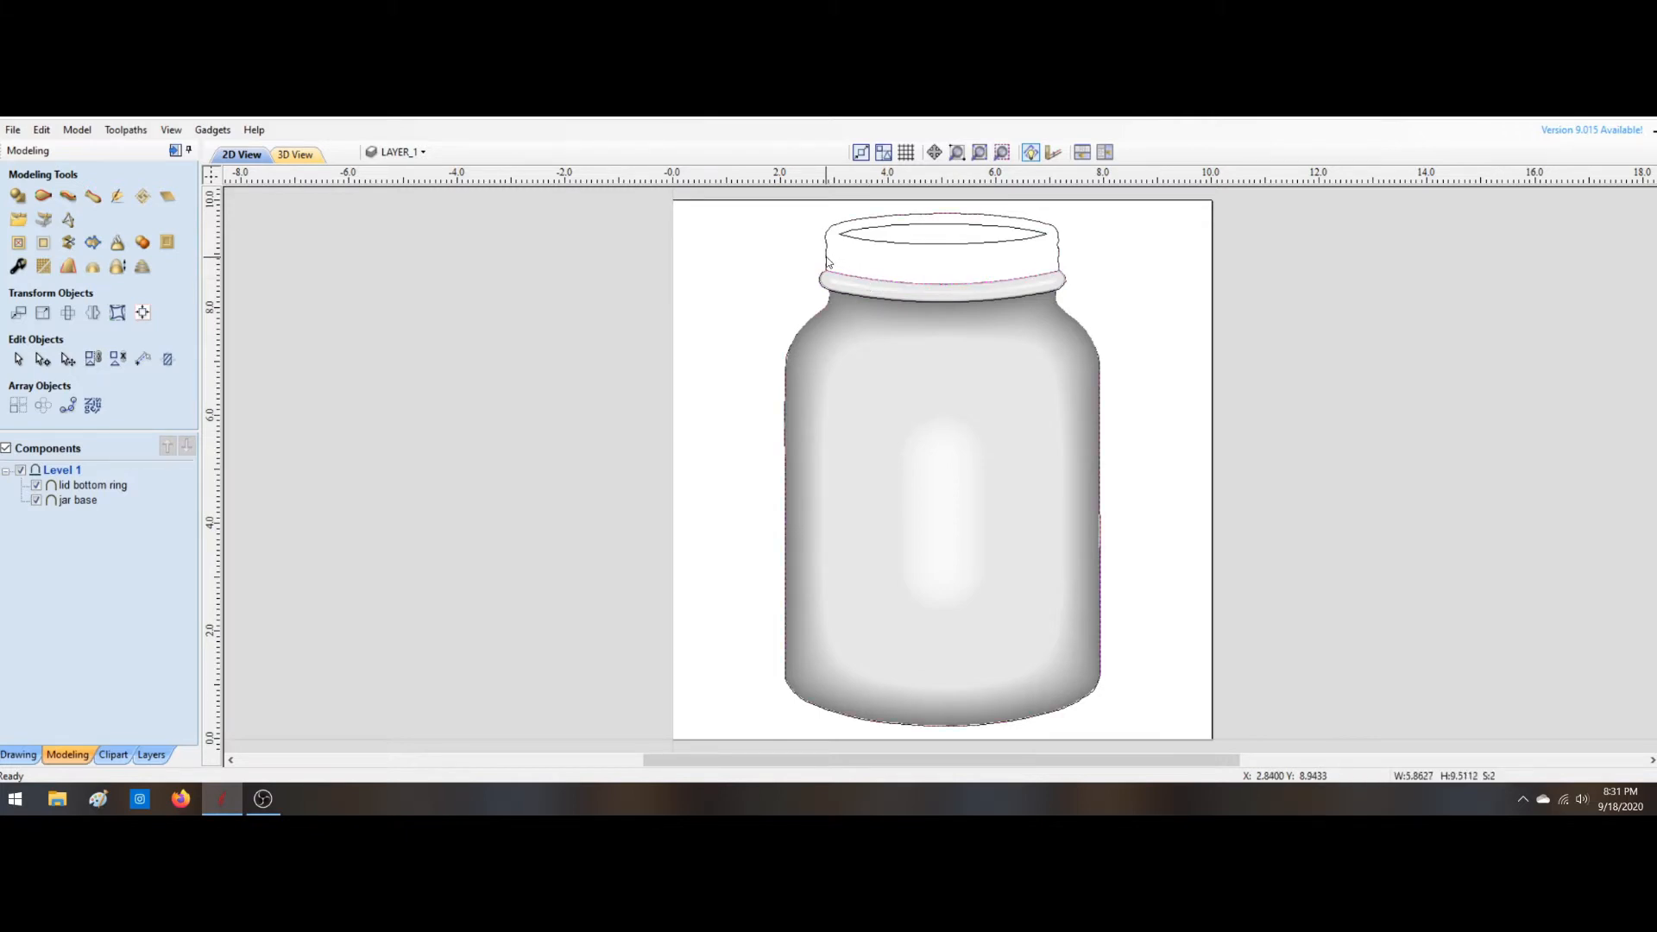
Step: Copy the jar outline, the rim's inner ellipse and the neck band's upper edge to the area beside the sheet
left_click(900, 249)
left_click(900, 250)
left_click_drag(942, 467, 1430, 483)
left_click(1081, 454)
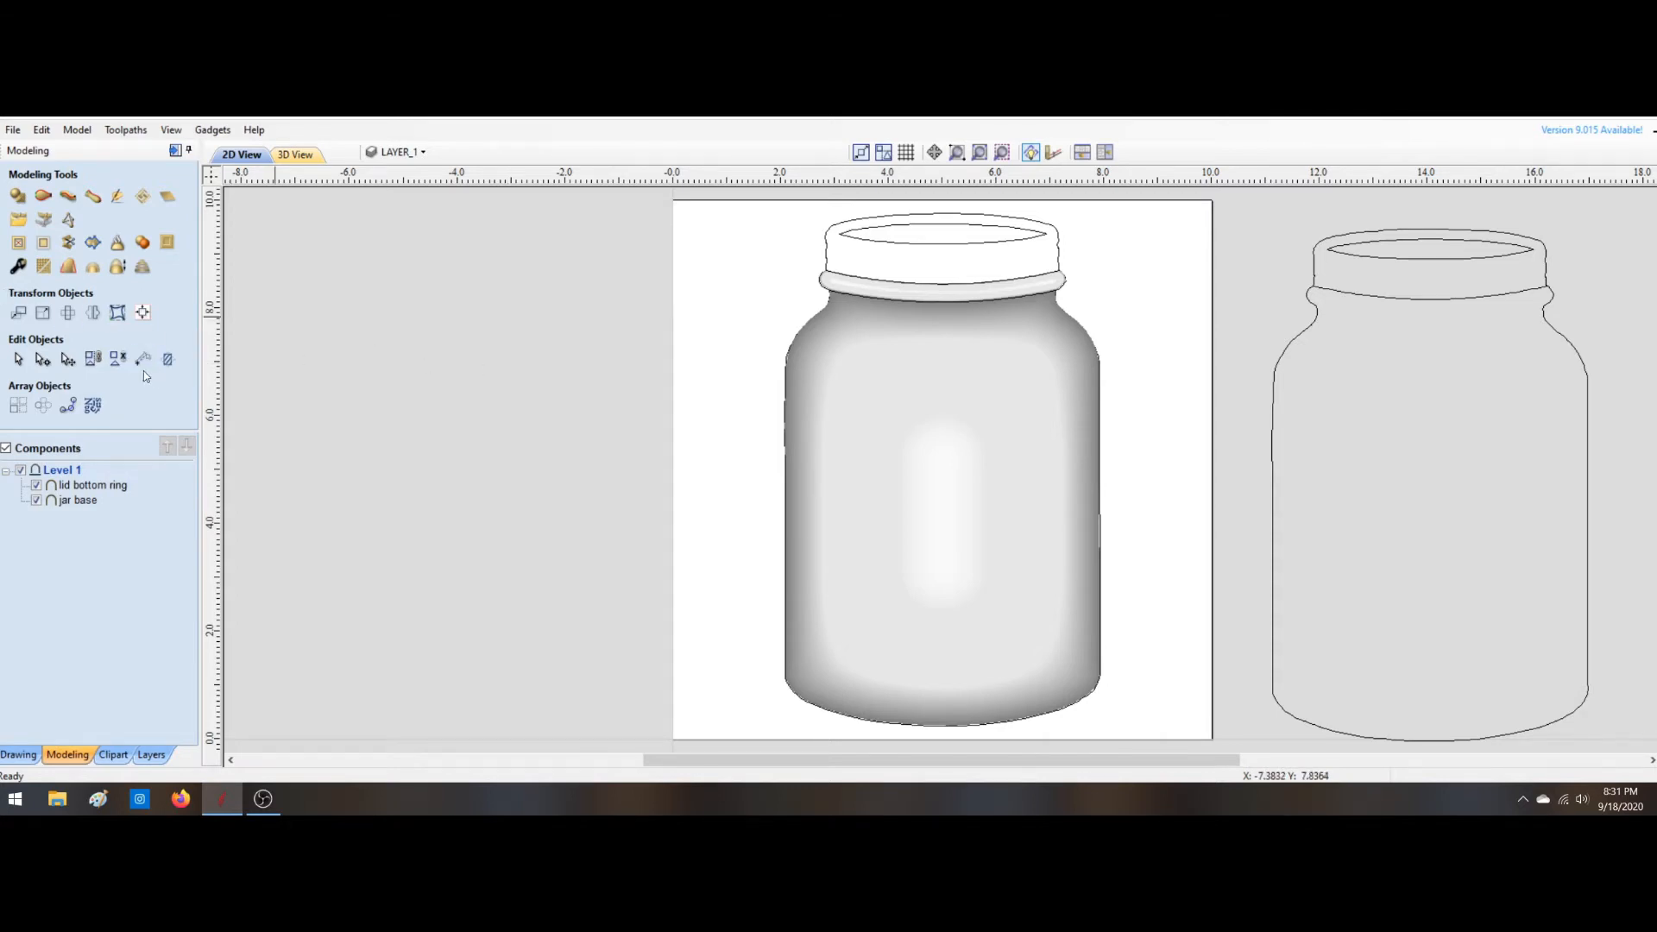
Step: Trim the jar body away from the copied outline with Interactive Vector Trim, leaving only the lid section and inner ellipse
left_click(19, 754)
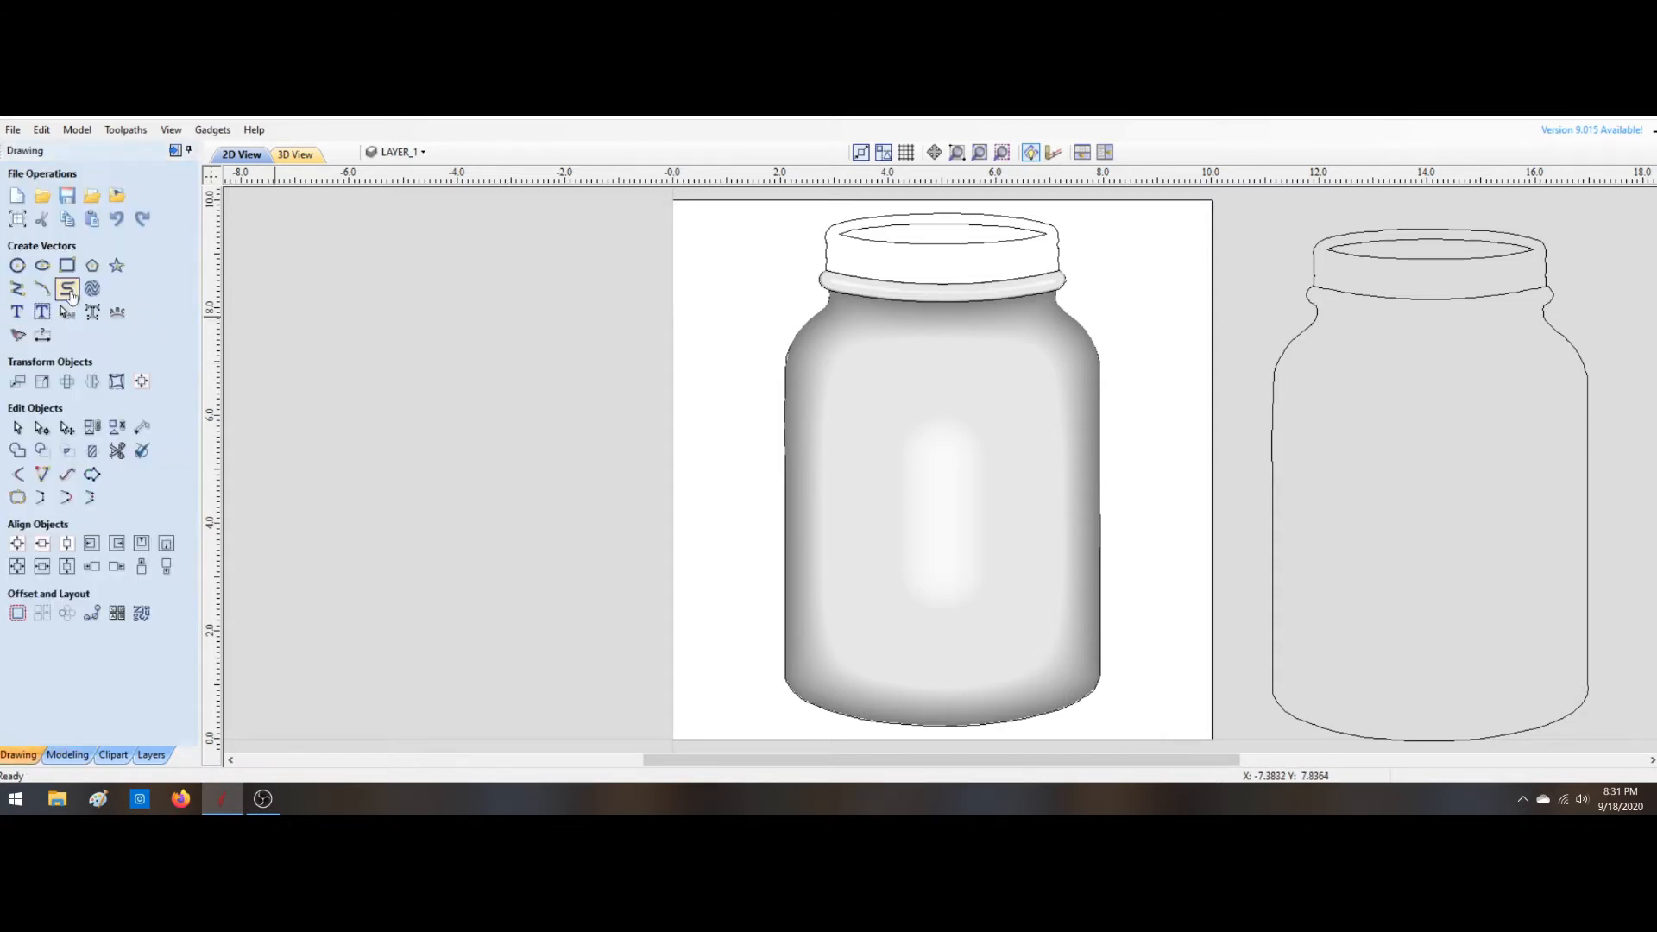
left_click(120, 450)
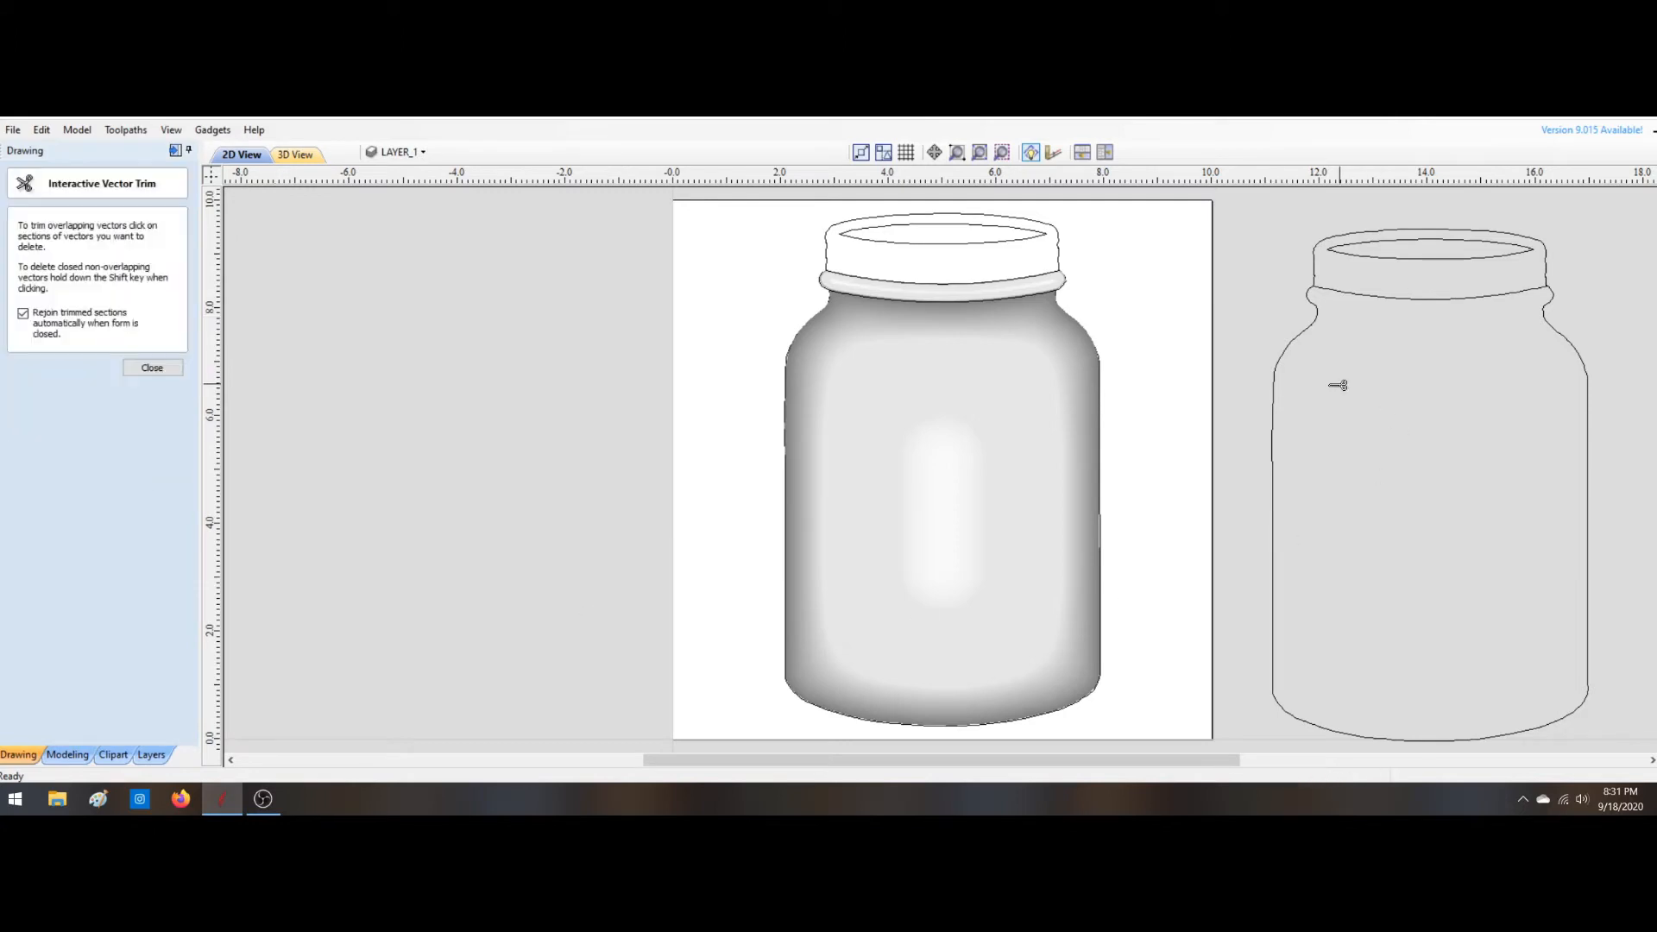
left_click(1305, 342)
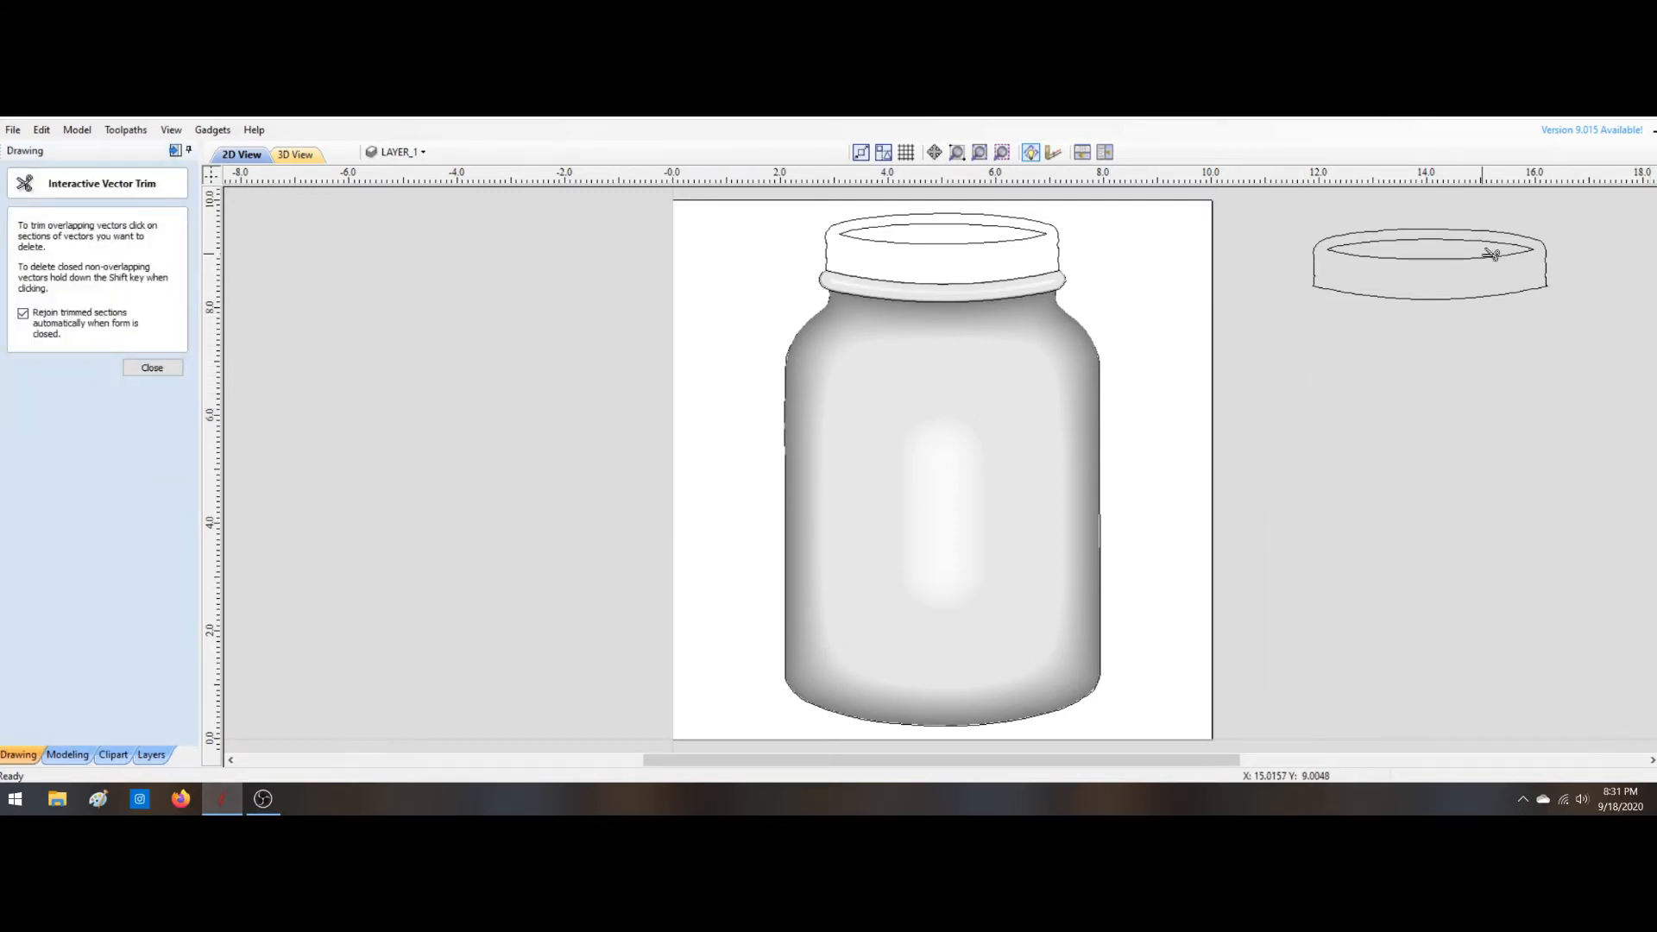
scroll(1490, 253, "up", 3)
scroll(1452, 301, "down", 3)
key("Escape")
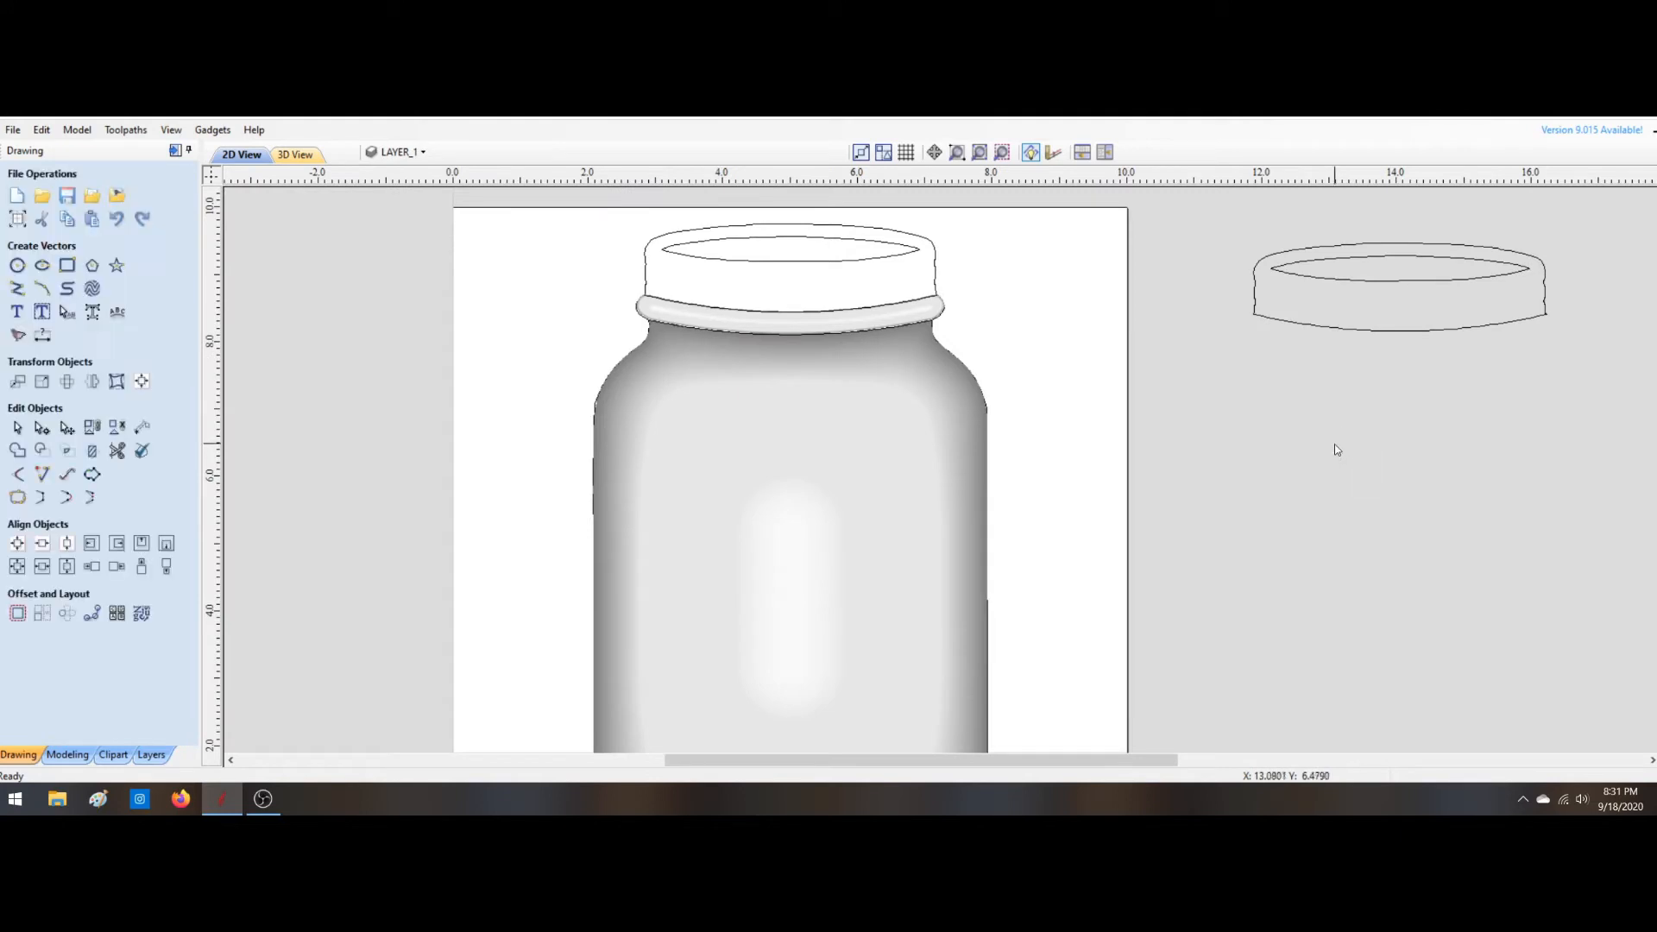
Step: Create a flat-profile shape from the copied lid outline and inner ellipse and apply it
left_click_drag(1207, 237, 1593, 418)
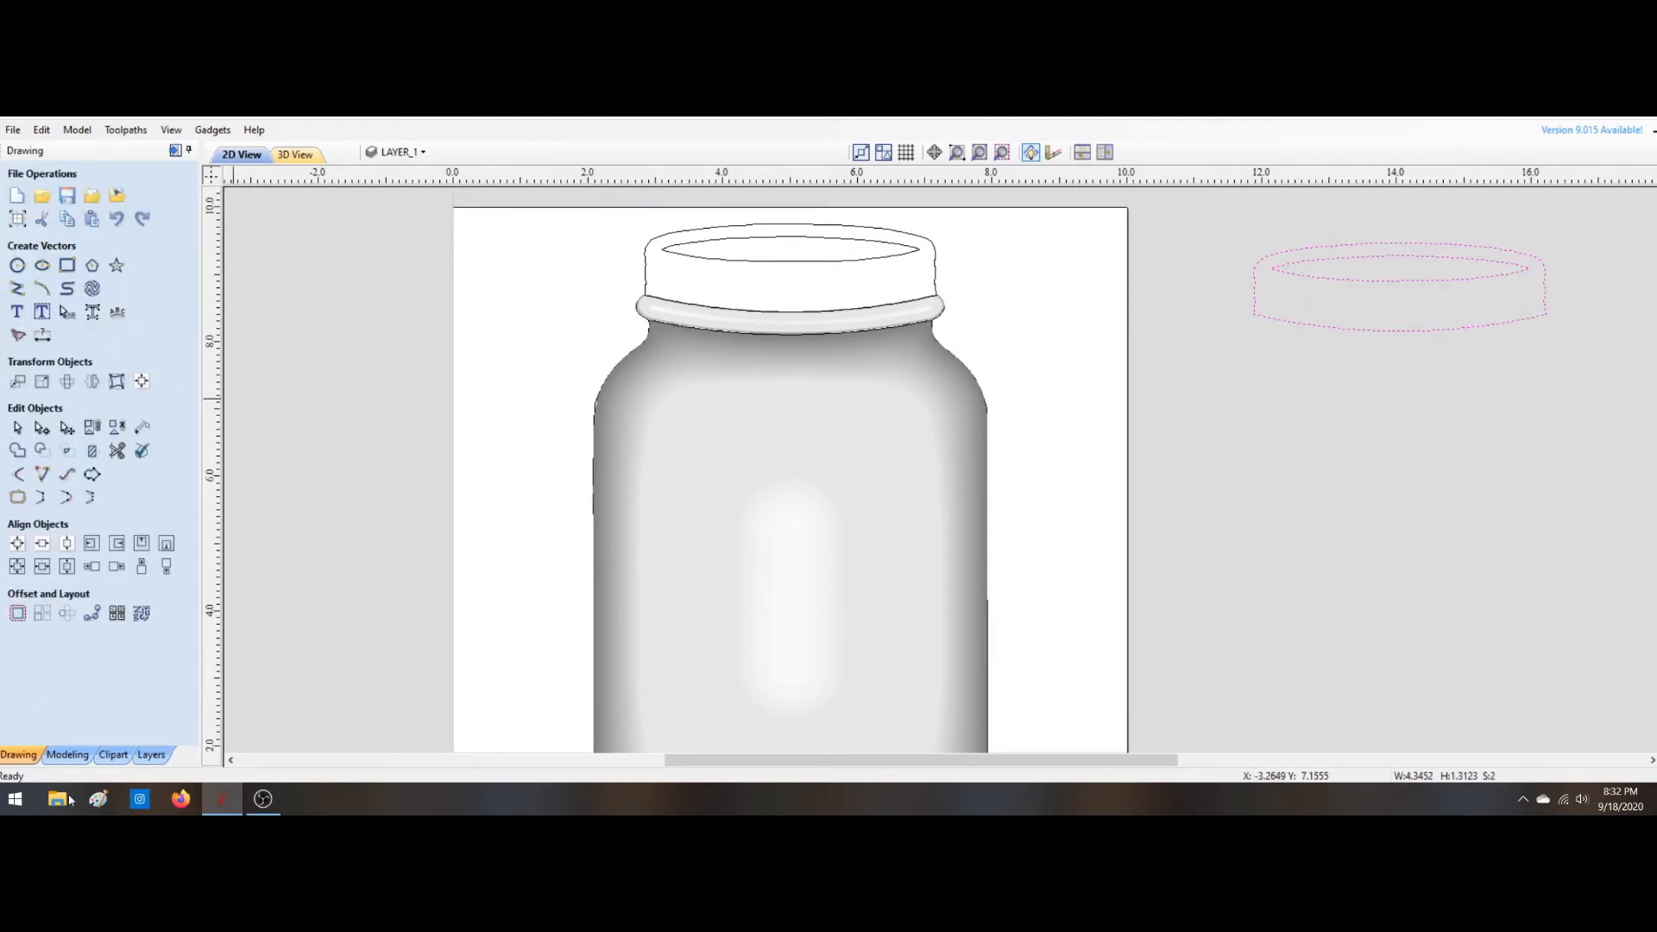
left_click(67, 754)
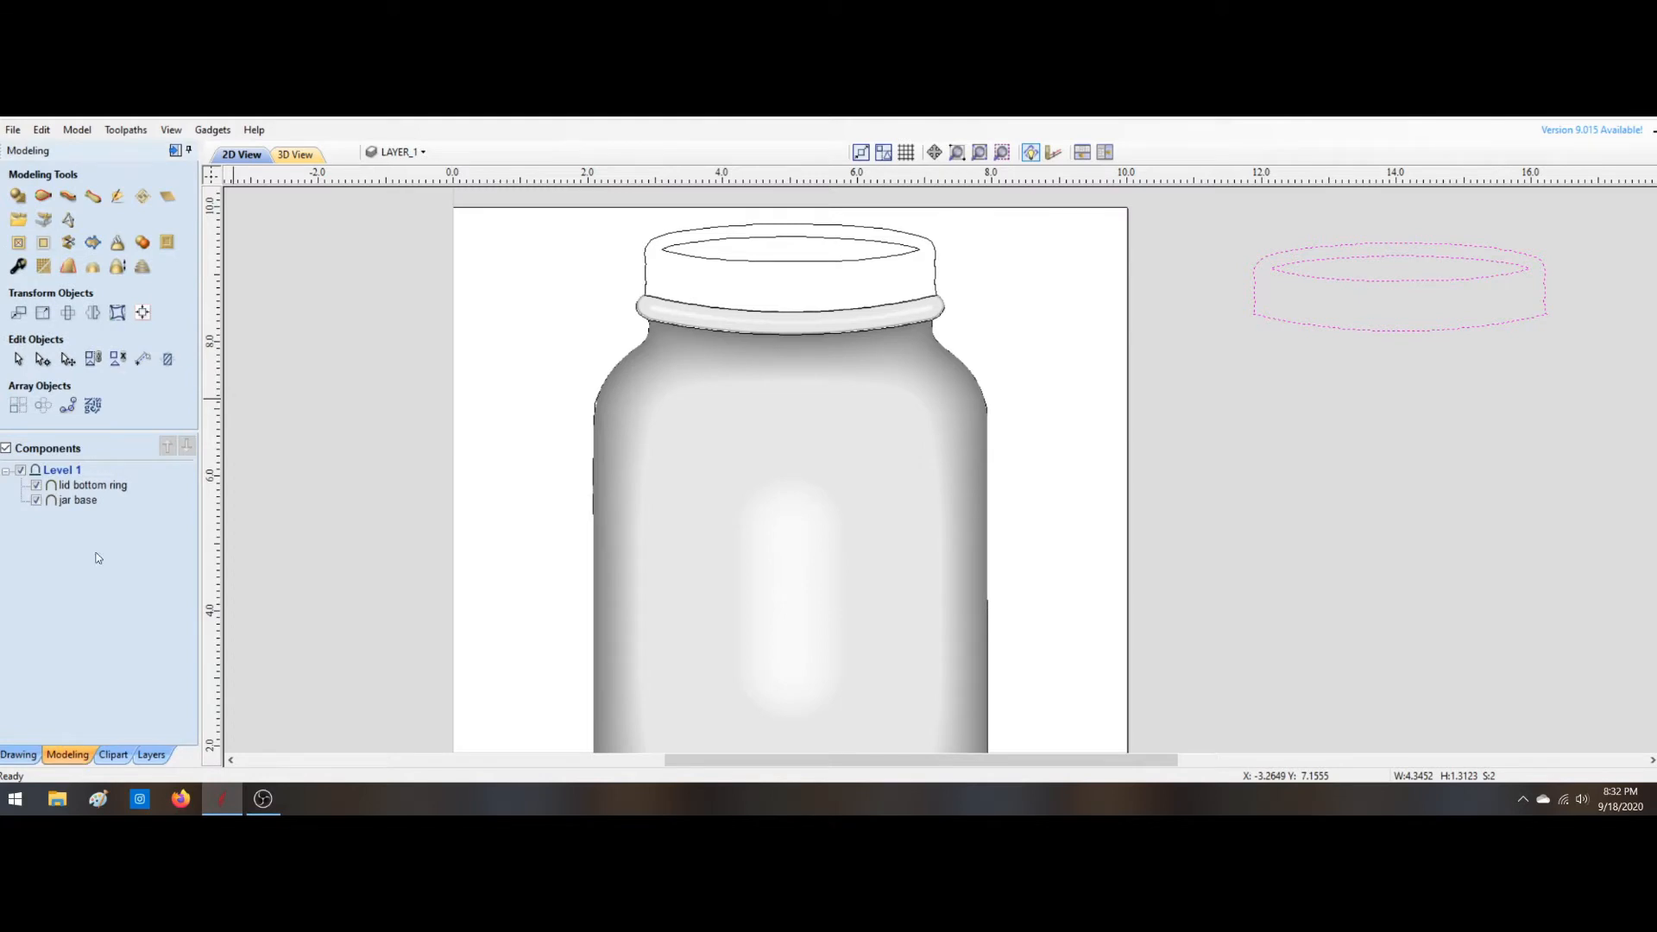
left_click(17, 196)
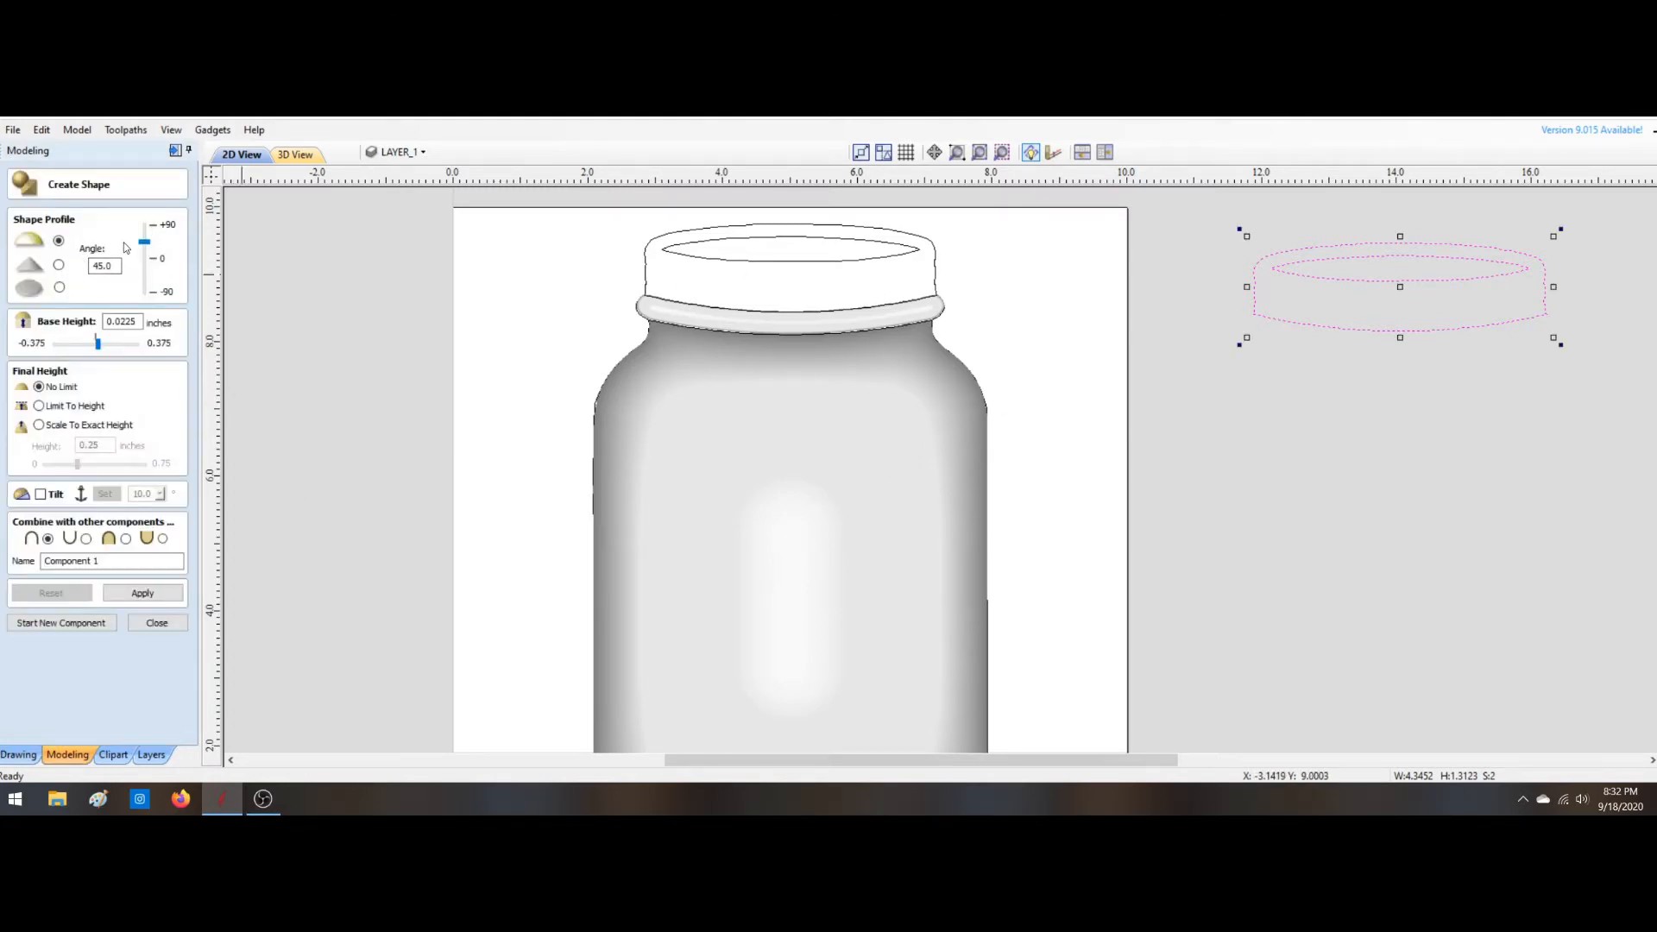
left_click(60, 288)
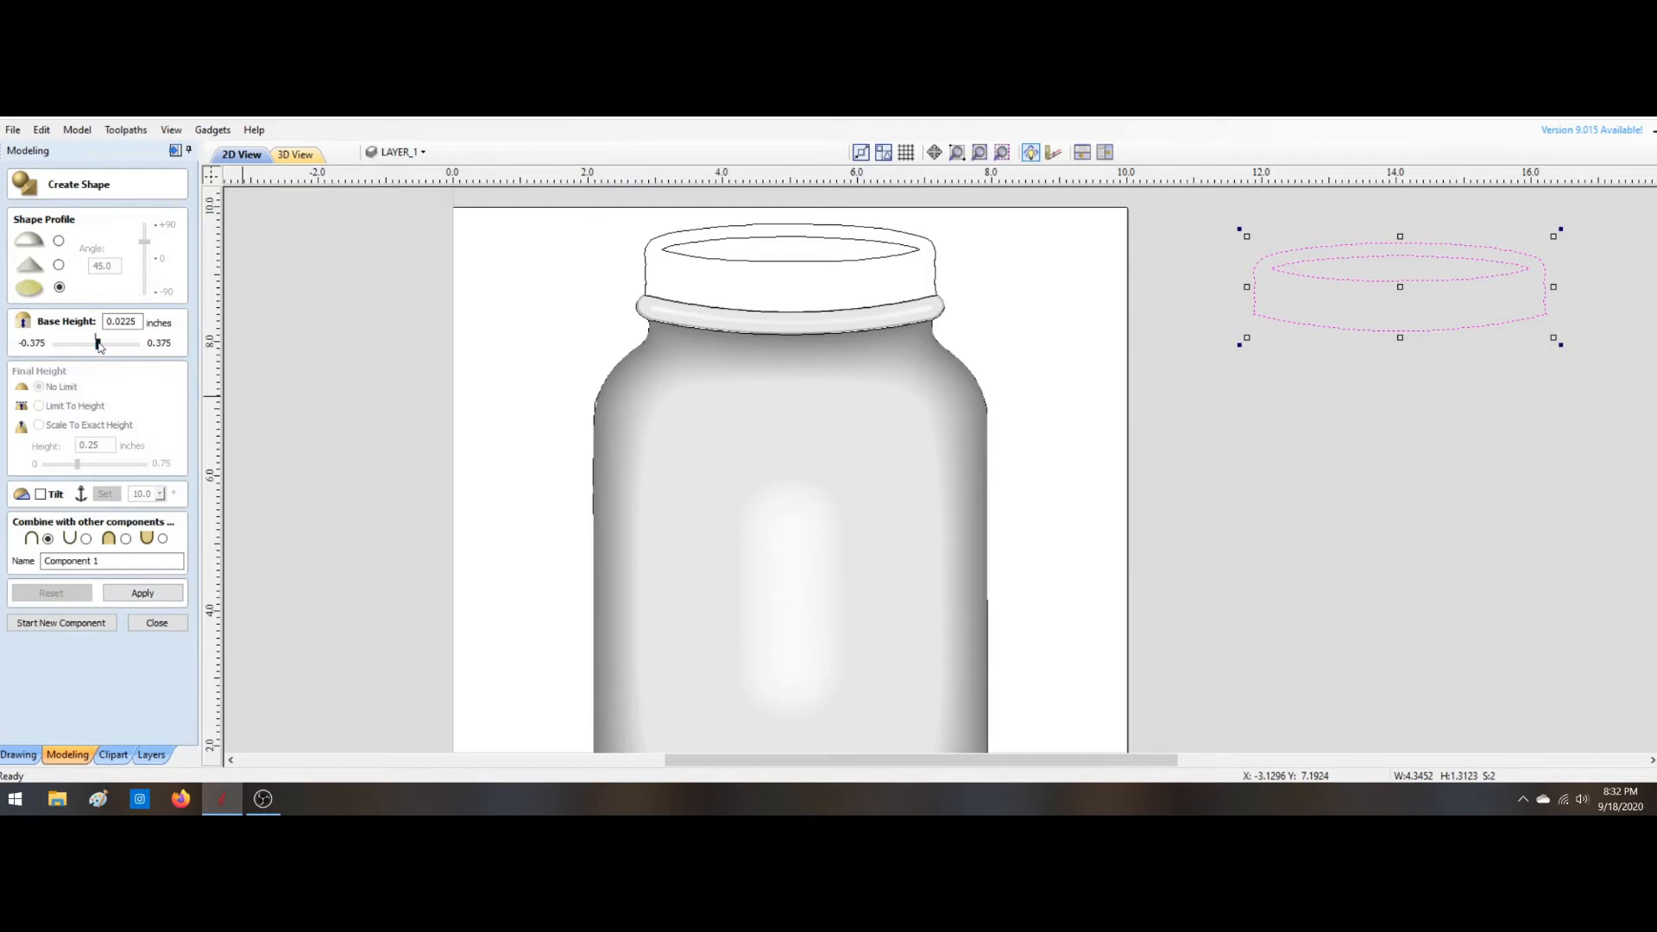
left_click(121, 593)
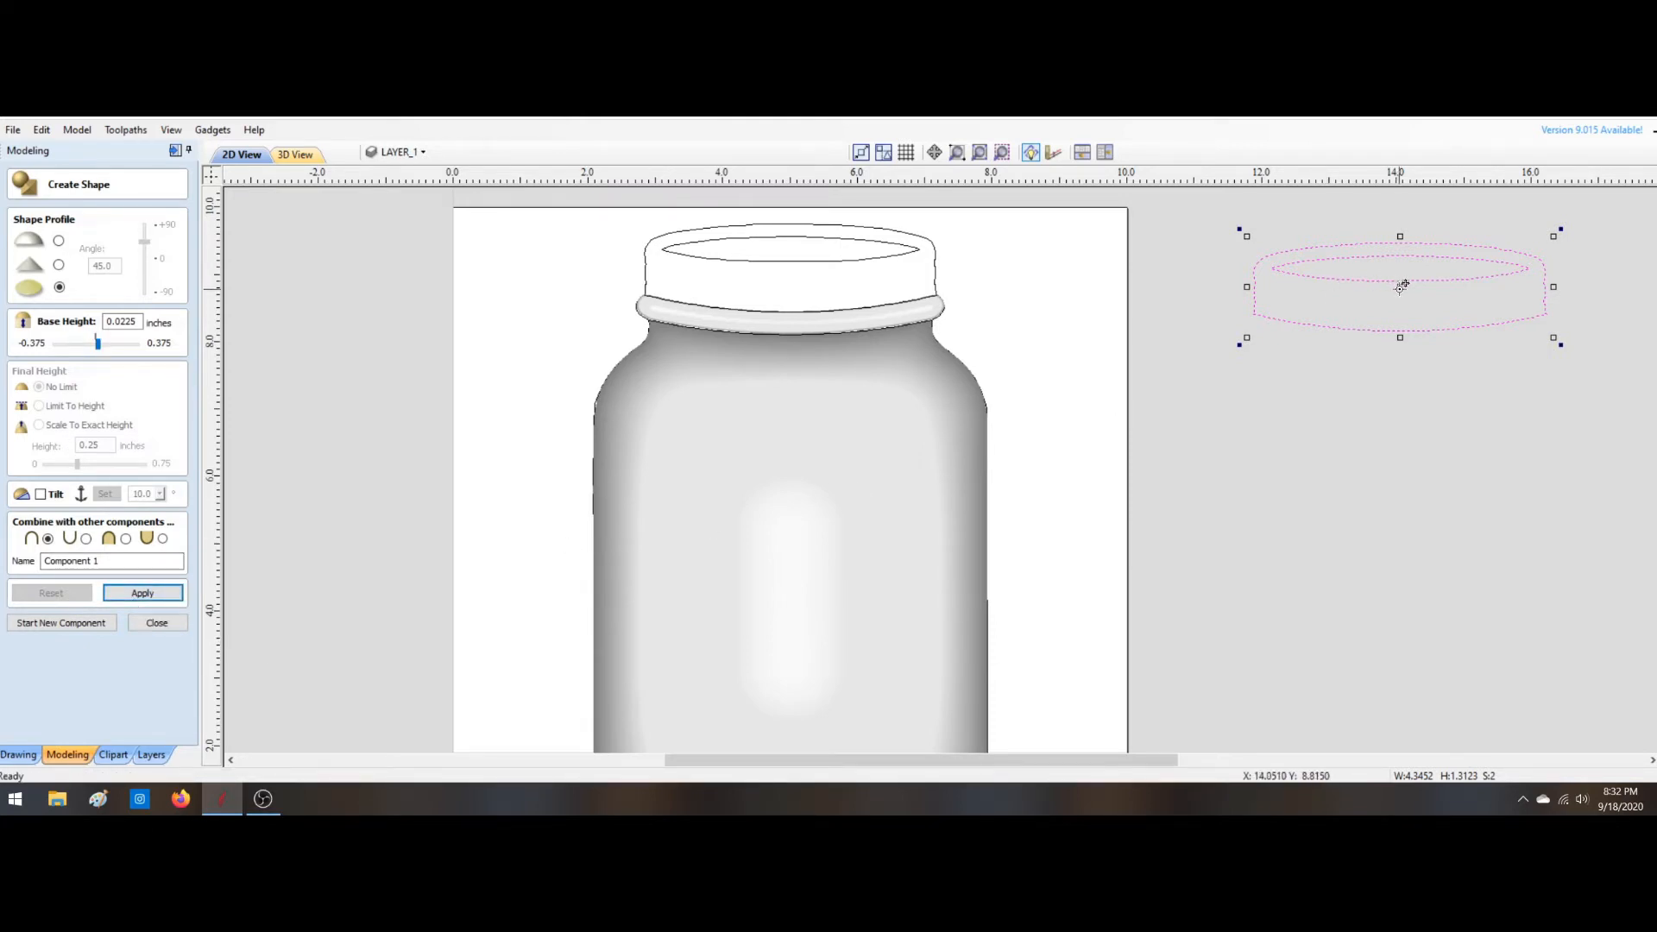
Step: Move the copied lid outline and inner ellipse back onto the jar, aligned exactly with the lid in the drawing
left_click_drag(1399, 281, 788, 272)
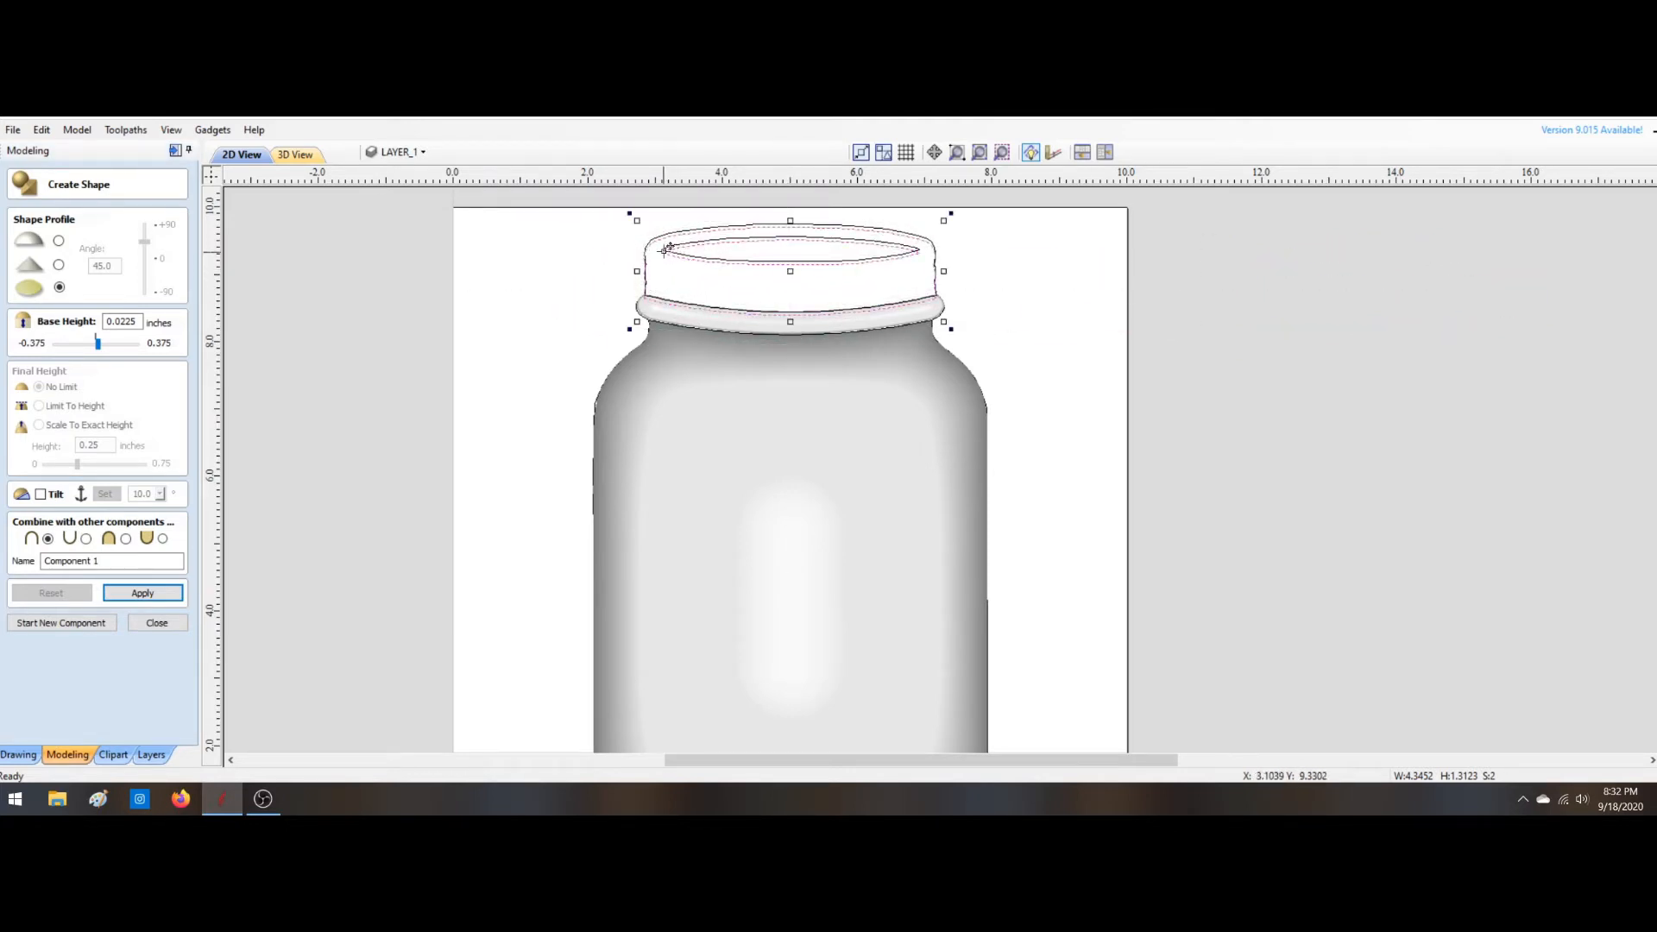
scroll(664, 249, "up", 2)
scroll(664, 249, "up", 3)
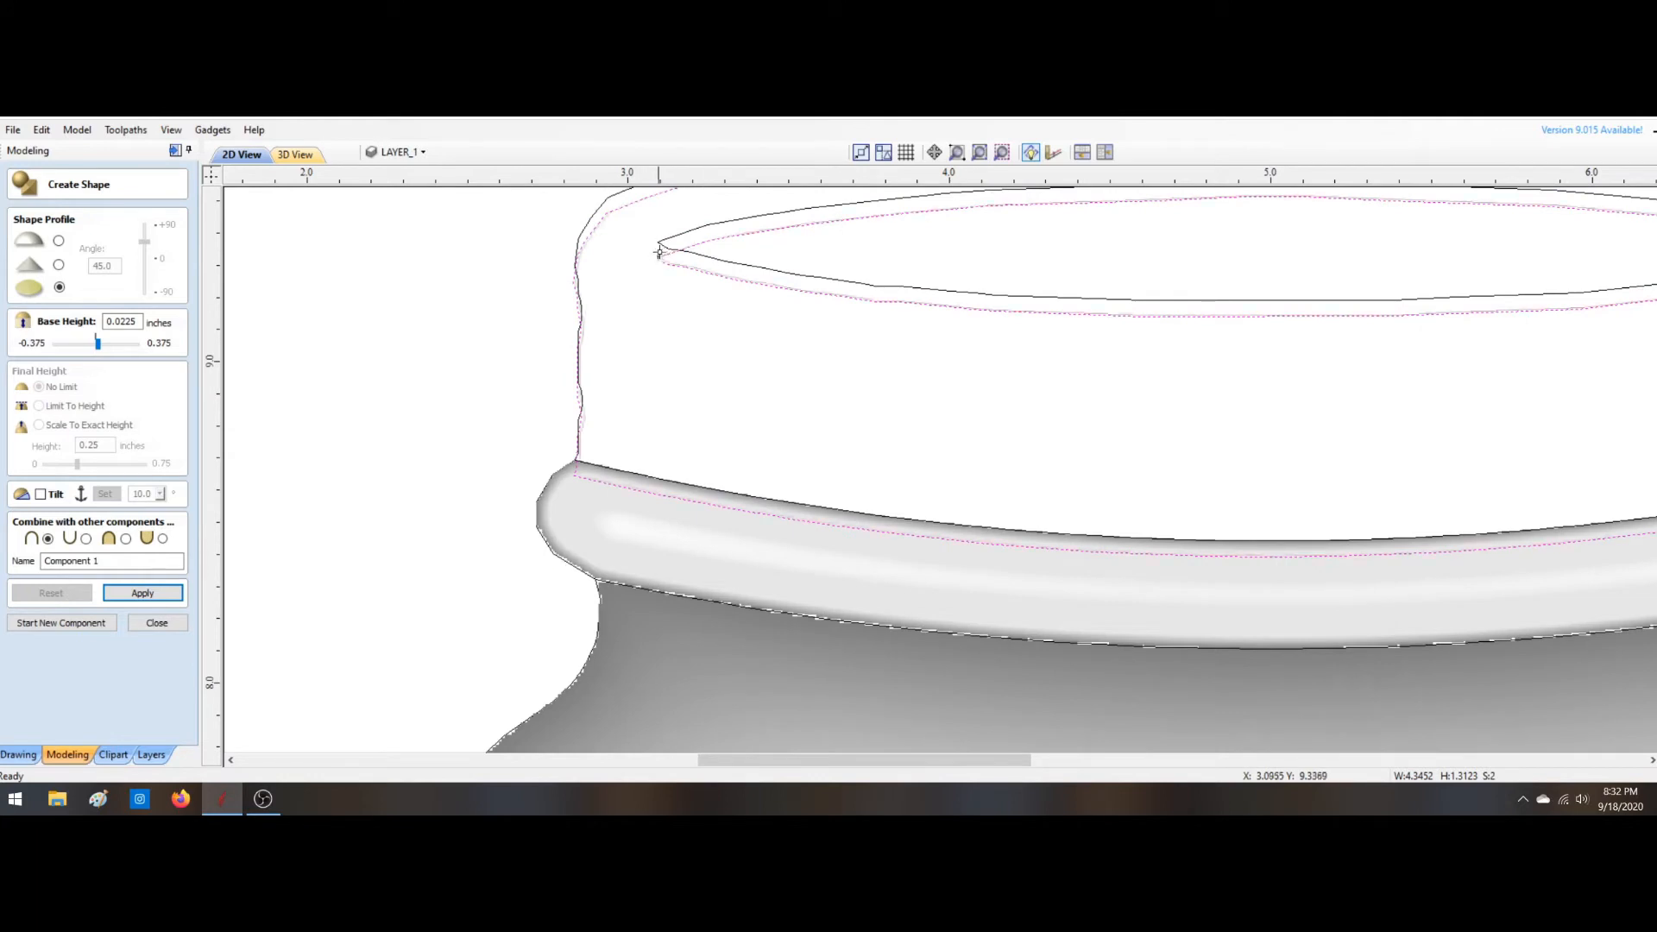
left_click(660, 244)
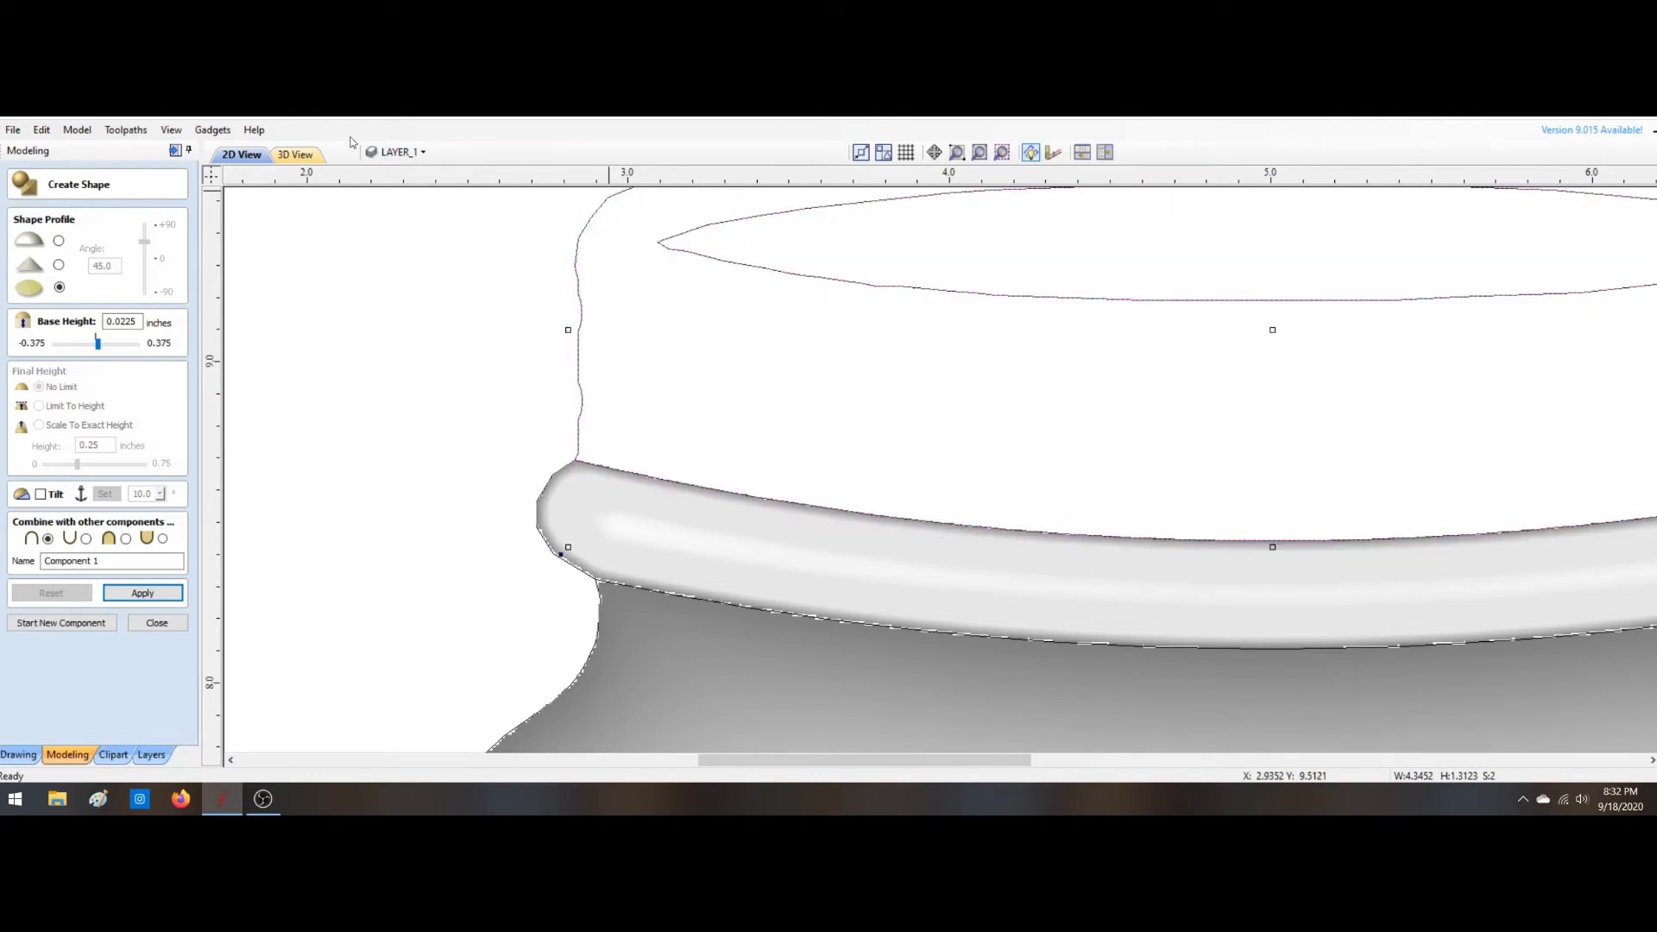
Step: Try flat, angular and round profiles on the lid section, ending with a 0.045-inch base height, and check it in 3D
left_click(143, 592)
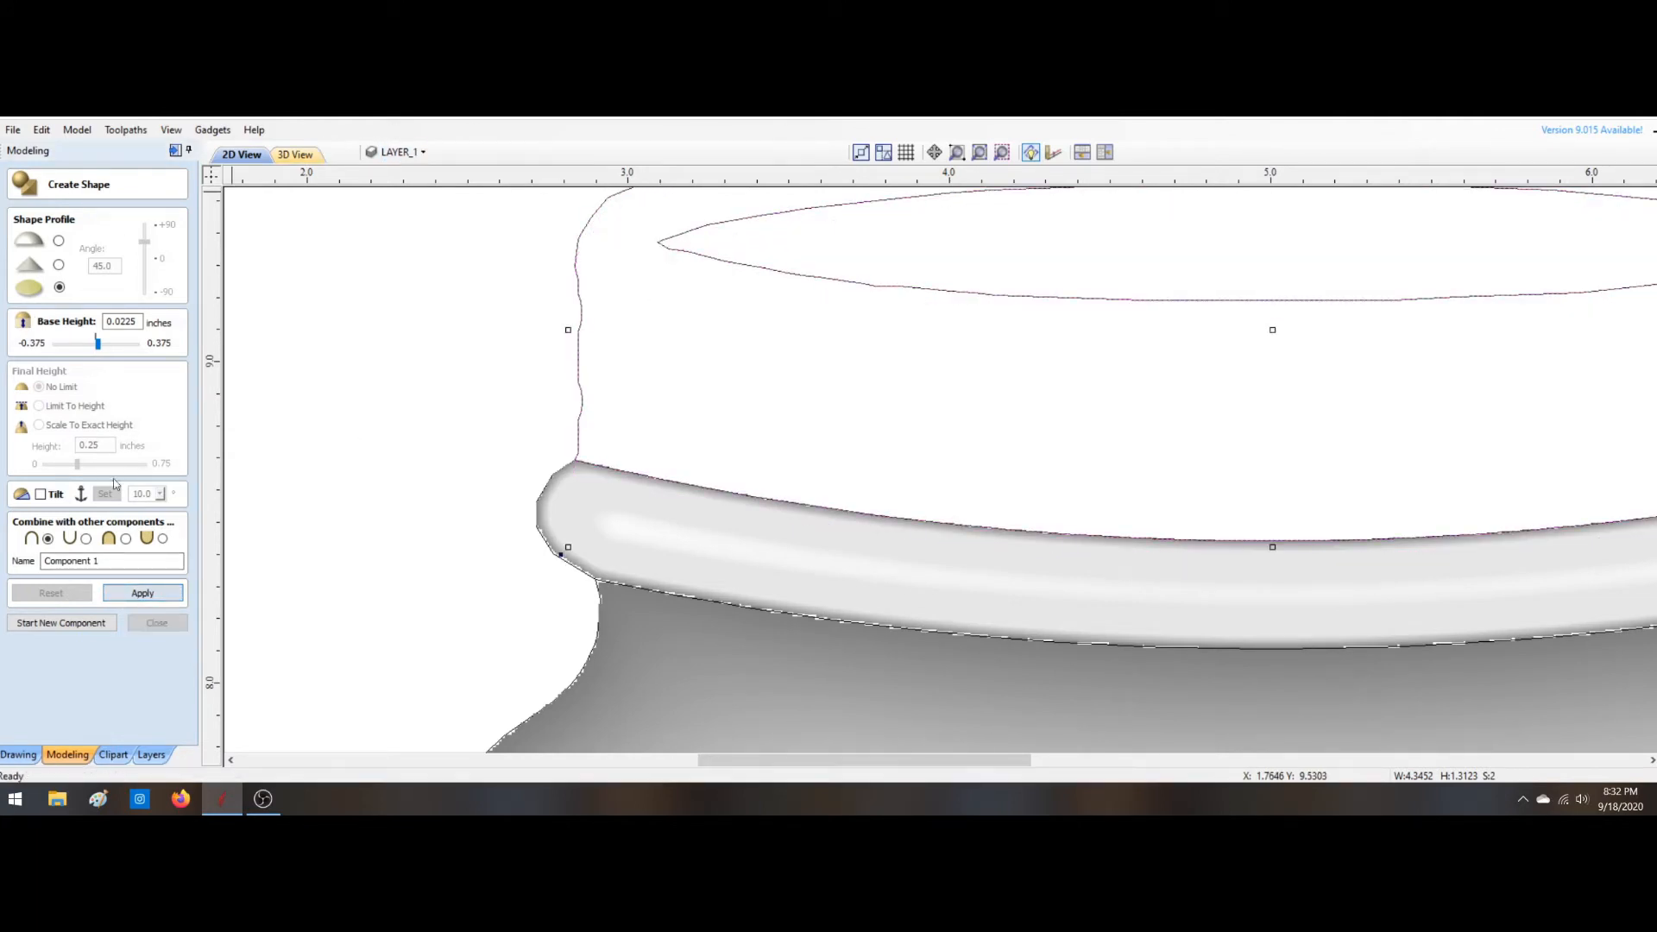
scroll(316, 441, "down", 3)
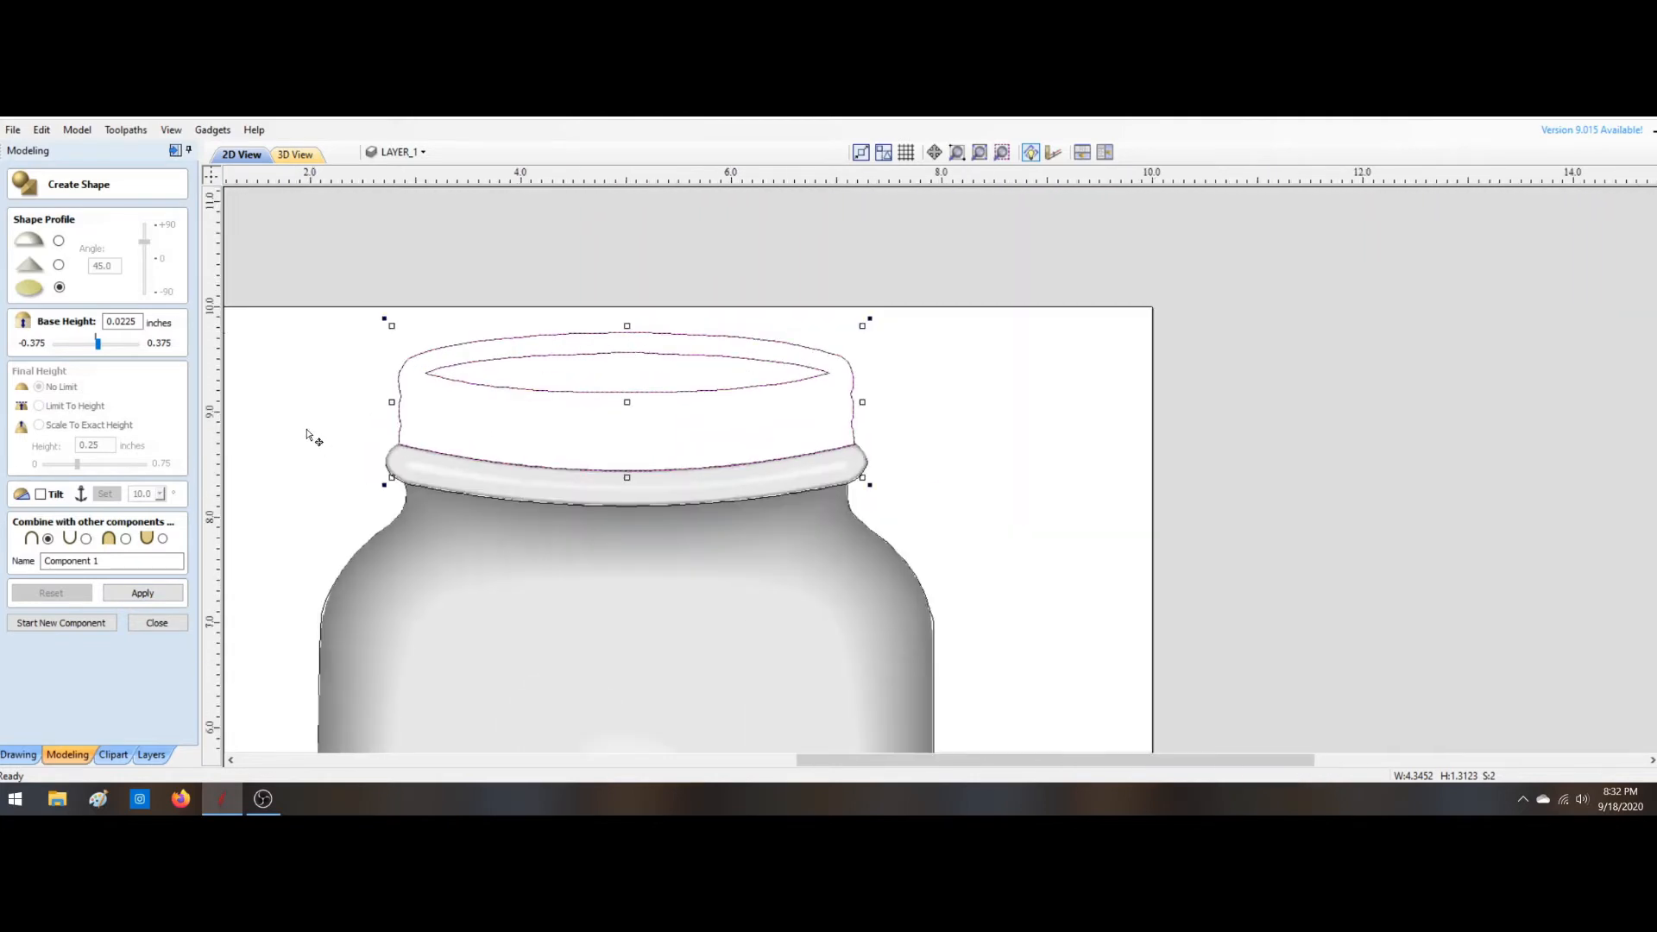
left_click_drag(97, 342, 106, 342)
left_click(59, 267)
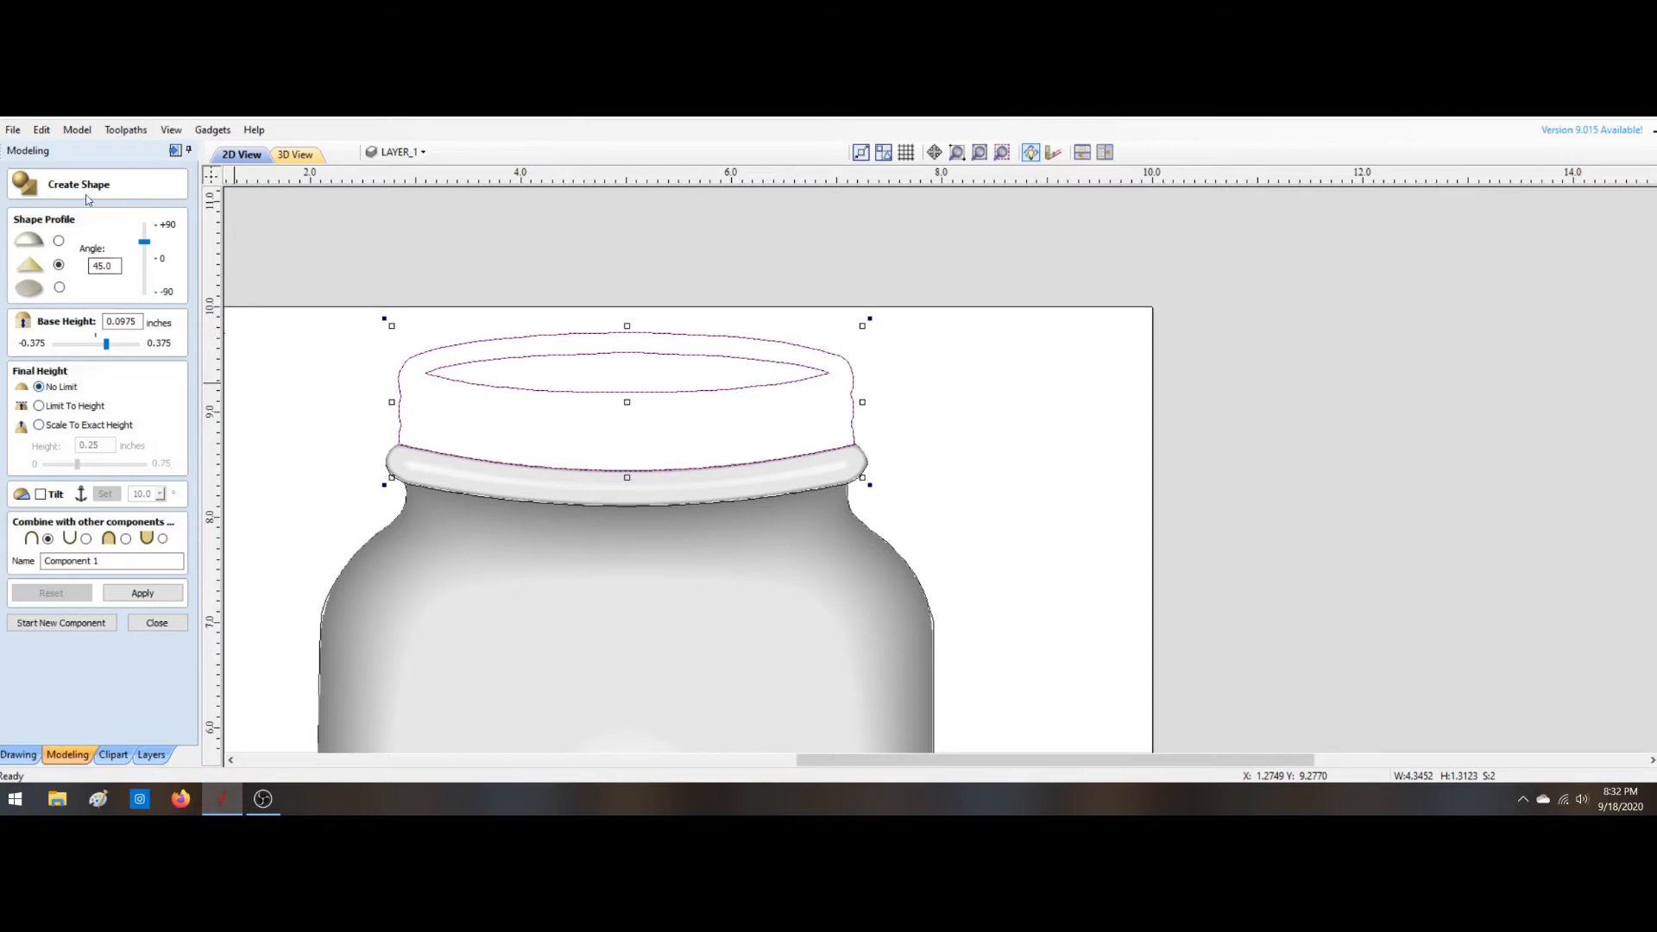
left_click(59, 241)
left_click_drag(111, 347, 102, 348)
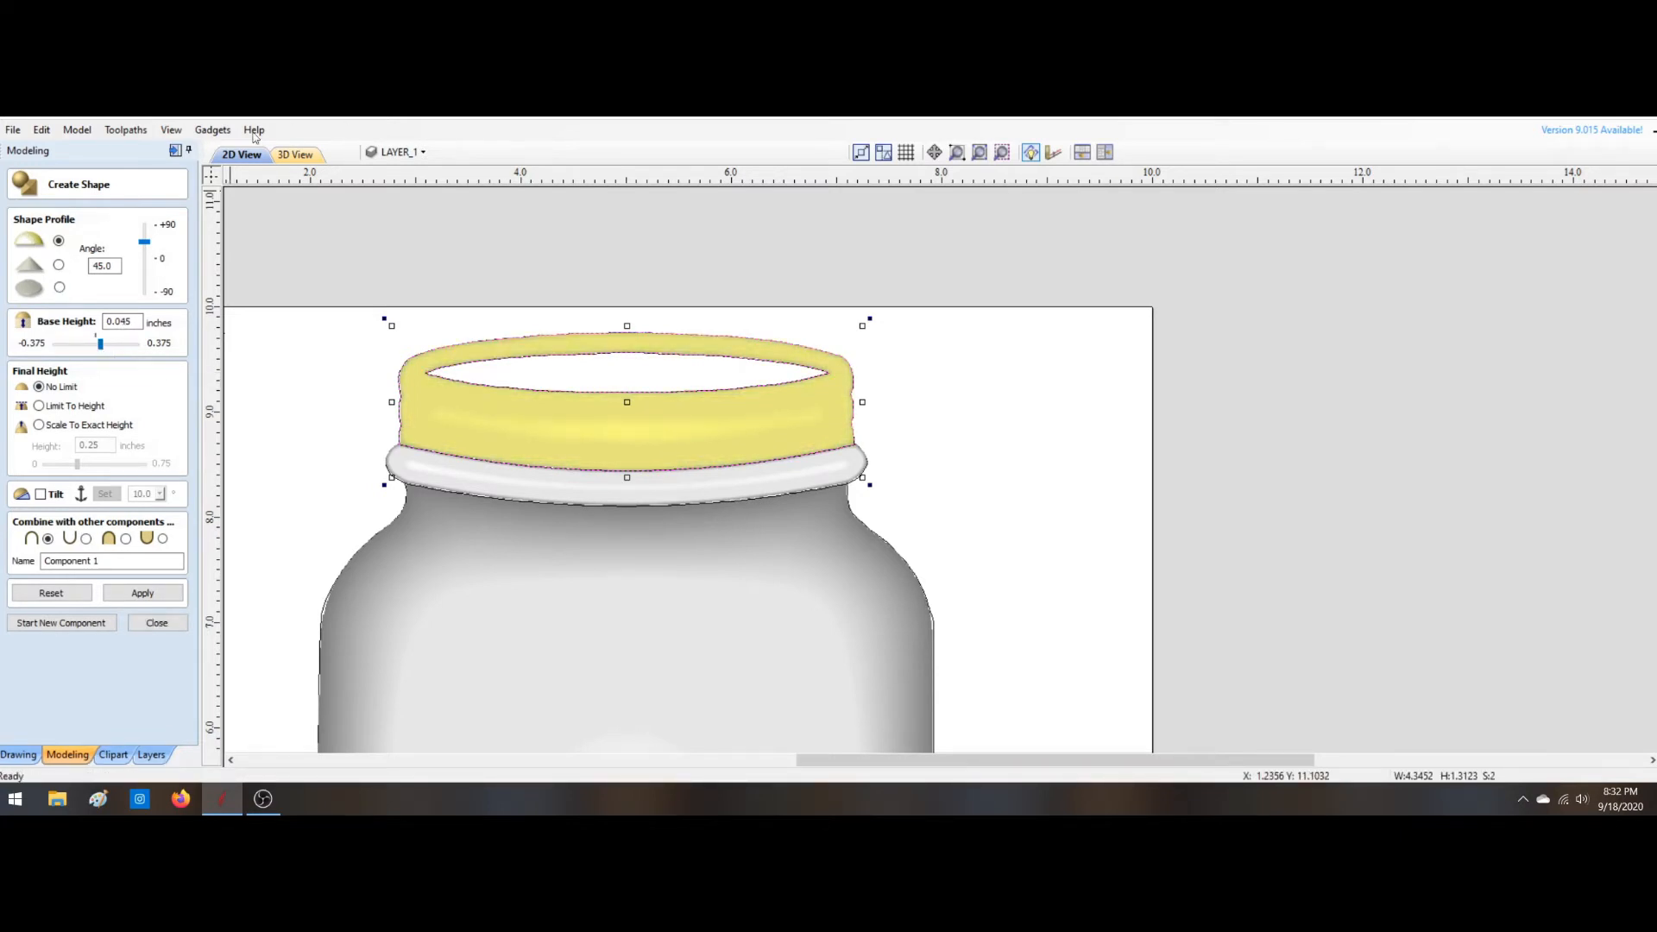
left_click(294, 155)
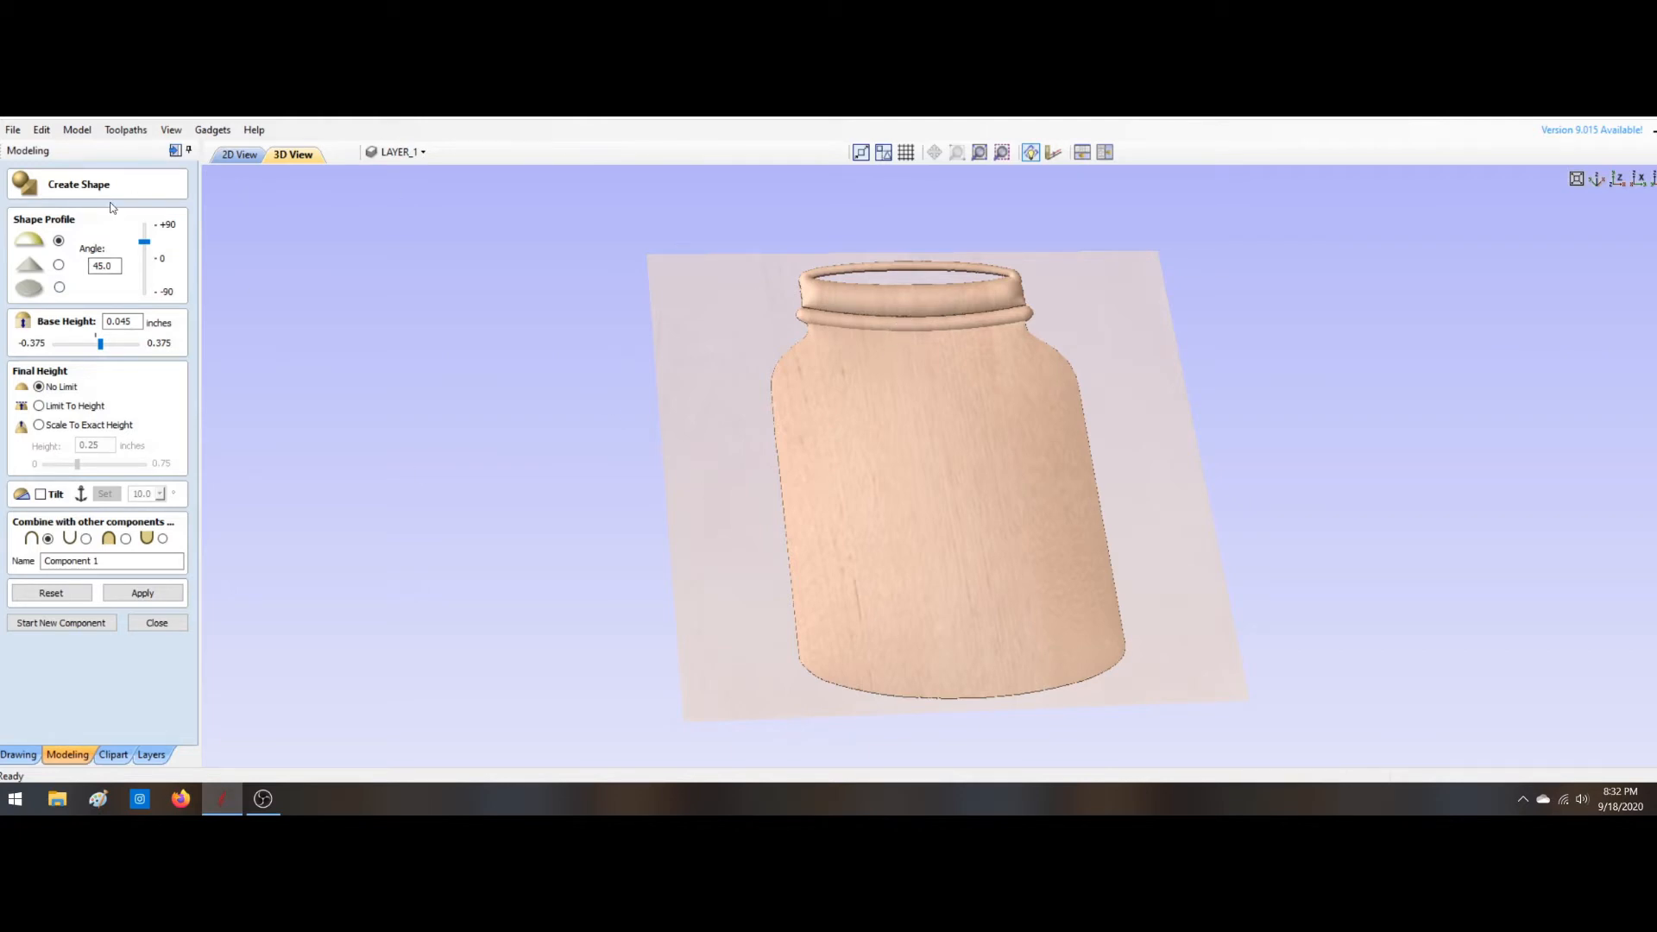
Step: Try a flat profile with a 0.12-inch base height on the lid section
left_click(59, 287)
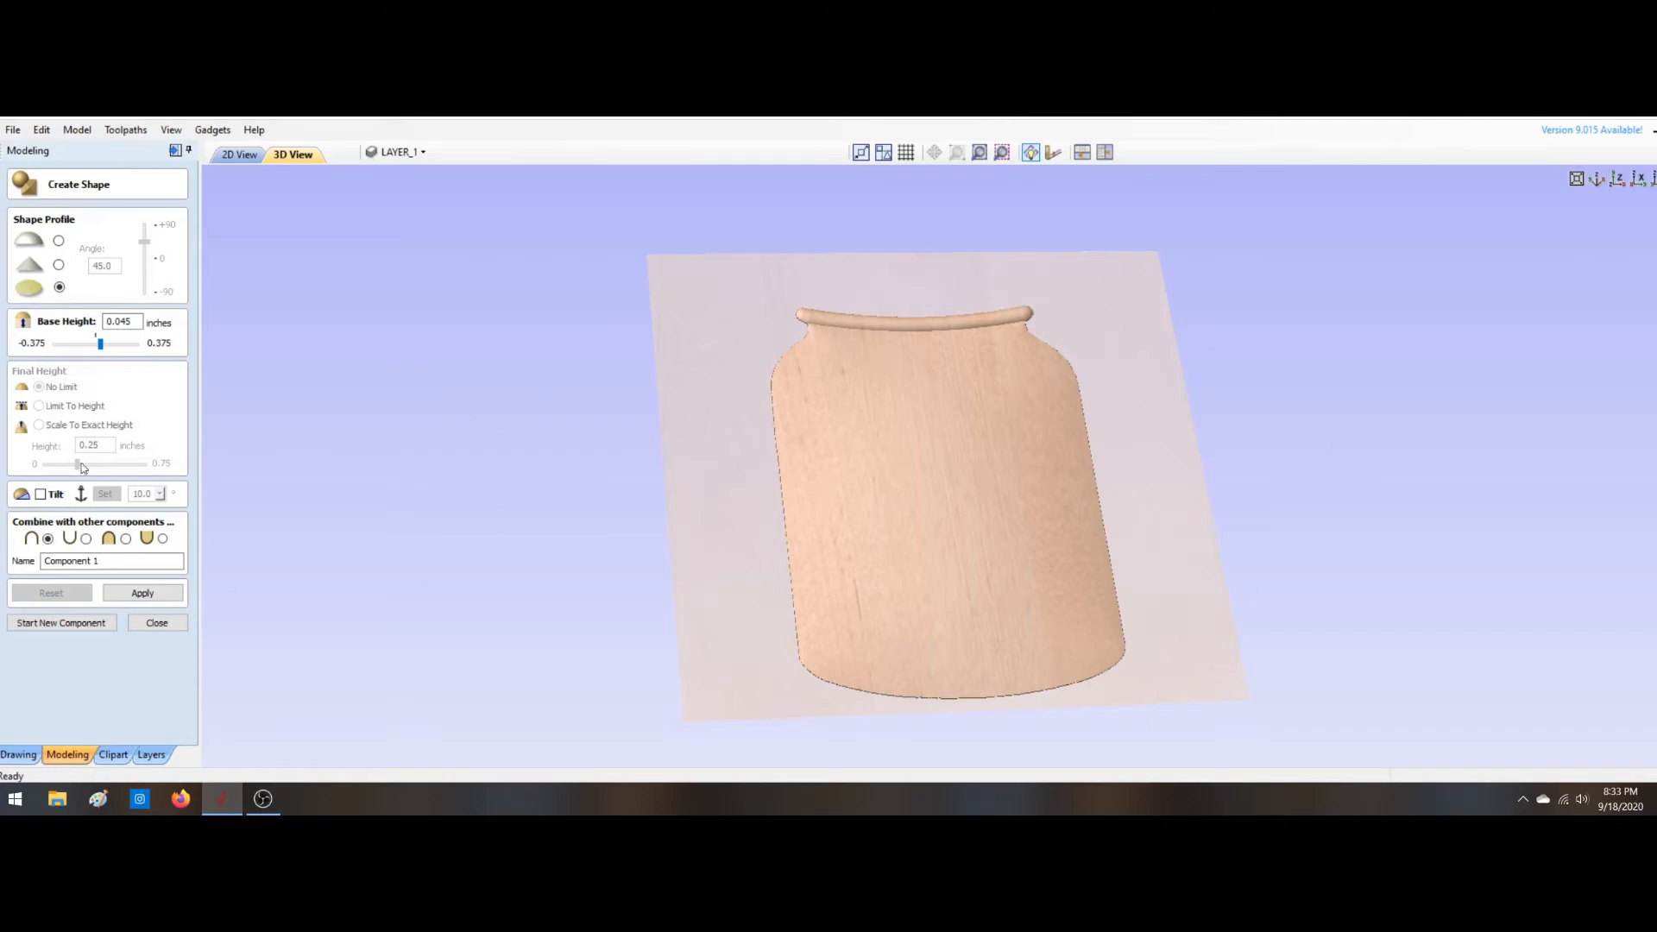
mouse_move(100, 345)
left_mouse_down()
mouse_move(138, 345)
mouse_move(109, 344)
left_mouse_up()
left_click(142, 592)
left_click(126, 539)
left_click(47, 538)
Step: Apply a round profile to the lid section and set its base height to 0.0225 inches
left_click(60, 265)
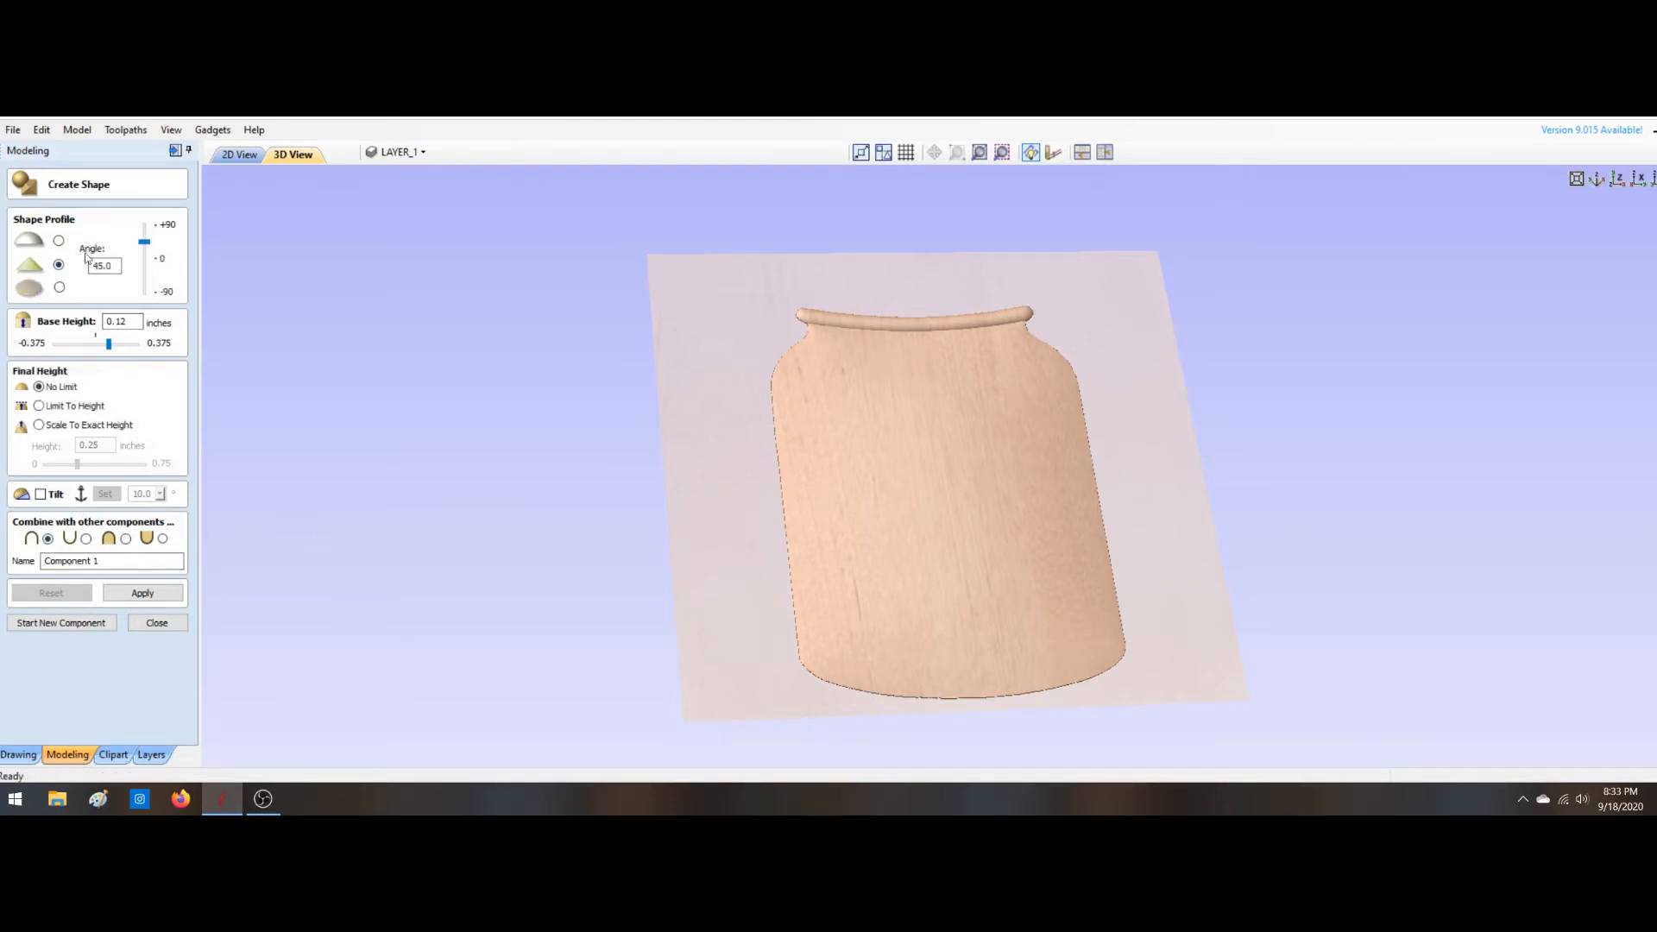
left_click(59, 241)
left_click(134, 591)
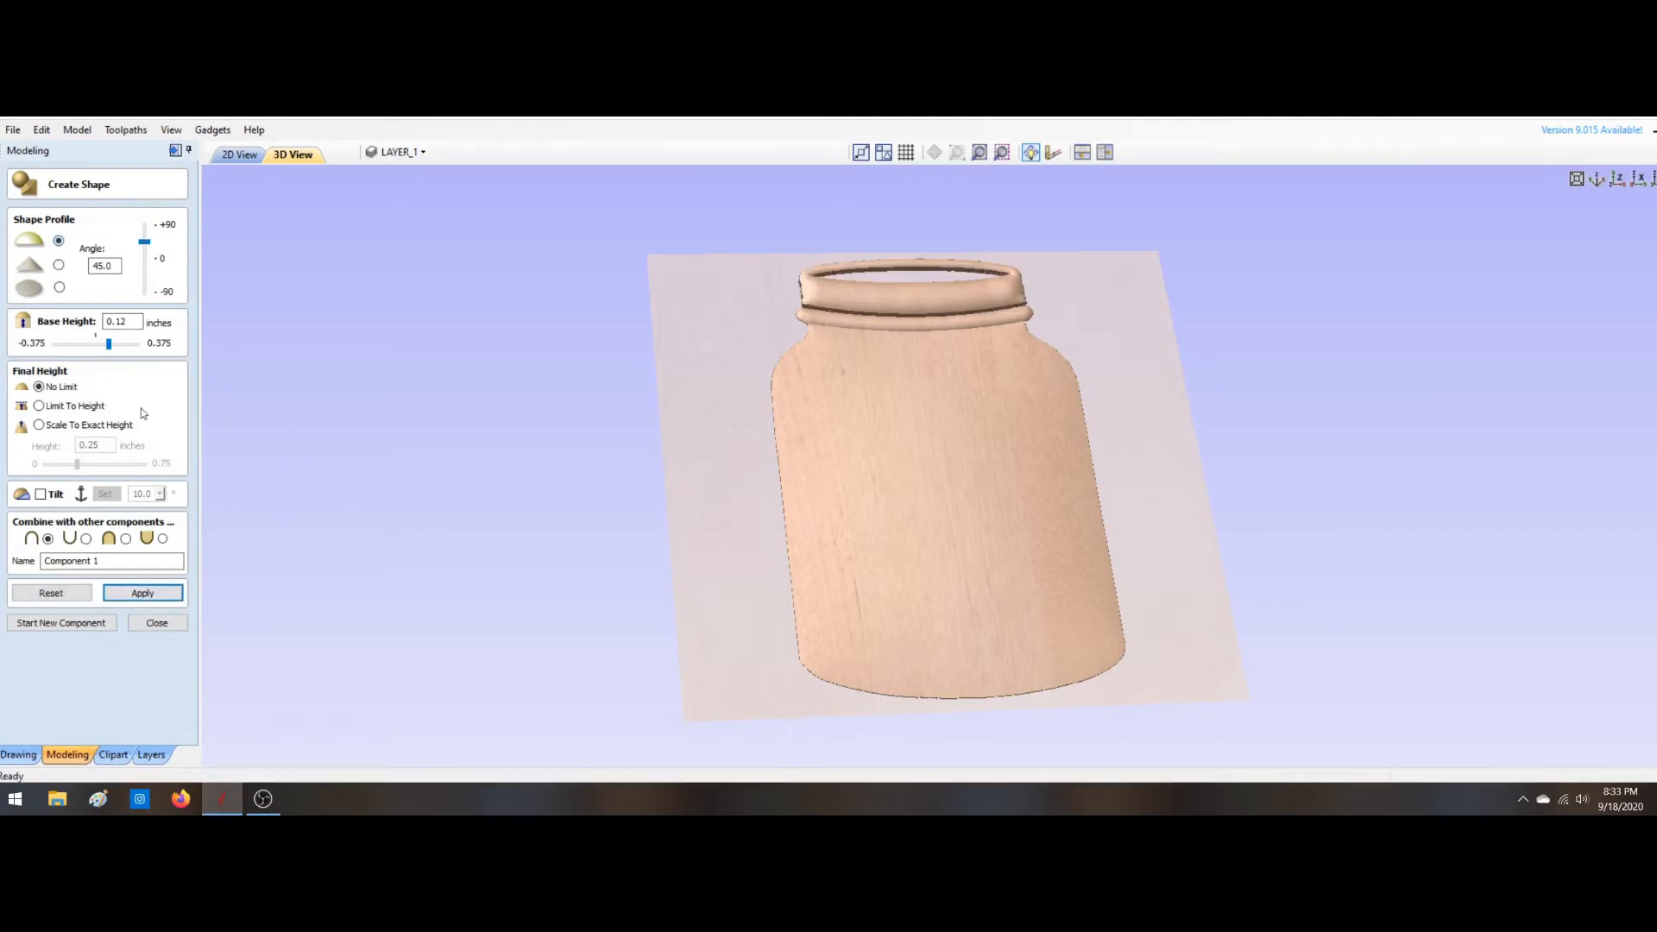
left_click_drag(109, 343, 102, 348)
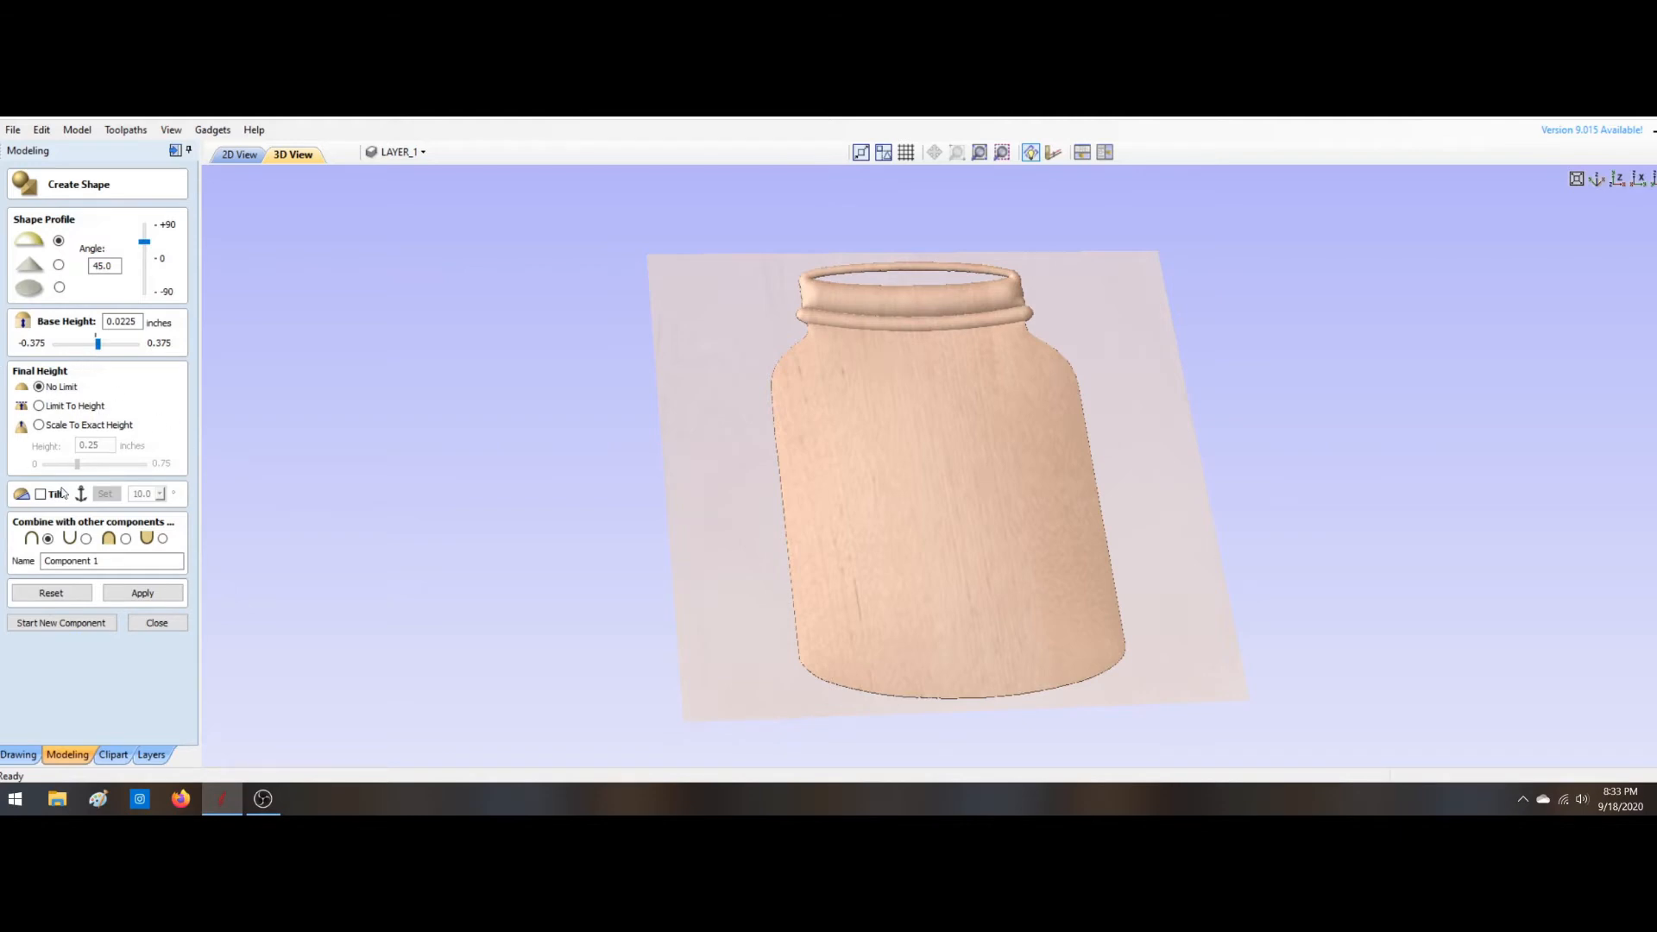
Step: Limit the lid section's final height, first trying 0.125 inches and finally setting 0.022 inches, and apply it
left_click(40, 407)
key("BackSpace")
key("BackSpace")
left_click(157, 593)
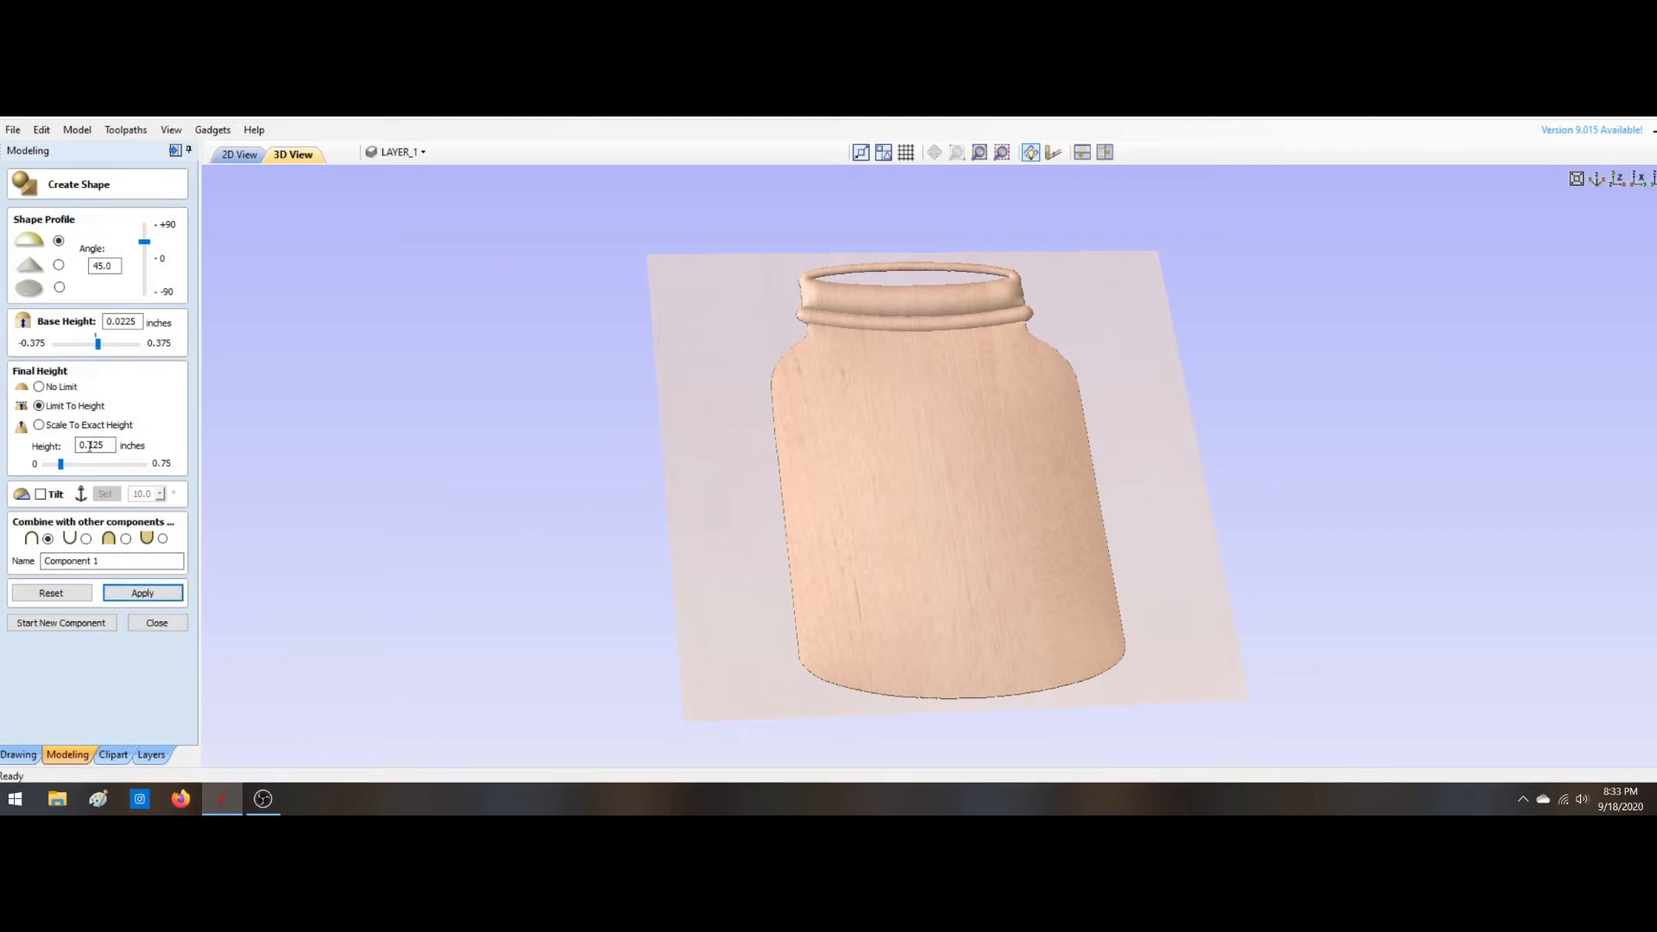
left_click_drag(89, 446, 123, 446)
key("BackSpace")
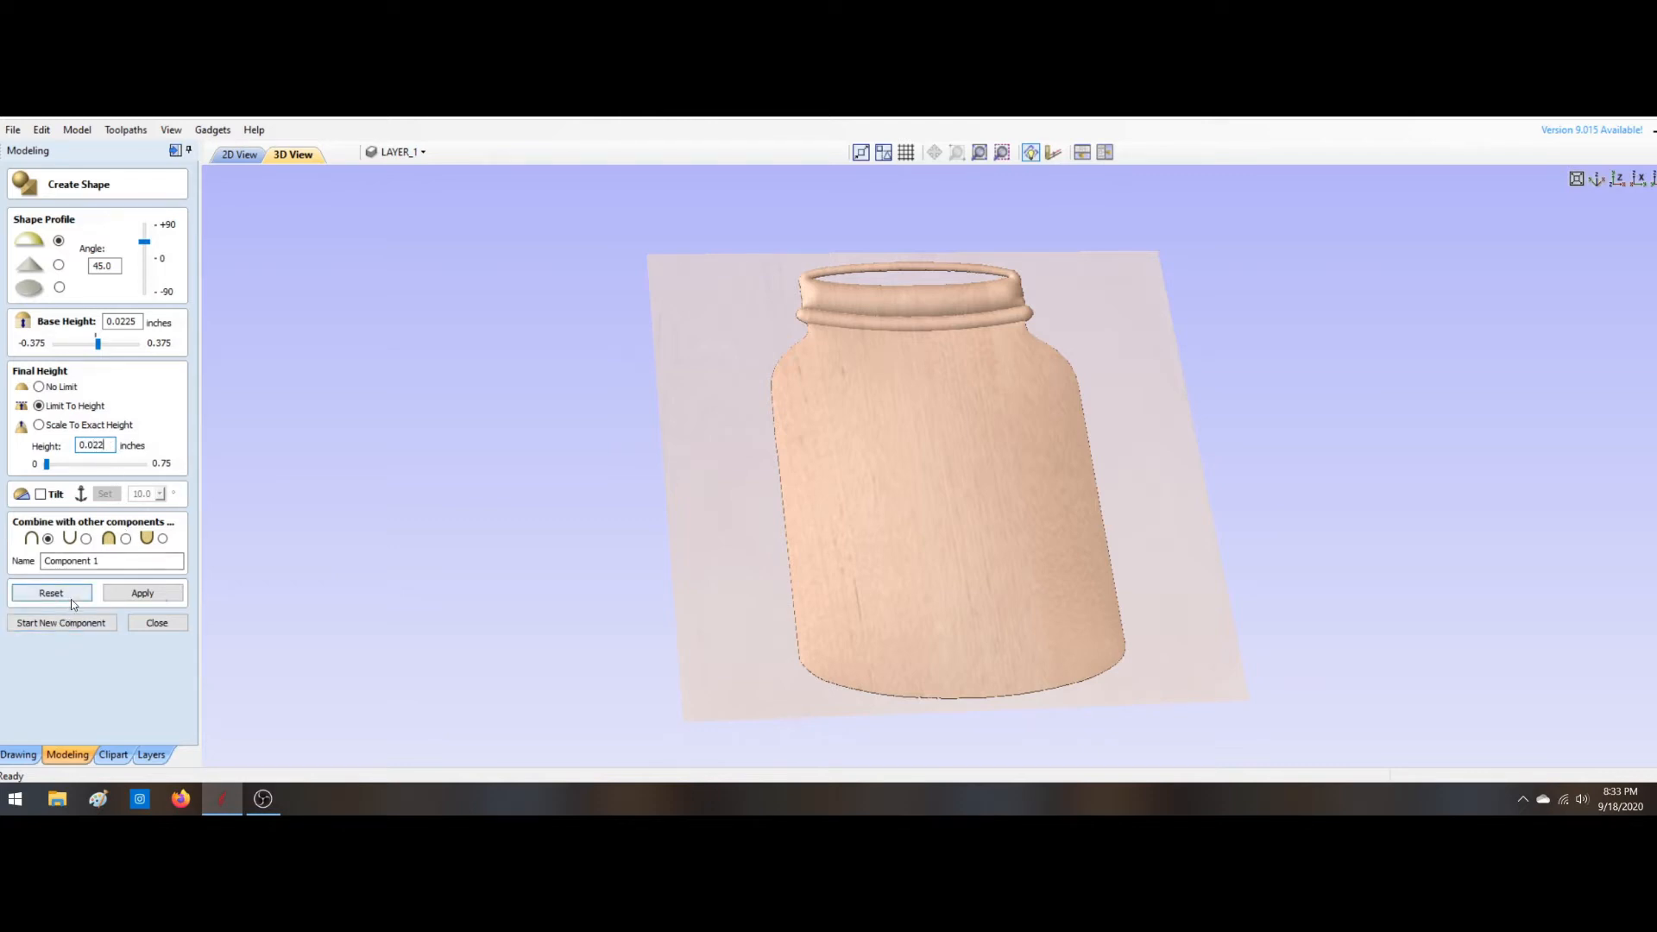
left_click(142, 593)
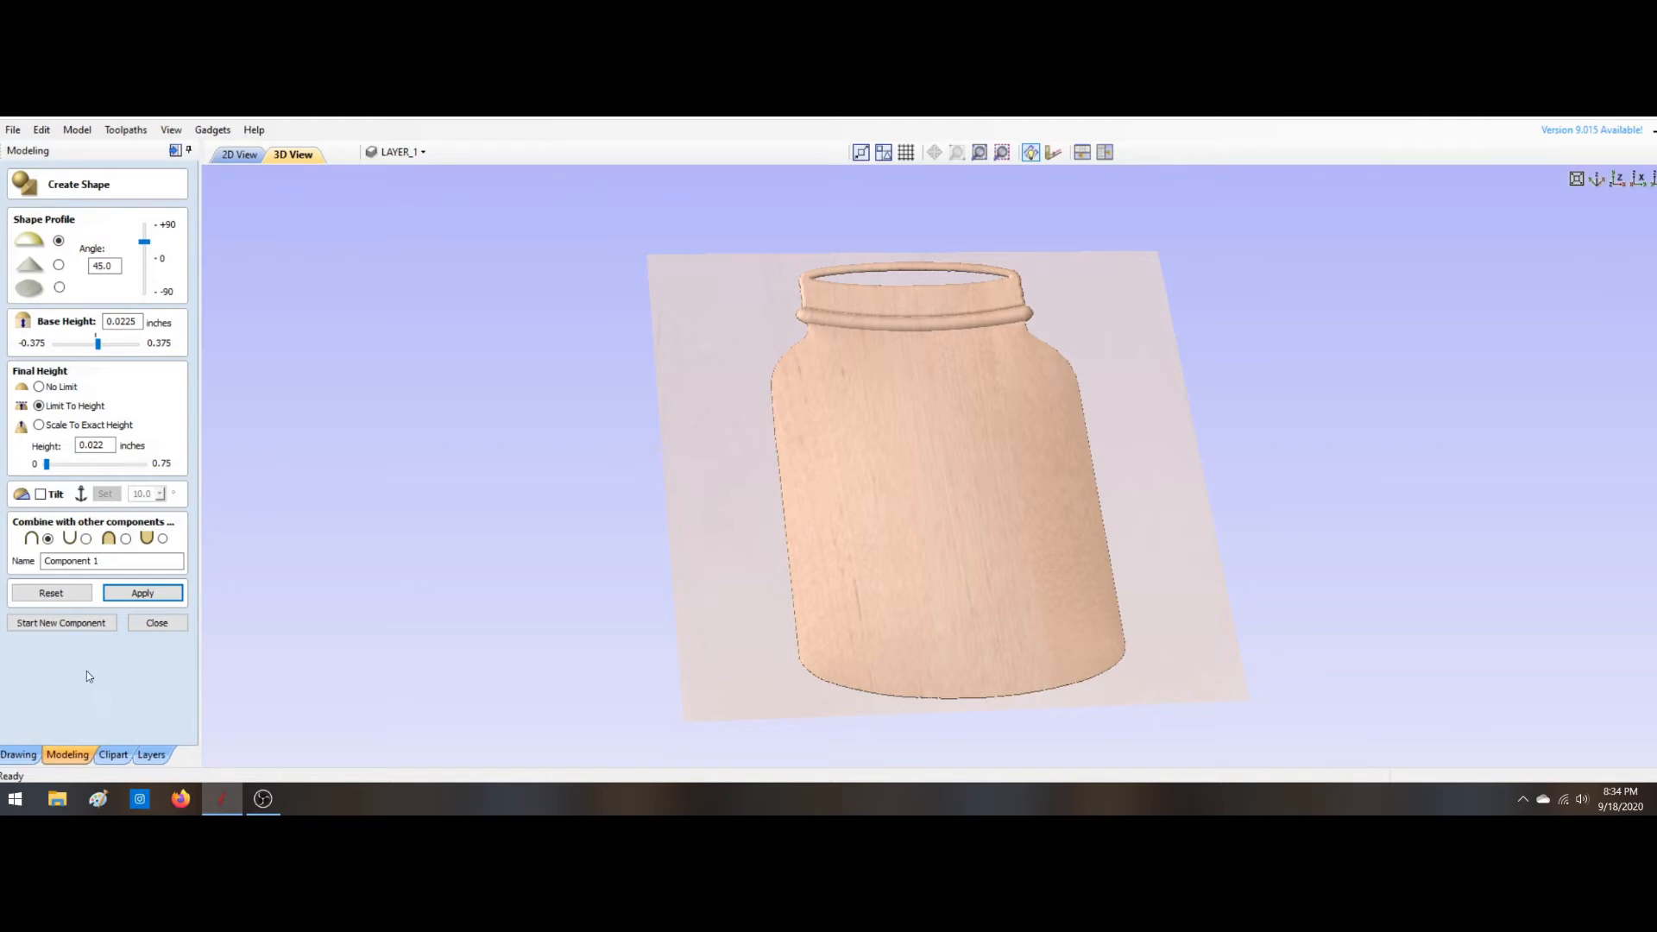
Step: Name the lid section shape "lid side", apply it, deselect its vectors in the 2D view and close Create Shape
left_click_drag(114, 562, 1, 562)
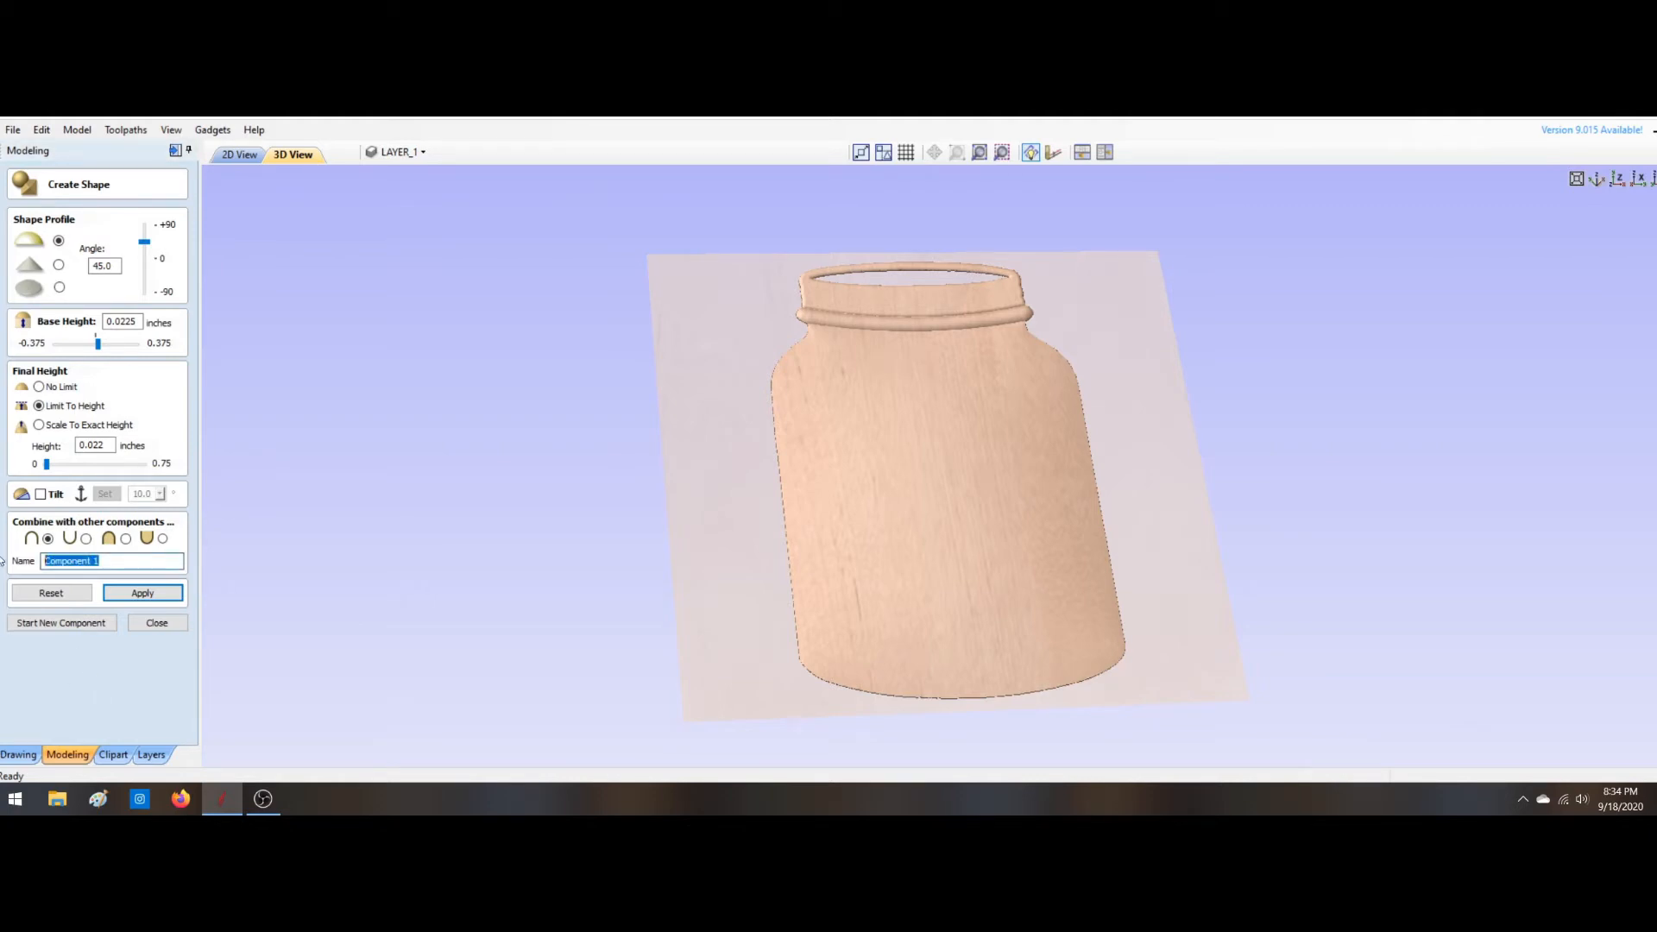
key("BackSpace")
left_click(143, 592)
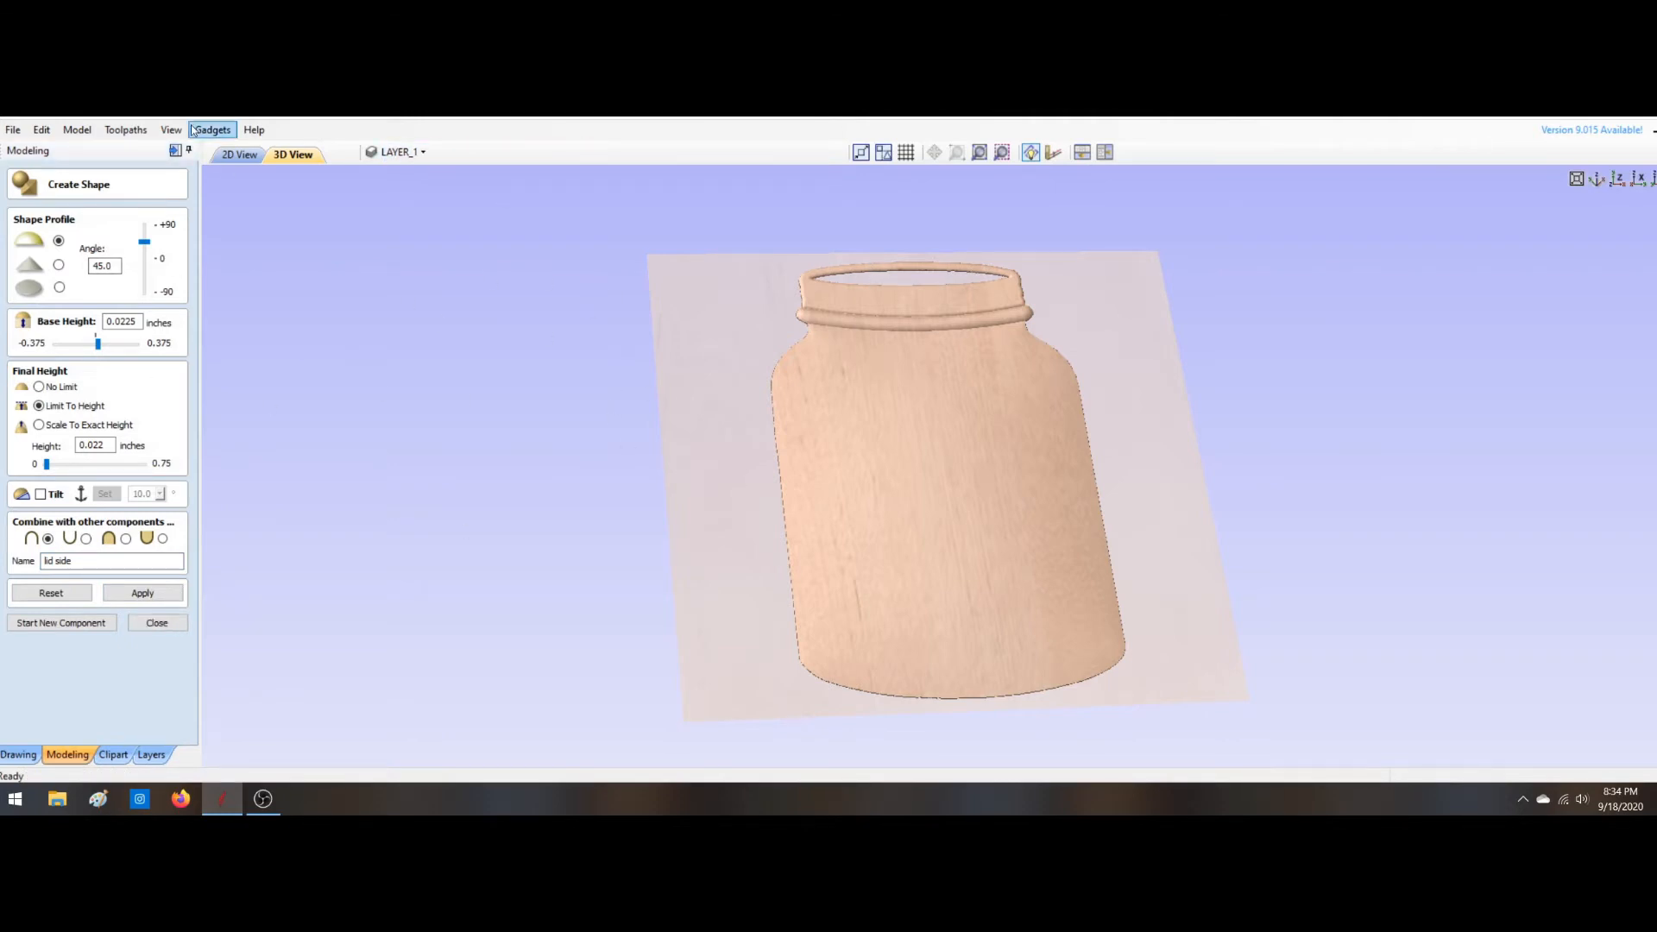
left_click(239, 154)
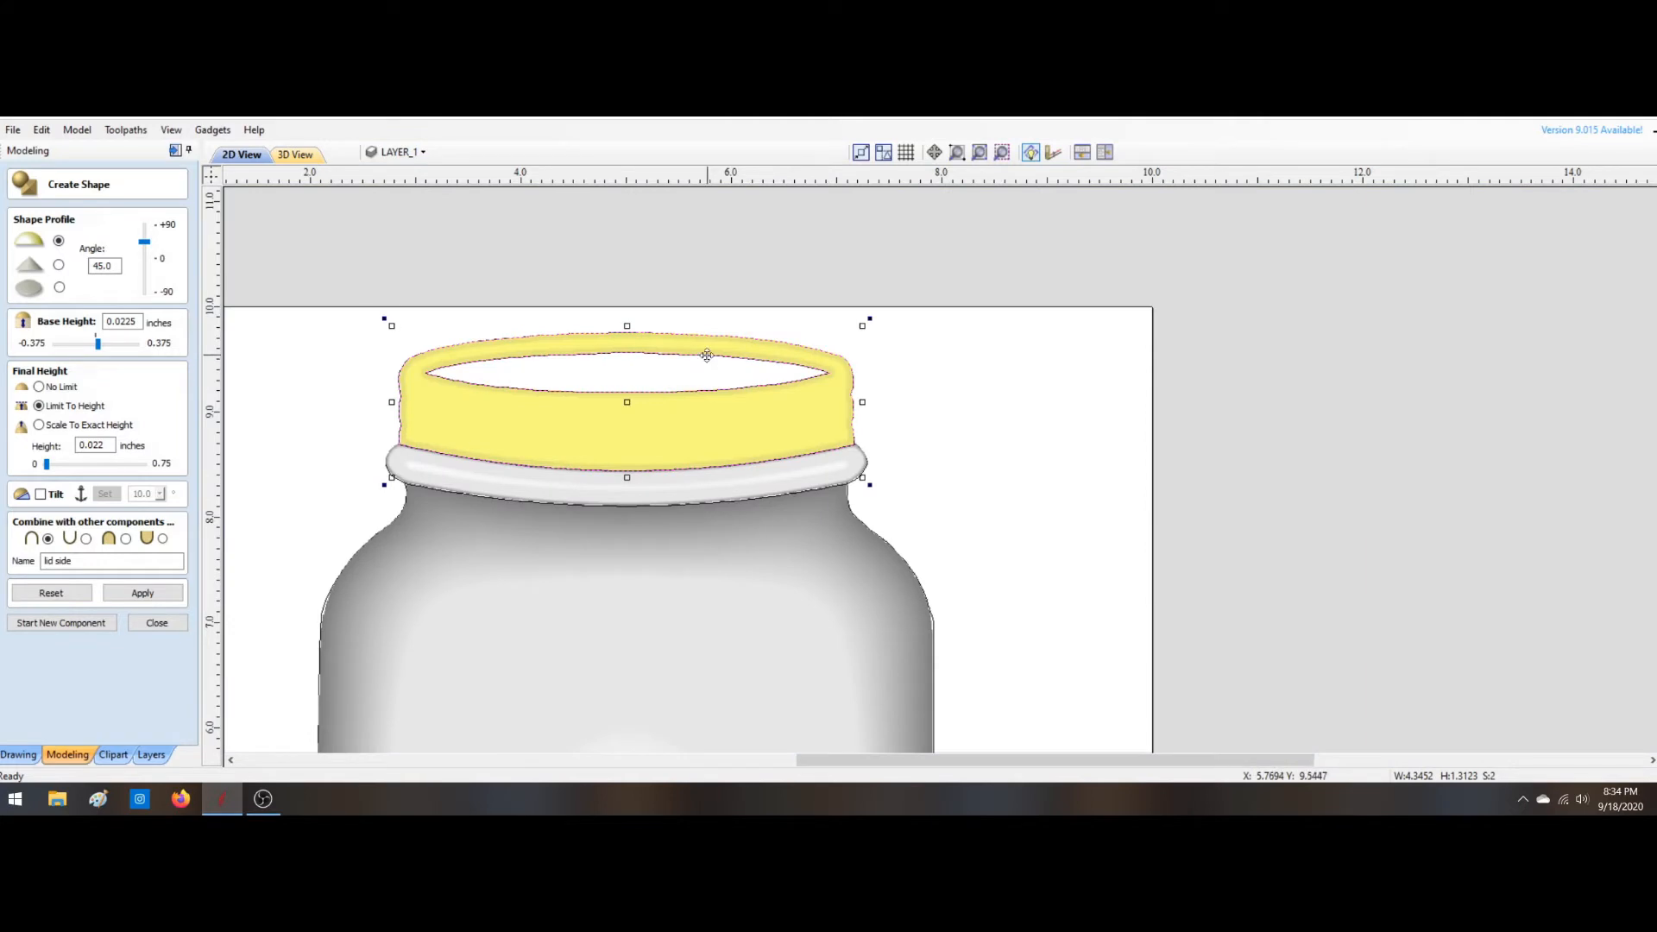
left_click(966, 435)
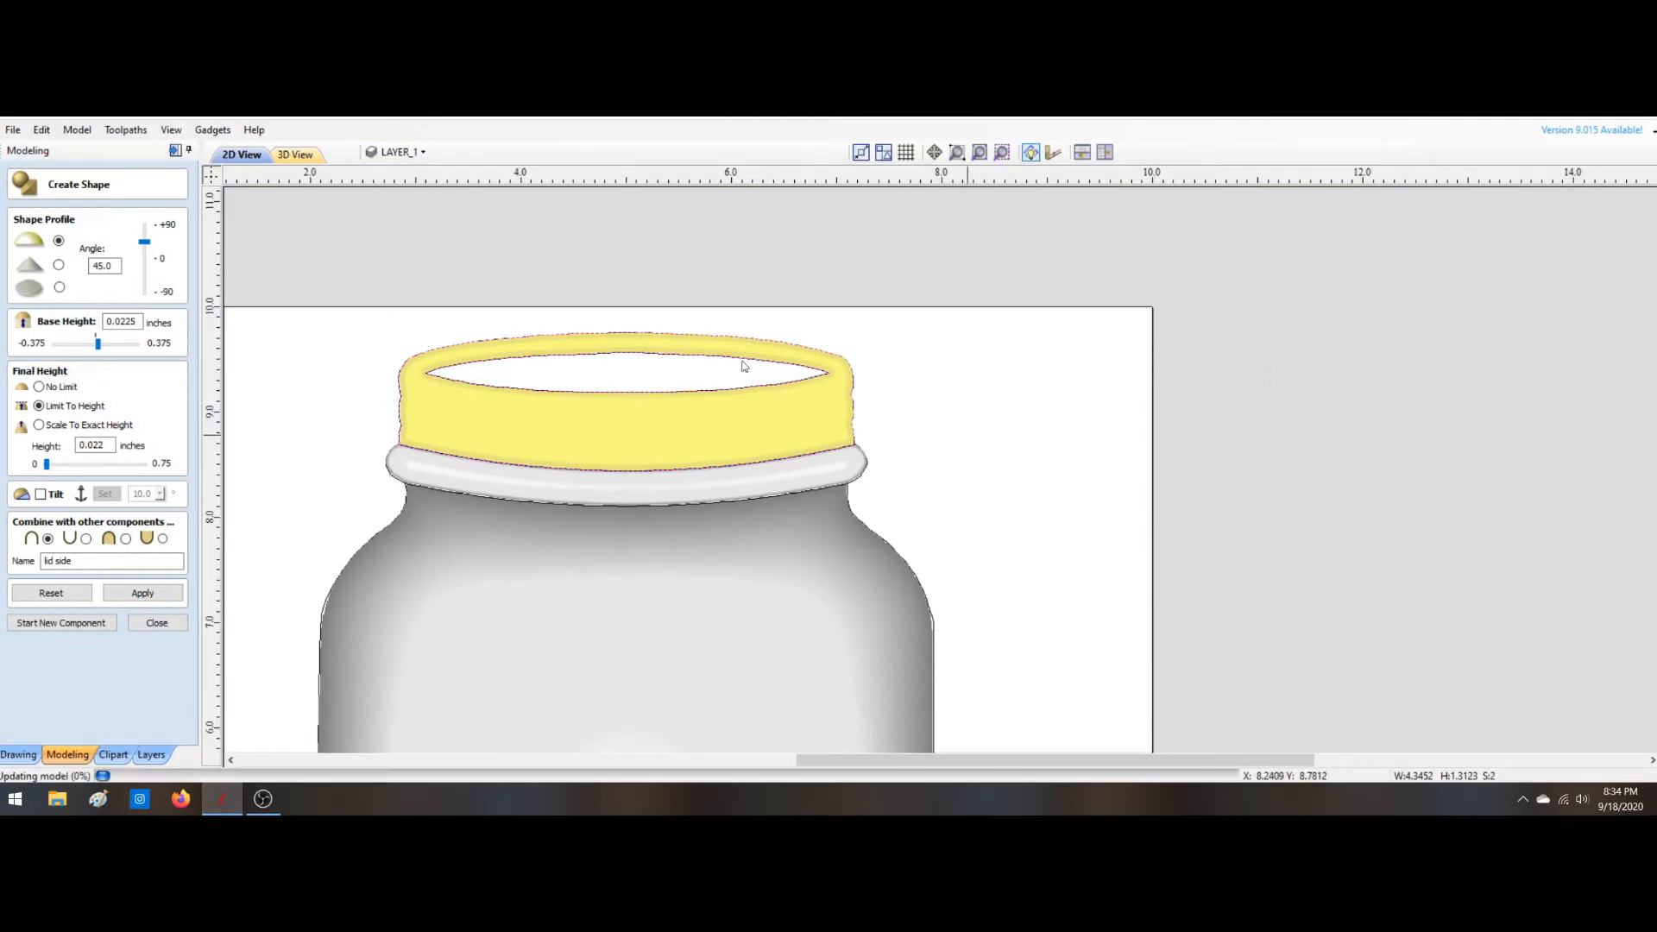
left_click(788, 379)
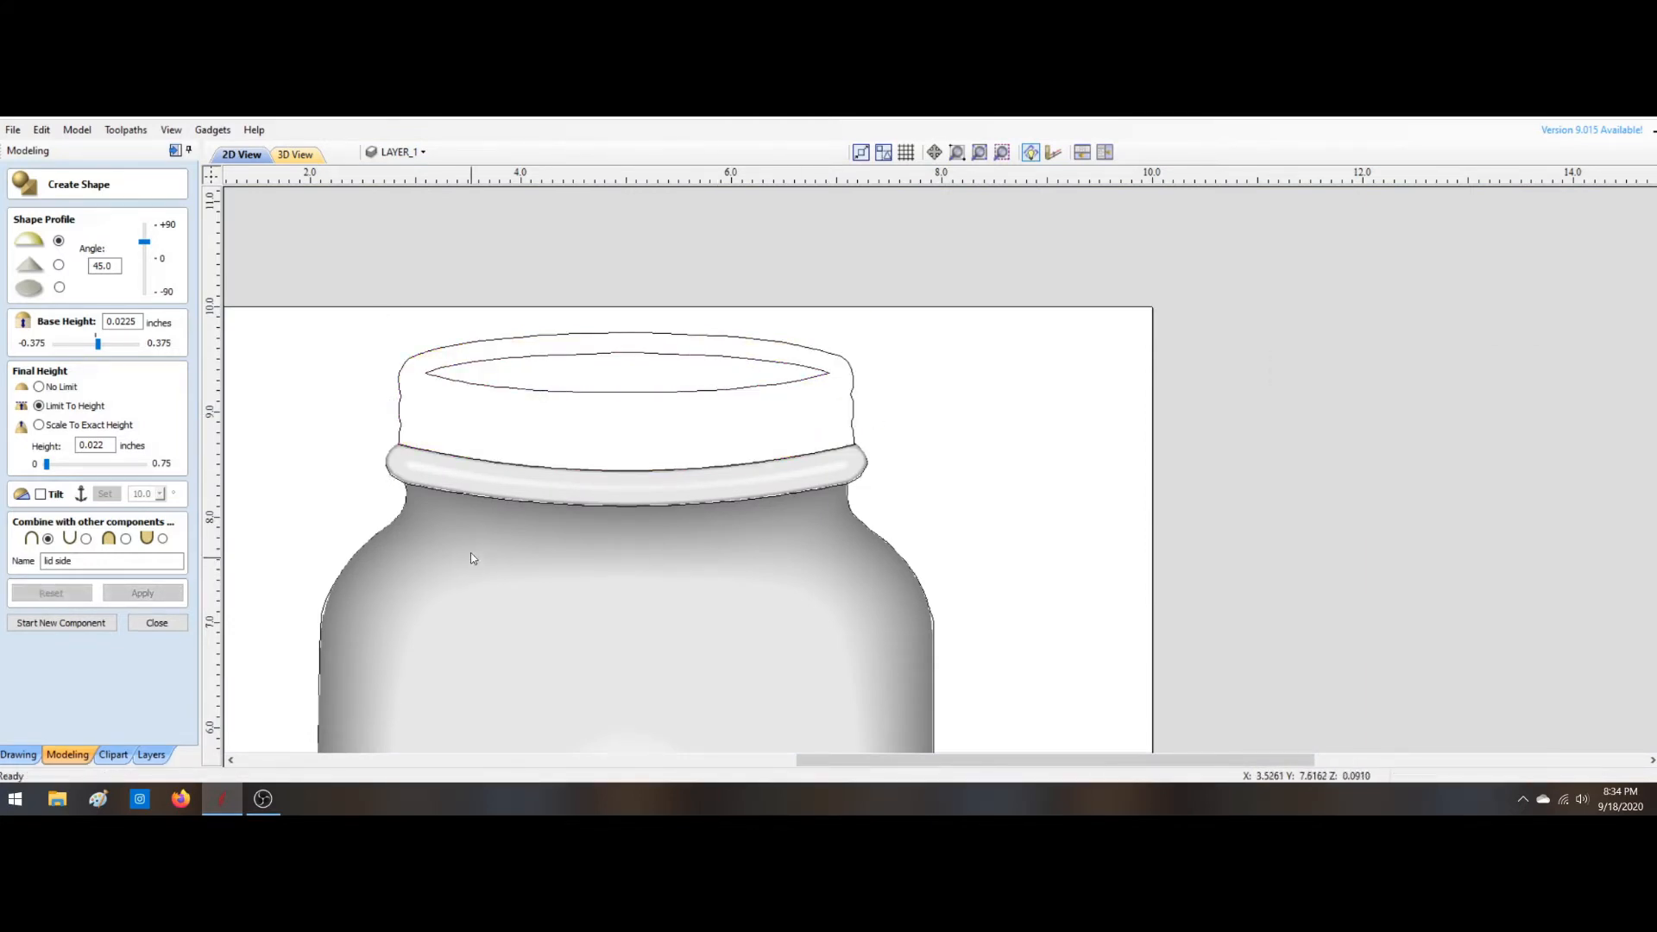
left_click(154, 623)
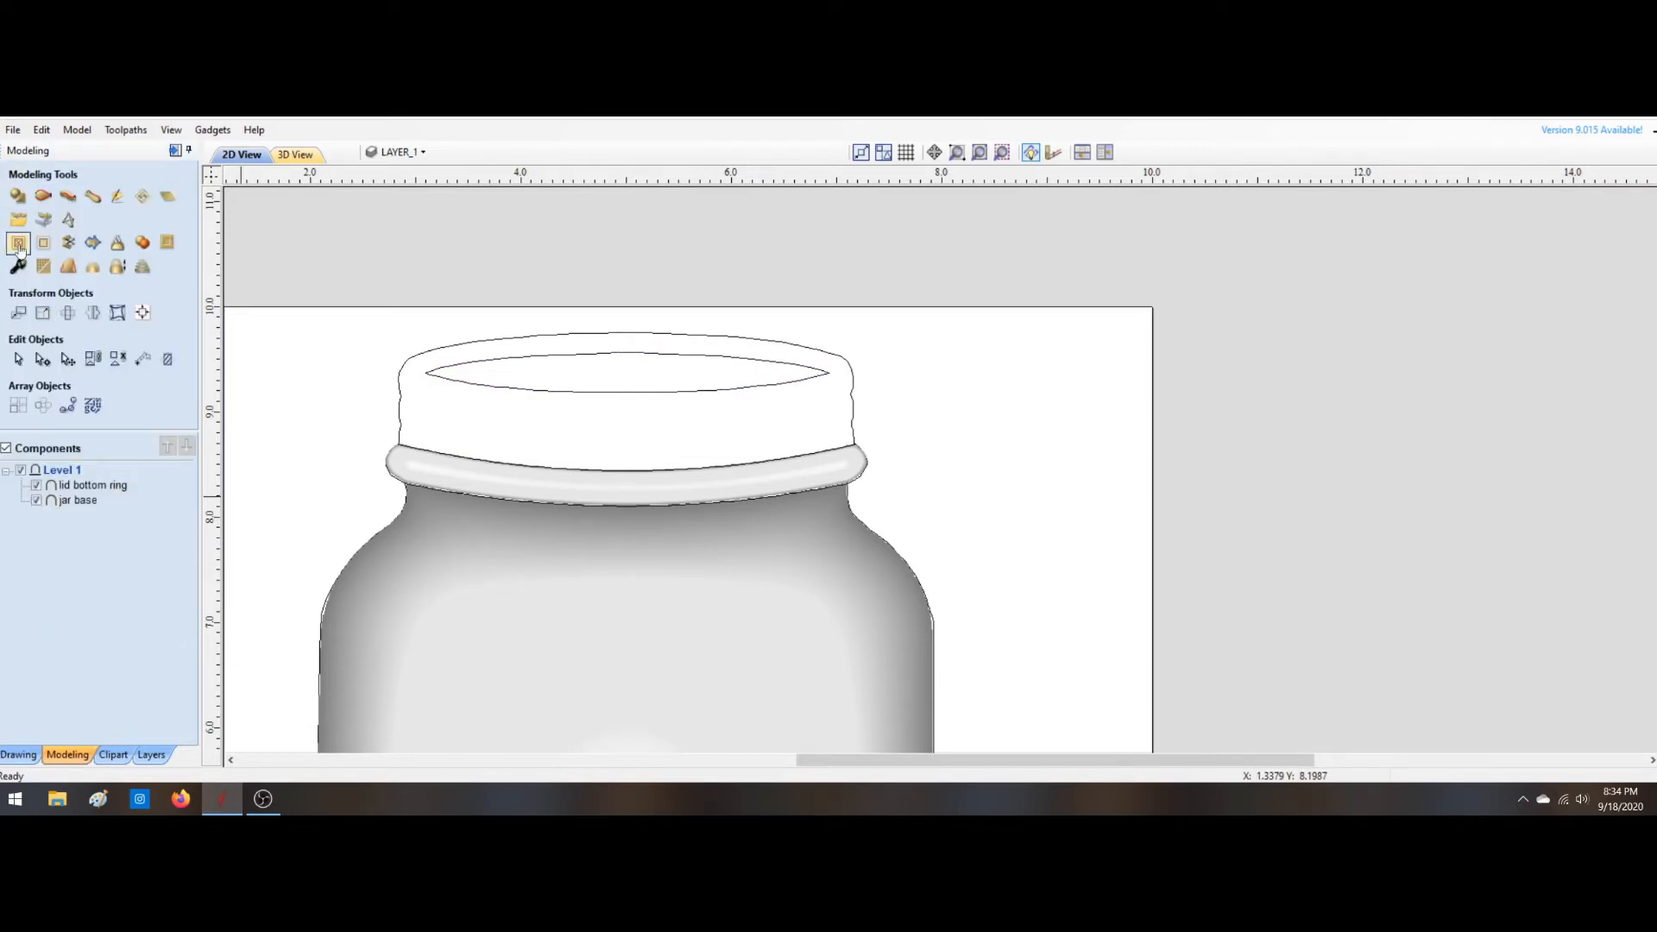
Step: Create a round-profile component named "lid side" from the lid outline and inner ellipse, and check it in the 3D view
left_click(18, 196)
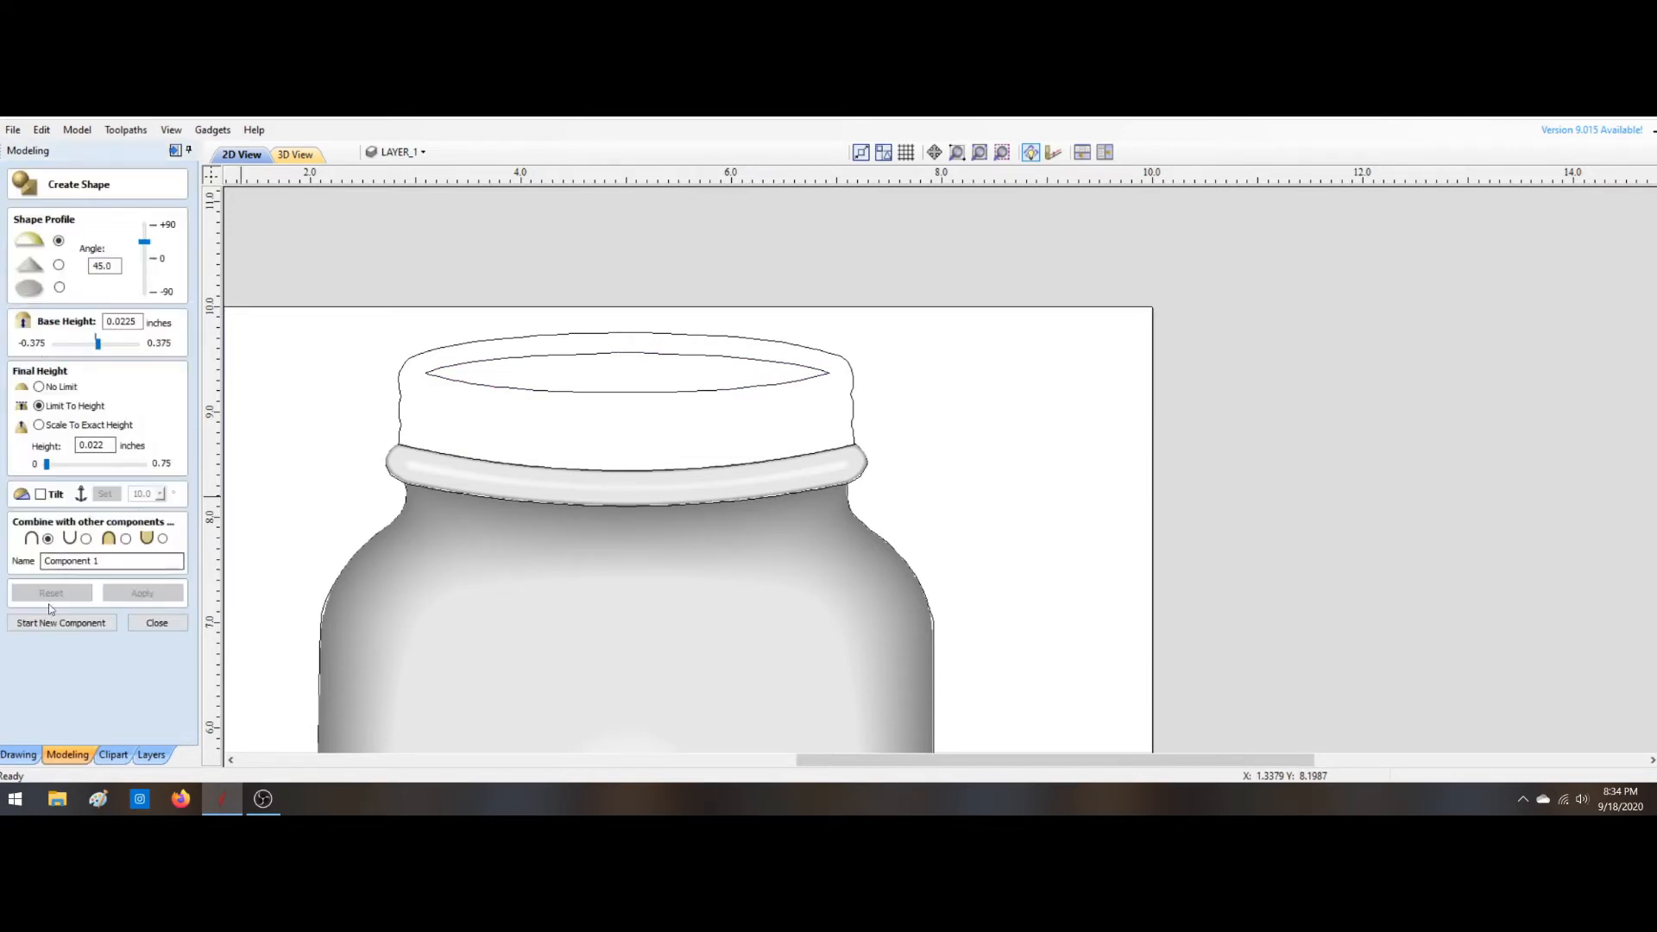
left_click_drag(103, 561, 2, 569)
type("lid side")
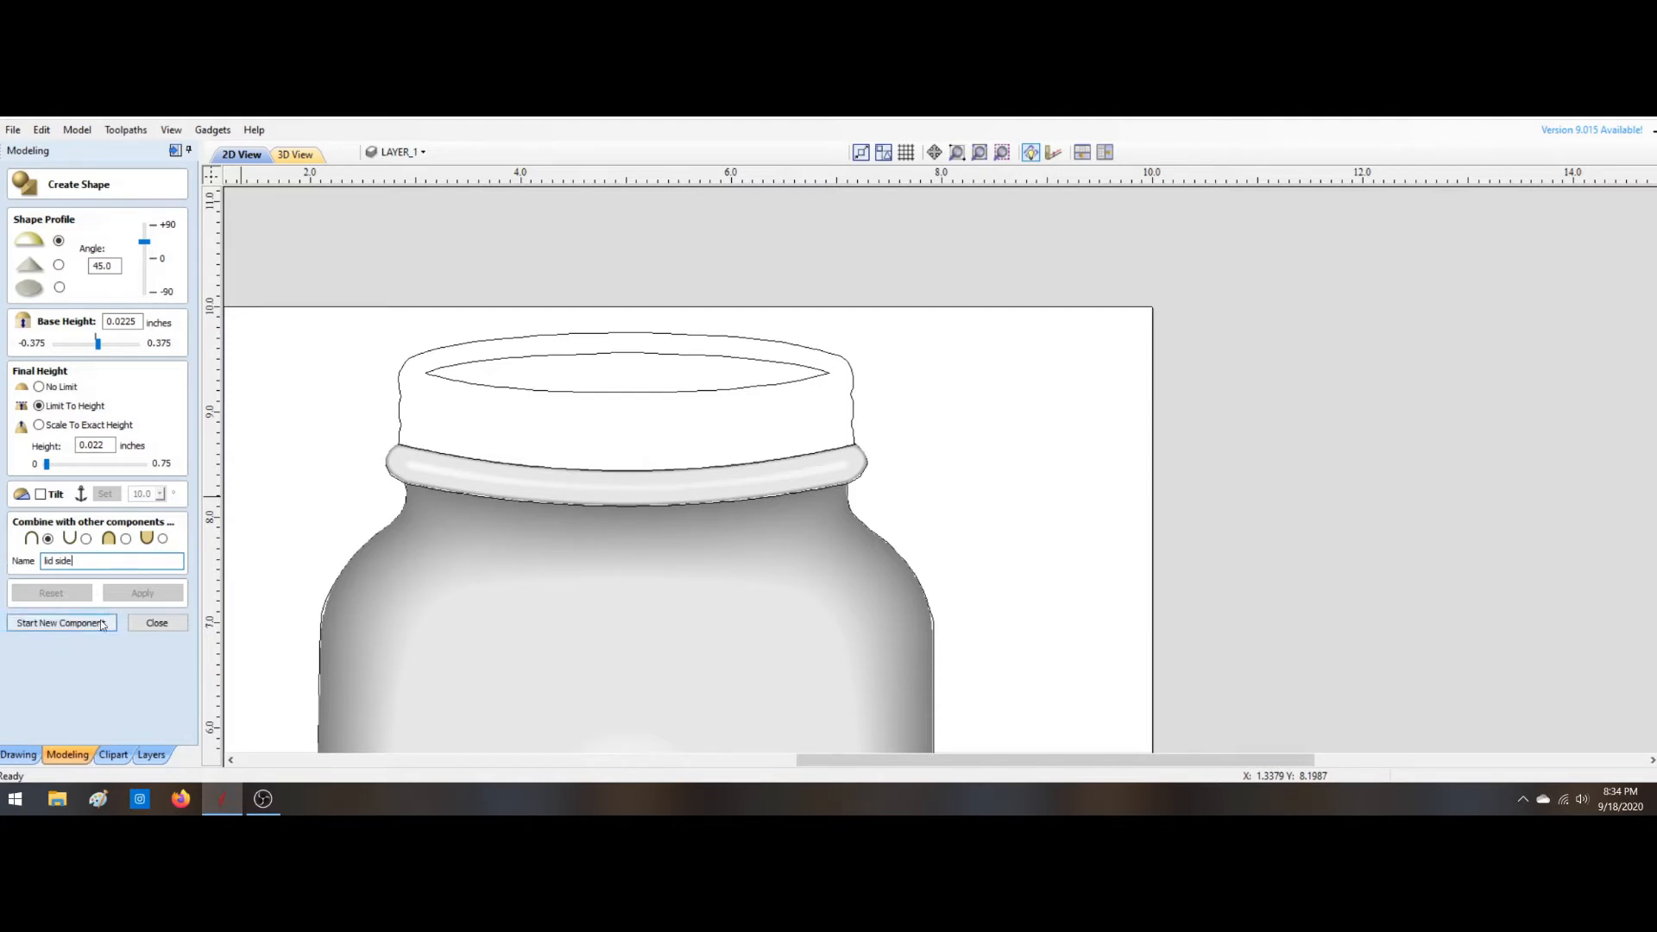
left_click(399, 409)
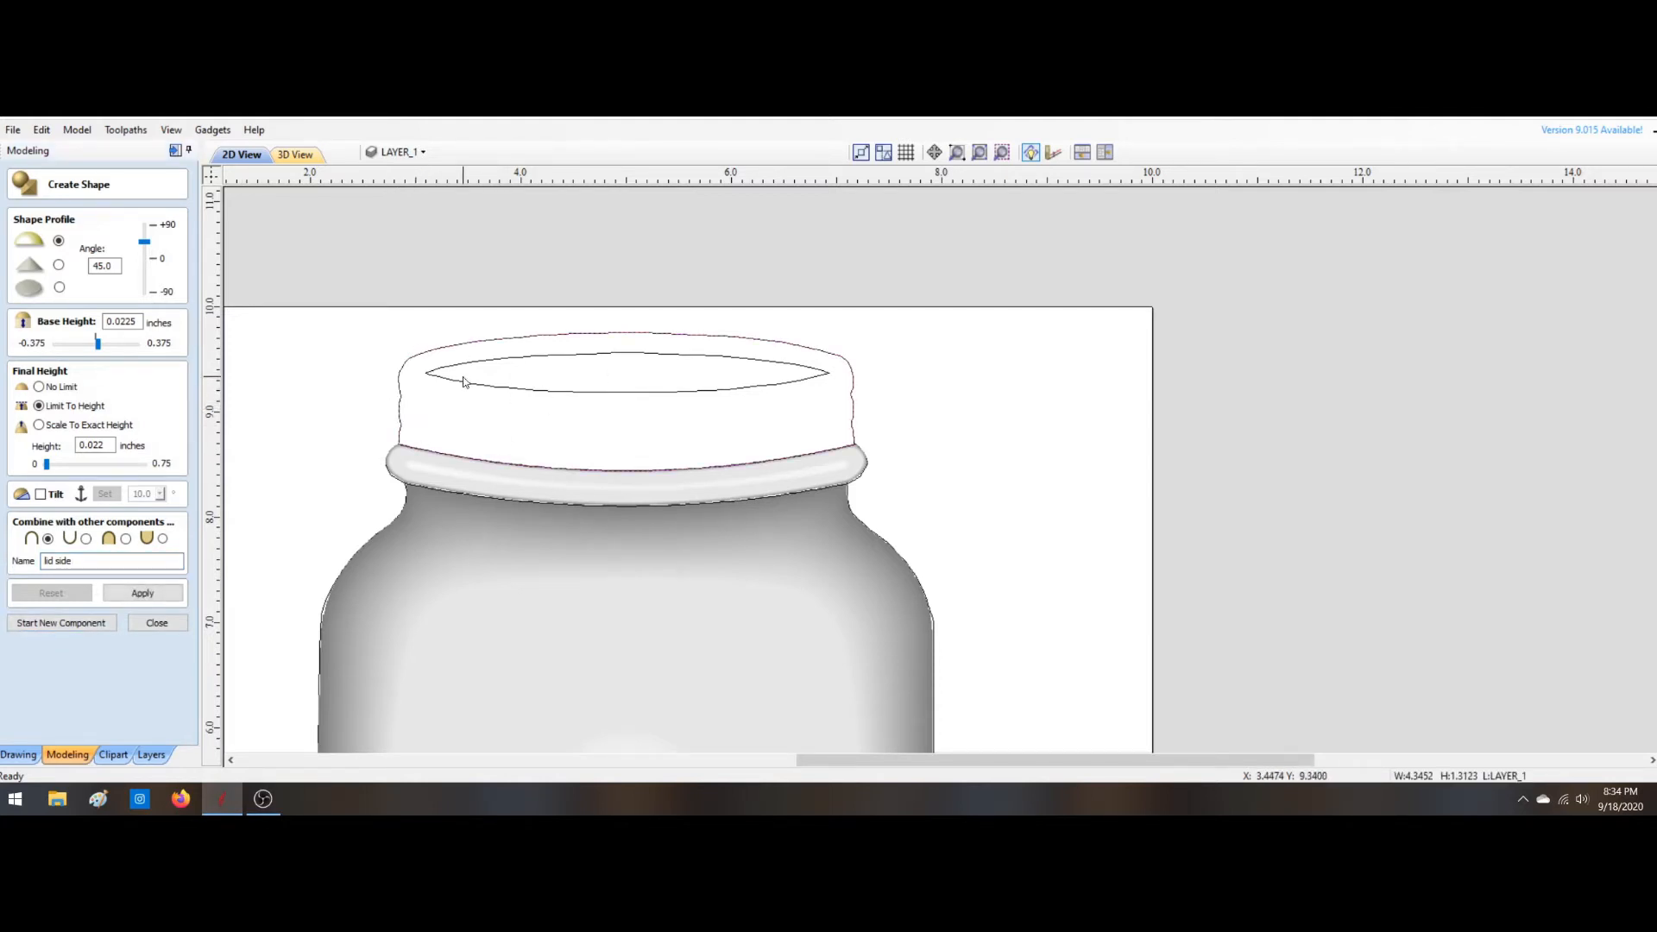
left_click(482, 388, "shift")
left_click(142, 593)
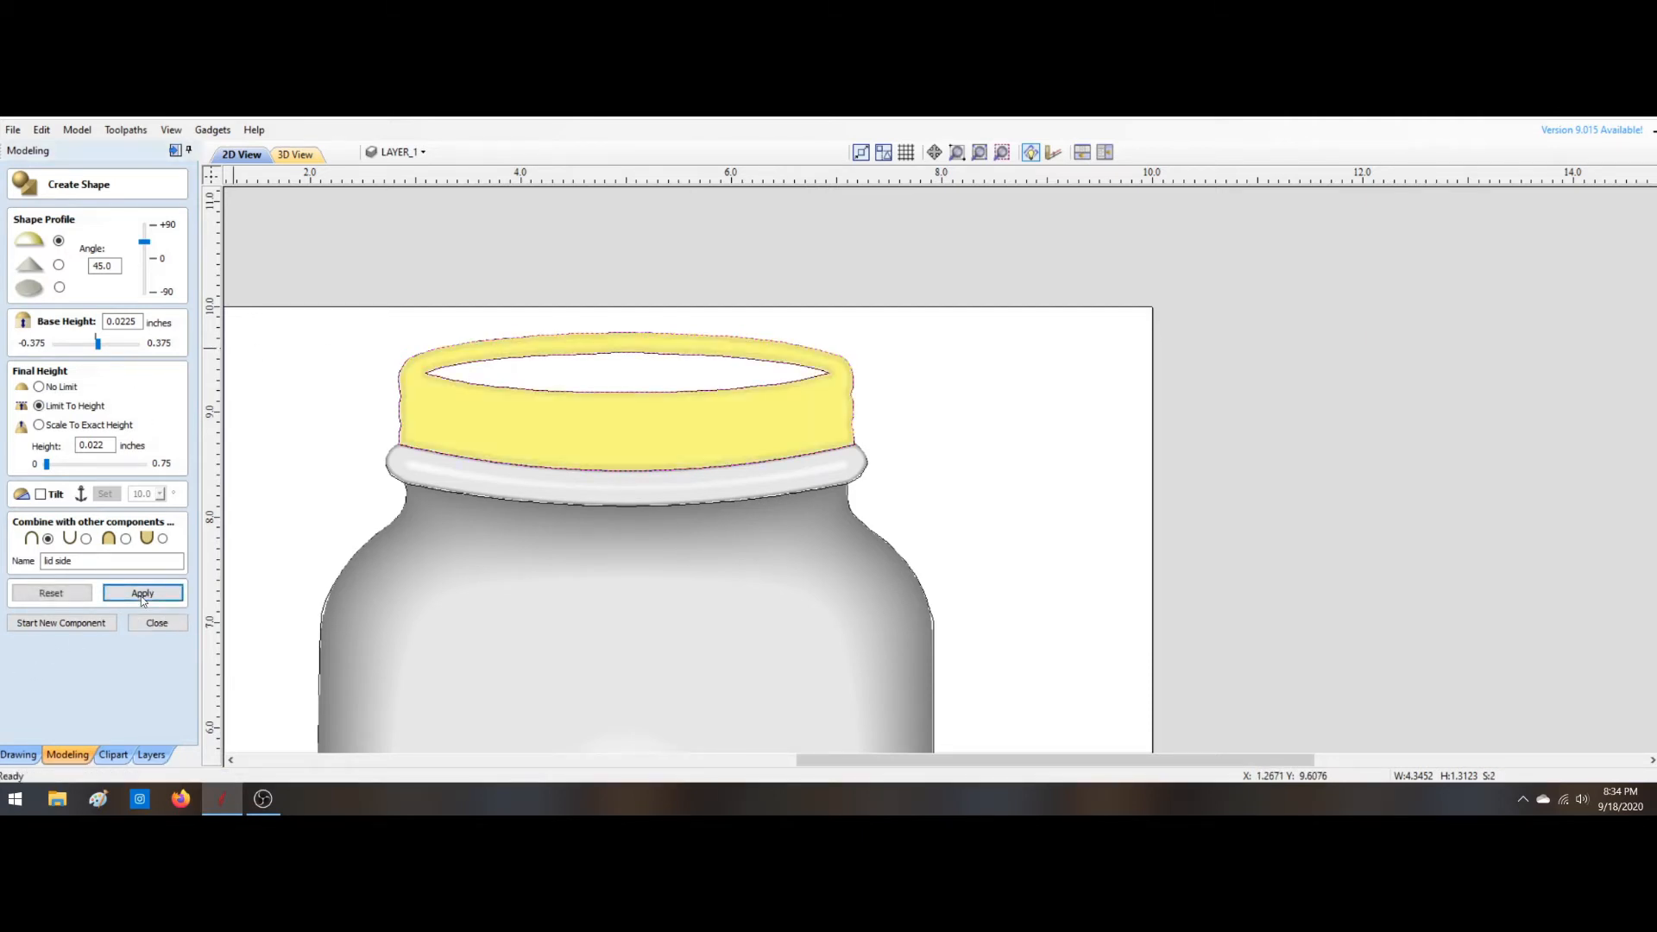
left_click(86, 625)
left_click(158, 625)
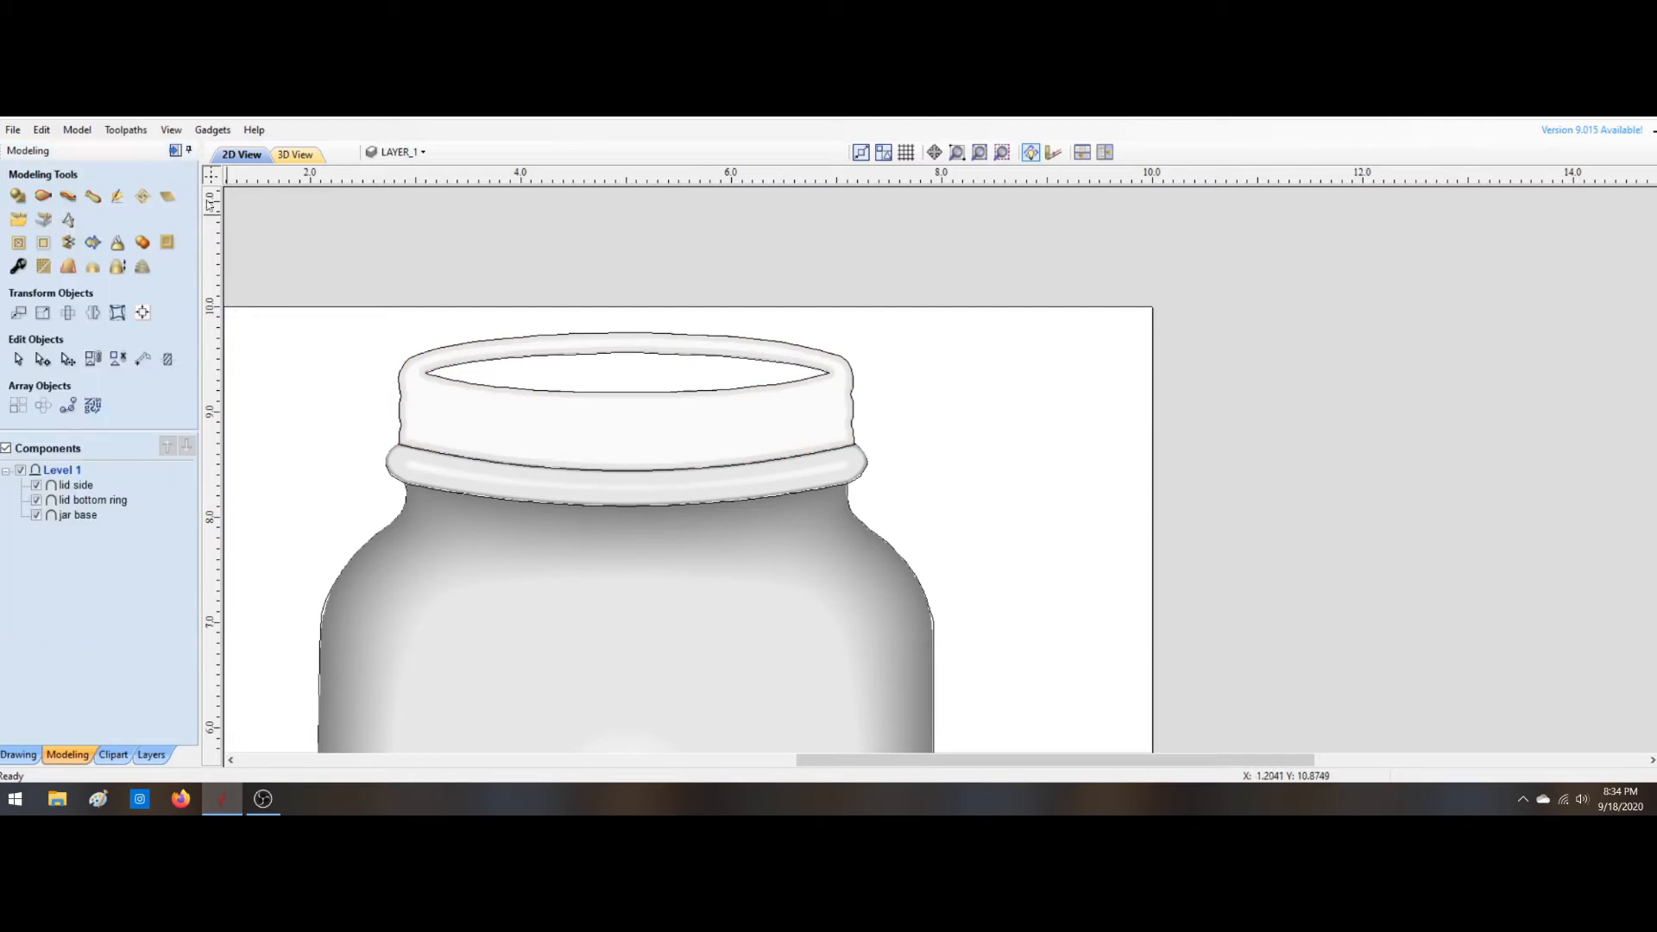
left_click(294, 155)
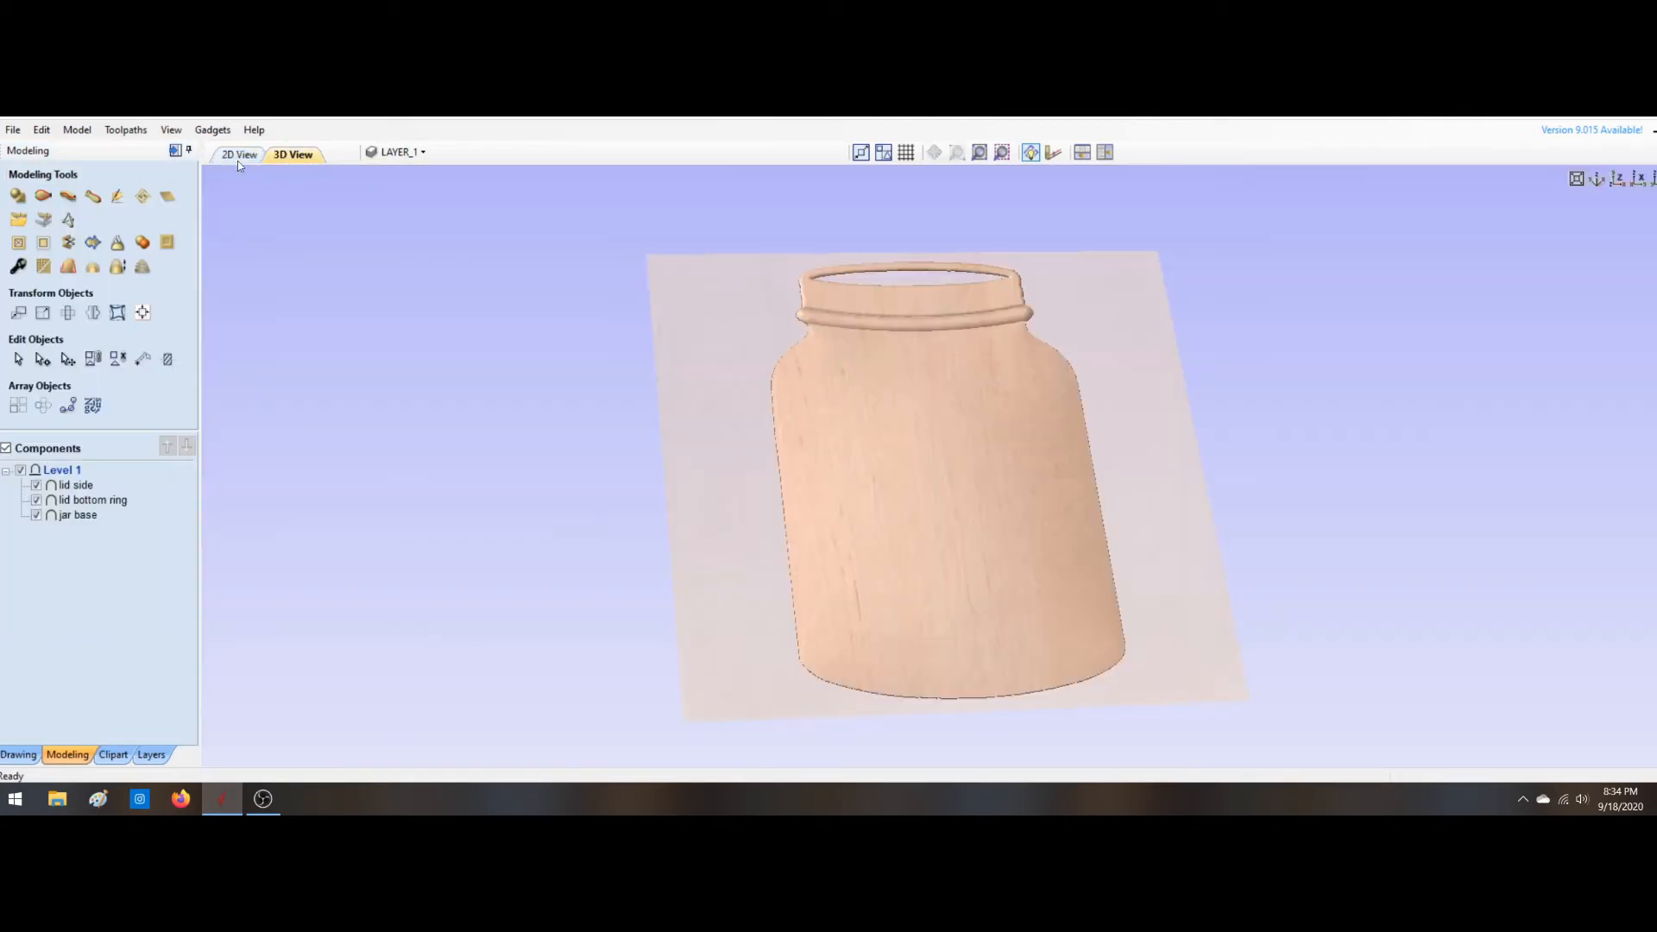
left_click(238, 154)
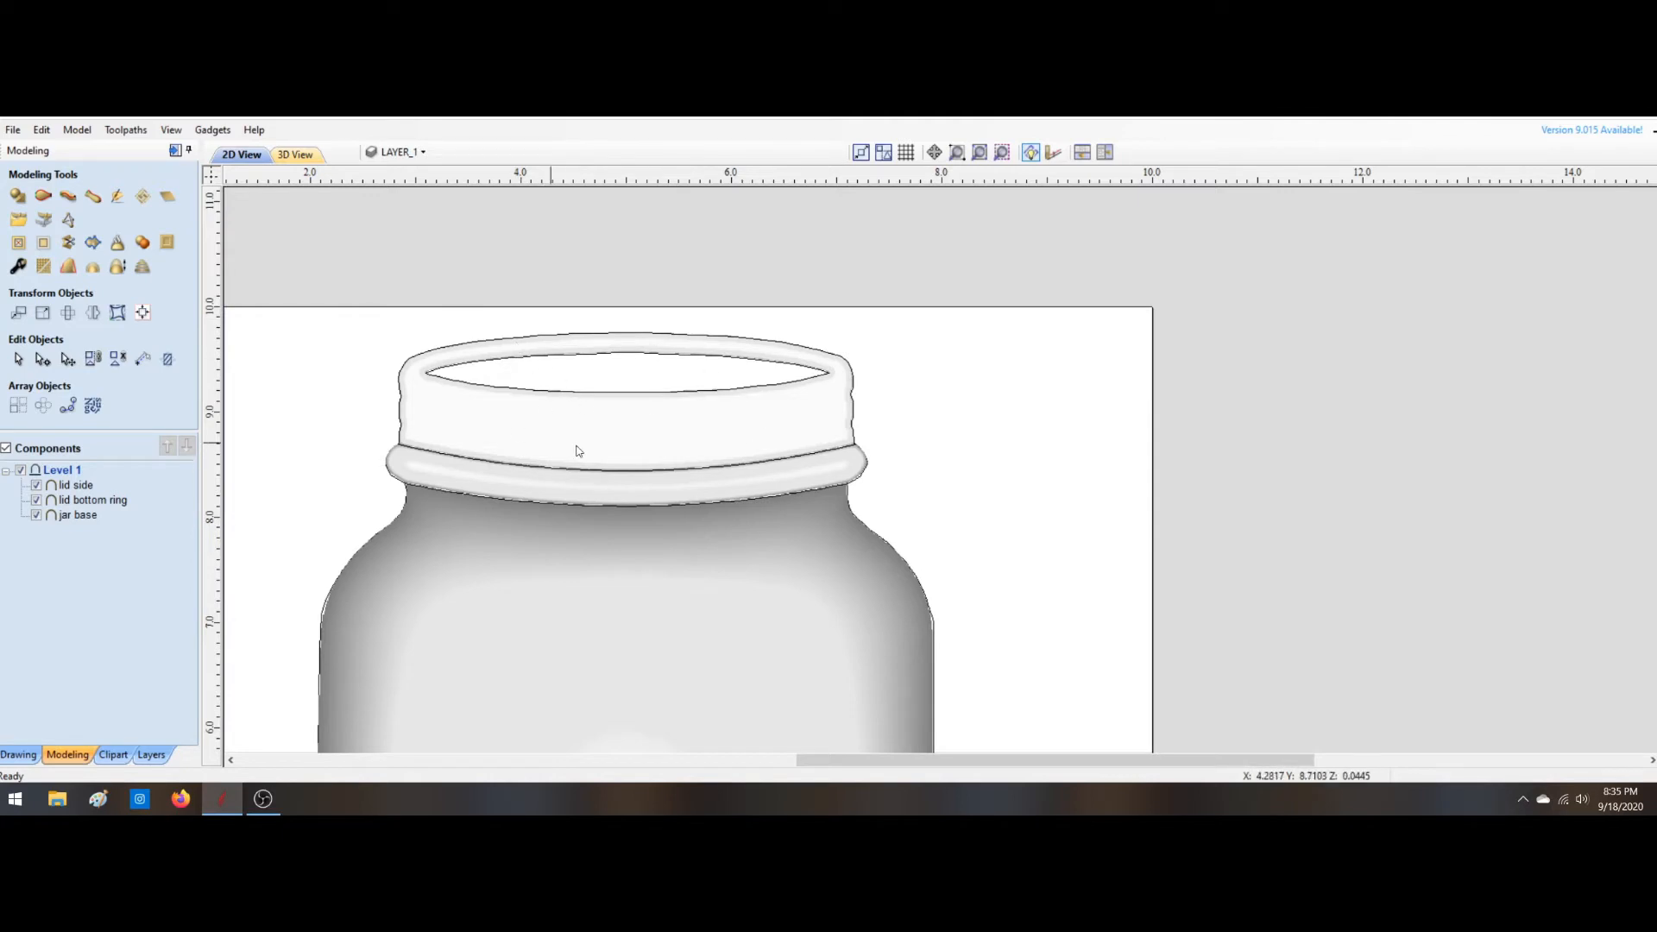
Step: Give the lid's inner ellipse a flat profile with a 0.2775-inch base height and preview it in the 3D view
left_click(623, 353)
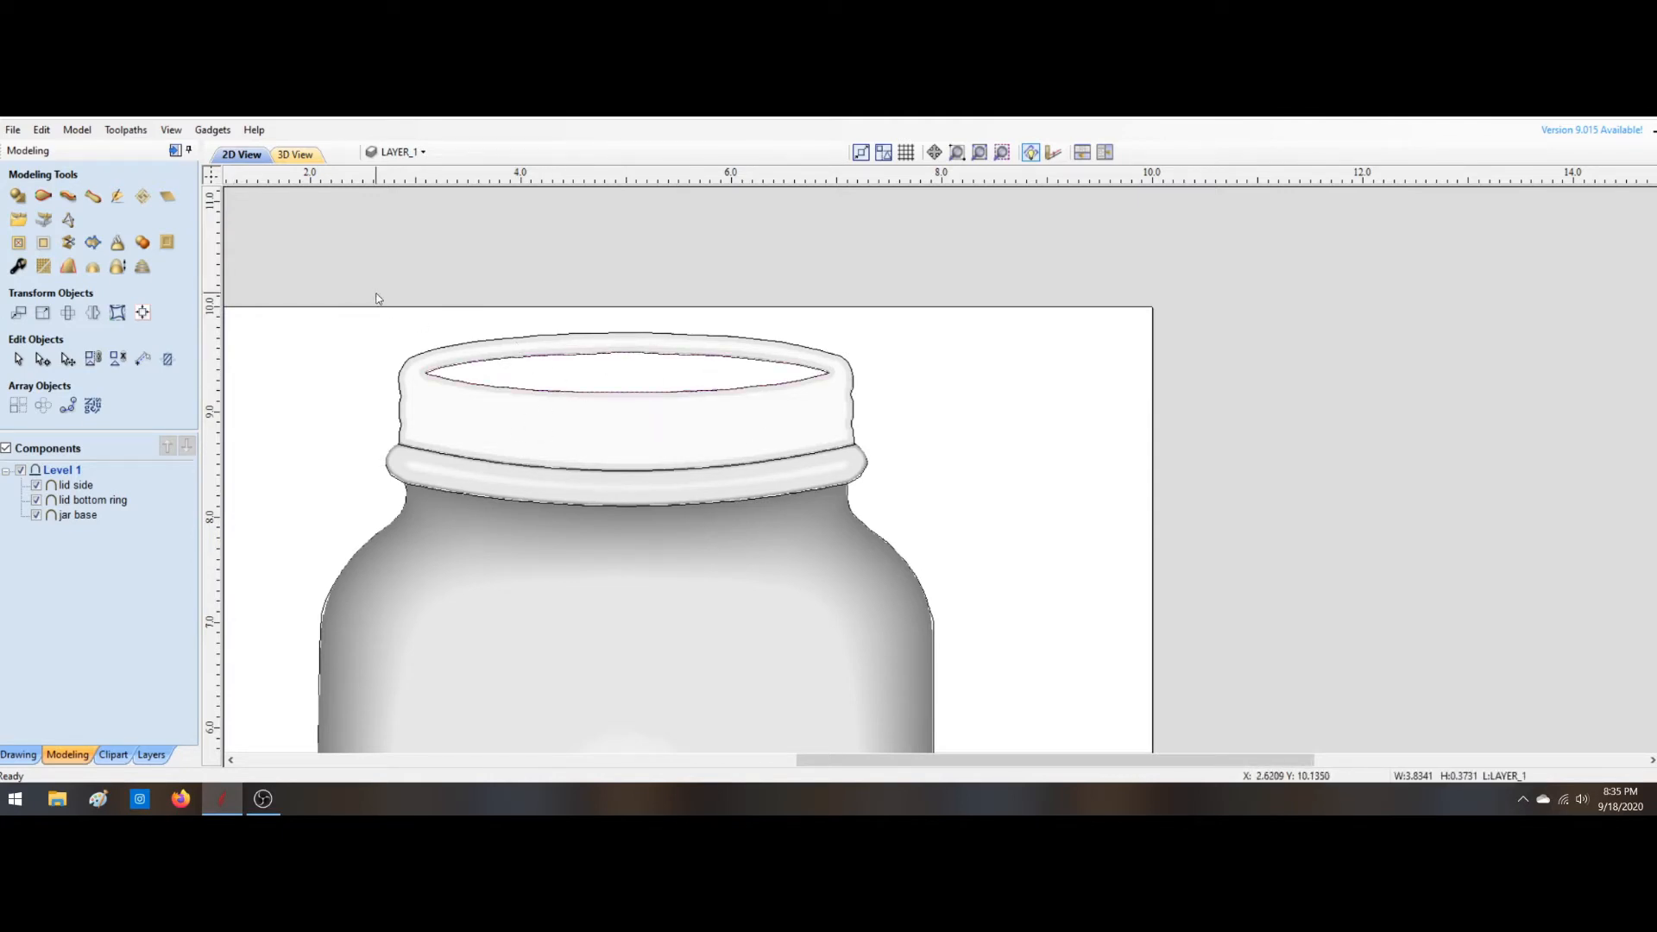
left_click(429, 352)
left_click(429, 352)
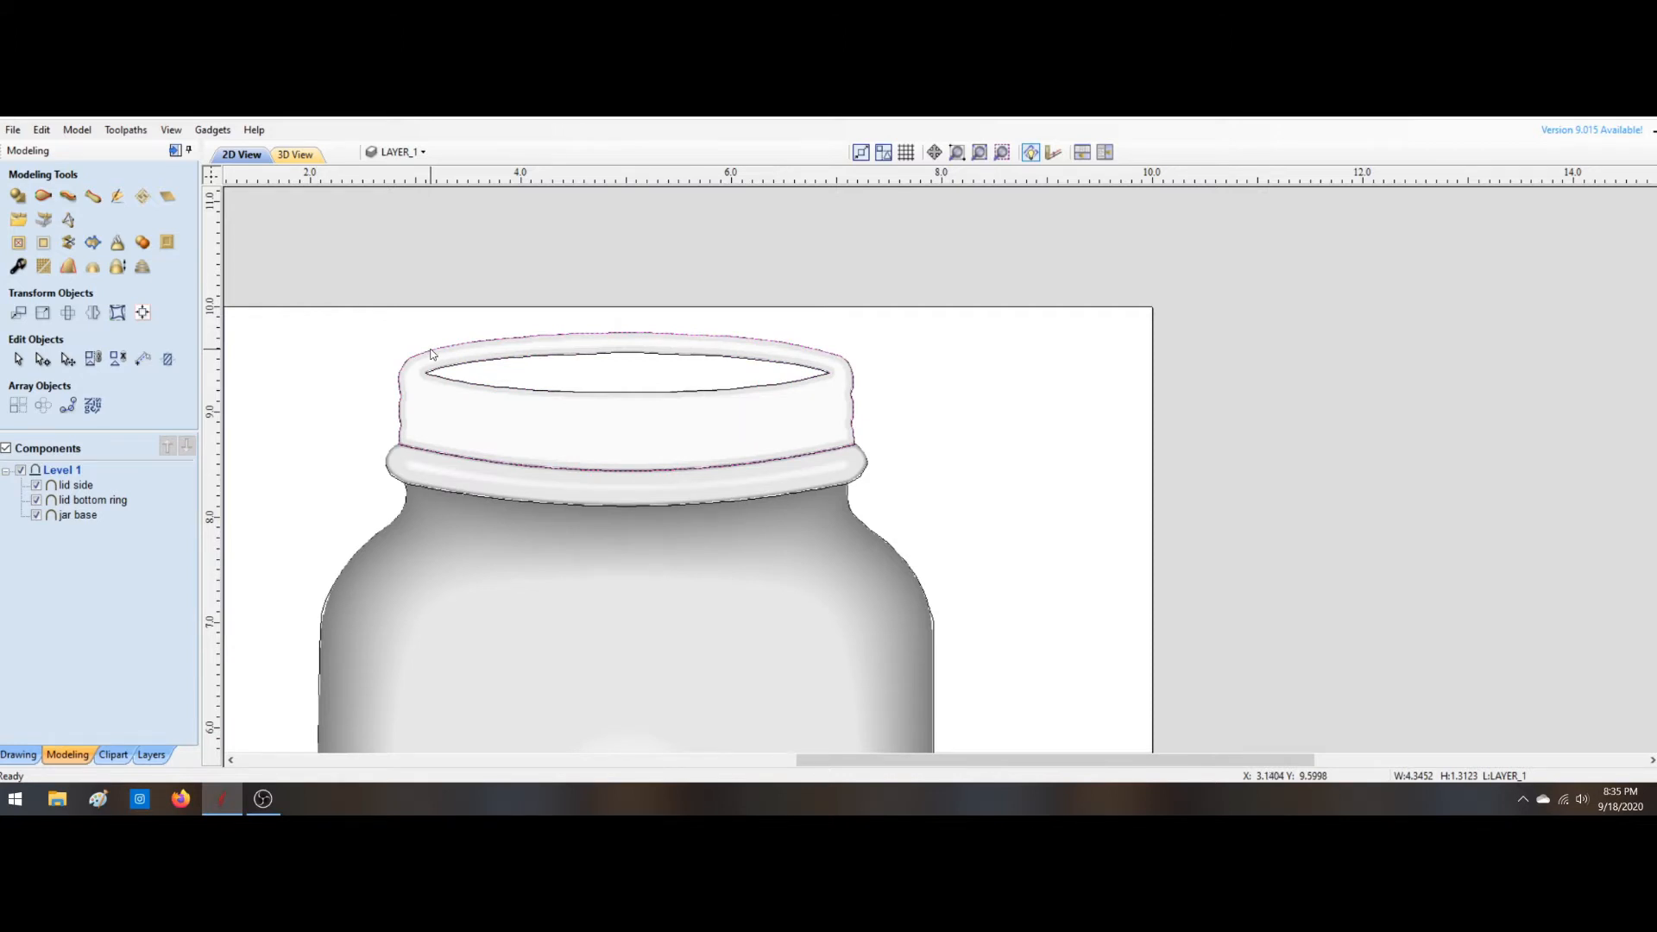
left_click(496, 361)
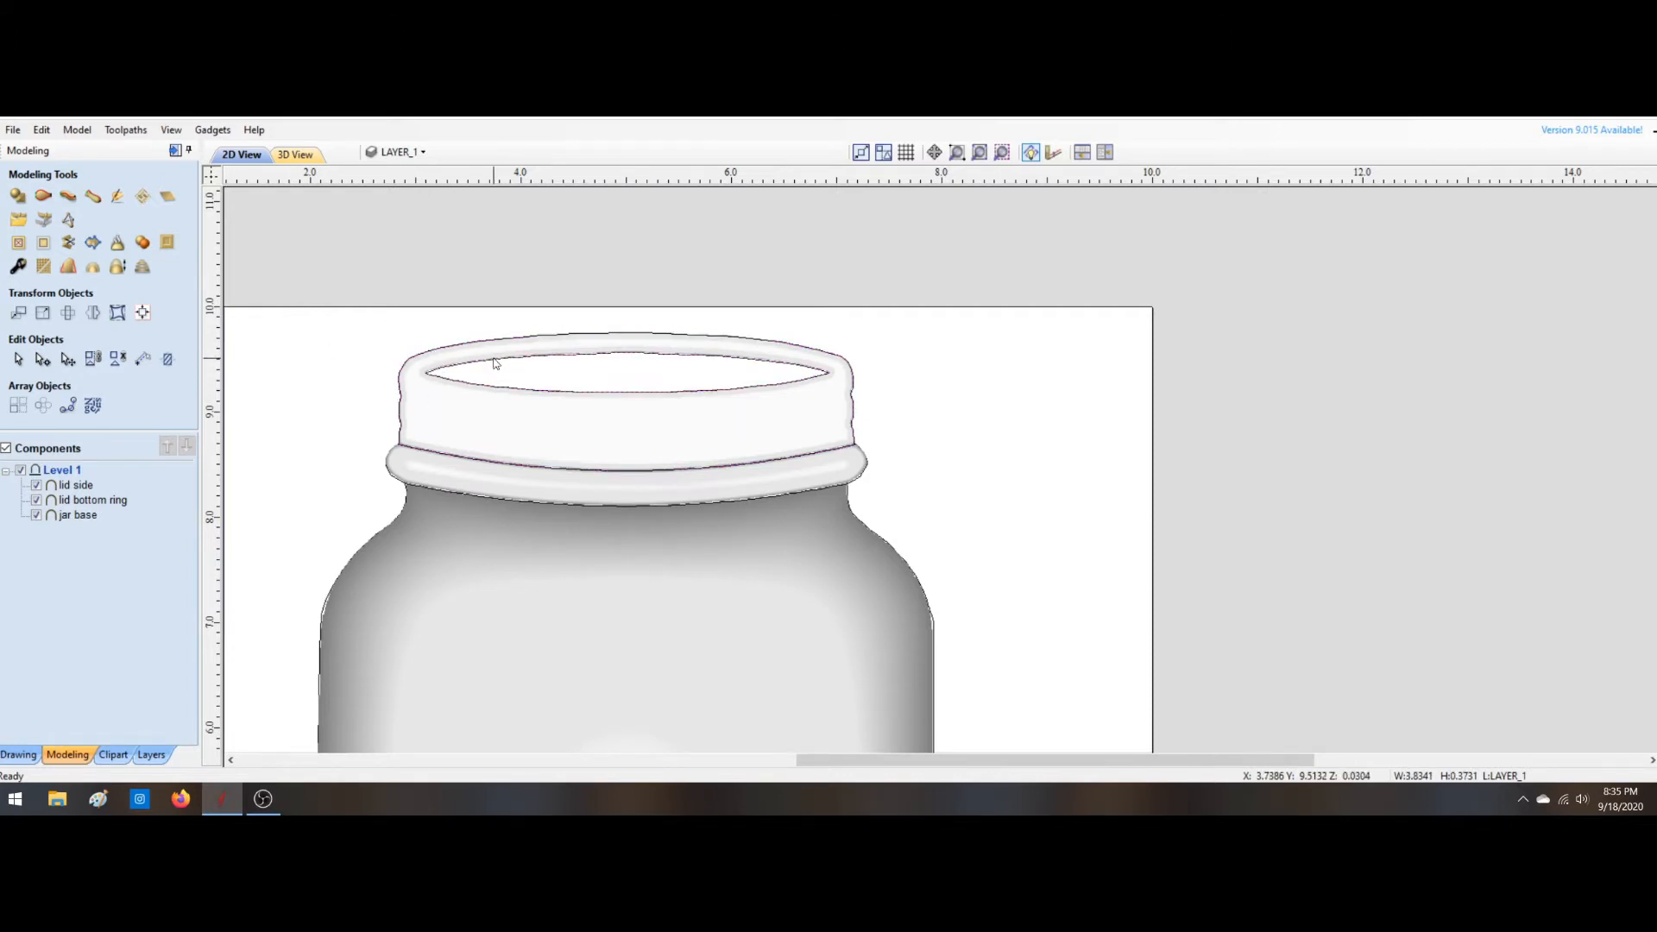
left_click(18, 198)
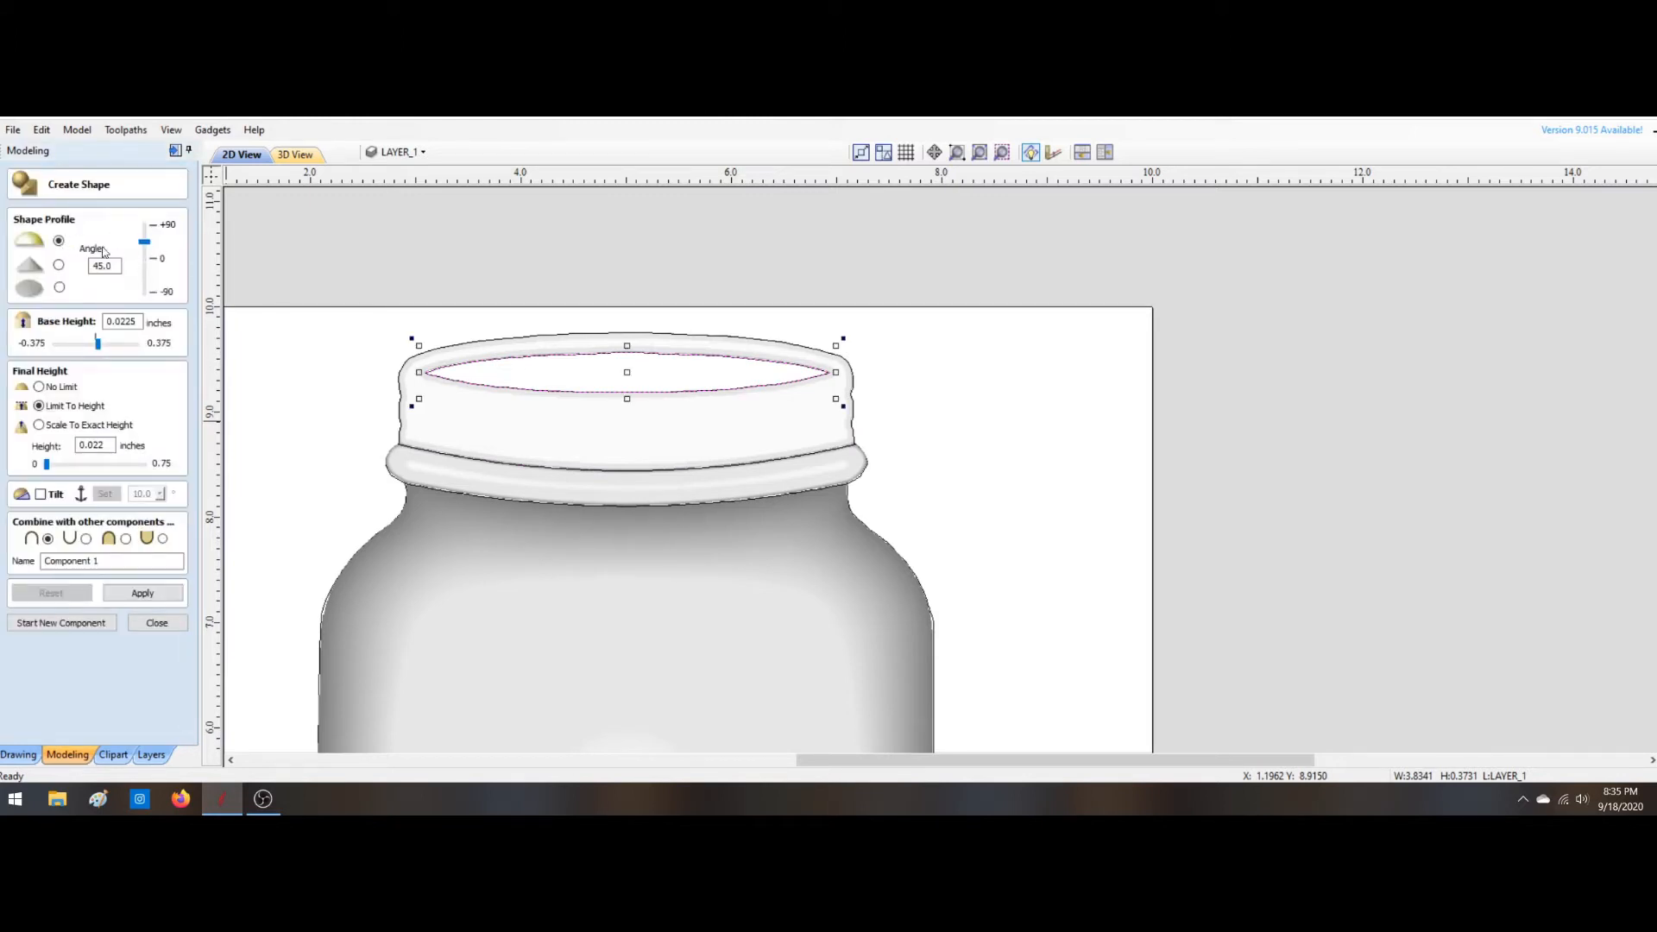
left_click(59, 288)
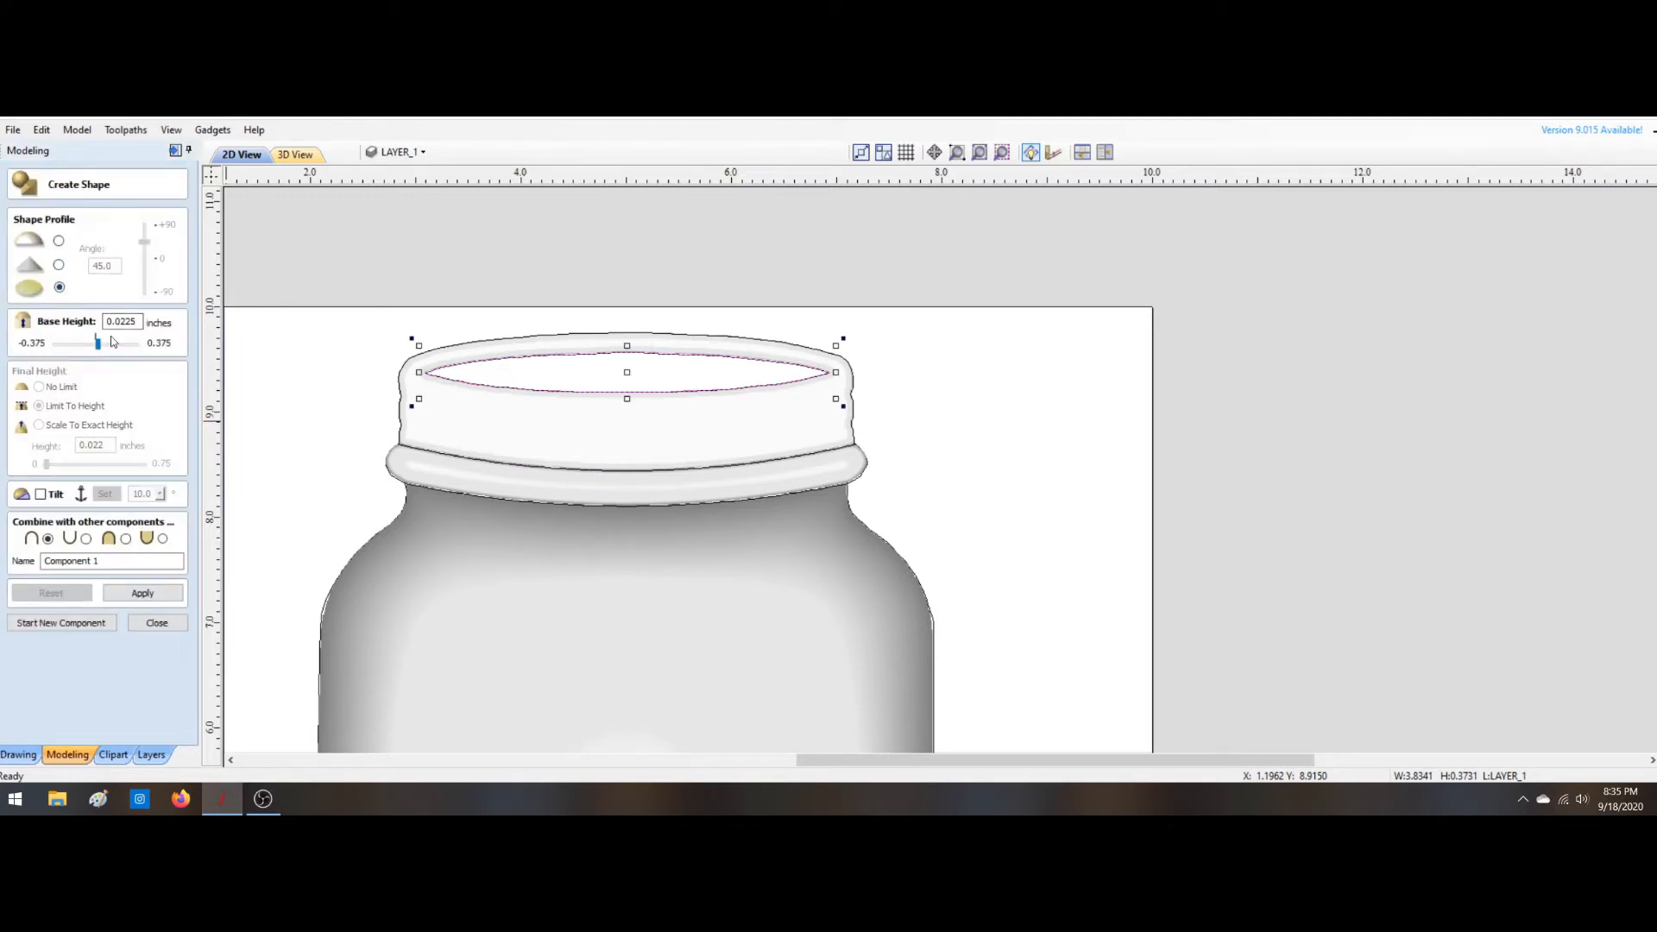
left_click_drag(98, 346, 126, 345)
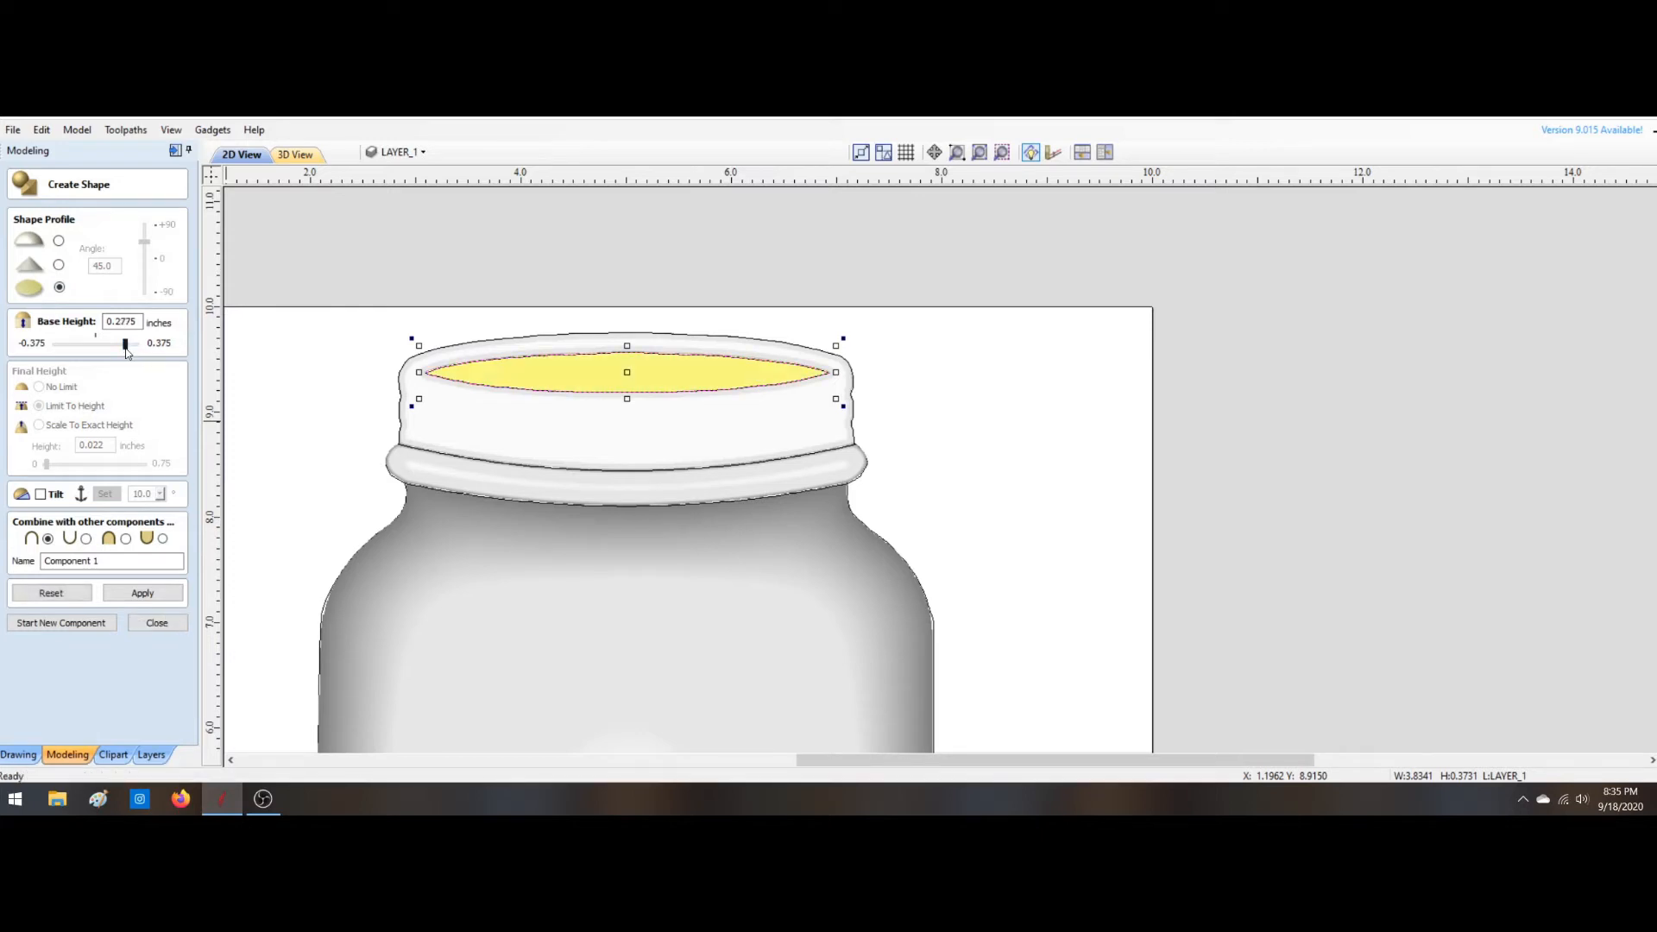
left_click(289, 154)
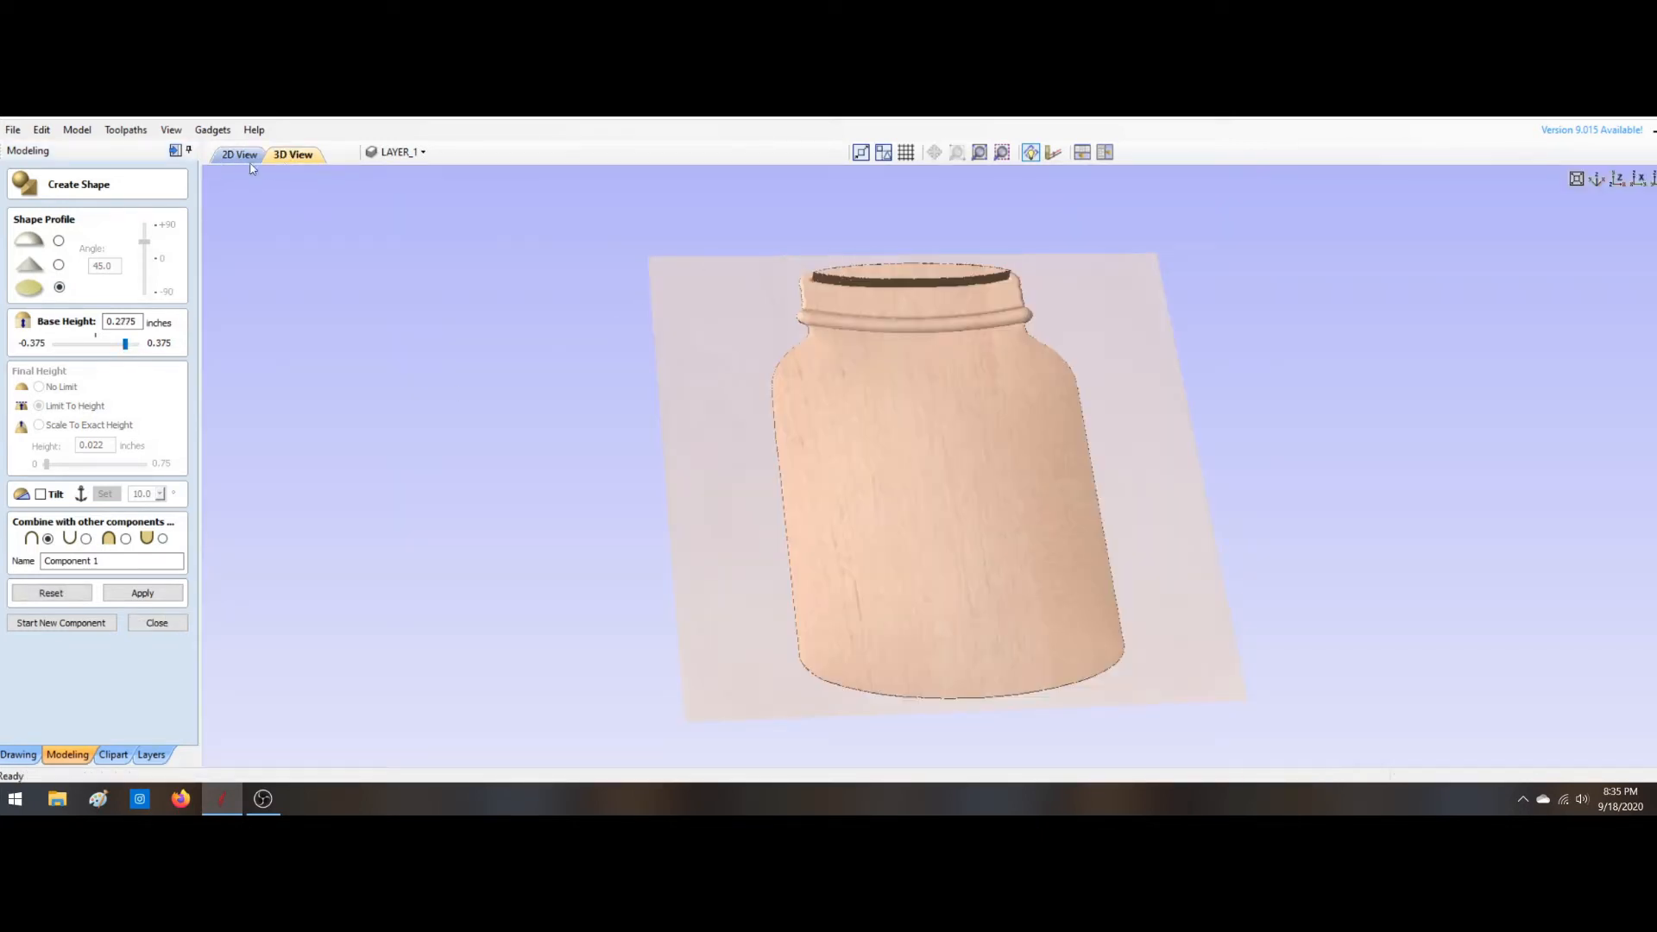
Step: Set the lid ellipse's flat shape to a base height of 0.0075 inches and check the lid in the 3D view
left_click_drag(126, 348, 94, 346)
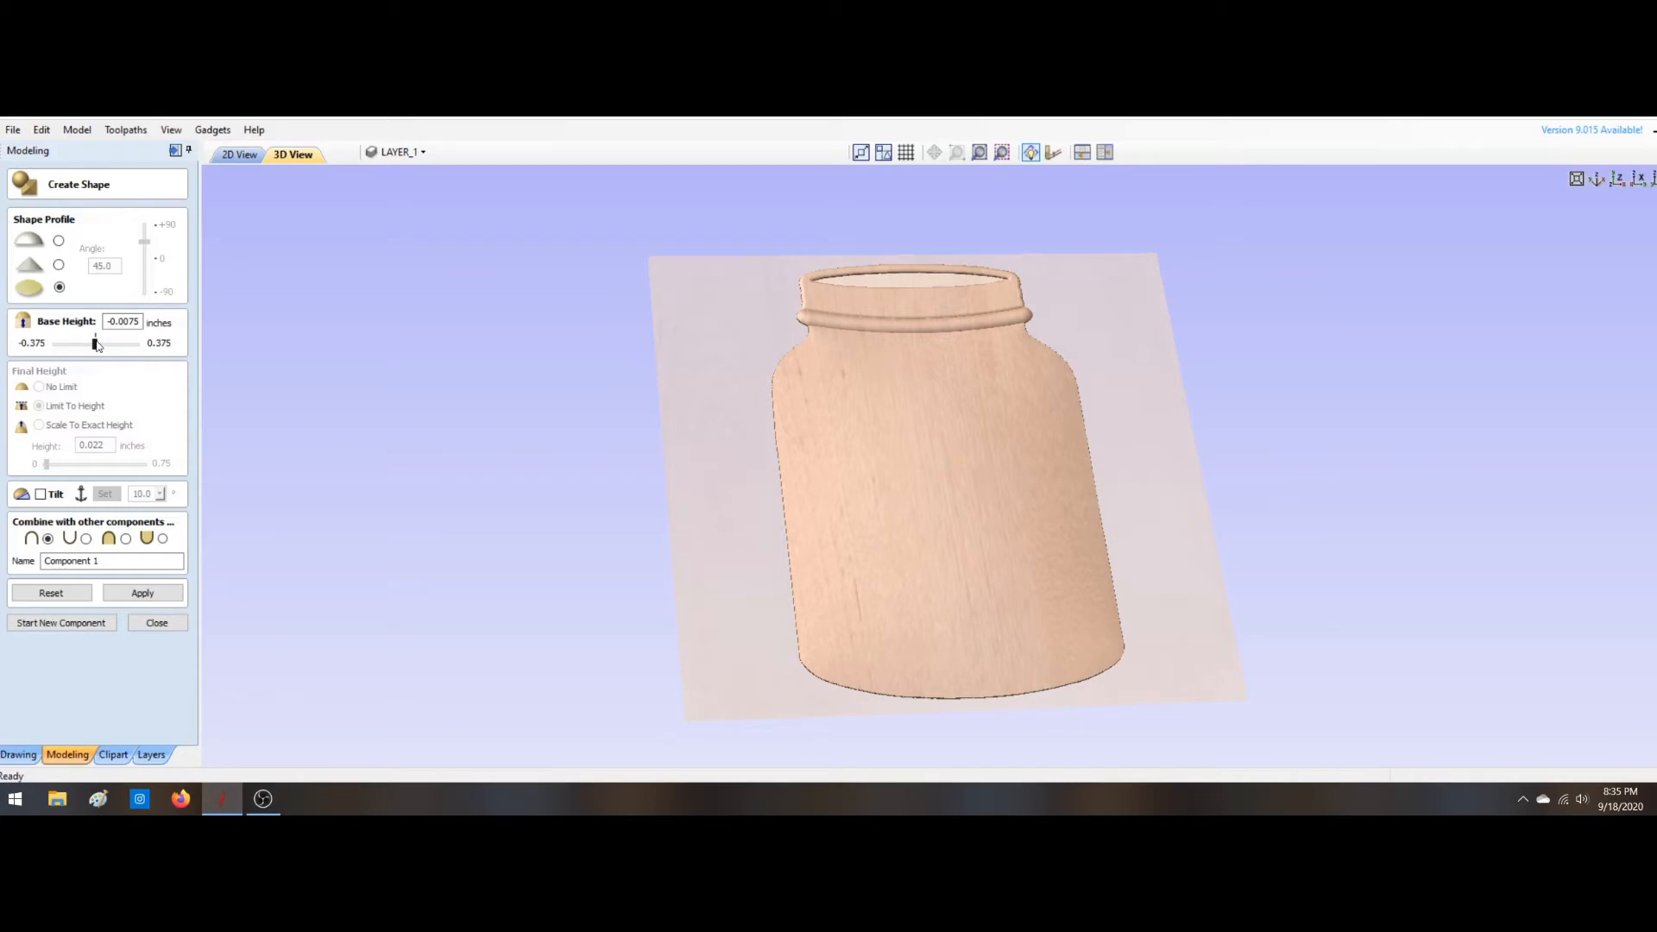
left_click_drag(95, 345, 97, 345)
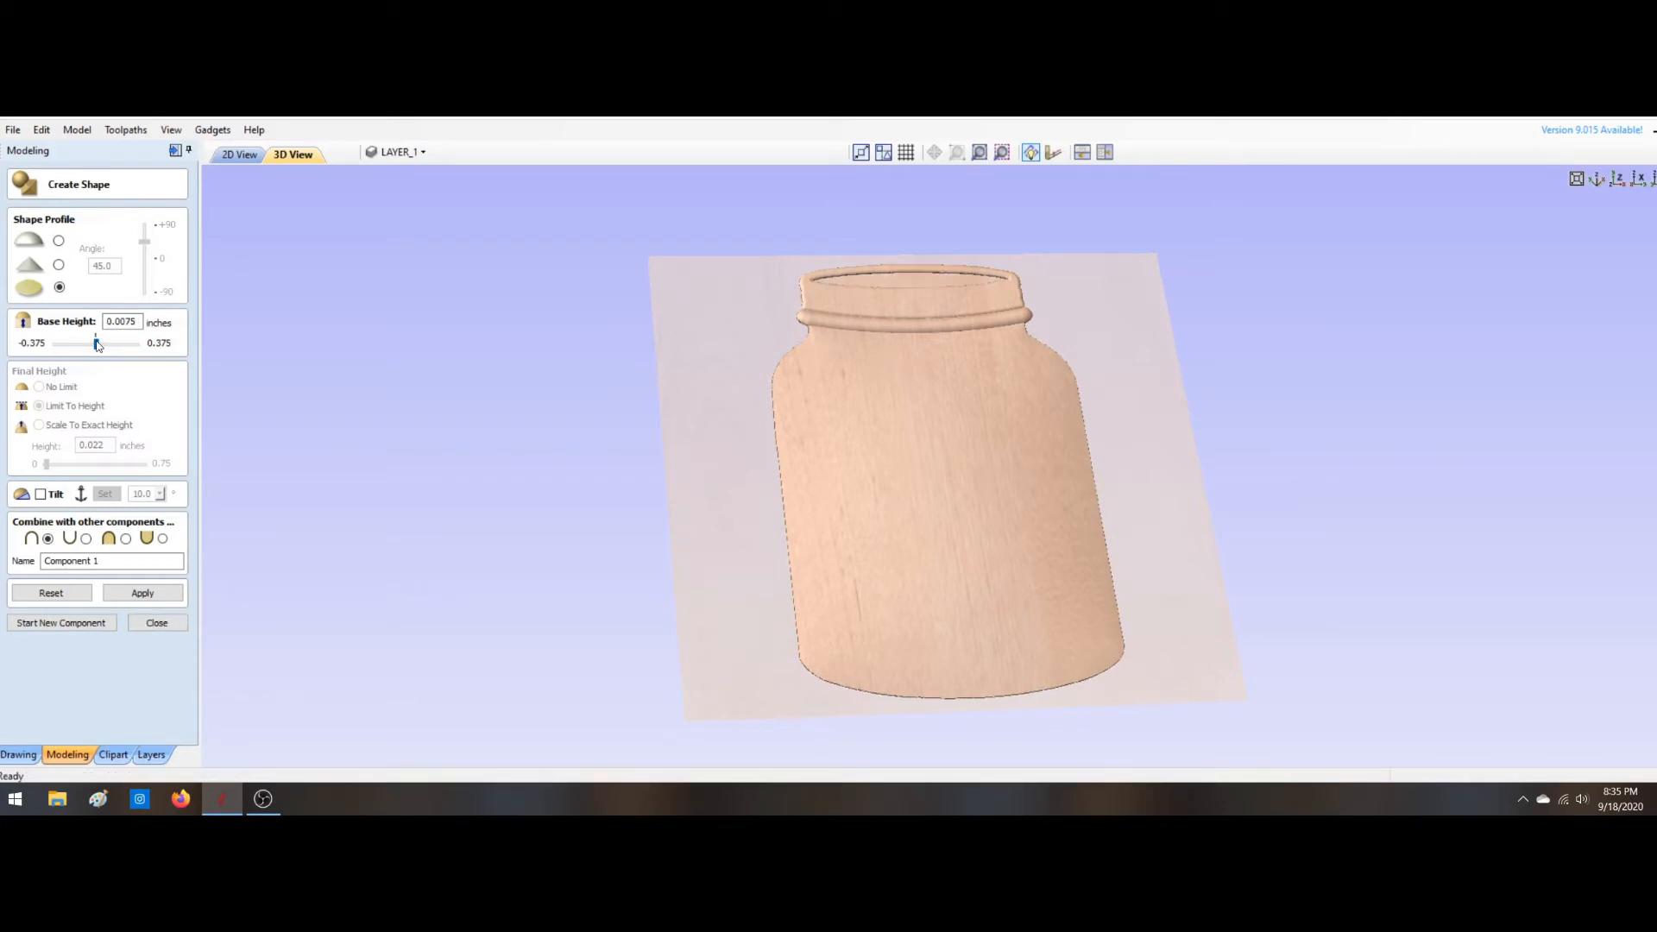
scroll(922, 293, "up", 5)
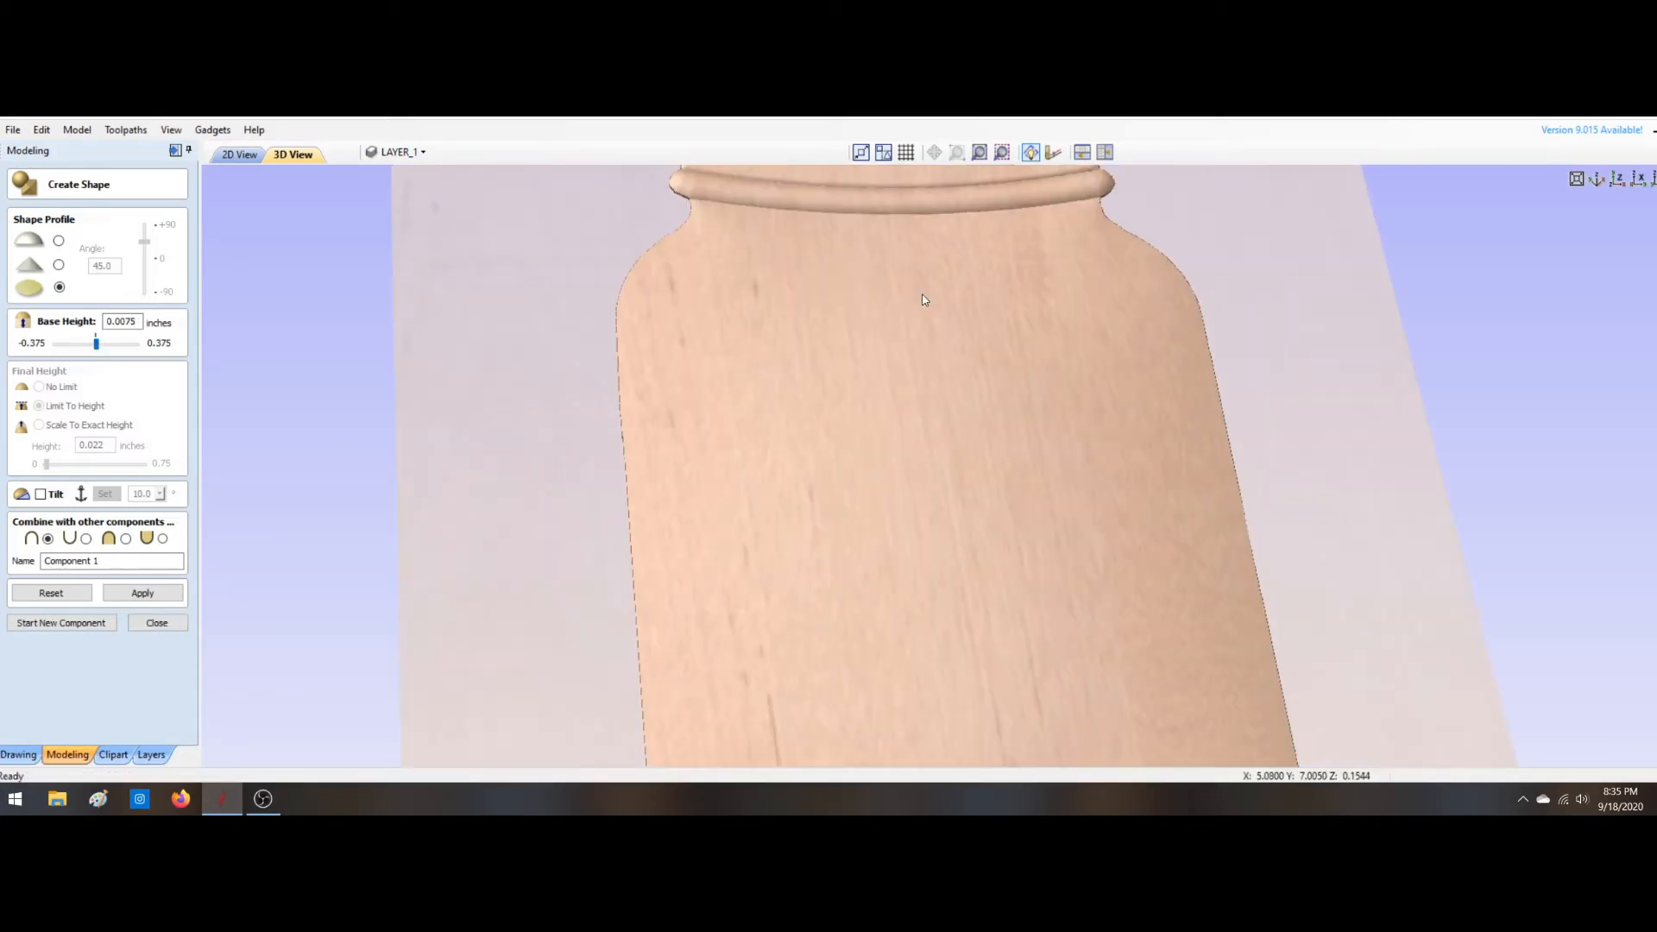
scroll(922, 293, "down", 4)
left_click_drag(799, 402, 782, 364)
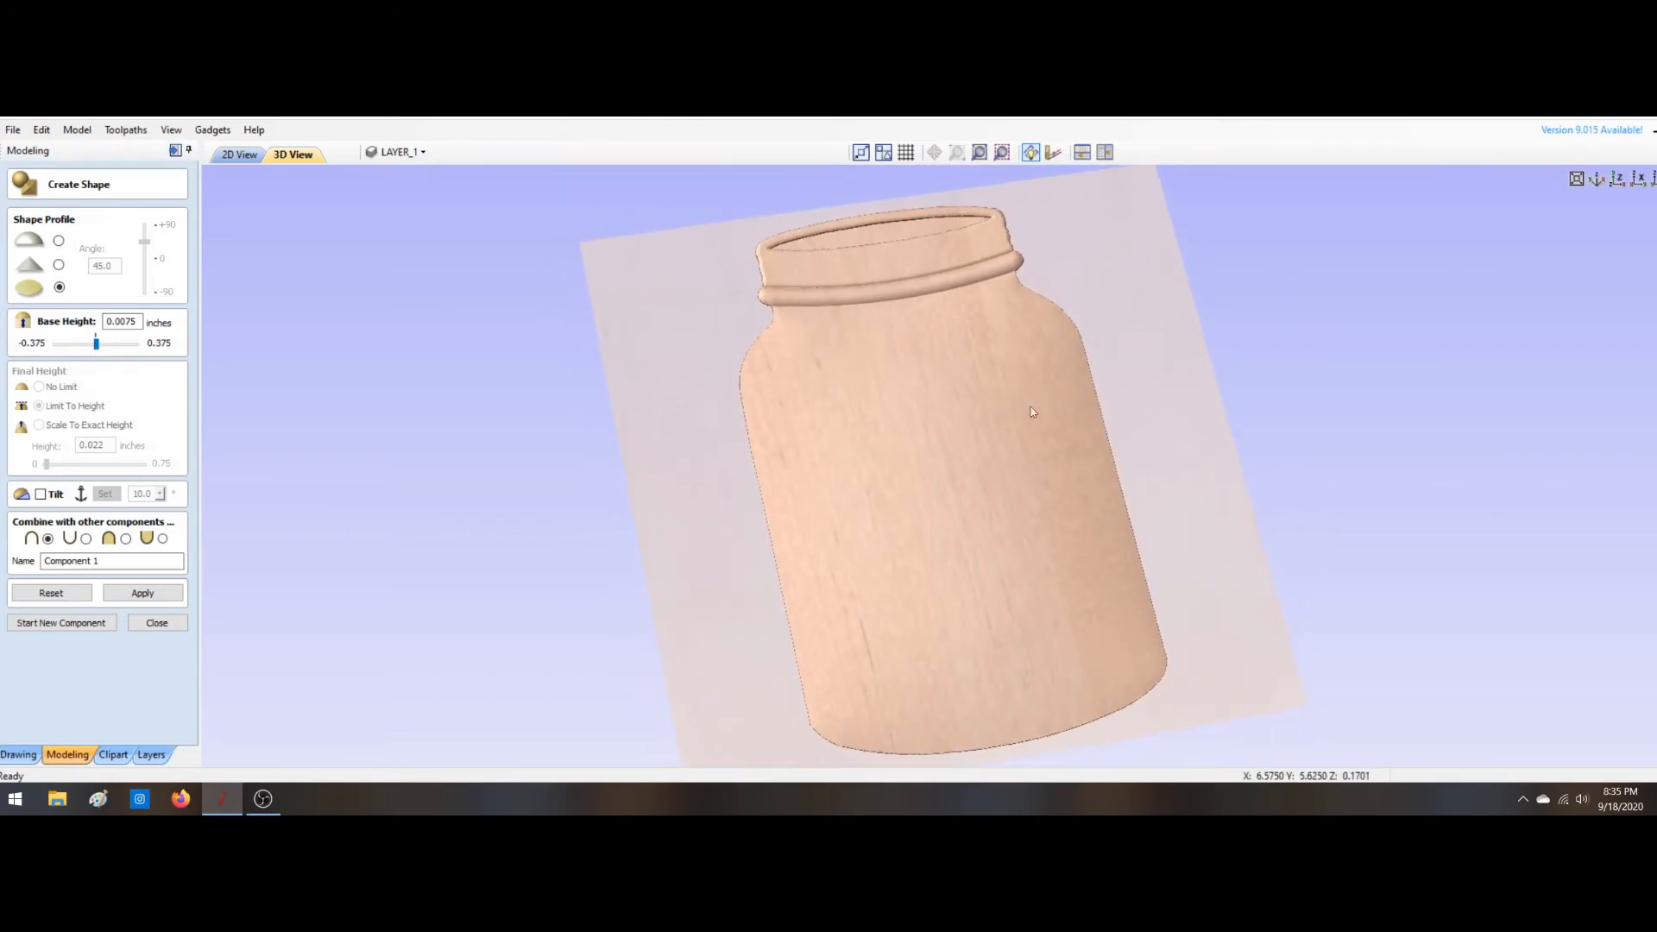
Step: Apply the flat ellipse shape as a component named "lid top" and close Create Shape
left_click(143, 594)
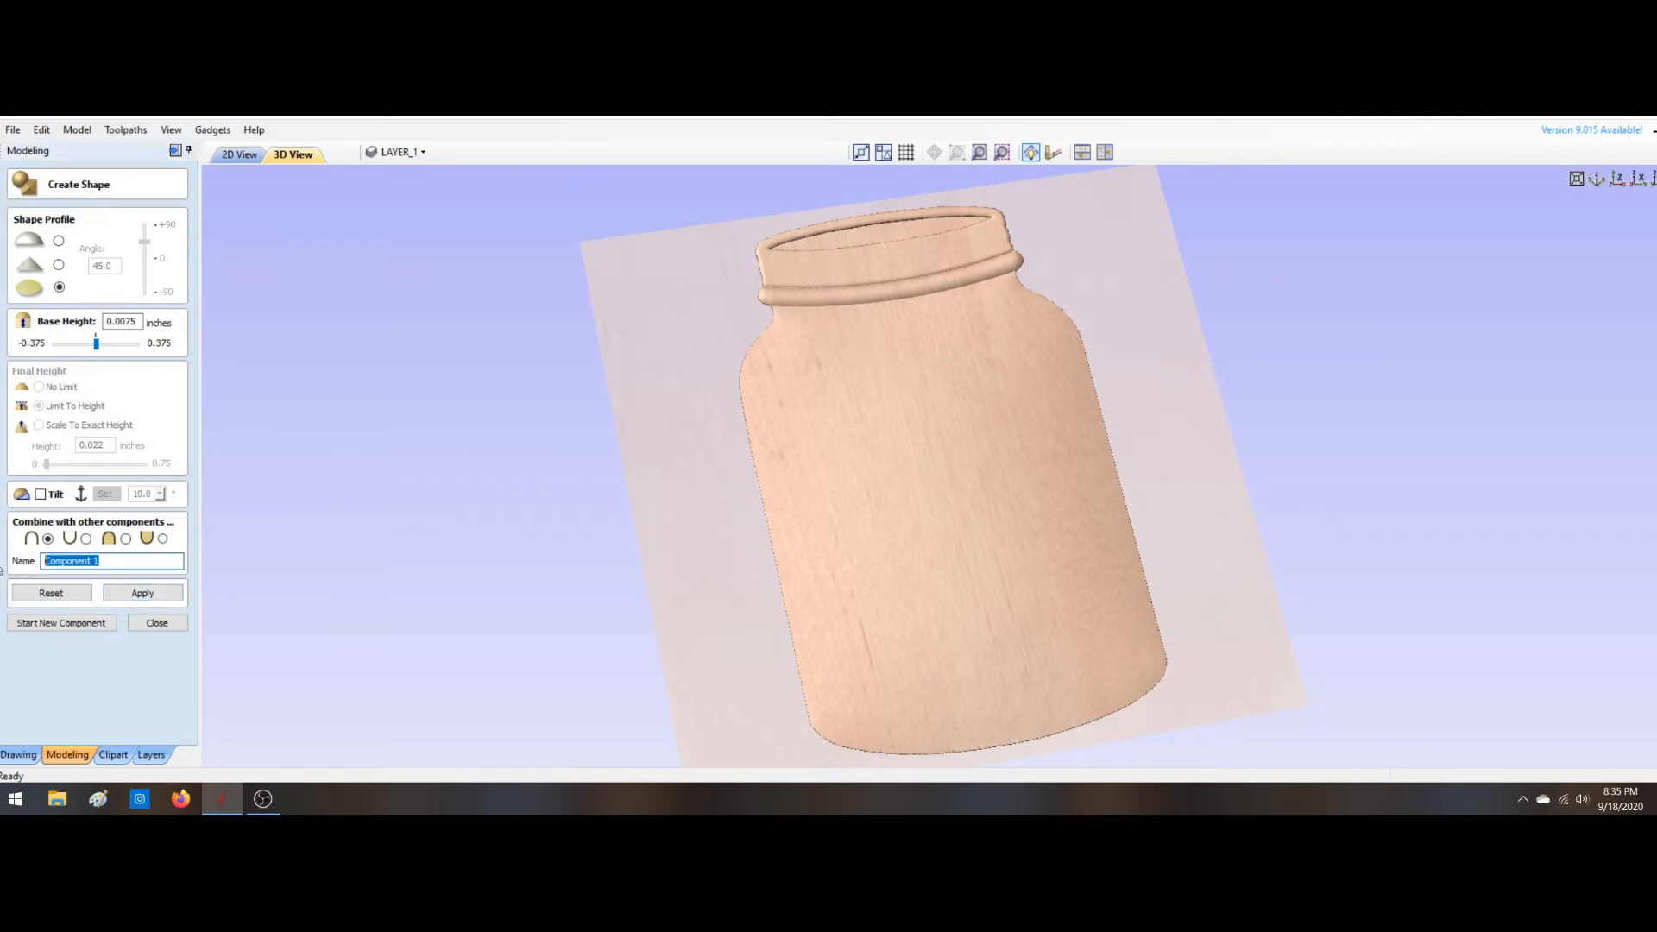
type("lid top")
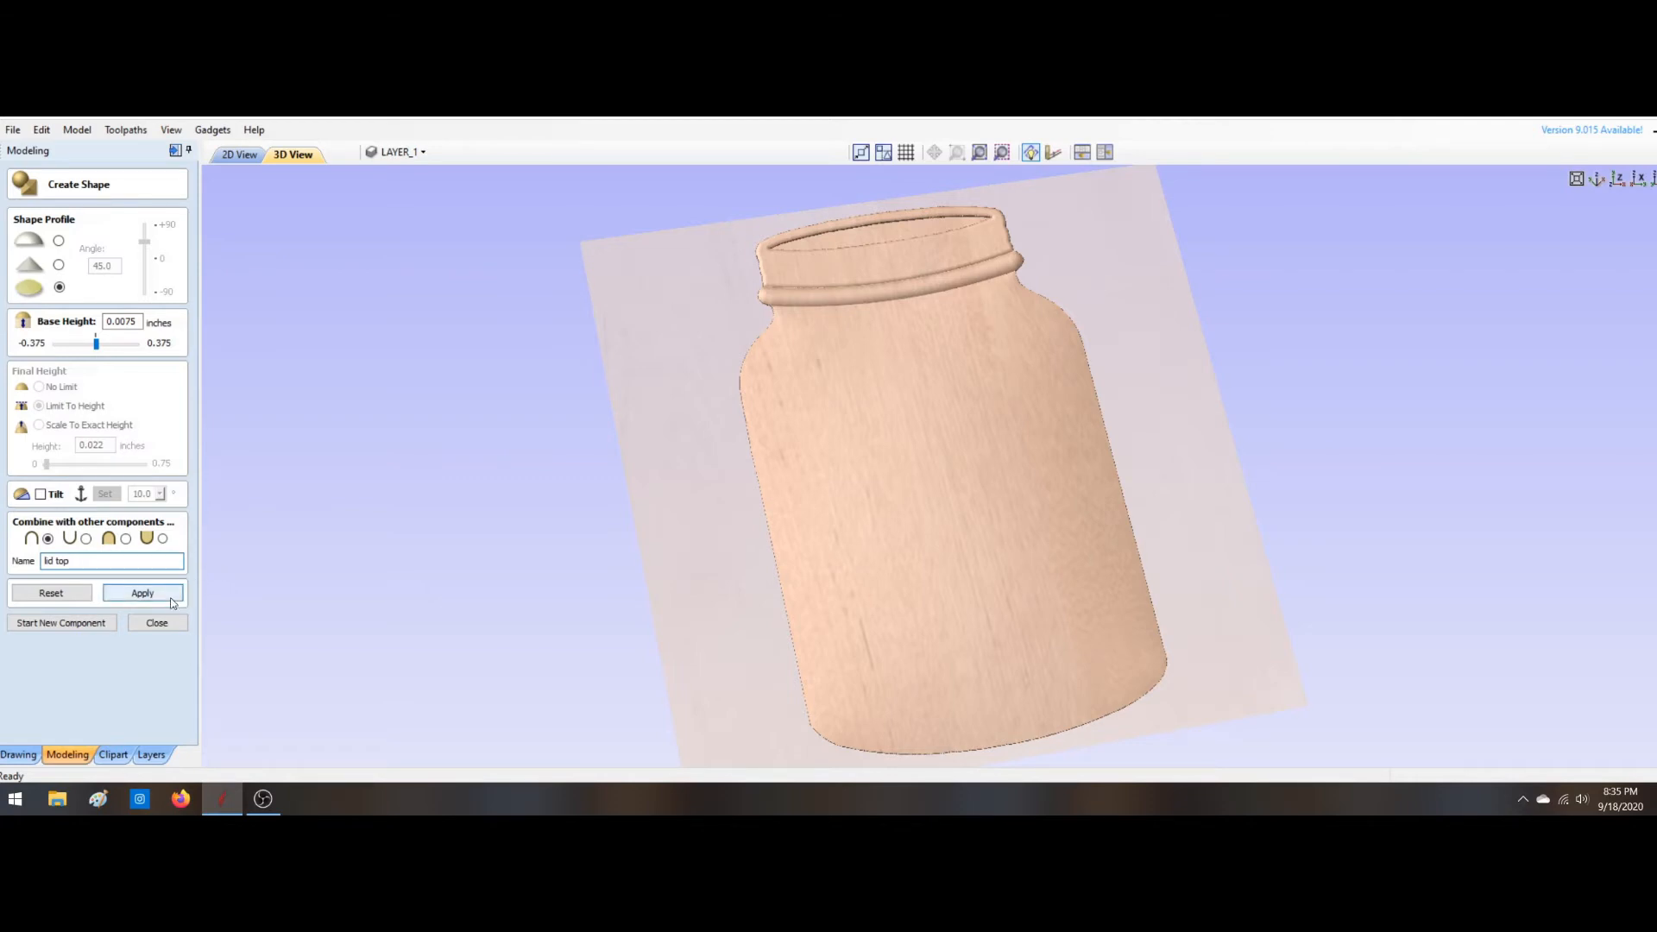
left_click(142, 592)
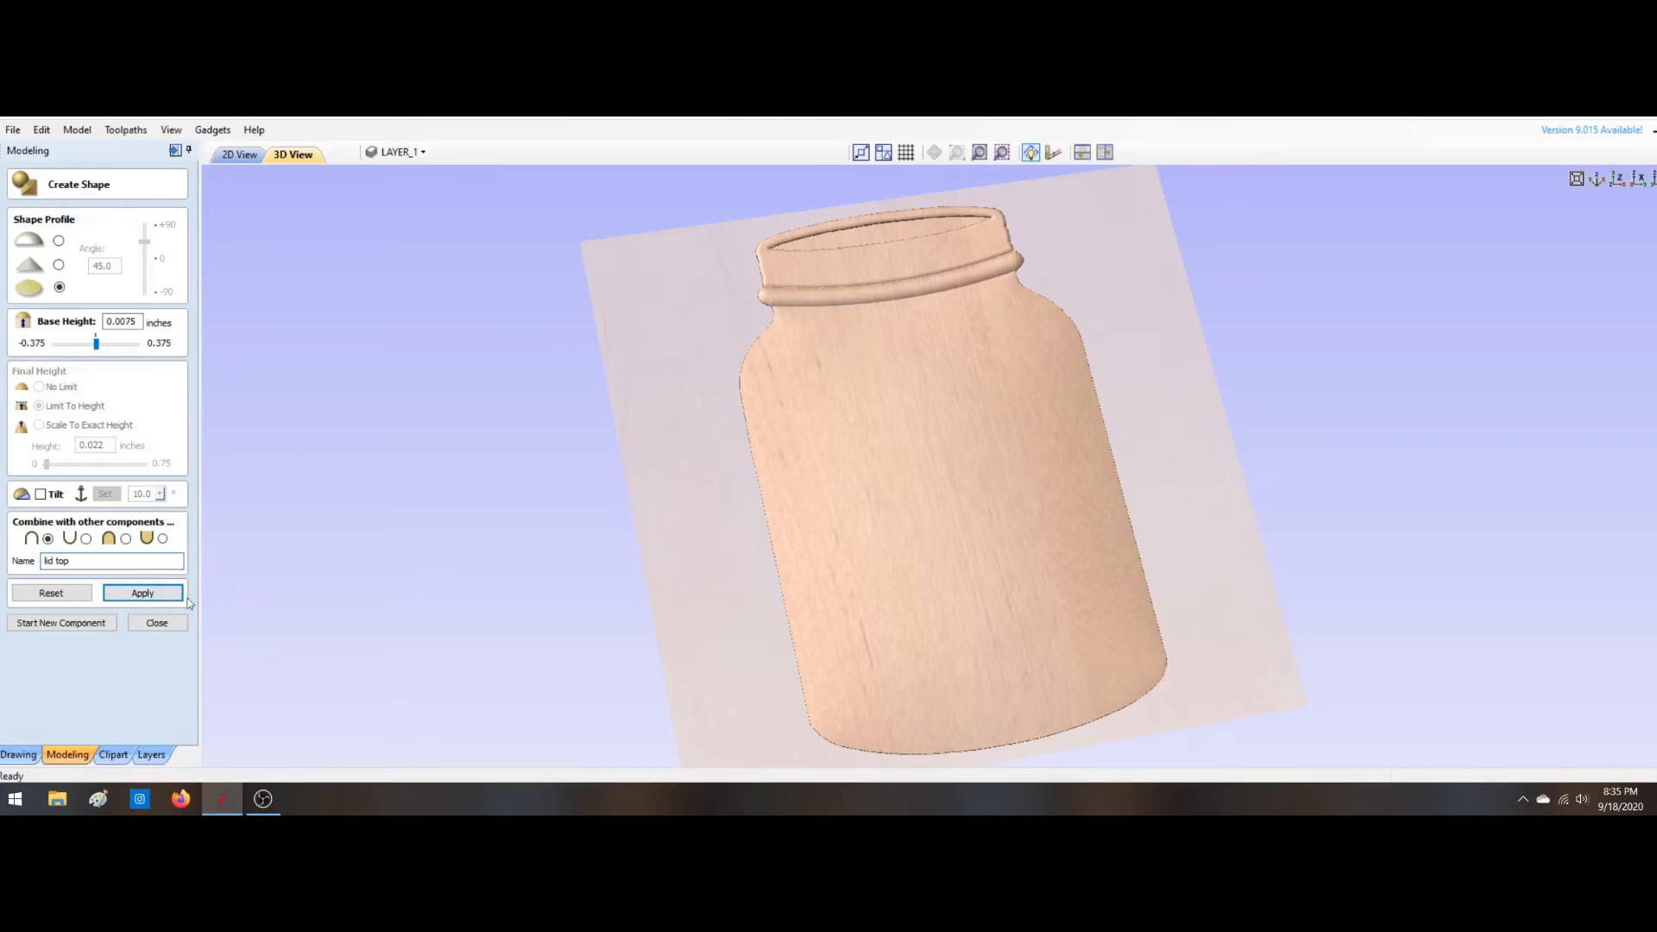
left_click_drag(730, 484, 759, 426)
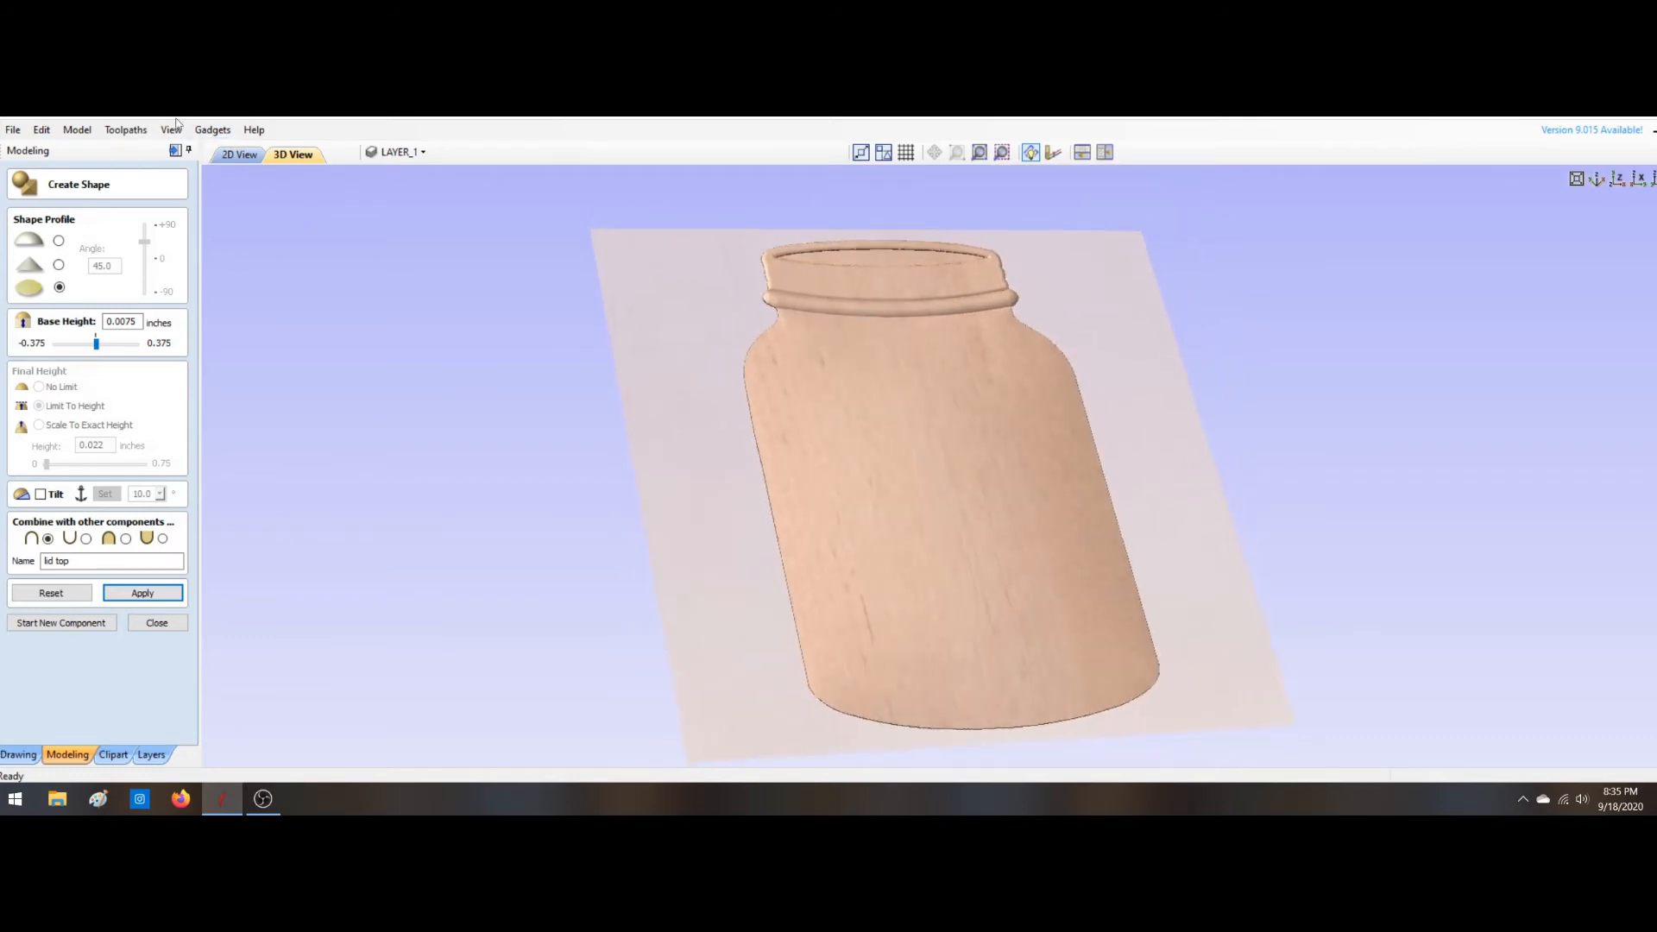
left_click(158, 623)
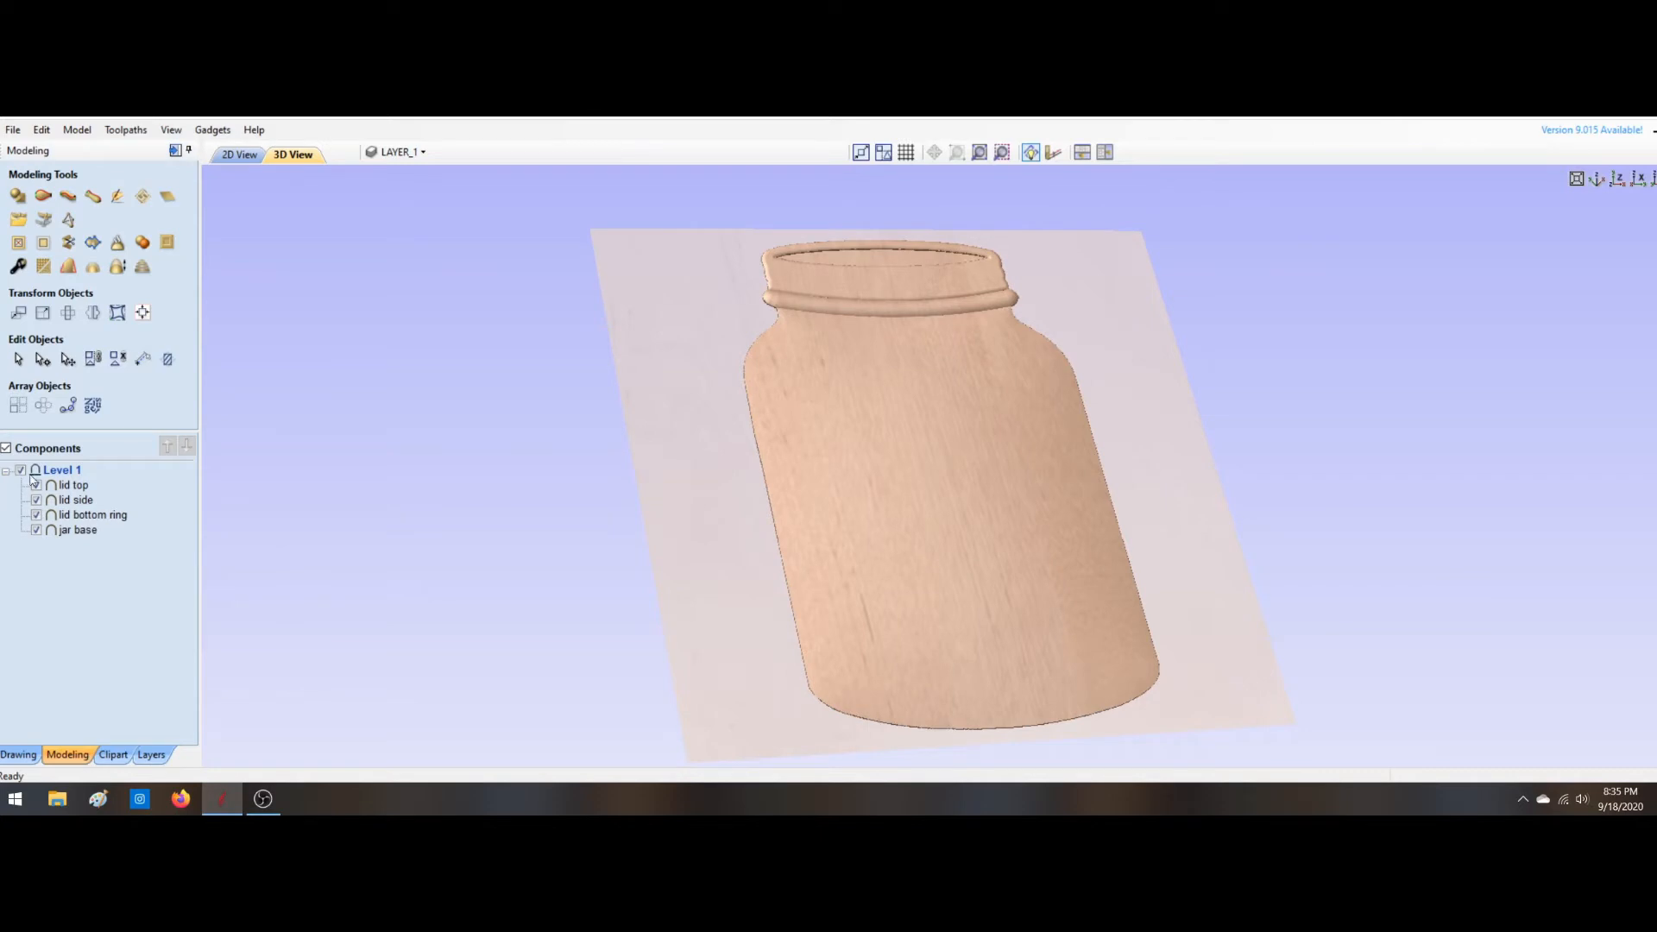
Step: Hide the lid top, lid side, lid bottom ring and jar base components, and show each again to review the model
left_click(76, 486)
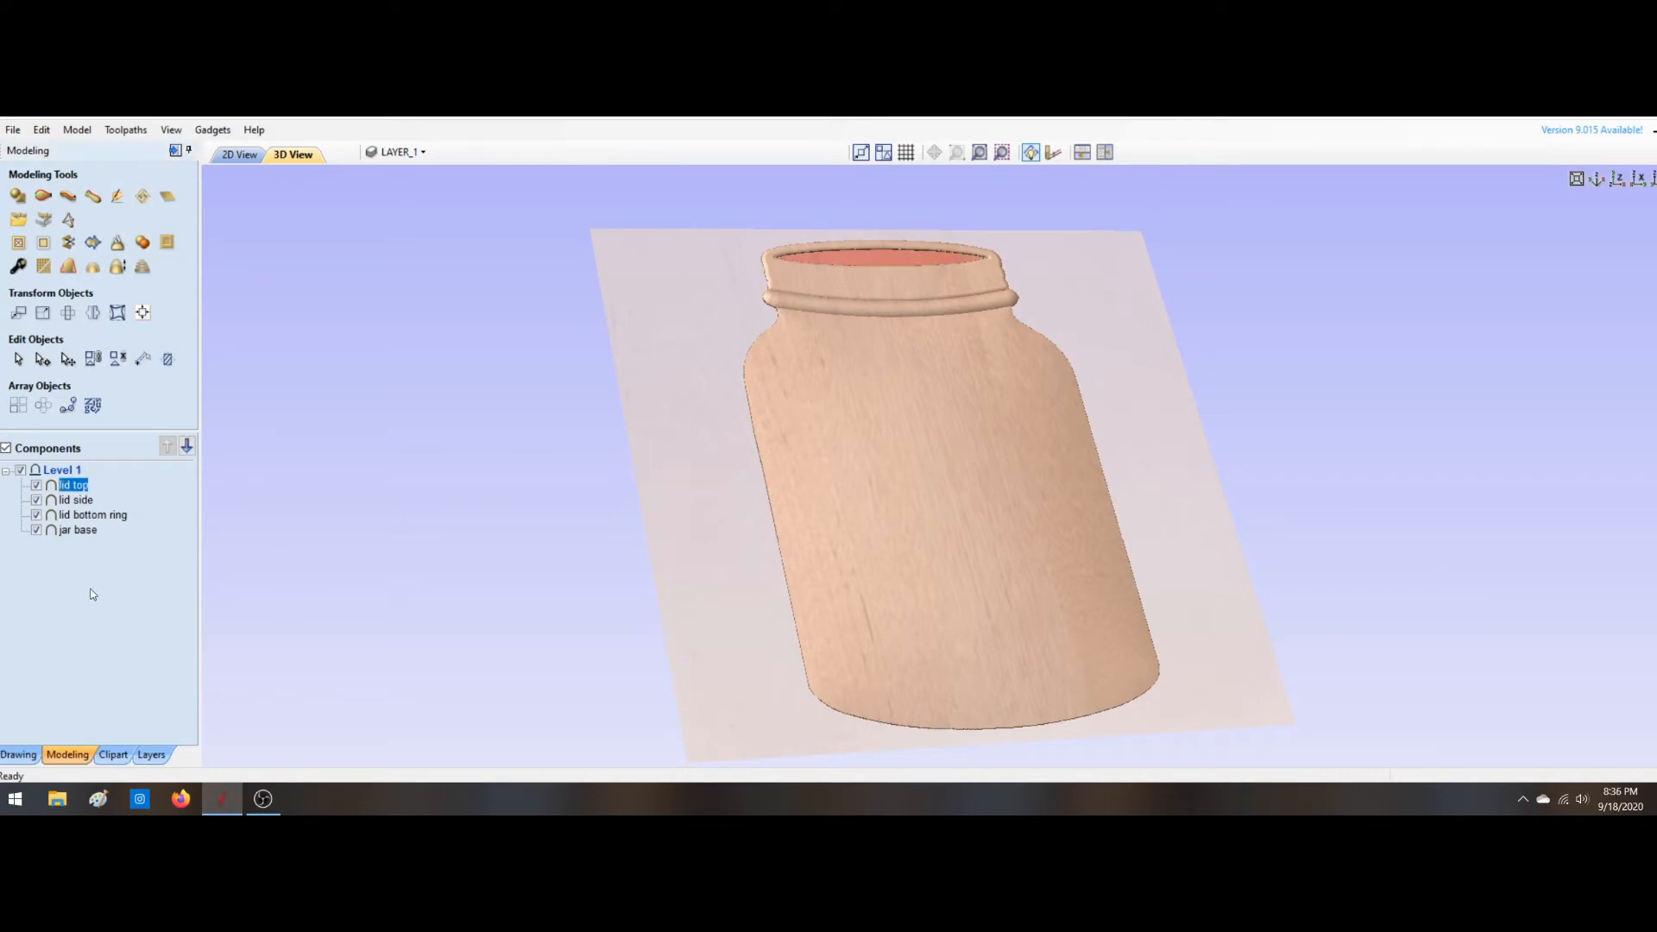
left_click(36, 485)
left_click(36, 500)
left_click(36, 515)
left_click(36, 530)
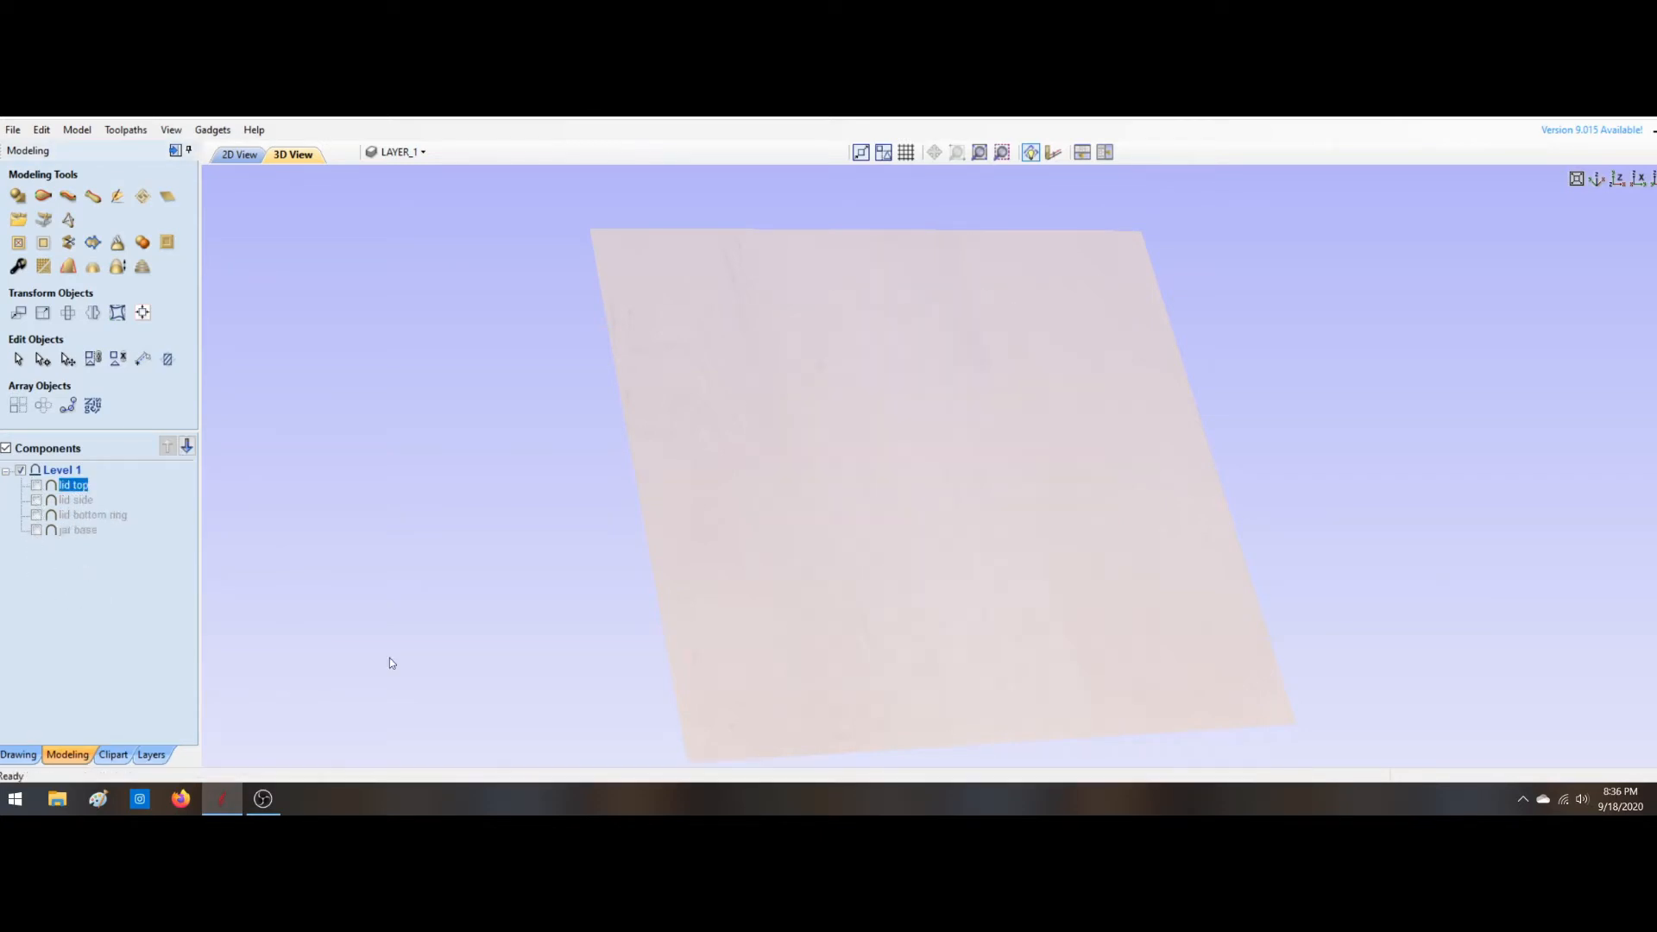
left_click(36, 485)
left_click(37, 500)
left_click(36, 514)
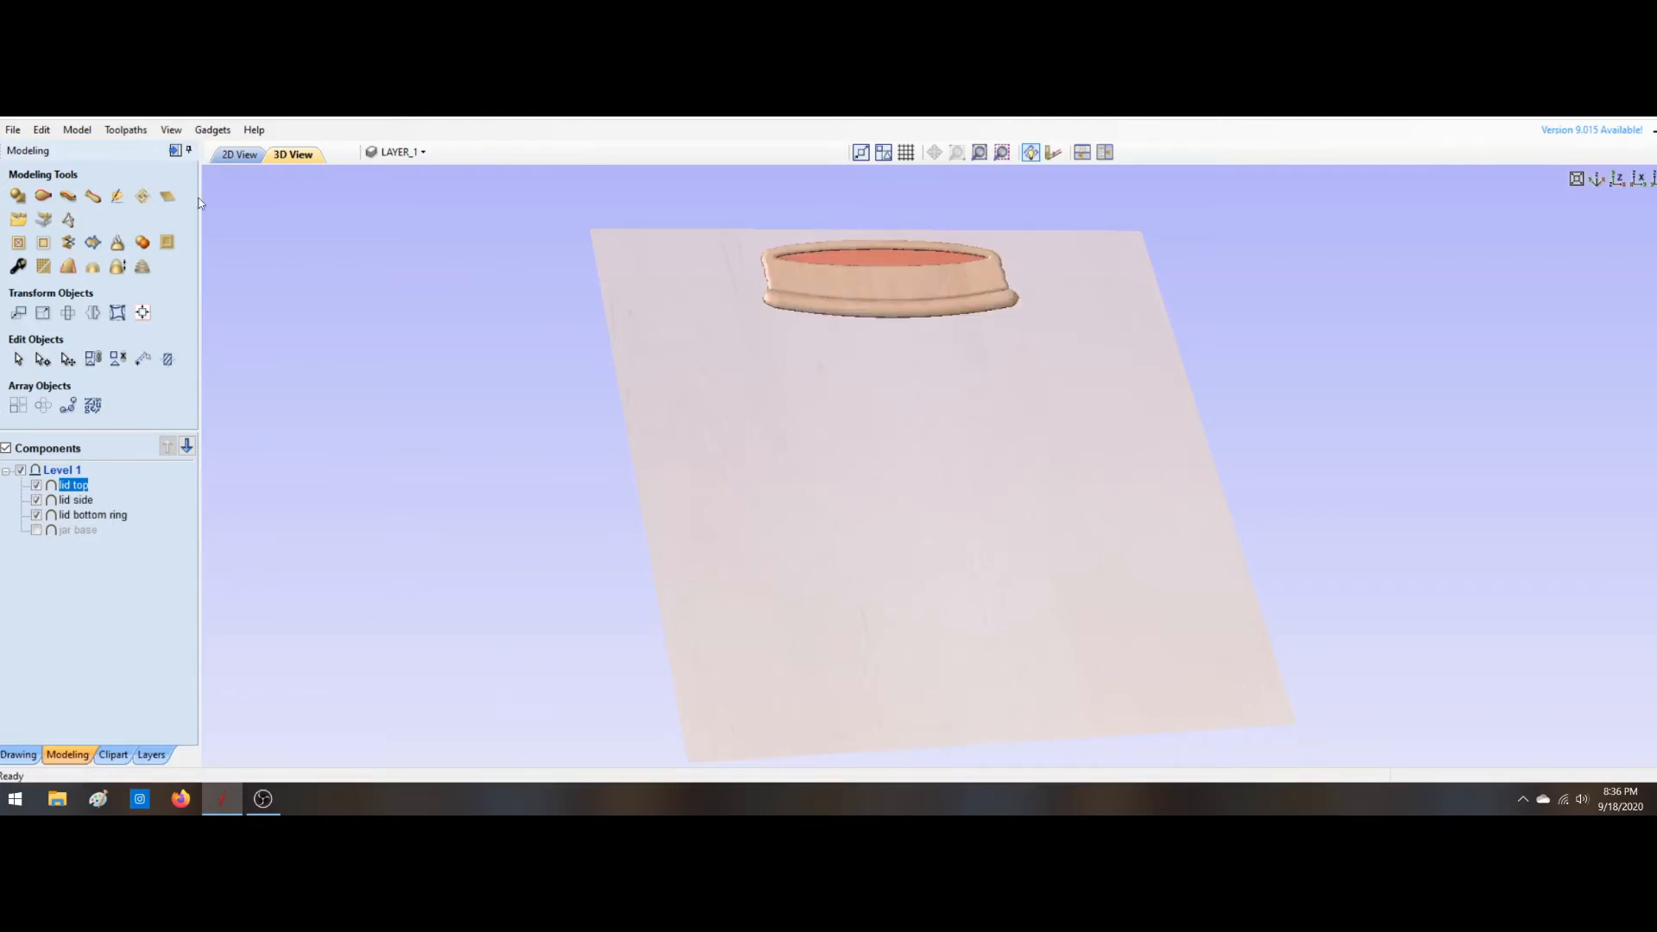
left_click(35, 530)
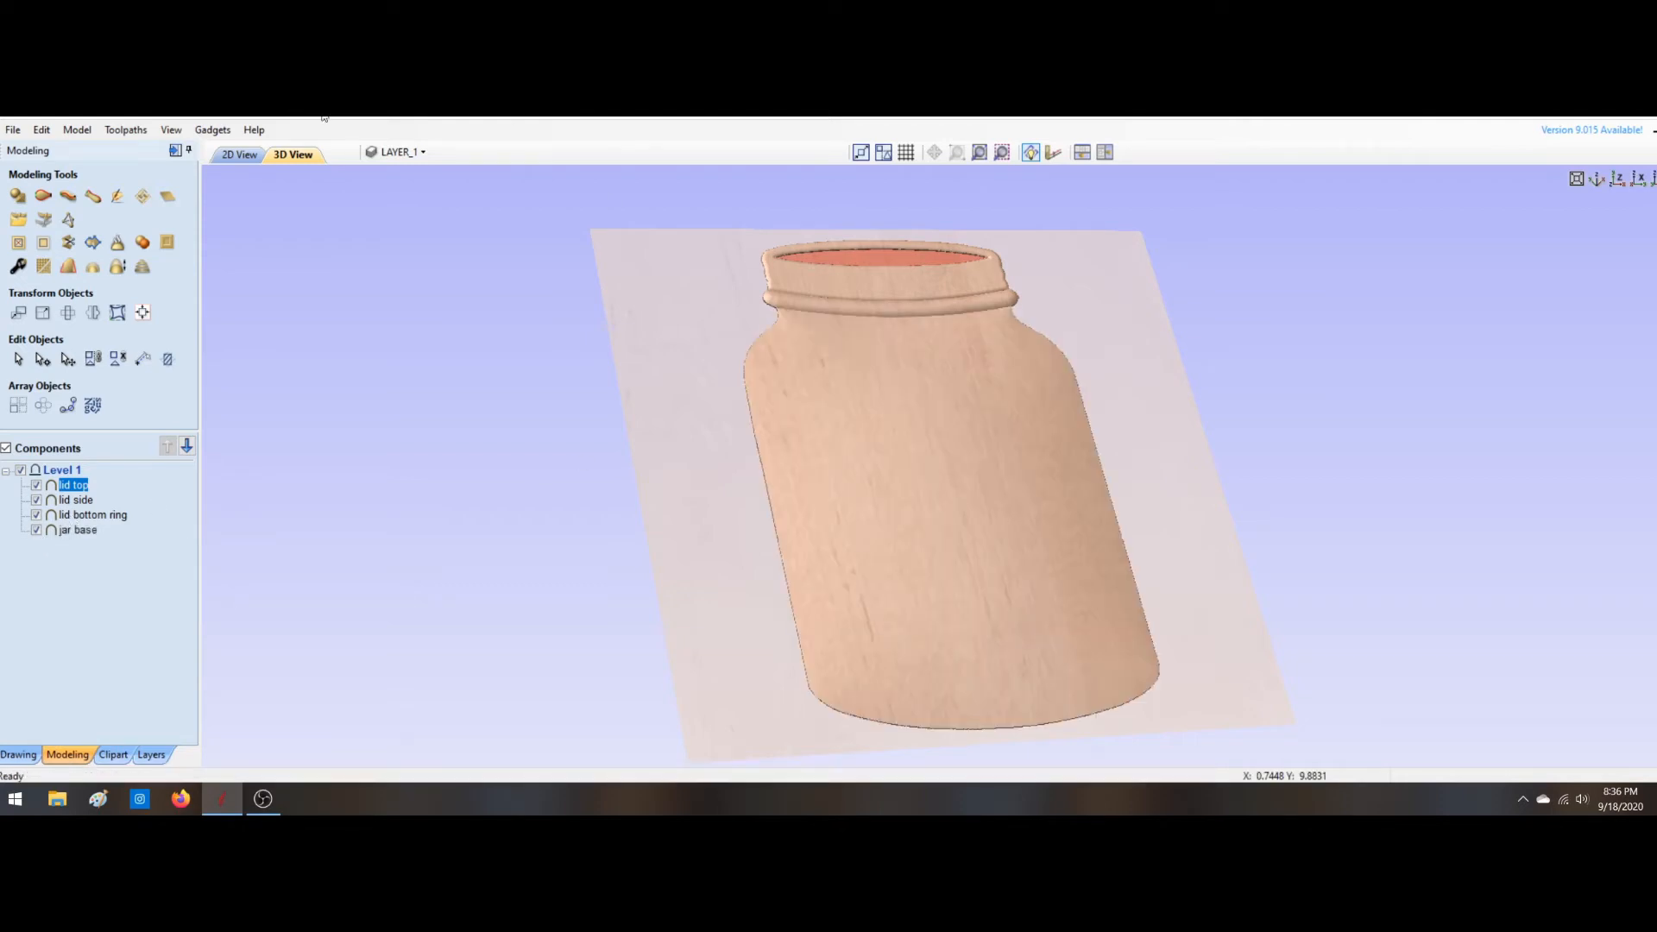
Step: Place a copy of the lid side outline vector in the empty area beside the jar in the 2D view
left_click(241, 154)
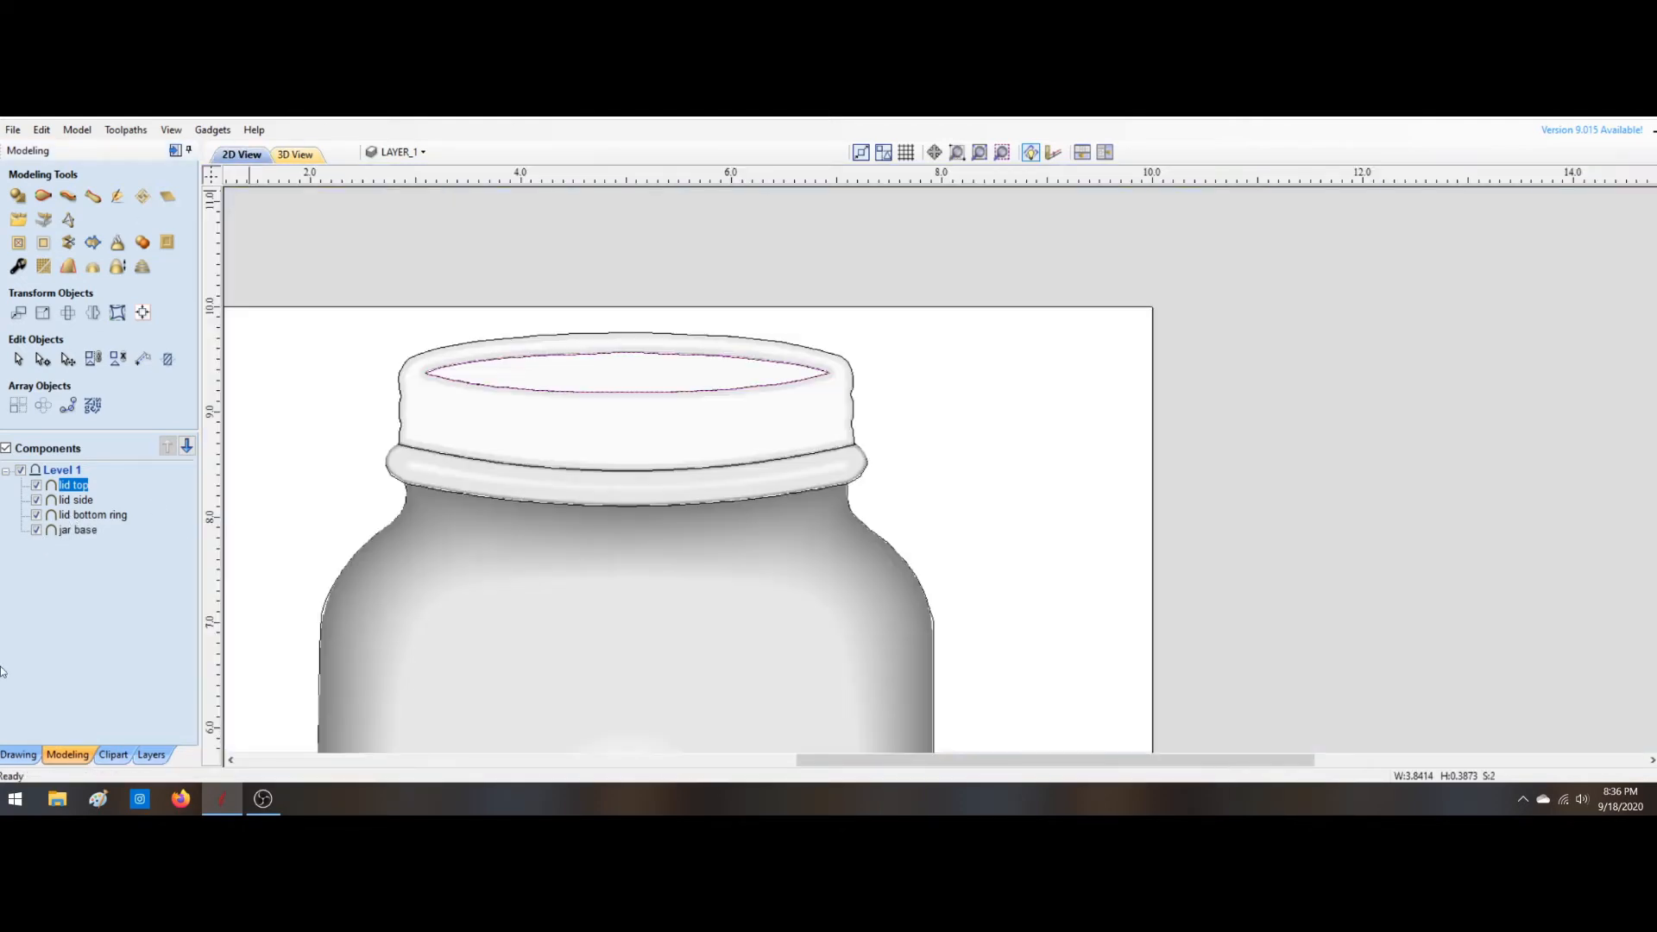
left_click(18, 754)
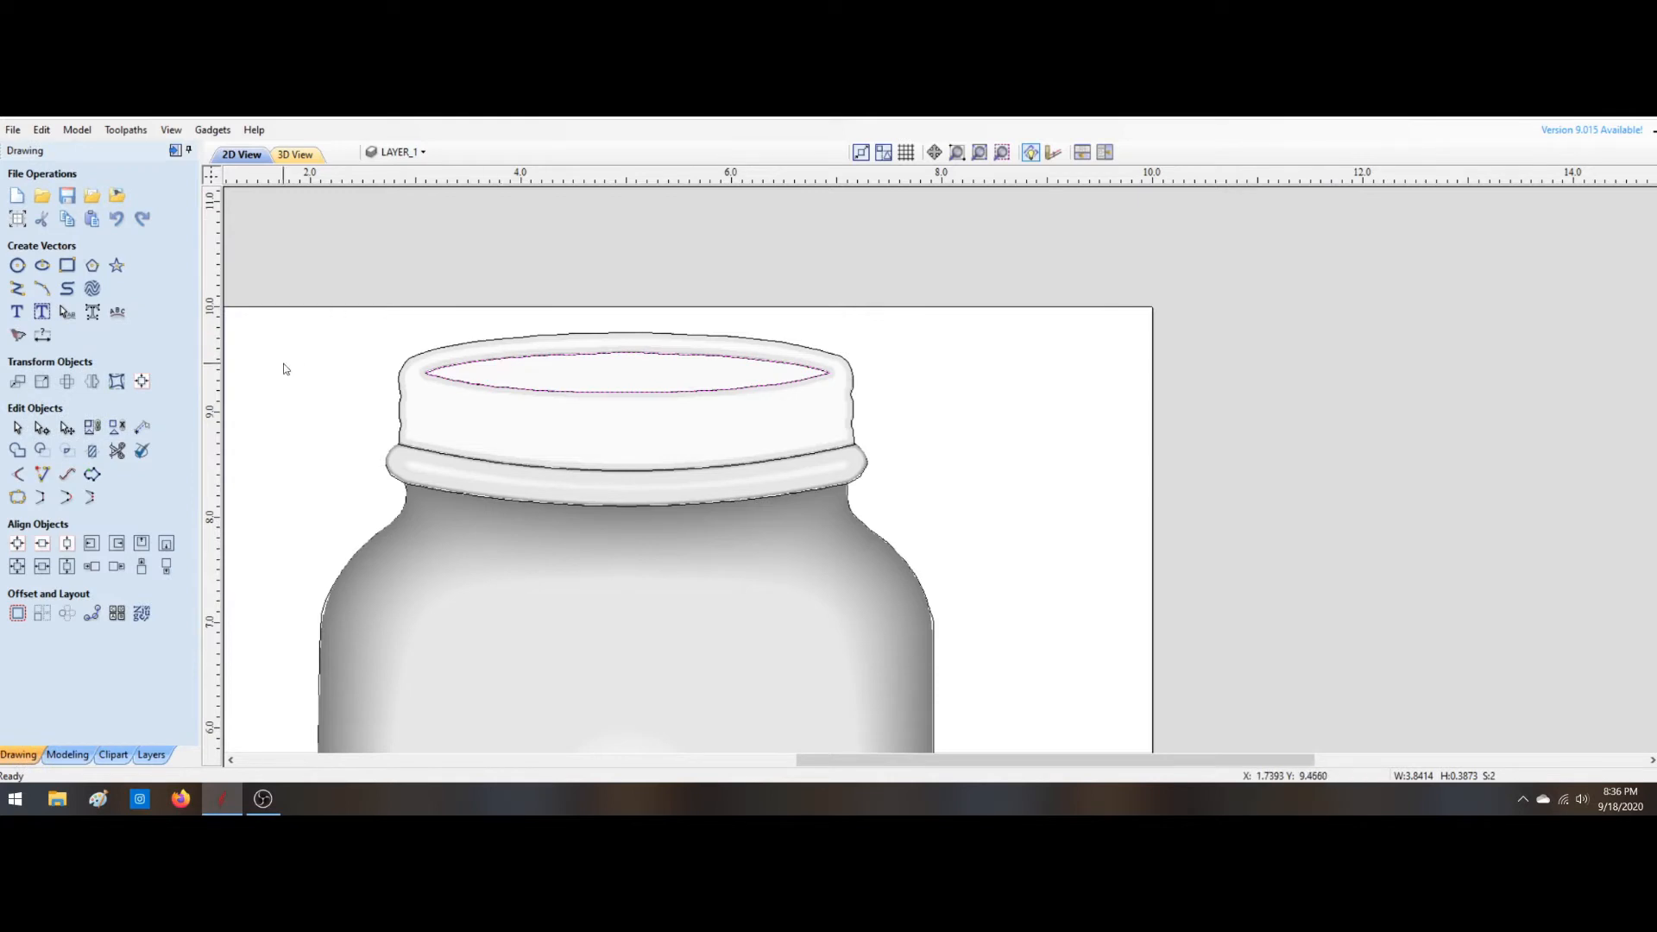
left_click(403, 402)
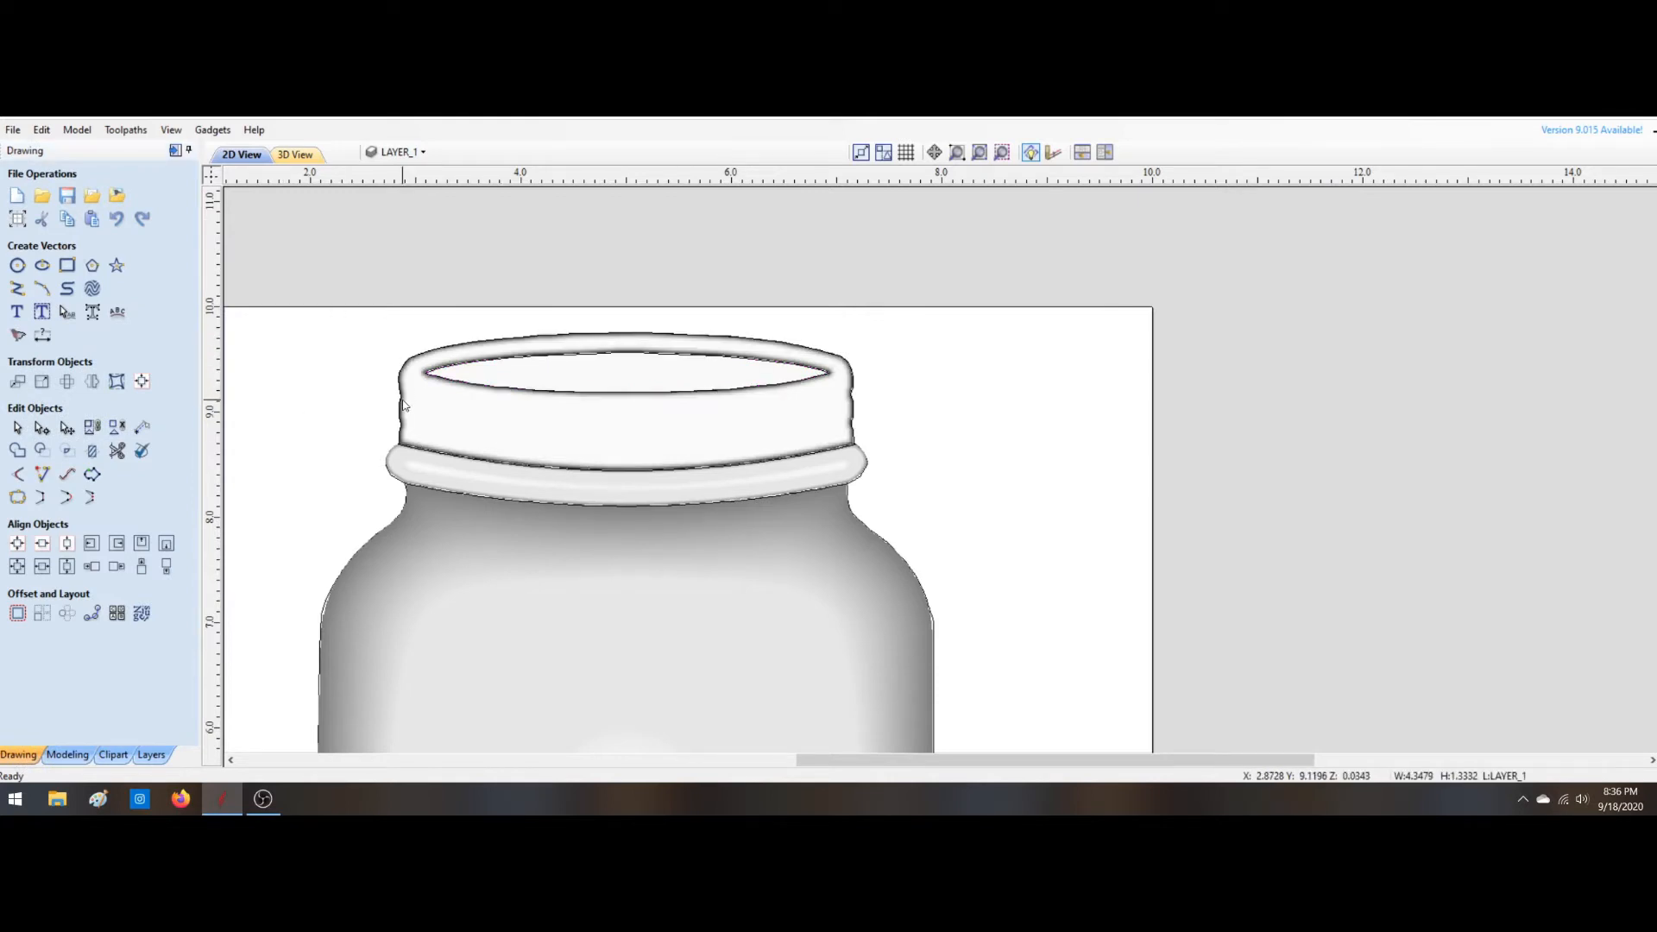
left_click(403, 402)
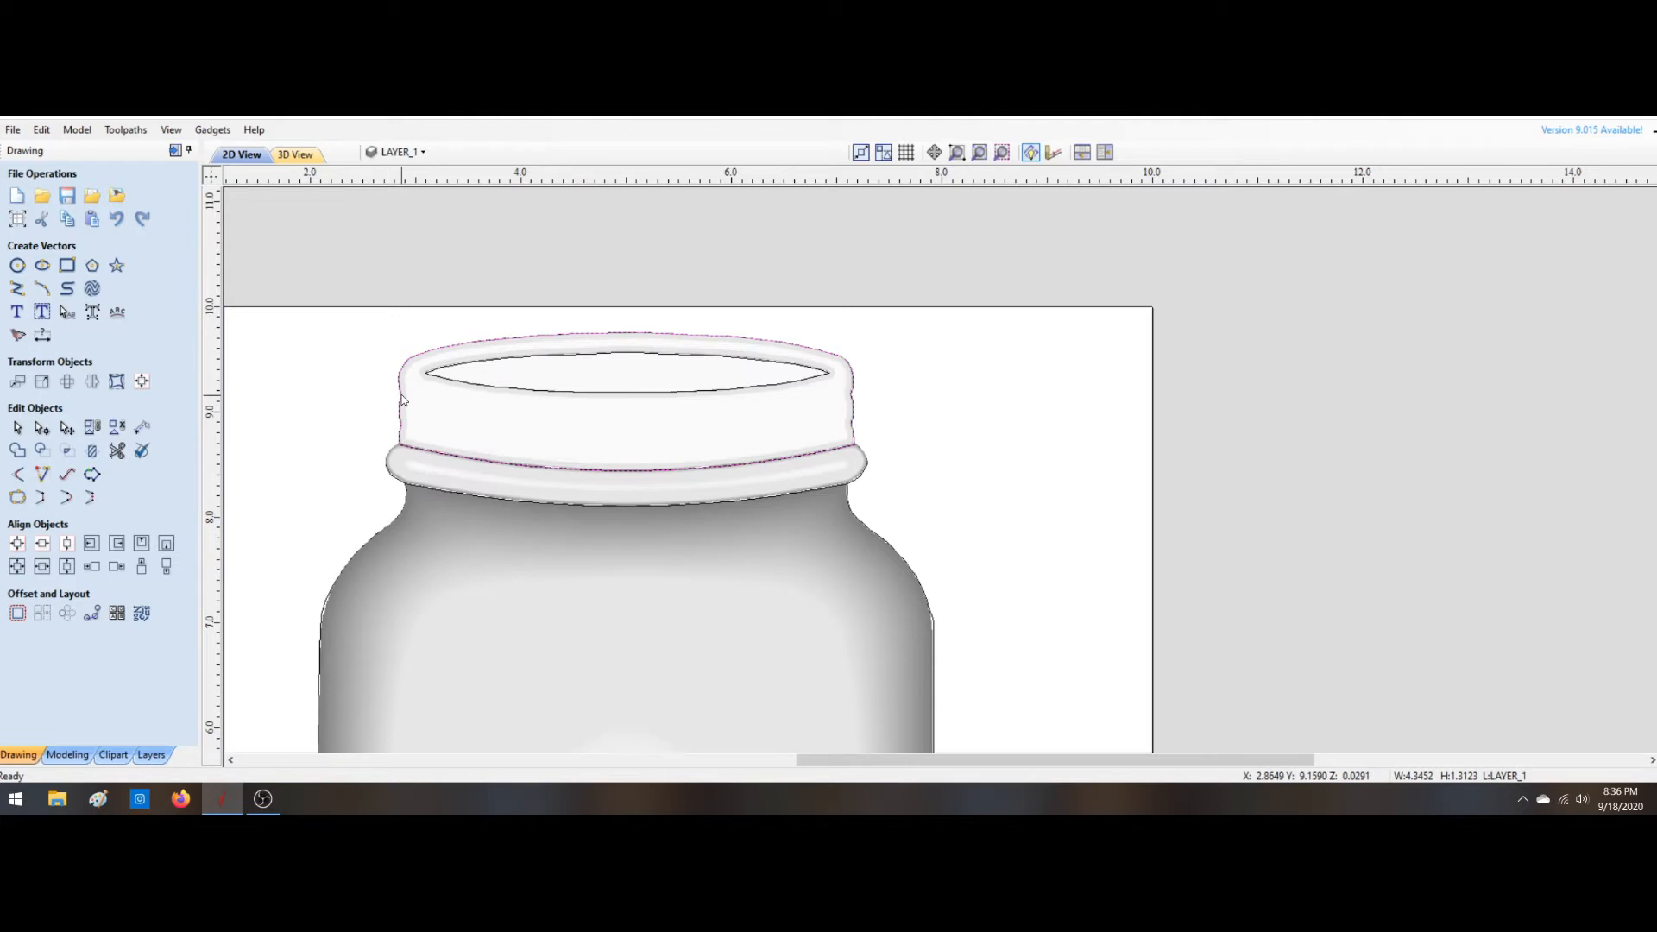
left_click(401, 398)
left_click_drag(401, 398, 958, 379)
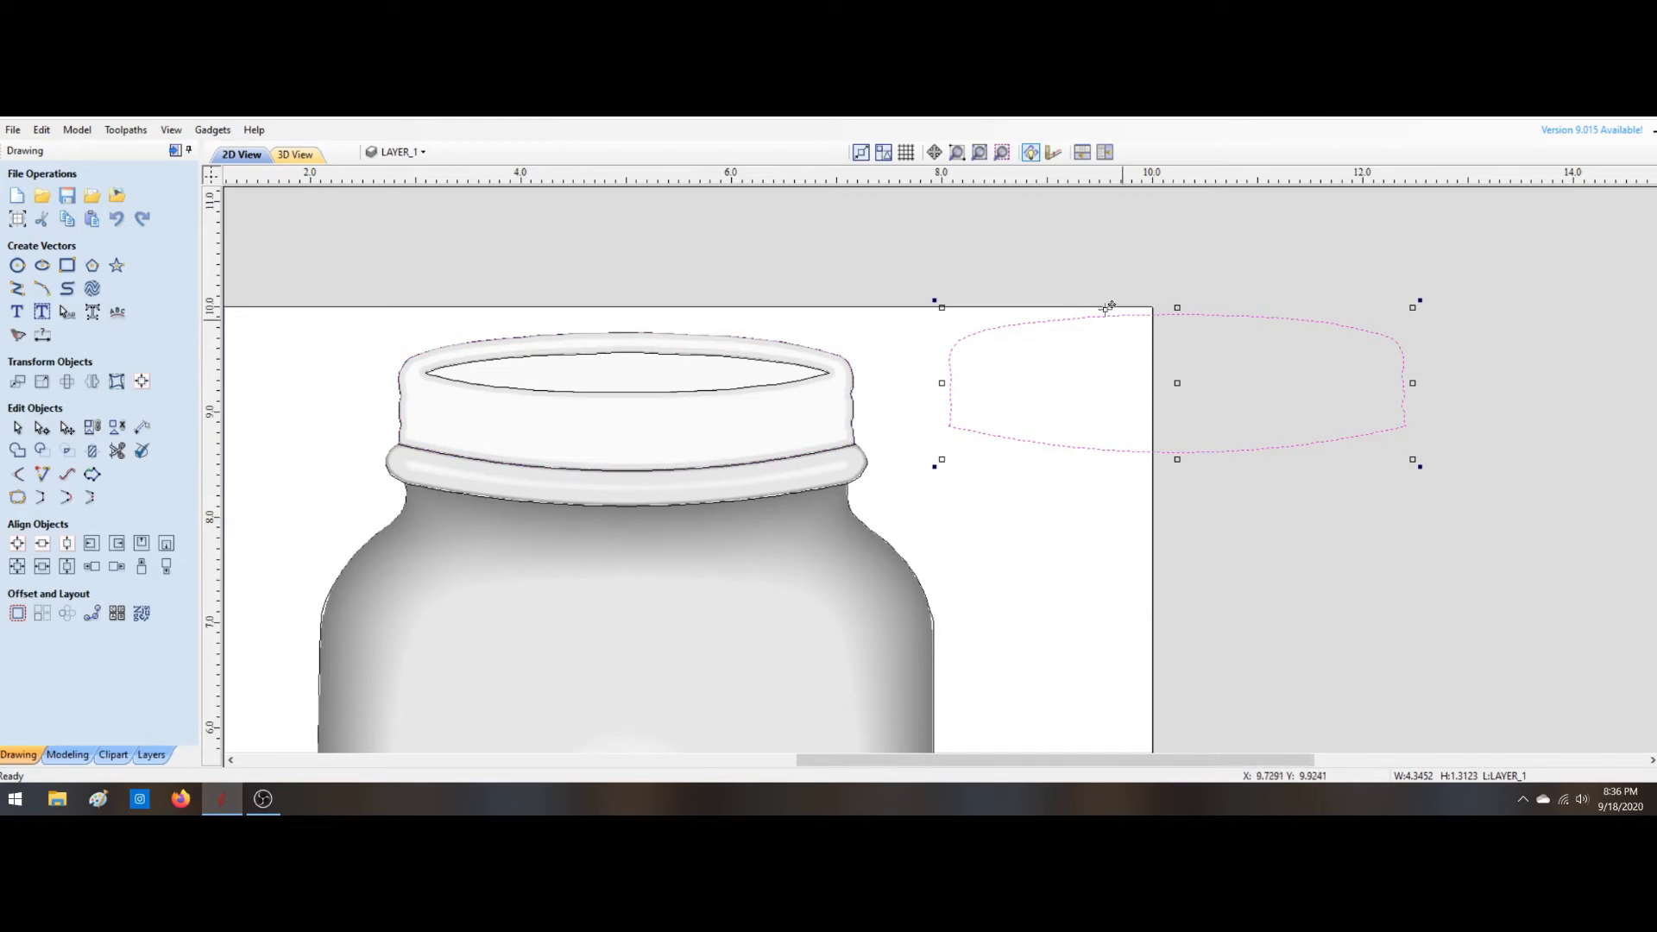
left_click(920, 337)
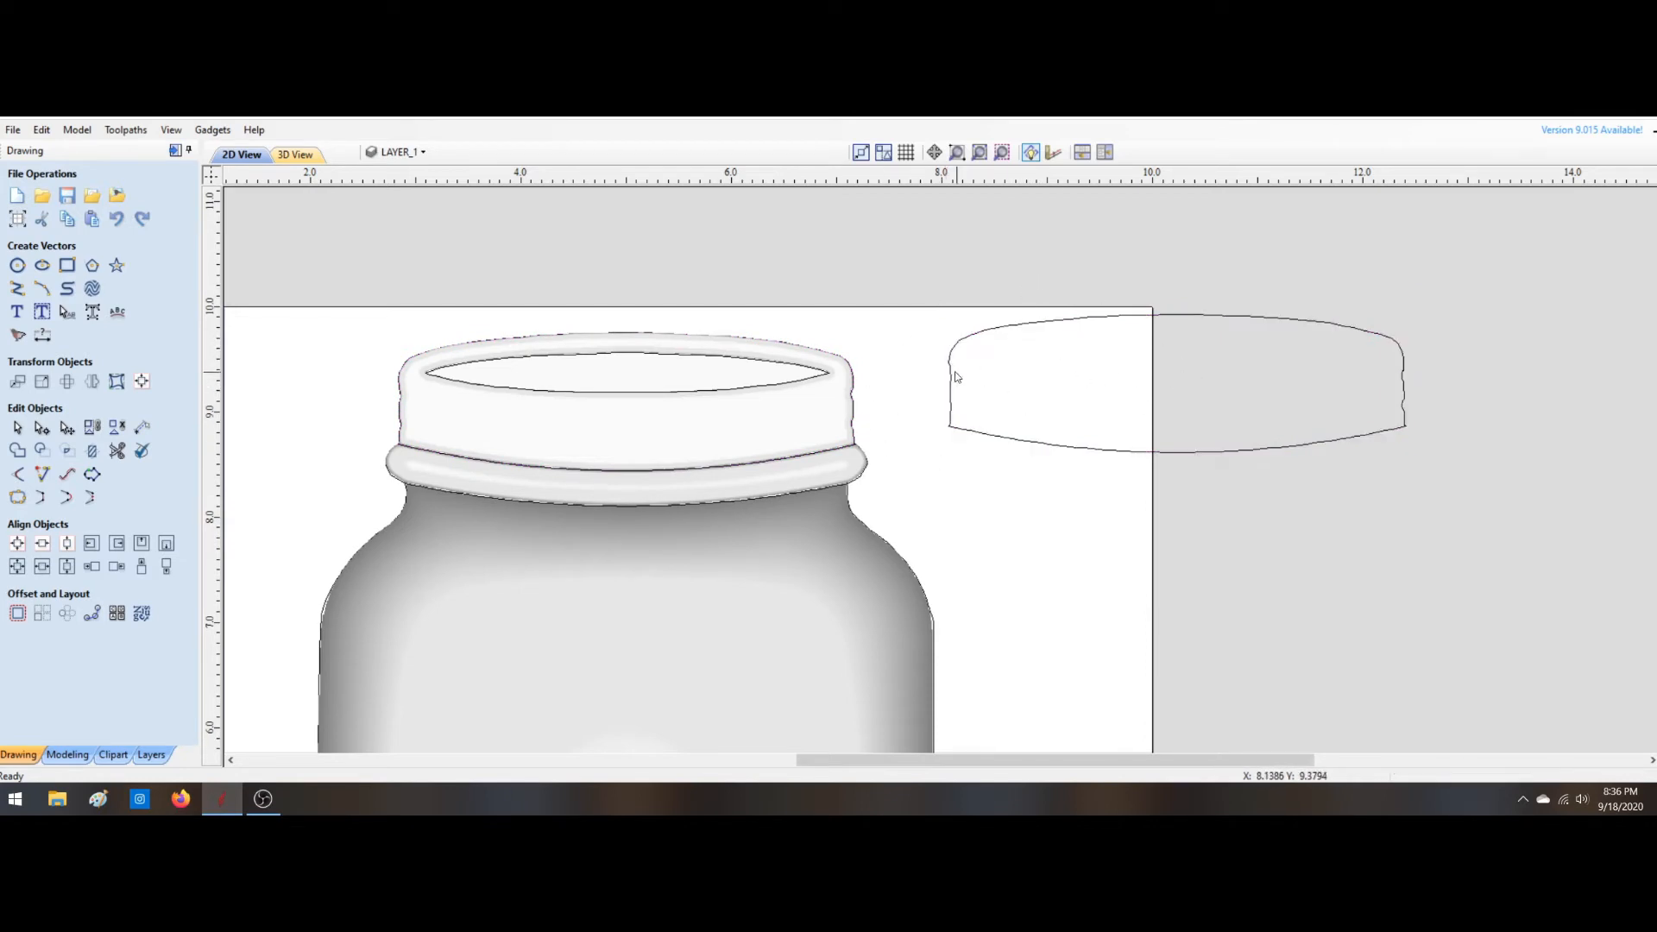
Step: Duplicate the copied lid outline slightly below and to the right of itself, partly overlapping it
scroll(1397, 388, "up", 3)
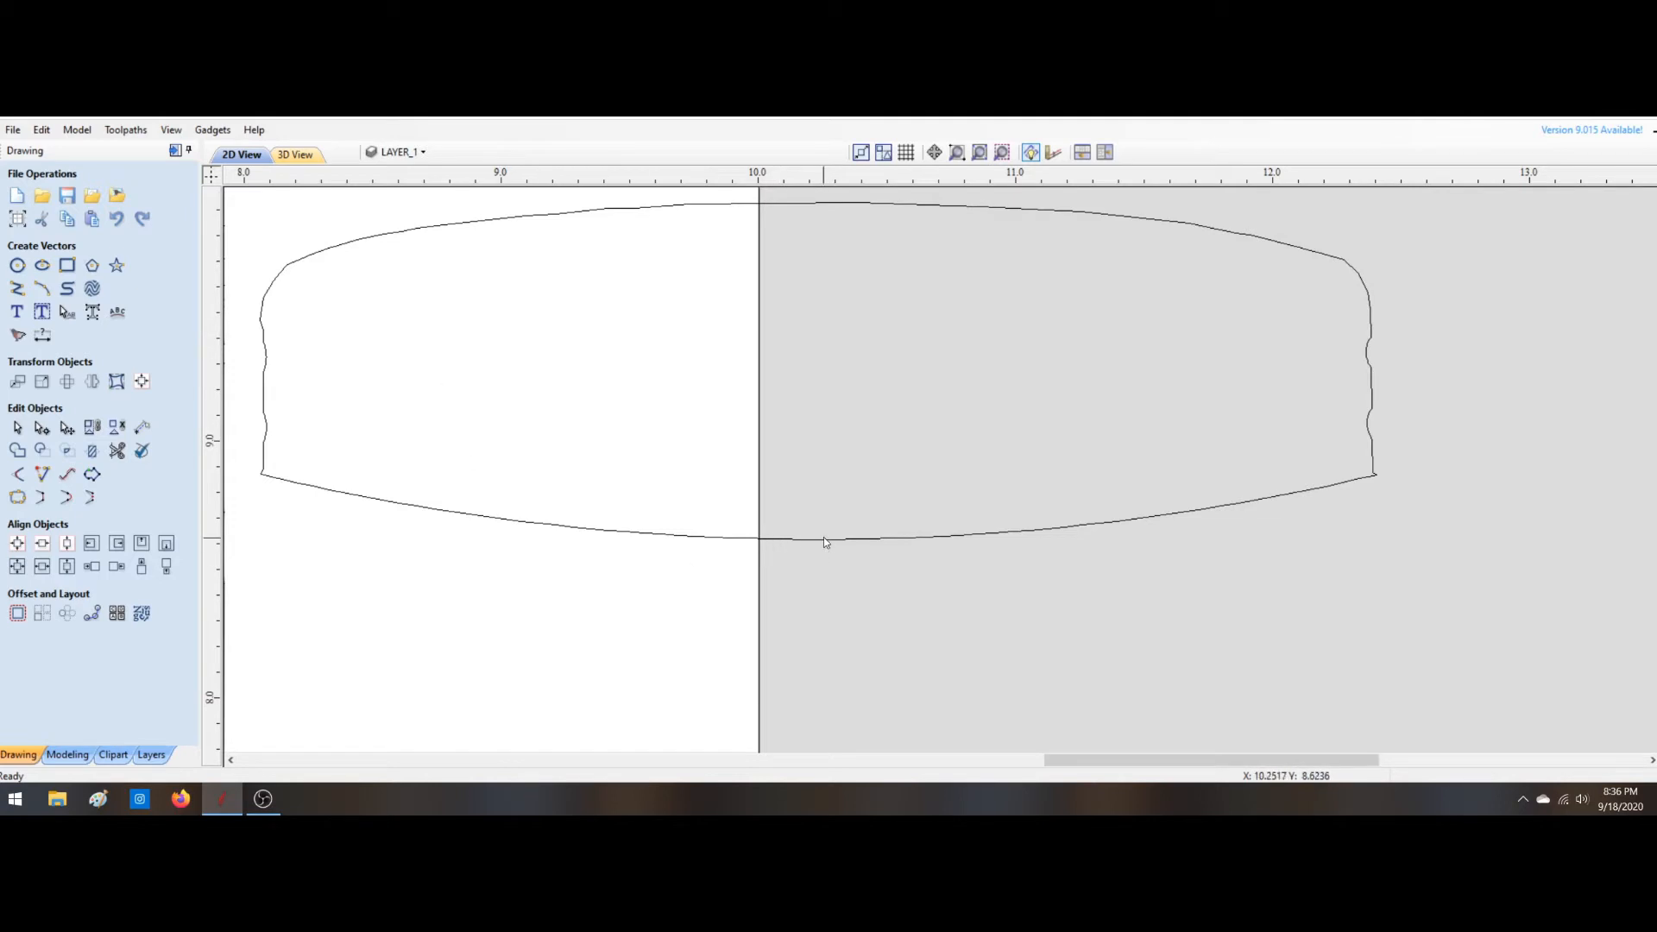
left_click(876, 542)
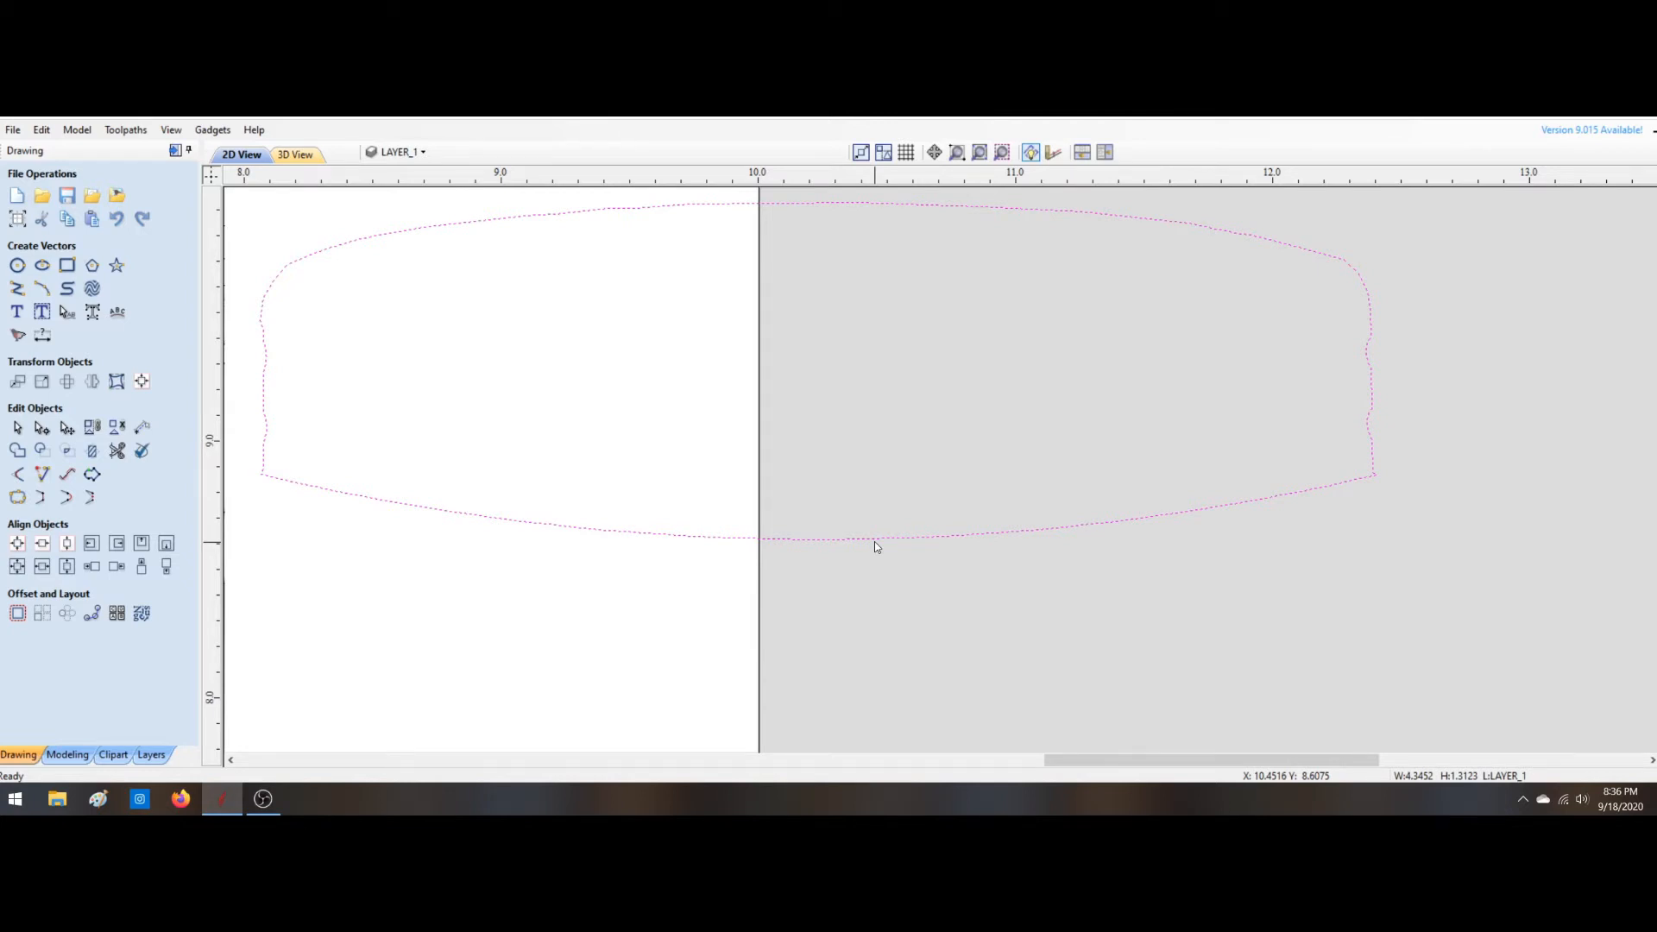
left_click(874, 542)
left_click_drag(819, 377, 932, 607)
scroll(929, 627, "down", 3)
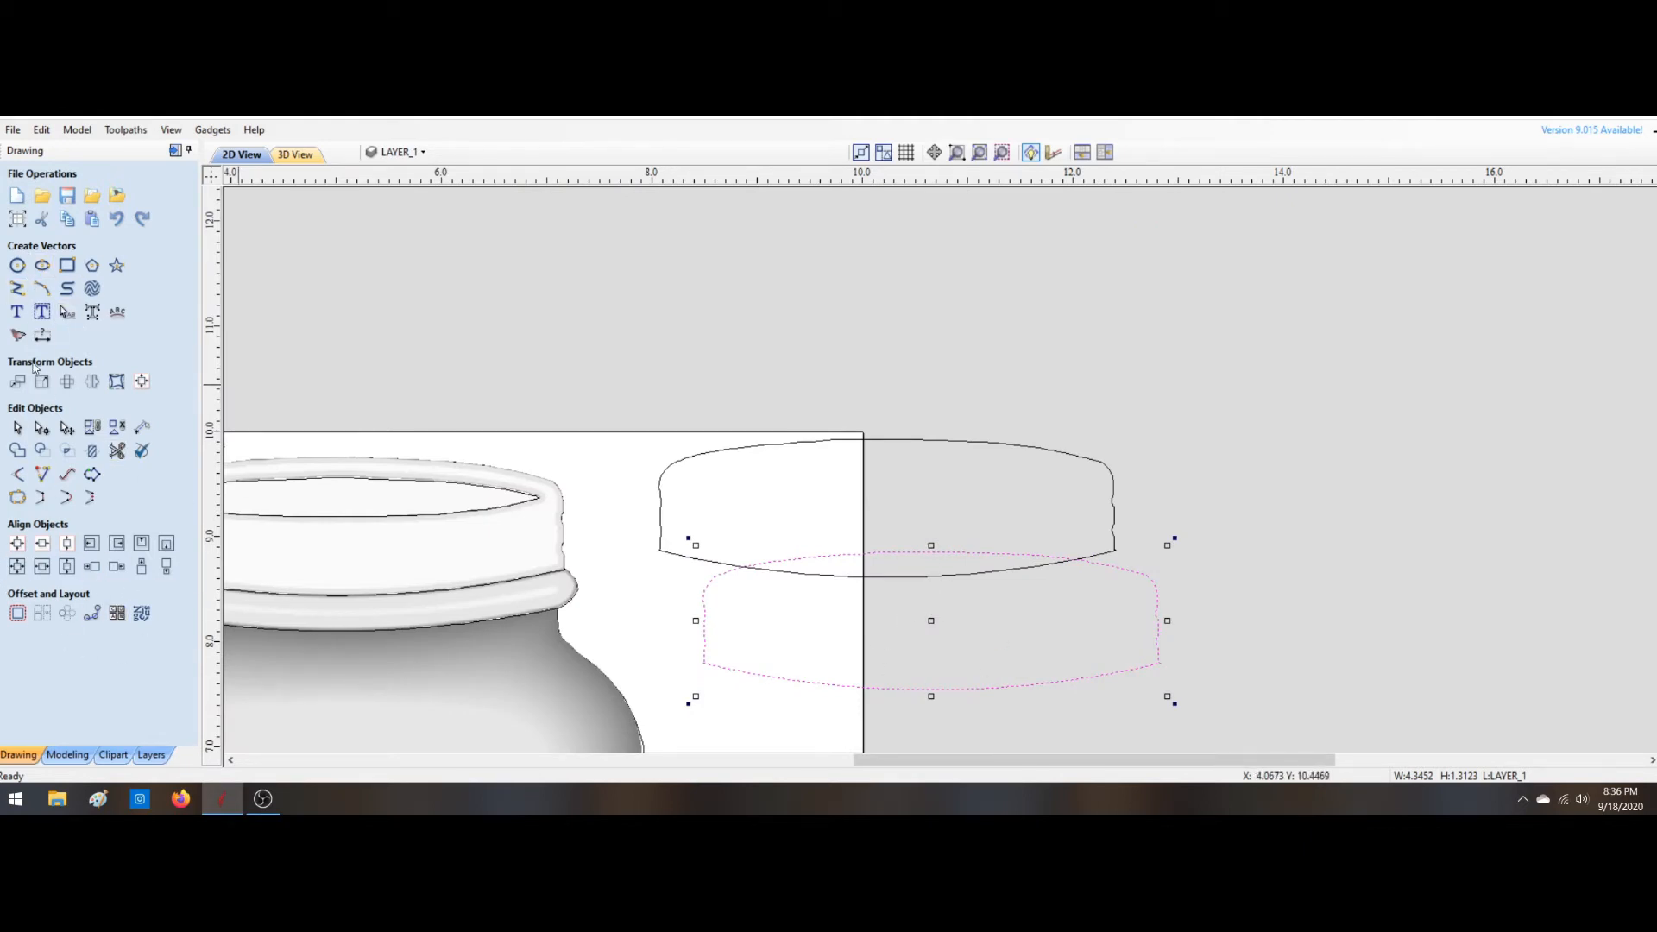
Step: Try to trim the side segment near the lower-left corner of the overlapping duplicate with Interactive Vector Trim
left_click(41, 429)
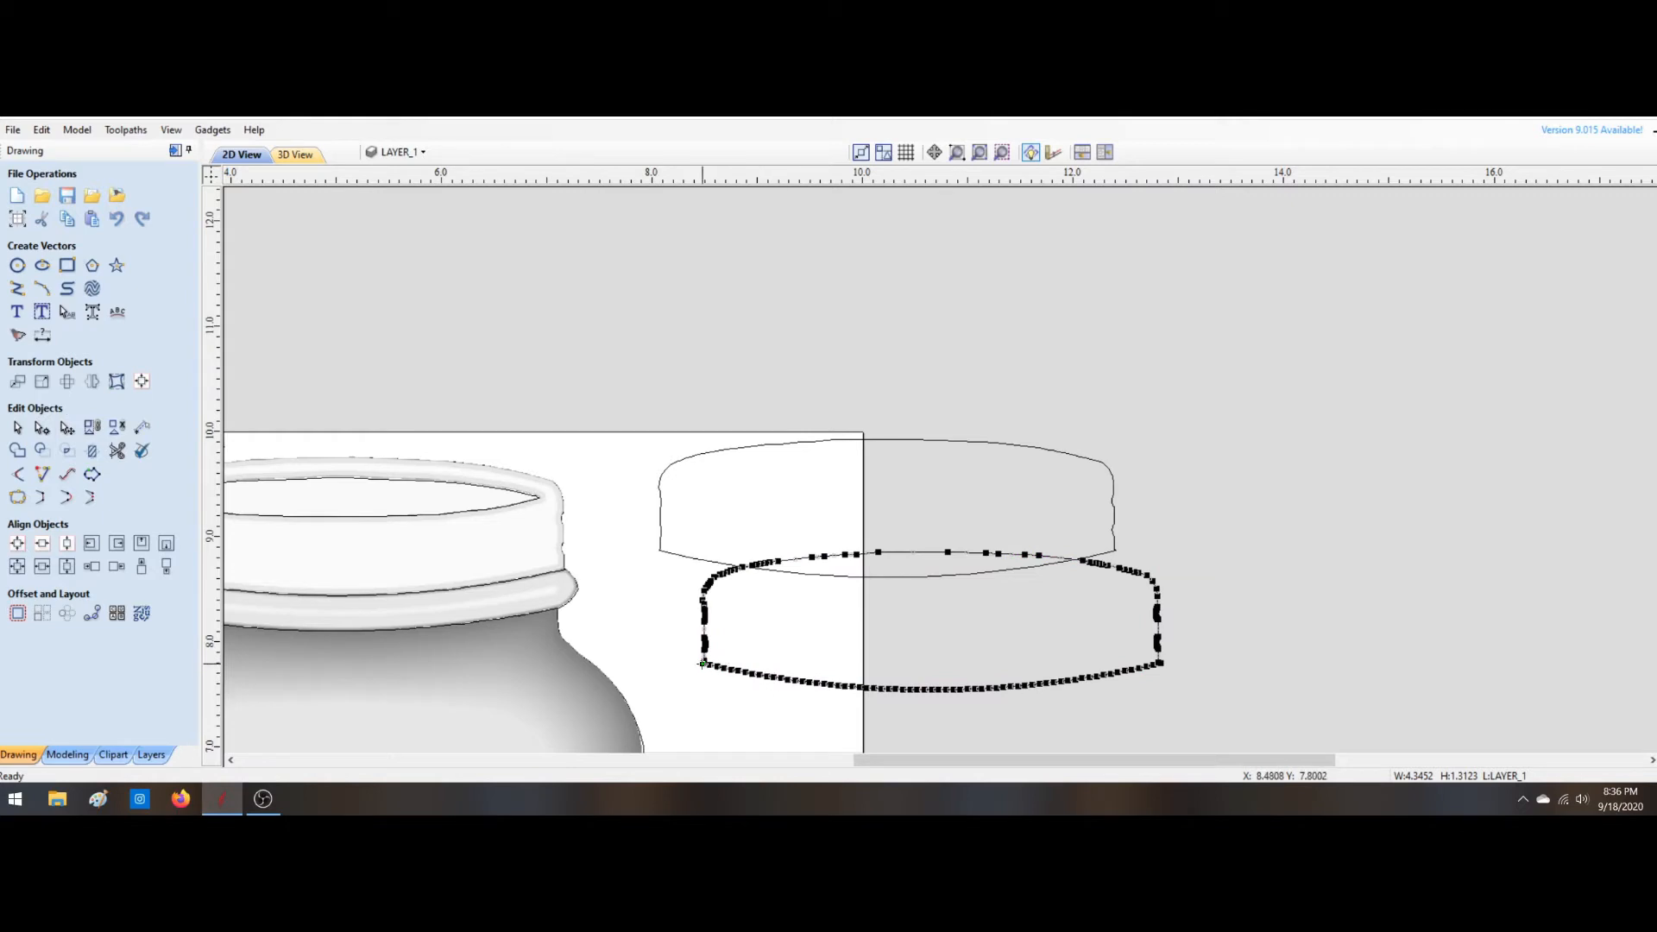
scroll(712, 665, "up", 5)
scroll(704, 667, "up", 5)
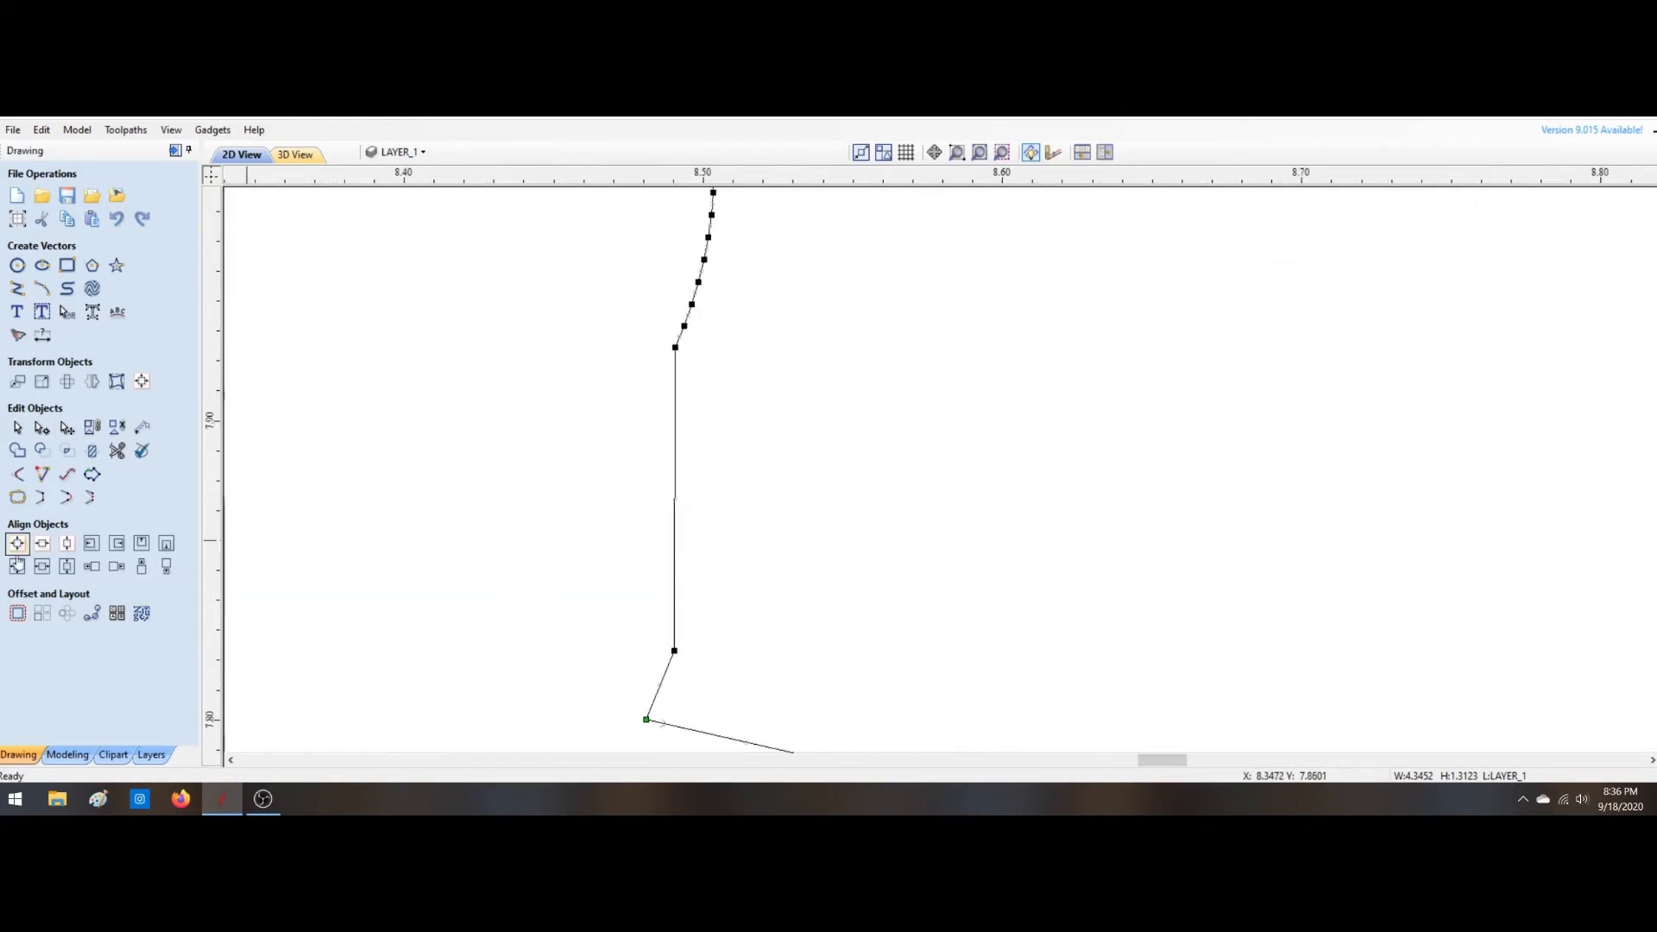
left_click(117, 450)
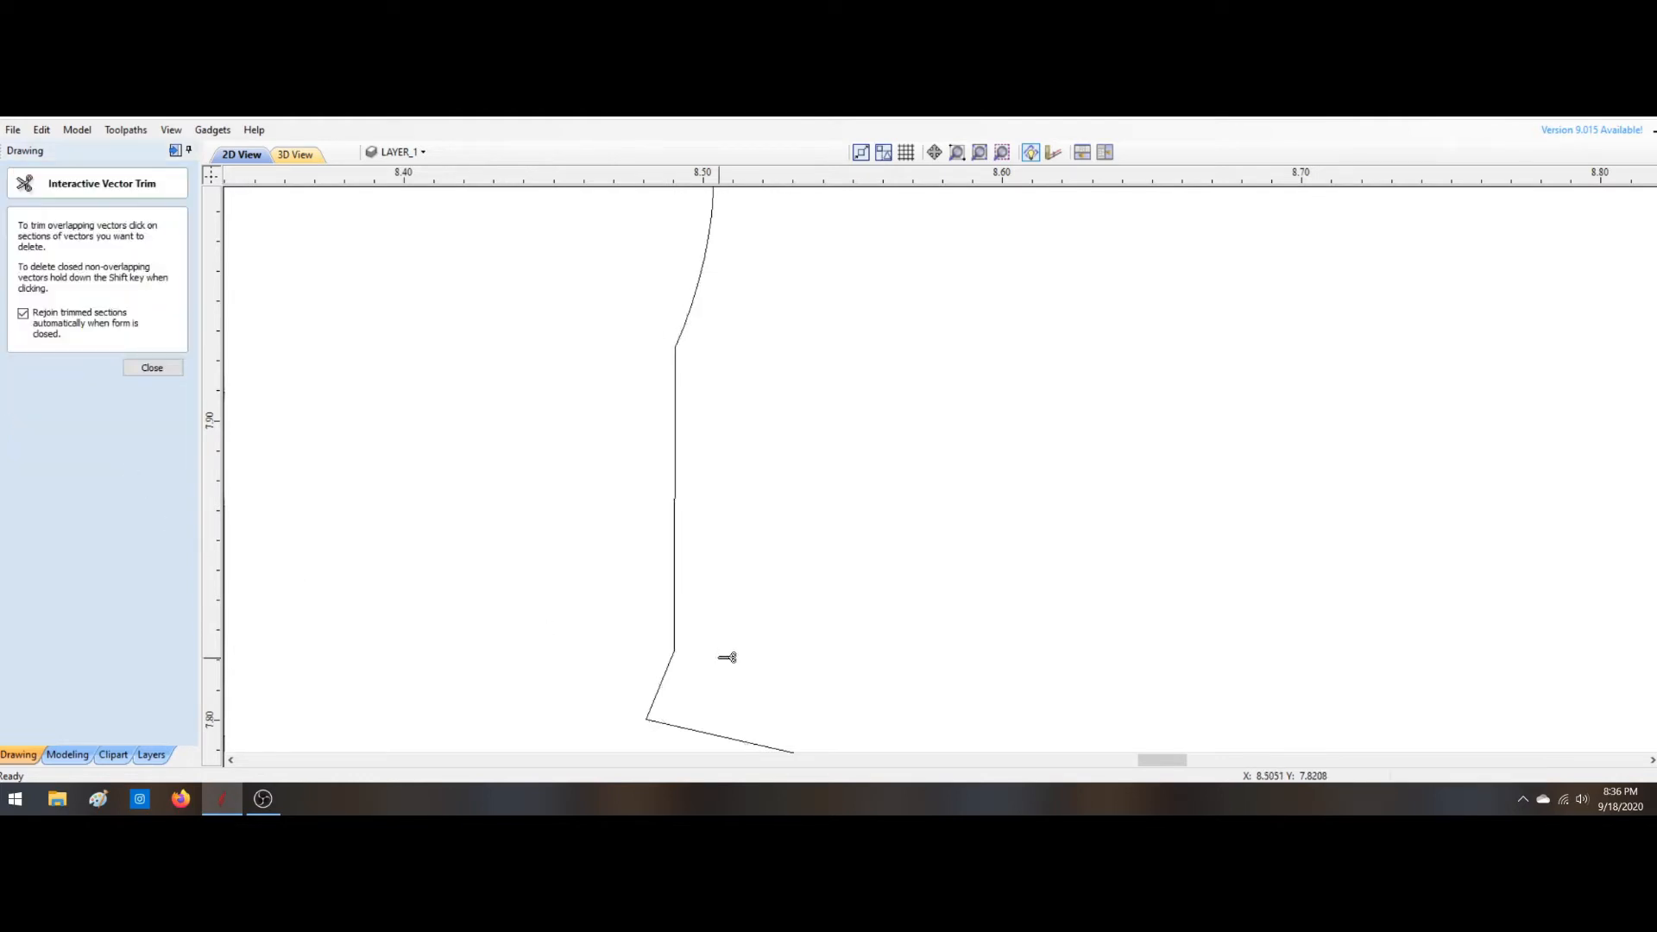
left_click(674, 619)
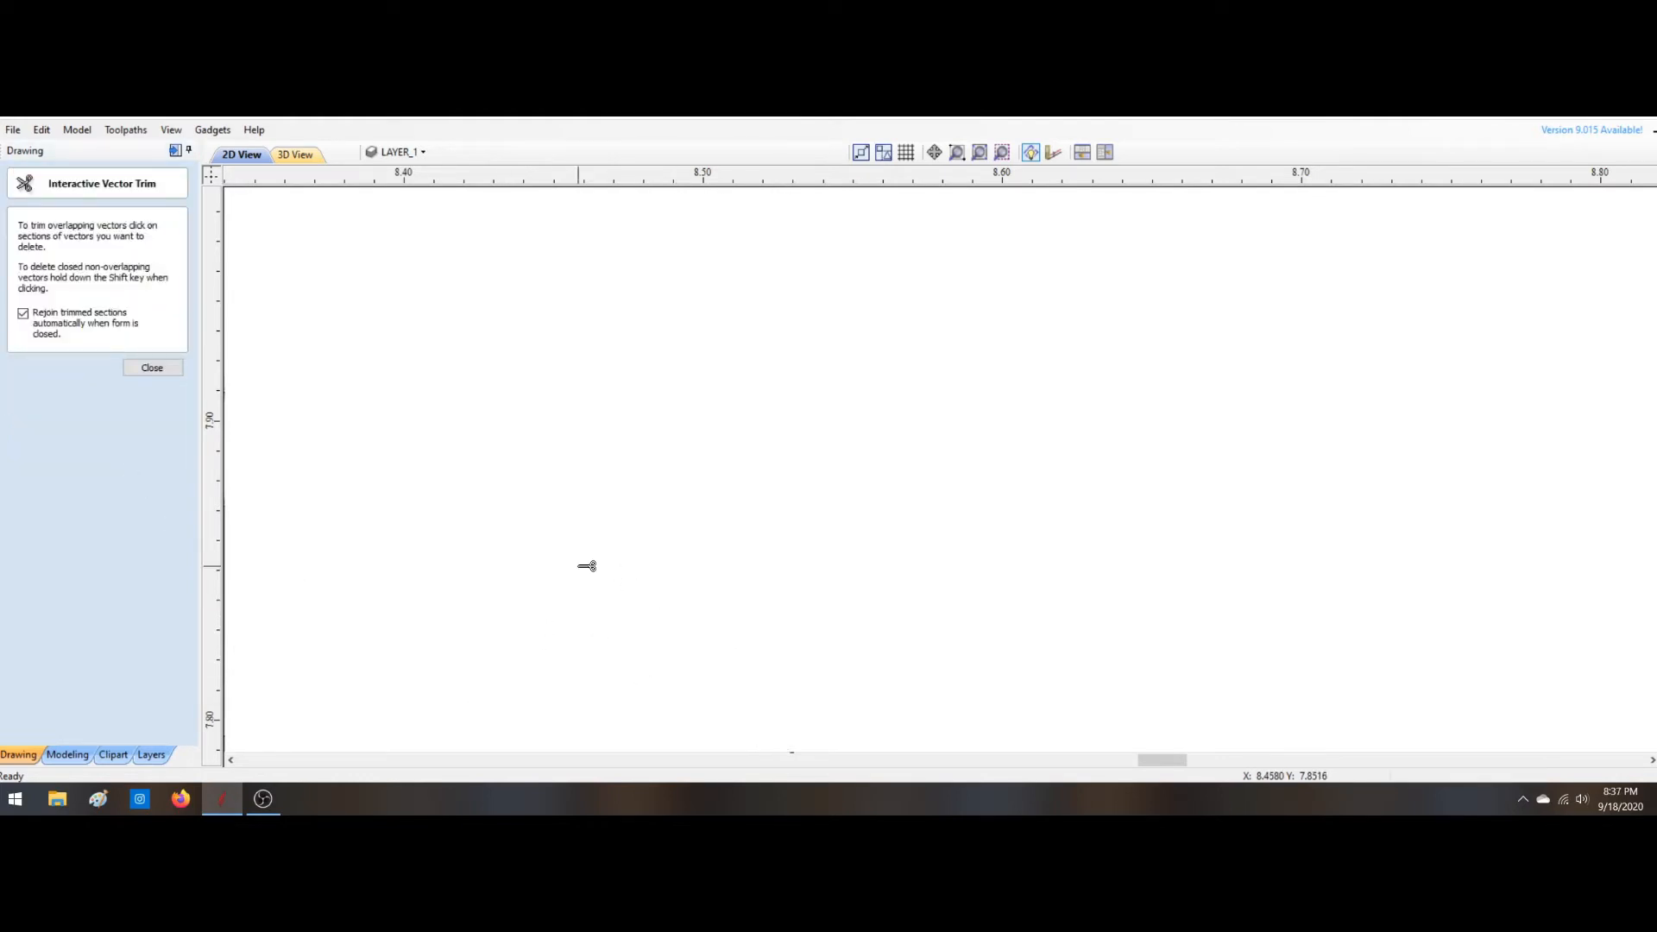
key("ctrl+z")
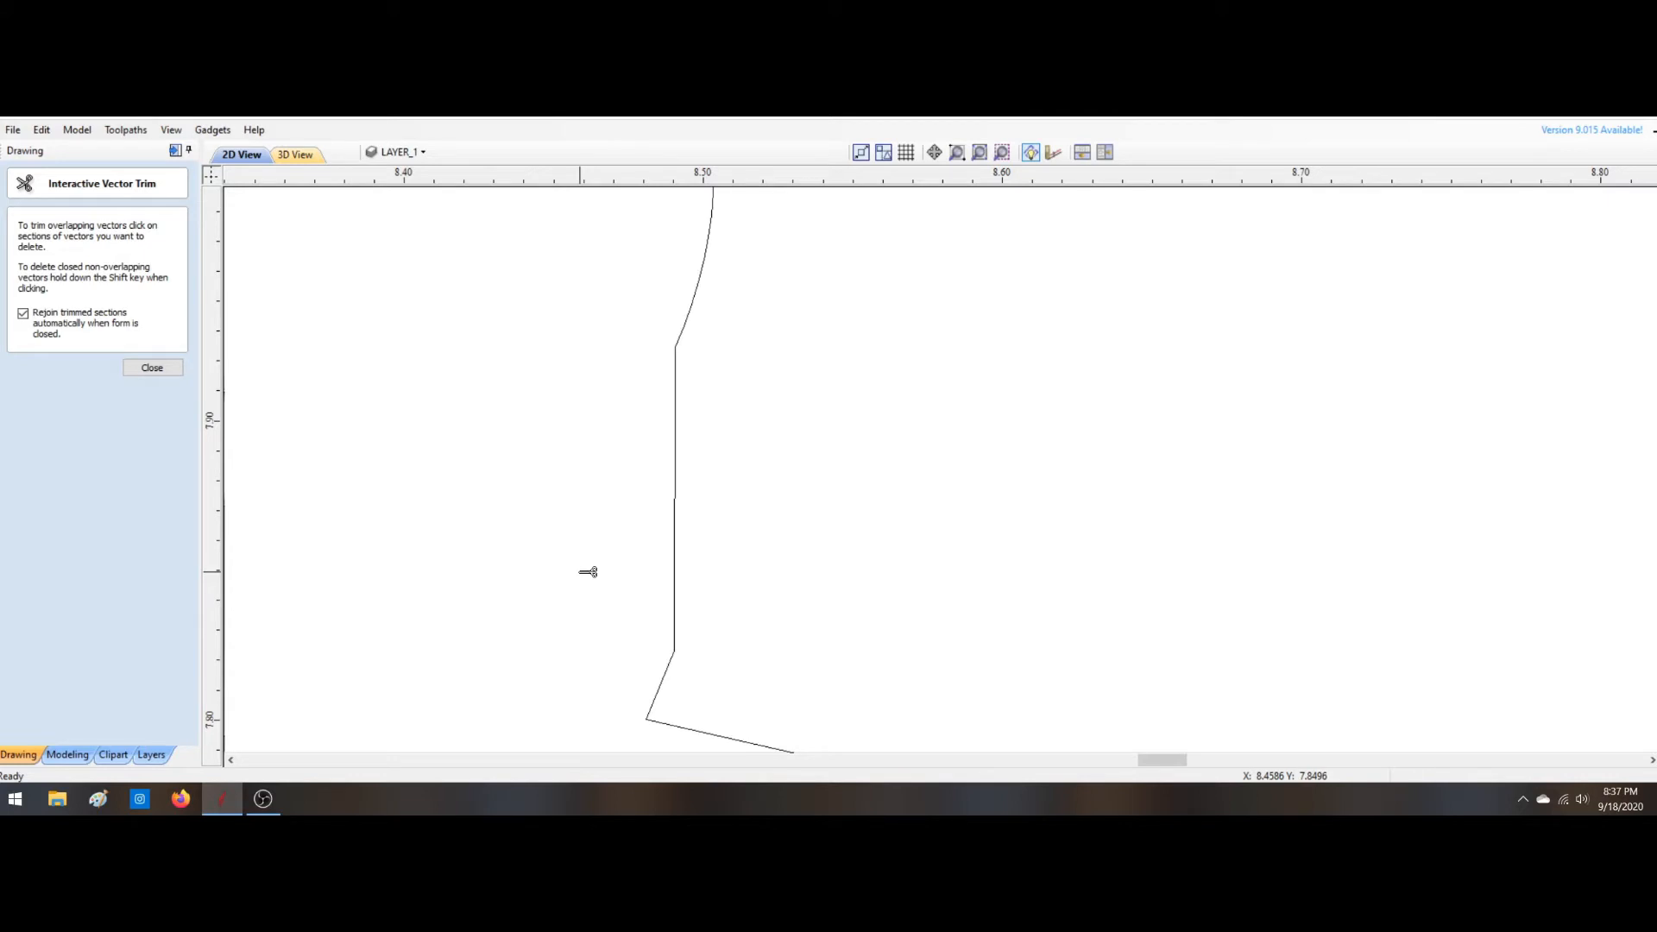
key("ctrl+y")
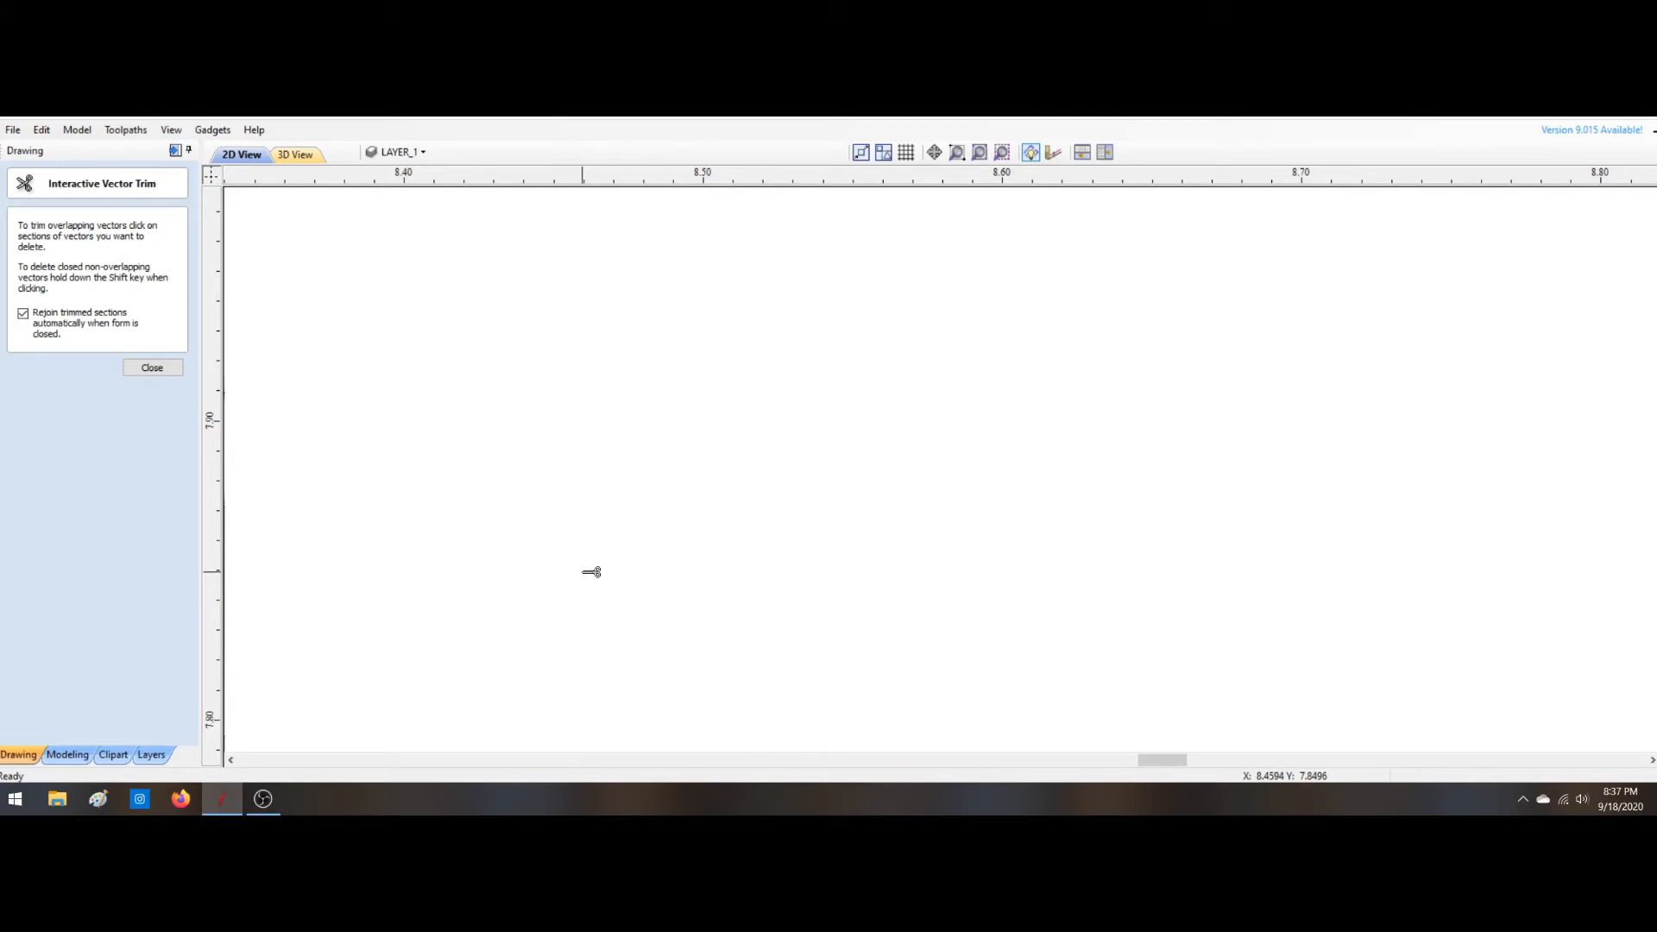
left_click(168, 368)
scroll(466, 397, "down", 10)
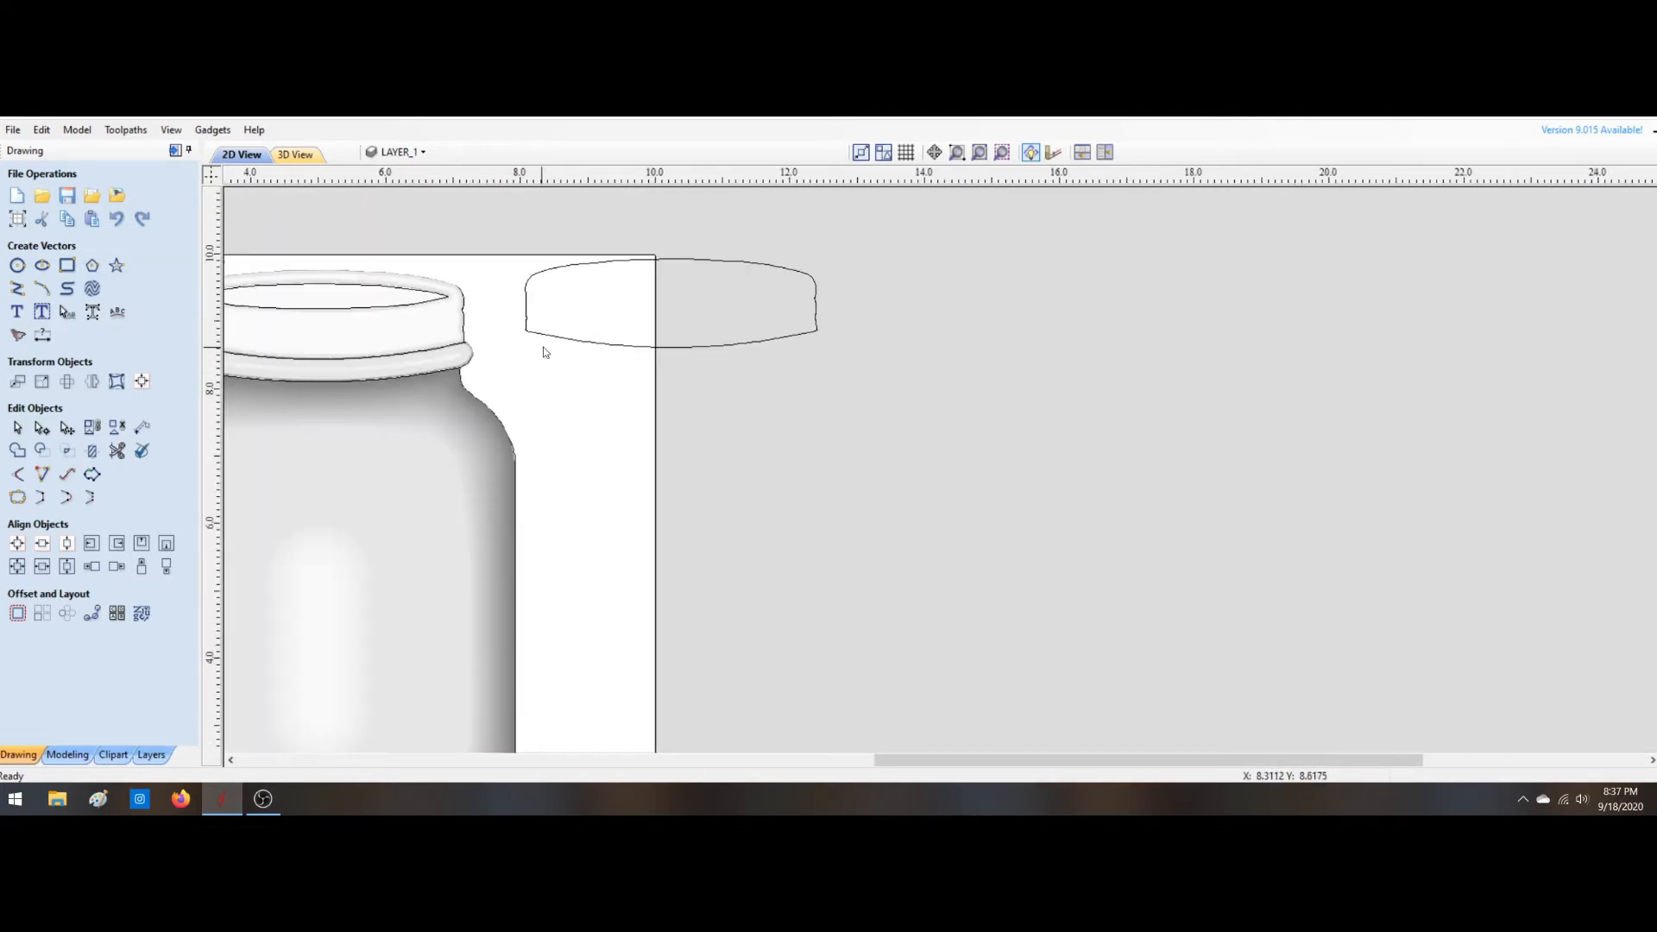
Step: Duplicate the remaining copied lid outline about 2.7 inches below itself, clear of the original, and deselect it
left_click(572, 343)
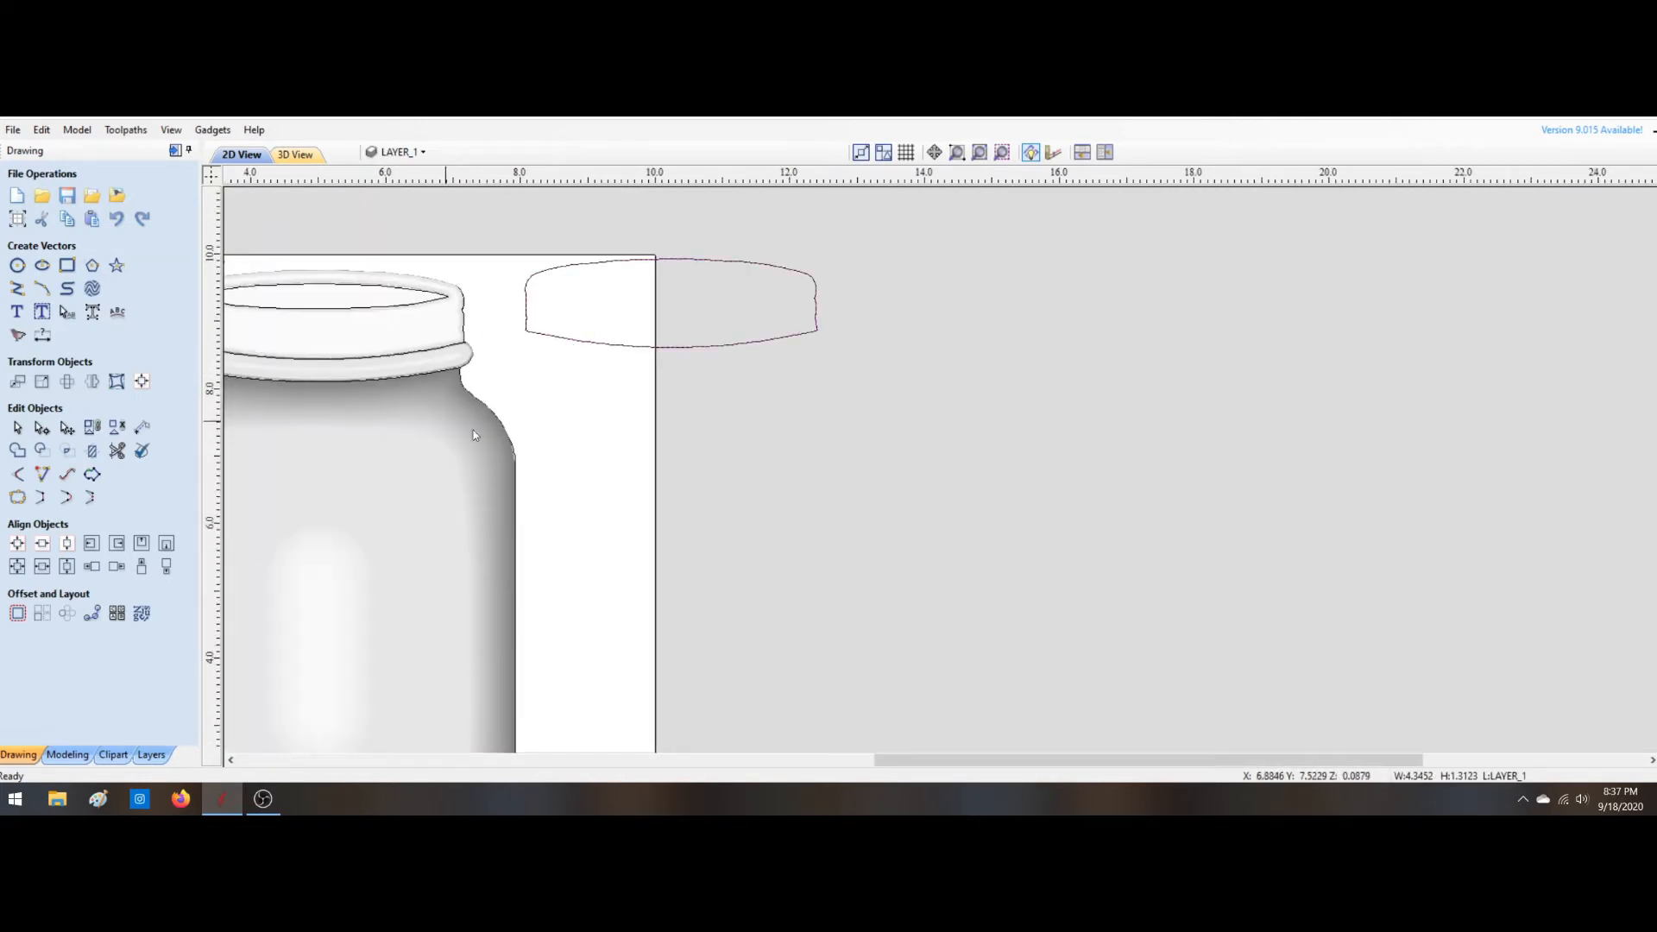
left_click(629, 347)
left_click_drag(645, 346, 668, 527, "ctrl")
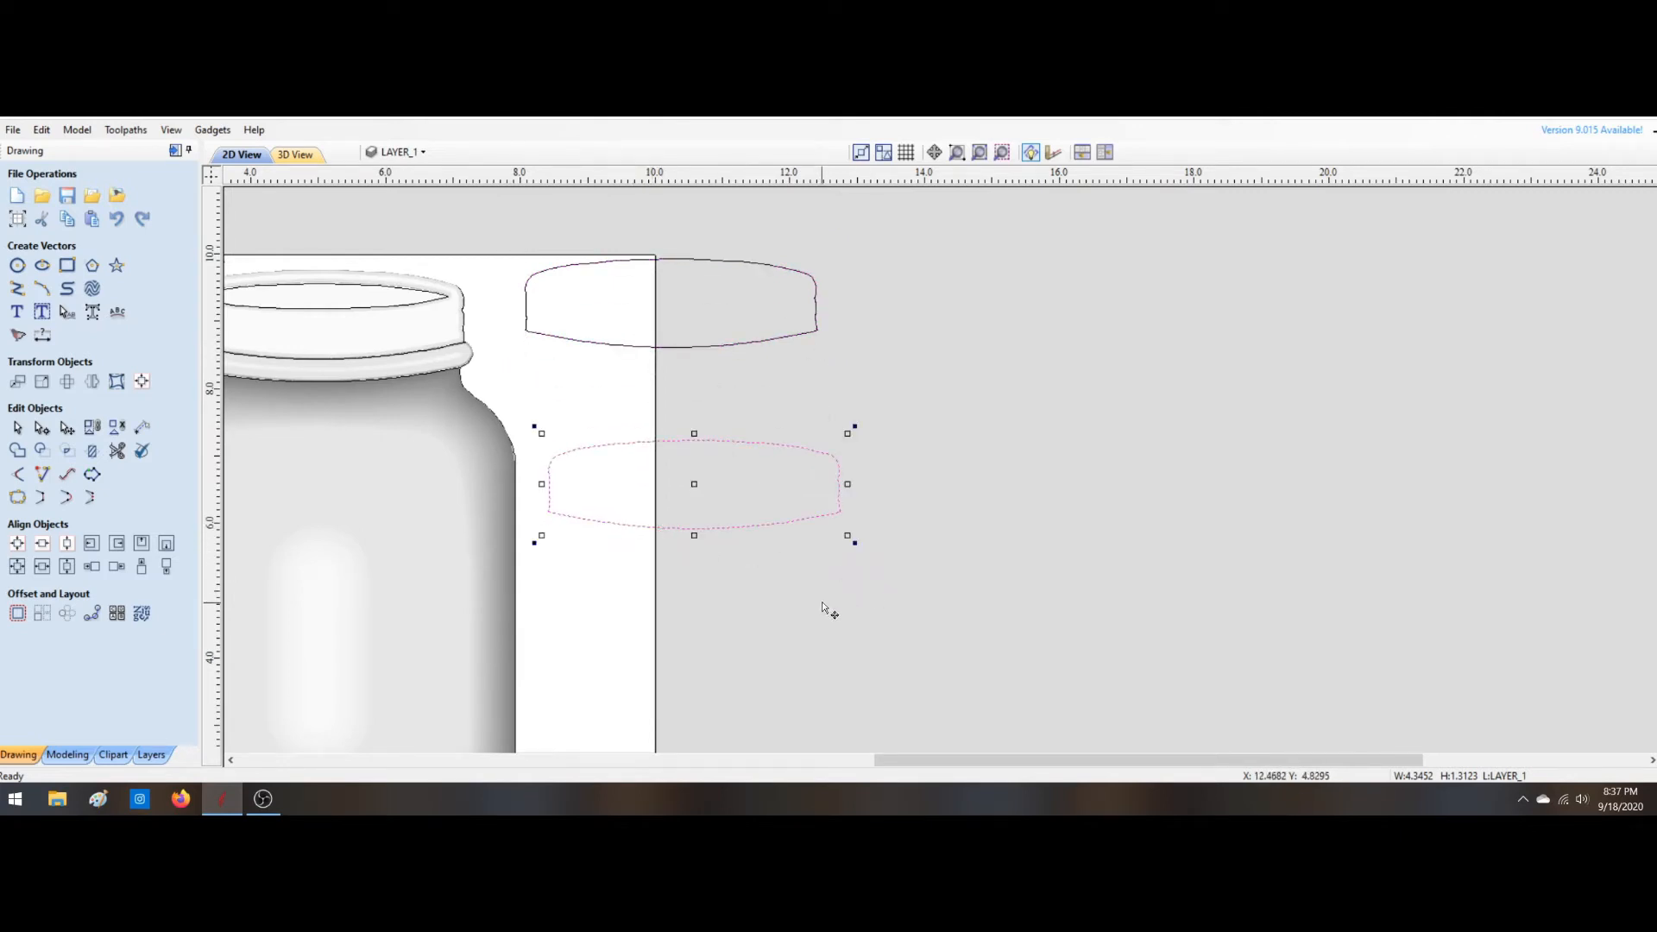
left_click(823, 609)
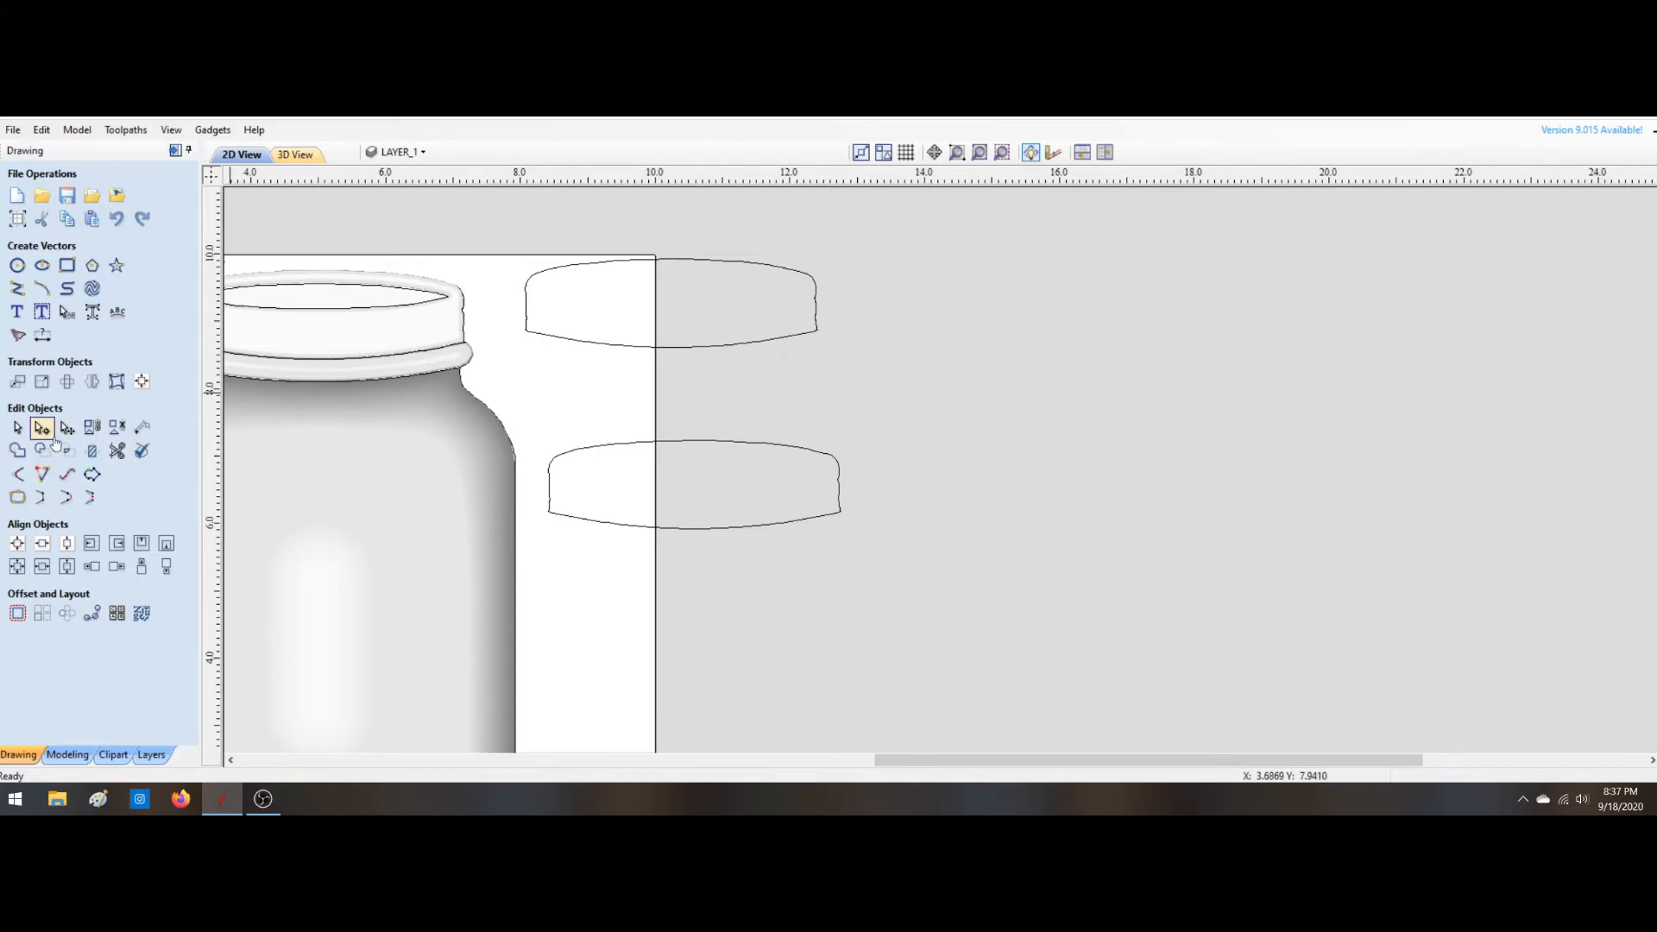
Step: Cut the lower lid outline at a top-edge node and move the node near its lower-right corner past the outline's left side
left_click(702, 441)
right_click(767, 443)
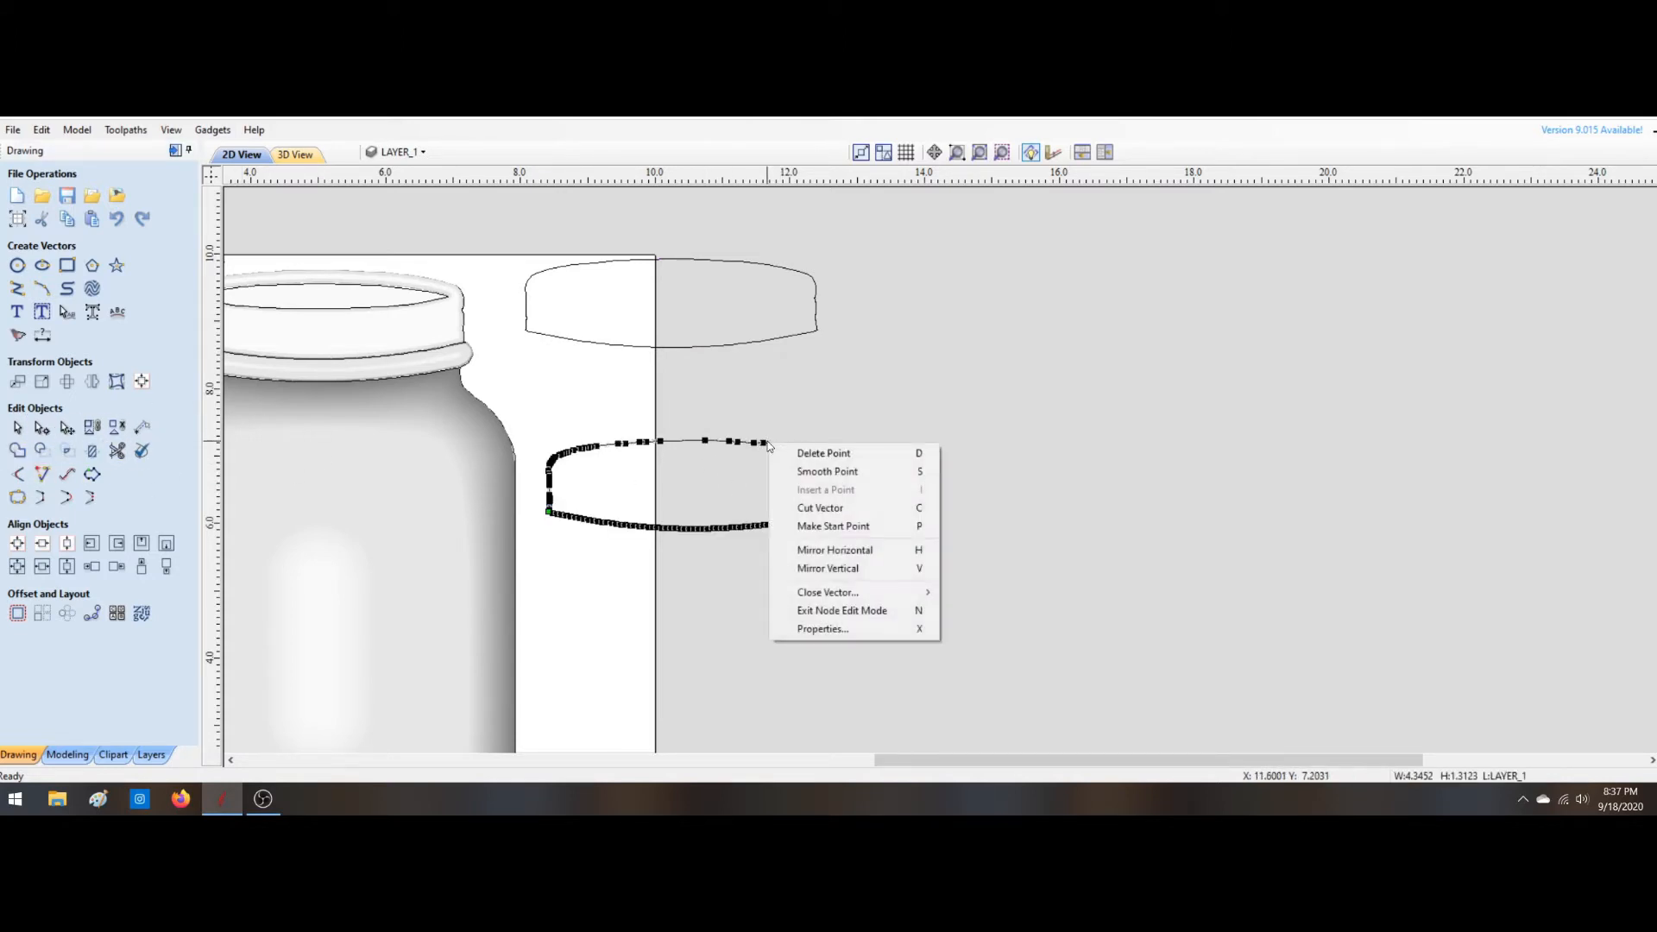
left_click(830, 507)
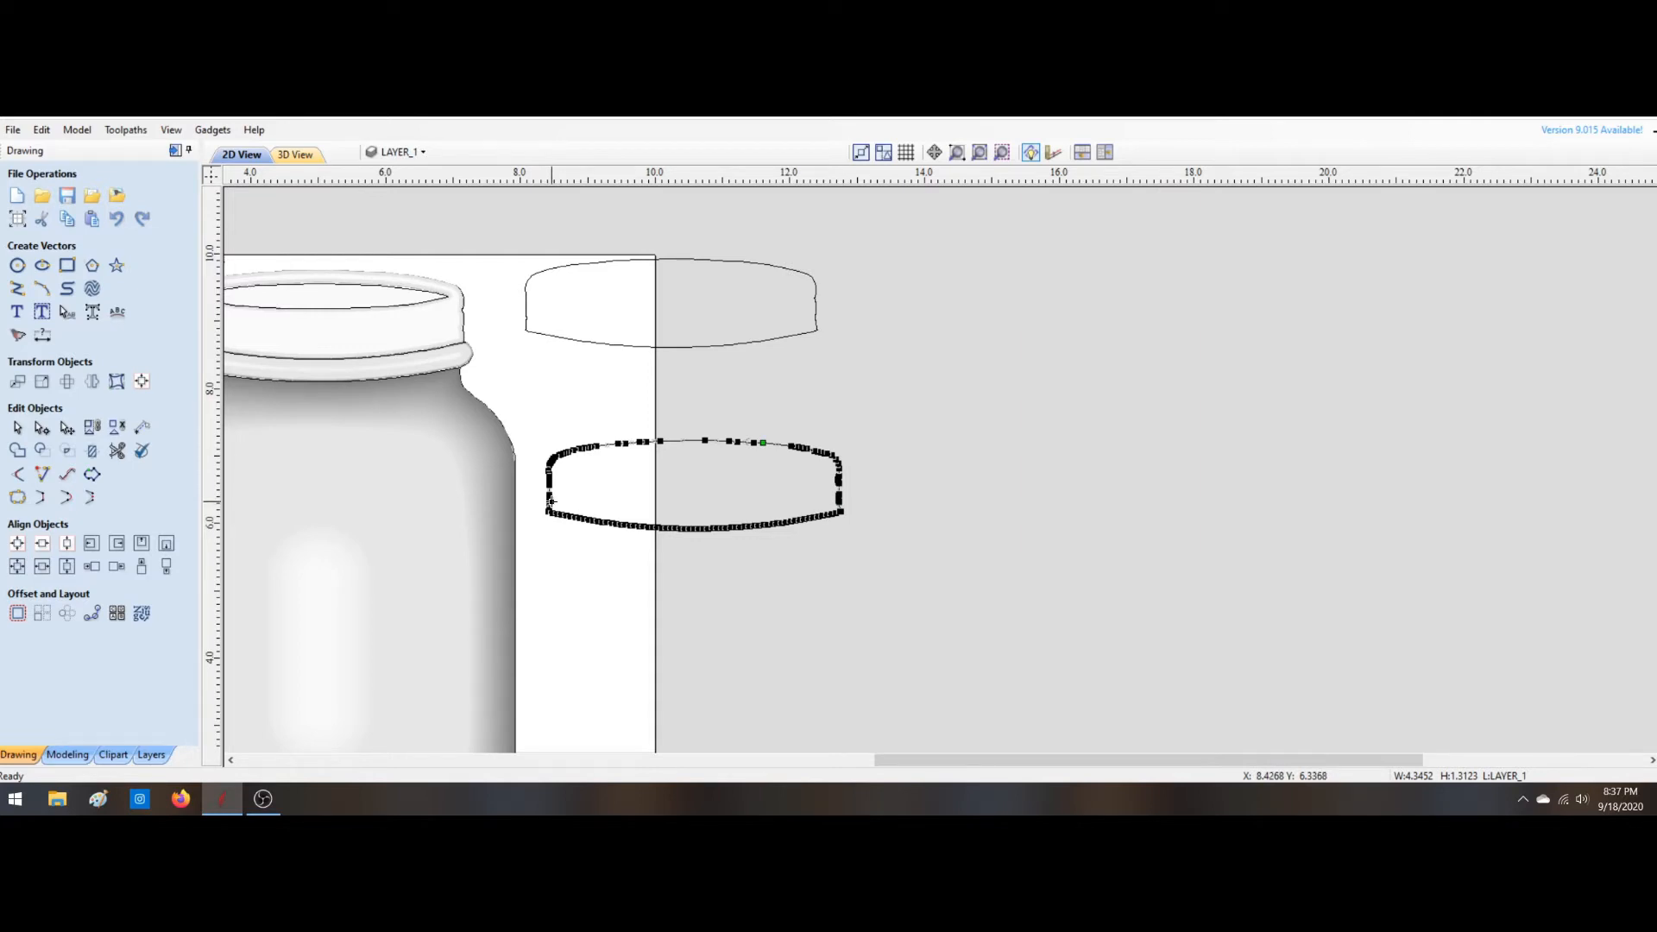
left_click_drag(839, 502, 516, 503)
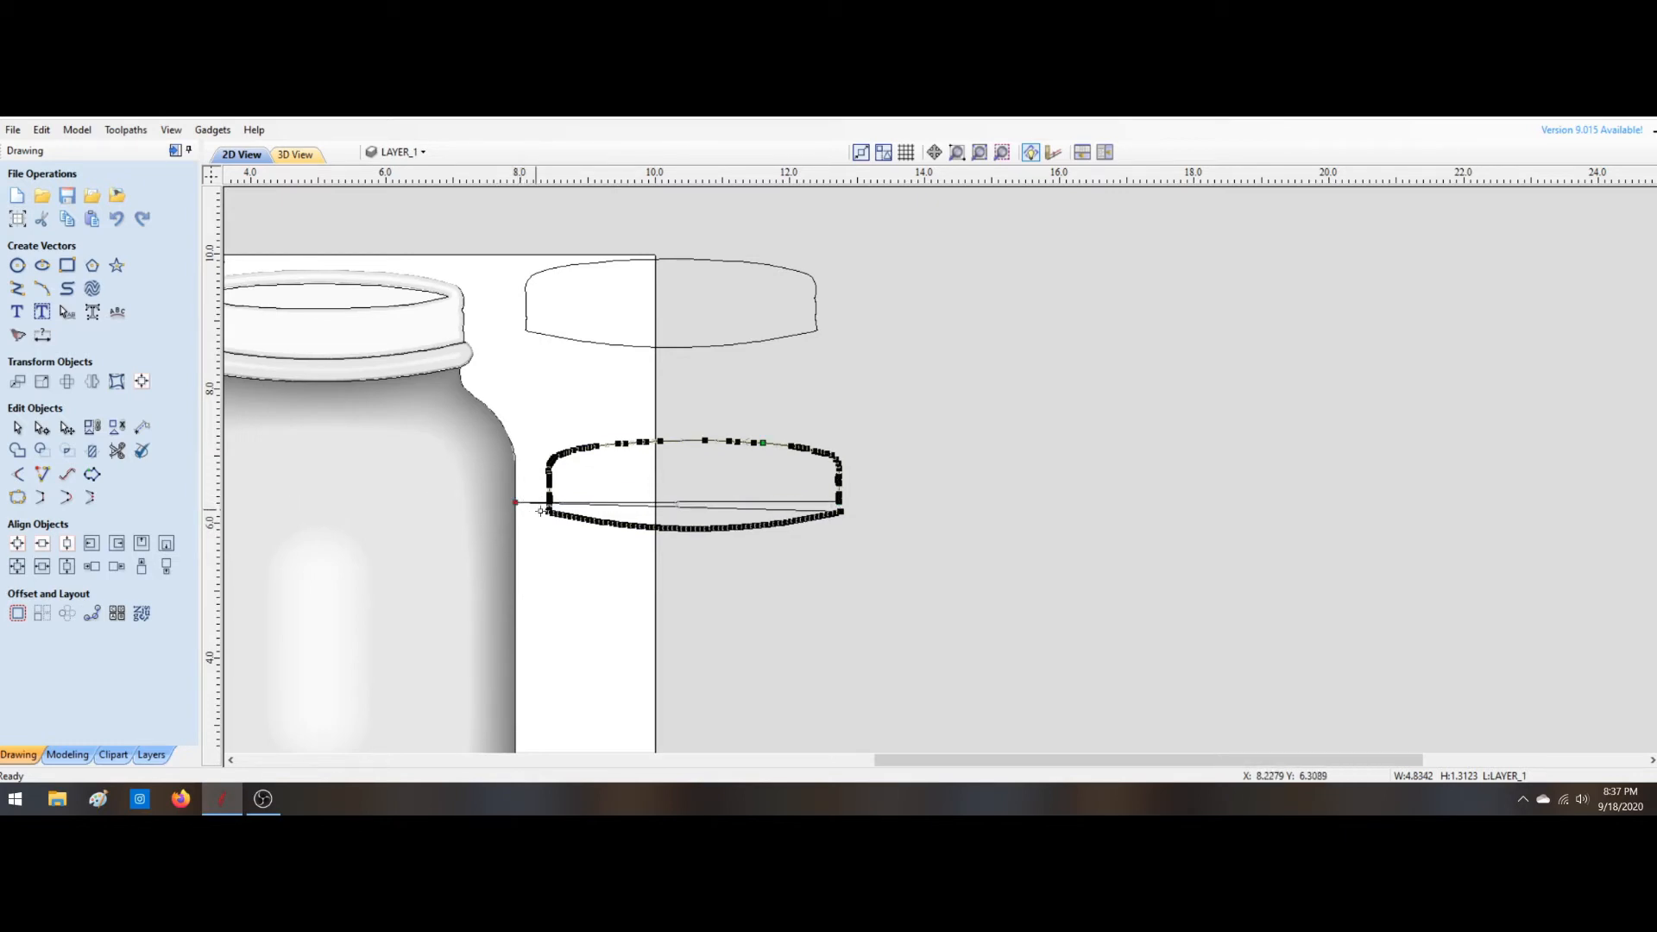
scroll(597, 509, "up", 3)
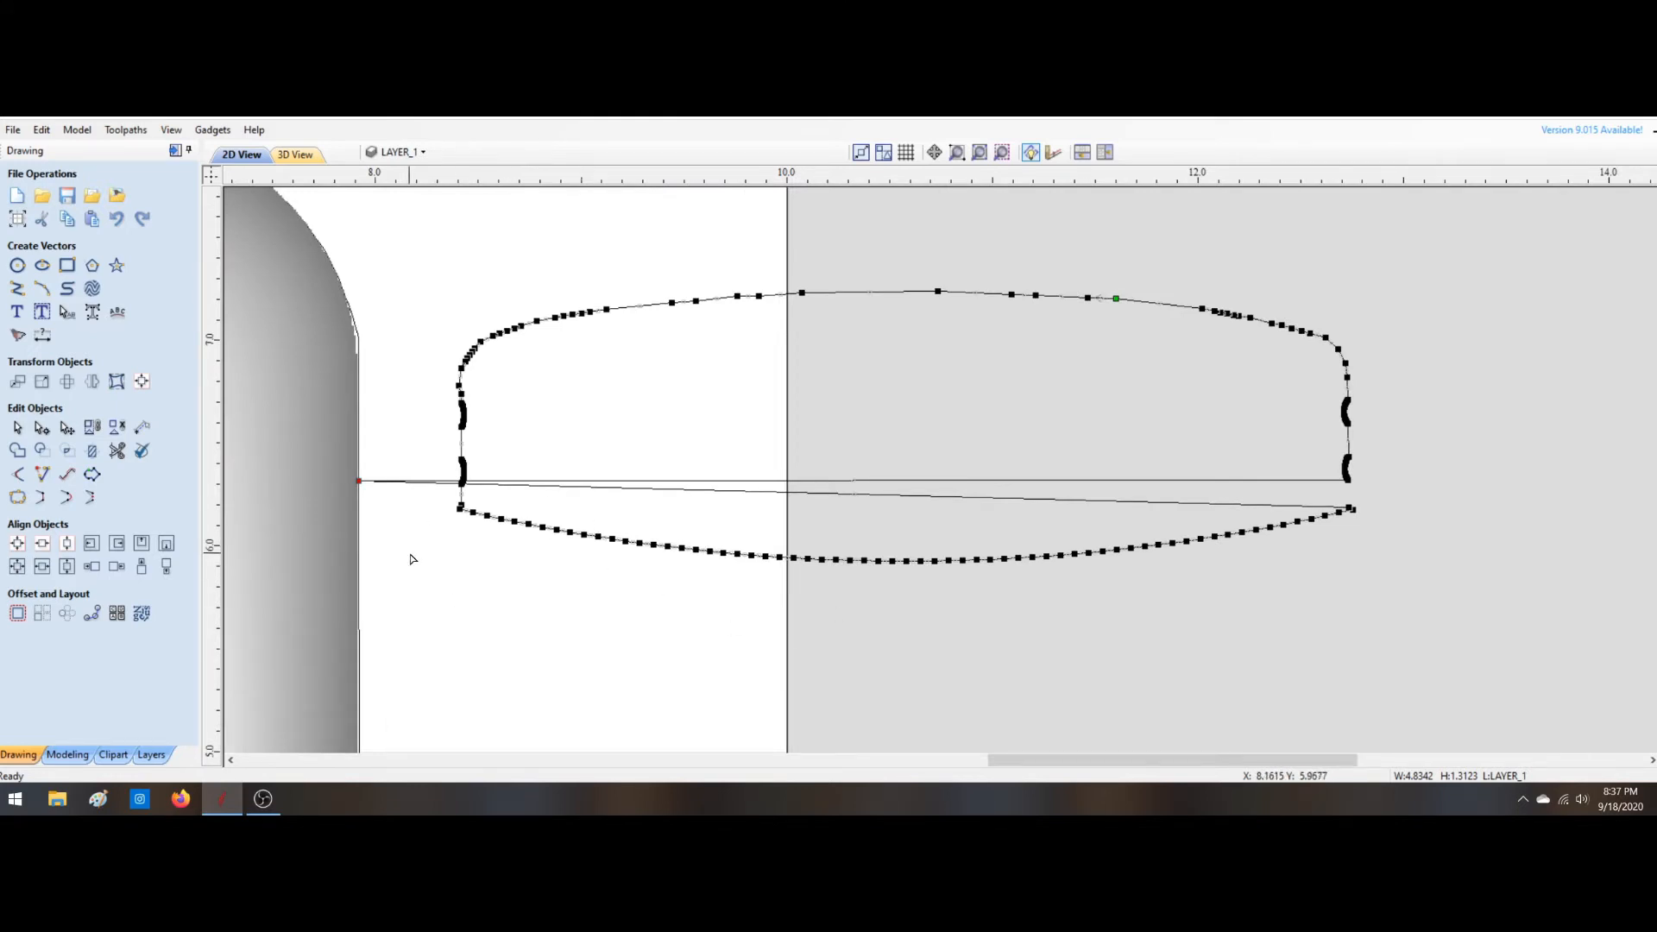
Step: Trim away the lower outline's left side and adjoining top edge with Interactive Vector Trim, and undo the extra trim of the bottom curve
left_click(116, 450)
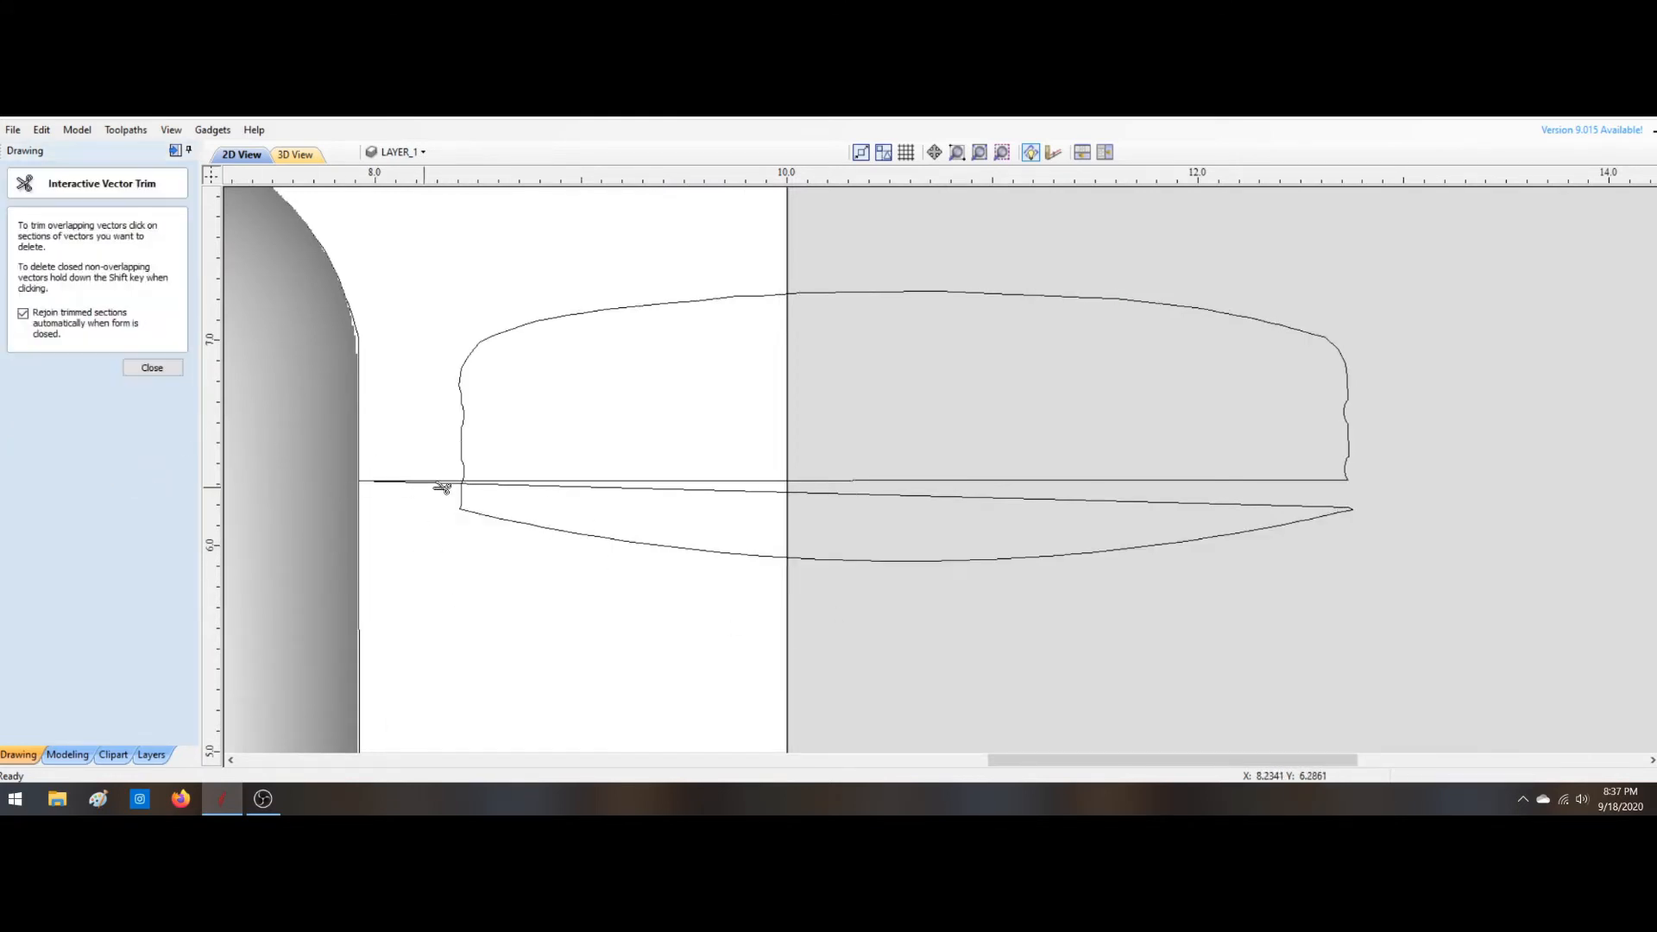
scroll(471, 490, "up", 3)
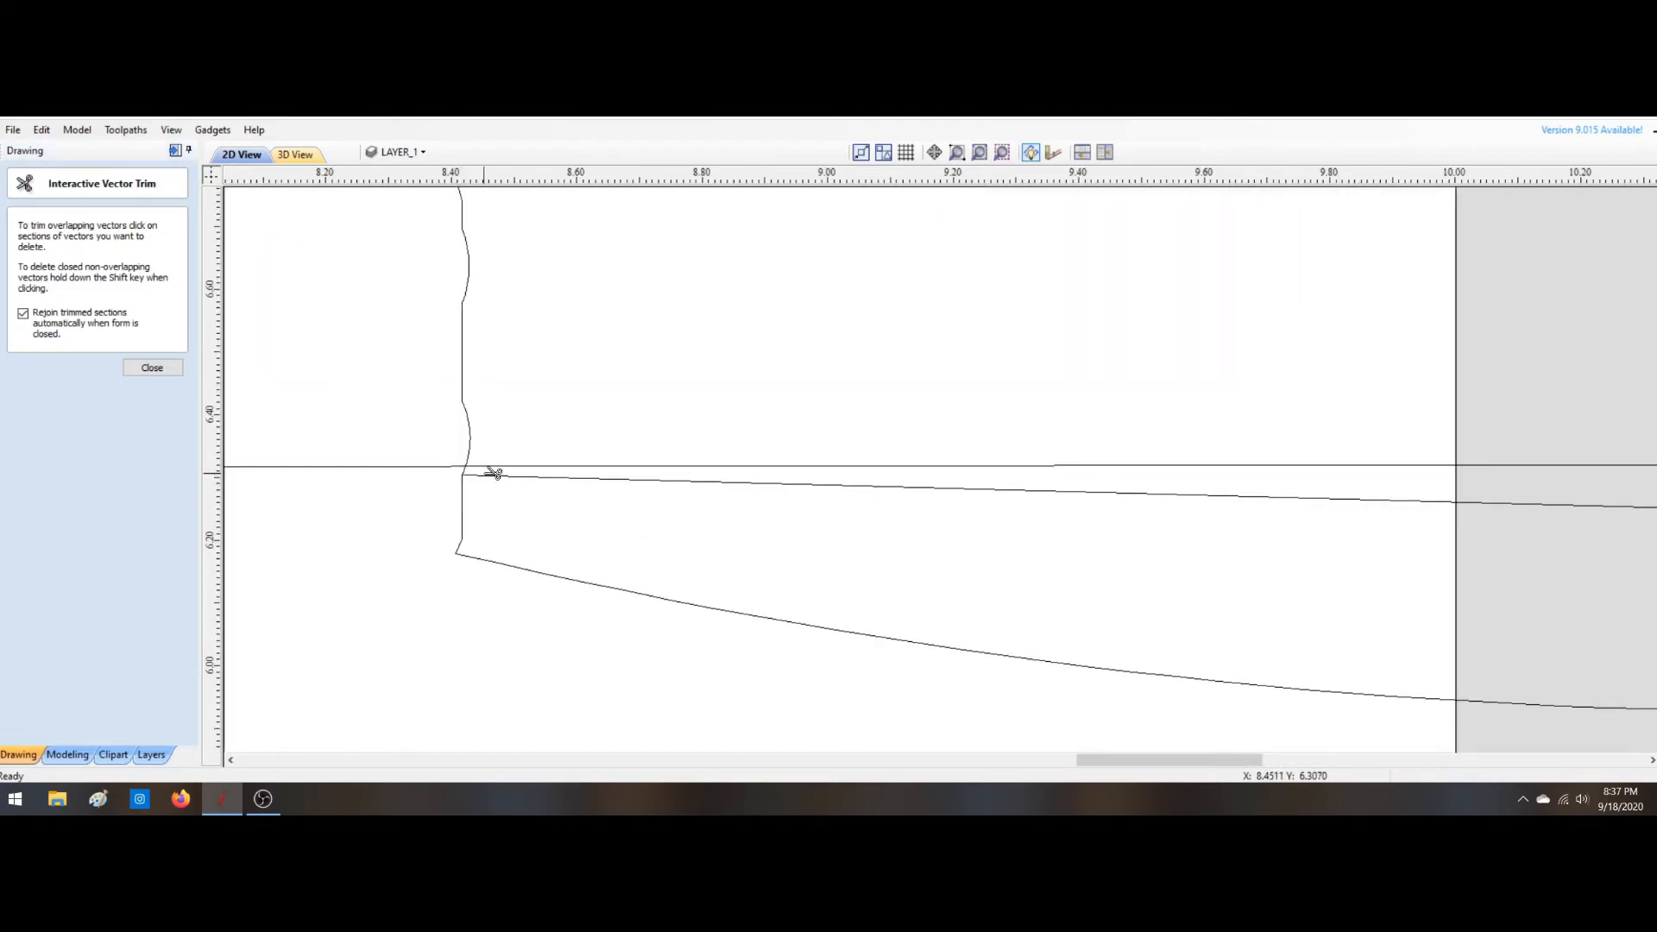
scroll(518, 479, "down", 4)
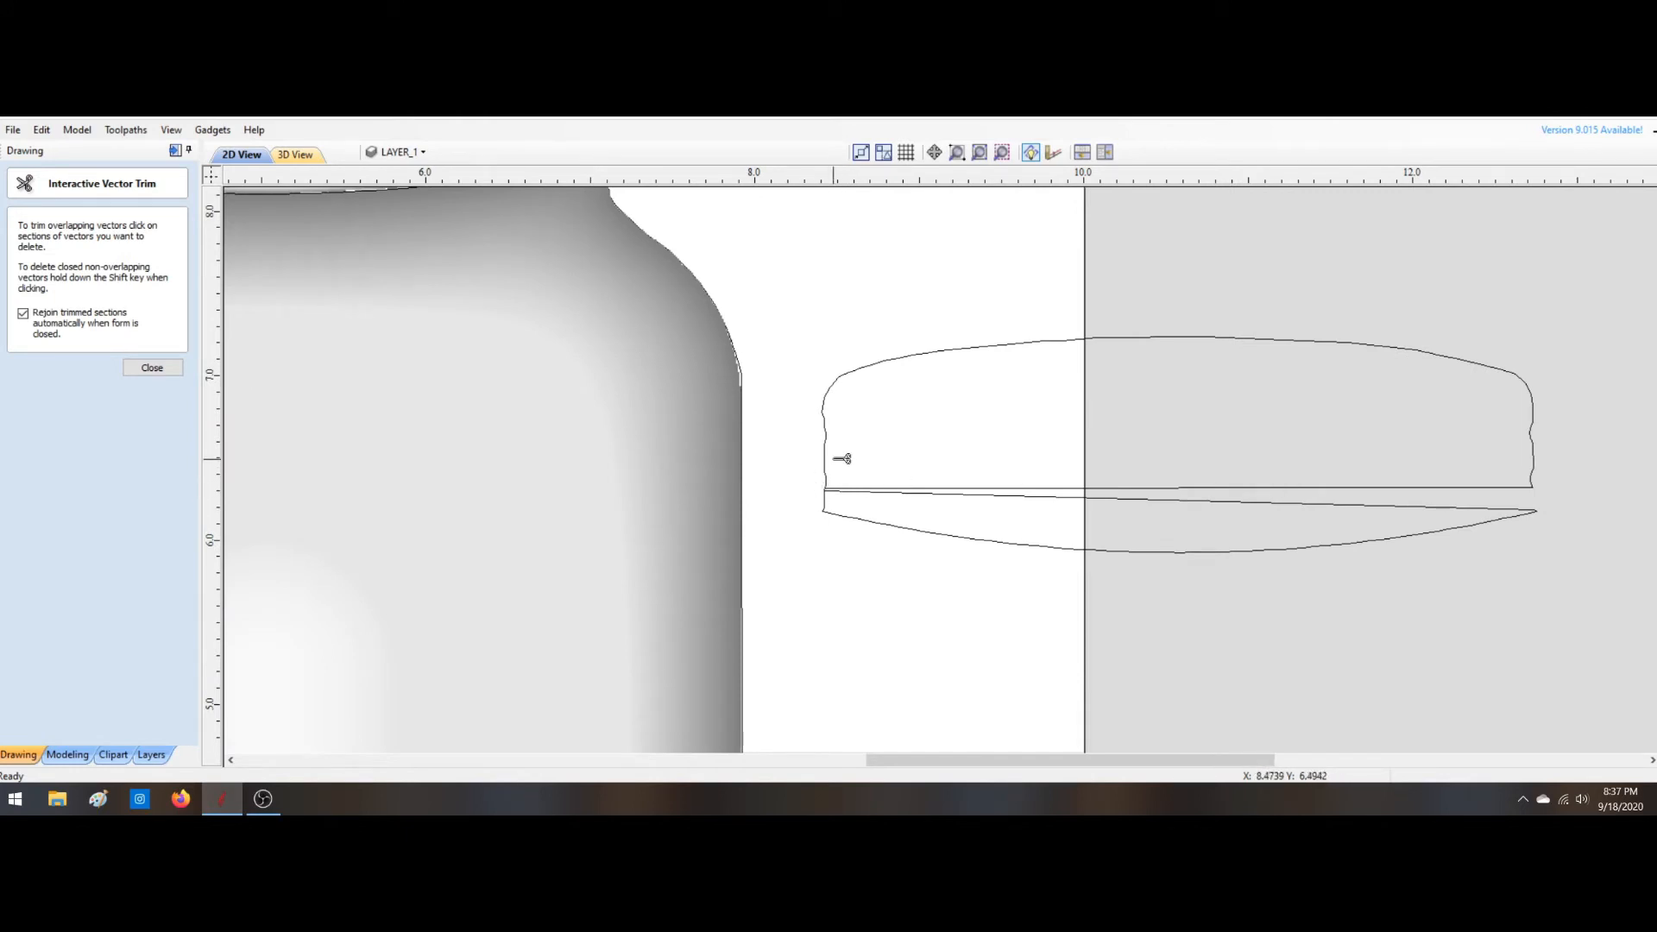
left_click(826, 470)
left_click(868, 490)
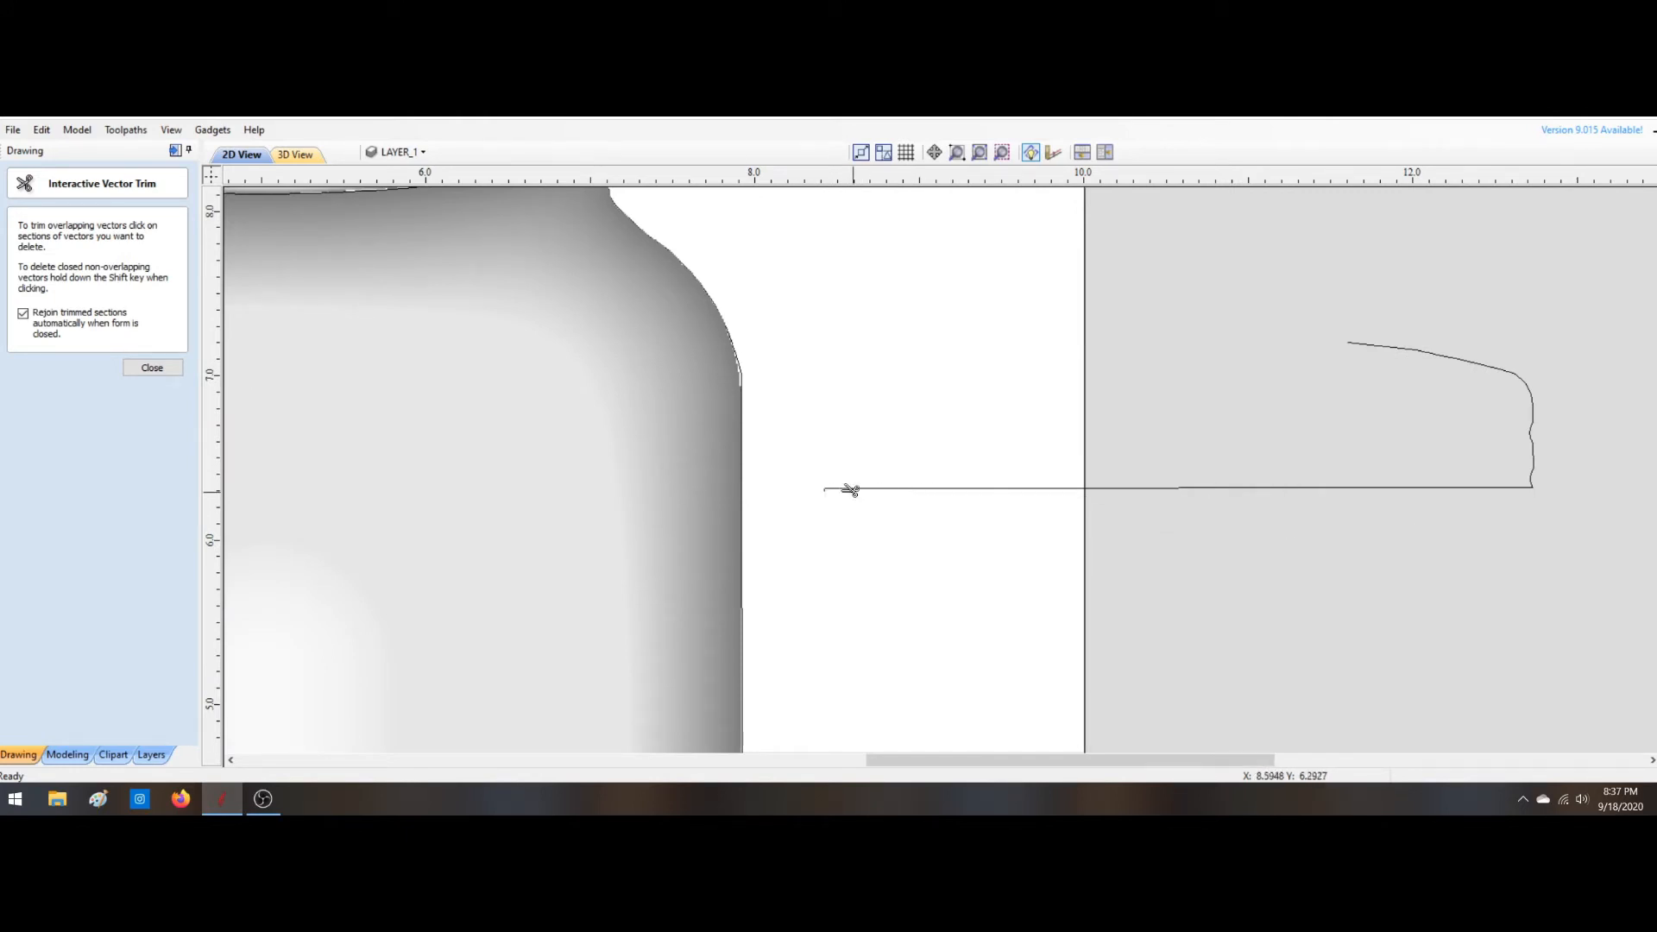
key("ctrl+z")
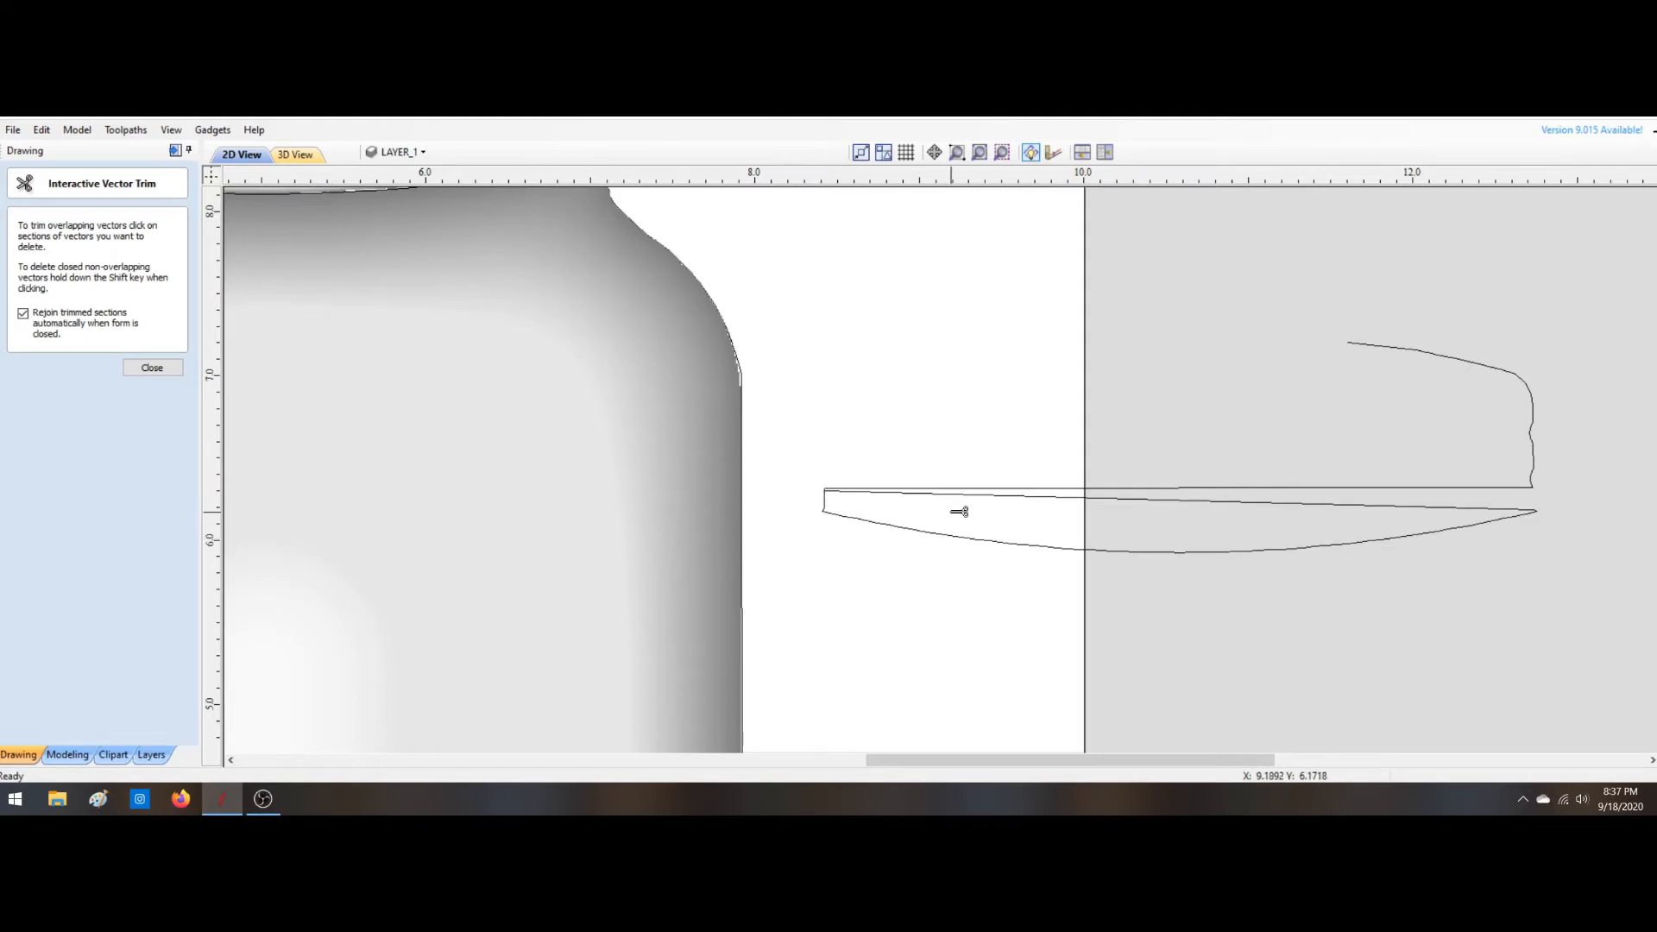
scroll(959, 512, "up", 2)
key("Escape")
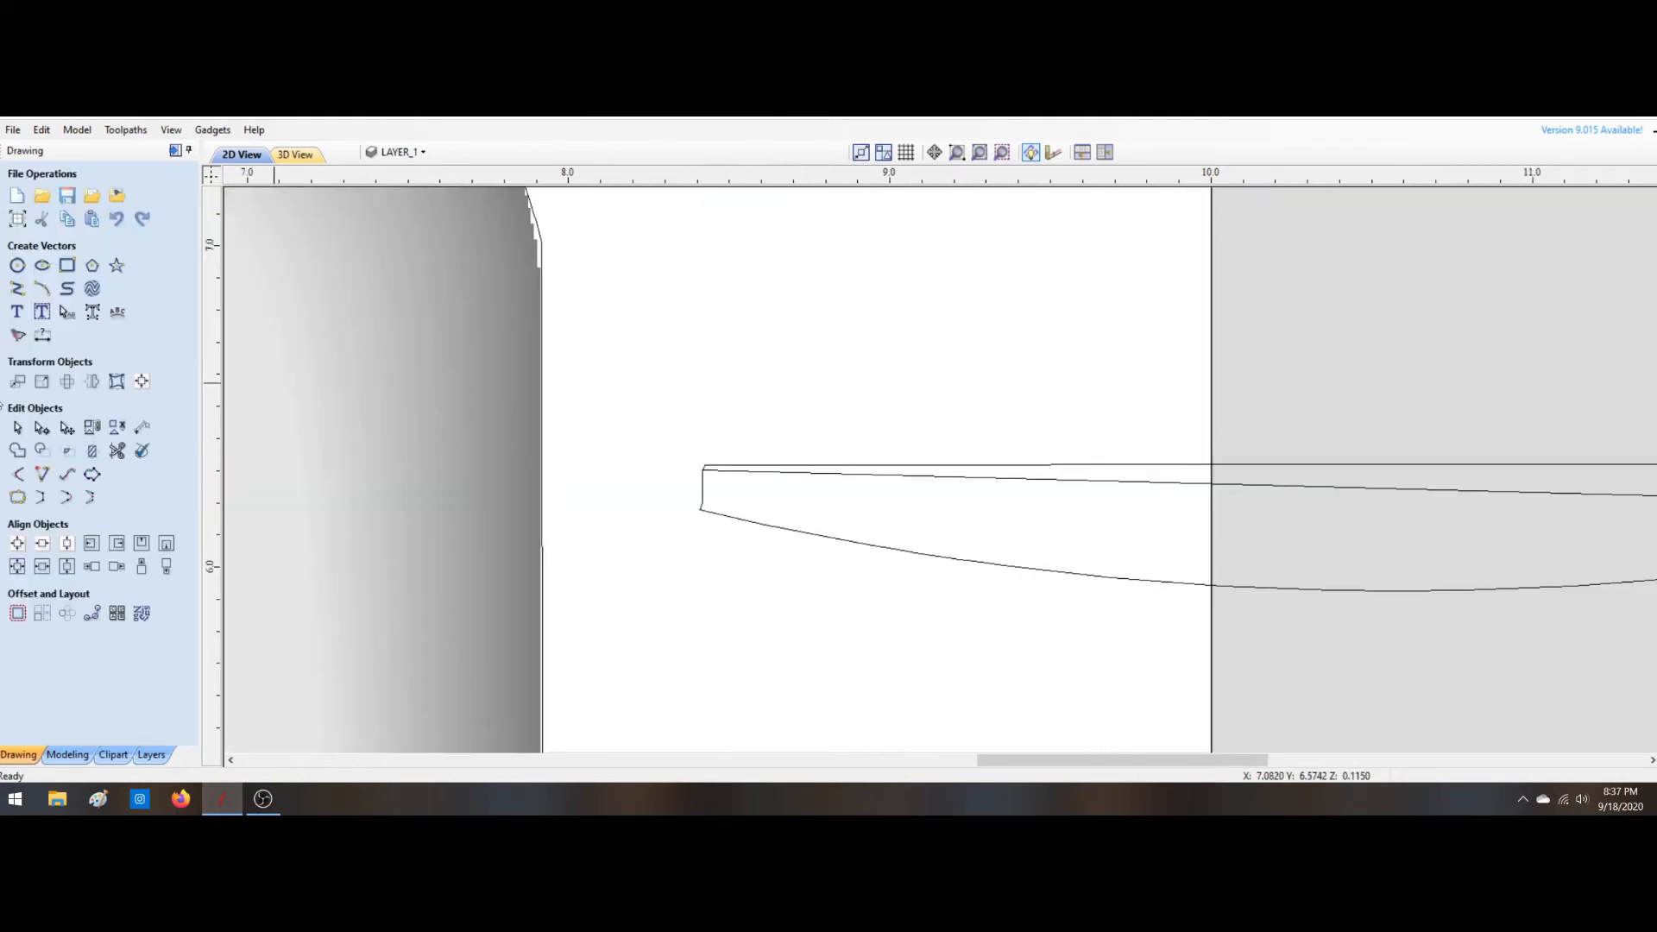
Step: Cut the remaining outline at its upper-left corner node and move the node above the lower-left corner rightward into the shape
left_click(719, 475)
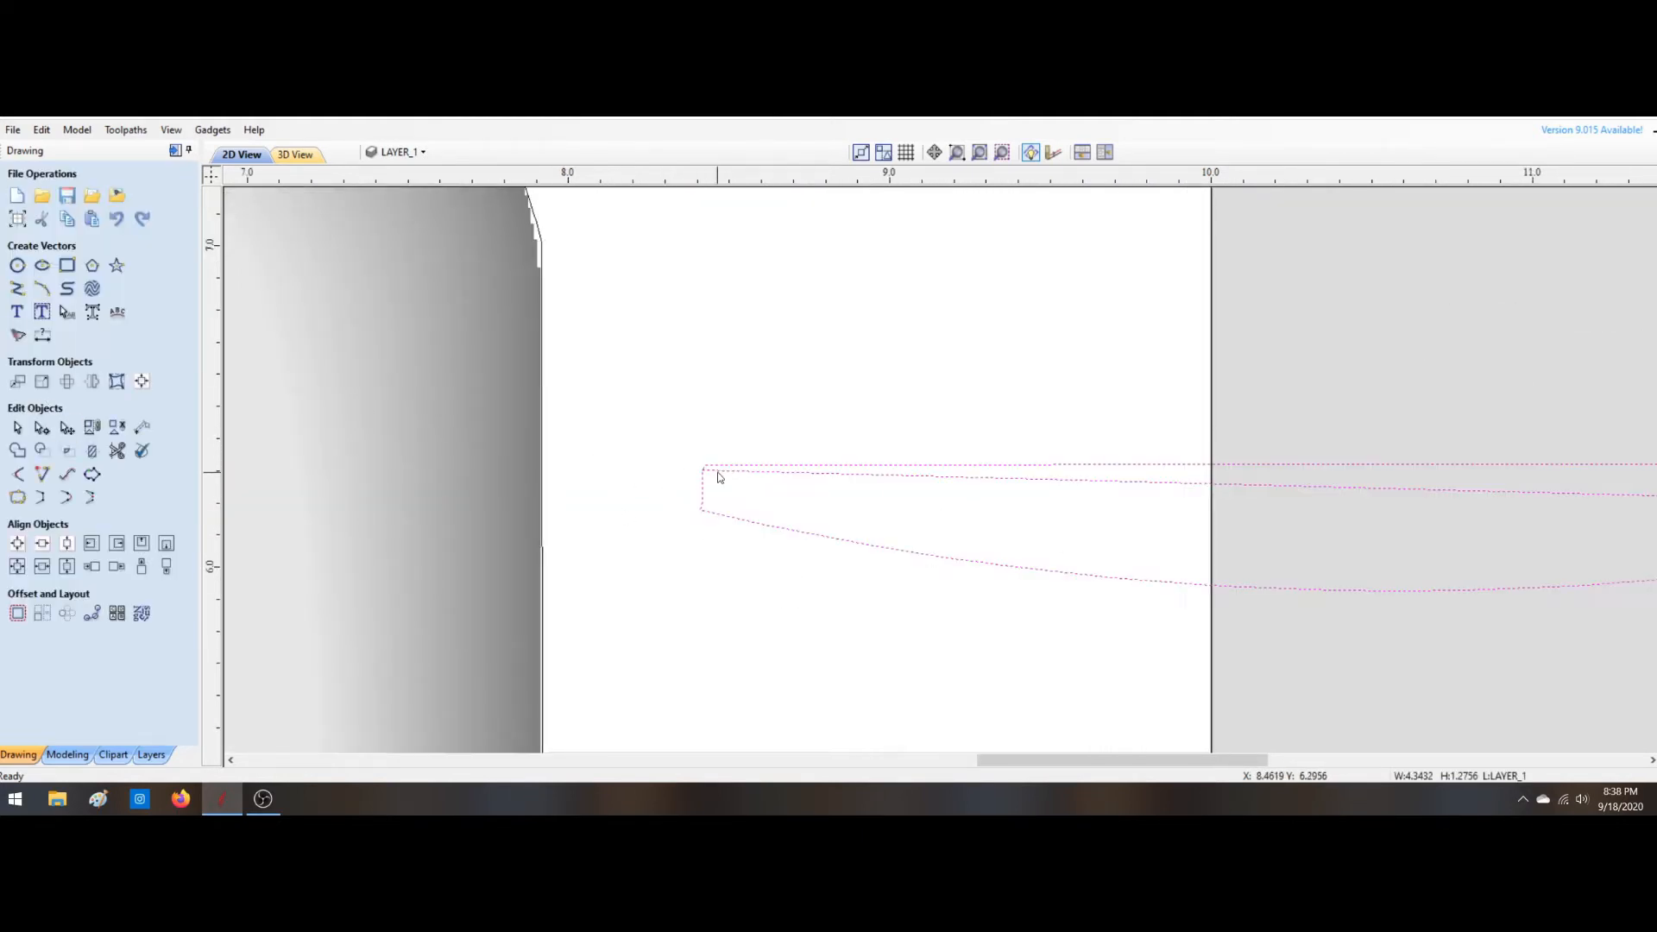
left_click(65, 450)
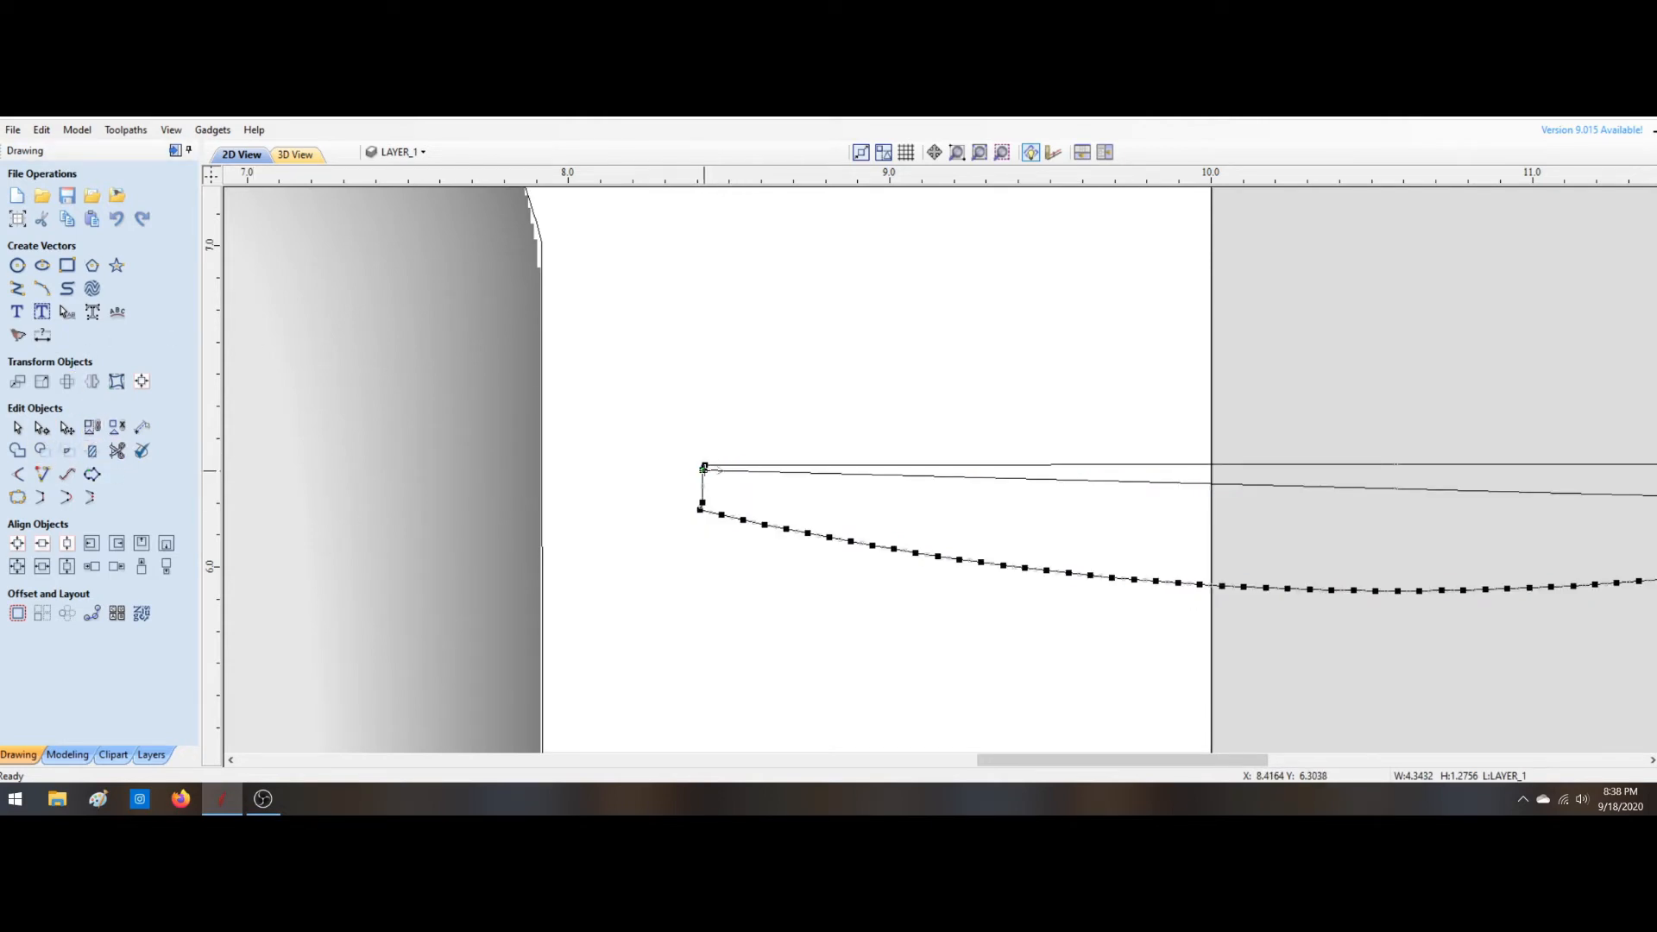
right_click(703, 468)
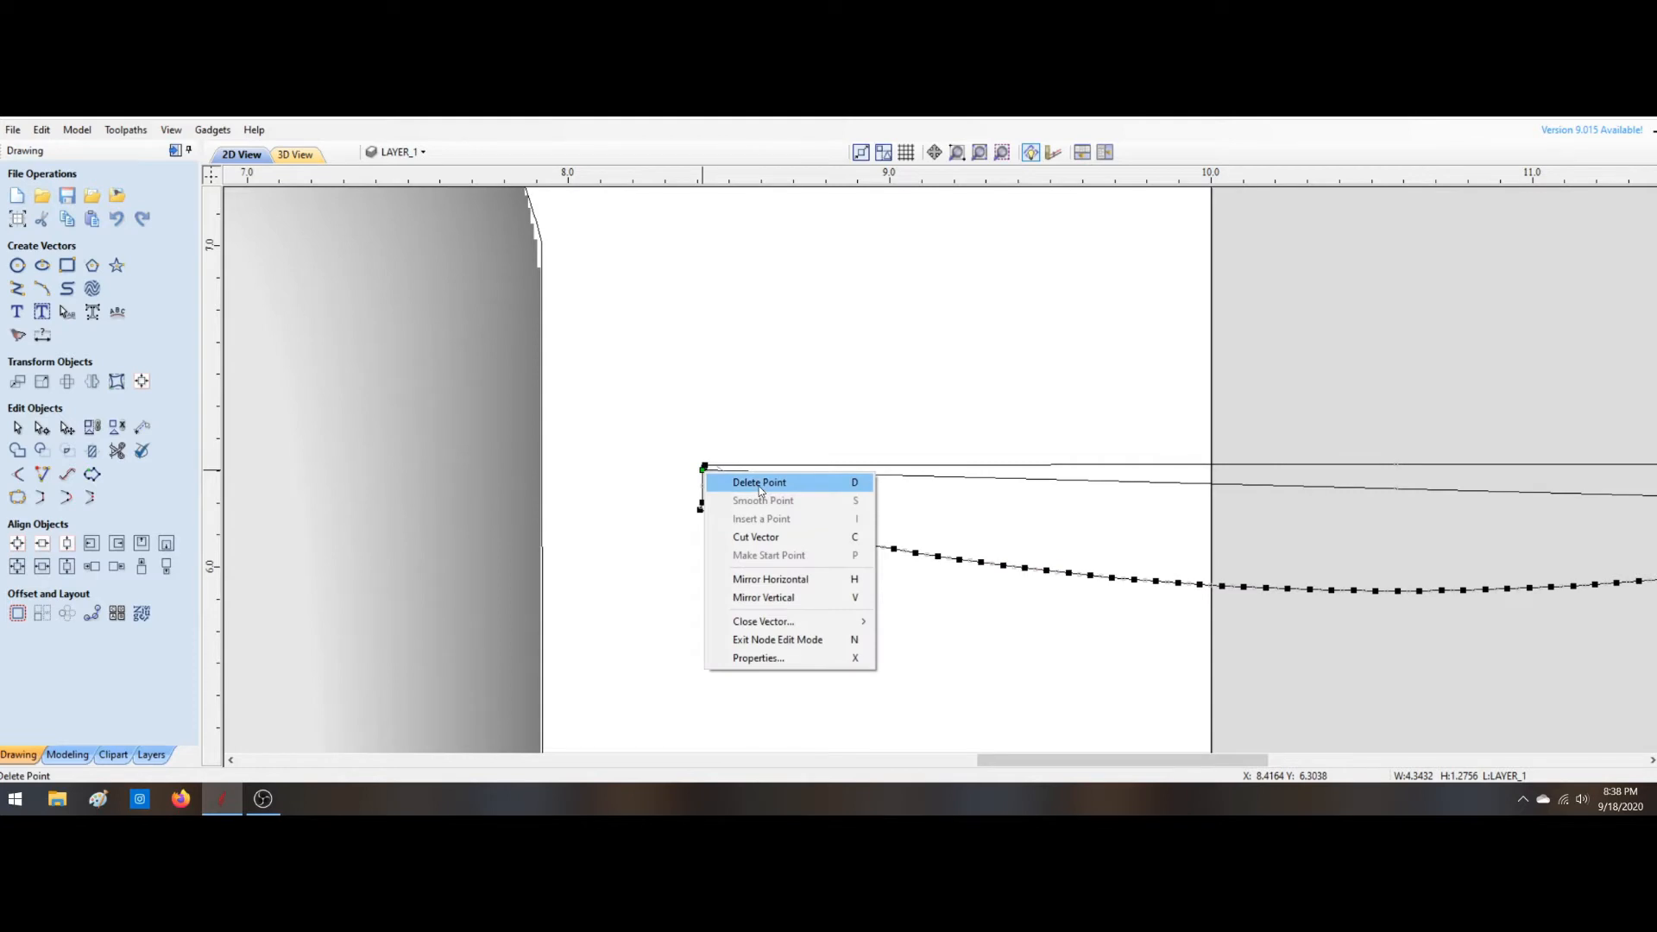
left_click(758, 537)
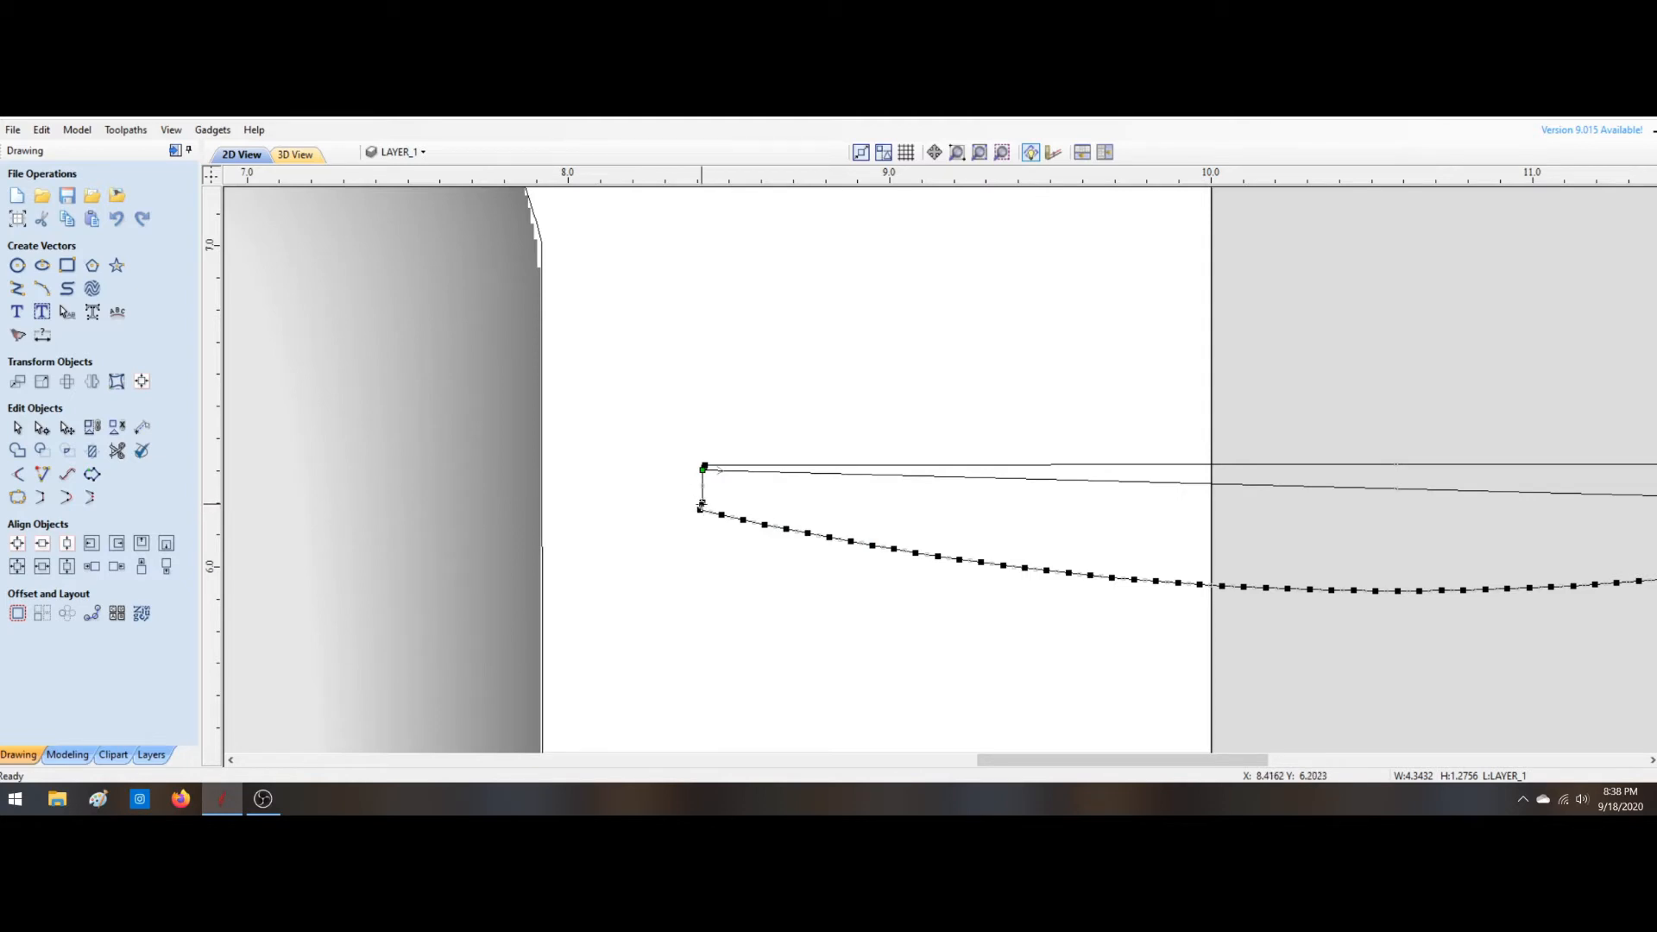
left_click_drag(702, 502, 1492, 533)
scroll(1157, 522, "down", 4)
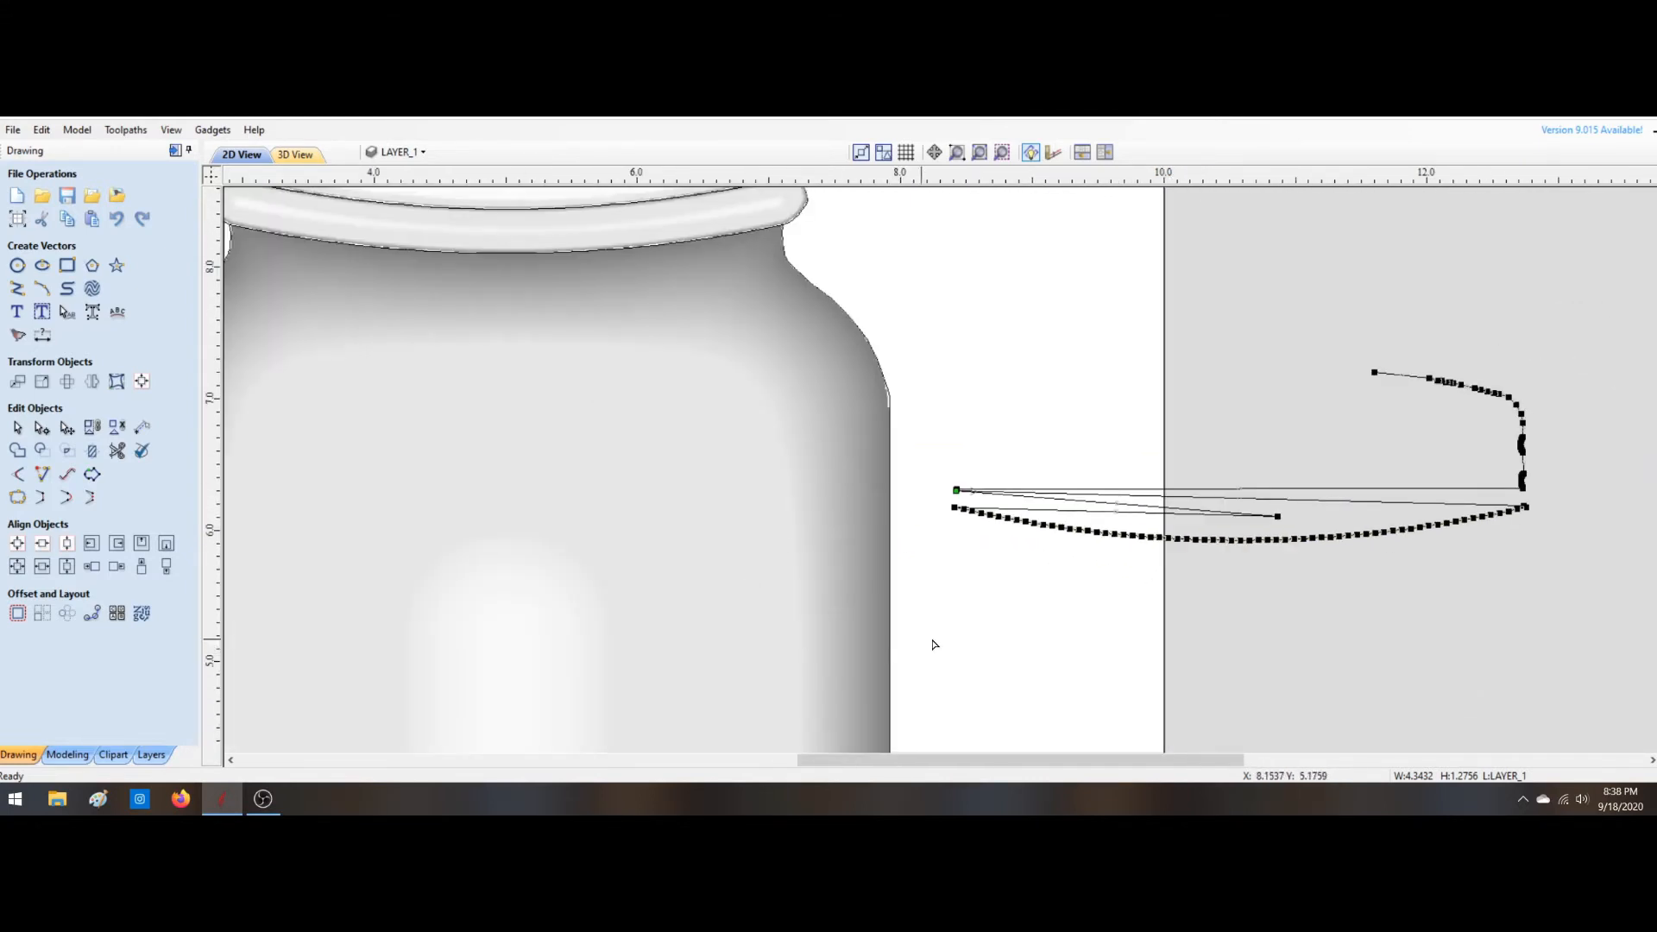
left_click(991, 643)
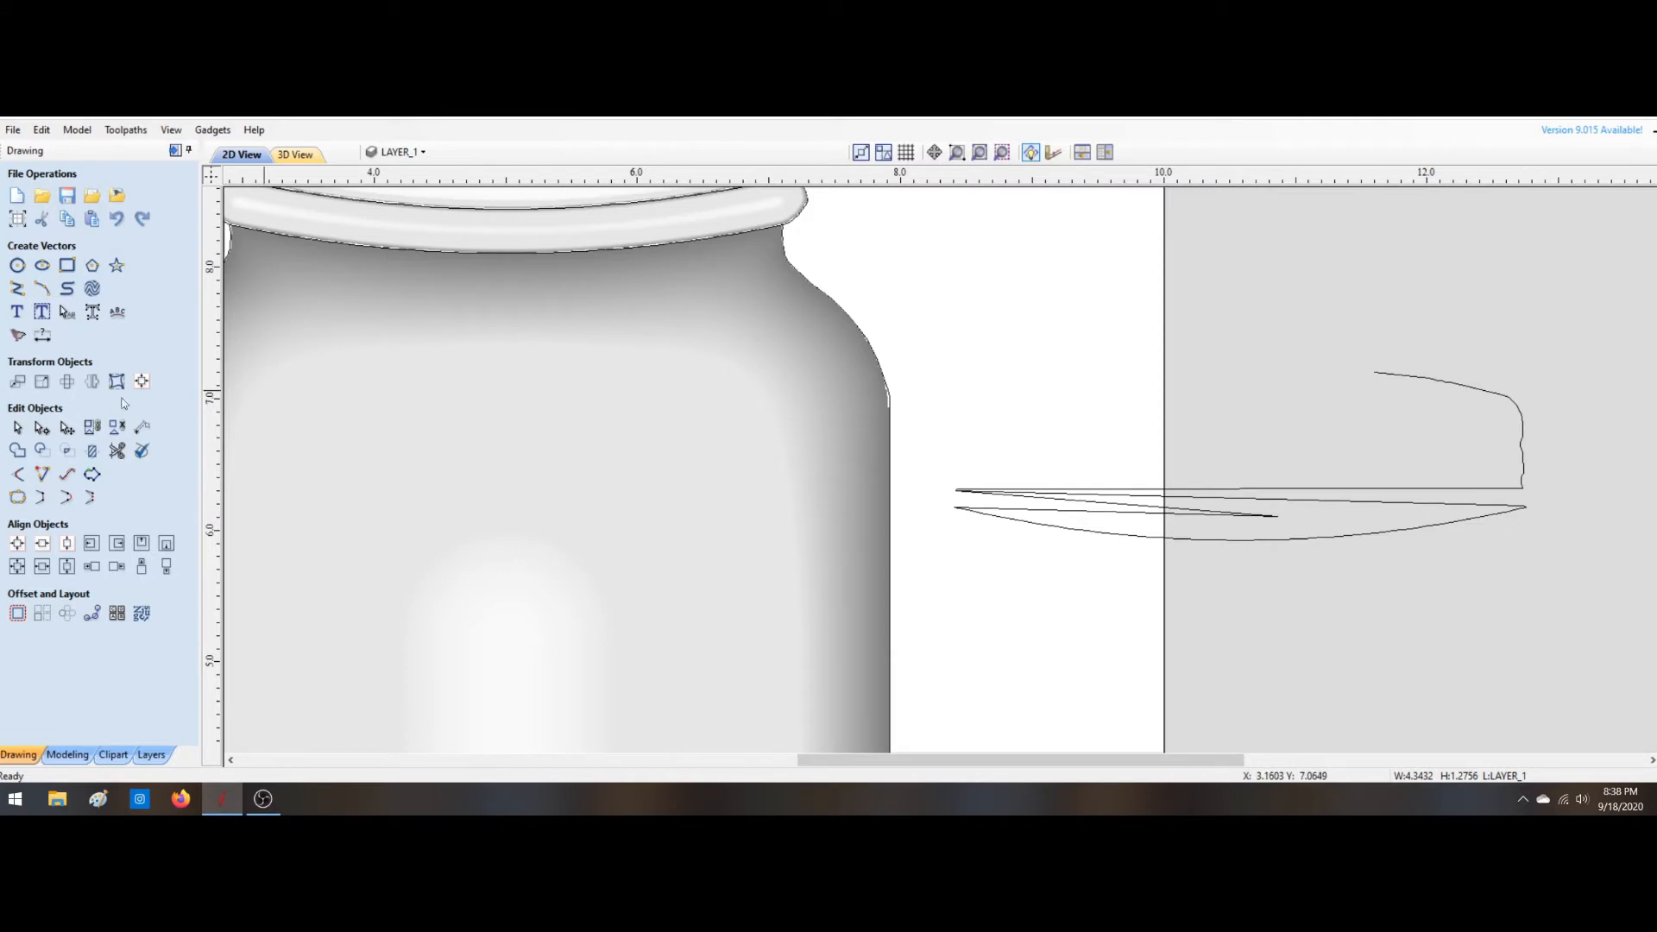
Step: Trim away the outline's right side together with the upper horizontal line, and undo the extra trim of the bottom shape
left_click(117, 451)
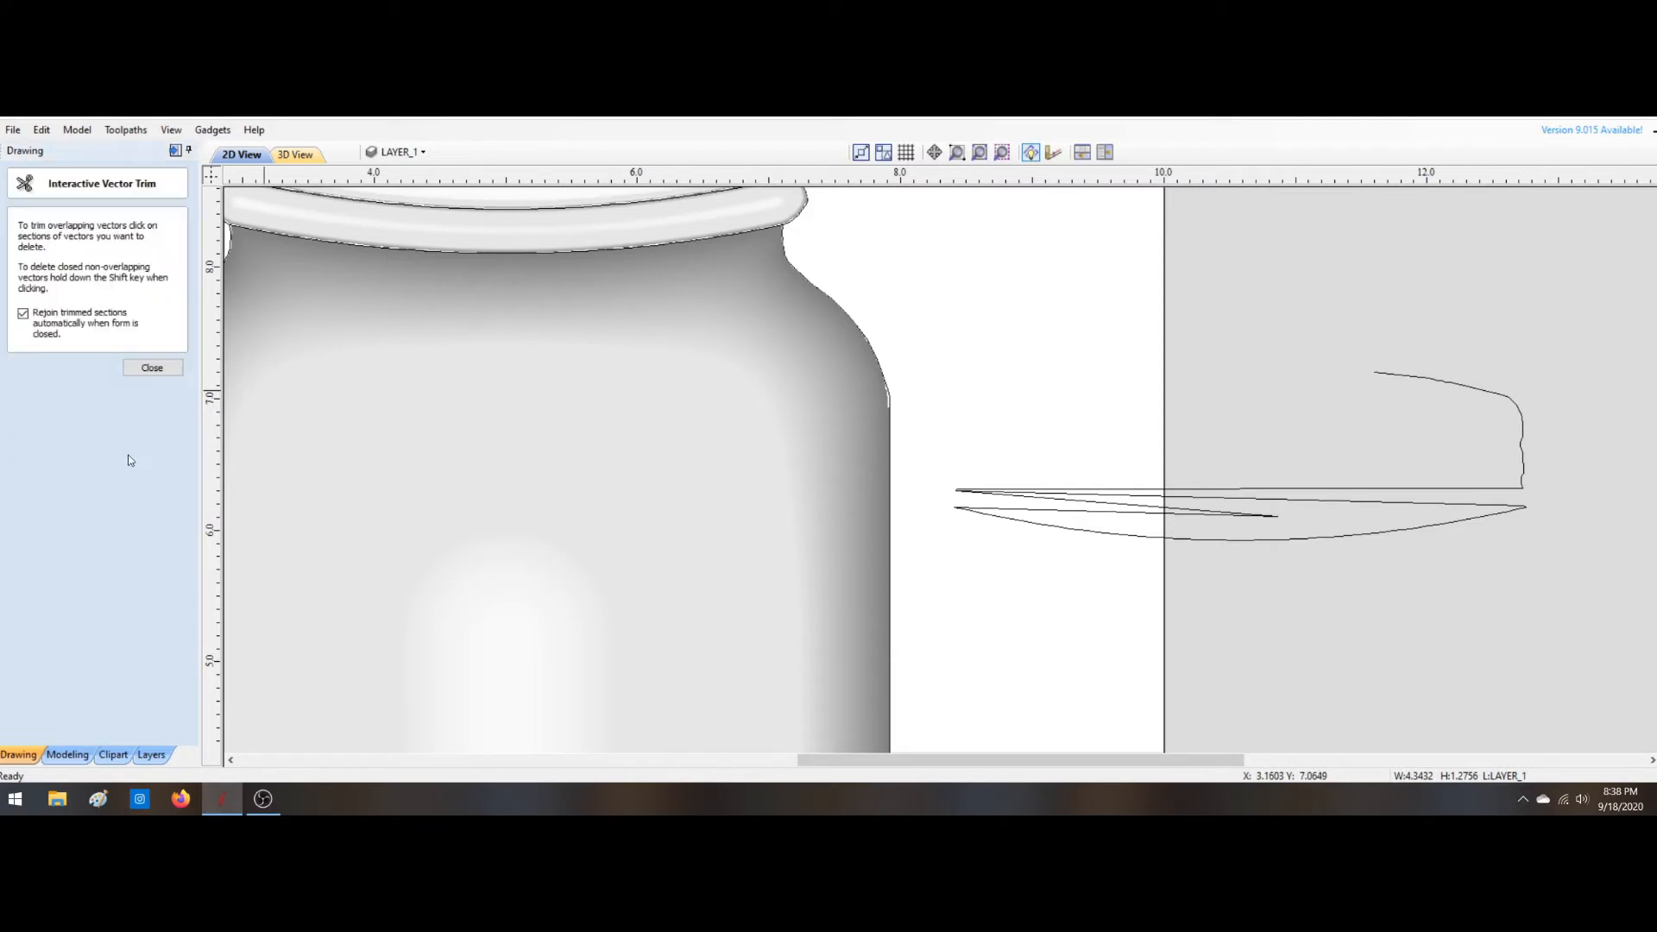
left_click(1436, 382)
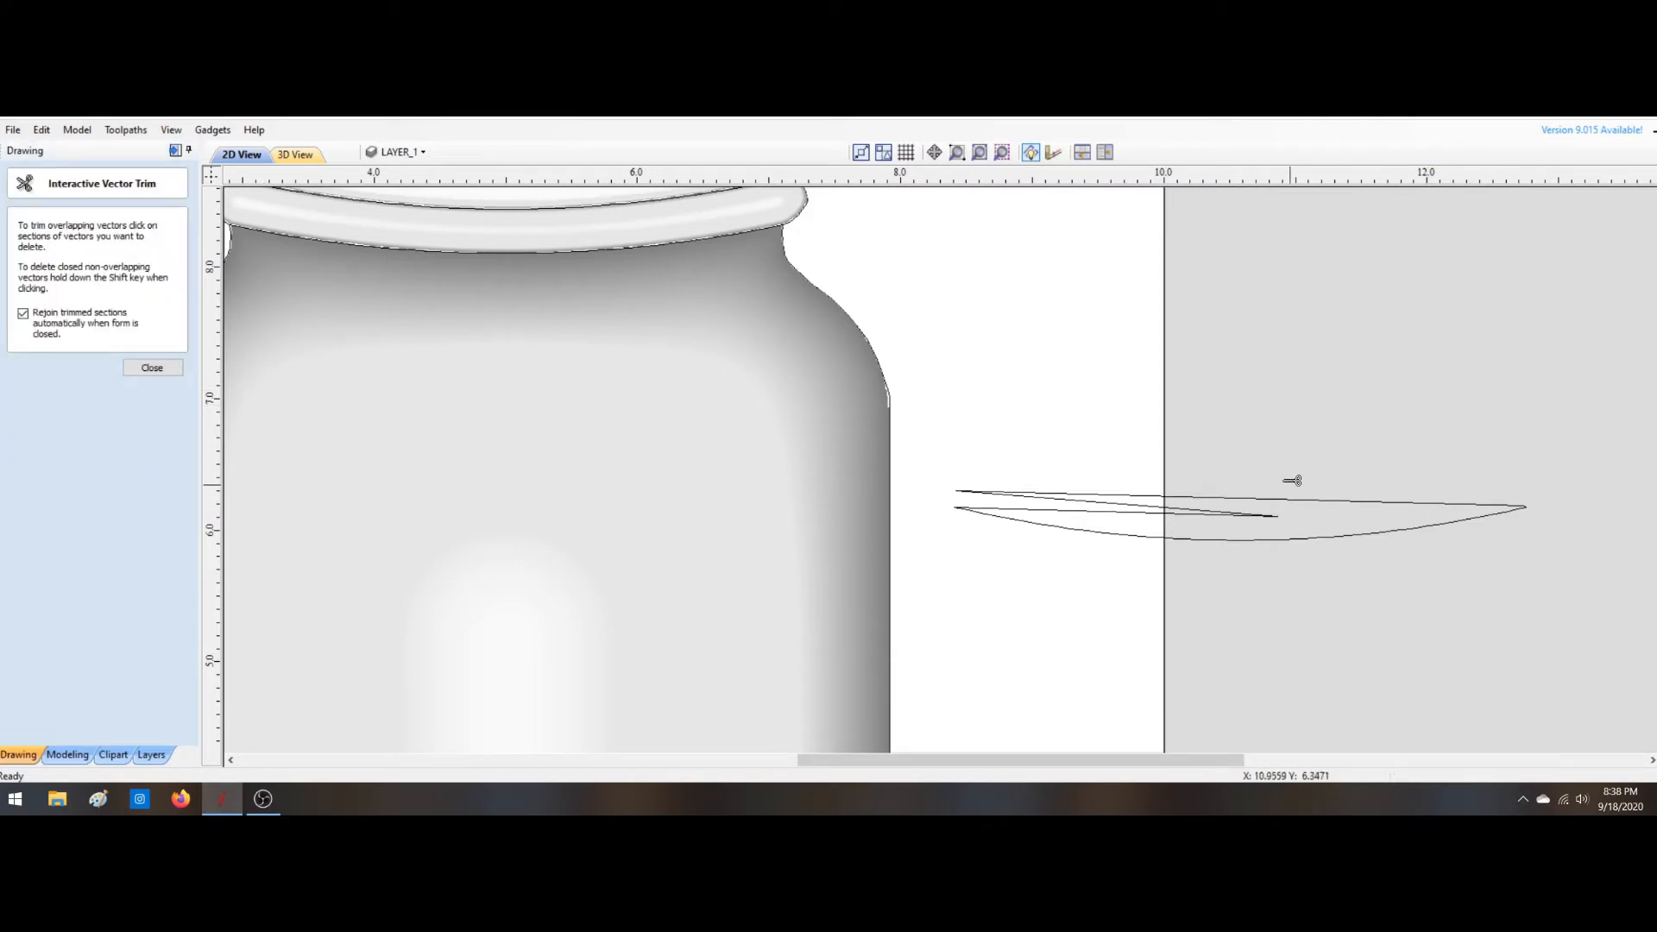
left_click(1177, 497)
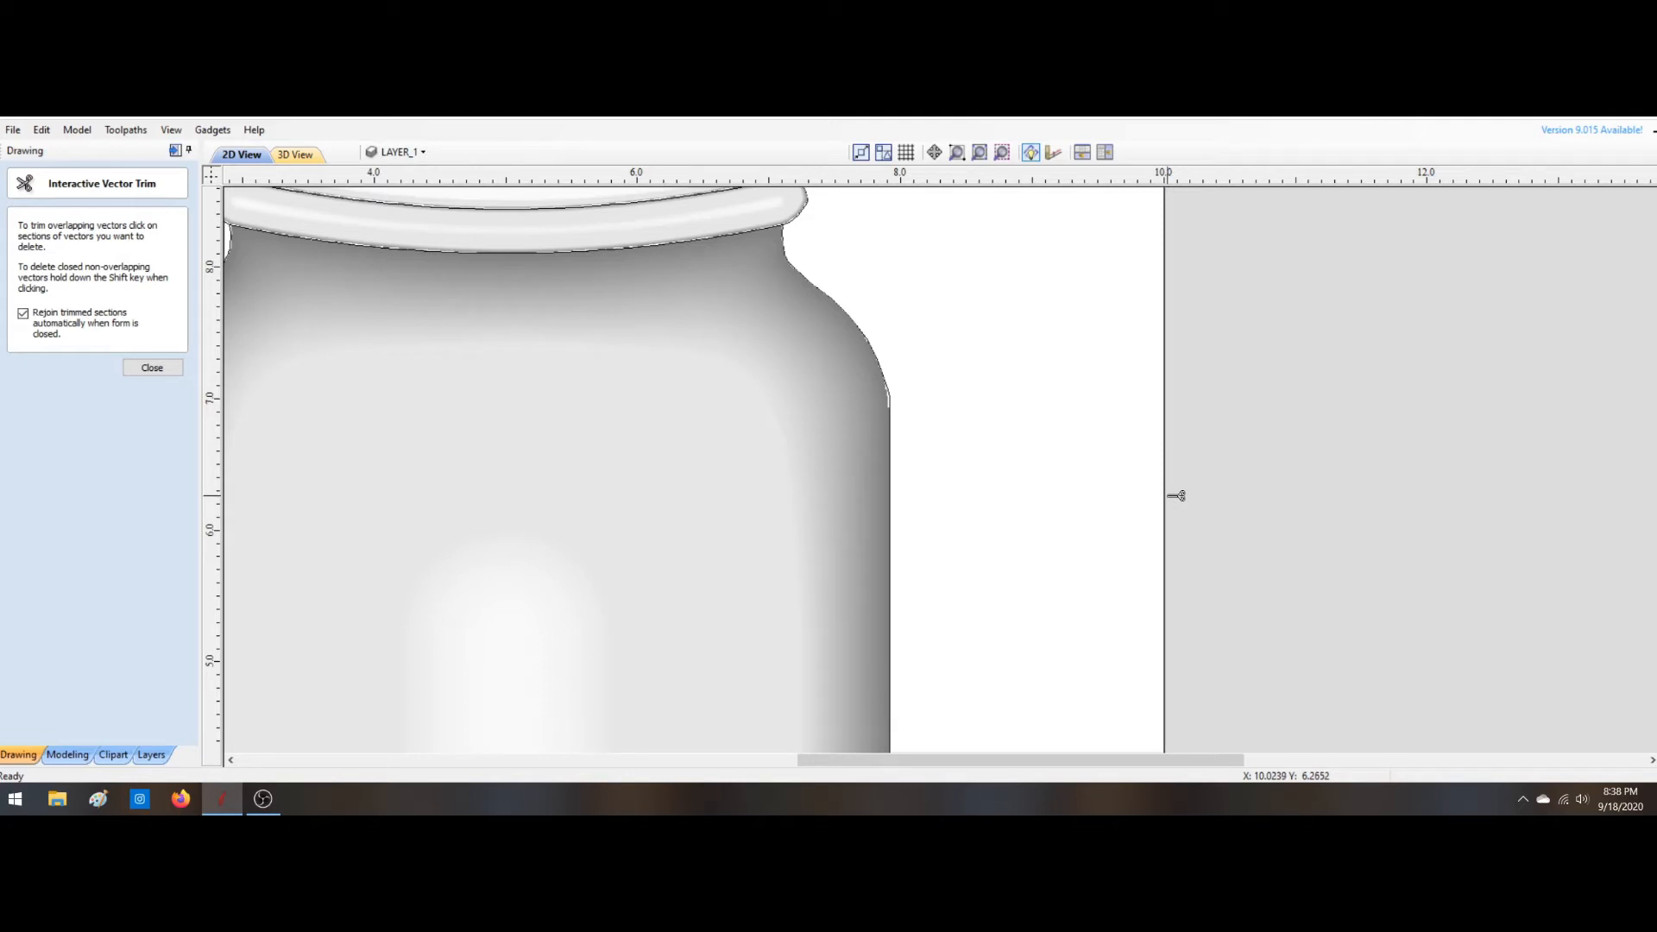
key("ctrl+z")
key("Escape")
Step: Draw a straight line about 4.34 inches long connecting the two ends of the bottom curve
left_click(1164, 509)
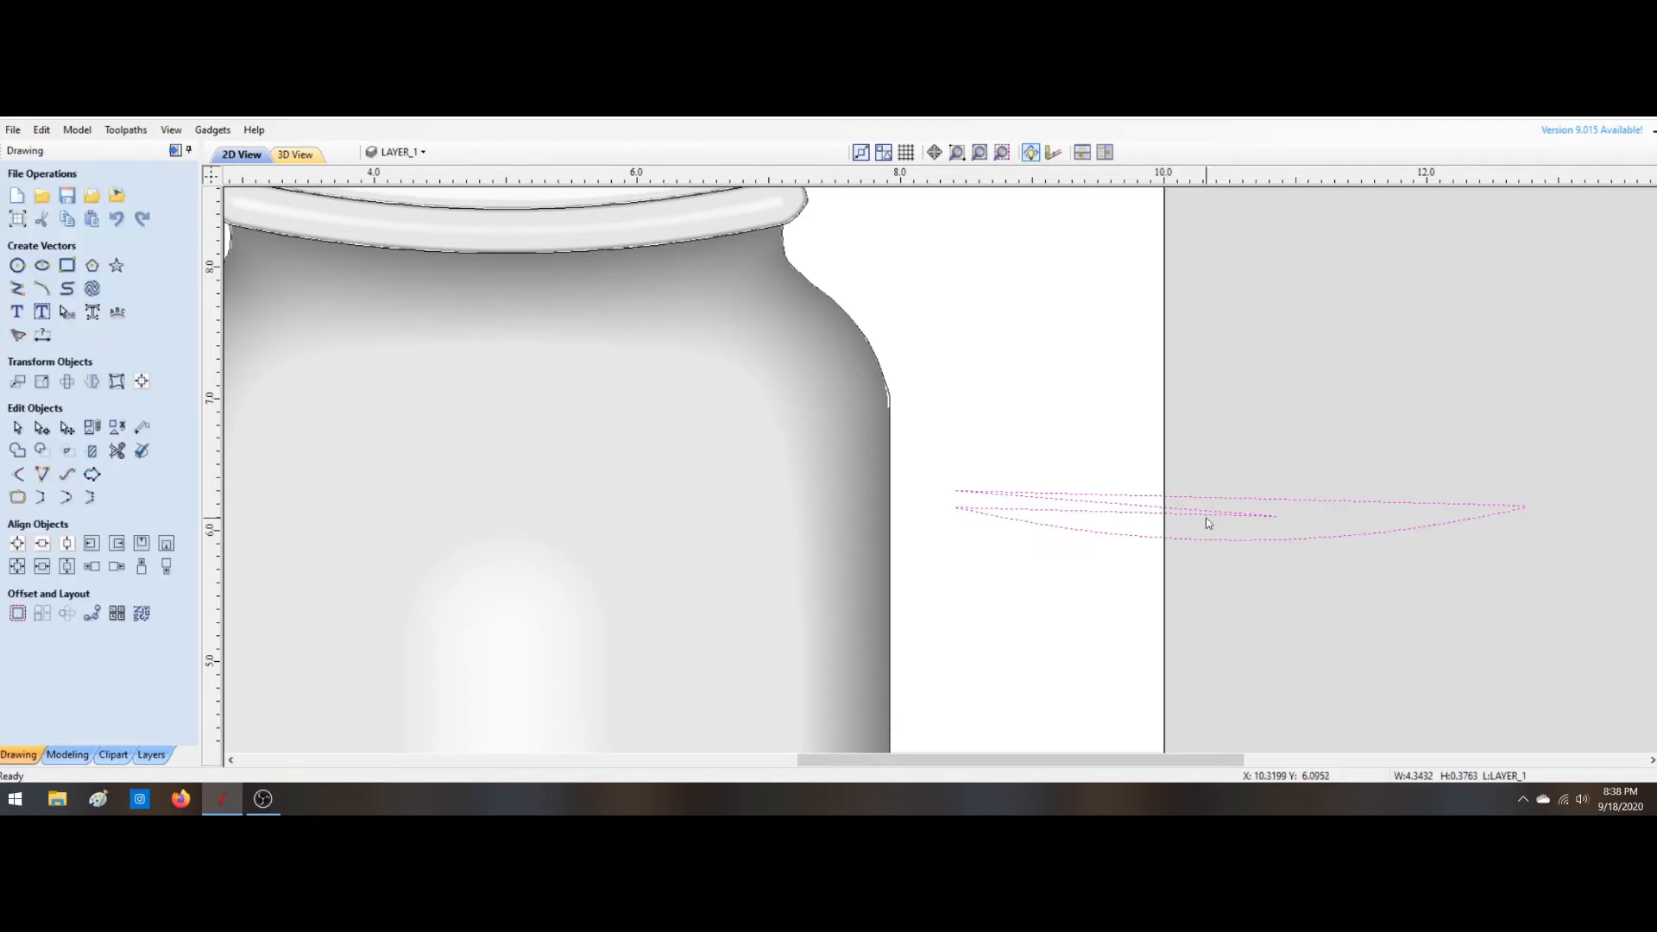
left_click(1200, 524)
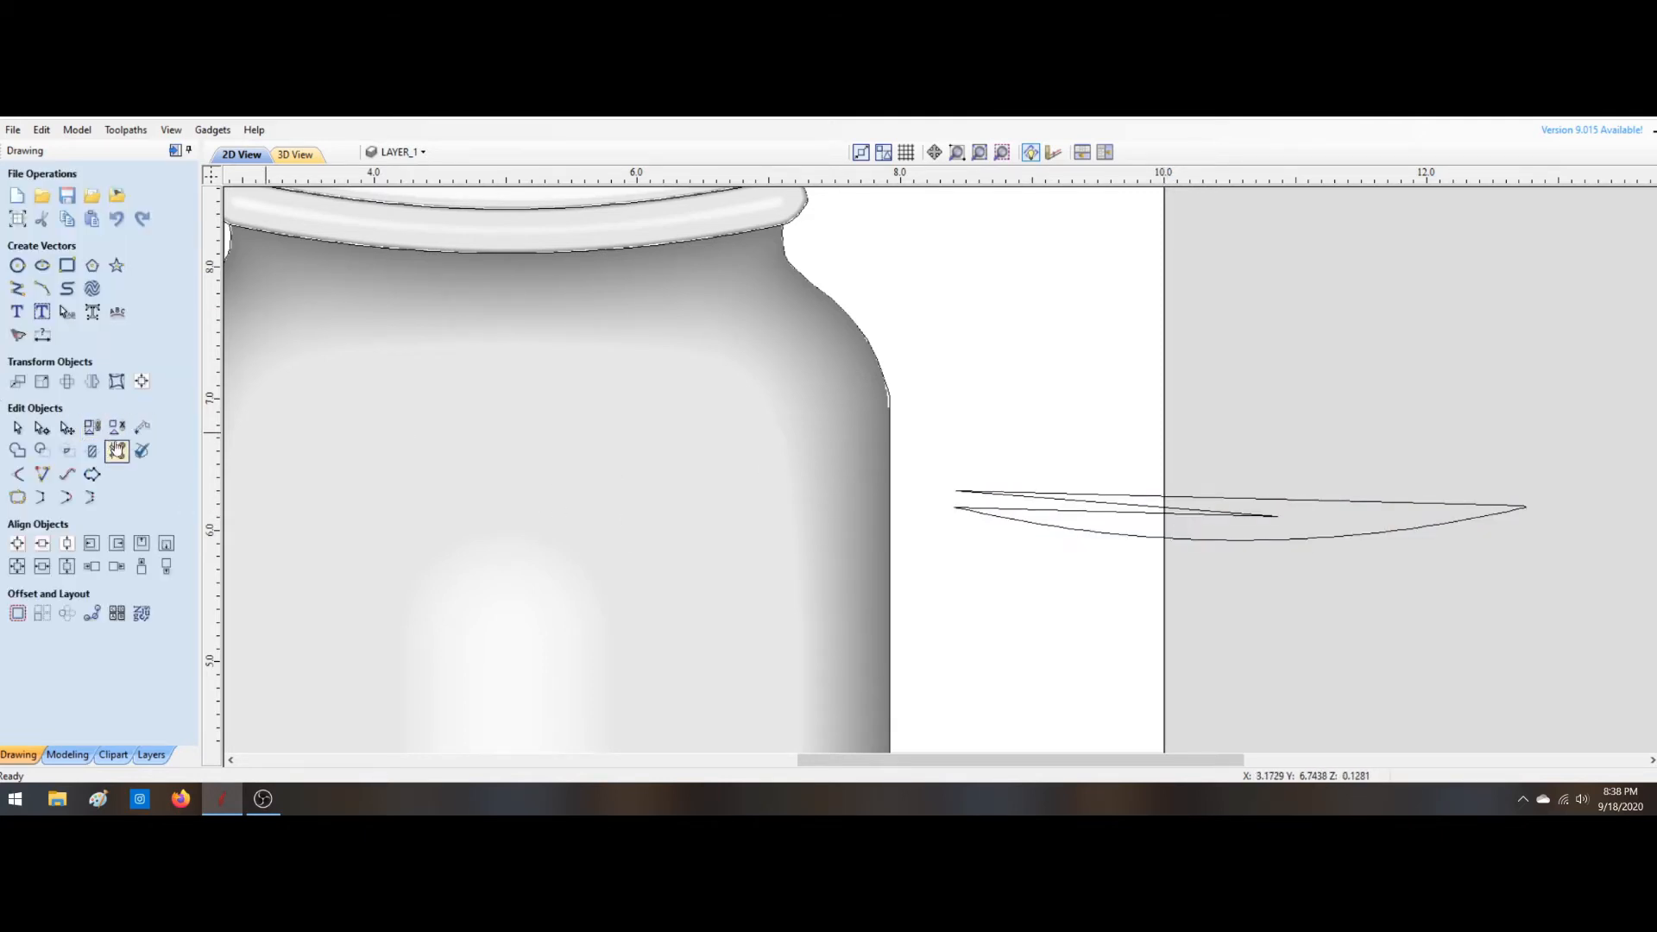
left_click(17, 289)
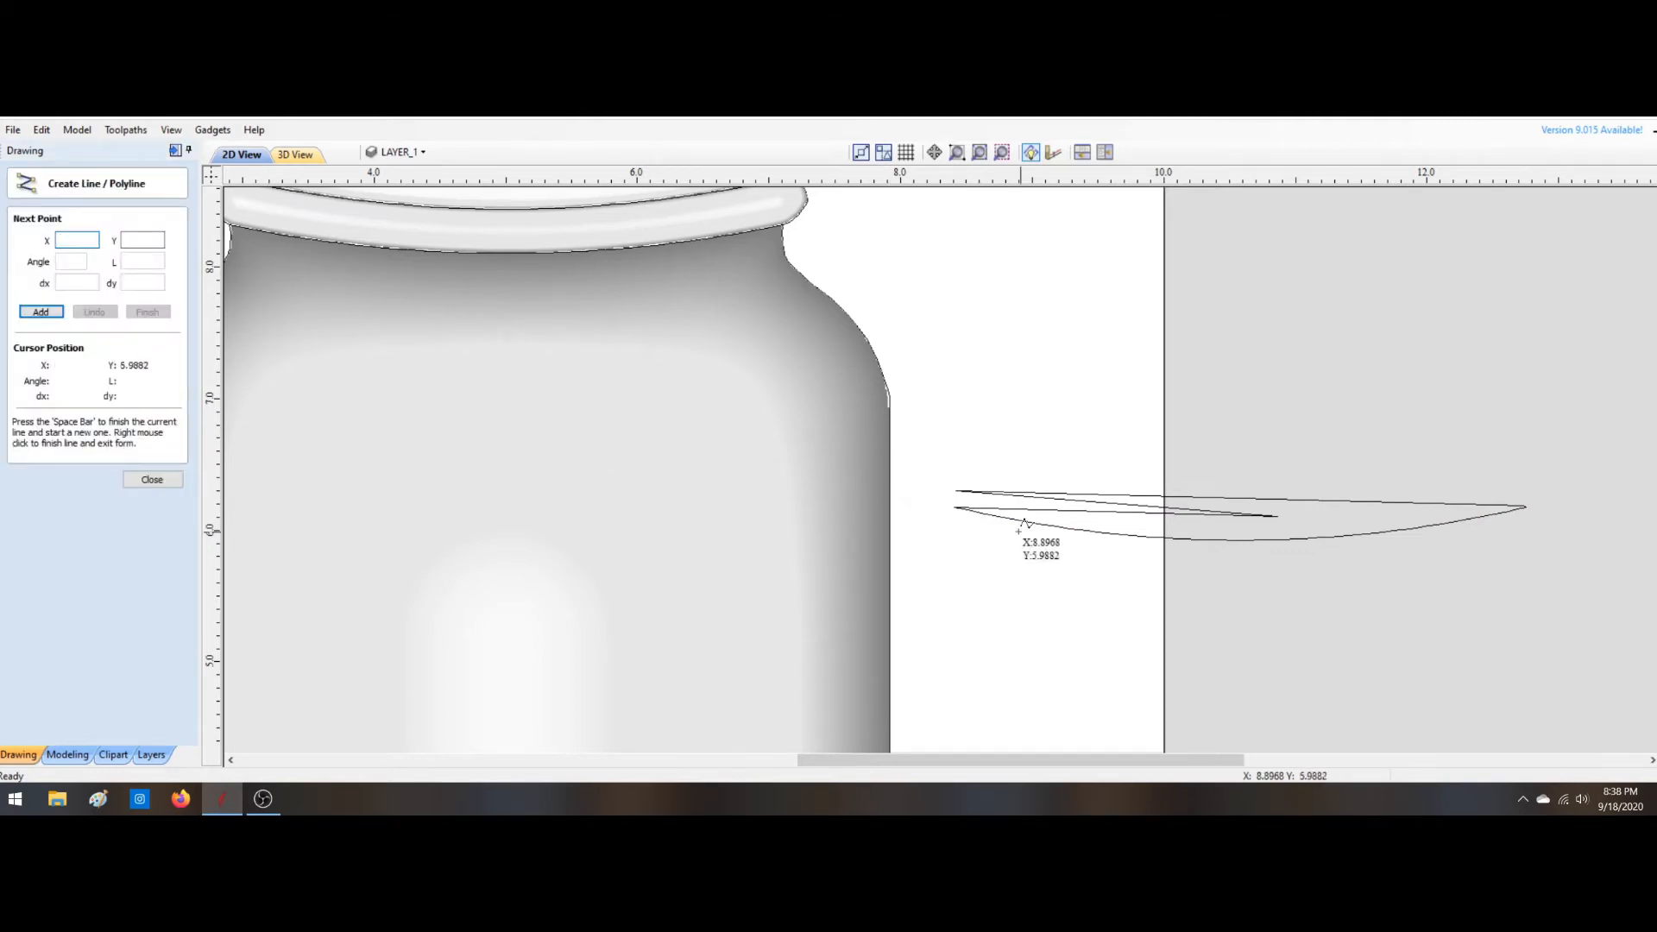
left_click(954, 508)
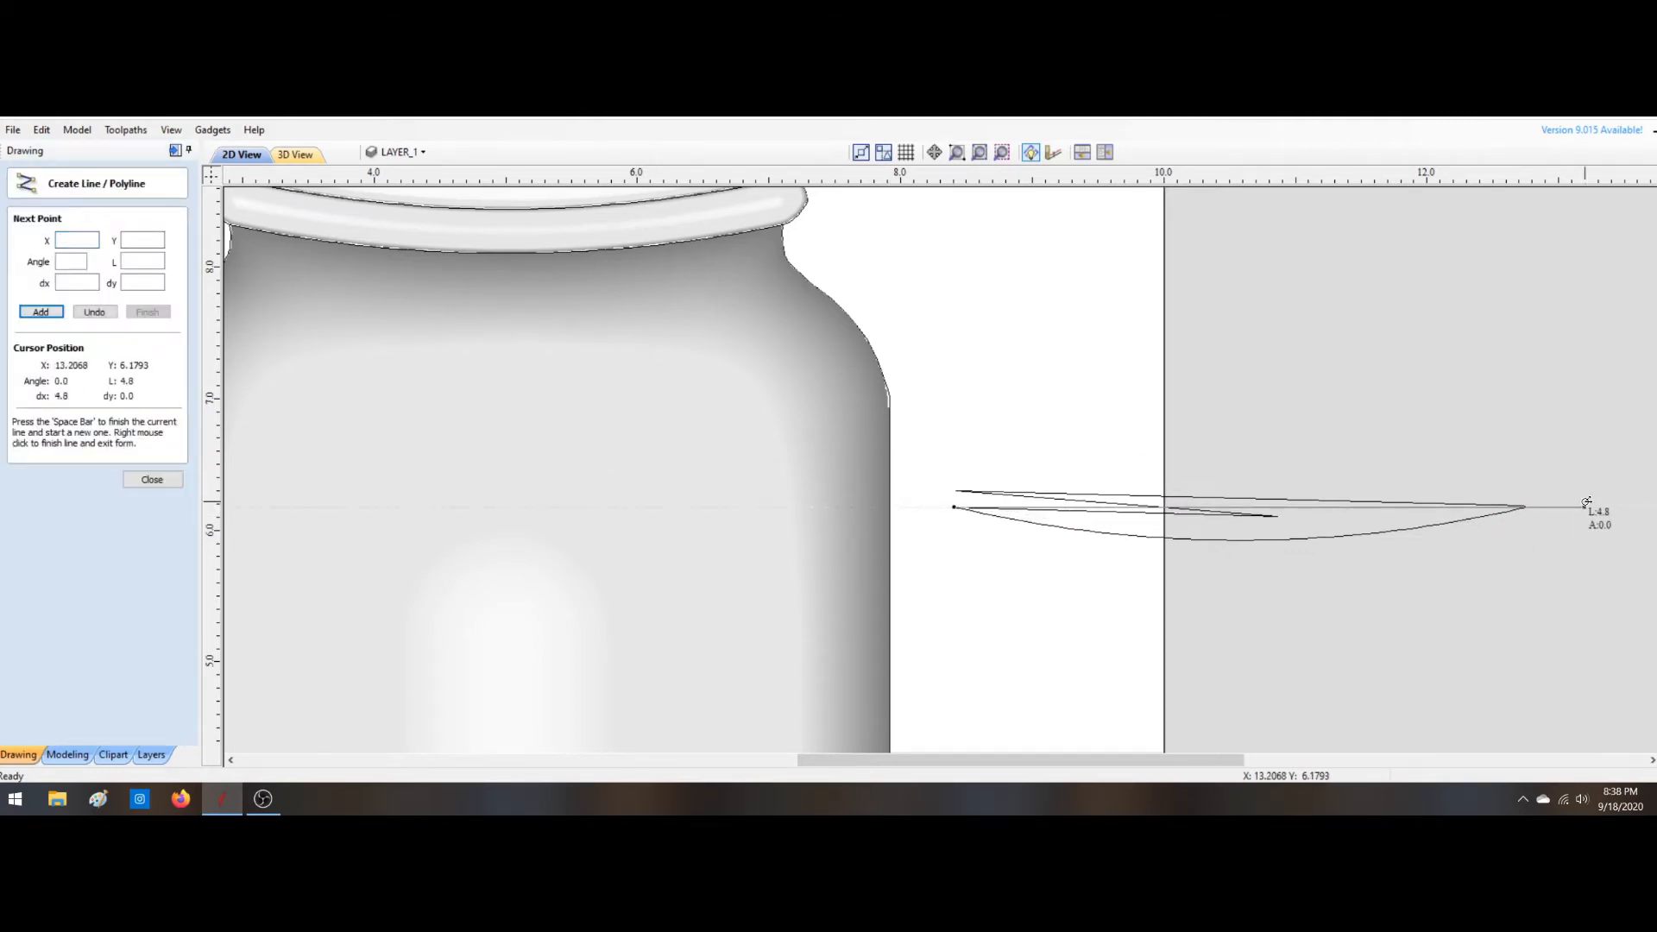
left_click(1527, 507)
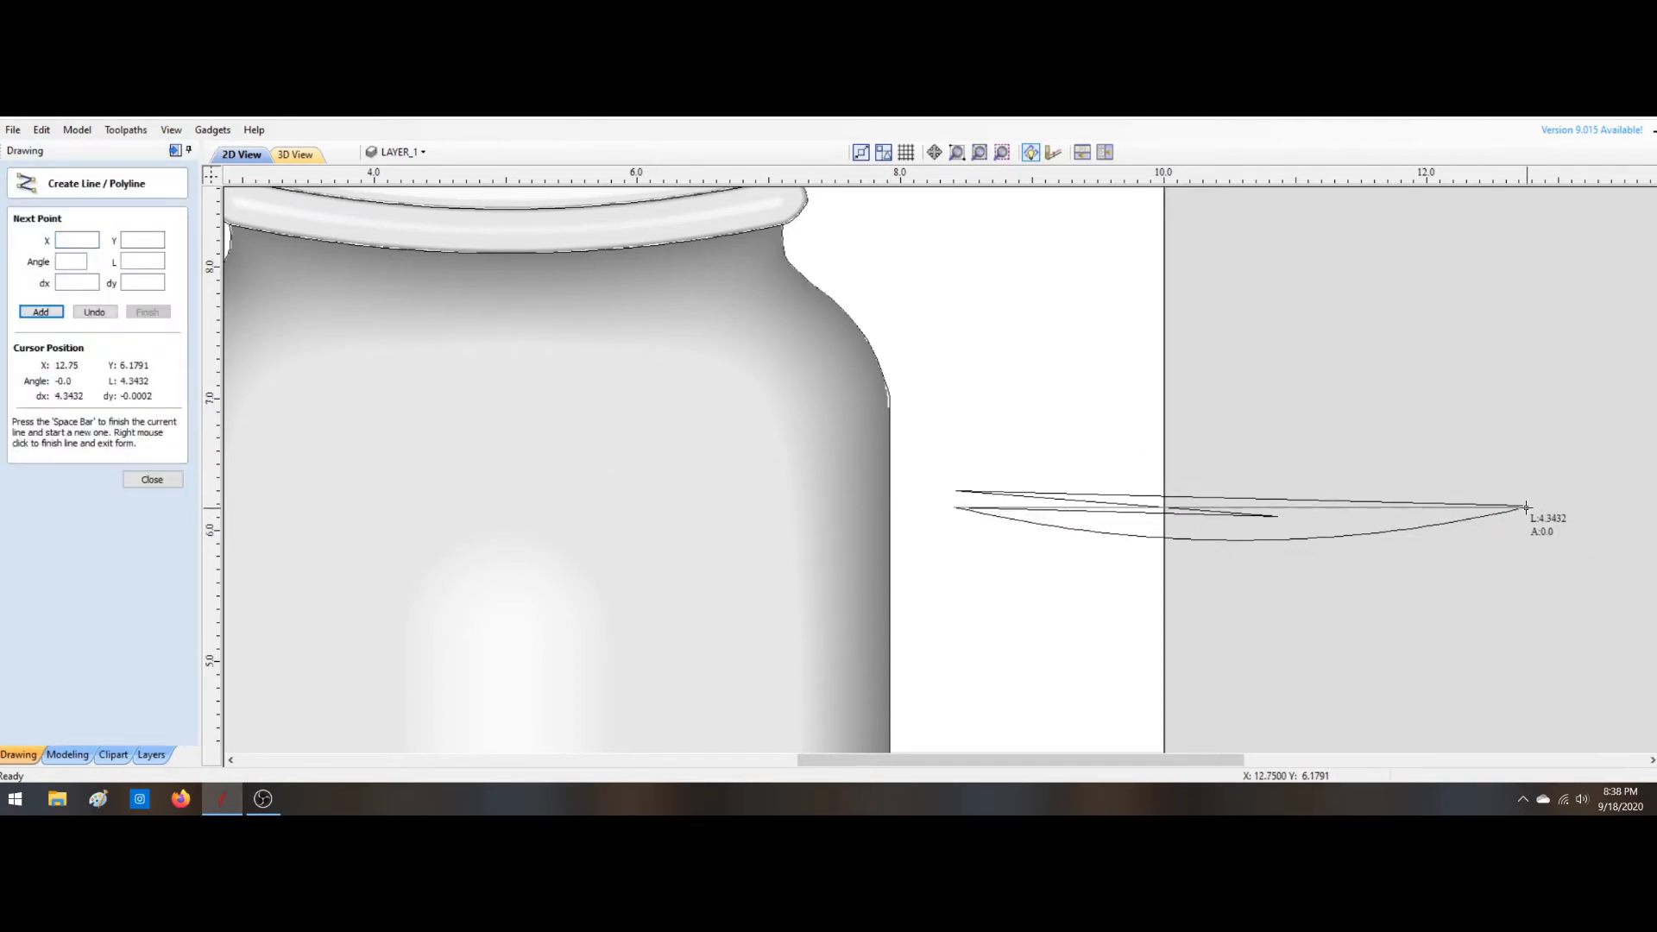
right_click(1525, 565)
left_click(1400, 625)
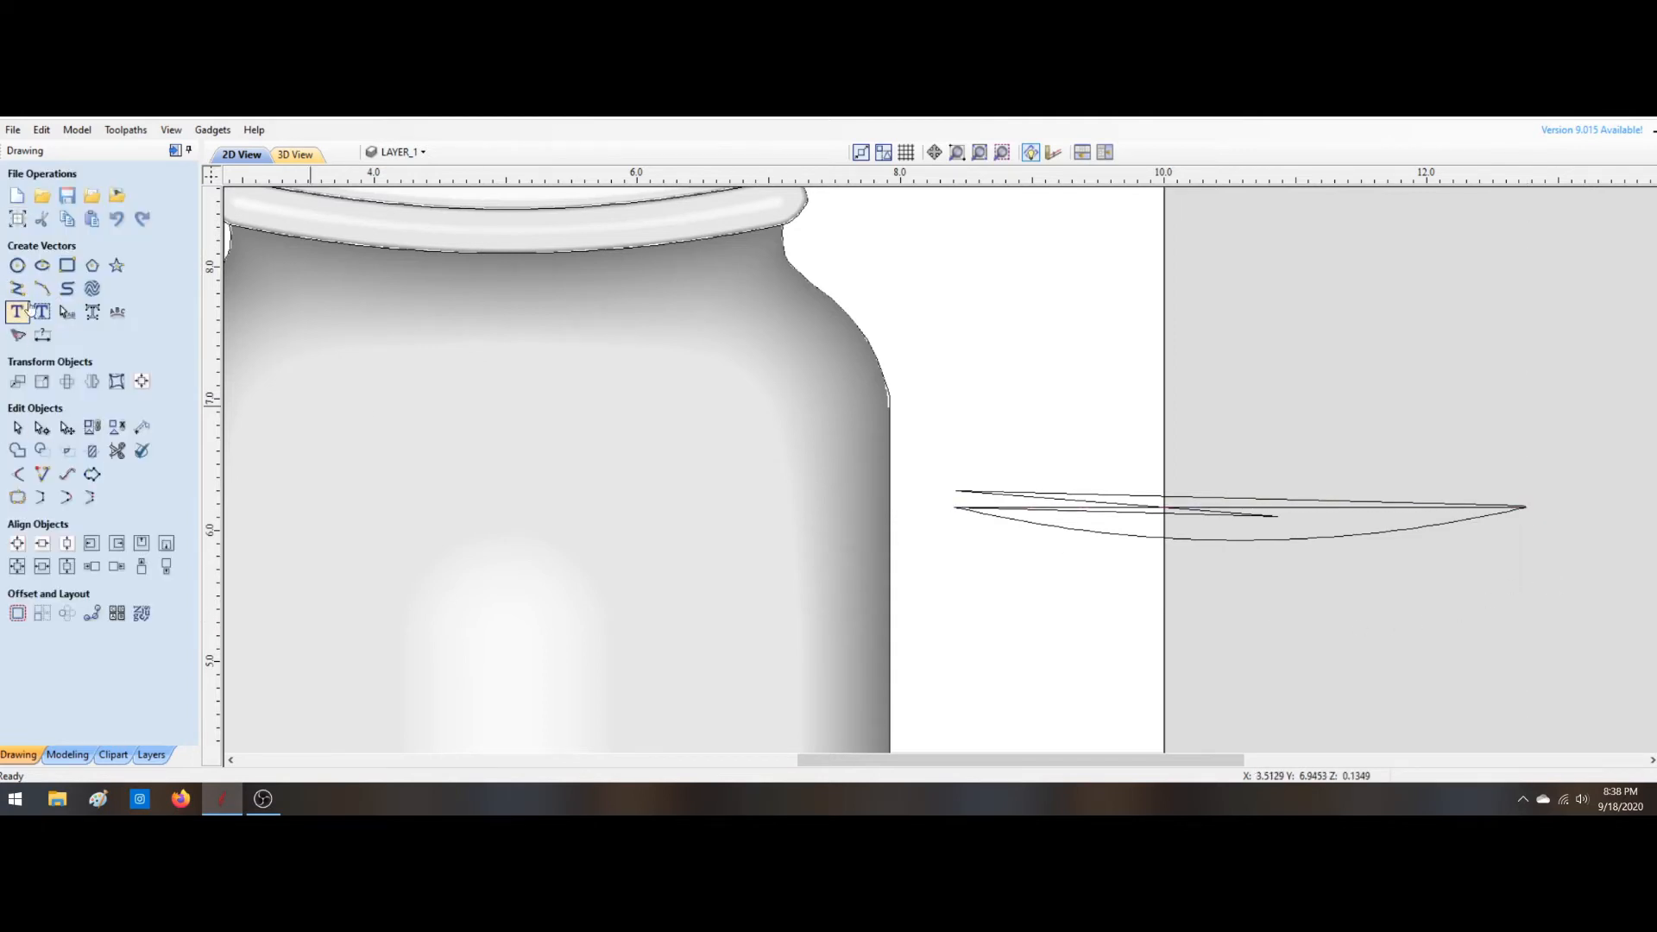
Step: Trim off the leftover spikes above and below the new line, keeping only the line and the bottom curve
left_click(117, 450)
left_click(1255, 516)
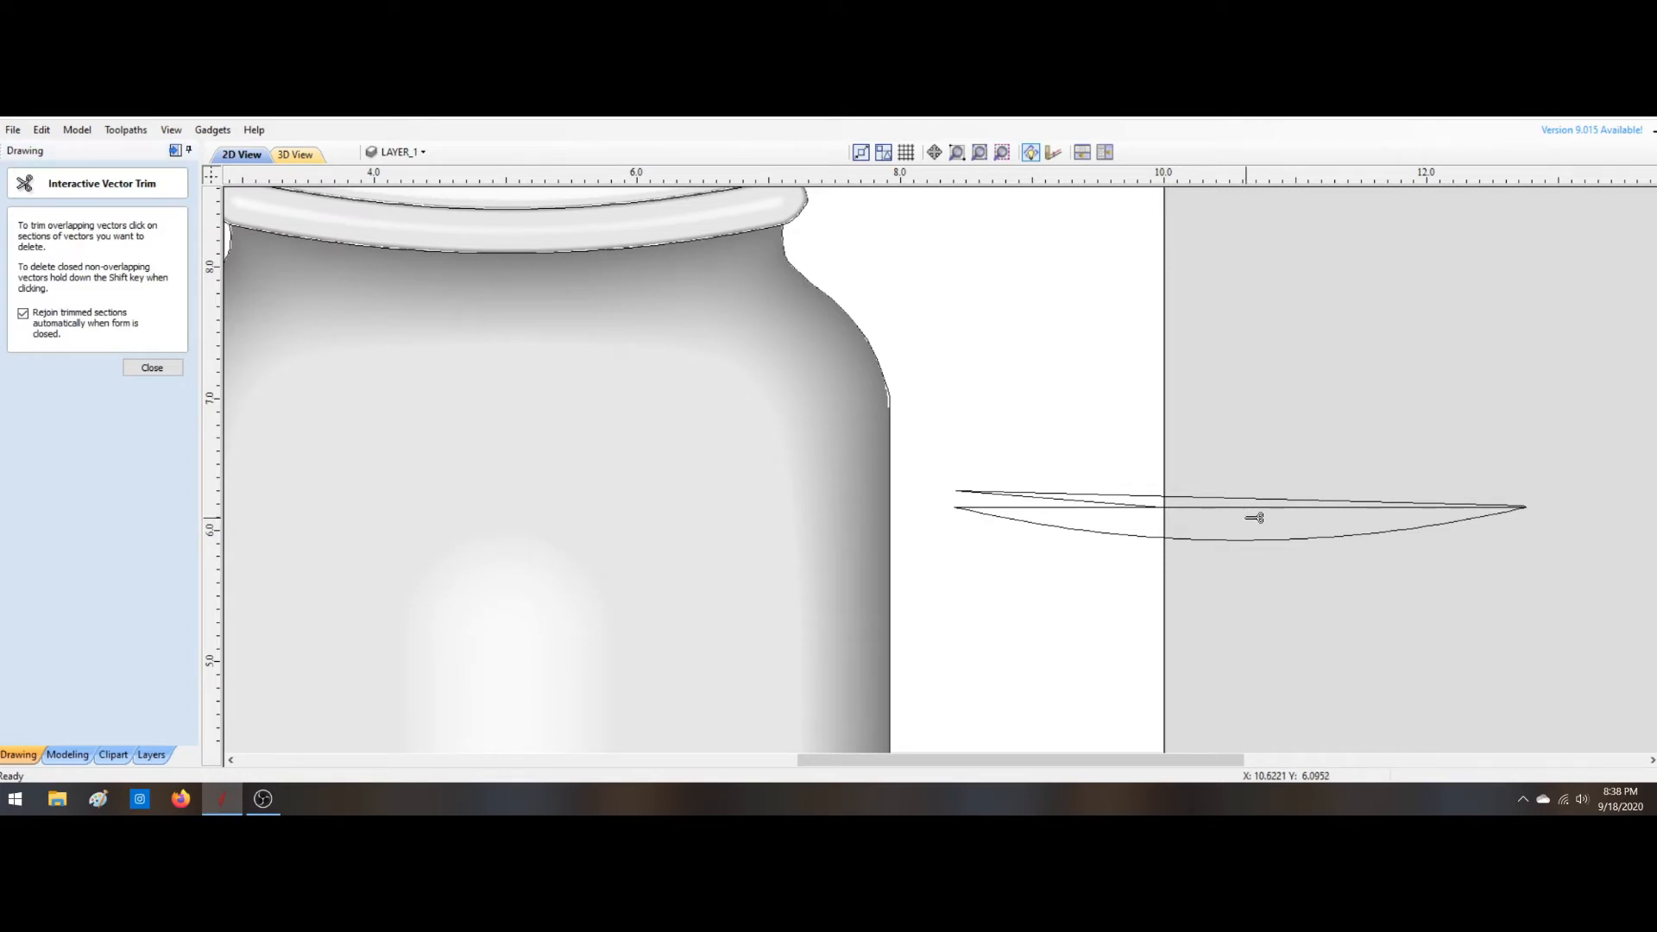
left_click(1111, 494)
key("Escape")
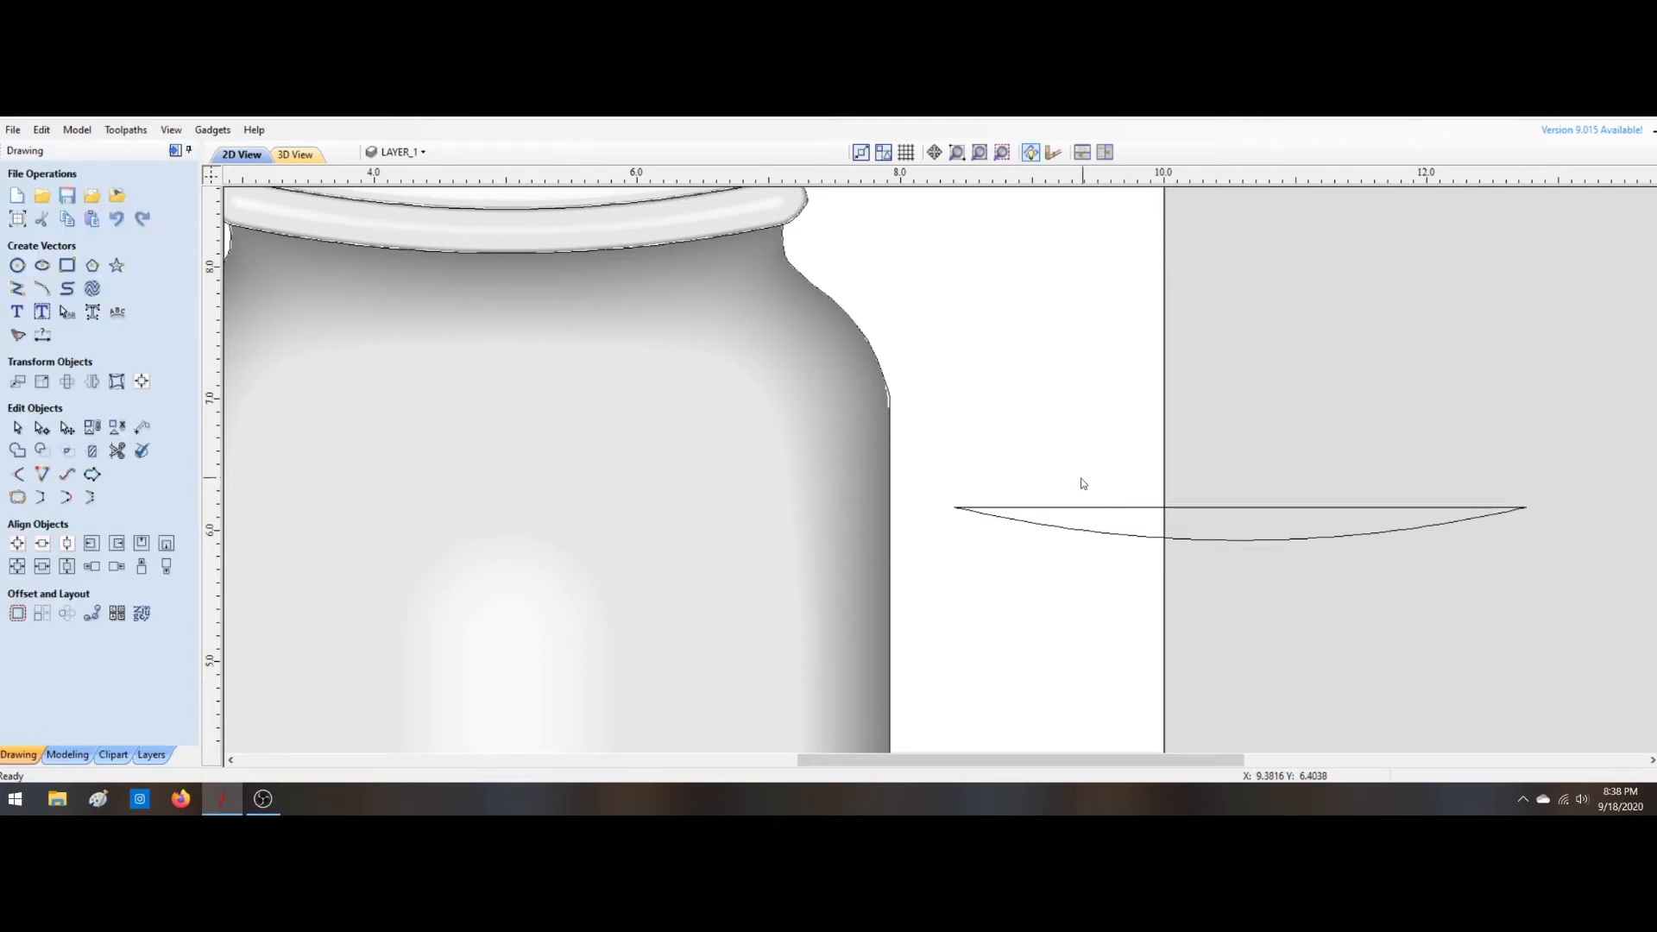
left_click(1114, 508)
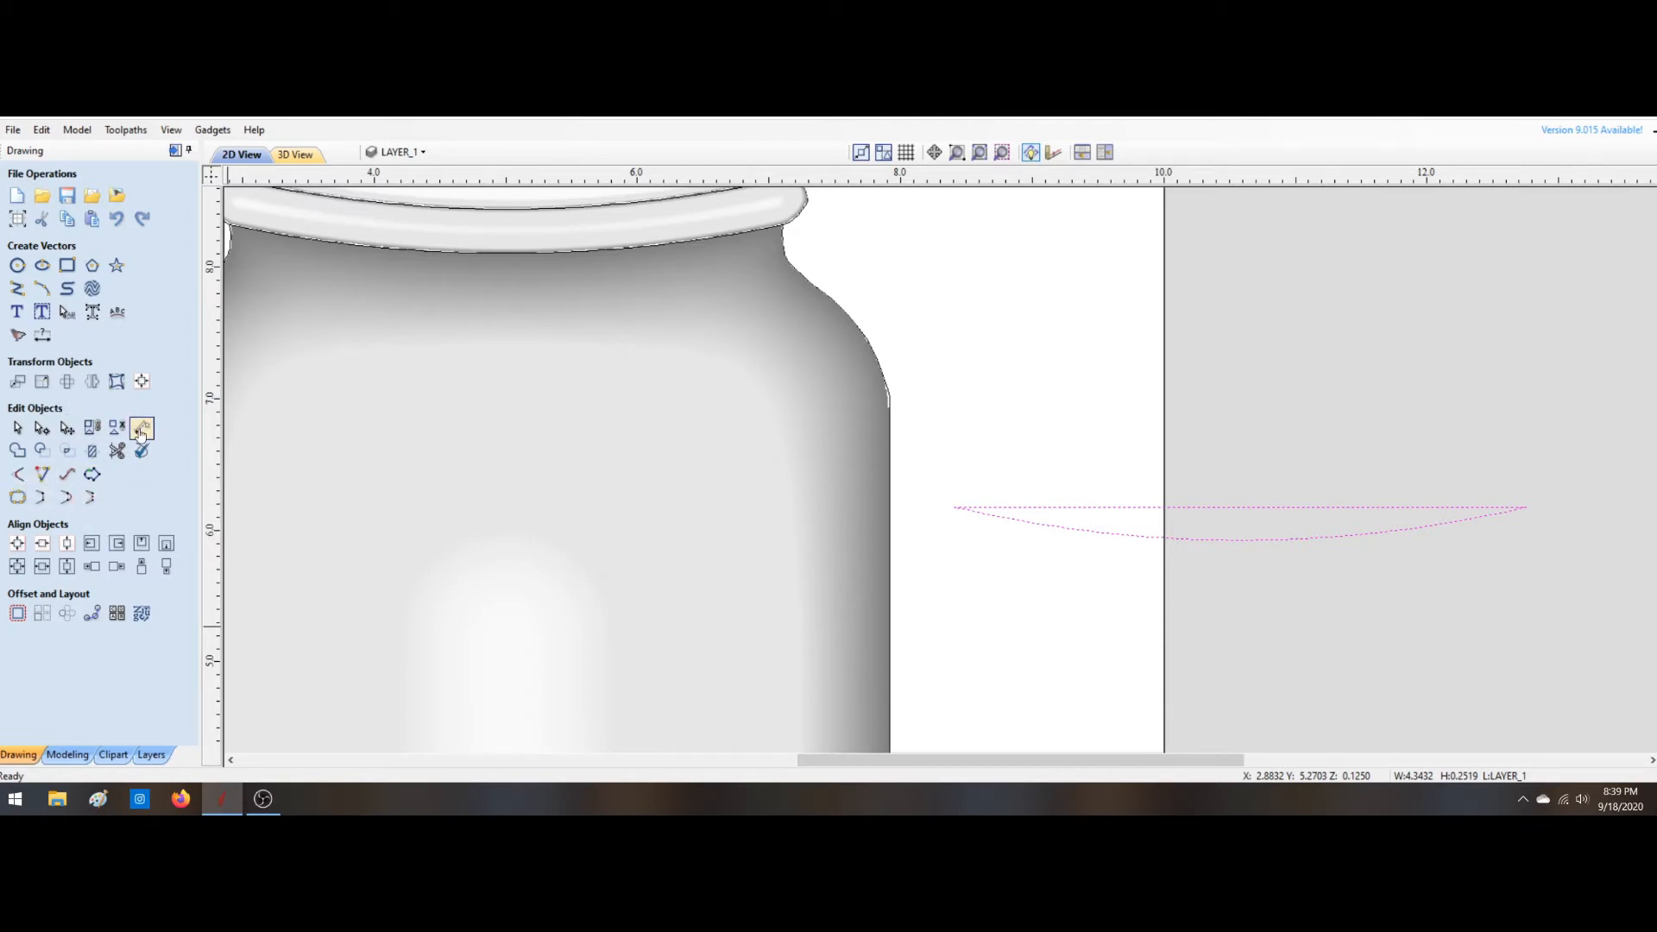
left_click(43, 129)
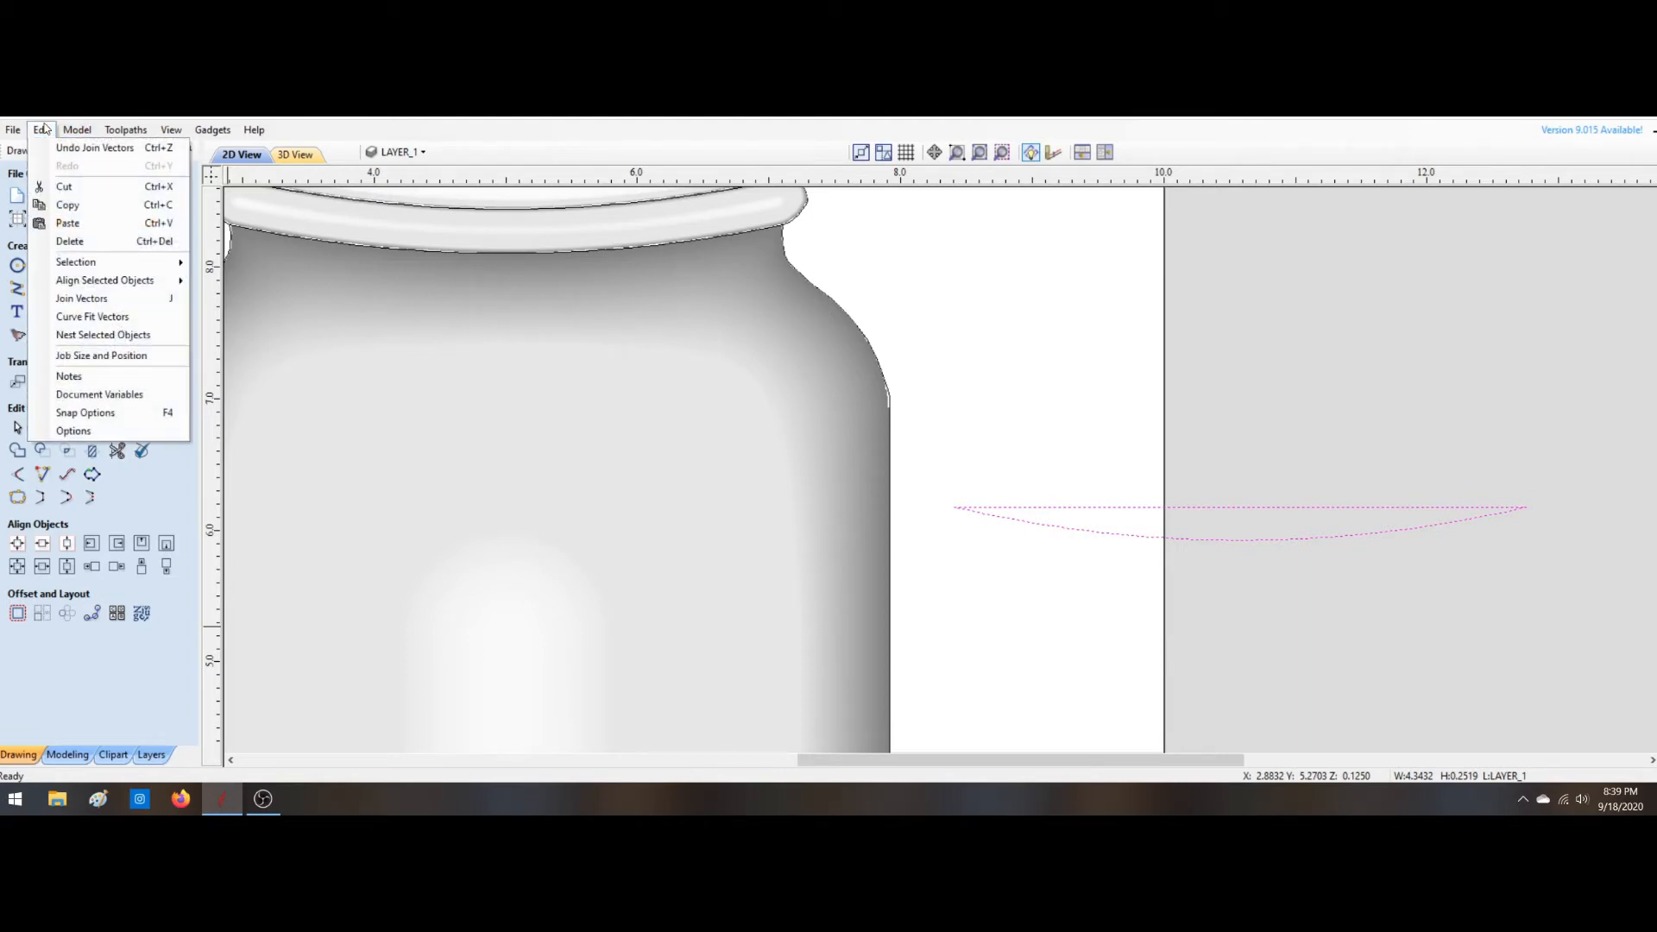
mouse_move(121, 280)
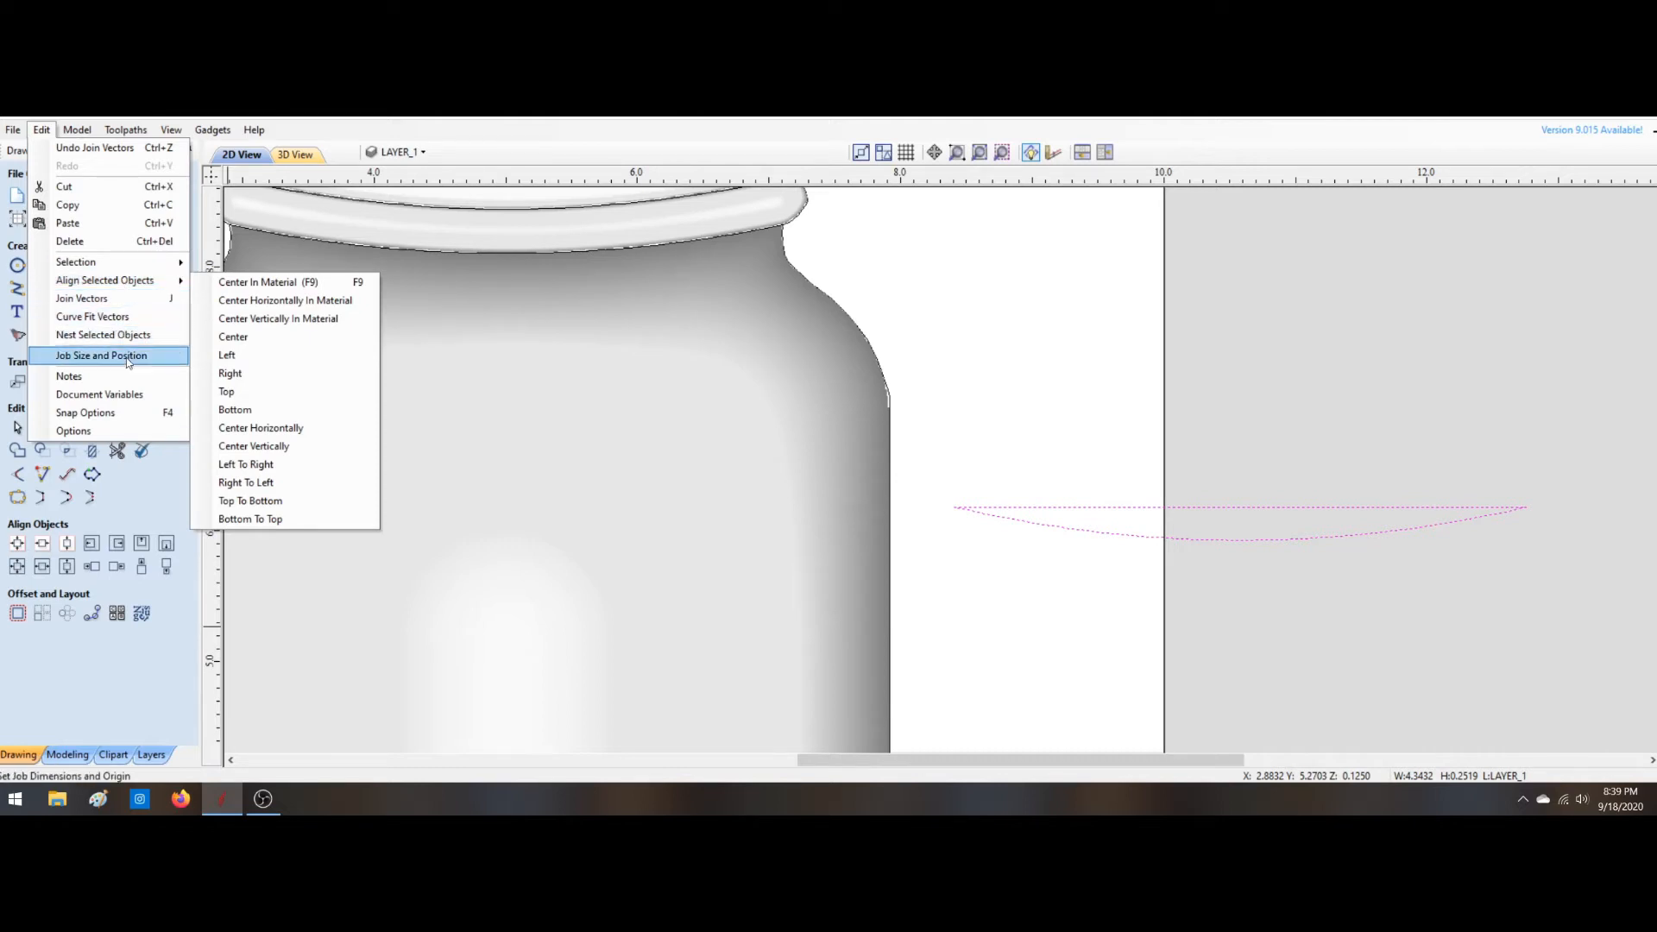
left_click(42, 131)
left_click(1094, 417)
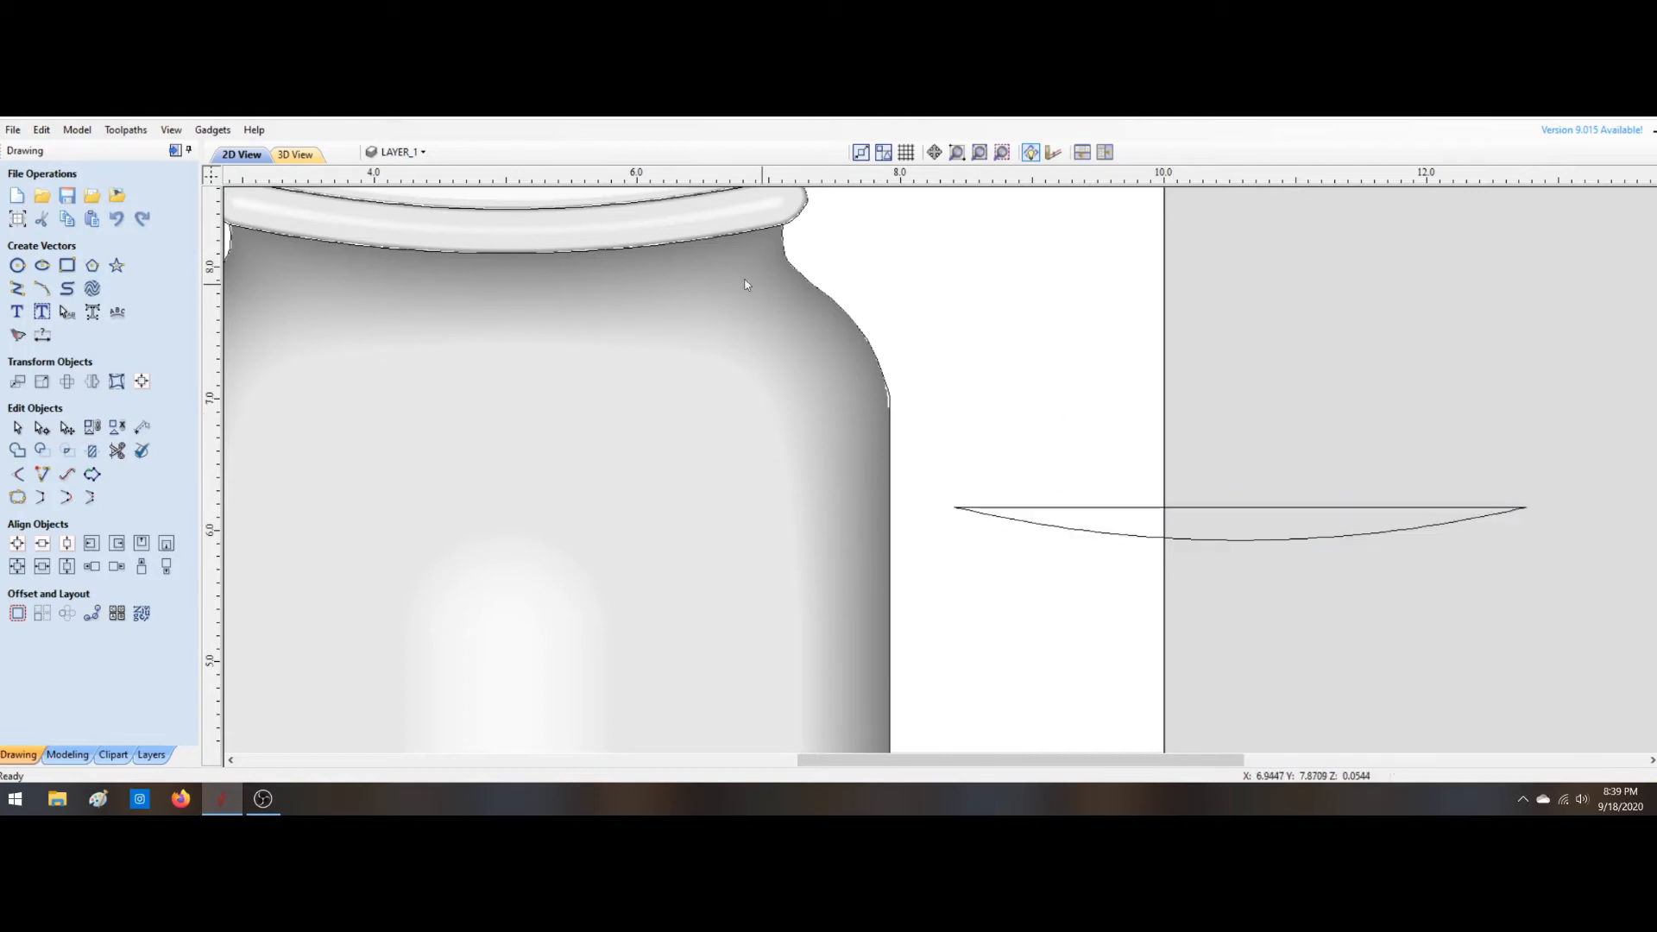
Step: Place a copy of the shallow curved shape across the lower part of the separate lid outline
left_click(980, 157)
left_click(1172, 420)
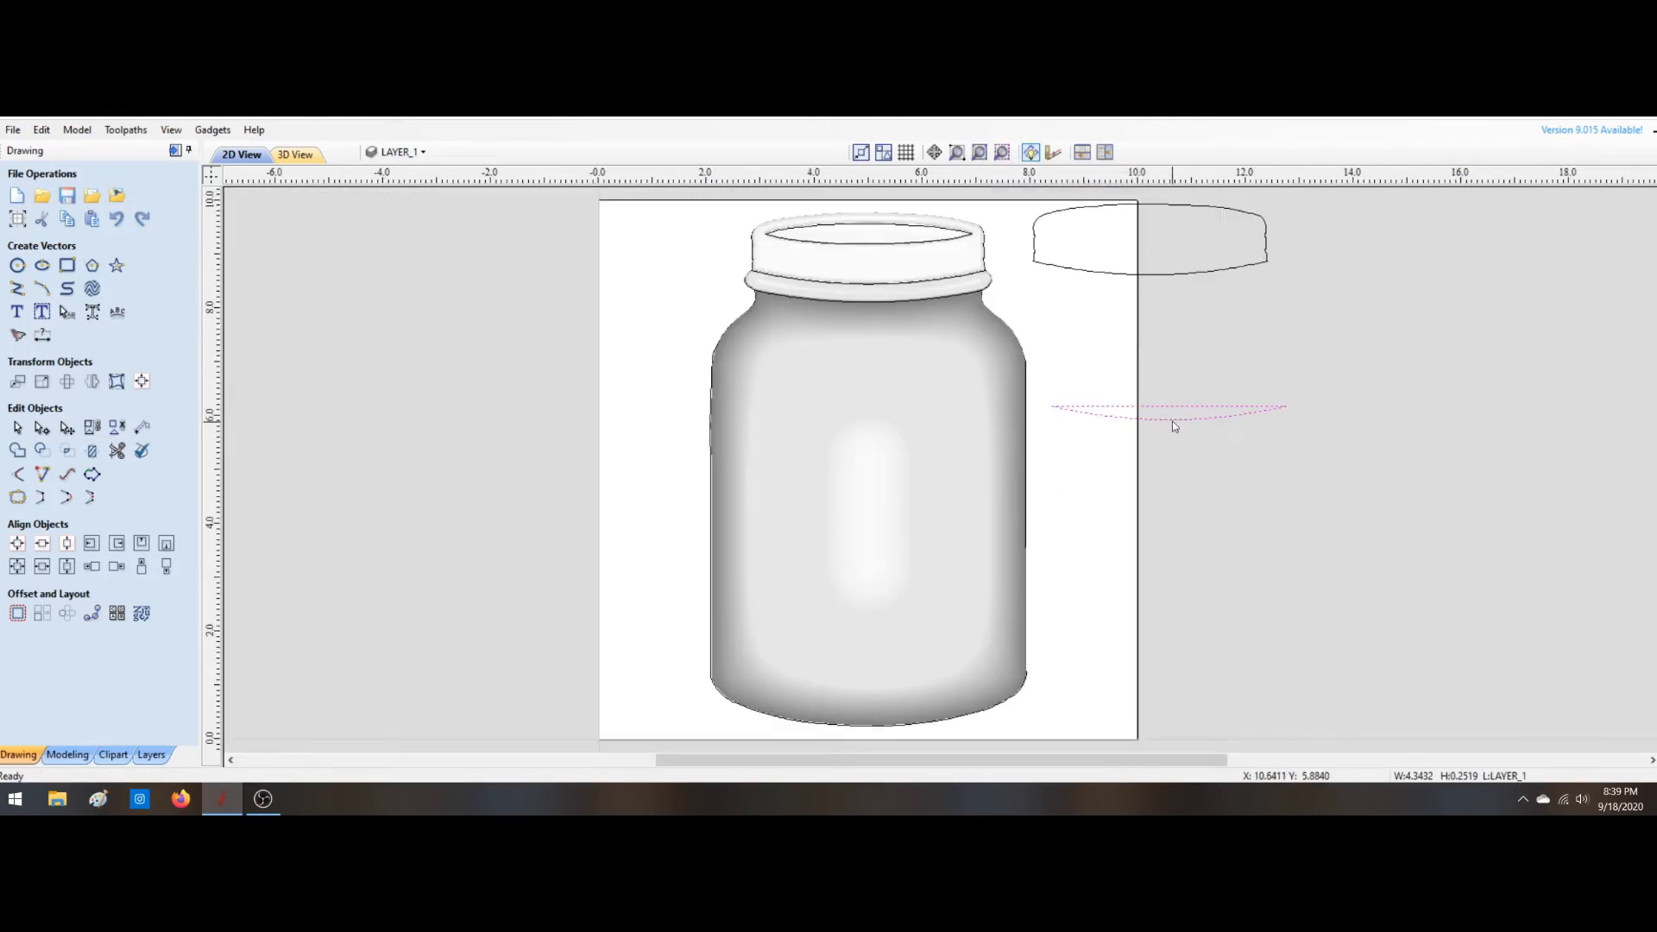
left_click(1172, 421)
left_click_drag(1178, 419, 1160, 262)
scroll(1018, 259, "up", 4)
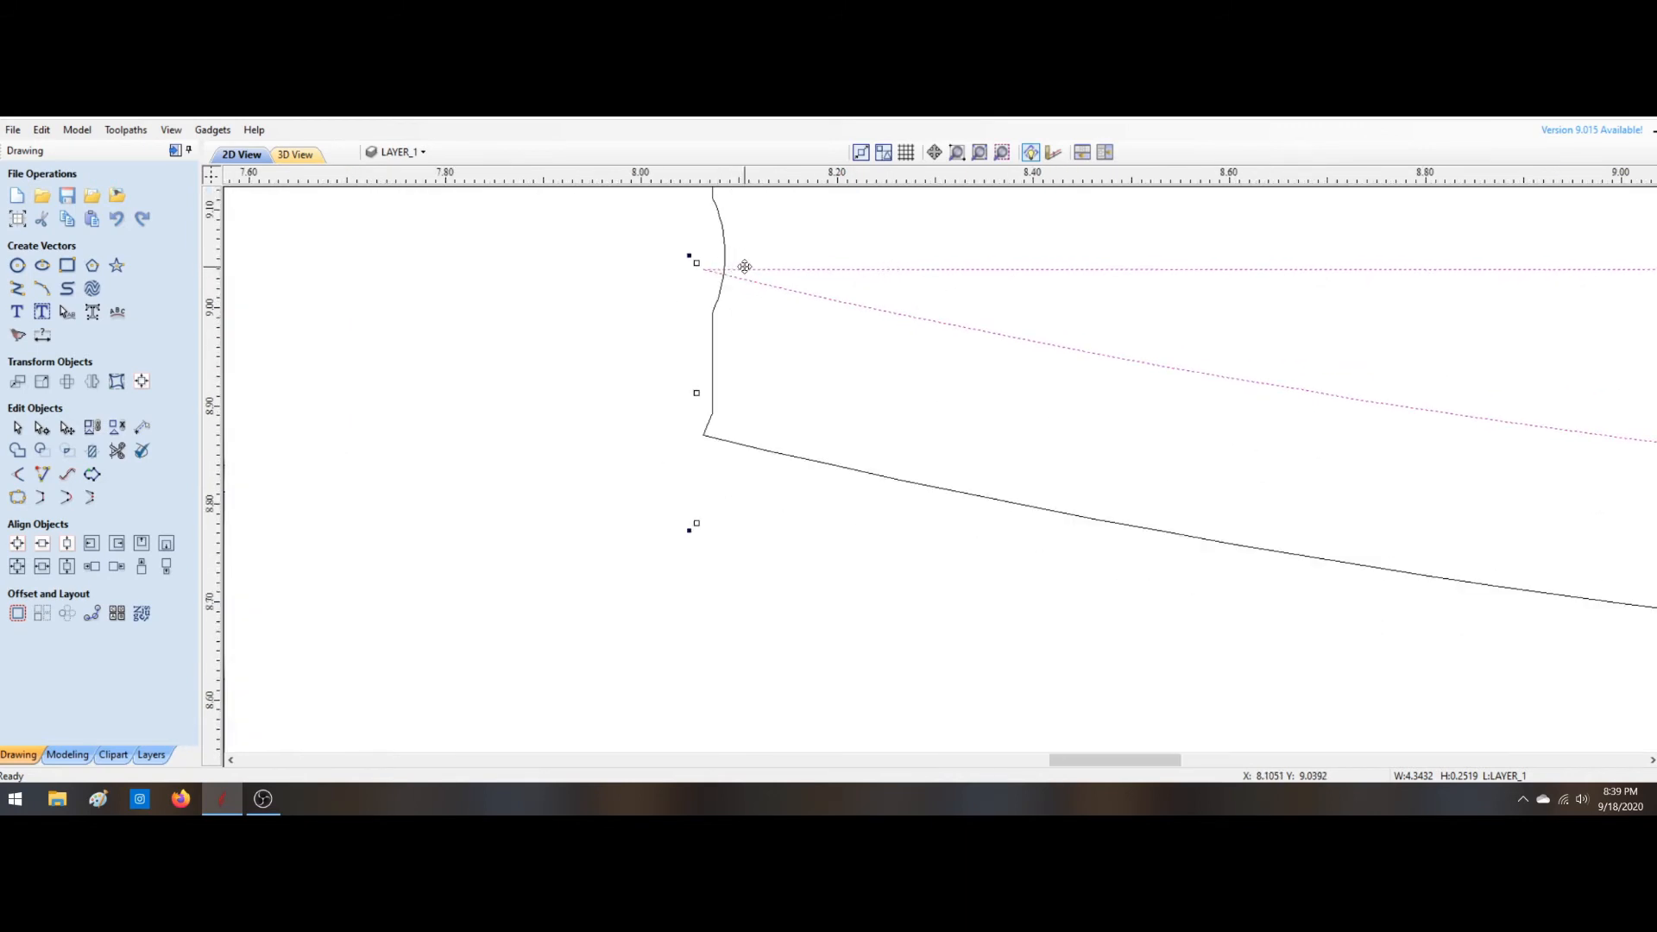
Step: Move the copied shape so its left tip sits exactly on the corner node of the lid outline's left side
left_click_drag(743, 268, 721, 307)
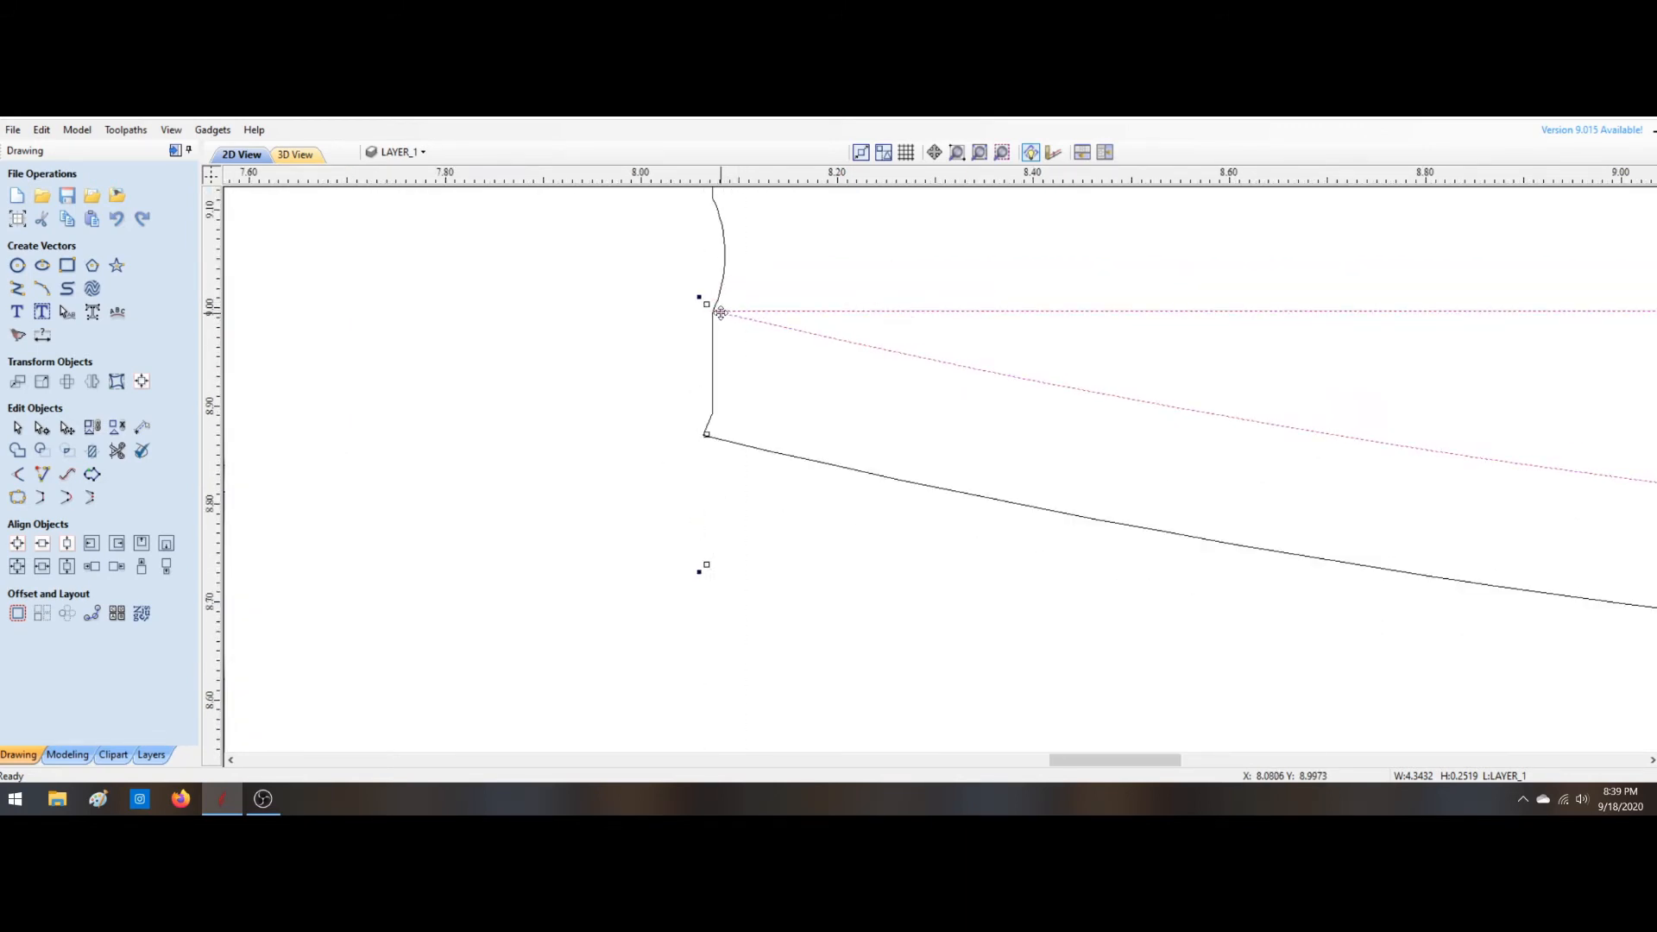
scroll(721, 311, "up", 5)
scroll(715, 314, "up", 3)
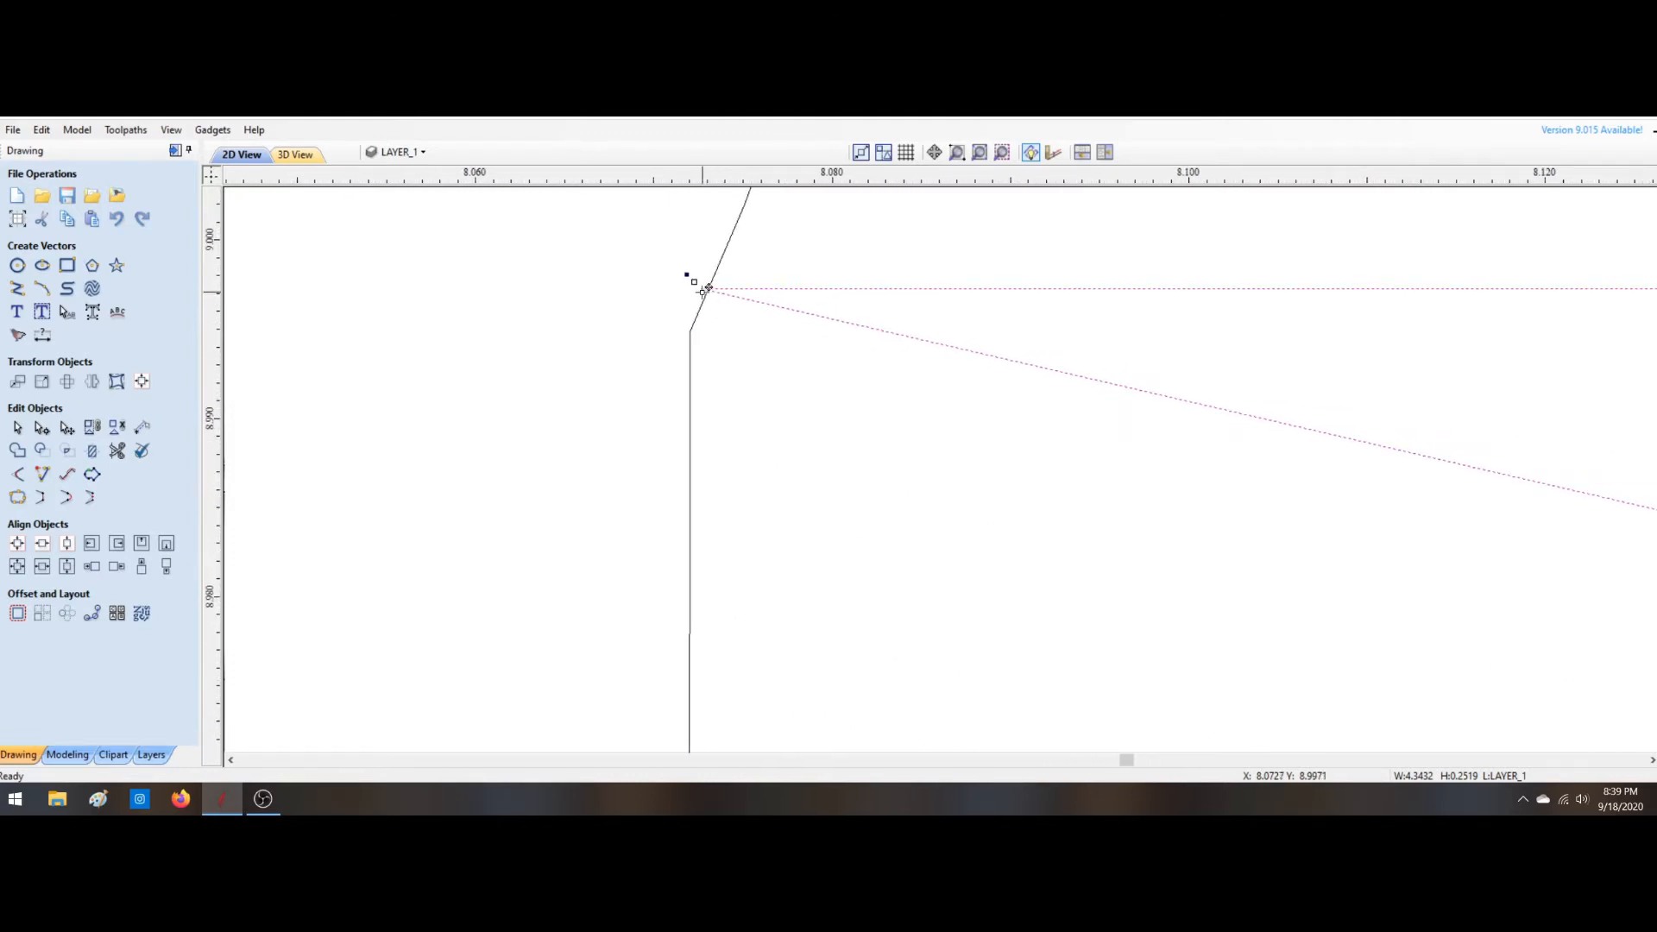
left_click_drag(703, 289, 687, 329)
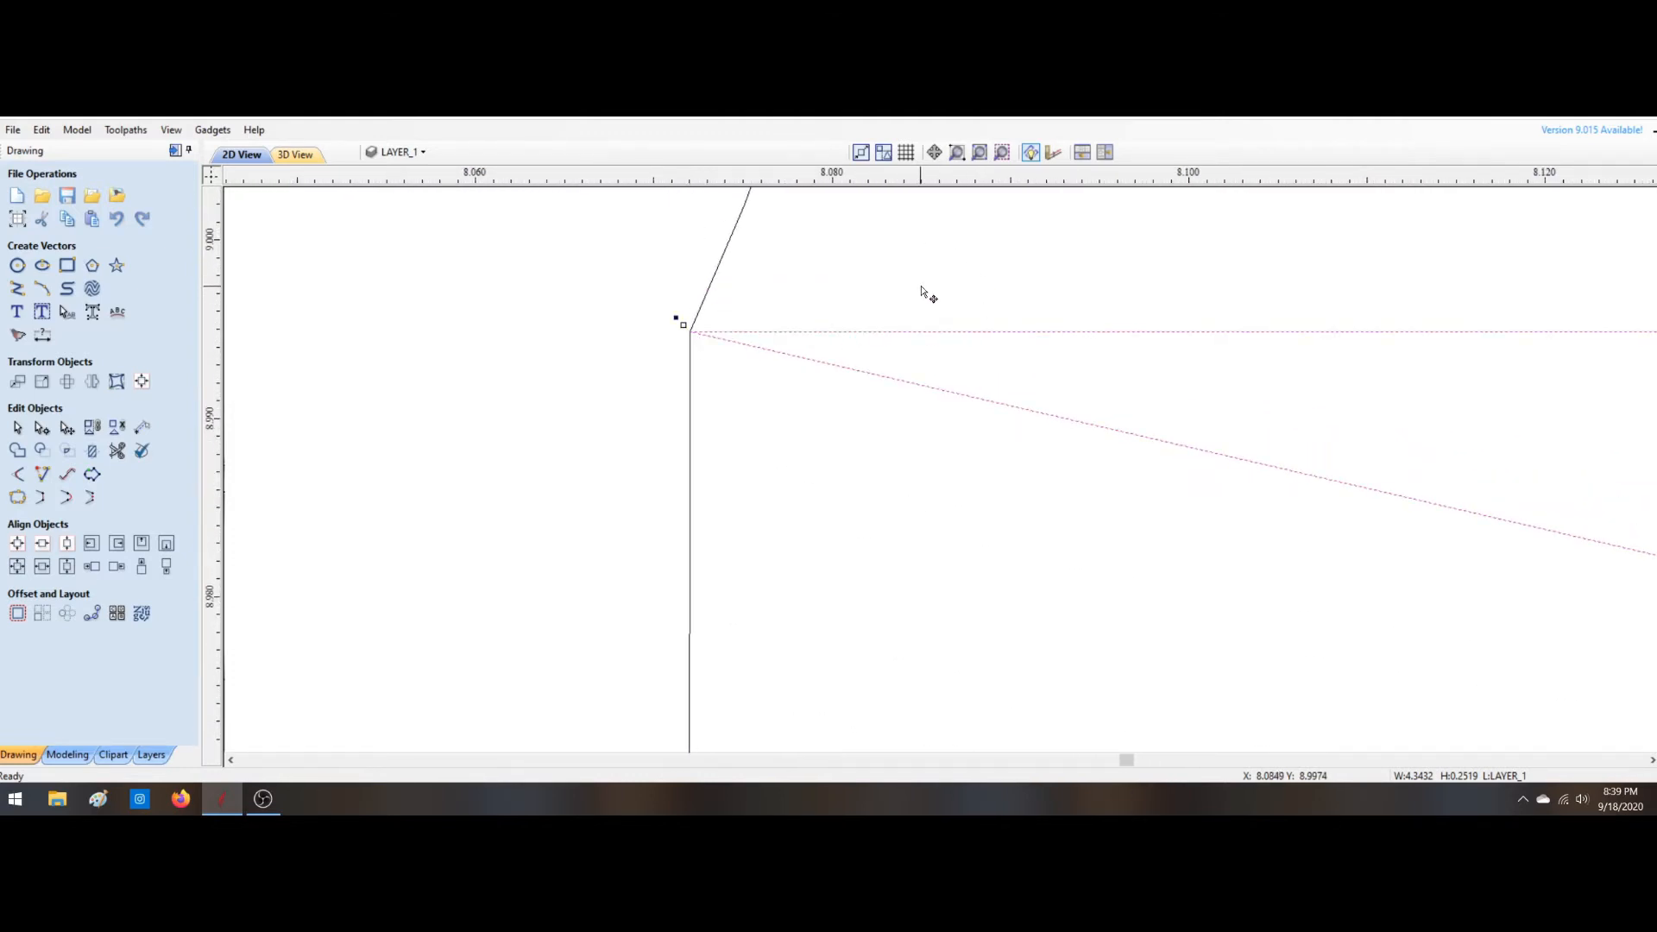
scroll(943, 307, "down", 8)
scroll(950, 294, "down", 6)
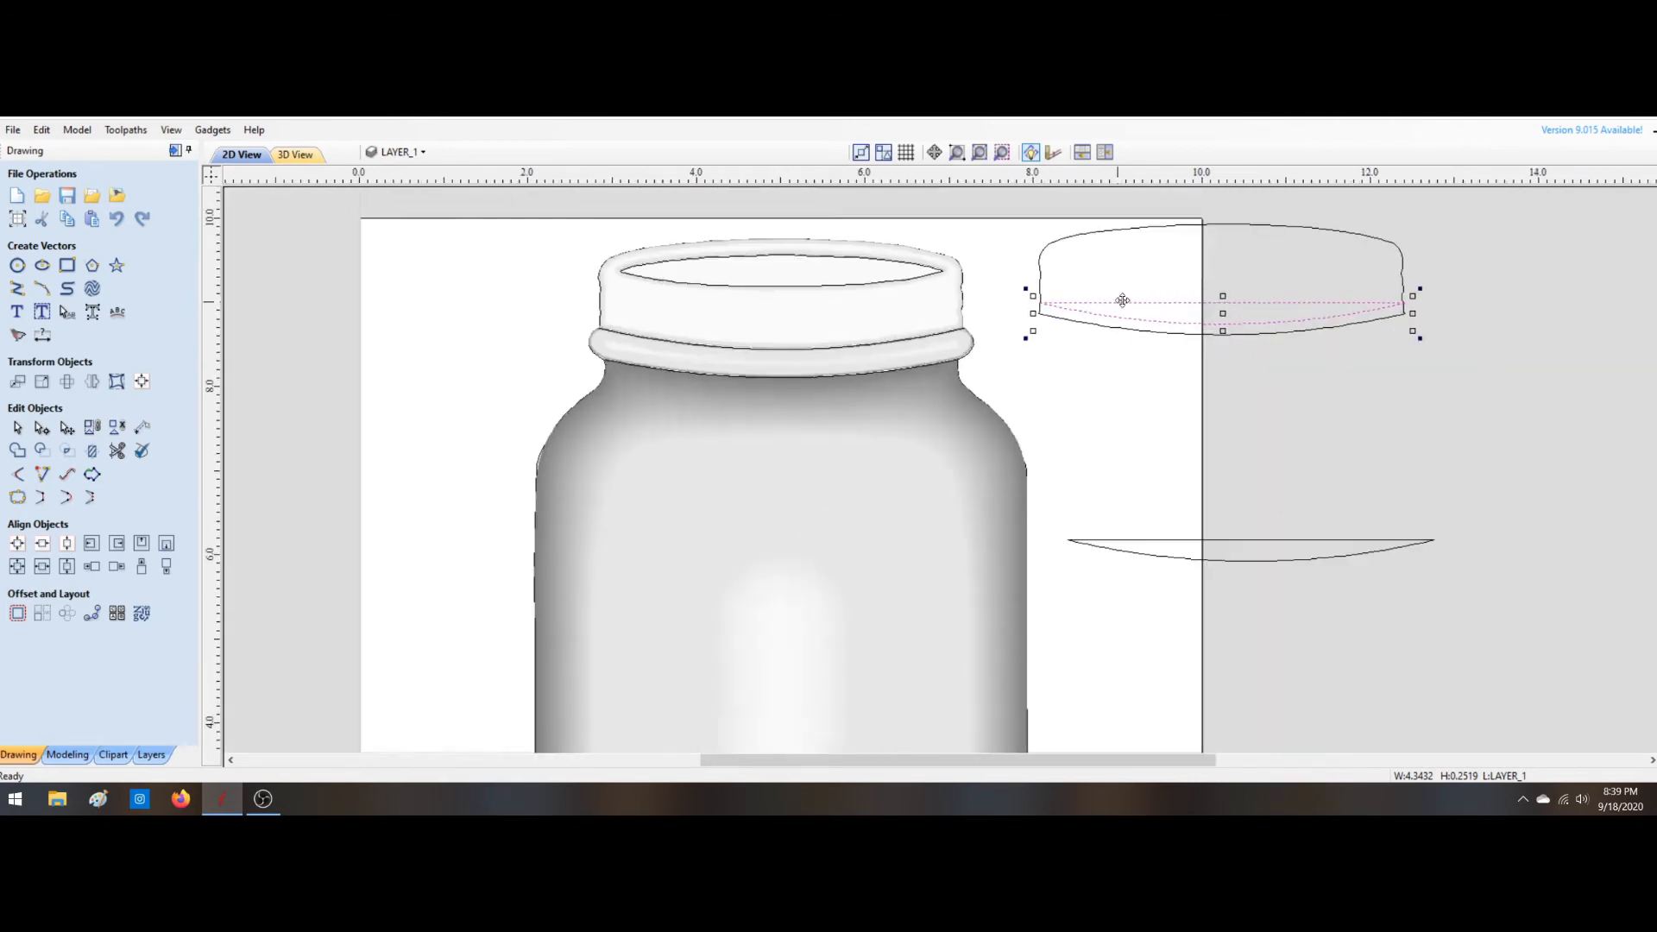
Step: Rotate and narrow the copied shape so its right tip meets the outline's right side, and trim away its straight upper line
scroll(1360, 293, "up", 10)
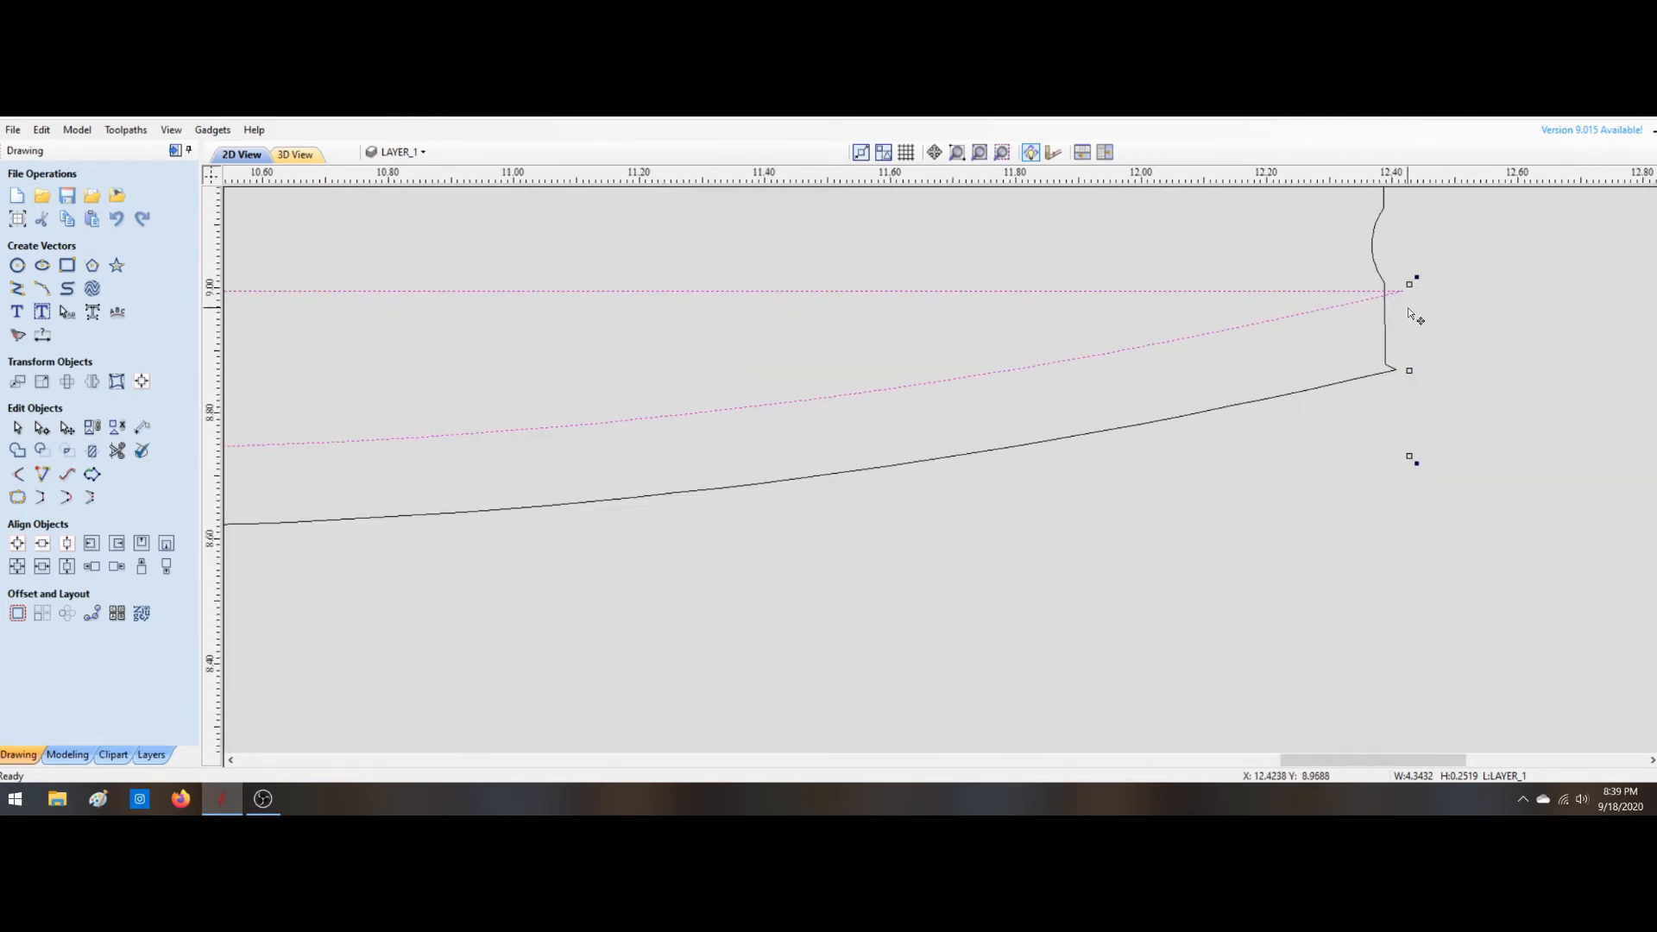
left_click_drag(1373, 263, 1403, 235)
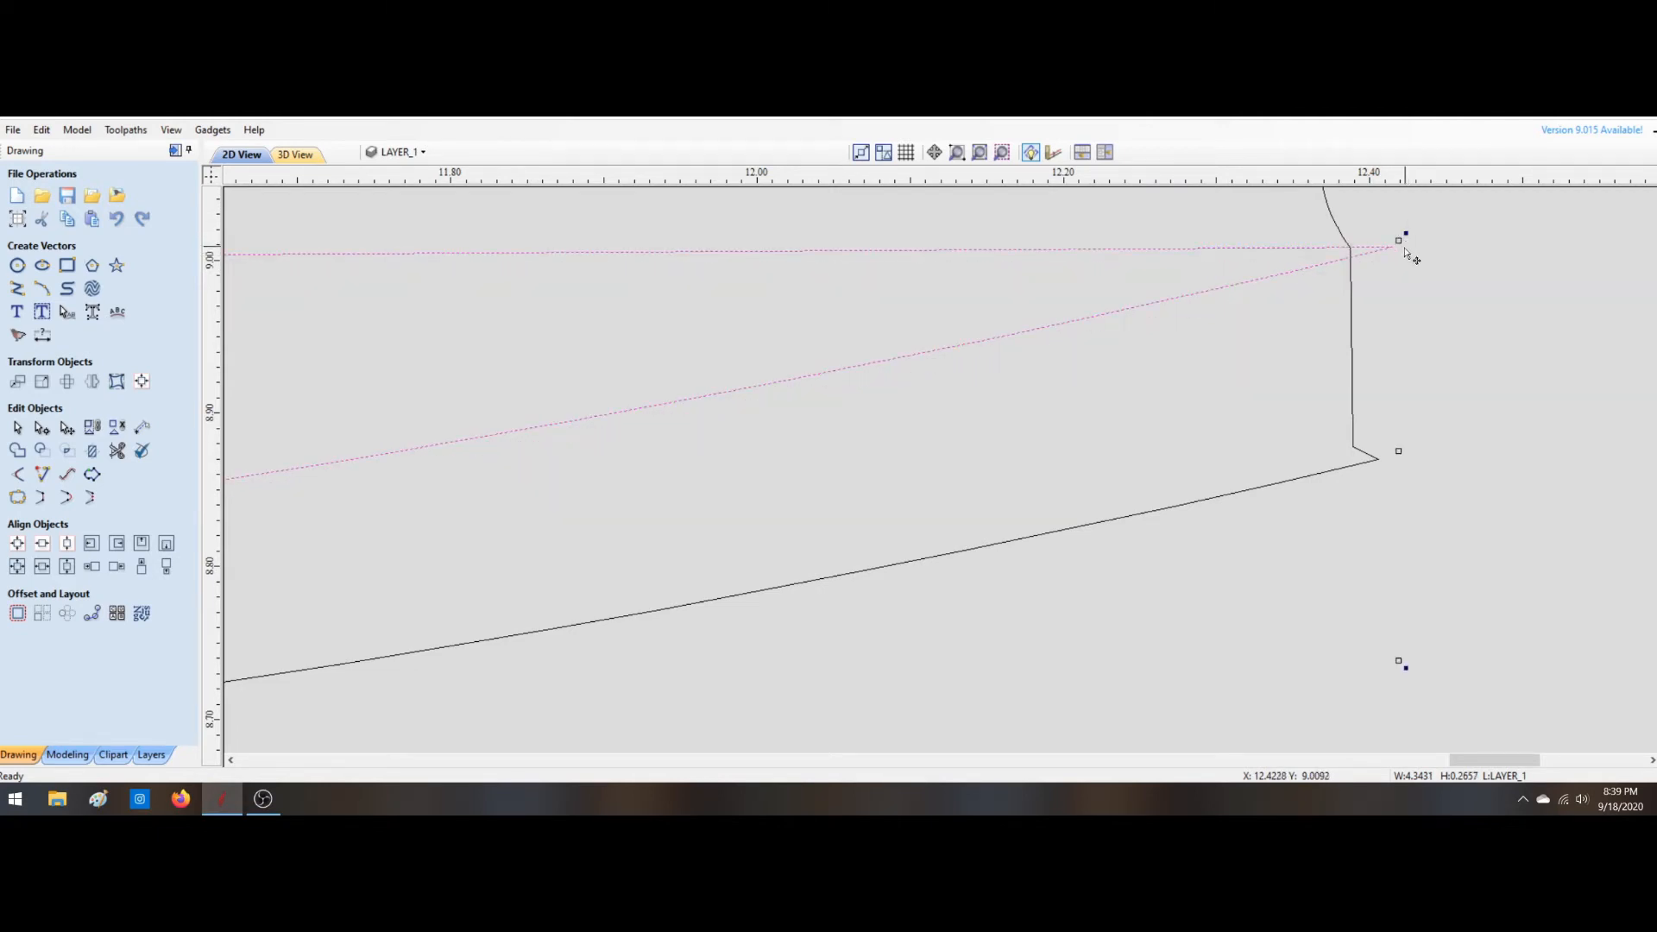
left_click_drag(1399, 451, 1357, 449)
scroll(1351, 245, "up", 4)
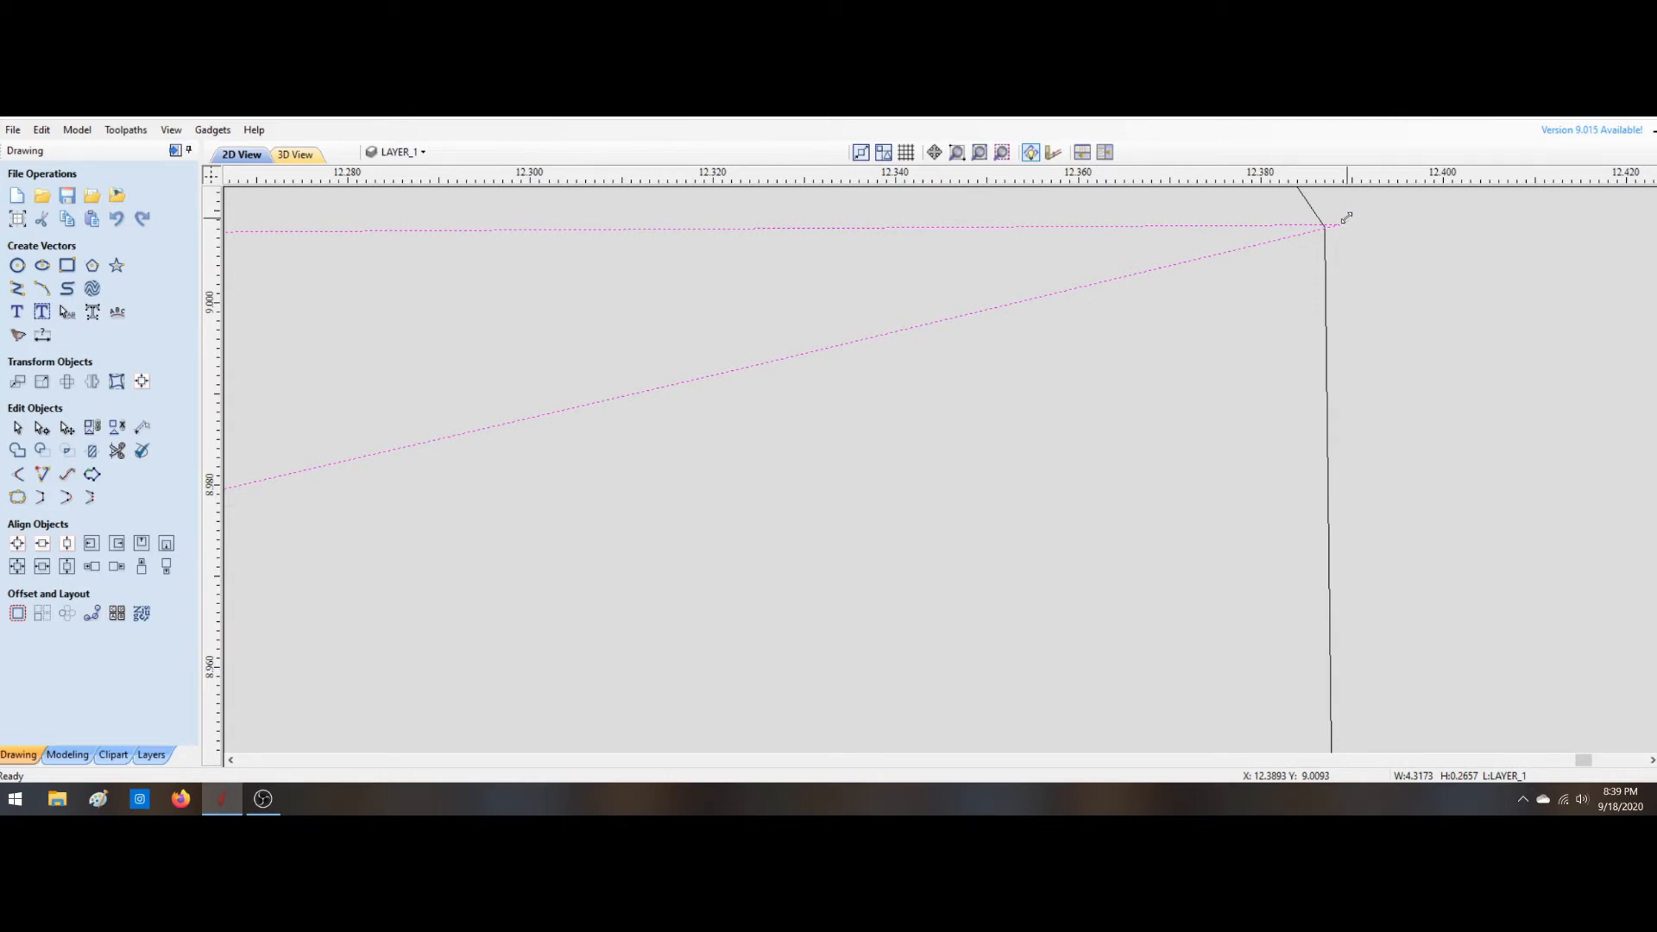
mouse_move(1346, 218)
left_mouse_down()
mouse_move(1312, 215)
mouse_move(1334, 226)
left_mouse_up()
left_click(118, 449)
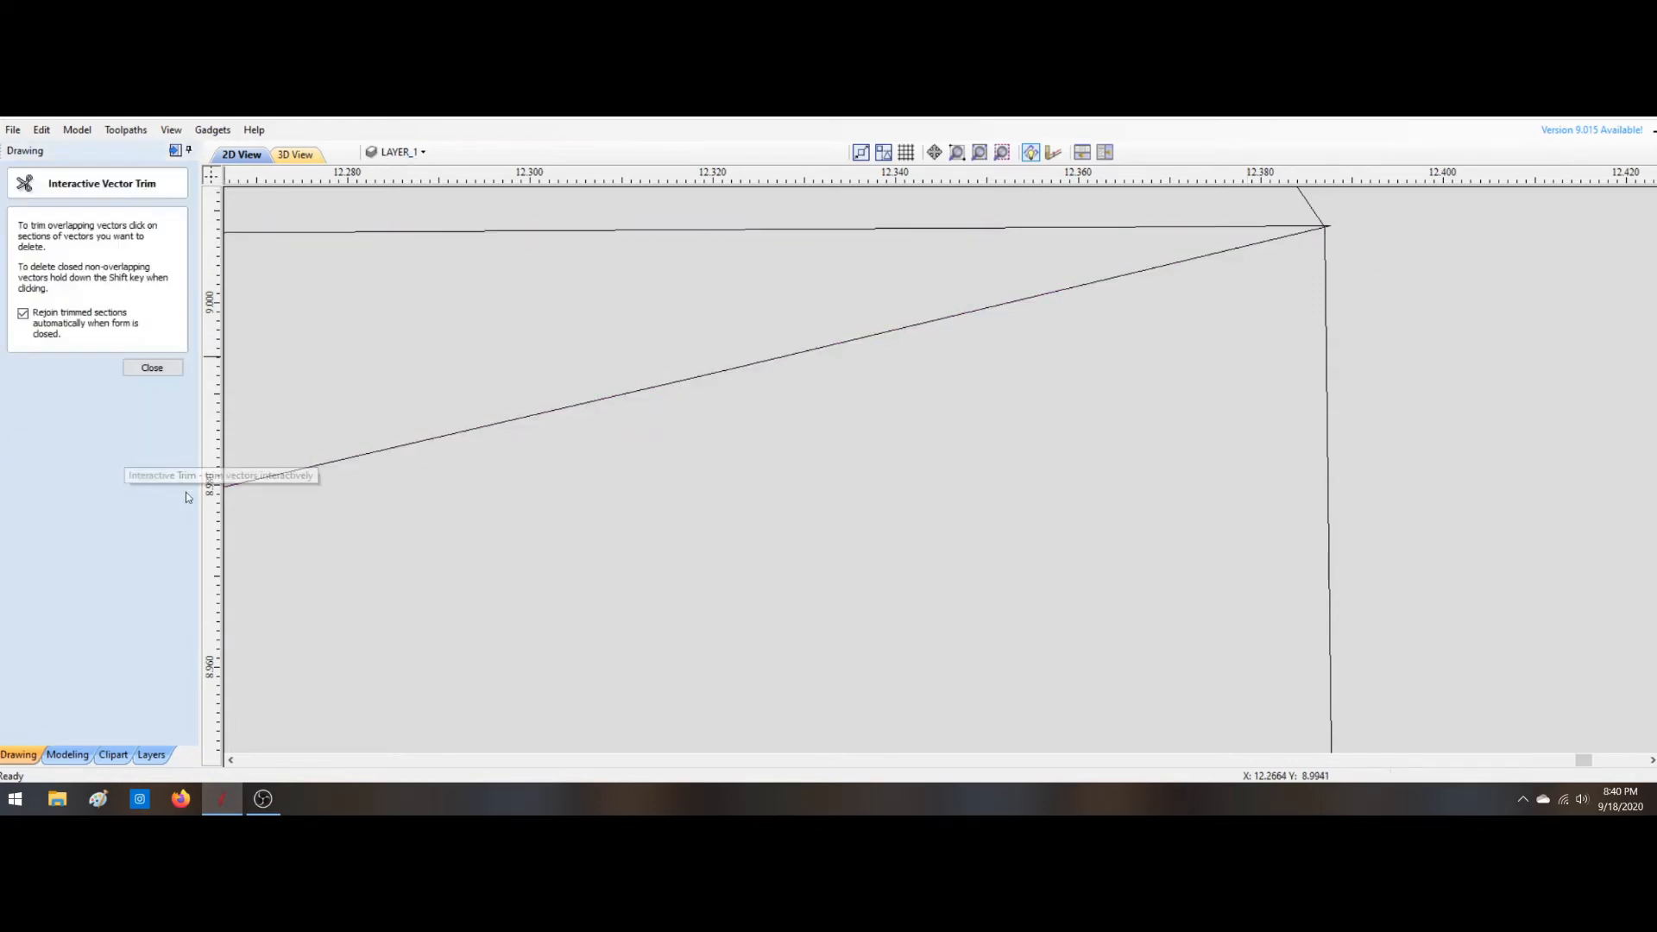
left_click(1141, 227)
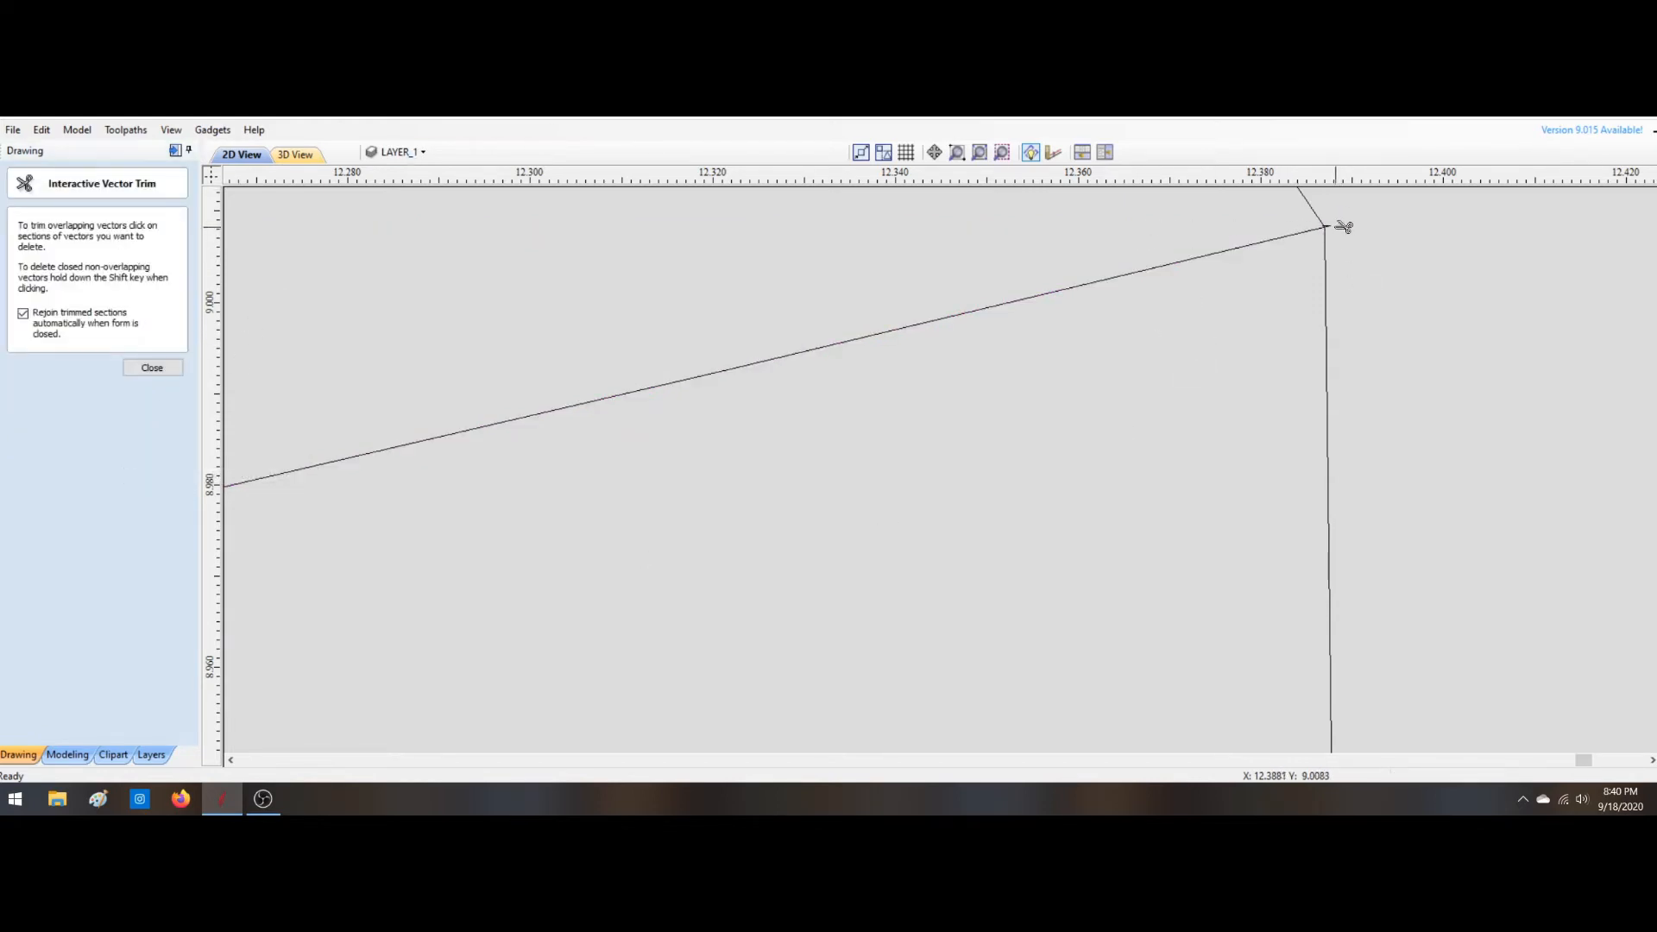
Step: Try to trim the tiny overhang of the curve beyond the lid outline's right side
scroll(1311, 227, "up", 3)
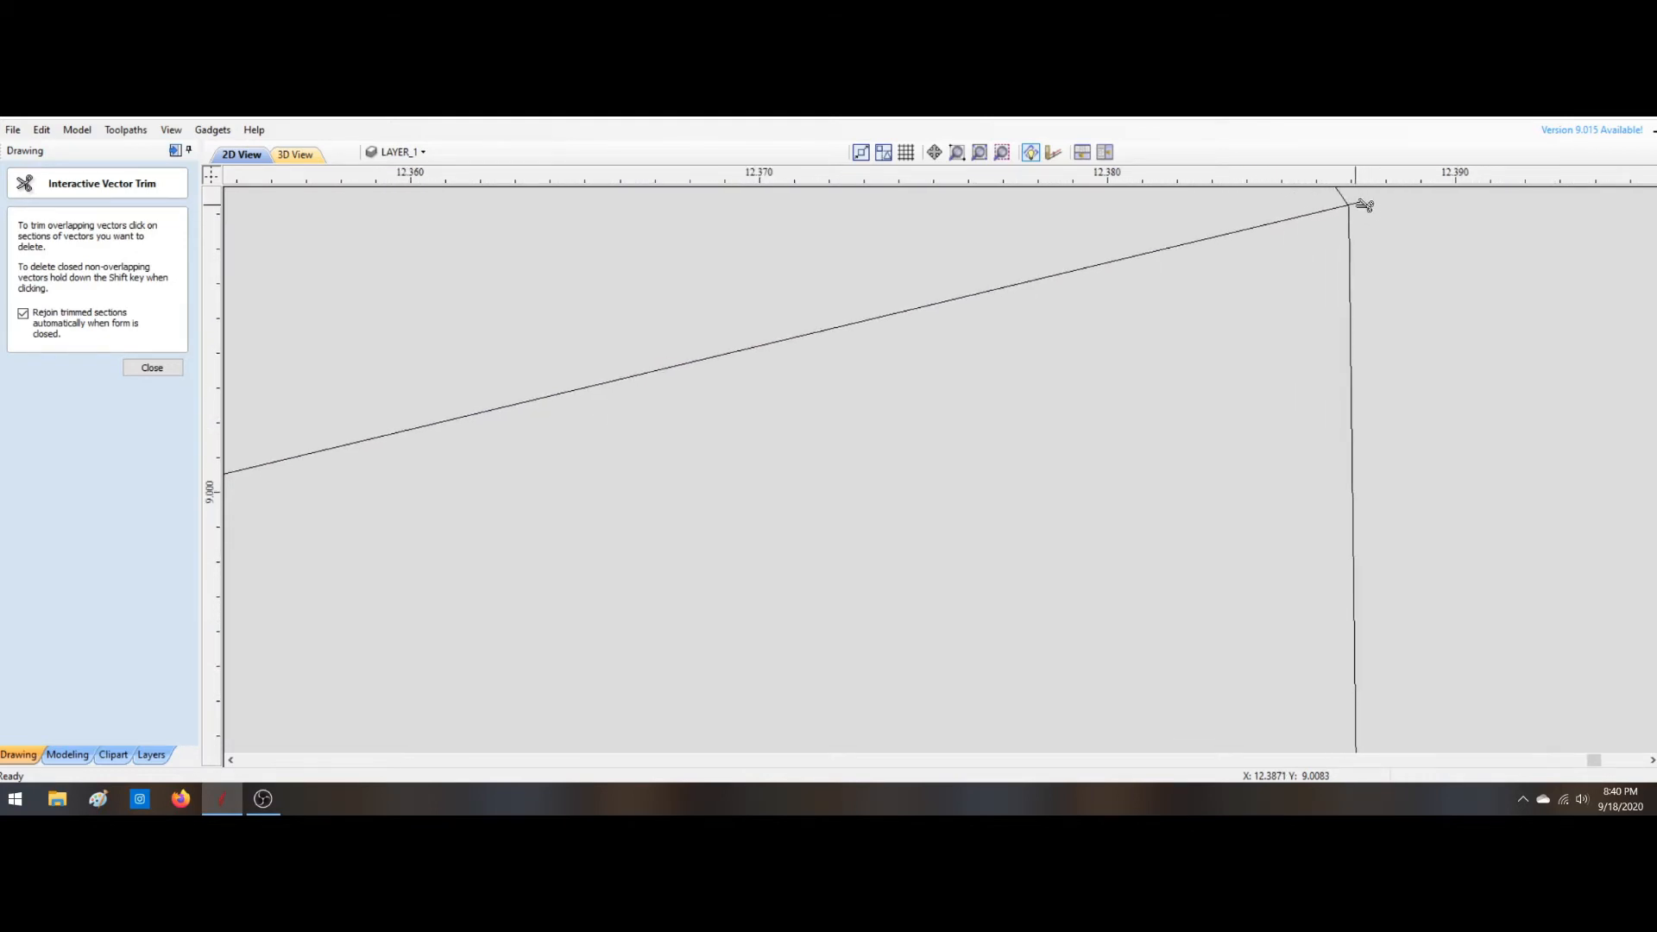
scroll(1360, 201, "up", 2)
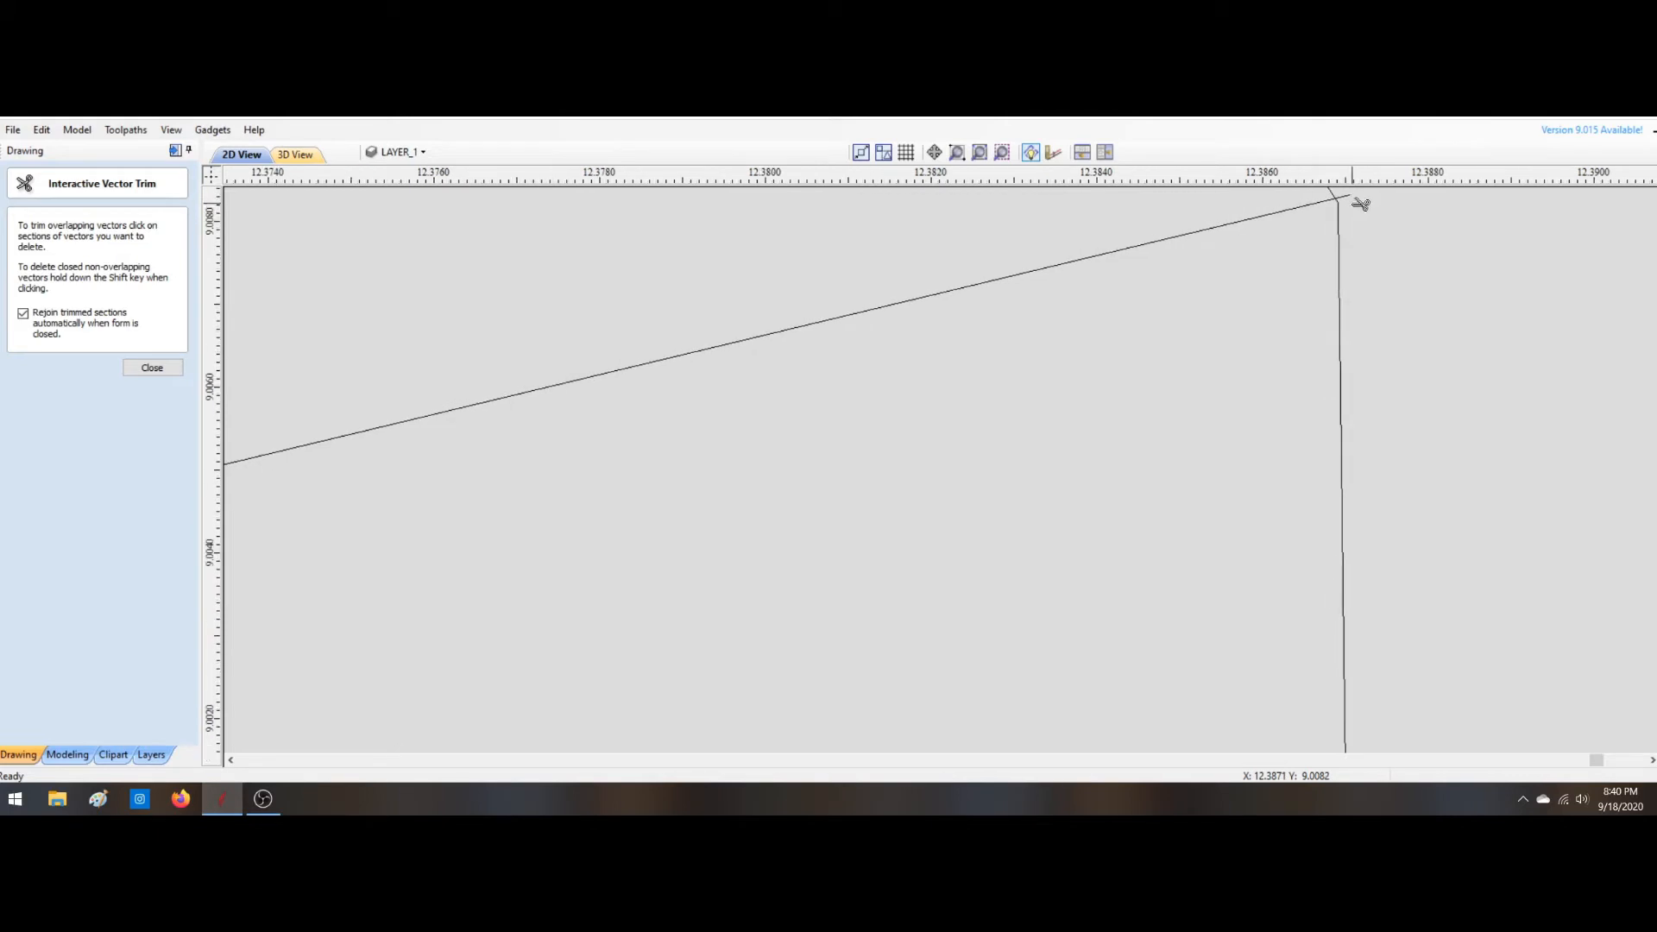
left_click(1656, 202)
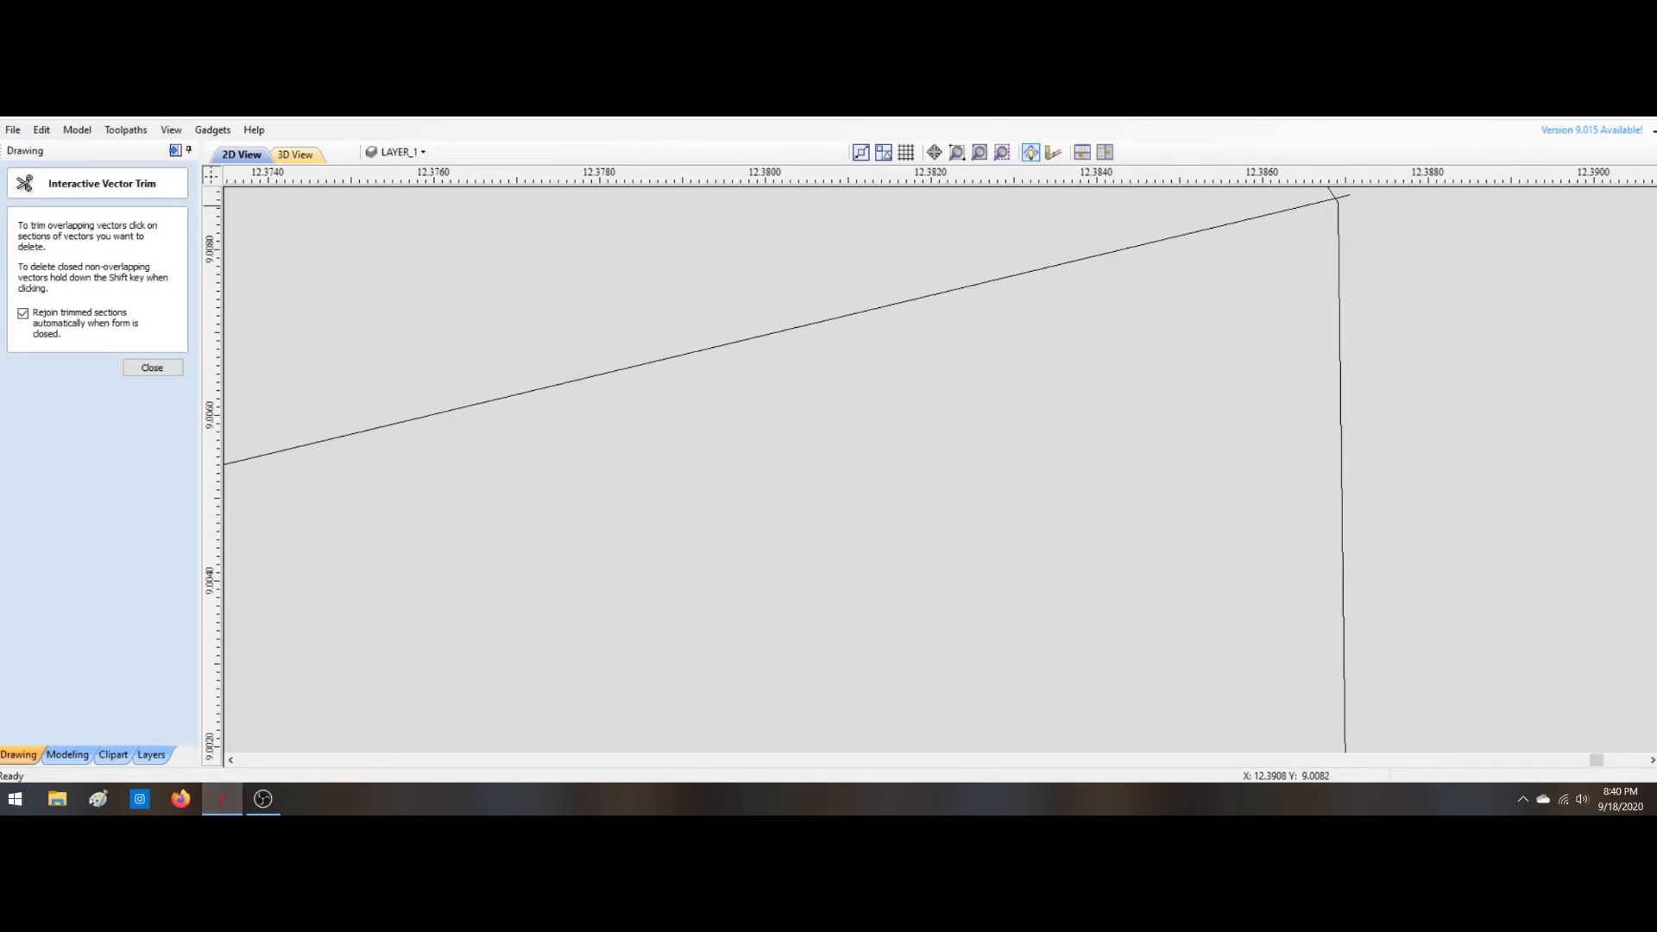
left_click(1656, 201)
left_click(1655, 201)
left_click(1656, 202)
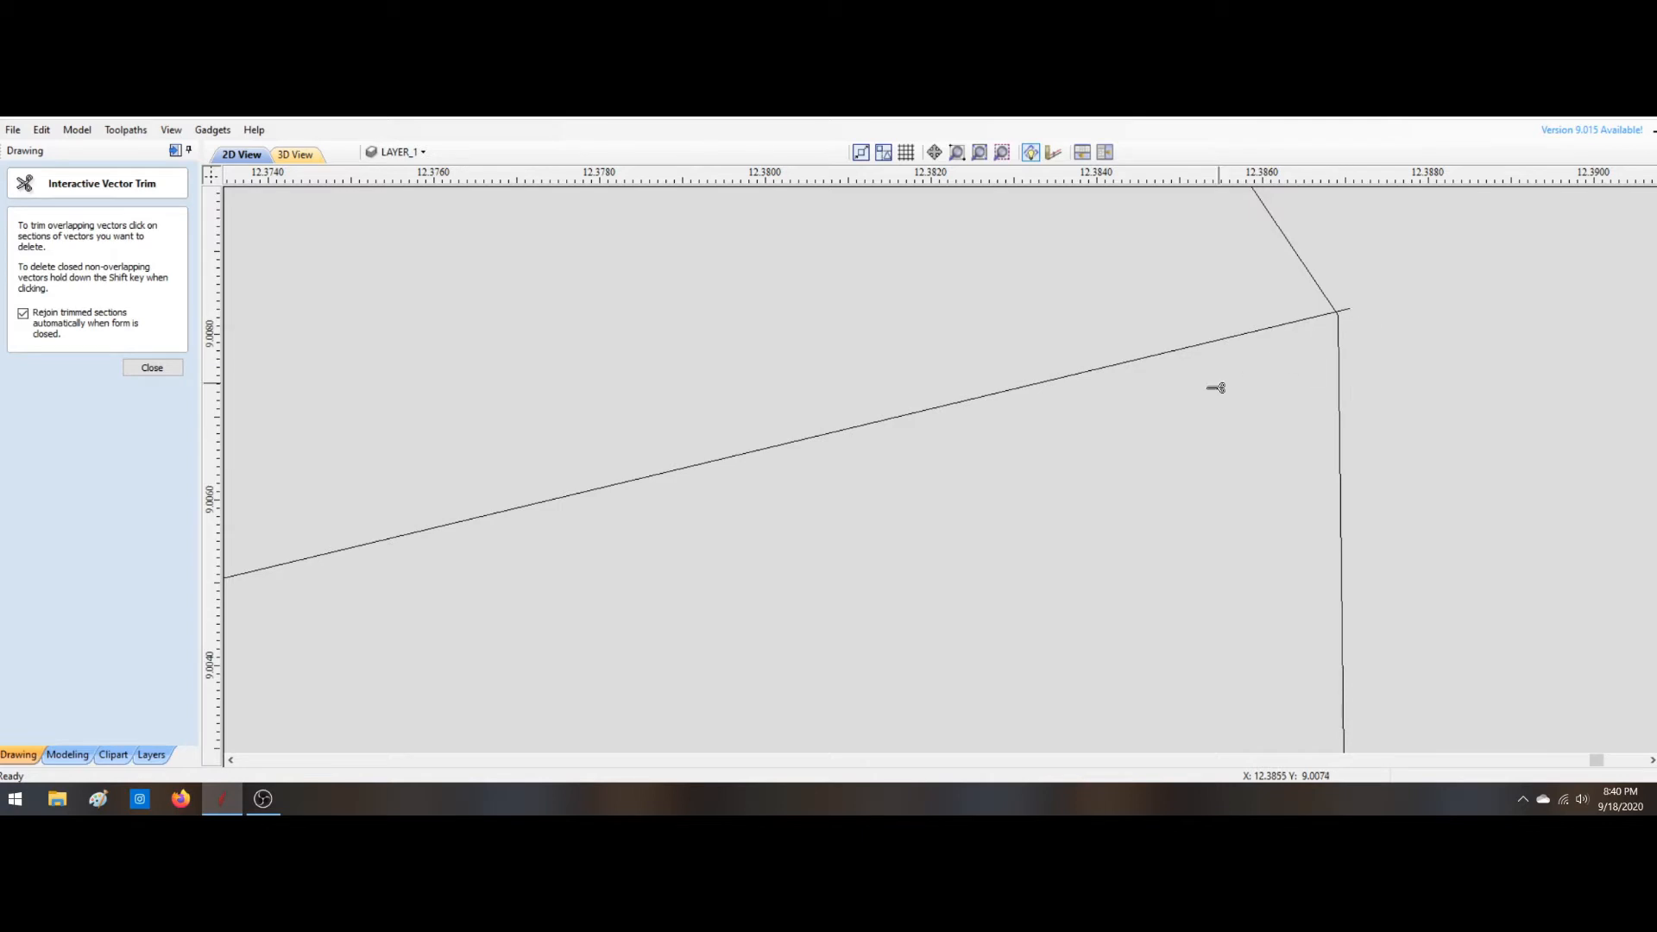
key("Escape")
Step: Pull the leftover segment's end node back to the outline's right corner, and undo the edits to restore the full curve
left_click(584, 491)
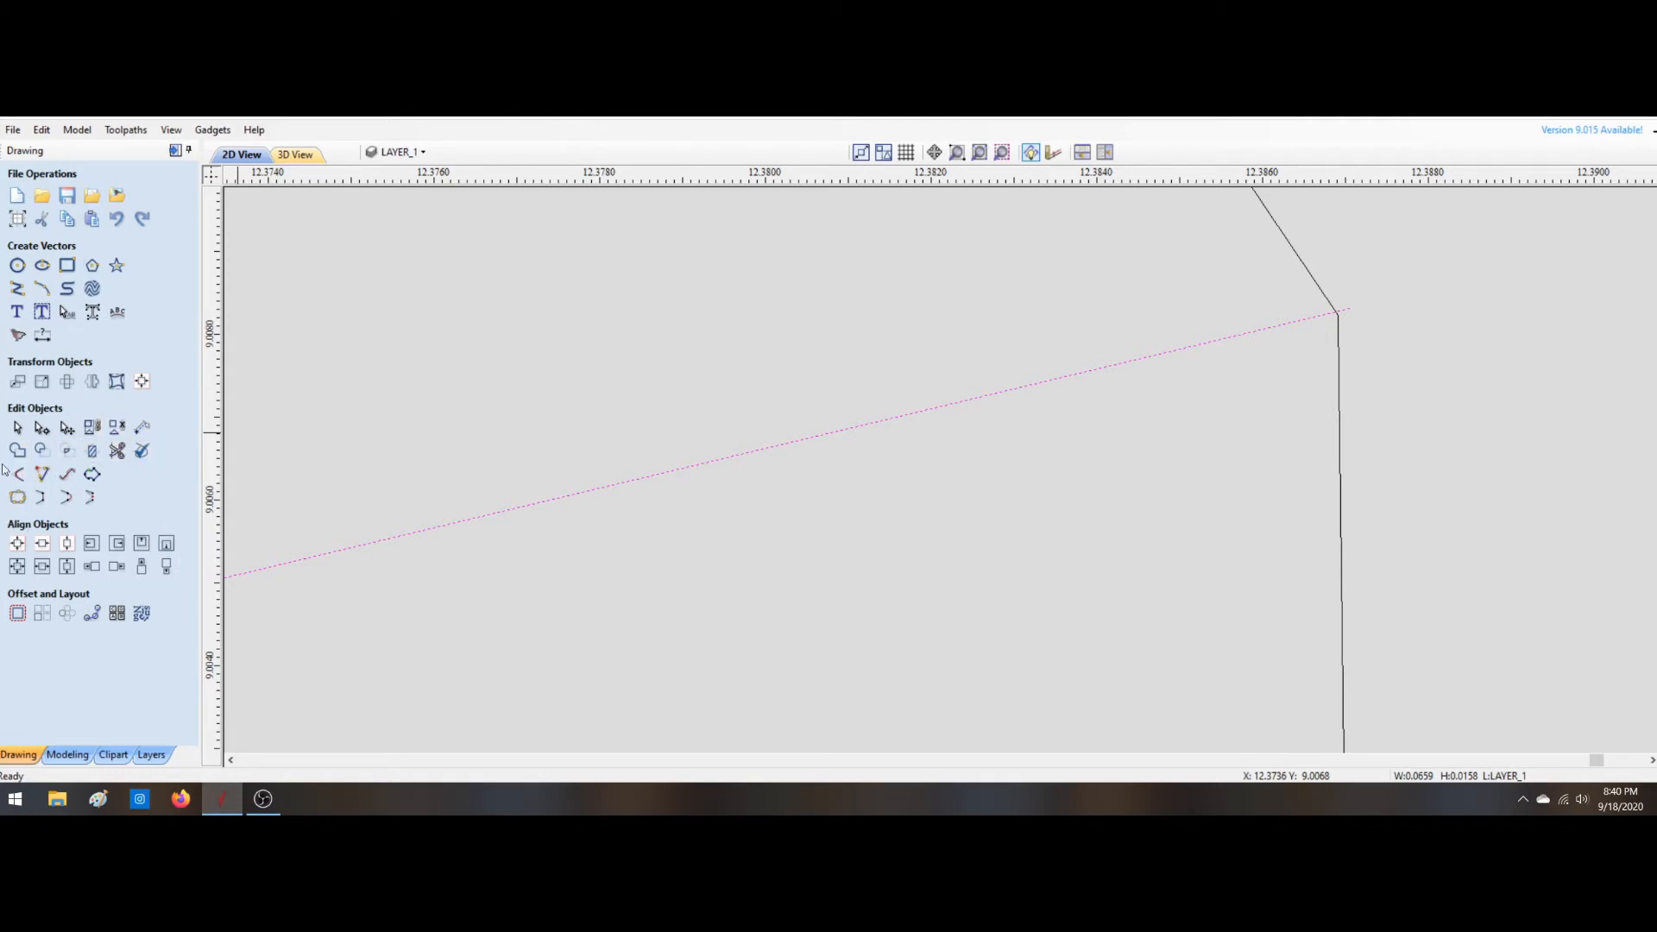
left_click(39, 428)
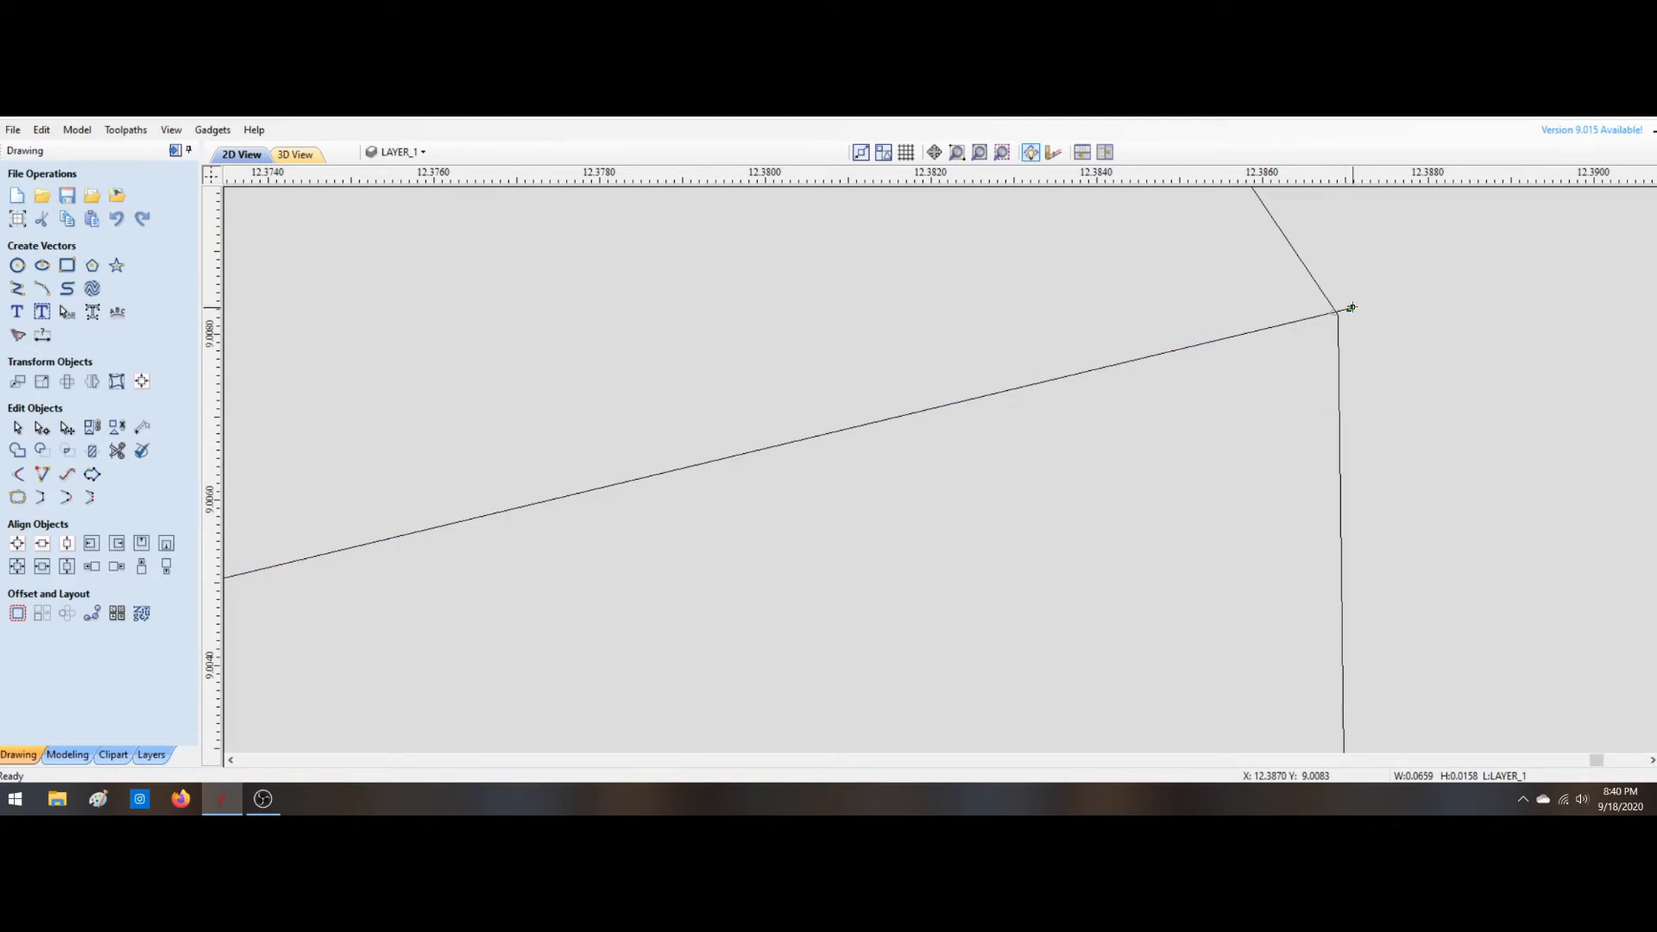
left_click_drag(1350, 308, 1338, 317)
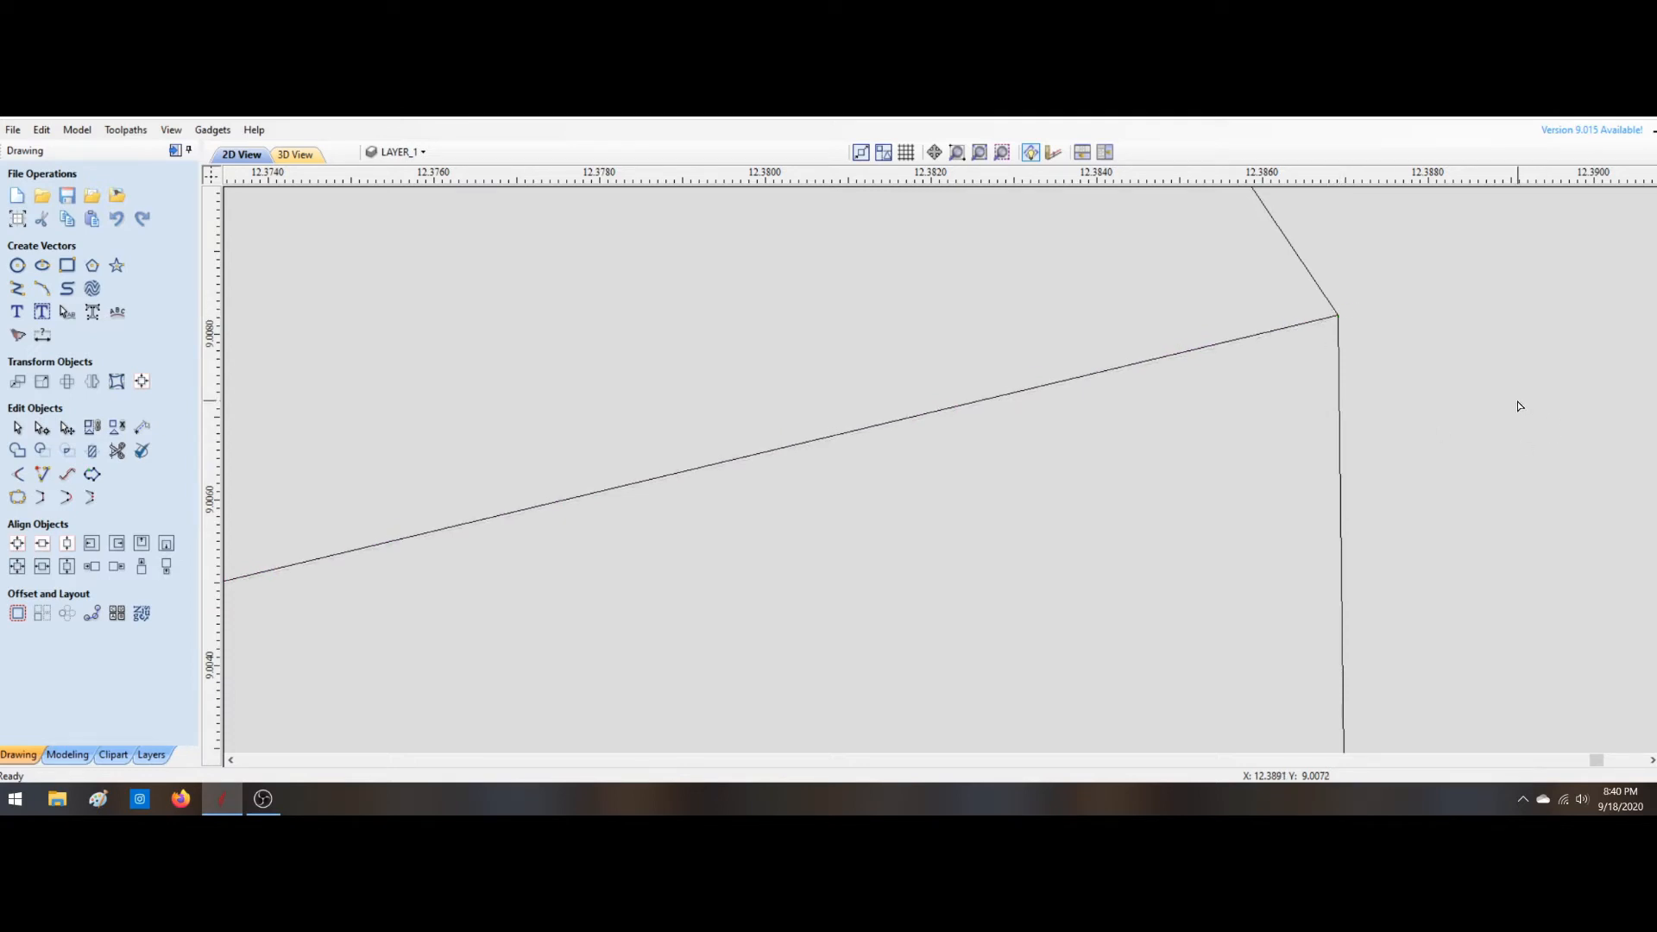
scroll(1000, 322, "down", 15)
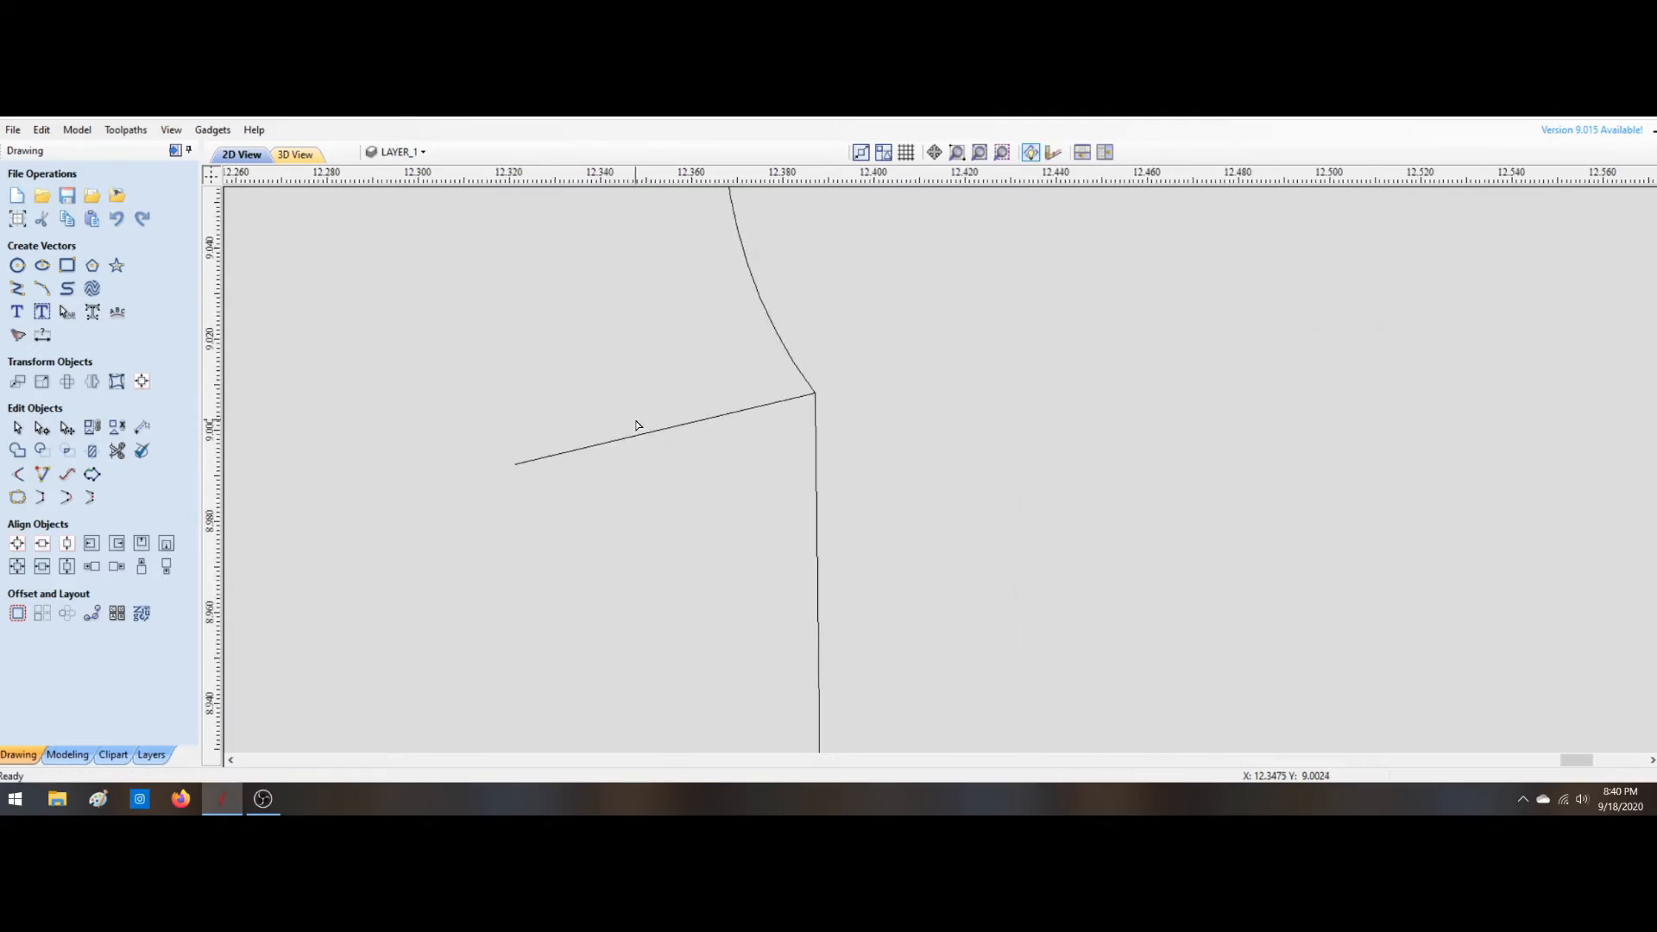
scroll(533, 423, "down", 4)
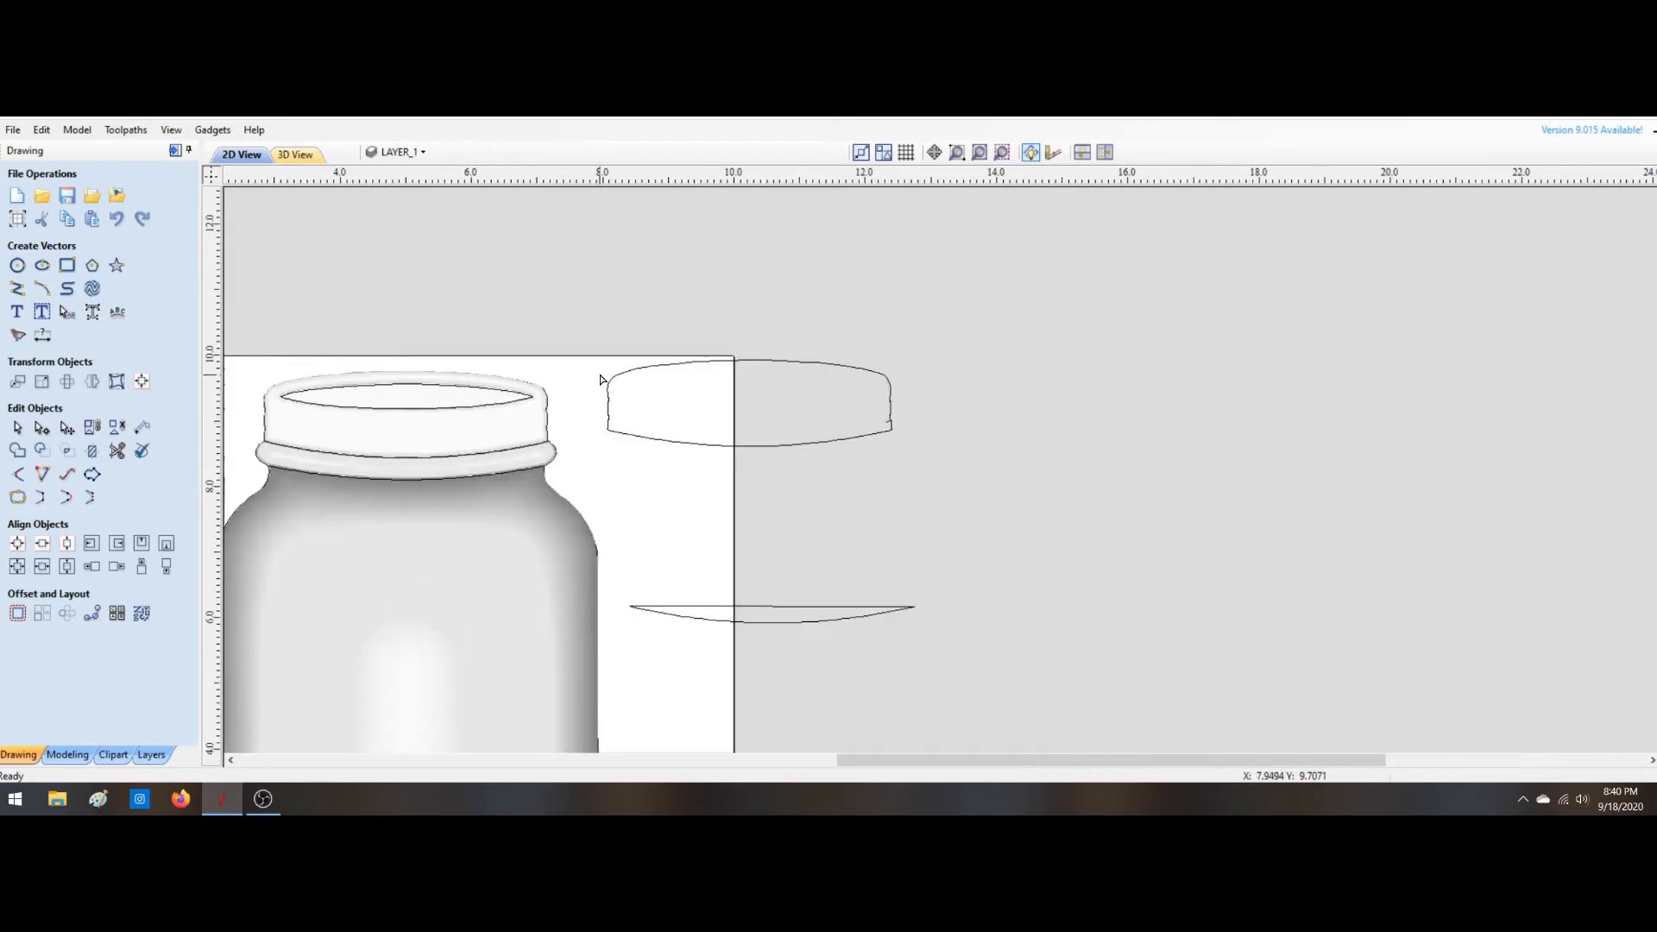
scroll(600, 378, "up", 4)
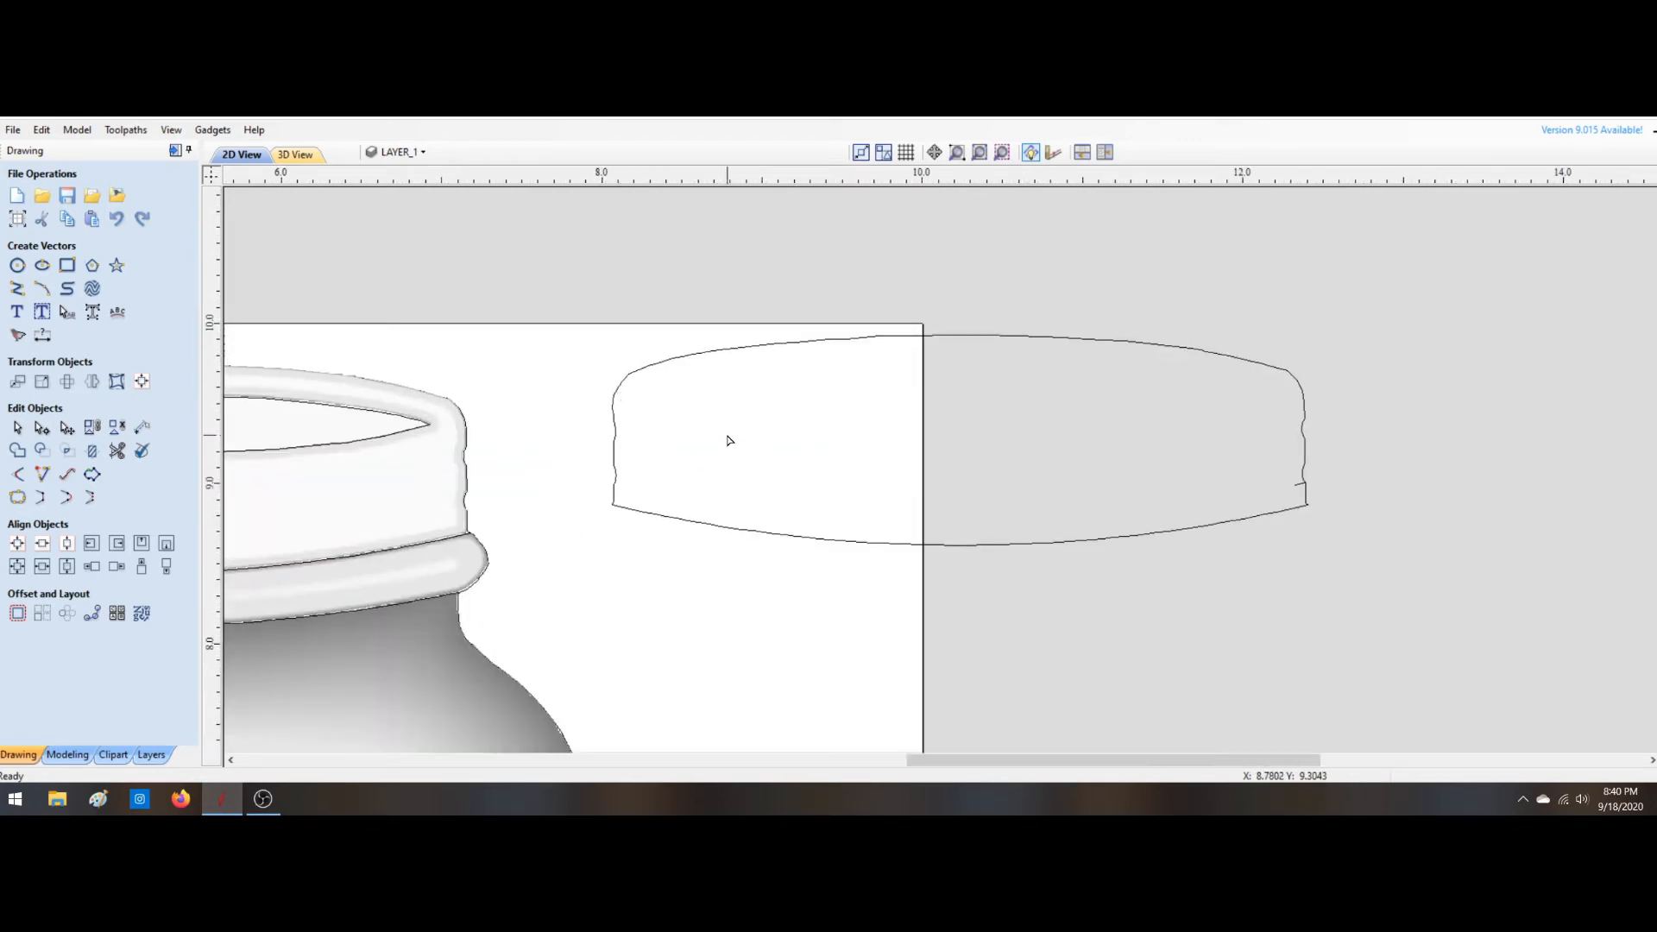
key("ctrl+z")
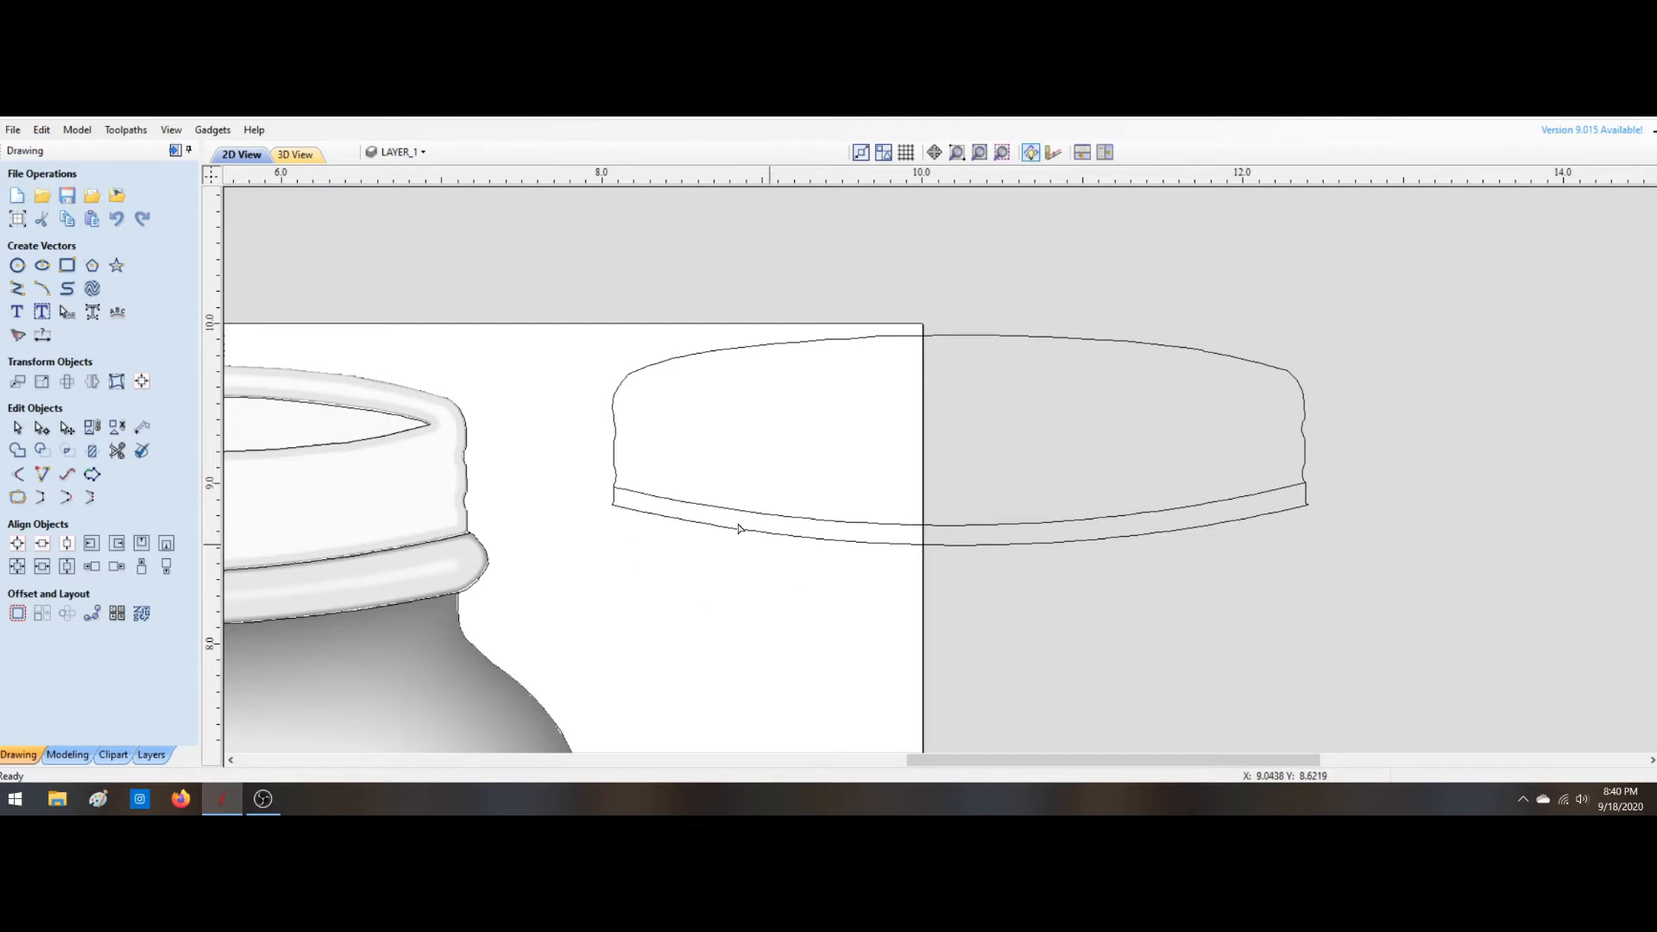
Step: Move the curve's overhanging right end node onto the corner node of the lid outline's right side
scroll(1376, 492, "up", 6)
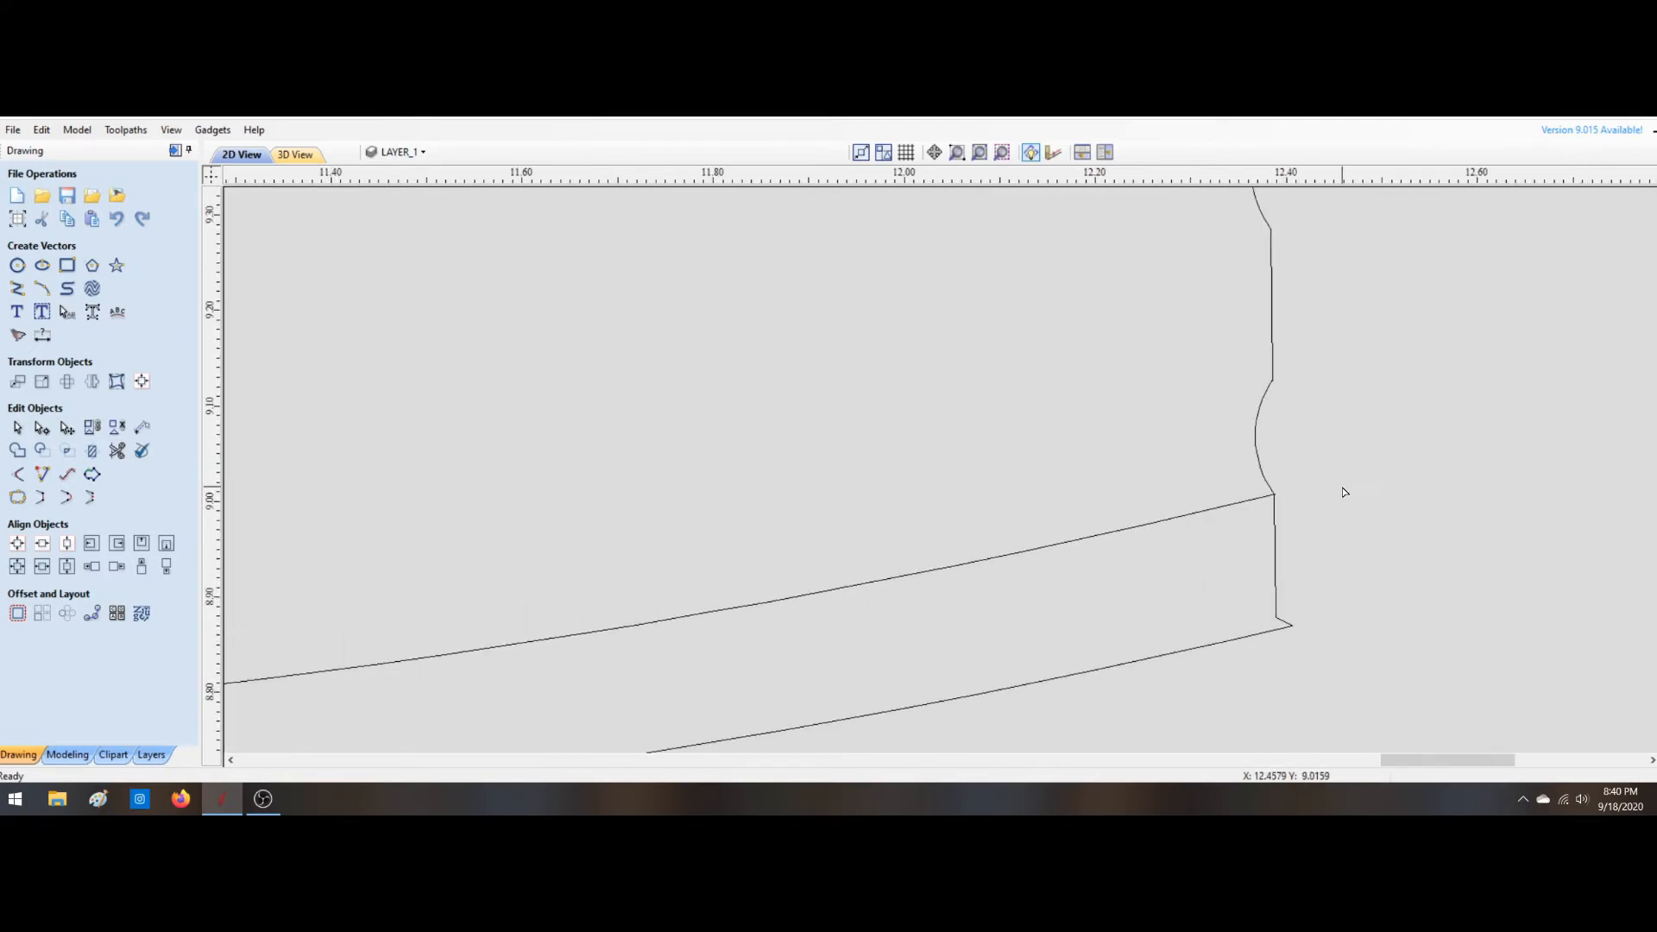
scroll(1263, 508, "up", 5)
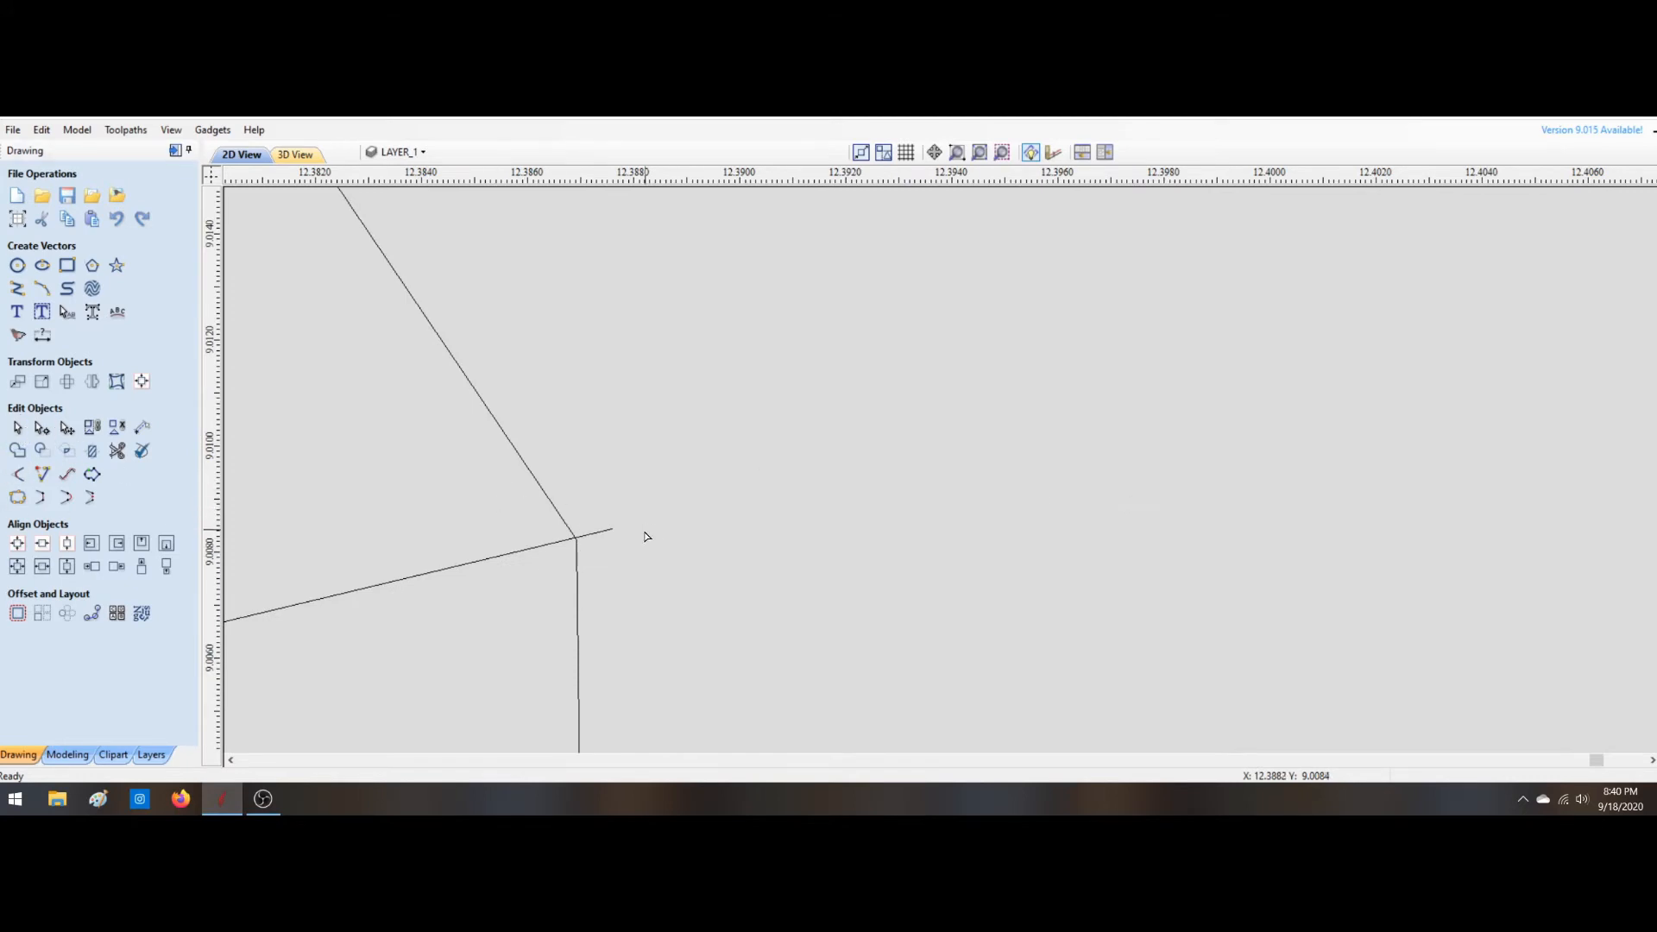
left_click_drag(613, 528, 577, 539)
scroll(640, 636, "down", 15)
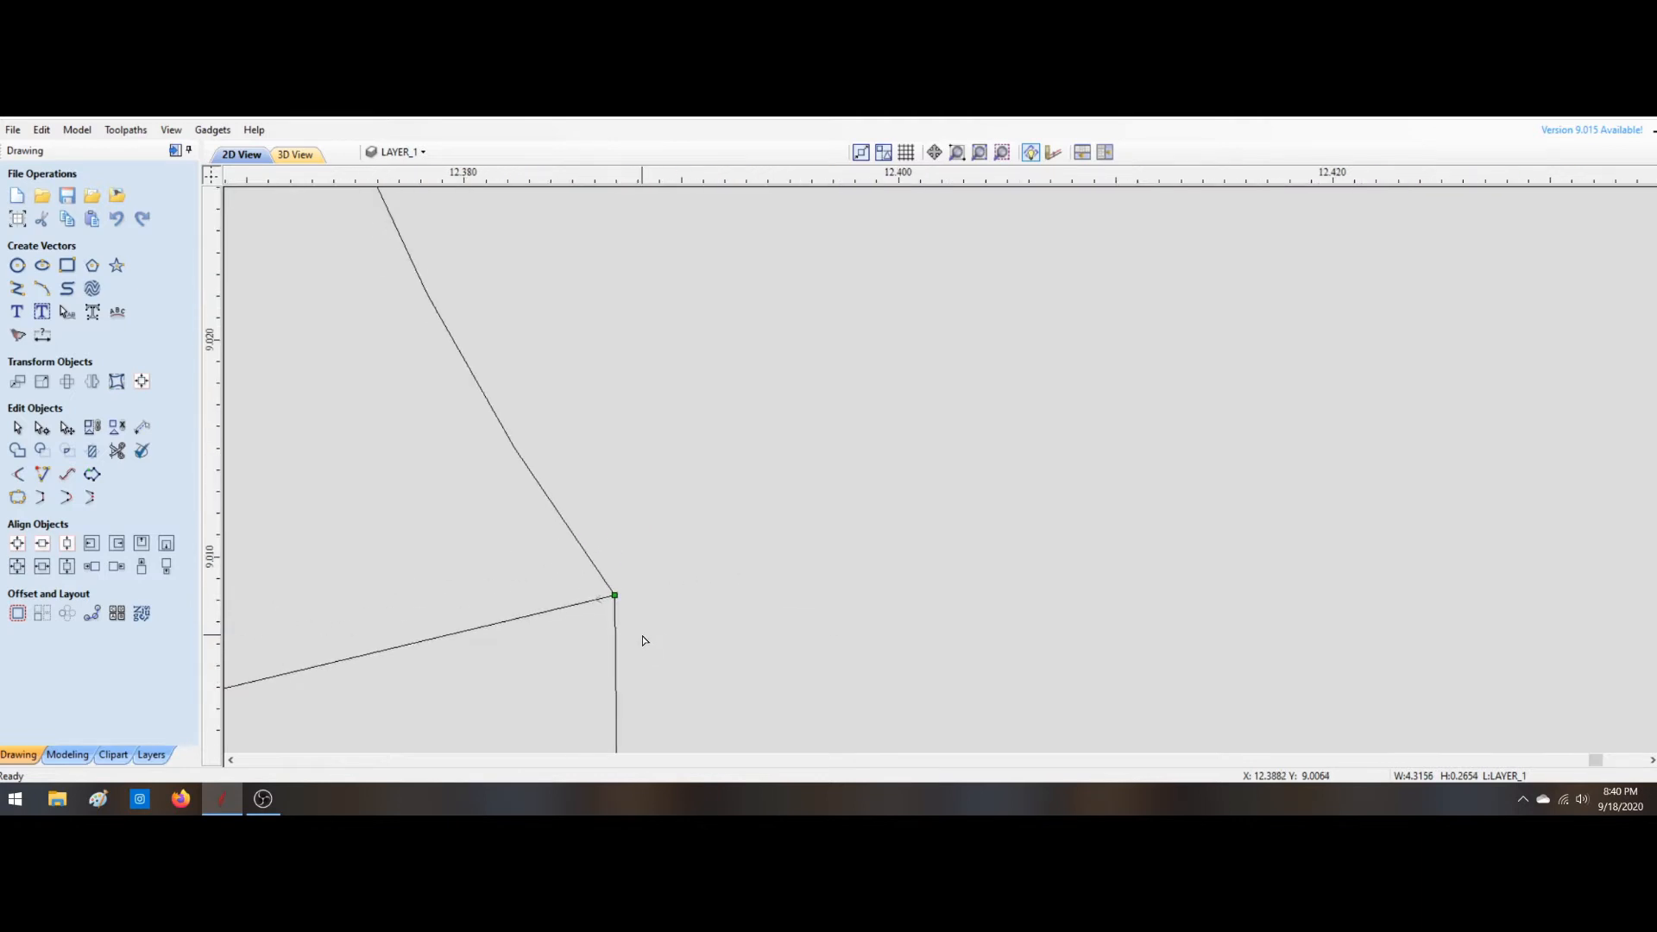
scroll(560, 637, "down", 4)
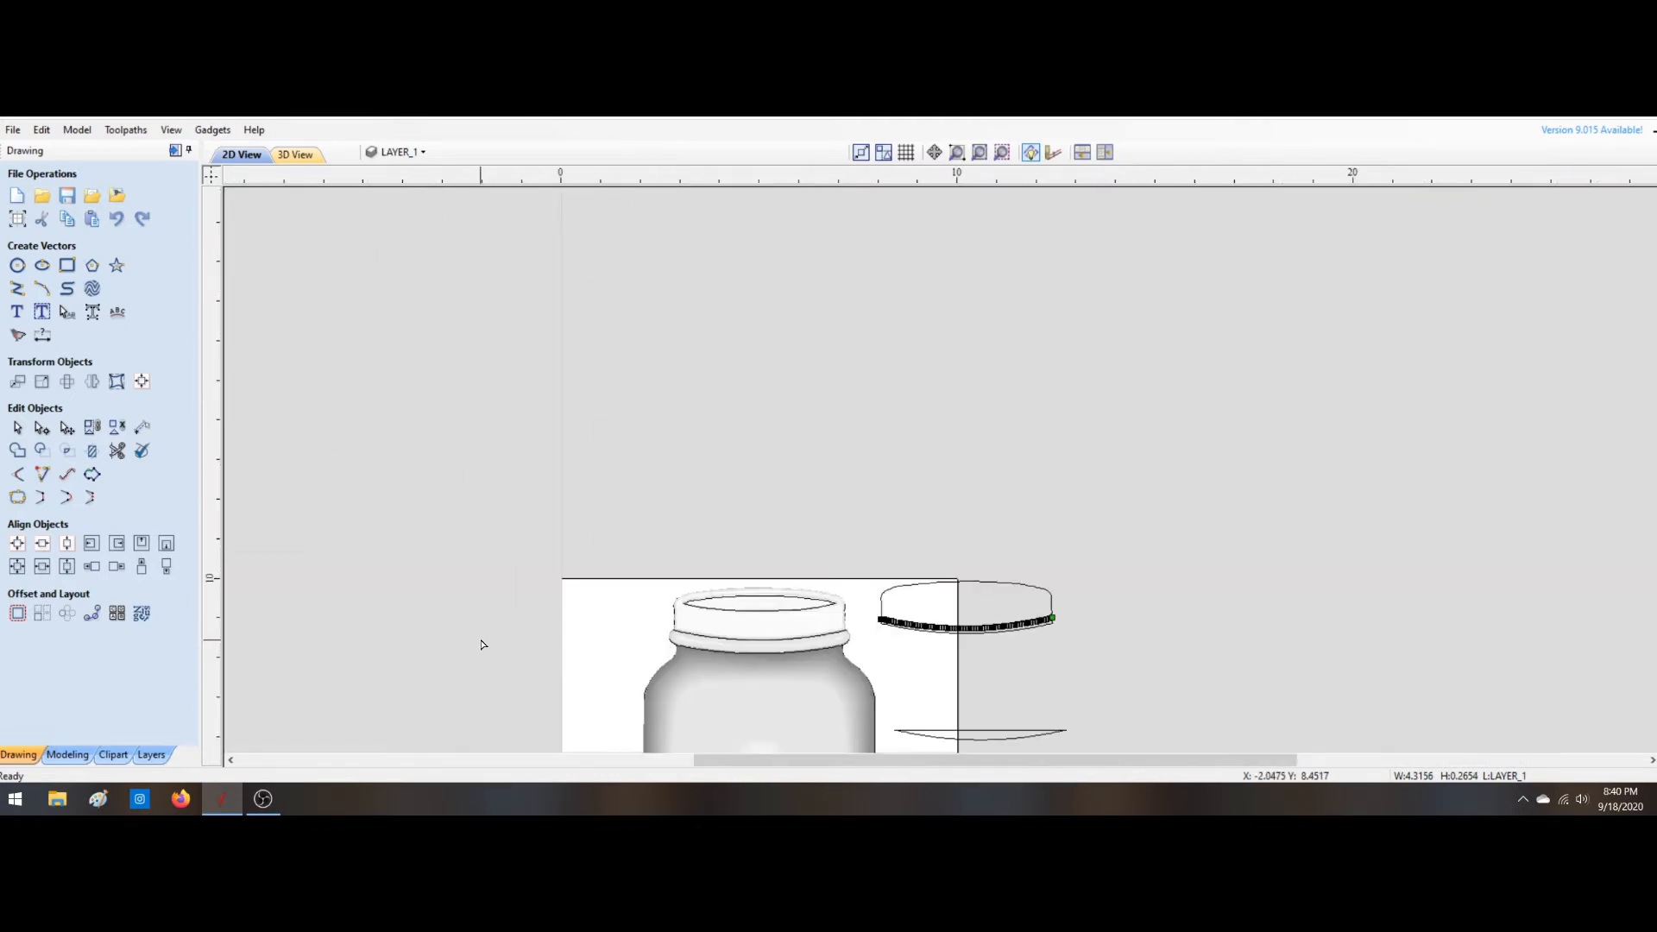
Step: Trim off the tiny overhang of the curve beyond the lid outline's left side
scroll(836, 637, "up", 8)
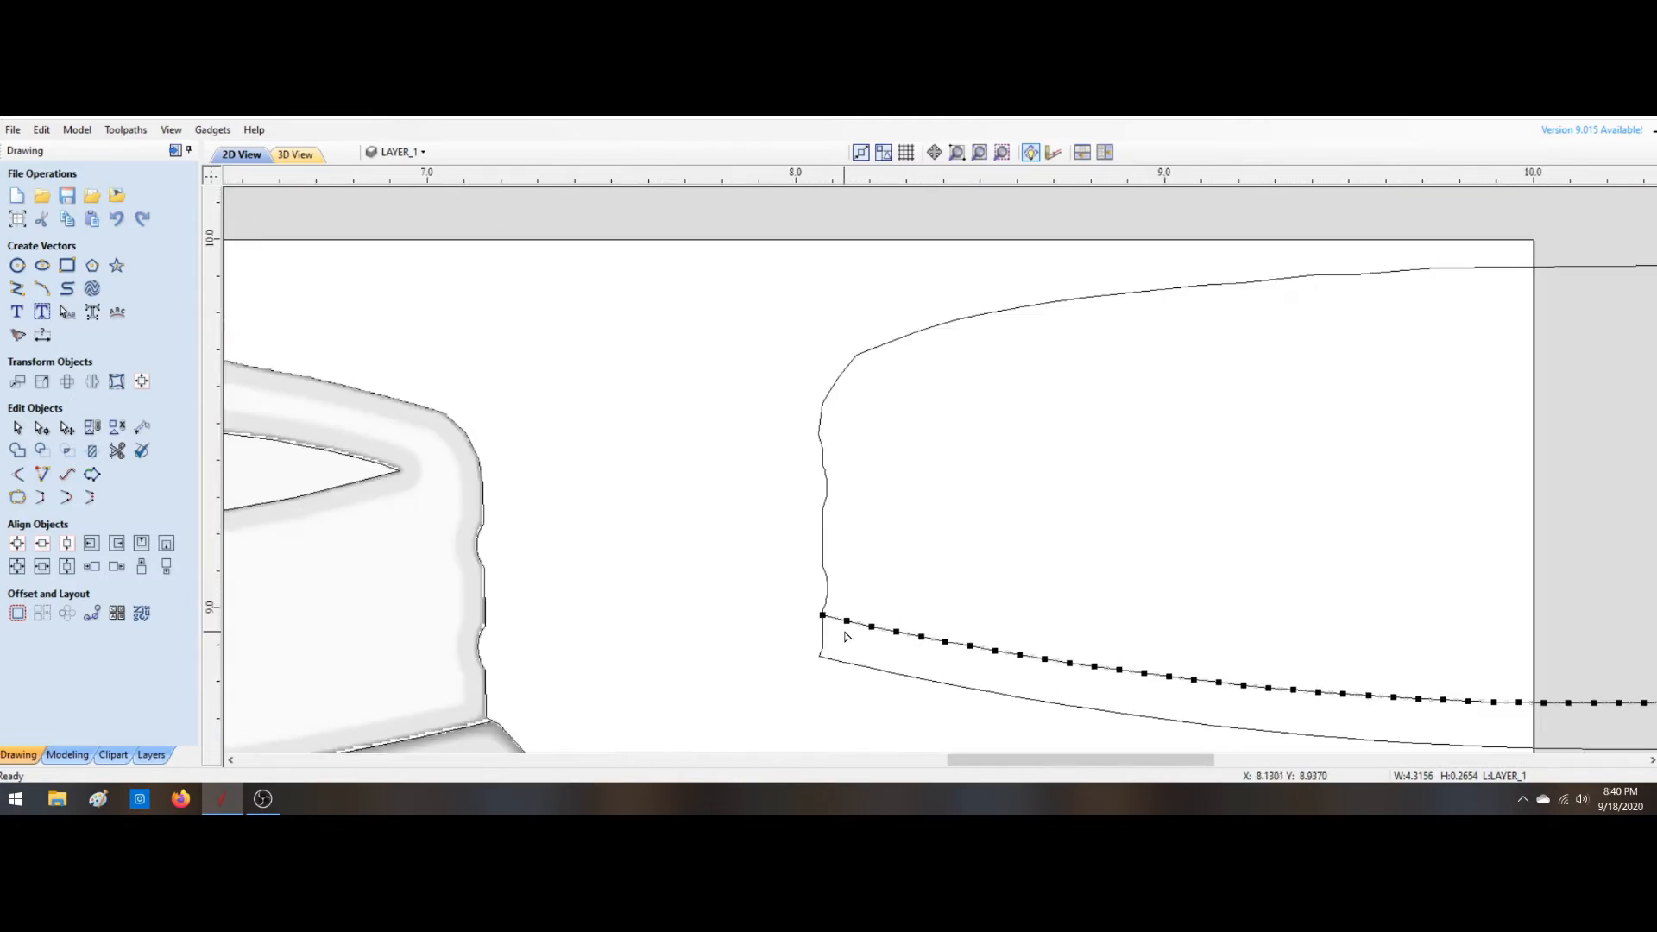
scroll(806, 606, "up", 5)
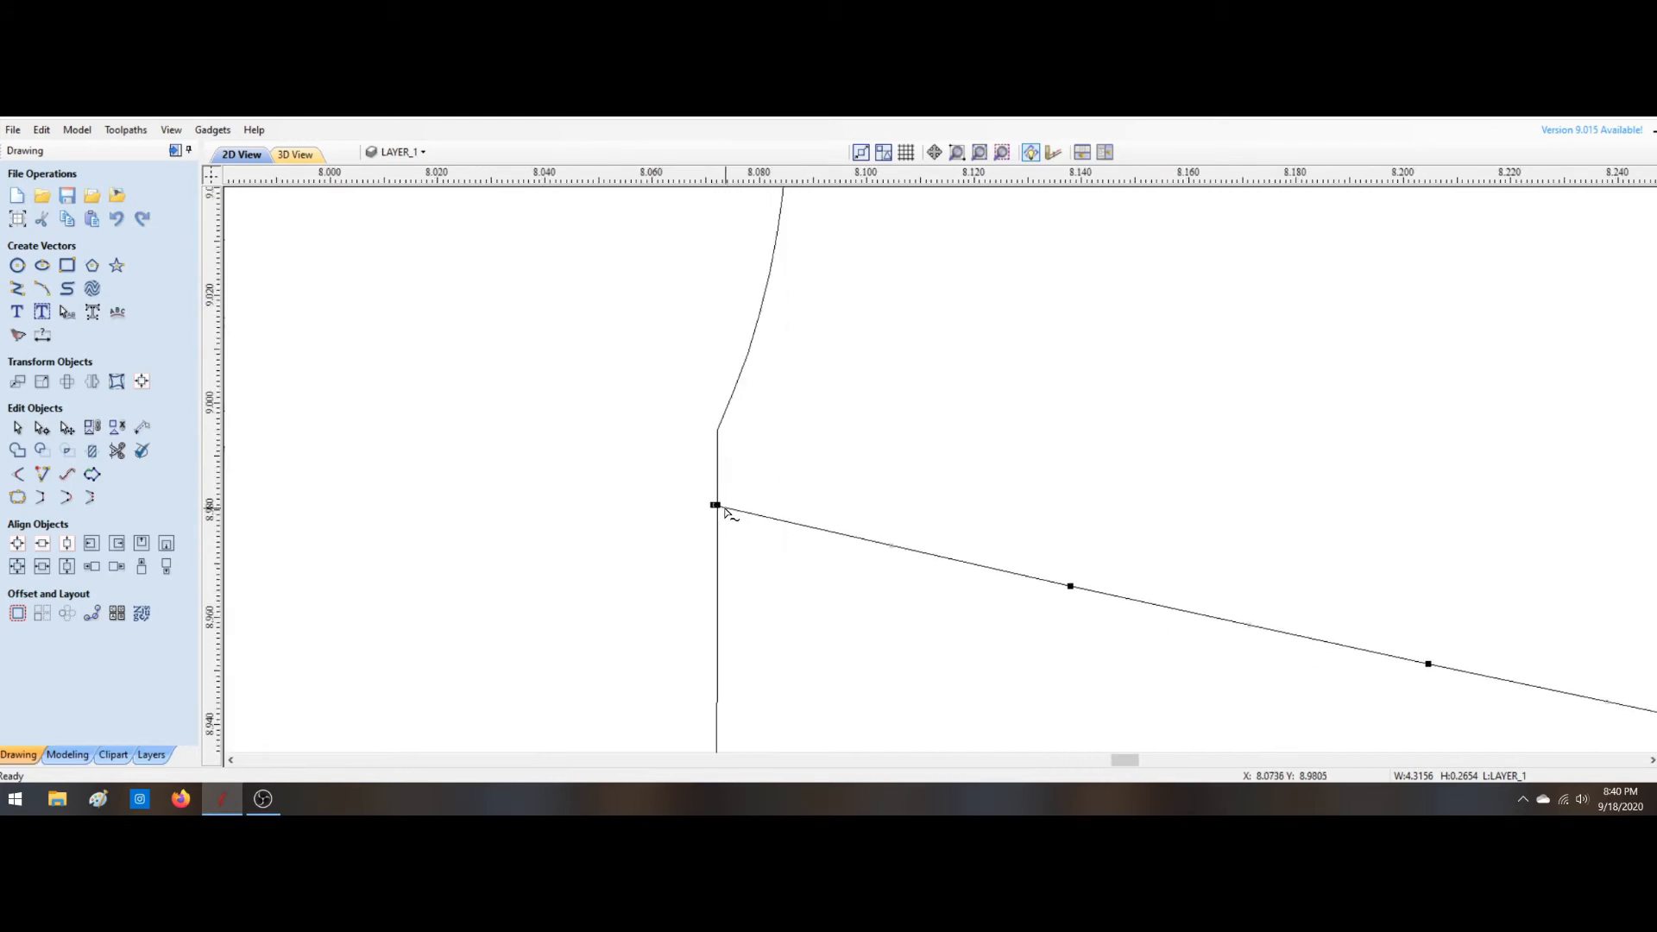
mouse_move(715, 505)
left_mouse_down()
mouse_move(715, 437)
mouse_move(676, 443)
left_mouse_up()
left_click(117, 450)
left_click(709, 494)
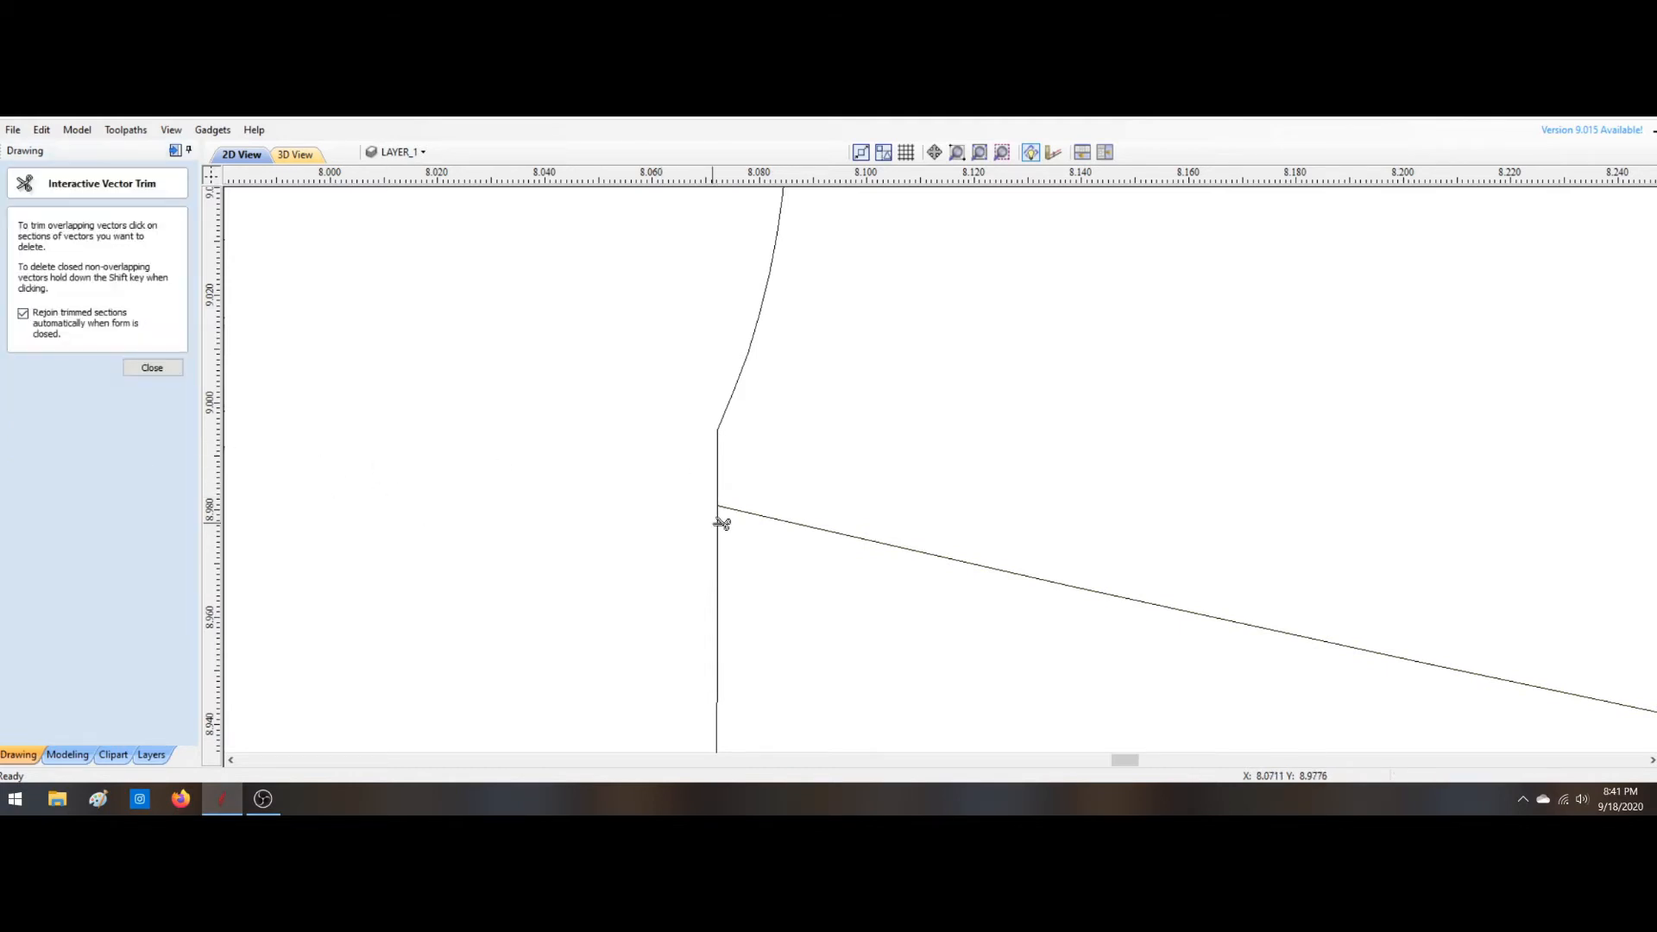
key("Escape")
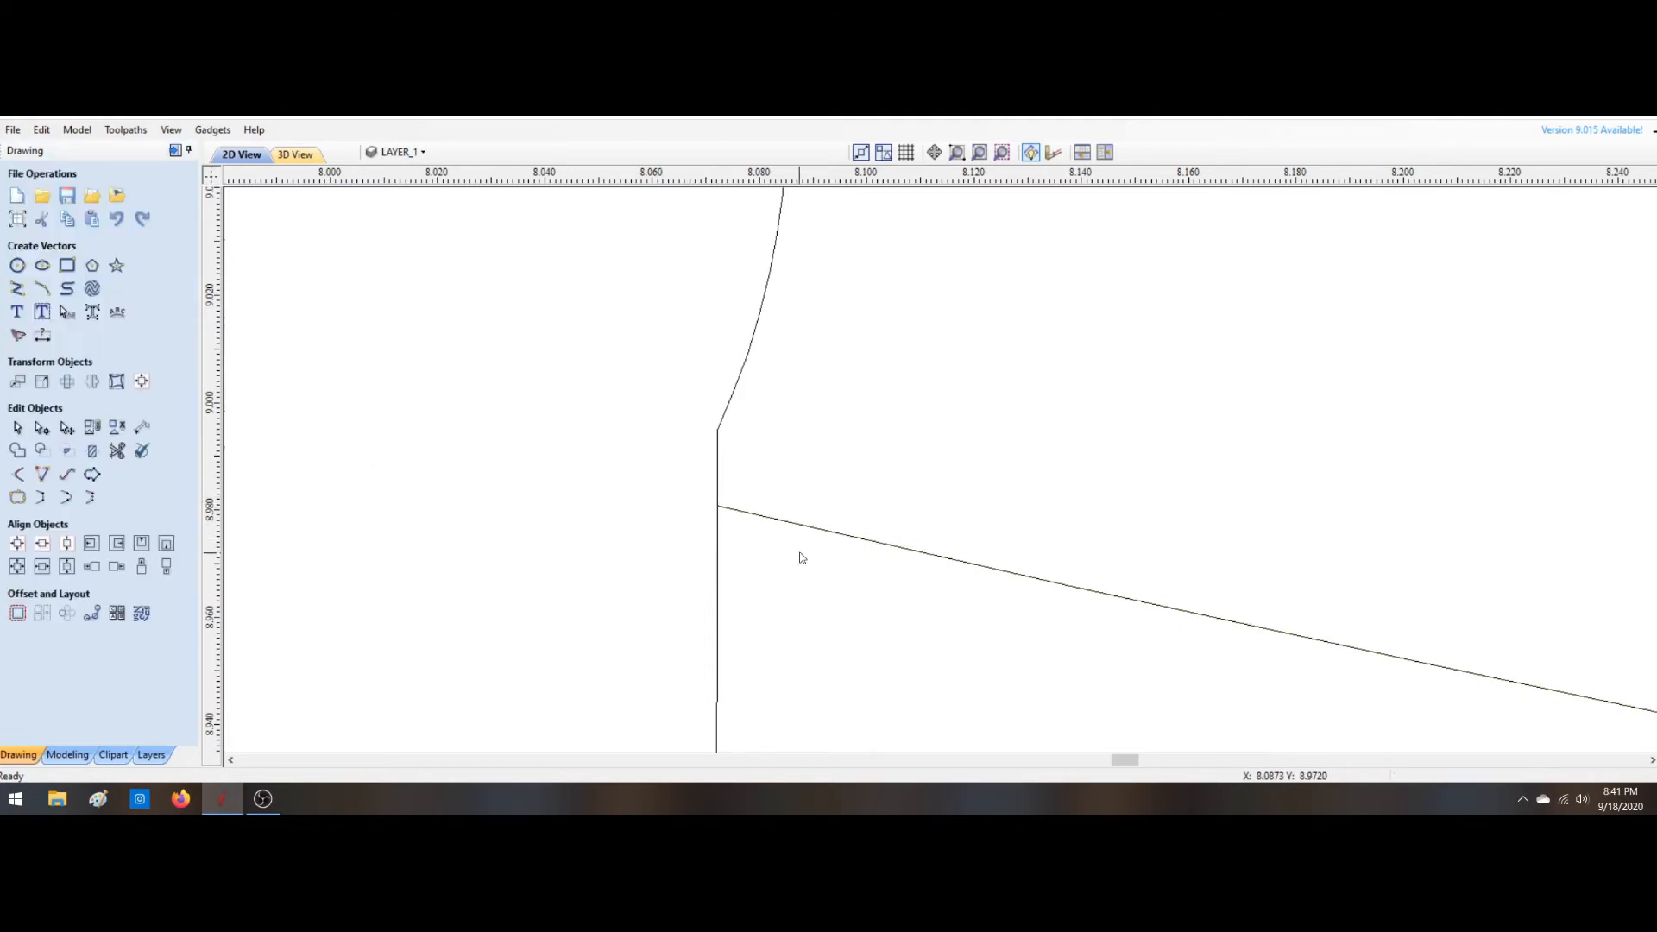
Step: Move the whole curve up so its left end meets the corner node on the lid outline's left side
left_click(740, 513)
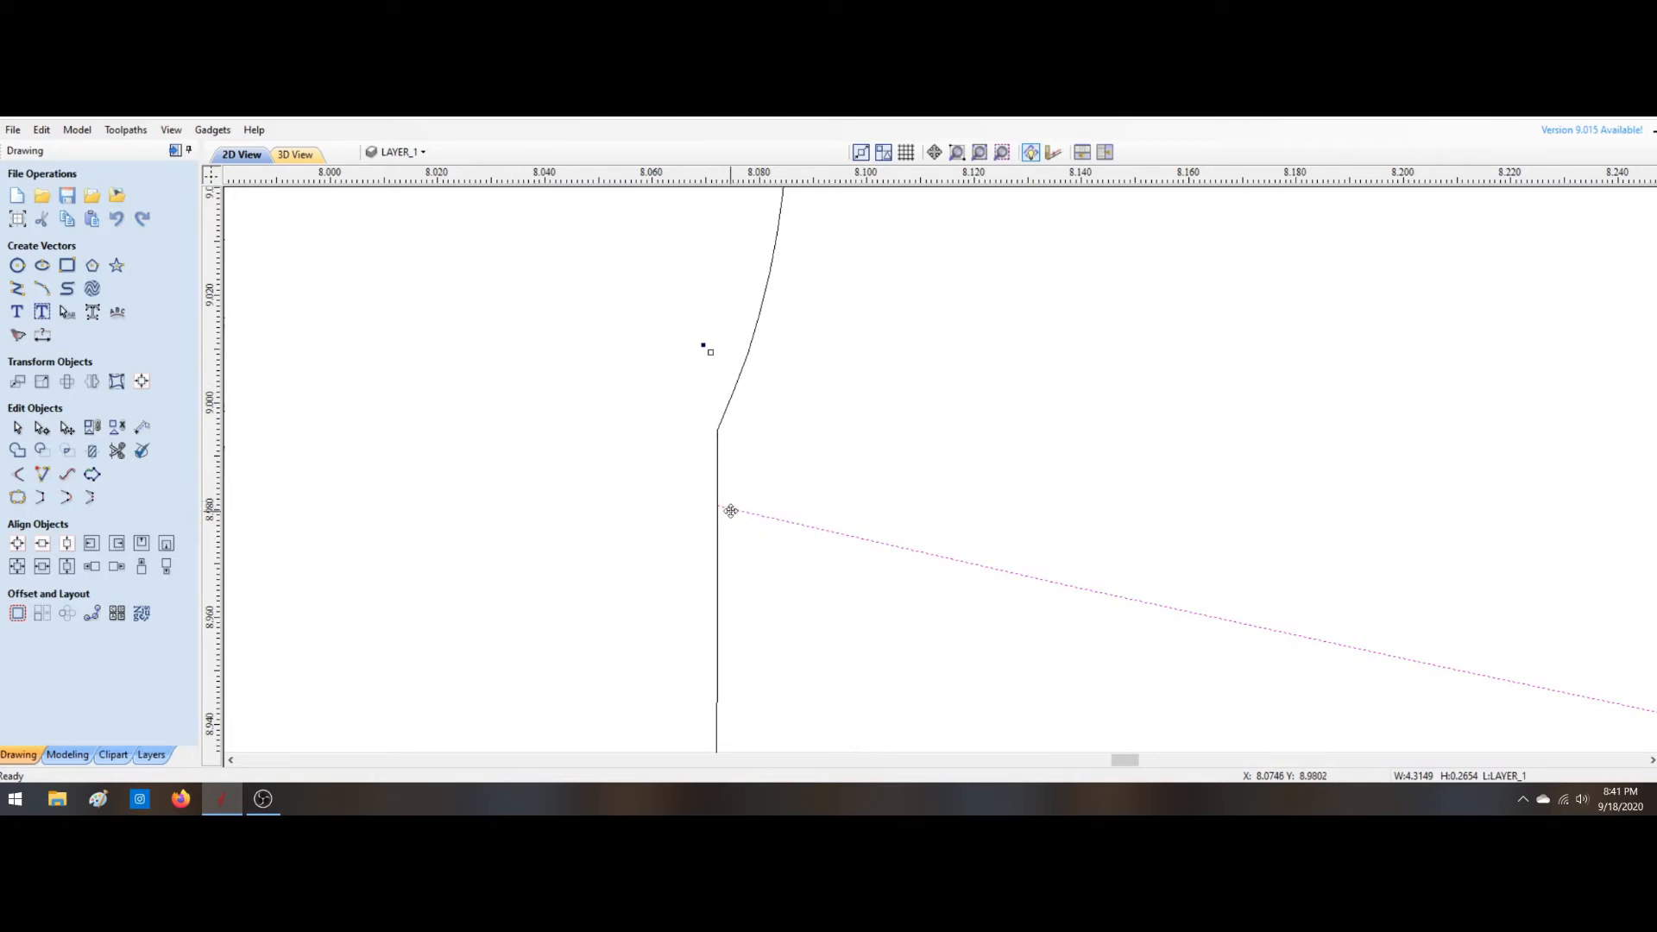
left_click_drag(720, 504, 718, 429)
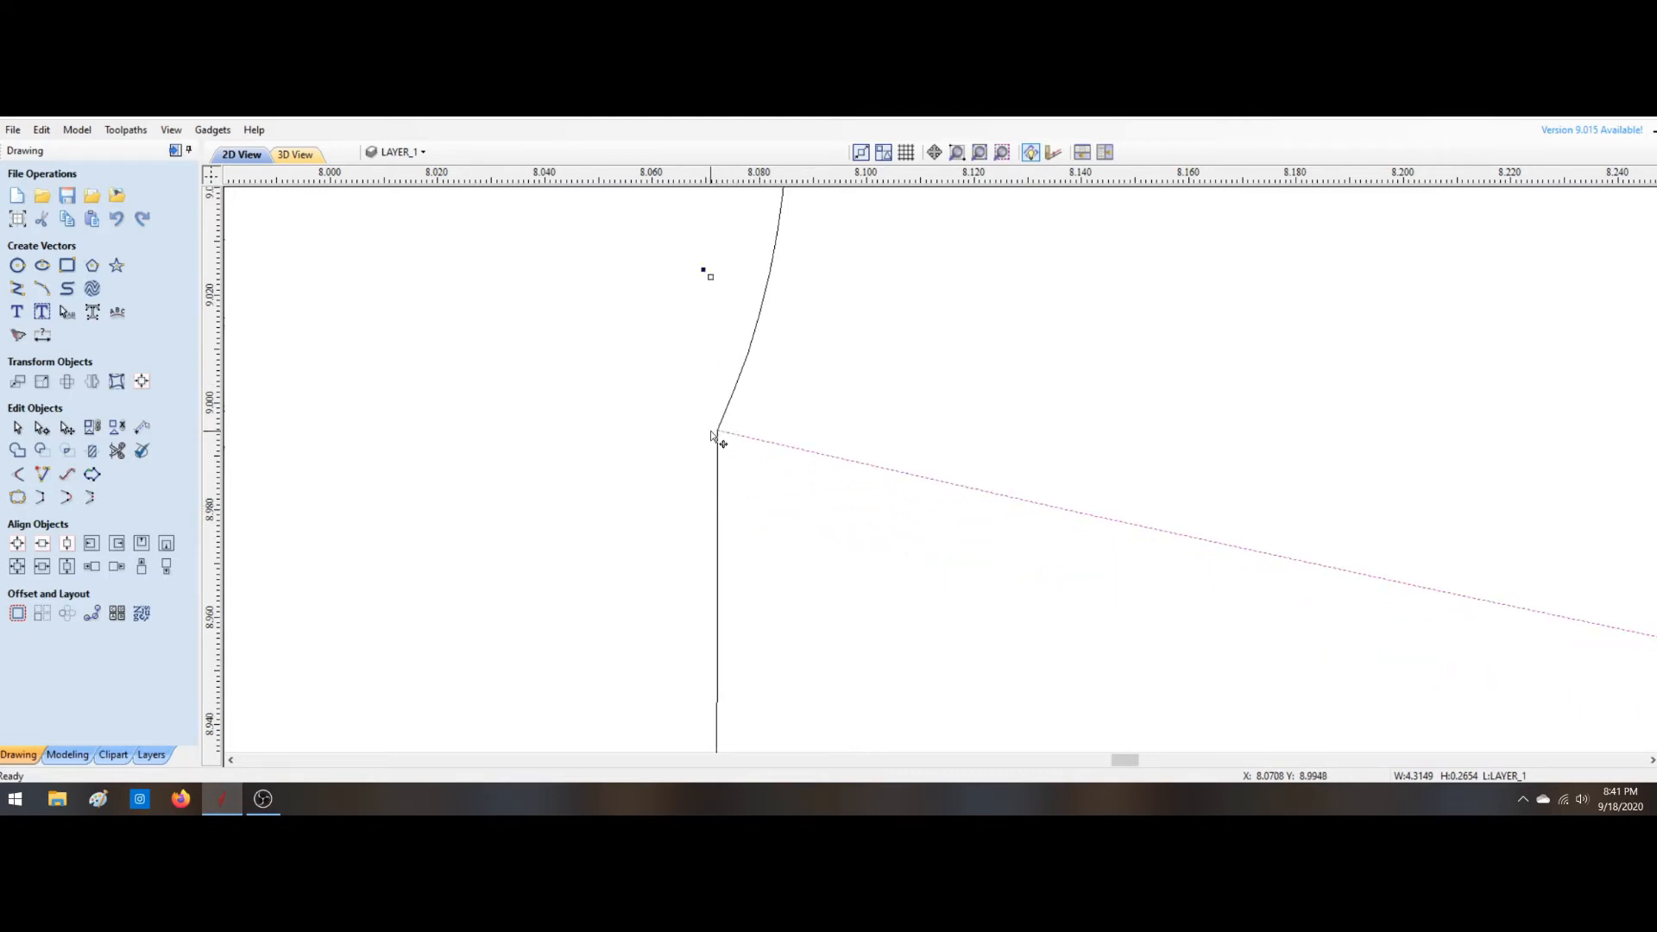
scroll(1148, 551, "down", 5)
scroll(1415, 602, "down", 10)
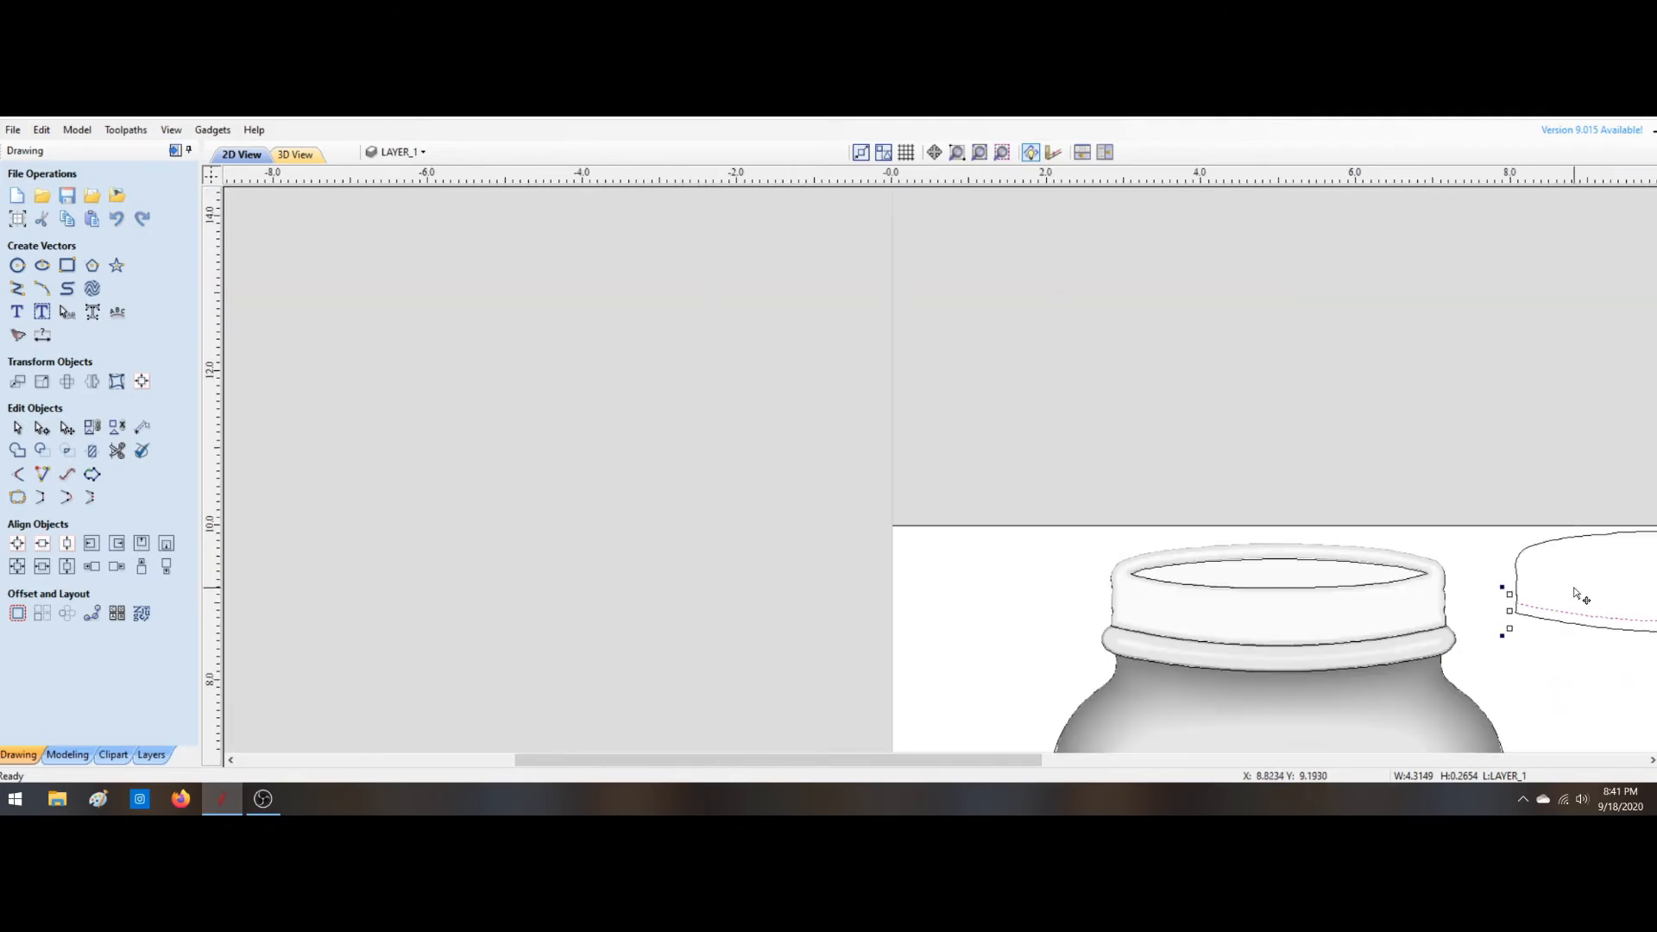
scroll(1297, 572, "up", 10)
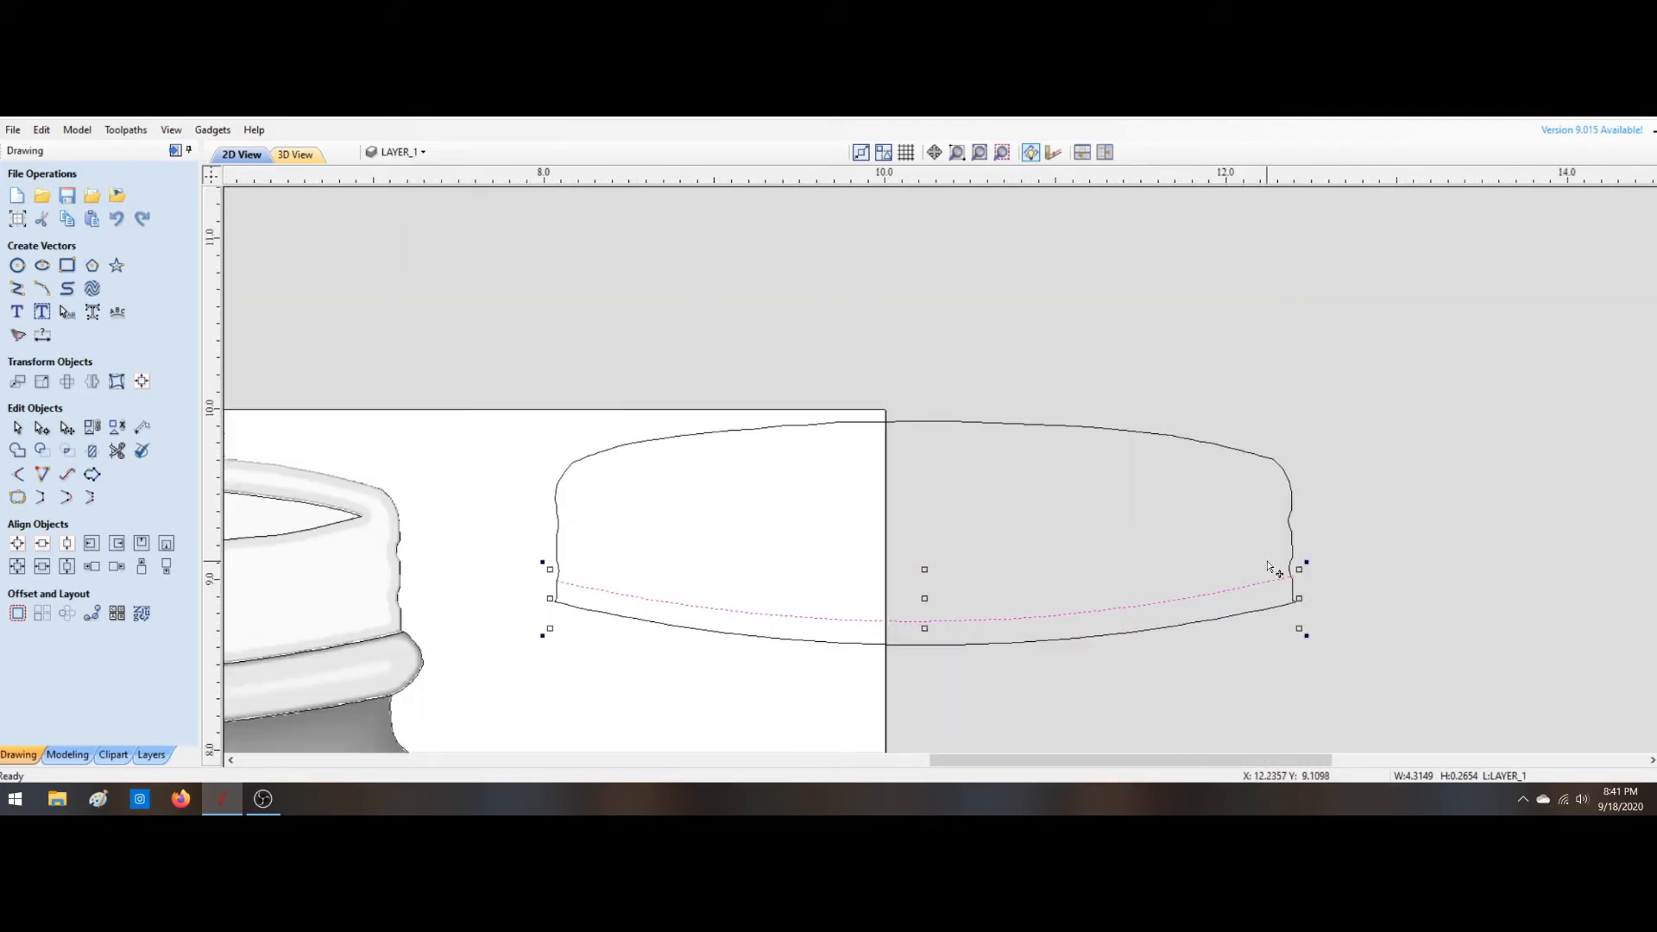
scroll(1305, 594, "down", 1)
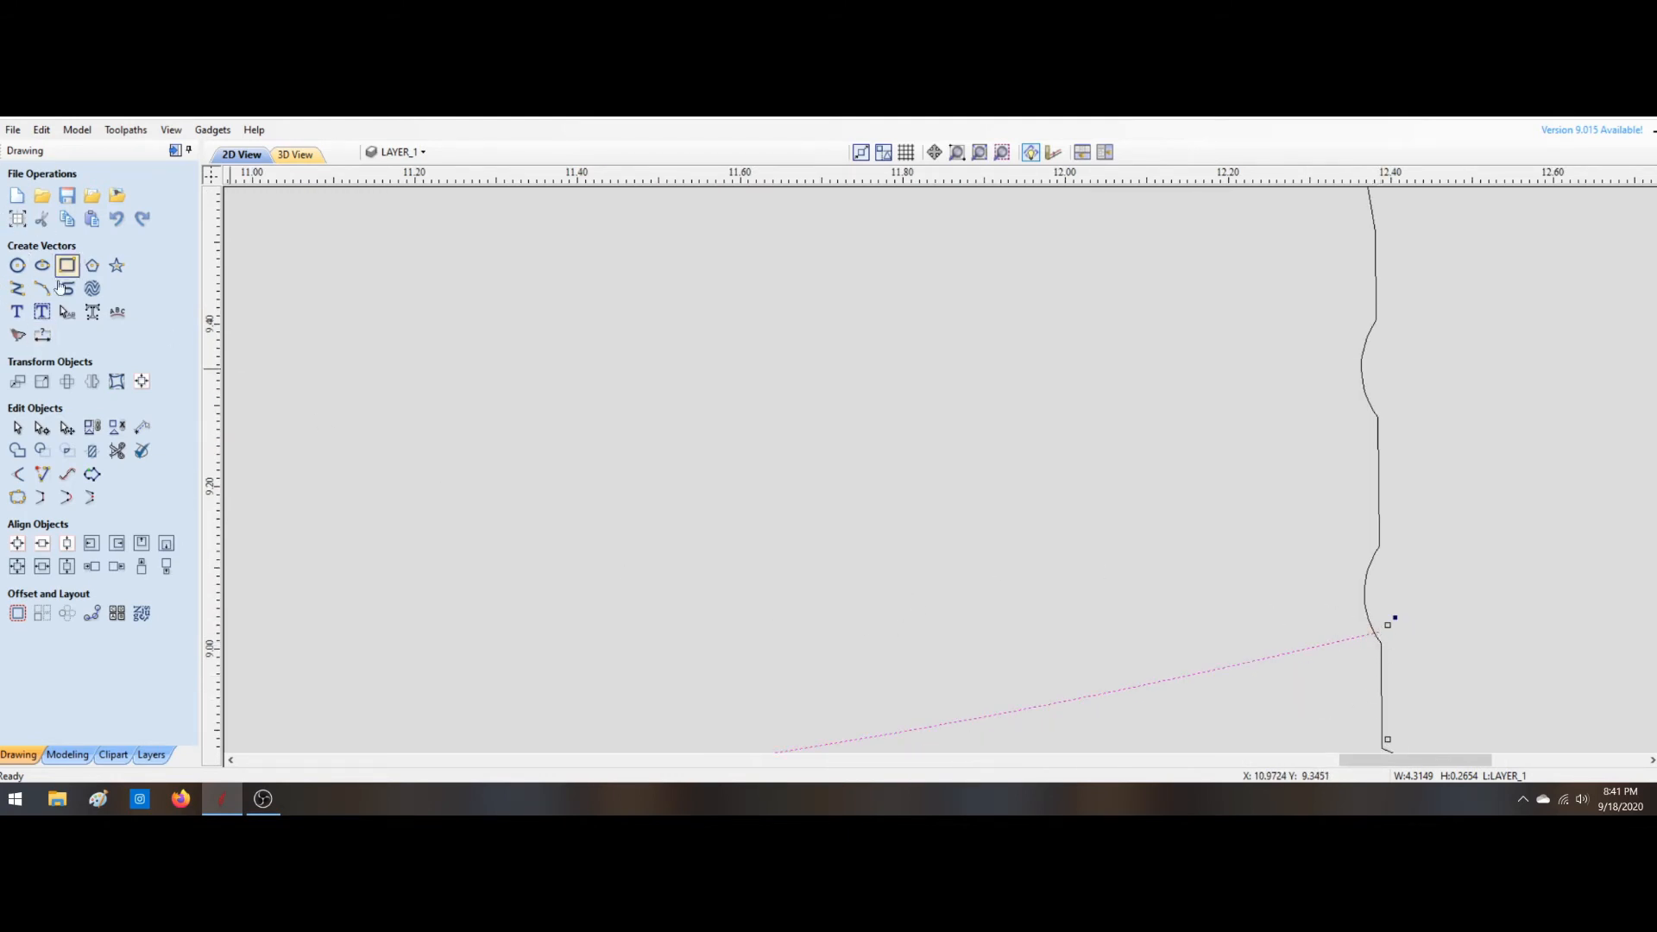
left_click(117, 450)
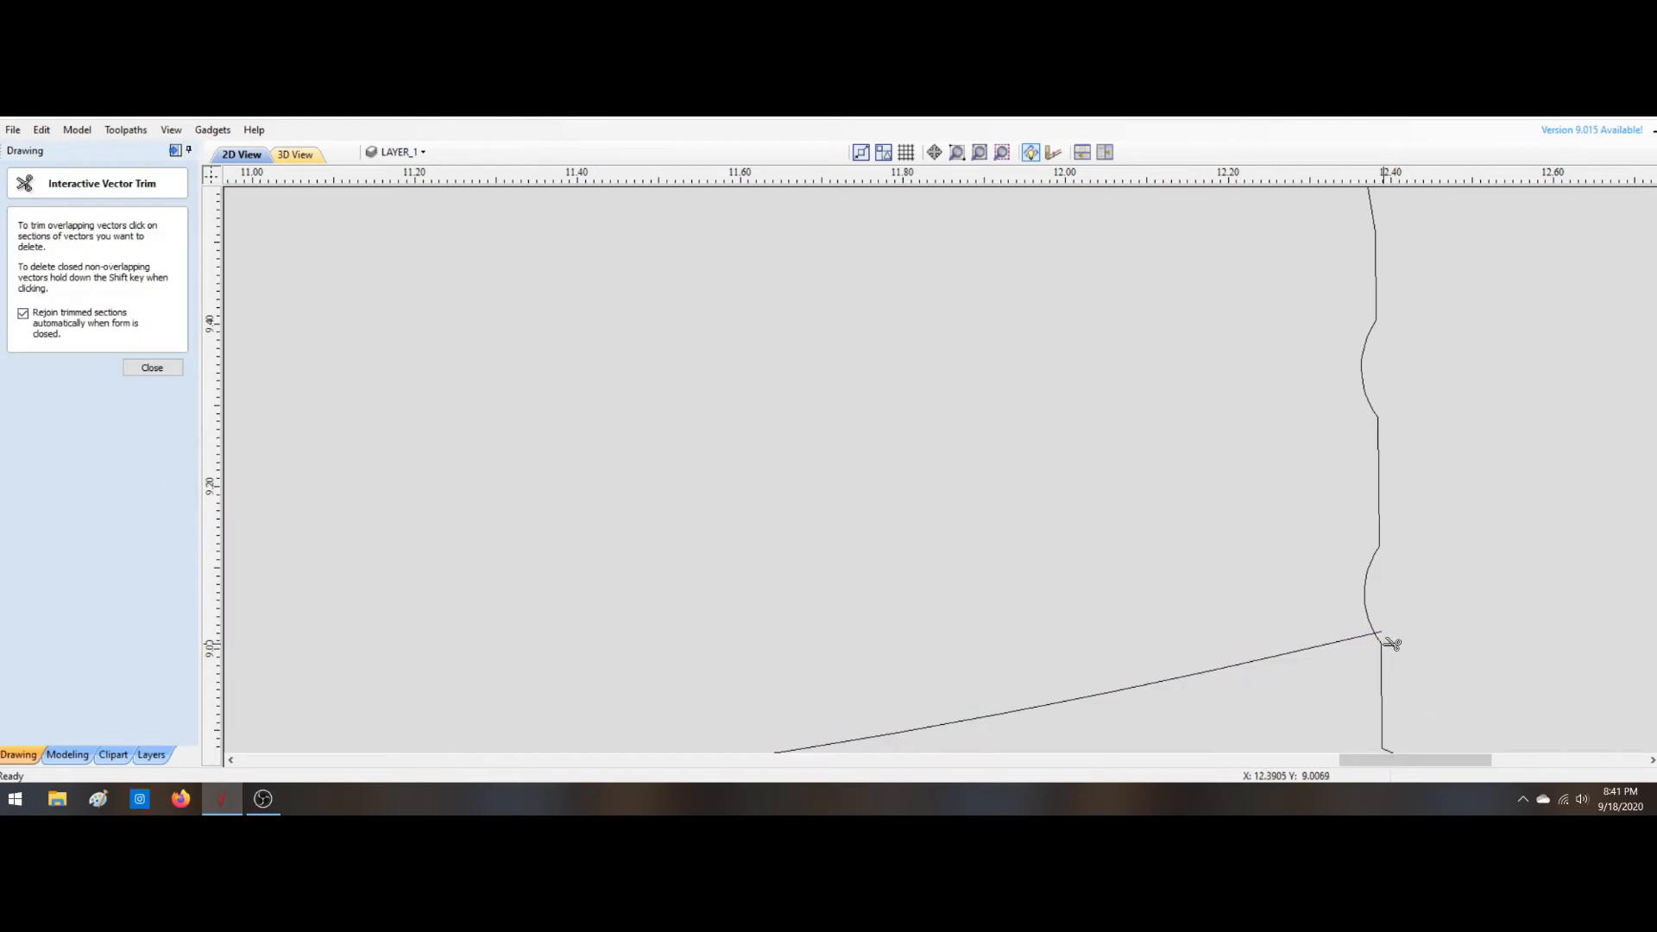
scroll(1386, 641, "up", 2)
scroll(1385, 641, "up", 2)
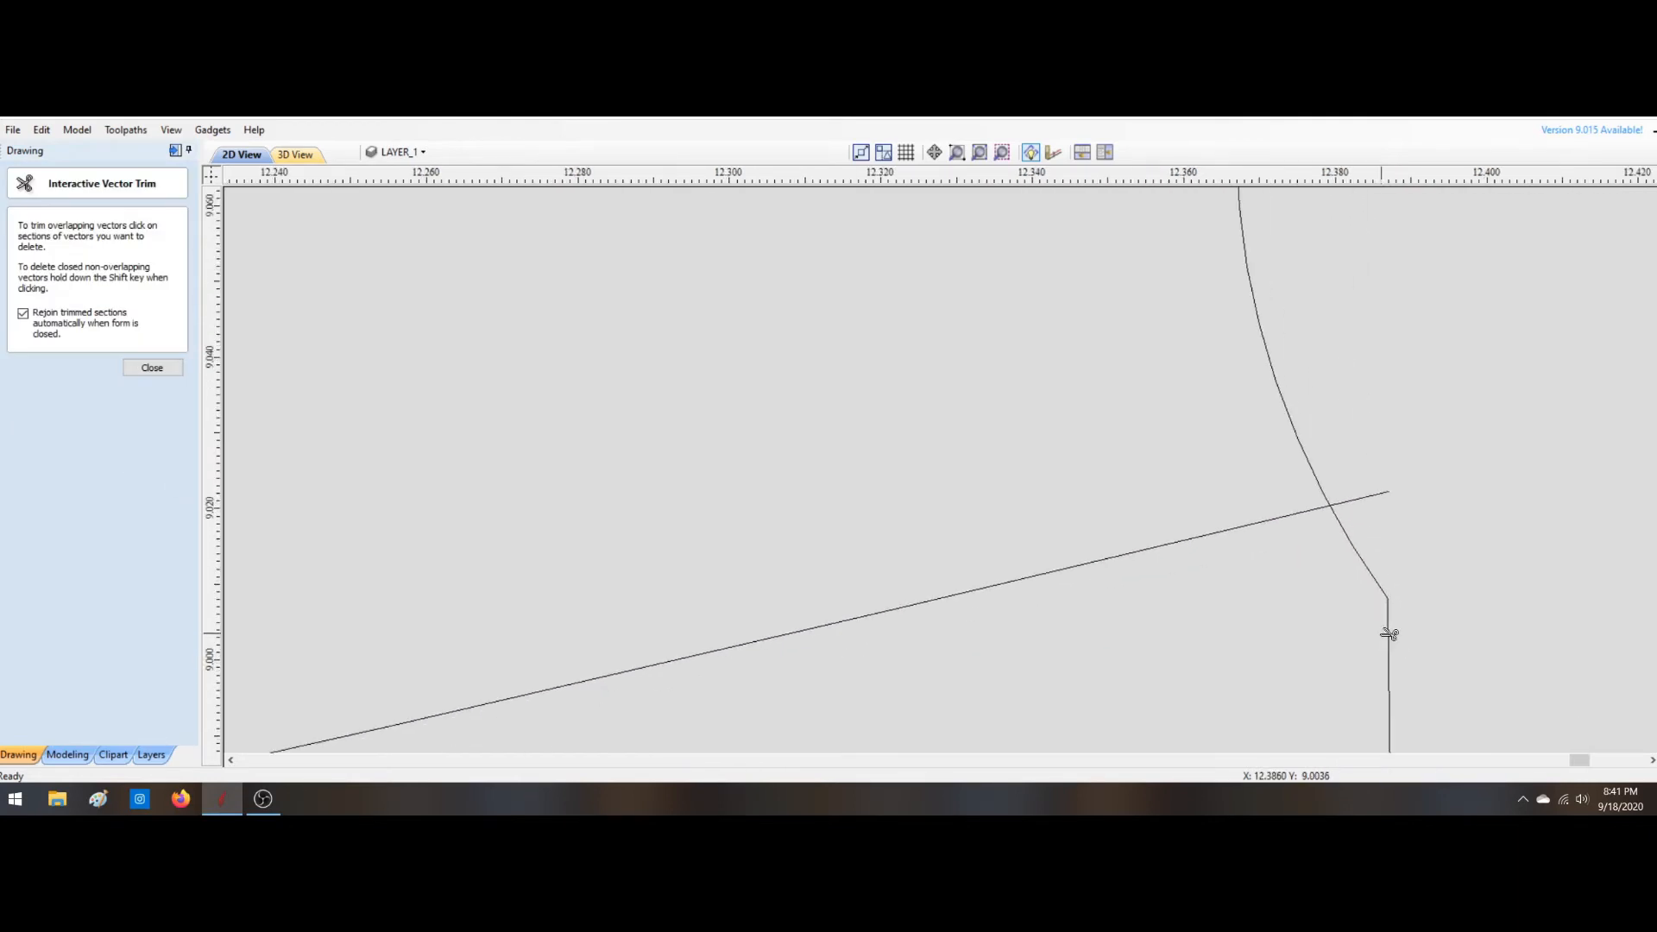
key("Escape")
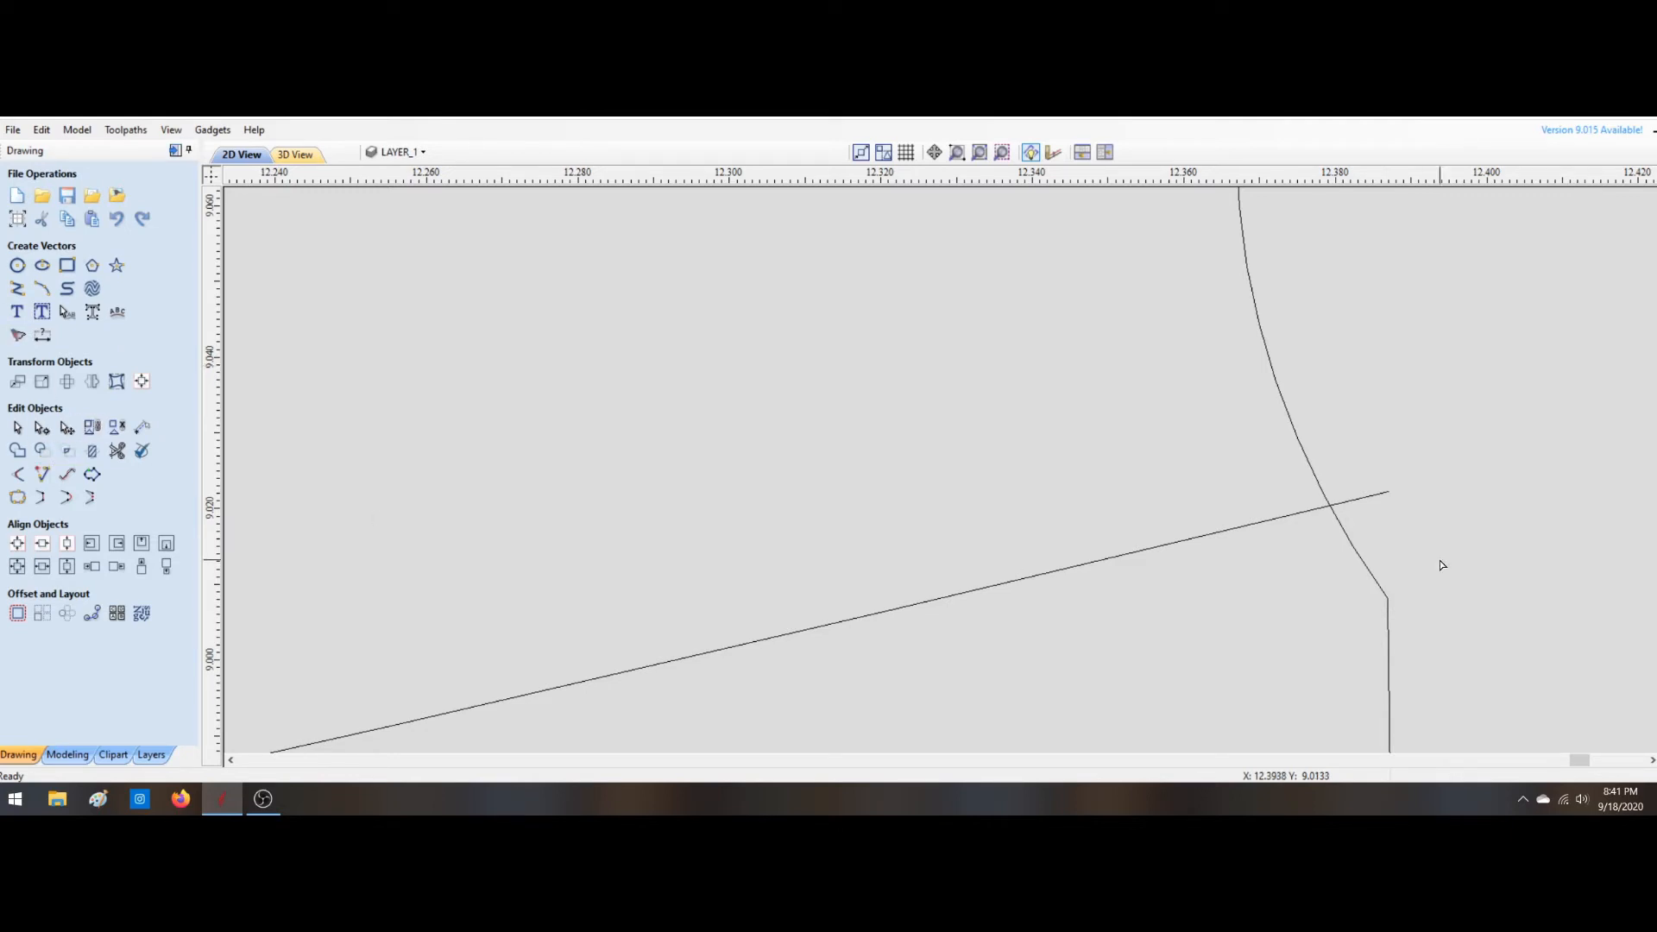
Step: Move the lid outline's right-side corner node up onto the curve's right end, and shift the adjacent outline nodes to meet the curve
left_click(1387, 597)
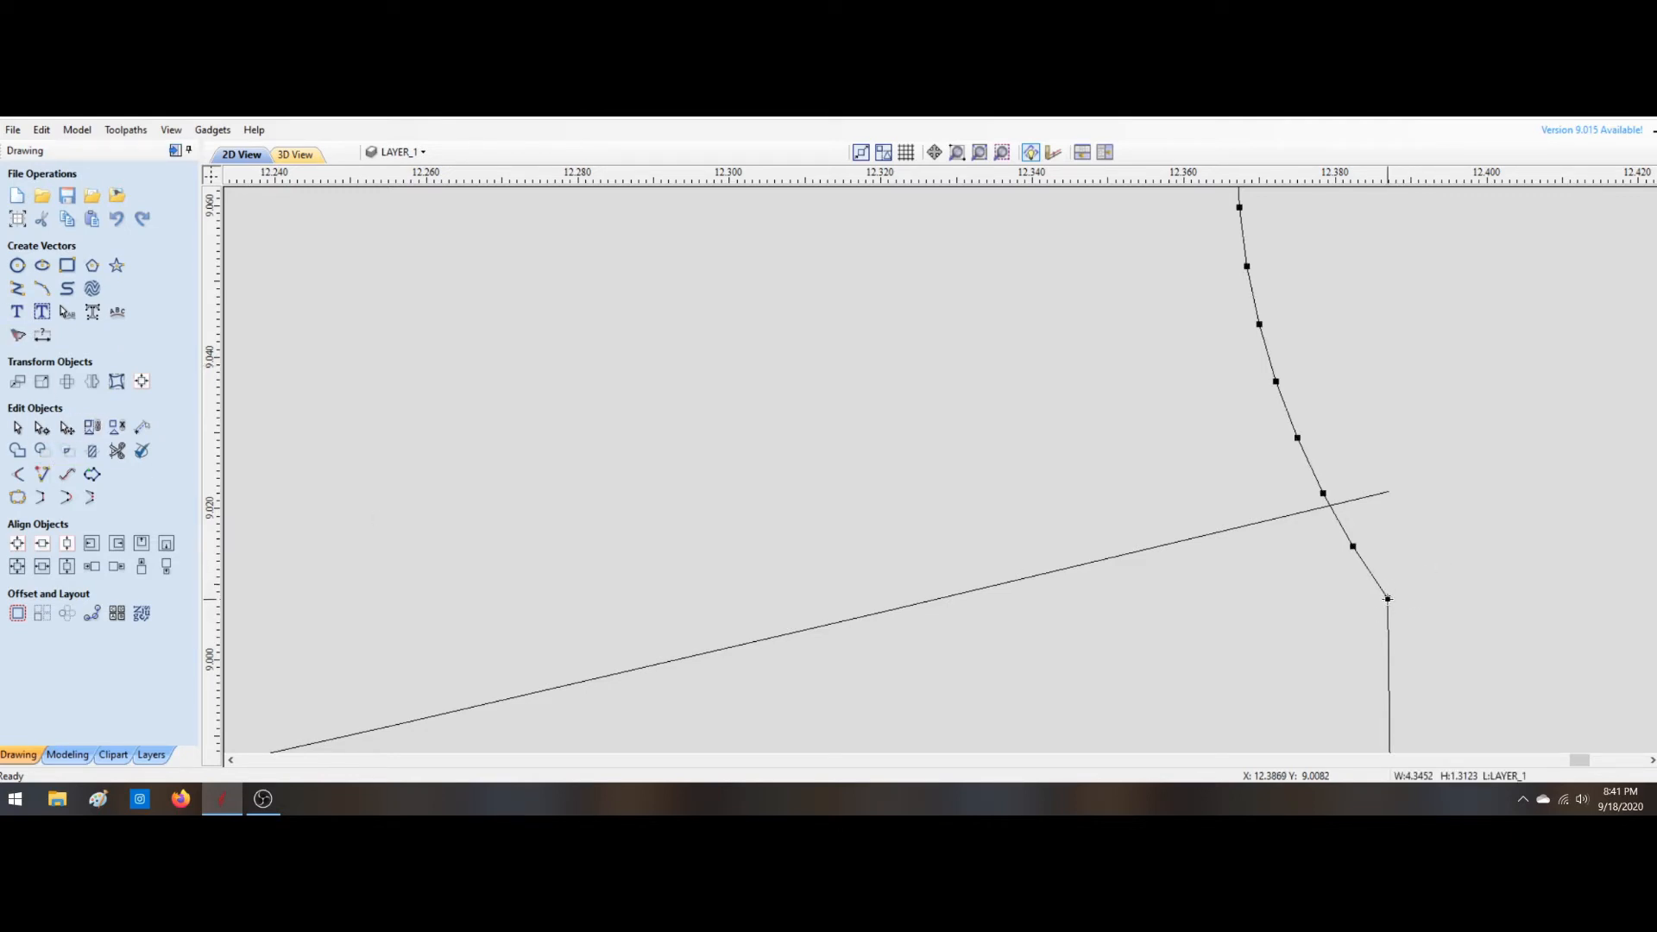
left_click_drag(1387, 598, 1389, 492)
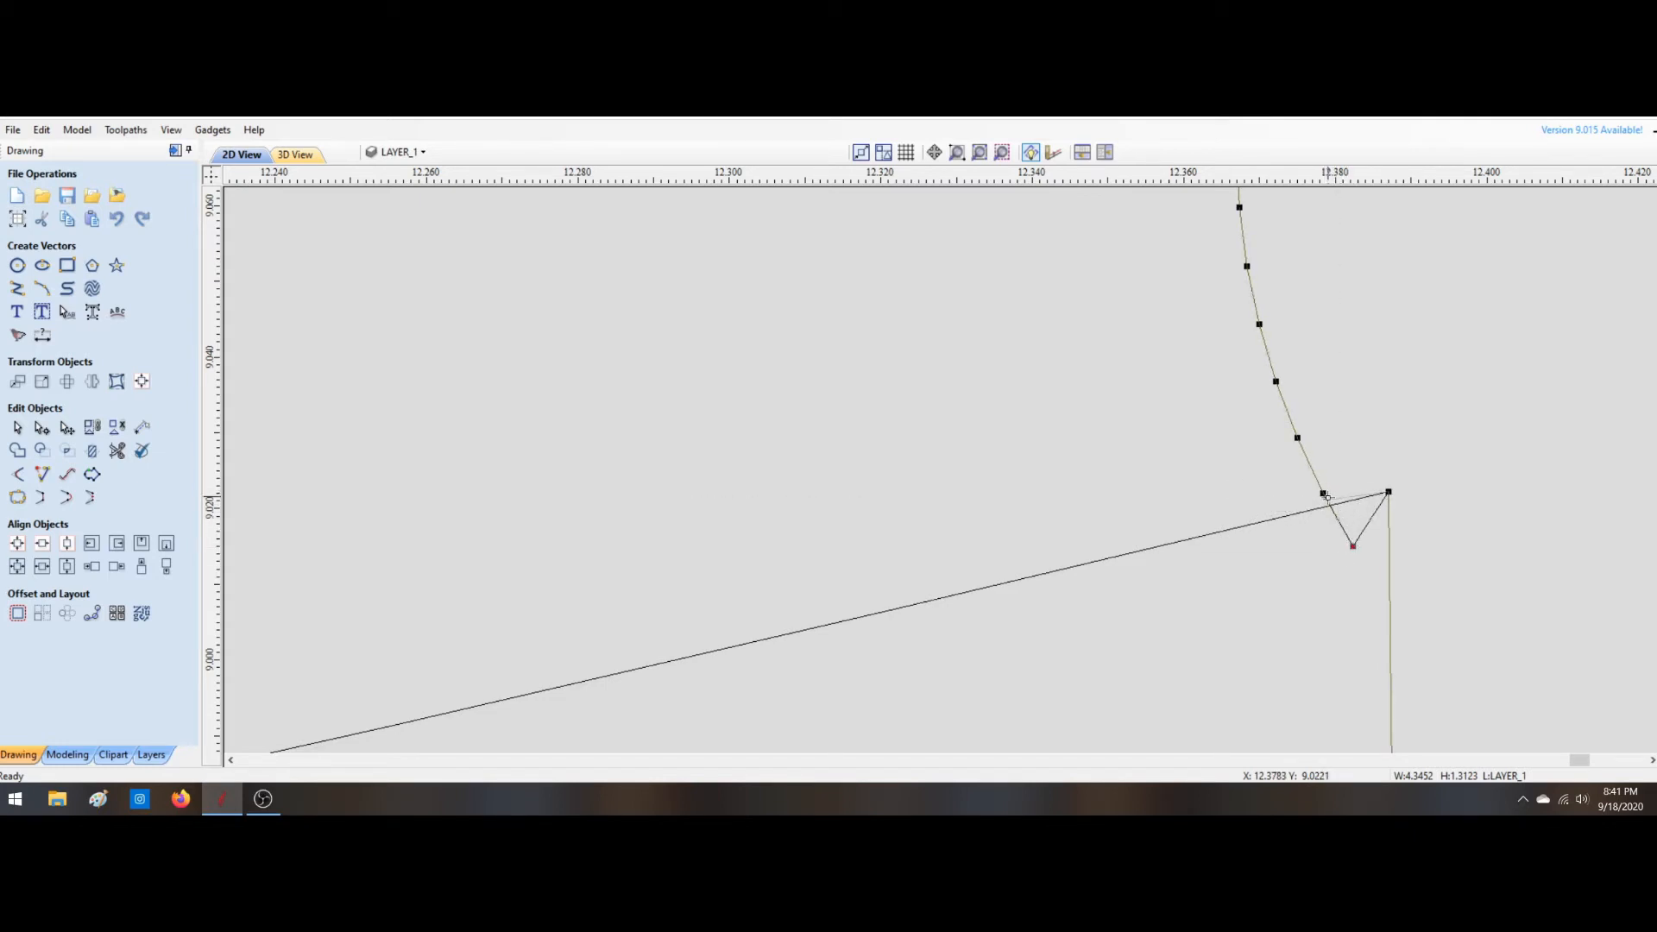
left_click_drag(1327, 498, 1330, 506)
left_click(1307, 601)
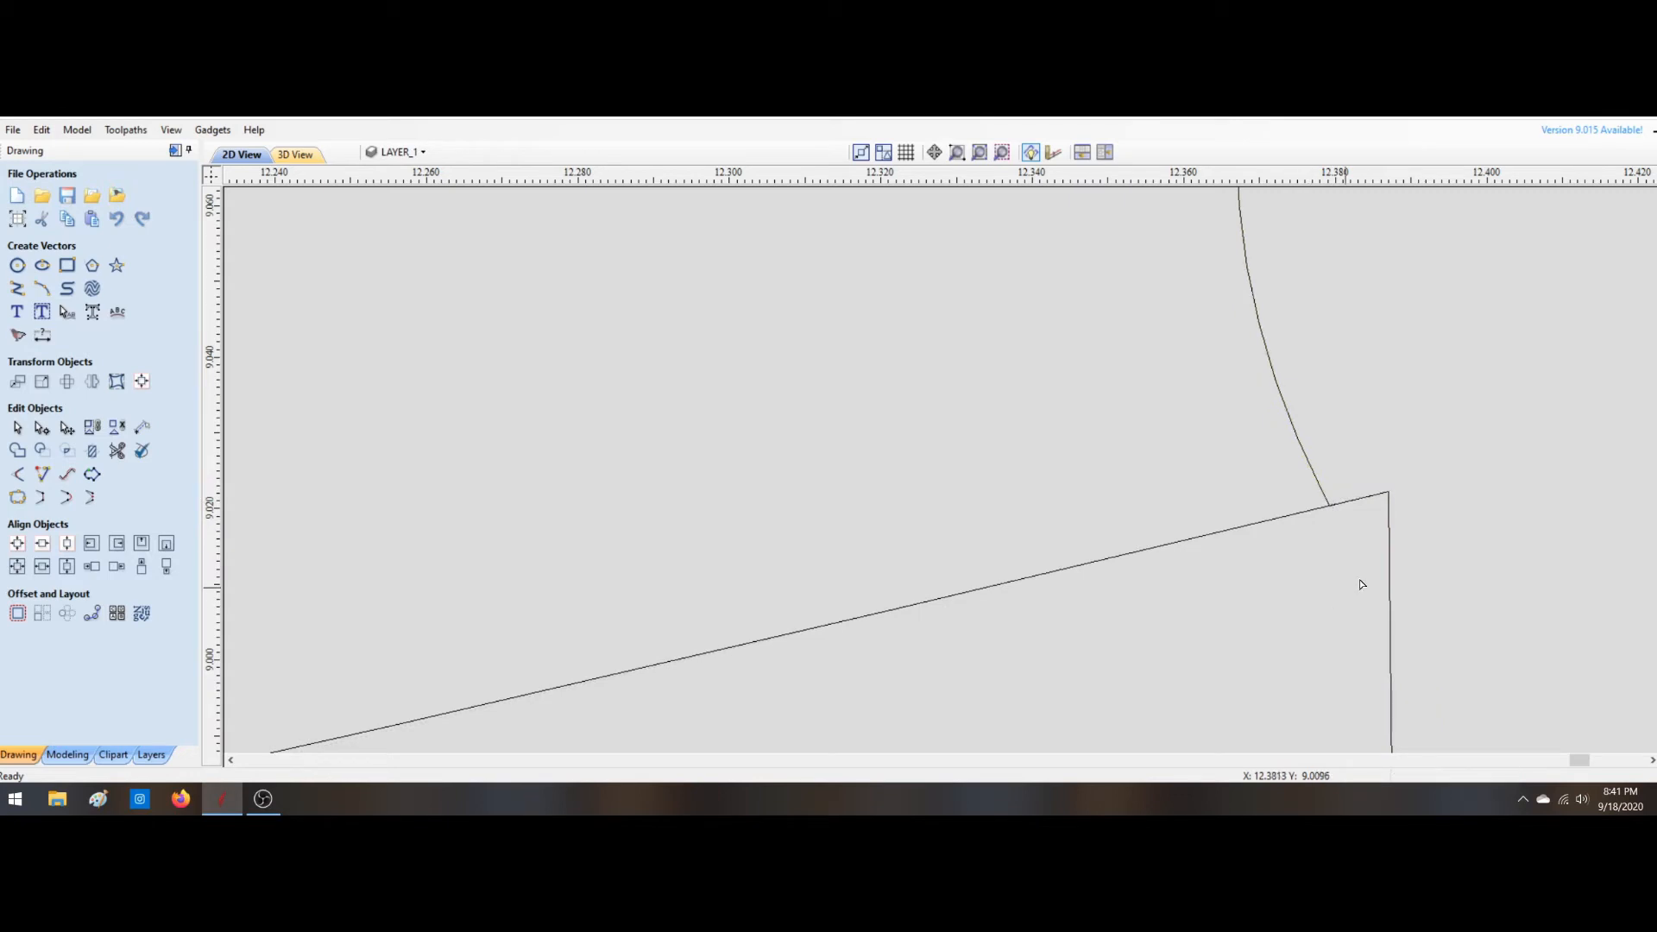
Step: Reshape the lid outline beside the curve's right end by moving its nearby node outward and deleting the extra node next to the corner
left_click(1327, 508)
mouse_move(1330, 506)
left_mouse_down()
mouse_move(1392, 490)
mouse_move(1333, 488)
mouse_move(1349, 478)
left_mouse_up()
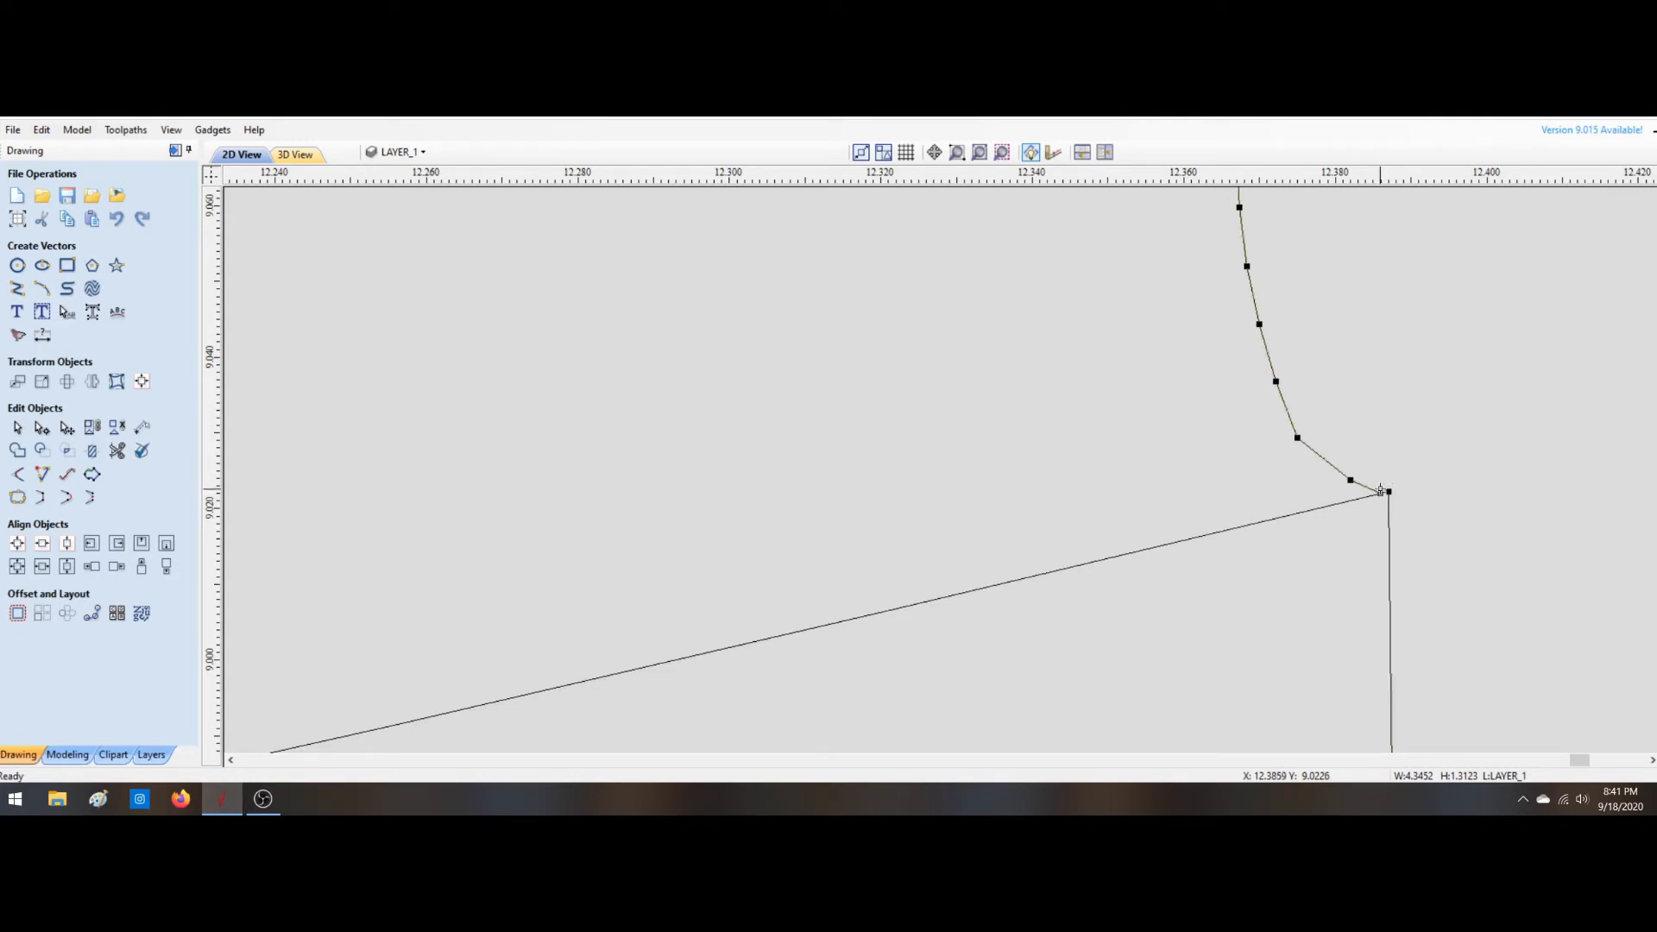
right_click(1380, 495)
left_click(1436, 507)
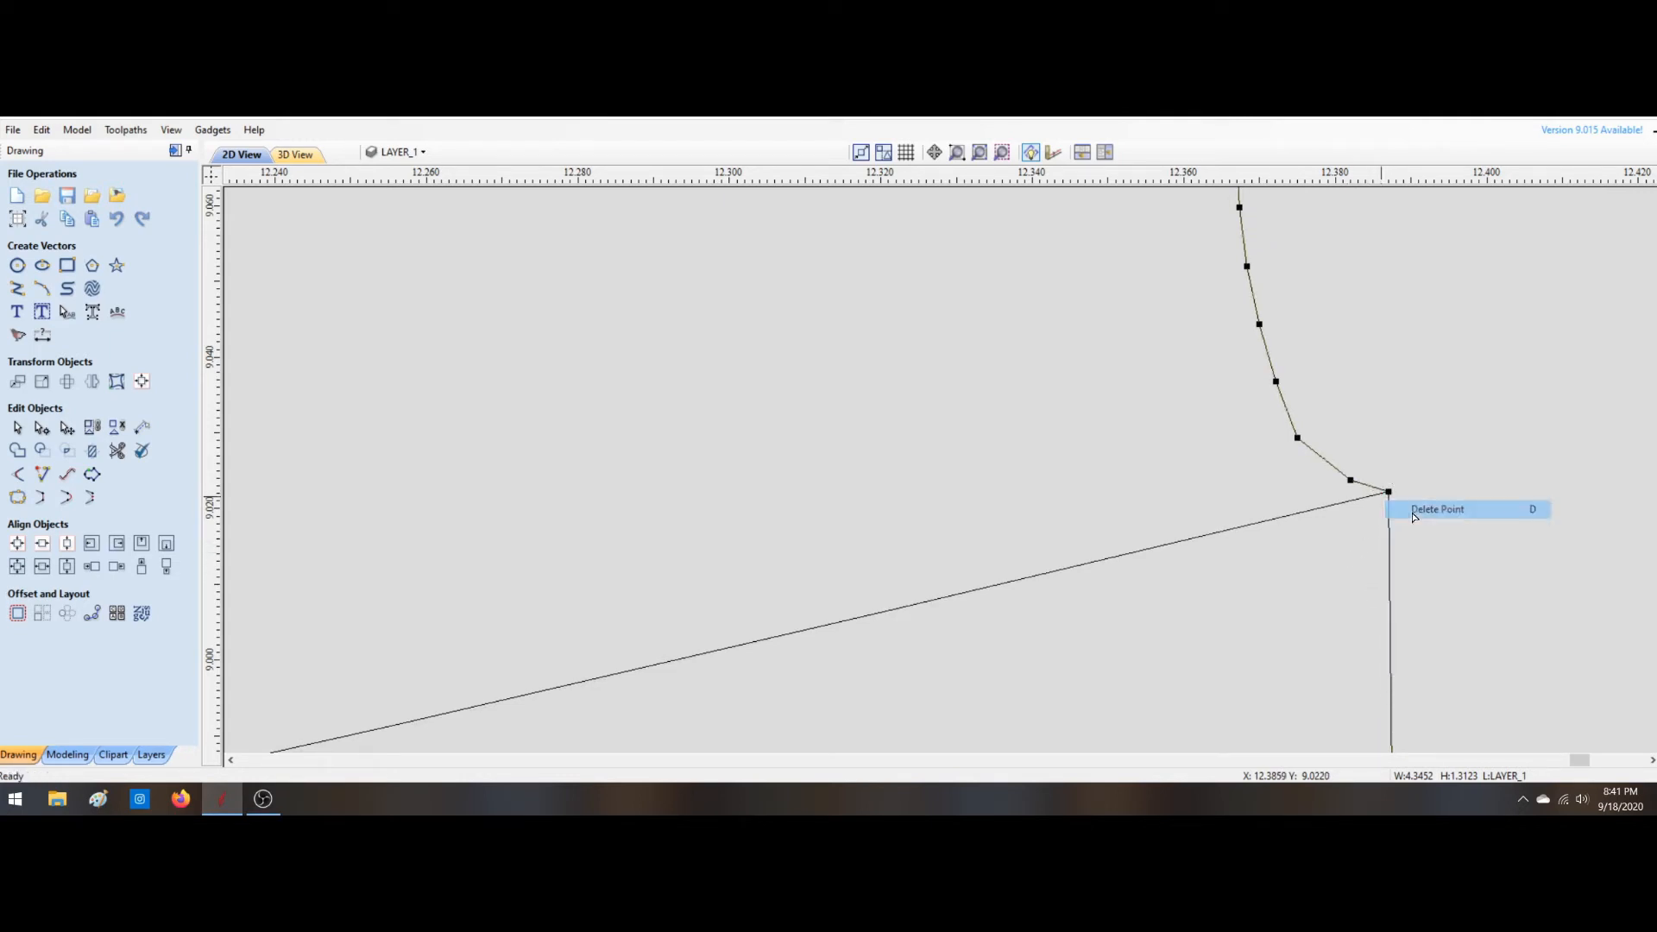
left_click(1326, 533)
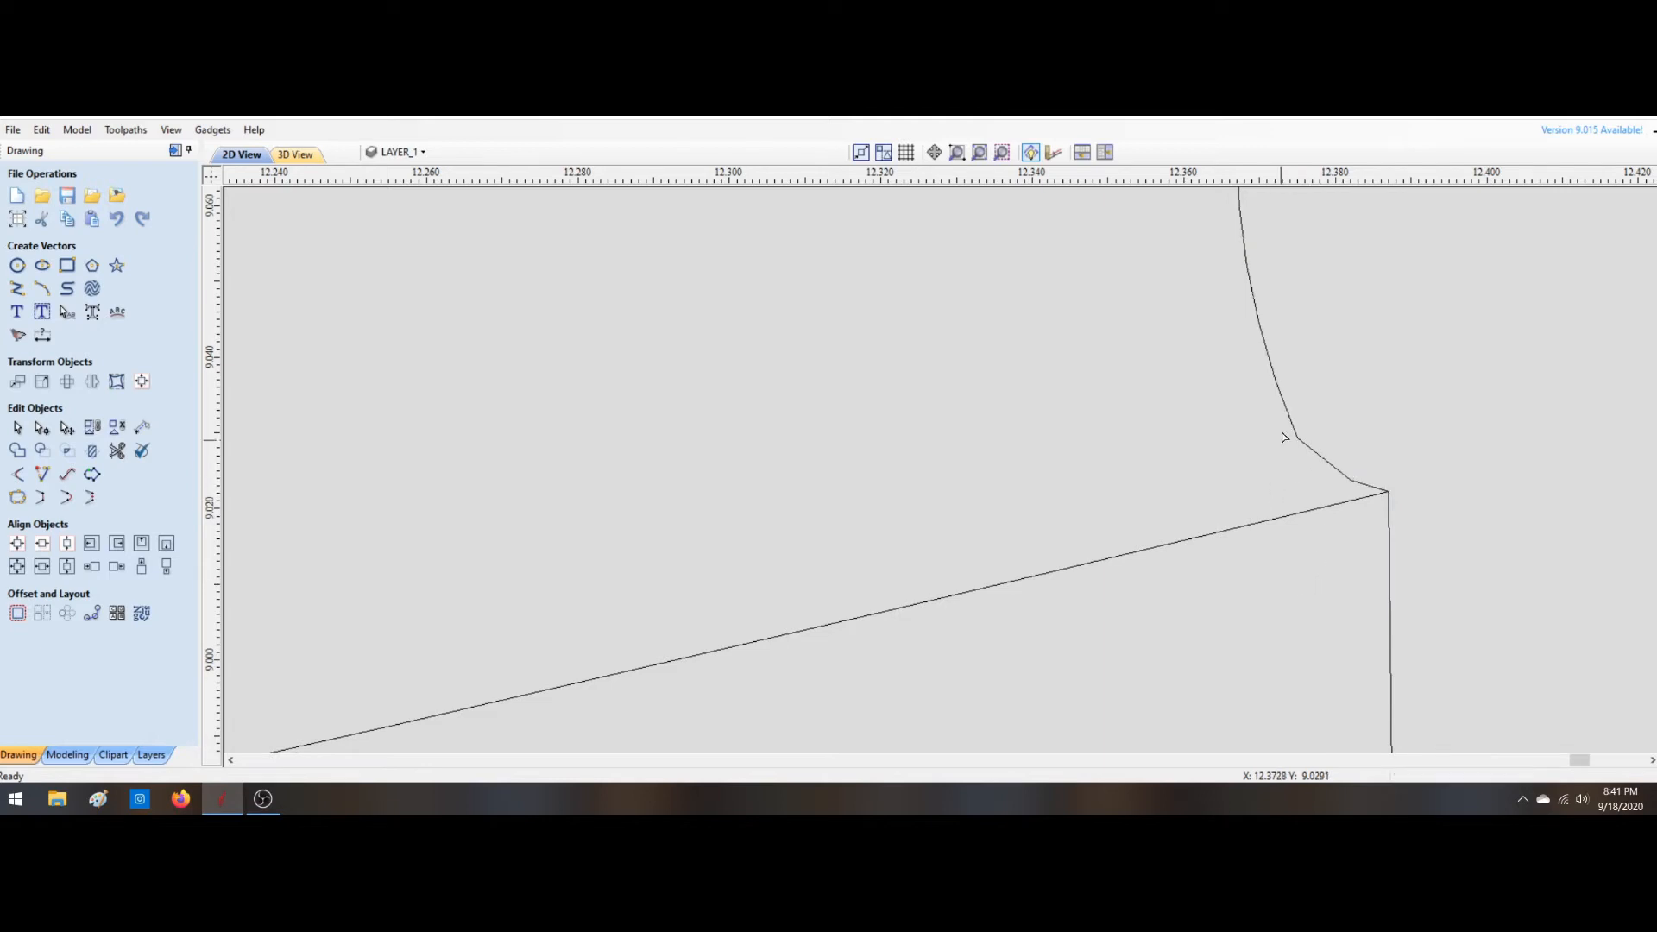
Step: Fit circular arcs to the inner rim curve with a 0.005 inch tolerance, keeping sharp corners and replacing the selected vector
left_click(978, 152)
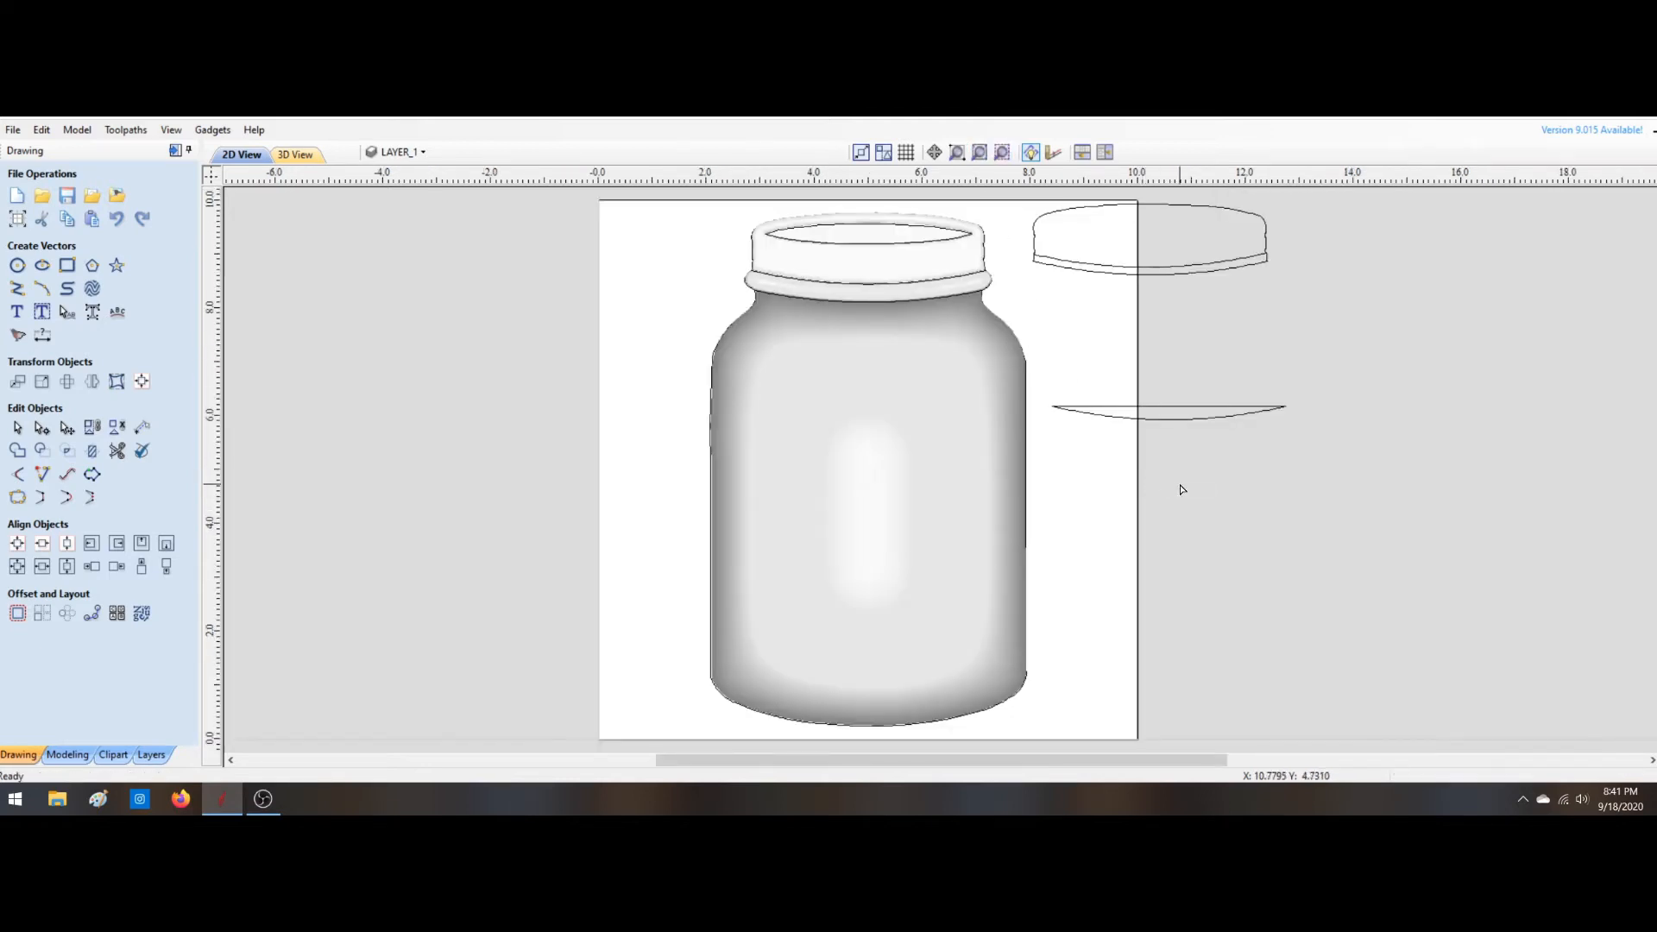
scroll(1176, 262, "up", 3)
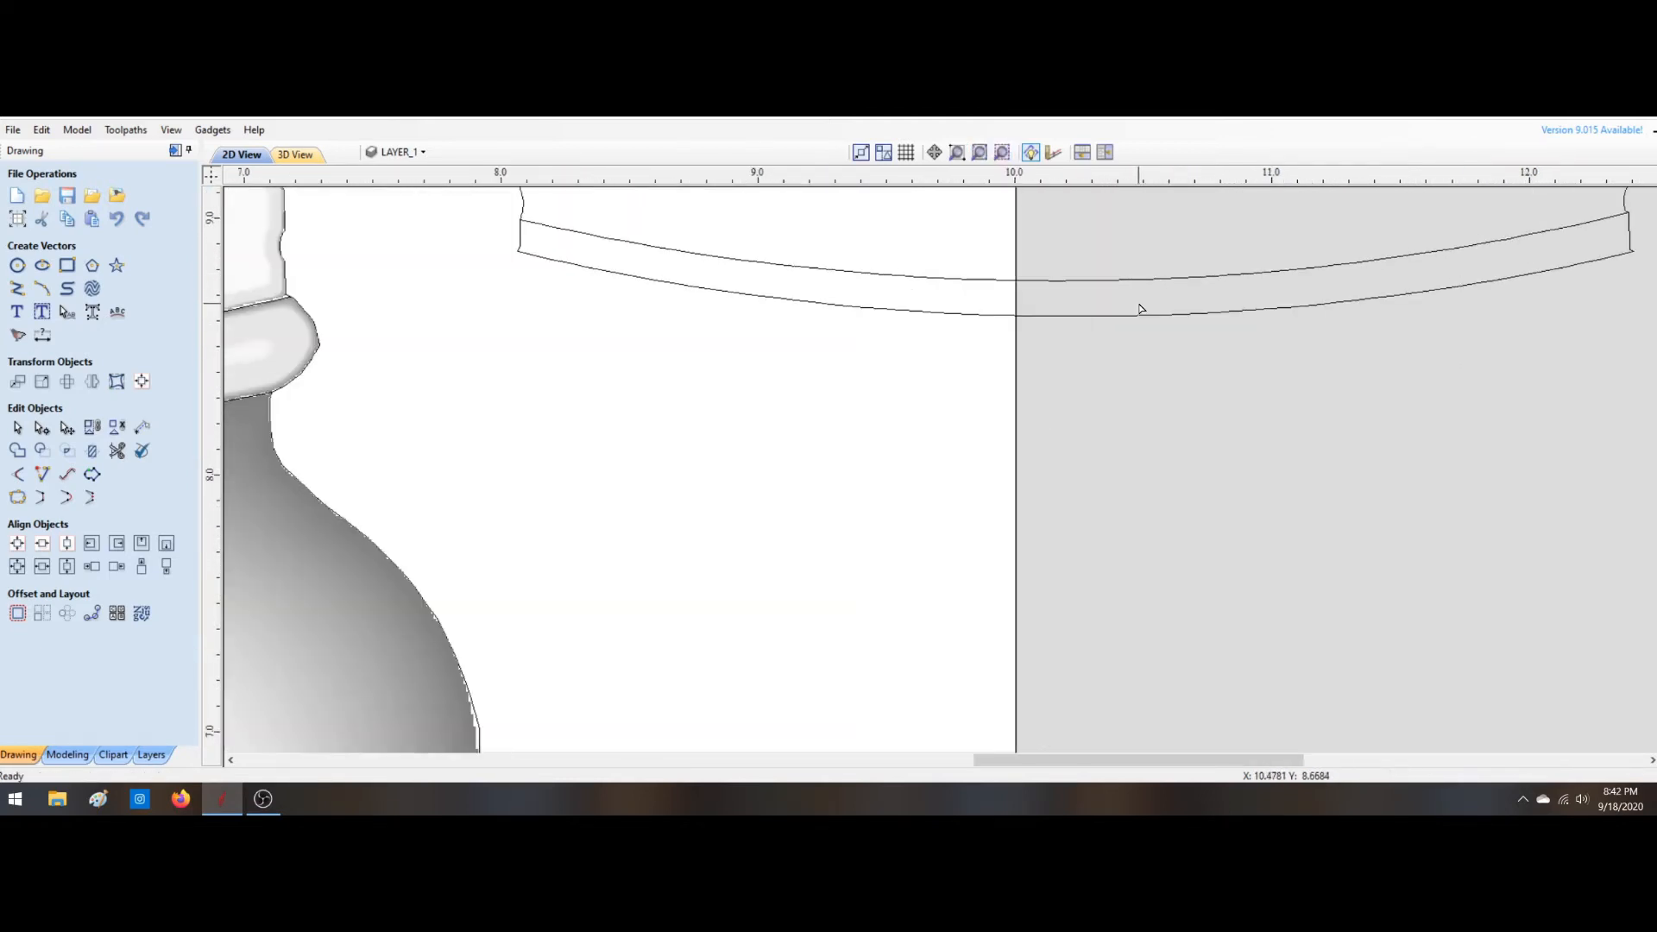
scroll(1140, 312, "down", 4)
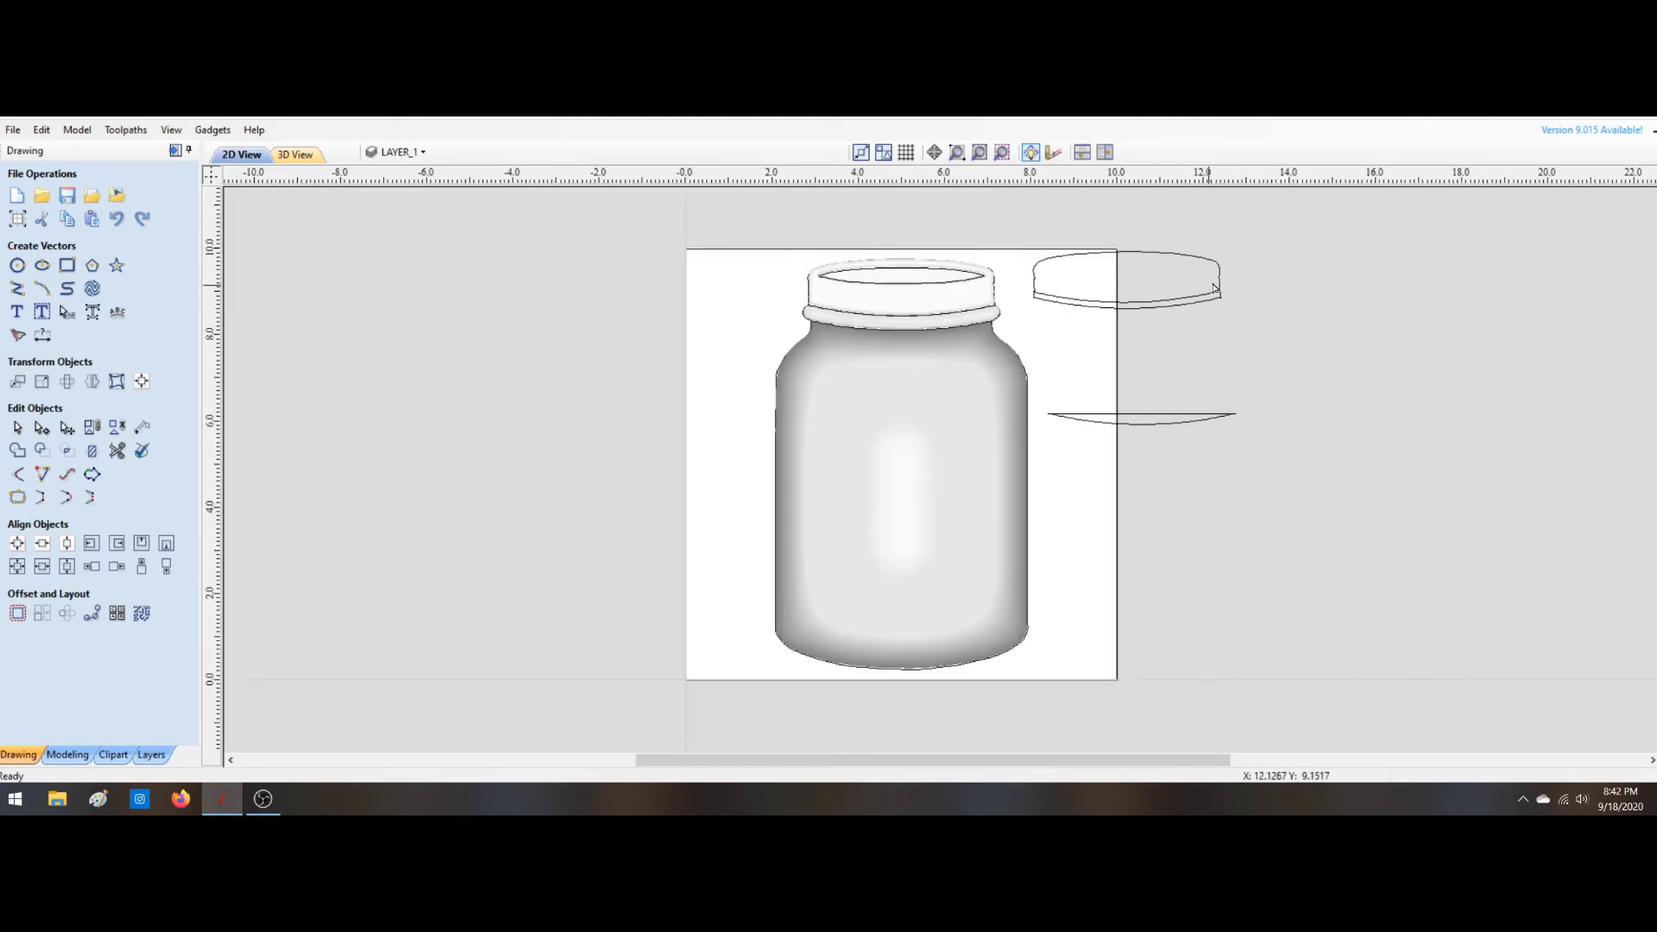
scroll(1214, 289, "up", 5)
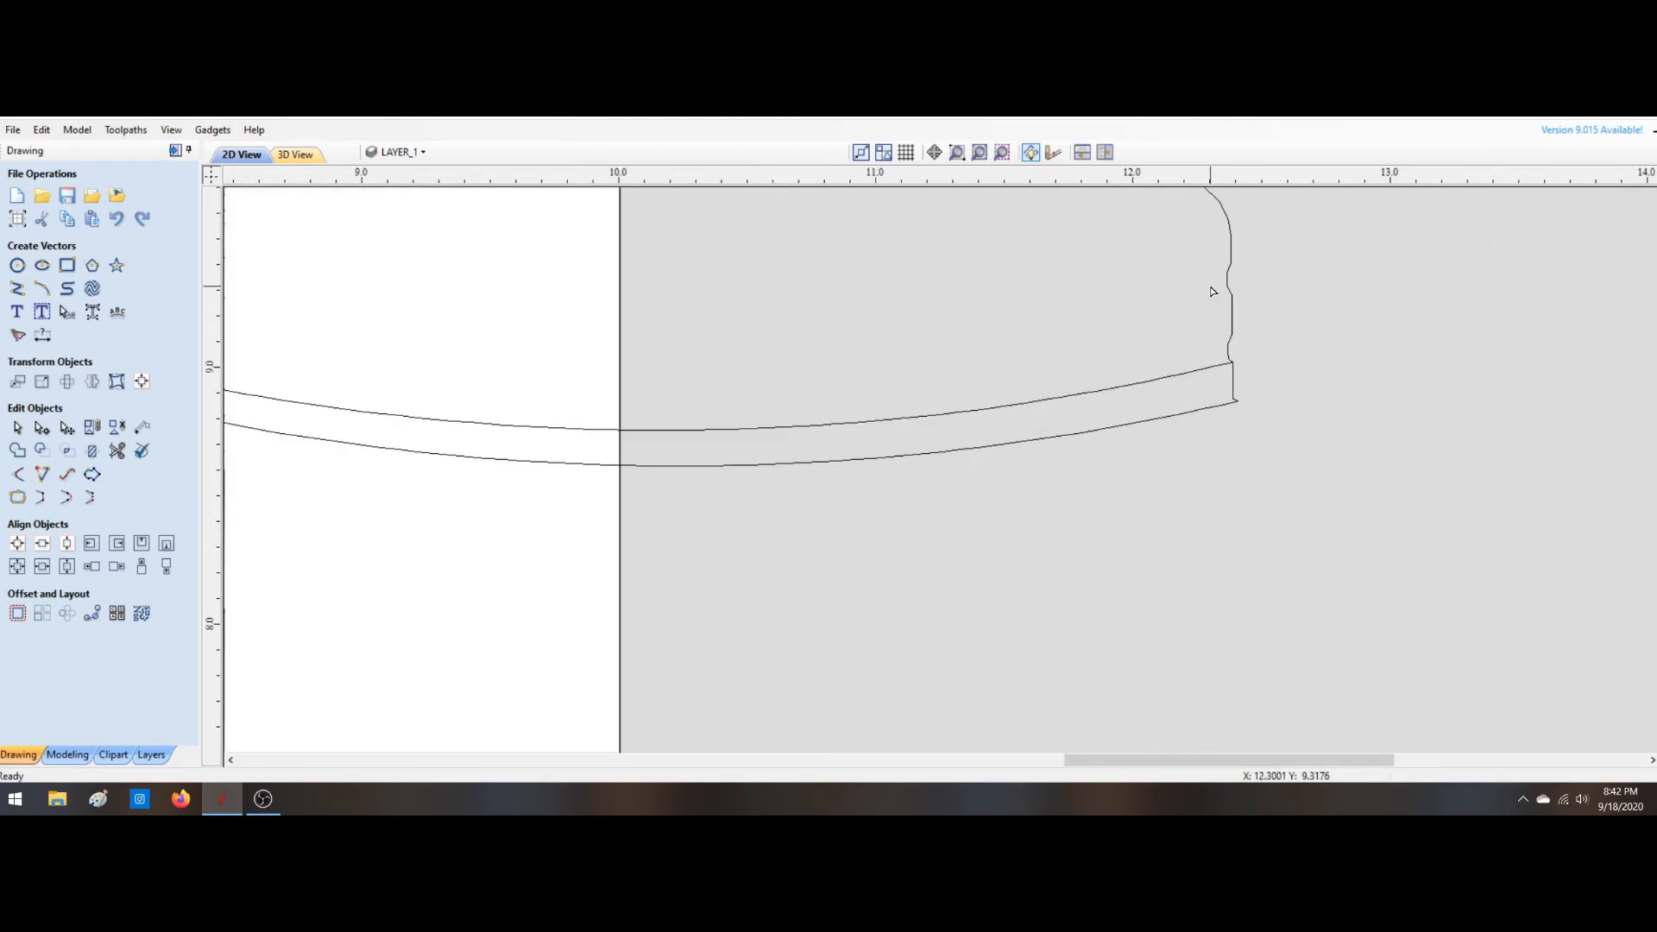
scroll(1213, 291, "down", 2)
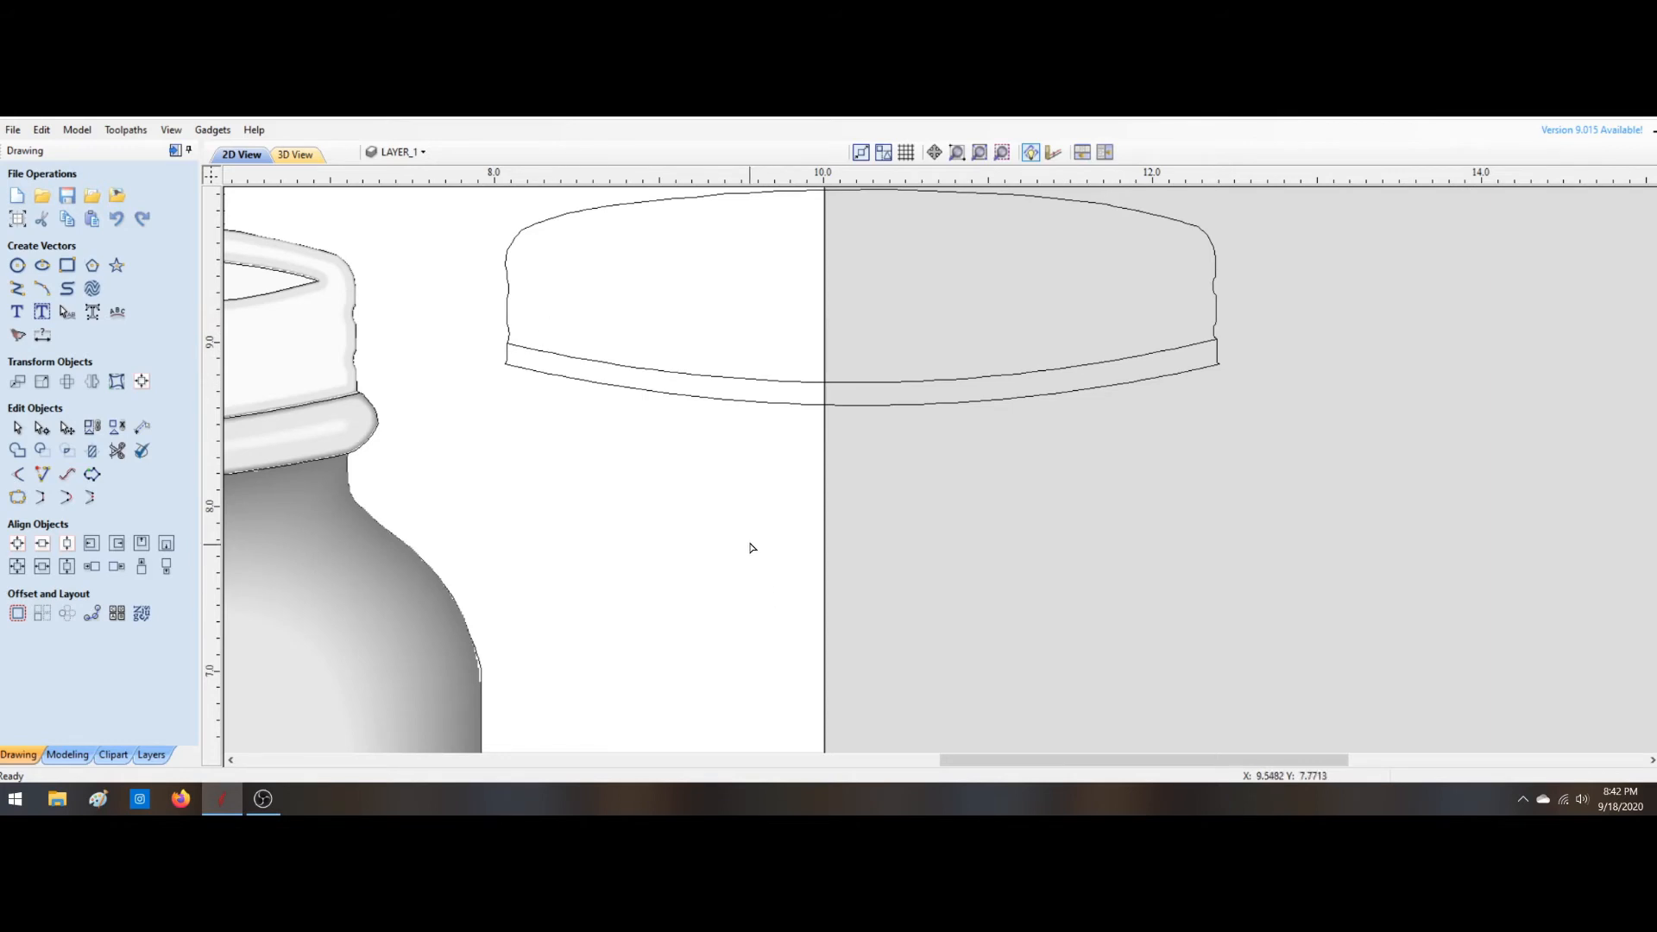
scroll(750, 547, "down", 2)
left_click(783, 437)
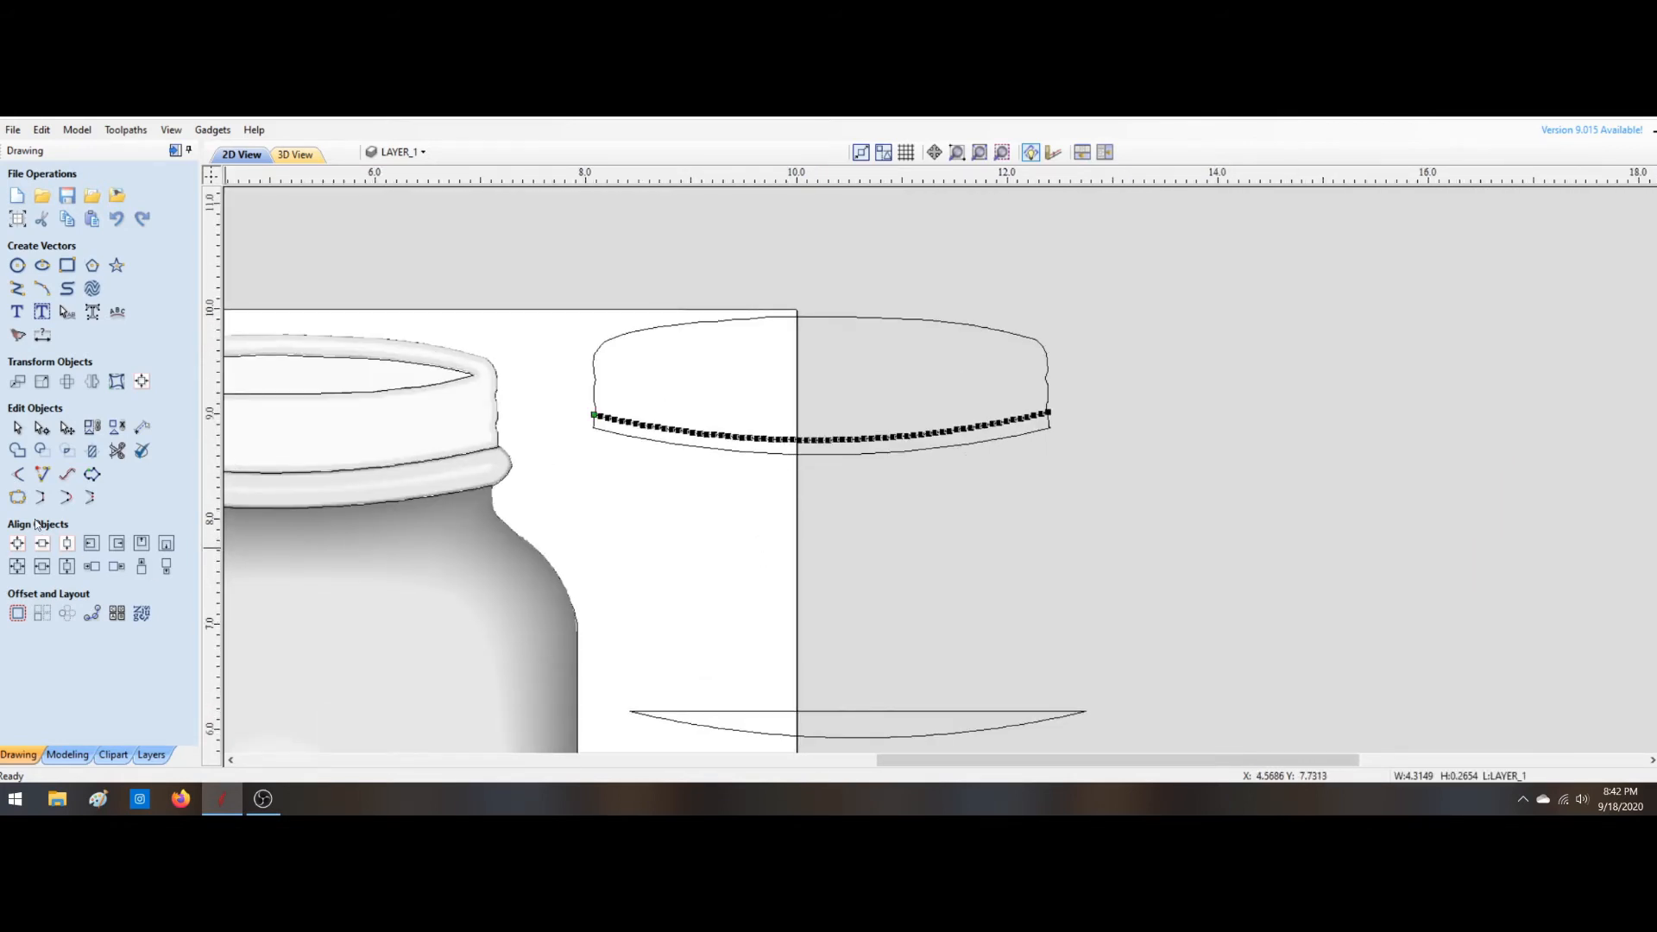
left_click(66, 474)
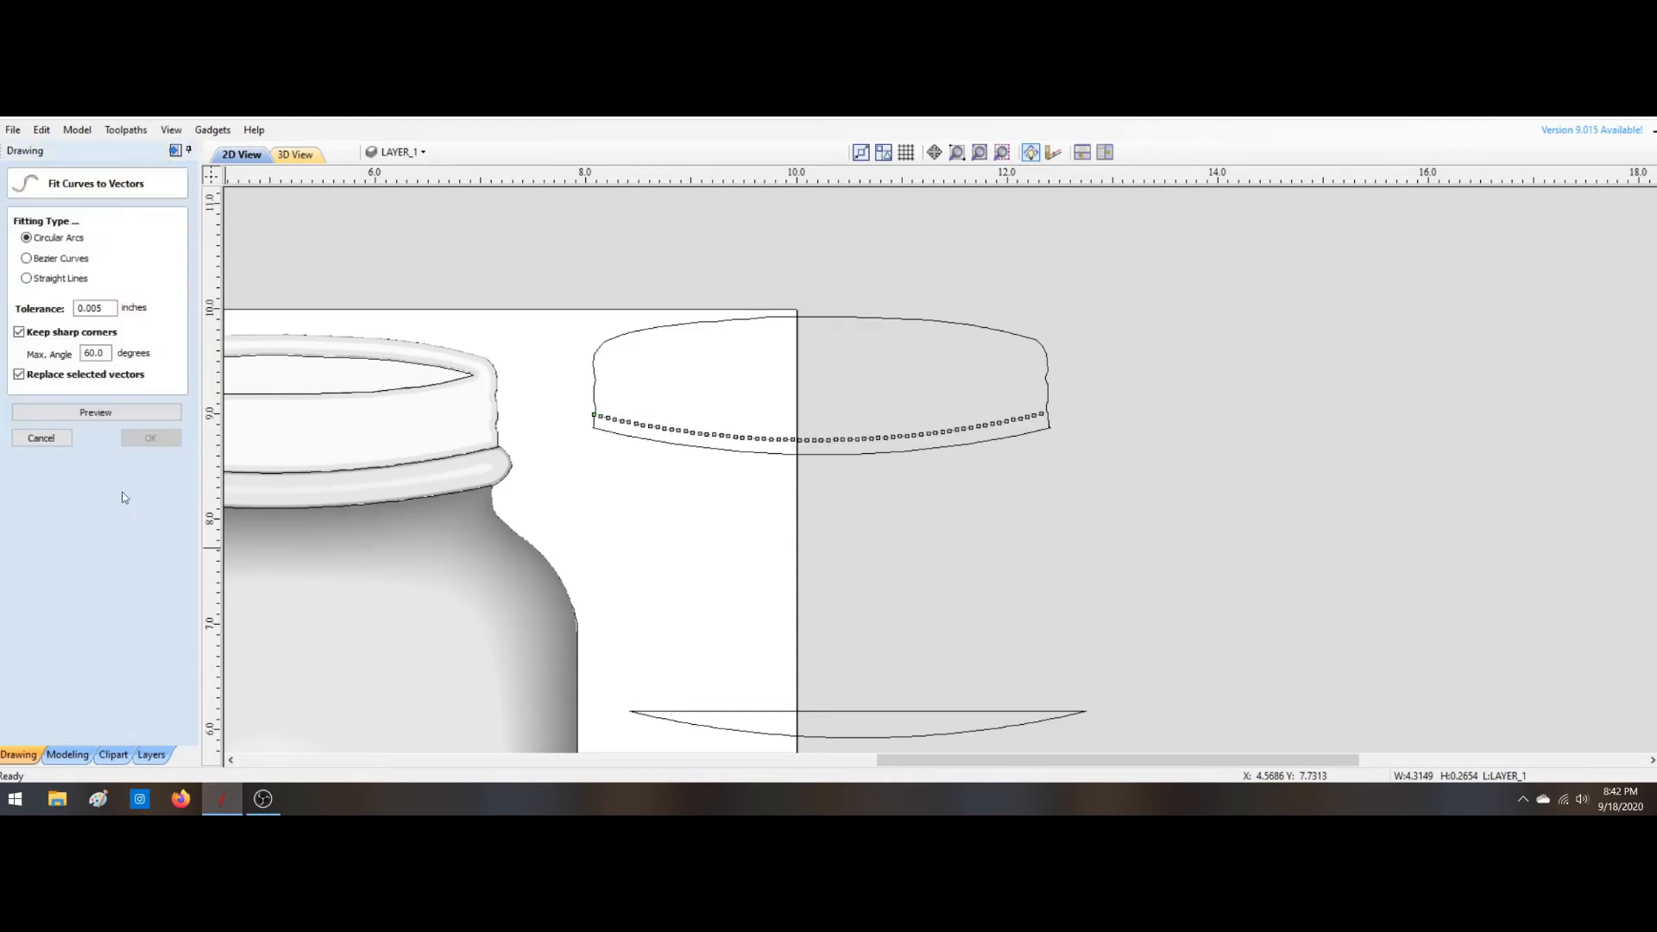
left_click(145, 413)
left_click(152, 440)
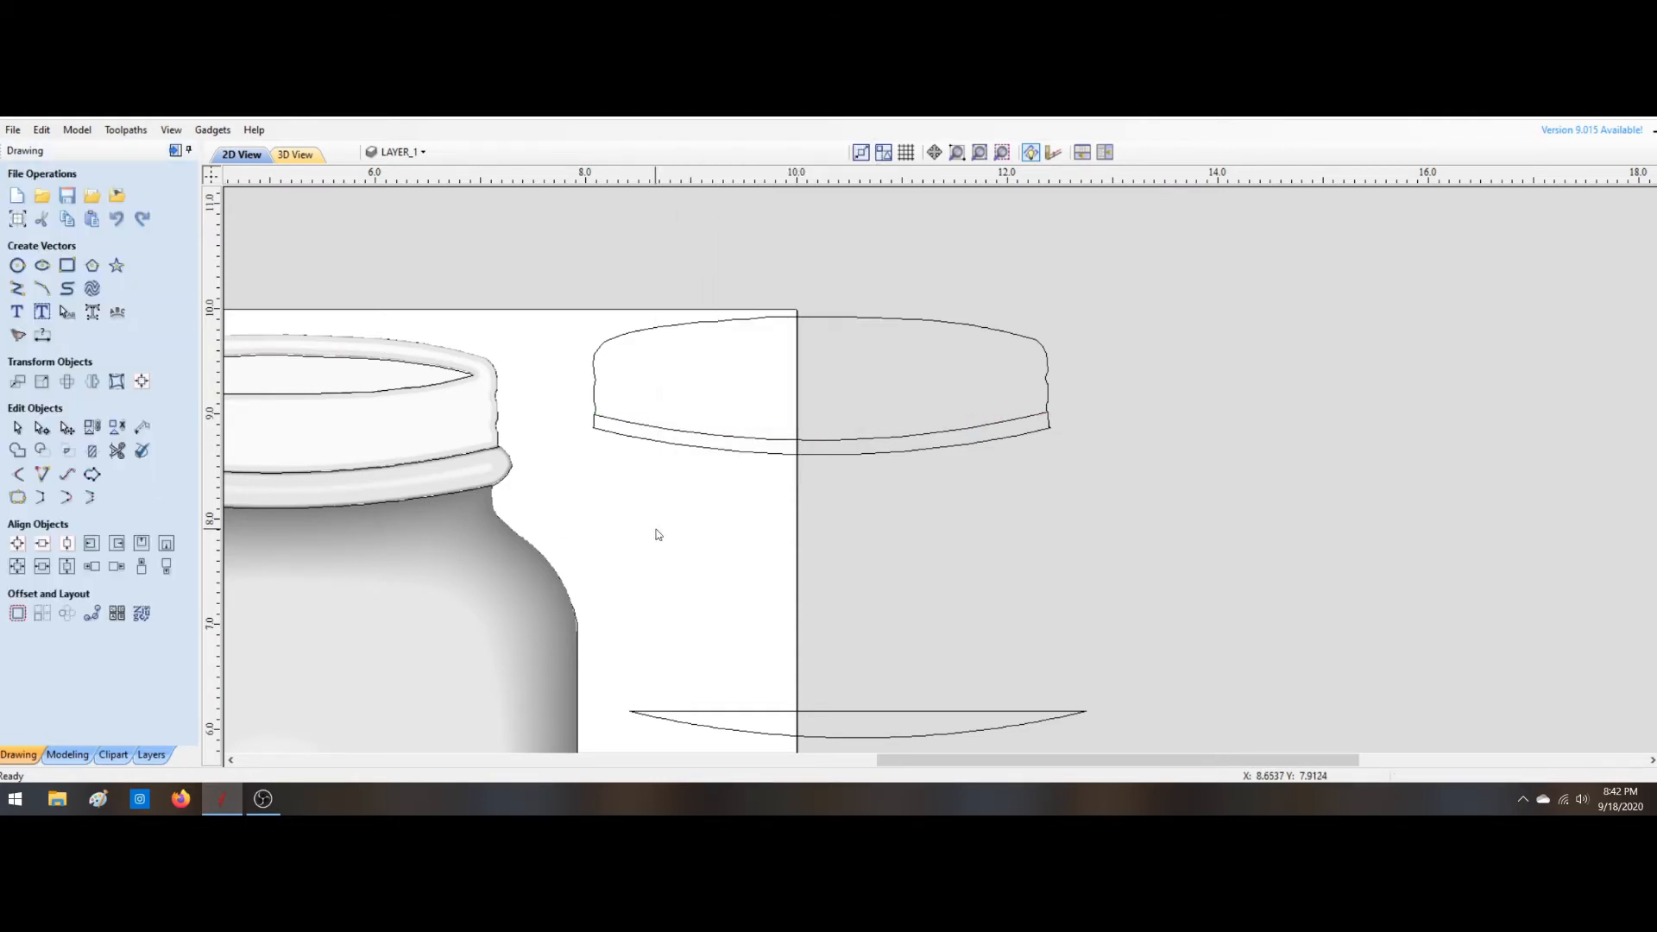
Step: Place three evenly spaced copies of the fitted rim curve above it across the lid outline
left_click(774, 443)
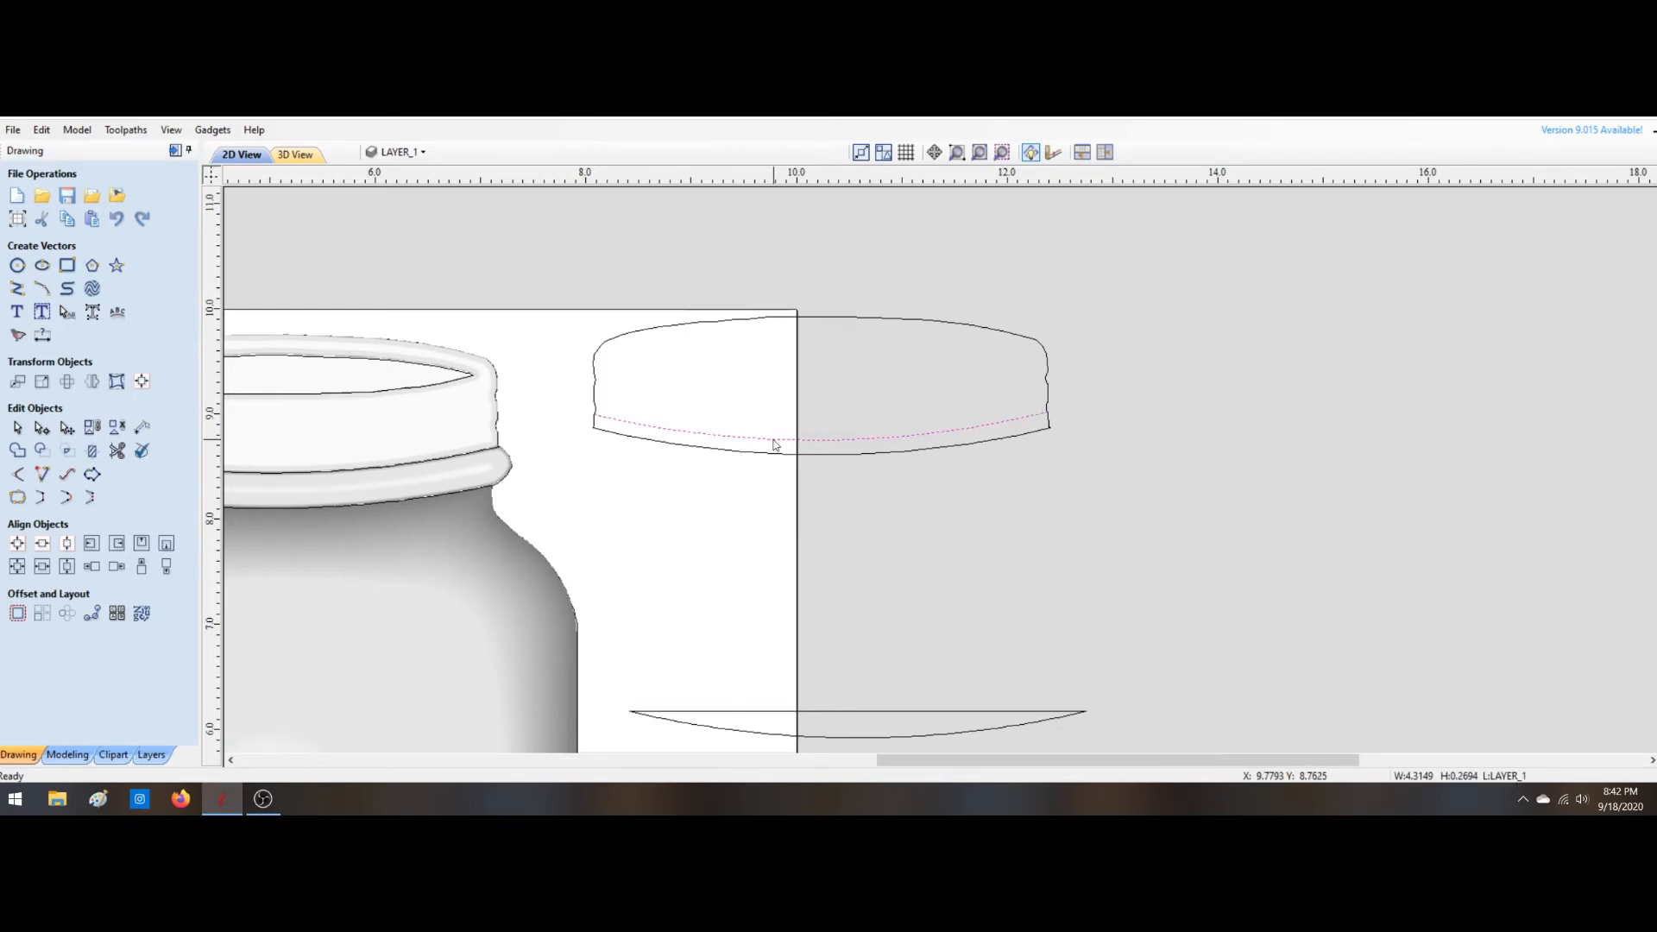
left_click(774, 444)
left_click_drag(817, 439, 813, 424)
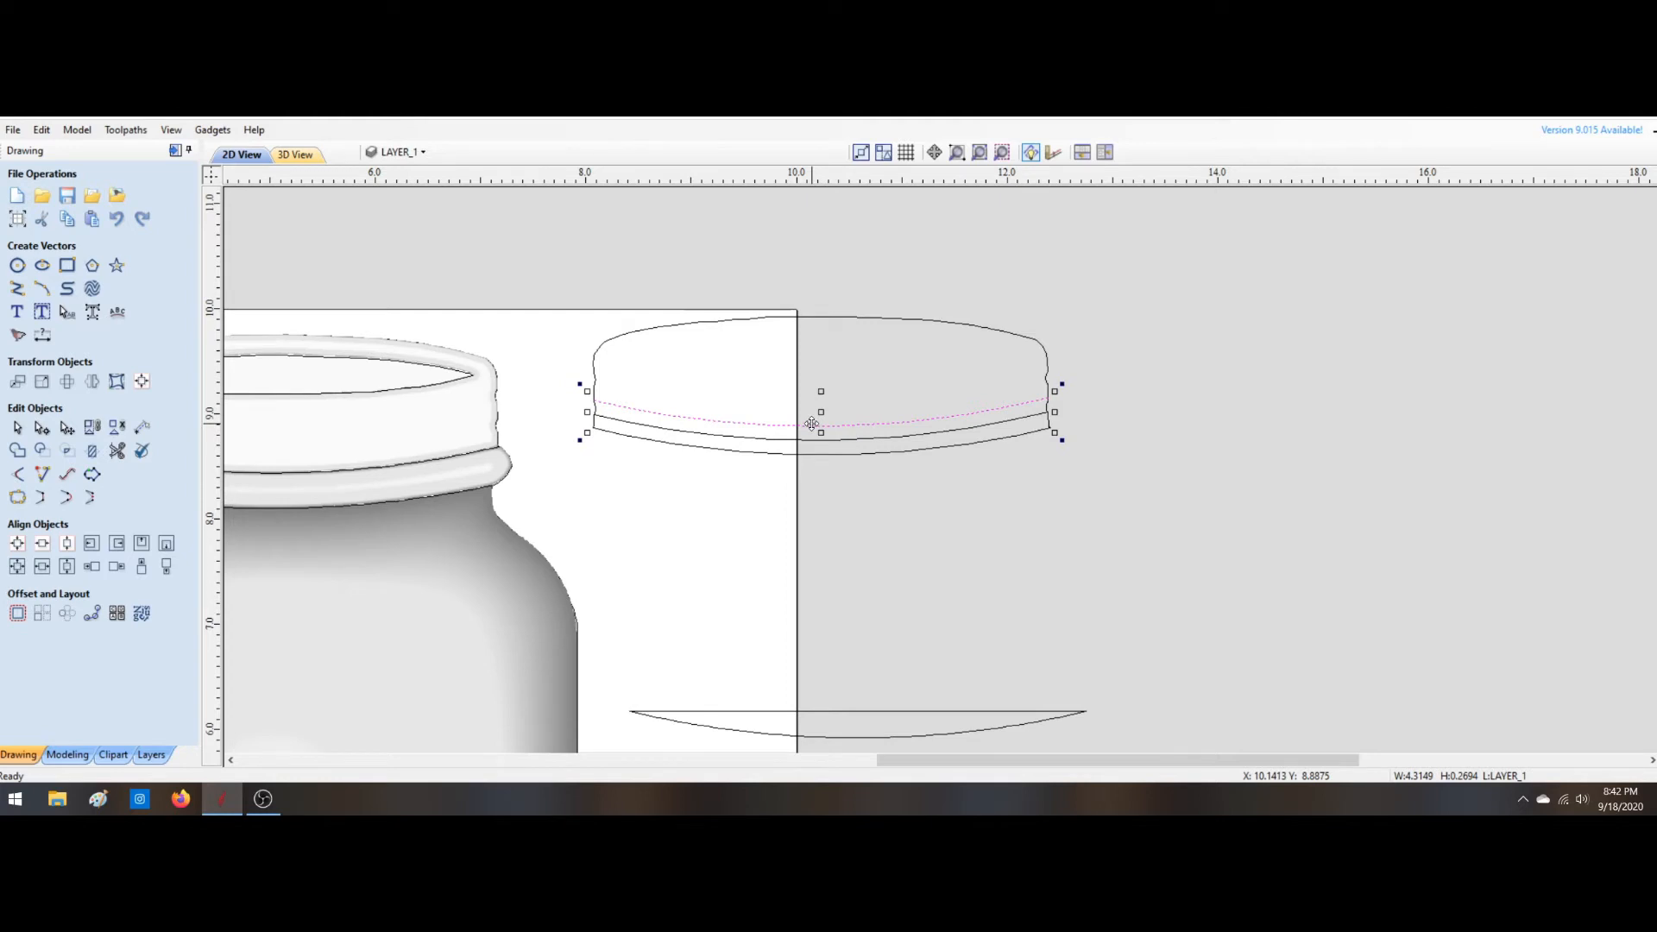
left_click_drag(811, 423, 808, 398)
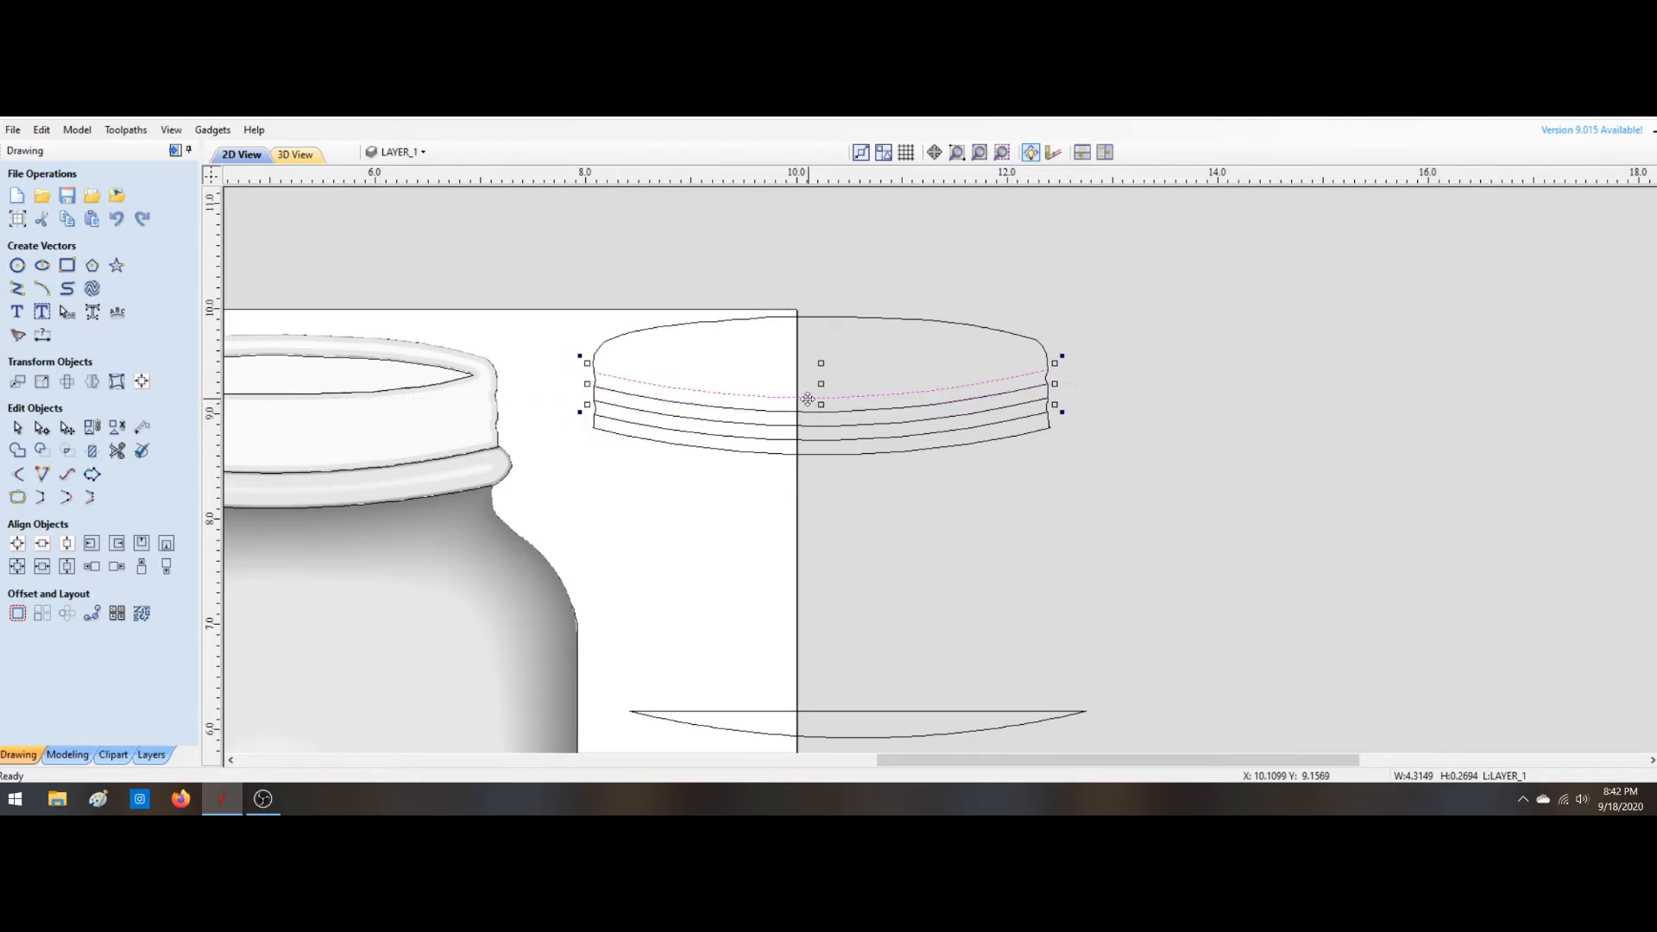
Step: Move the lid's third band line so its right end meets the outline corner above the lower right groove
left_click(742, 513)
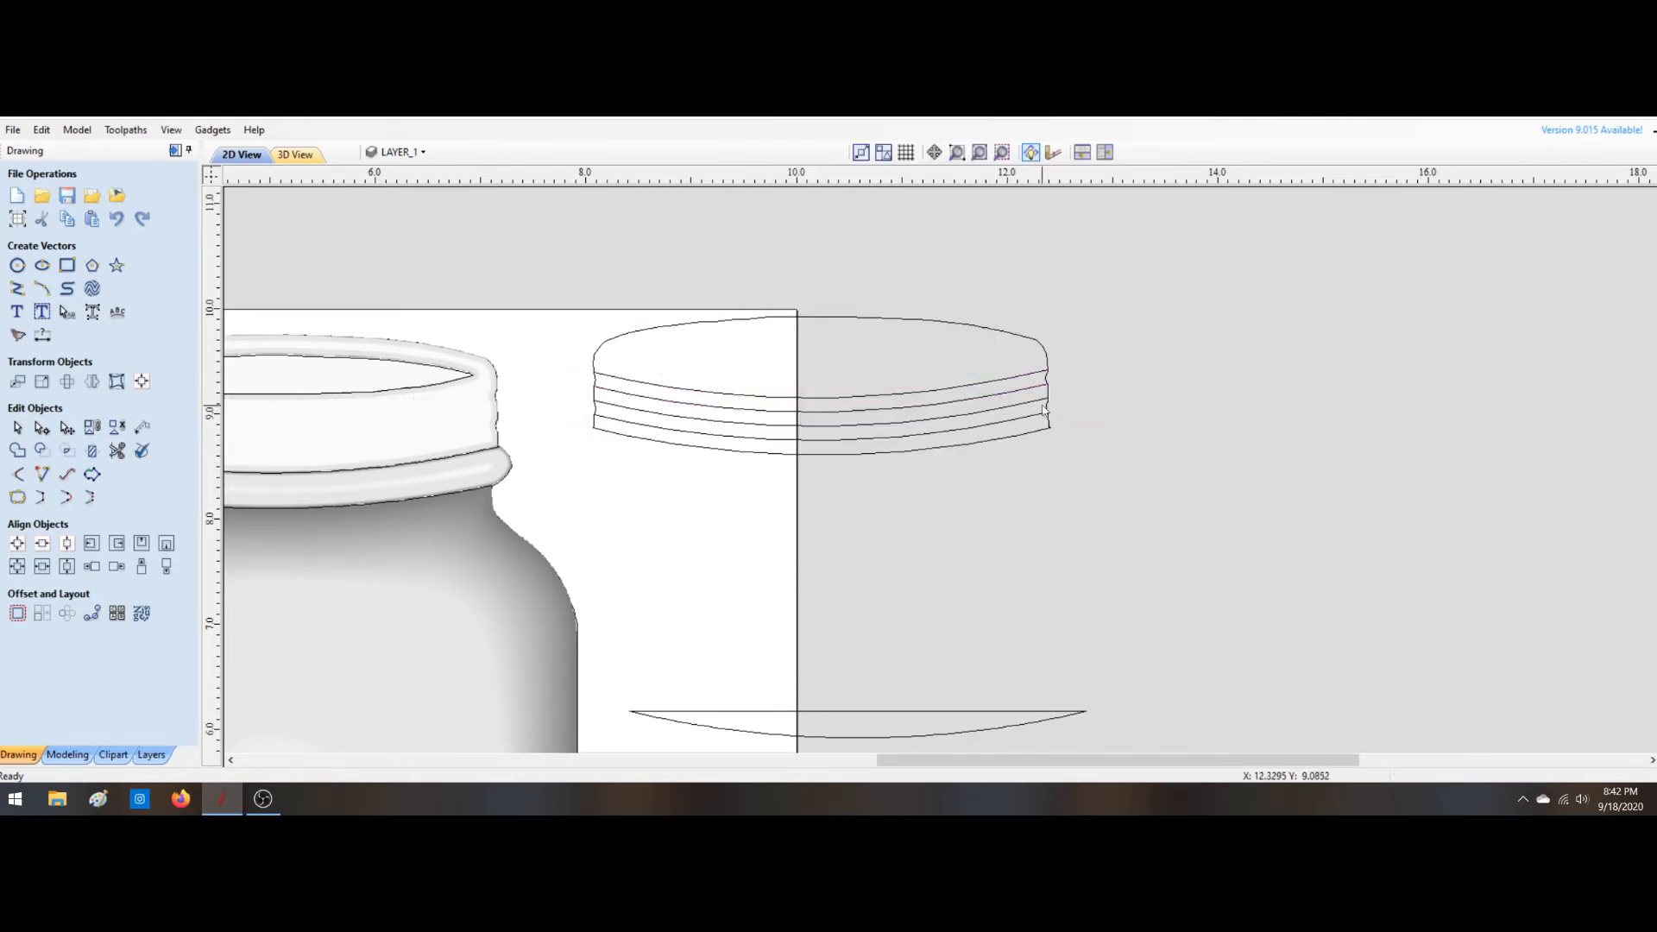
scroll(1044, 412, "up", 8)
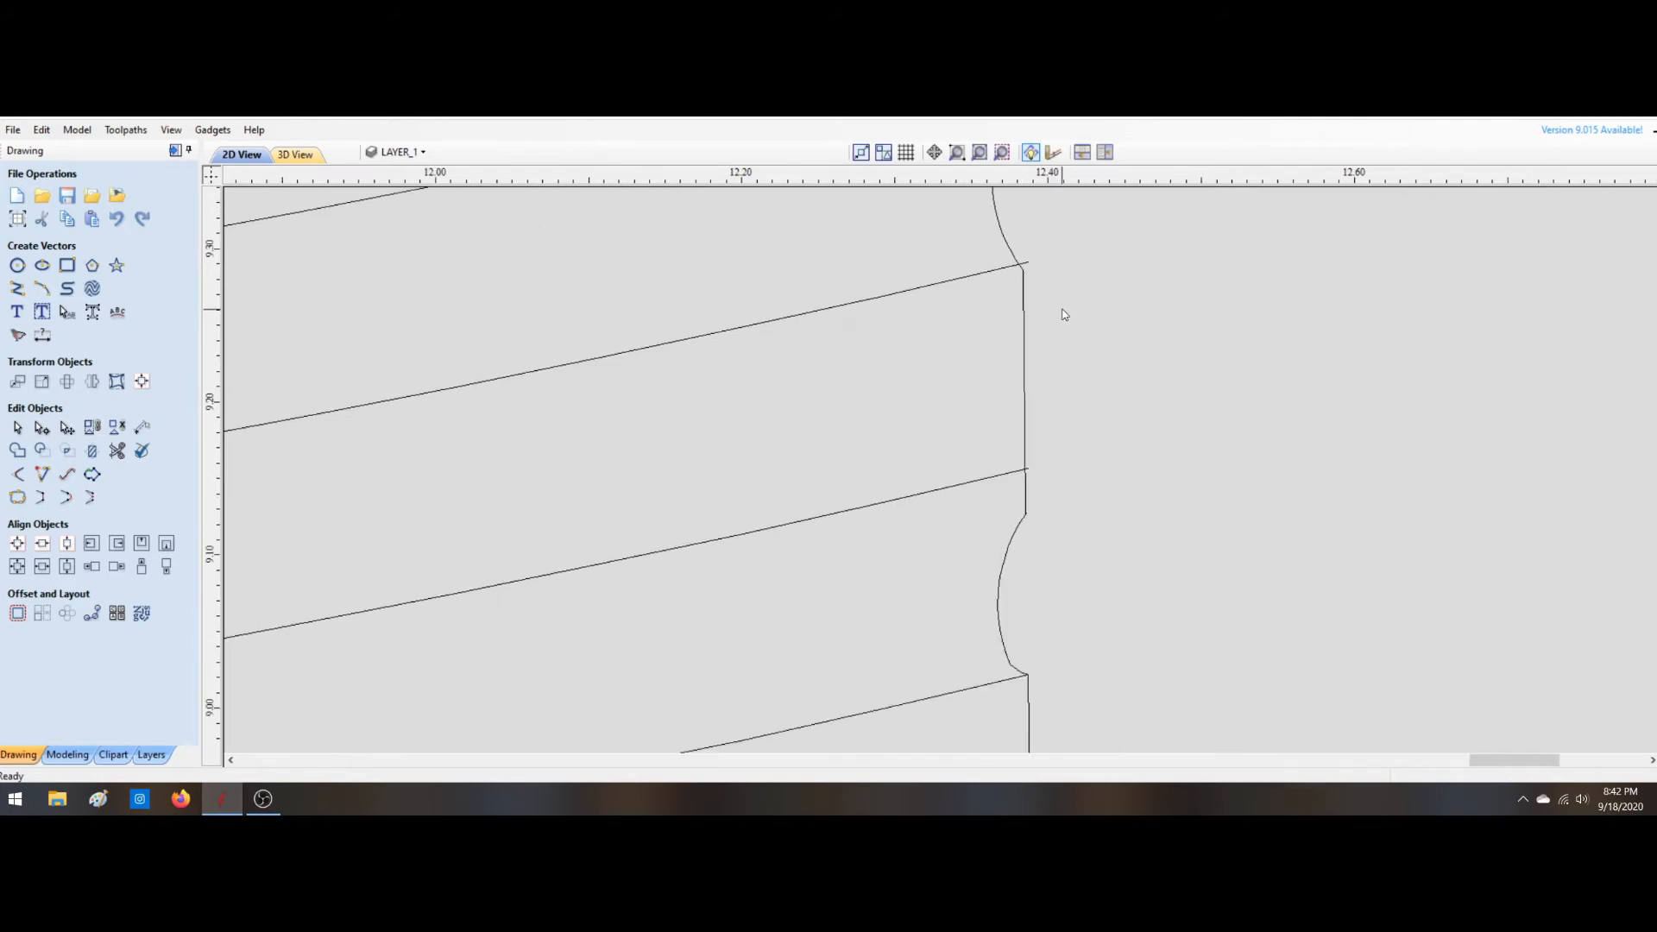
left_click(977, 485)
left_click(986, 516)
left_click(975, 481)
left_click_drag(976, 482, 973, 526)
scroll(1024, 517, "up", 8)
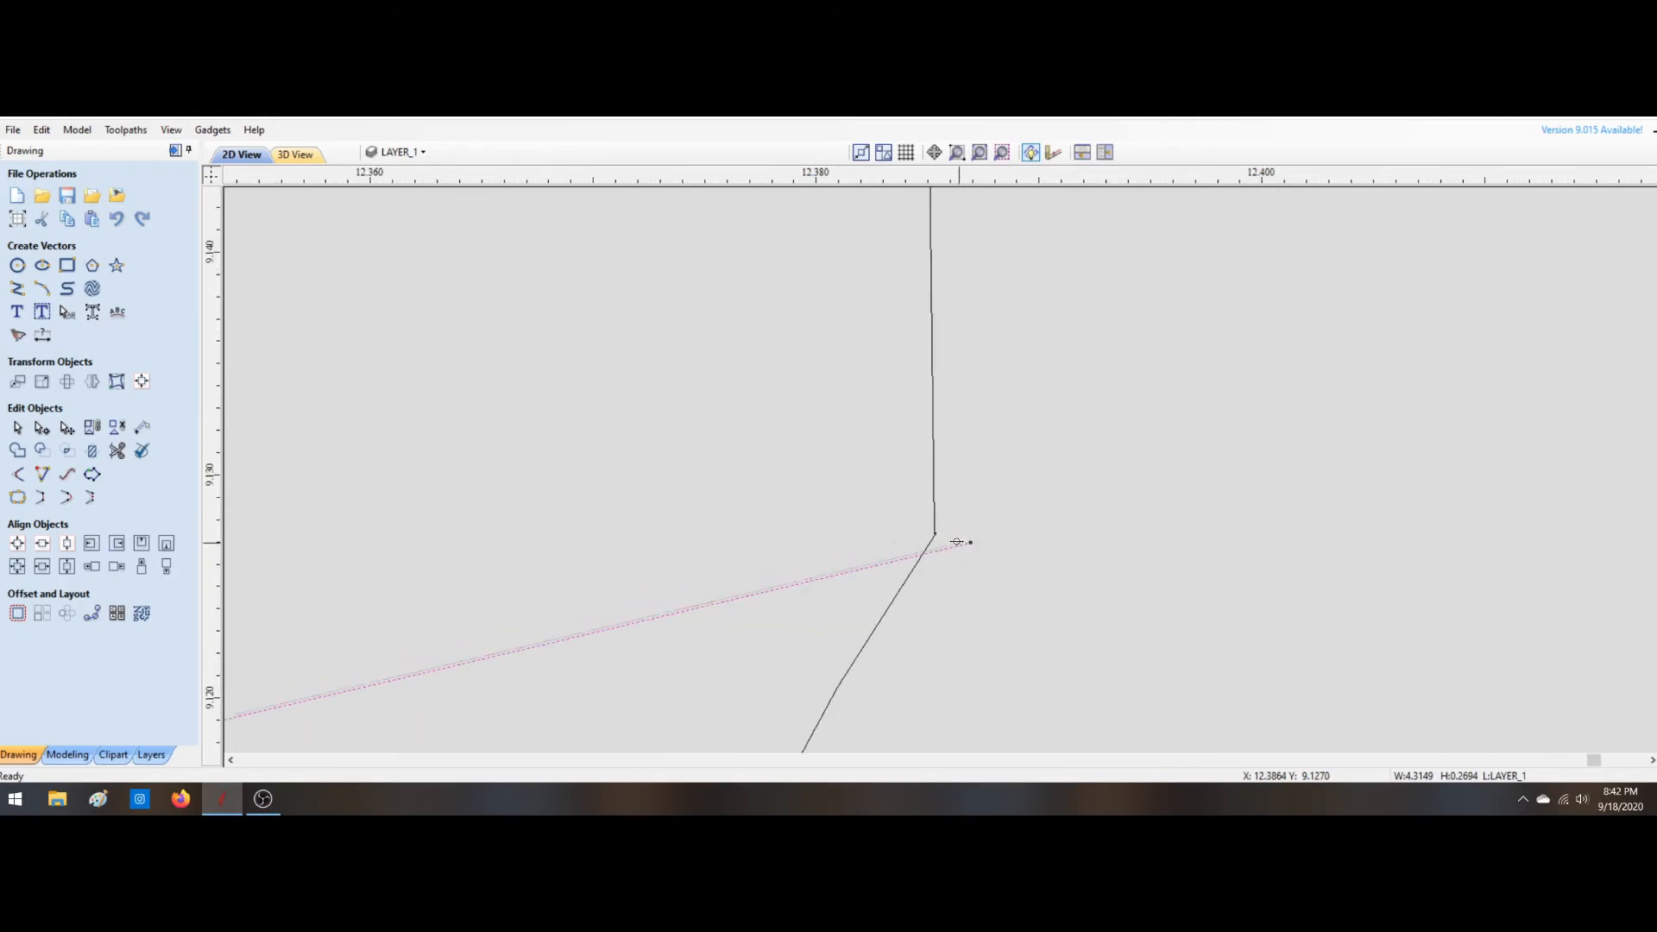
scroll(581, 591, "down", 6)
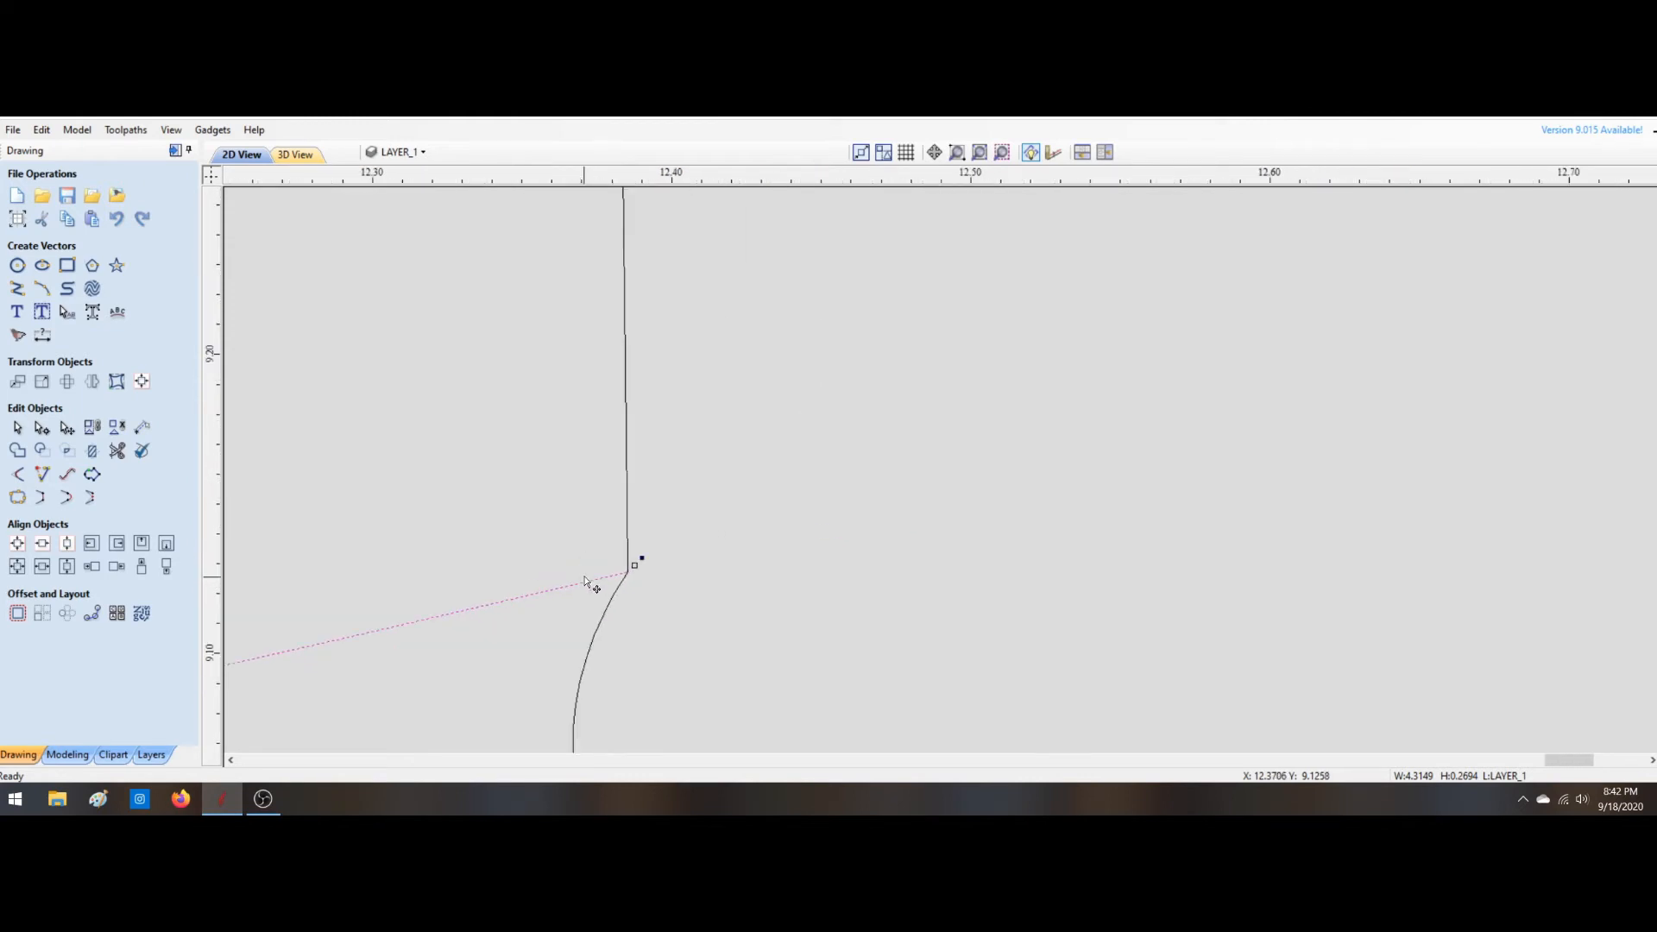
scroll(586, 581, "down", 8)
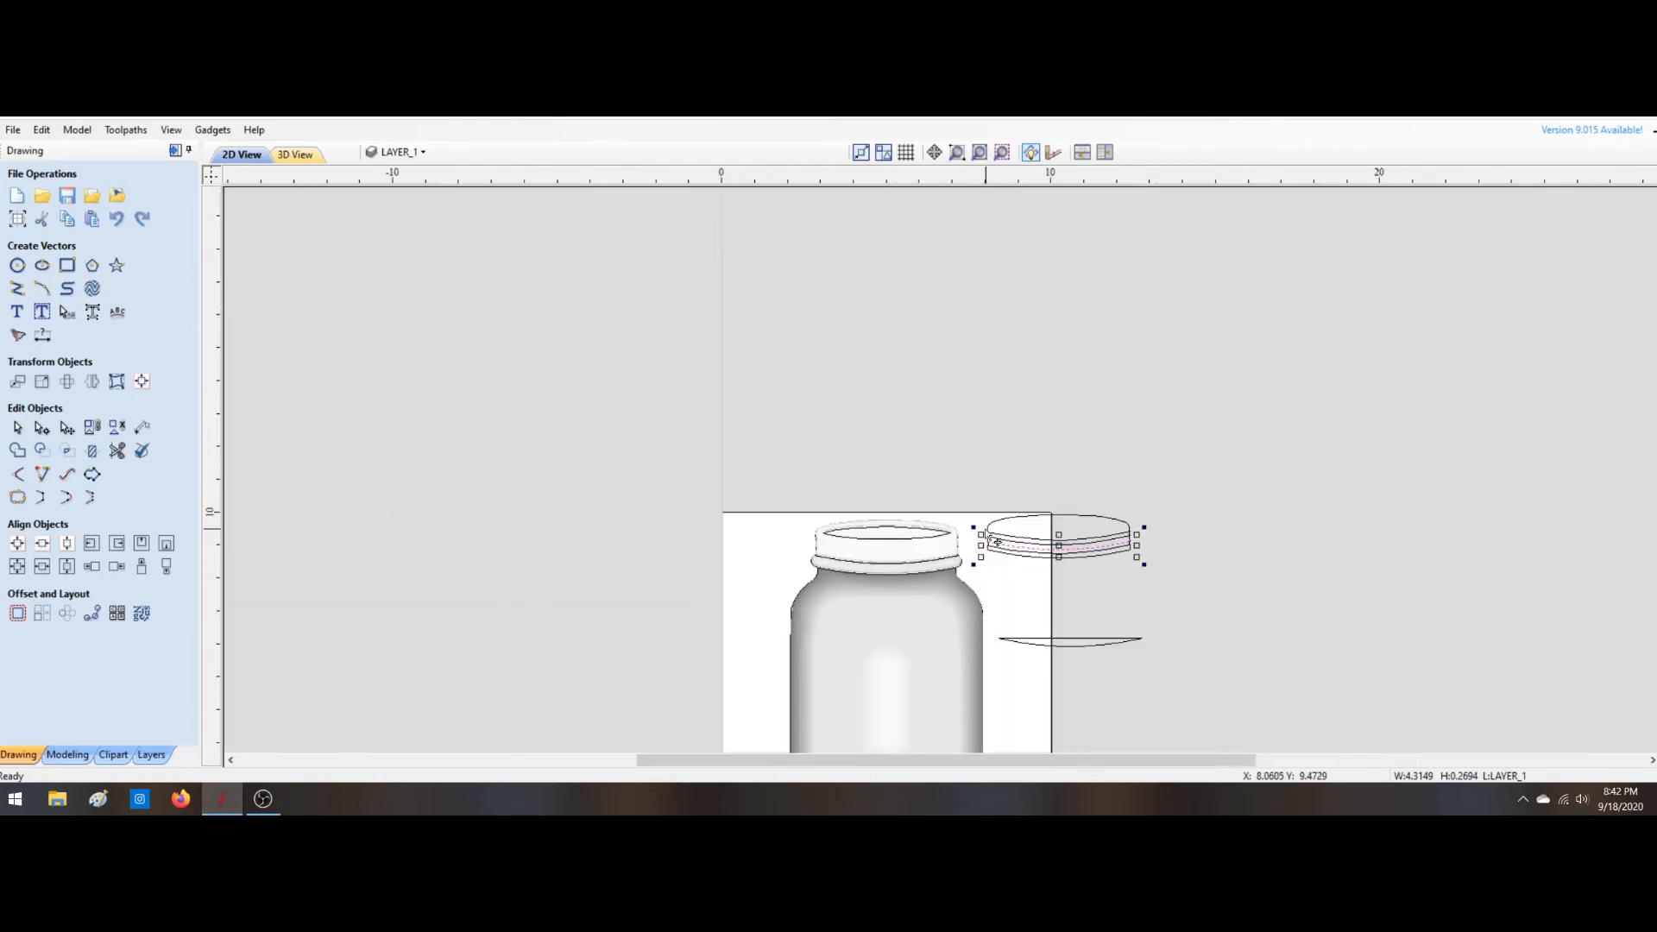
Step: Try to trim the third band line's overhang past the lid outline's left edge
scroll(996, 541, "up", 10)
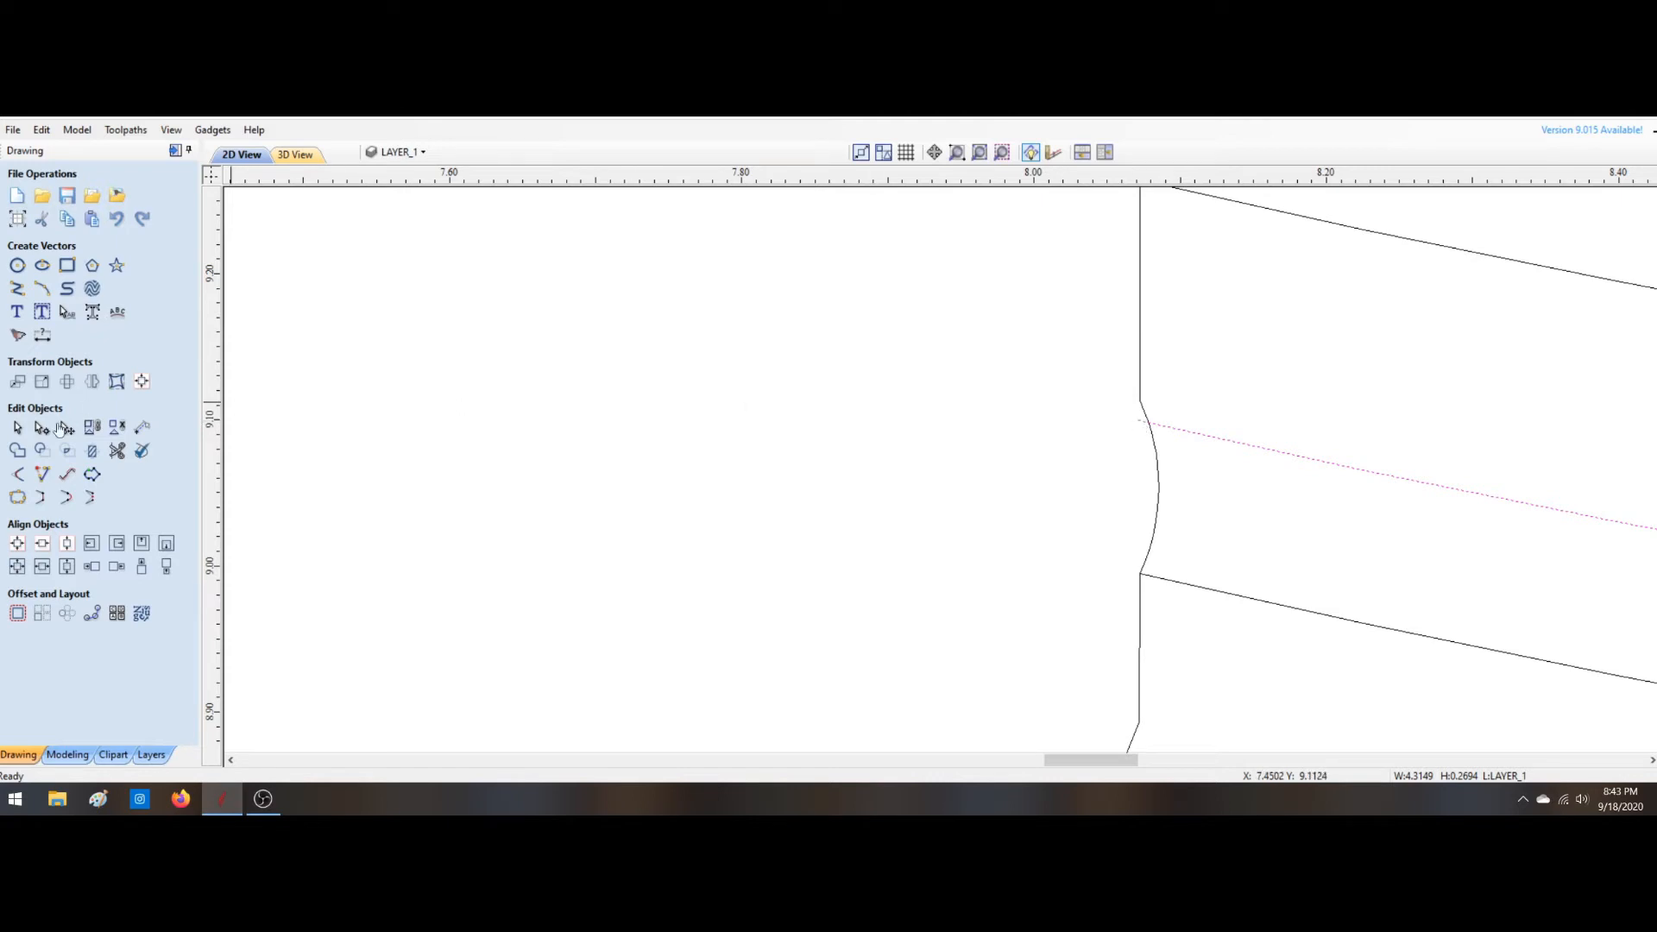
left_click(117, 452)
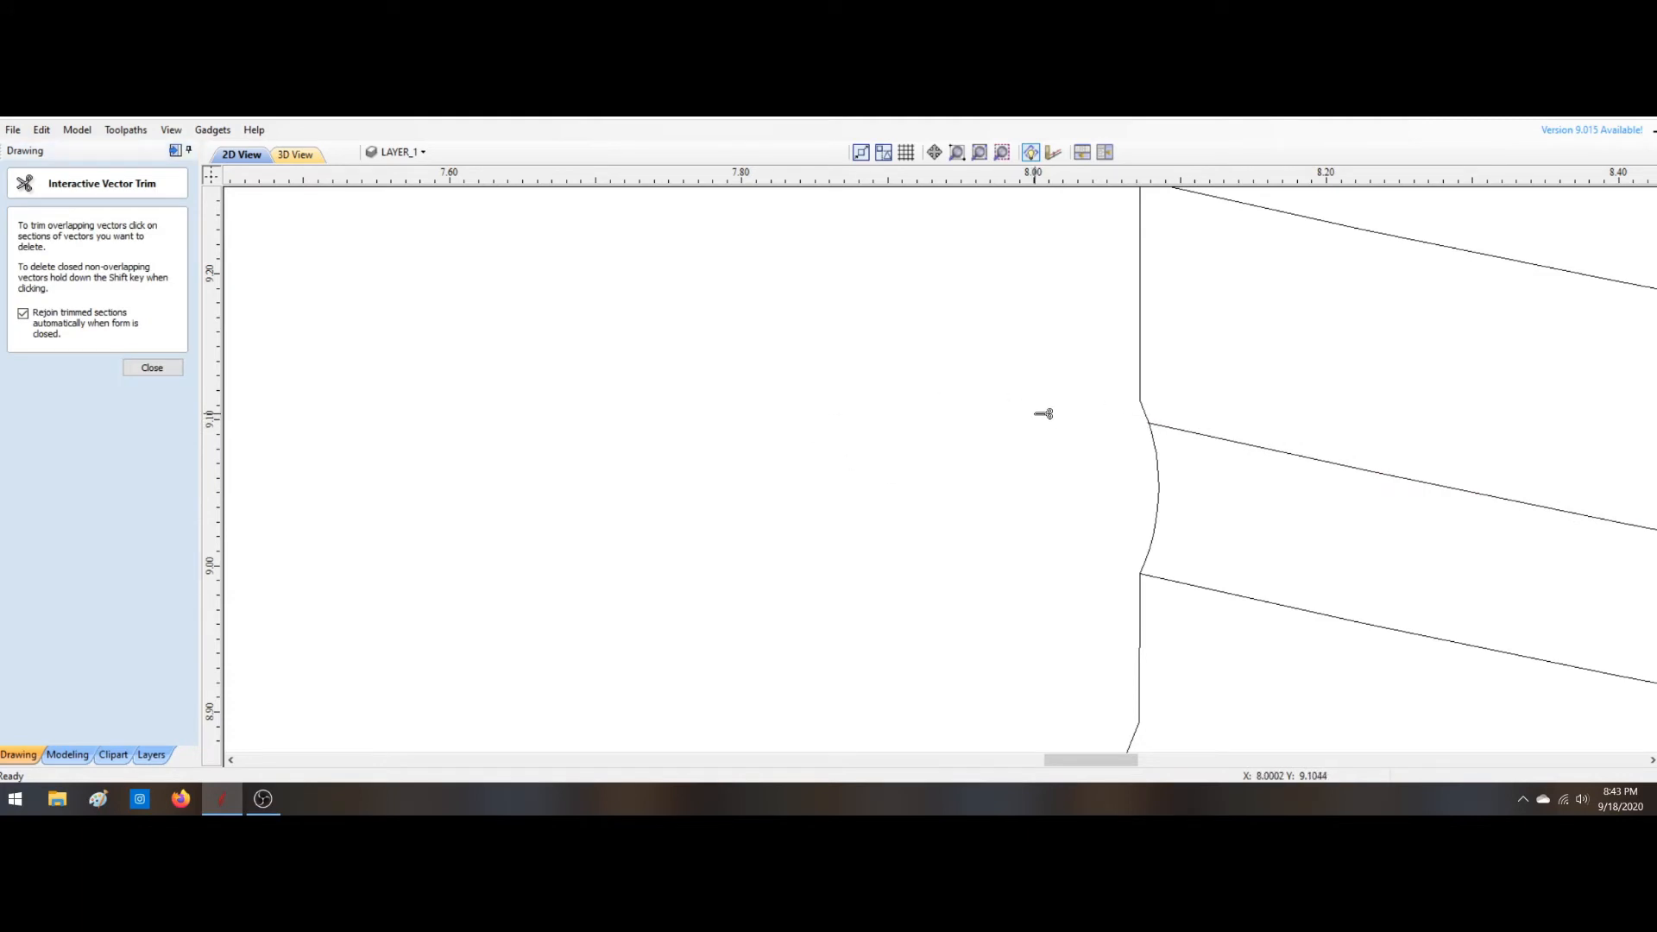
key("Escape")
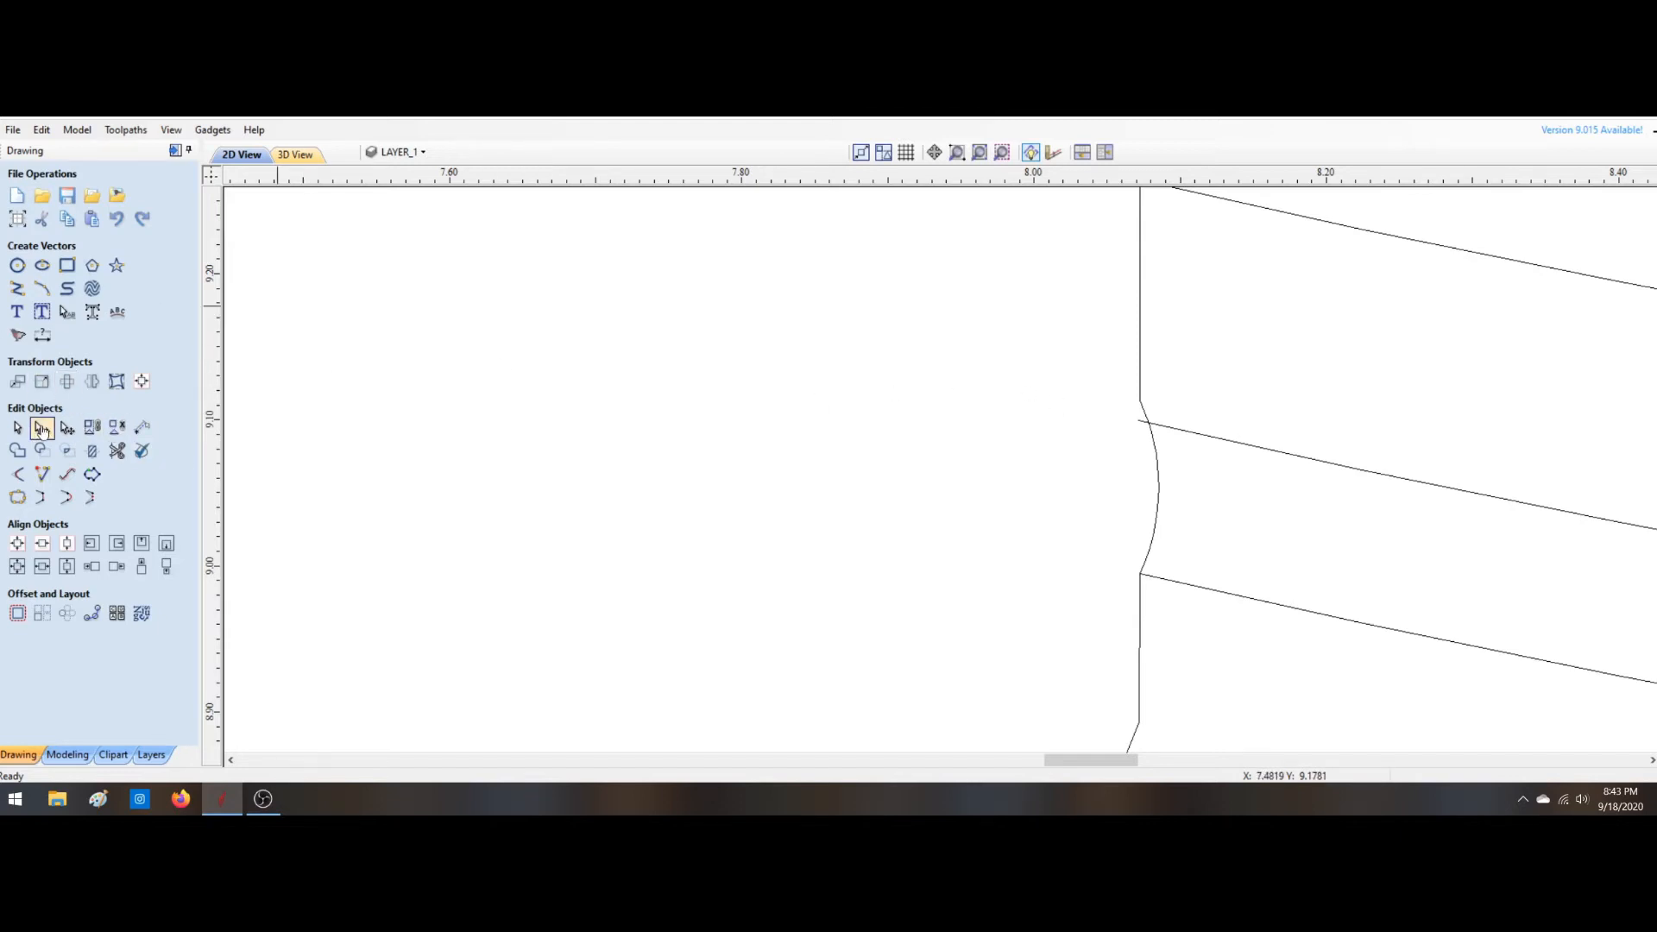
Step: In node editing, move the outline's corner node above the lower left groove onto the third band line's left end
left_click(1144, 418)
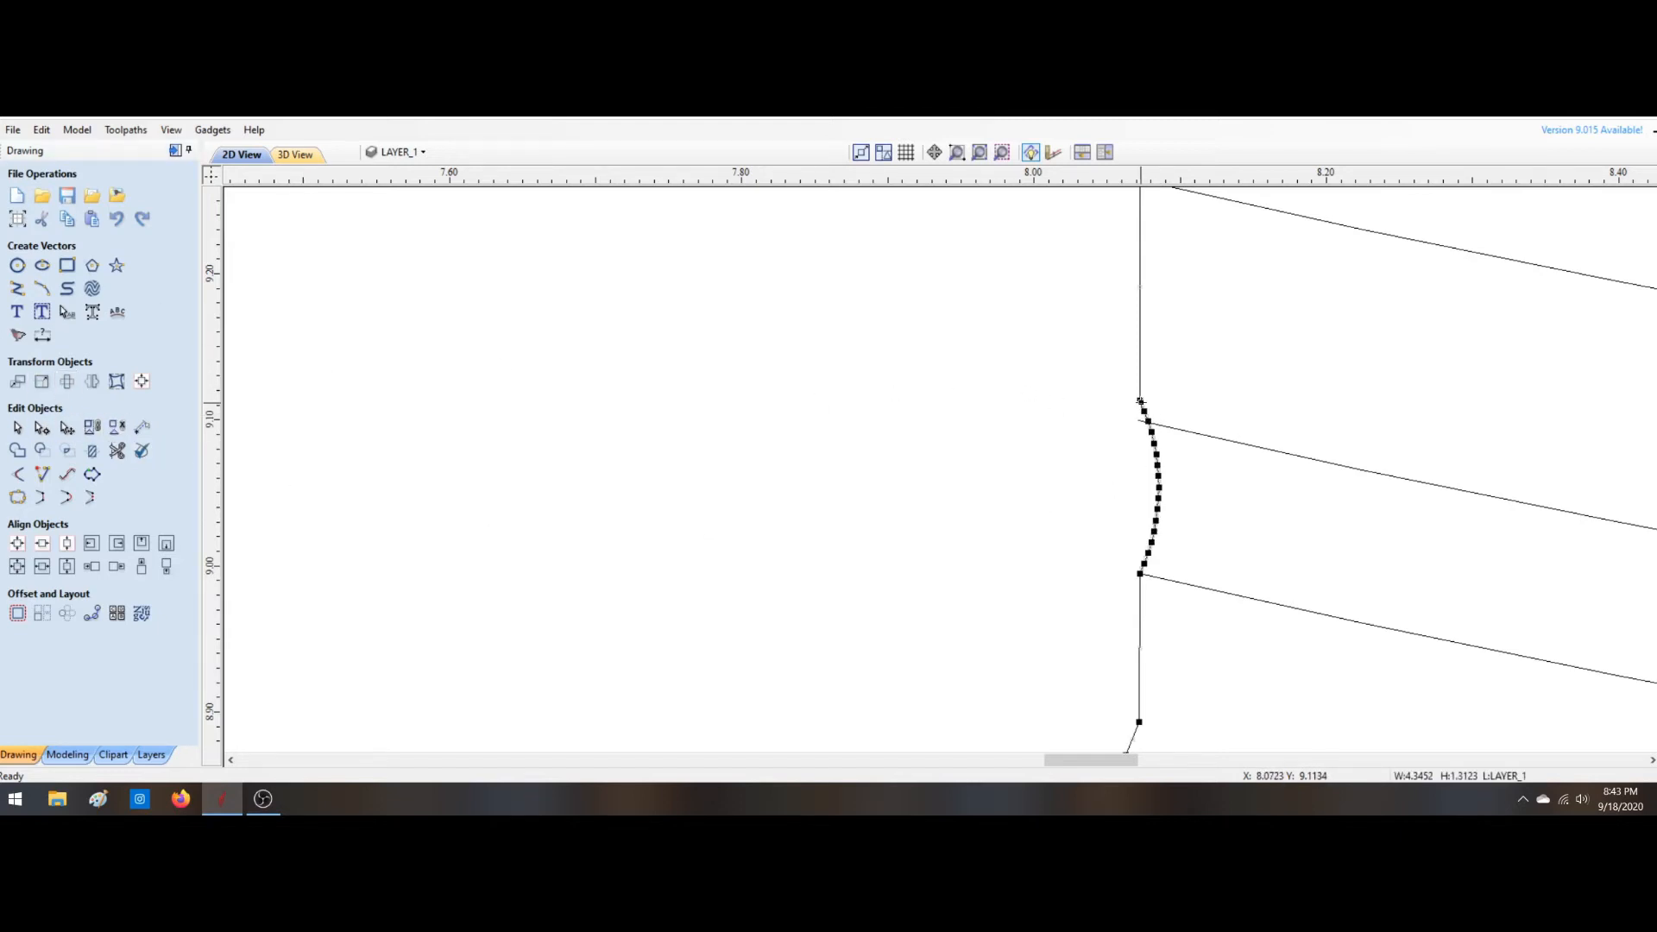
left_click_drag(1139, 402, 1138, 420)
scroll(1146, 421, "up", 5)
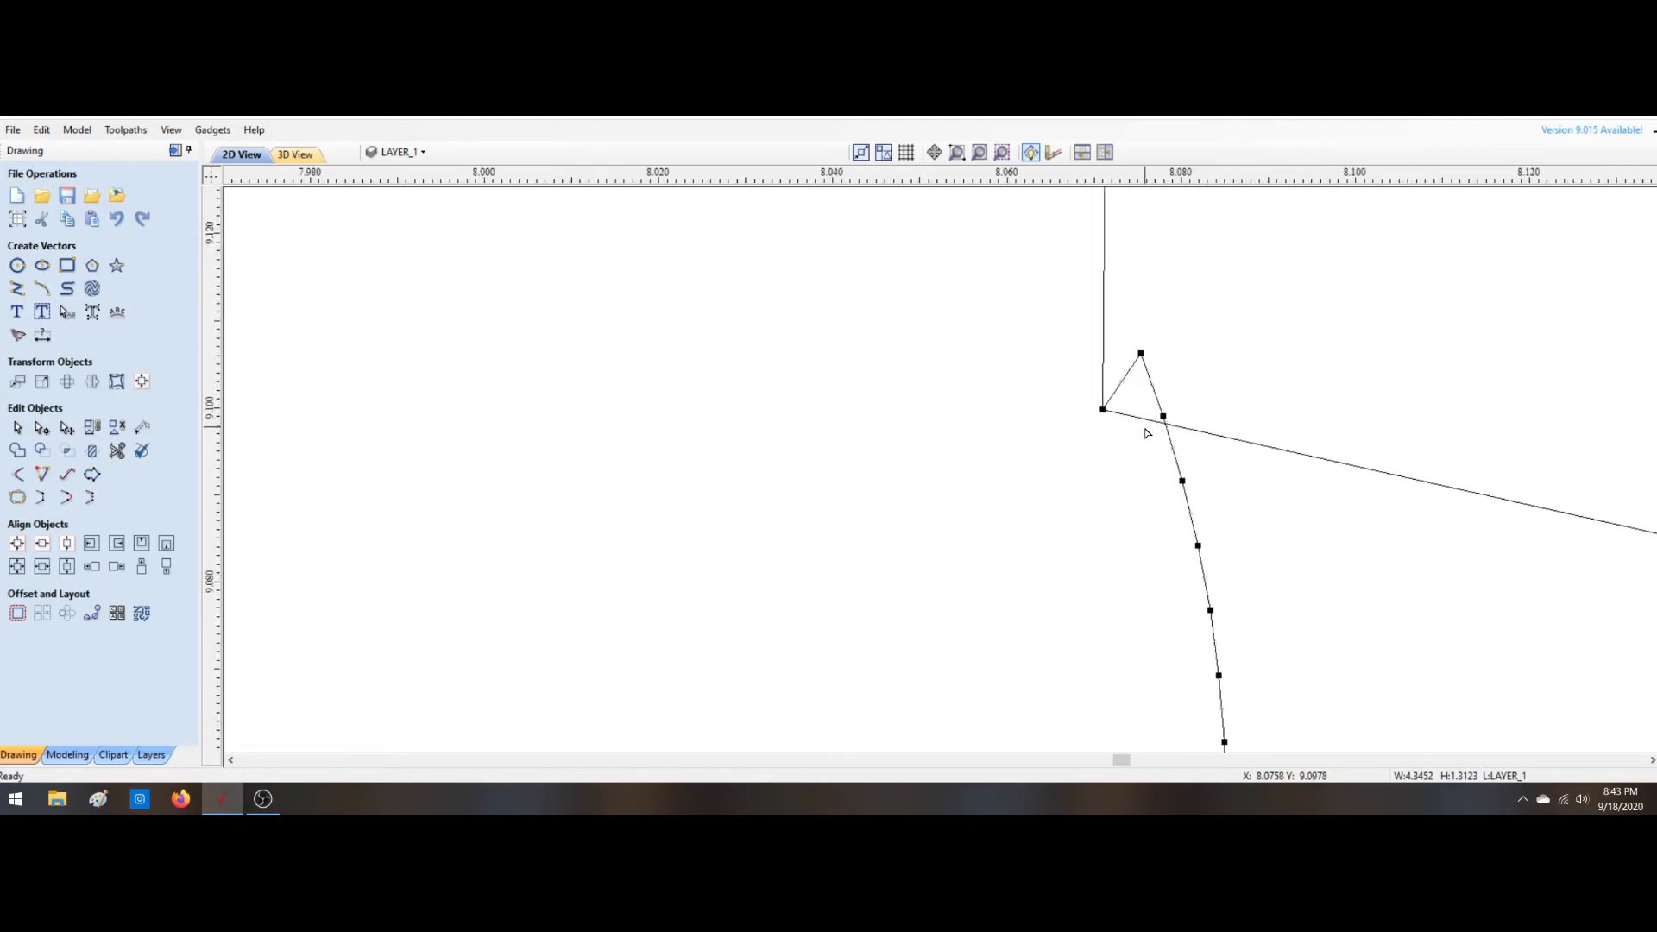
Step: Delete the two stray nodes just below that corner and shift the next groove node slightly outward to smooth the curve
right_click(1140, 354)
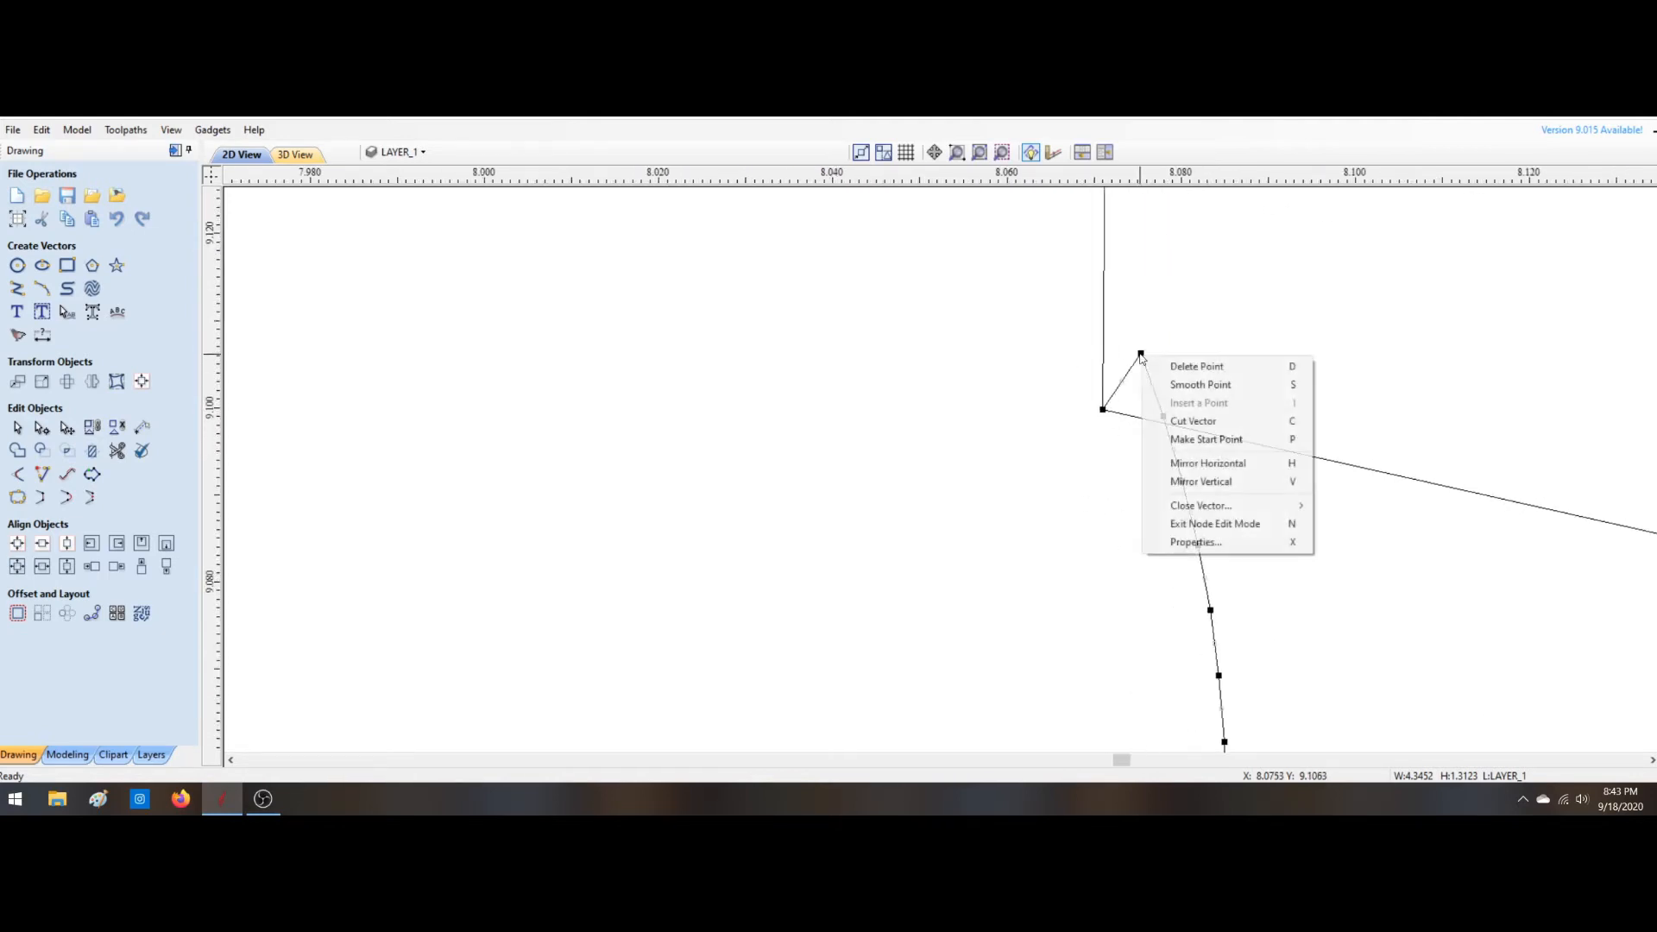
left_click(1178, 360)
right_click(1162, 416)
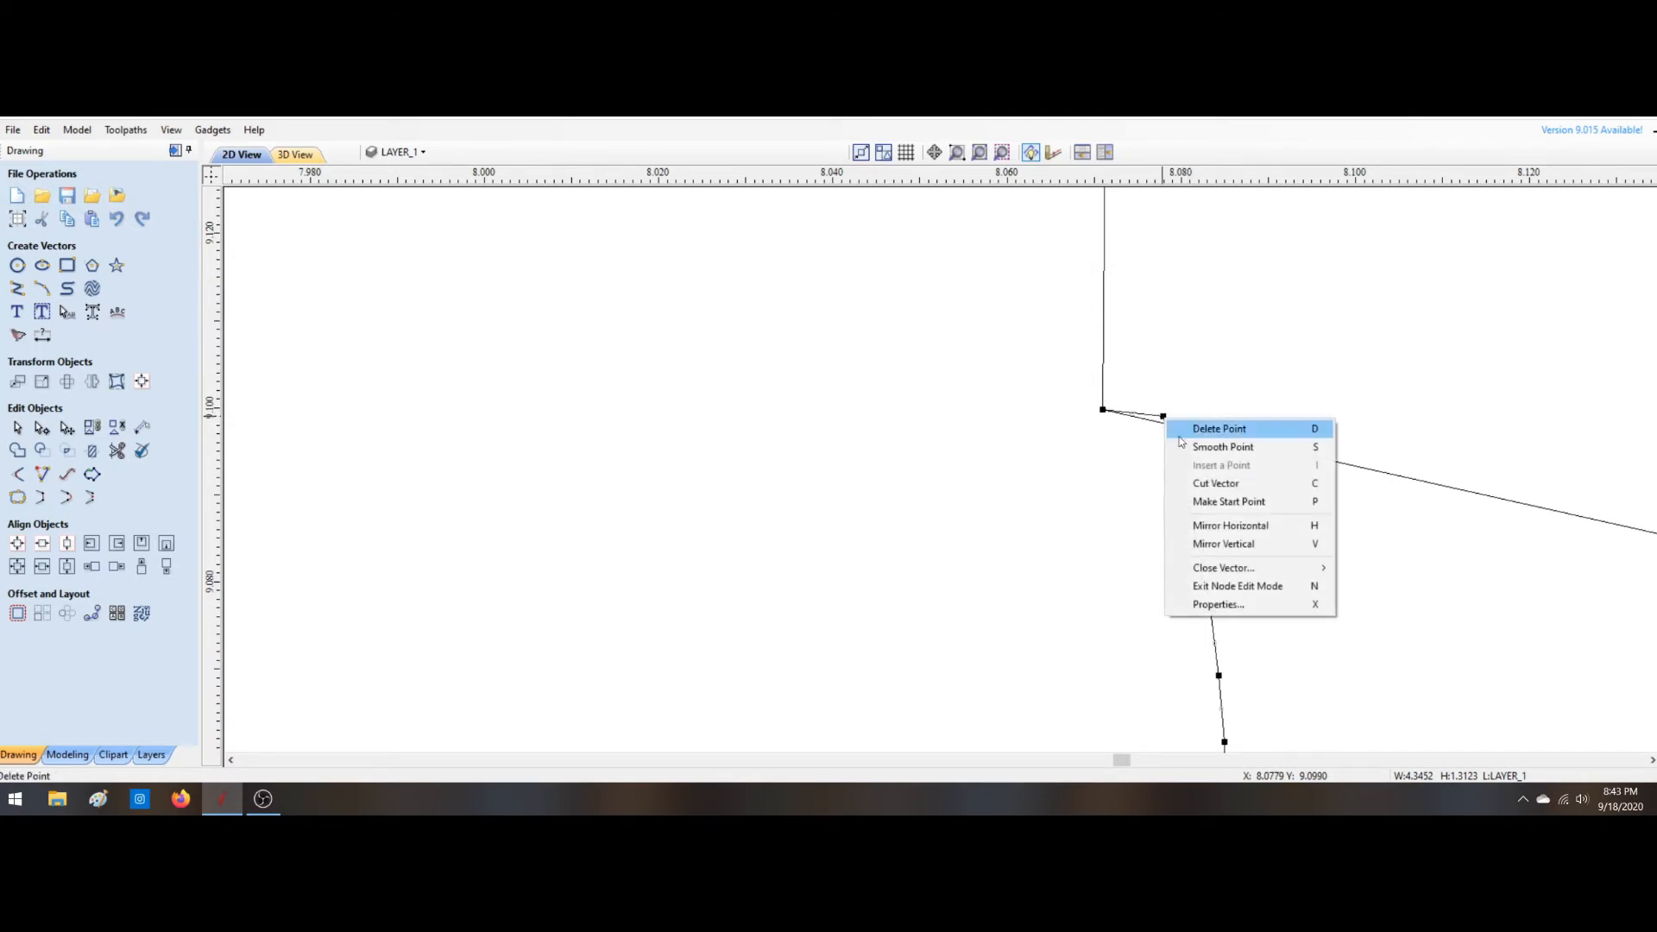
left_click(1201, 426)
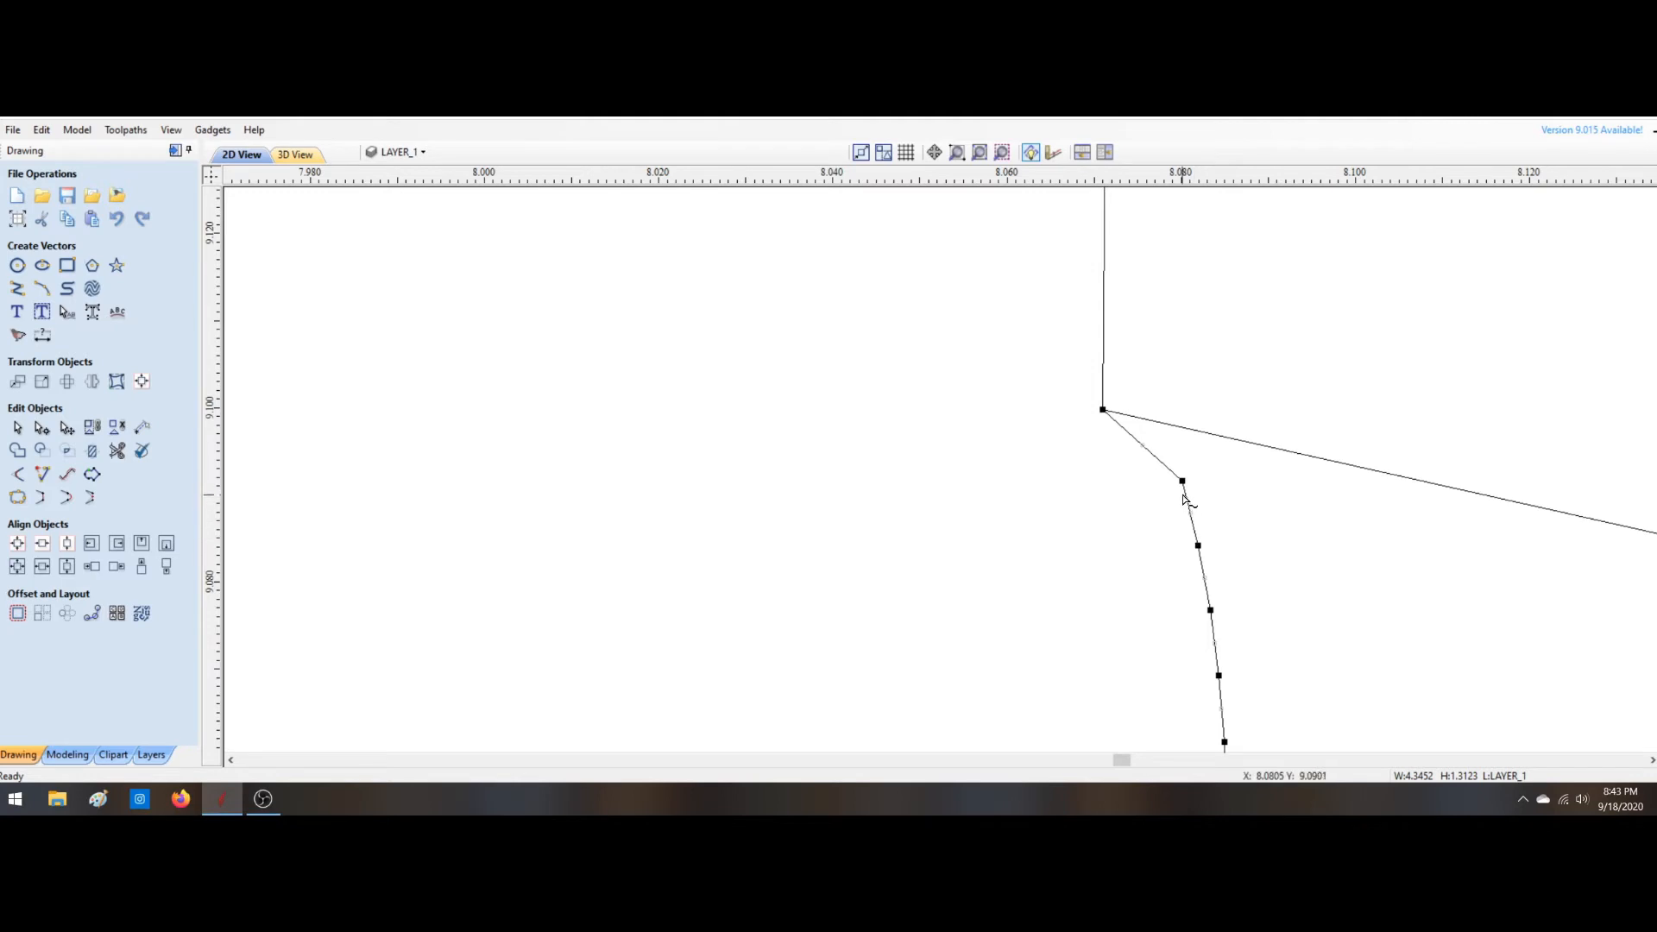
left_click_drag(1182, 479, 1173, 490)
scroll(1252, 569, "down", 5)
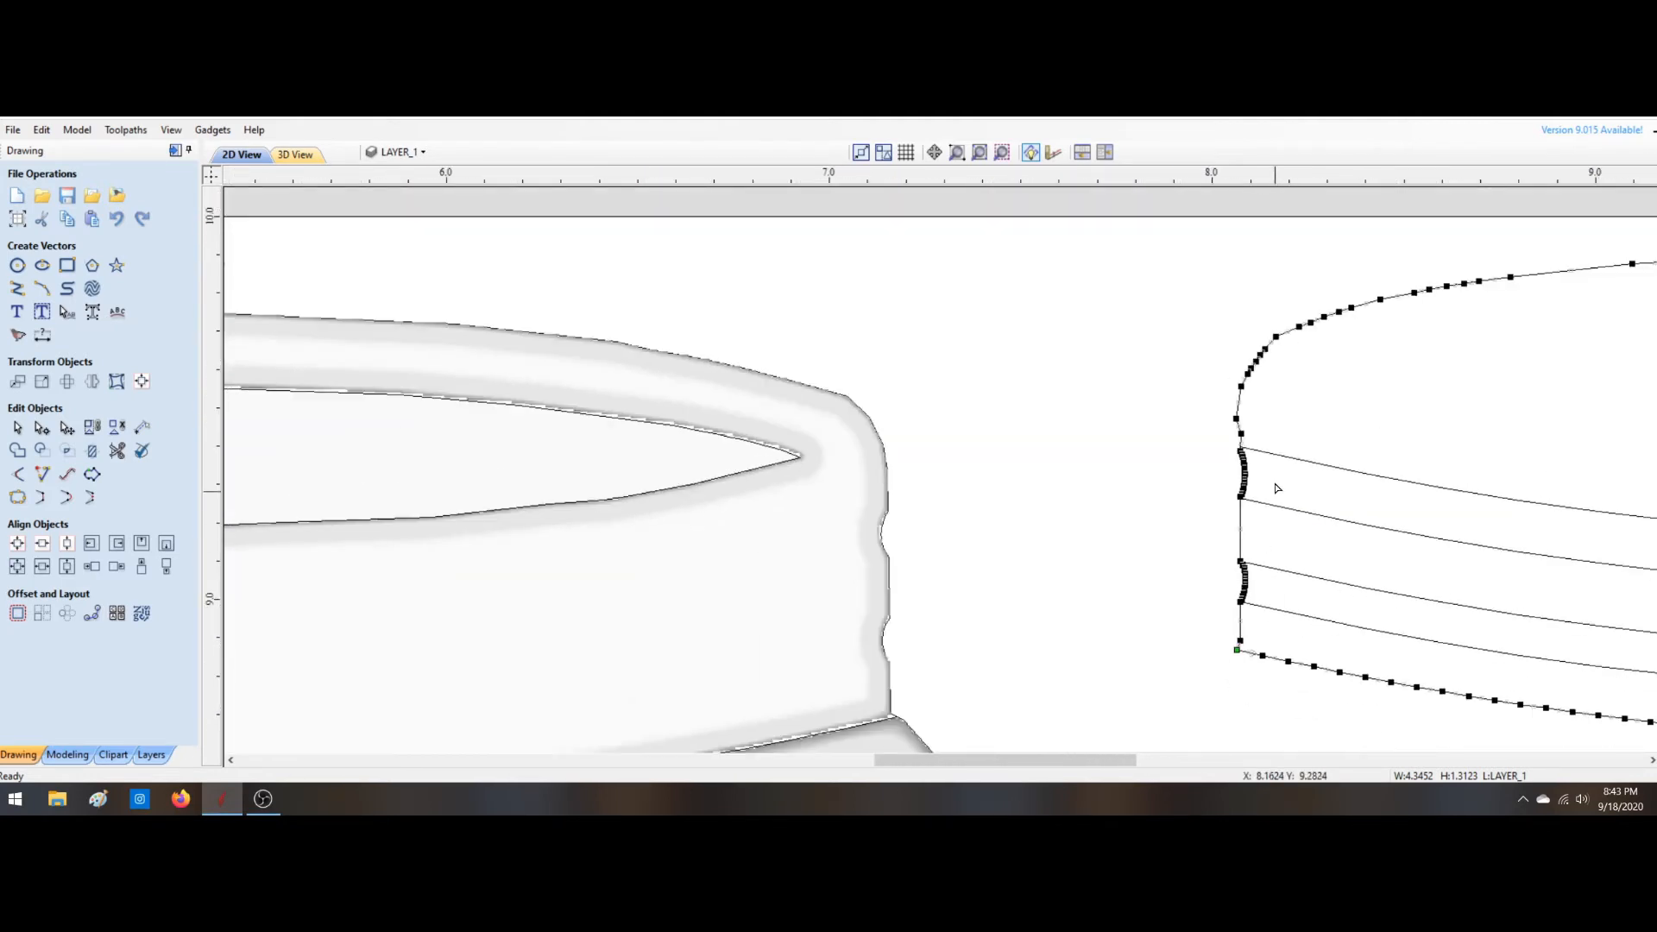
Step: Move the second band line so its left end meets the outline corner below the upper left groove
scroll(1243, 472, "up", 5)
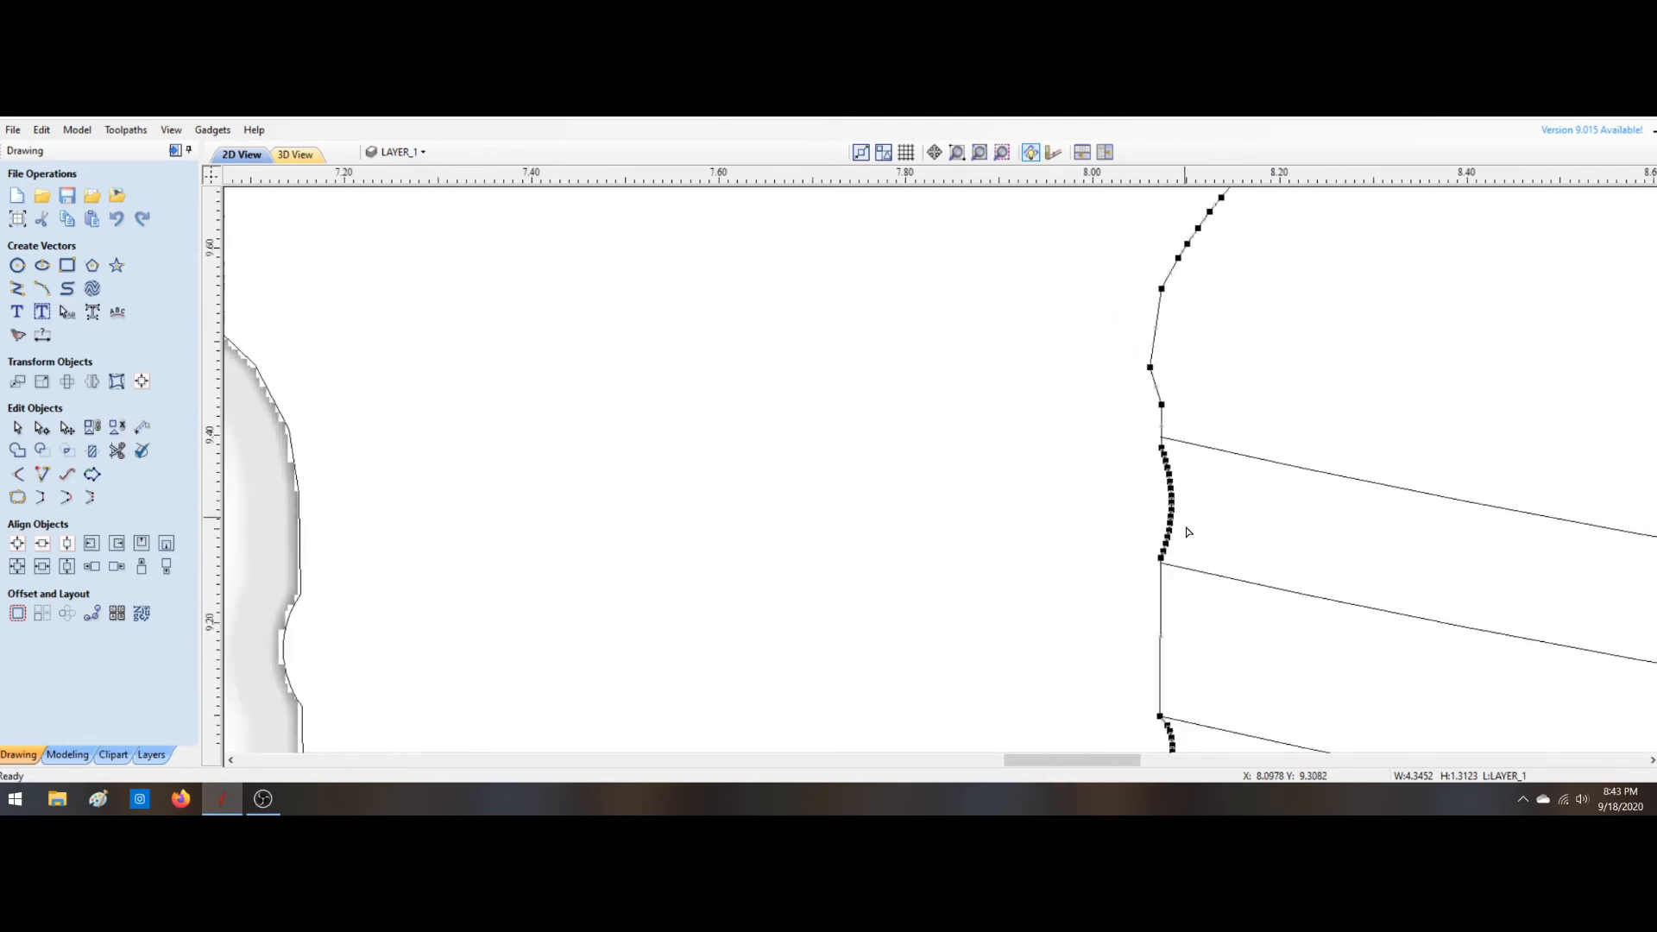
scroll(1157, 570, "up", 3)
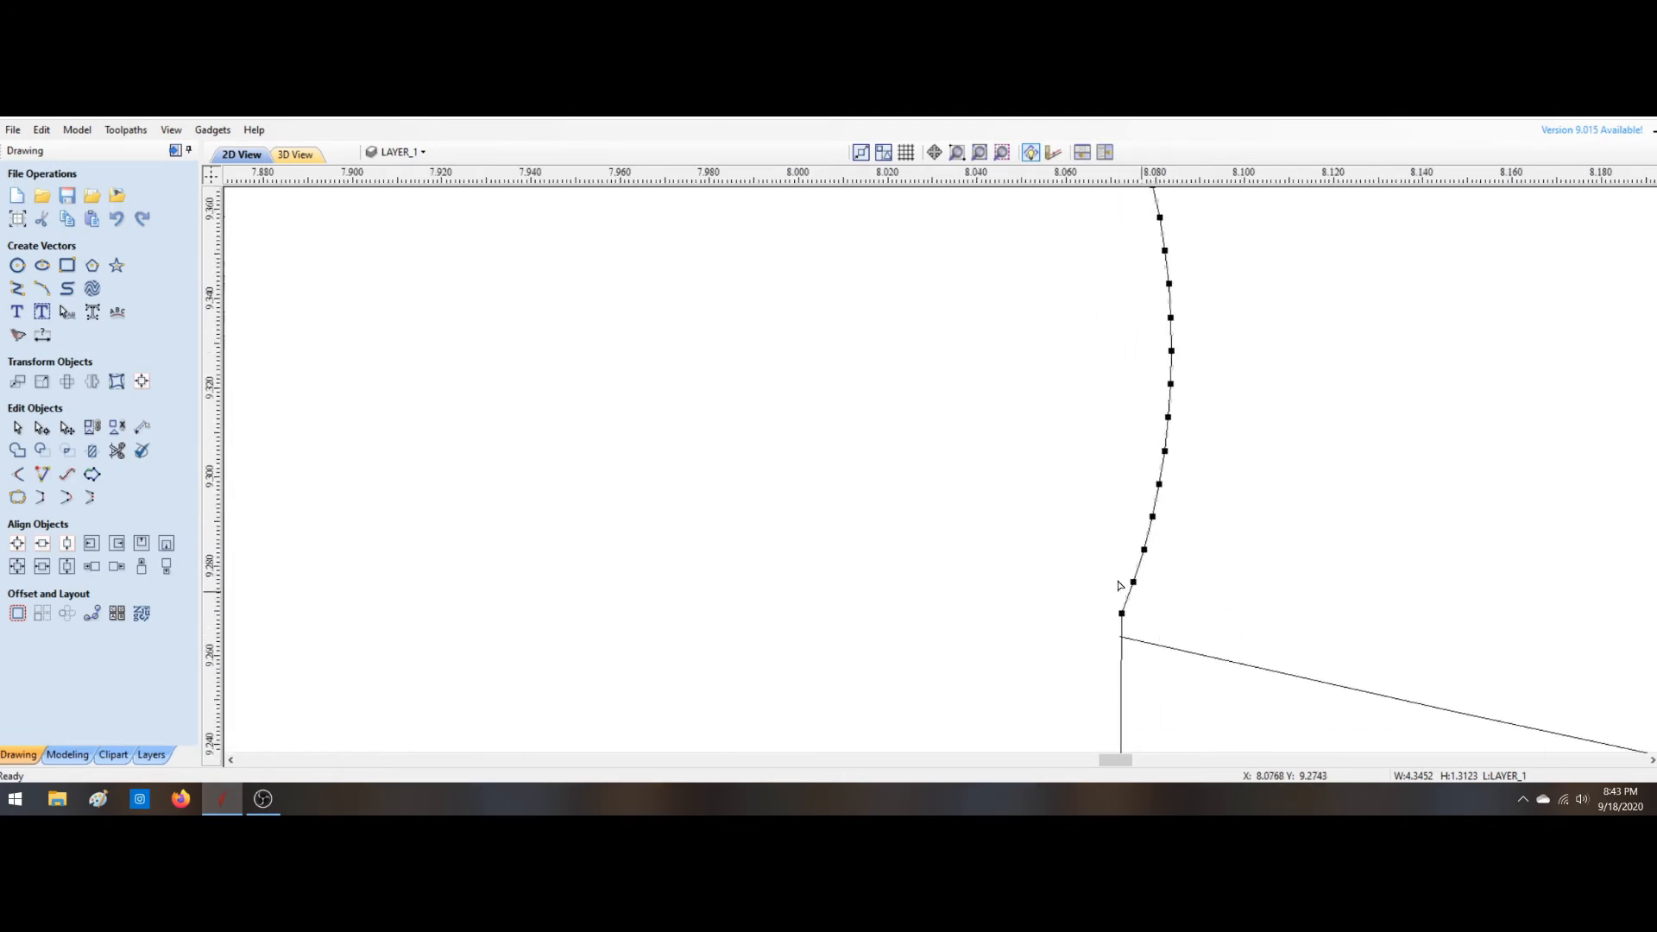
left_click(17, 427)
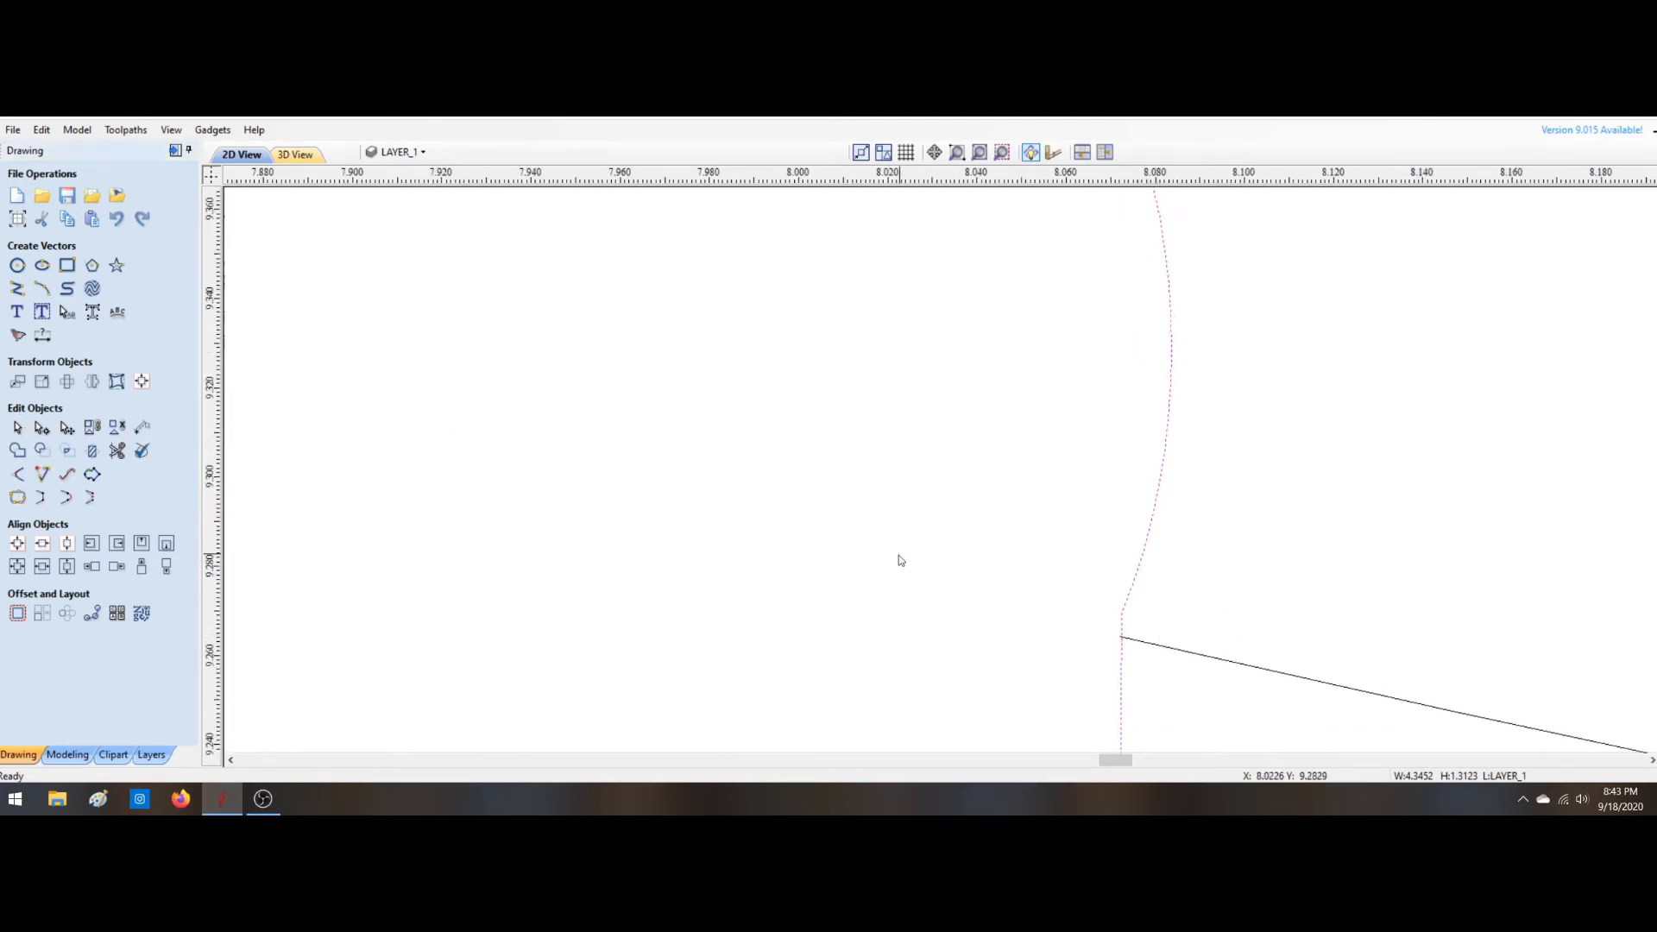
left_click(1144, 643)
left_click_drag(1144, 643, 1122, 611)
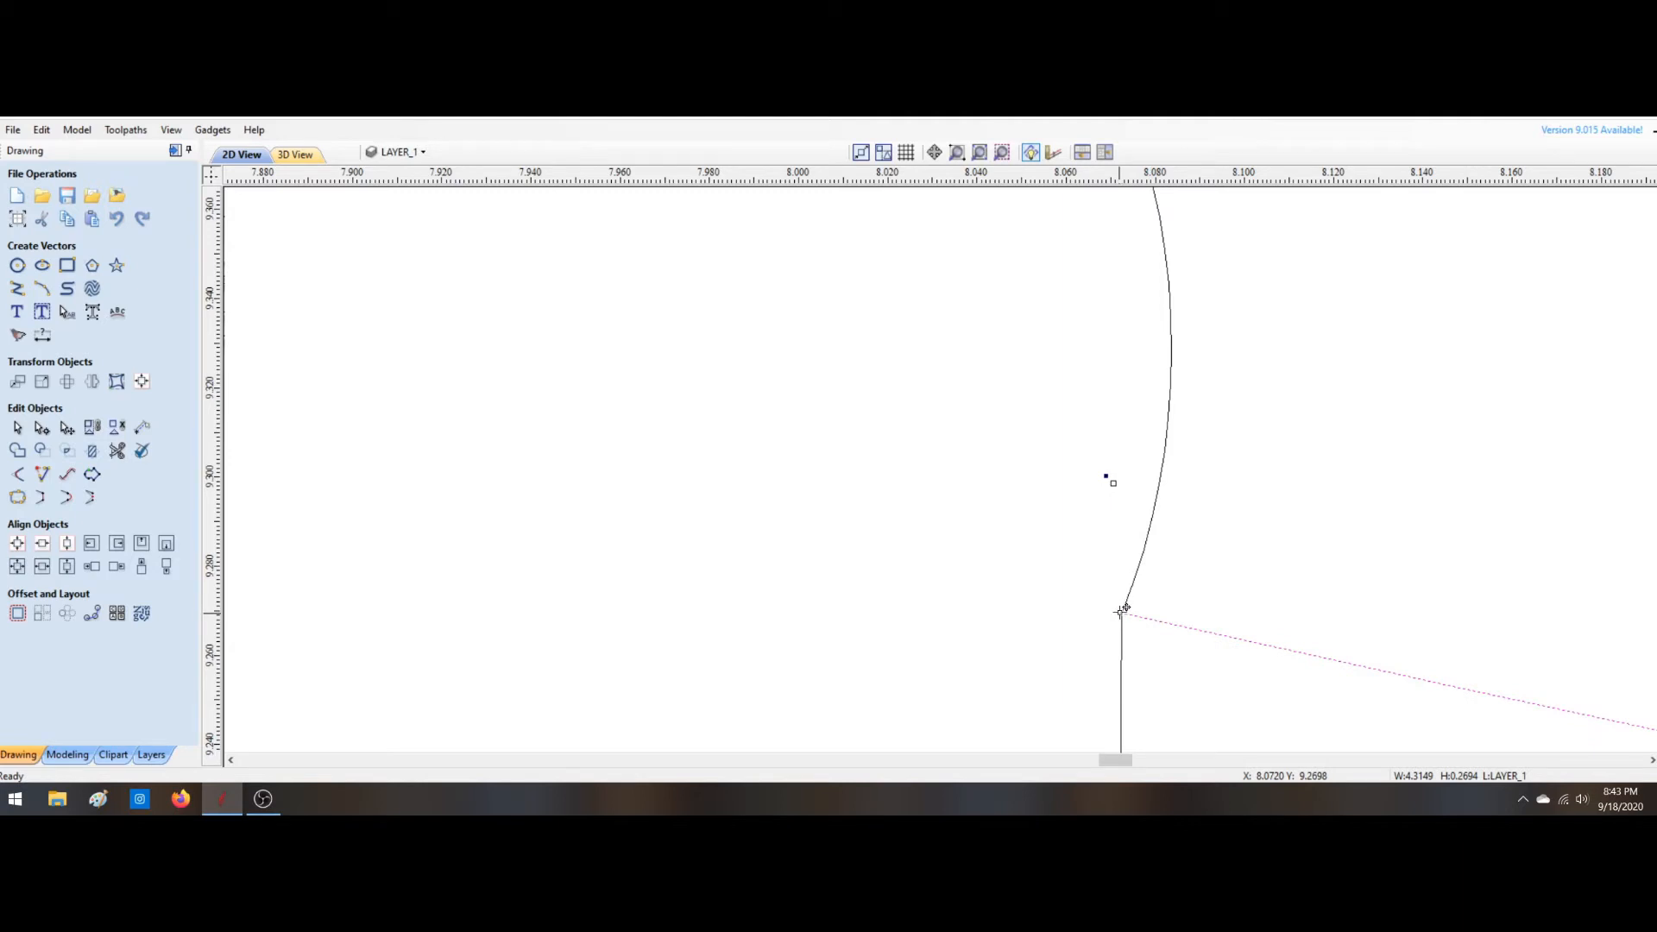
Step: In node editing, move the outline's corner node below the upper right groove up onto the second band line
scroll(1121, 608, "down", 2)
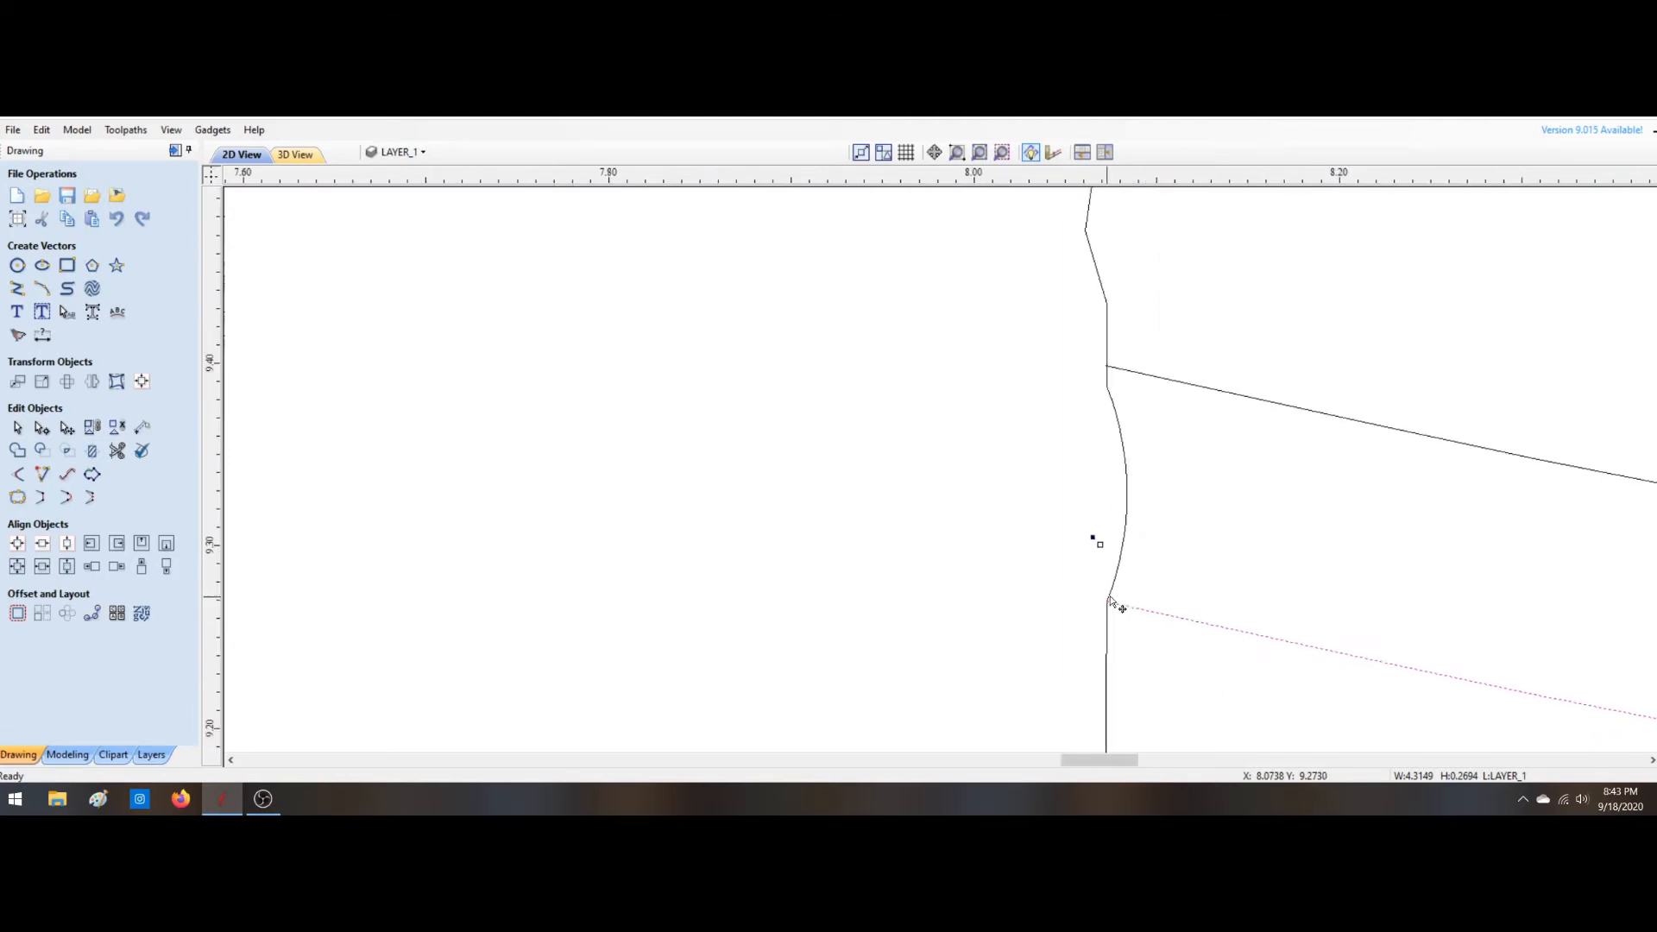
scroll(1120, 609, "down", 6)
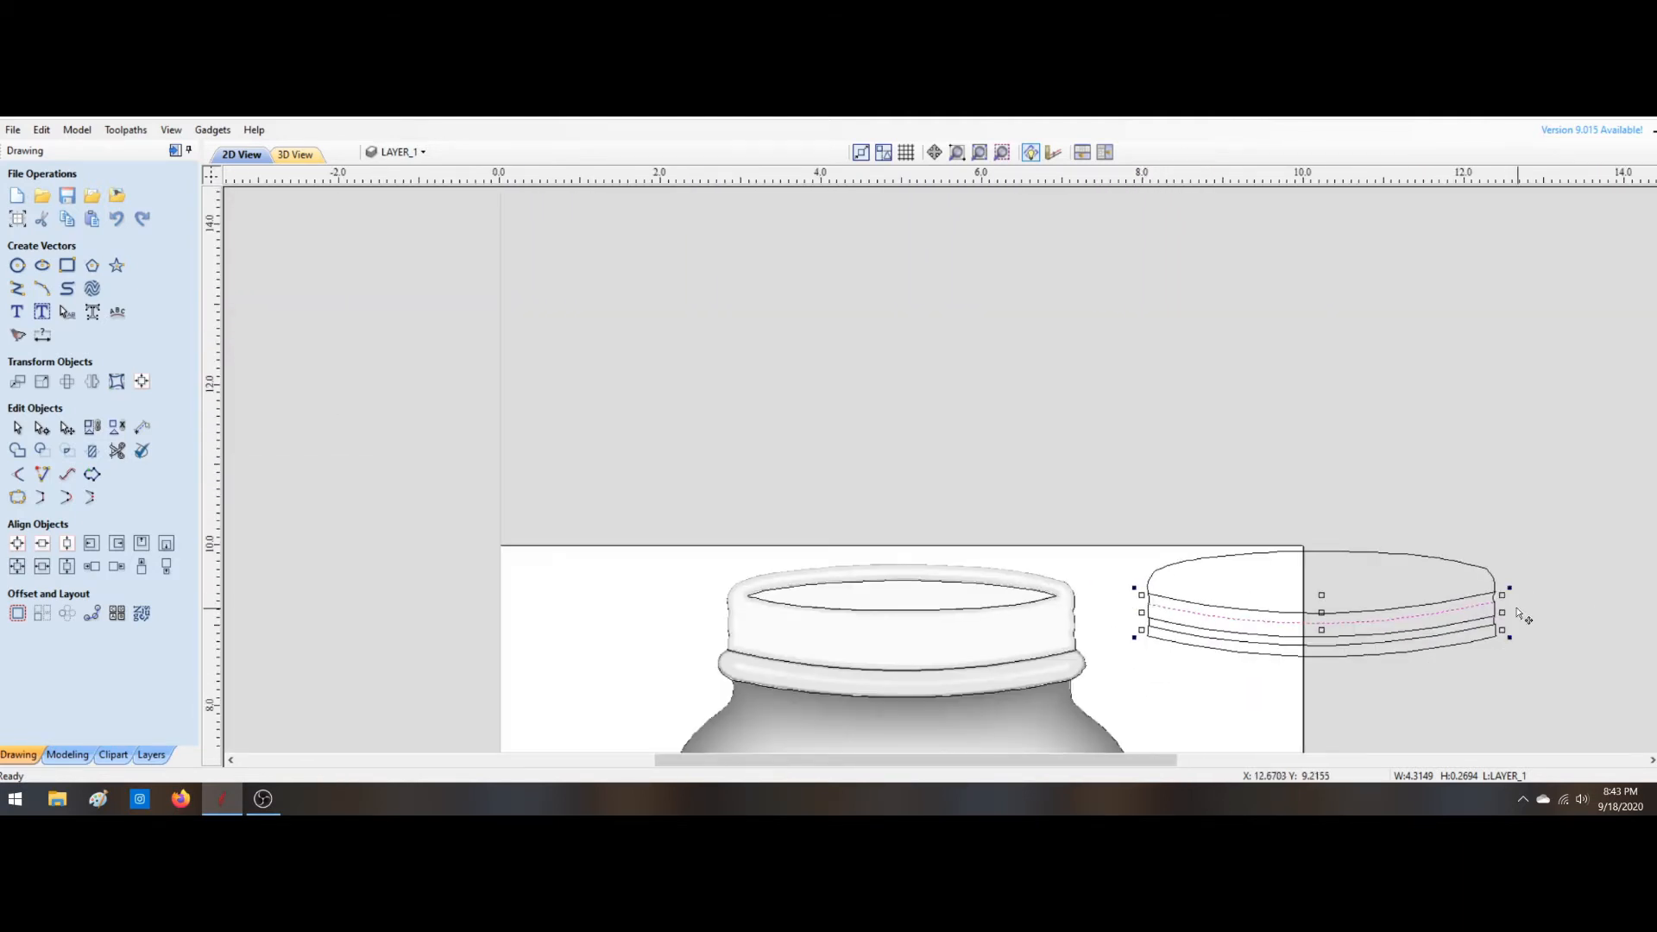
scroll(1523, 615, "up", 8)
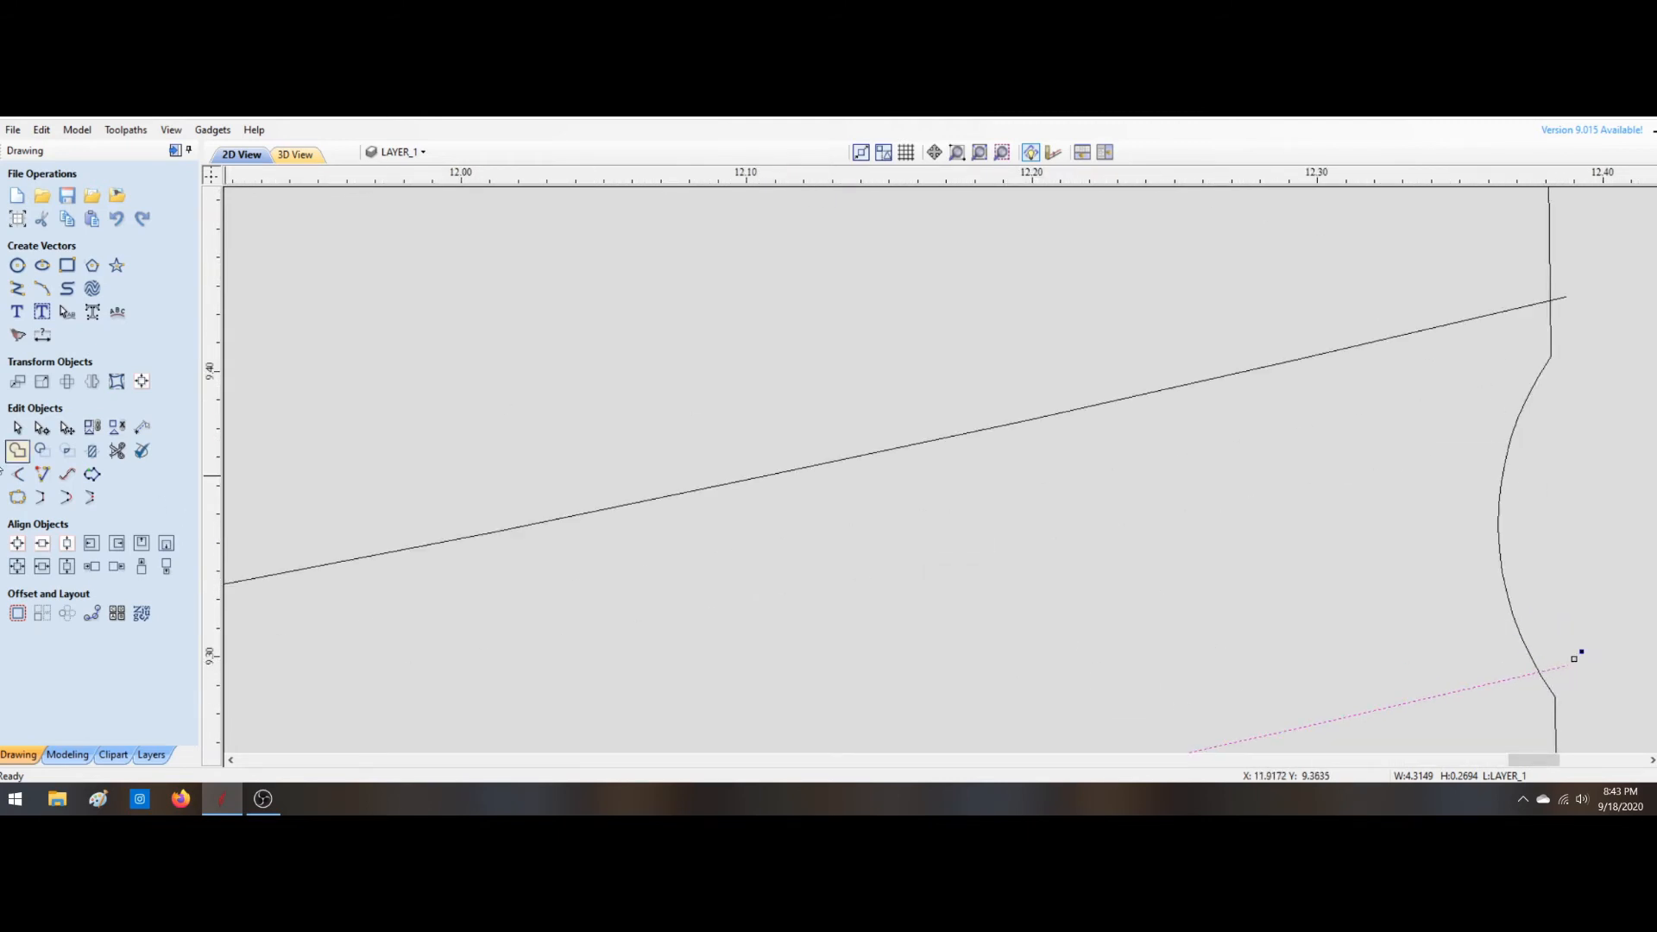
left_click(42, 428)
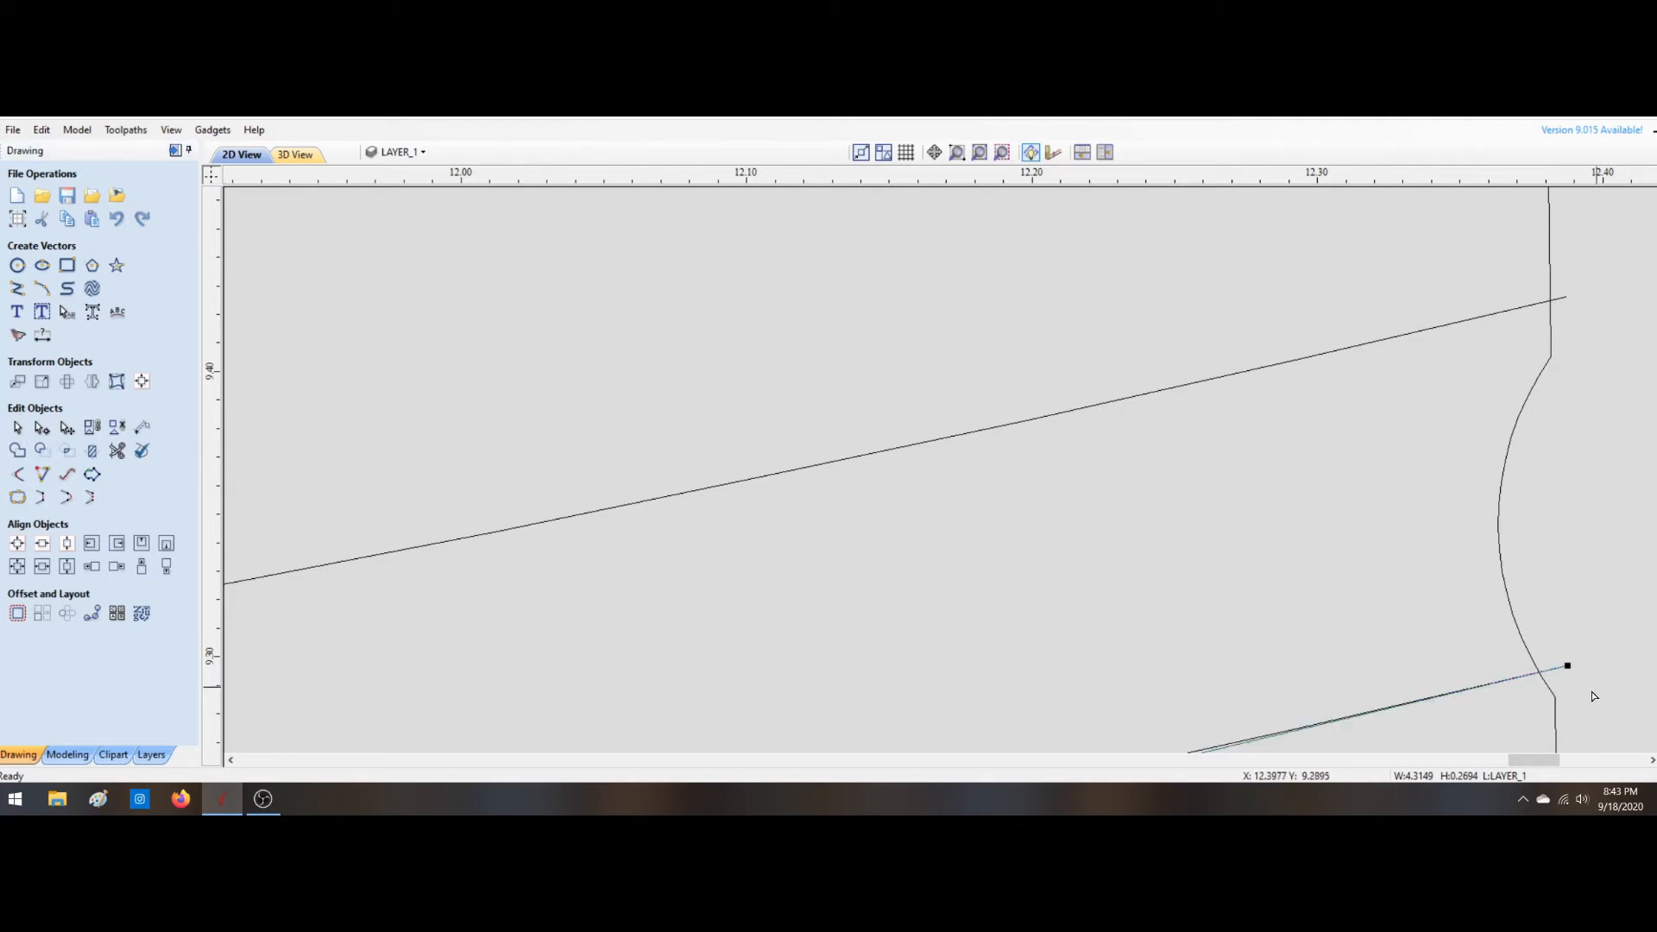
left_click(1559, 699)
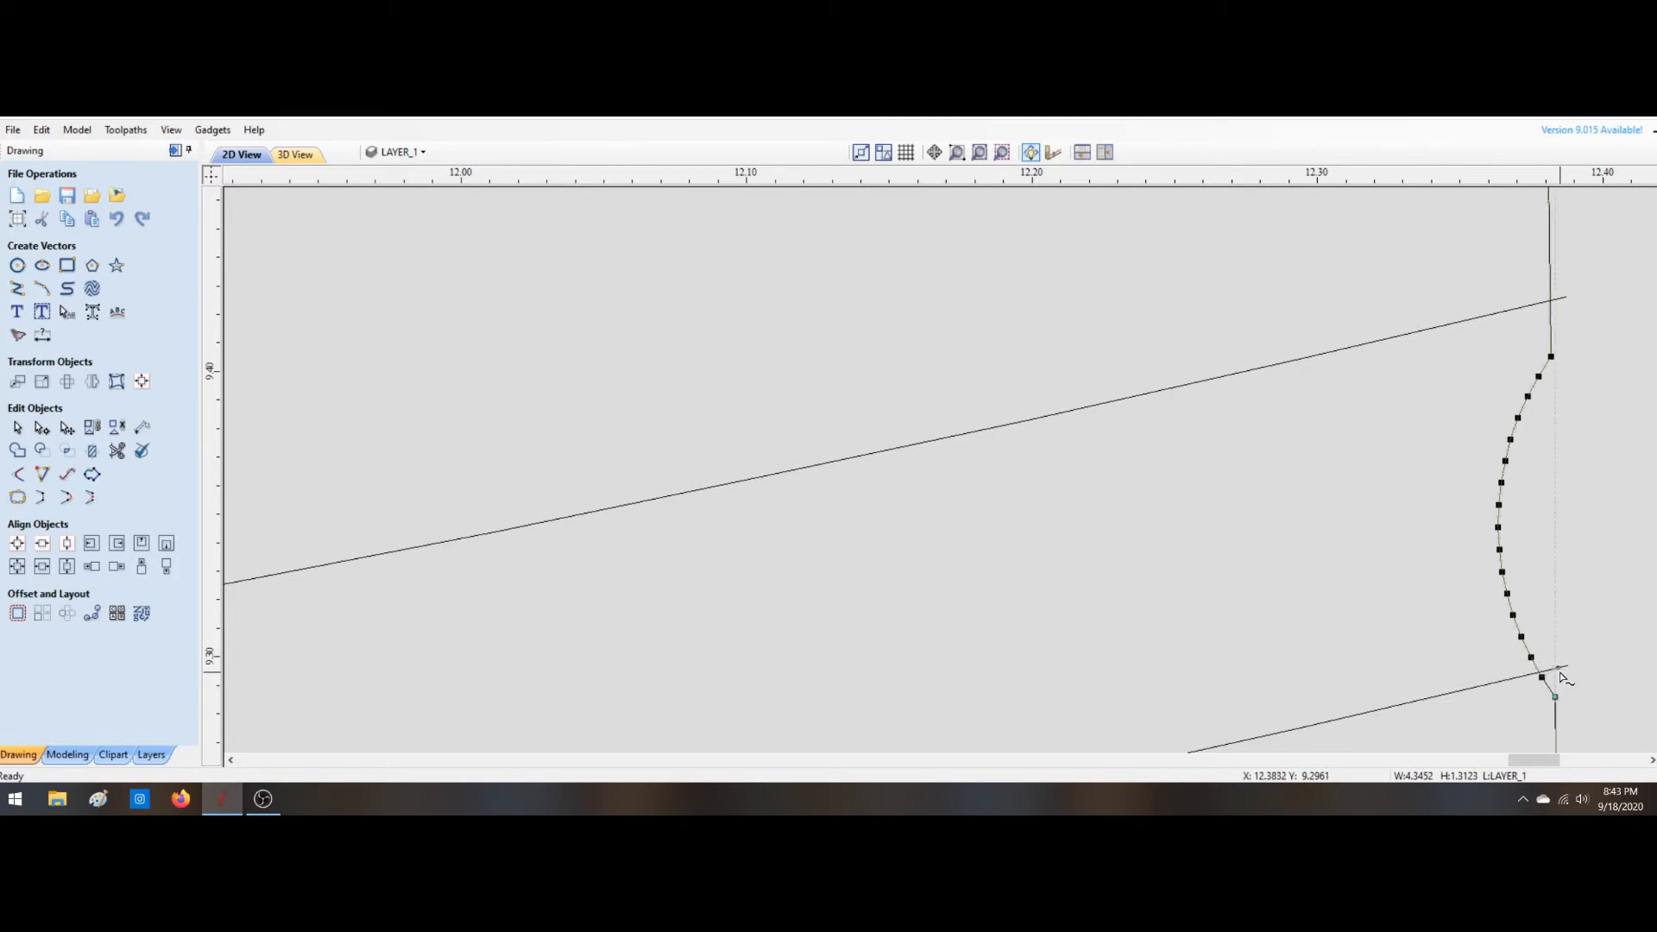
left_click_drag(1557, 673, 1555, 671)
Step: Delete the two groove nodes nearest the relocated corner below the upper right groove
right_click(1541, 676)
left_click(1560, 655)
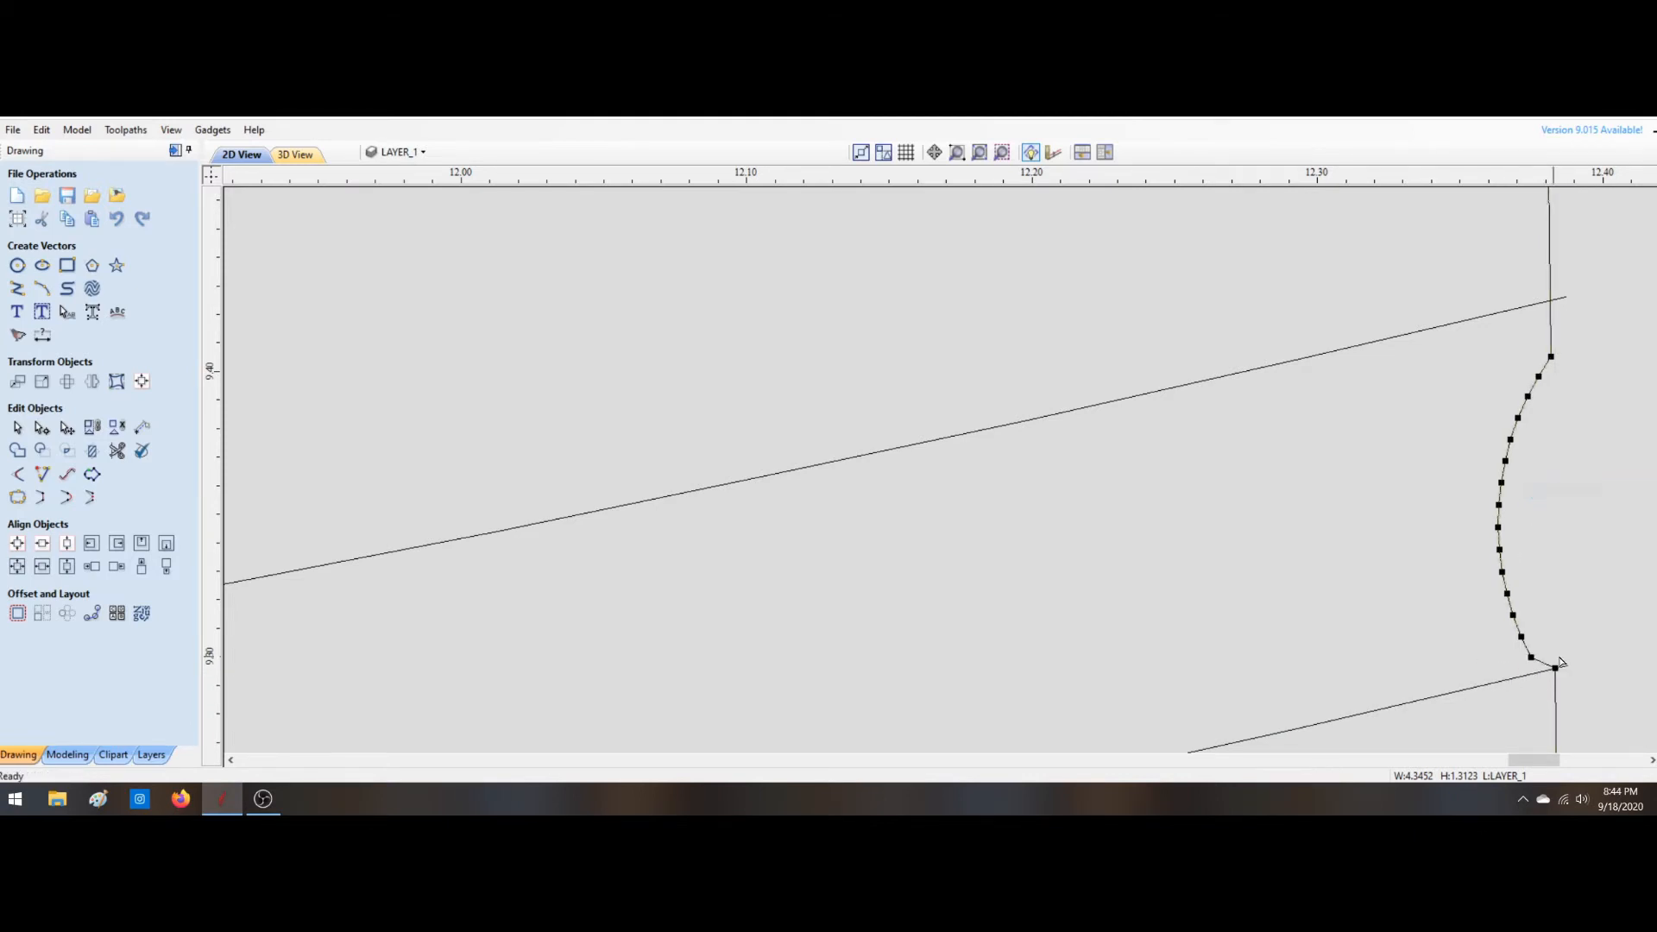
right_click(1538, 660)
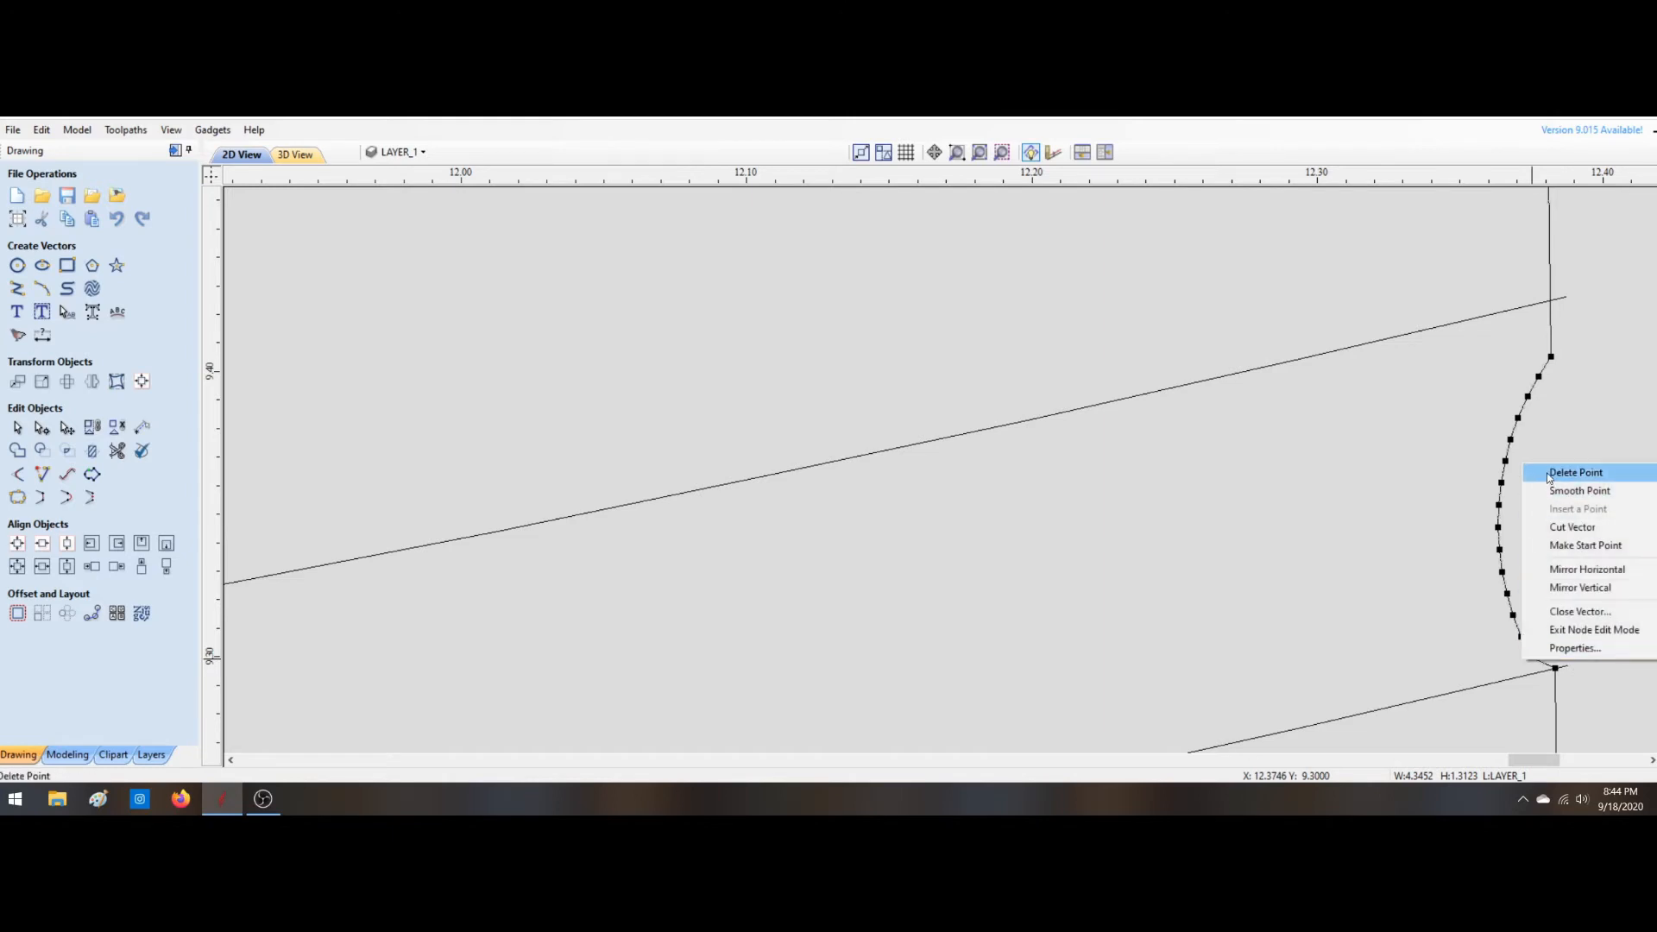
left_click(1579, 470)
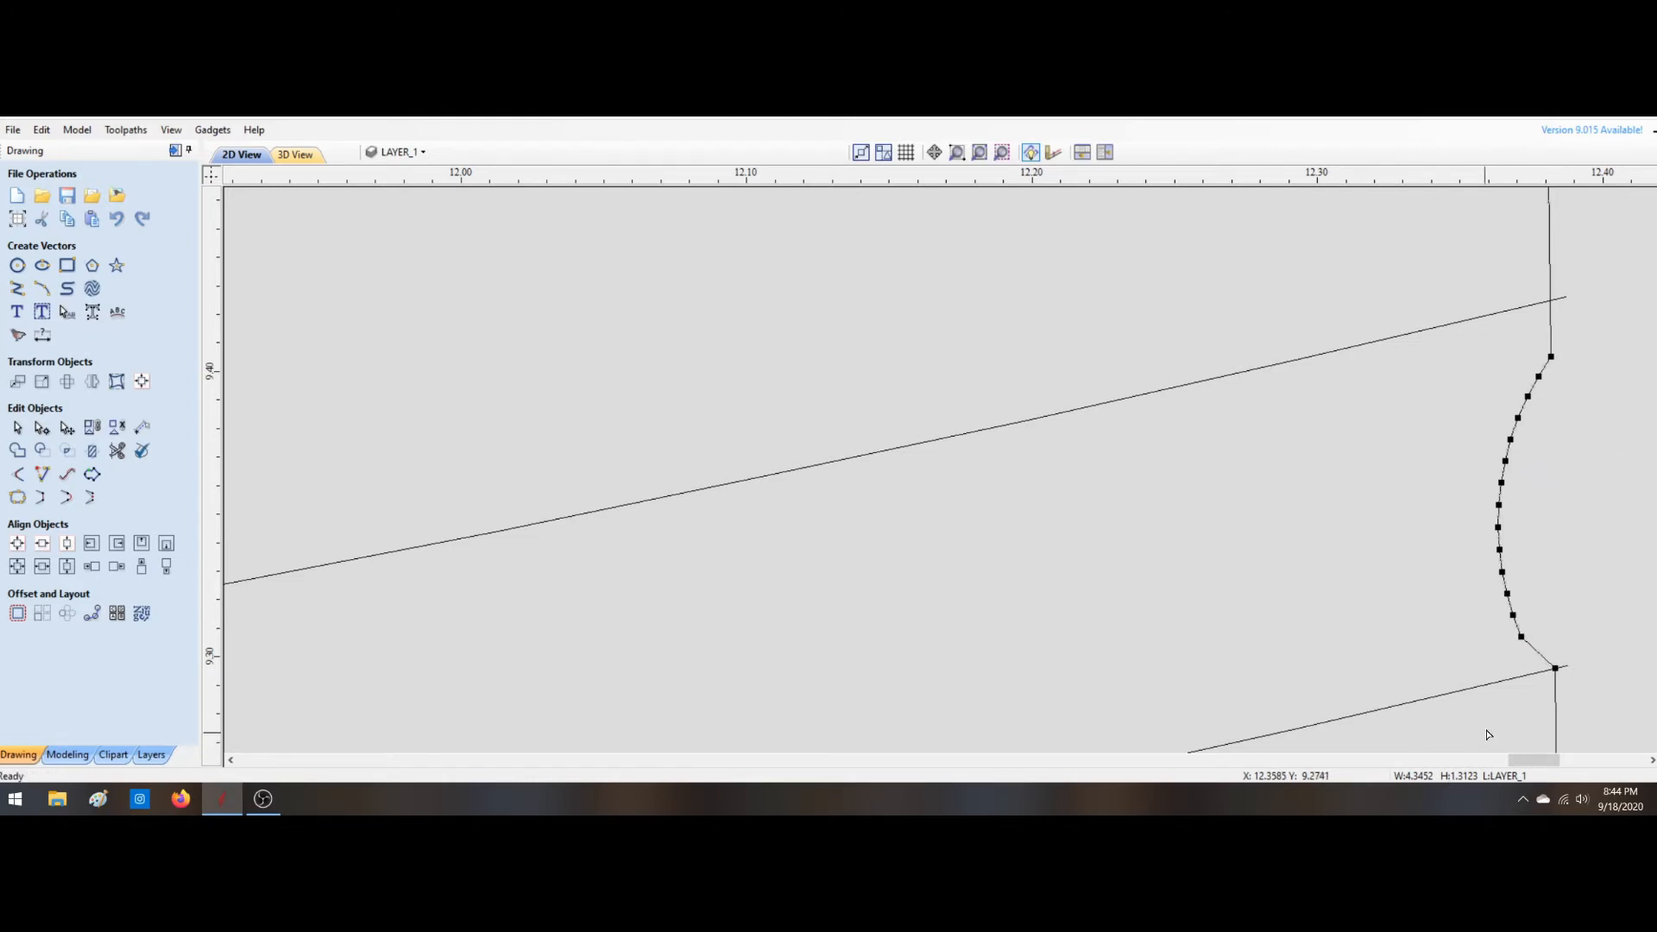
Step: Trim the second band line's overhang past the lid outline's right edge
left_click(1487, 734)
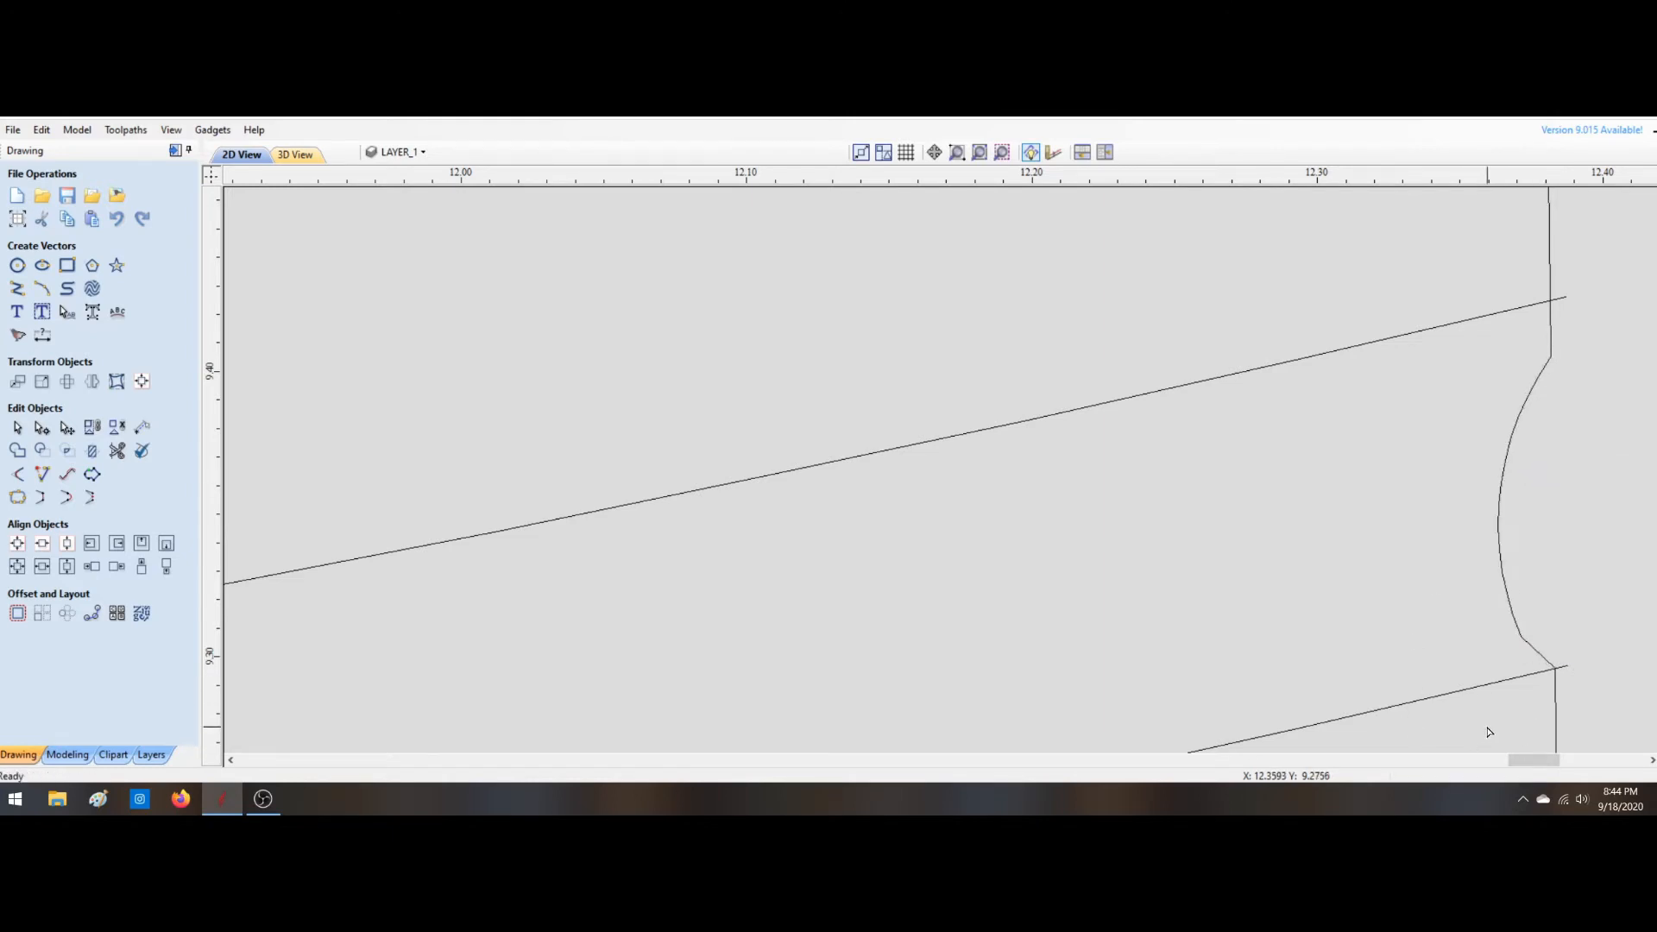
left_click(118, 451)
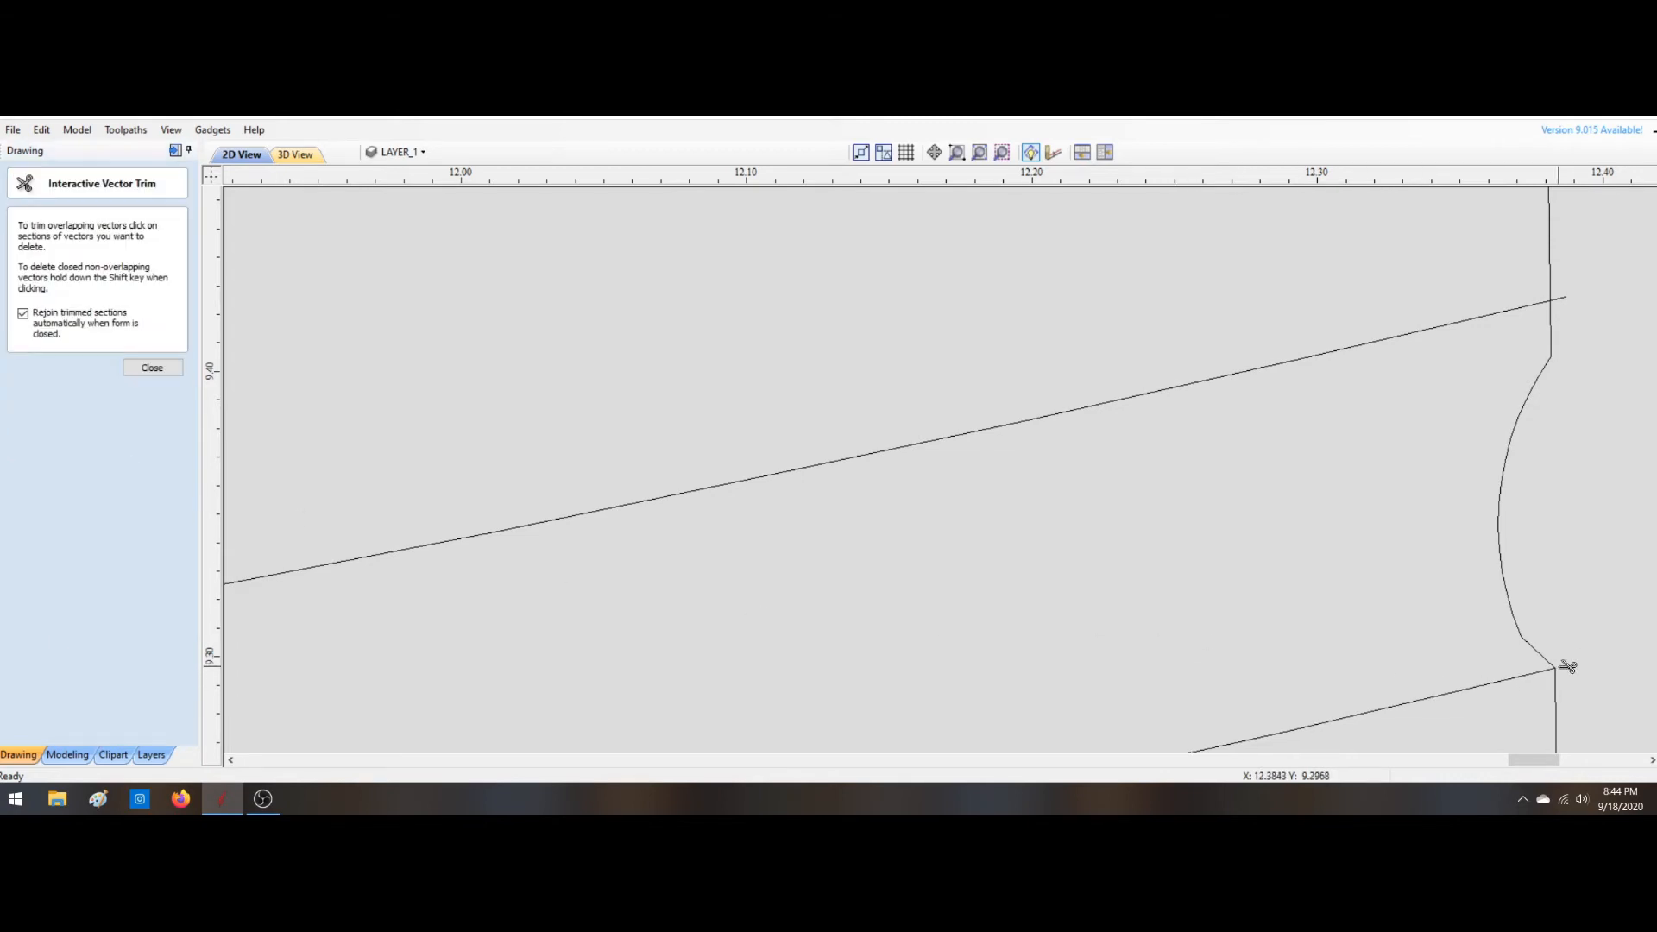
key("Escape")
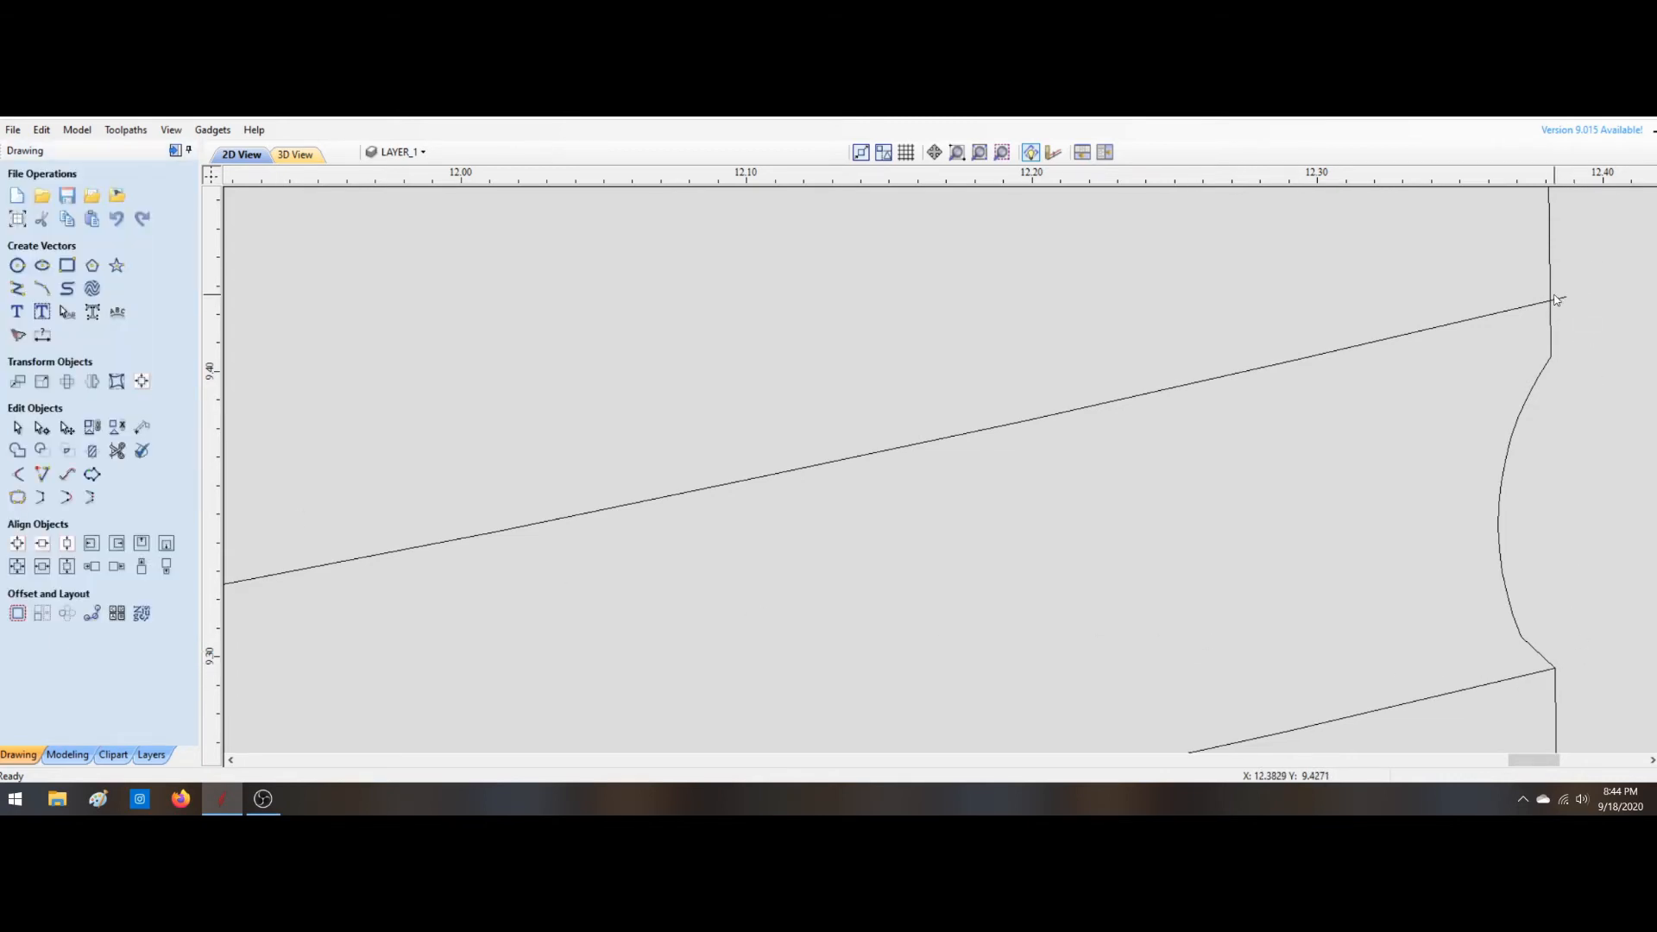
Step: Move the top band line so its right end meets the outline corner above the upper right groove
left_click(1562, 298)
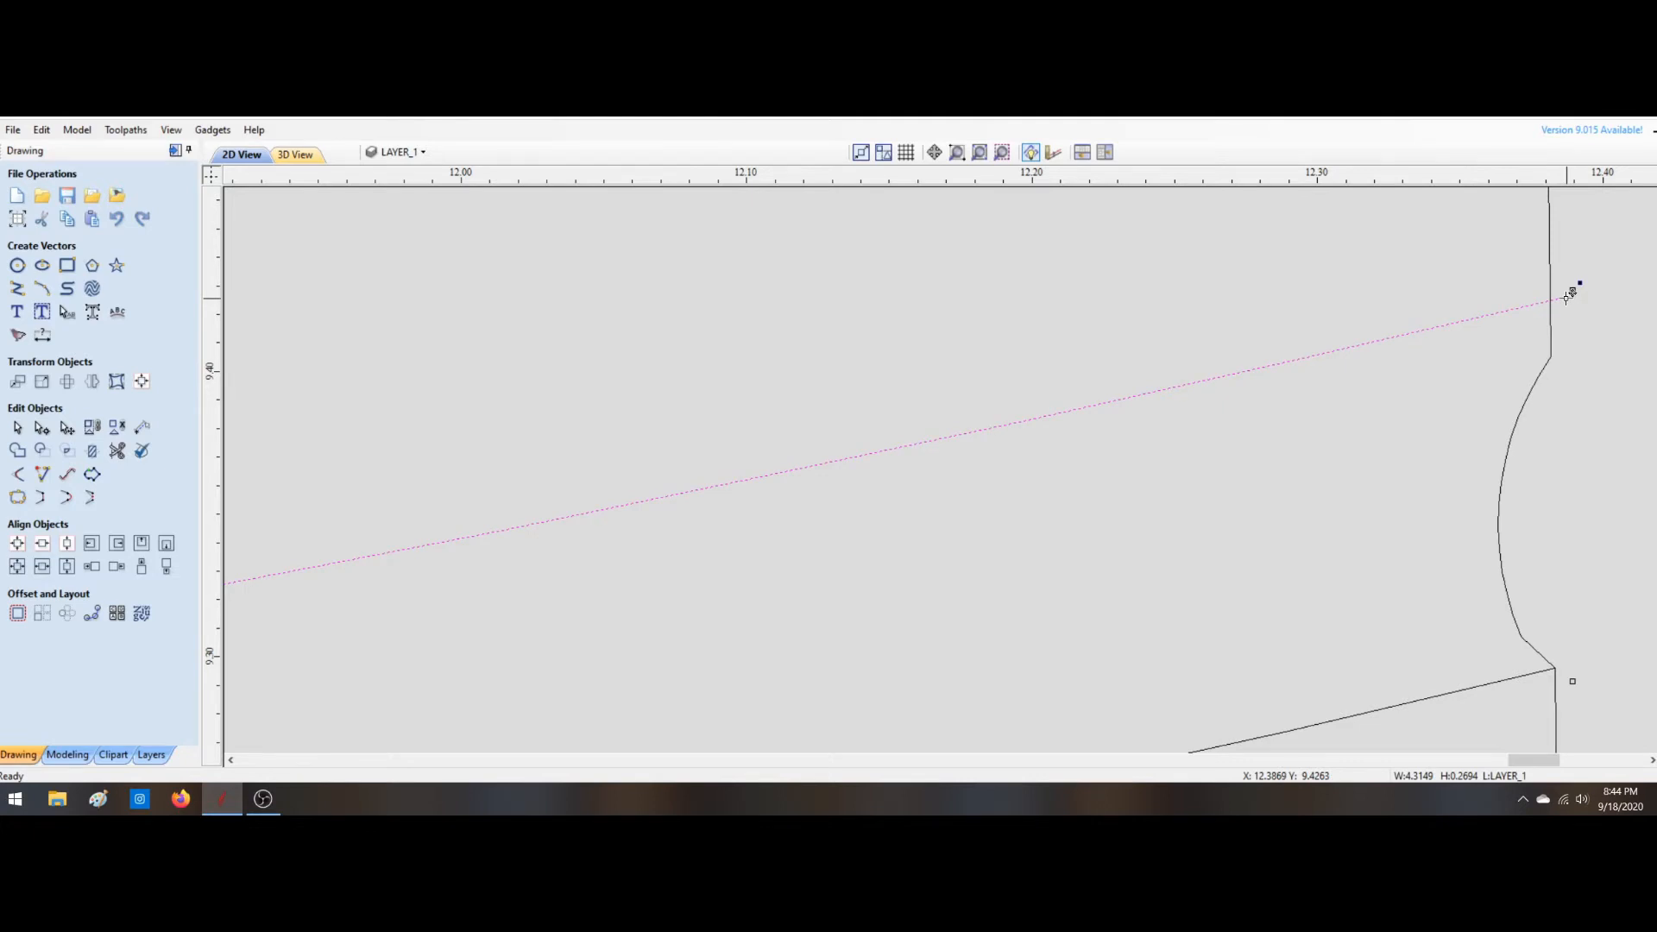
left_click_drag(1568, 295, 1553, 356)
right_click(1577, 411)
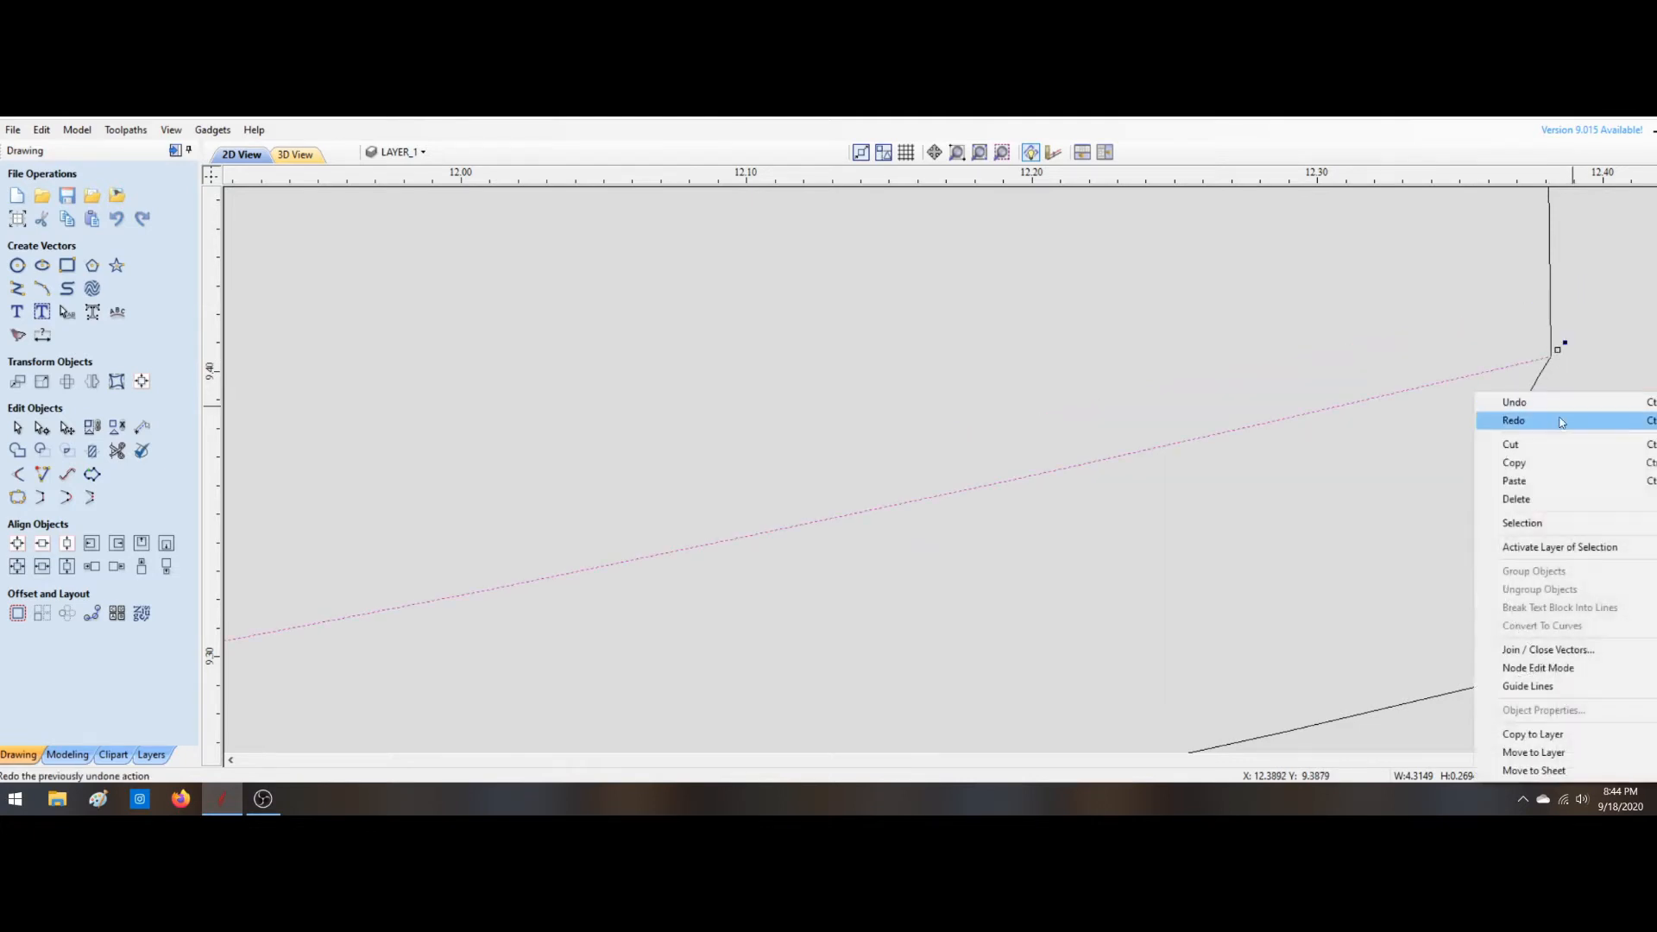
left_click(585, 628)
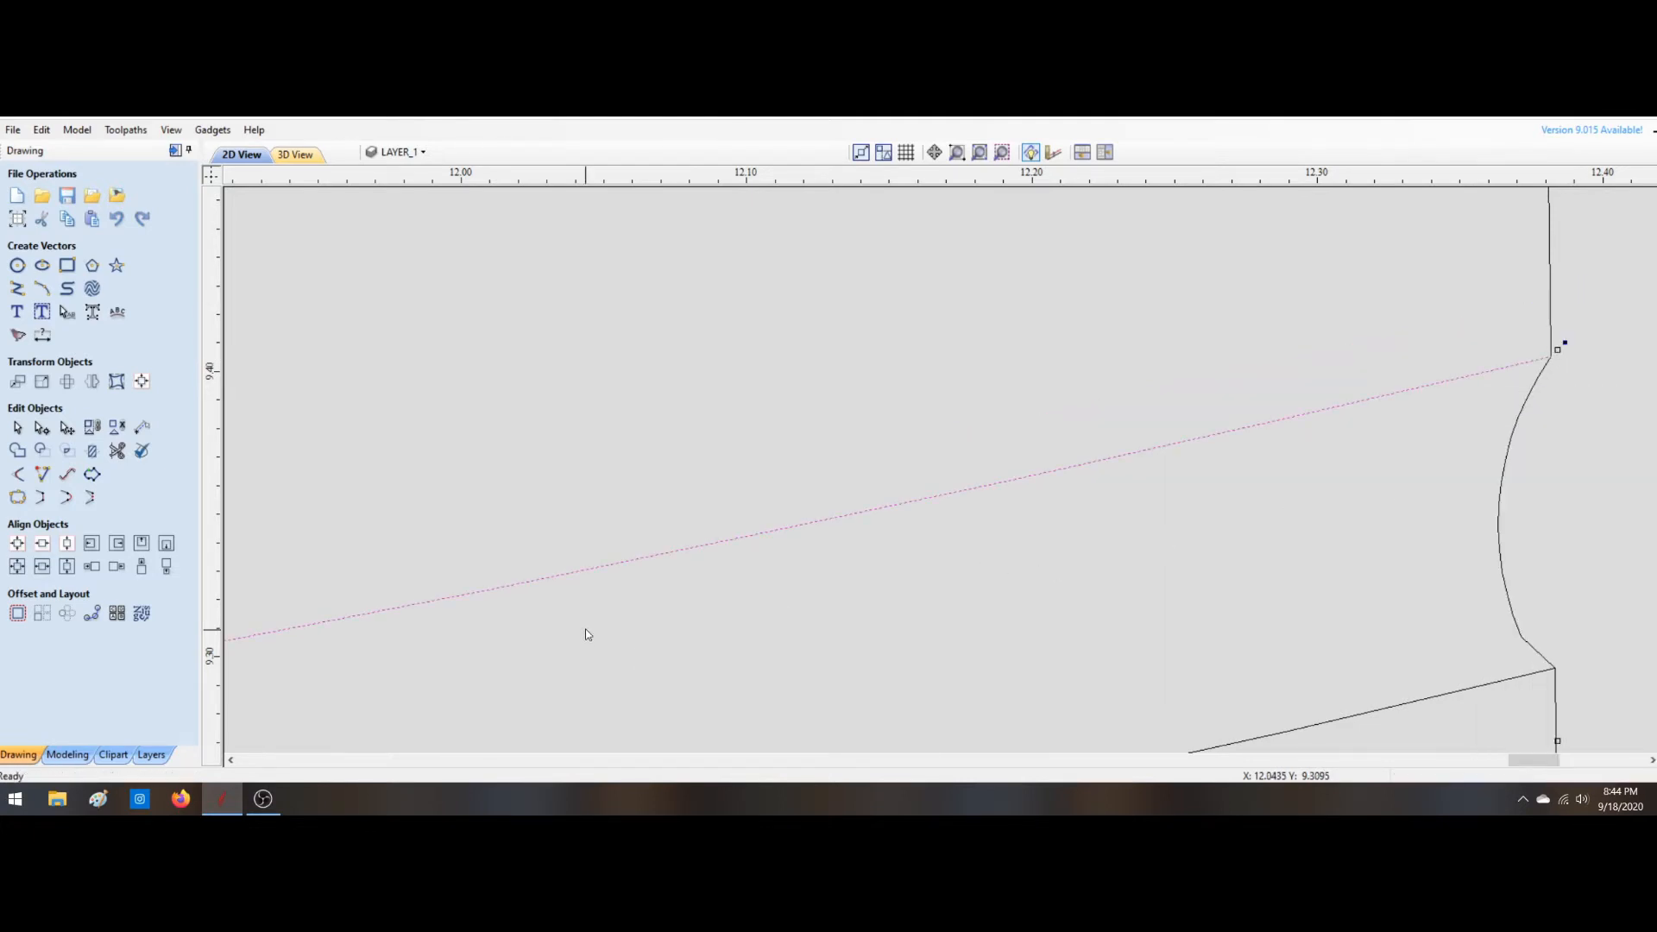
left_click(585, 628)
Step: In node editing, move the outline's corner node above the upper left groove down onto the top band line
scroll(581, 628, "down", 16)
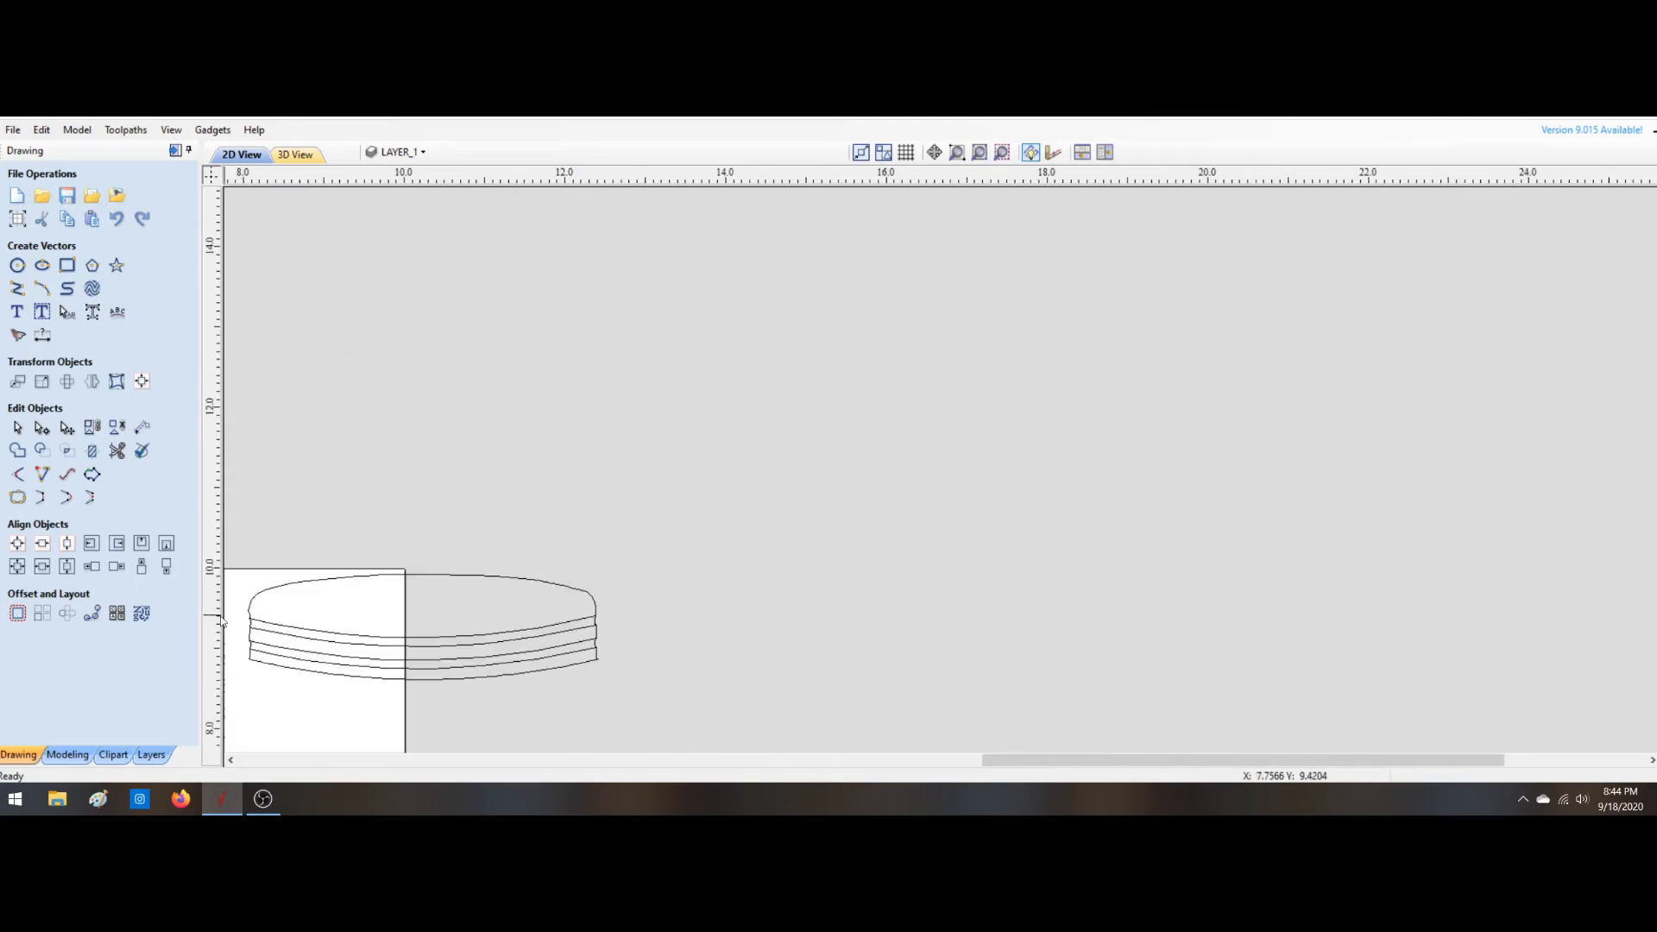
scroll(309, 615, "up", 10)
scroll(250, 640, "up", 5)
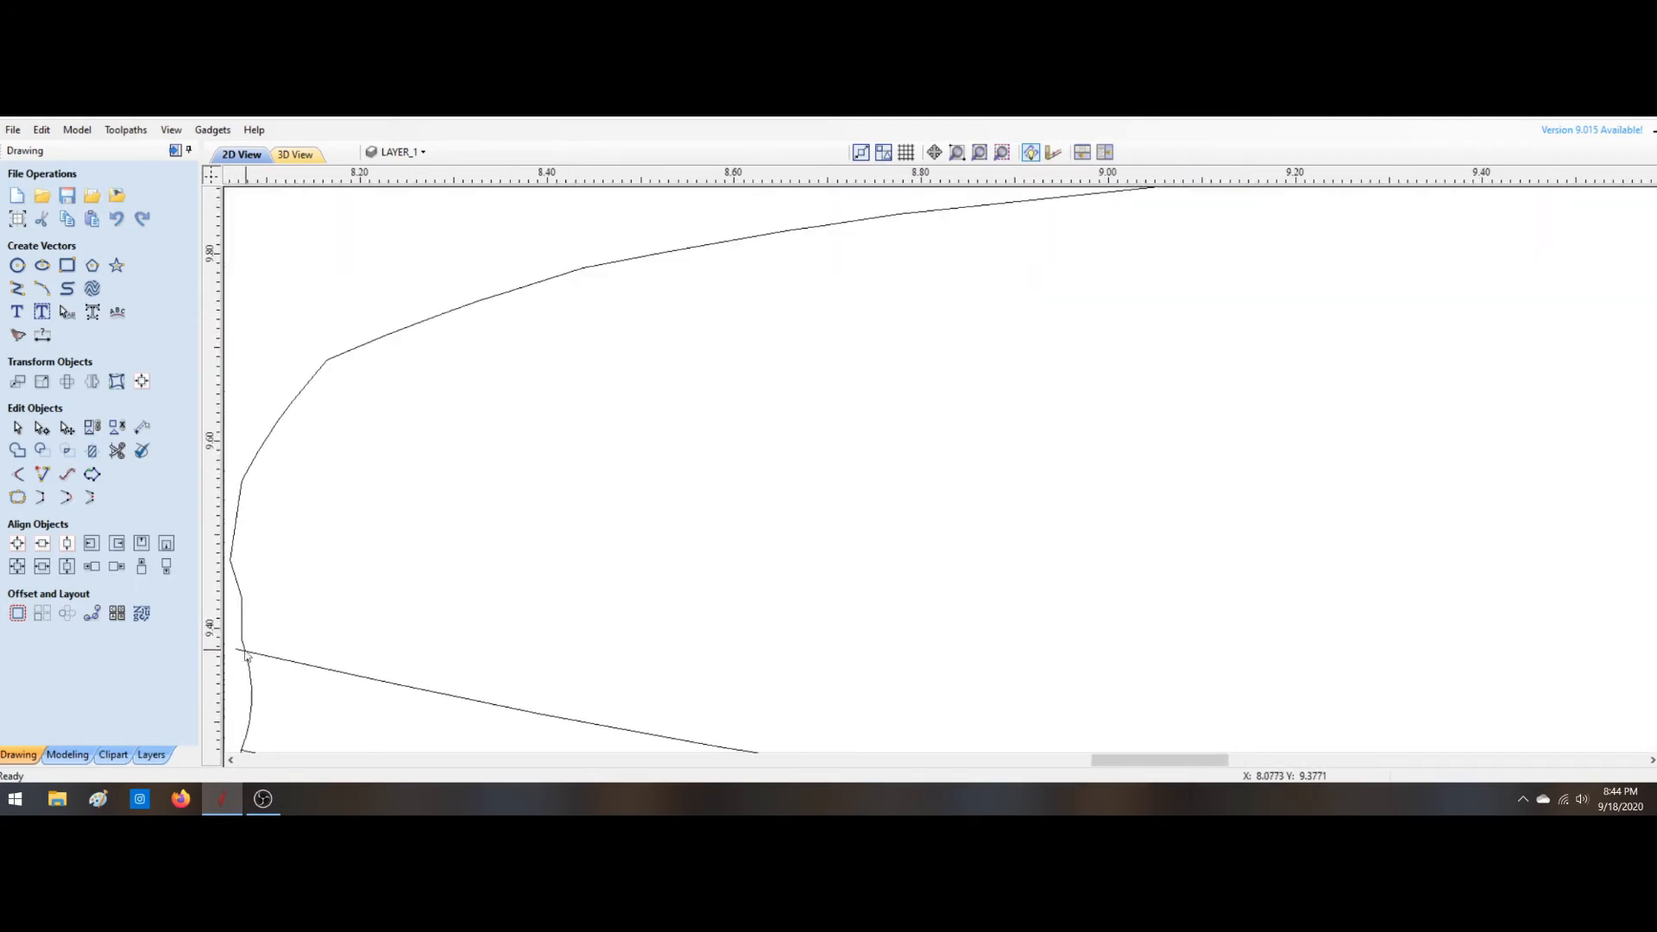
scroll(251, 630, "up", 5)
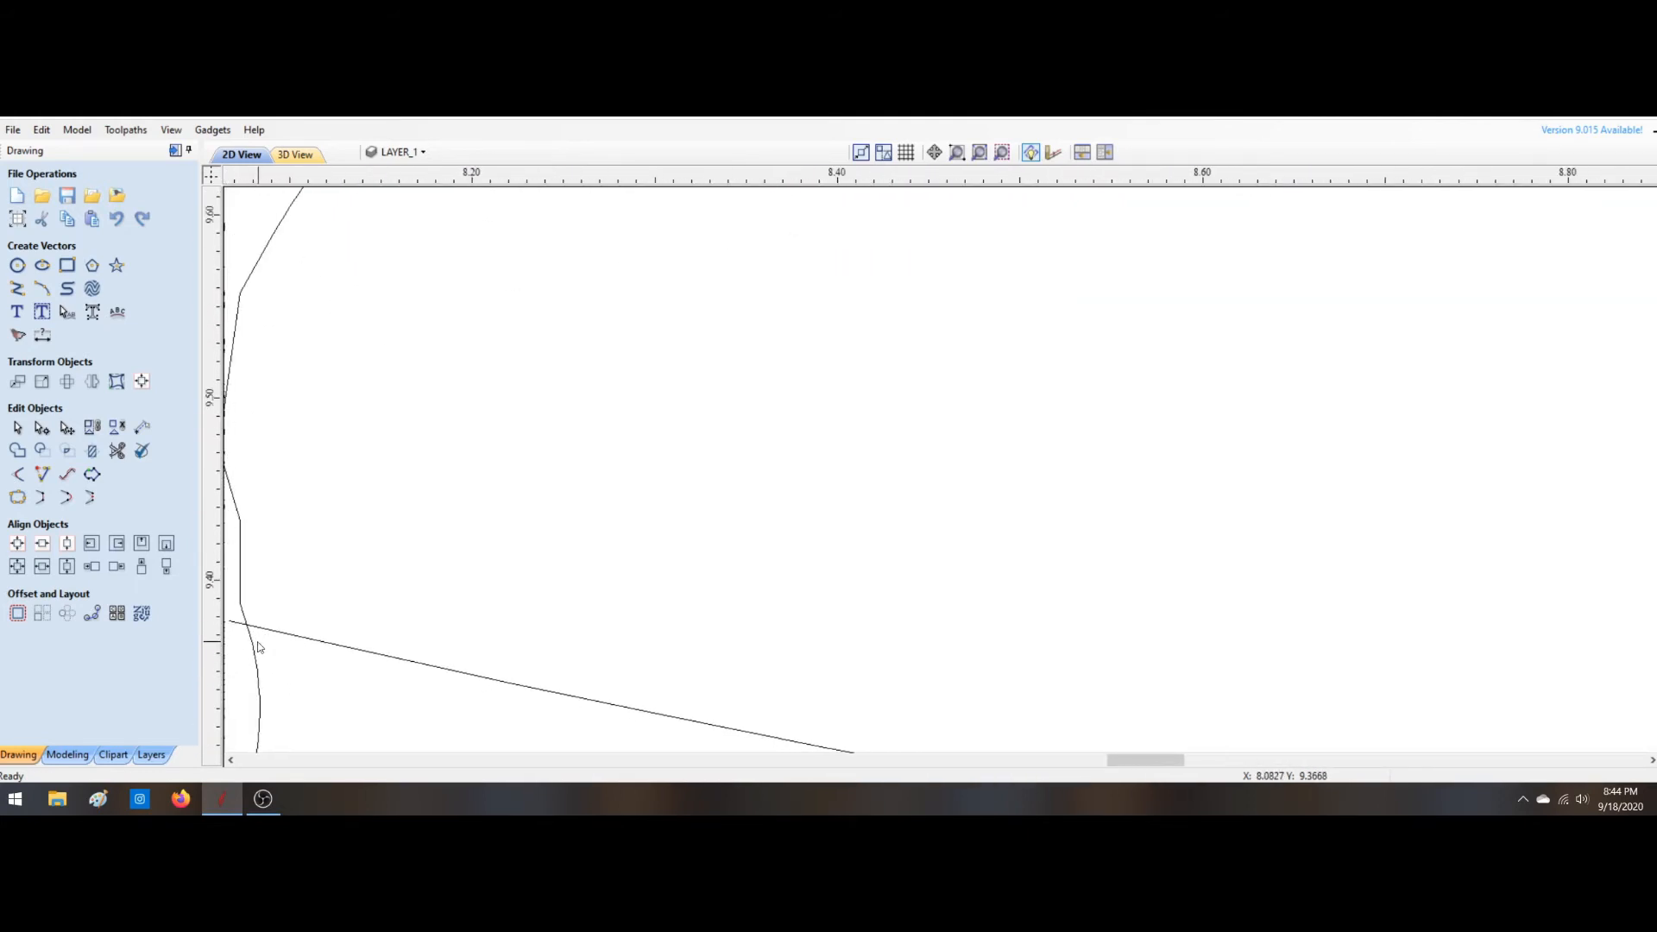
scroll(256, 656, "up", 2)
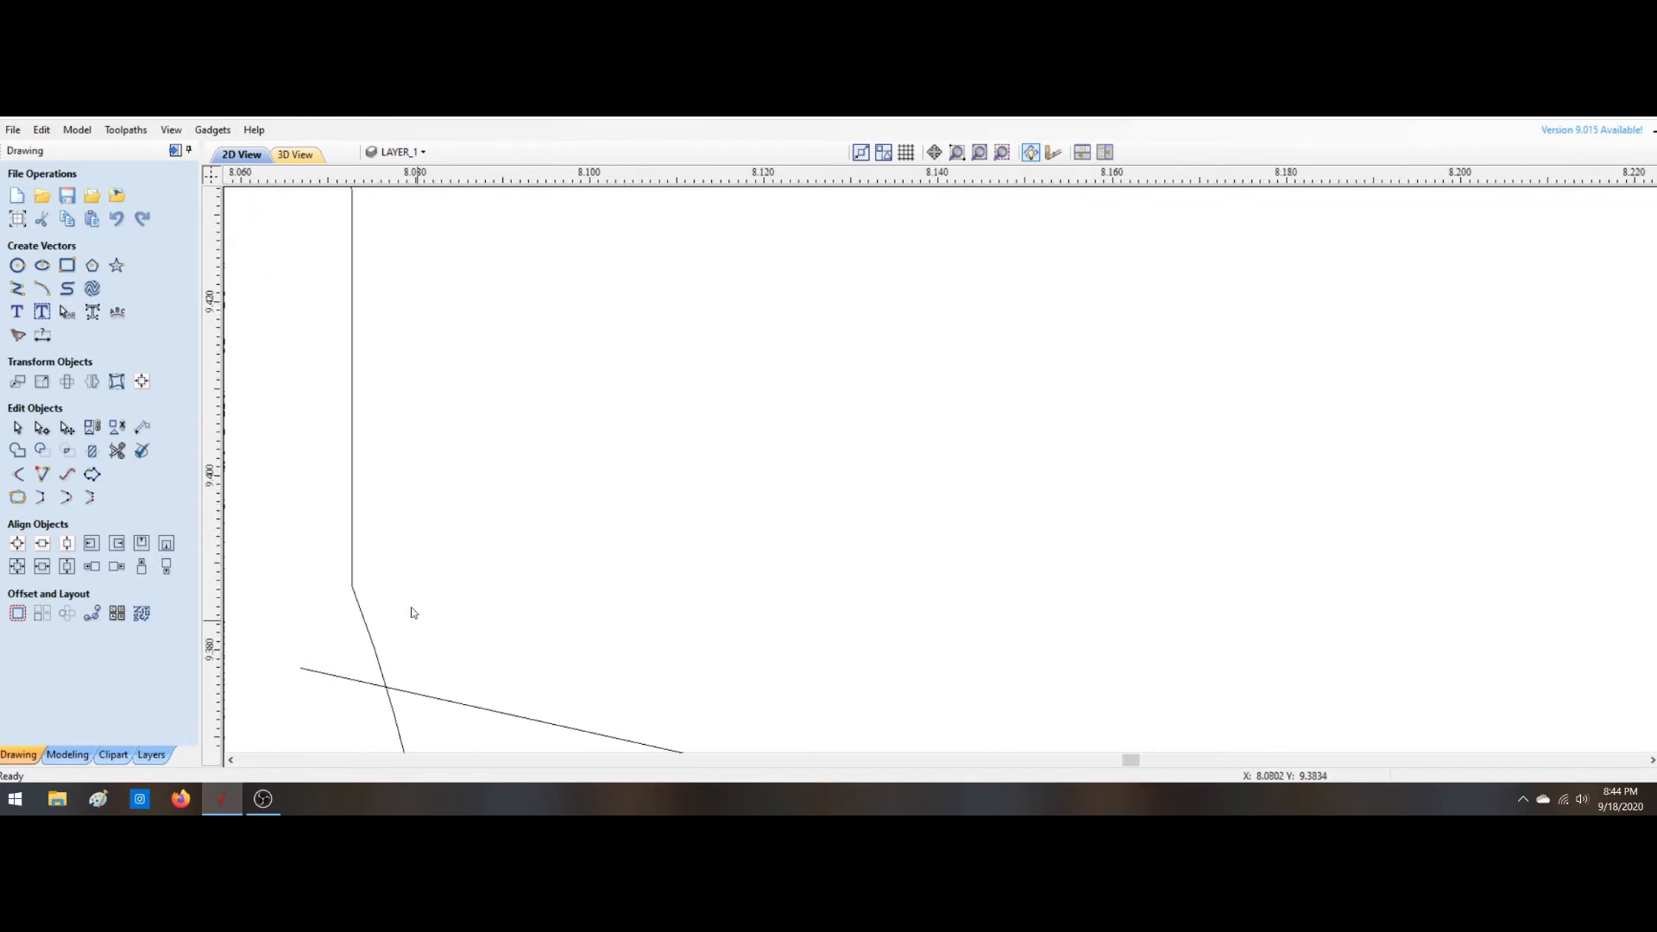
left_click(352, 583)
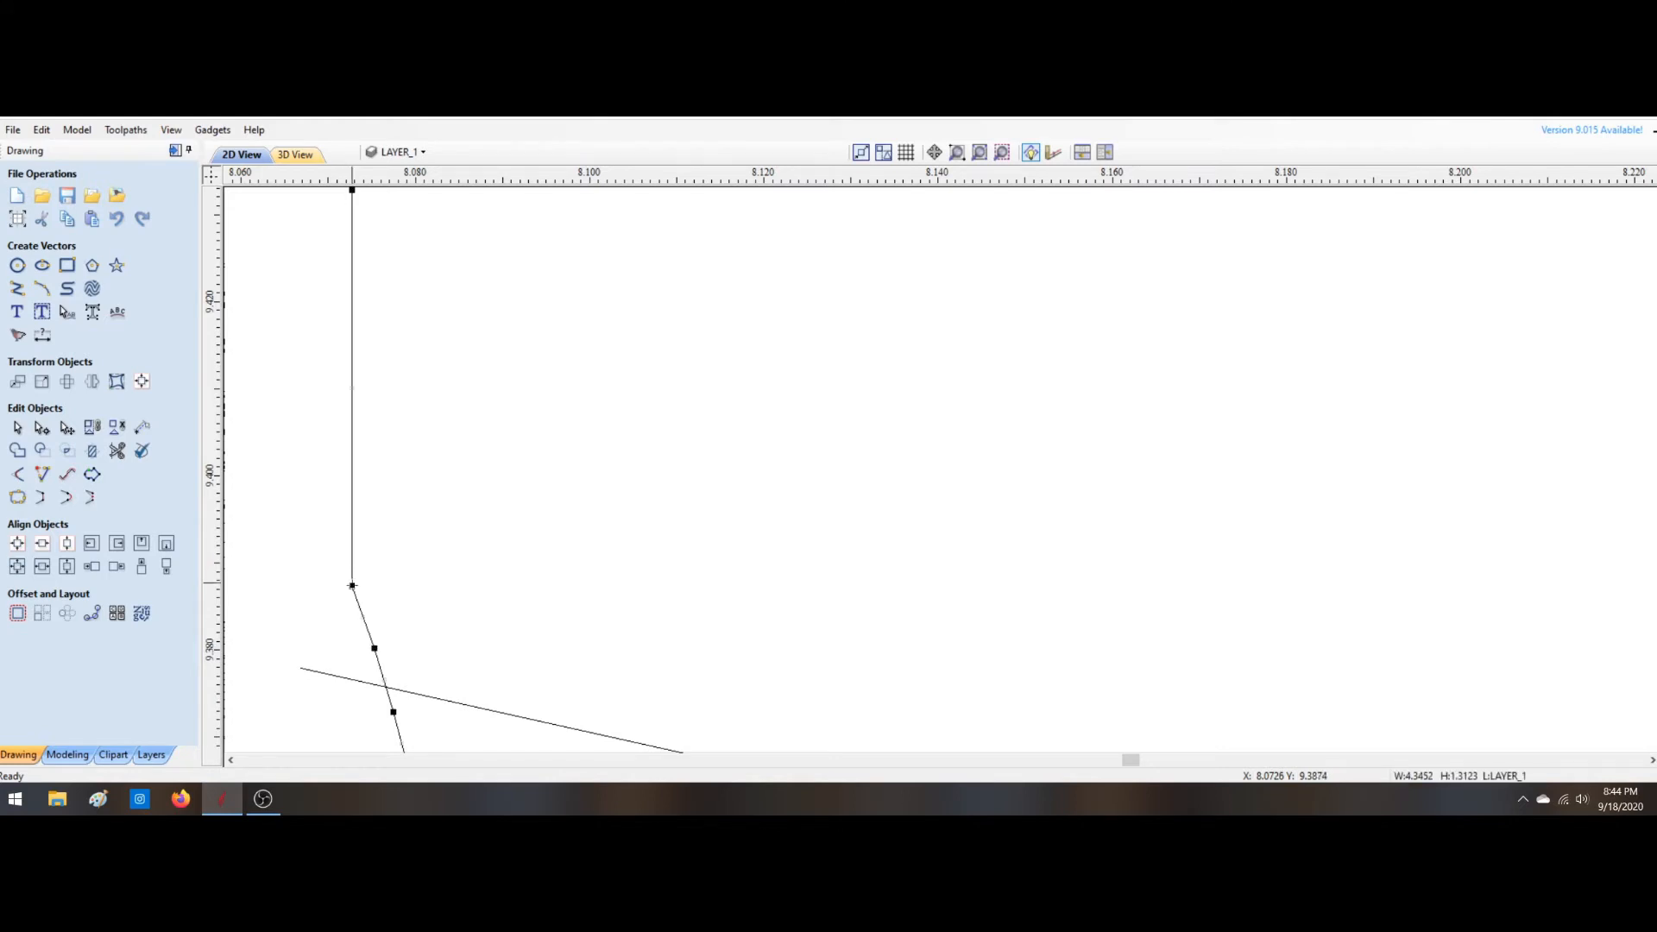
left_click_drag(352, 586, 352, 679)
Step: Delete the two groove nodes nearest the relocated corner above the upper left groove
right_click(375, 651)
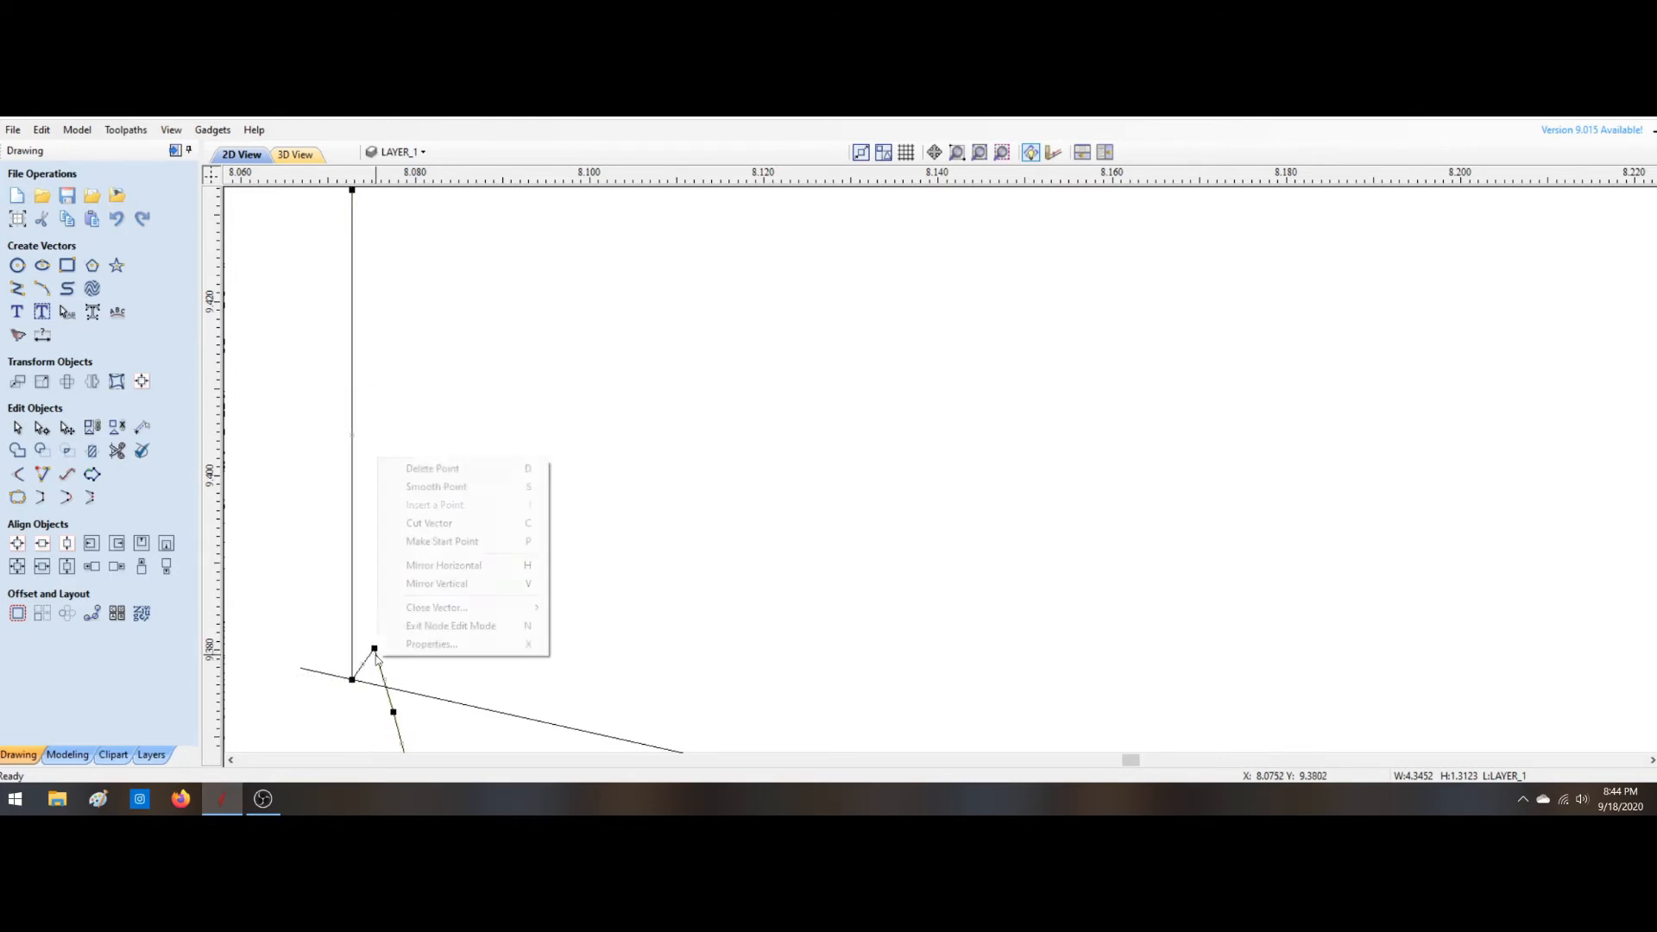
left_click(438, 473)
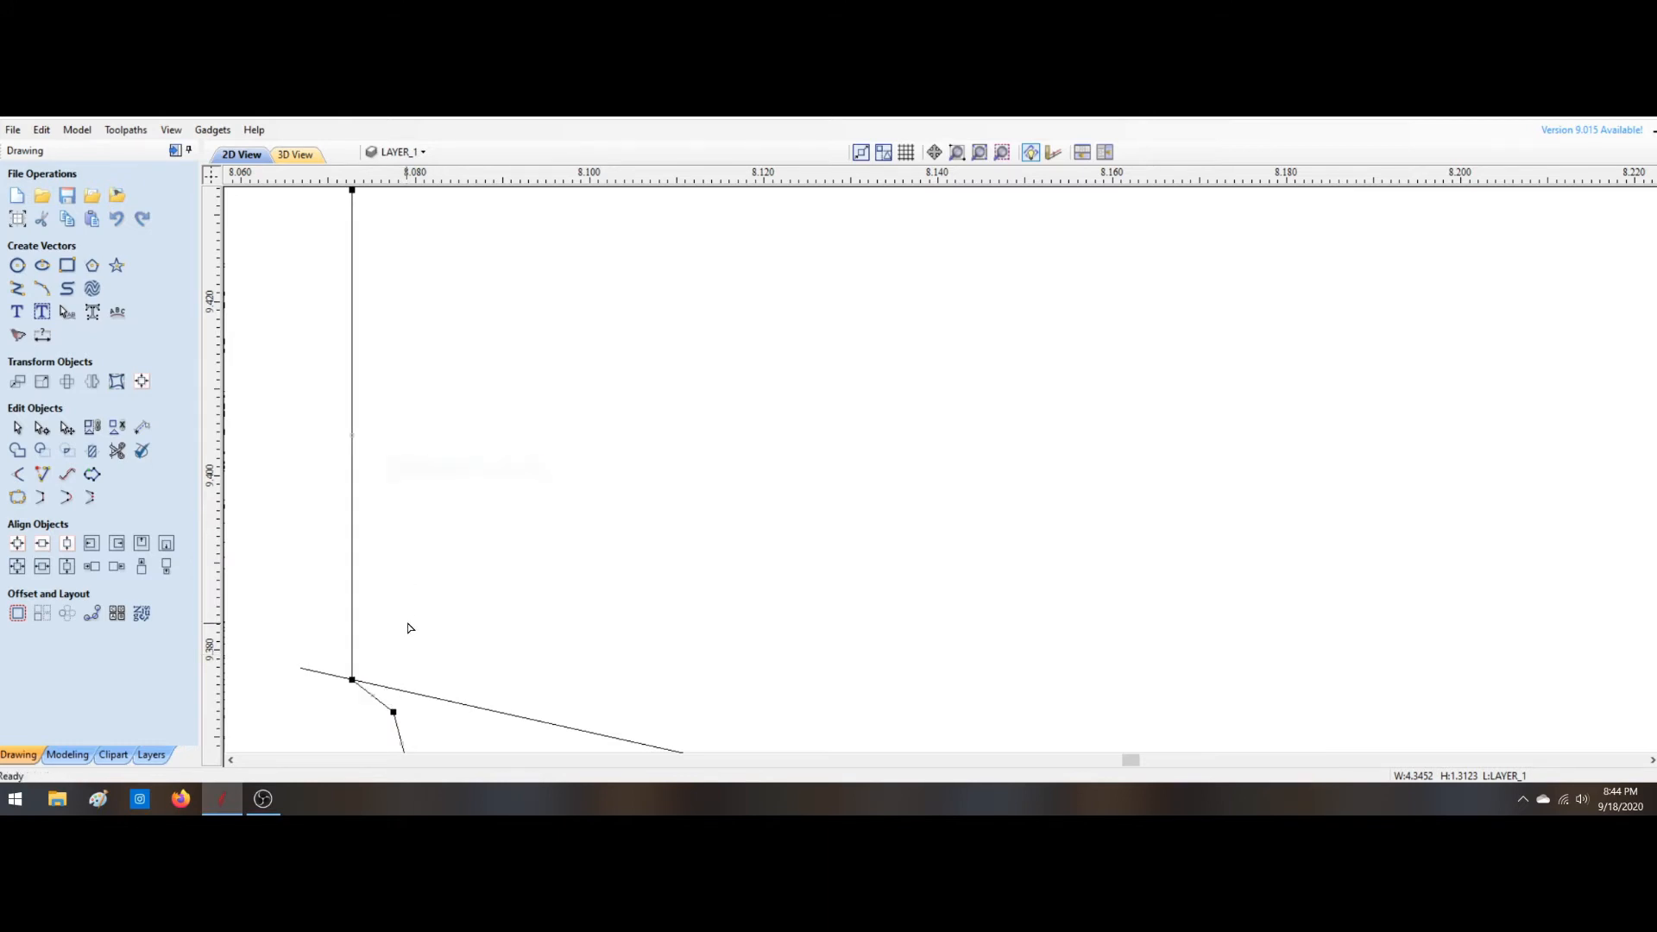
right_click(388, 711)
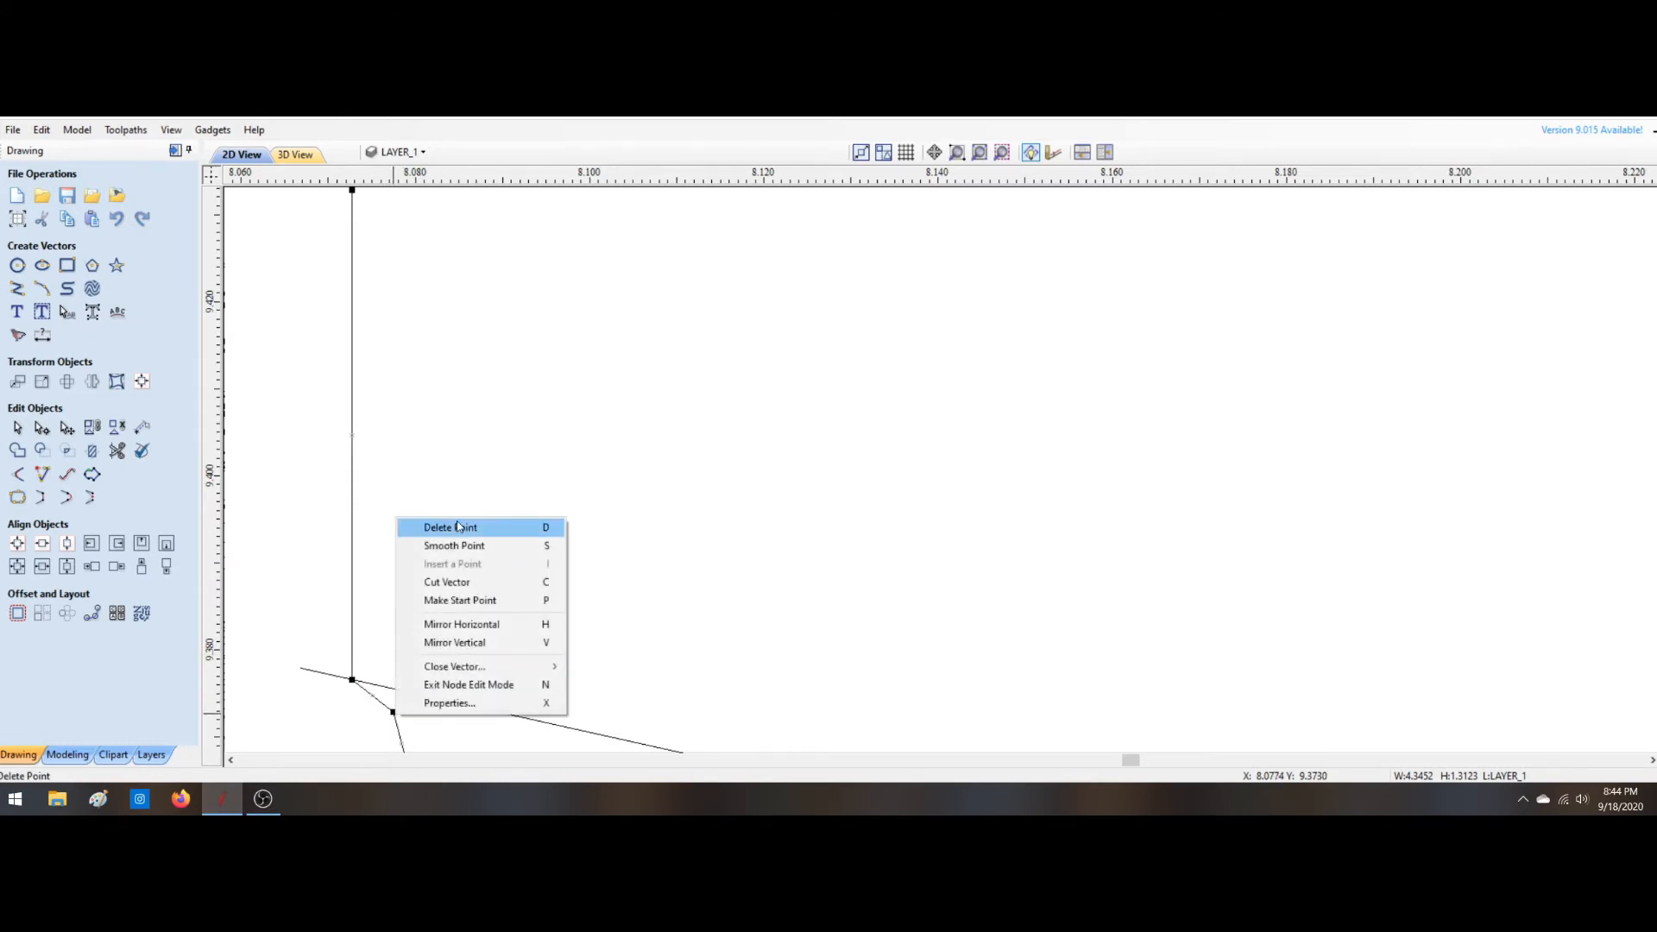
left_click(460, 529)
scroll(459, 529, "down", 5)
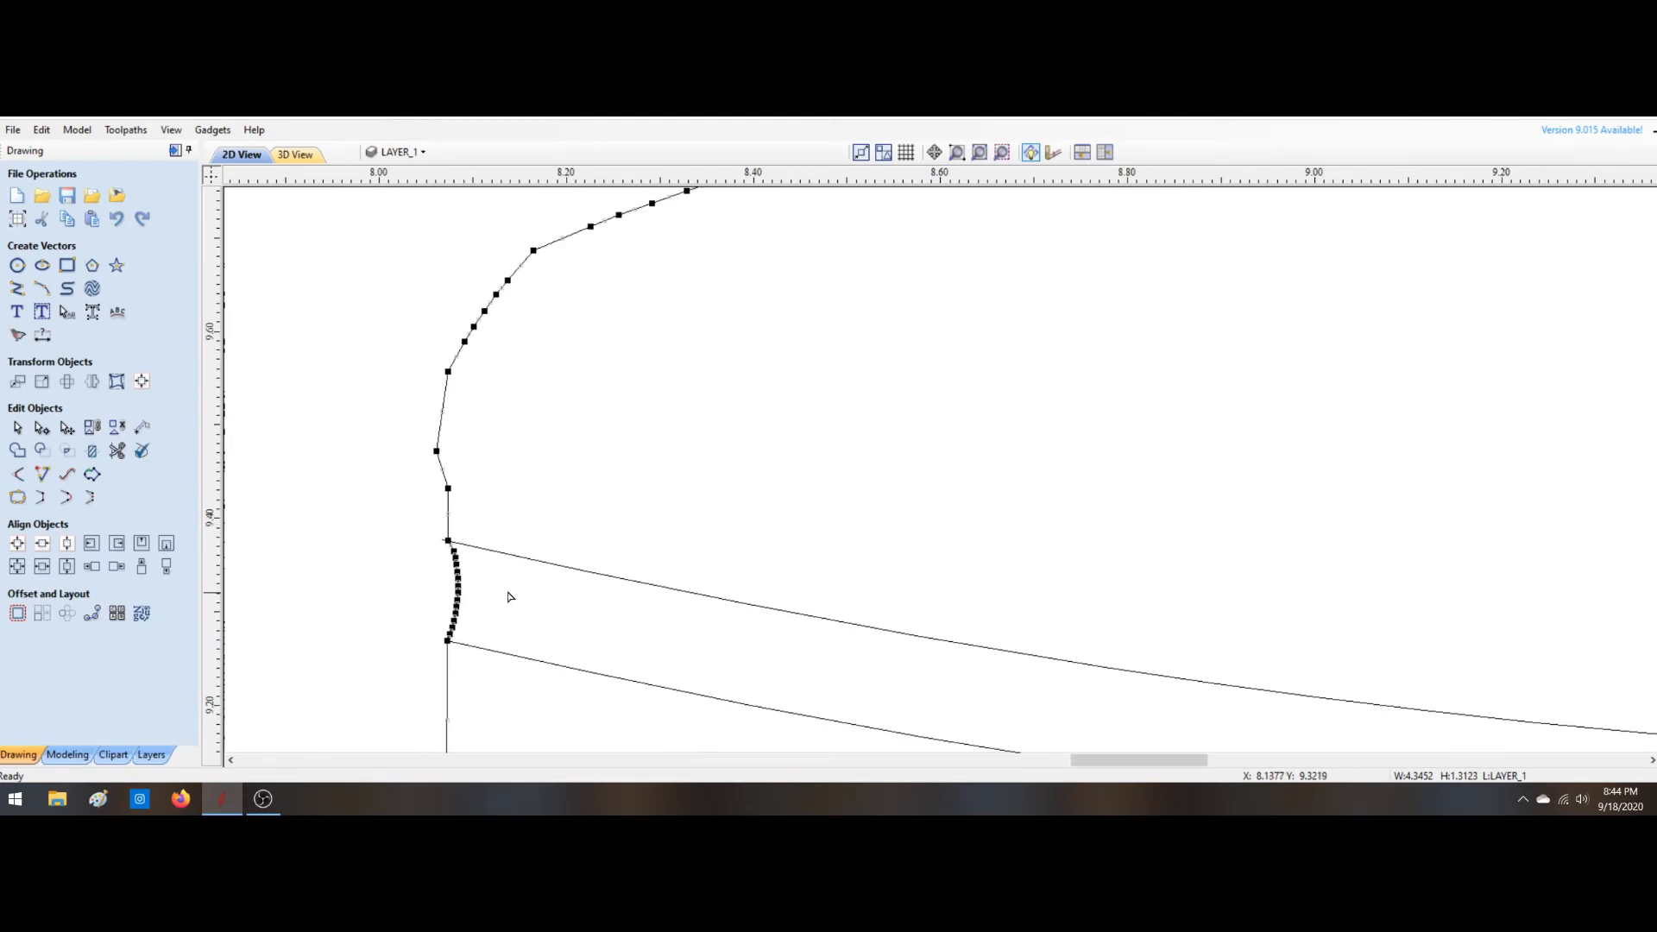
Step: Trim the top band line's overhang past the lid outline's left edge
left_click(118, 450)
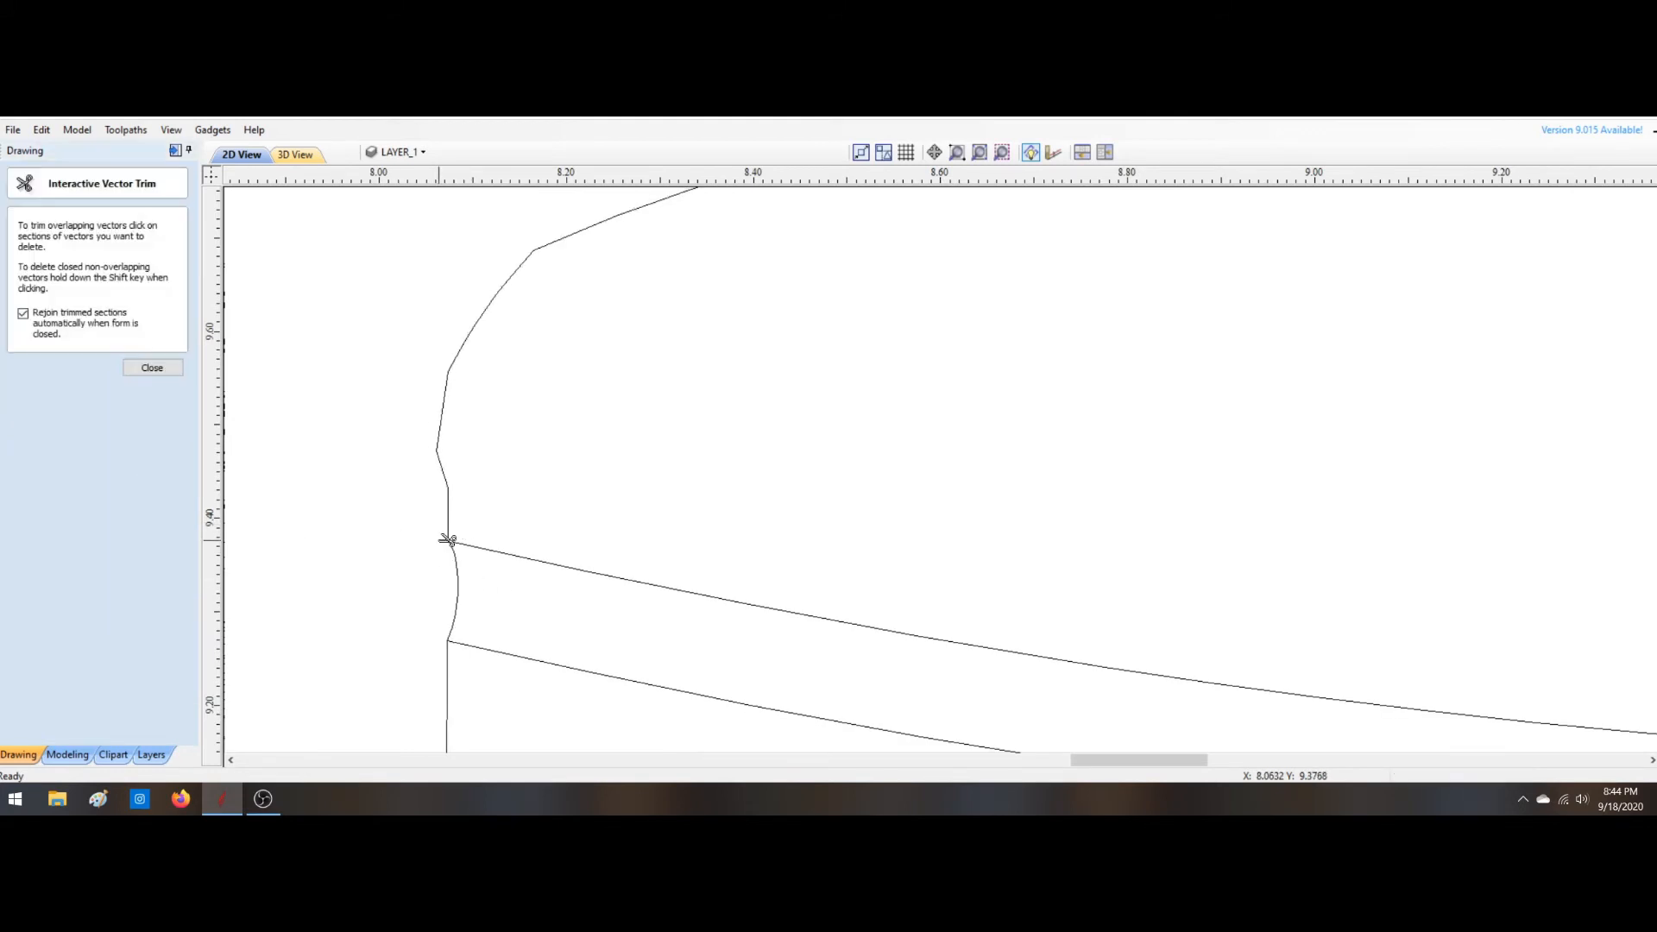
left_click(440, 542)
key("Escape")
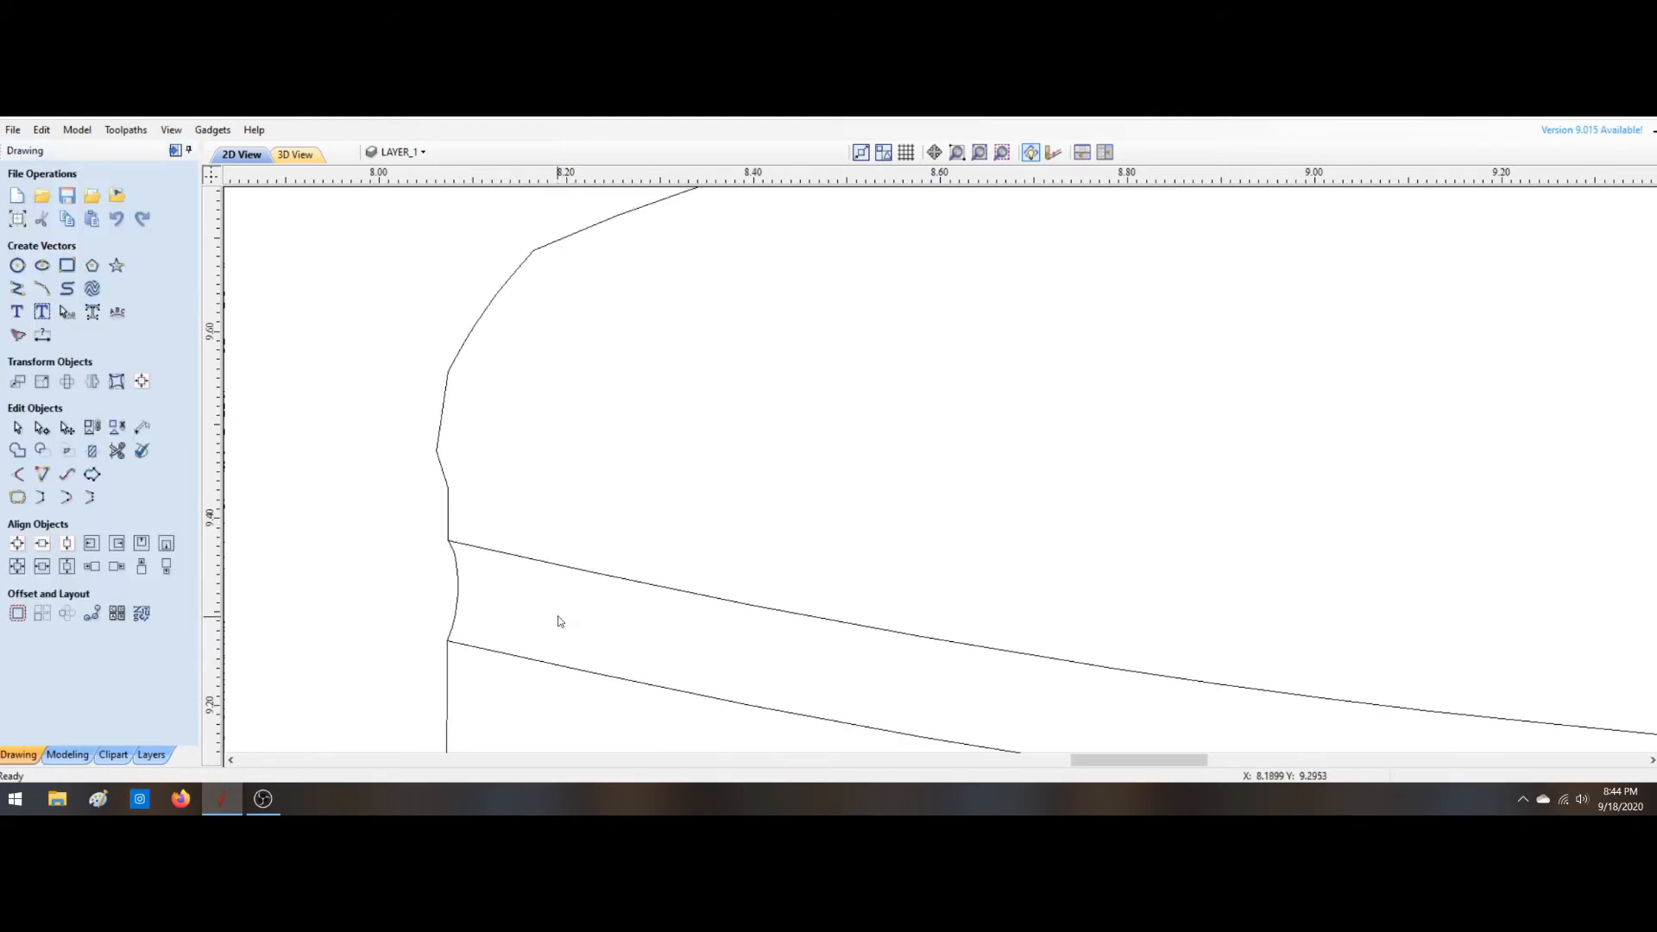
Step: Delete the spare crescent vector beside the jar, below the lid drawing
left_click(980, 153)
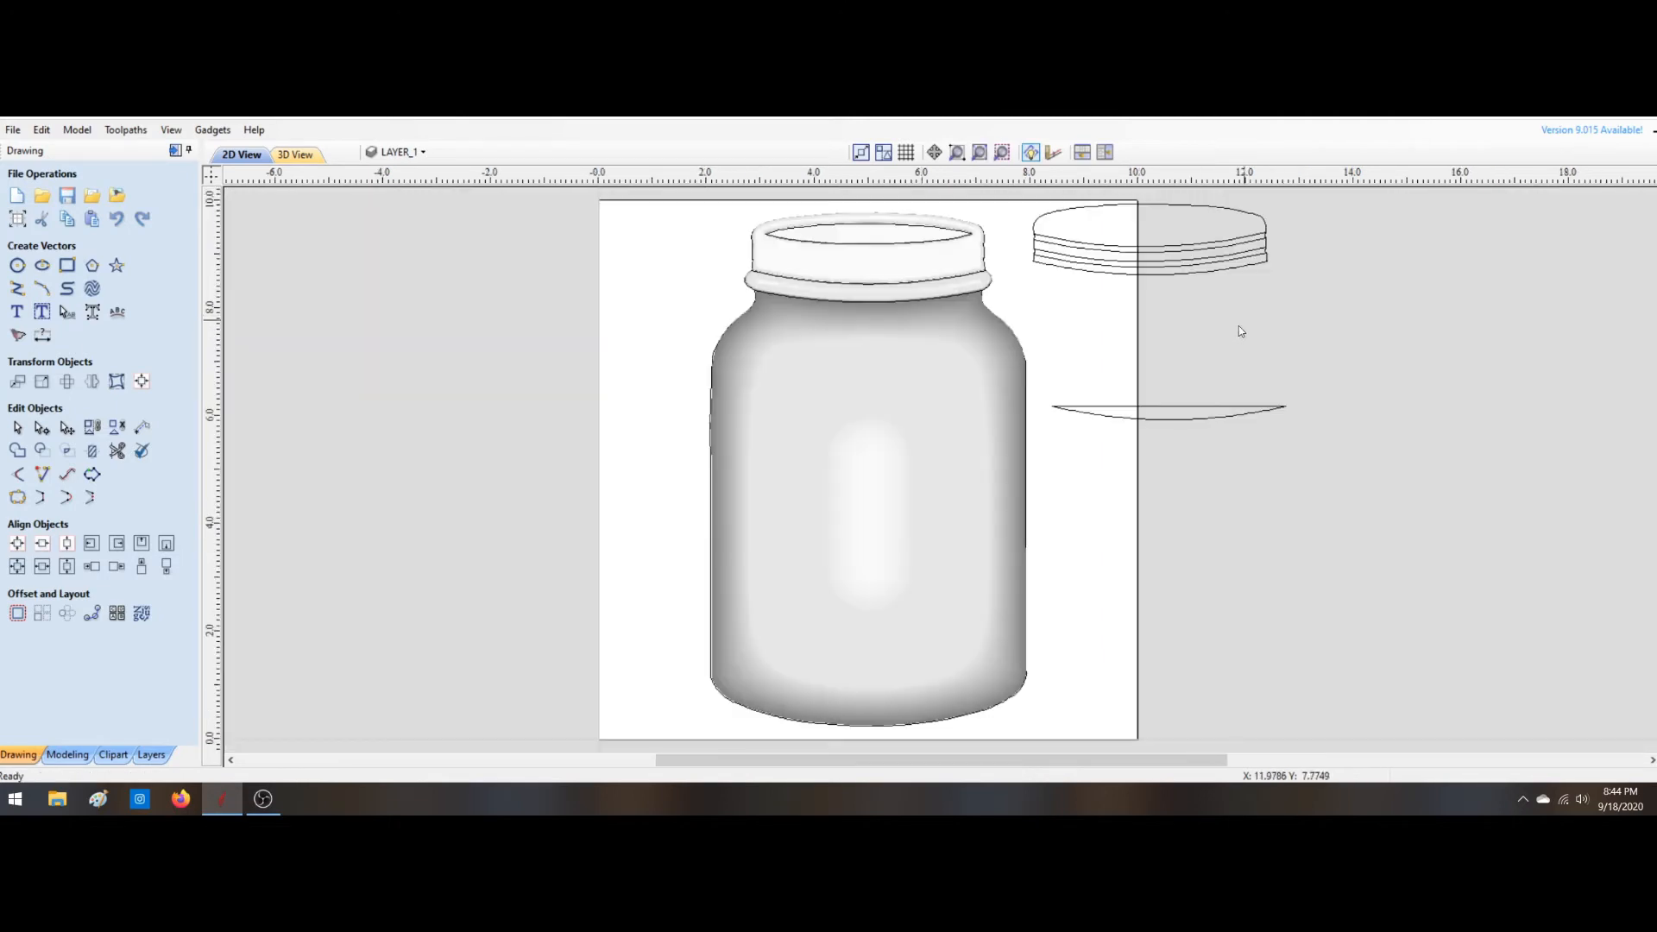
left_click(1168, 405)
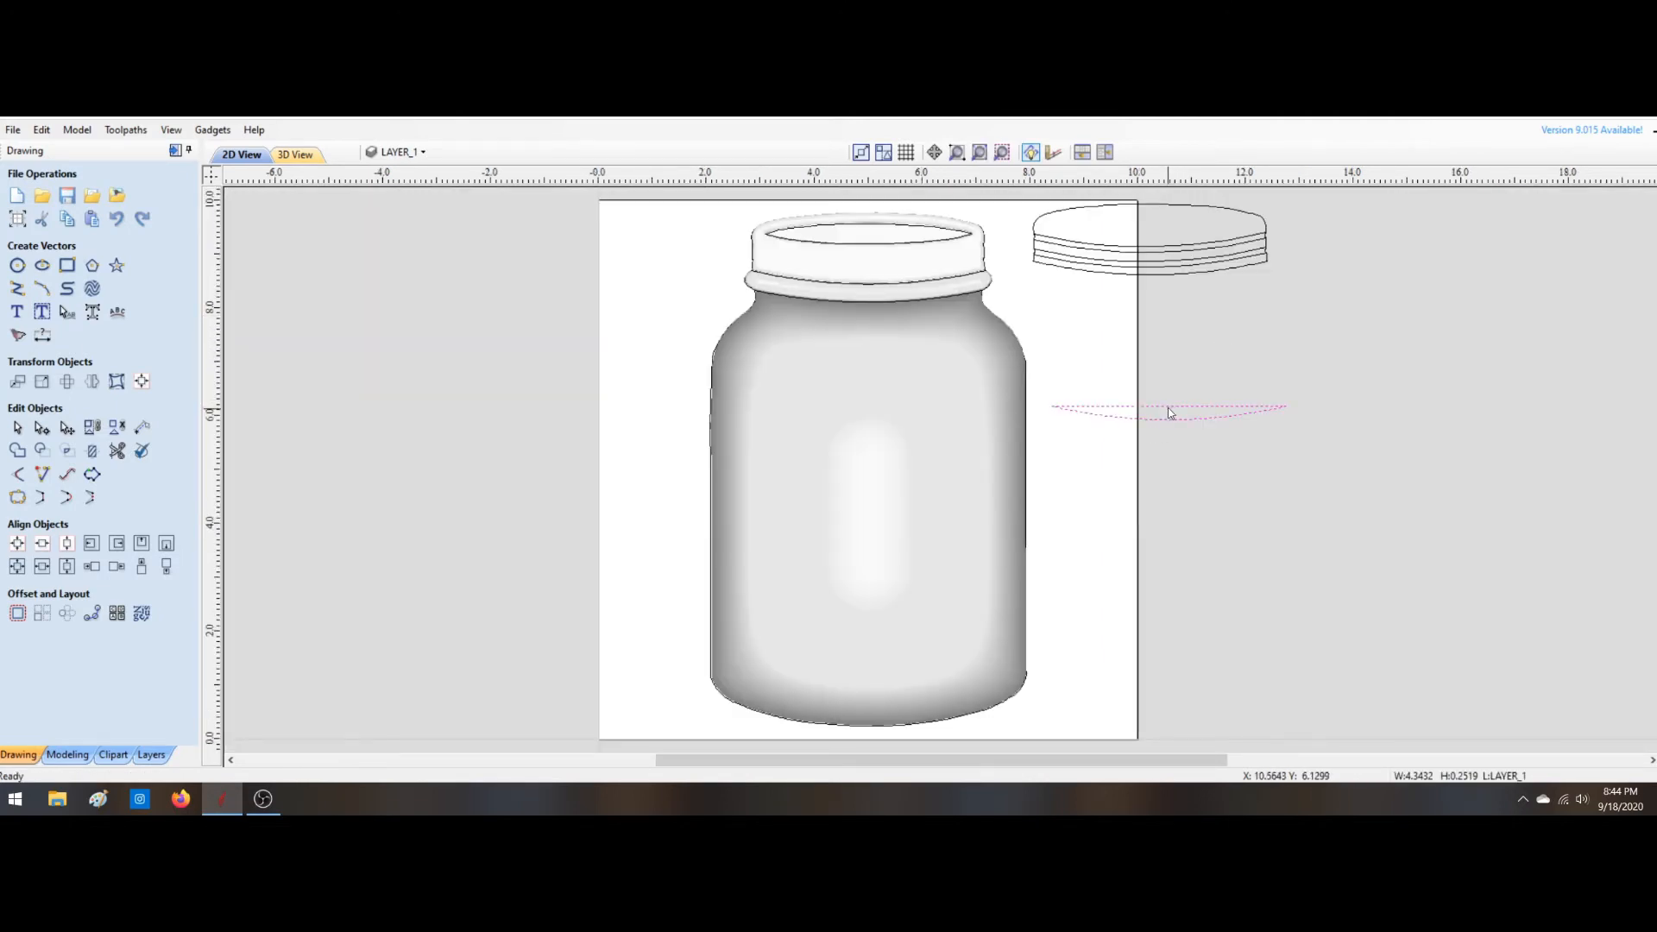
key("Delete")
Step: Trim away the lid outline below the lower band and its side edges between the two bands
scroll(1142, 262, "up", 4)
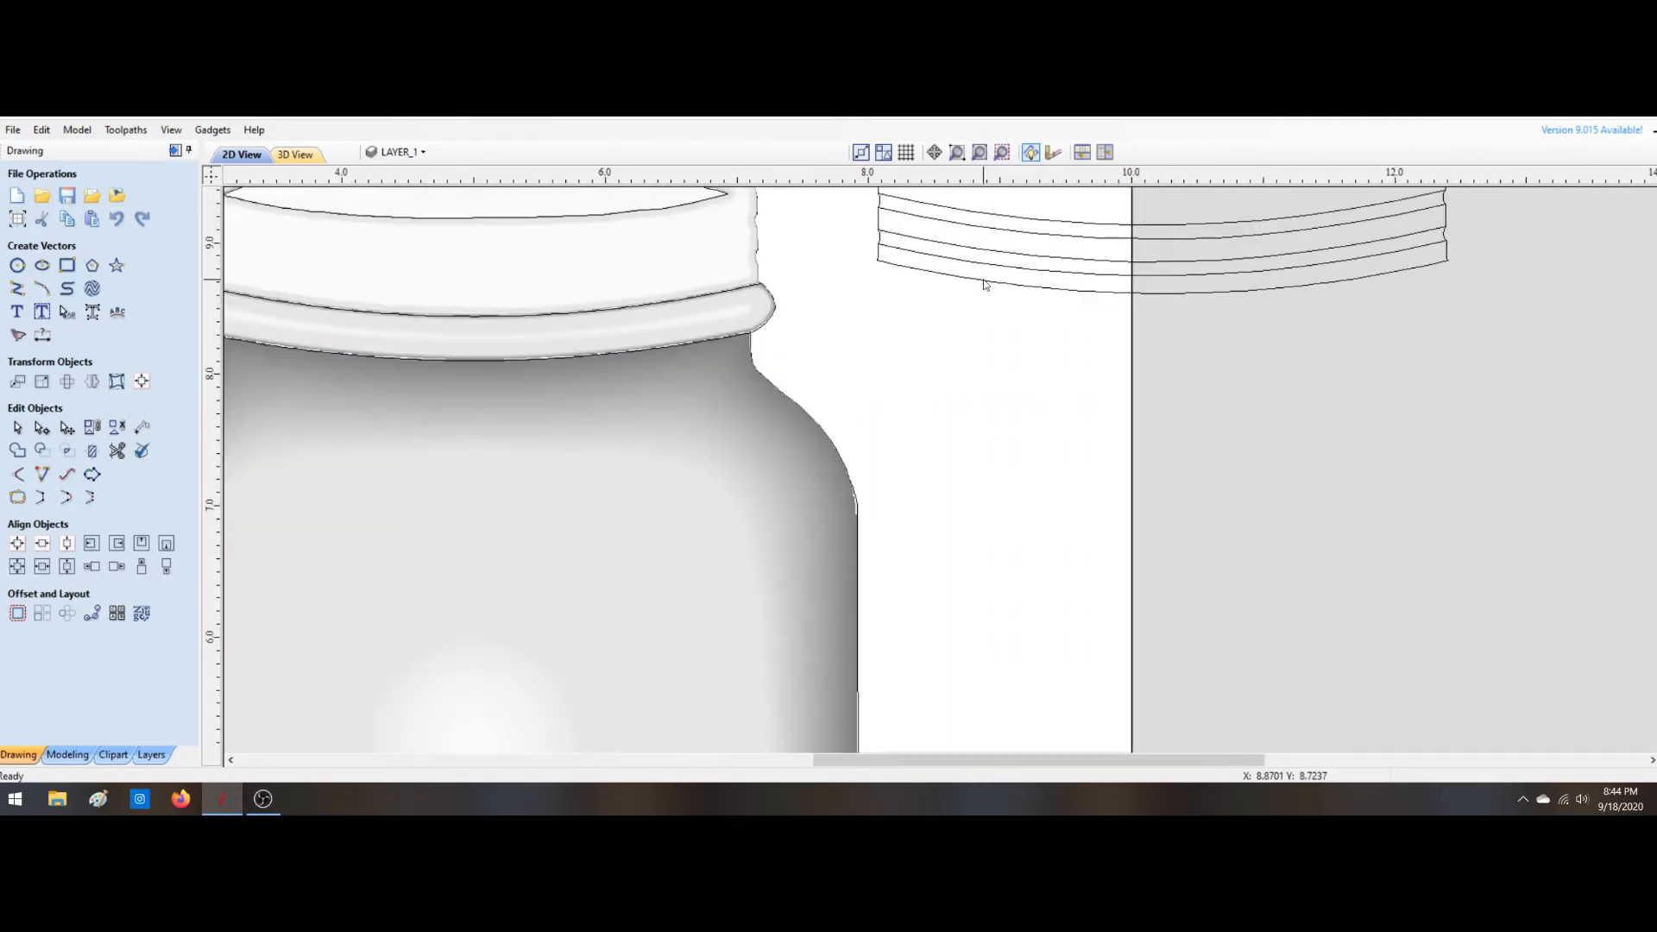
left_click(118, 451)
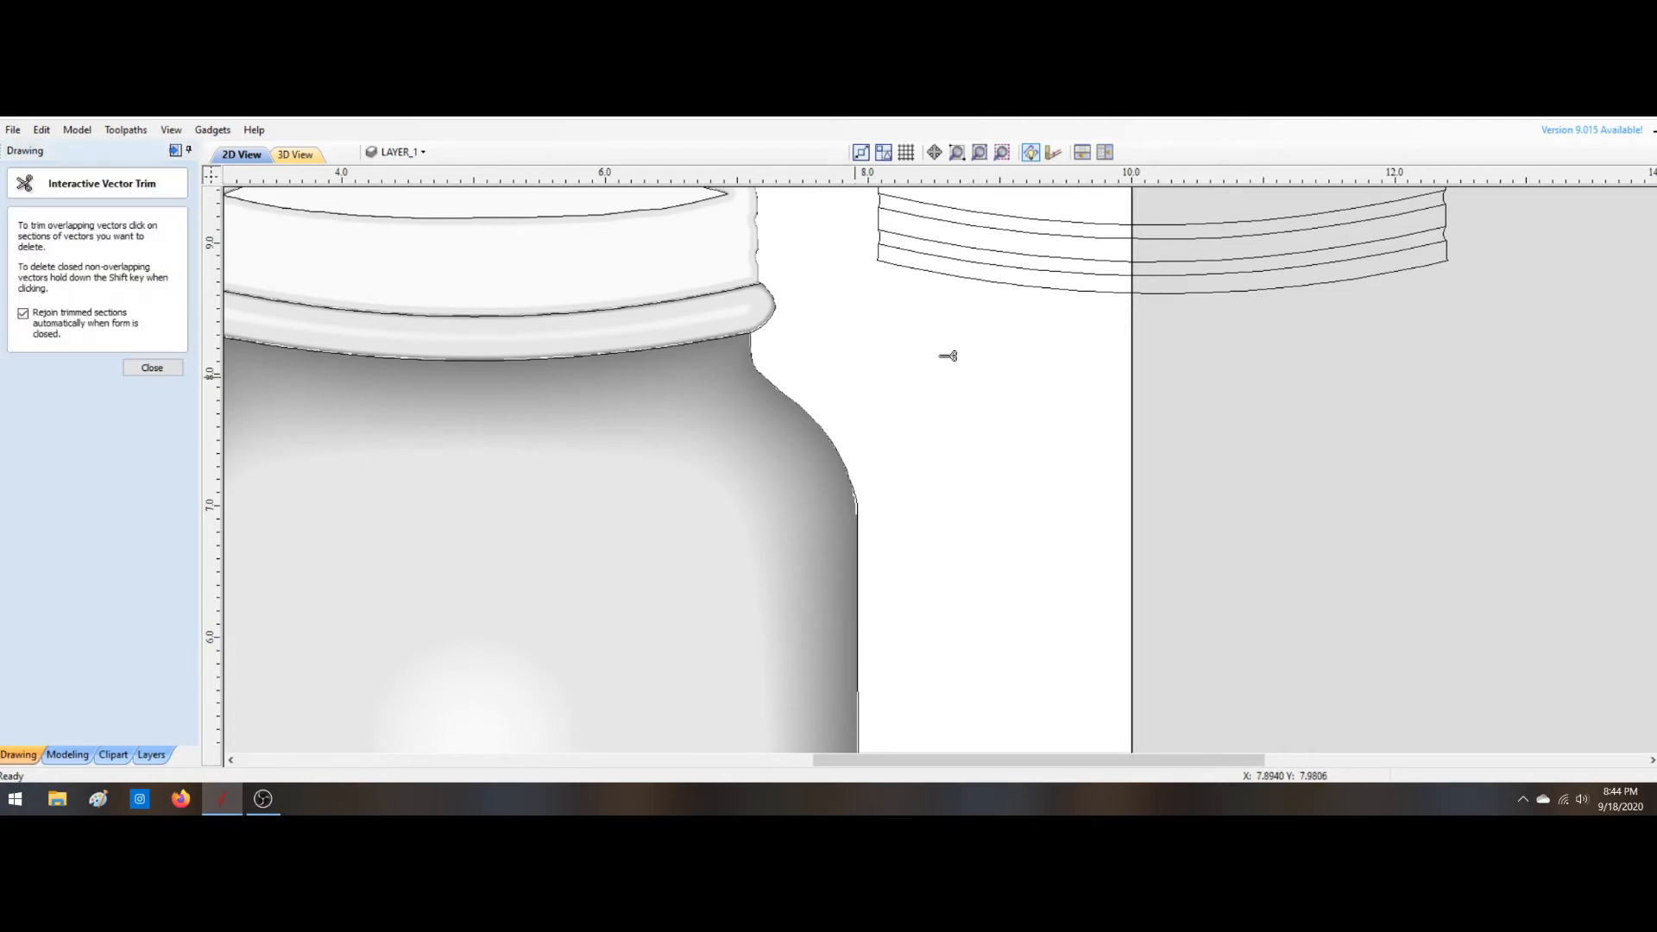
left_click(1113, 291)
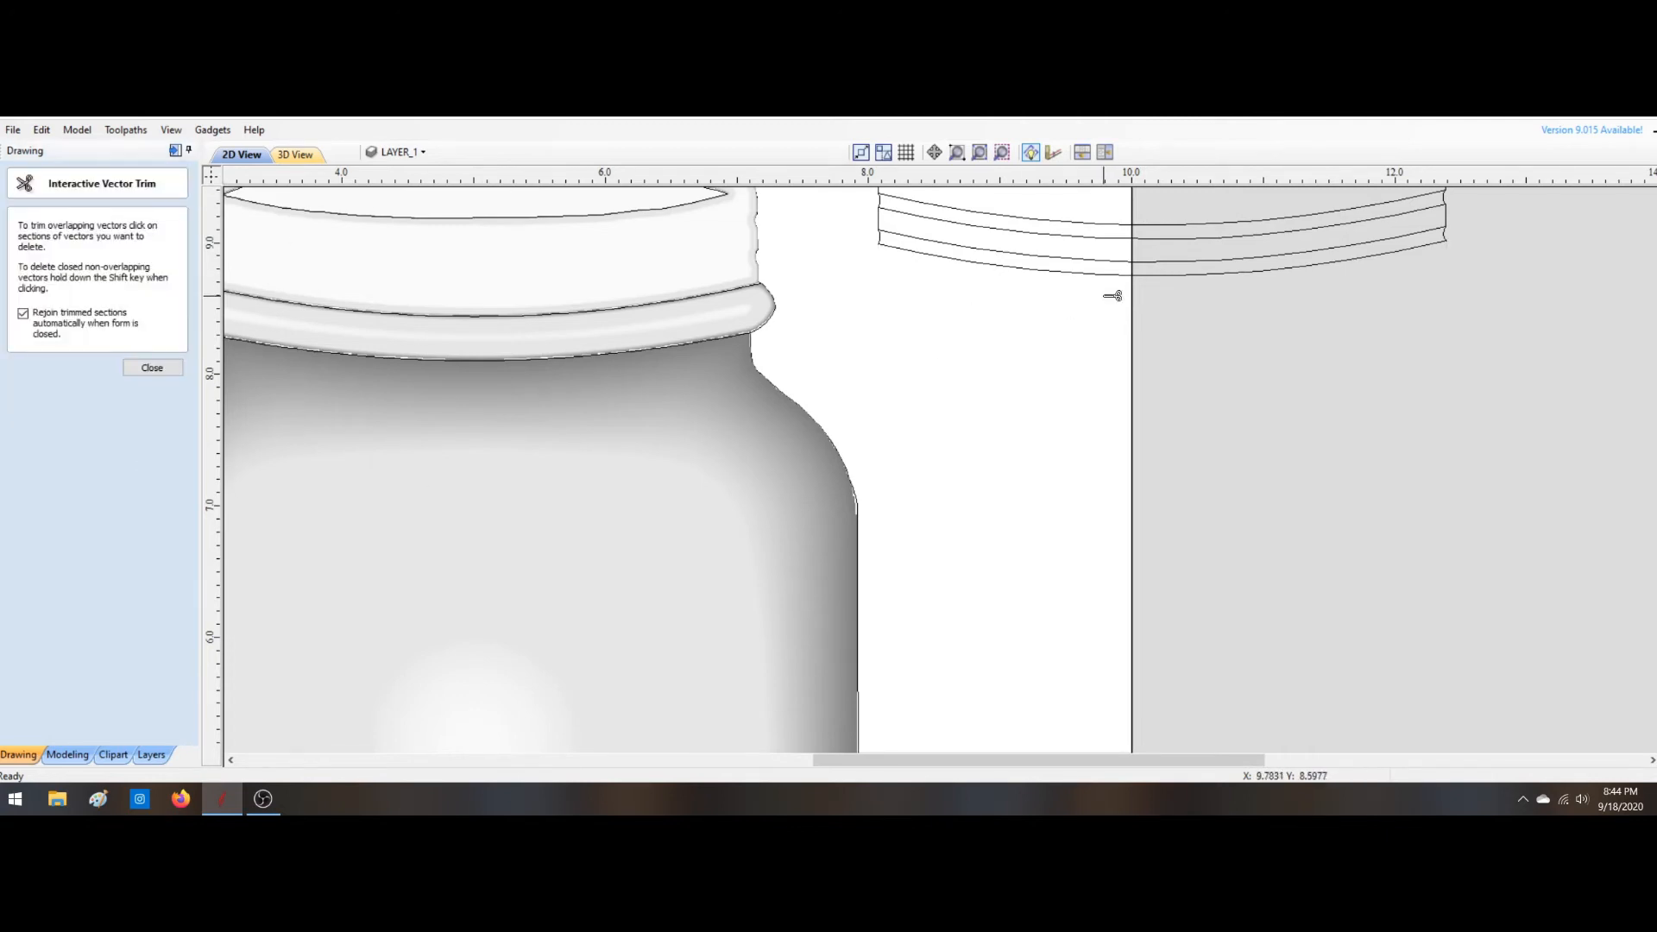
left_click(878, 227)
scroll(1441, 230, "down", 2)
scroll(1302, 224, "down", 2)
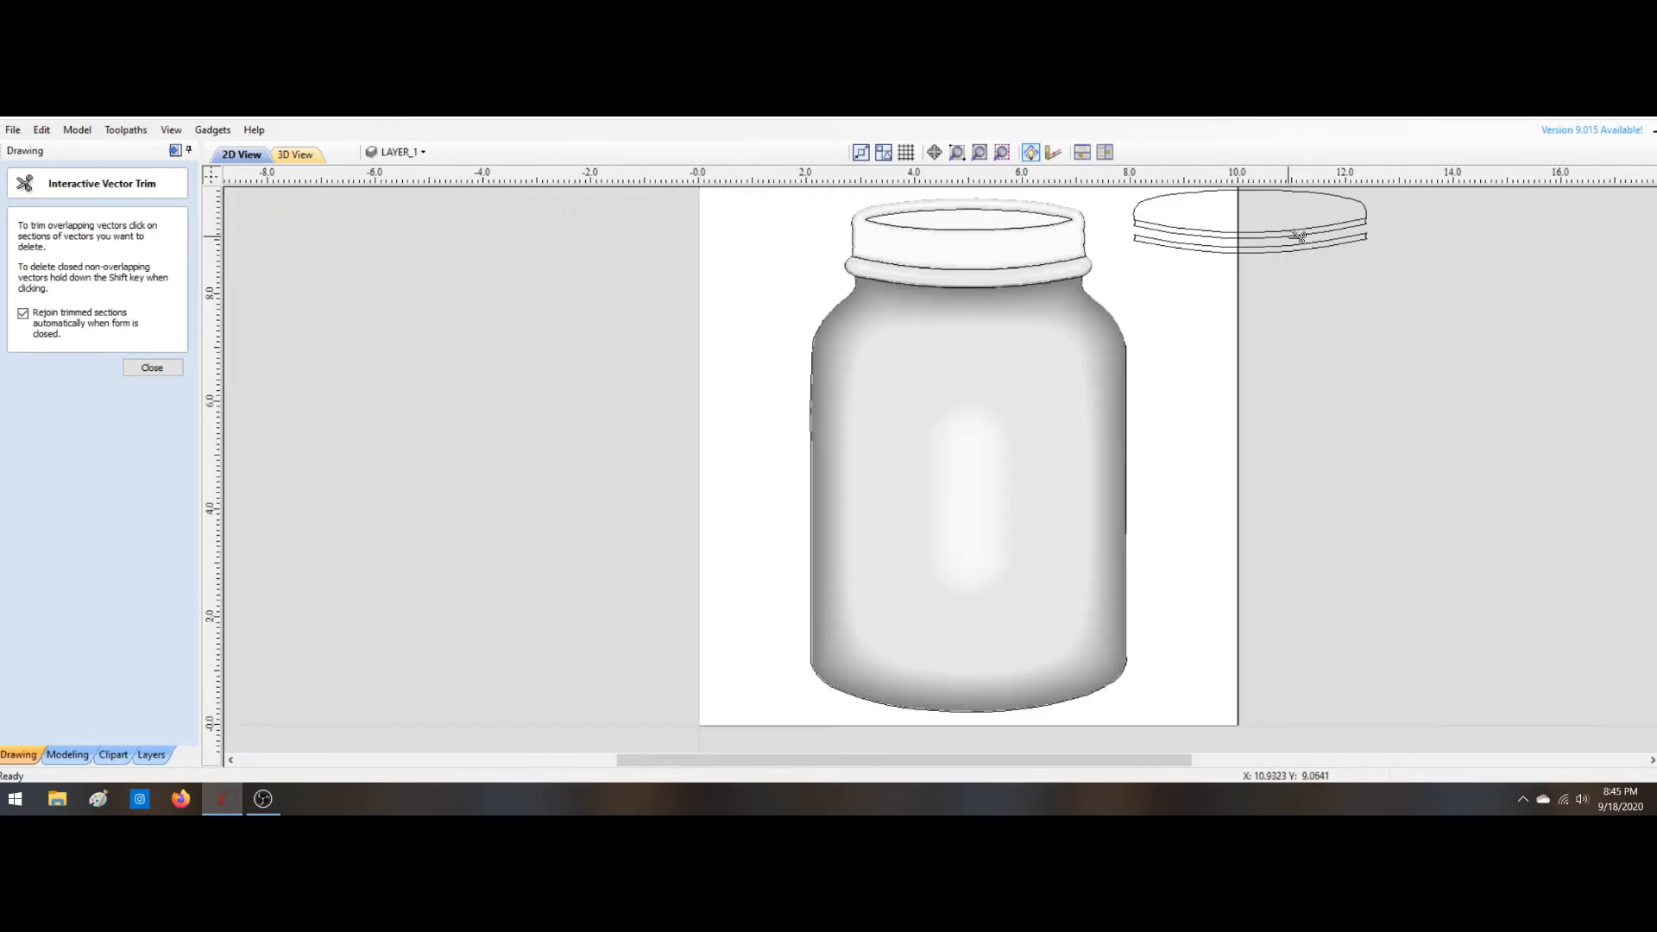
left_click(1333, 203)
key("Escape")
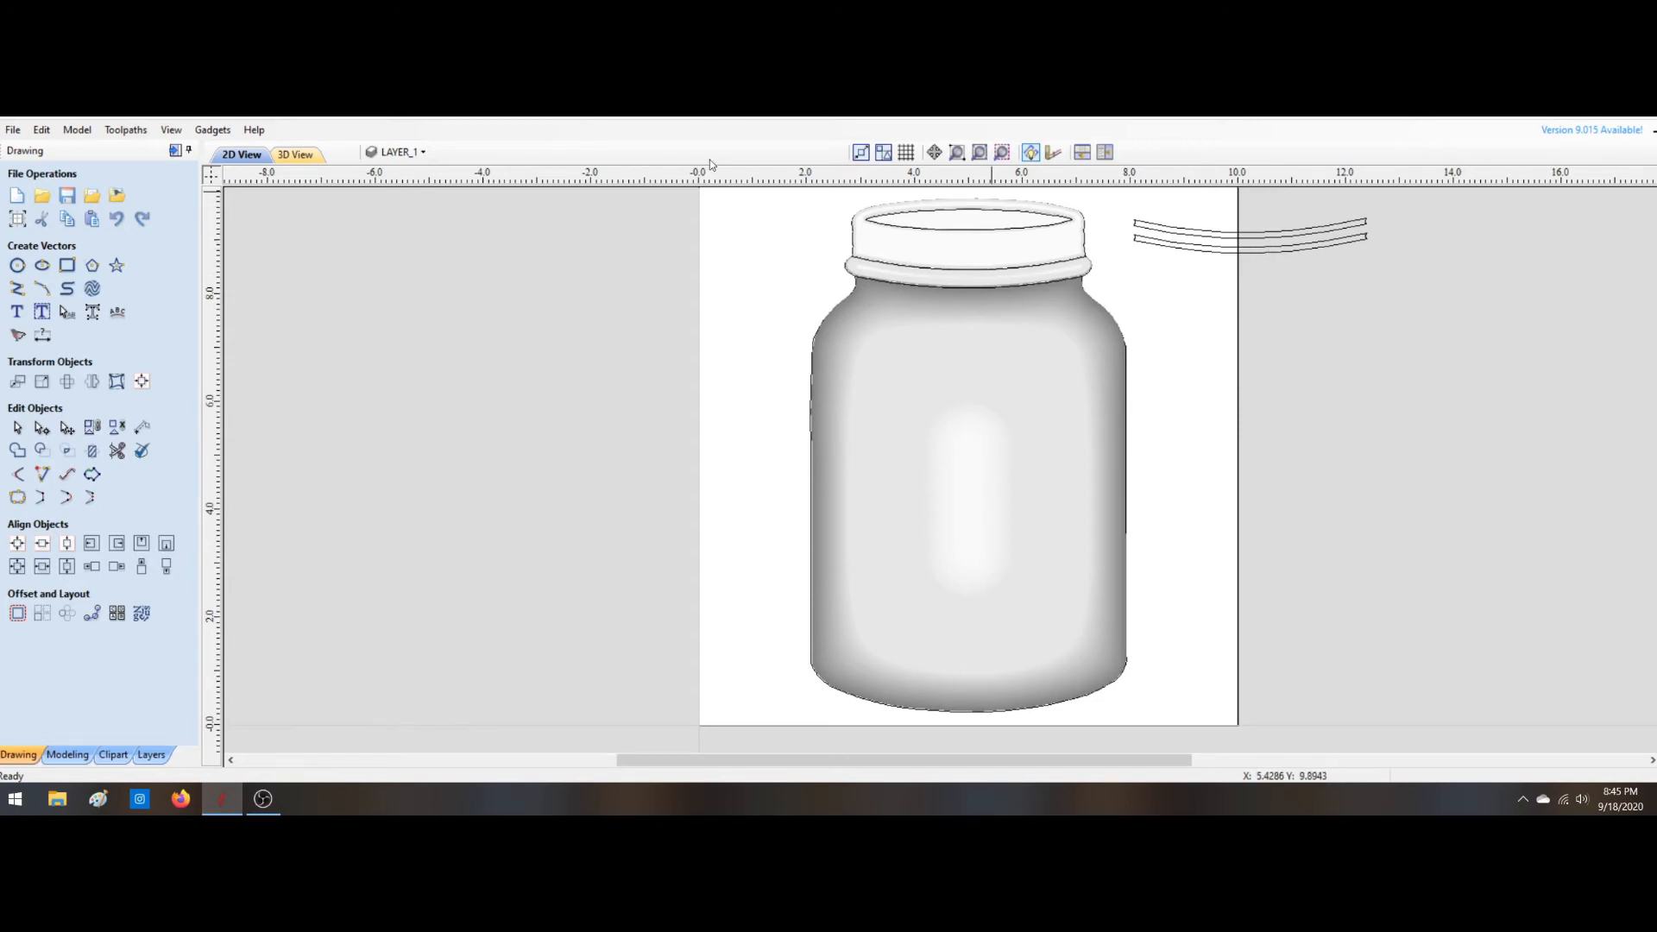
key("ctrl+z")
Step: Trim away the lid's top outline above the upper band, keeping only the two curved groove bands
left_click(1234, 236)
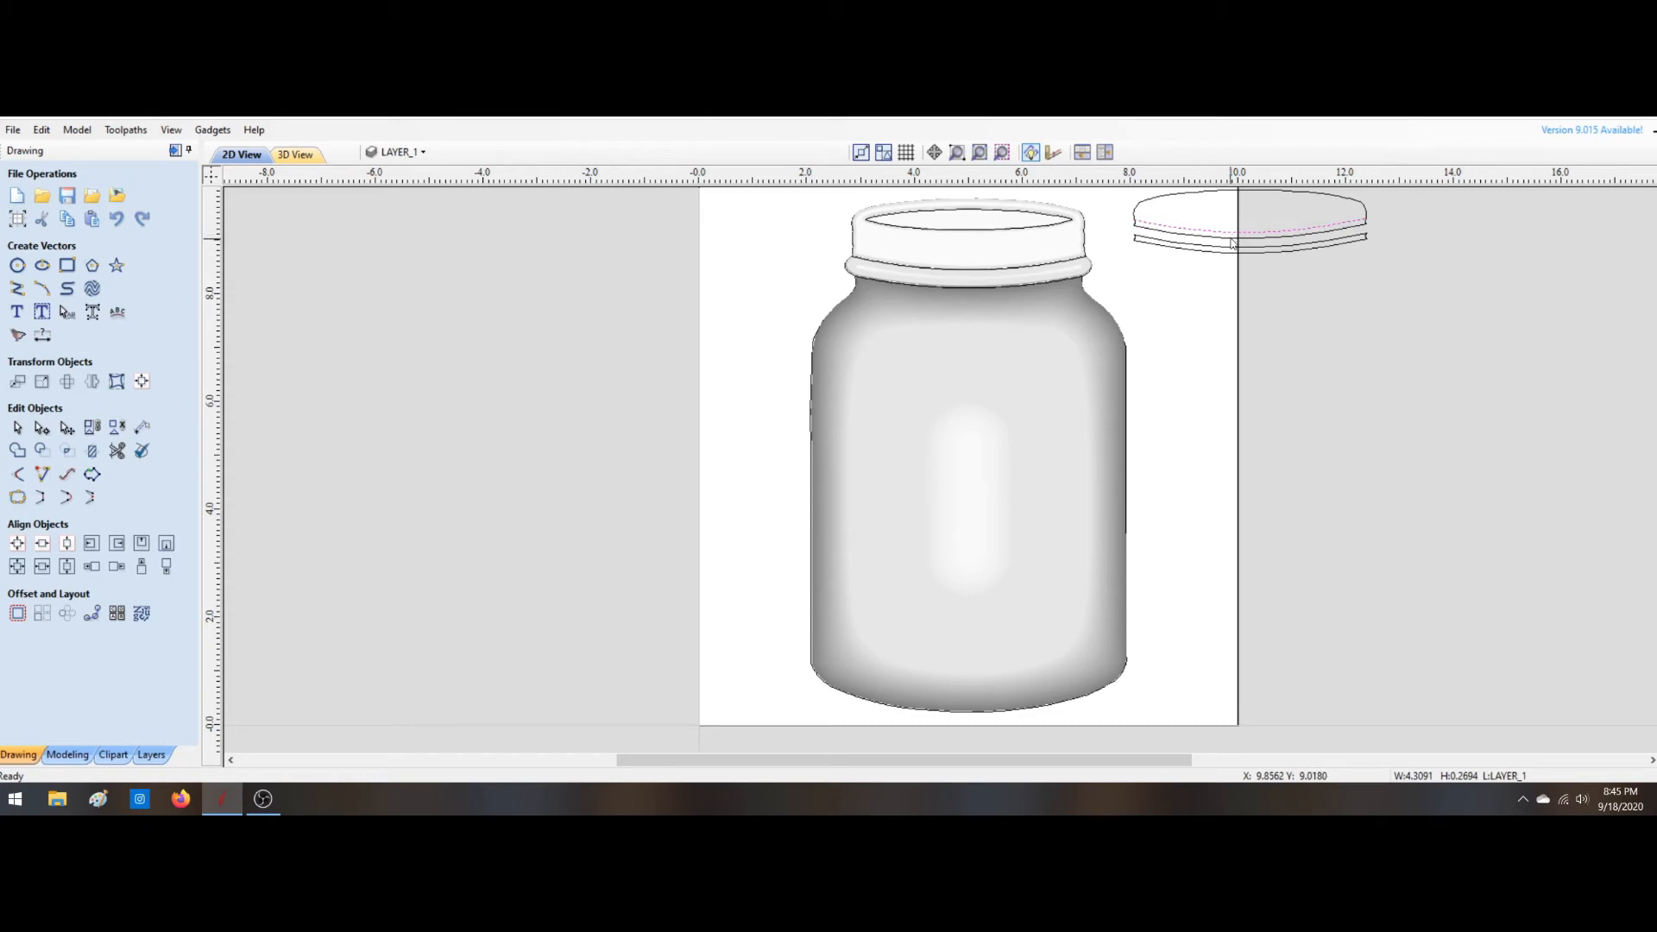
left_click(1232, 242)
left_click(1235, 235)
left_click(117, 450)
left_click(1182, 195)
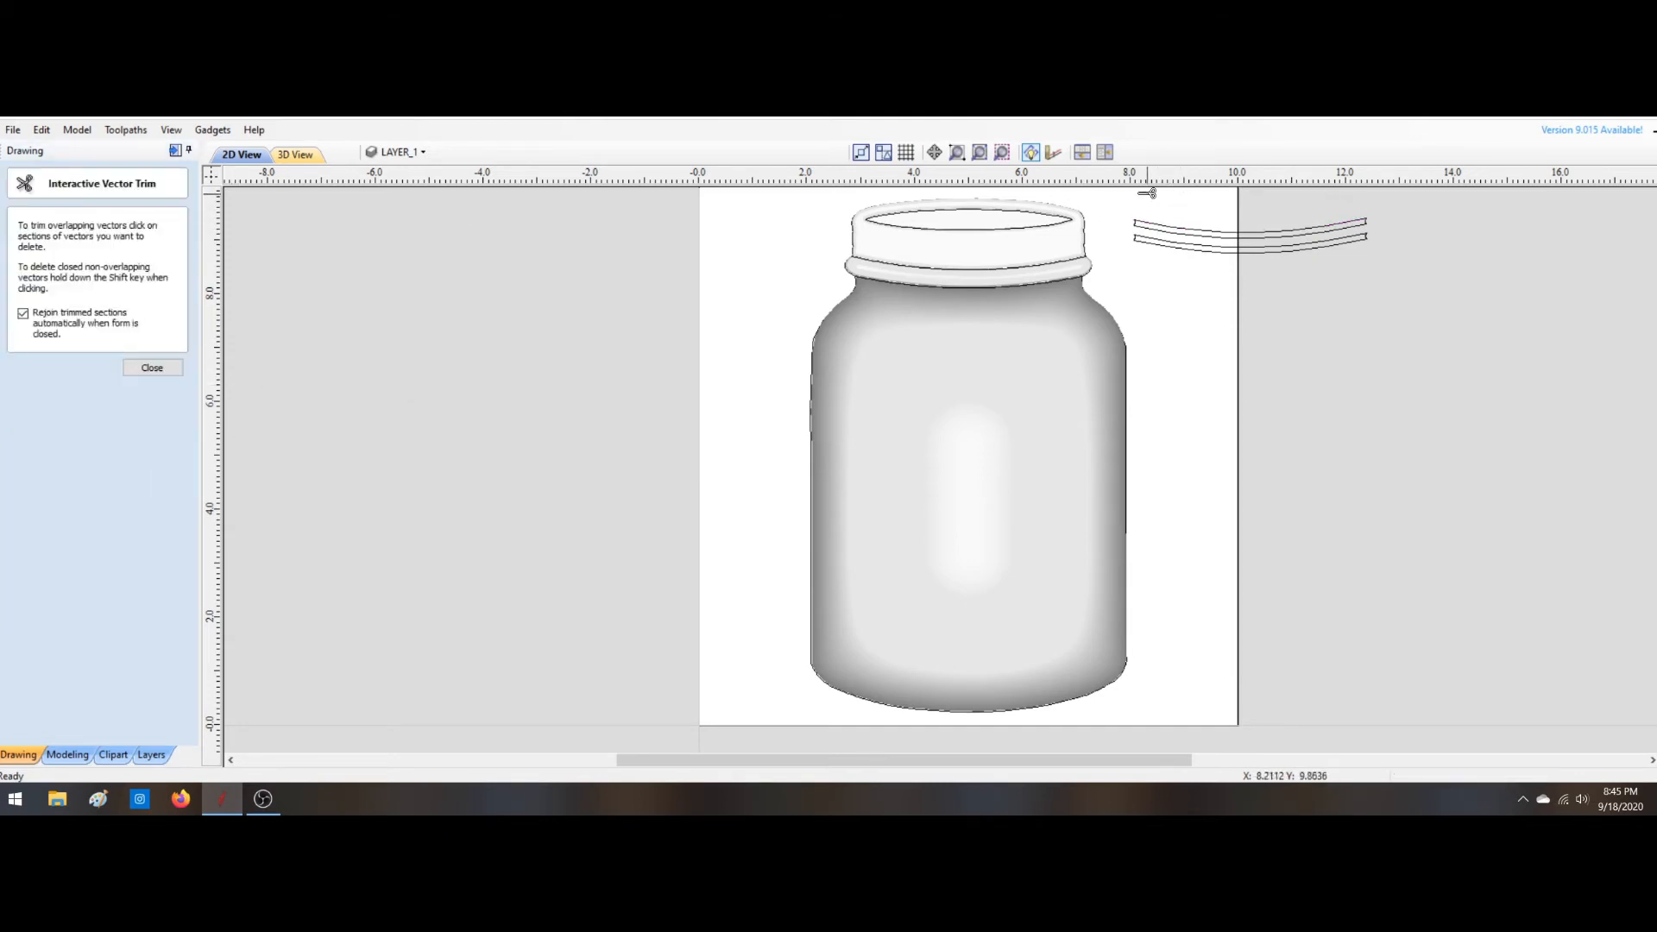
key("Escape")
Step: Join all the open vectors of the two groove bands into closed shapes, using a 0.004 inch tolerance
left_click(1243, 241)
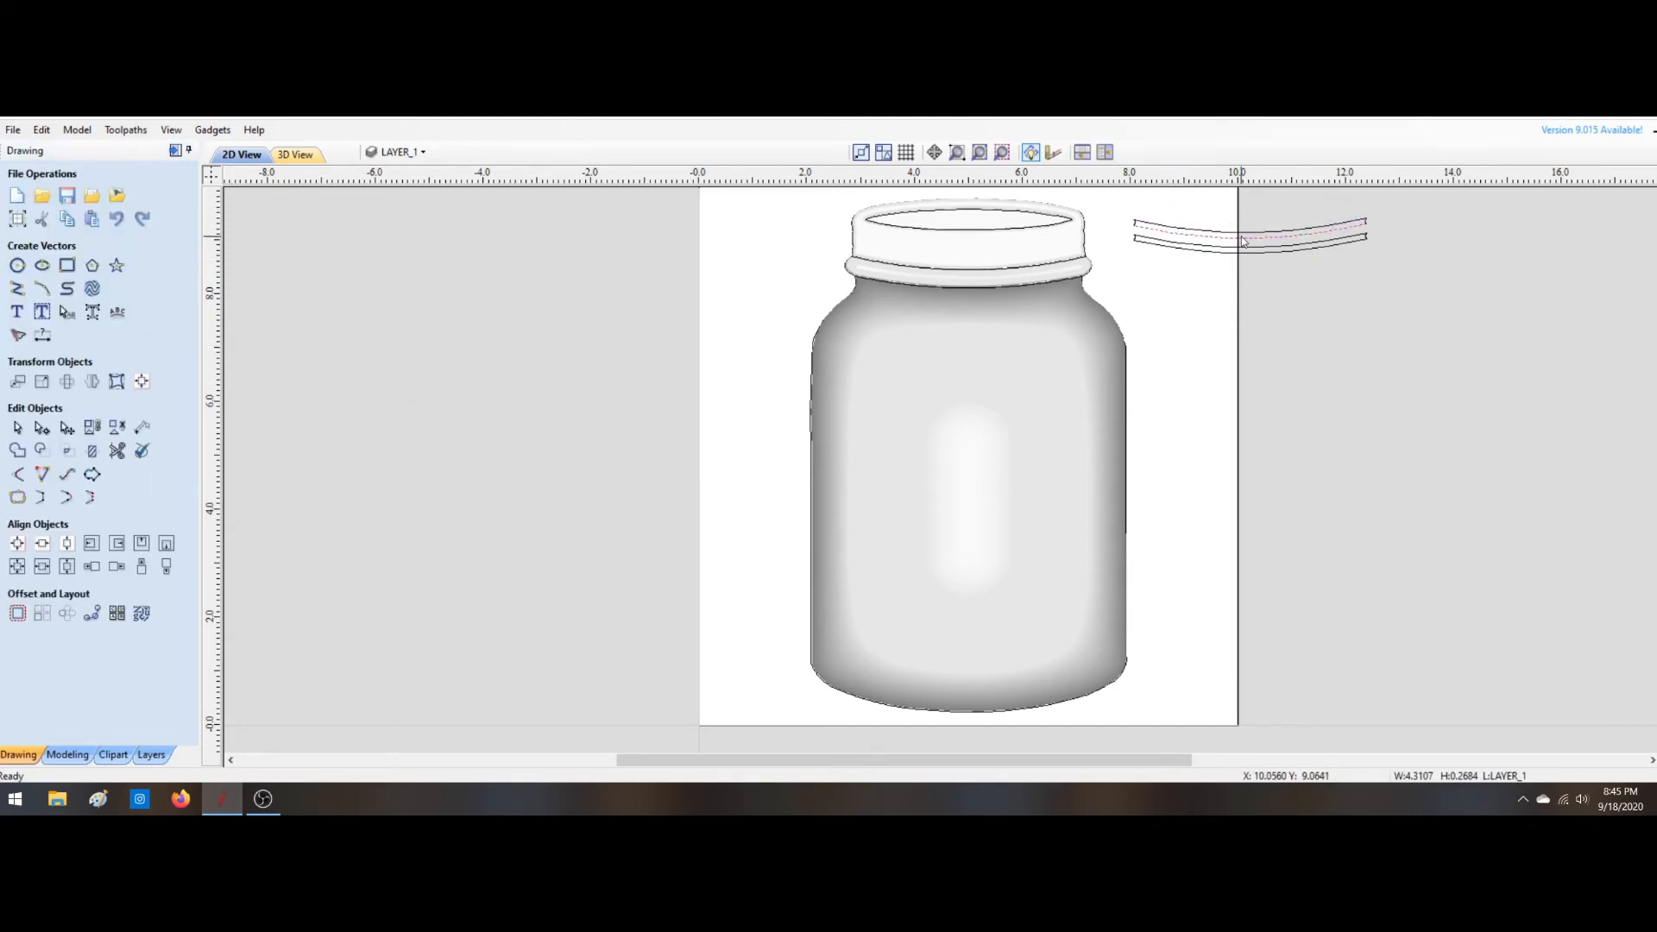
left_click_drag(1113, 207, 1395, 286)
left_click(17, 496)
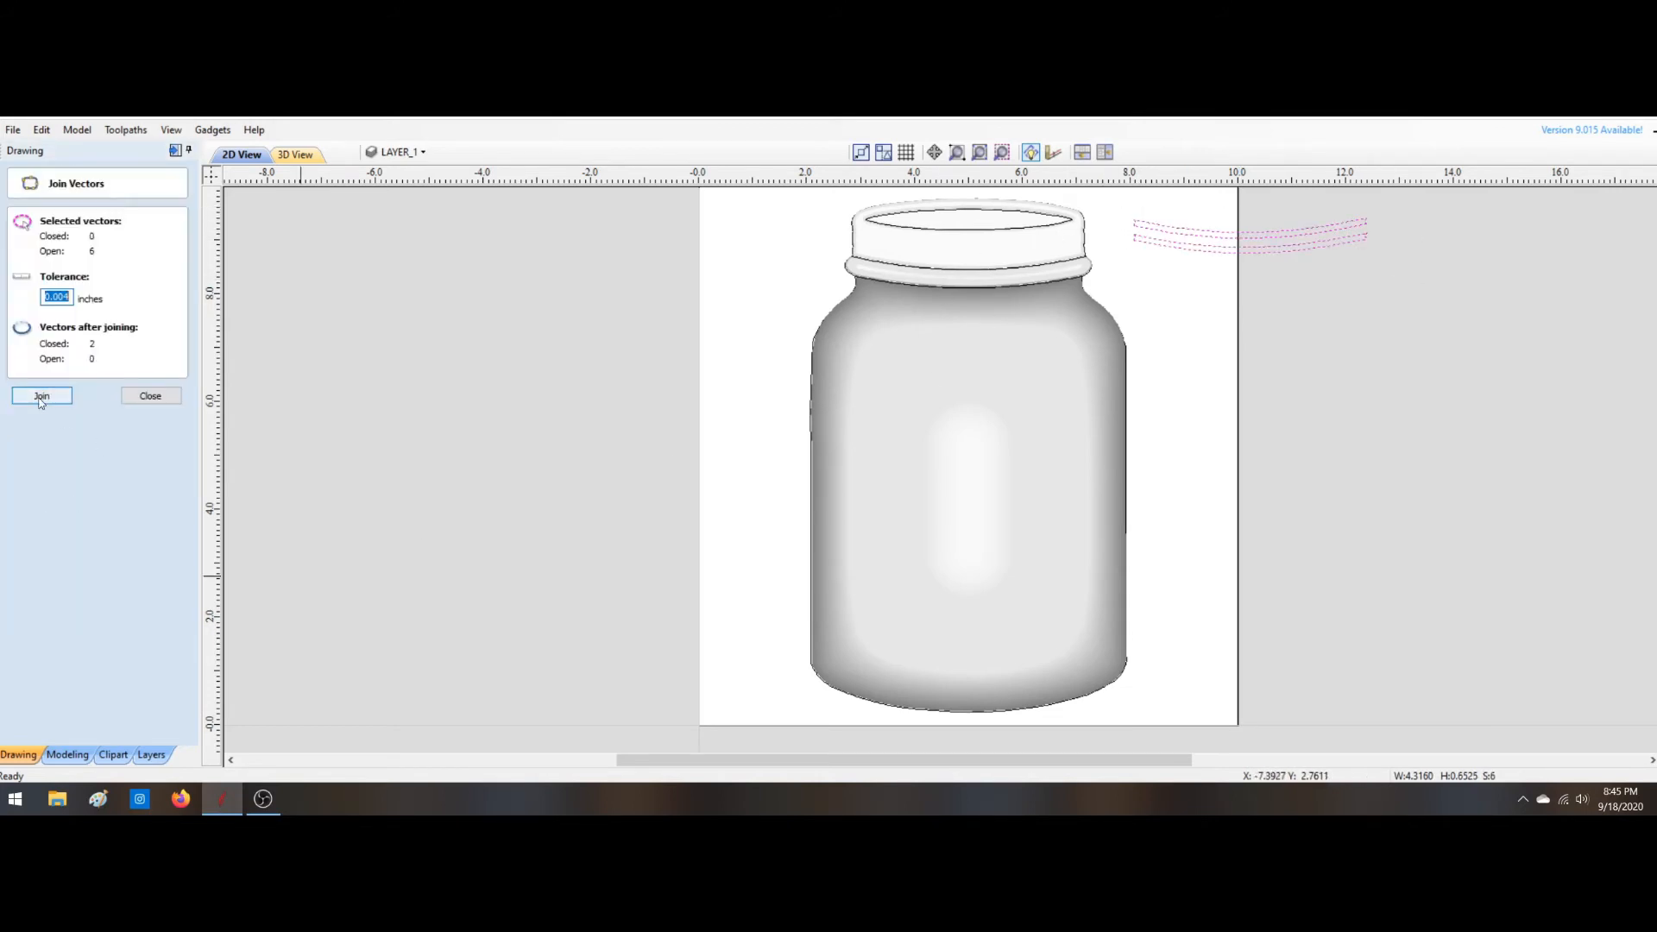
left_click(41, 401)
left_click(141, 405)
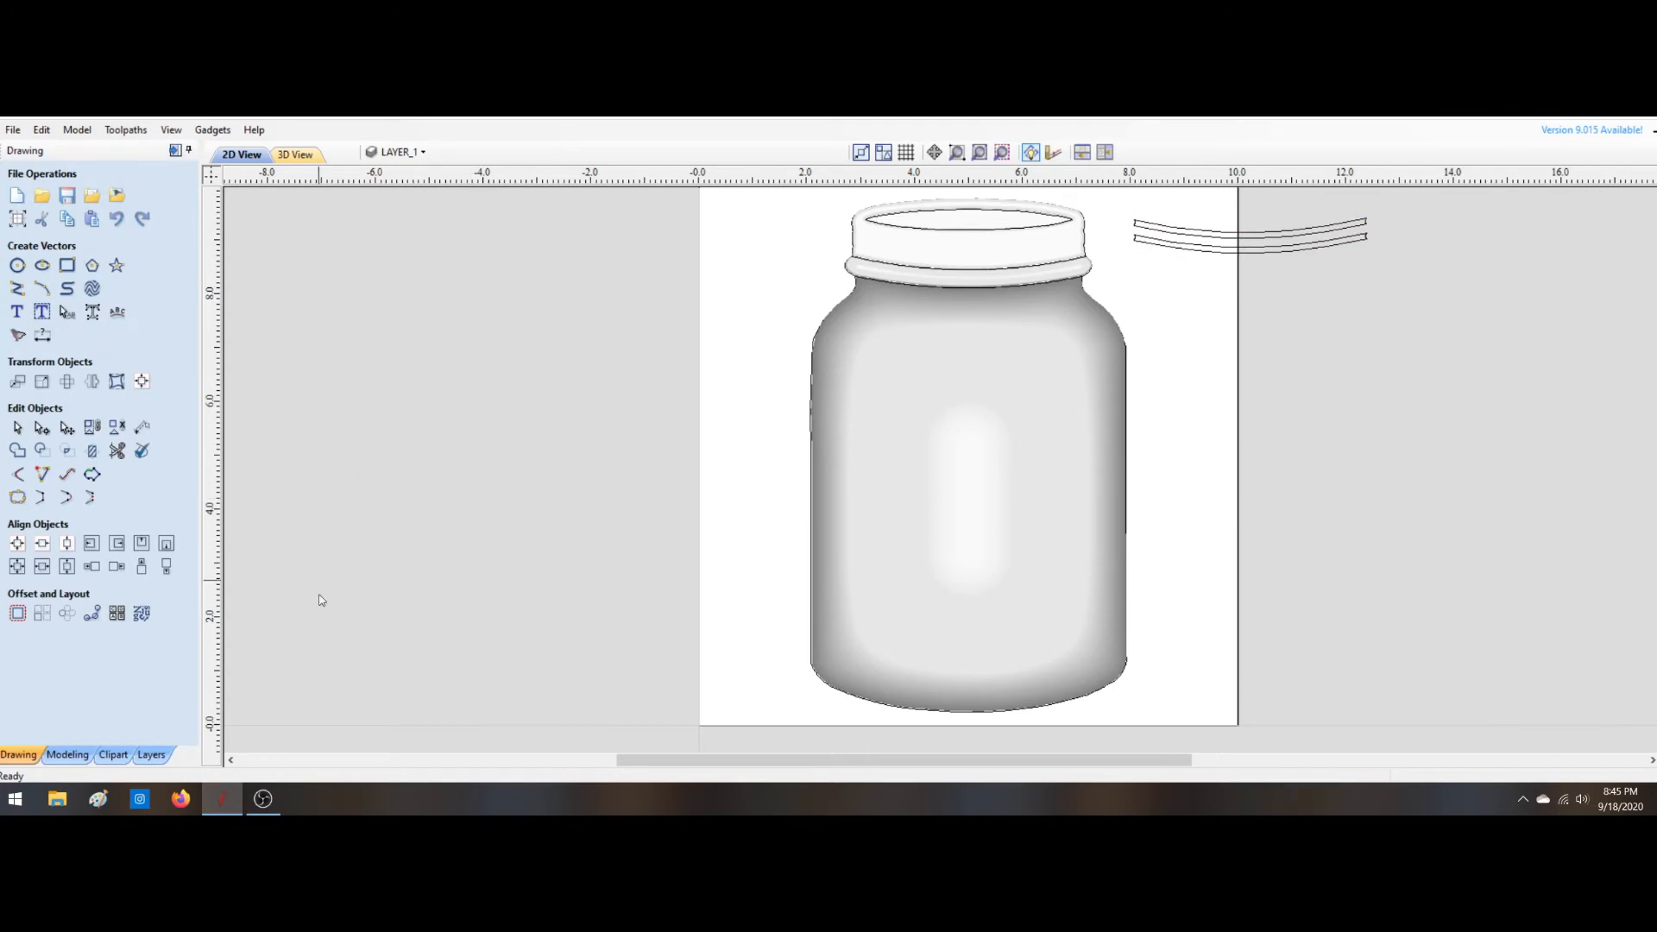
Step: Select both closed bands and create a rounded-profile shape from them with an angle of -32.4 in the 3D view
left_click_drag(1119, 208, 1380, 271)
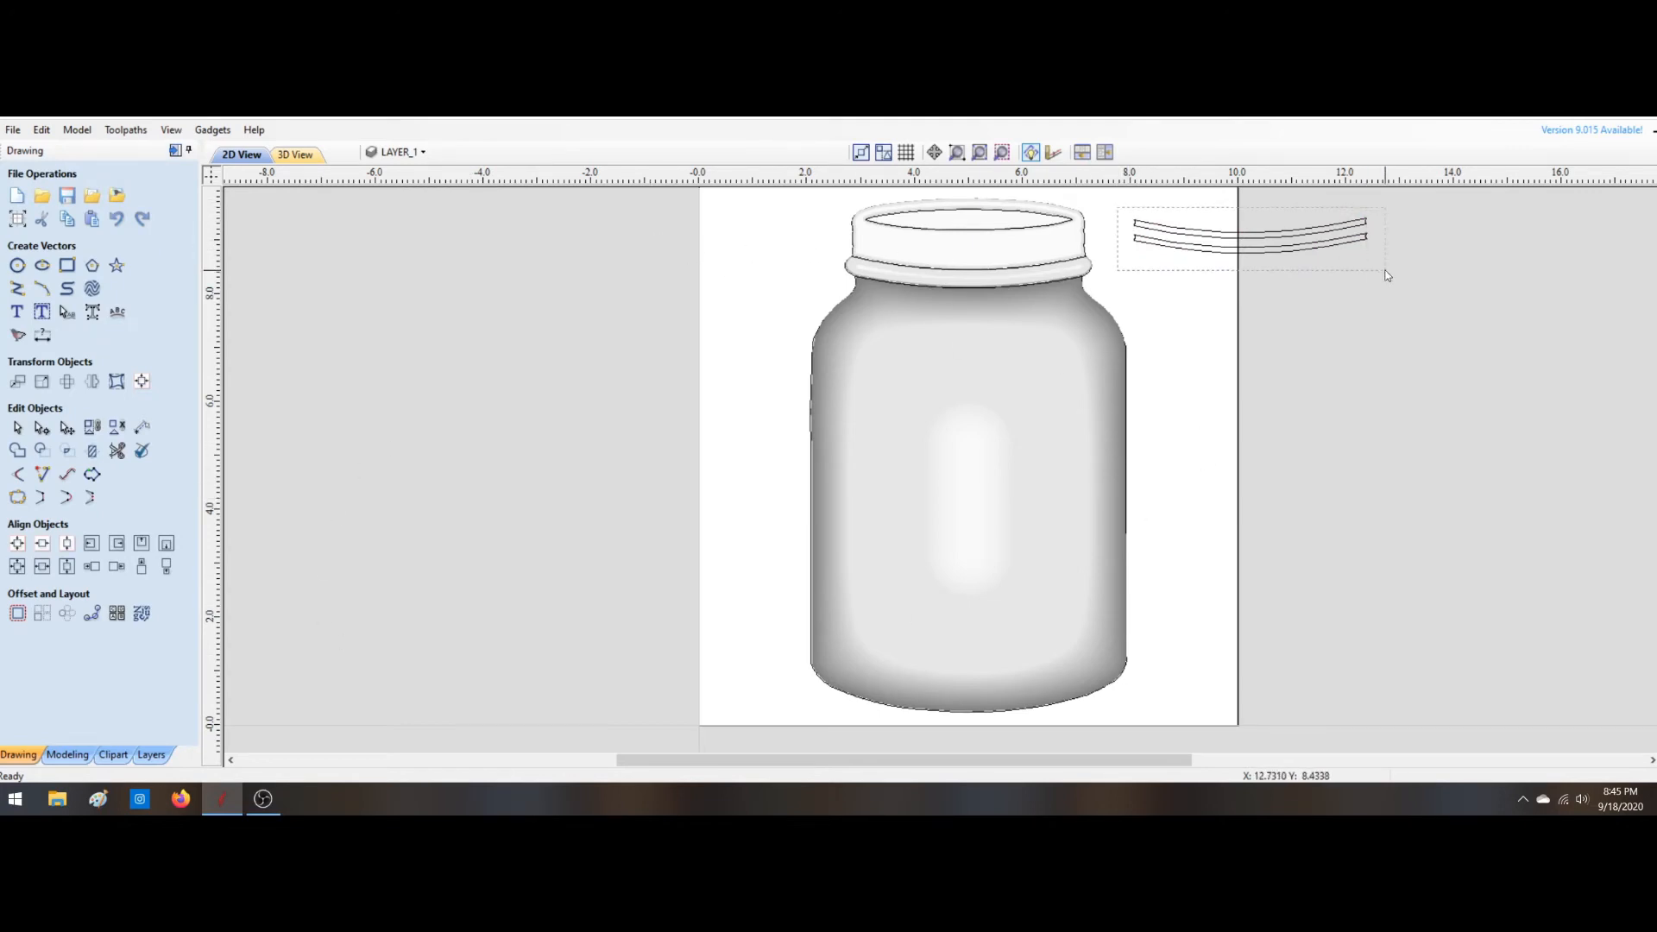
left_click(294, 155)
left_click(66, 754)
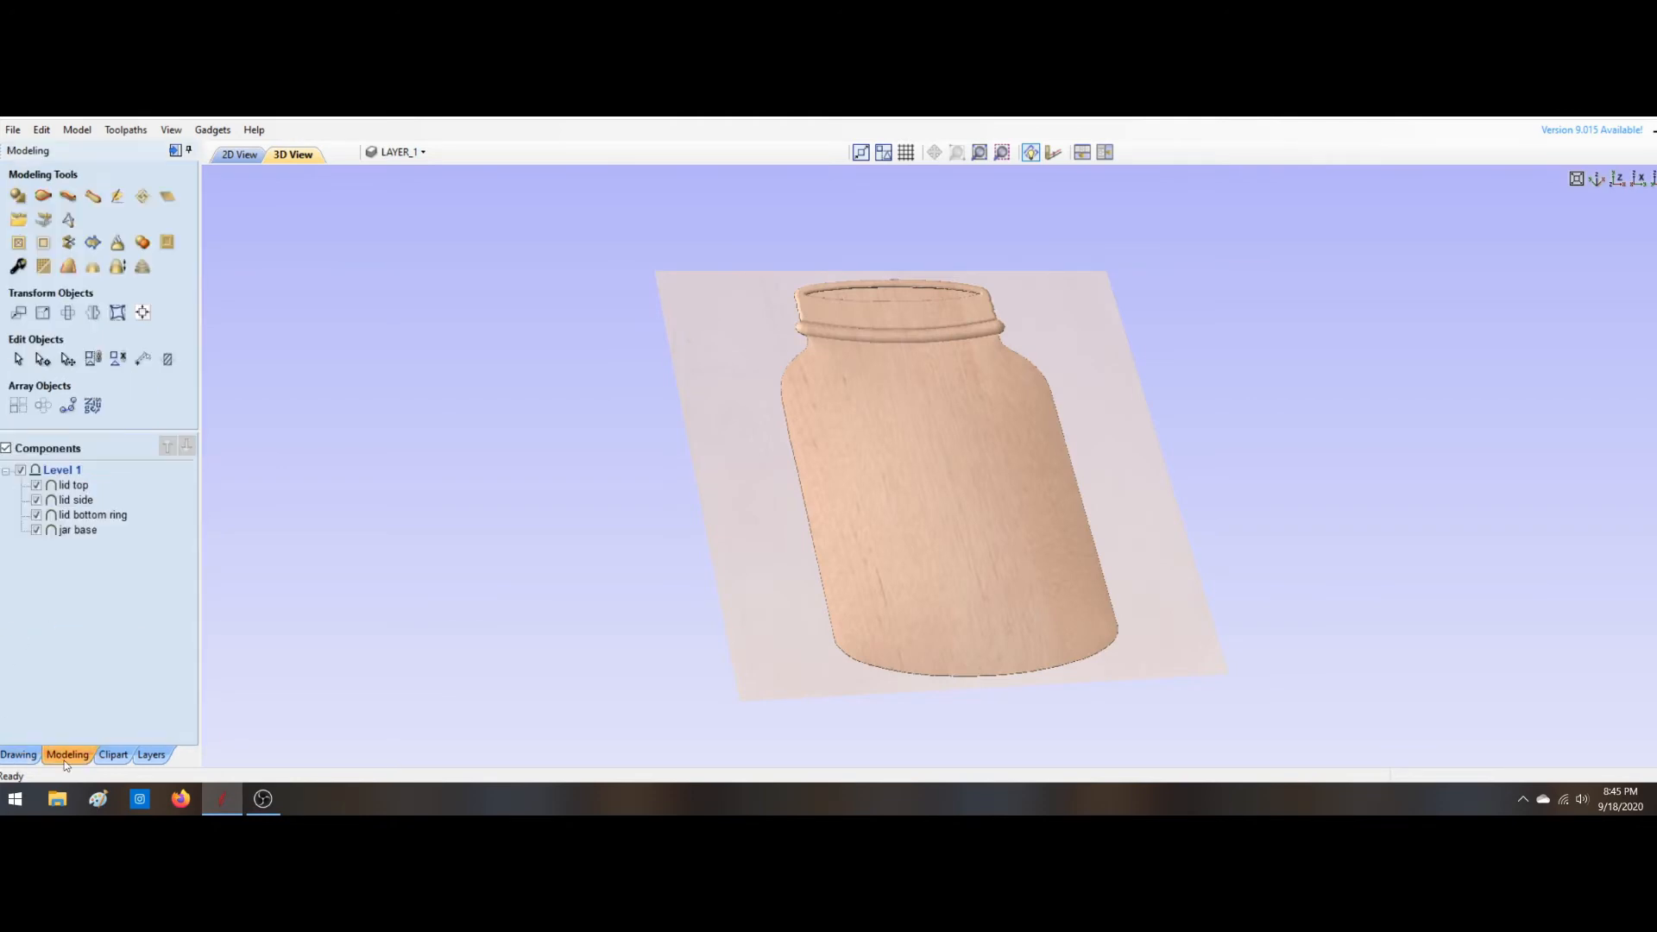
left_click(17, 196)
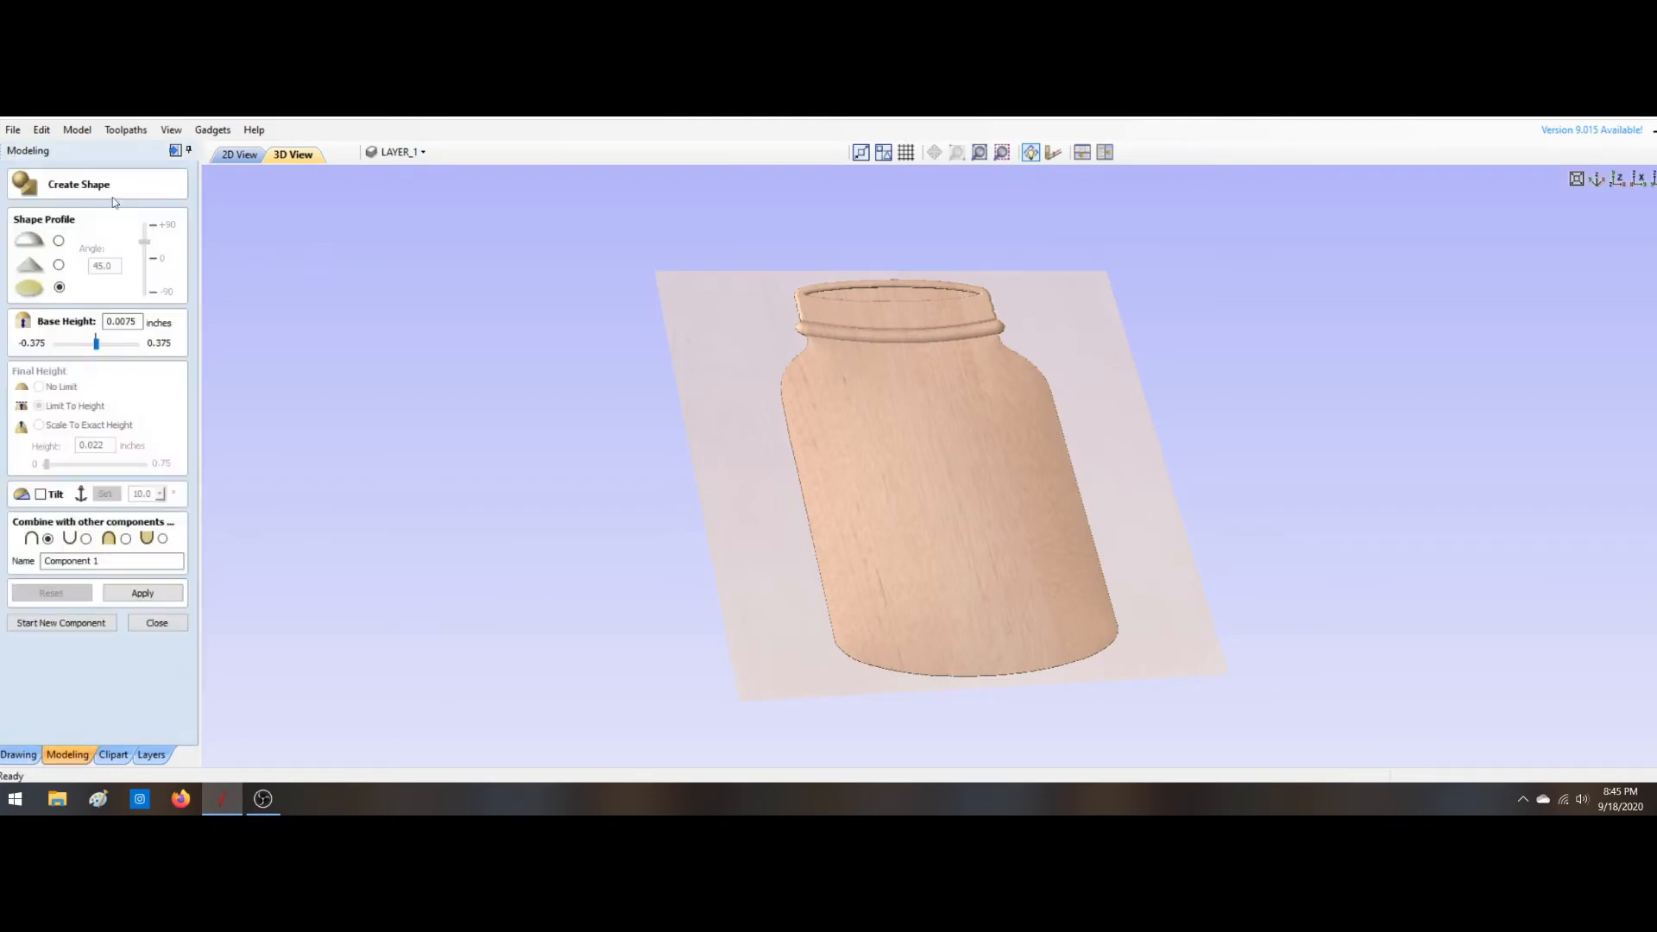
left_click(59, 240)
left_click_drag(144, 242, 143, 274)
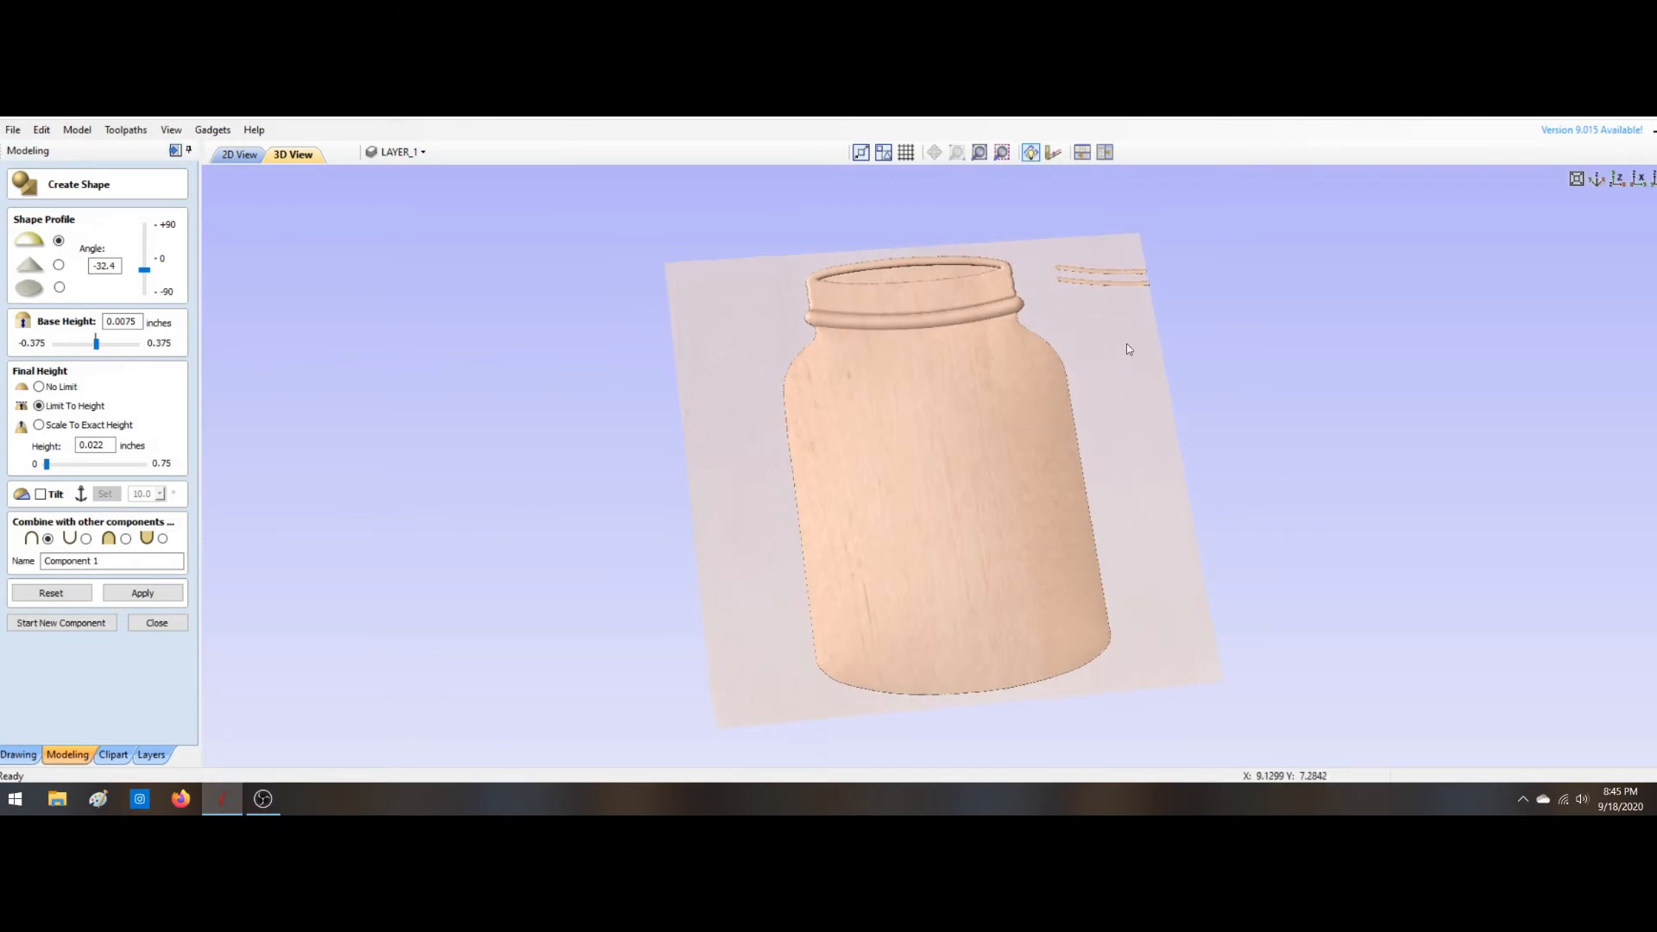
Step: Move both band shapes in the 2D view onto the side of the jar's lid, between the rim and bottom ring
scroll(1128, 304, "up", 3)
scroll(1157, 305, "down", 3)
scroll(1121, 220, "up", 3)
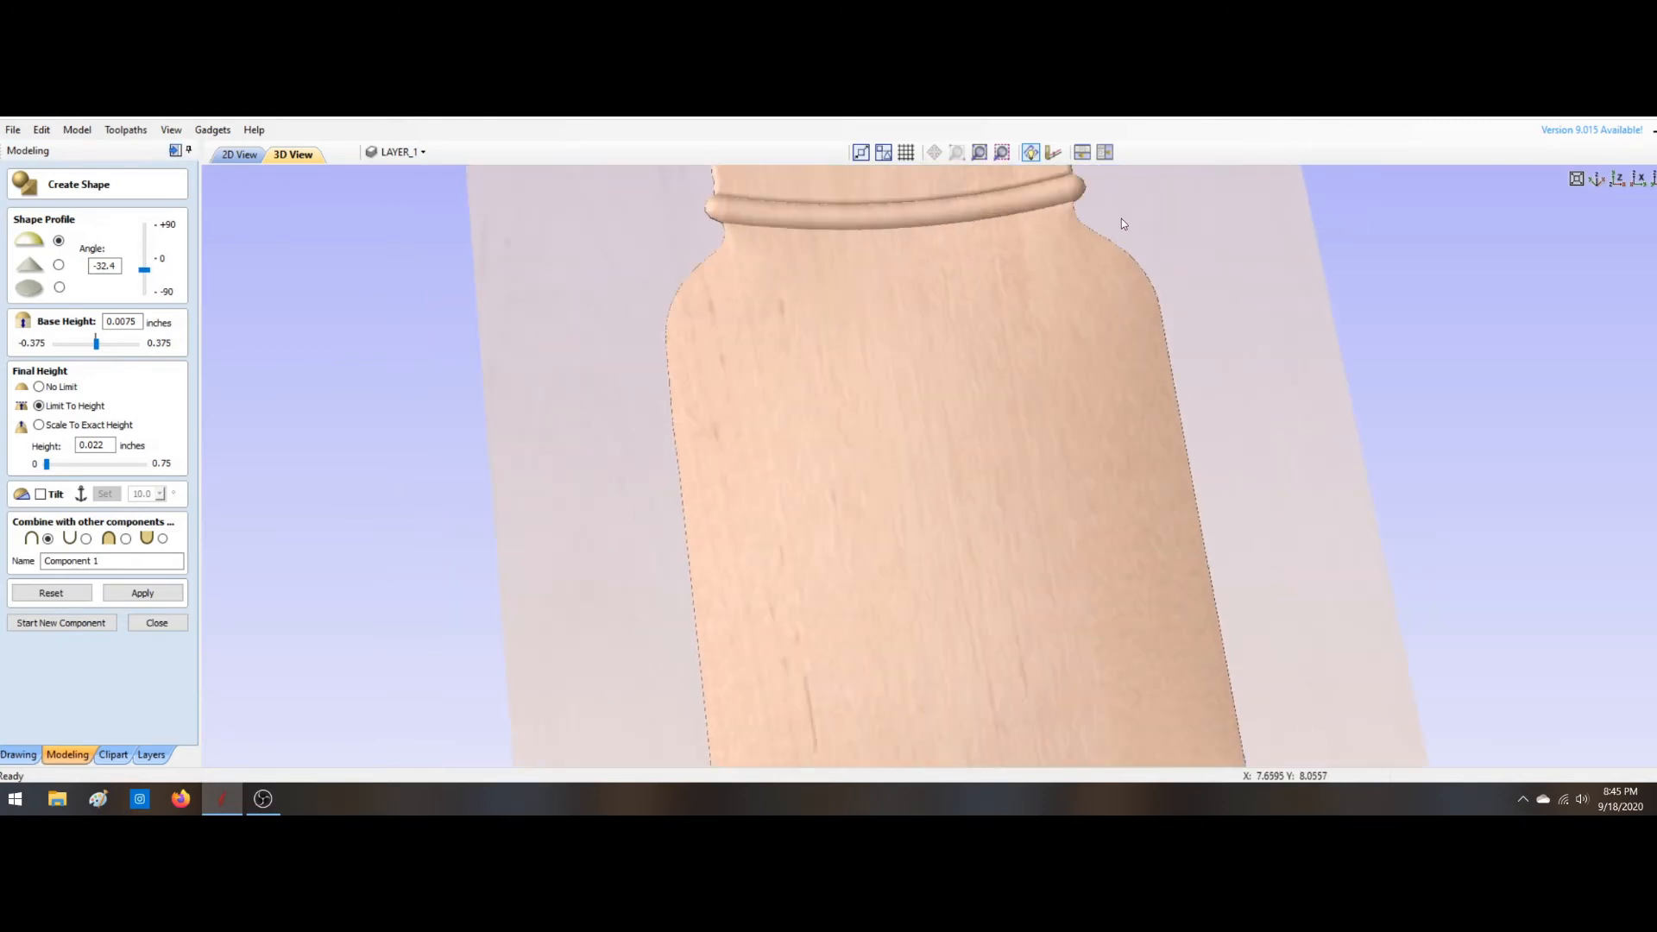
scroll(1125, 220, "down", 3)
scroll(1147, 263, "up", 1)
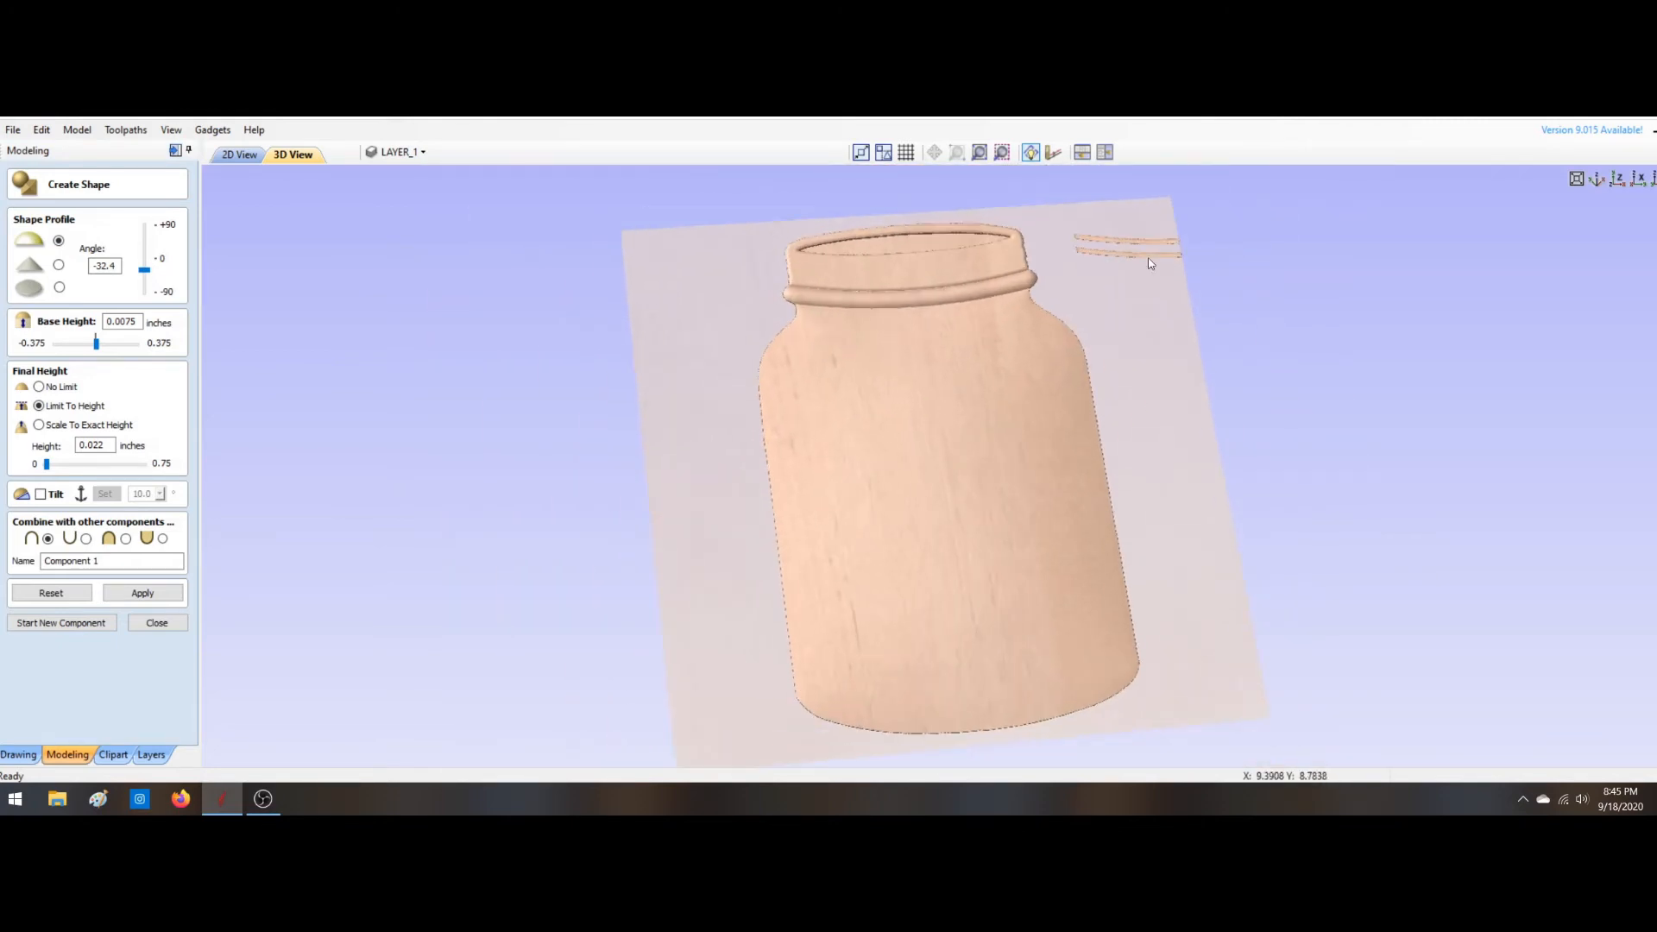
left_click(240, 154)
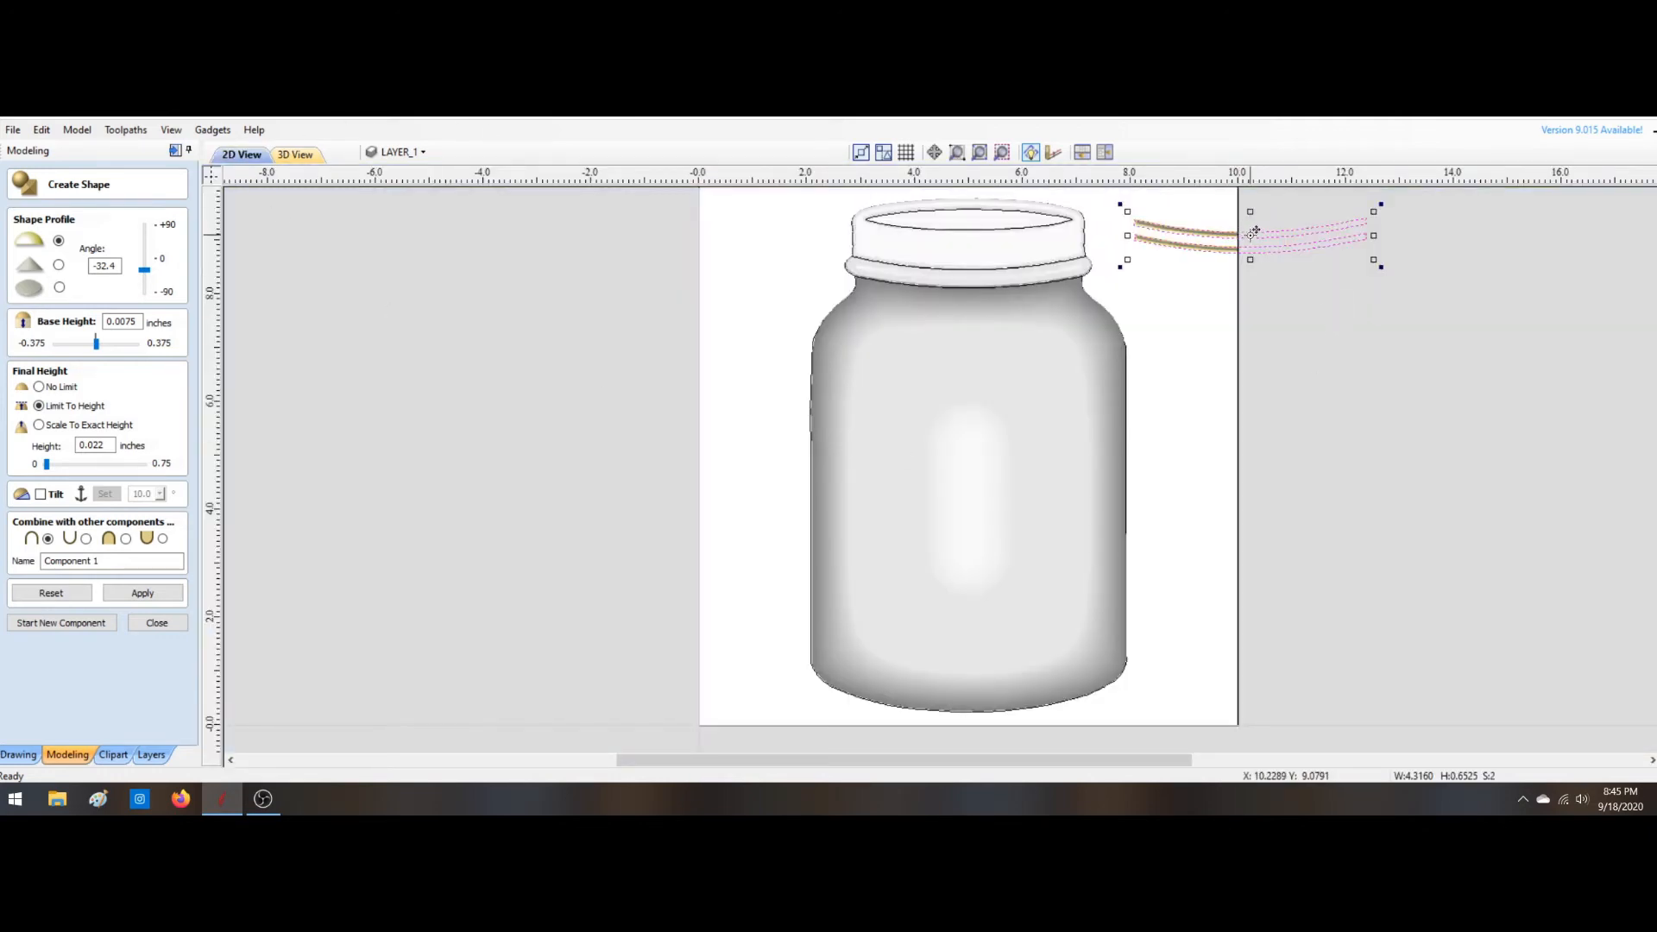
left_click_drag(1243, 231, 973, 245)
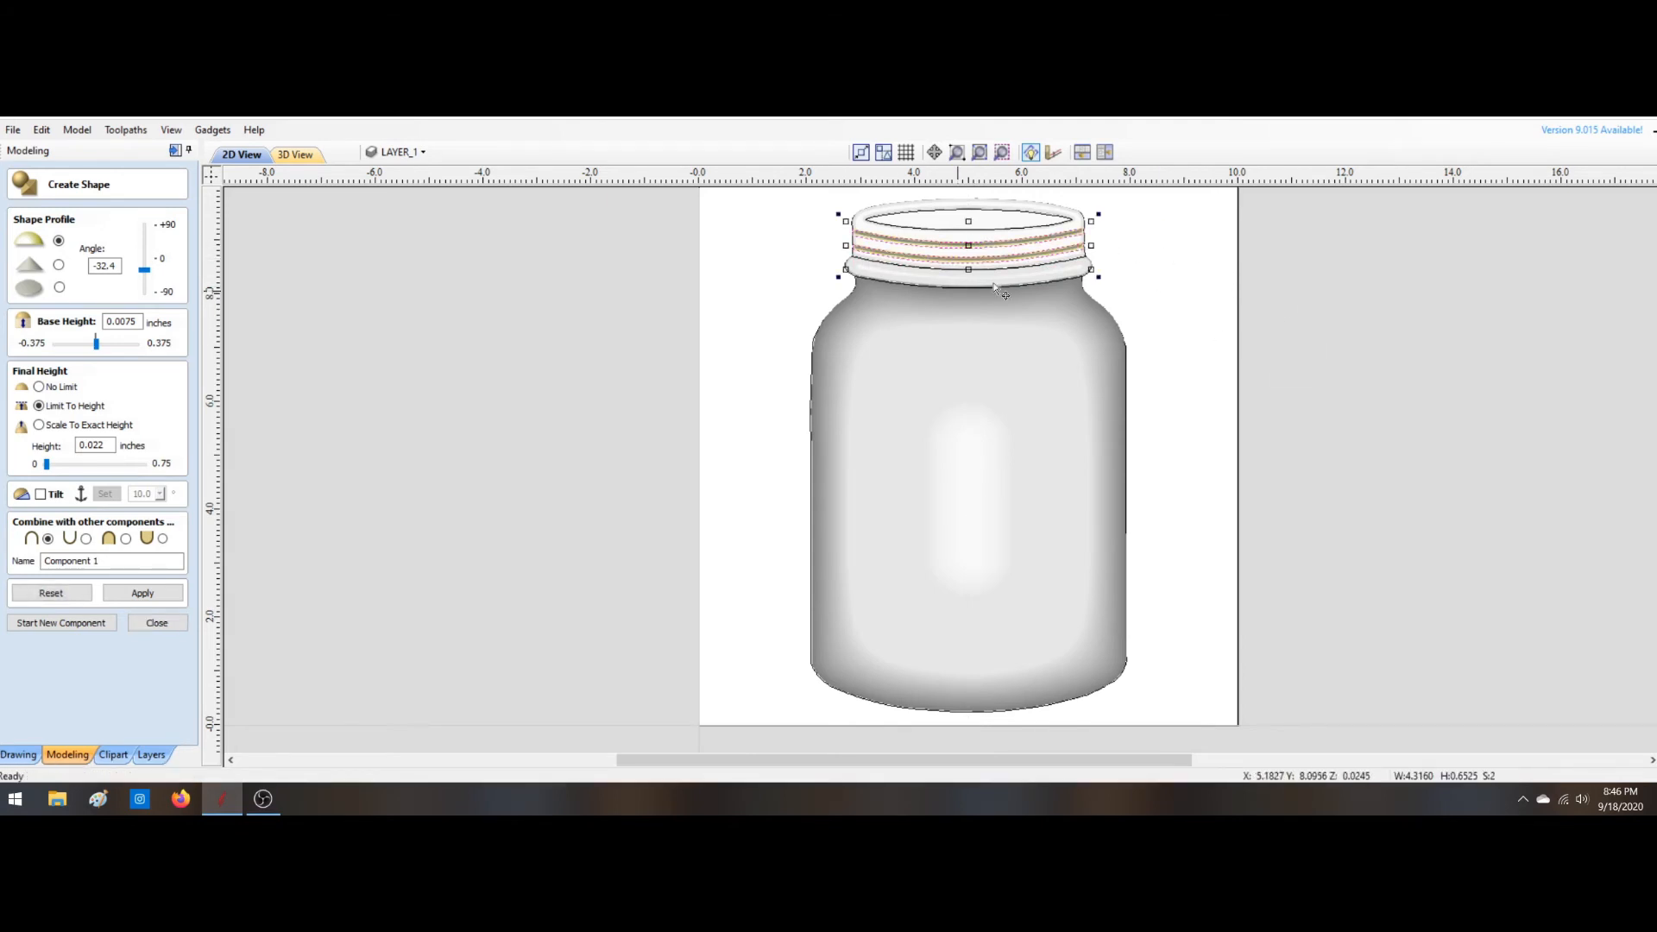
Step: Set the band shape's profile angle to -36.0 in the 3D view and apply it
left_click(280, 157)
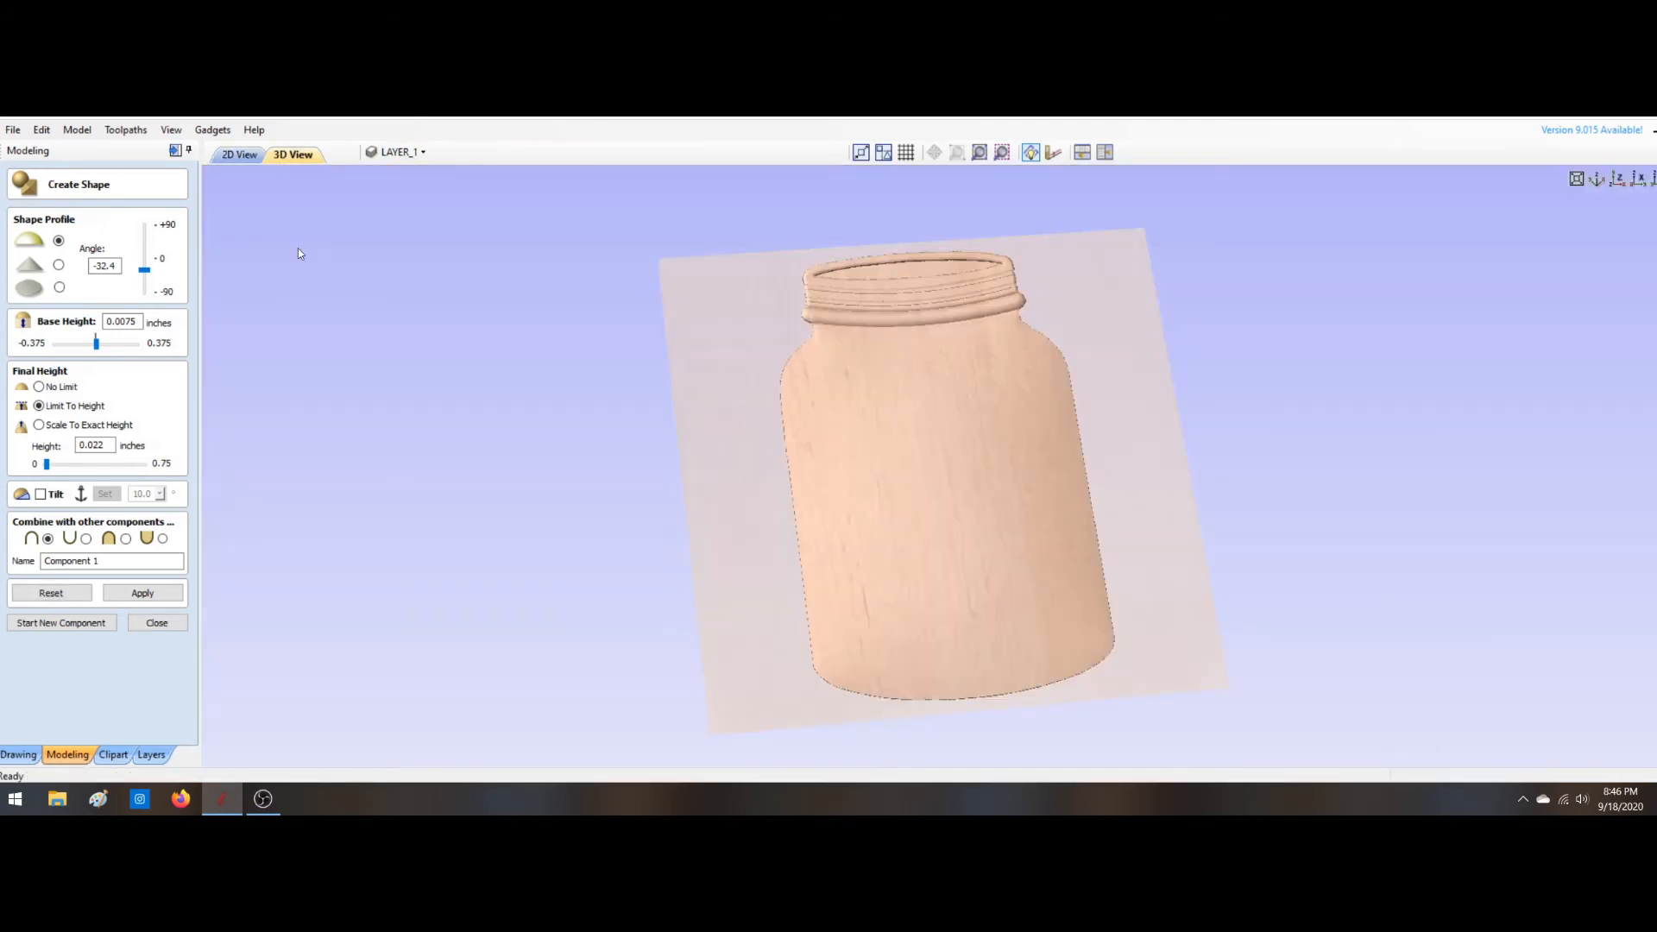
scroll(953, 294, "up", 2)
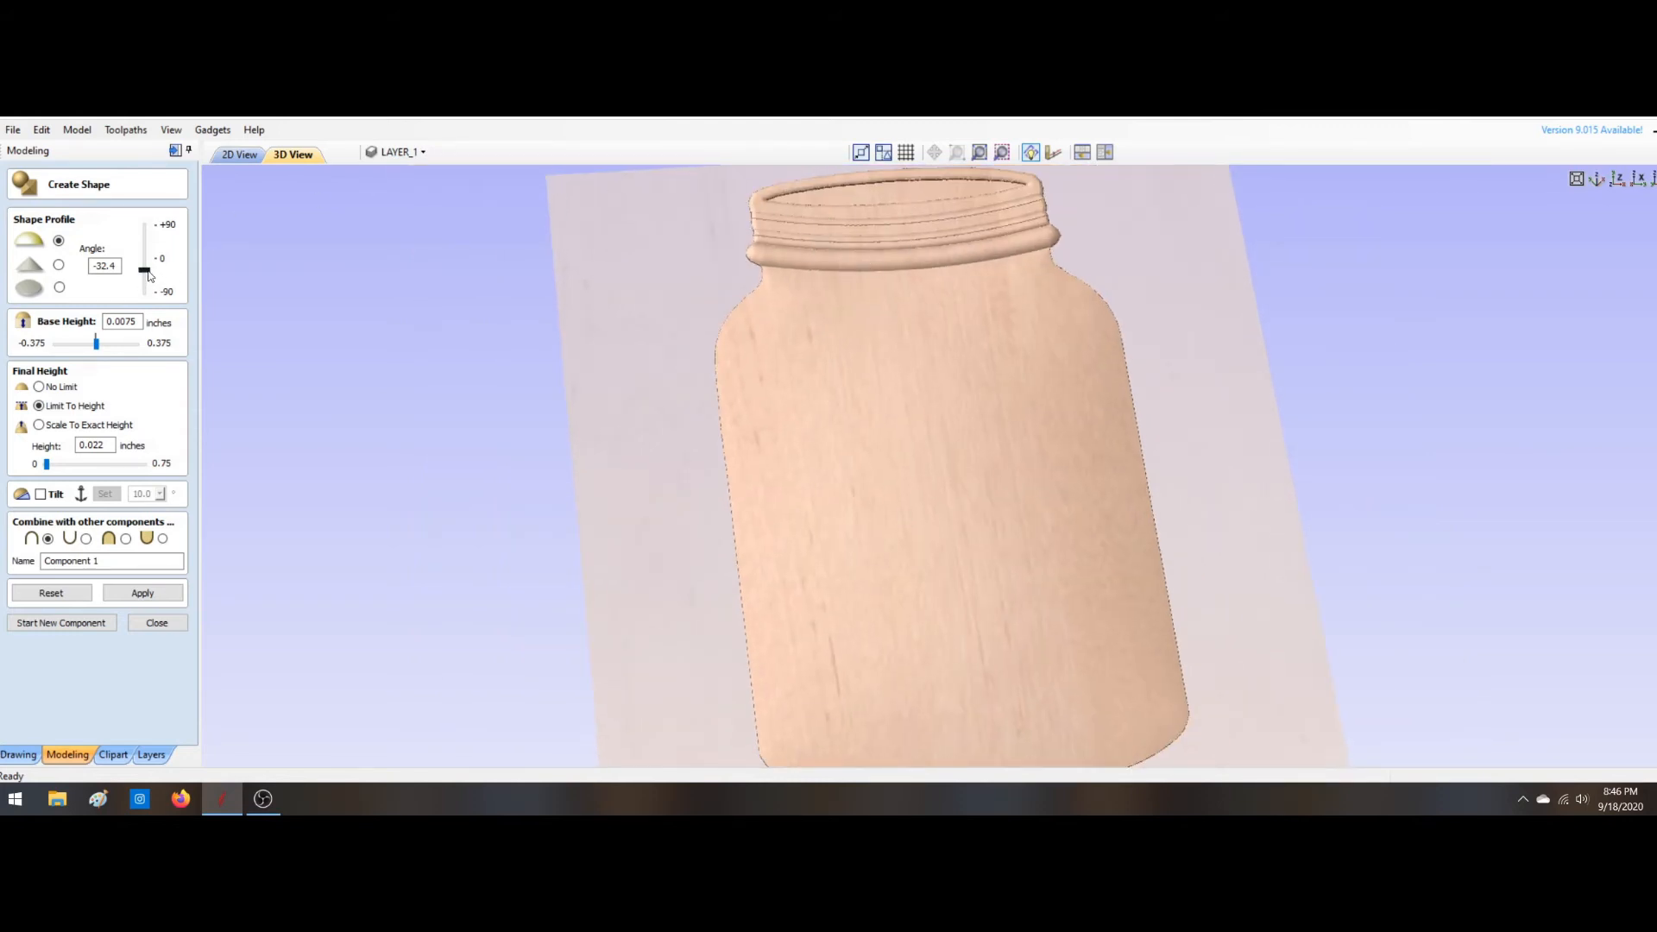
left_click_drag(149, 274, 150, 279)
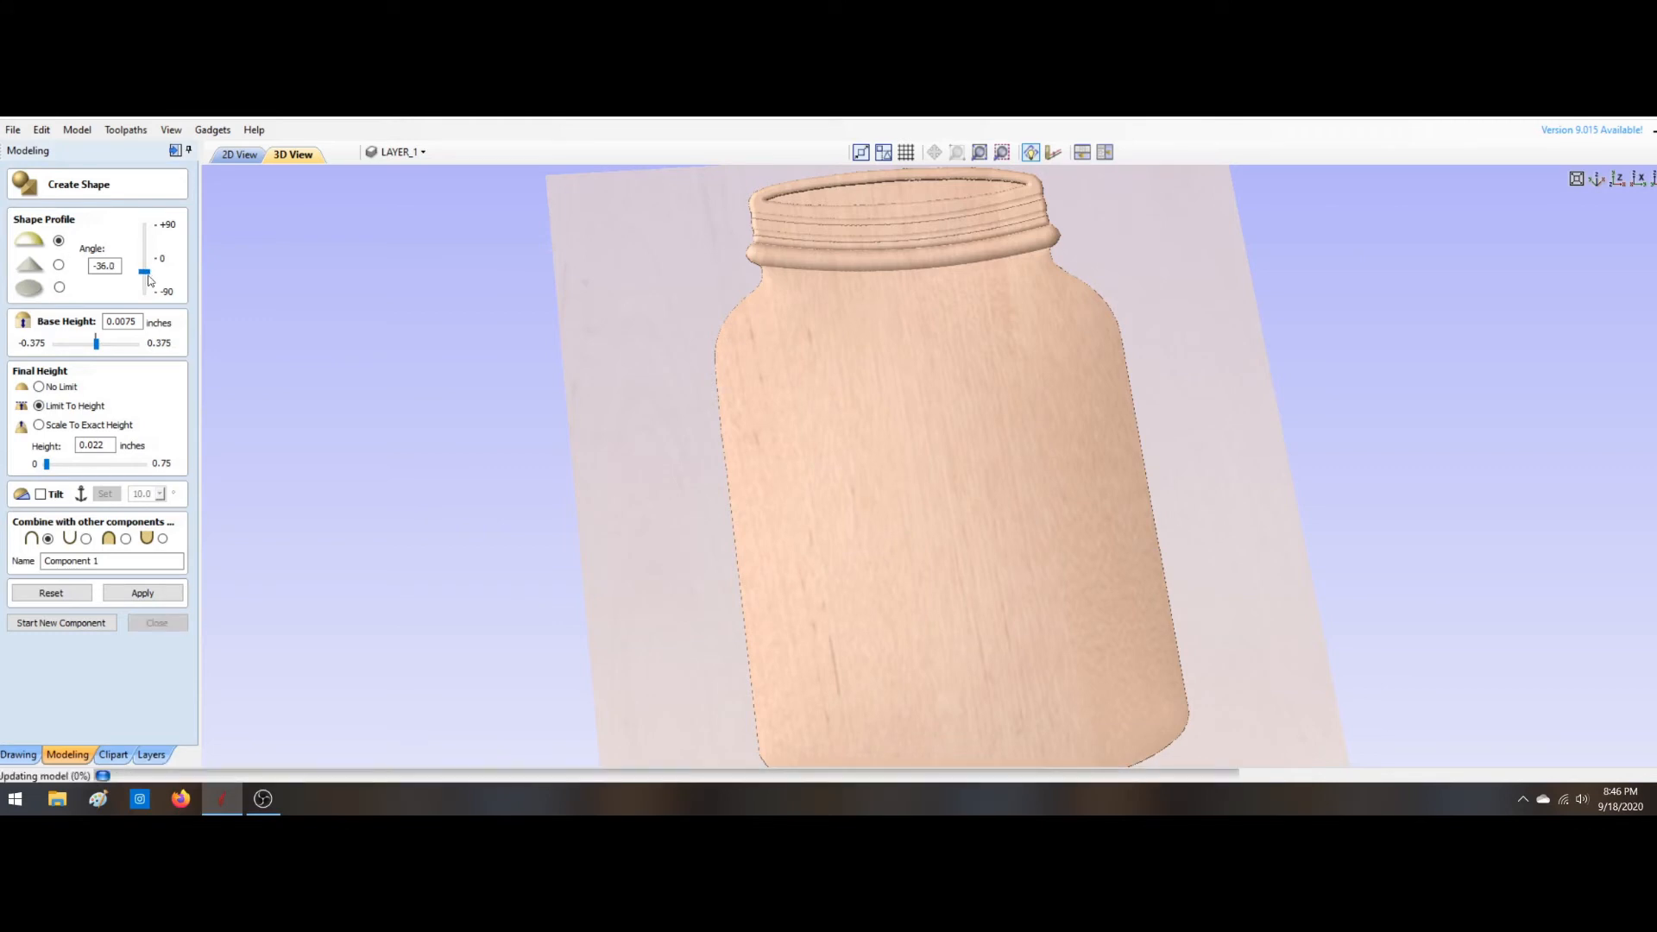
left_click(143, 593)
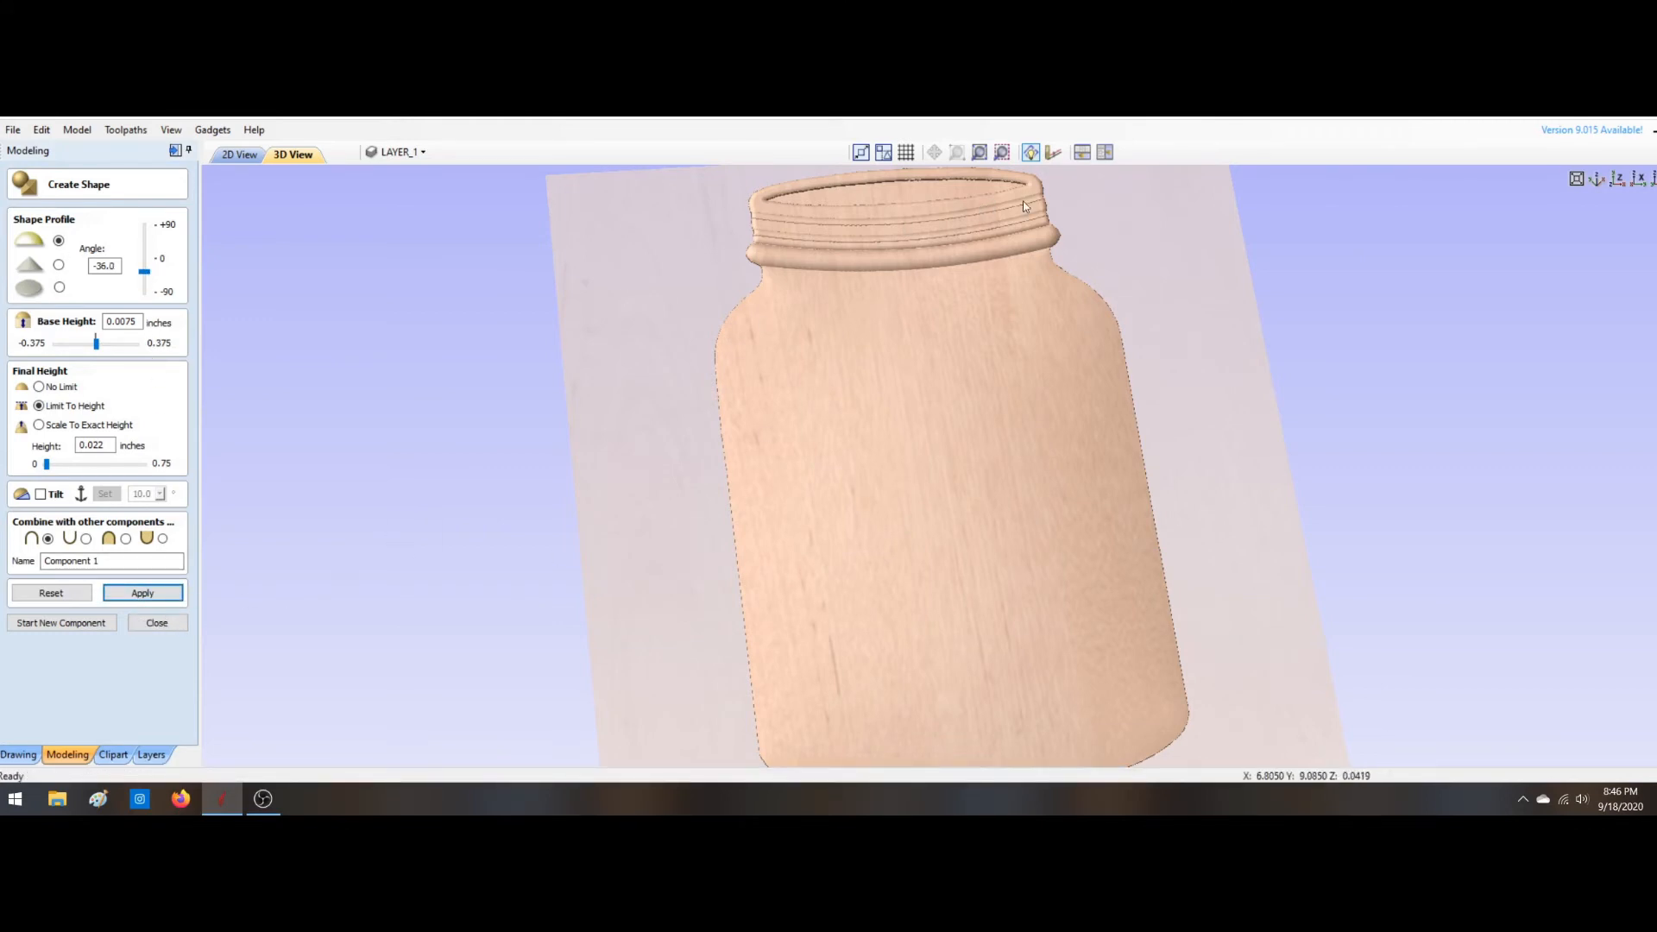
Step: Set the band shape's profile angle to -57.6, name the component "lid side rings", and apply it
left_click_drag(147, 275, 146, 281)
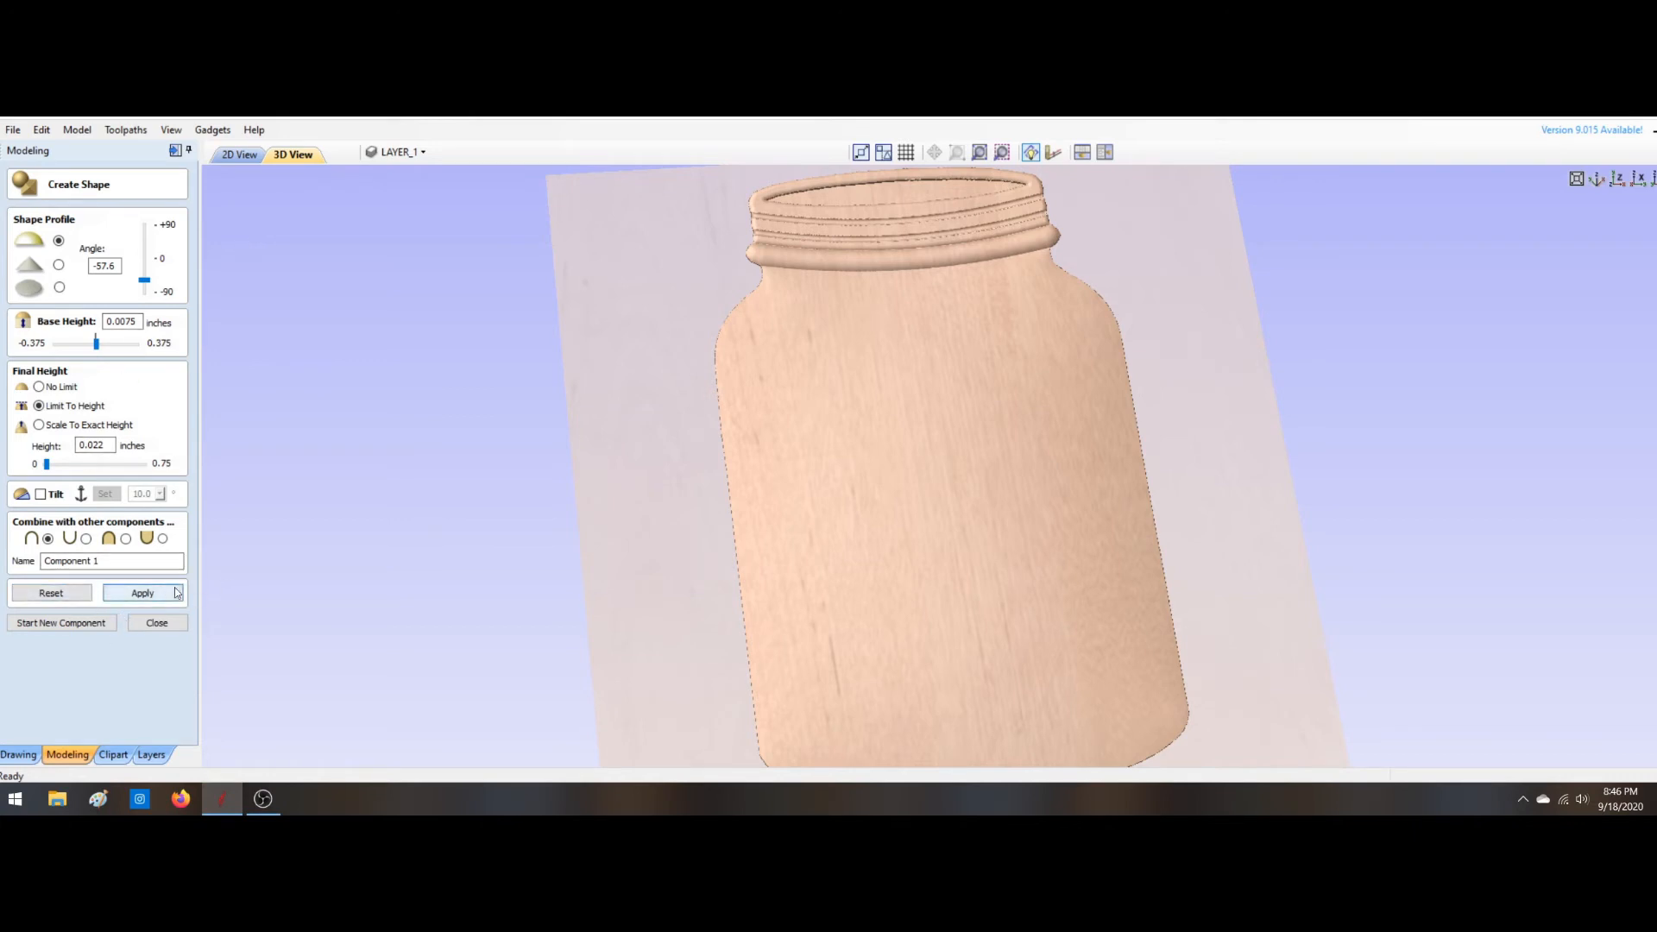
left_click_drag(181, 561, 24, 568)
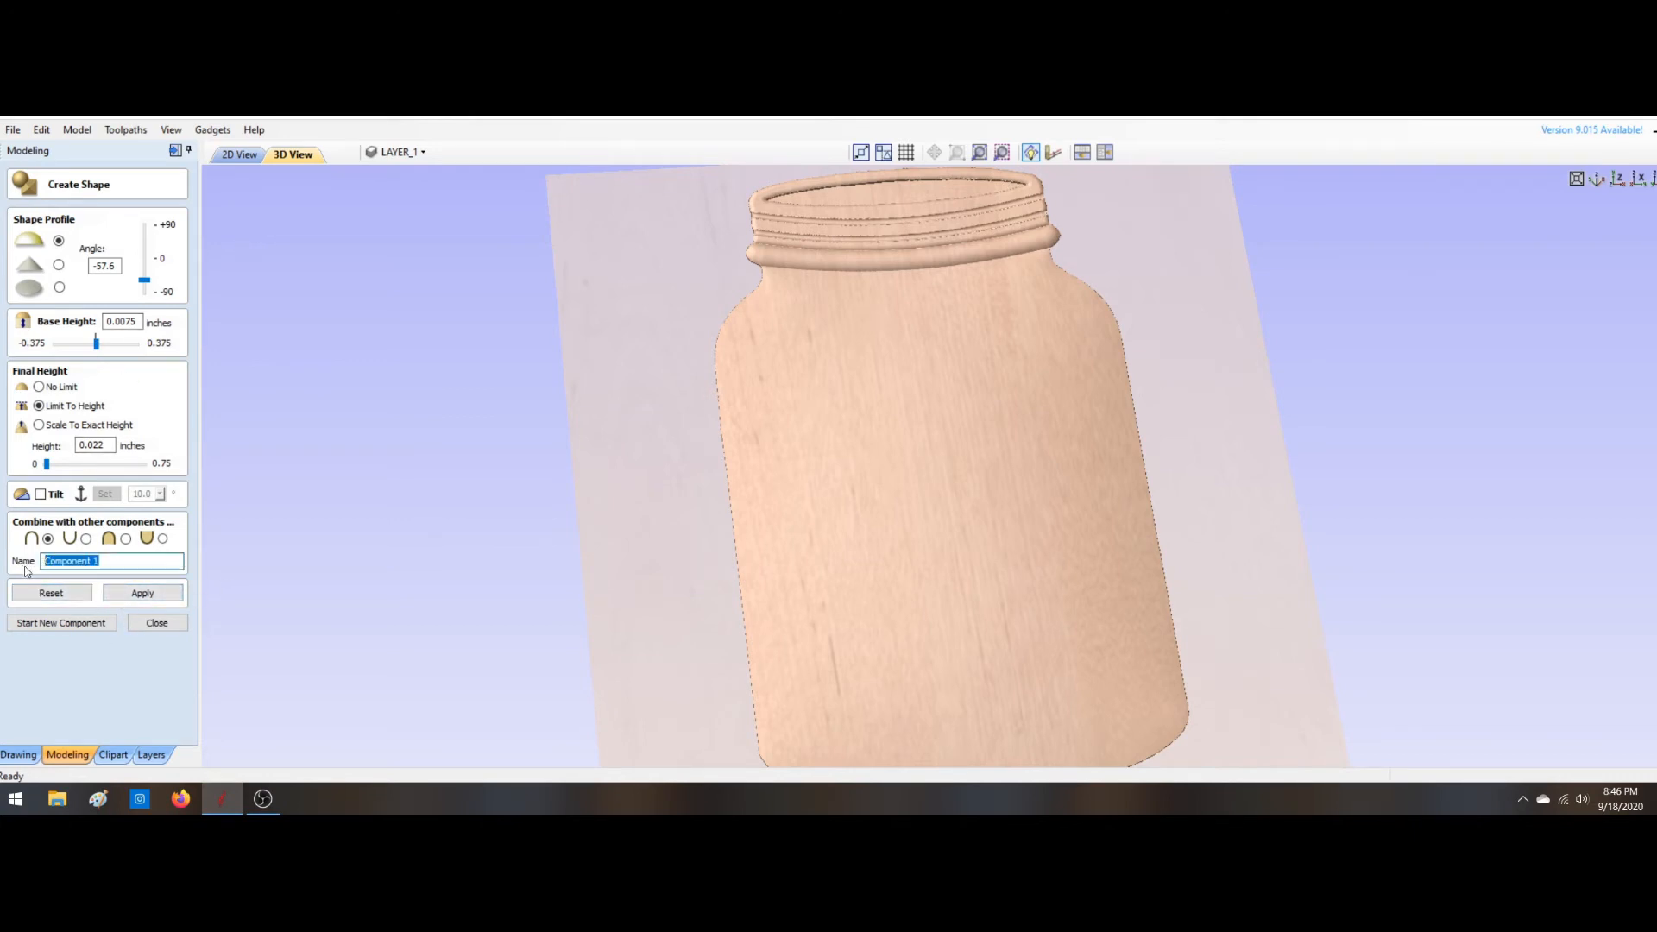
type("lid side rings")
left_click(143, 585)
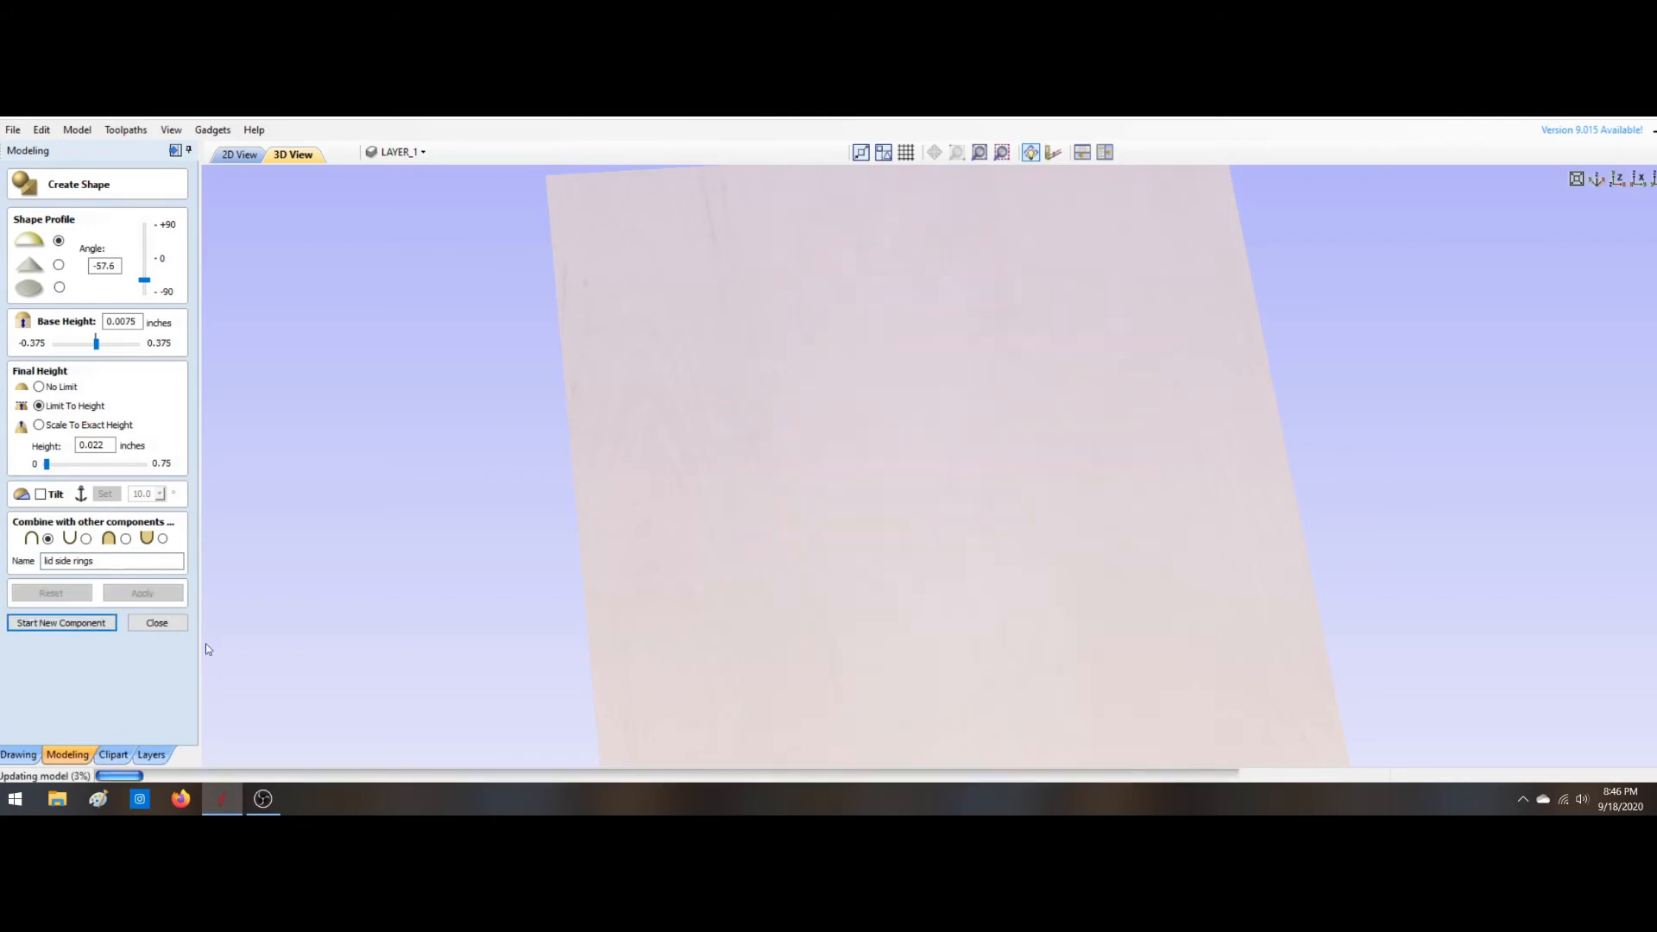
left_click(164, 623)
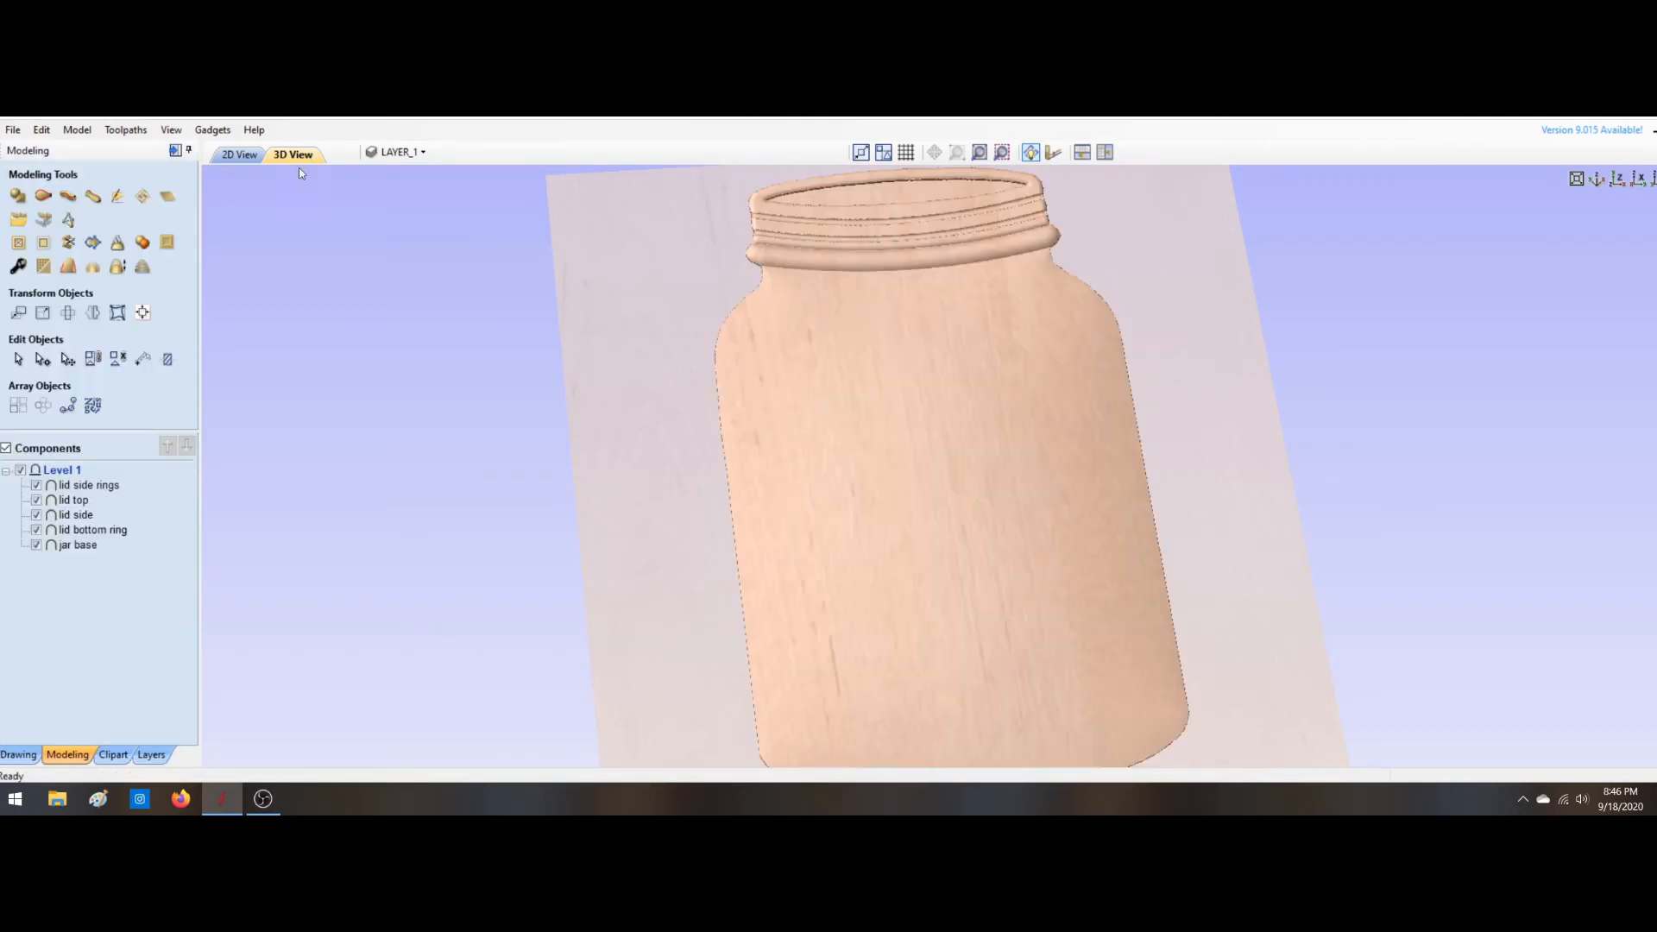
Step: In the 2D view, hide Layer 1, layer 0 and layer 1, leaving only LAYER_1 visible
left_click(244, 157)
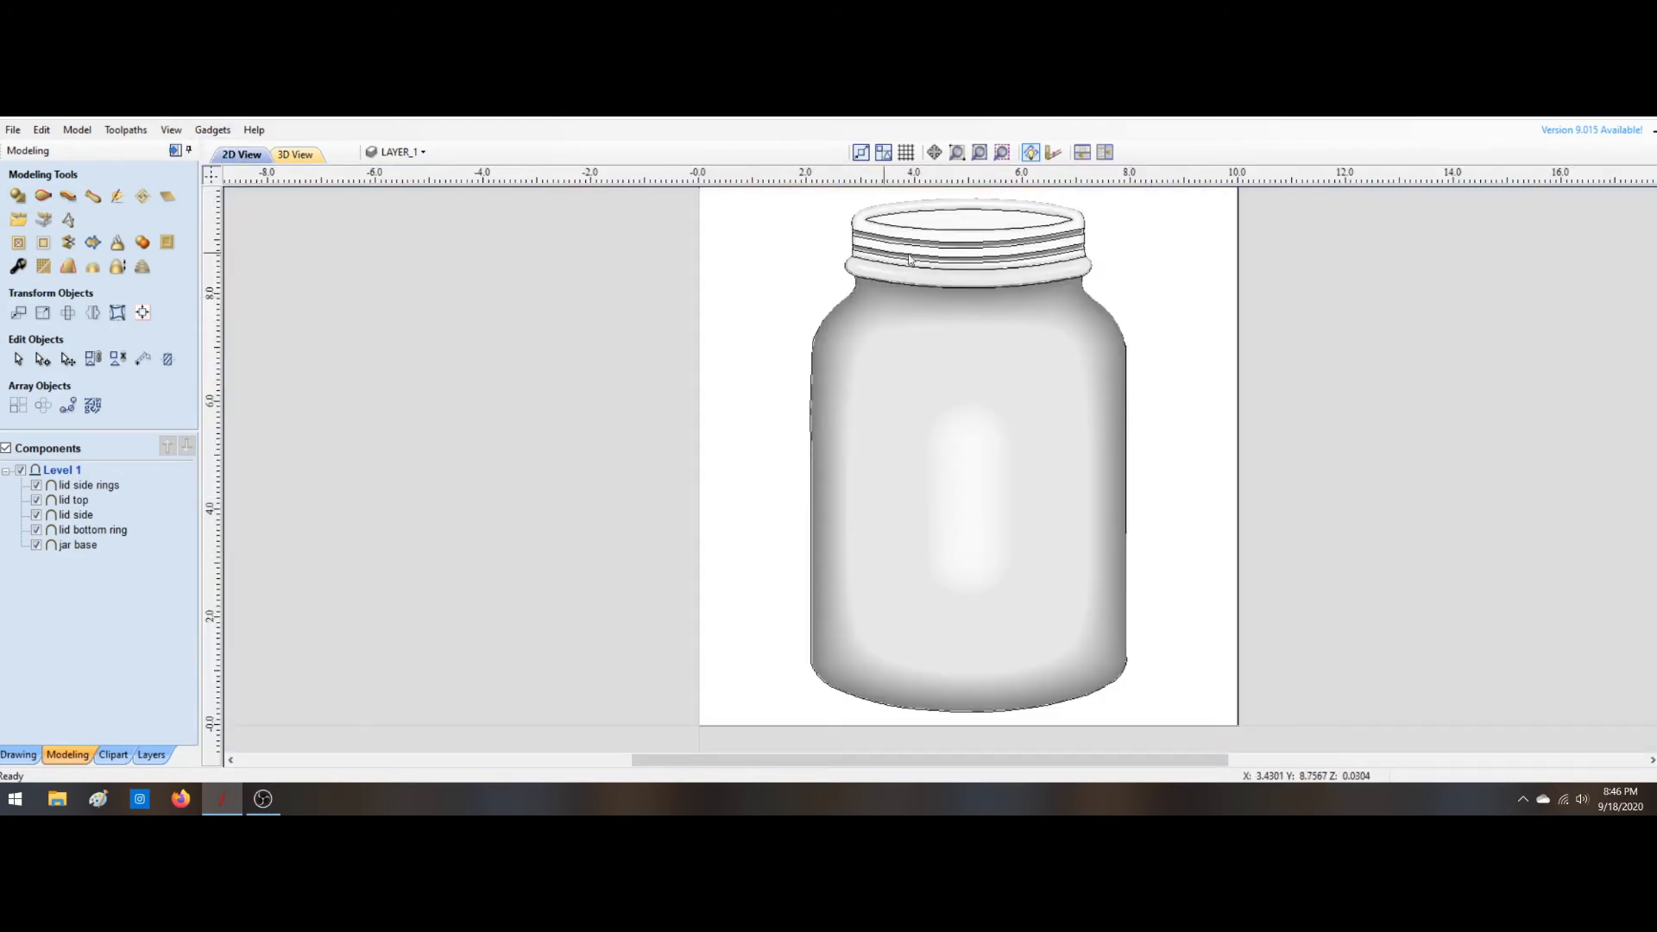
left_click(996, 242)
left_click(971, 222)
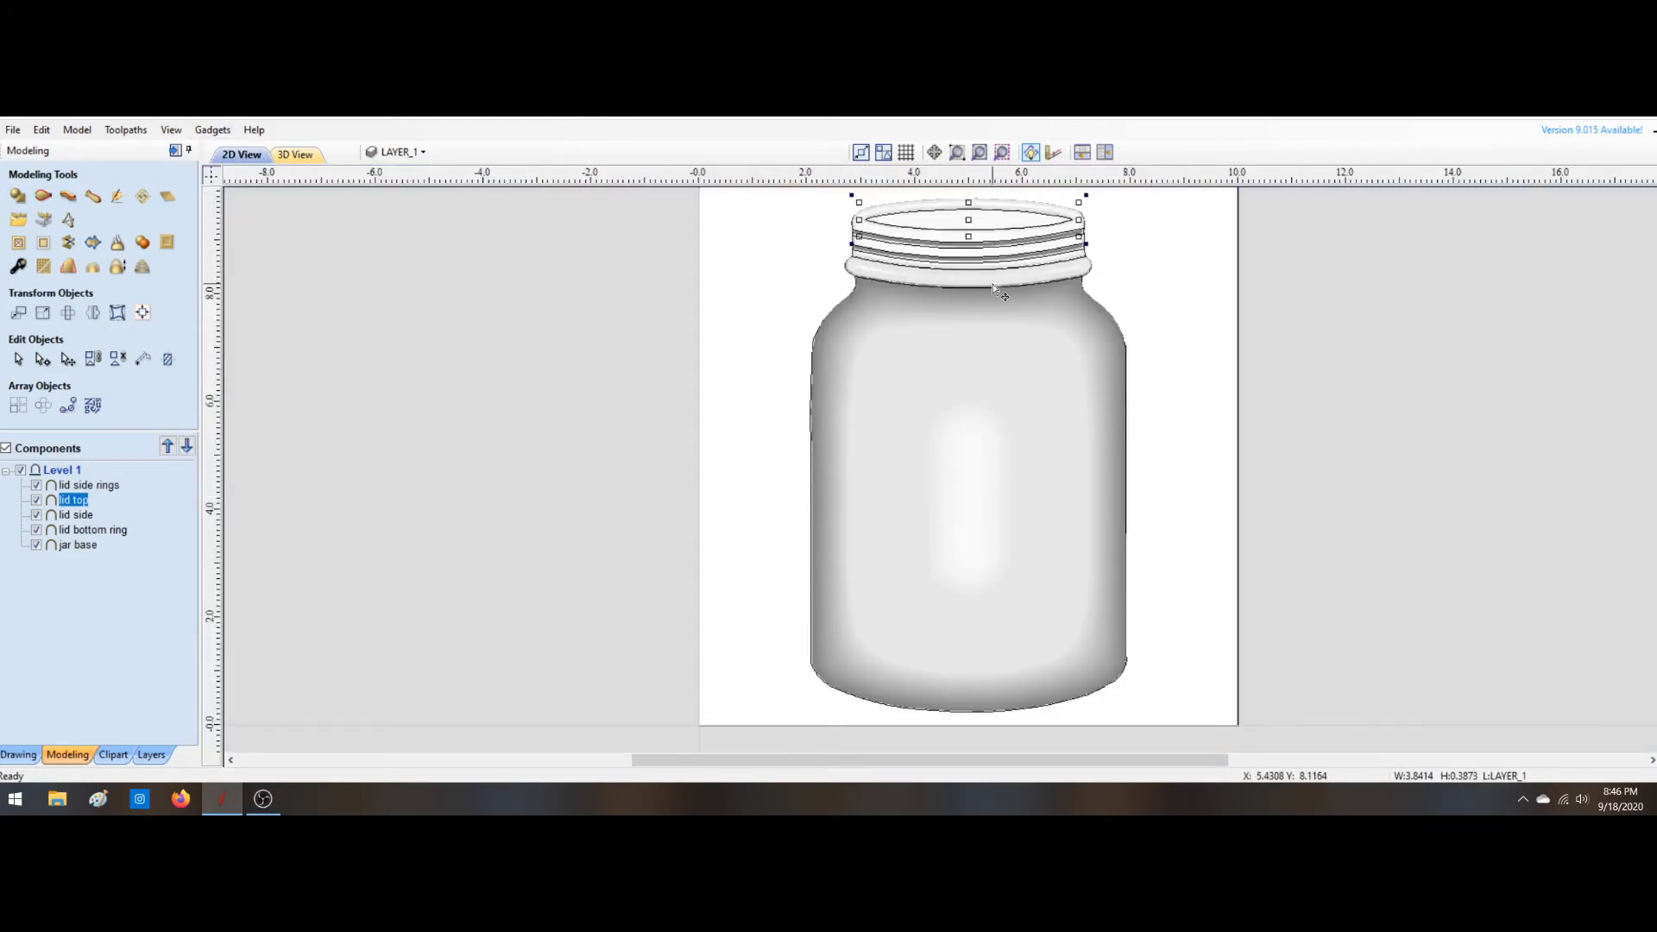
left_click(972, 288)
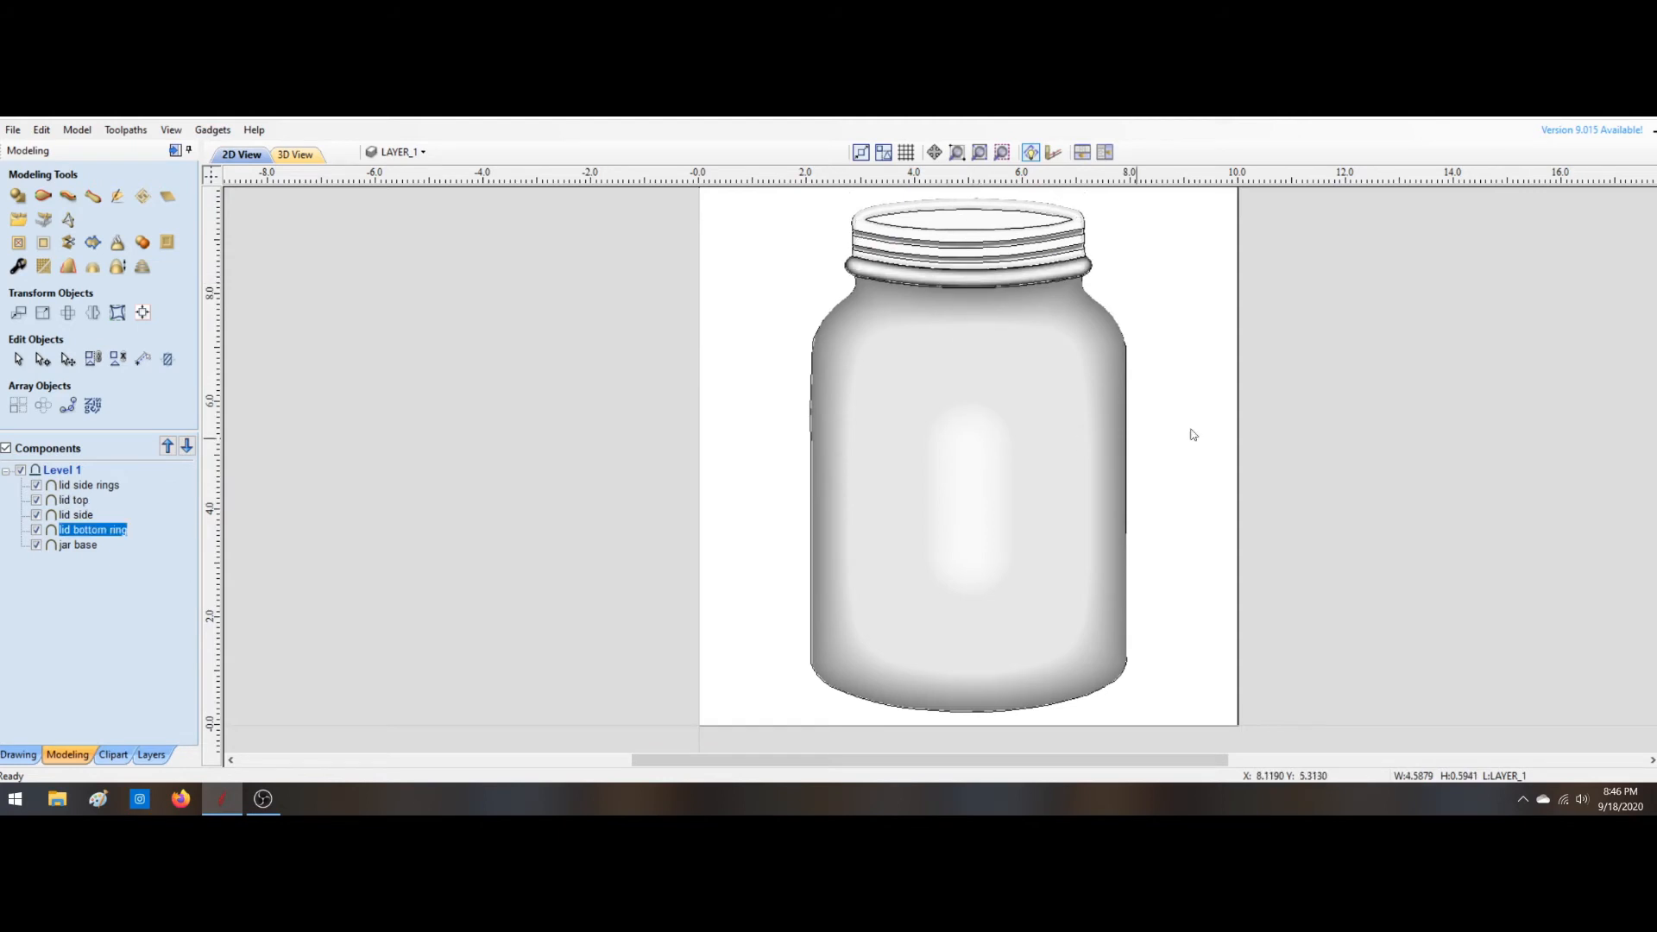
left_click(1278, 397)
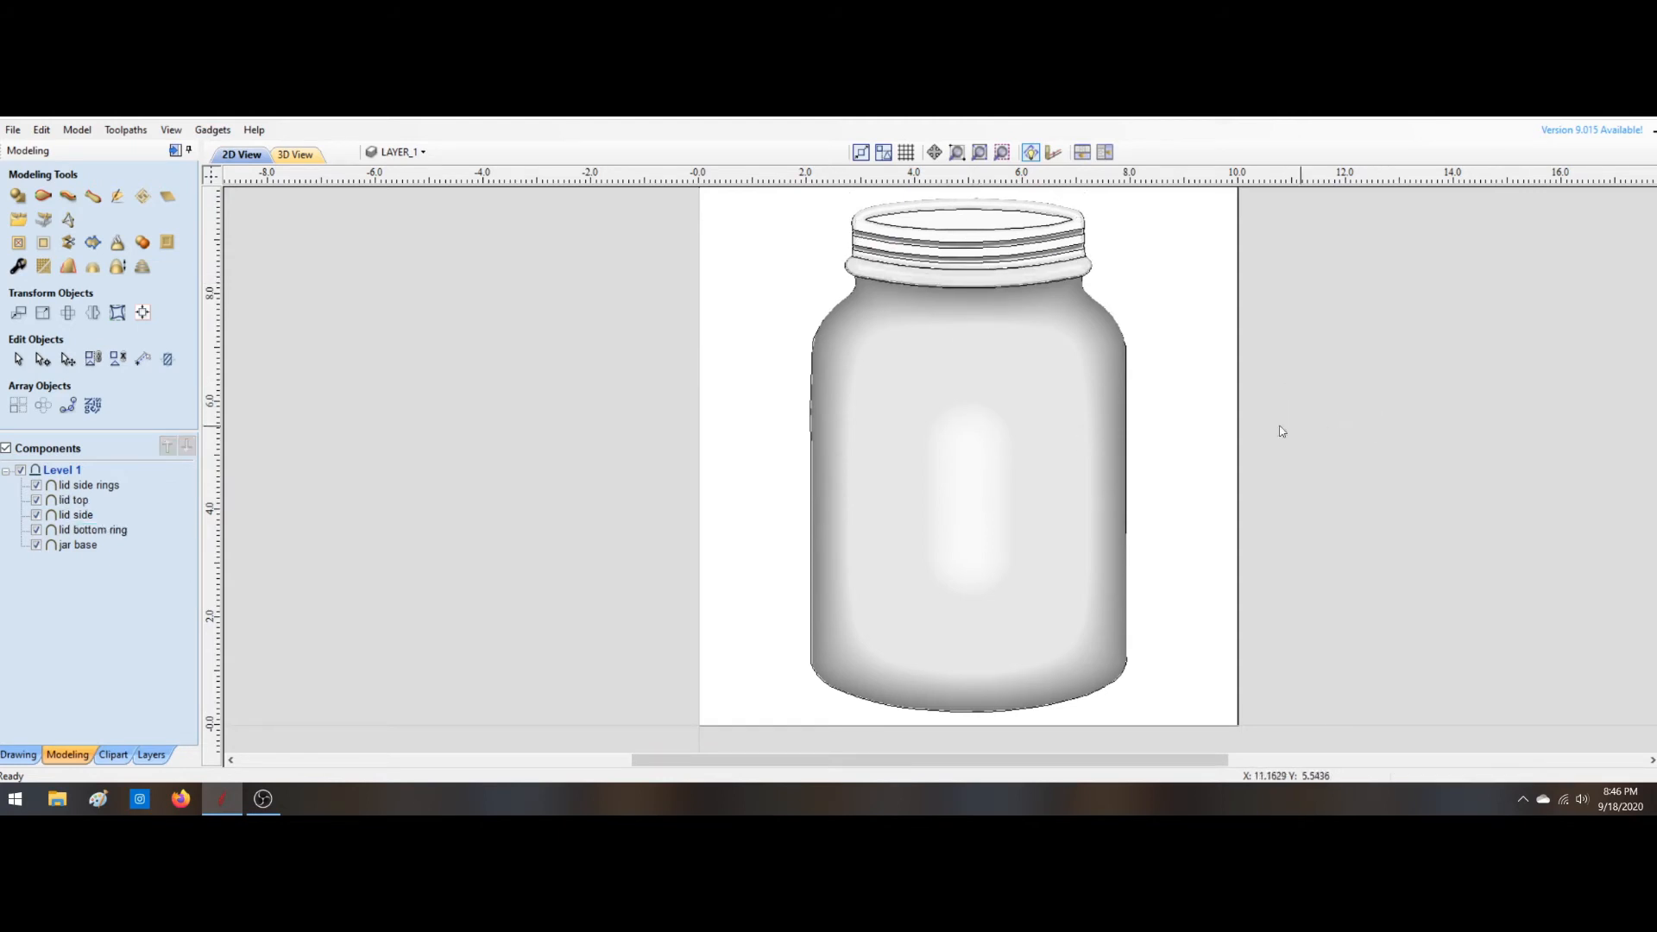
left_click(422, 154)
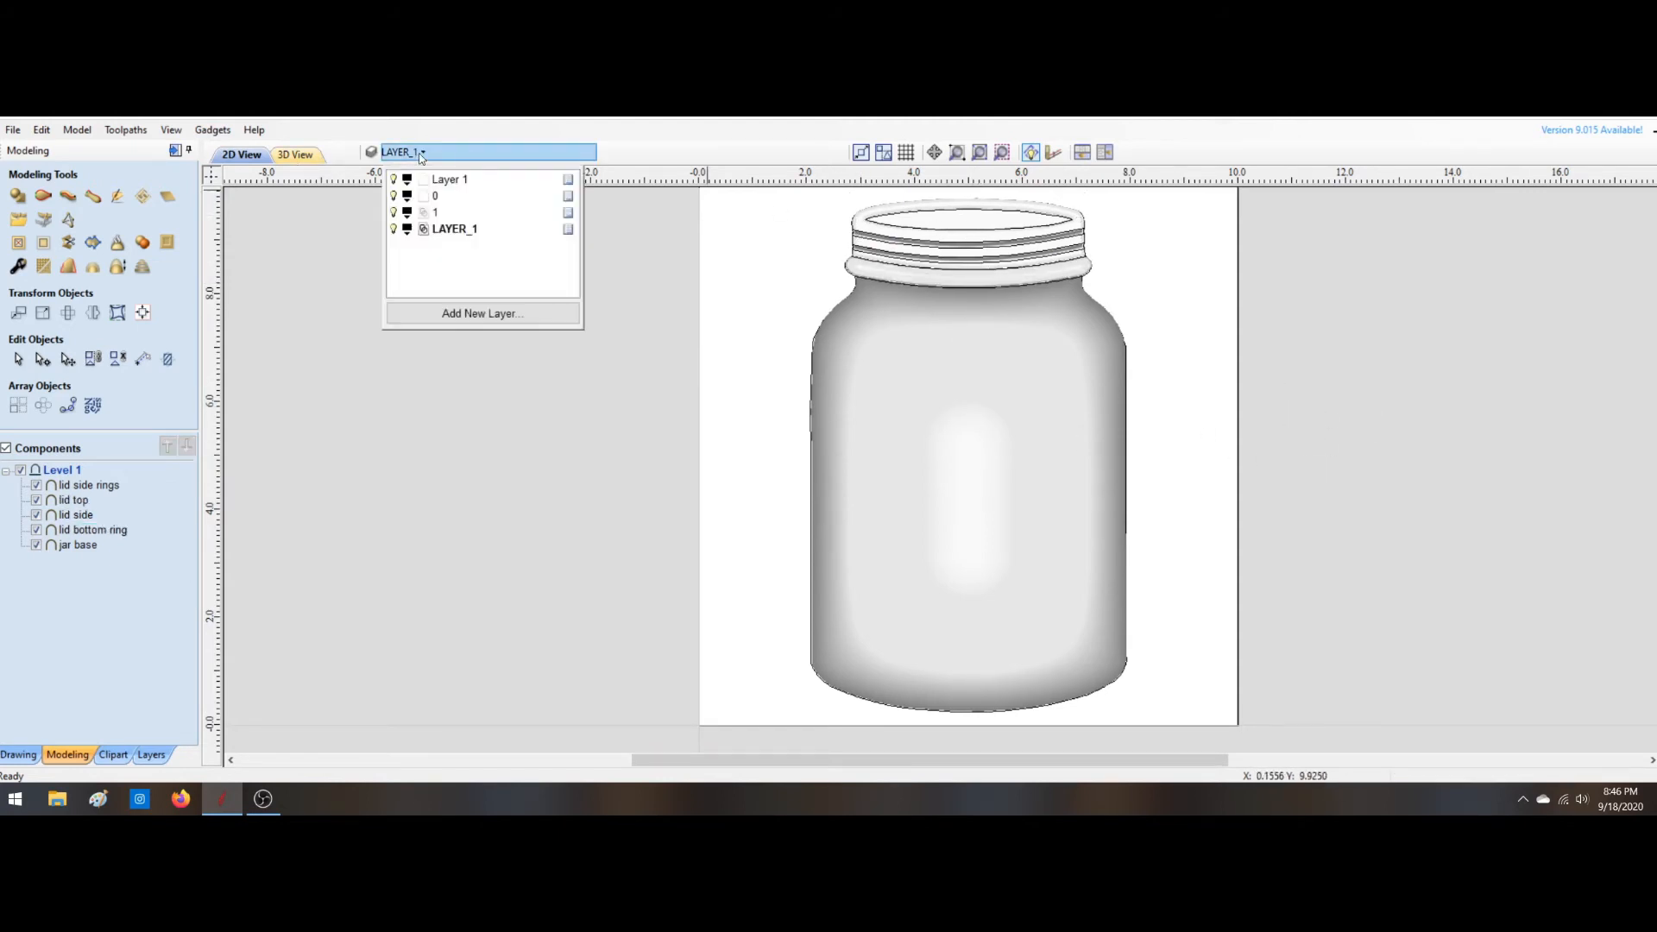
left_click(393, 212)
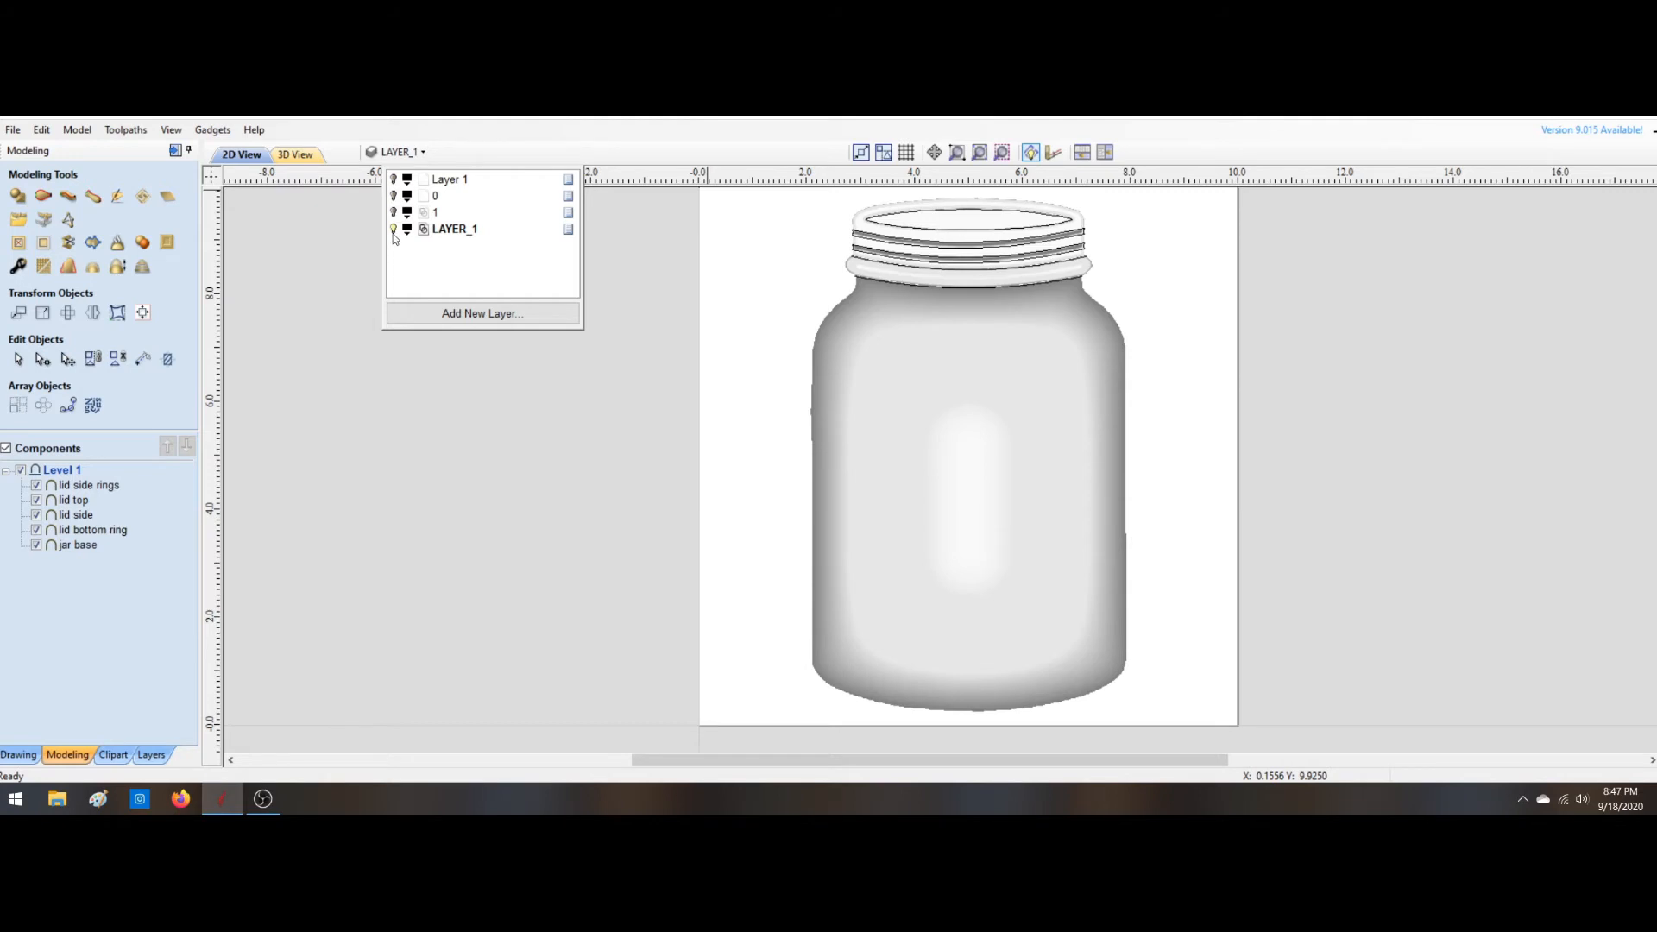
left_click(393, 230)
left_click(394, 229)
Step: Delete the leftover lid vectors on LAYER_1: the bottom ring, groove bands and inner rim ellipse
left_click(1023, 283)
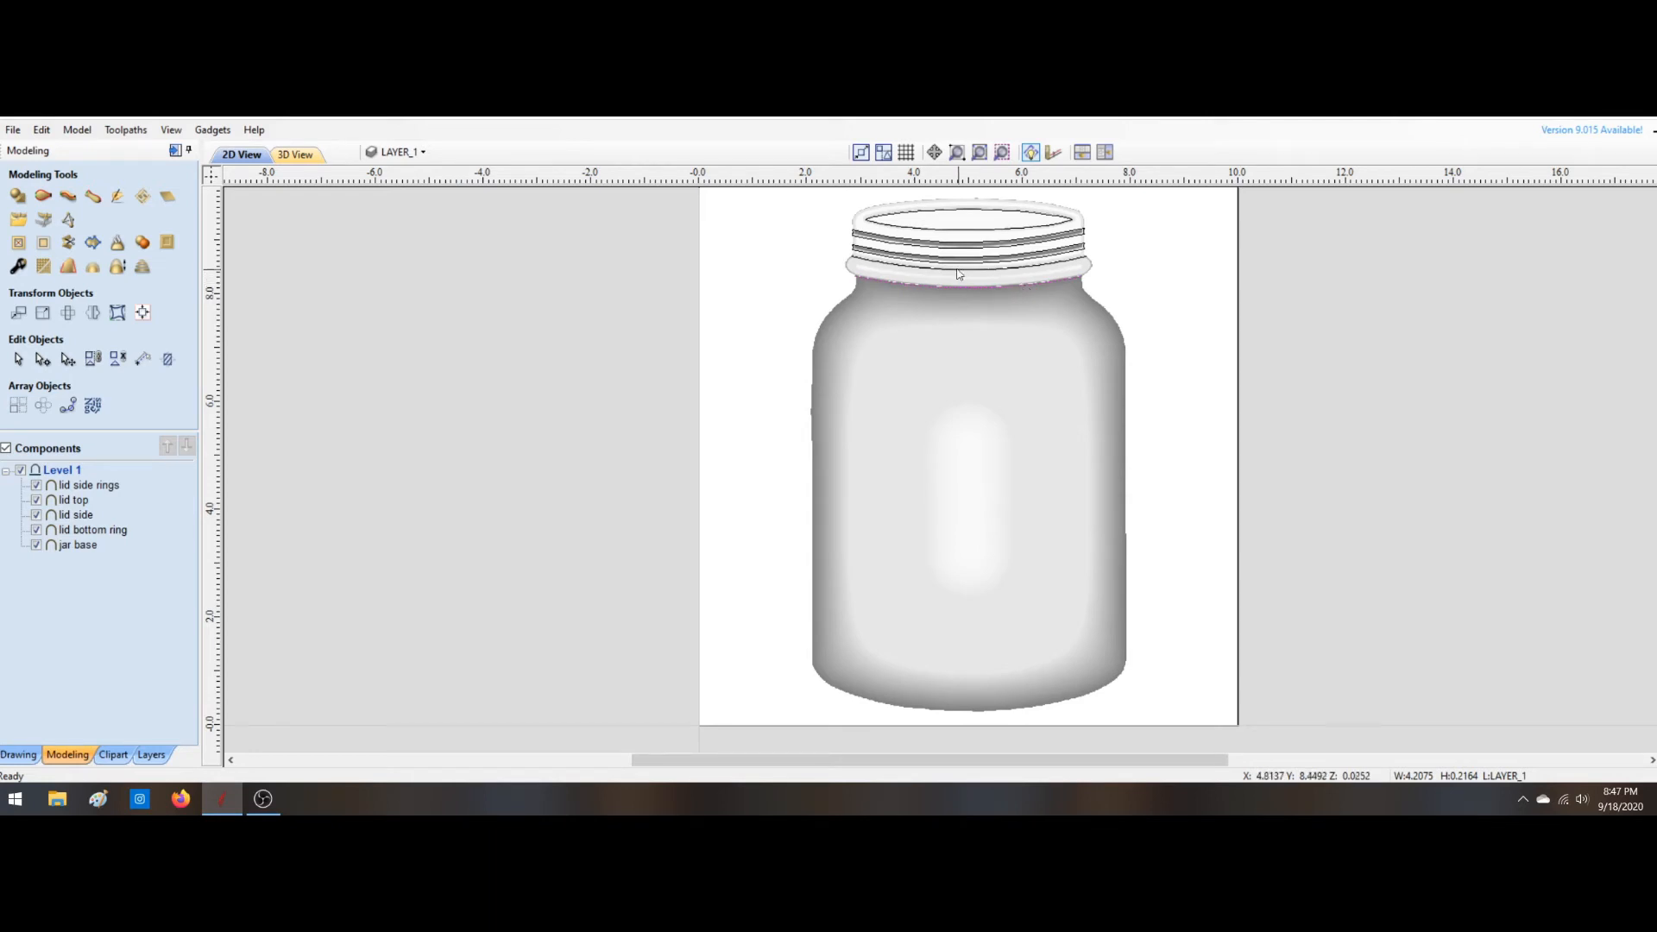
left_click(890, 236)
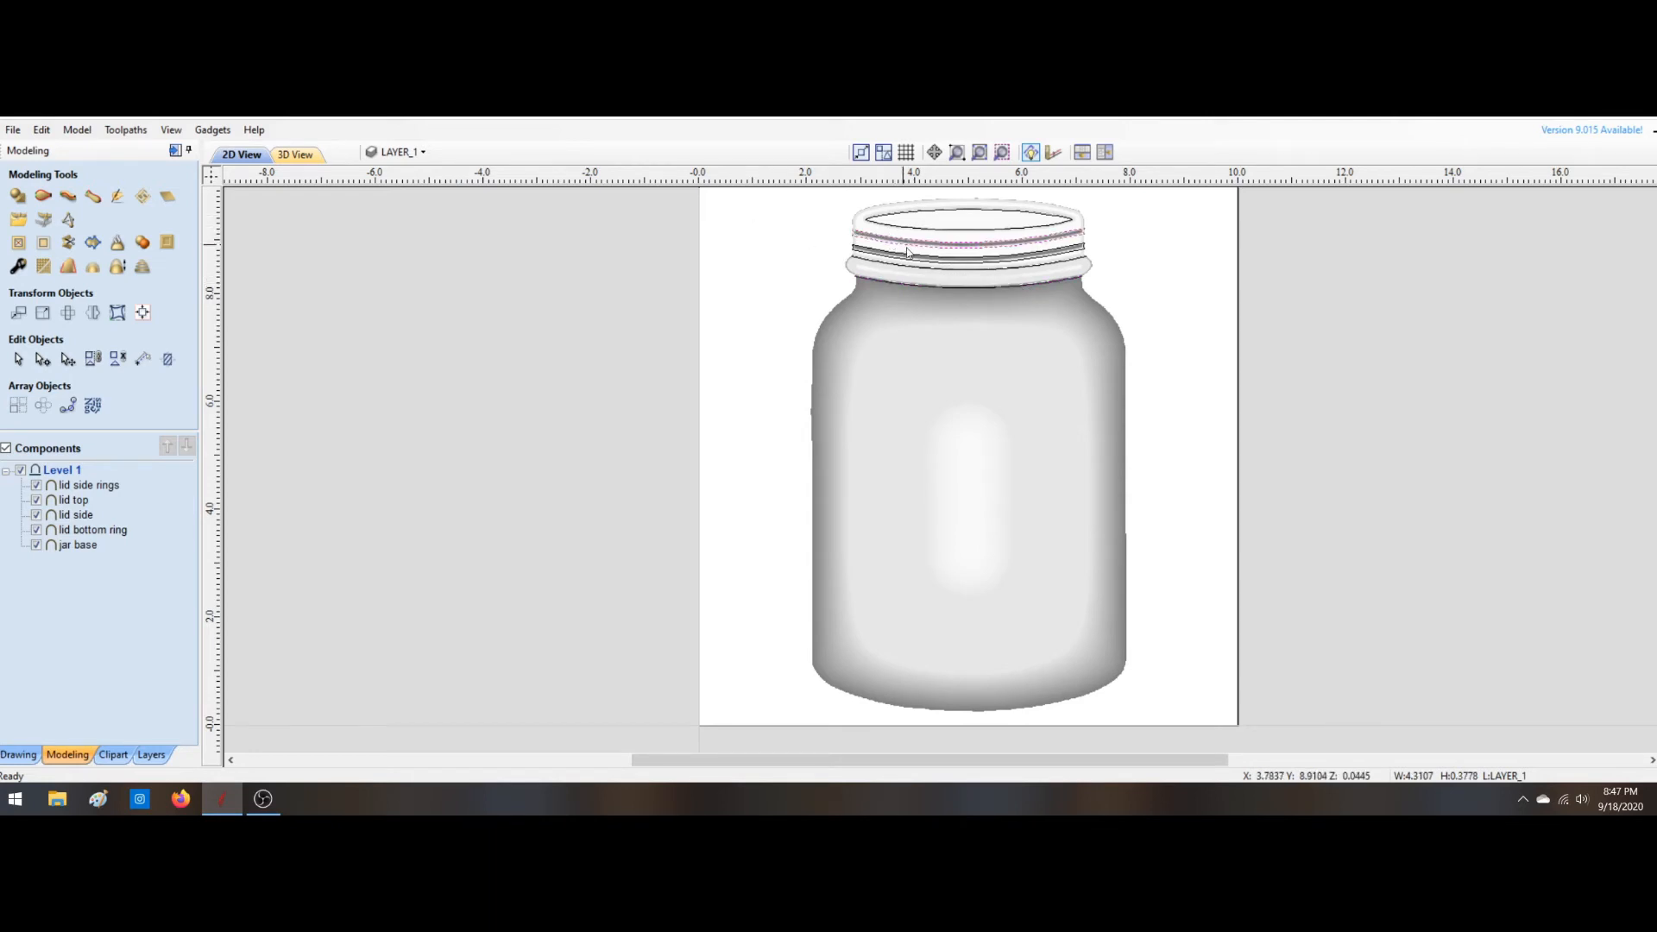
key("Delete")
key("Escape")
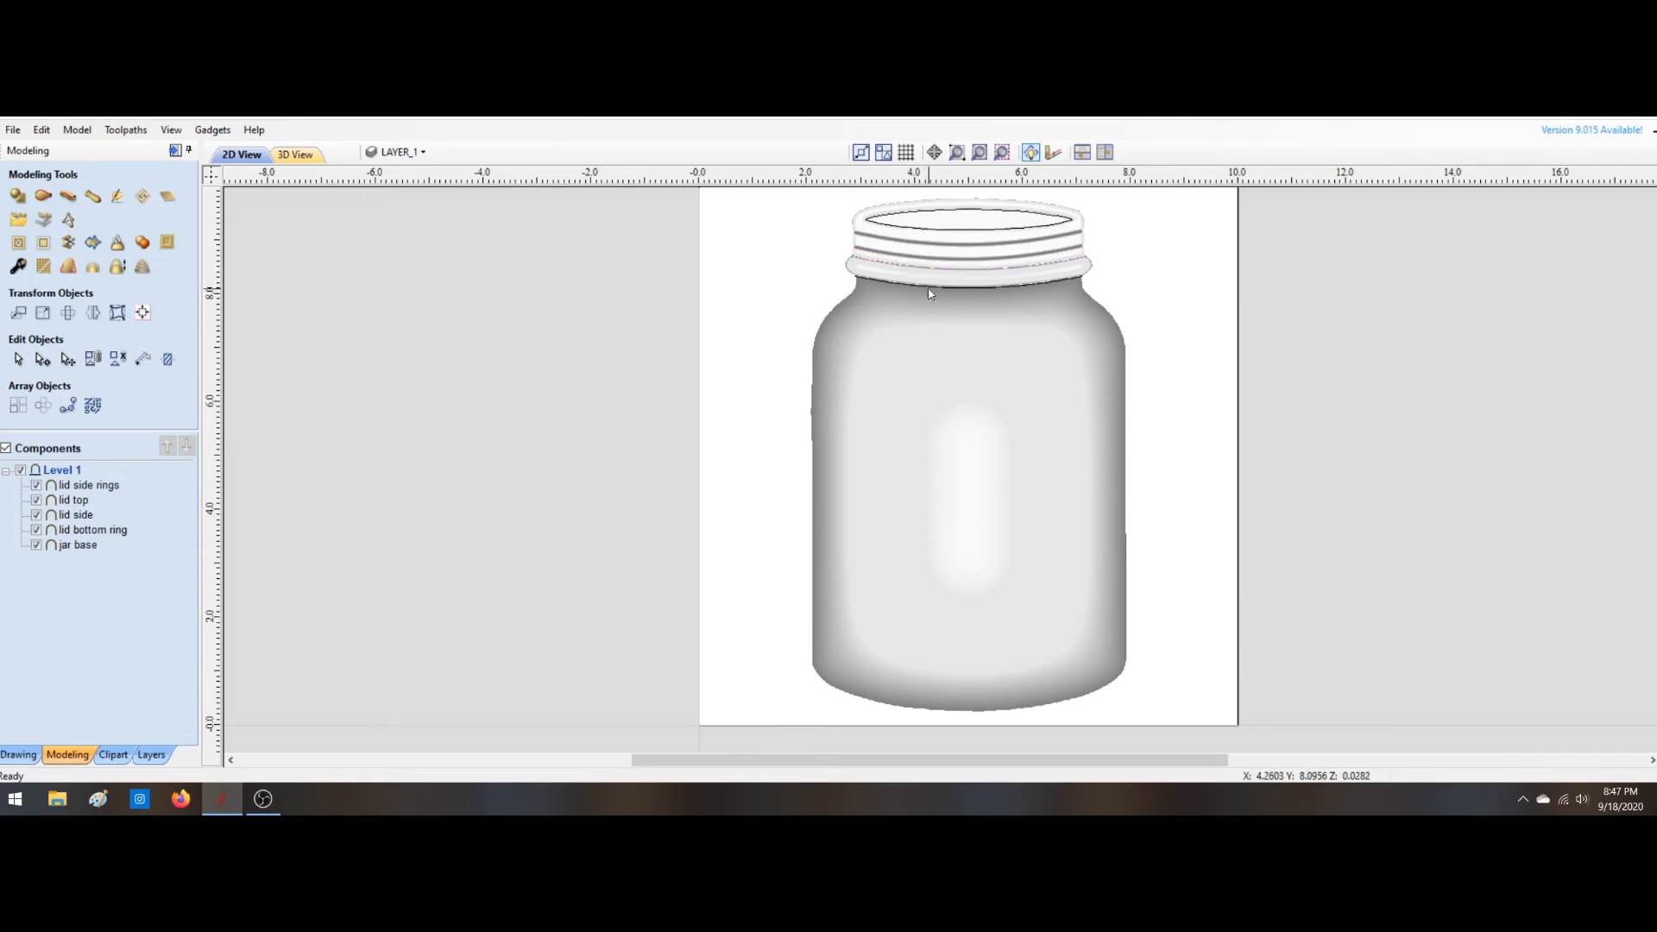
left_click(1017, 229)
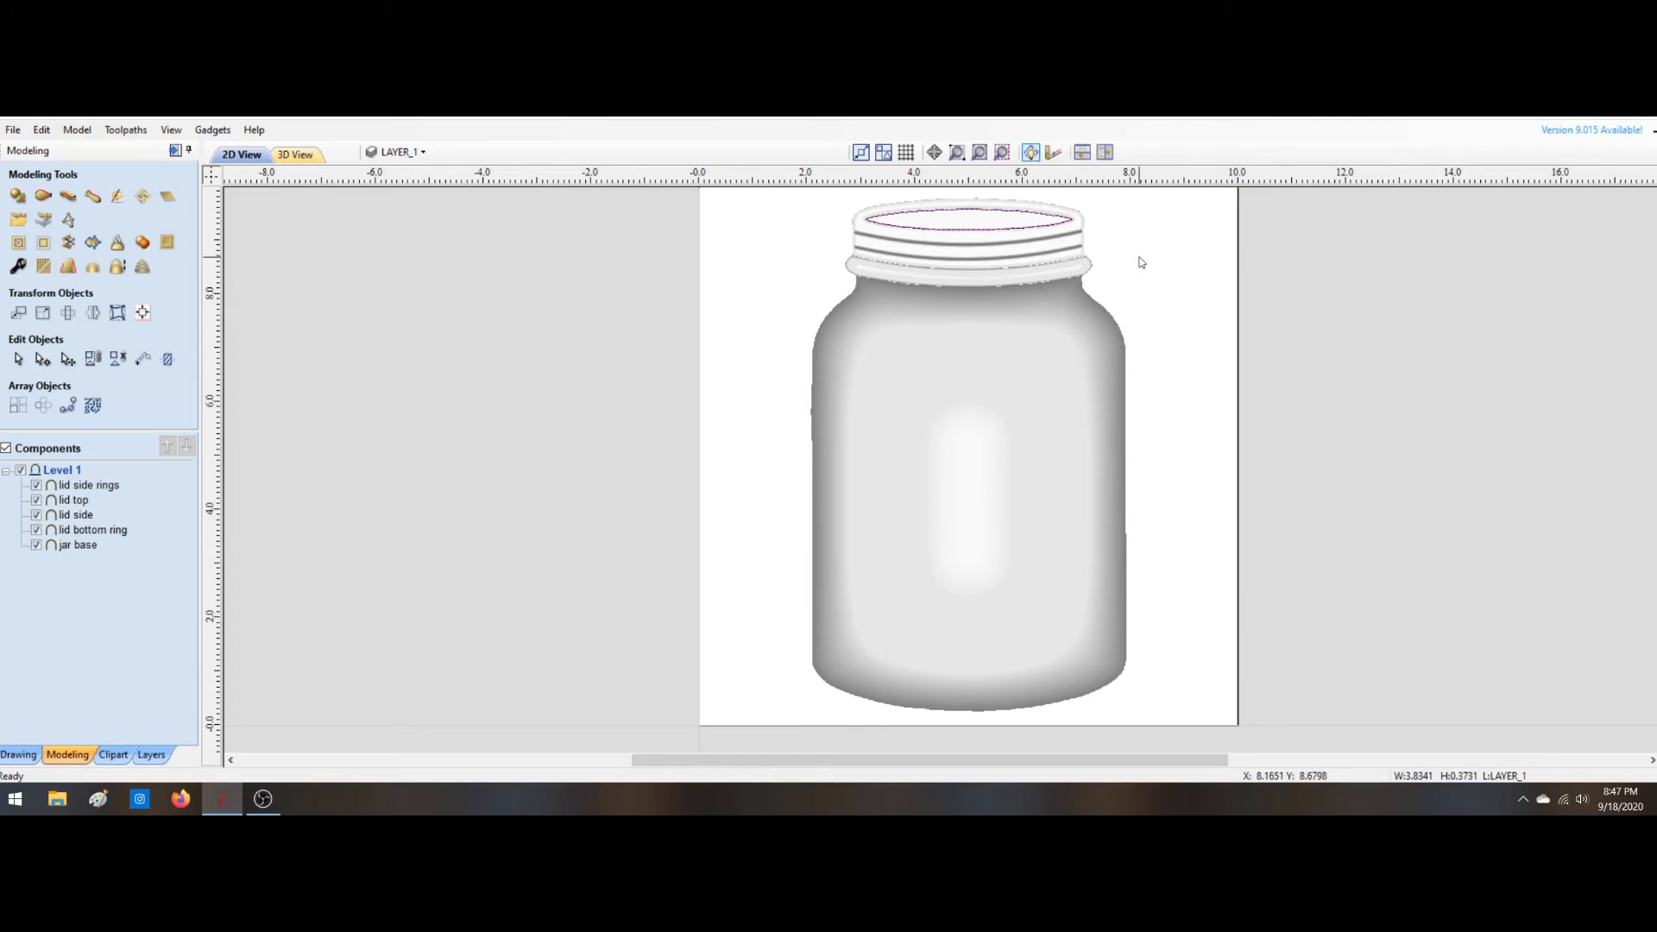
left_click(1139, 256)
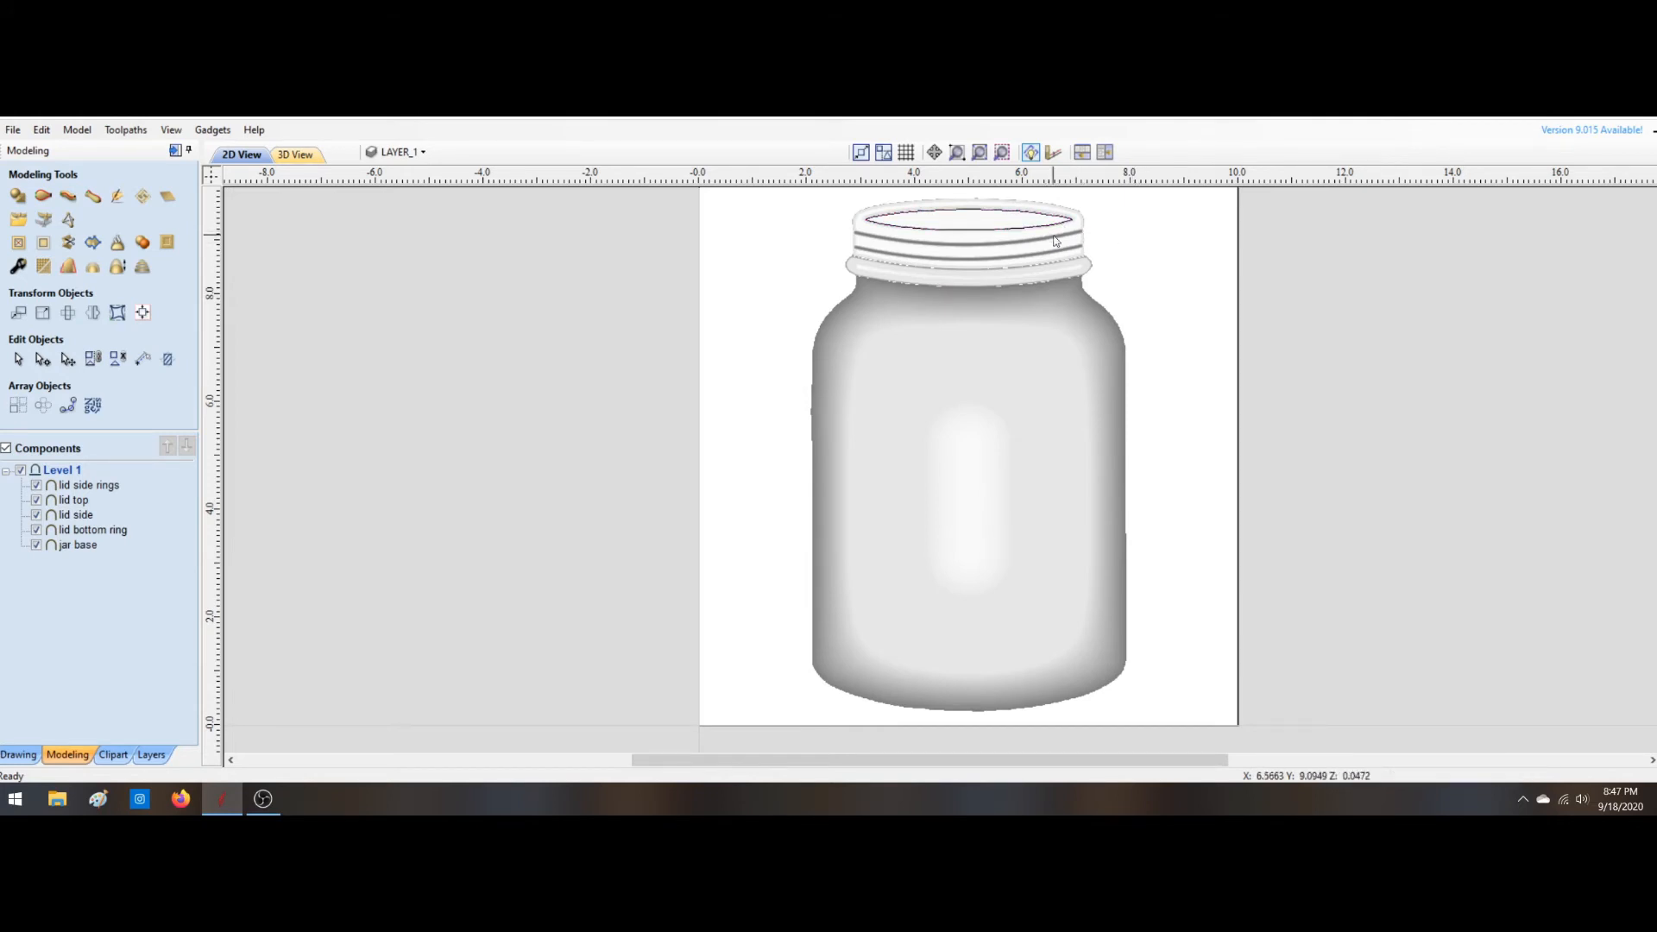
left_click(1048, 230)
key("Escape")
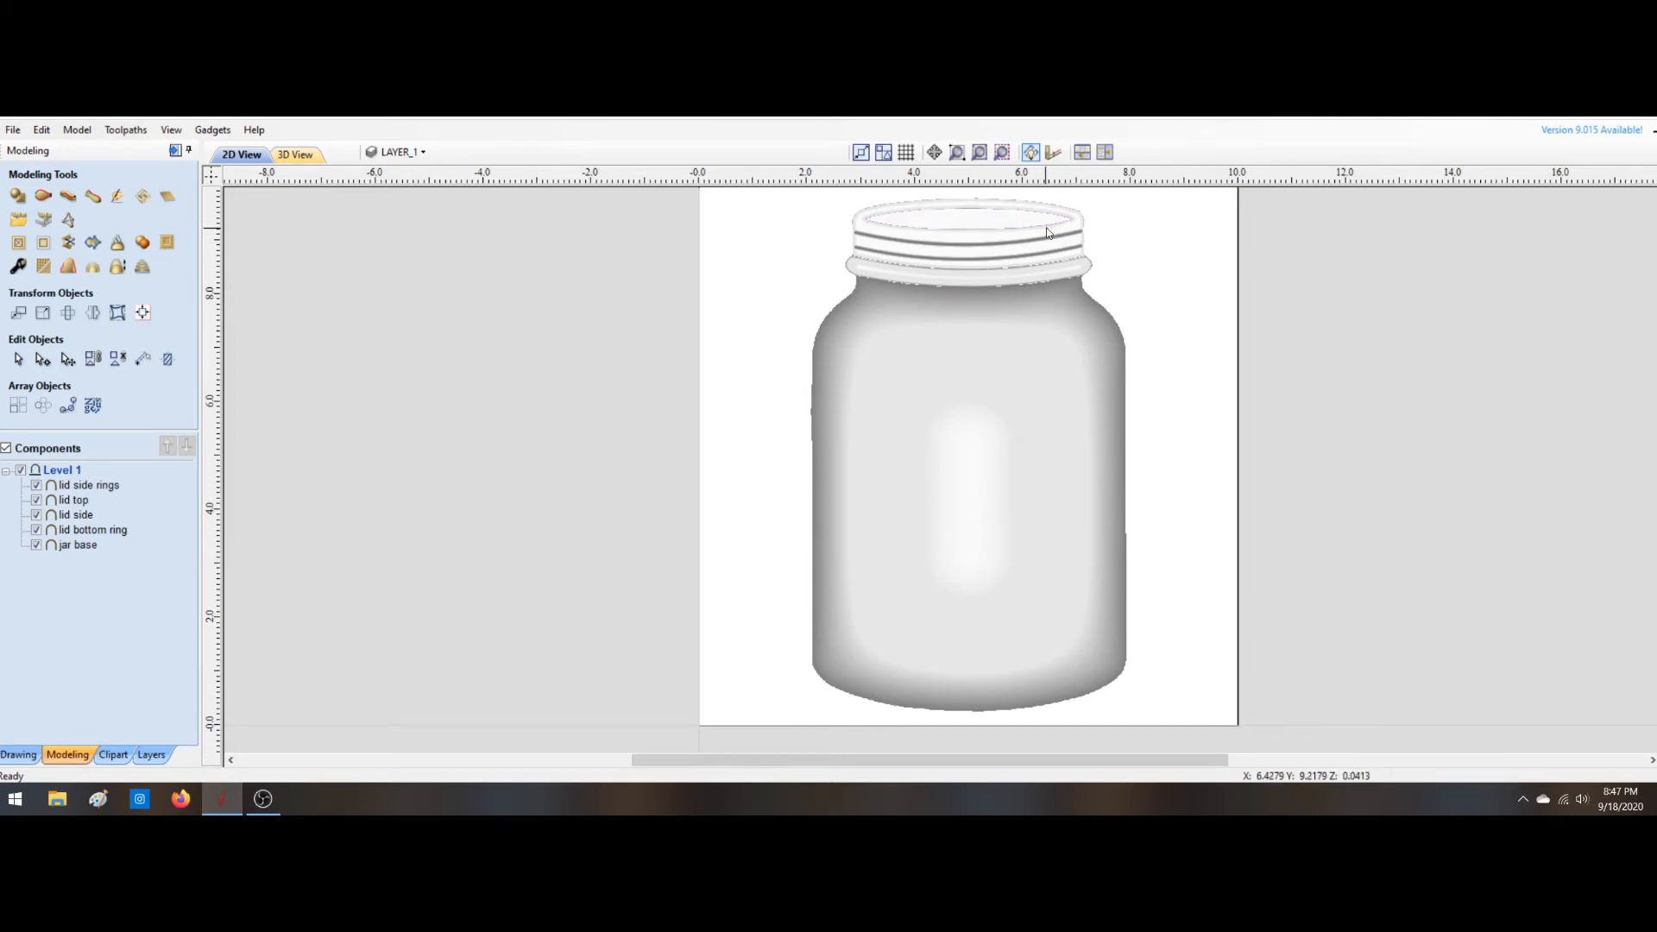
right_click(1136, 246)
left_click(1122, 244)
left_click(295, 155)
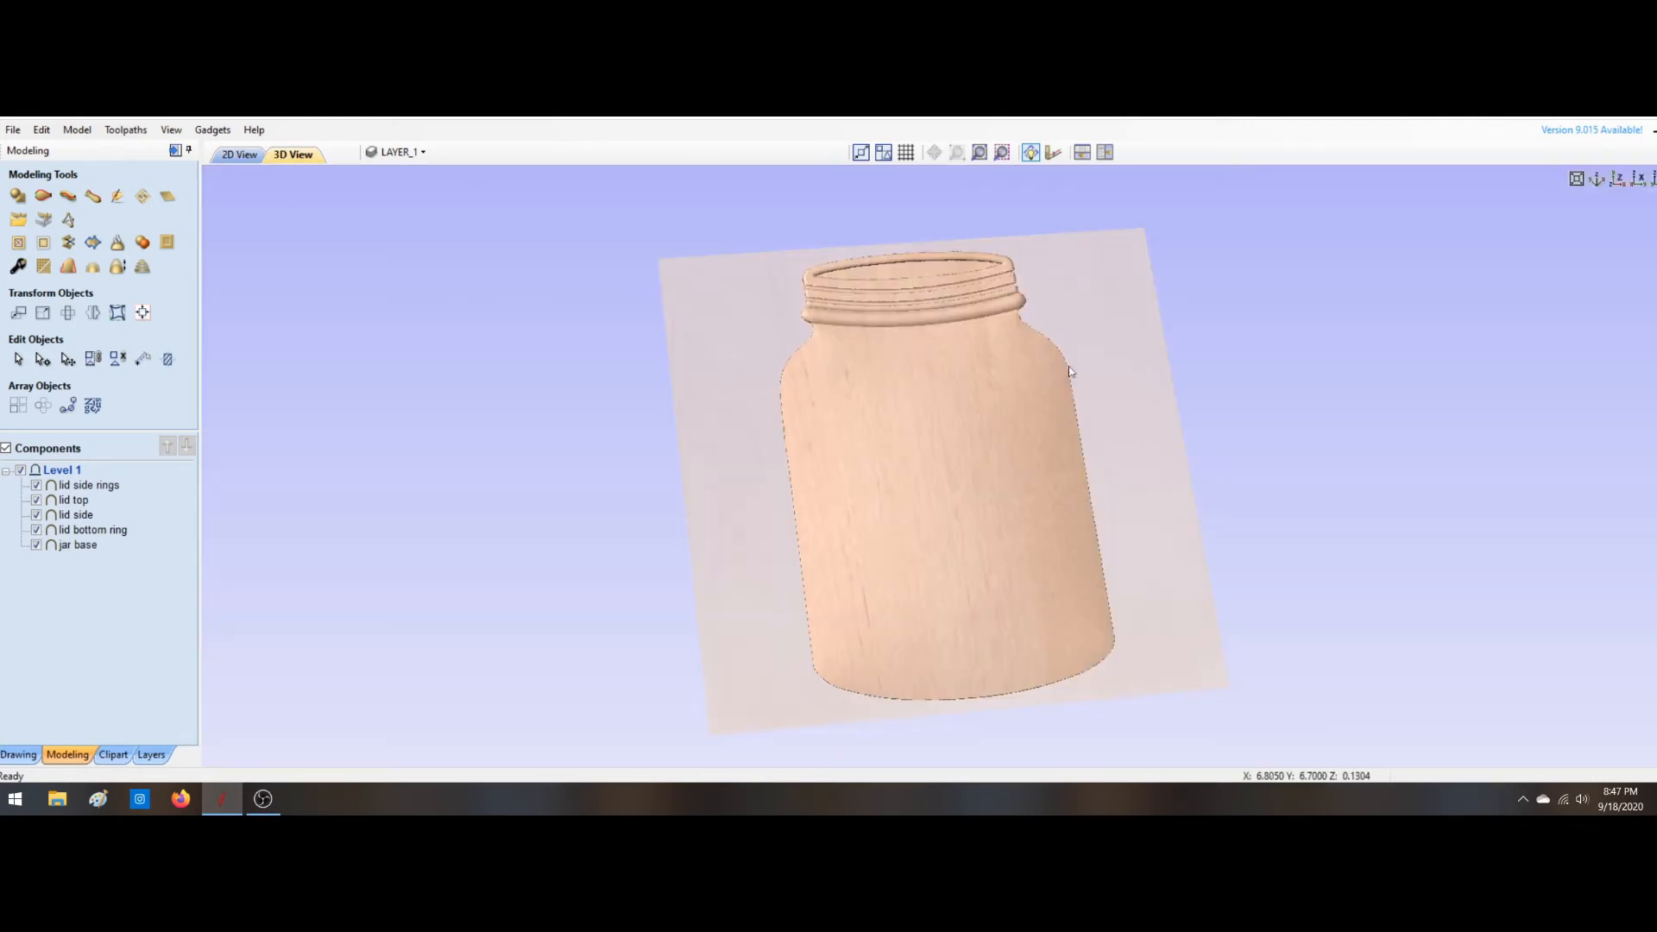
Step: Select all five jar and lid components, create one combined component from the visible model, and inspect it in 3D
left_click(238, 156)
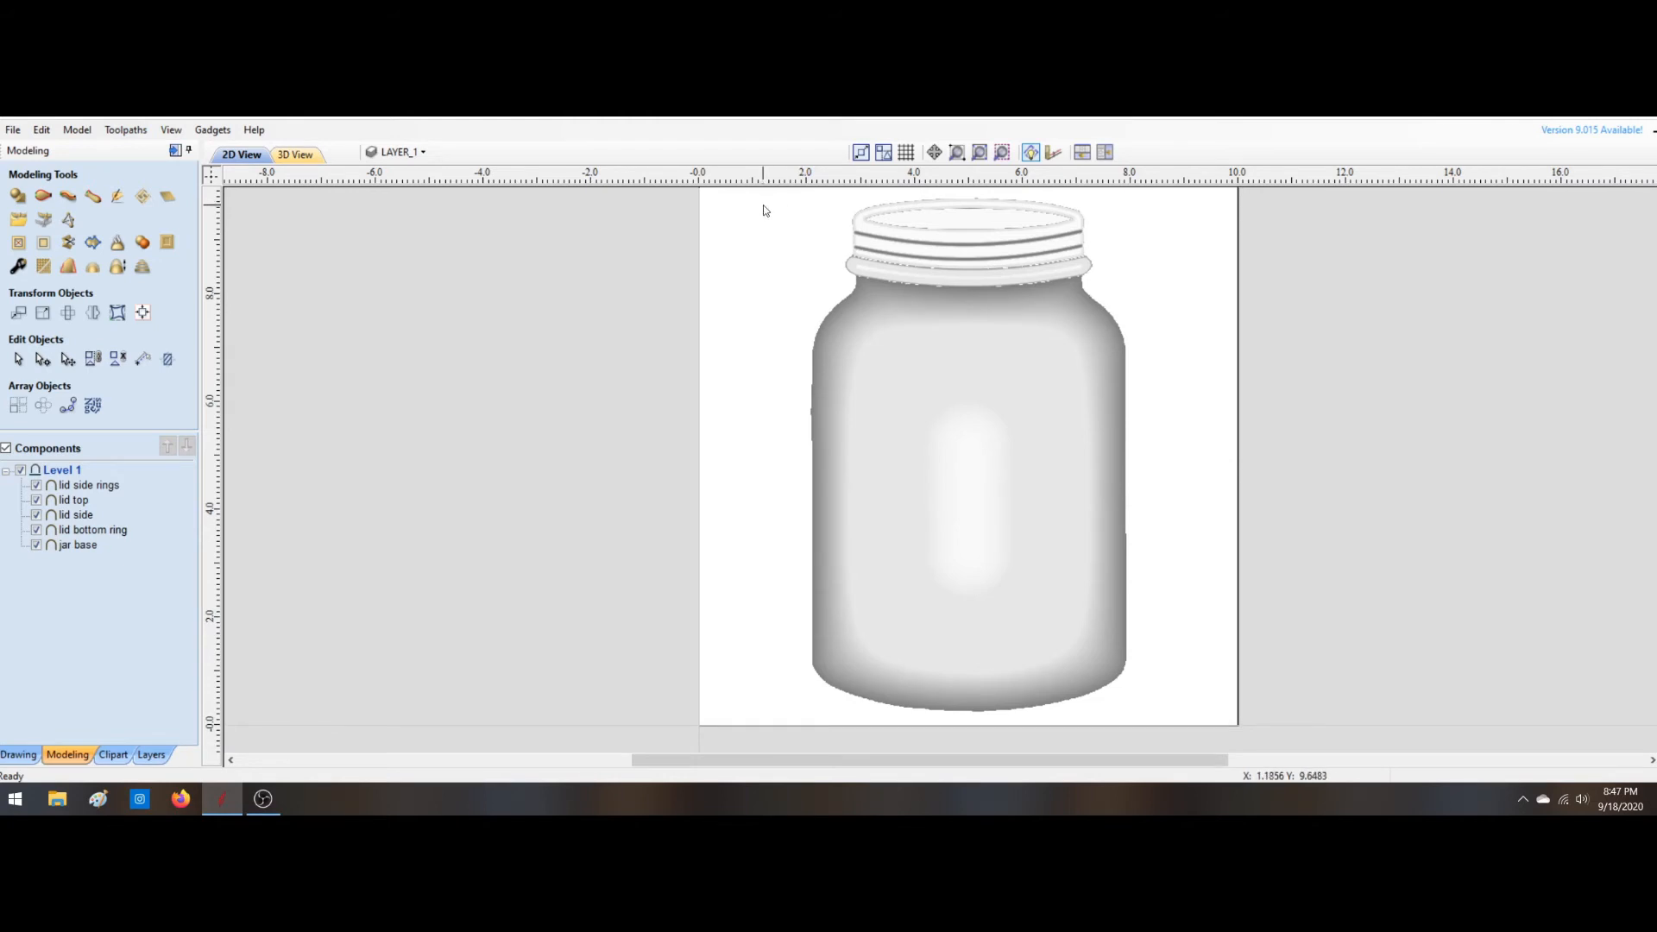
left_click(859, 227)
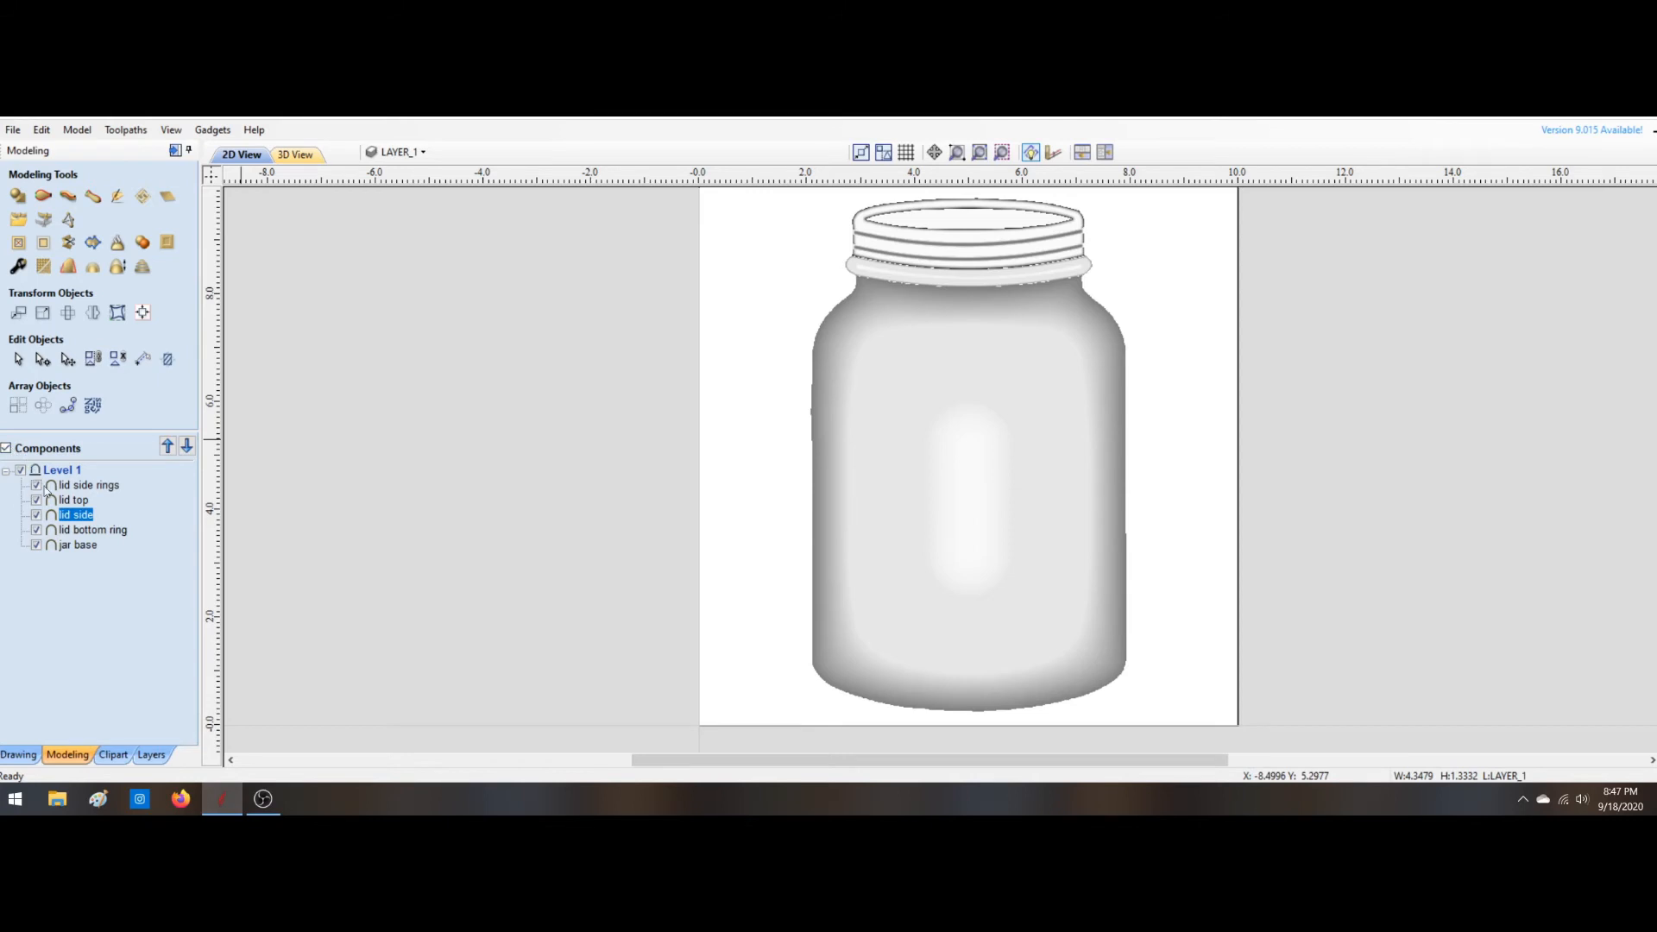
left_click(82, 486)
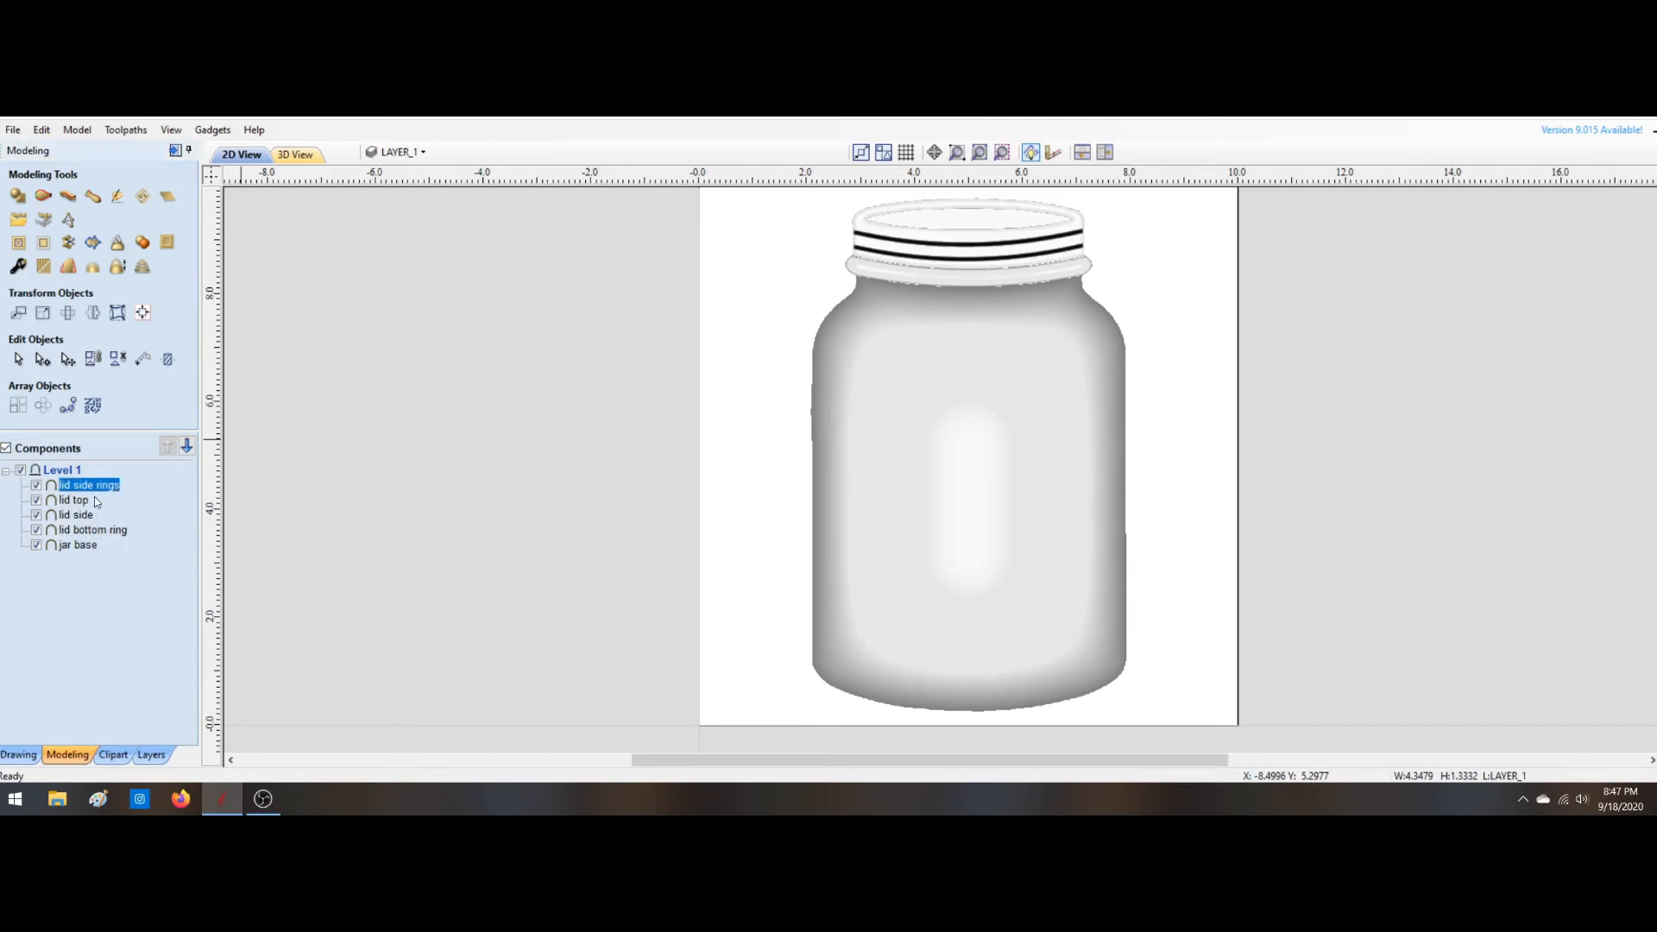
left_click(75, 500, "ctrl")
left_click(76, 515, "ctrl")
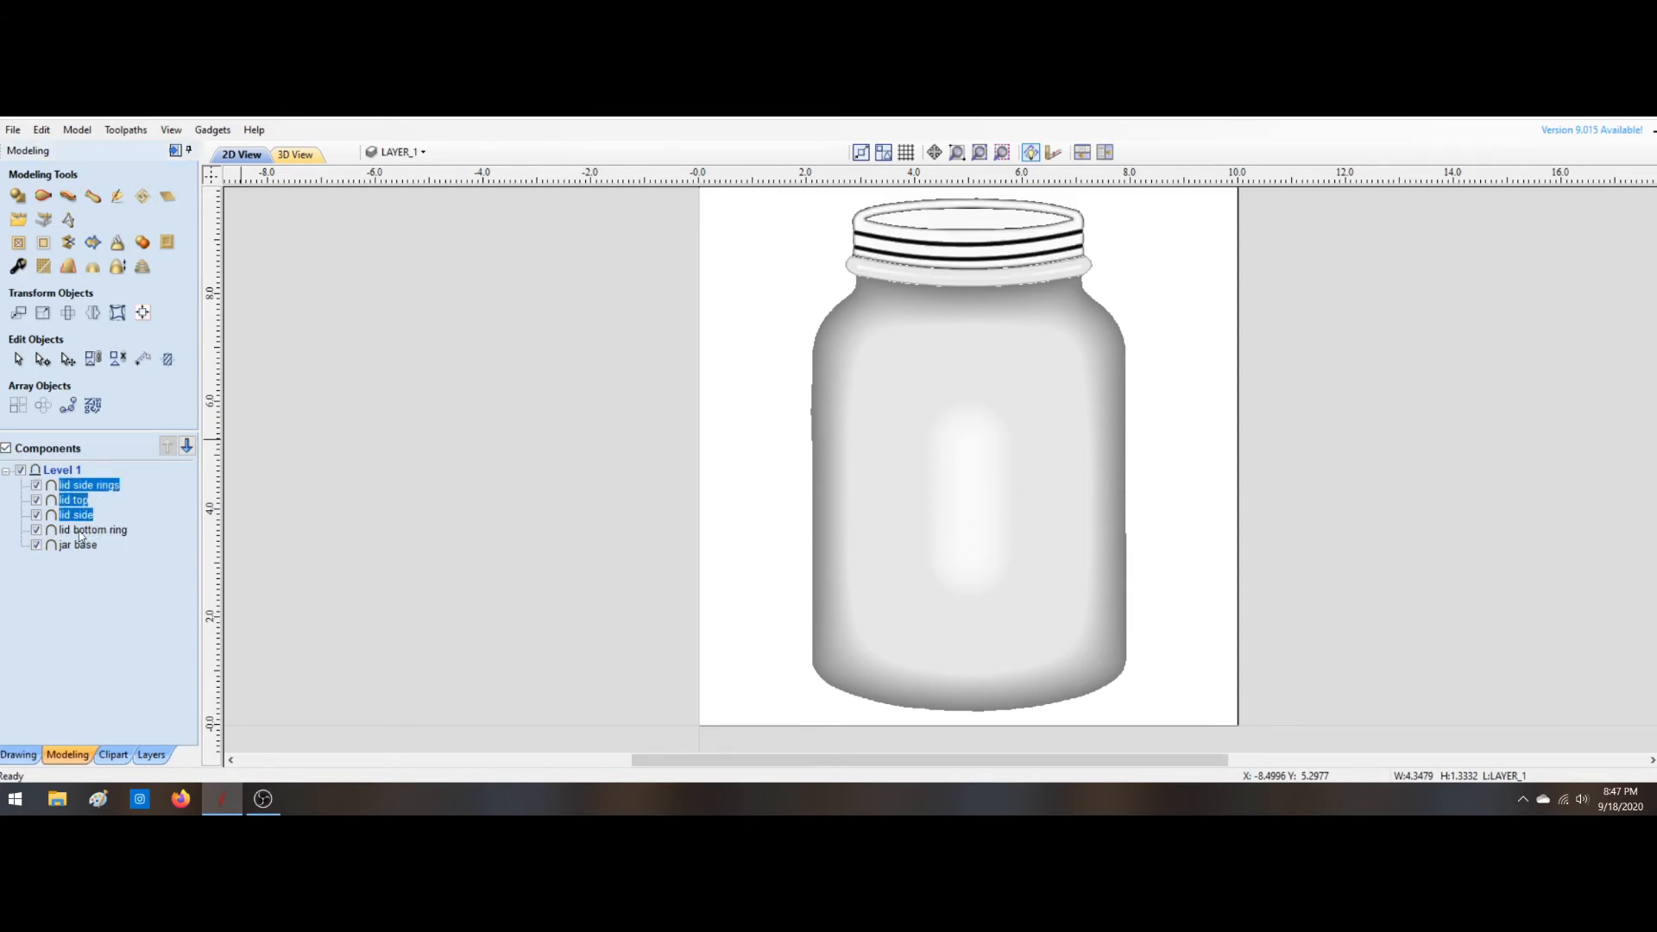
left_click(75, 555)
left_click(76, 545)
left_click(78, 530, "ctrl")
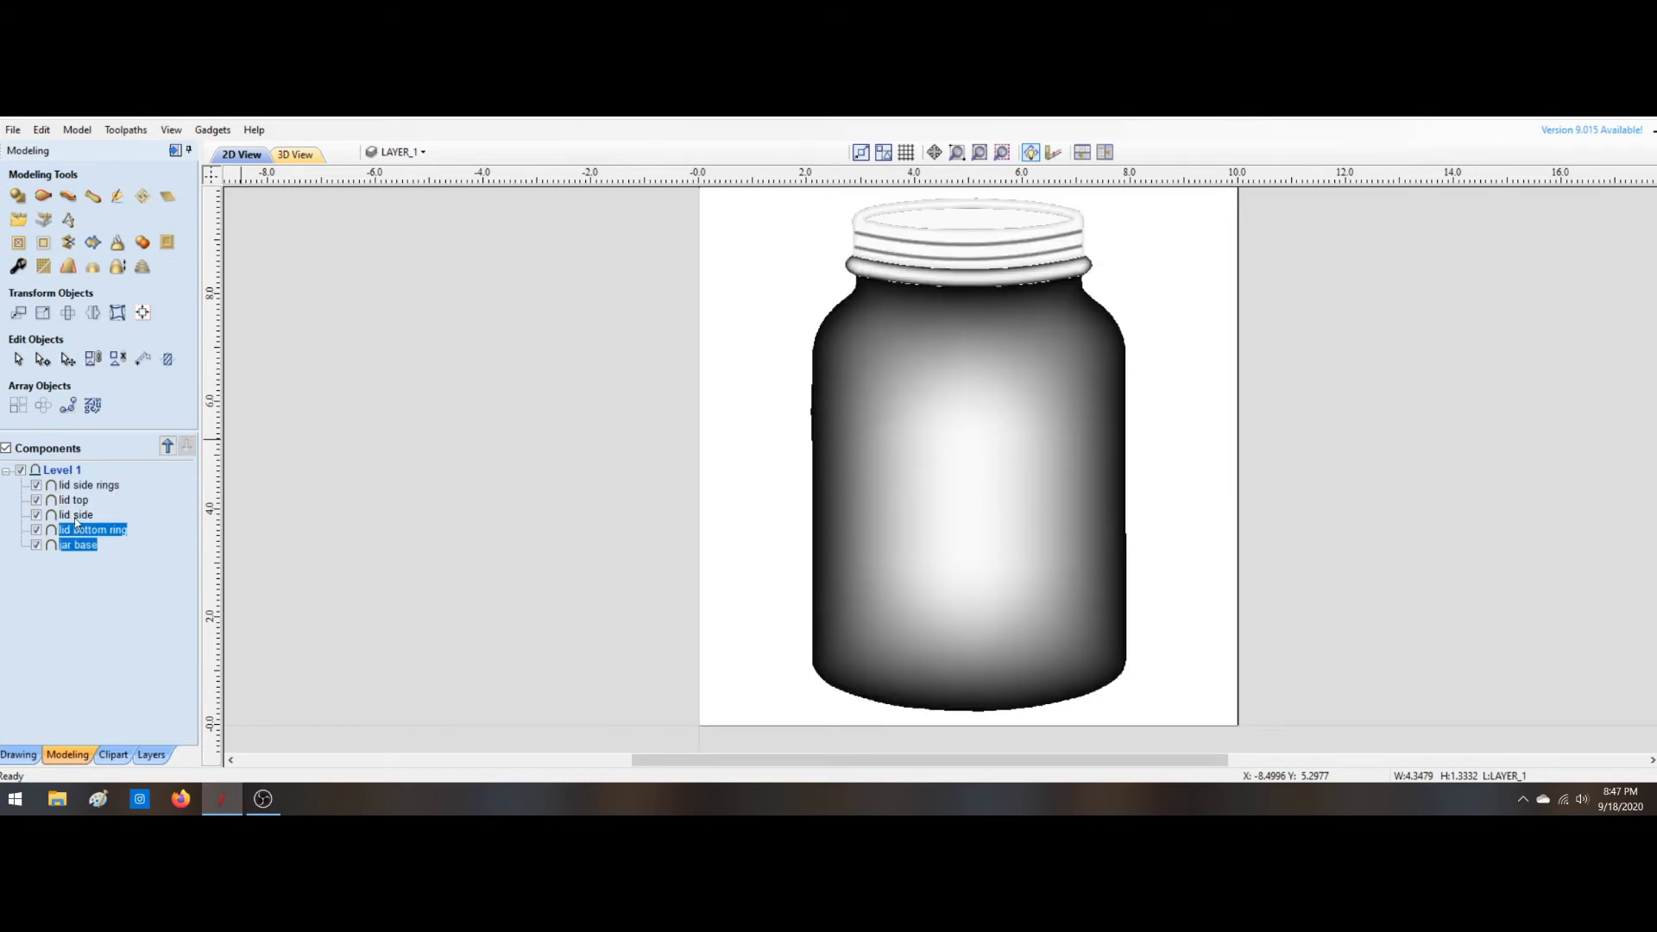
left_click(76, 515, "ctrl")
left_click(75, 501, "ctrl")
left_click(75, 486, "ctrl")
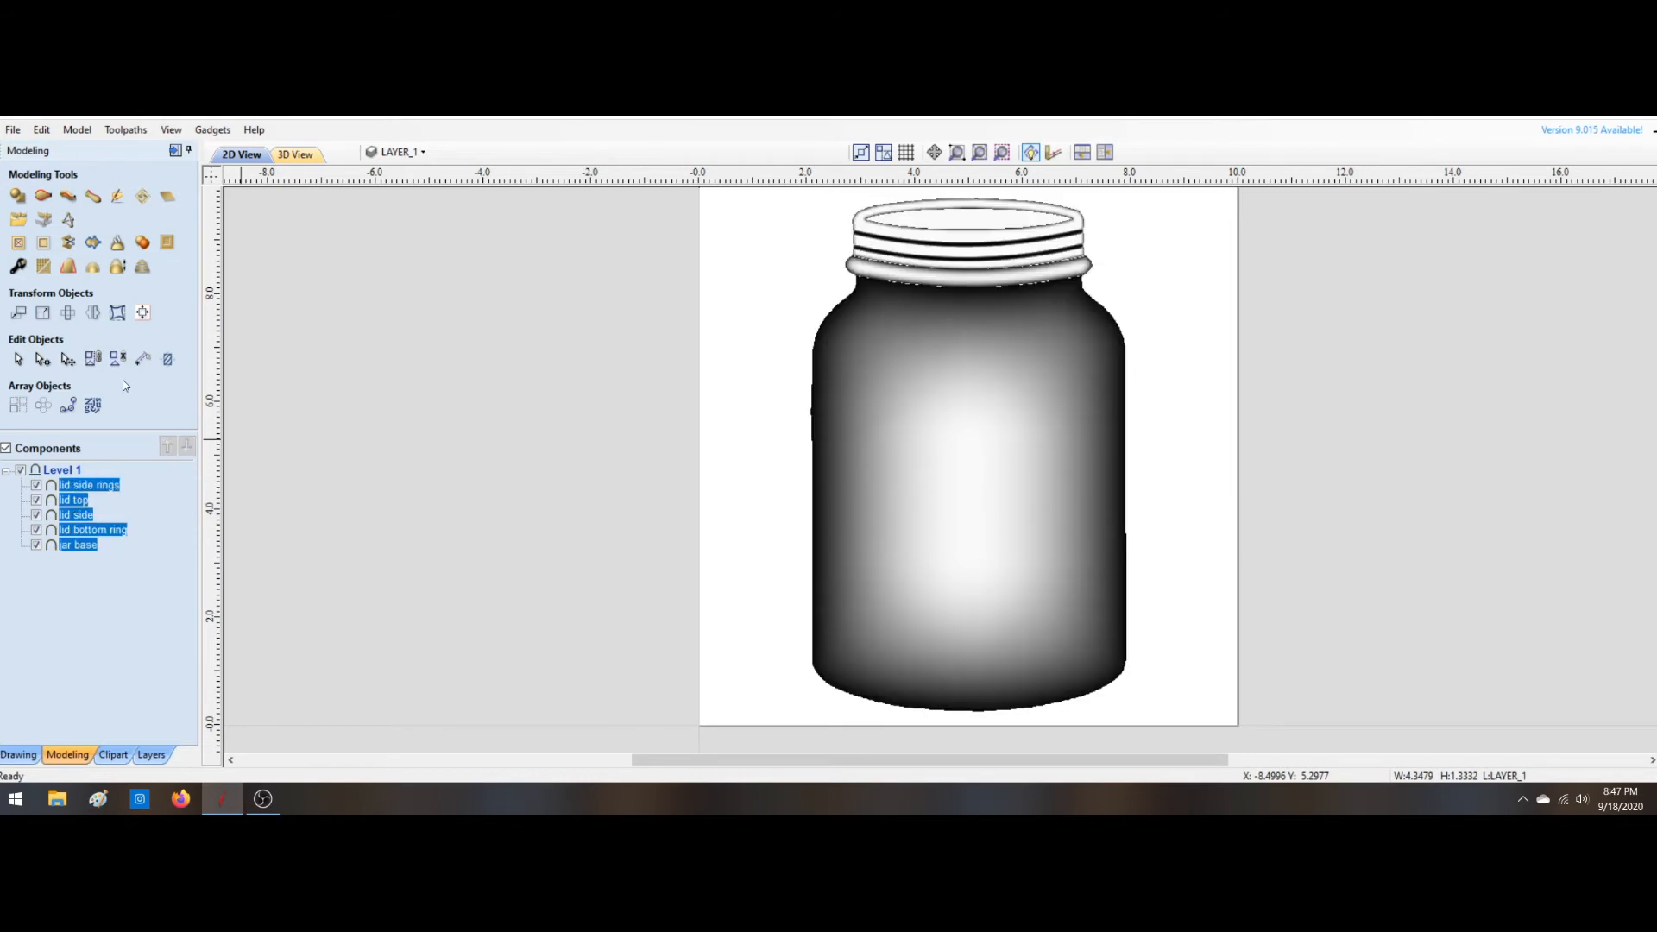
left_click(142, 244)
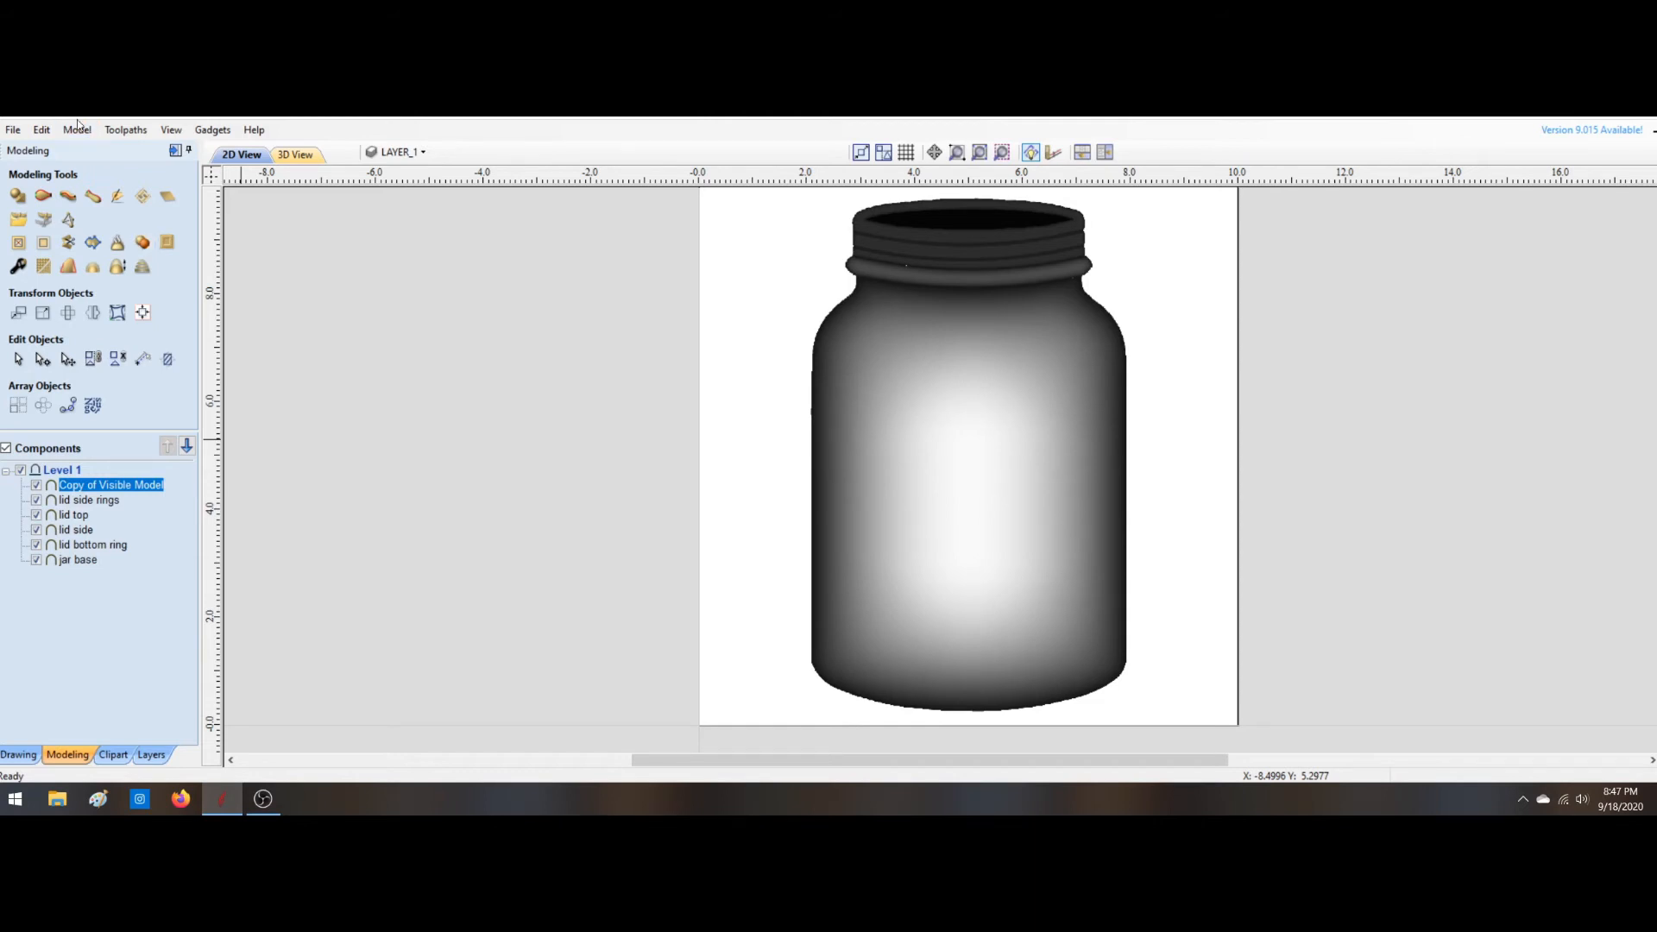
left_click(295, 154)
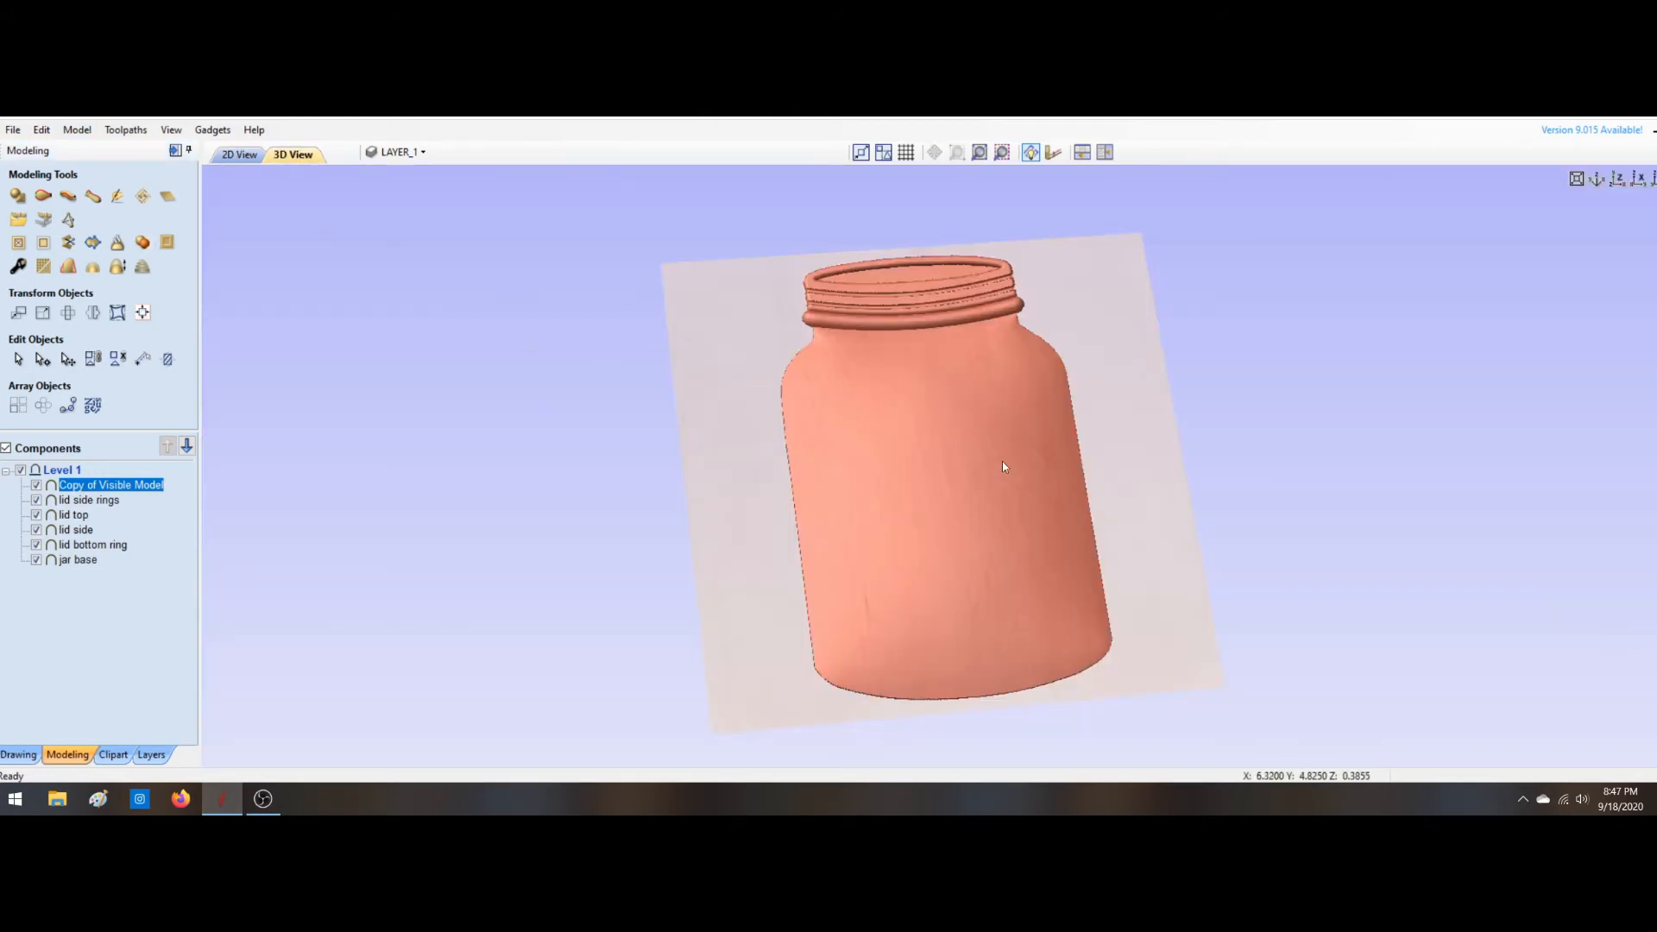
left_click_drag(931, 533, 960, 623)
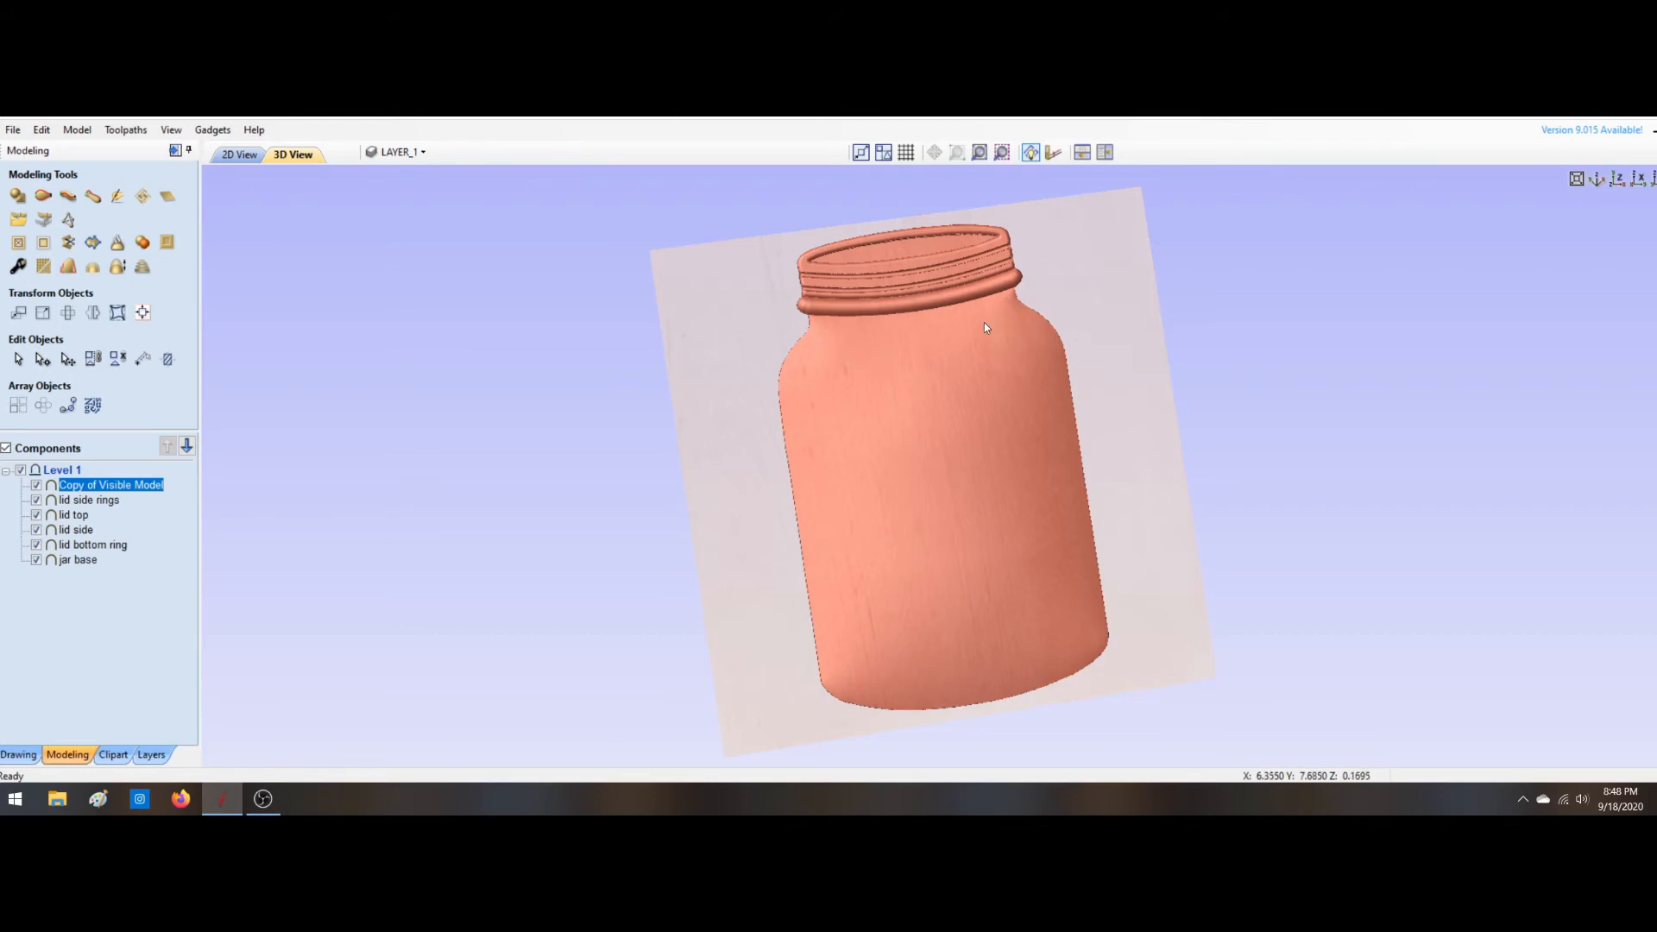
Step: Return to the 2D view and make Layer 1, layer 0 and layer 1 visible again
left_click(245, 152)
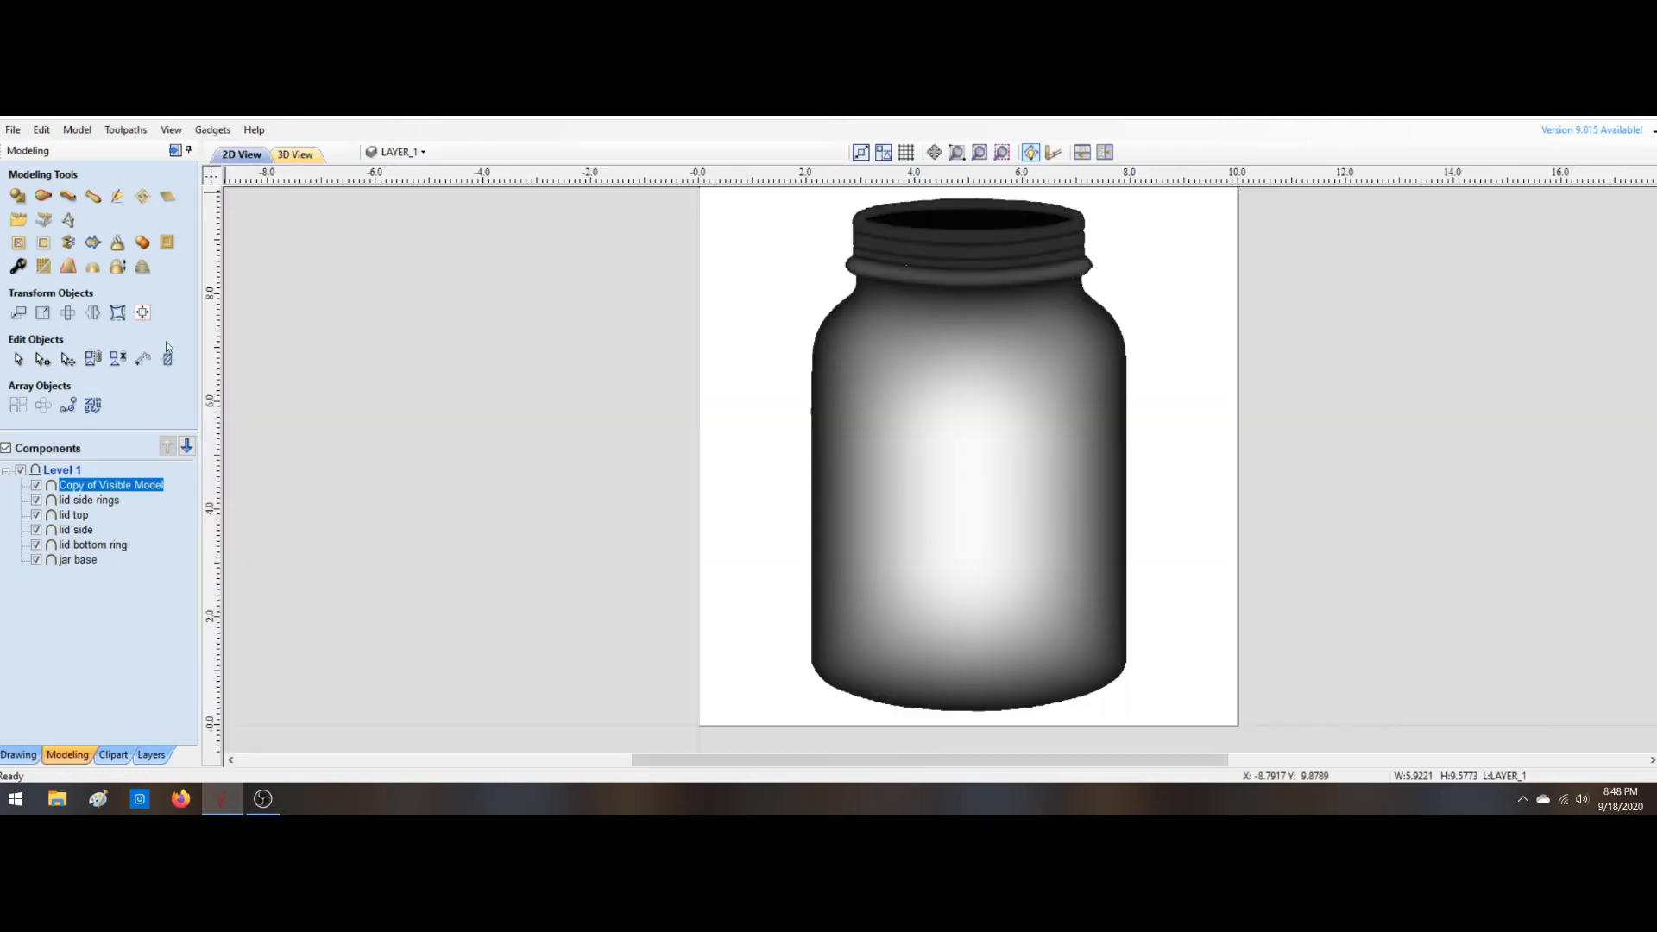
left_click(781, 238)
left_click_drag(774, 211, 1216, 636)
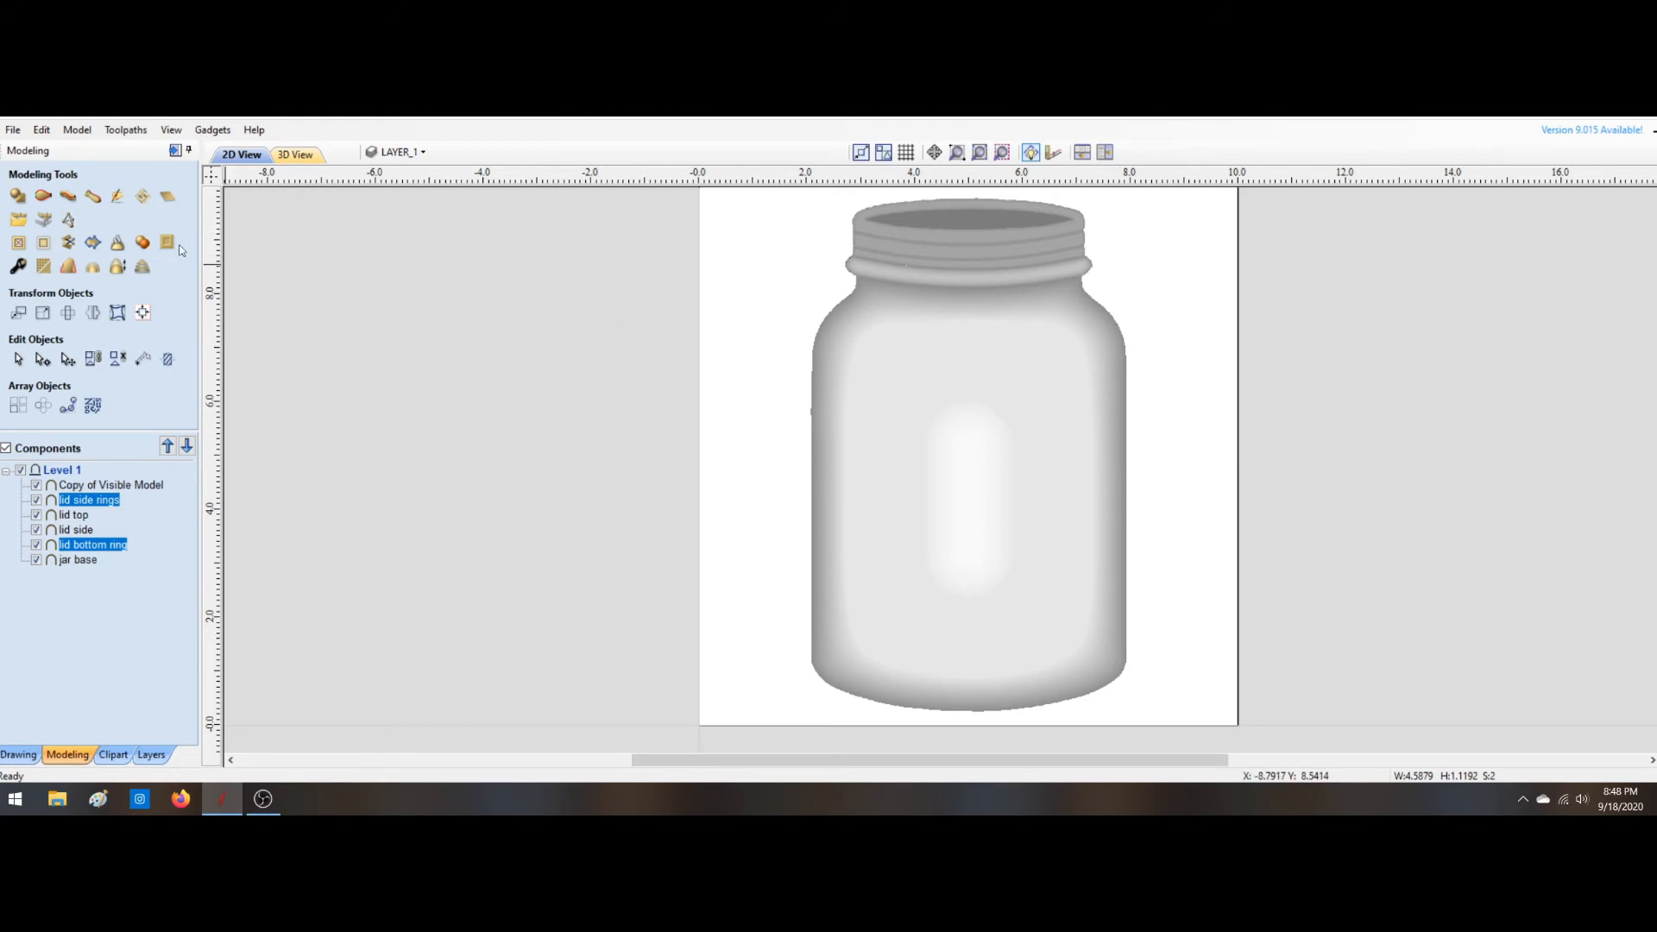
left_click(388, 150)
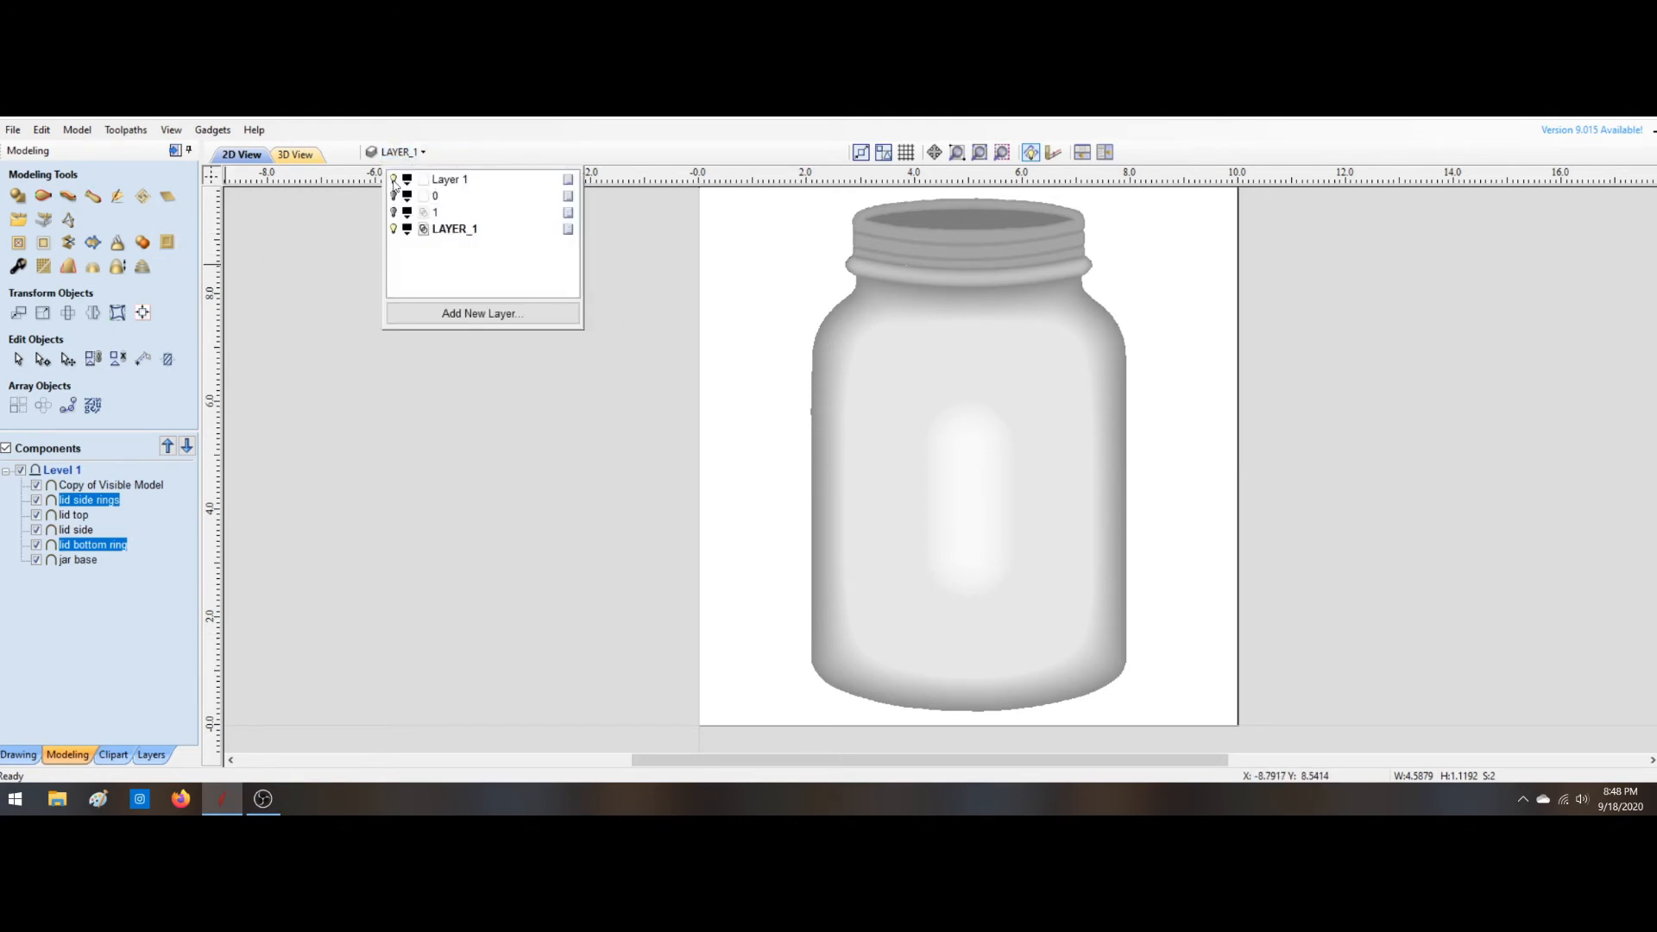
left_click(394, 213)
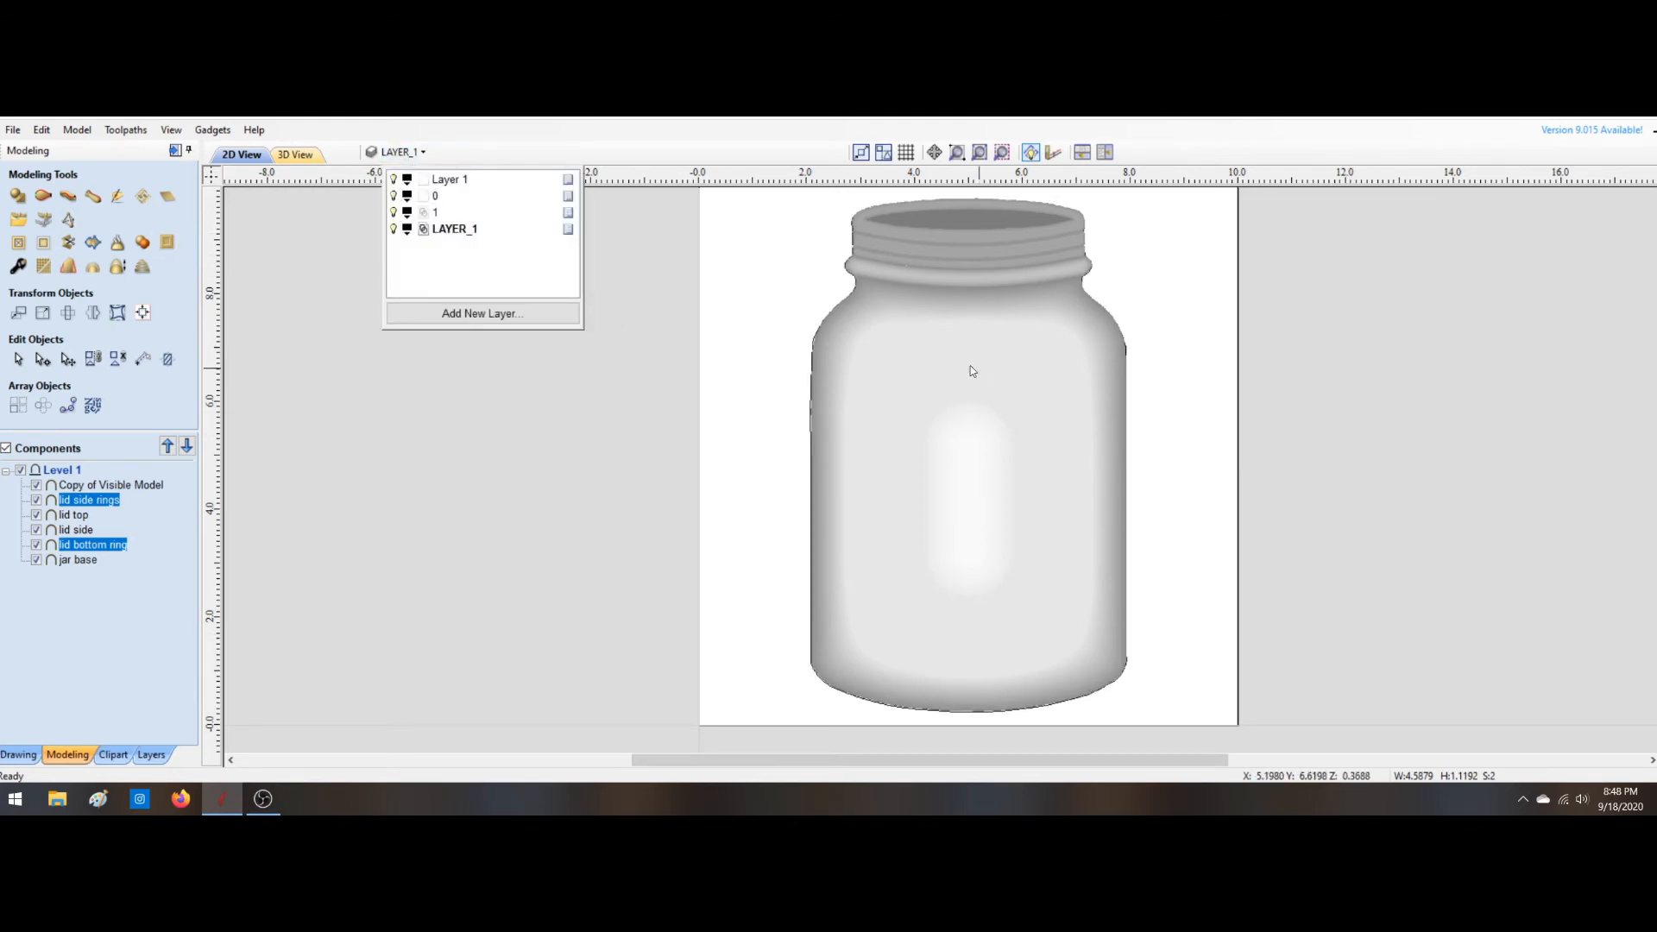
Step: Select the outline vector around the whole jar and delete it
left_click(1100, 305)
left_click(1104, 304)
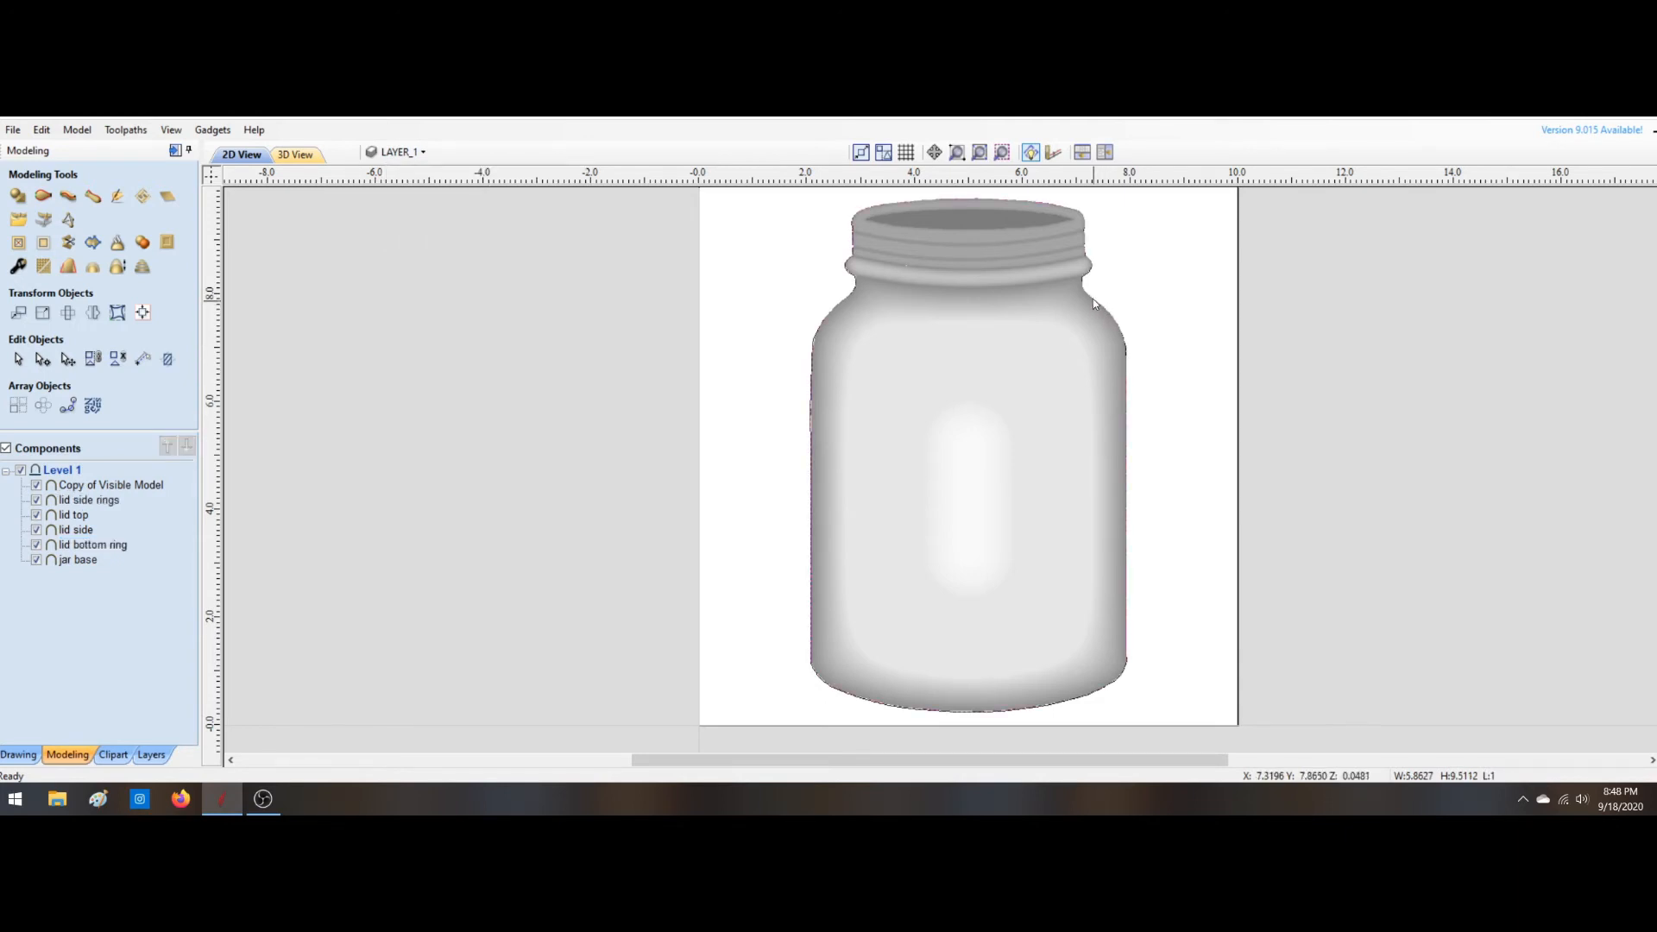
left_click(1092, 303)
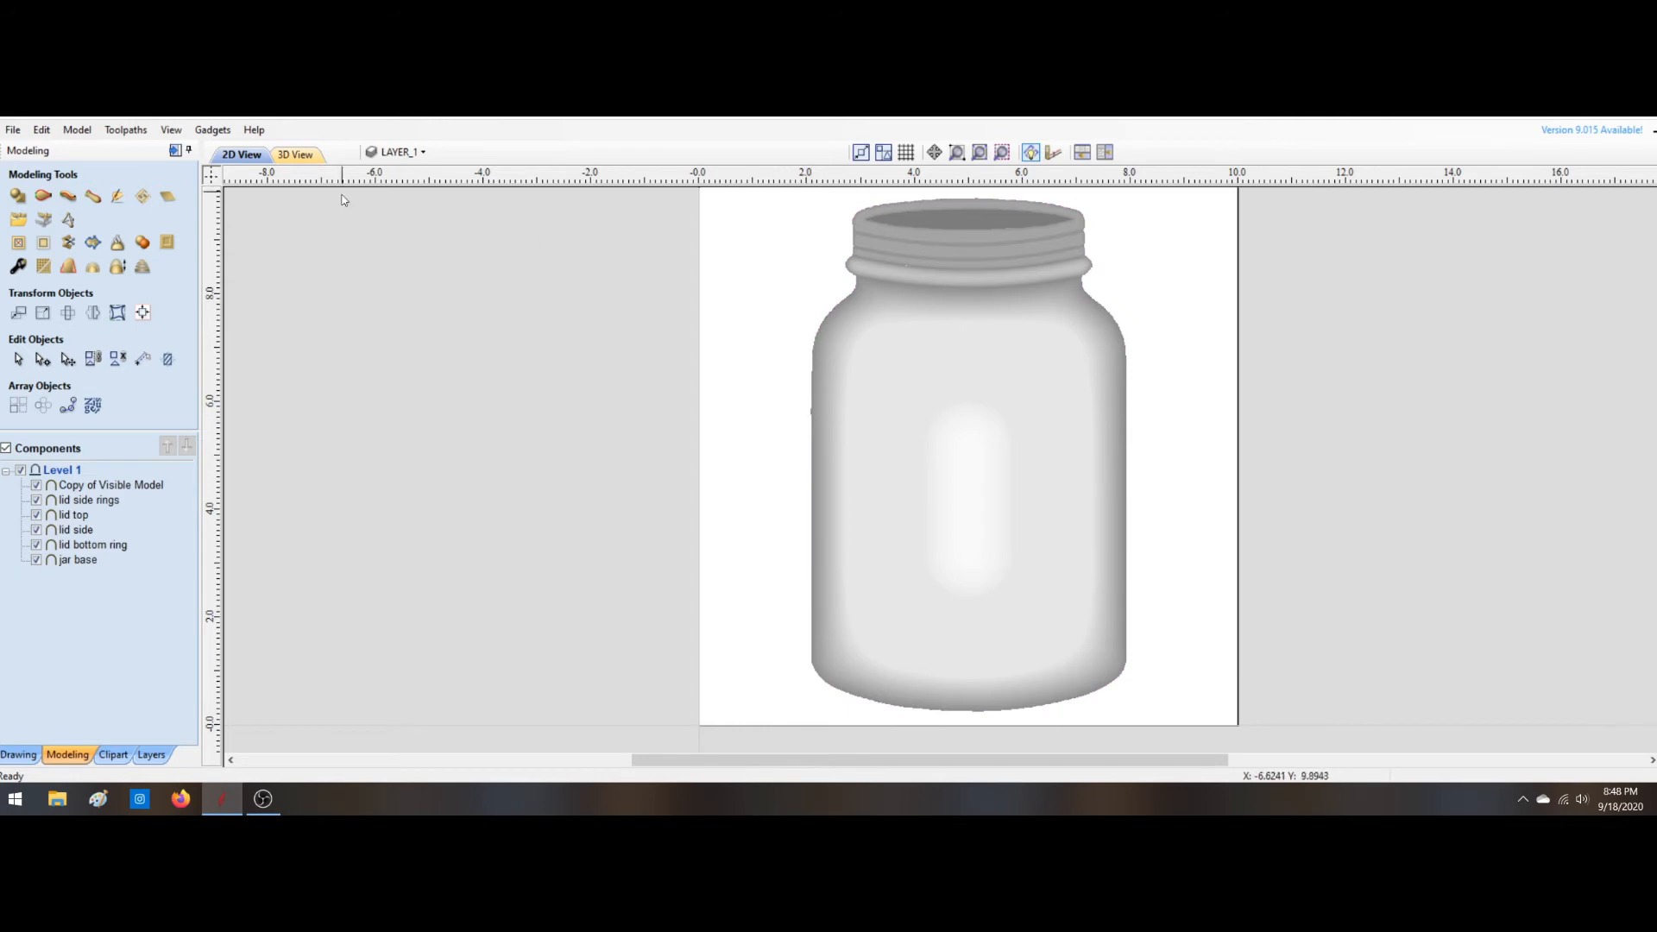
Step: Merge all visible layers into LAYER_1
left_click(399, 152)
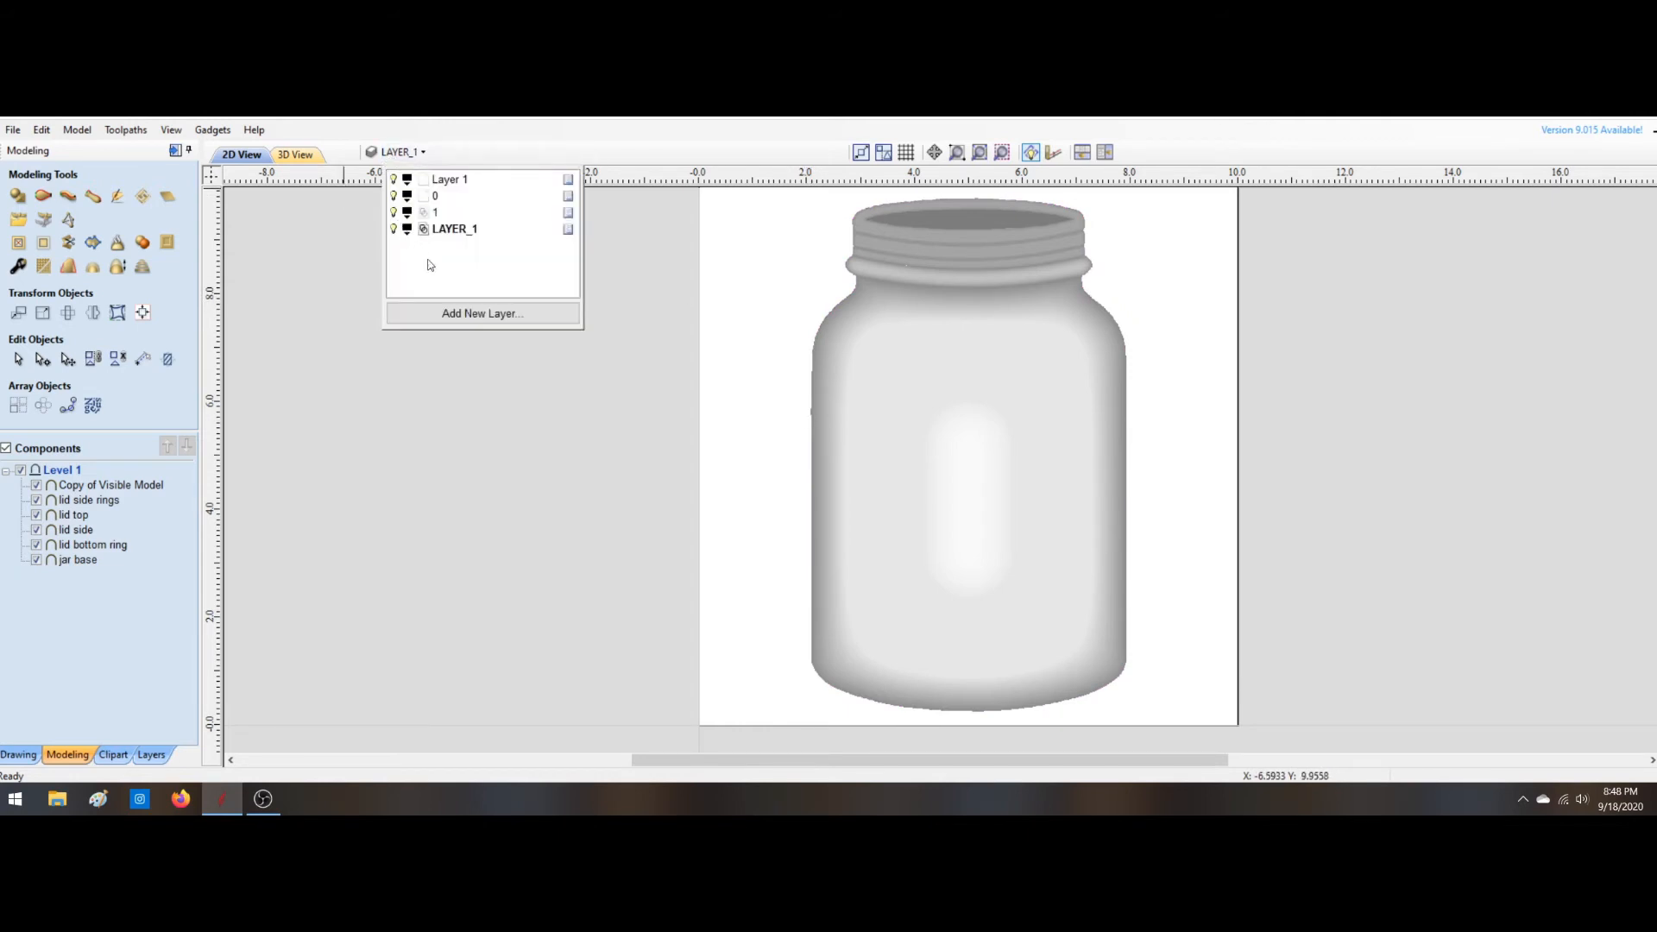
right_click(434, 234)
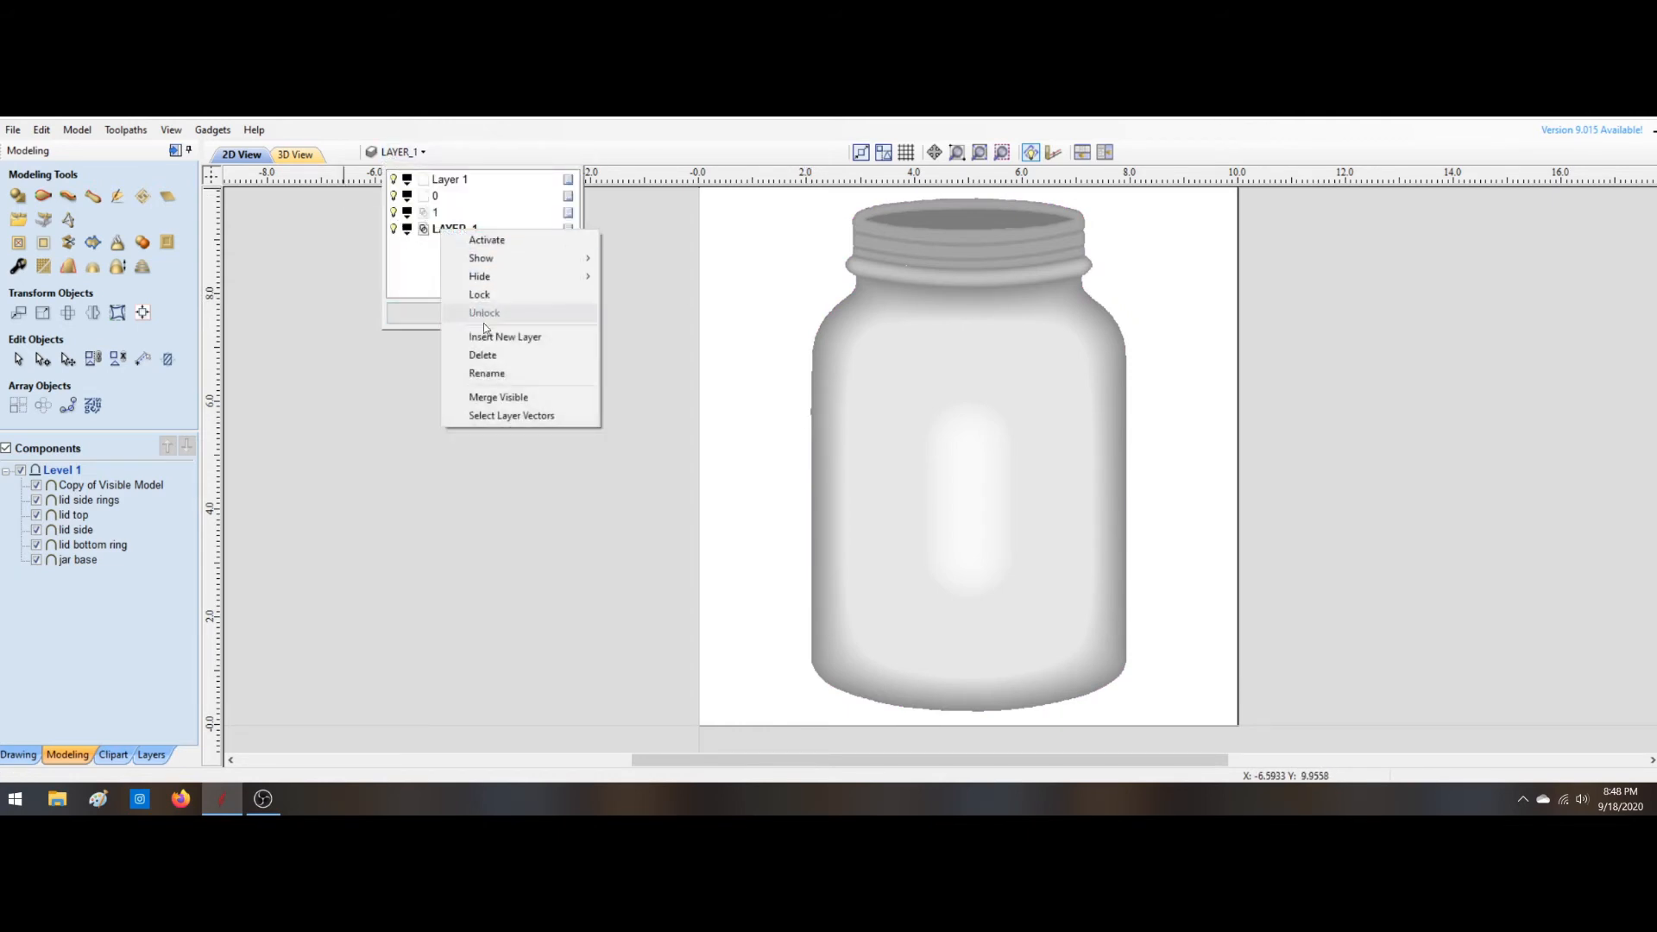
left_click(522, 397)
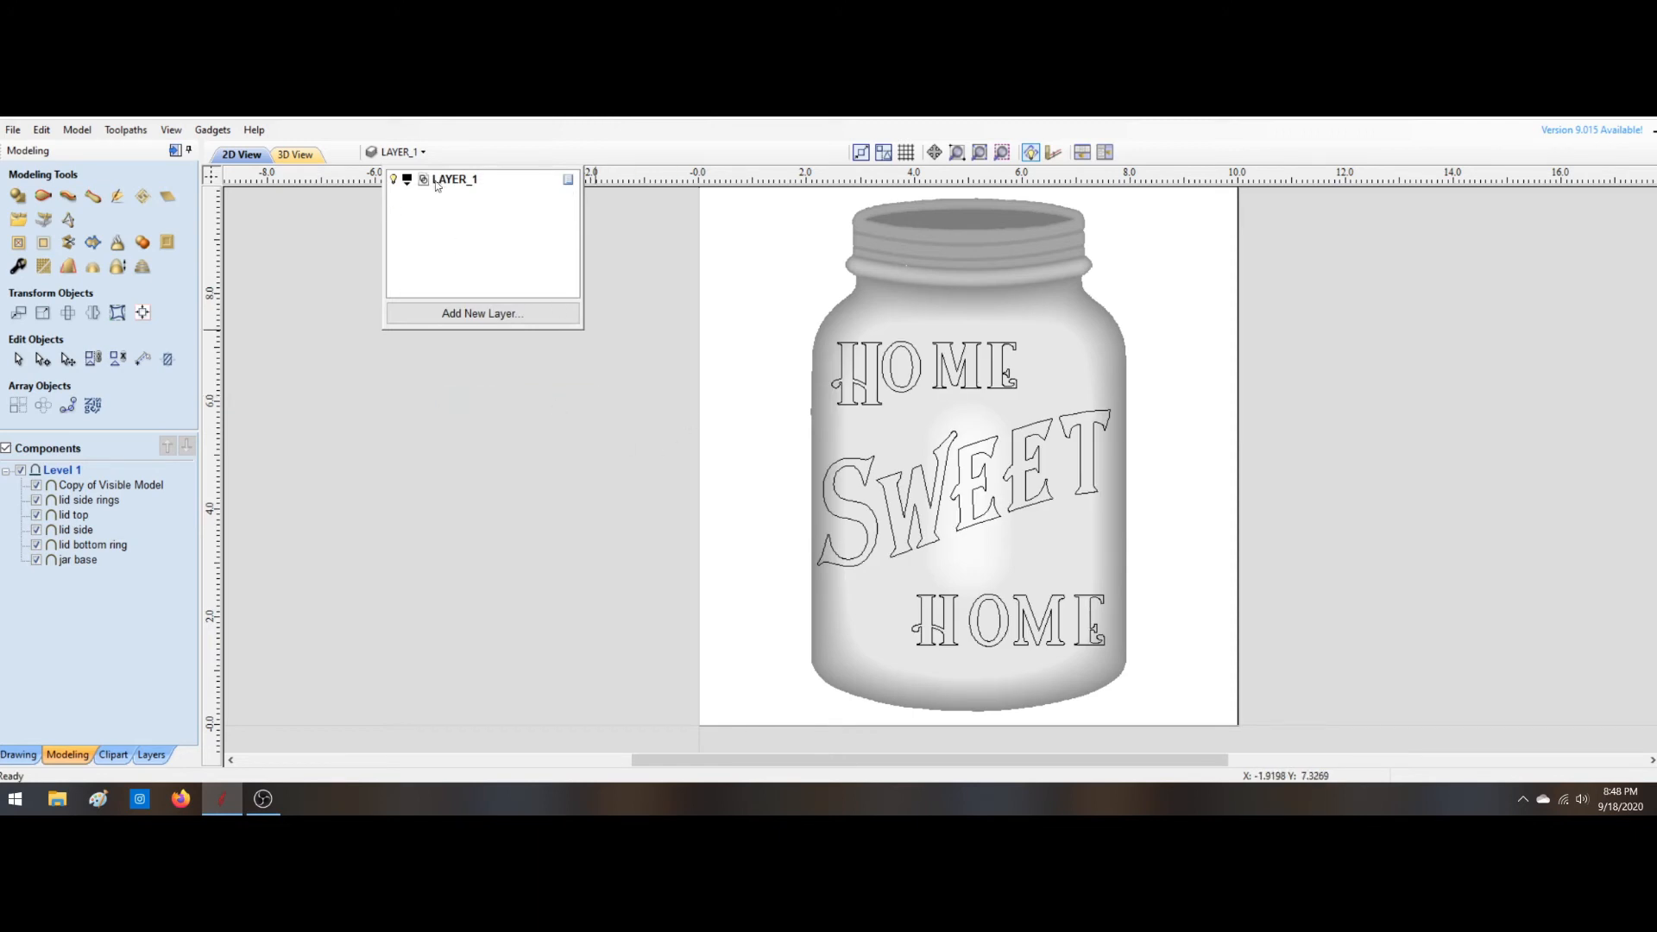
Step: Select the lower HOME lettering and create a domed shape with a -5.4° angle and 0.0675-inch base height
left_click(552, 395)
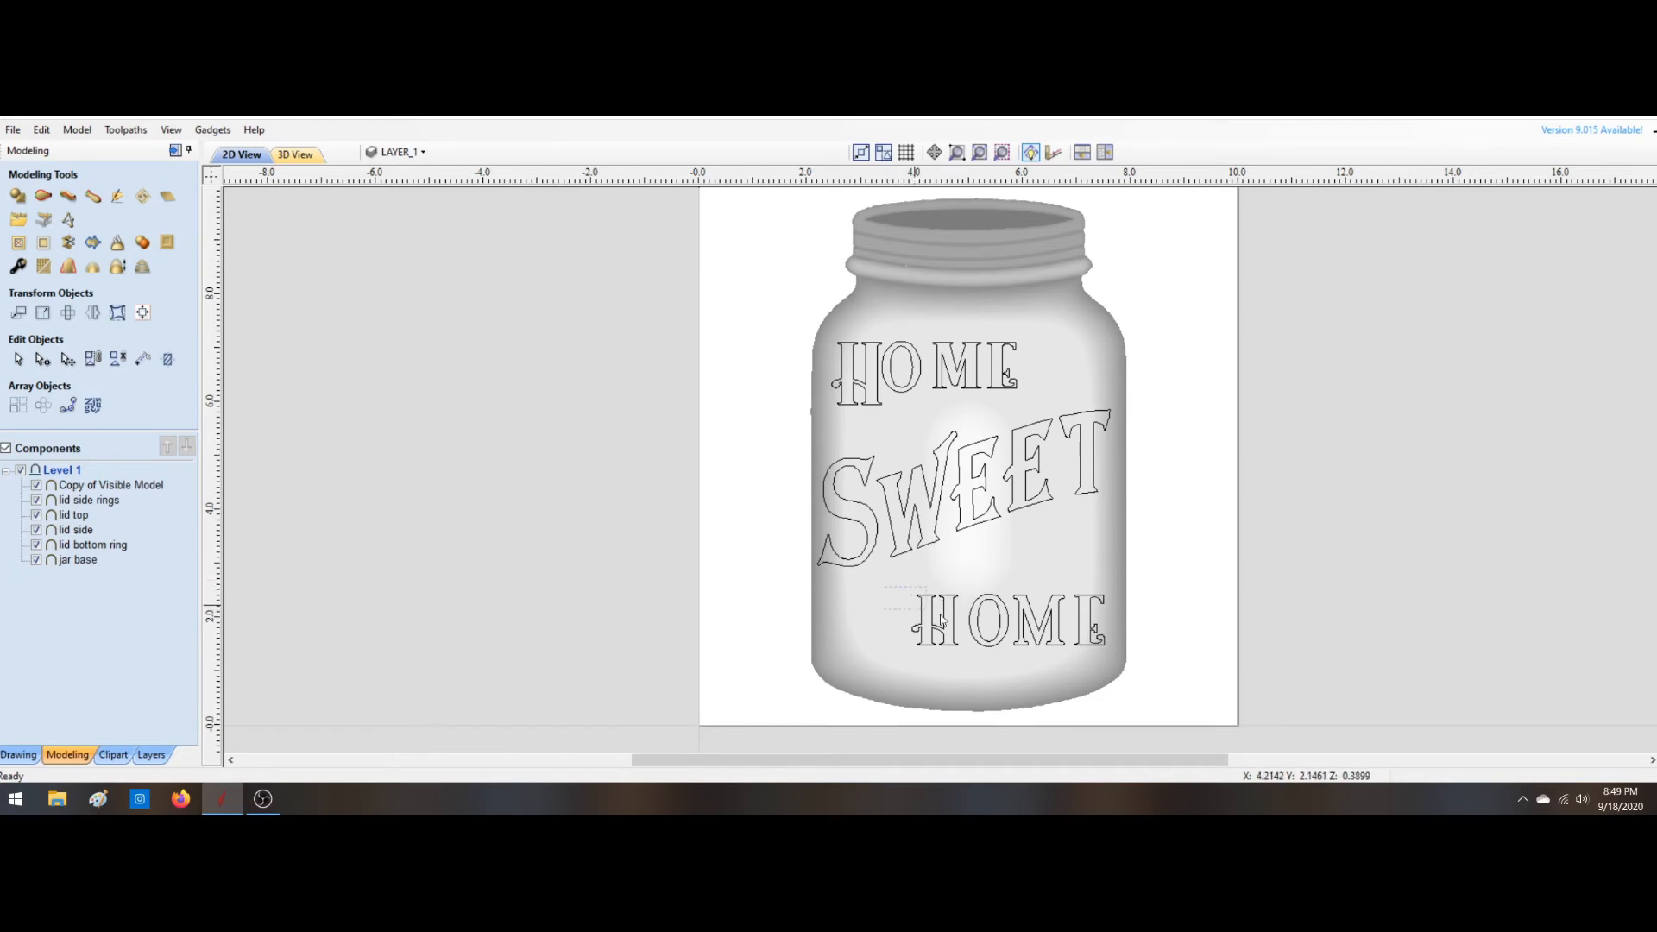
left_click_drag(888, 594, 1166, 671)
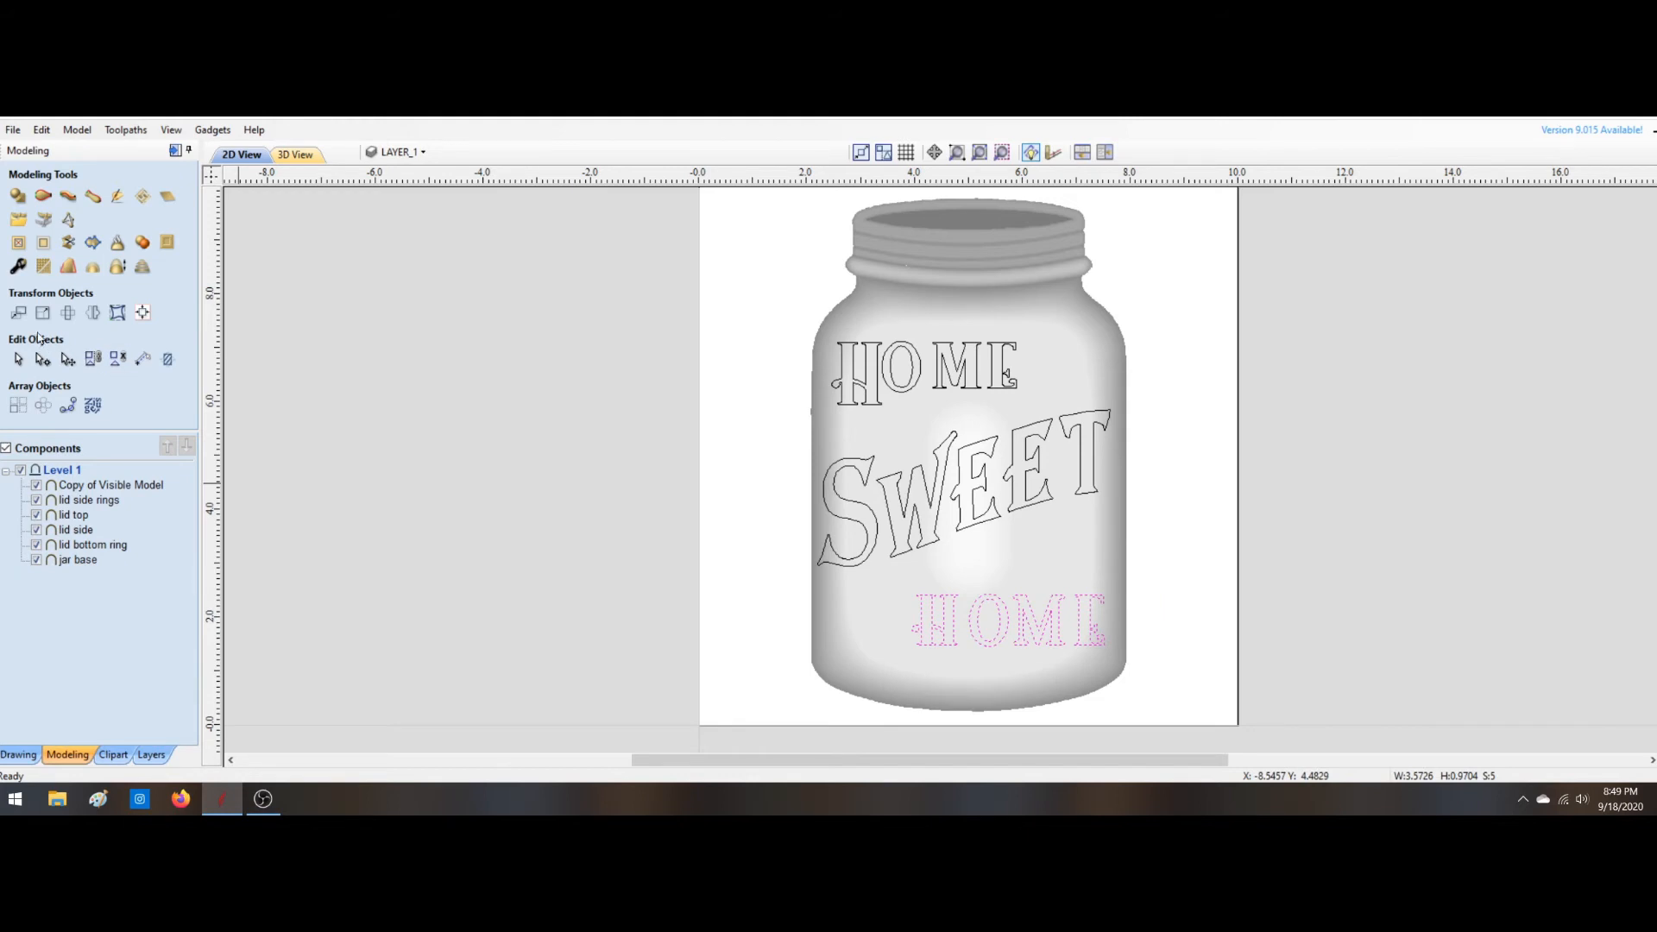
left_click(17, 196)
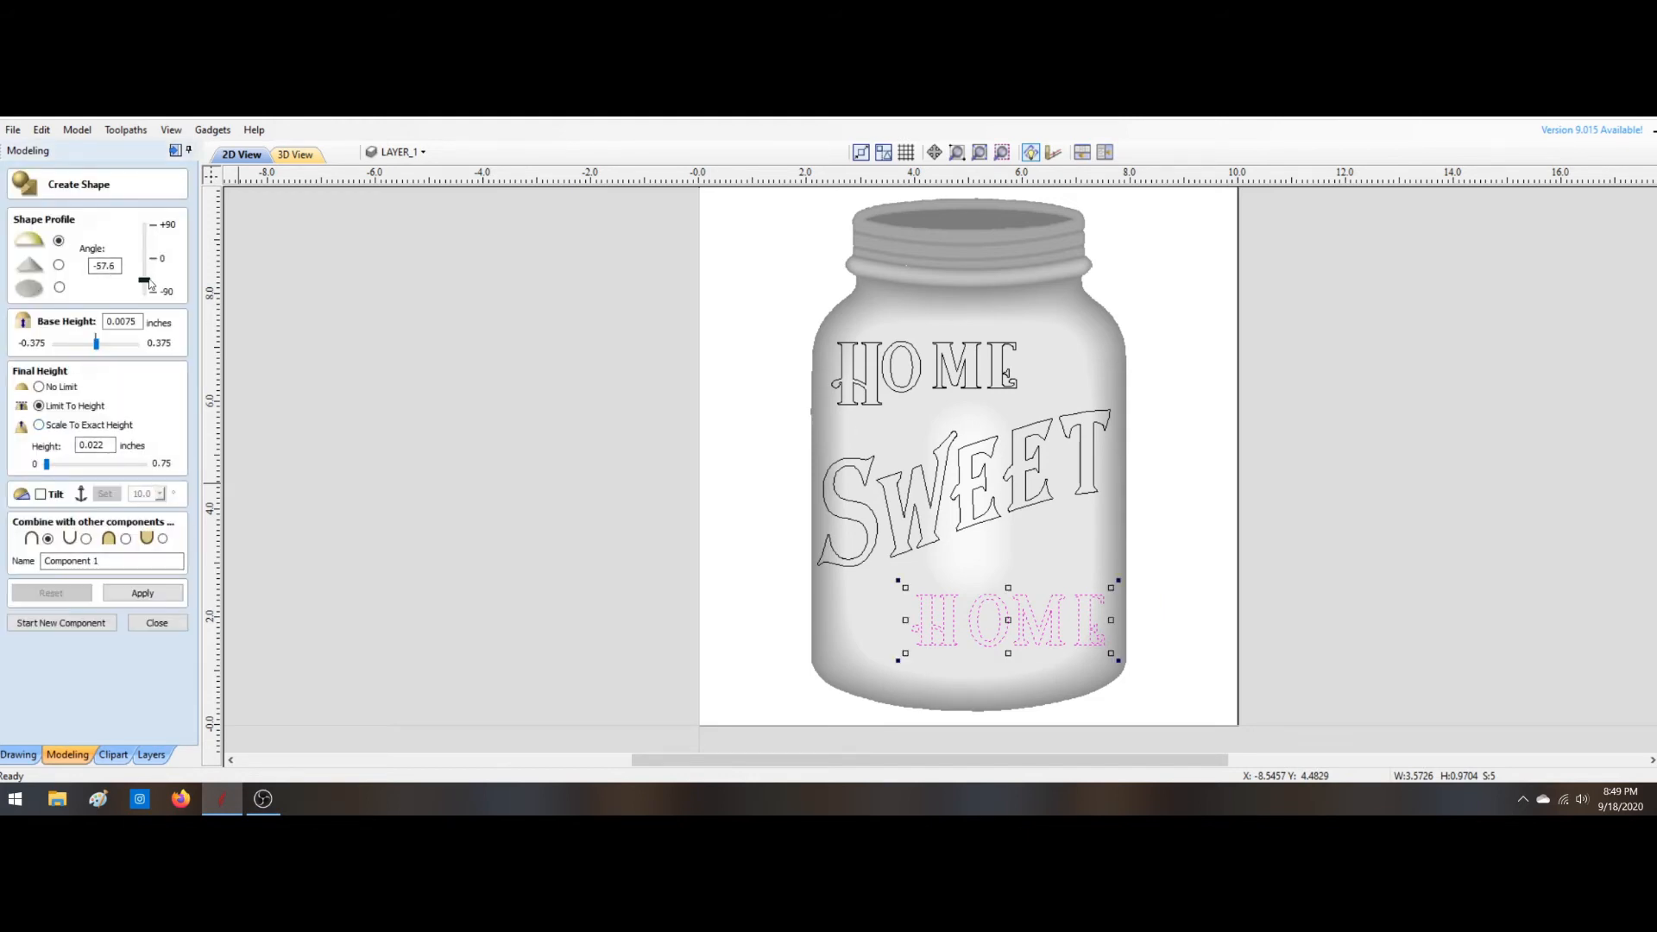
key("F3")
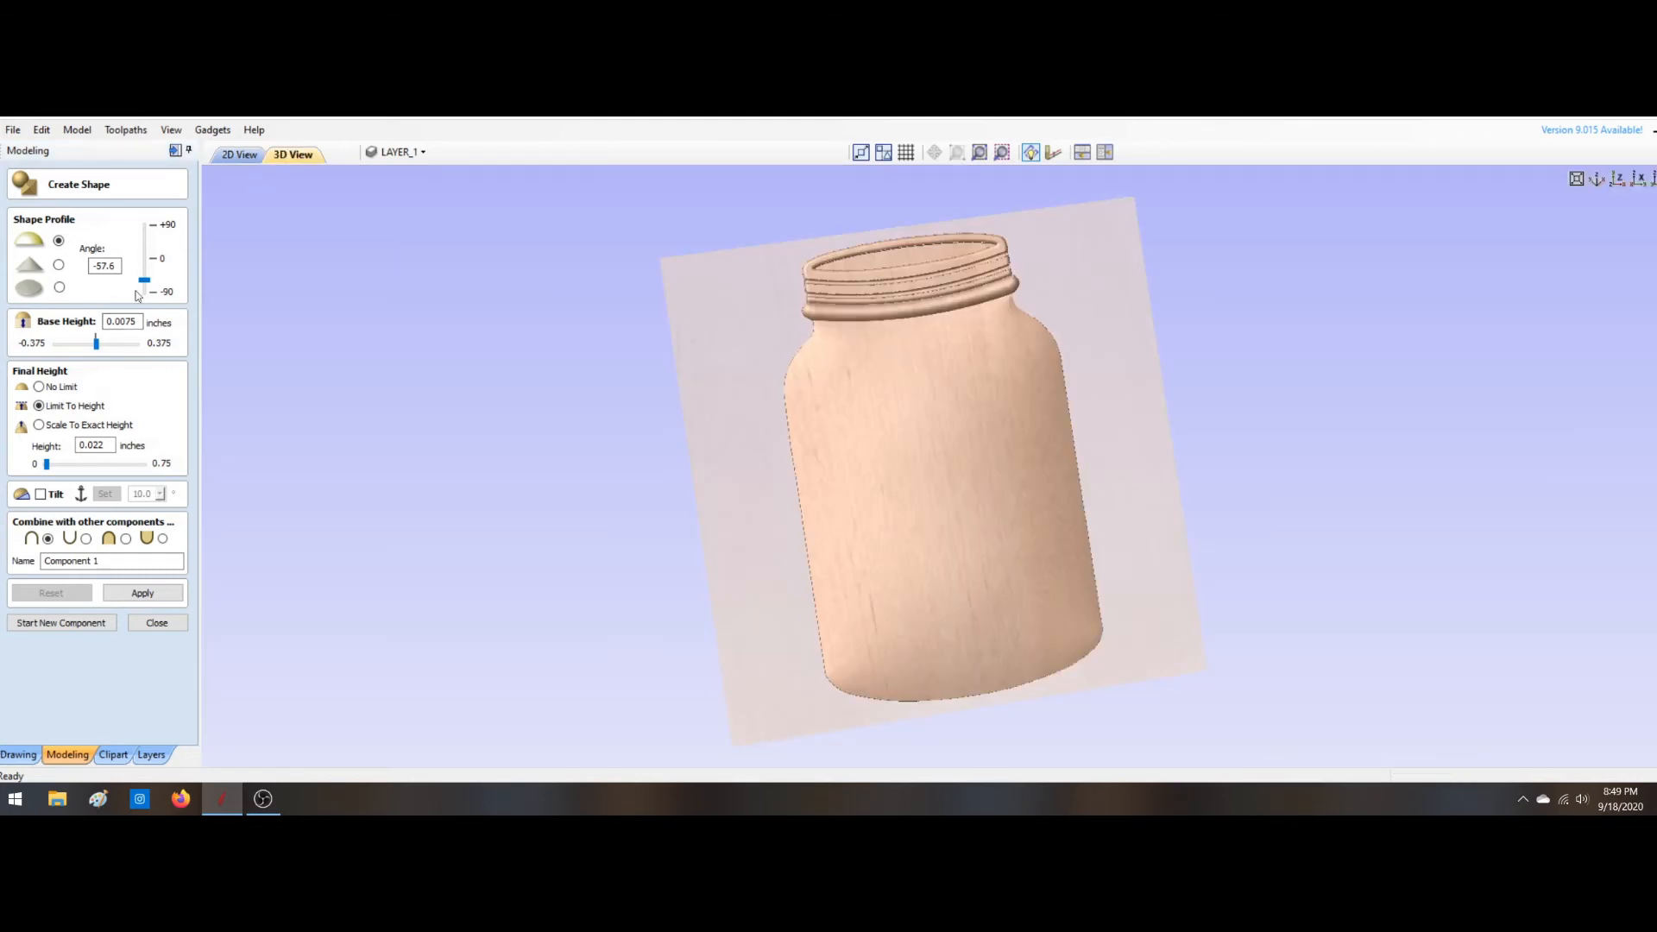
left_click_drag(145, 285, 145, 261)
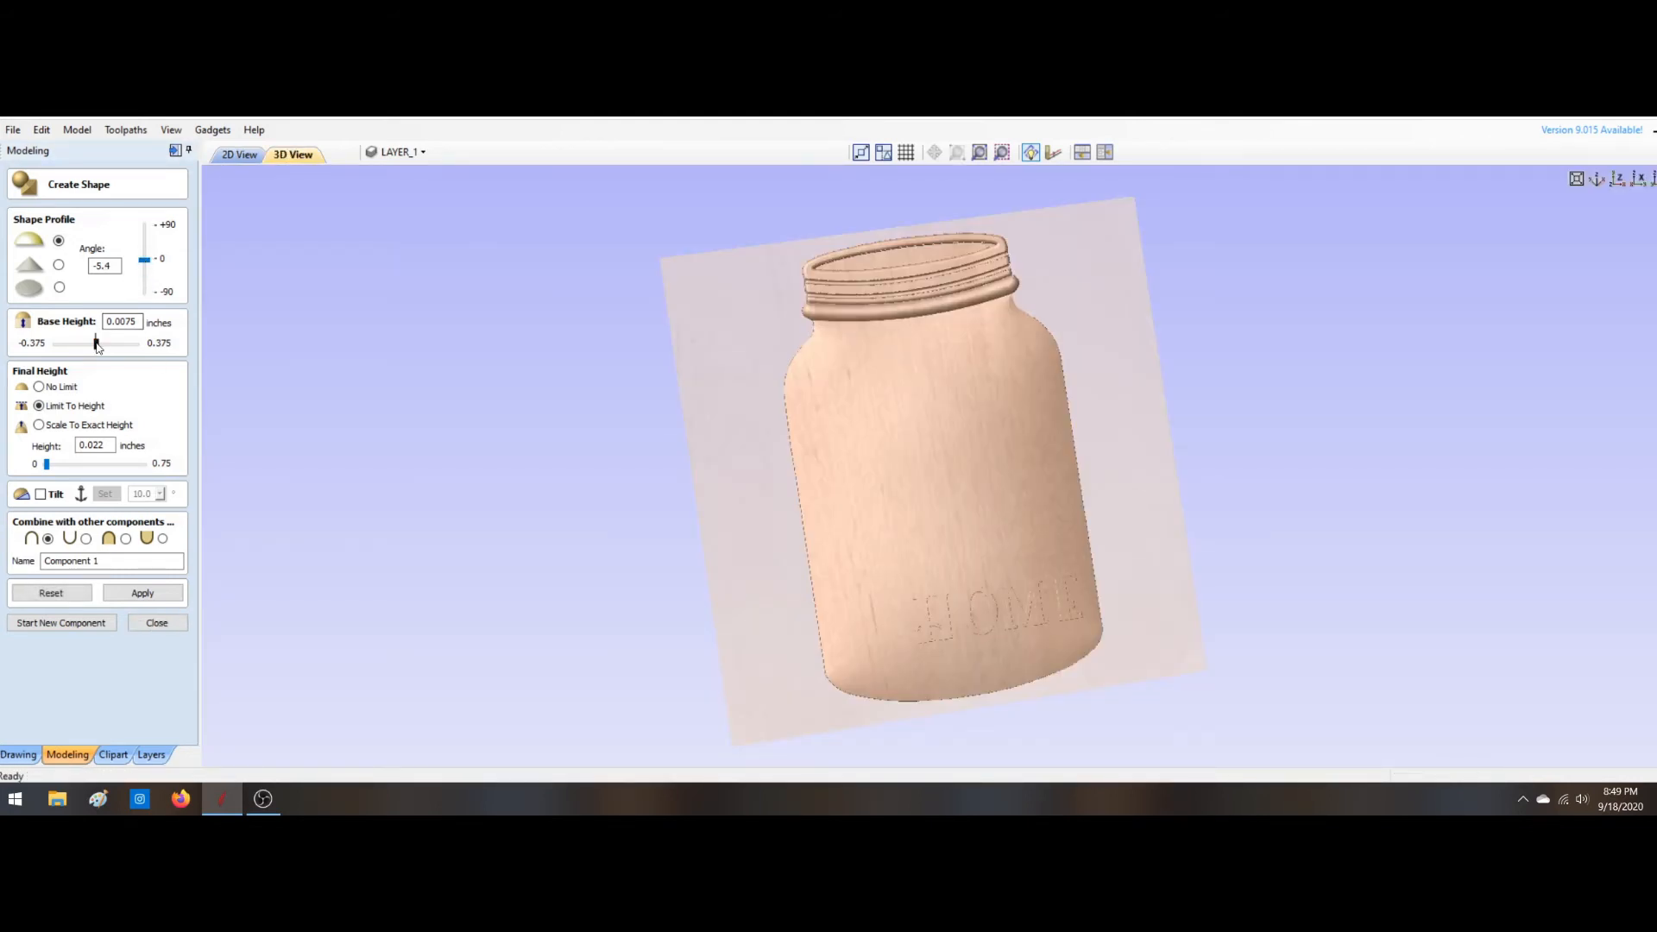
left_click_drag(97, 345, 104, 345)
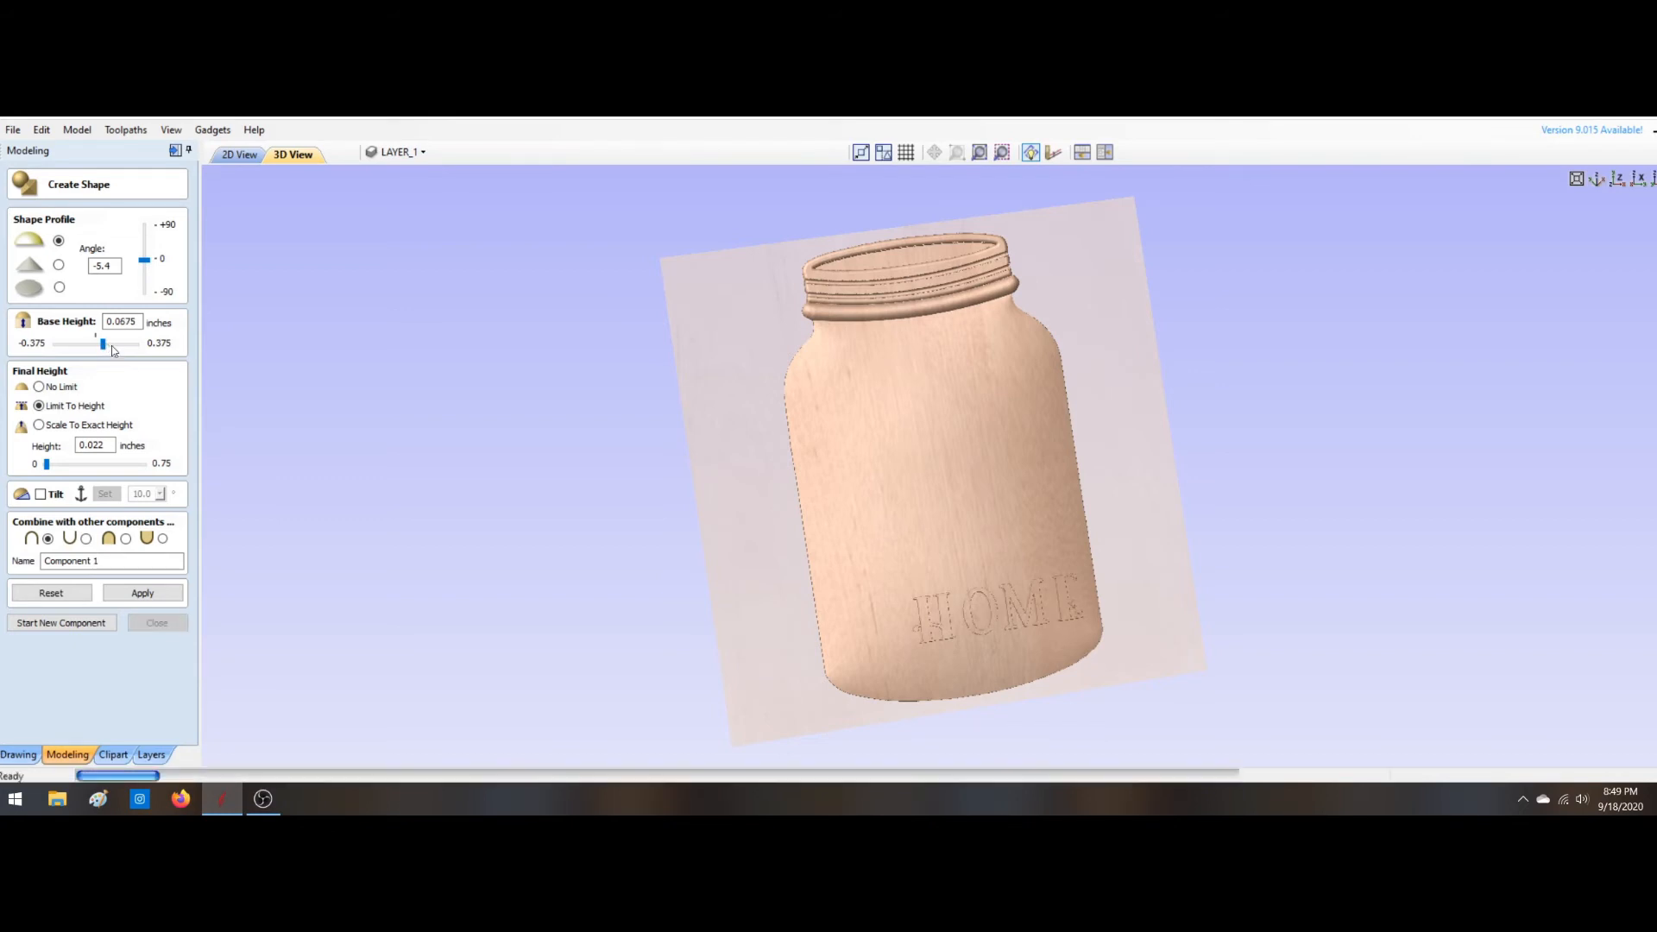
left_click_drag(976, 677, 970, 520)
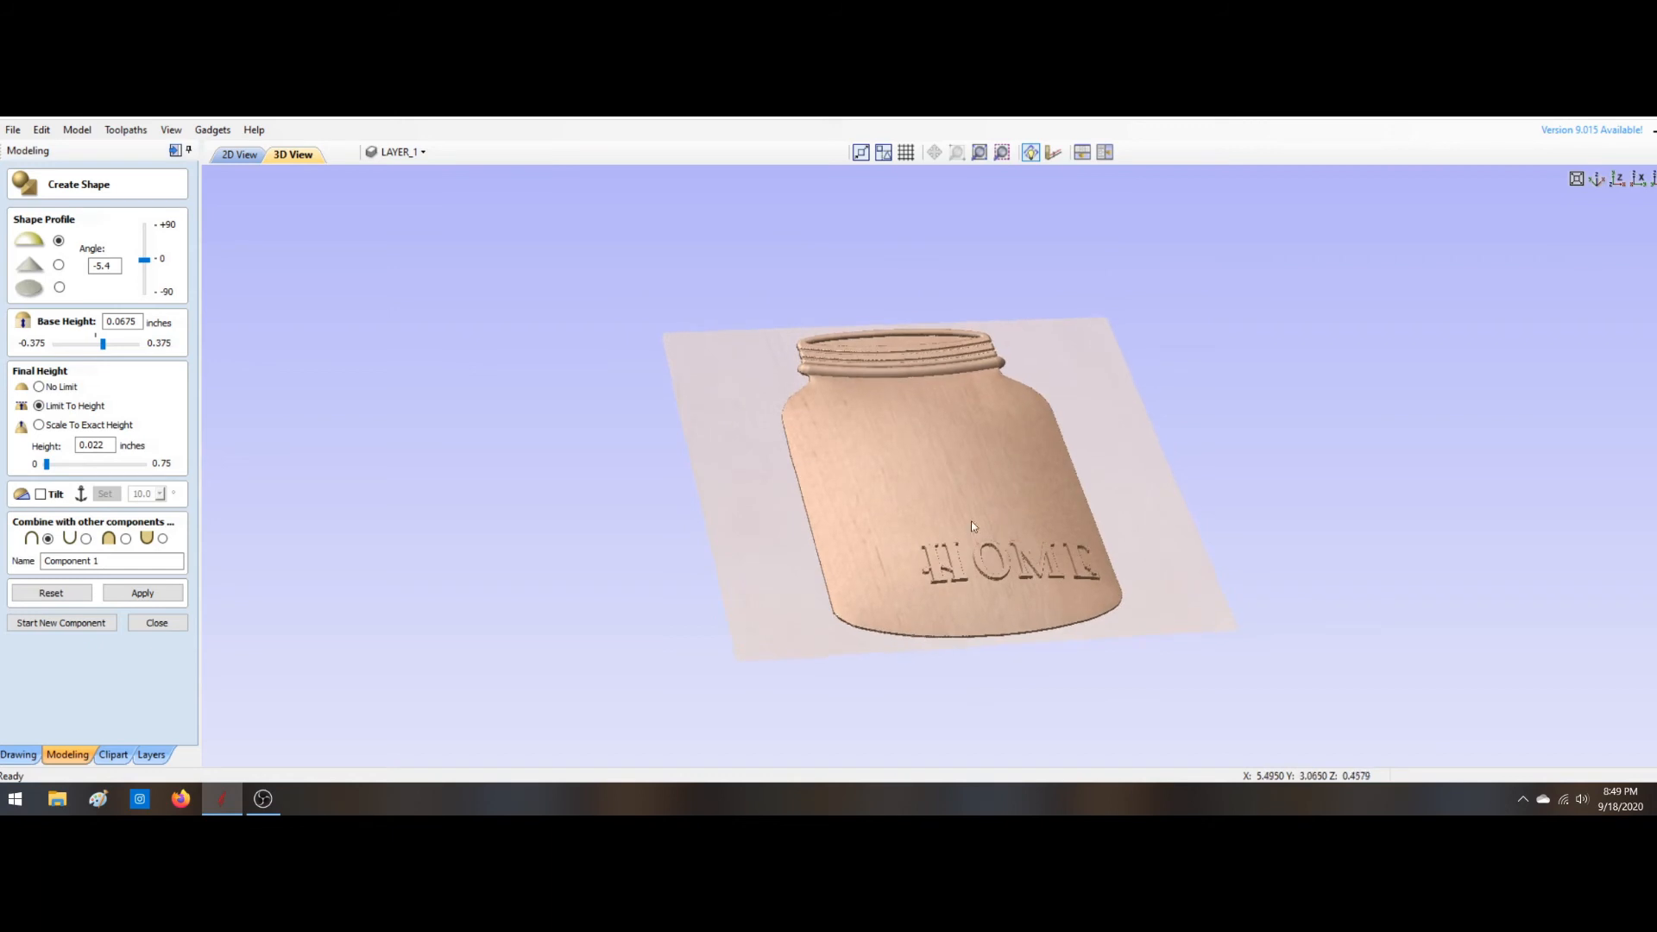
Step: Try merging the lower HOME shape with the jar at a 0.375-inch base height, and return to Add mode at 0.075 inches
left_click(126, 538)
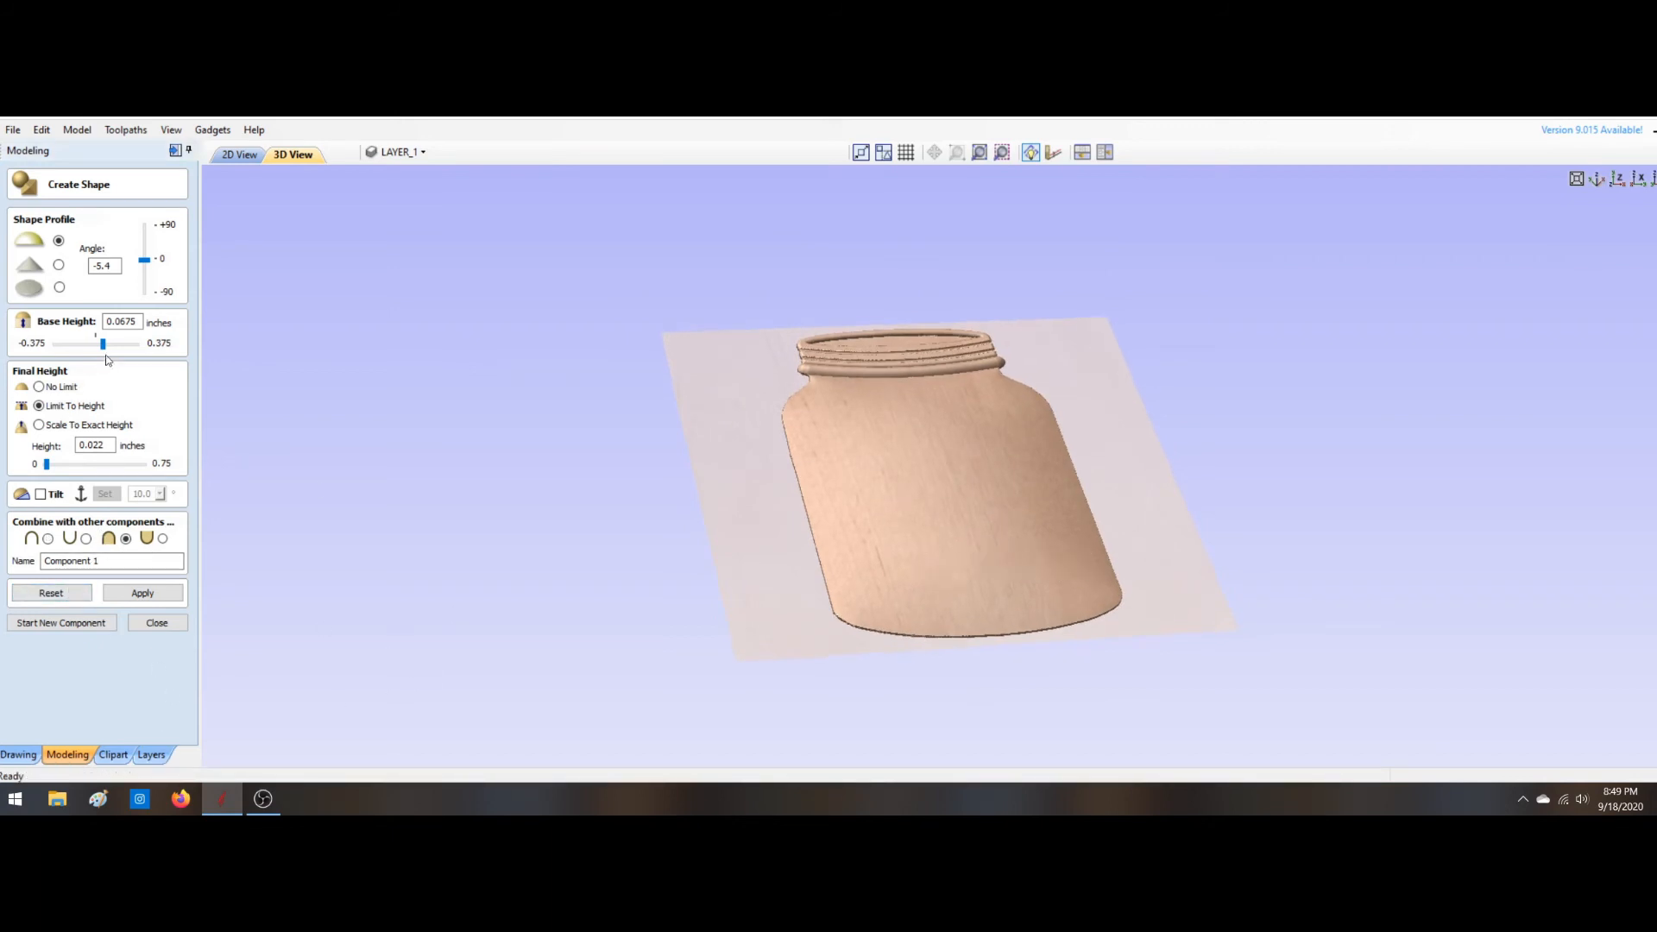
left_click_drag(106, 347, 135, 349)
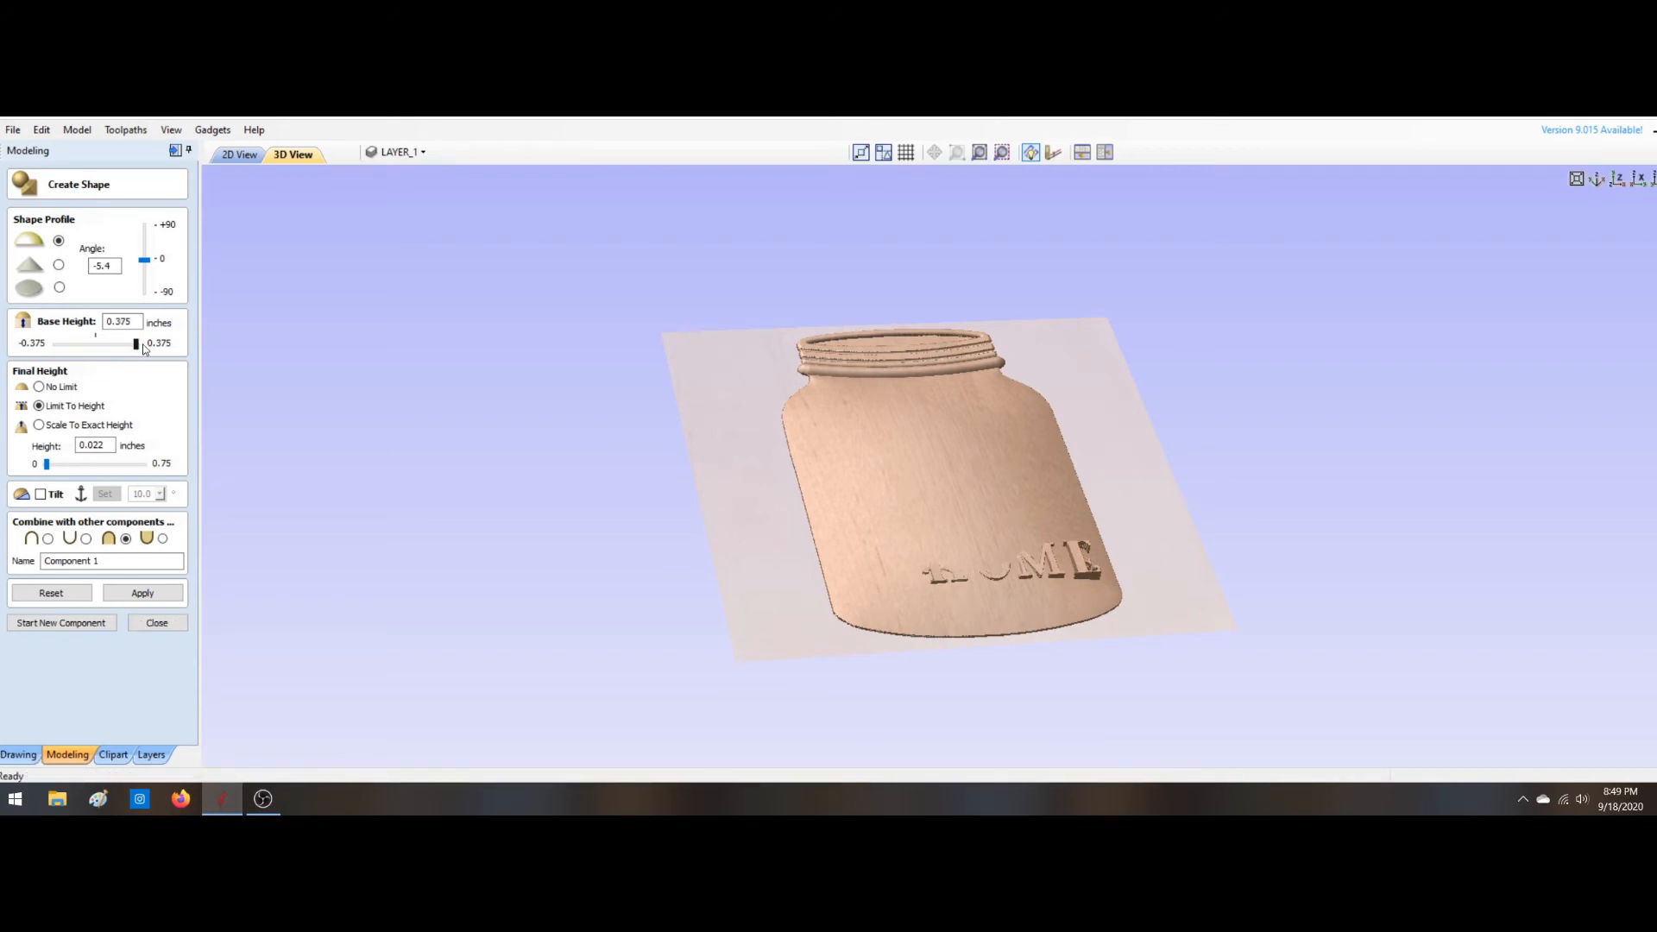
left_click_drag(135, 345, 103, 346)
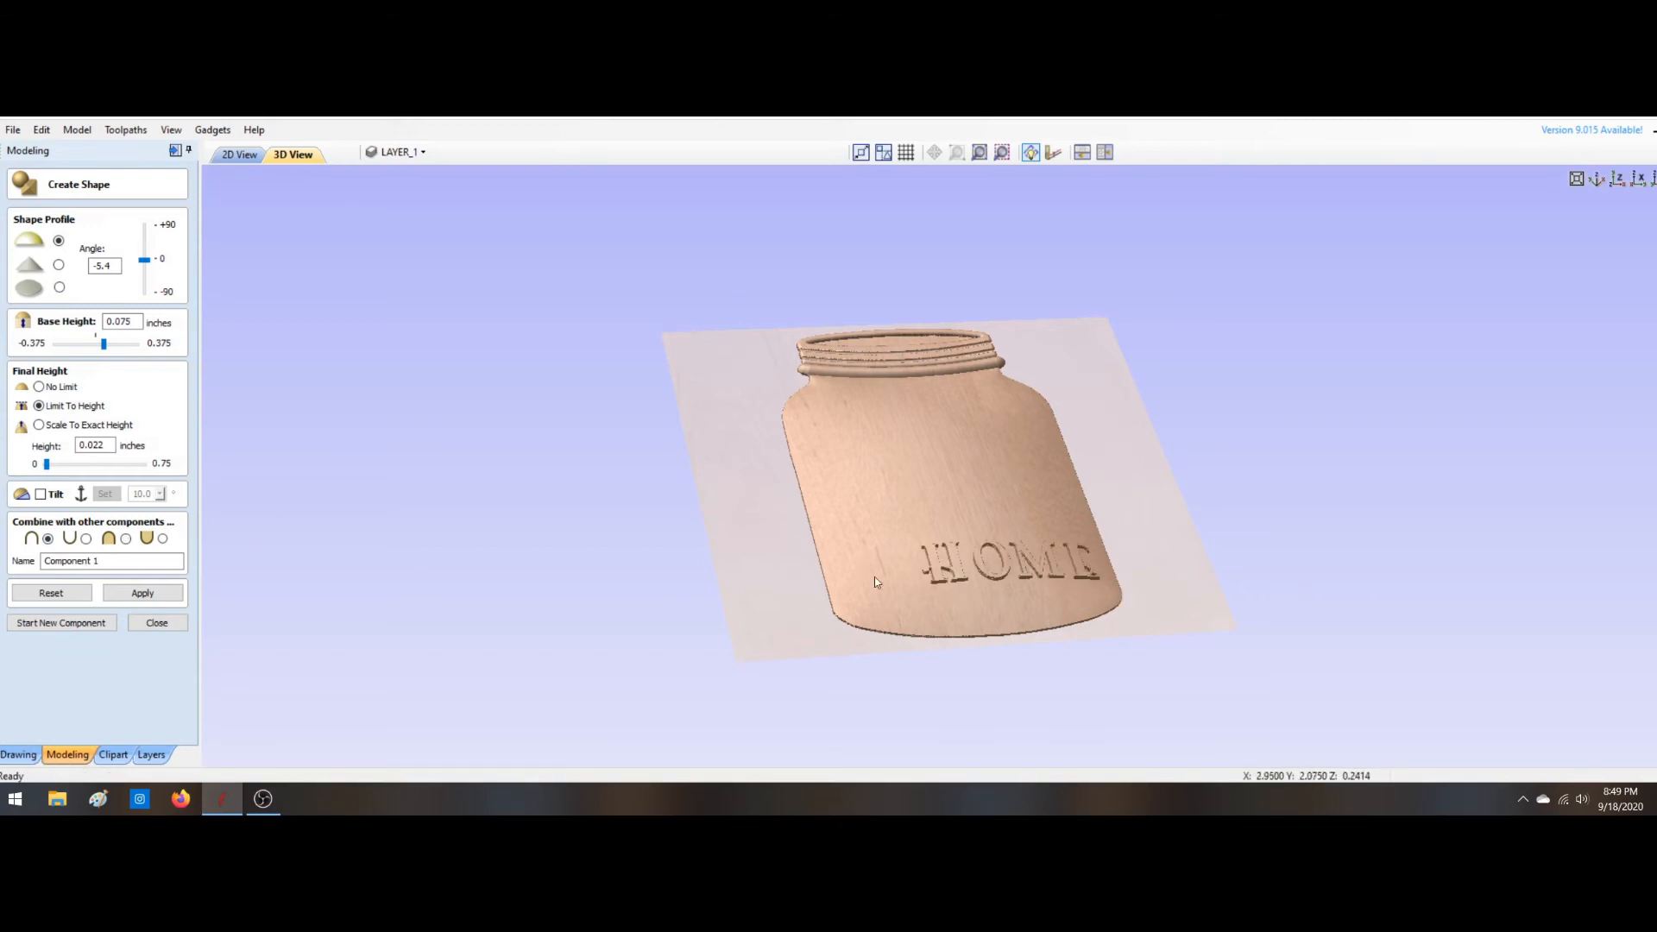
Step: Raise the lower HOME lettering's base height to 0.1125 inches and inspect the letters up close in 3D
left_click_drag(1016, 632, 955, 730)
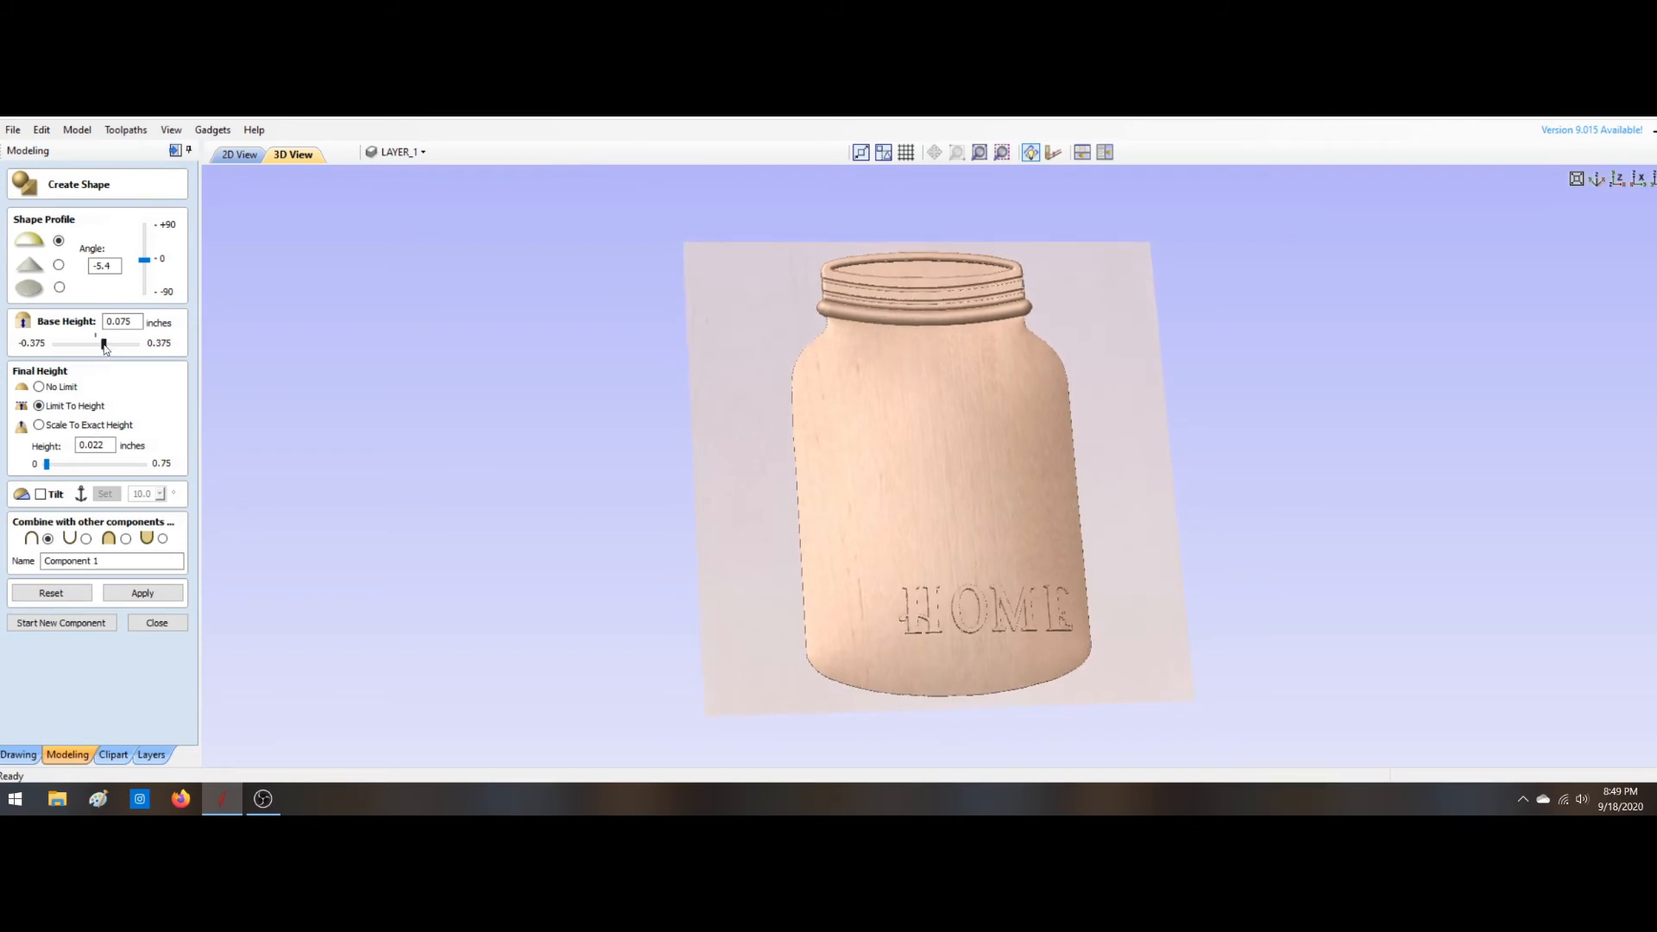
left_click_drag(103, 343, 108, 343)
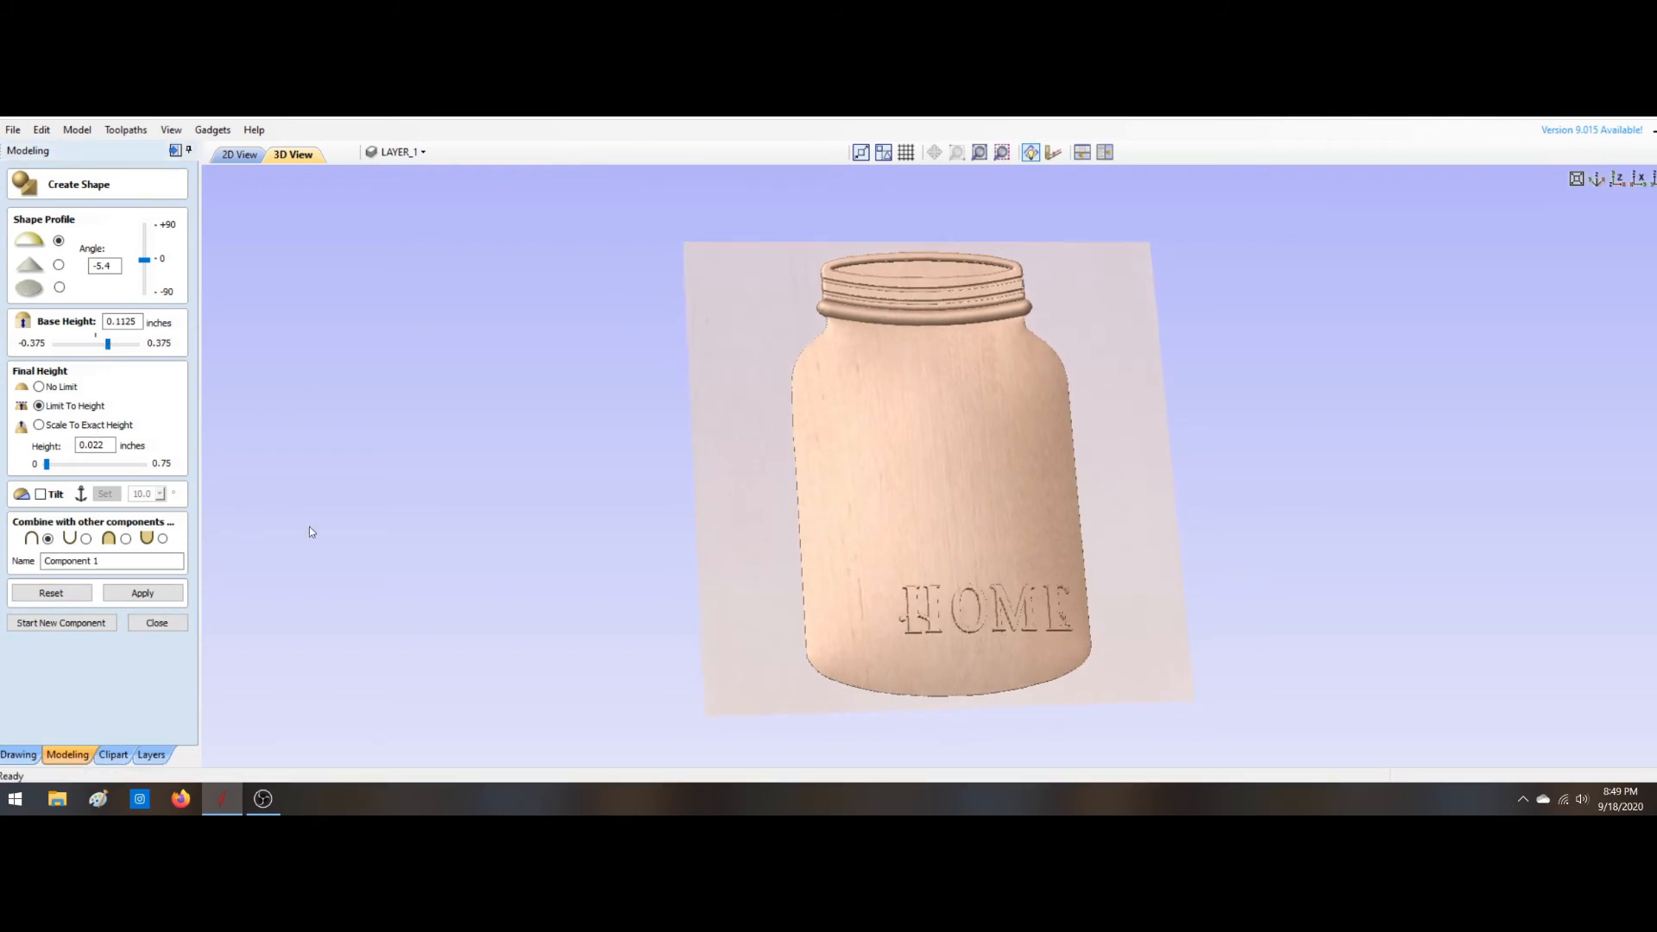
left_click_drag(933, 640, 985, 618)
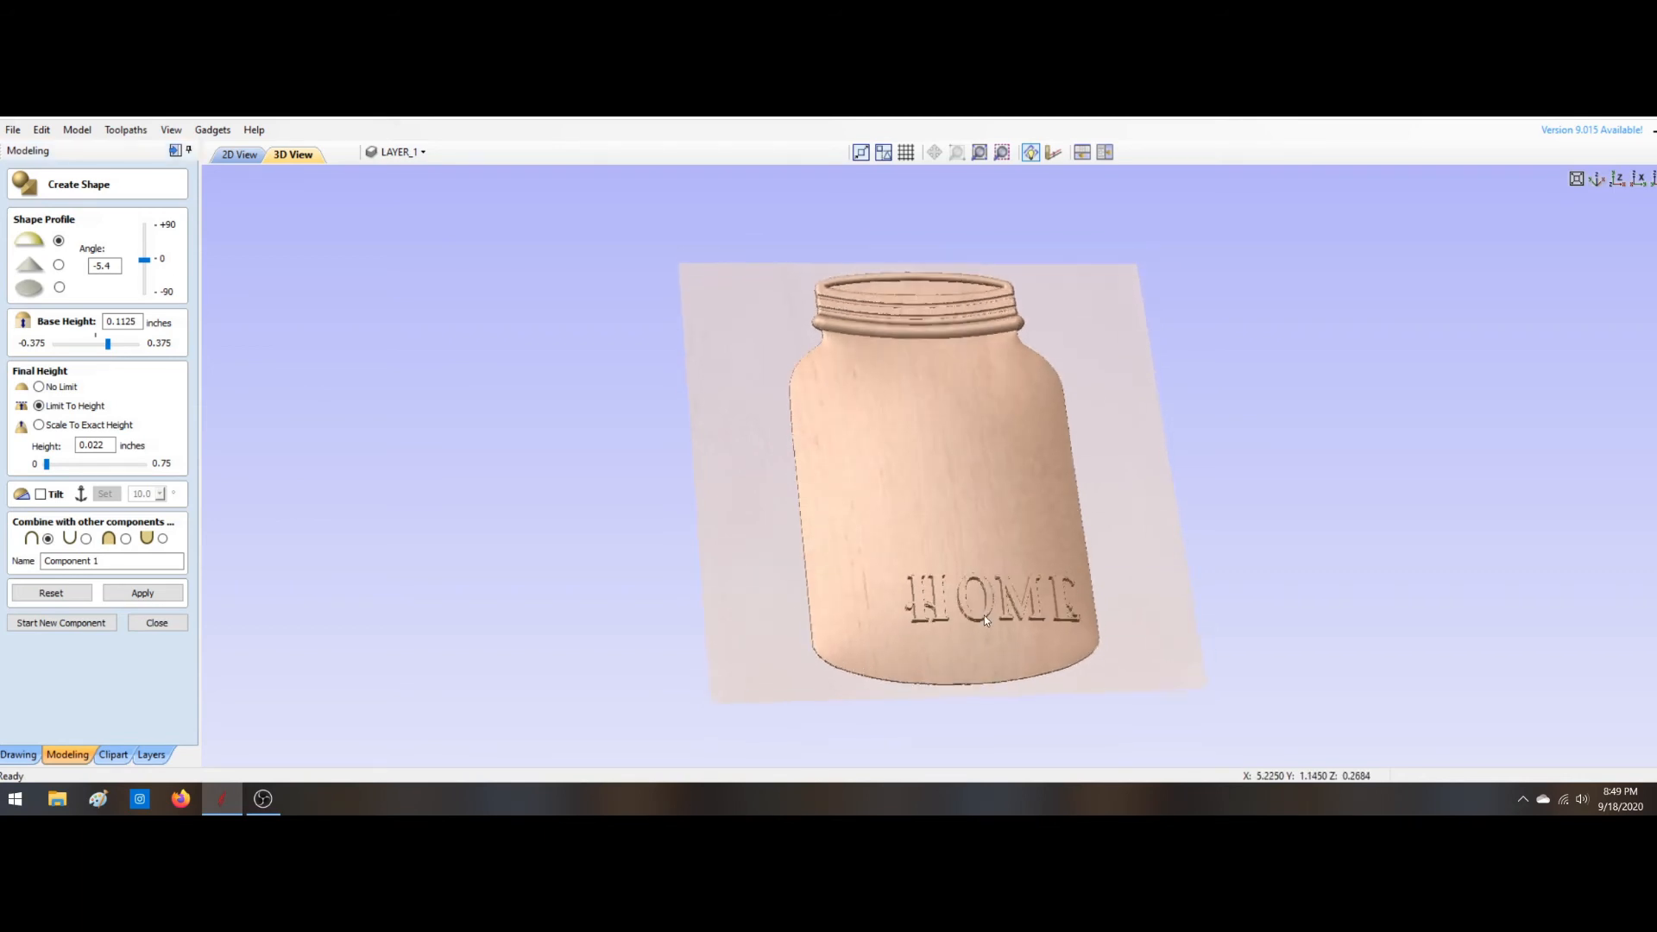
scroll(1026, 606, "up", 3)
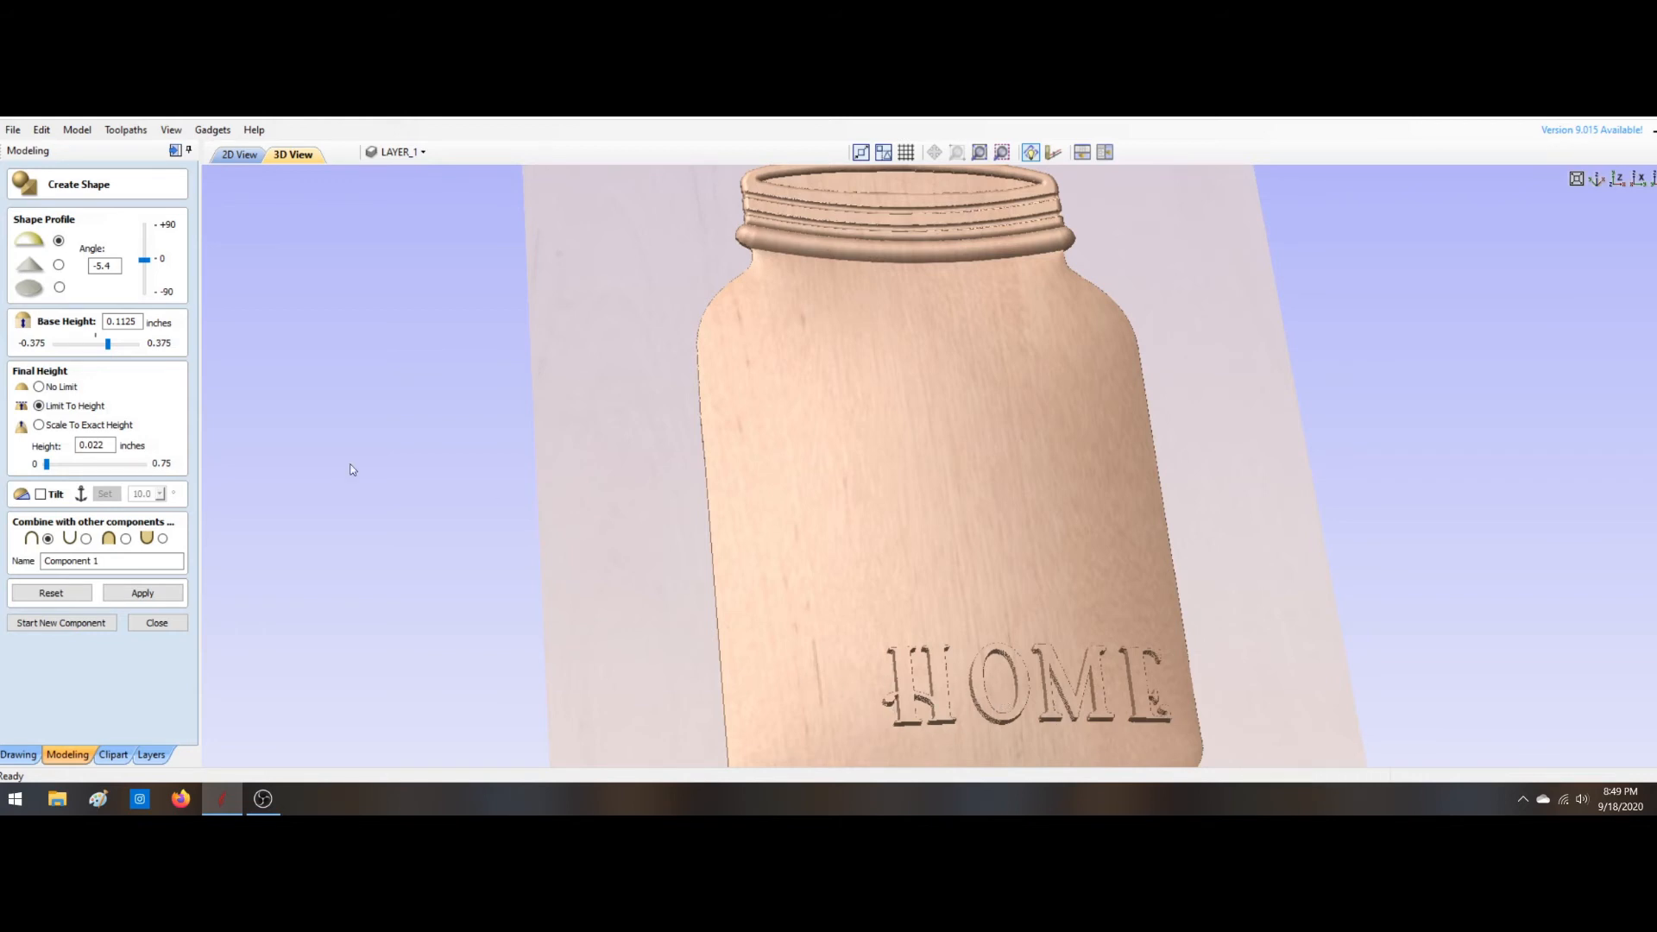
Step: Set the lower HOME lettering's dome angle to 39.6° and its base height to 0.06 inches
left_click_drag(144, 259, 147, 250)
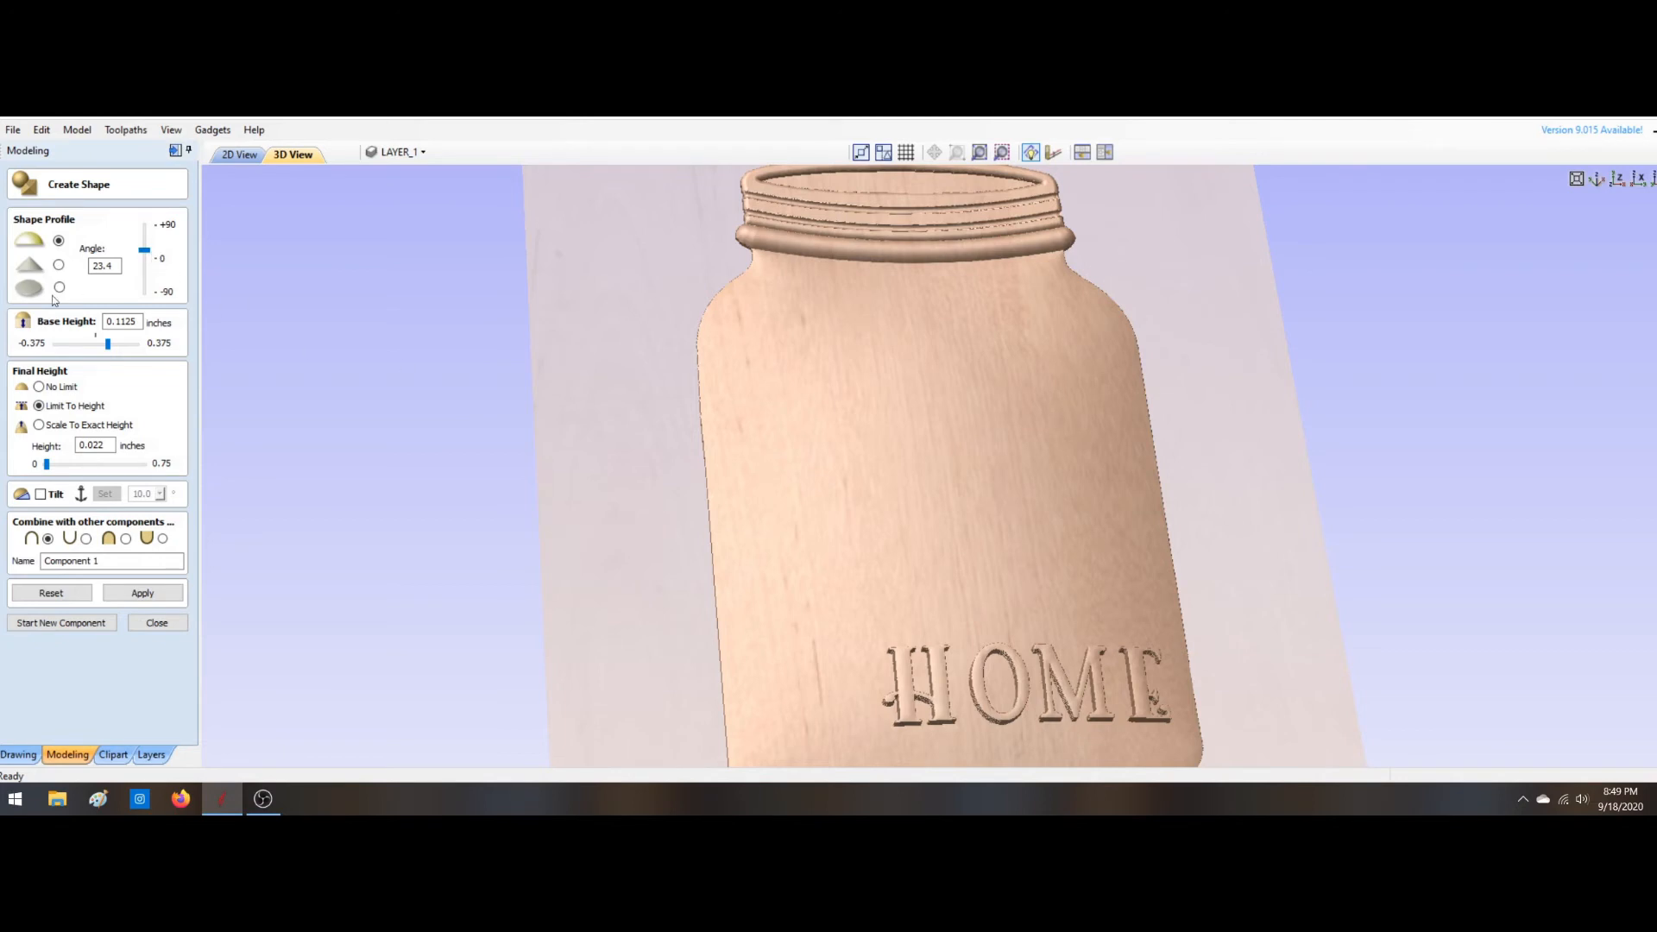
left_click_drag(145, 250, 144, 244)
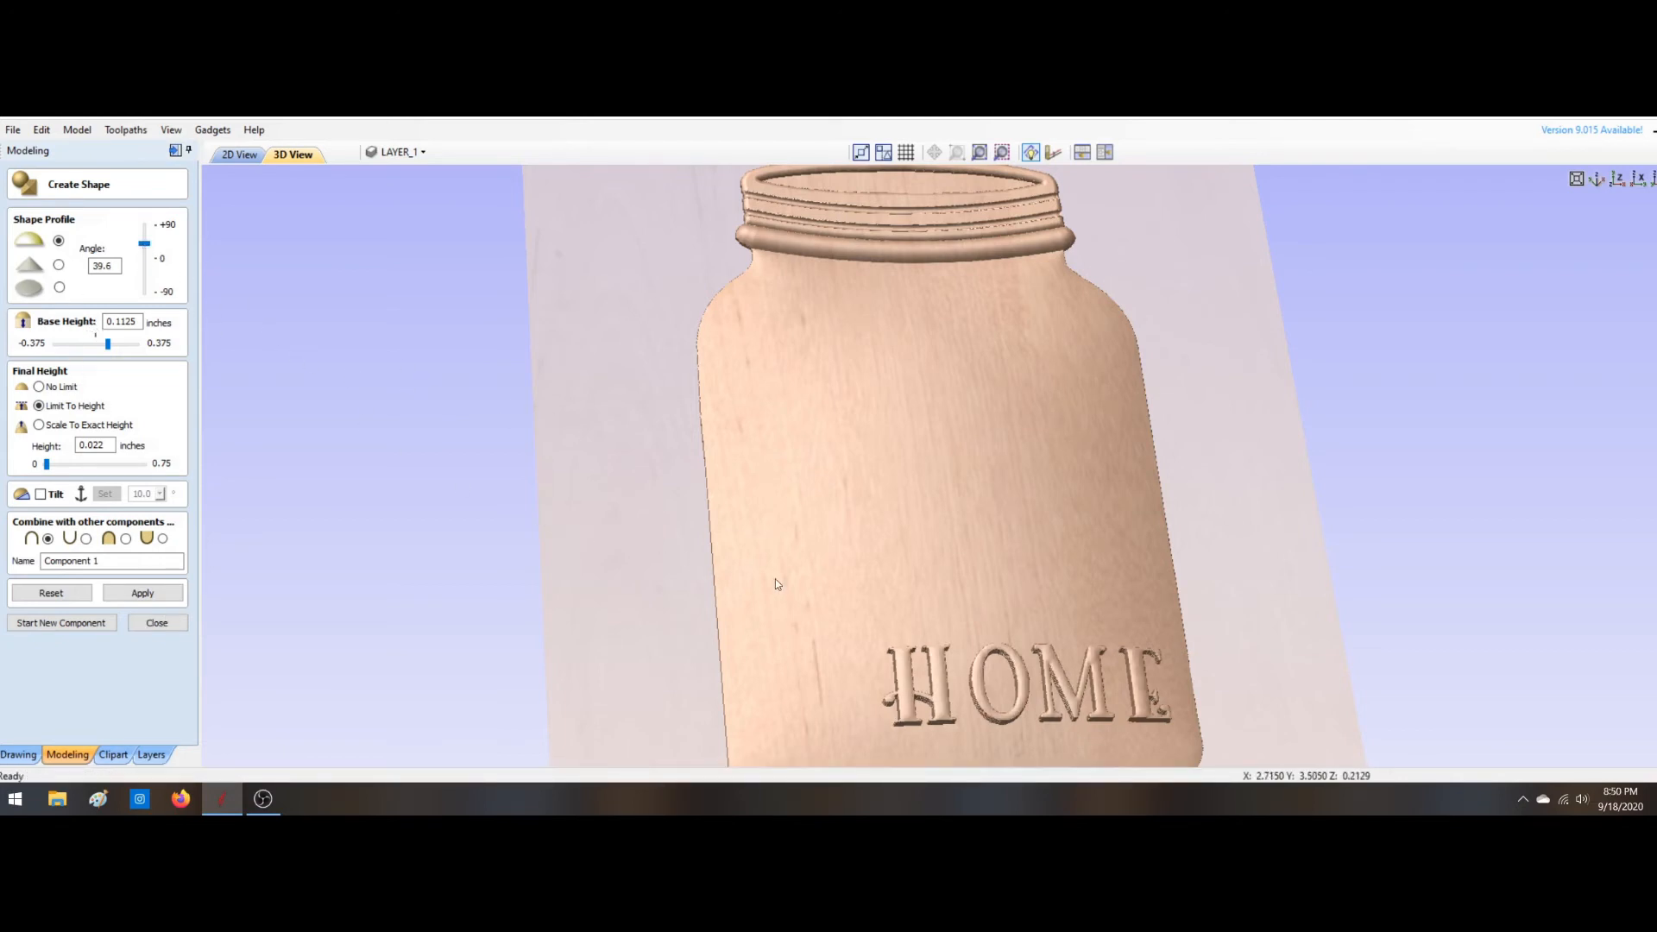
left_click_drag(981, 640, 996, 557)
left_click_drag(101, 343, 103, 351)
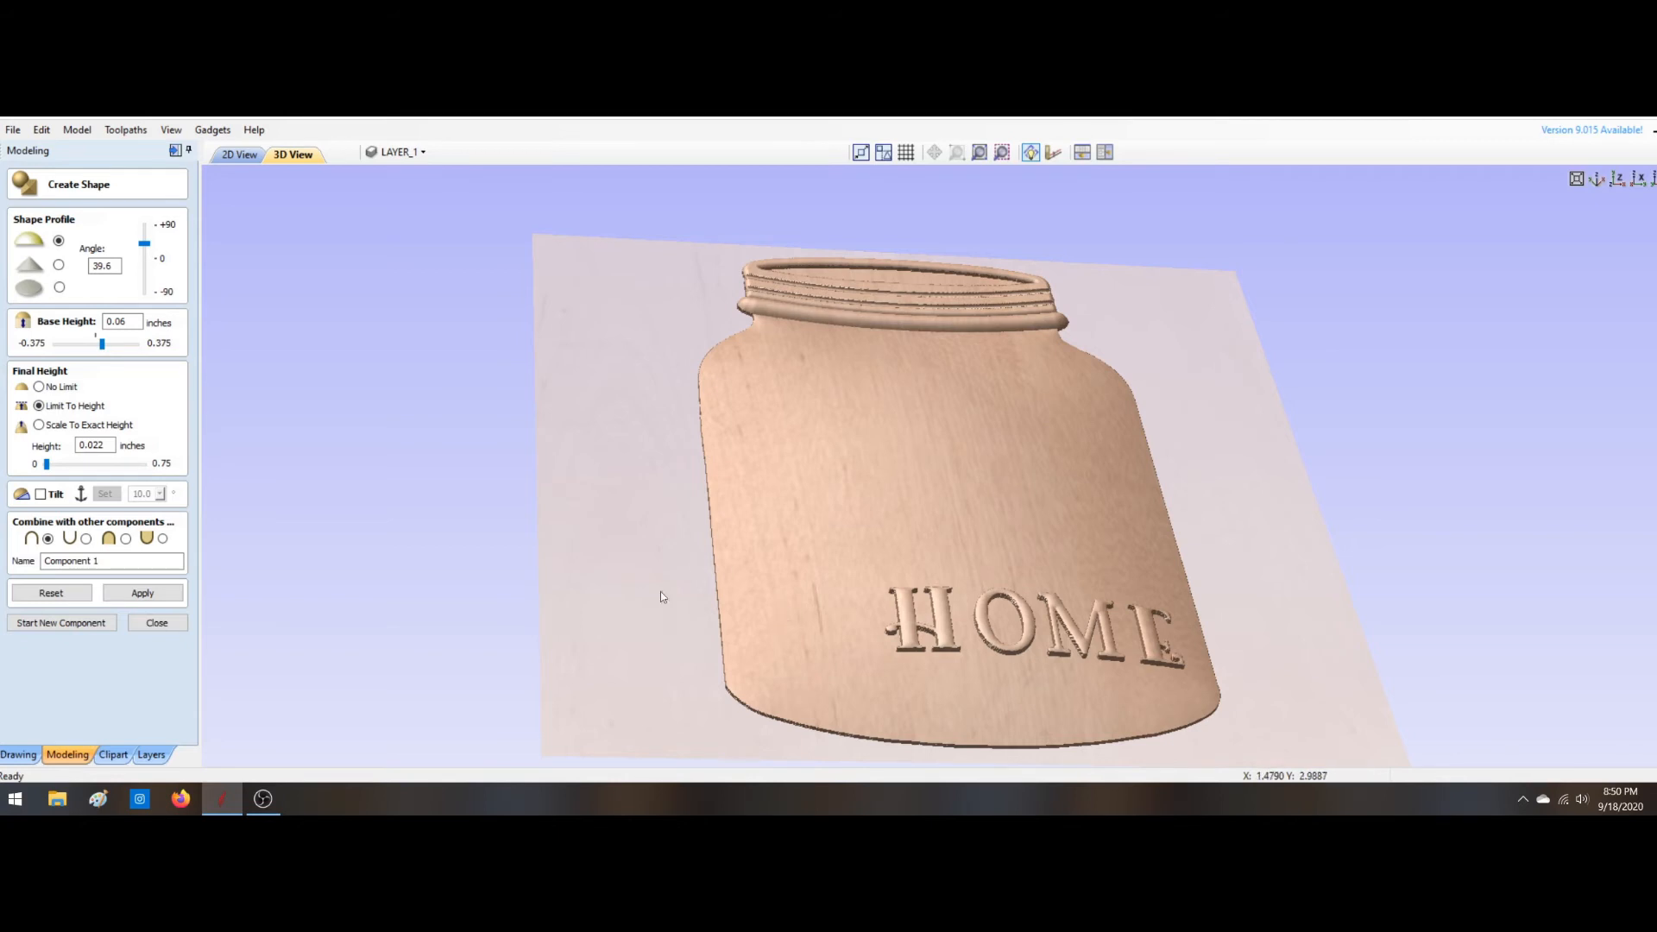
left_click(241, 155)
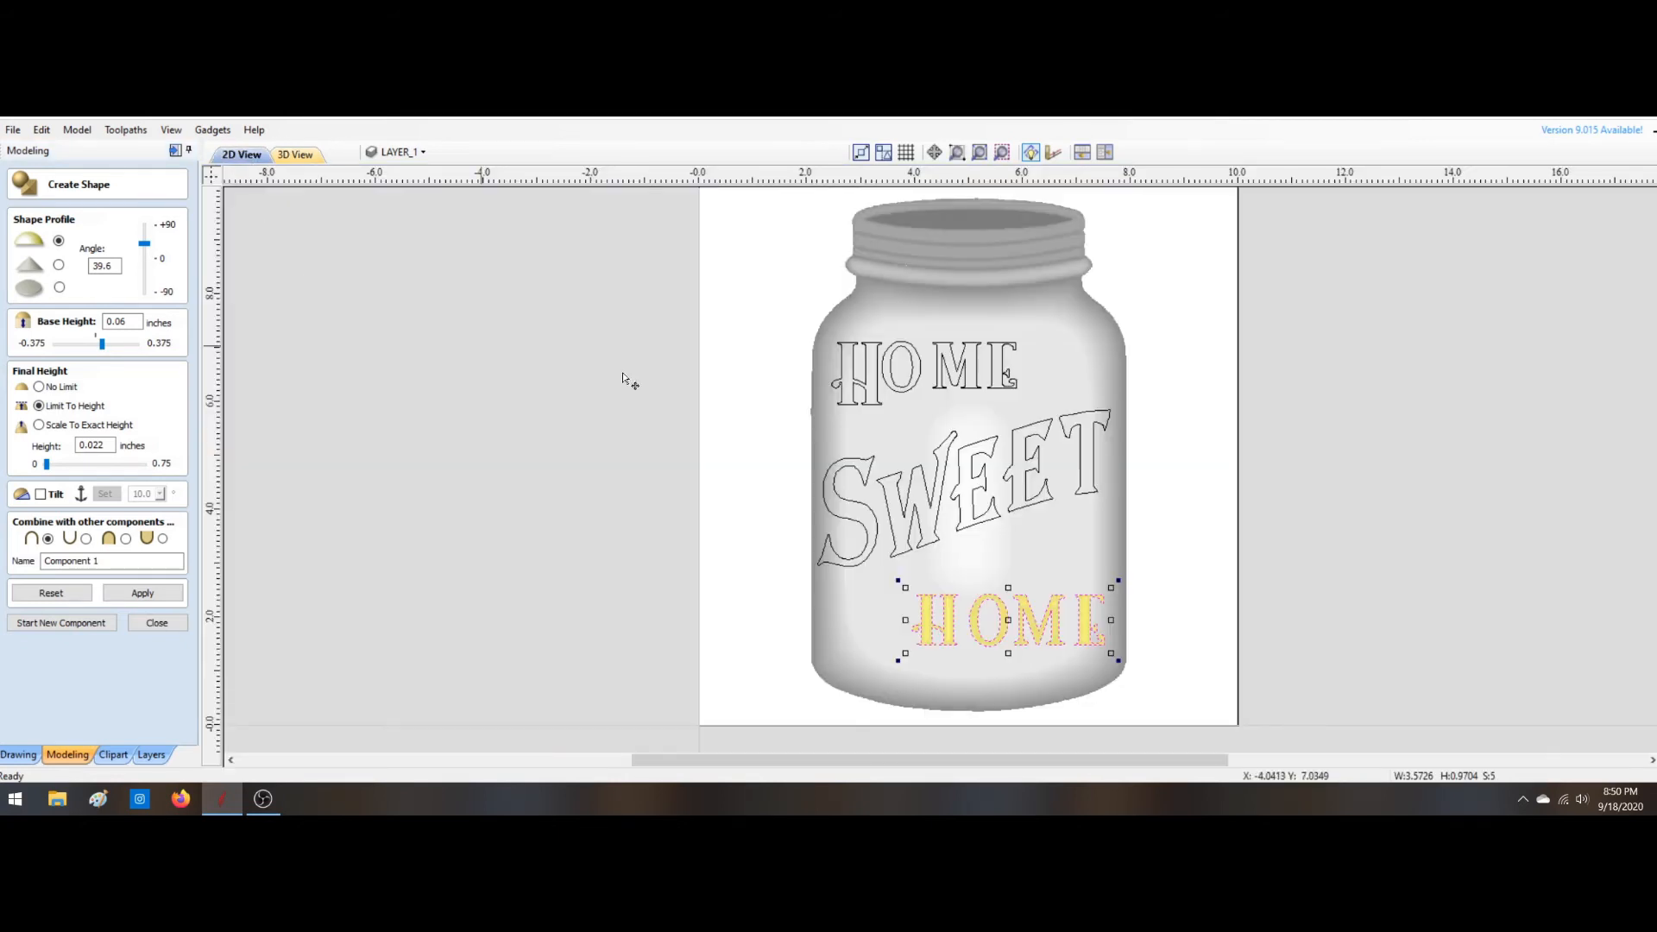
left_click_drag(927, 431, 1251, 570)
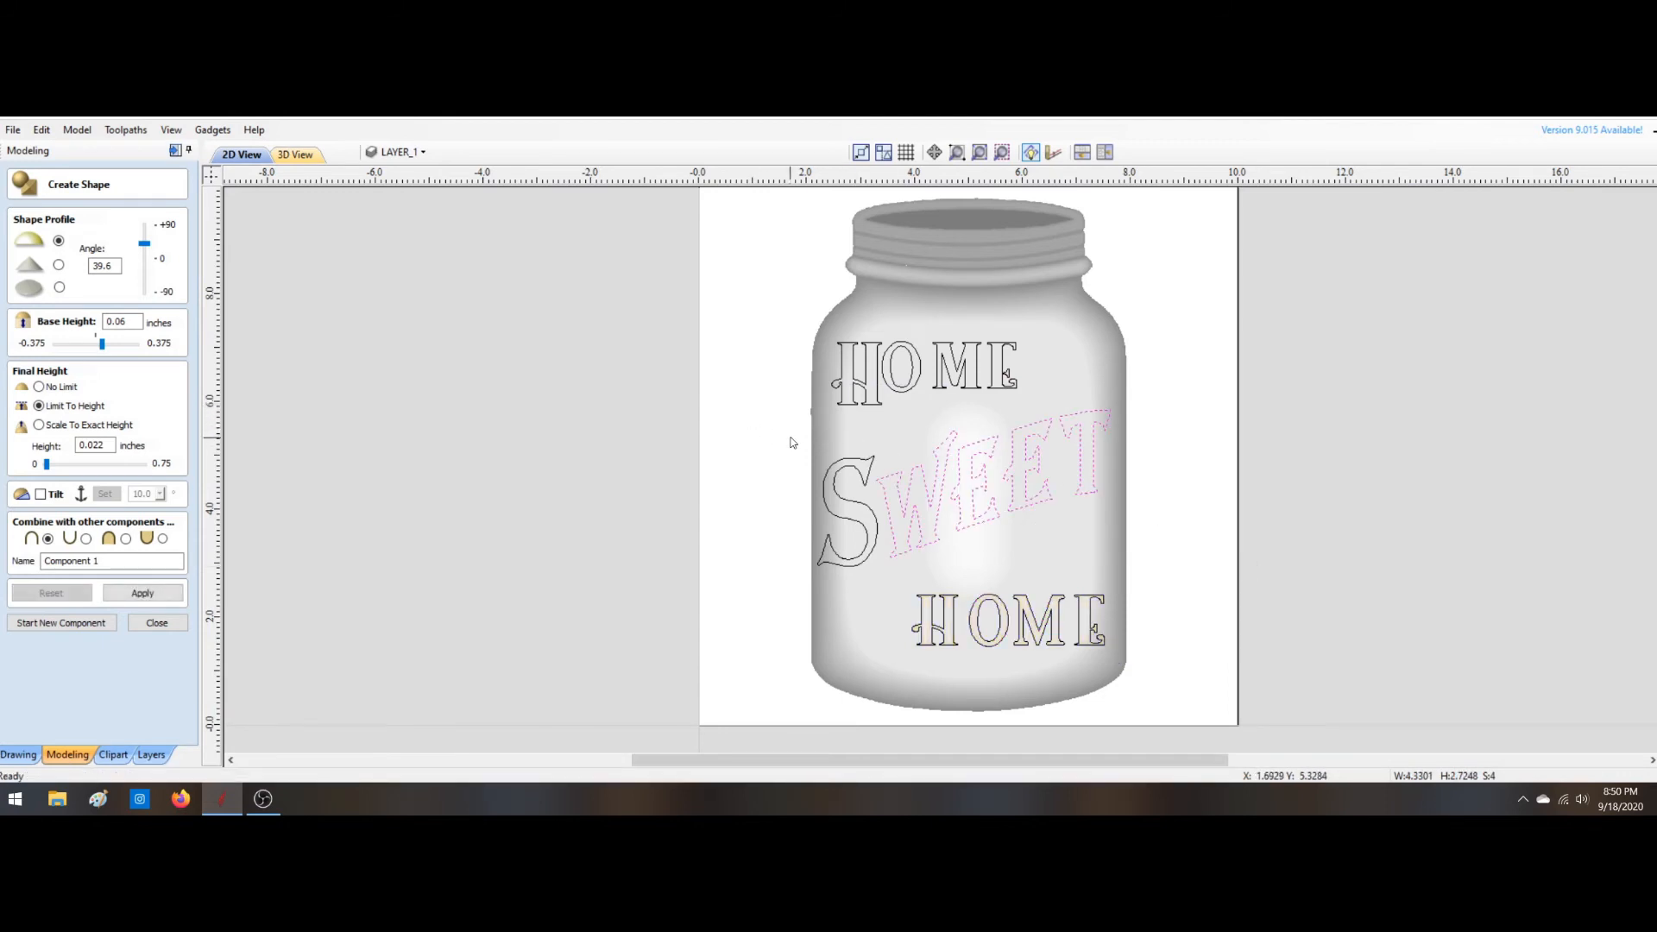
left_click(856, 472, "shift")
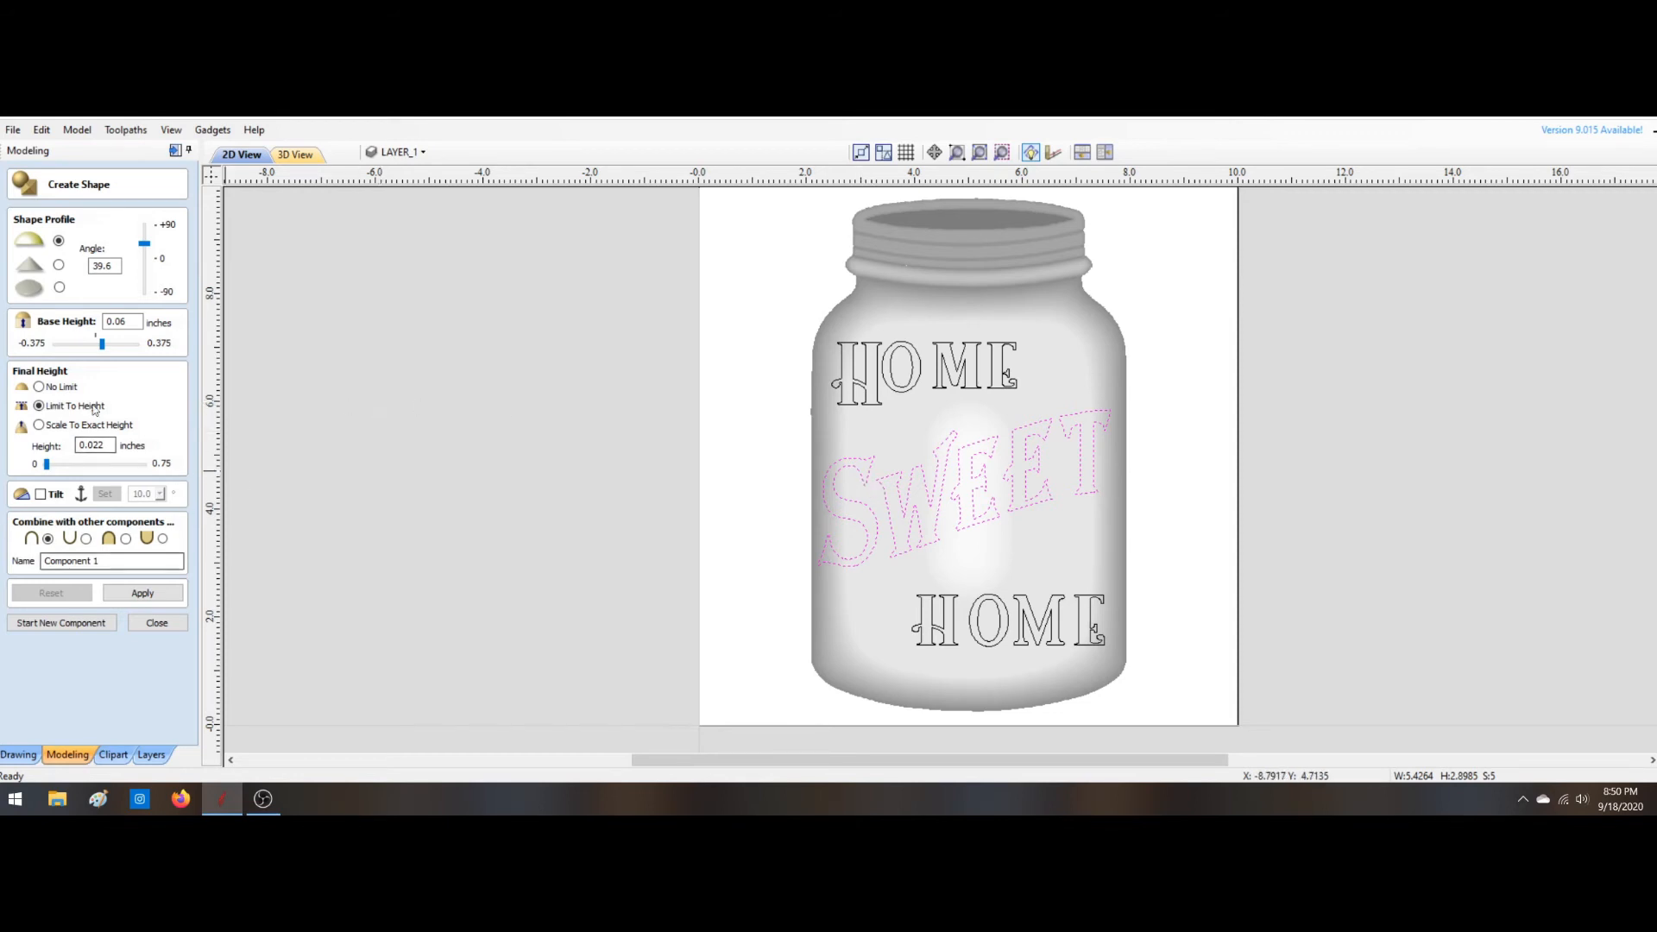
left_click(118, 265)
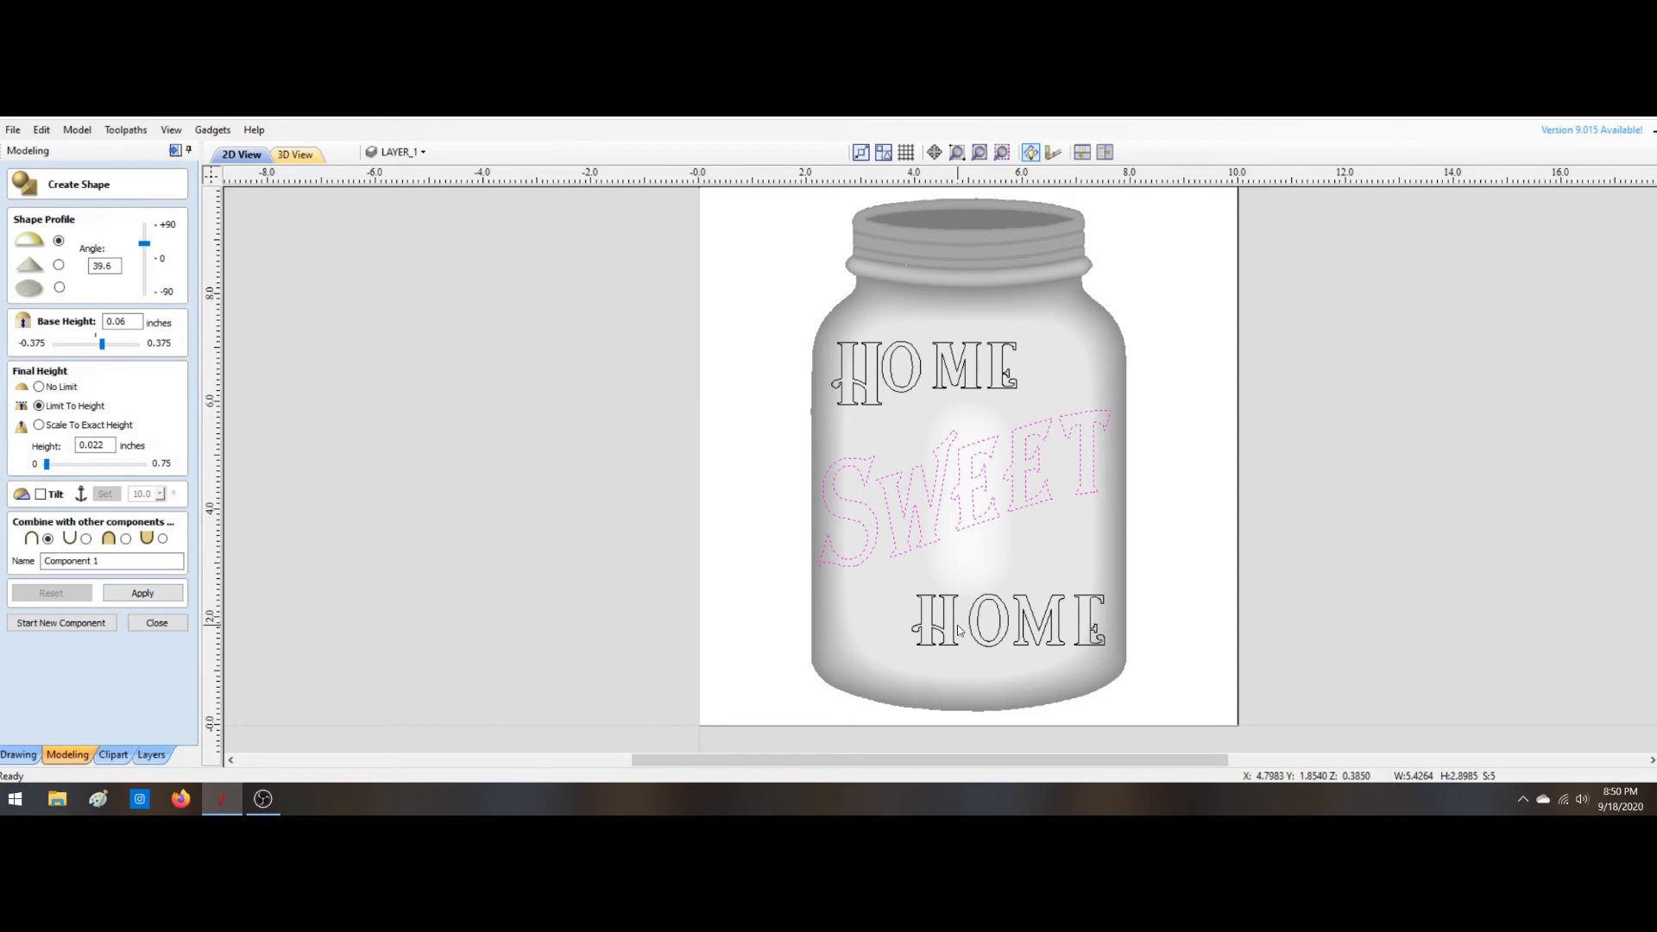
Step: Reselect the lower HOME lettering, apply the domed shape to it, and show the result in 3D
left_click(889, 576)
left_click_drag(891, 584, 1144, 666)
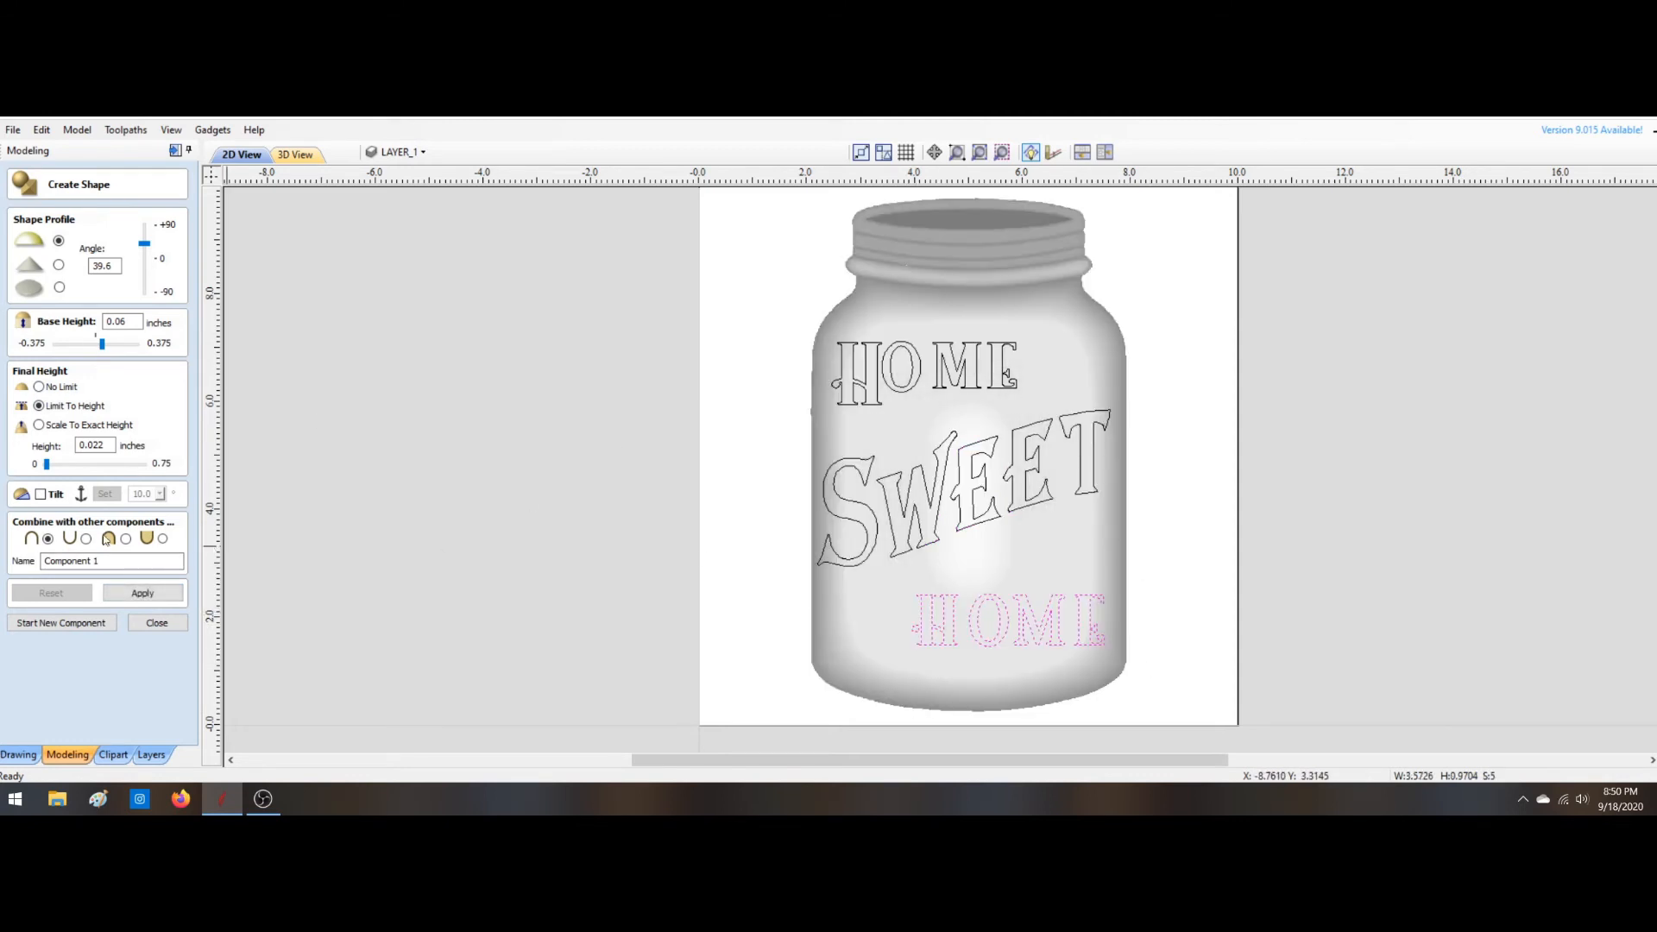
left_click(135, 594)
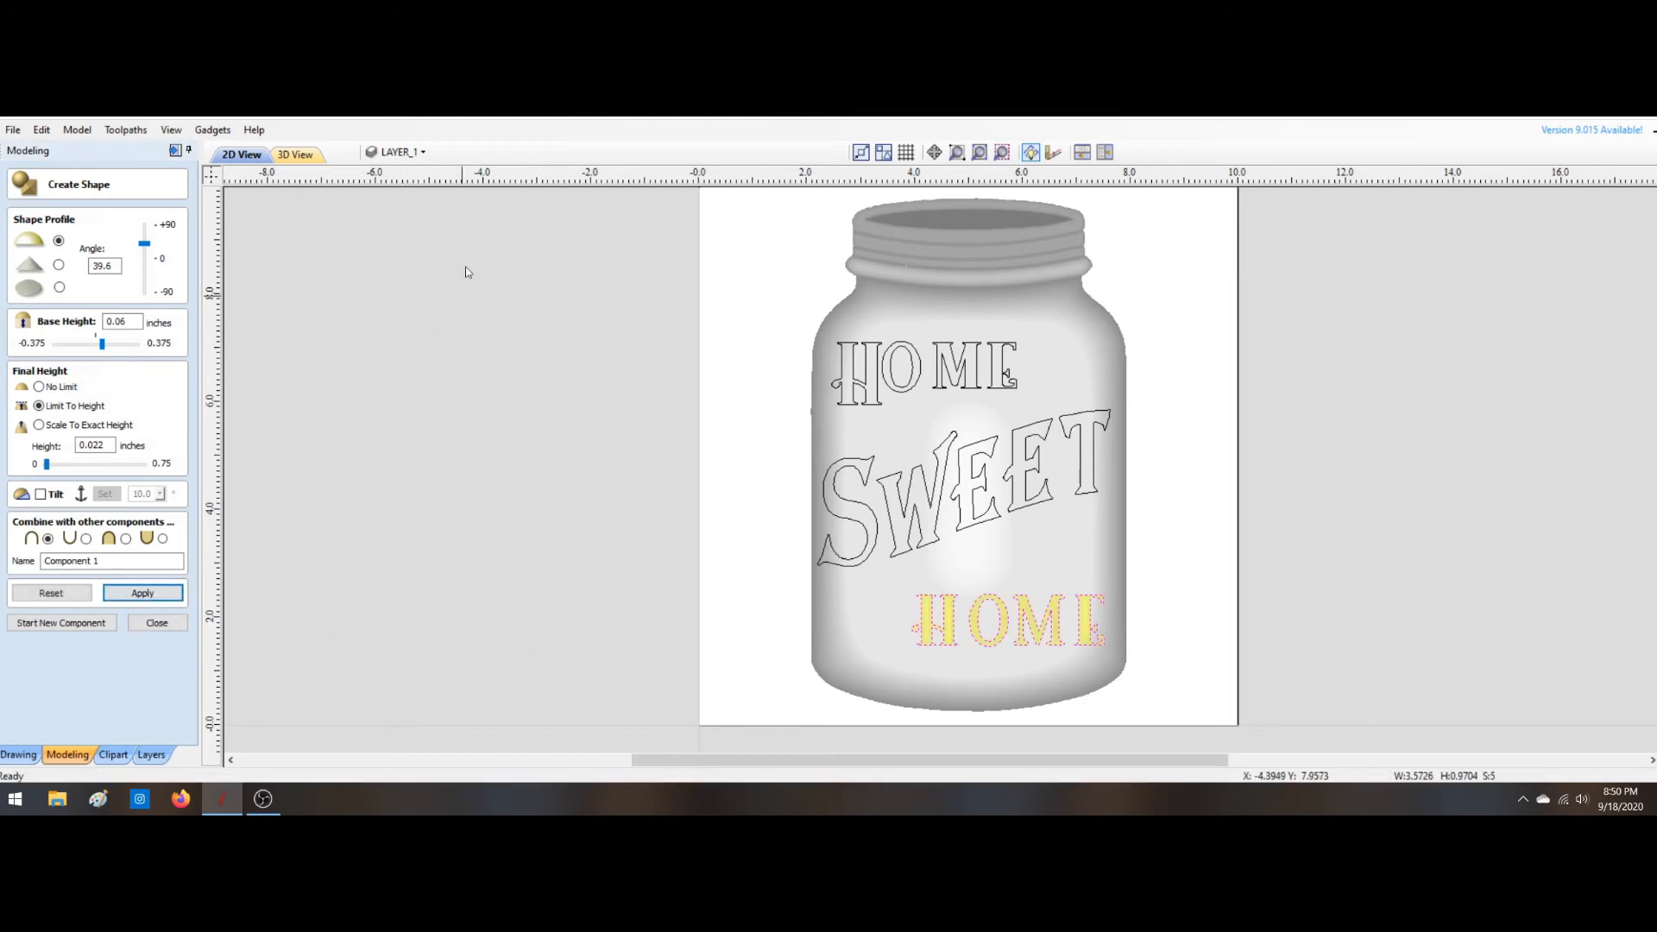
left_click(316, 159)
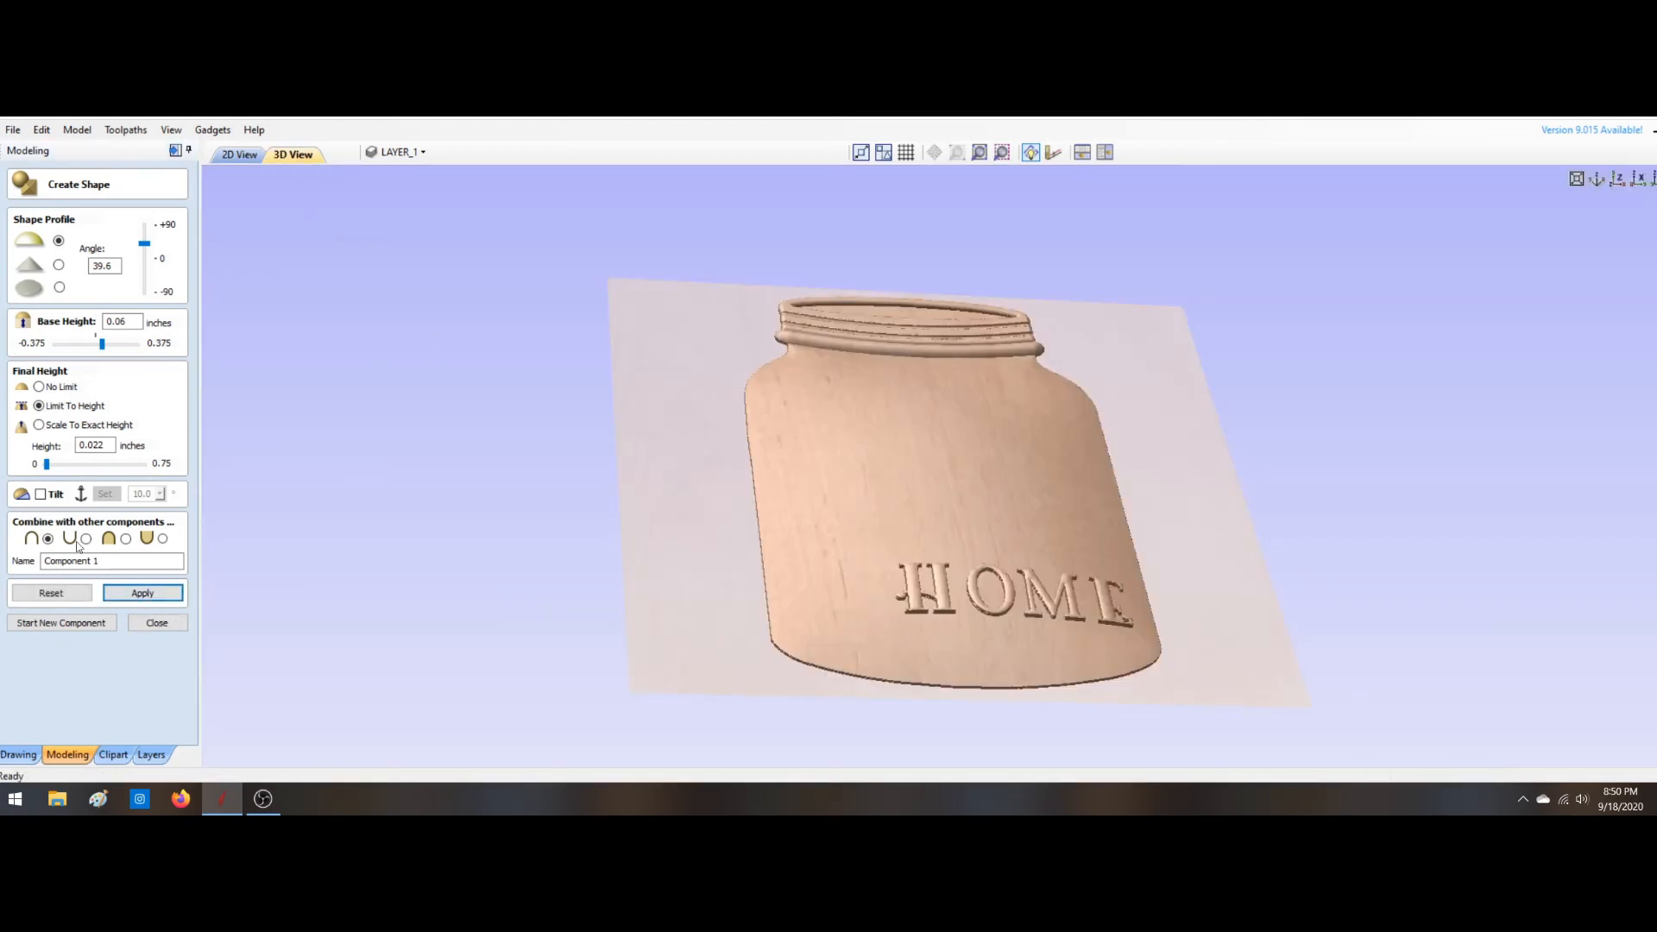
Step: Name the component Lower home, apply it, and start a new component
left_click_drag(131, 564, 1, 576)
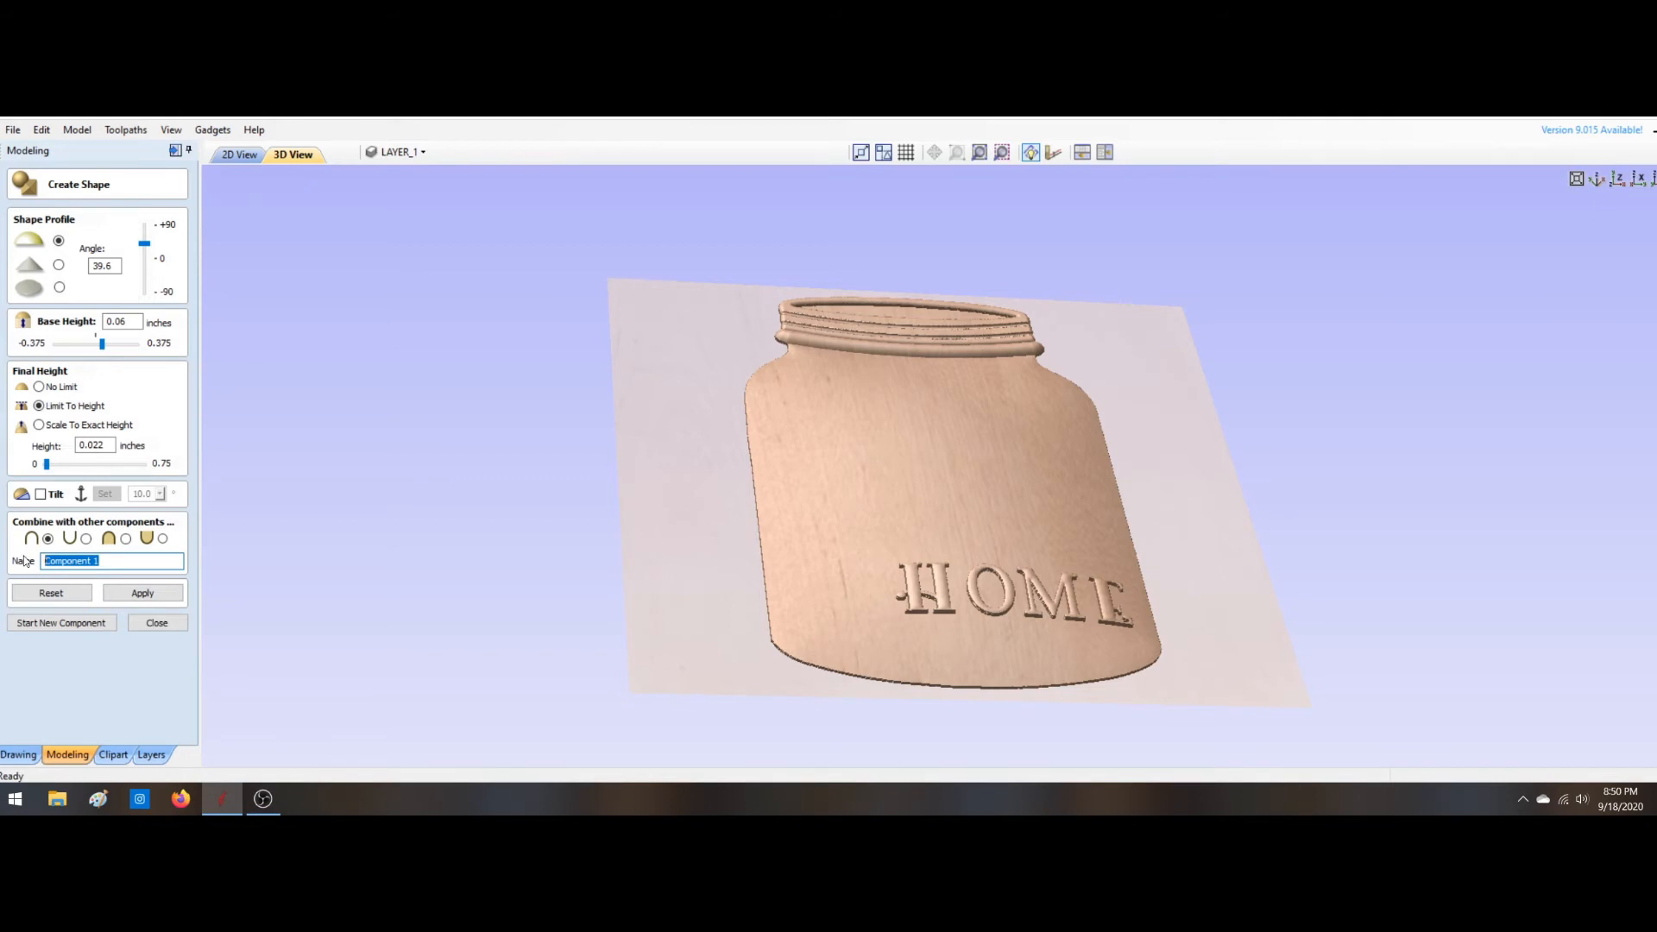
type("Lower home")
left_click(145, 595)
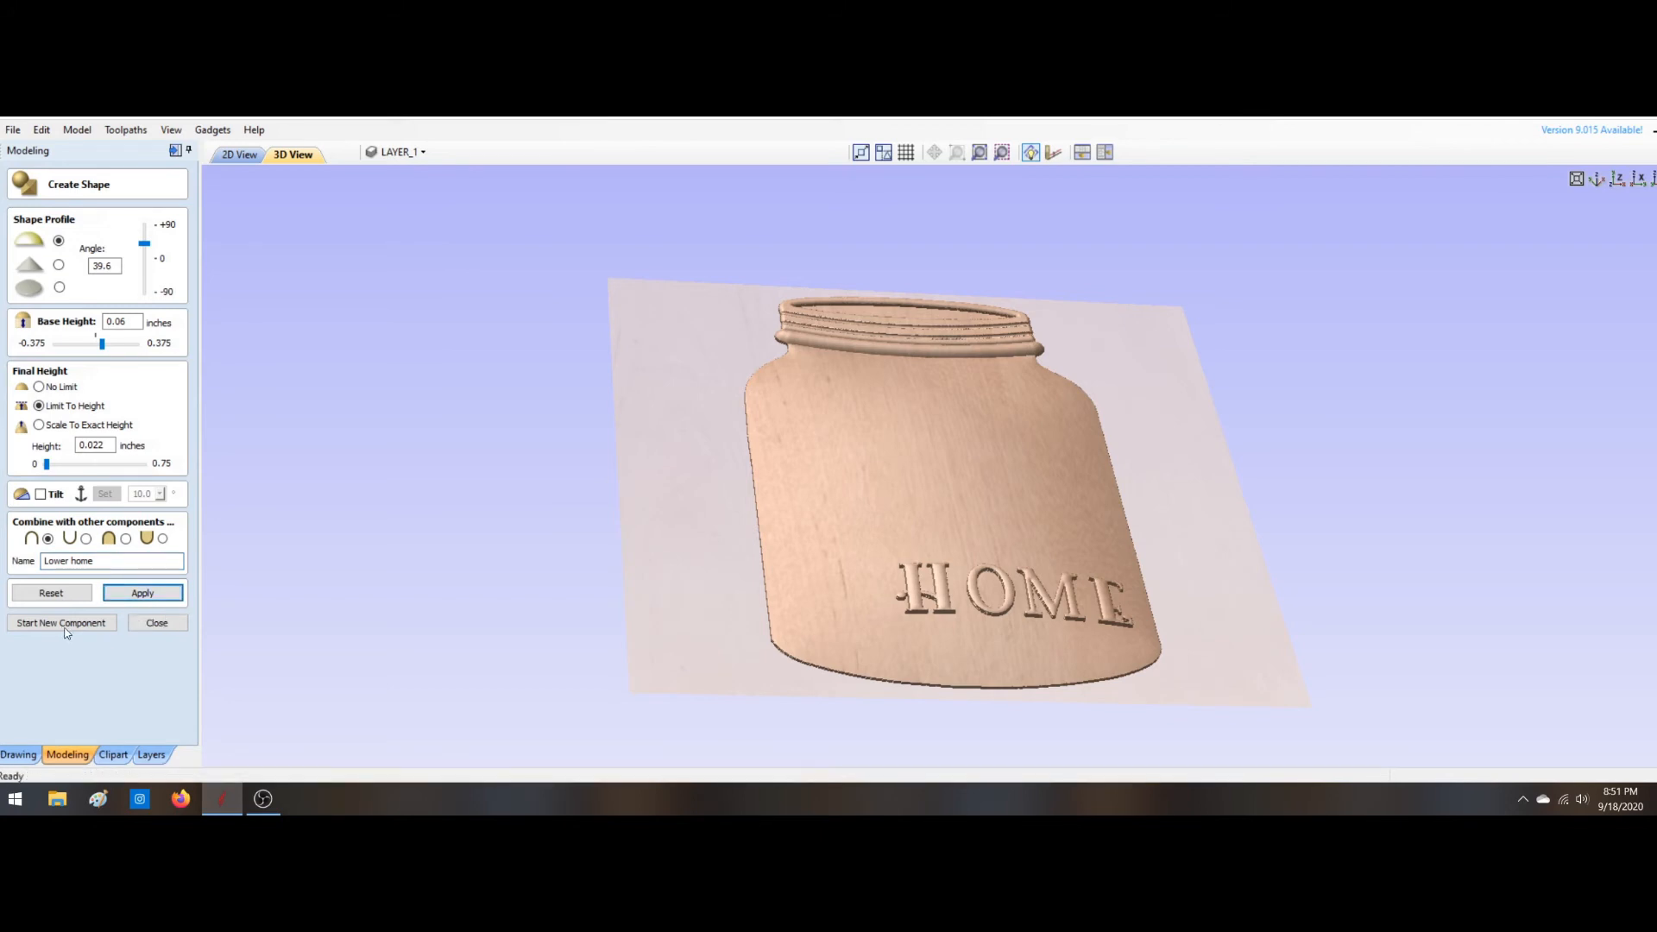
left_click(66, 628)
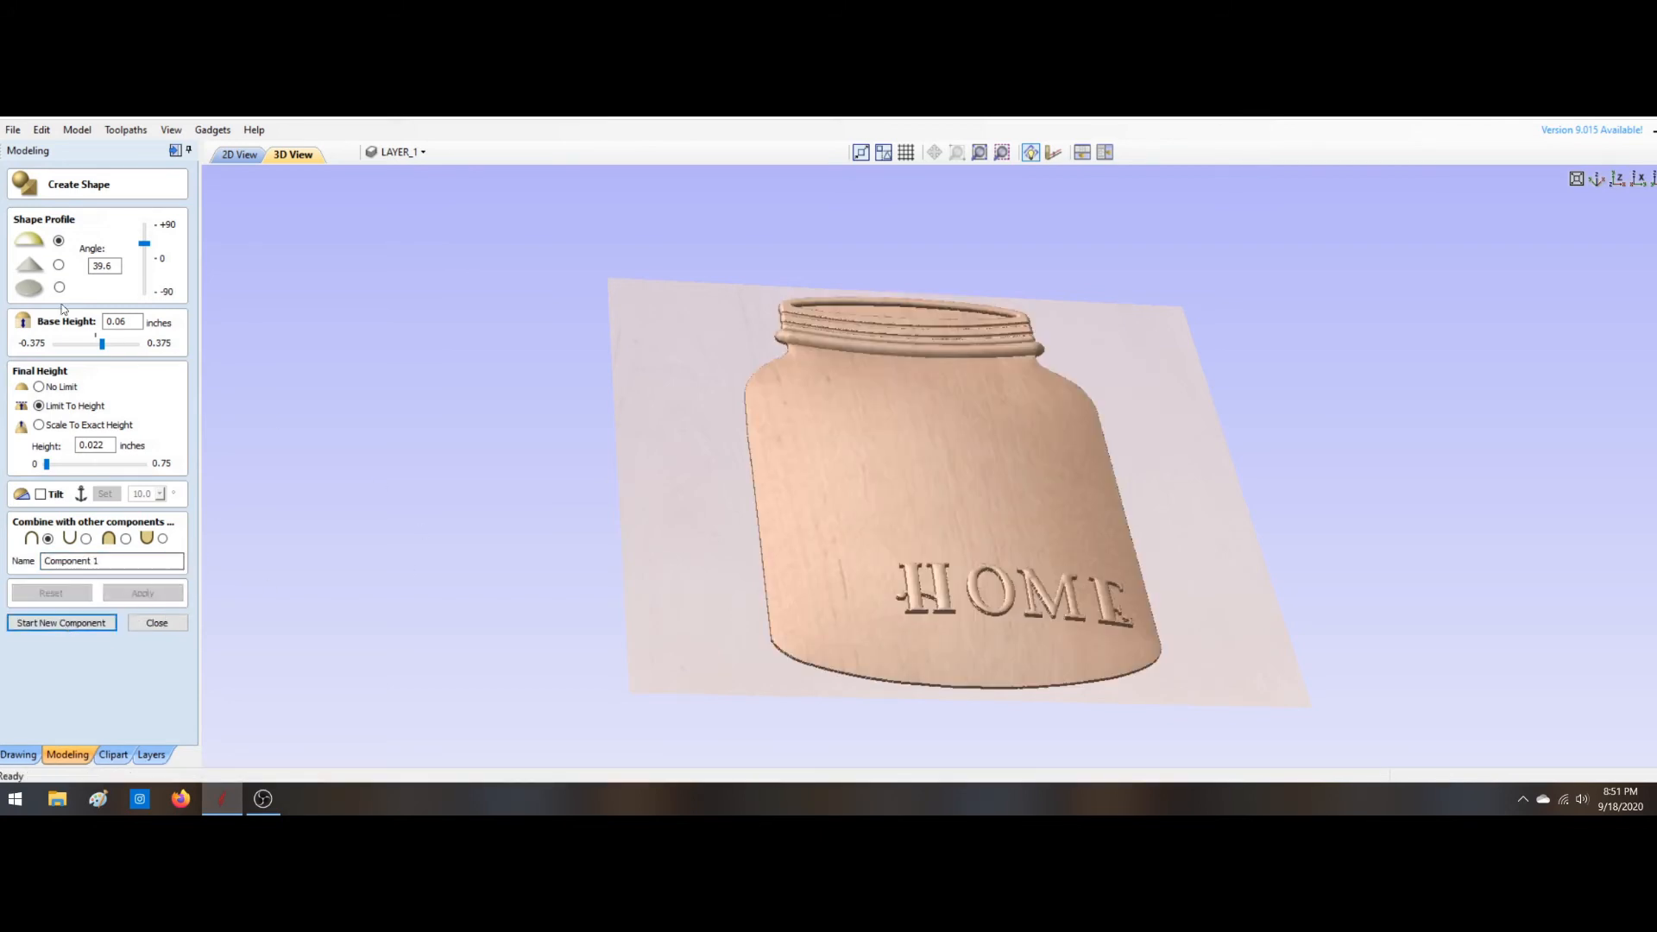
Step: Select the SWEET lettering in the 2D view and give it a flat shape with a 0.1125-inch base height in 3D
left_click(240, 154)
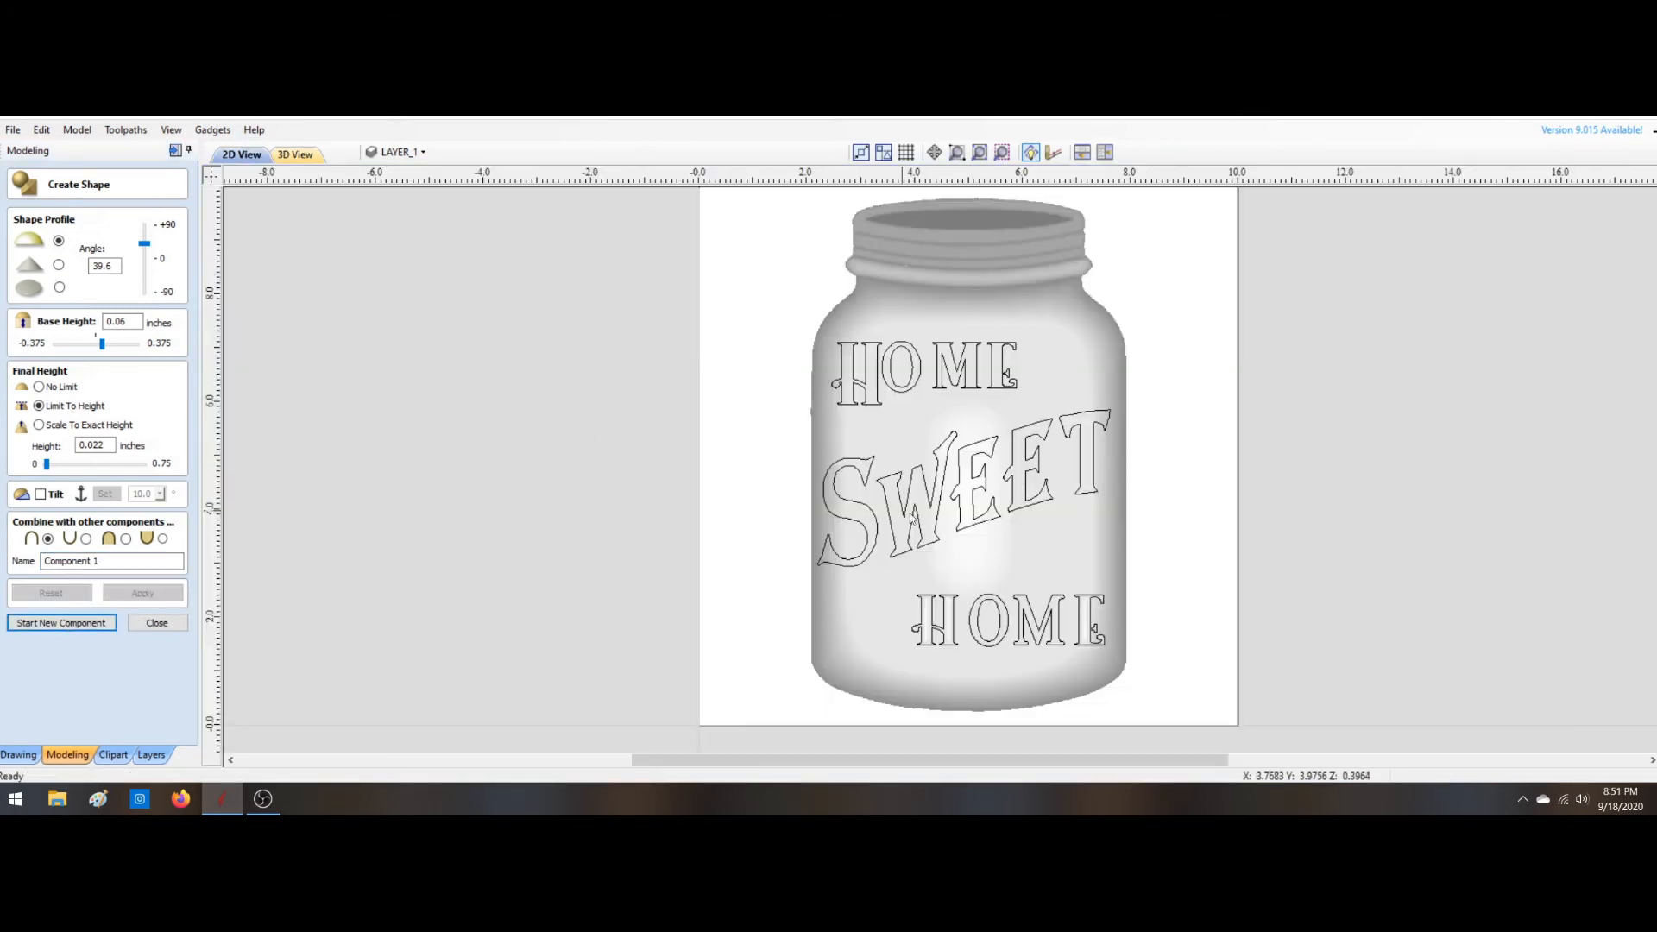
left_click_drag(760, 388, 1187, 580)
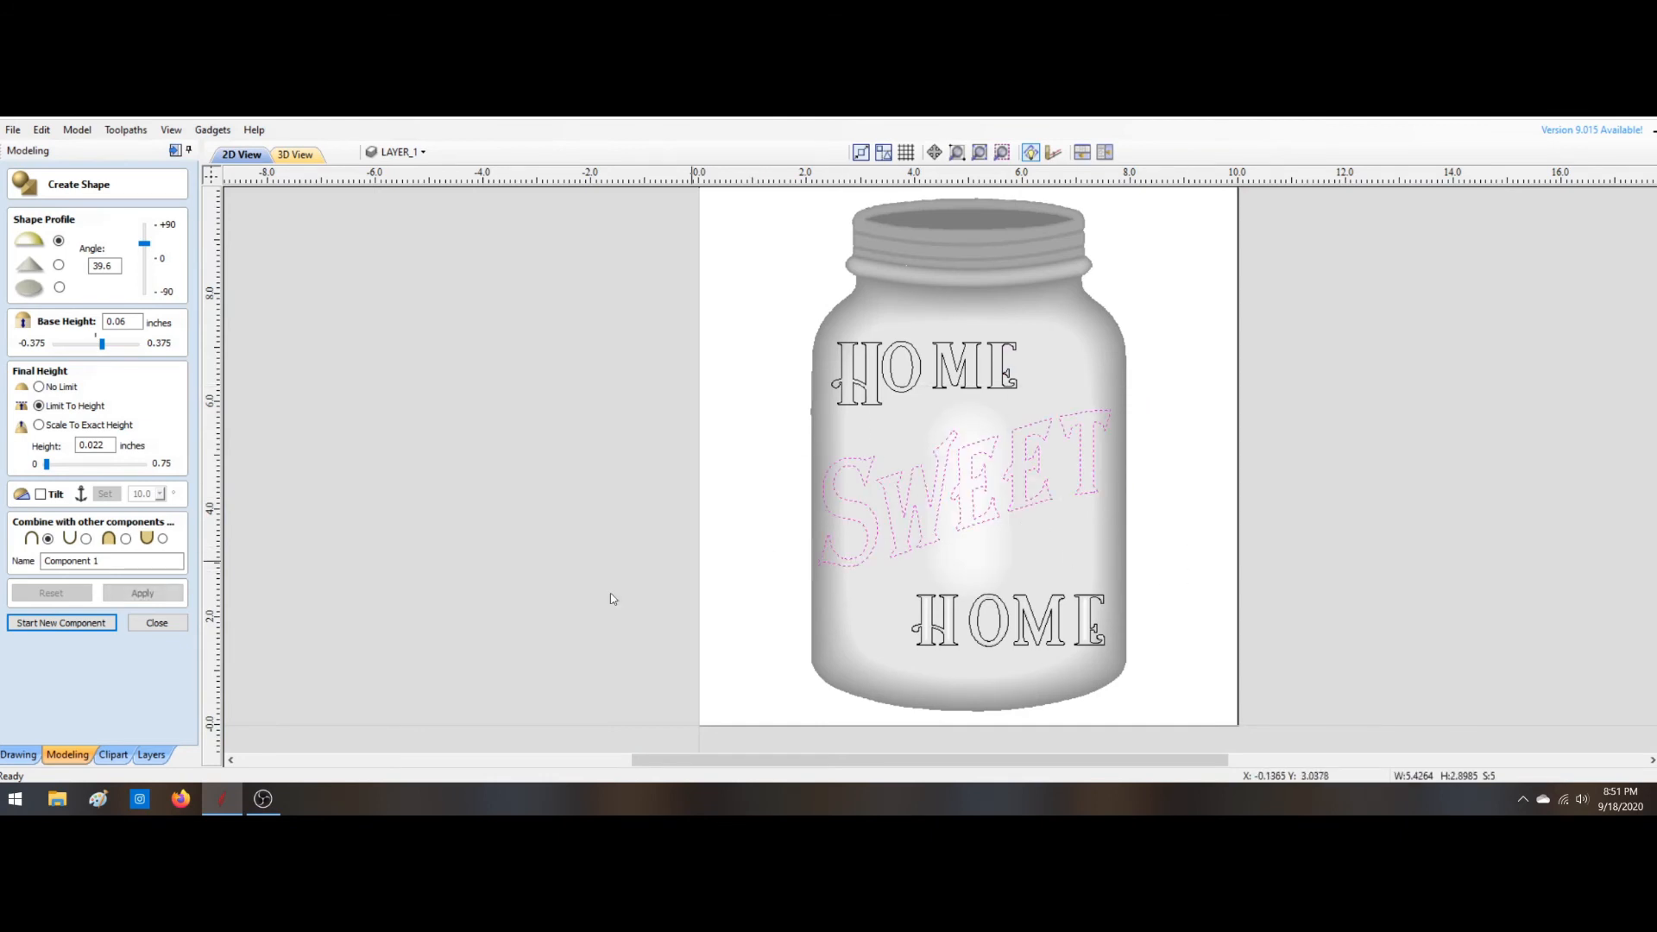
left_click(293, 154)
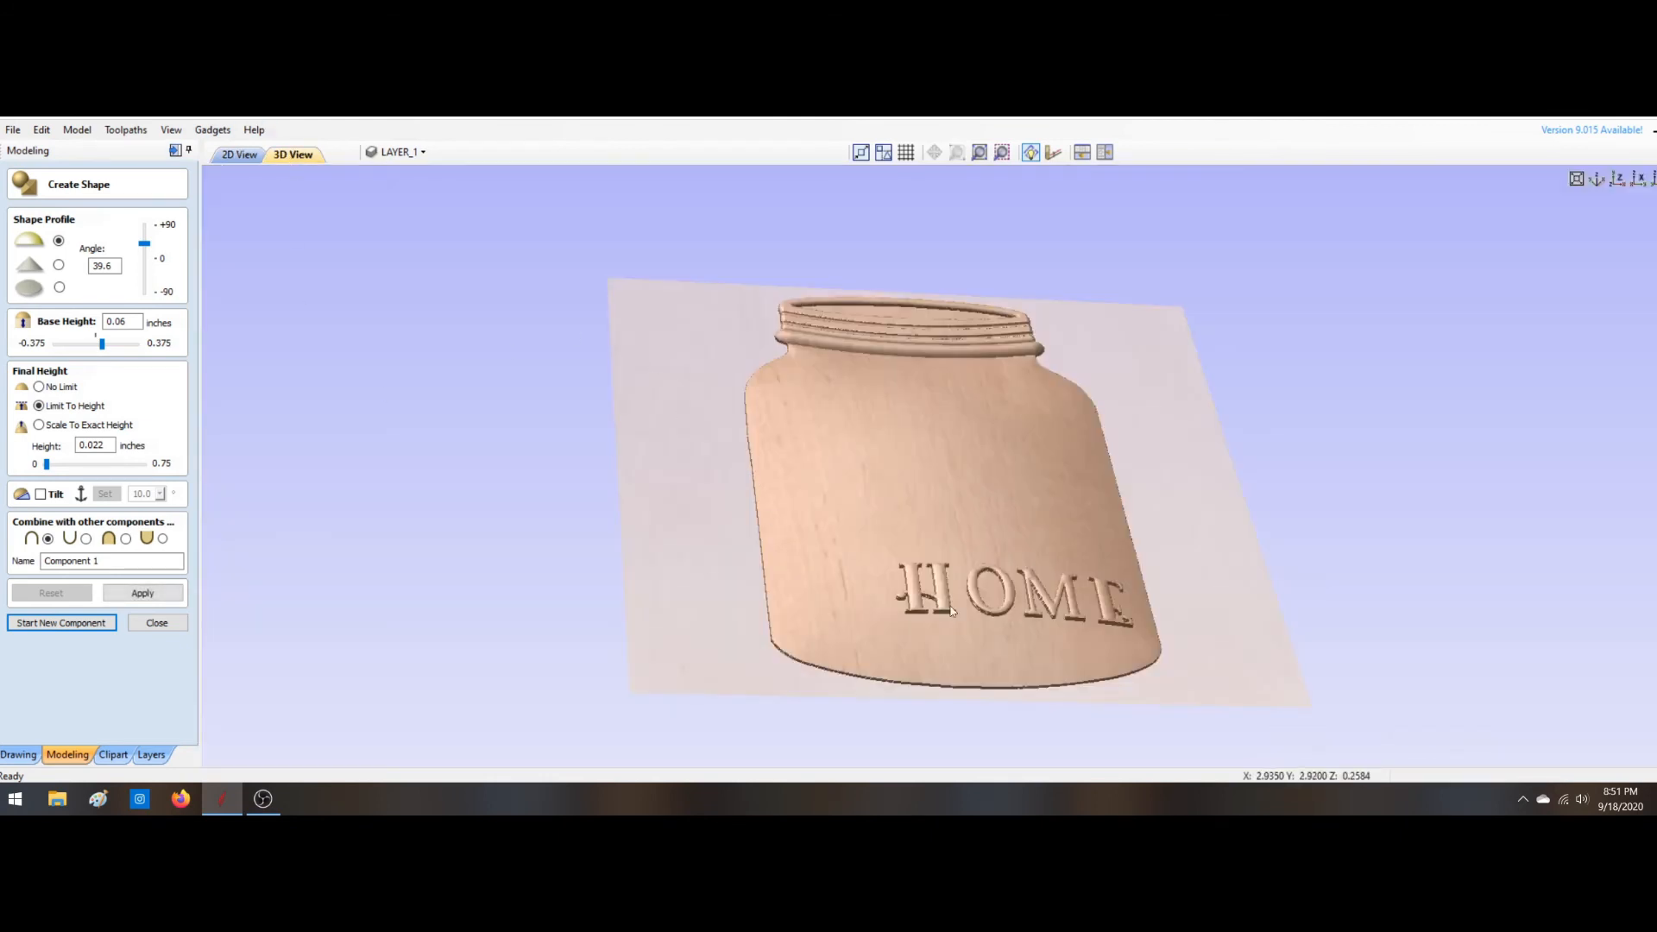
left_click(60, 288)
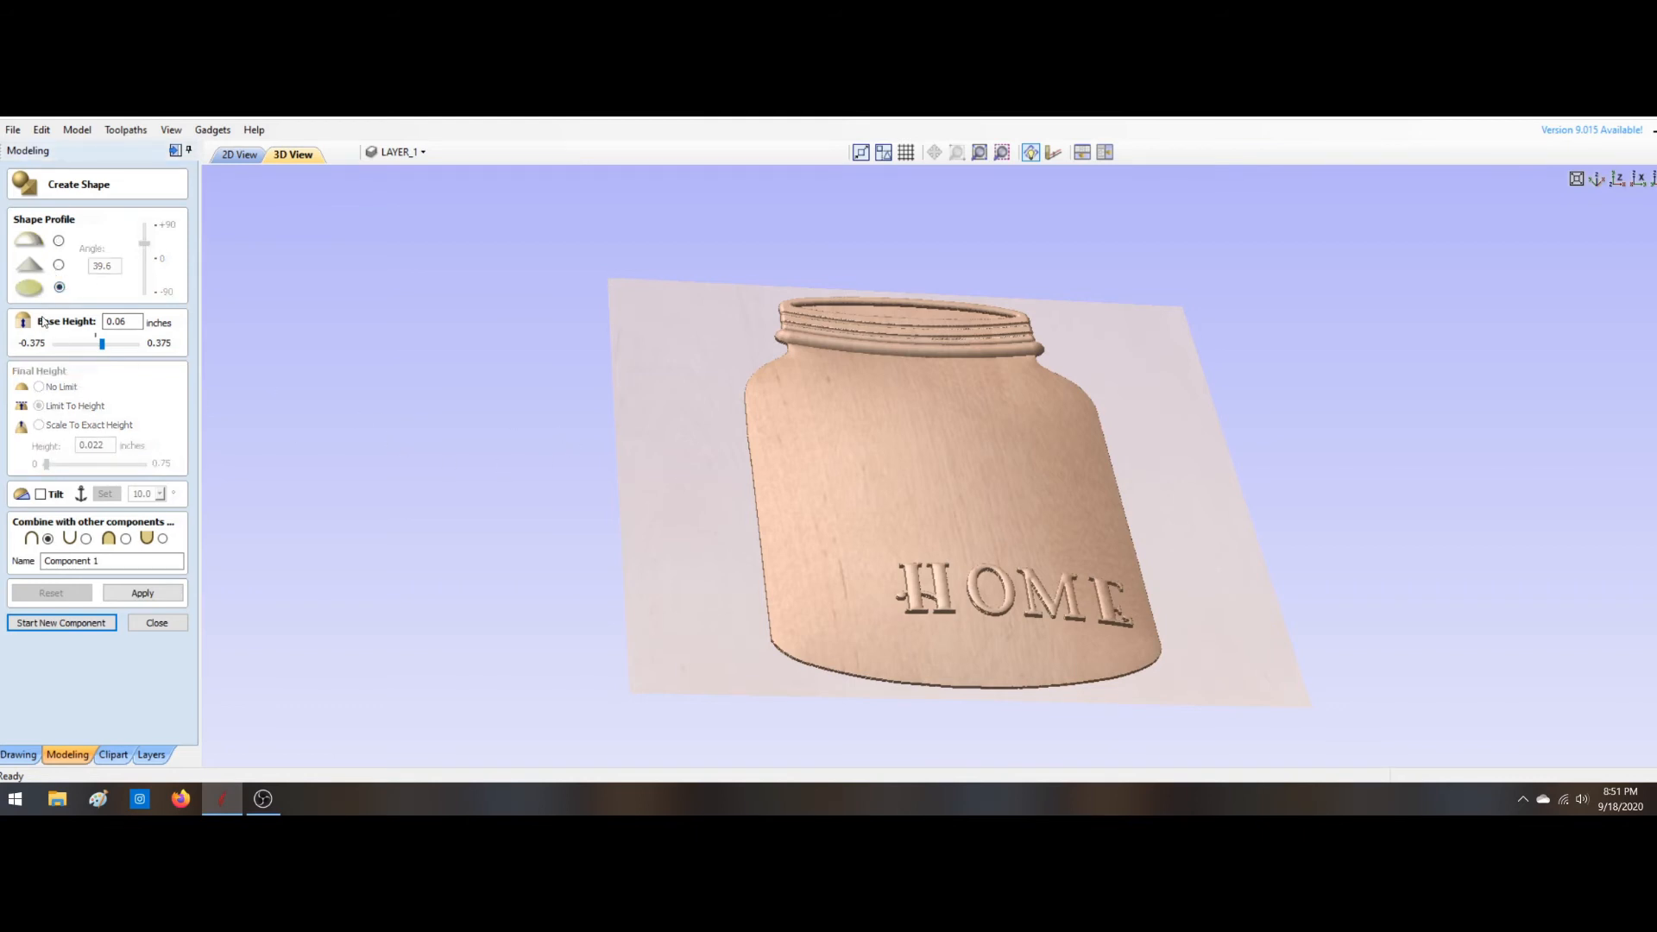
left_click_drag(103, 344, 107, 346)
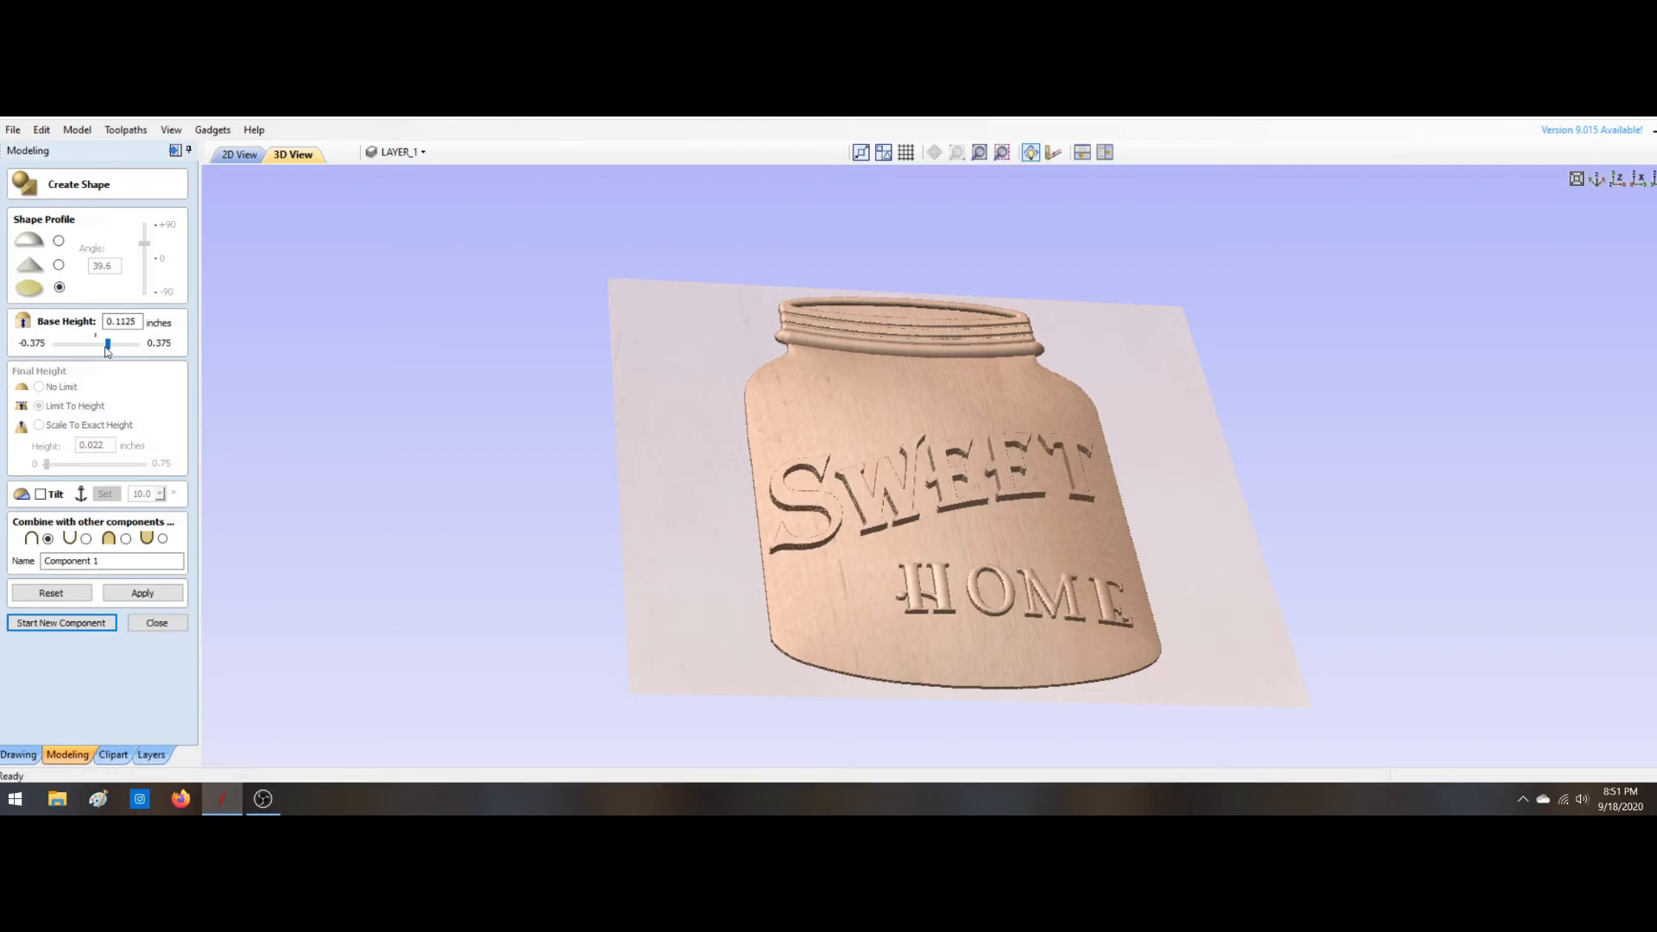
Step: Give the SWEET lettering an angular profile at 28.8° with no final height limit
left_click(58, 265)
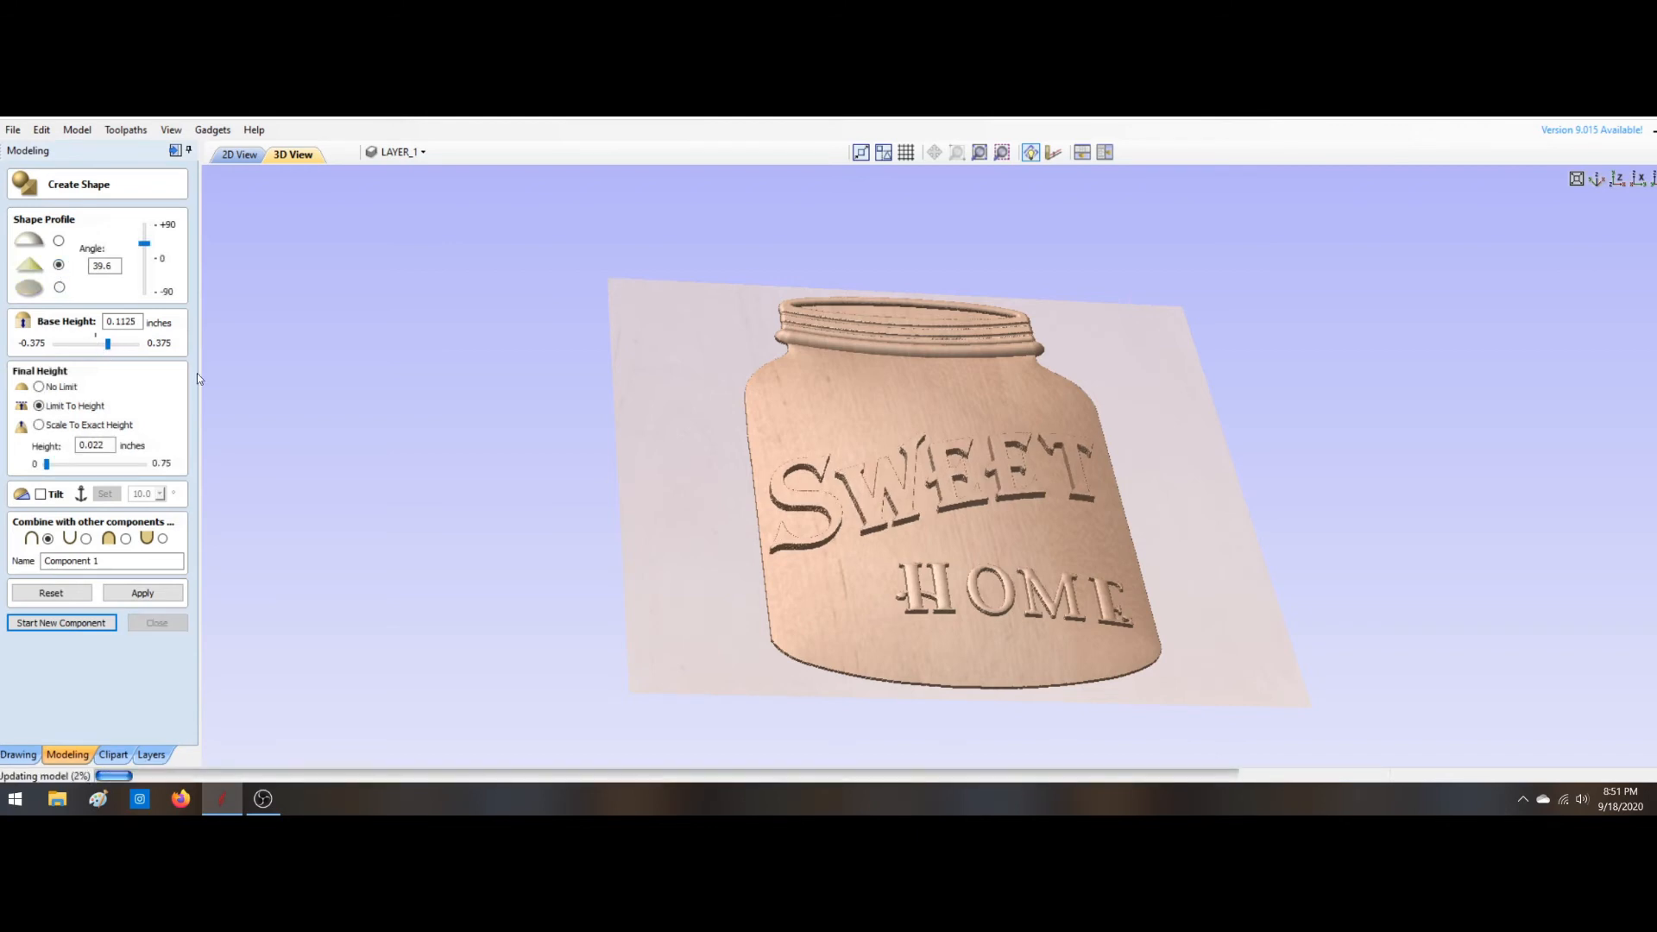
left_click(39, 386)
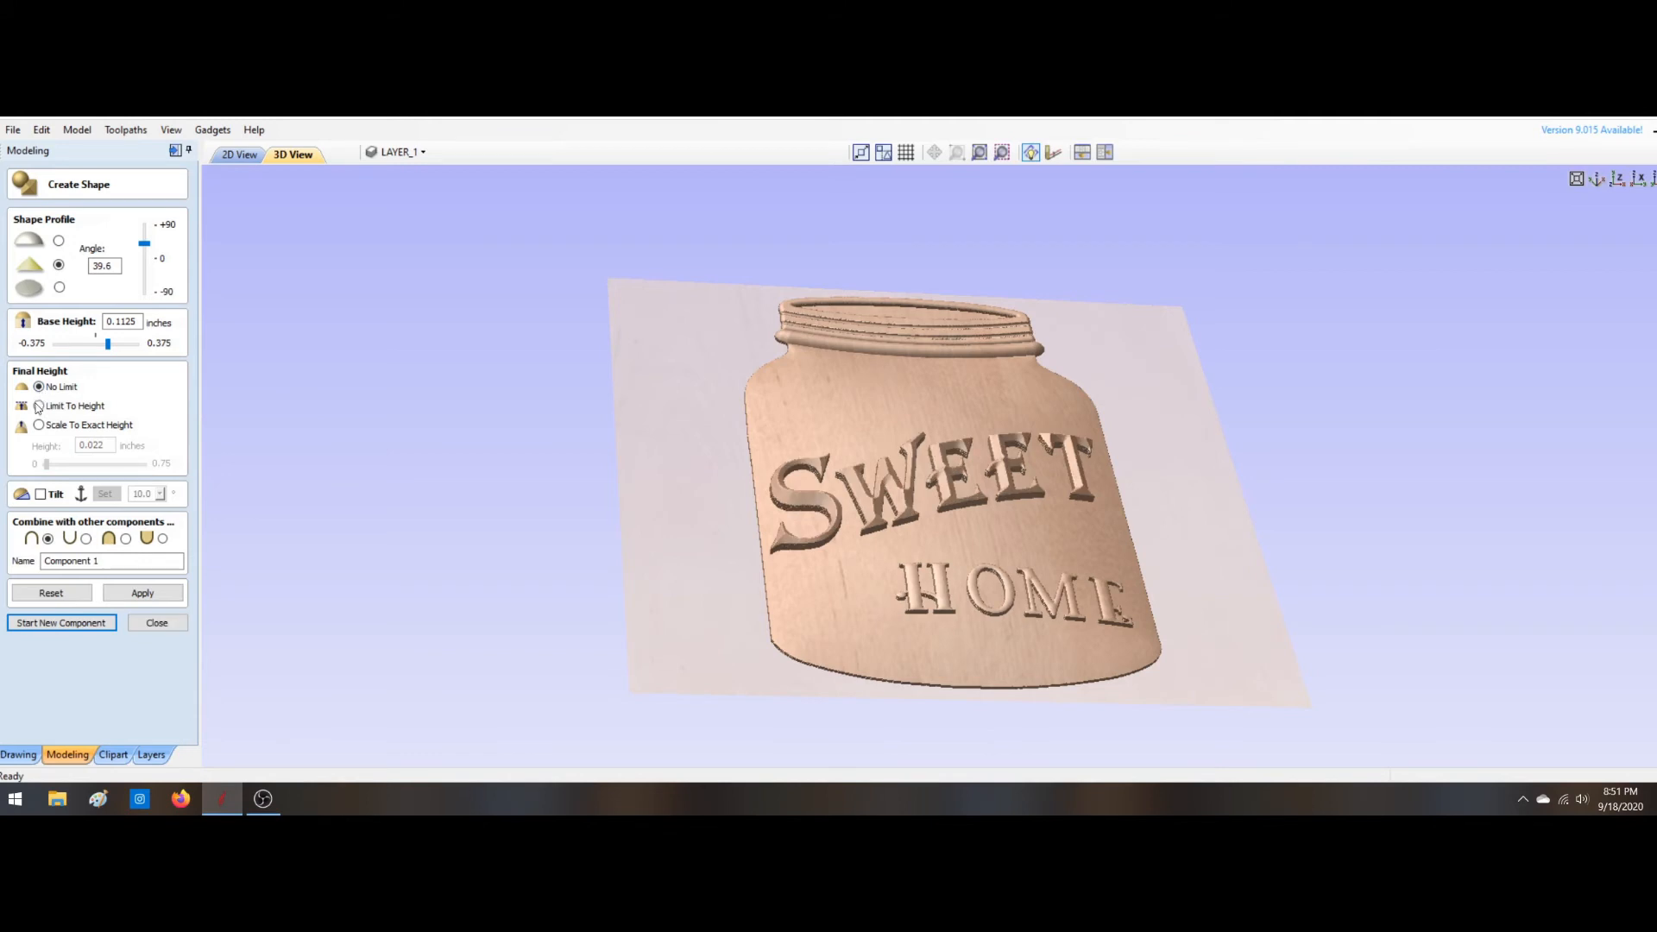
left_click(38, 405)
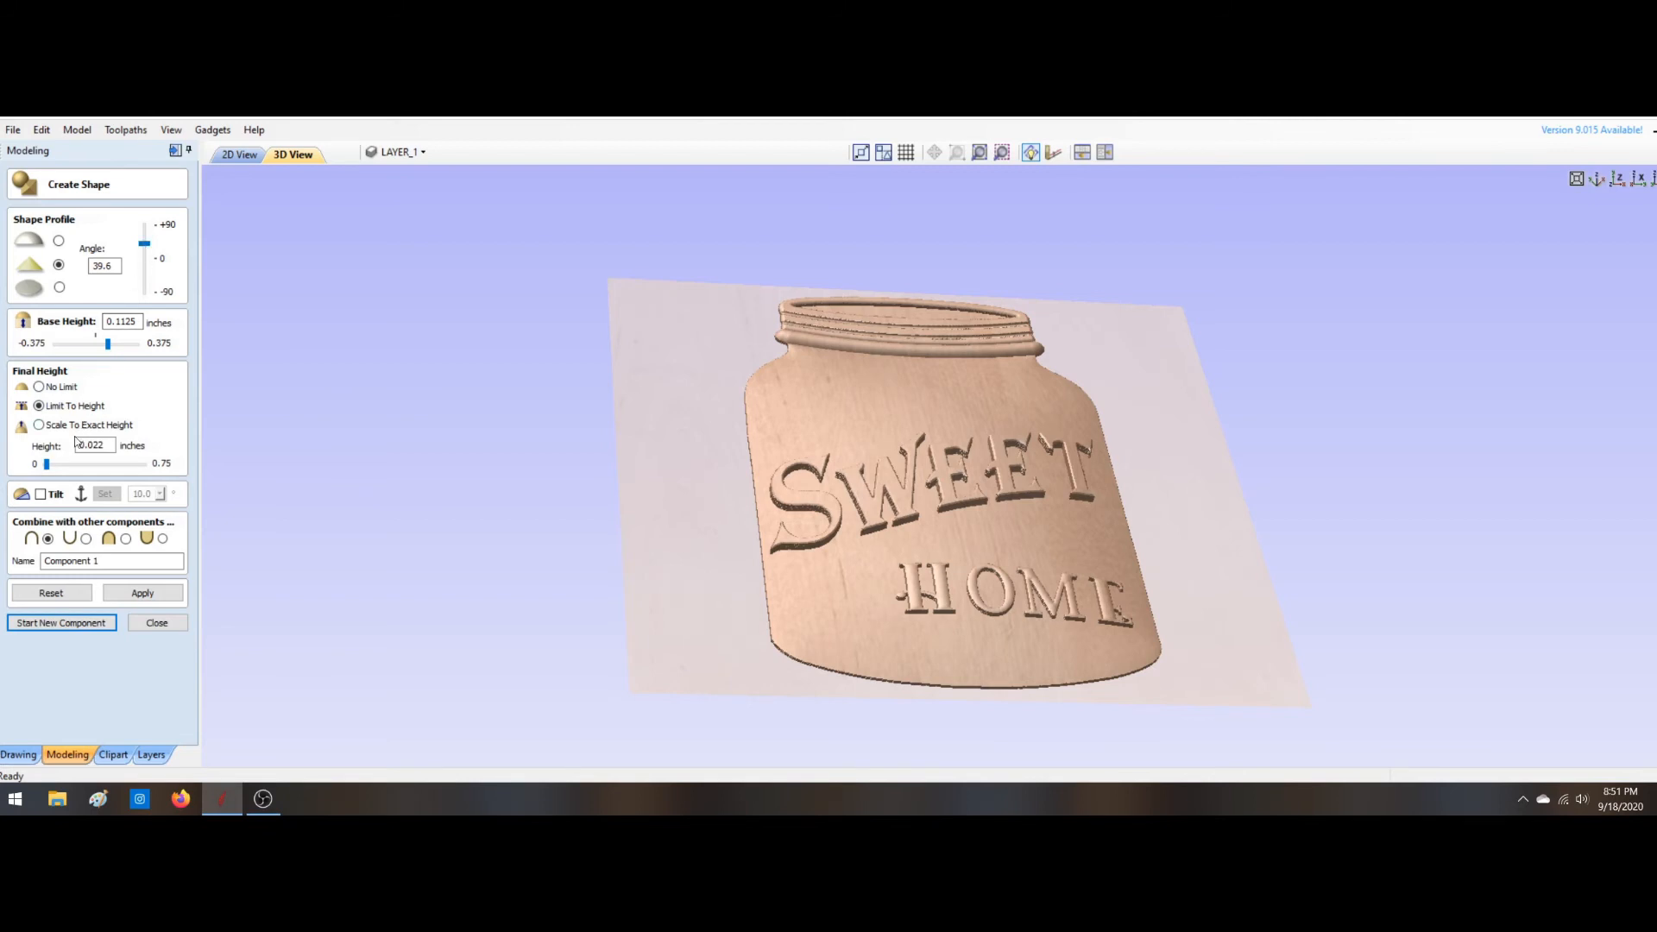
left_click(38, 386)
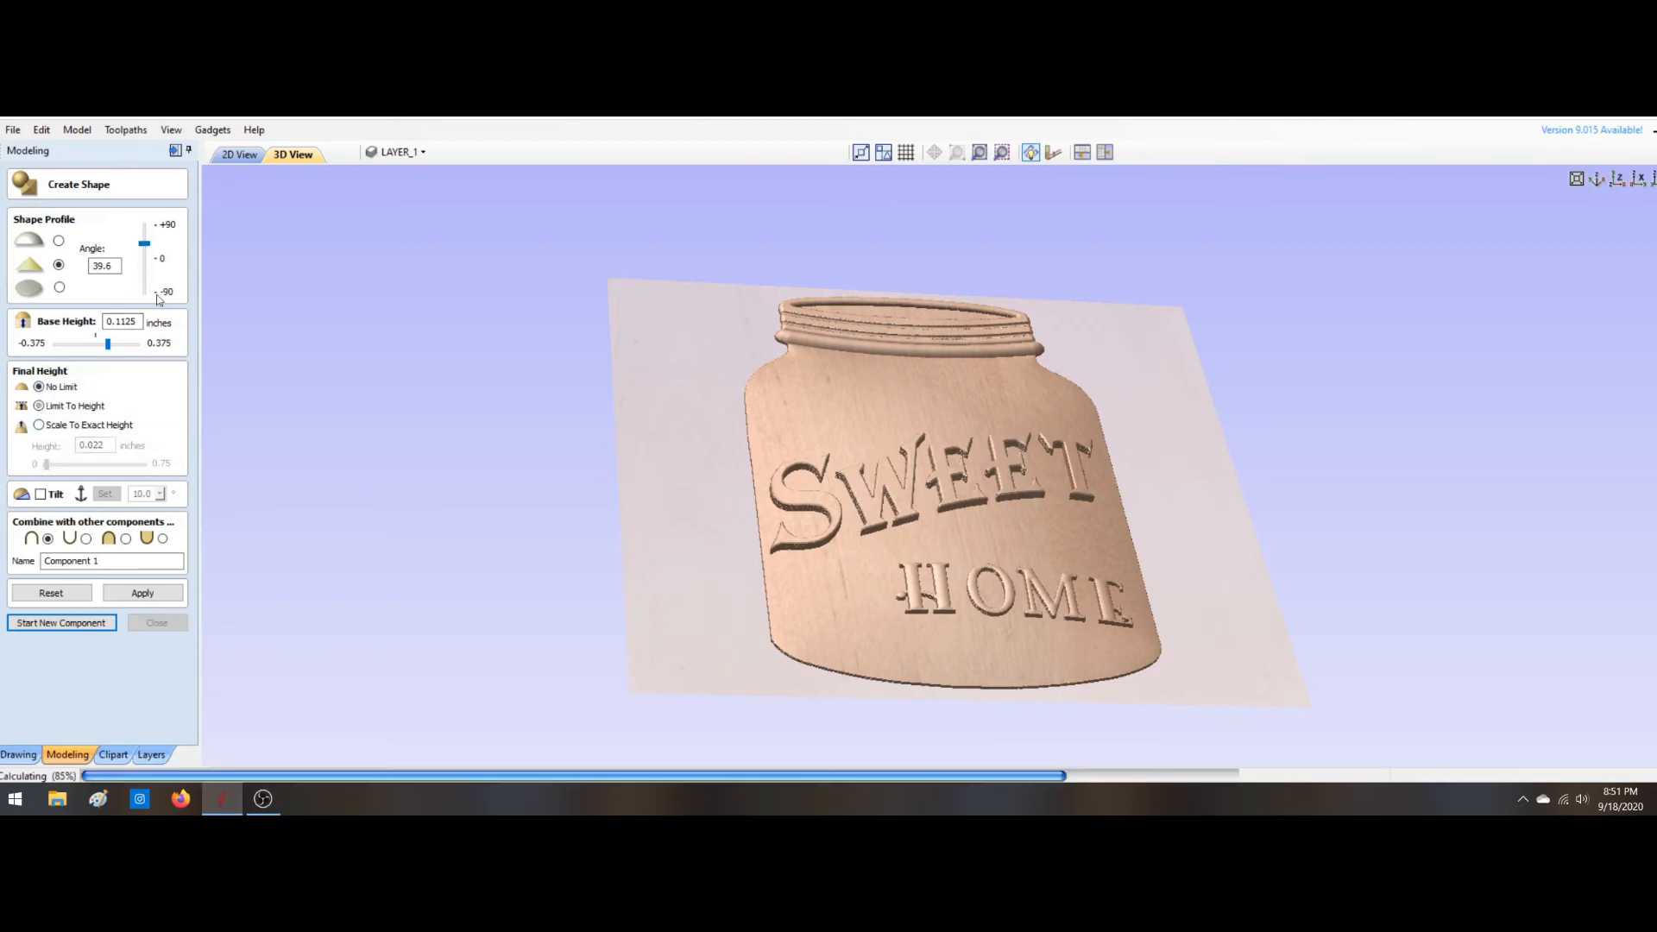
left_click_drag(145, 244, 148, 256)
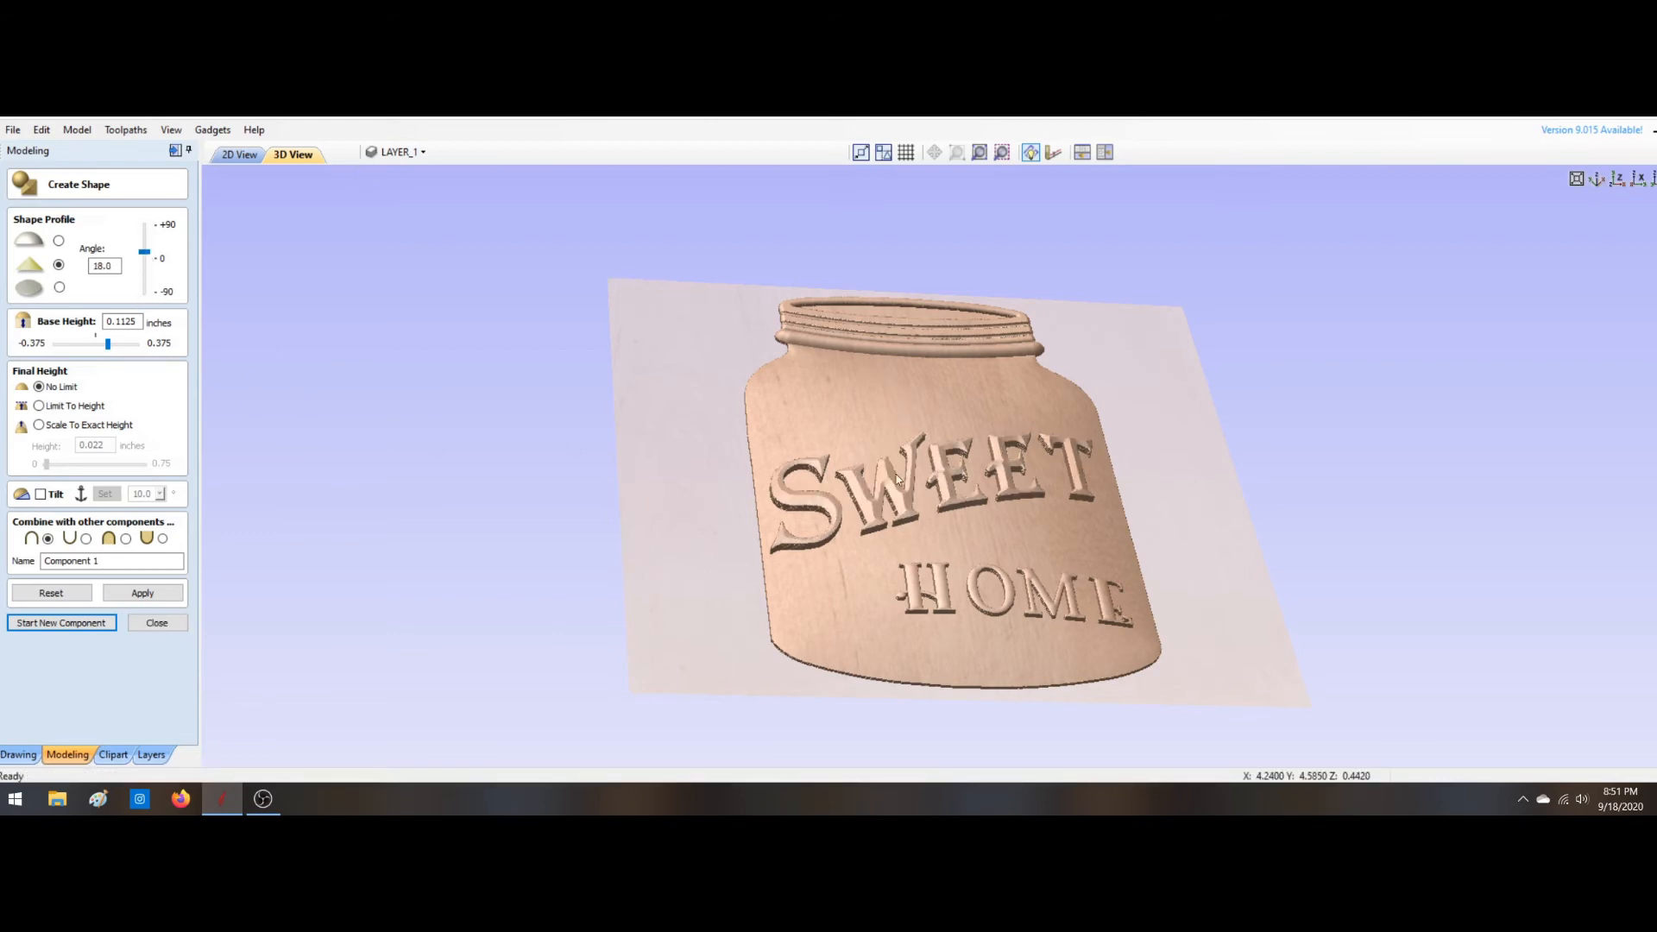
left_click_drag(863, 621, 768, 587)
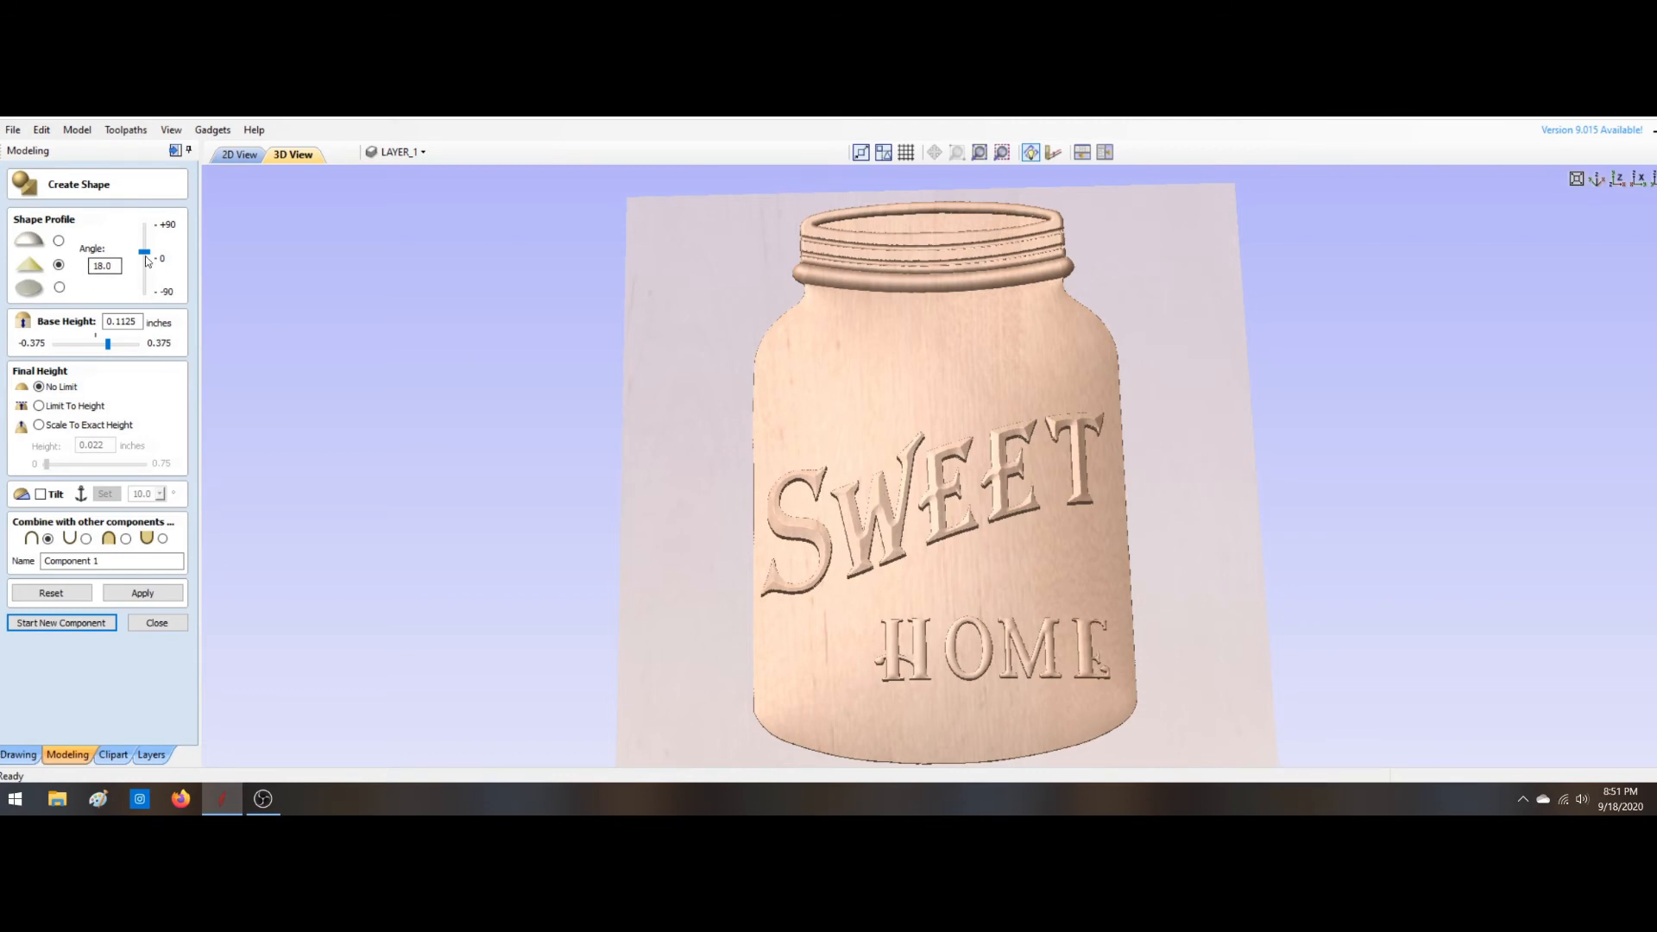
left_click_drag(144, 251, 145, 250)
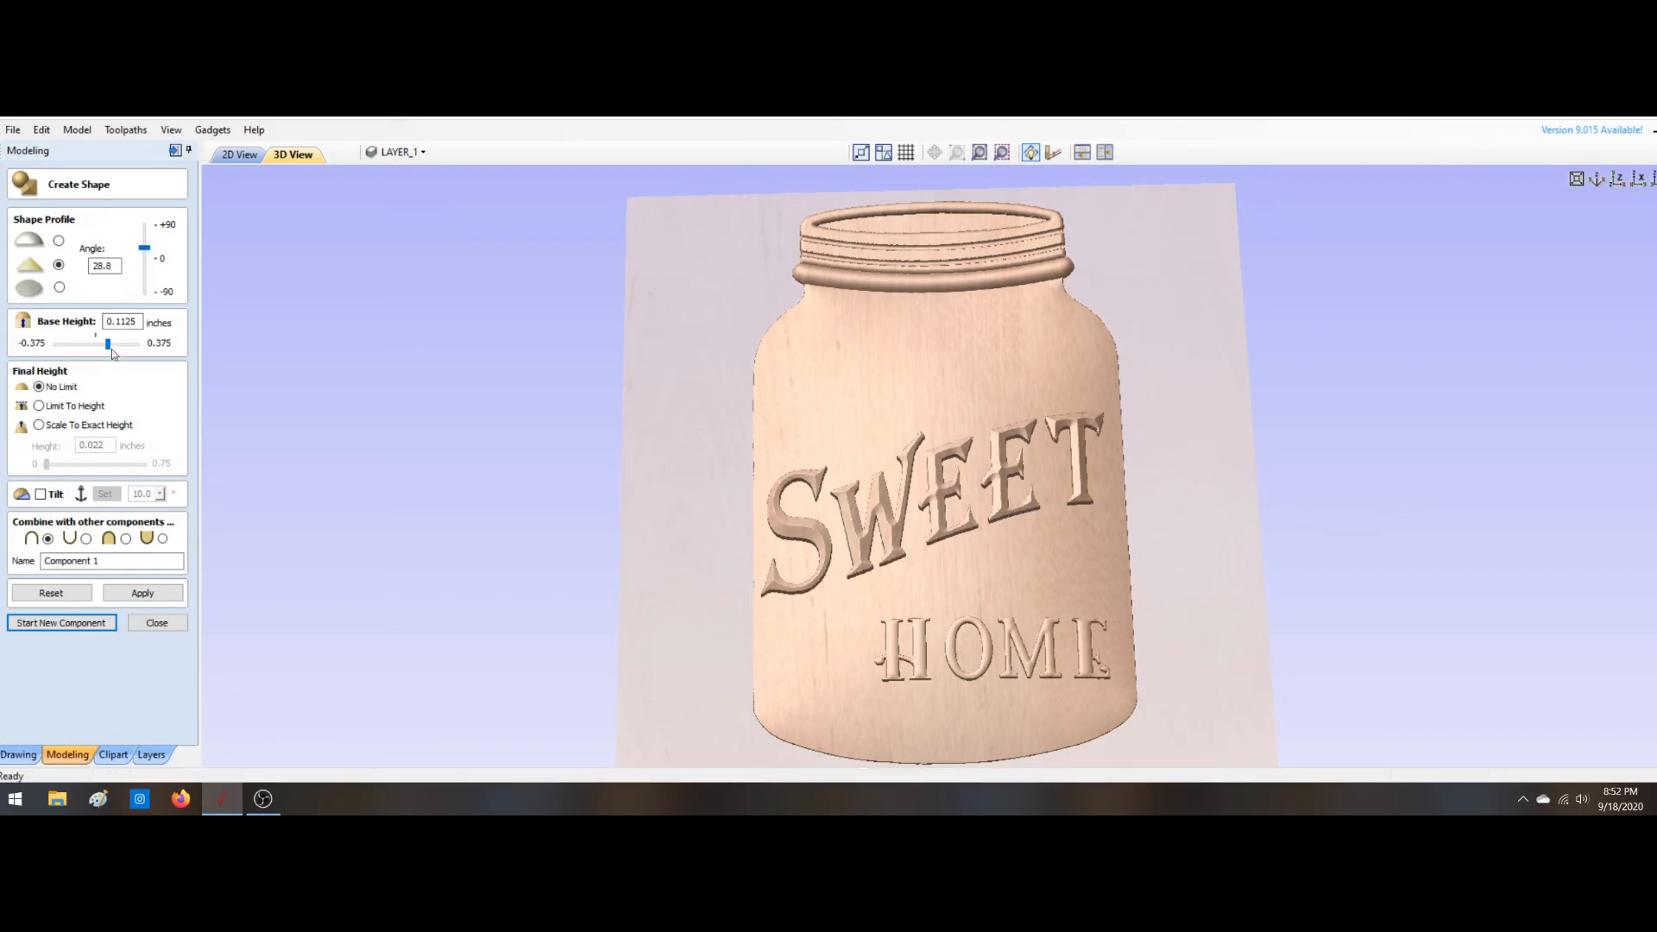
Step: Lower the SWEET lettering's base height to 0.09 and then 0.07 inches
left_click_drag(575, 678, 669, 554)
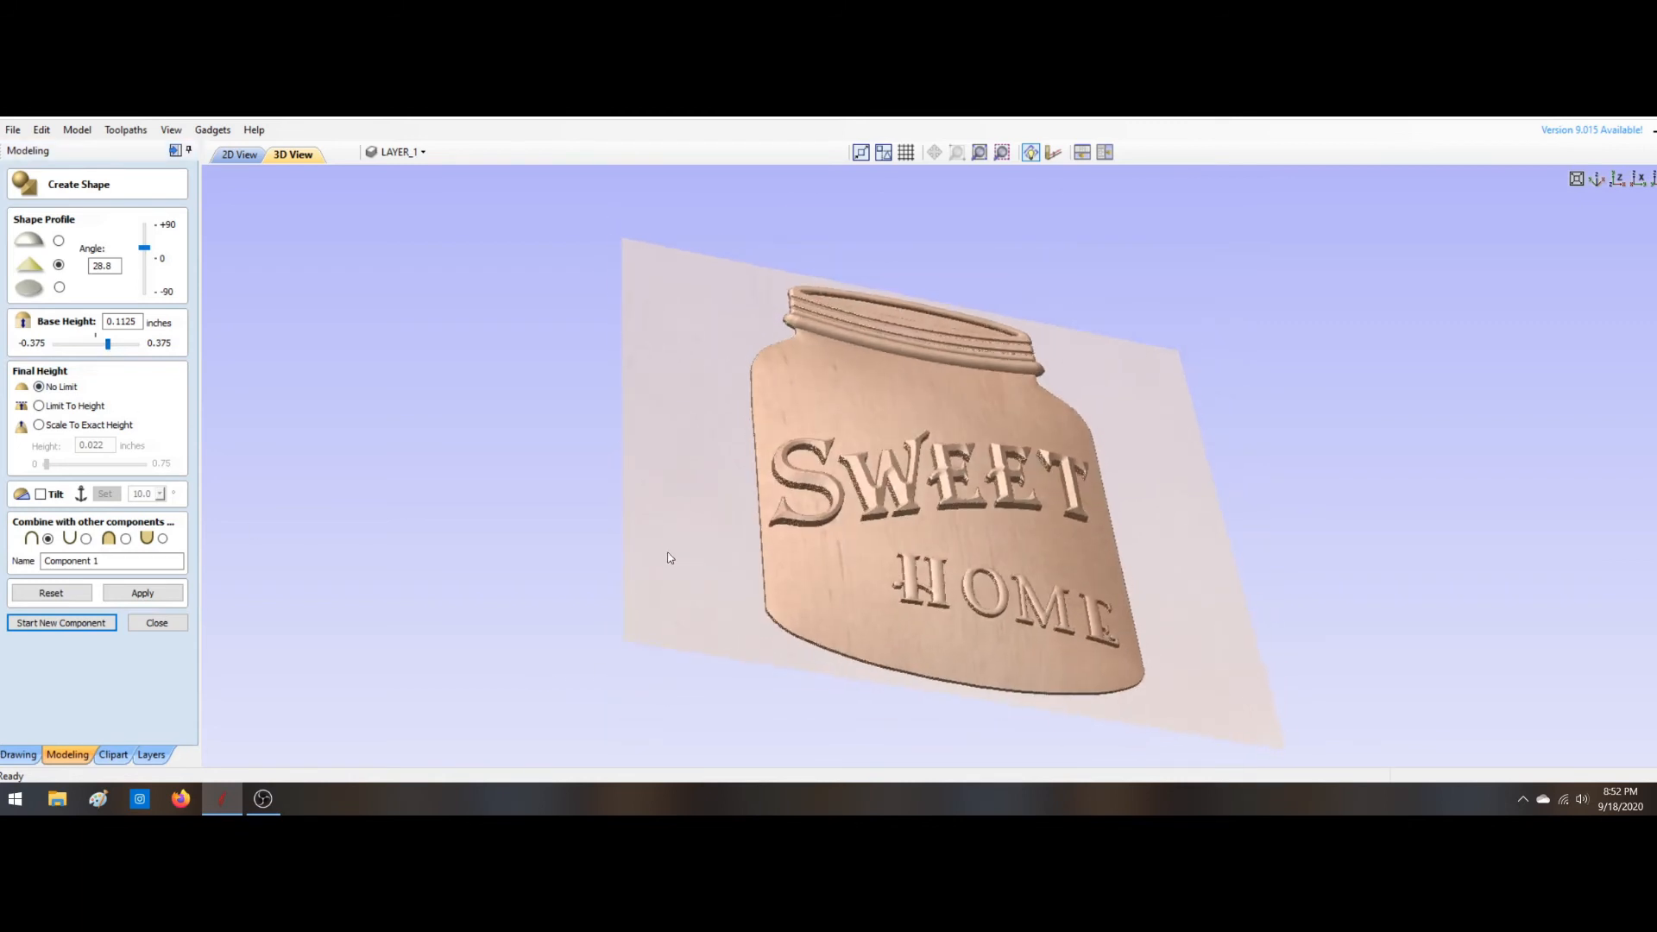
left_click_drag(109, 354, 106, 352)
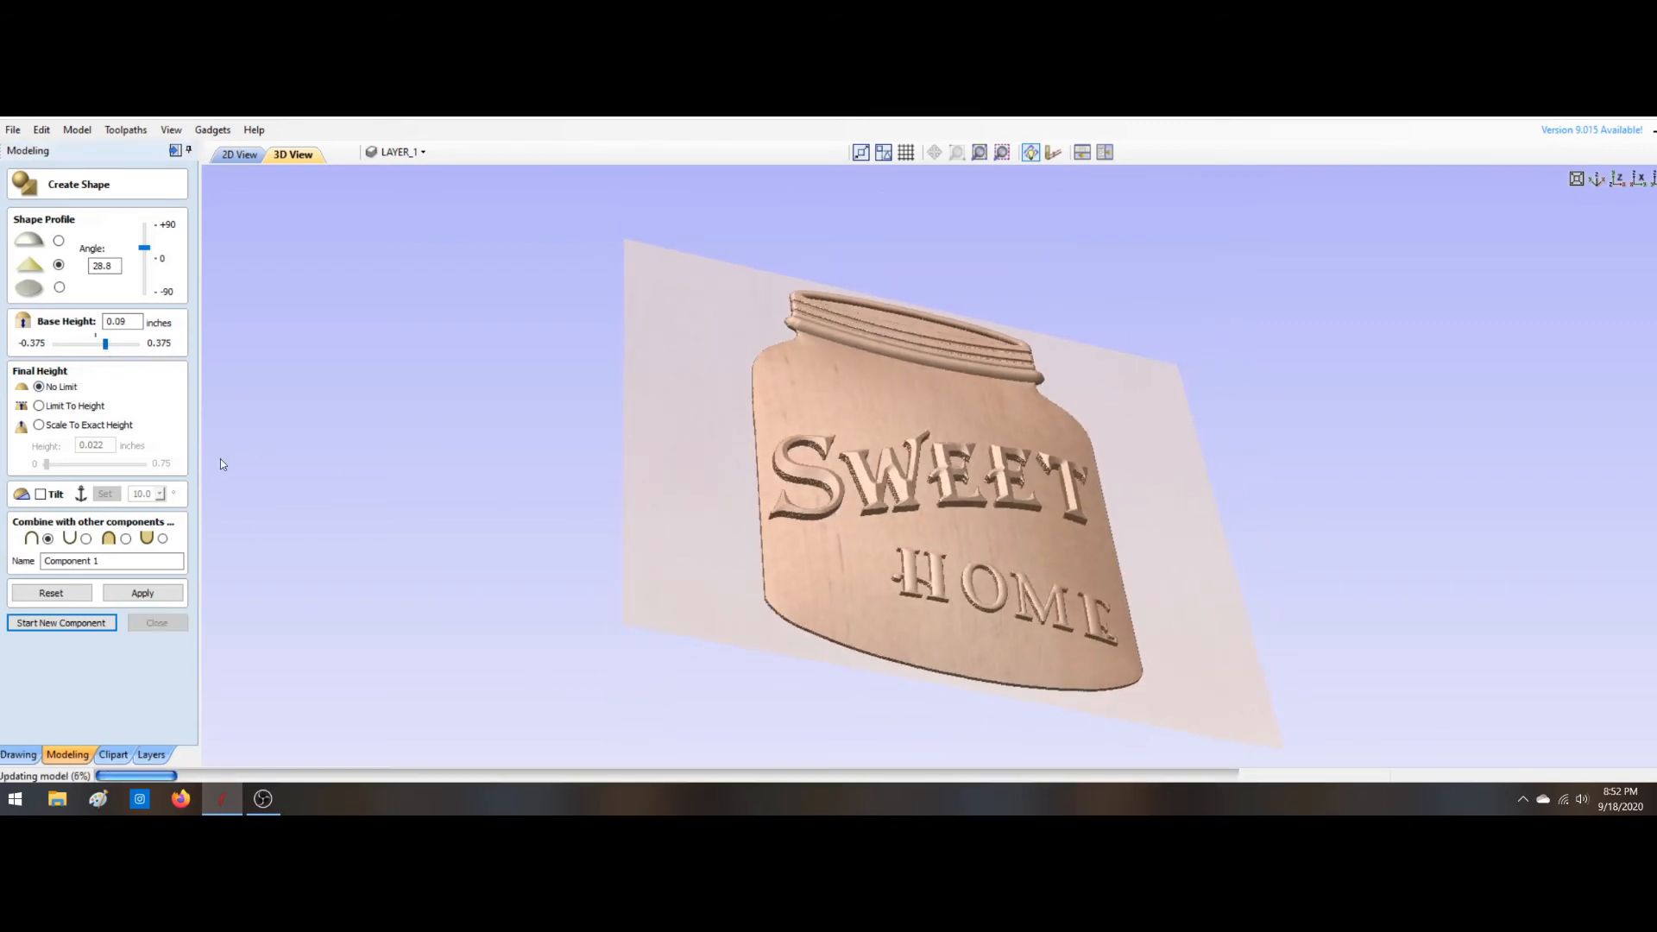
left_click_drag(789, 573, 850, 594)
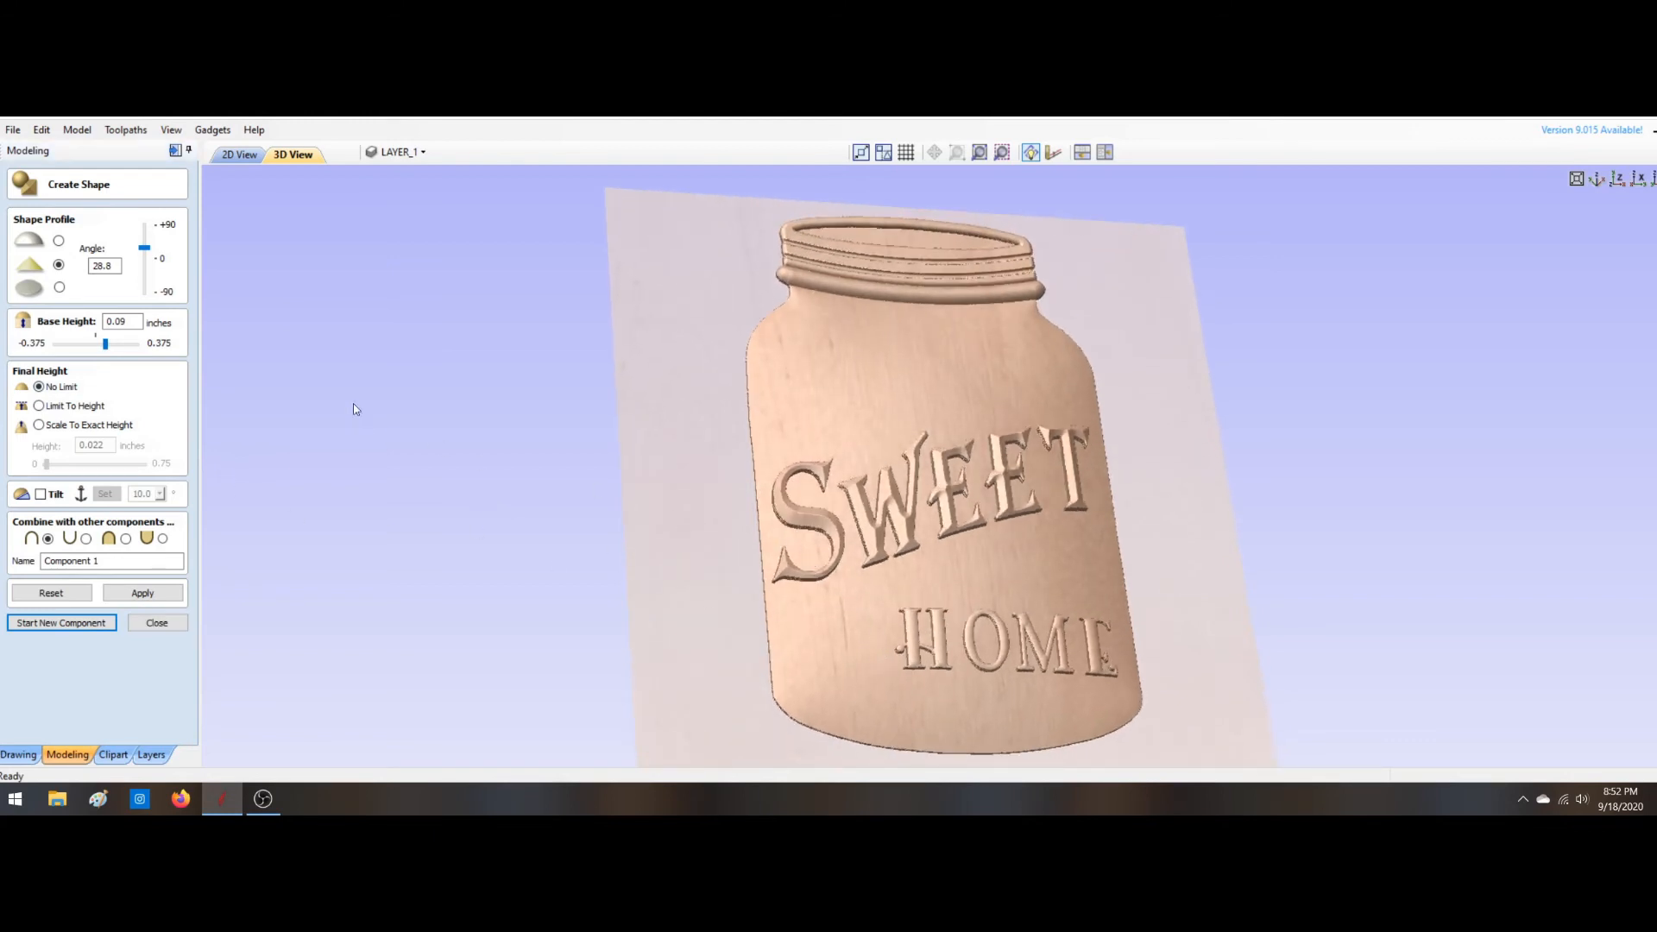
left_click_drag(134, 319, 121, 322)
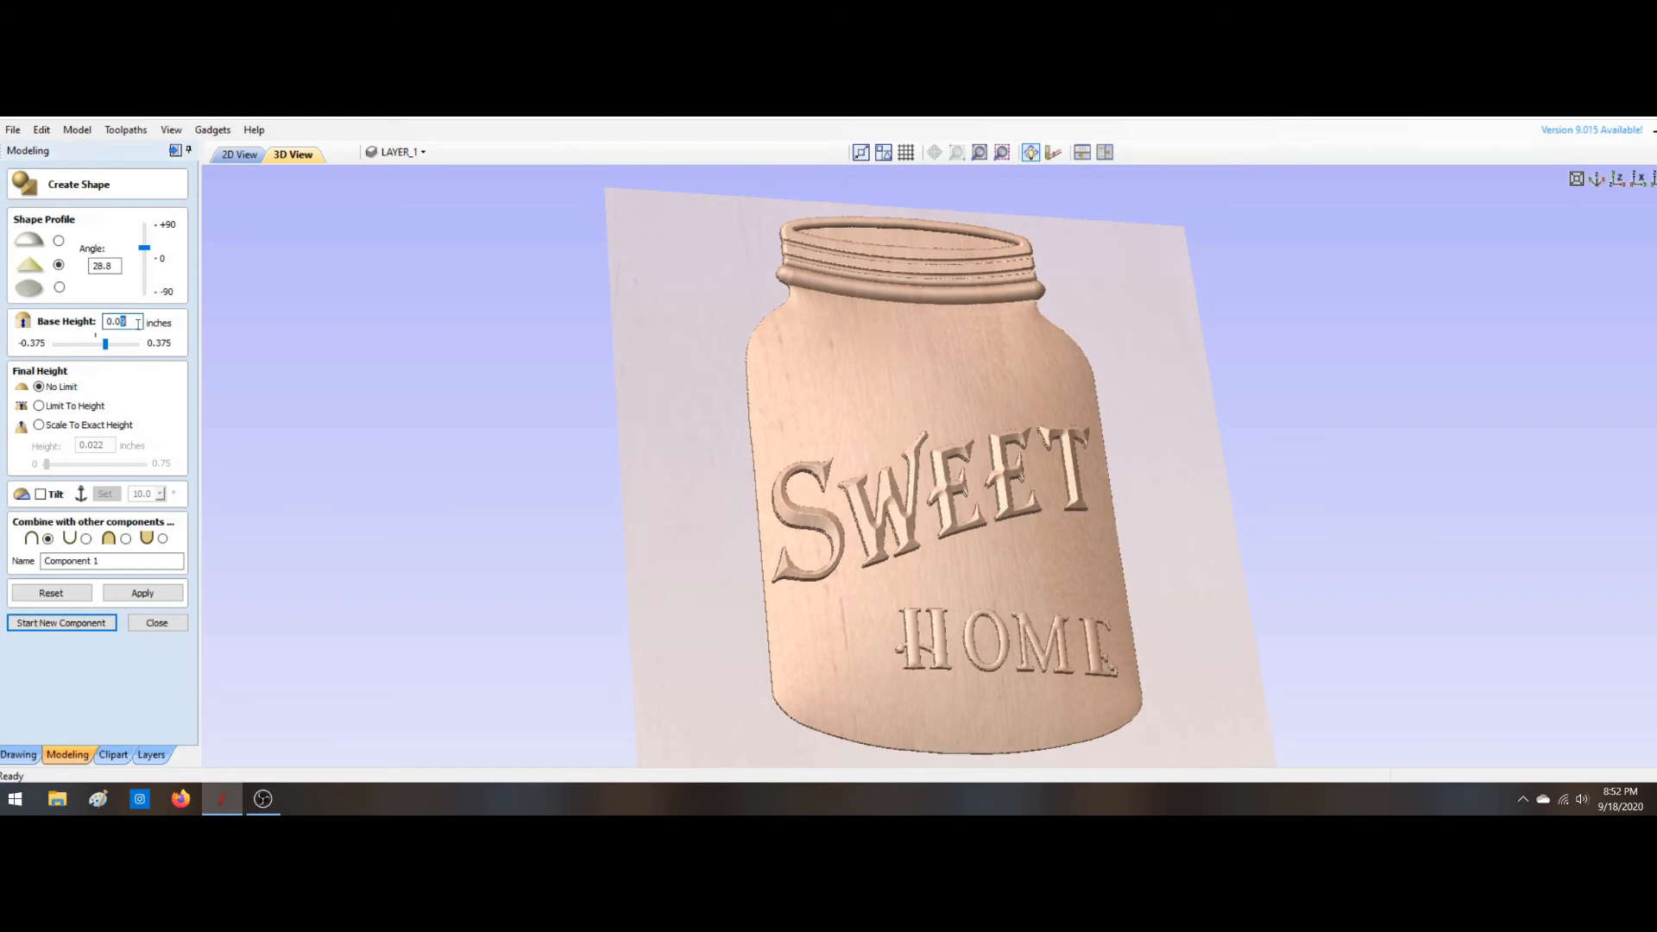
type("7")
Step: Set the SWEET lettering's base height to 0.03 inches, trying other combine modes before returning to the additive one
left_click(162, 538)
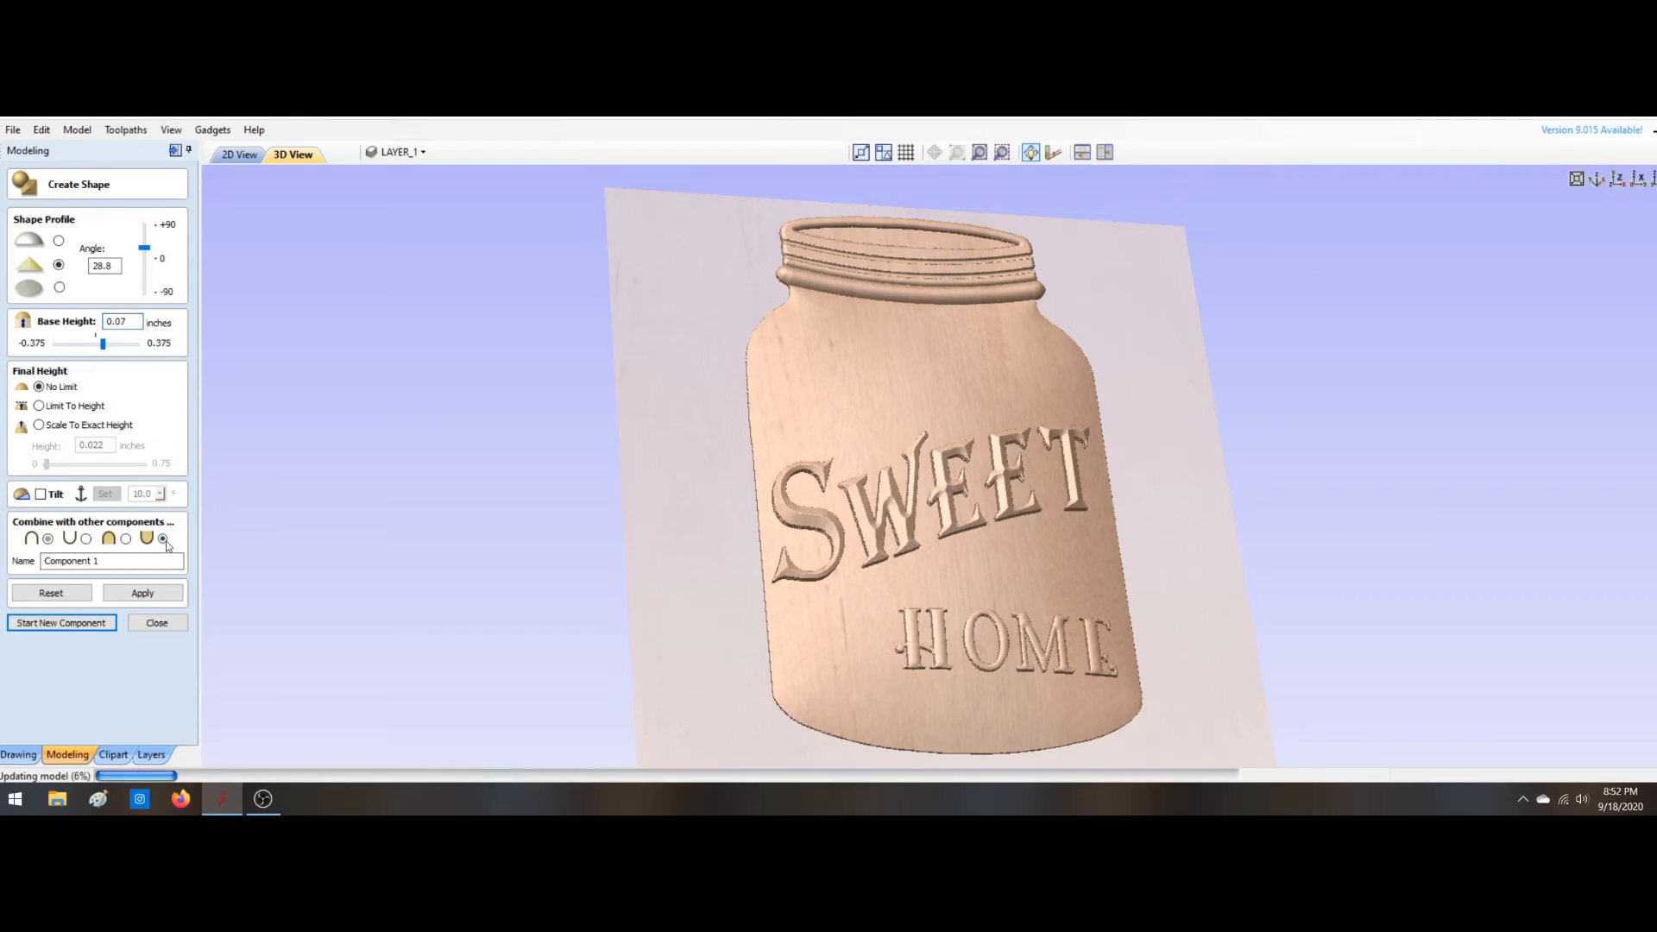
left_click(126, 539)
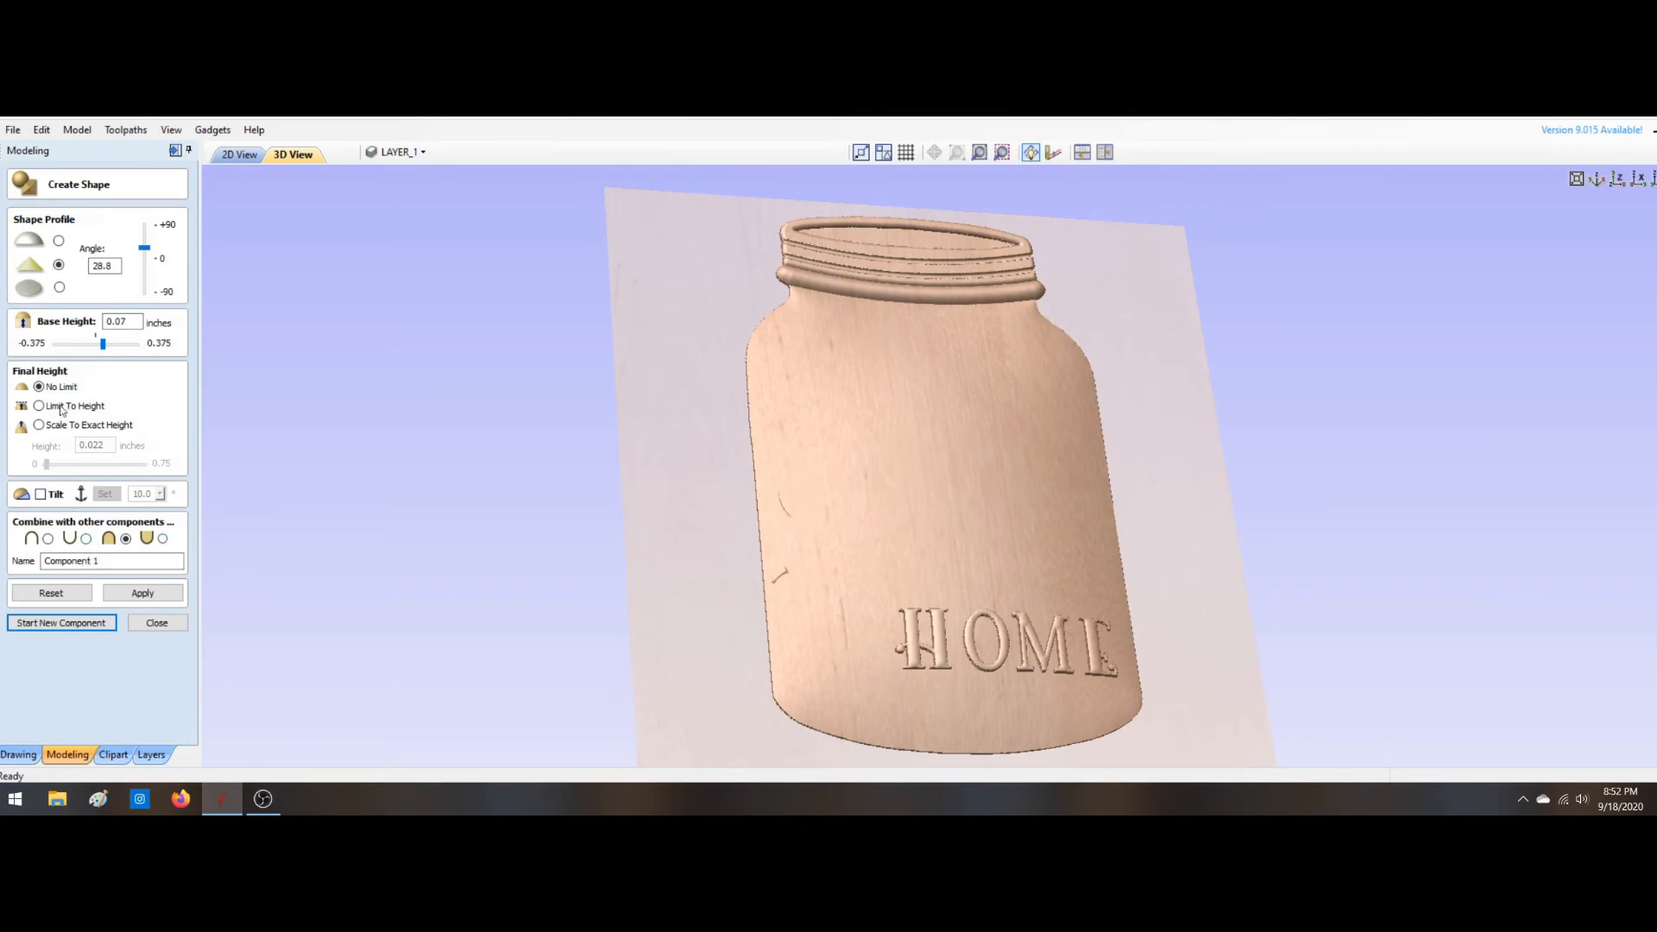
mouse_move(103, 346)
left_mouse_down()
mouse_move(130, 345)
mouse_move(99, 345)
left_mouse_up()
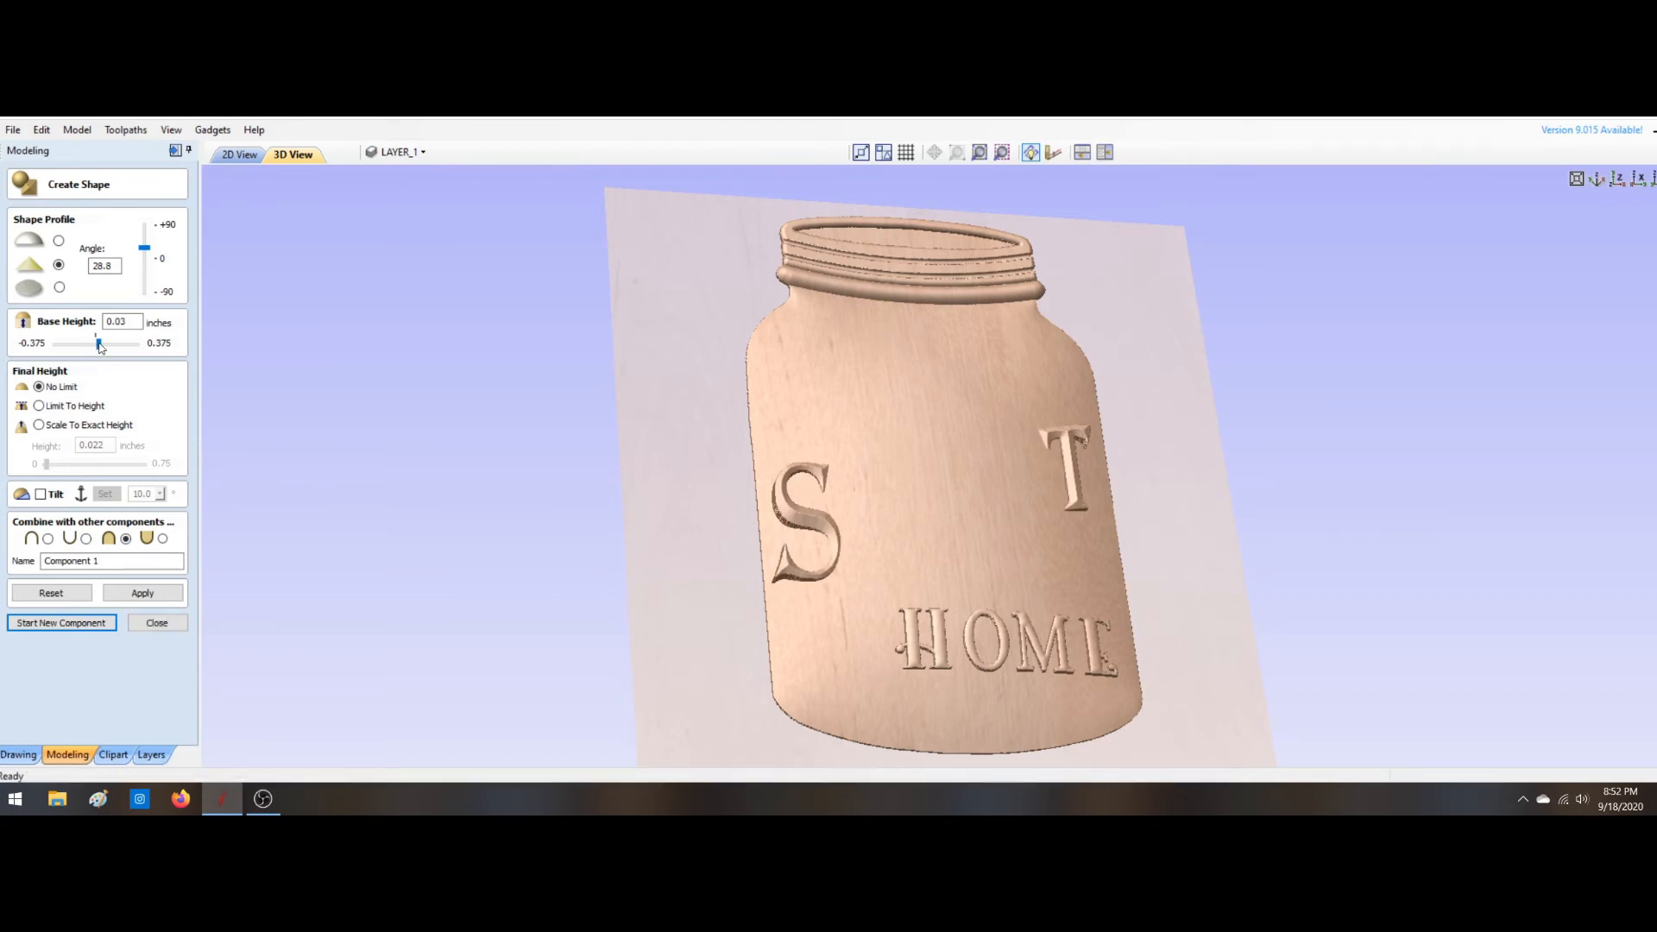
left_click(48, 540)
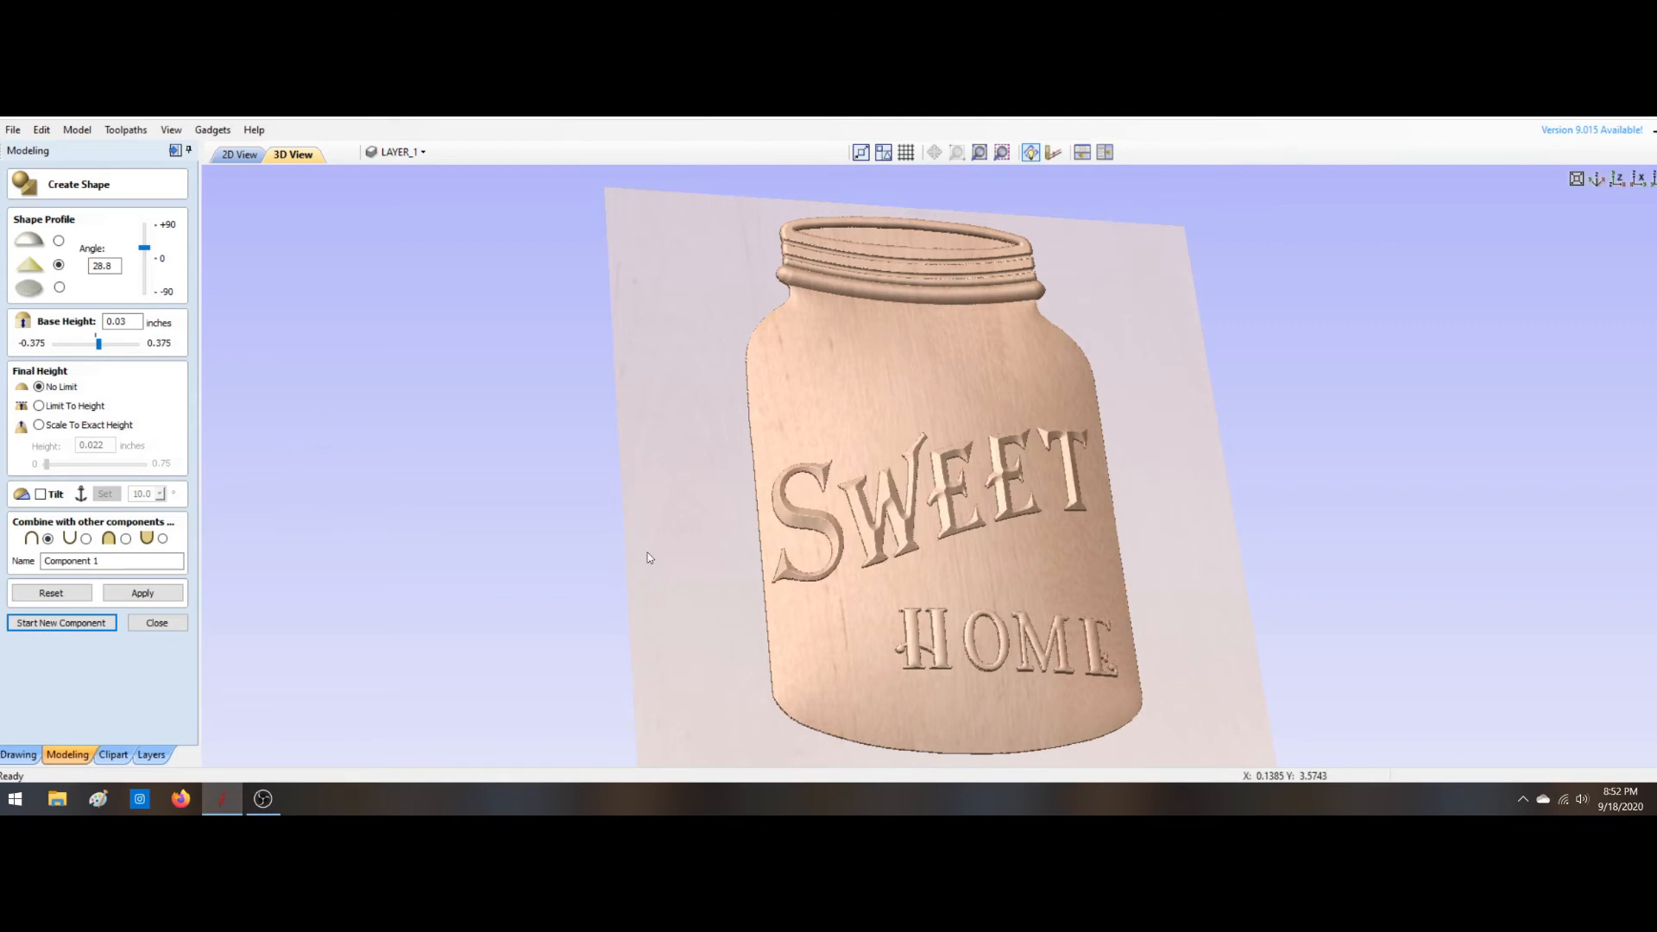
Step: Try the domed and flat profiles on the SWEET lettering and go back to the angular profile
left_click_drag(1027, 604, 867, 680)
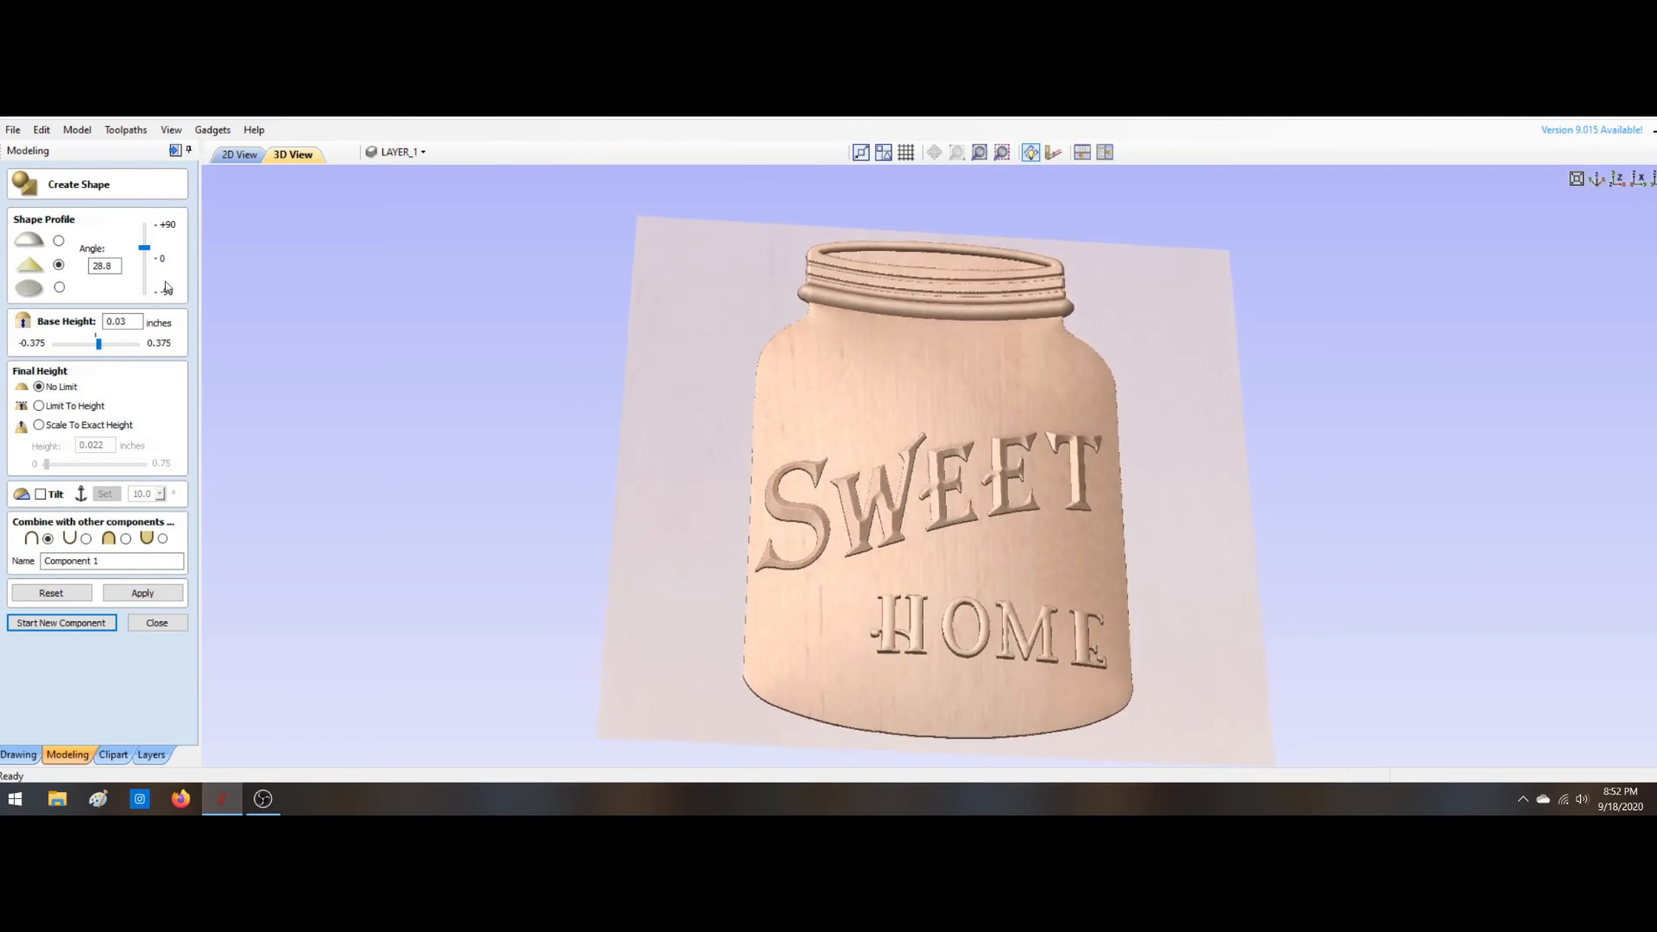
left_click(59, 241)
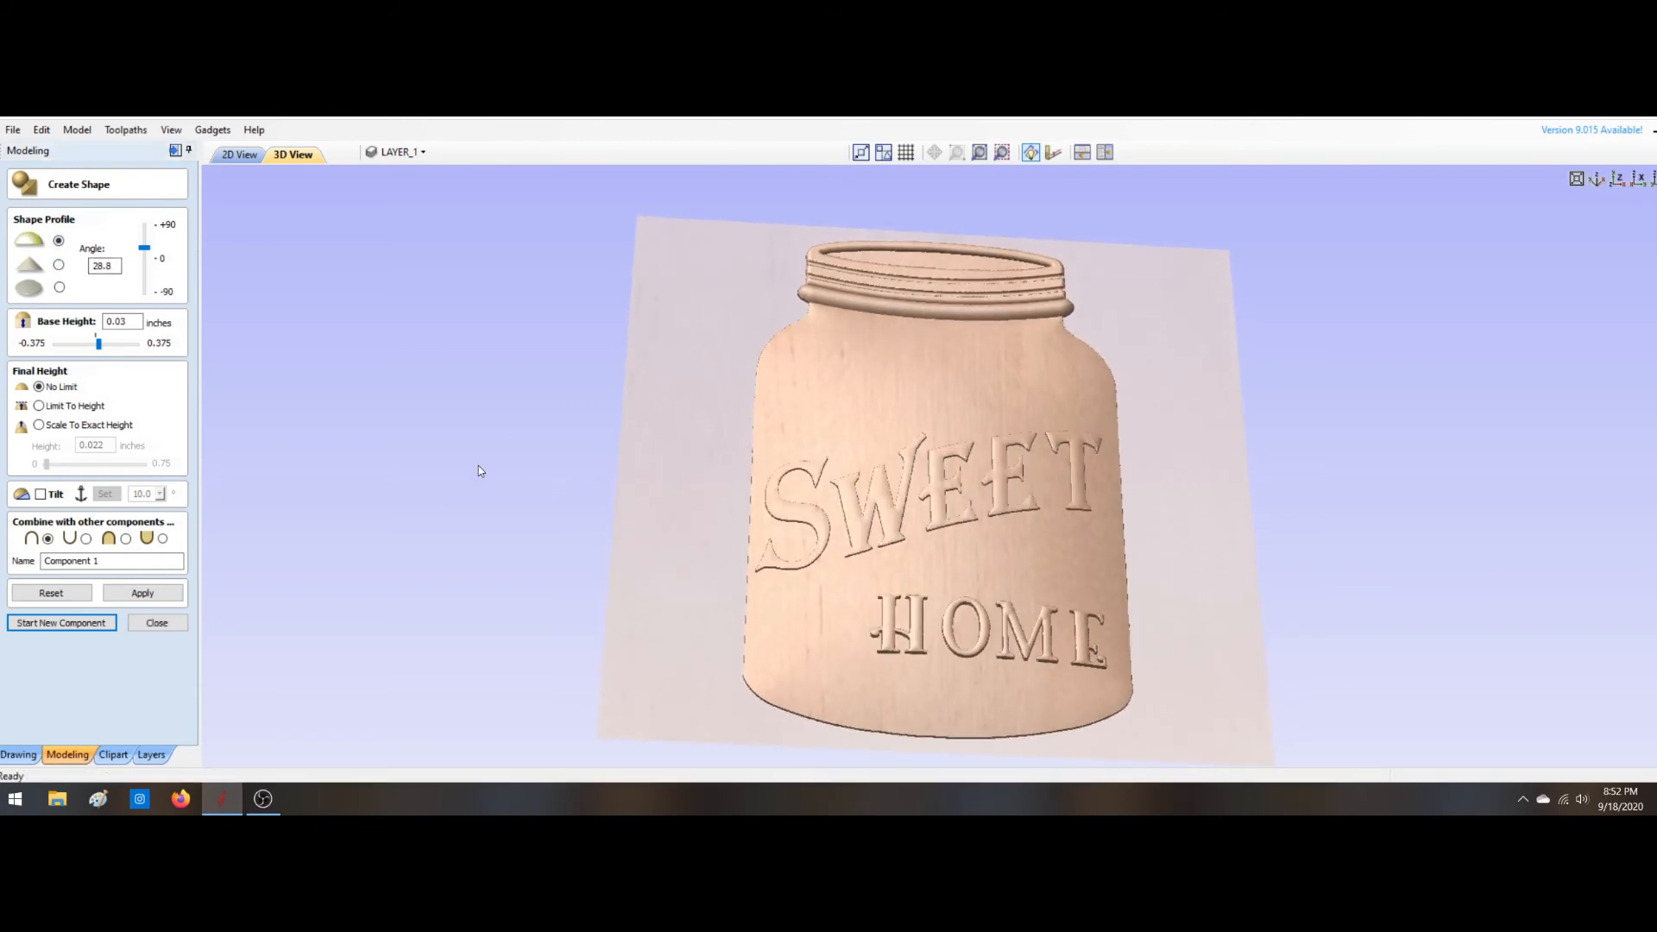
left_click(60, 287)
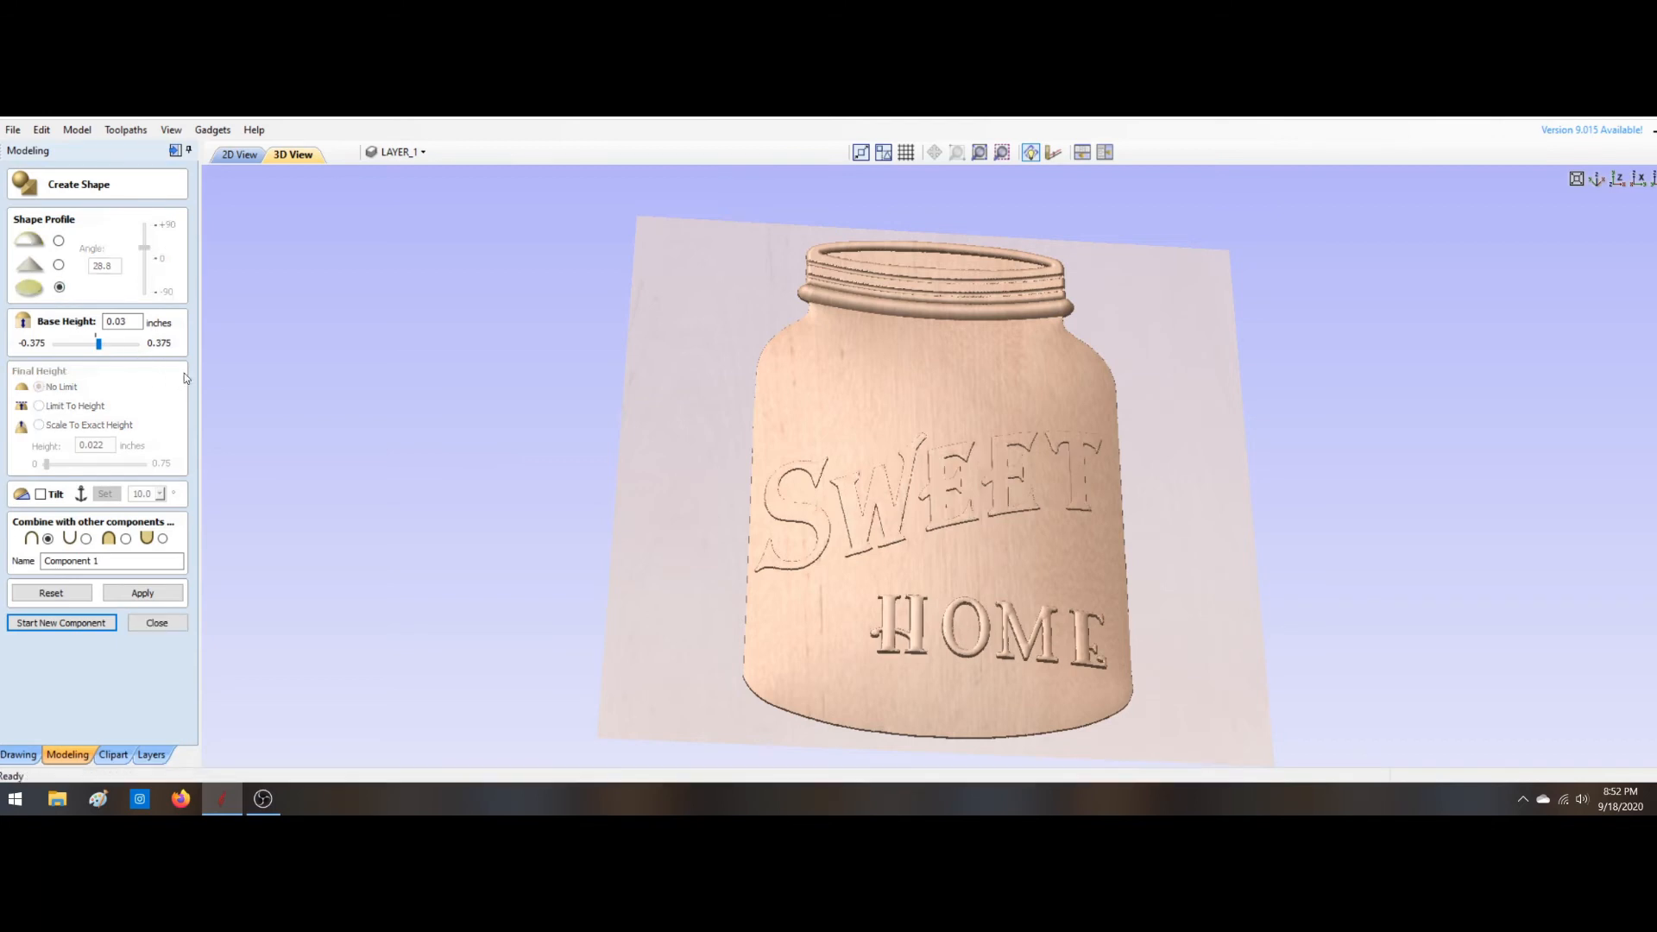
left_click(59, 265)
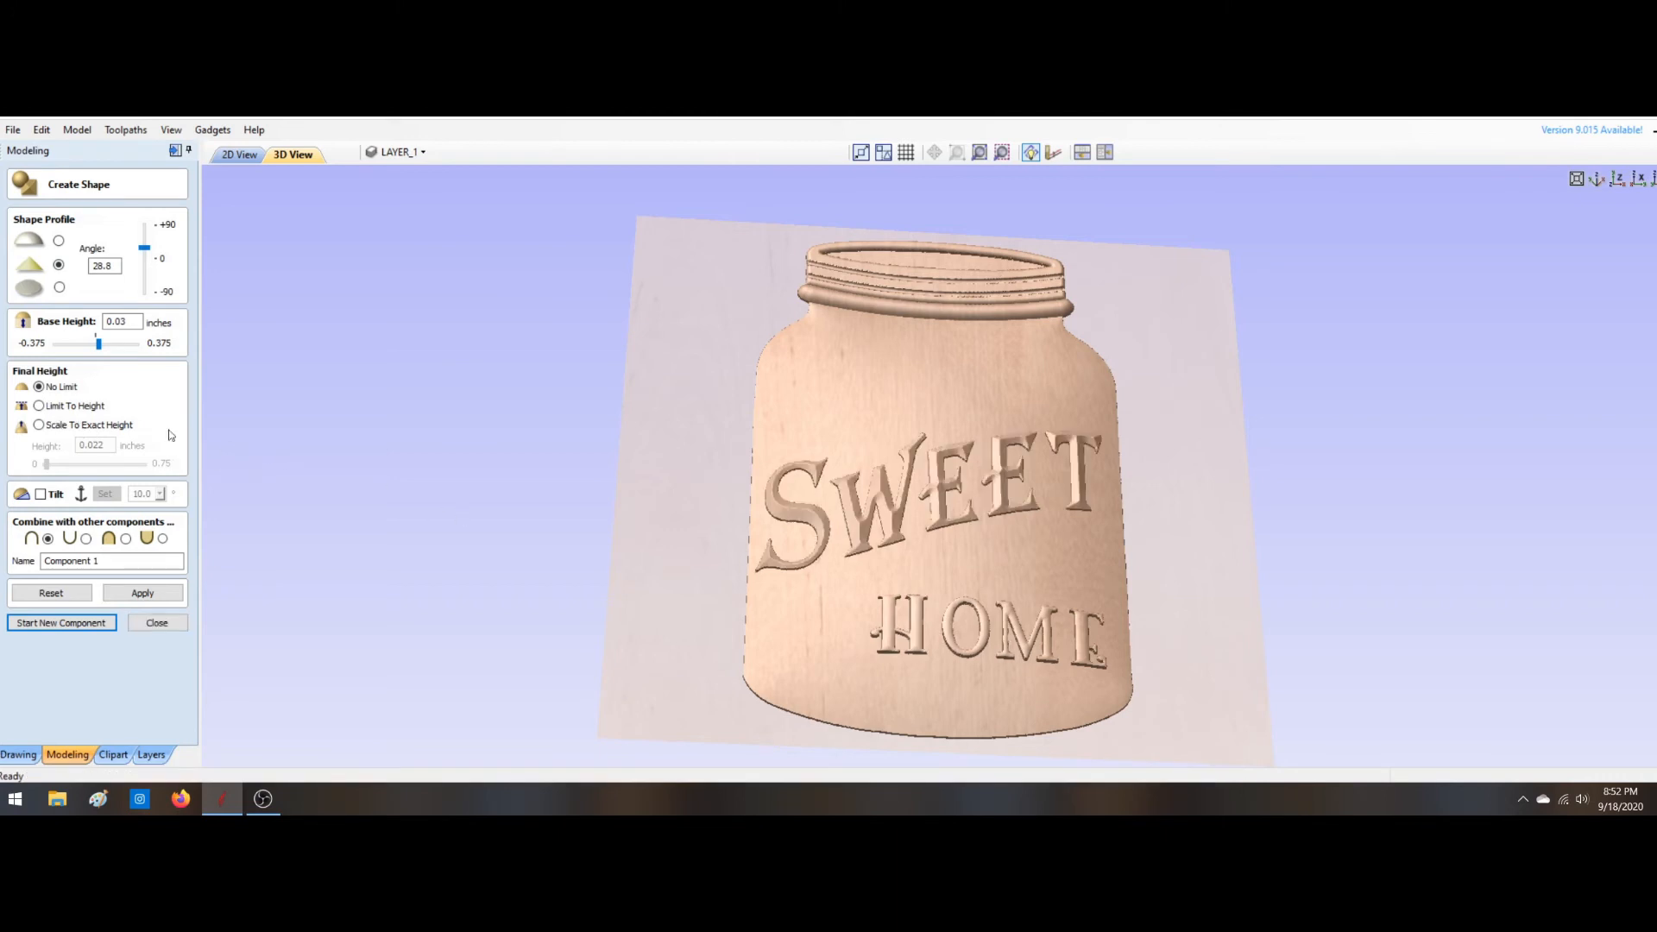
Step: Limit the SWEET lettering's final height, settling on 0.045 inches
left_click(69, 405)
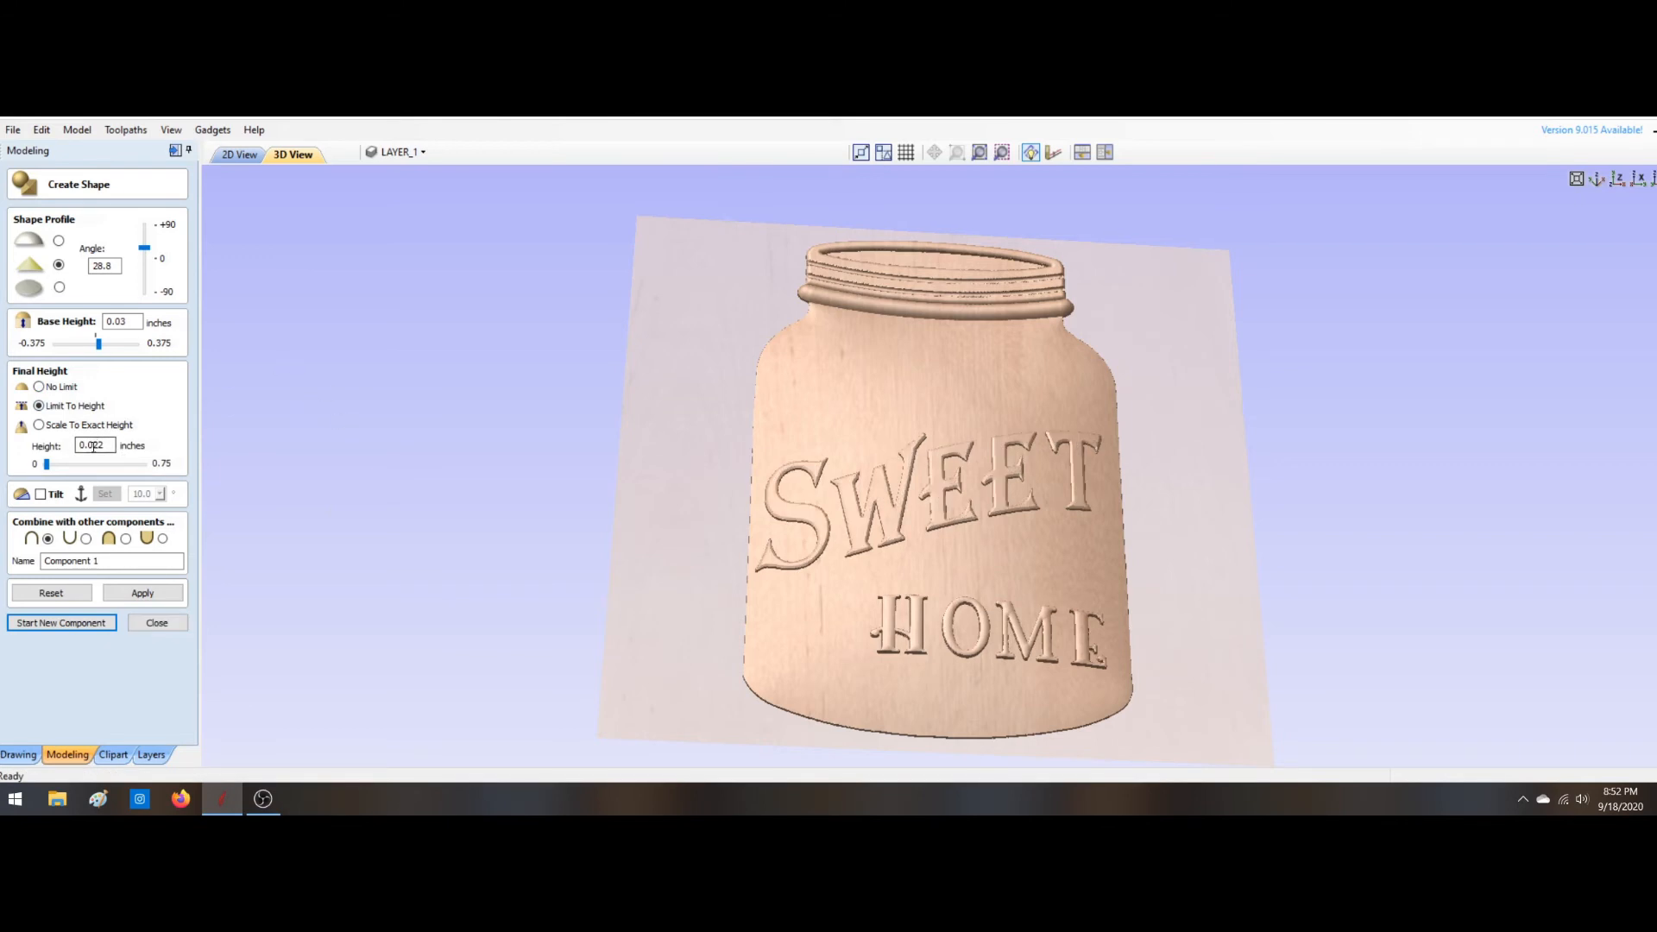
left_click_drag(47, 464, 66, 465)
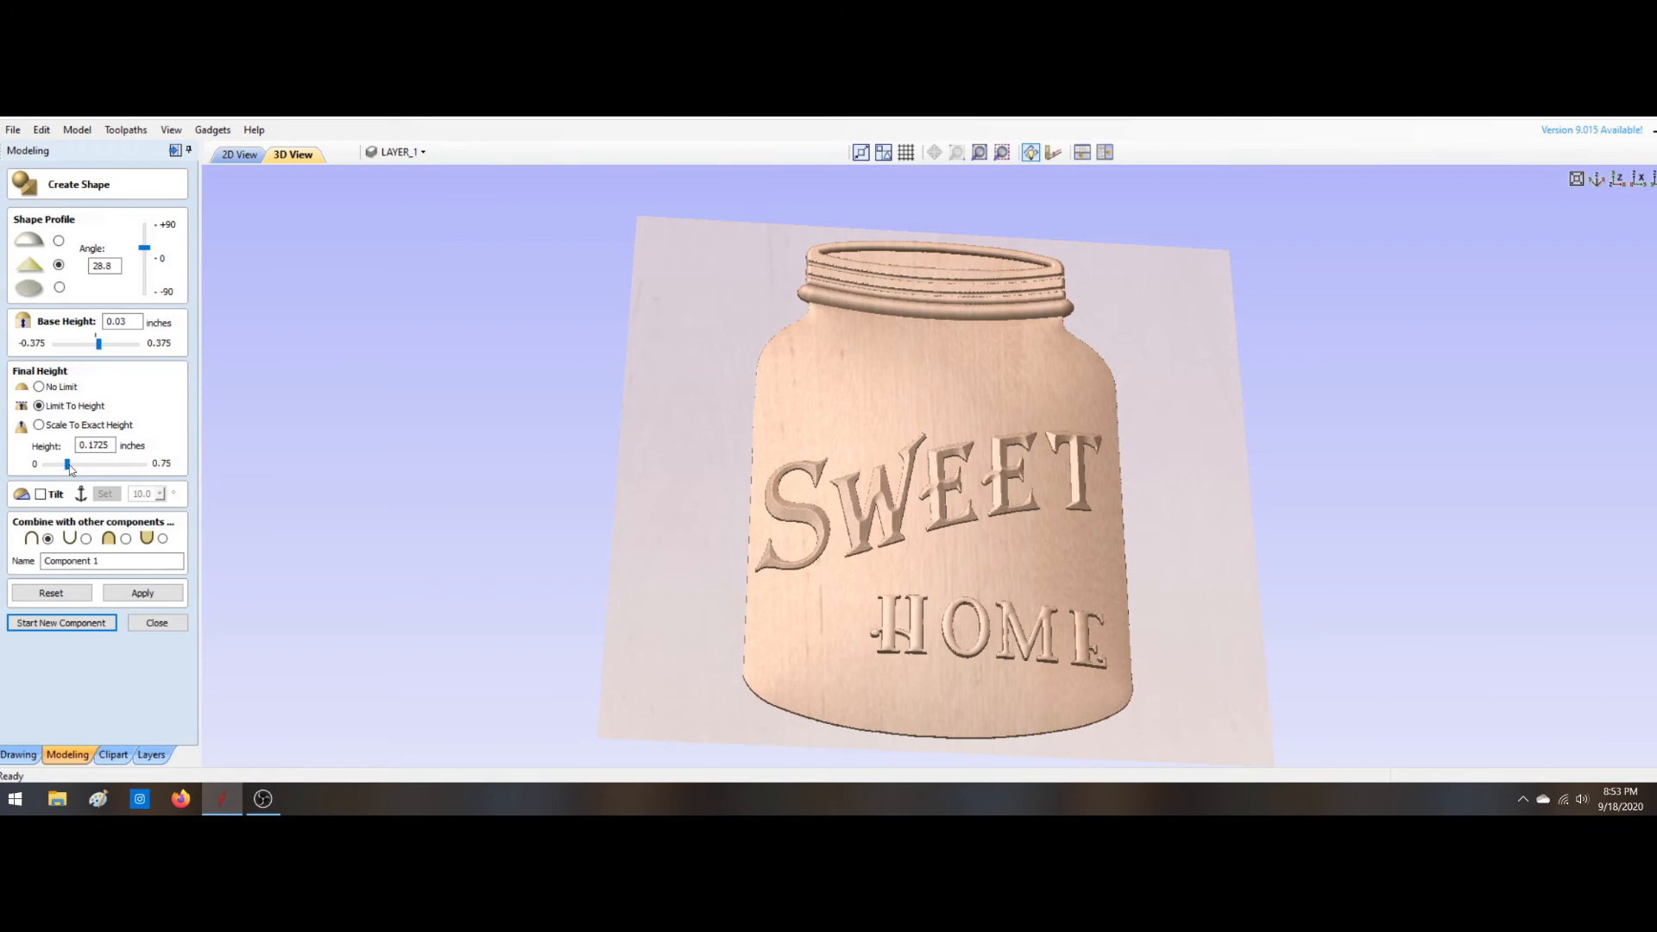
left_click(69, 466)
left_click_drag(69, 466, 56, 469)
left_click_drag(54, 469, 54, 469)
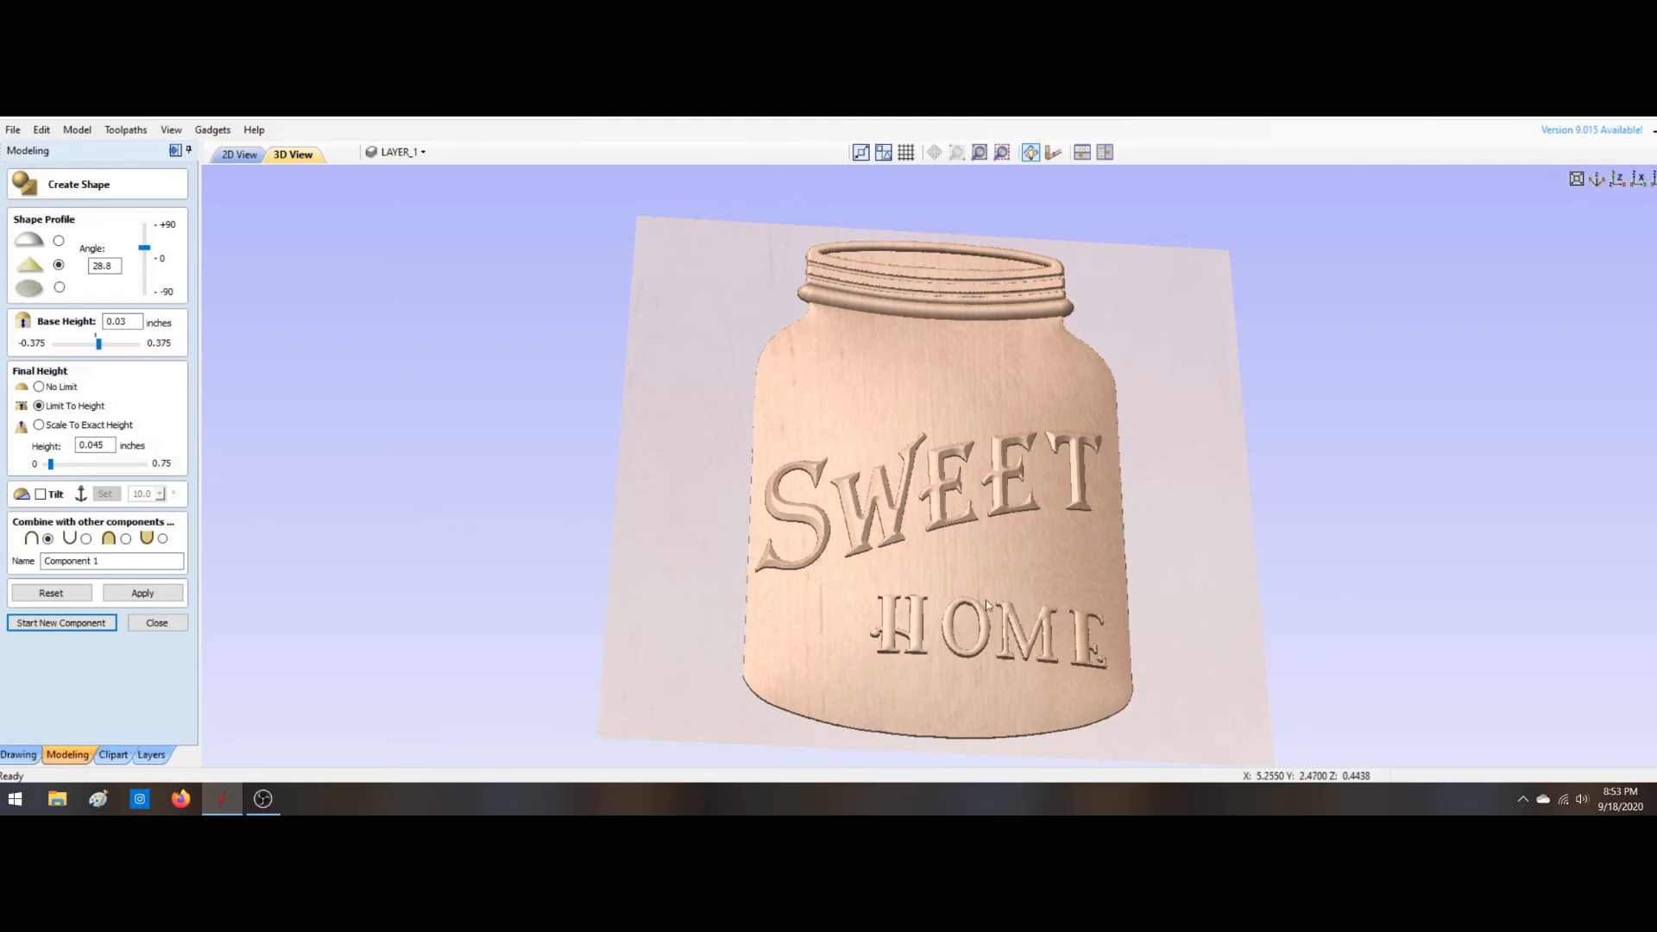
left_click_drag(987, 604, 906, 552)
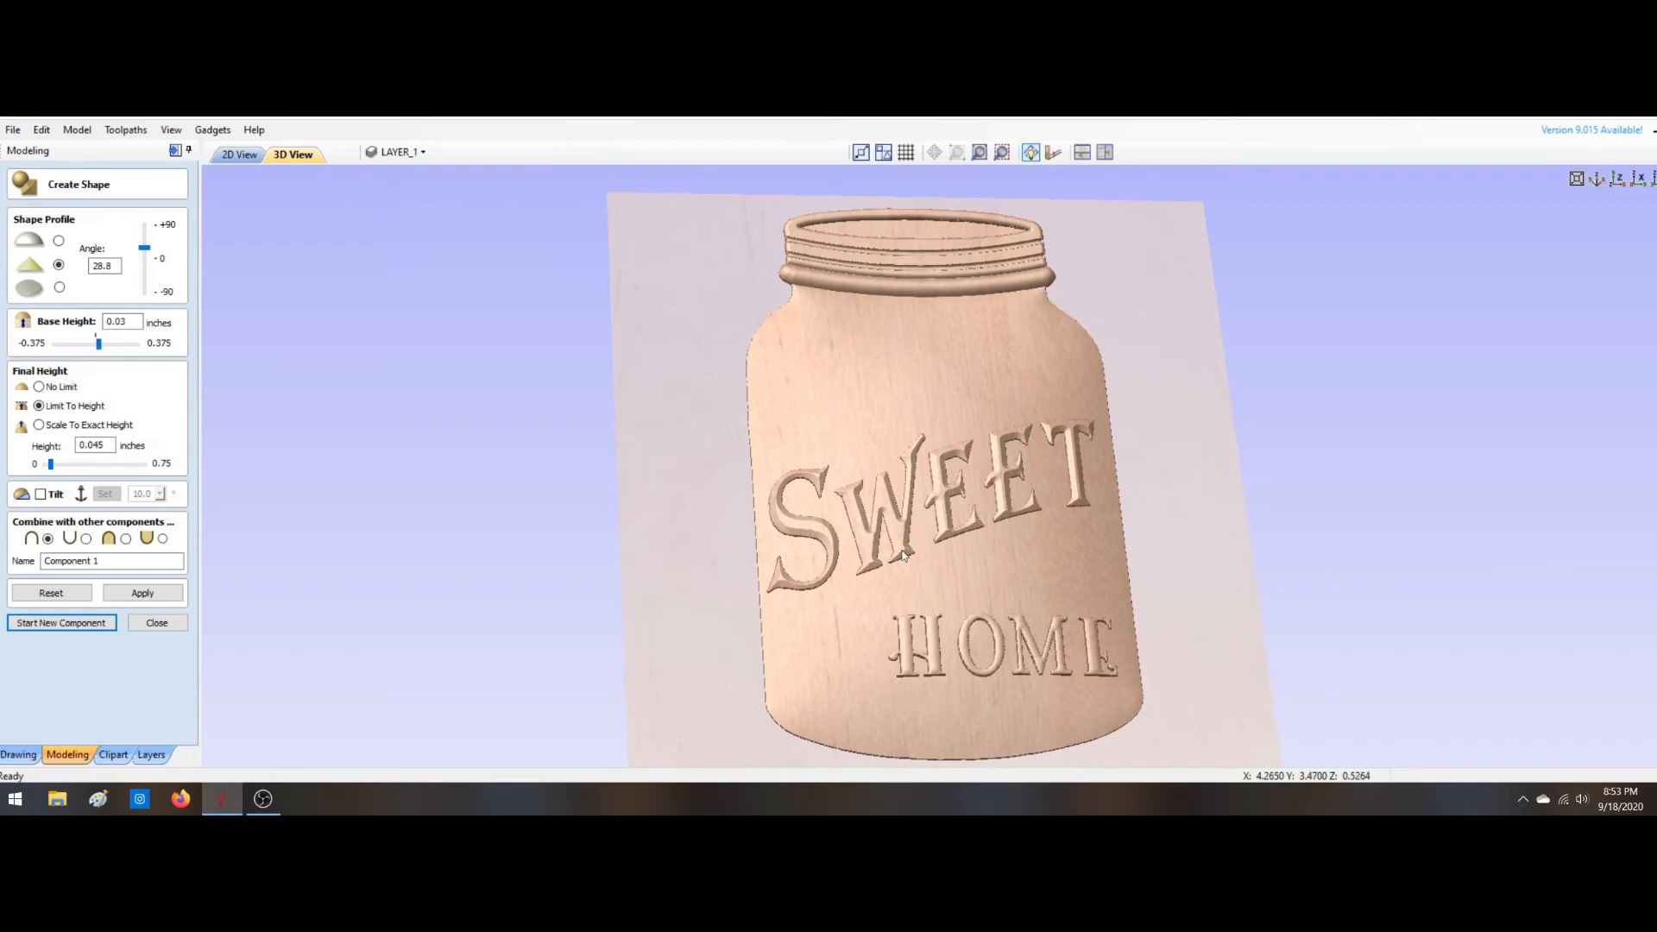
left_click_drag(923, 536, 925, 576)
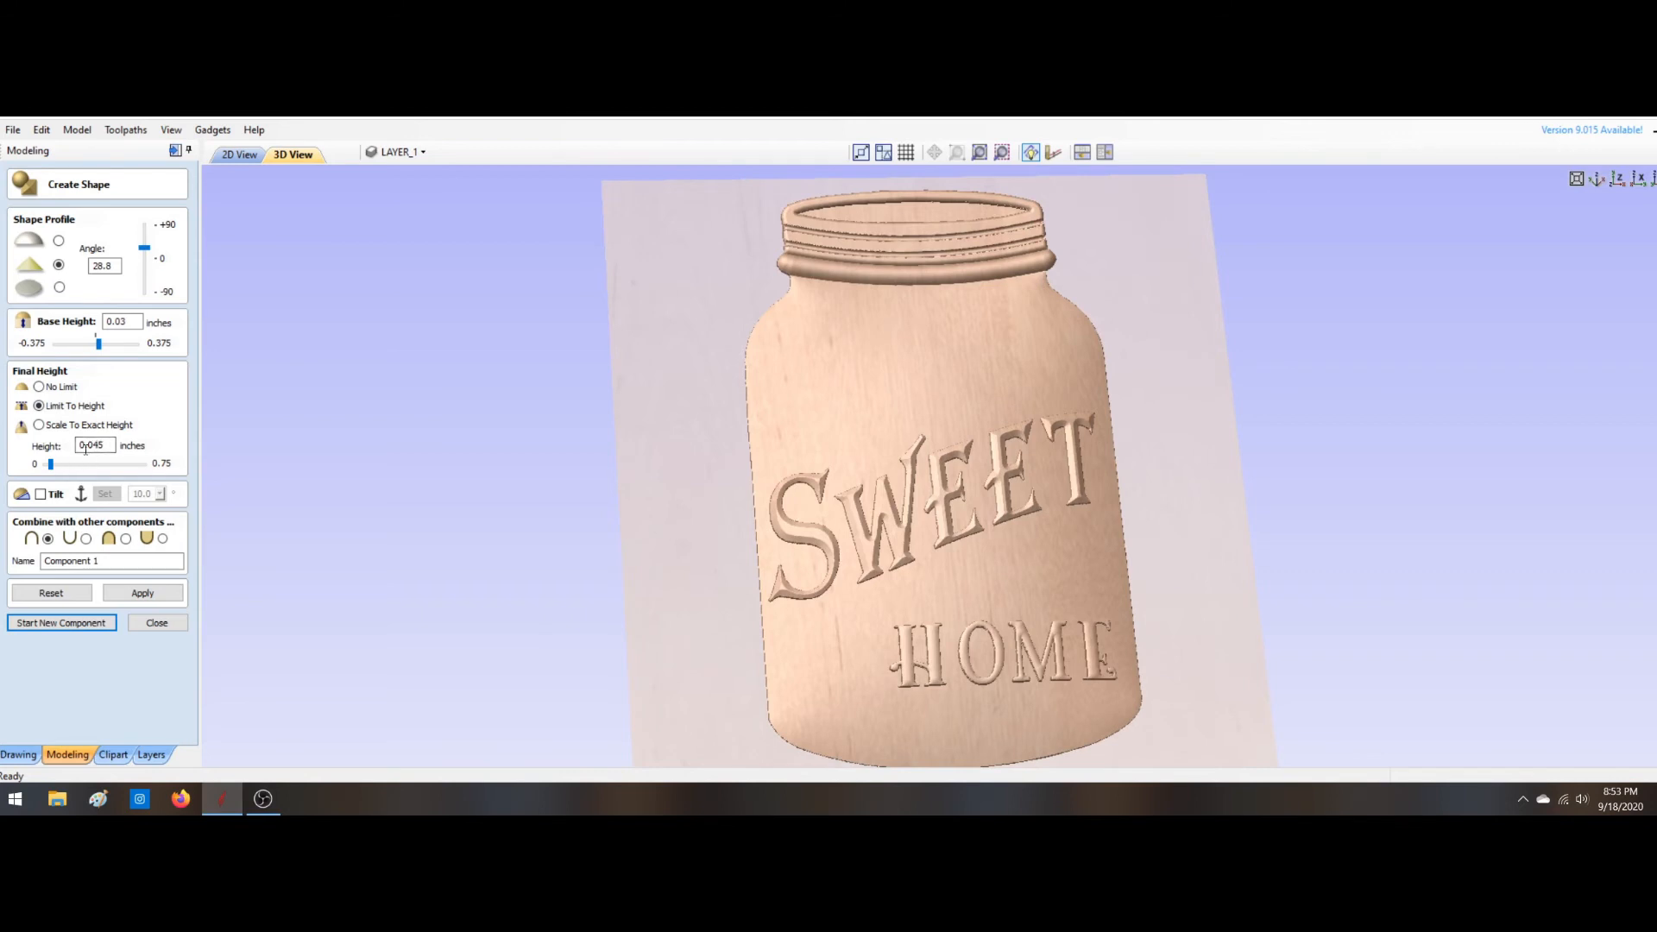
Step: Apply a 0.046-inch height limit to the SWEET lettering, raise the limit to 0.047 inches, and inspect the letters up close
left_click_drag(99, 445, 135, 445)
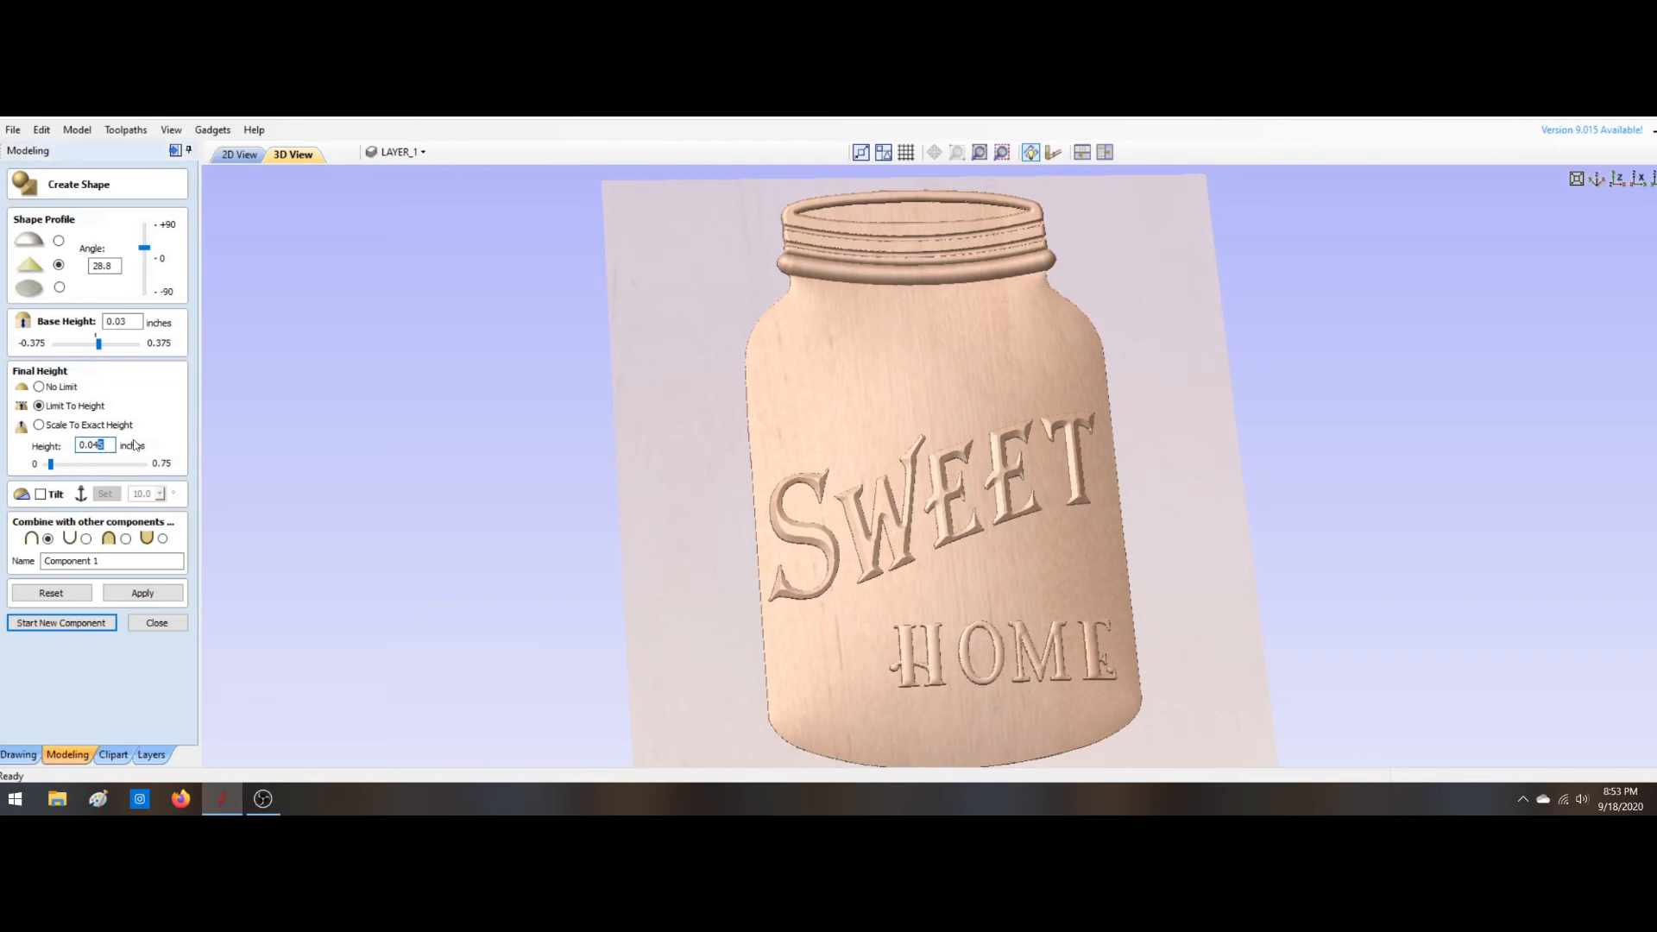
type("6")
left_click(148, 597)
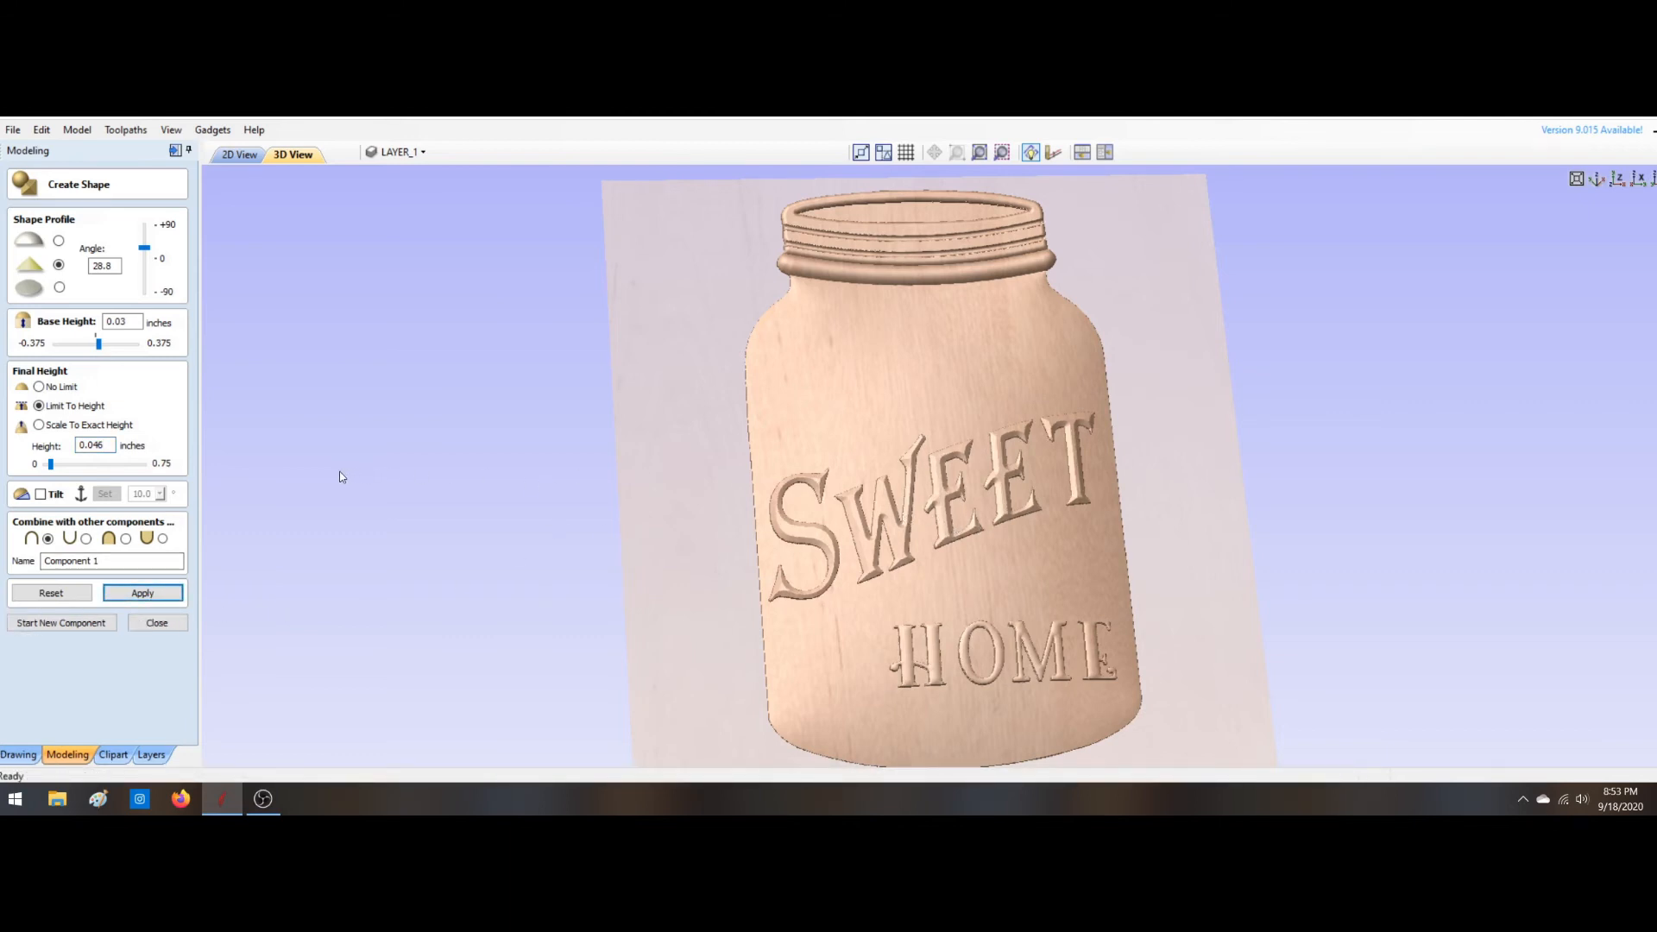
left_click(100, 446)
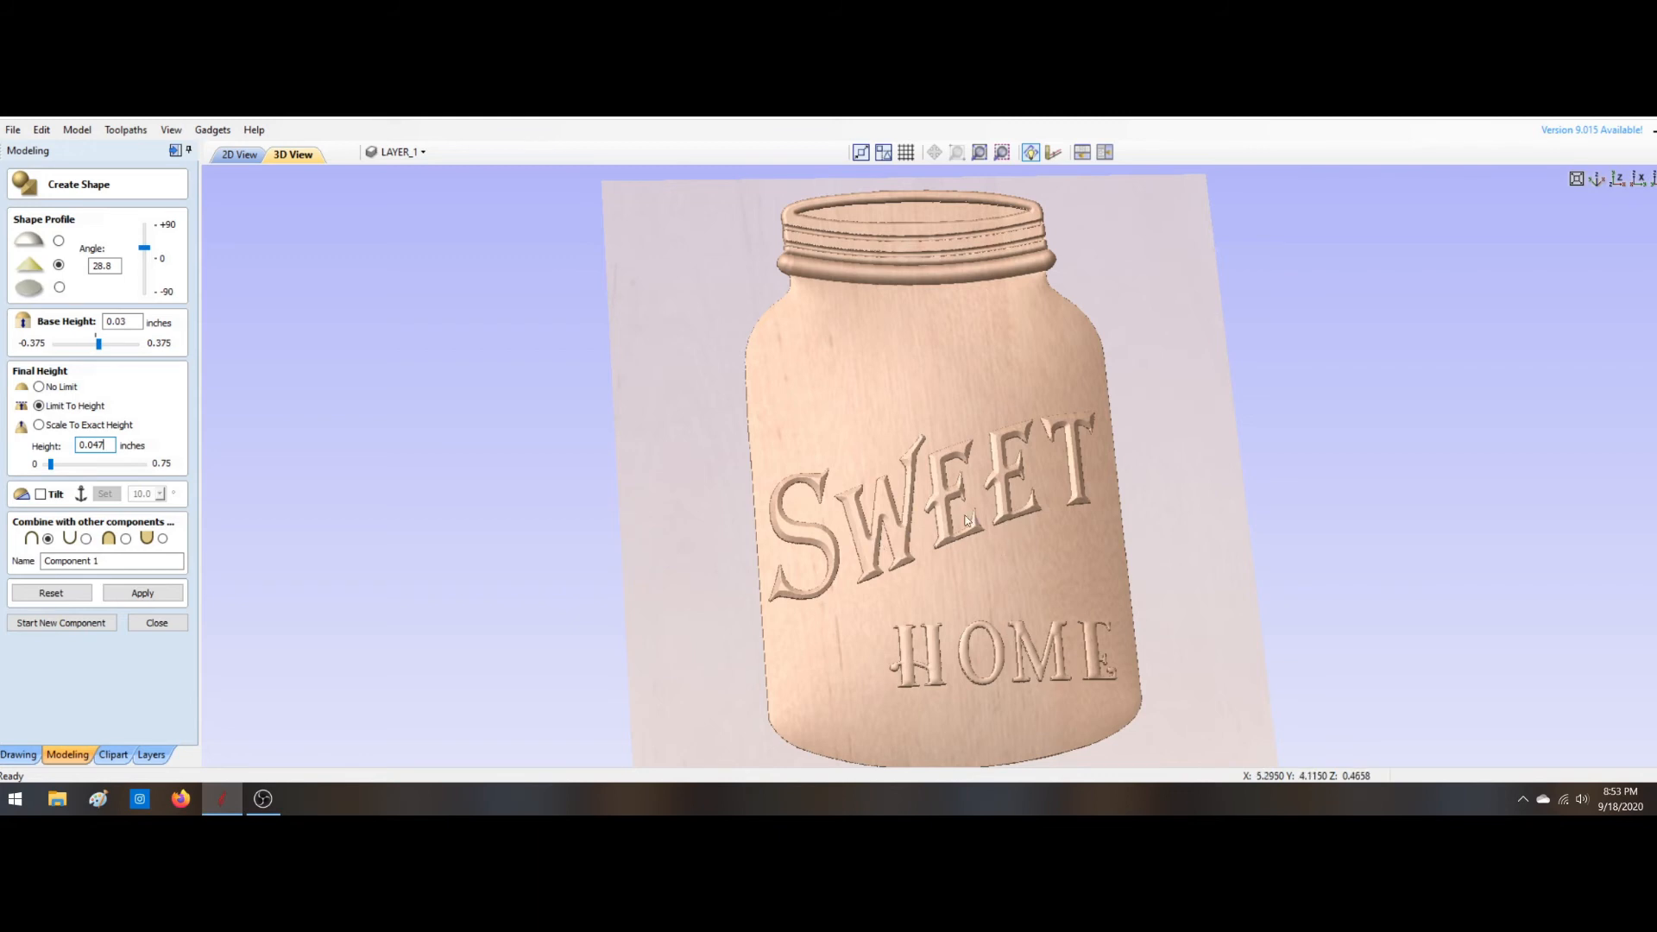
scroll(1046, 511, "up", 3)
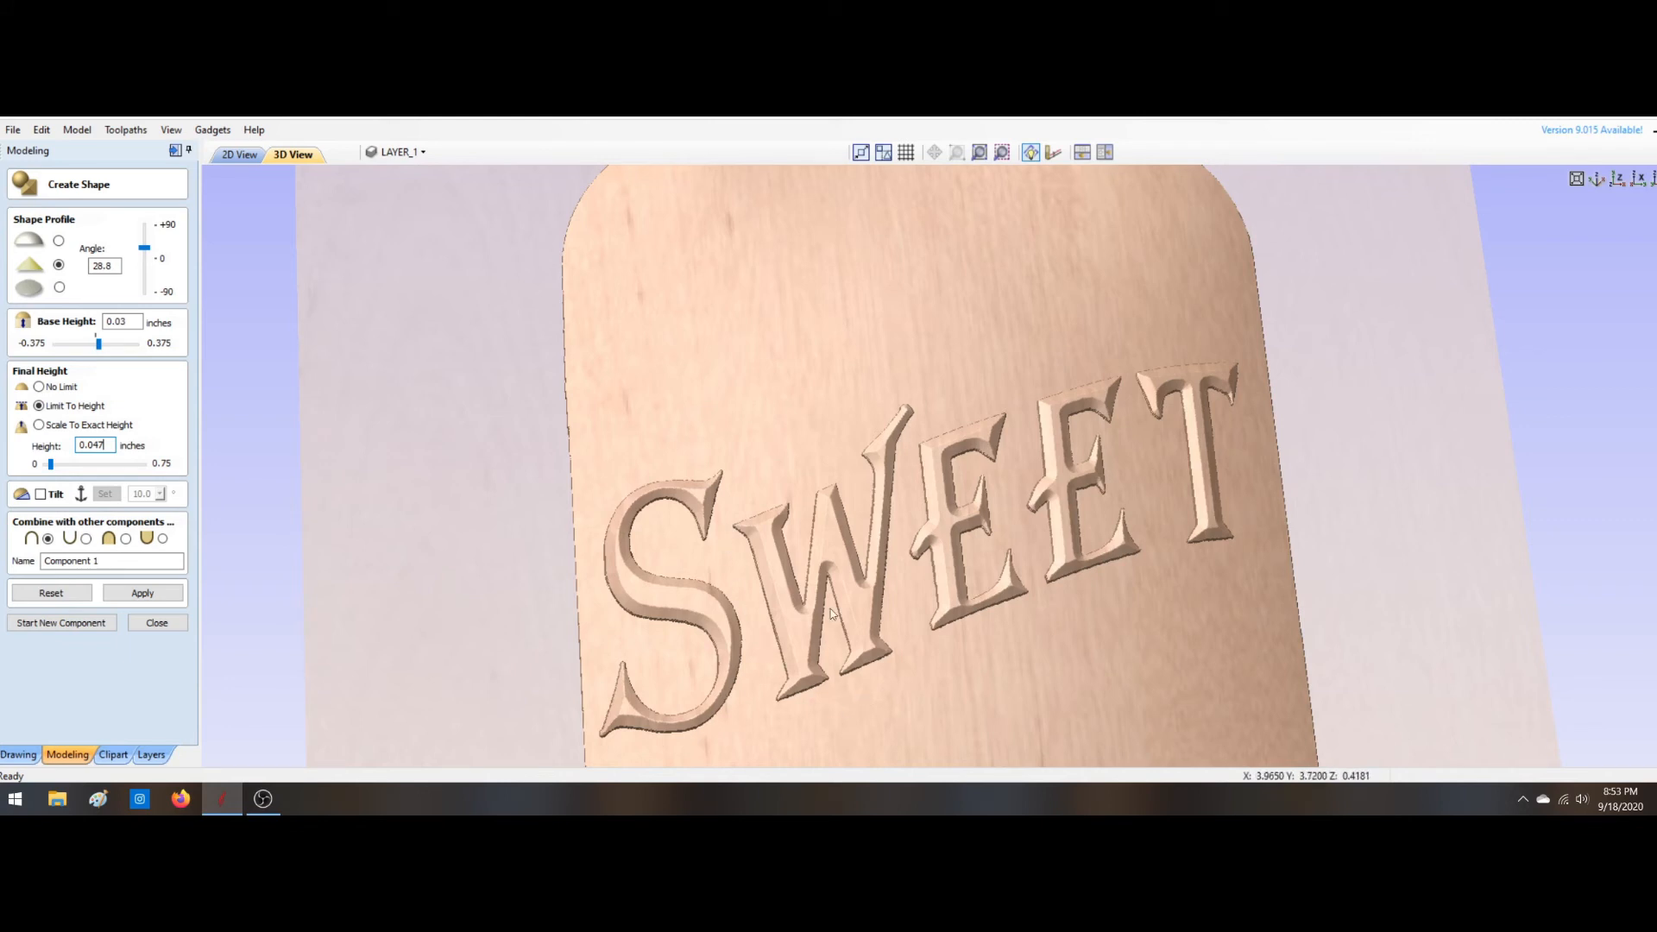
scroll(885, 559, "down", 3)
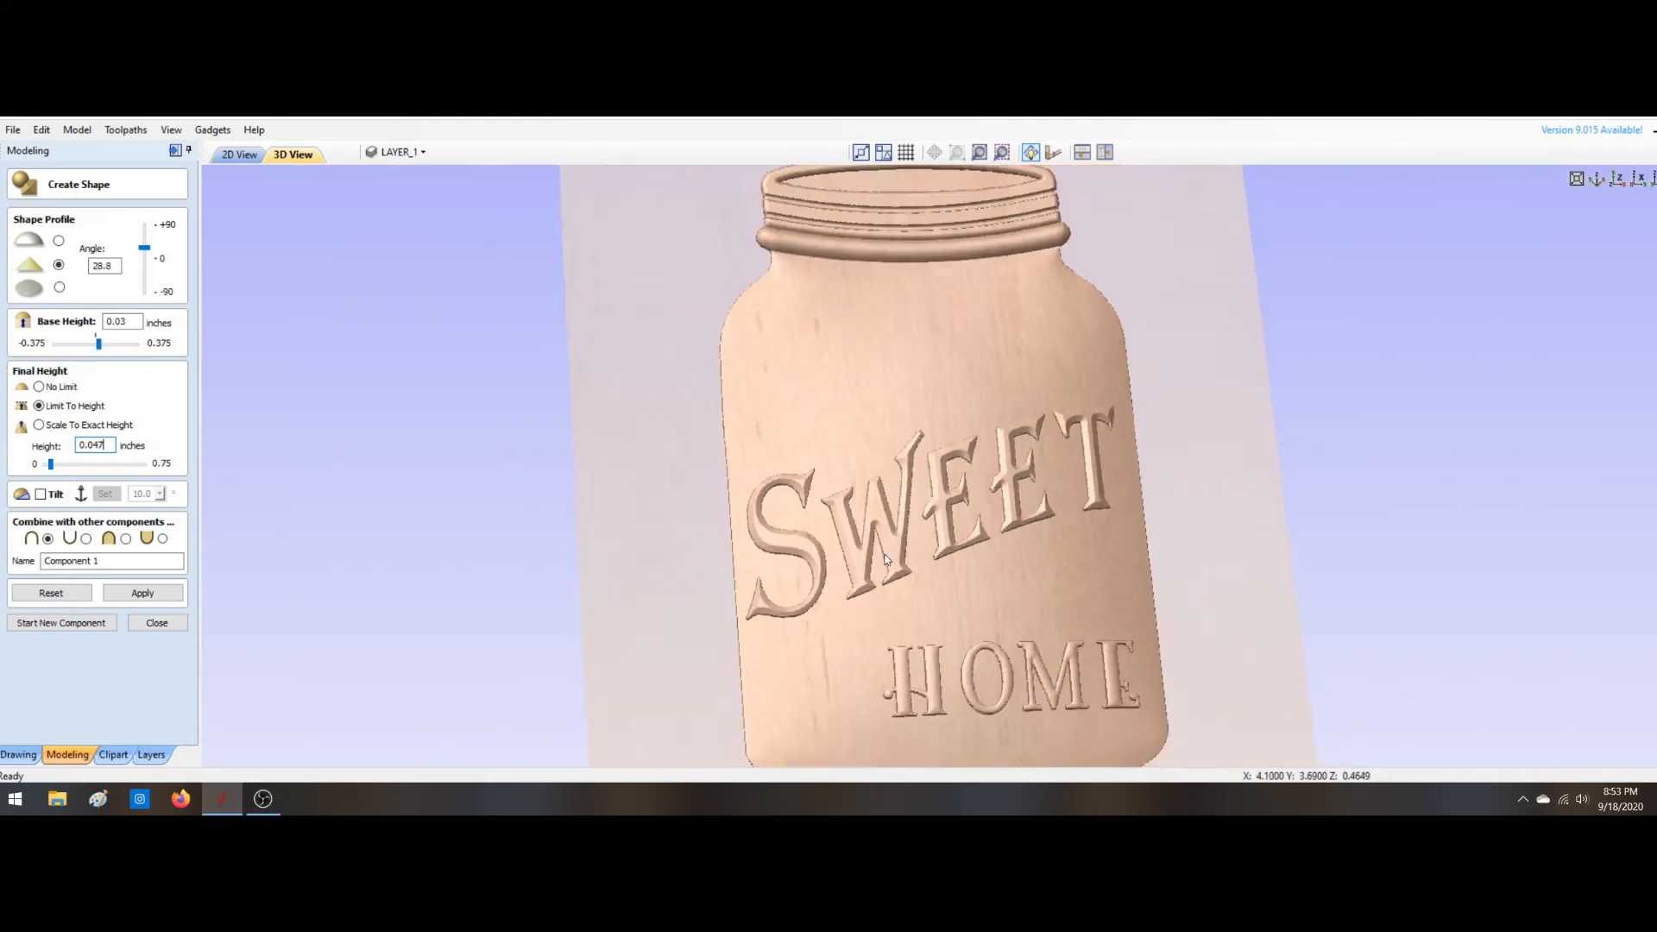
scroll(884, 559, "up", 1)
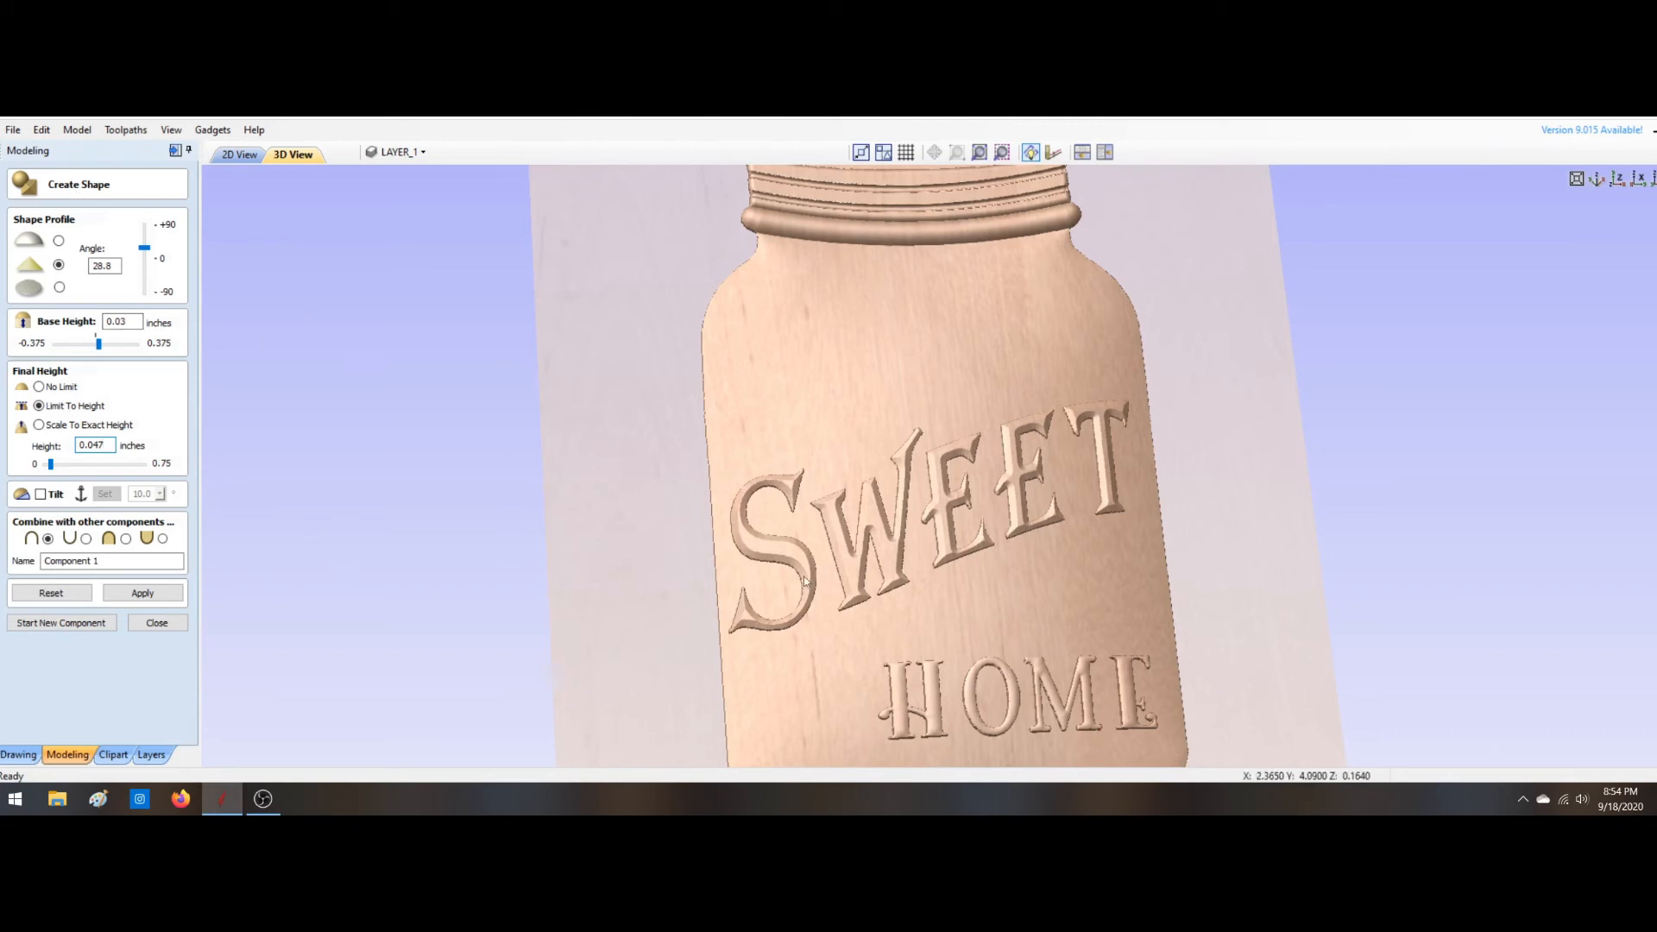
Step: Name the component SWEET, apply it, and close the shape creation tool
left_click_drag(112, 562, 46, 561)
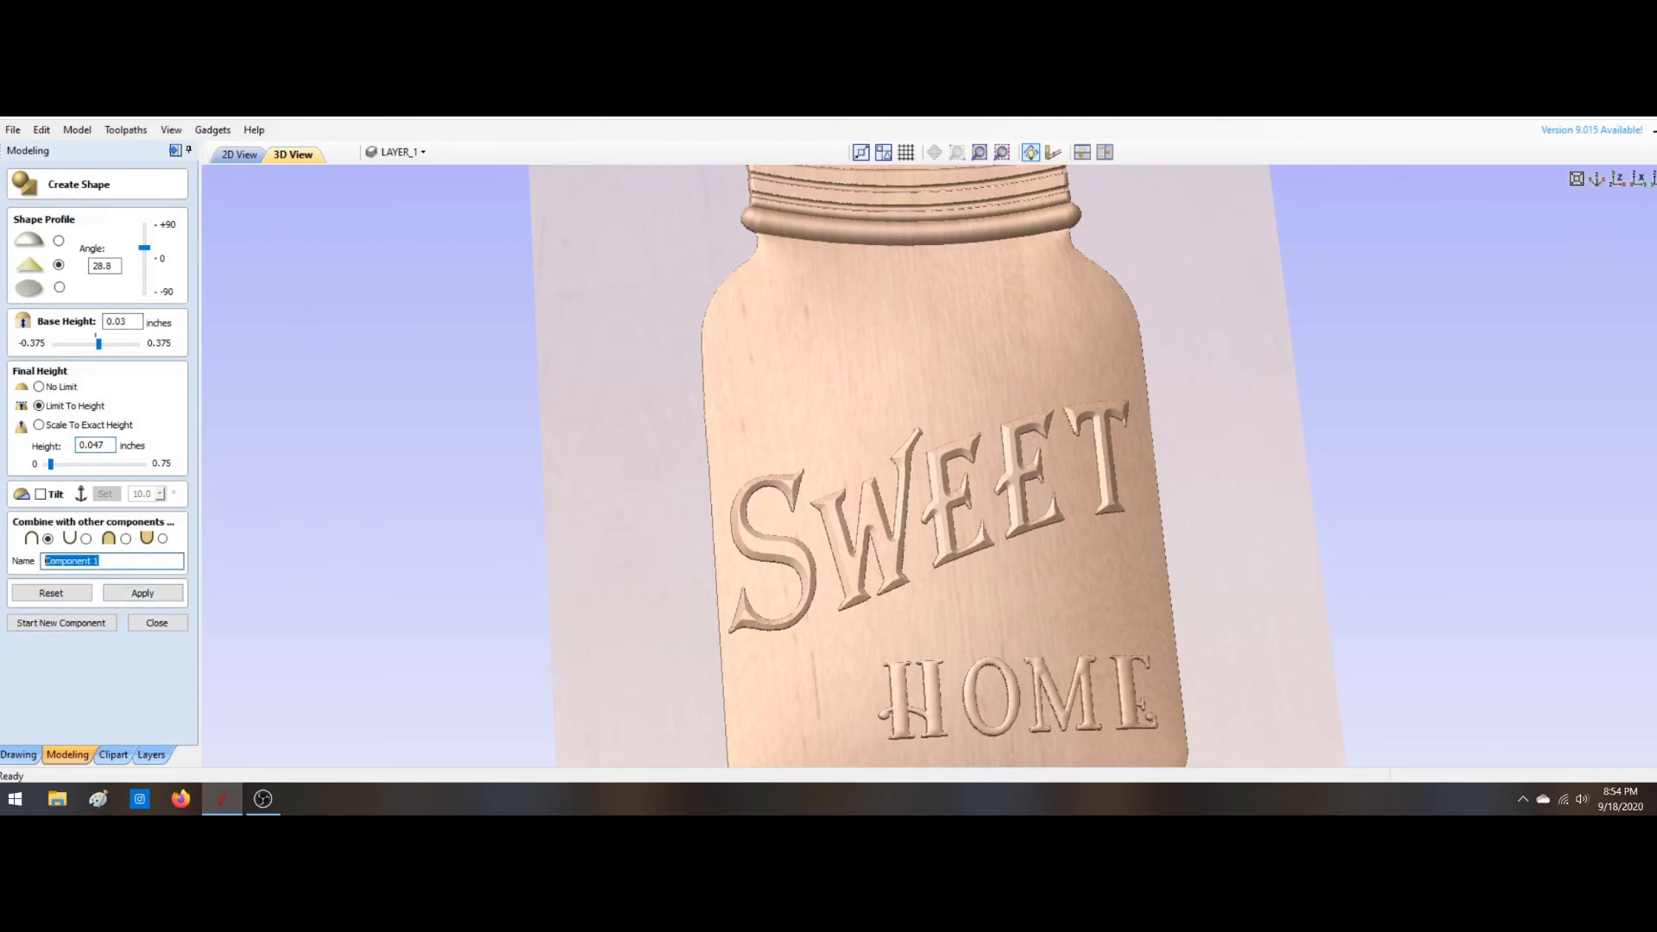
type("SWEET")
left_click(143, 593)
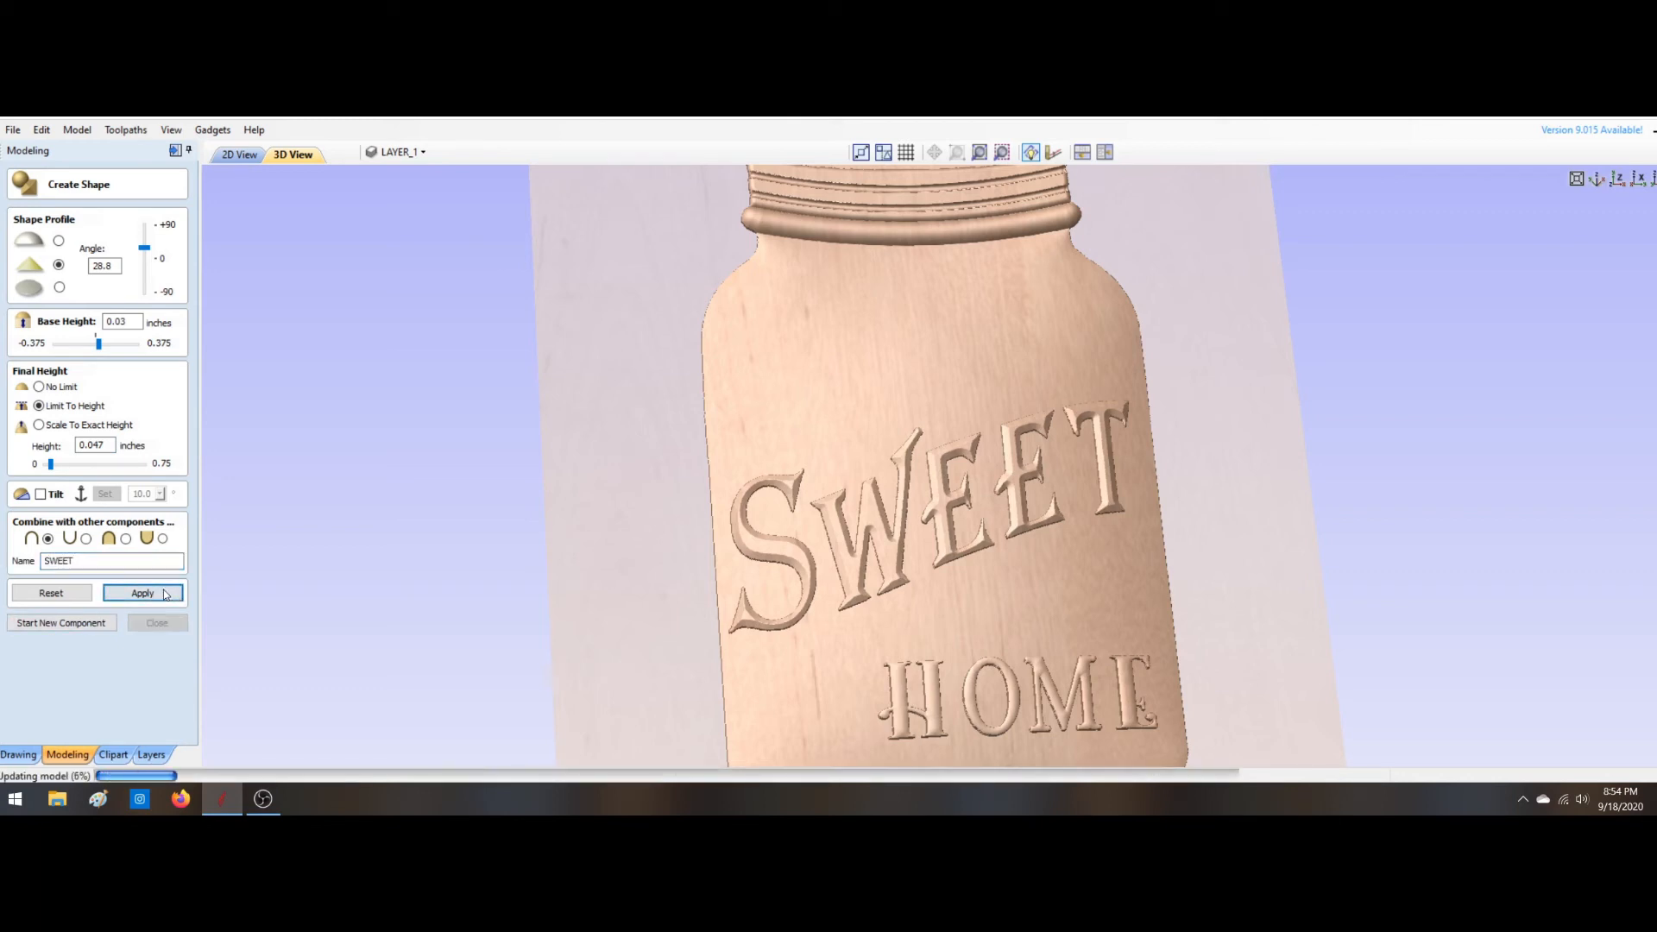
left_click(157, 623)
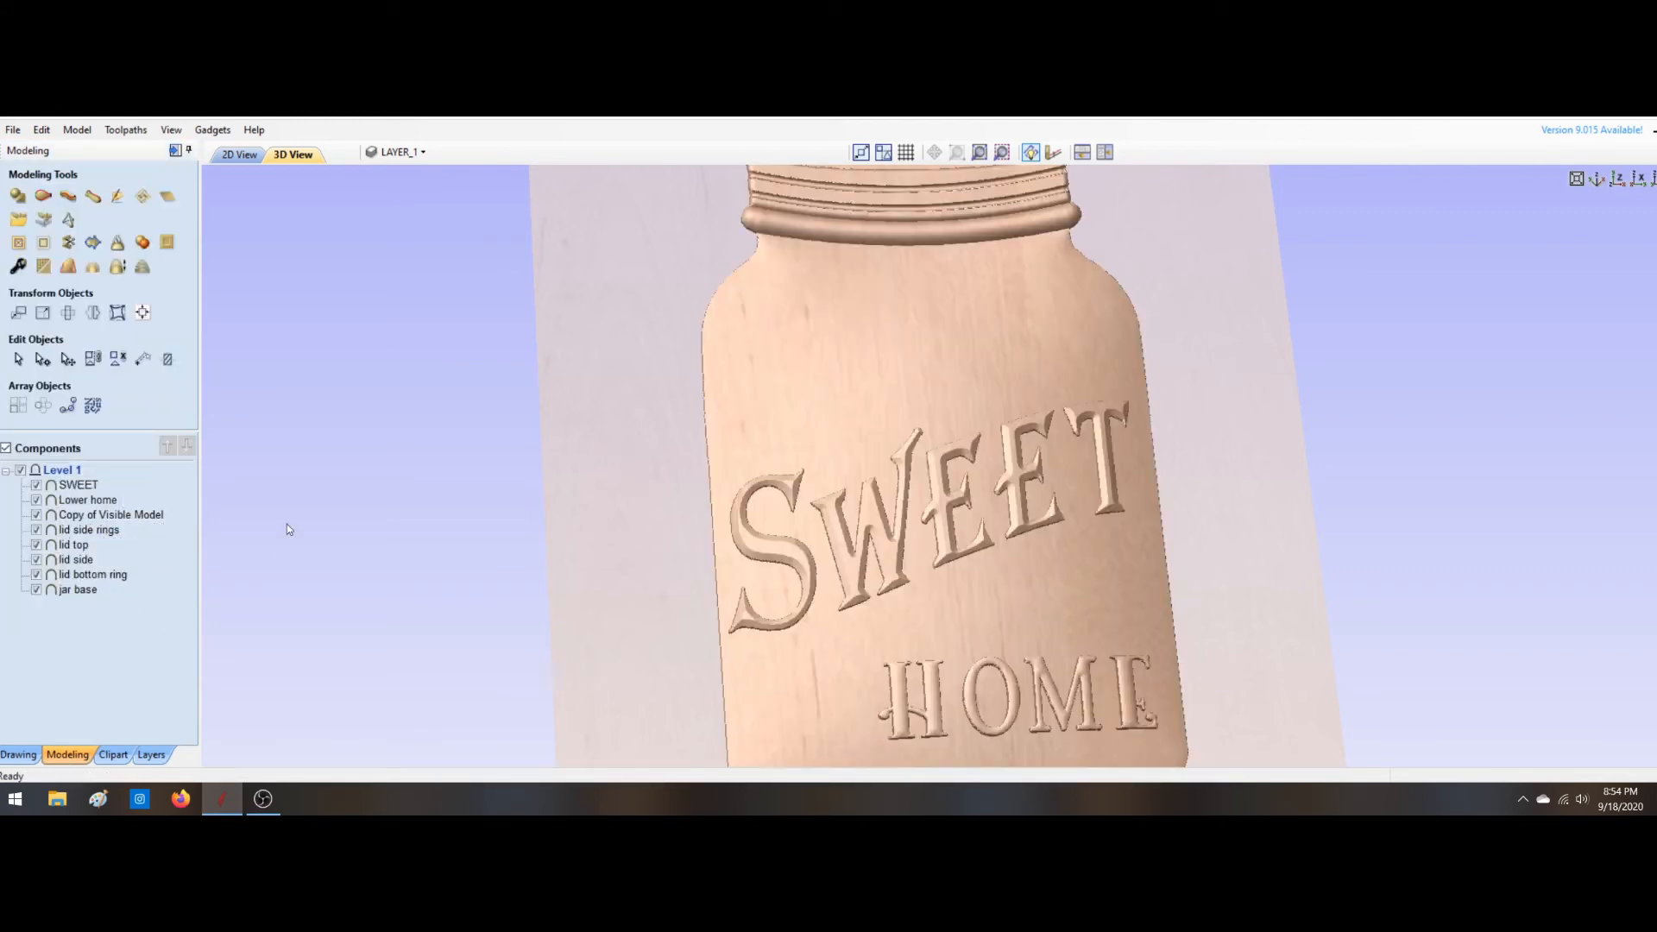
Step: Return to the 2D view and deselect the SWEET lettering
left_click(241, 155)
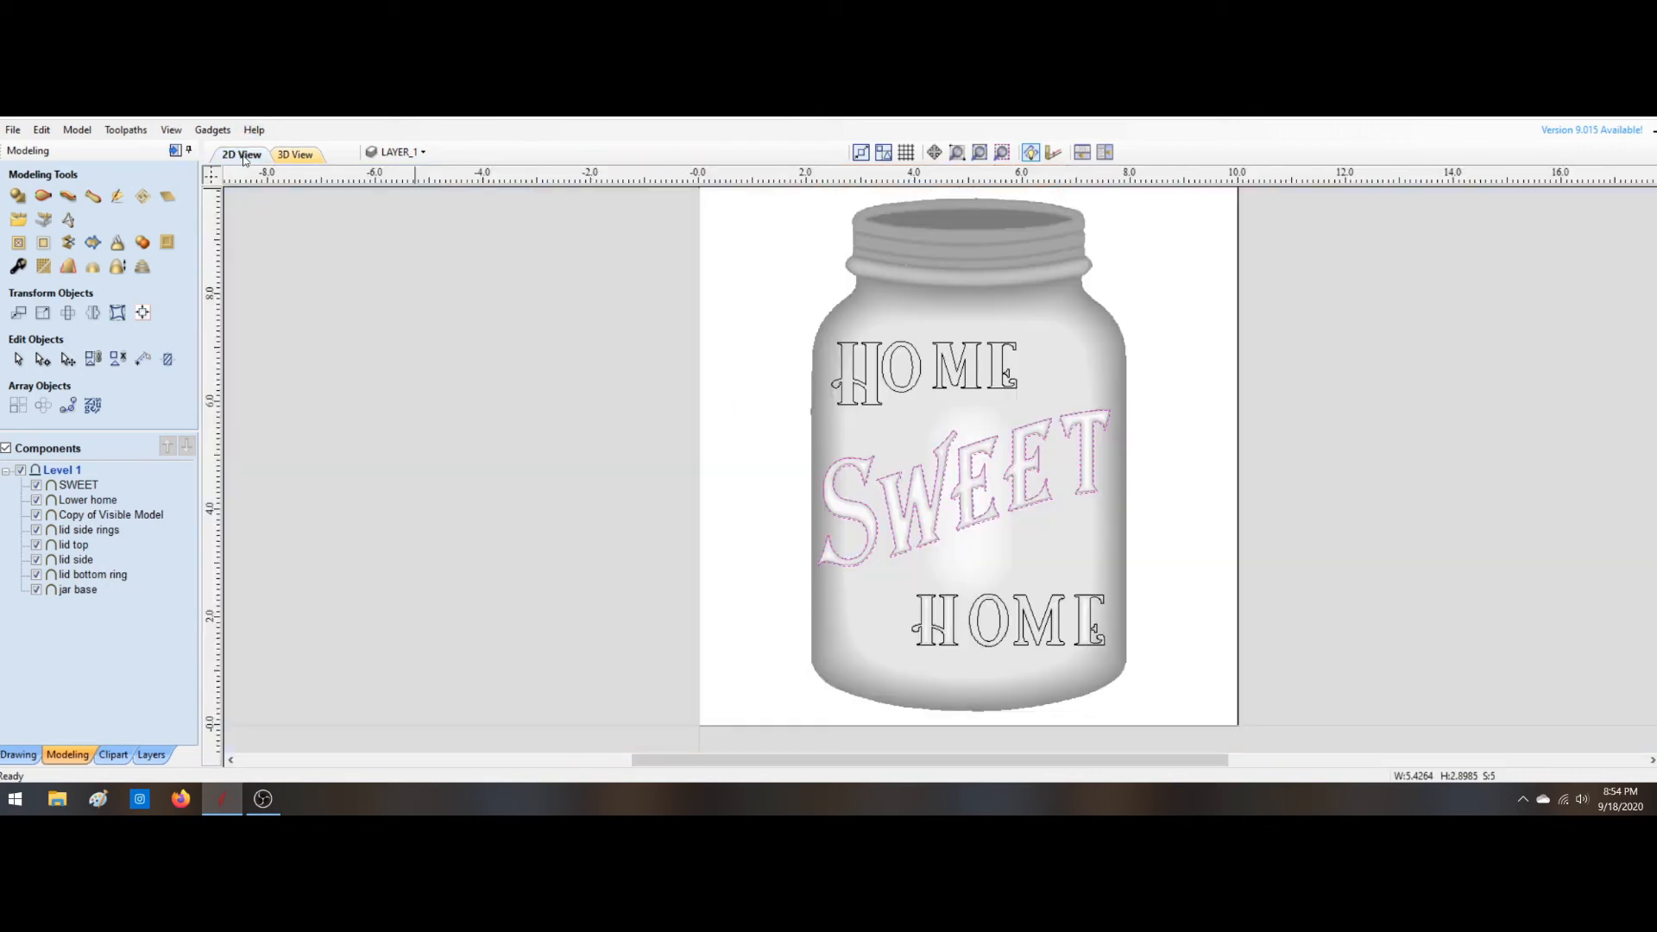
left_click(910, 427)
left_click(522, 464)
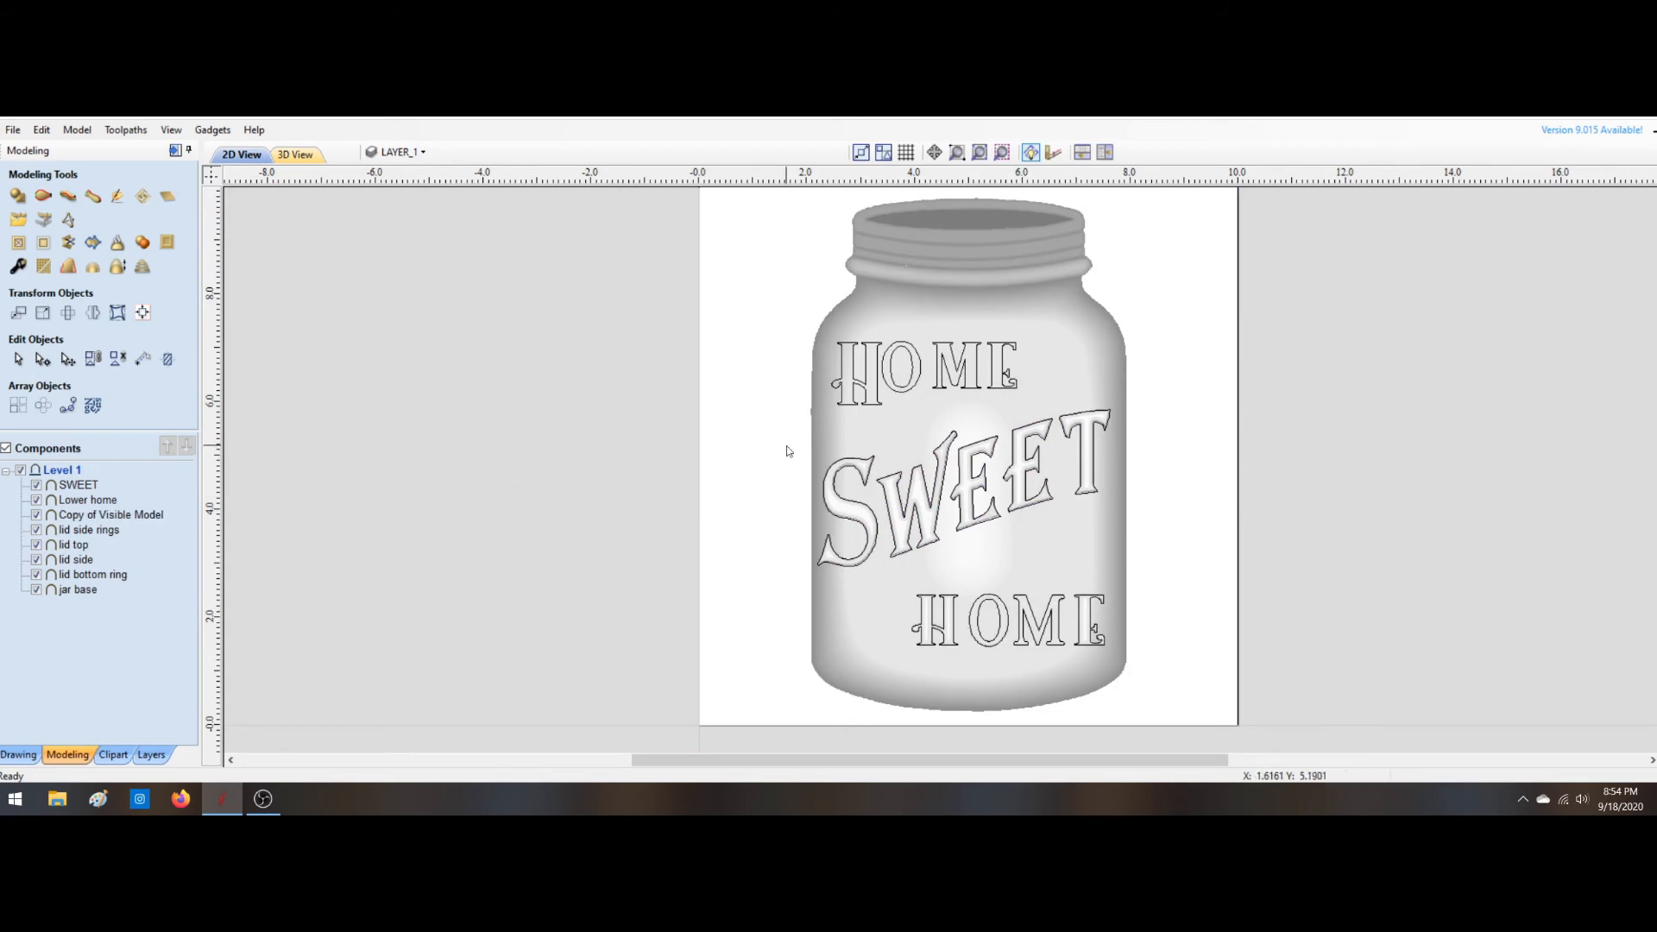
left_click(850, 463)
left_click(663, 485)
left_click(400, 153)
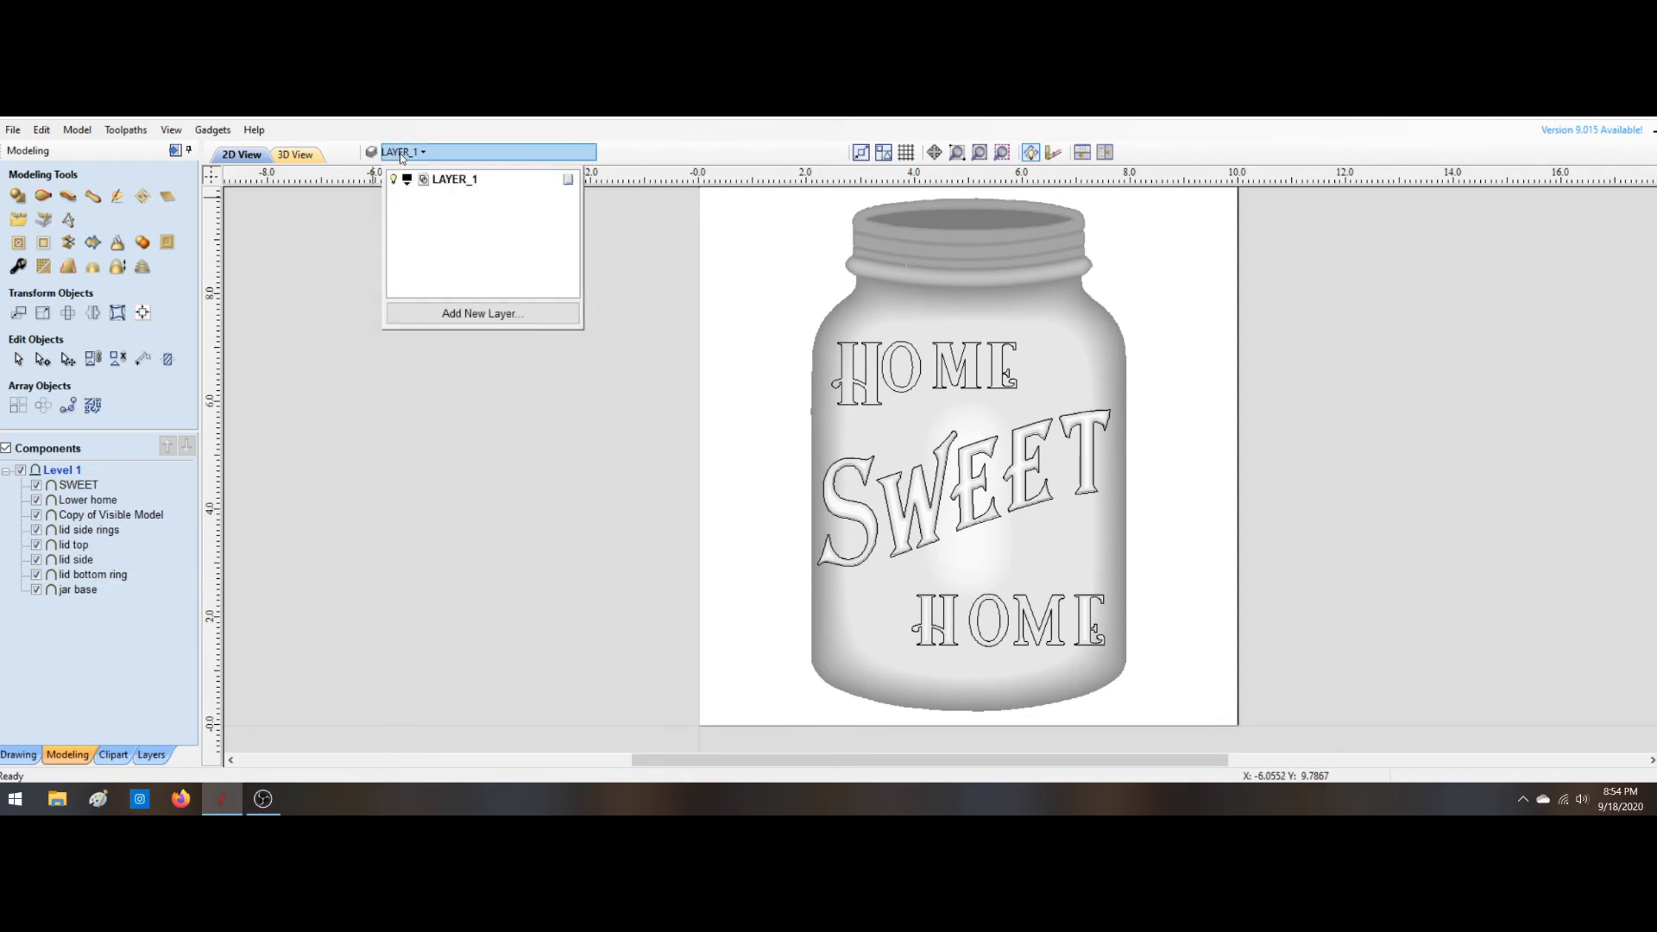
left_click(341, 371)
left_click(1023, 239)
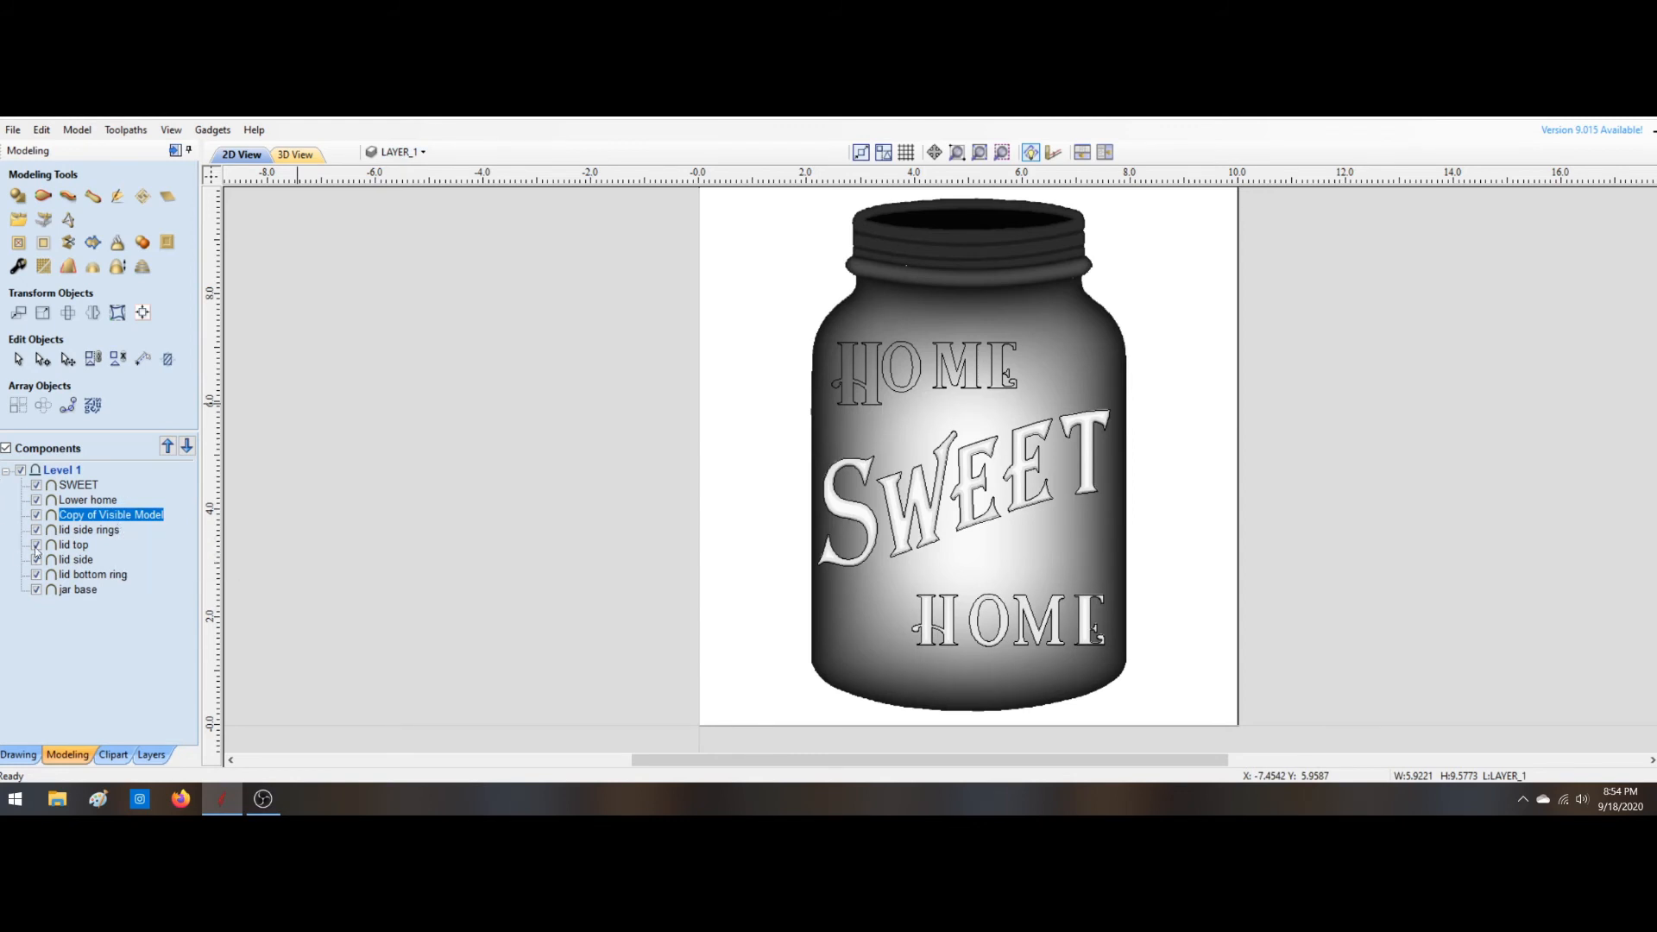
left_click(6, 531)
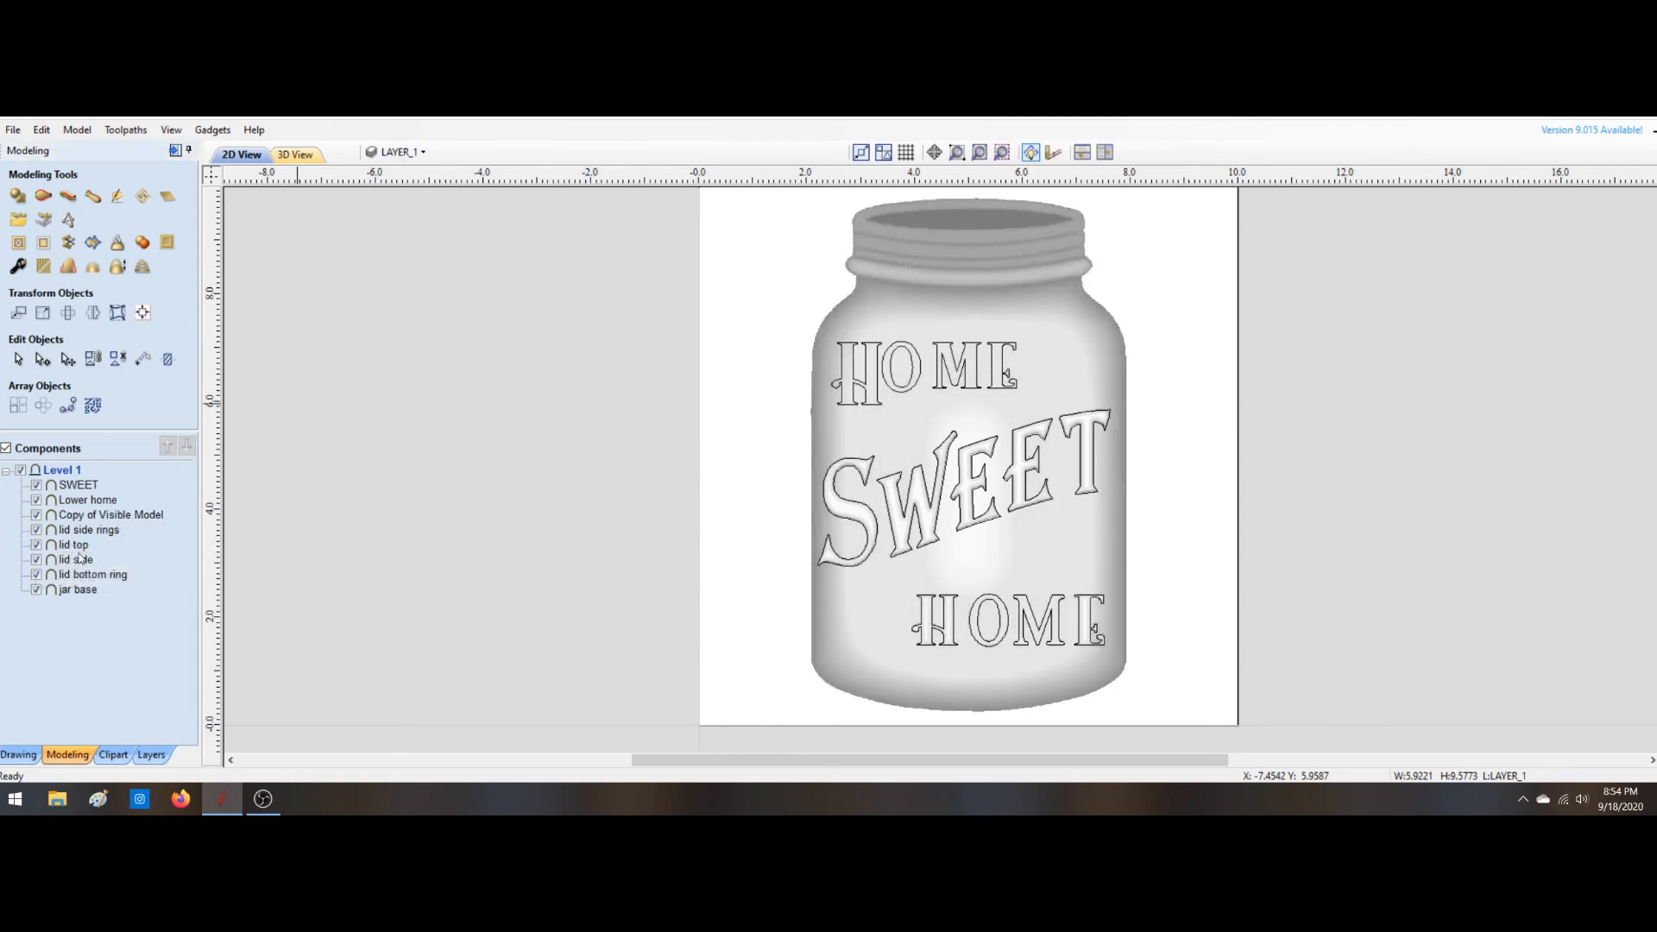
Step: Delete the original jar base, lid bottom ring, lid side, lid top and lid side rings components, keeping Copy of Visible Model
left_click(83, 591)
left_click_drag(82, 584, 79, 536)
right_click(79, 536)
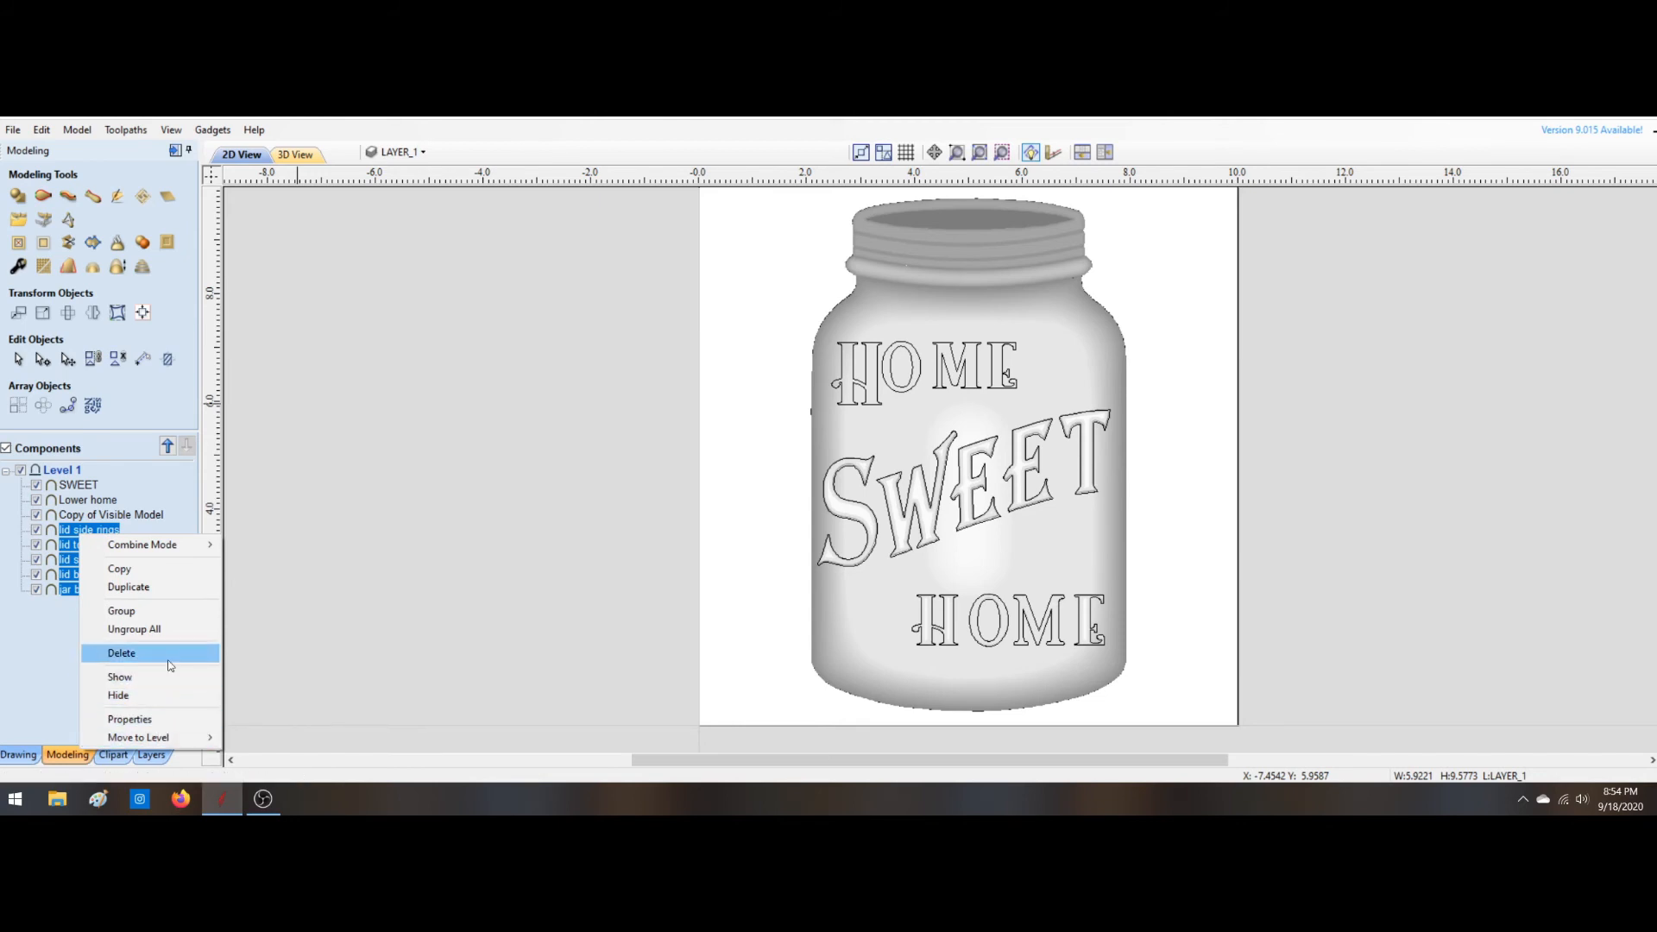
left_click(139, 653)
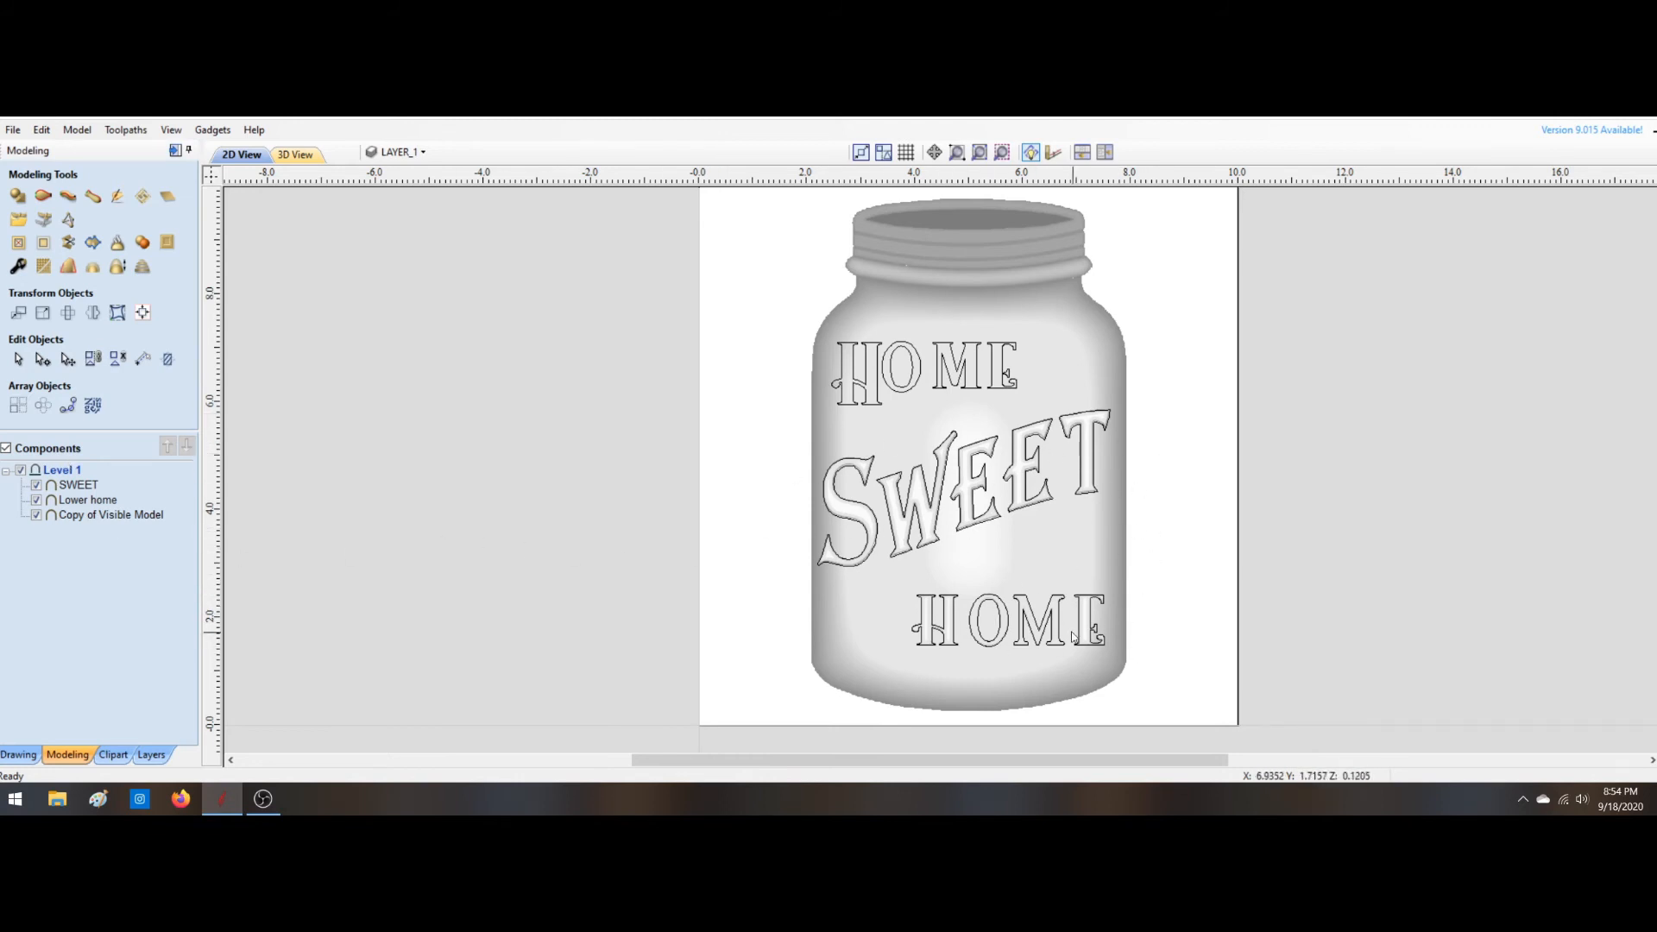
Step: Review the Lower home component's properties and the current shape creation settings, closing both without changes
double_click(82, 501)
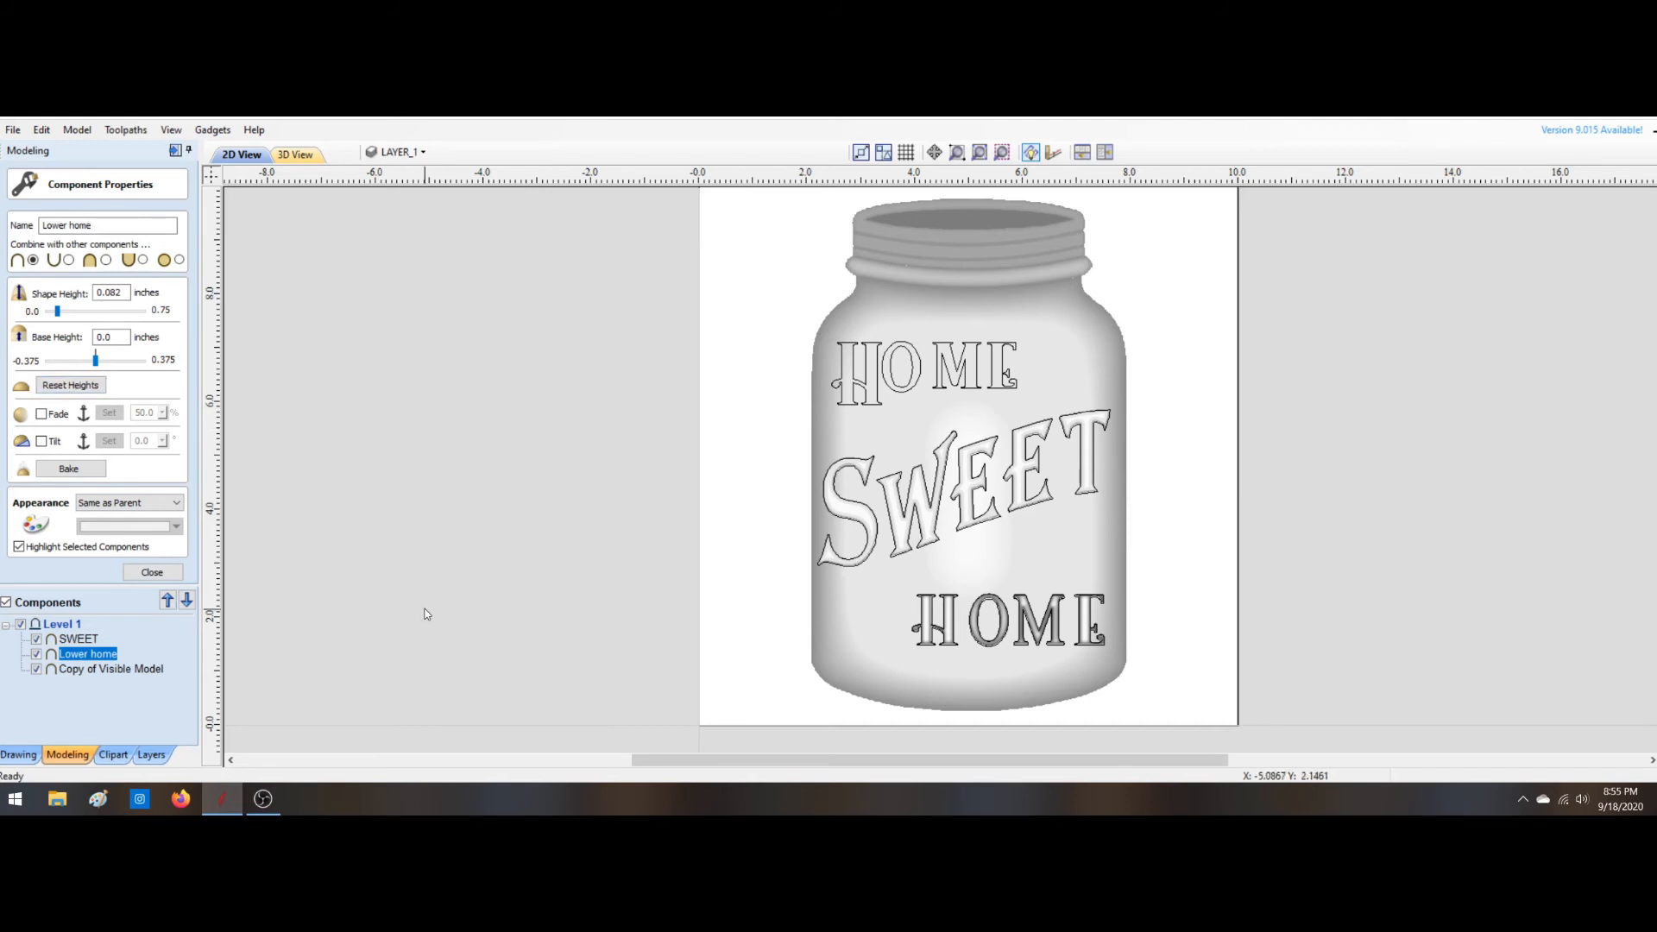
left_click(152, 572)
left_click(20, 197)
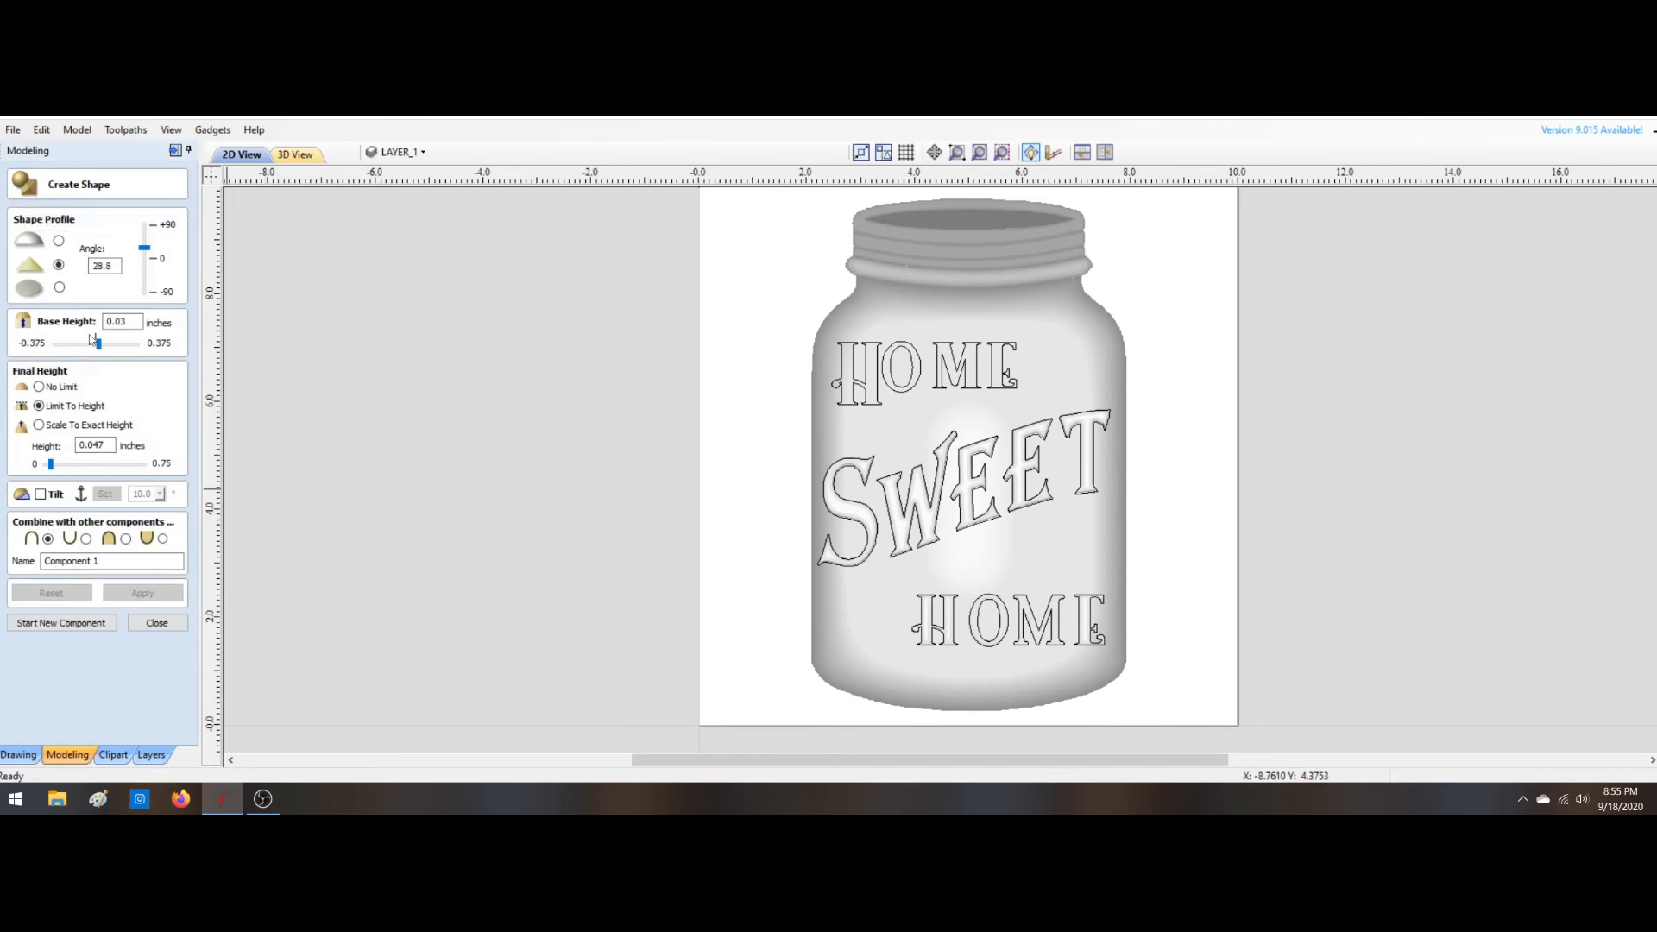
left_click(159, 625)
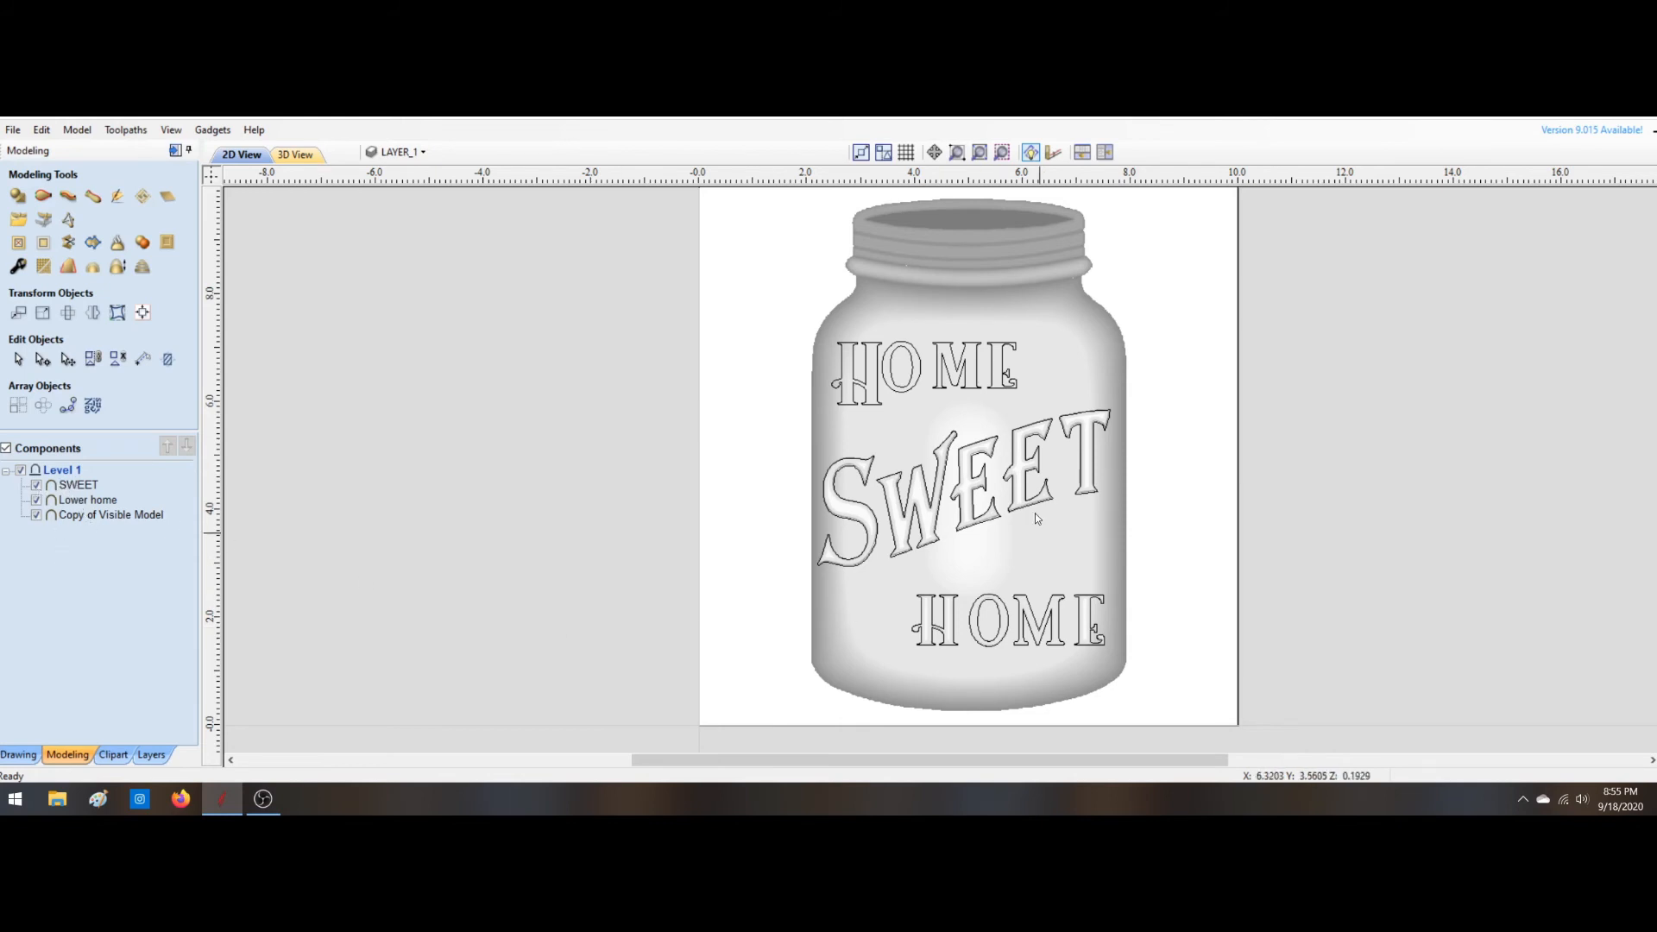
Step: Create a round-profile shape from the upper HOME lettering with a 0.06-inch base height and a 0.047-inch height limit
left_click_drag(764, 299, 1054, 423)
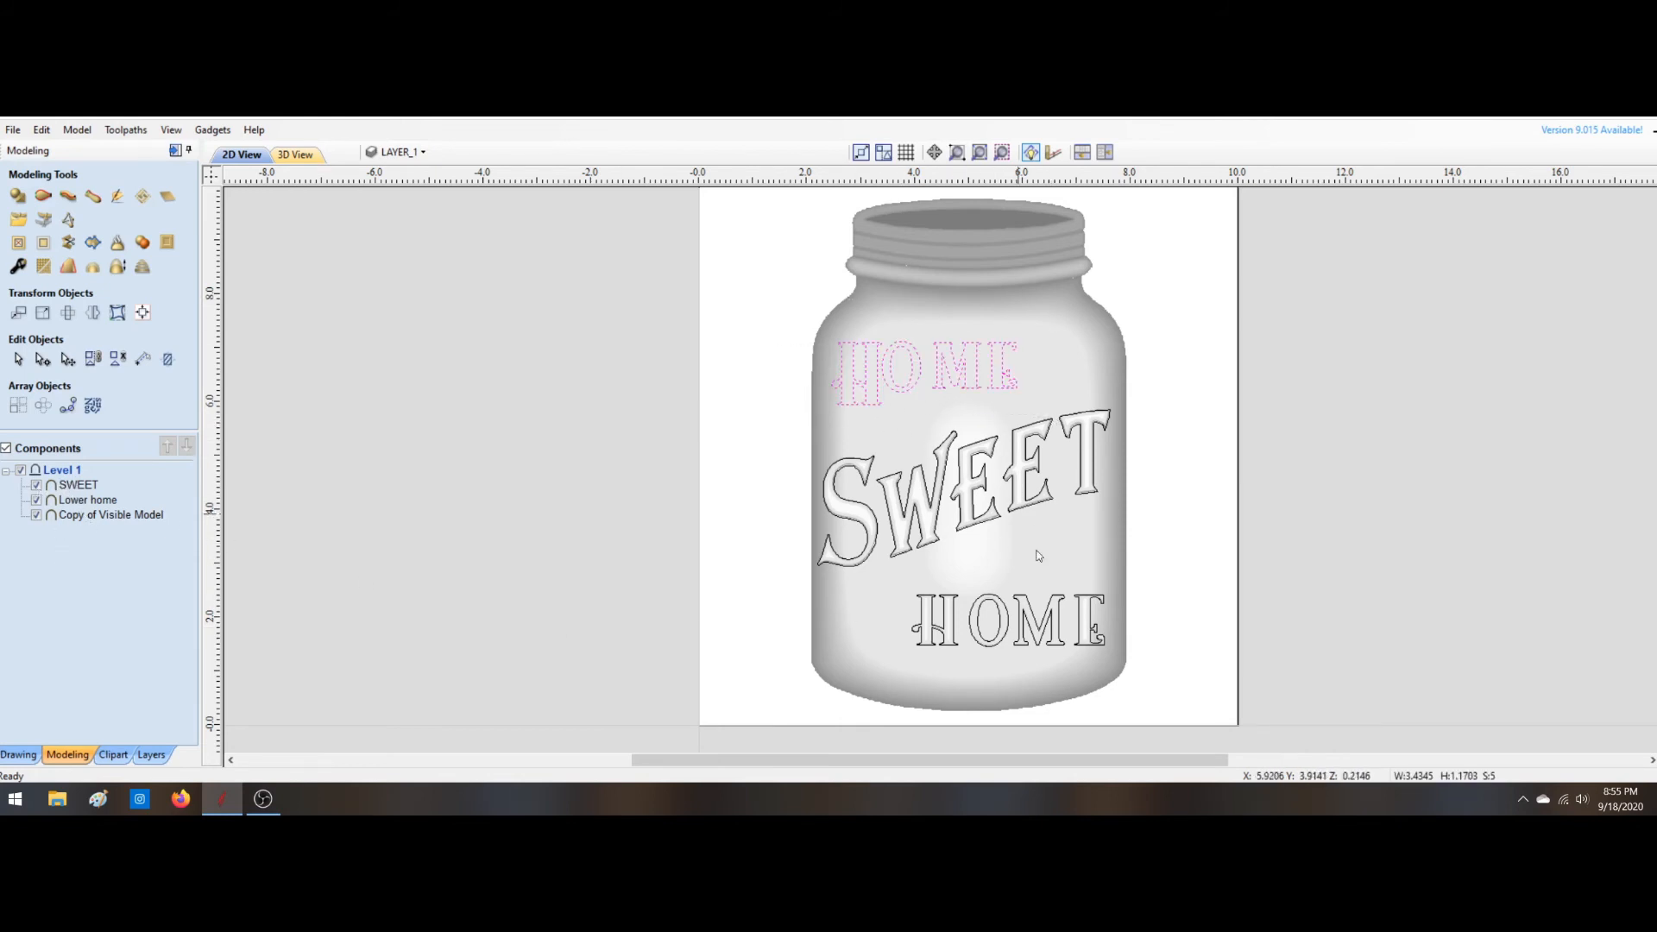
left_click(291, 157)
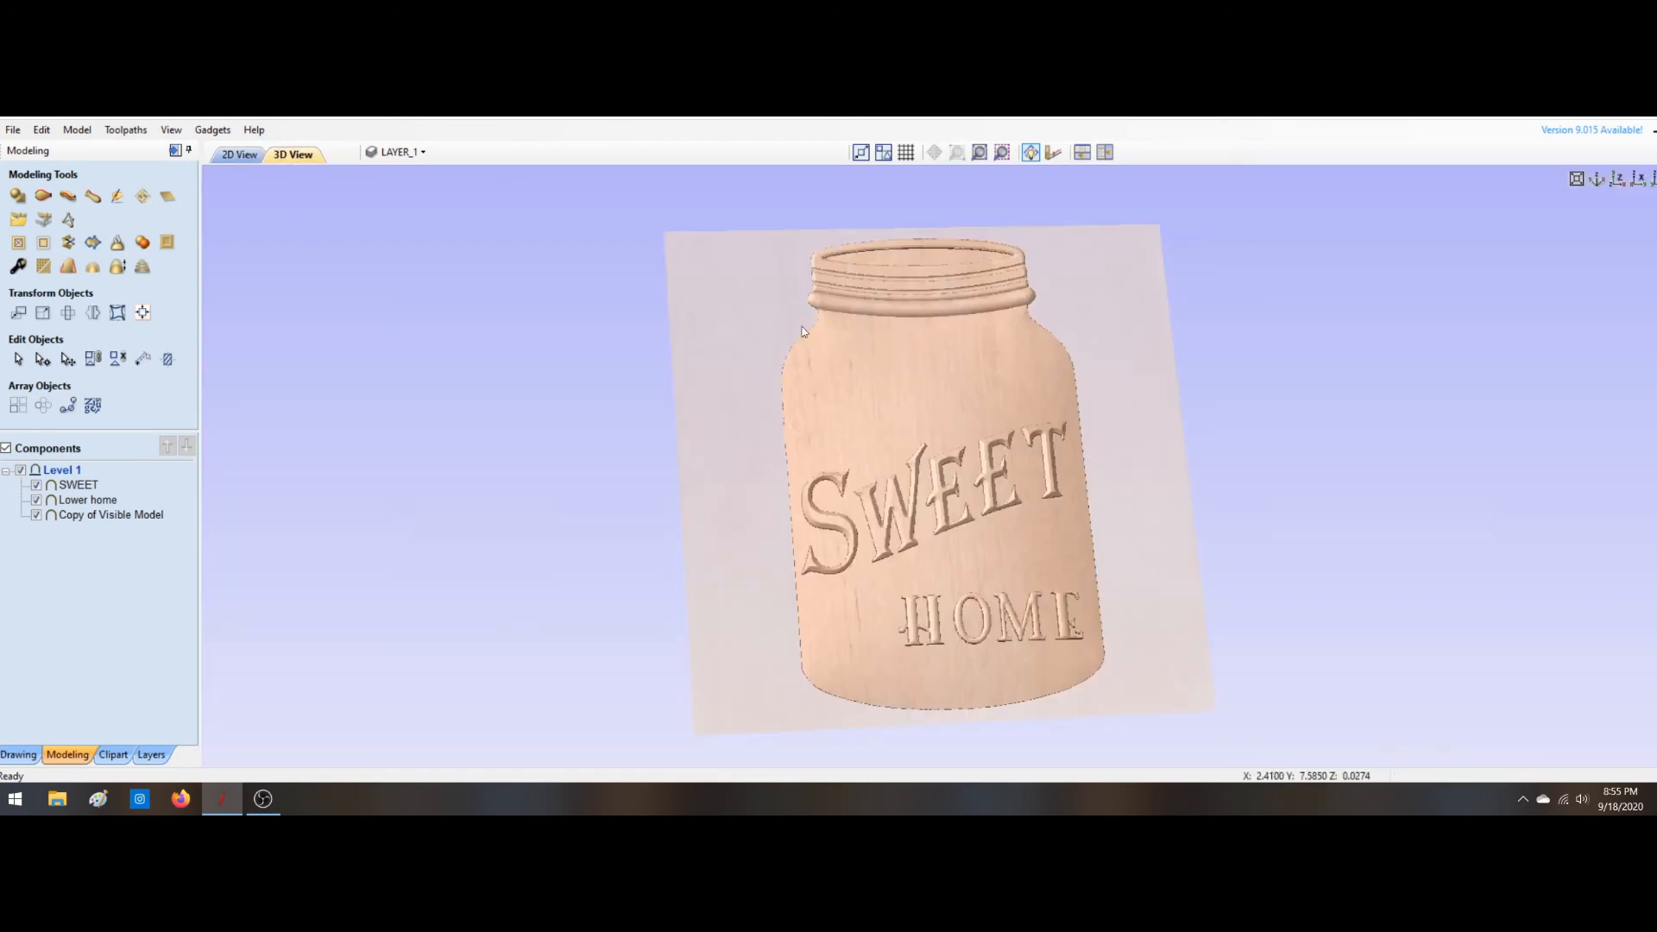
left_click(18, 196)
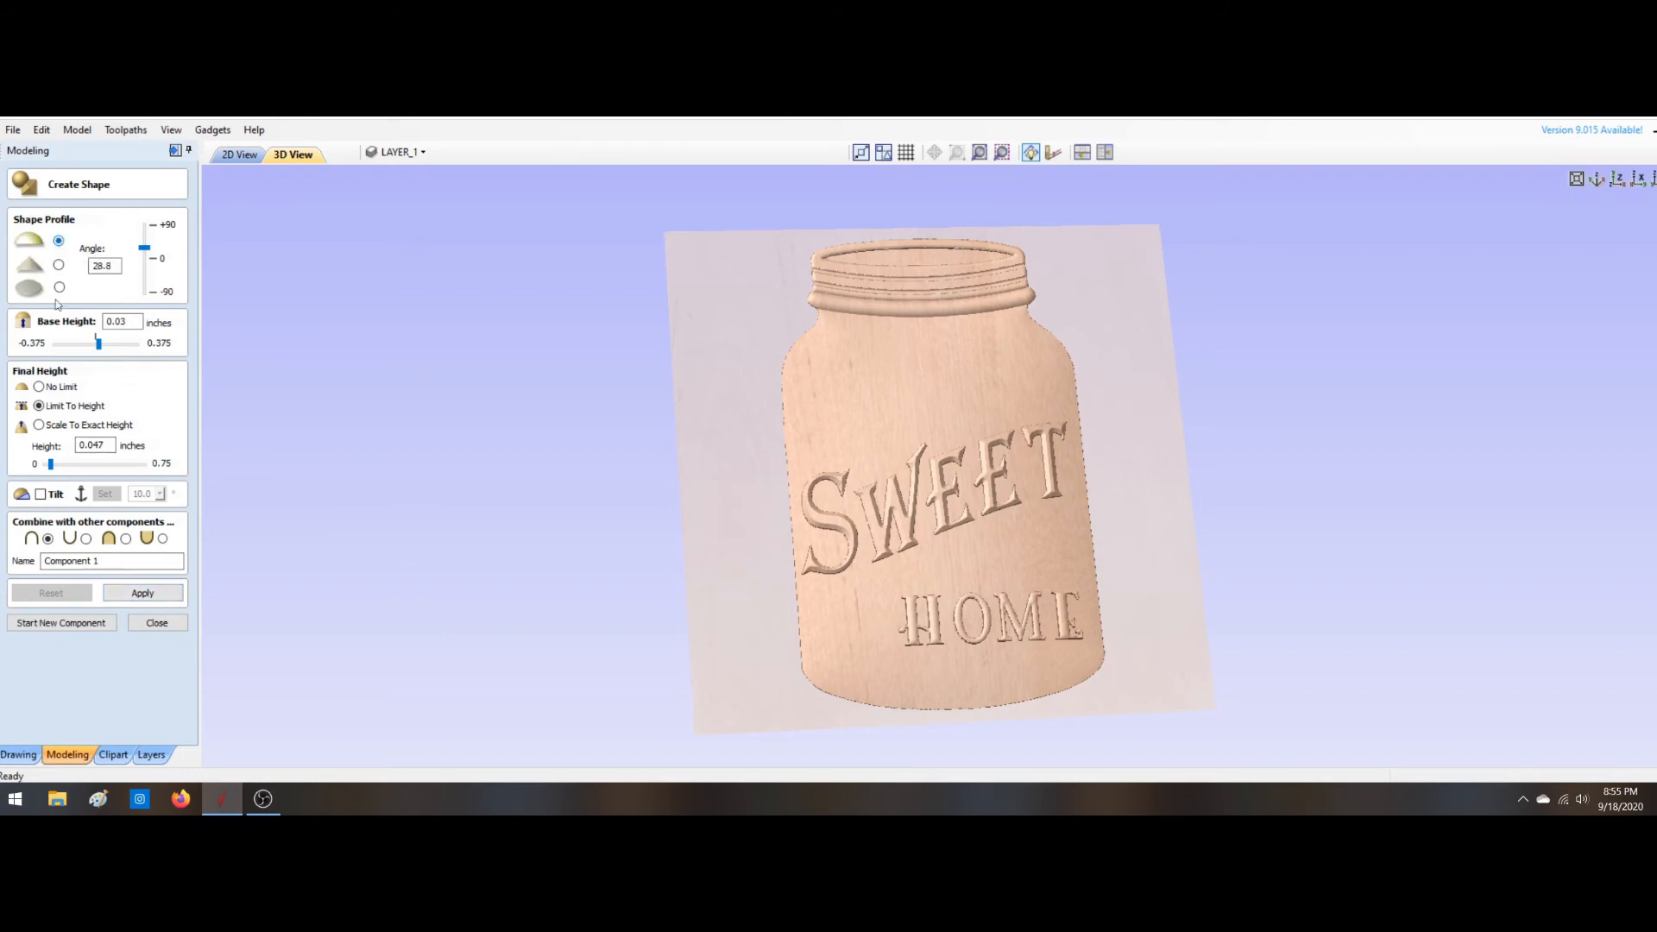
left_click_drag(98, 343, 102, 344)
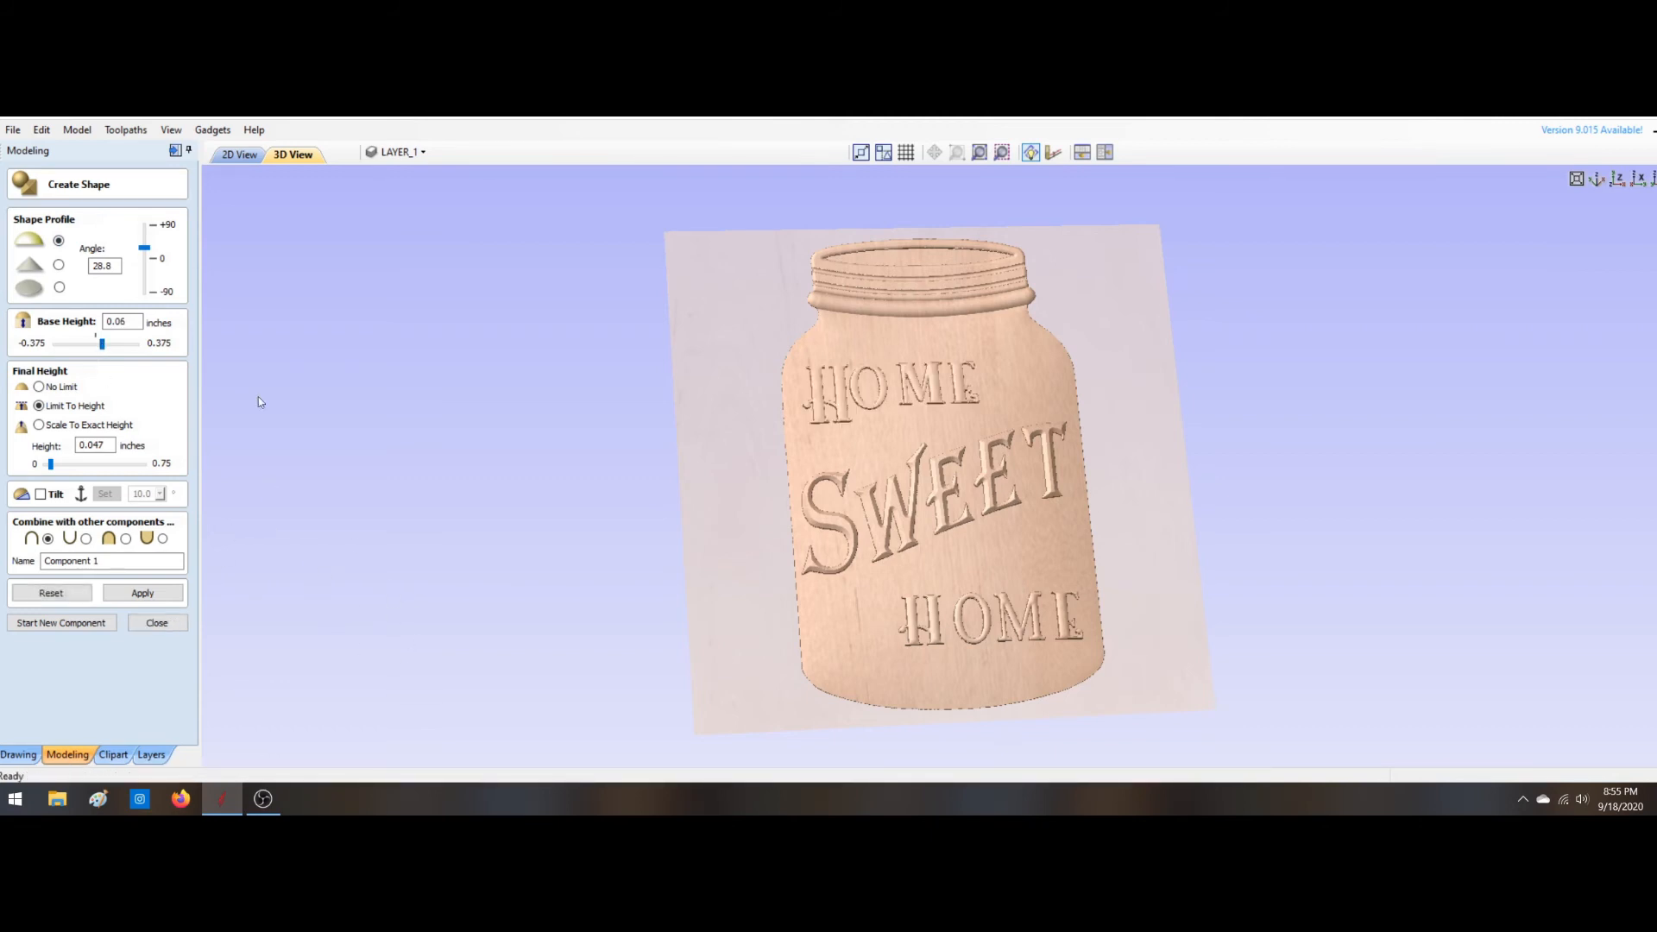
Step: Set the upper HOME lettering's round profile angle to 48.6 and inspect the letters up close in 3D
left_click_drag(144, 252, 144, 251)
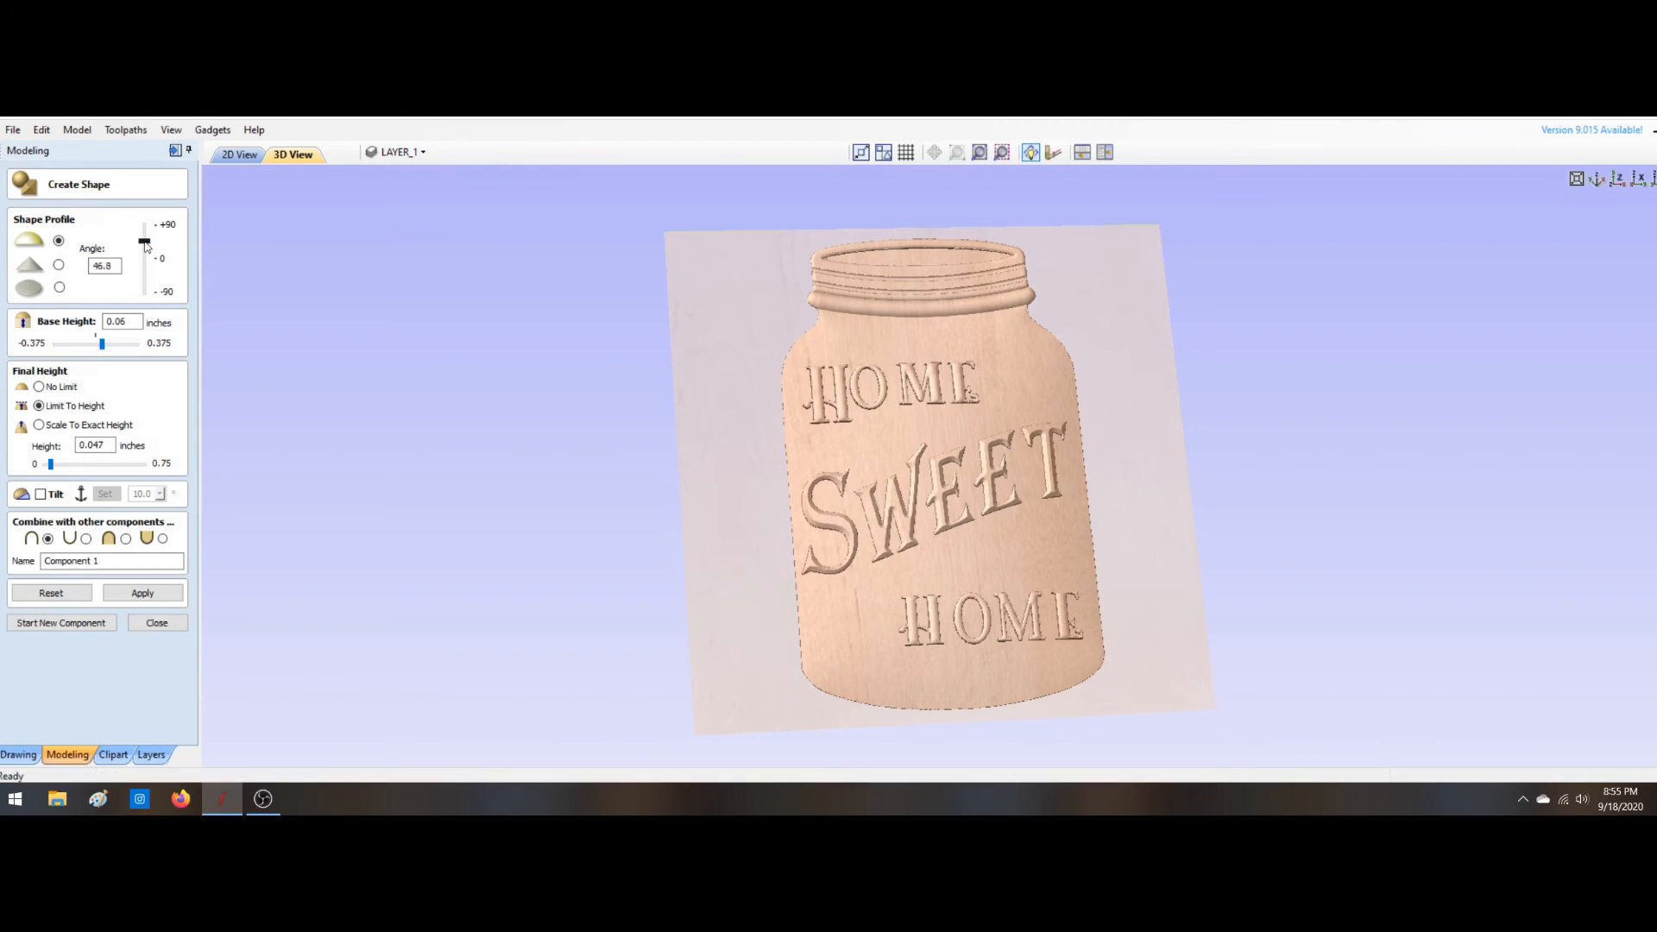
left_click_drag(145, 247, 145, 249)
scroll(937, 400, "up", 5)
scroll(938, 399, "down", 1)
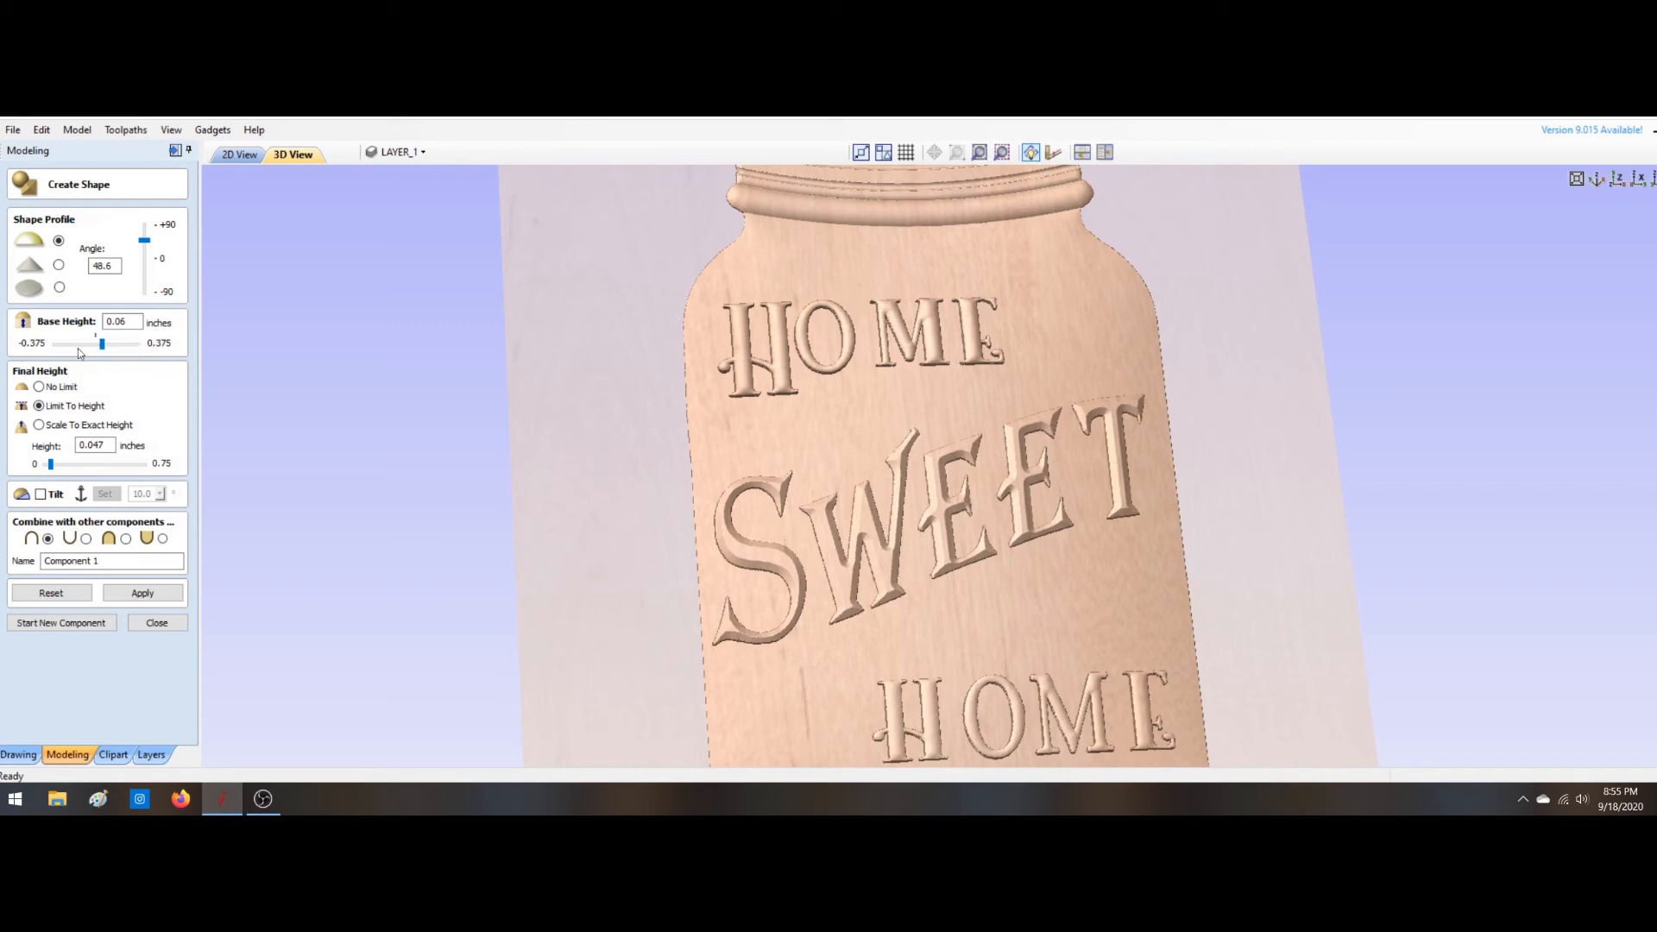
Step: Lower the upper HOME lettering's base height to 0.045 inches, remove its final height limit and apply the shape
left_click_drag(102, 349, 101, 351)
left_click(38, 388)
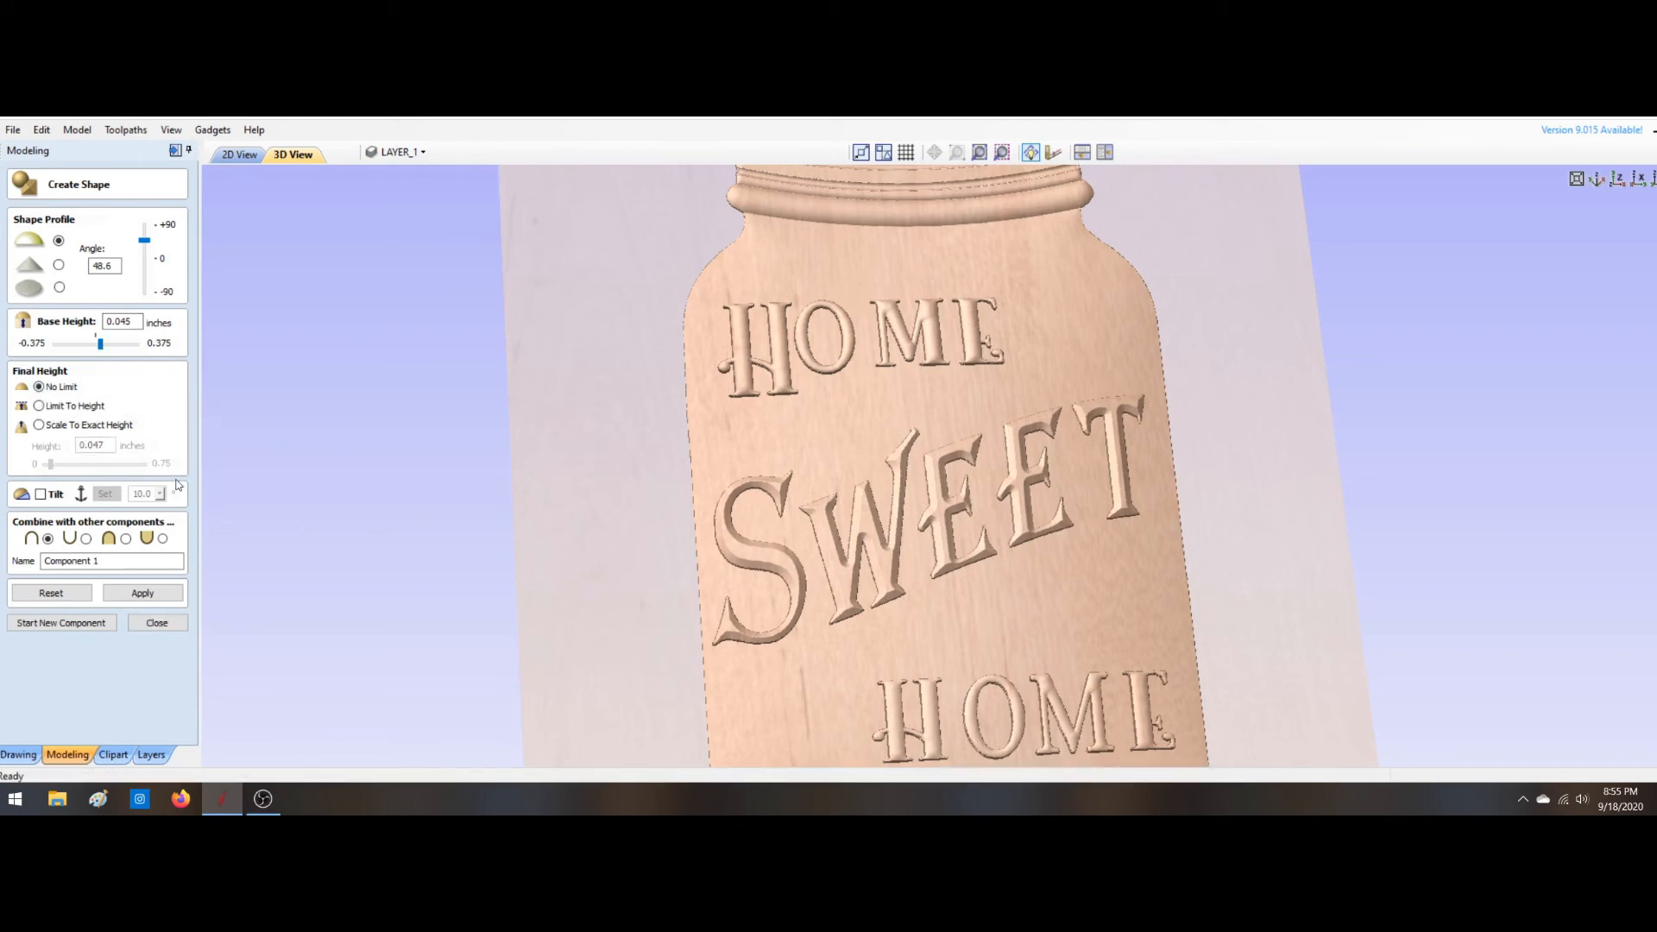
left_click_drag(824, 466, 914, 364)
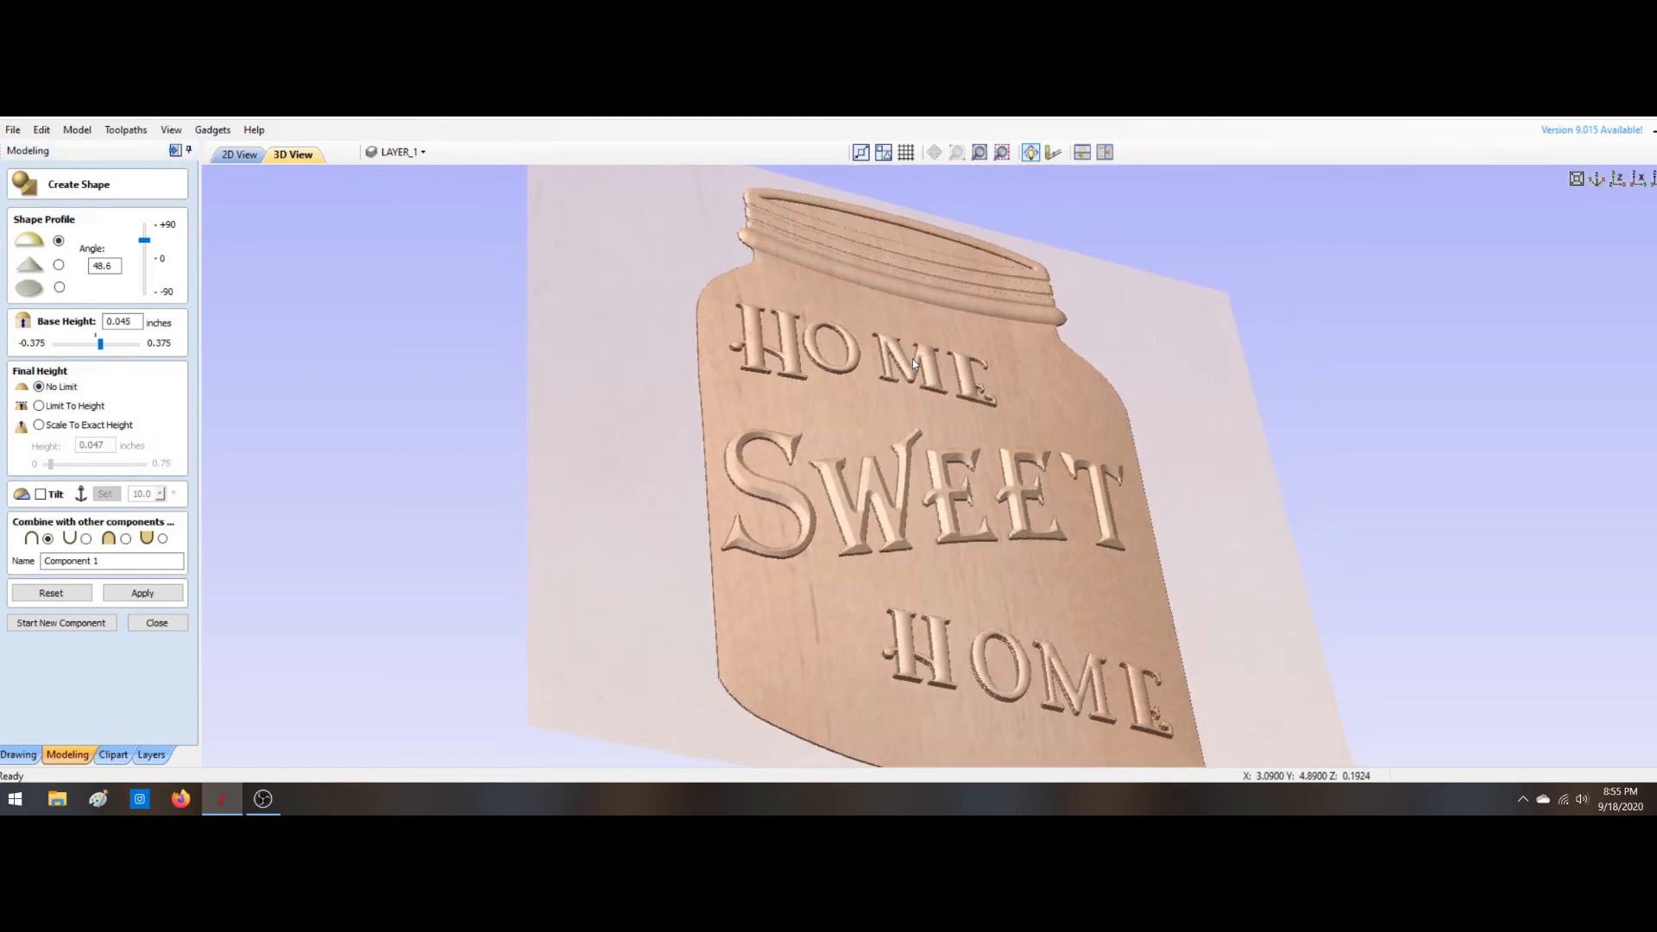
left_click(131, 595)
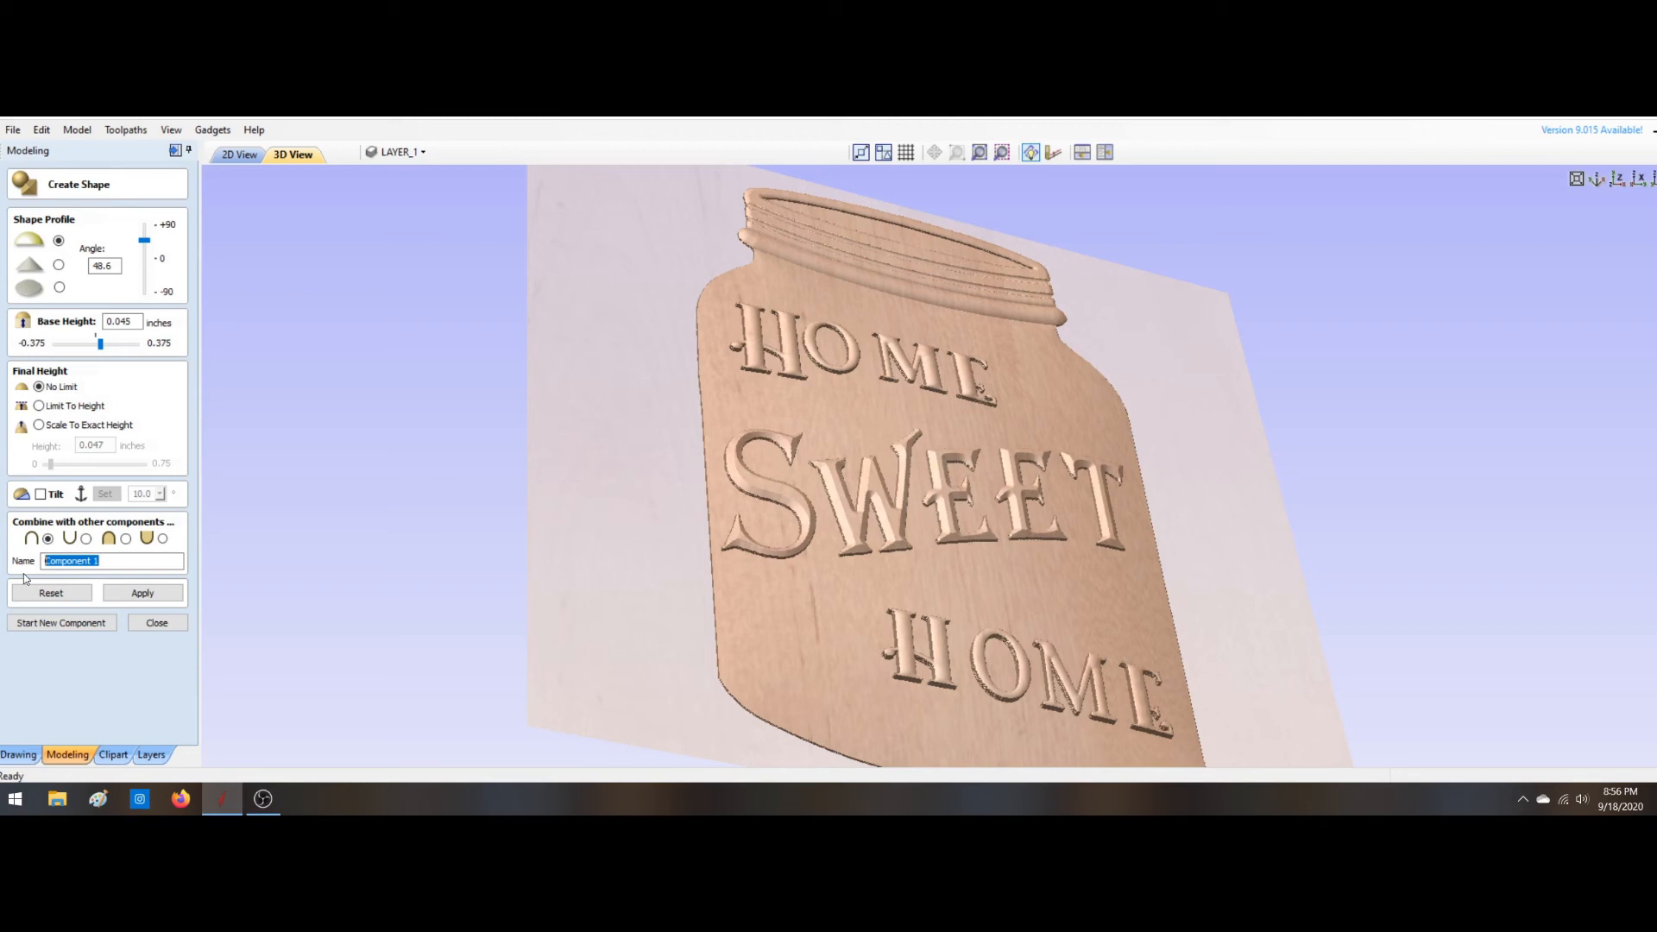
Step: Name the upper lettering component Top home, apply it, and close the shape creation tool
type("TO")
left_click(164, 598)
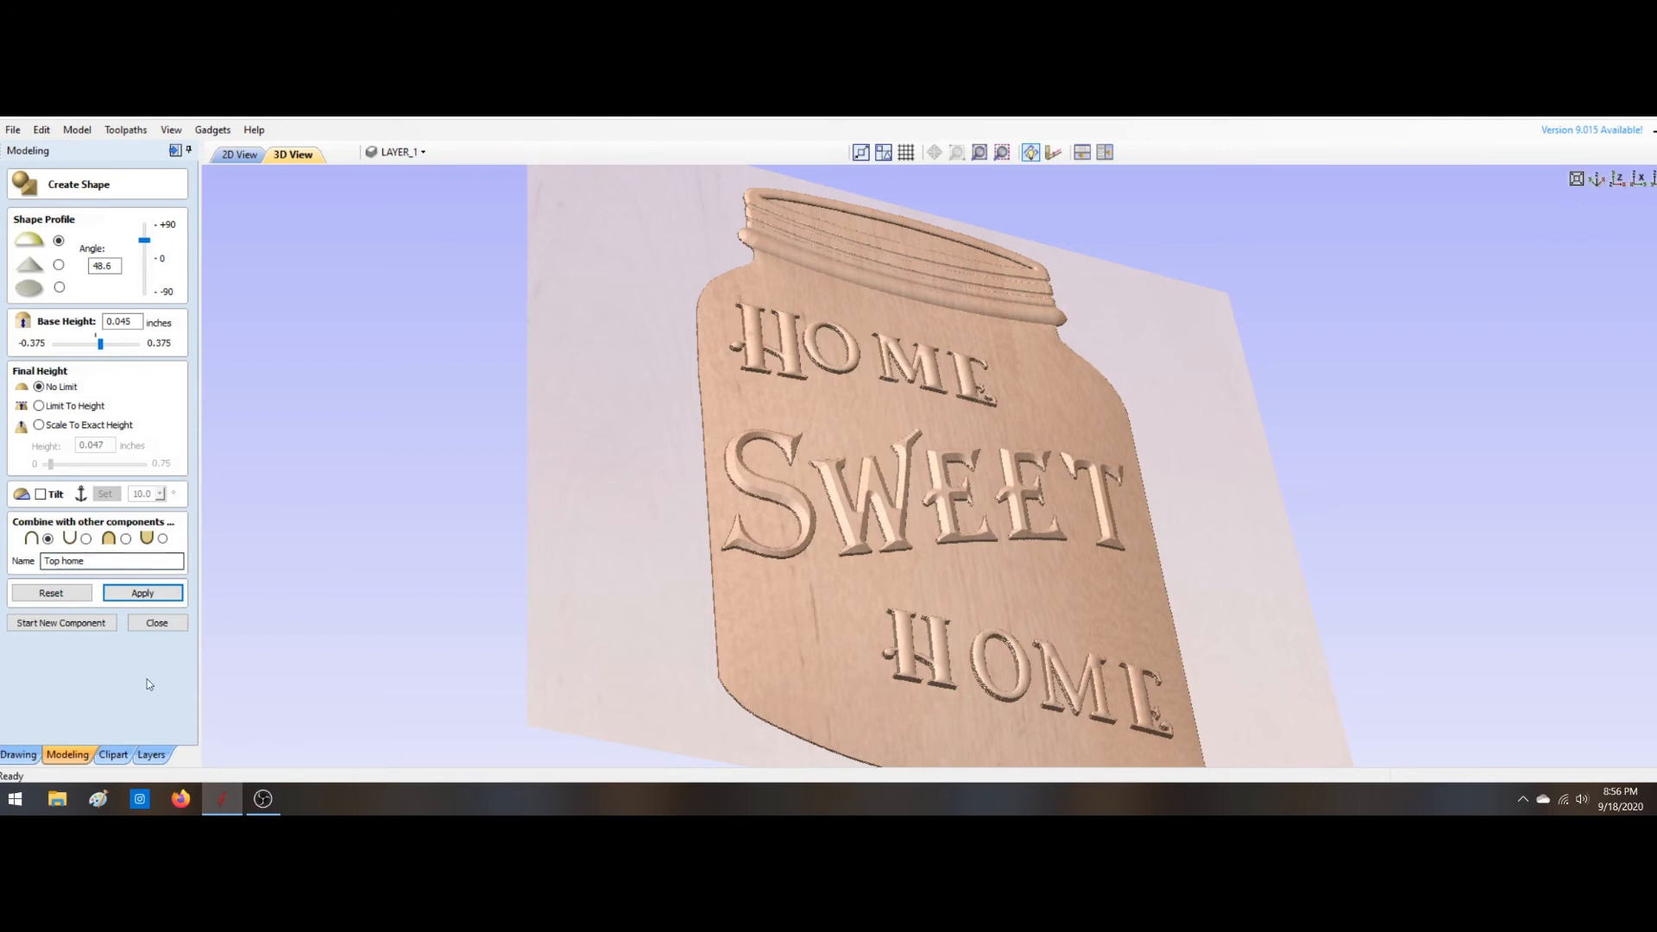
left_click(170, 621)
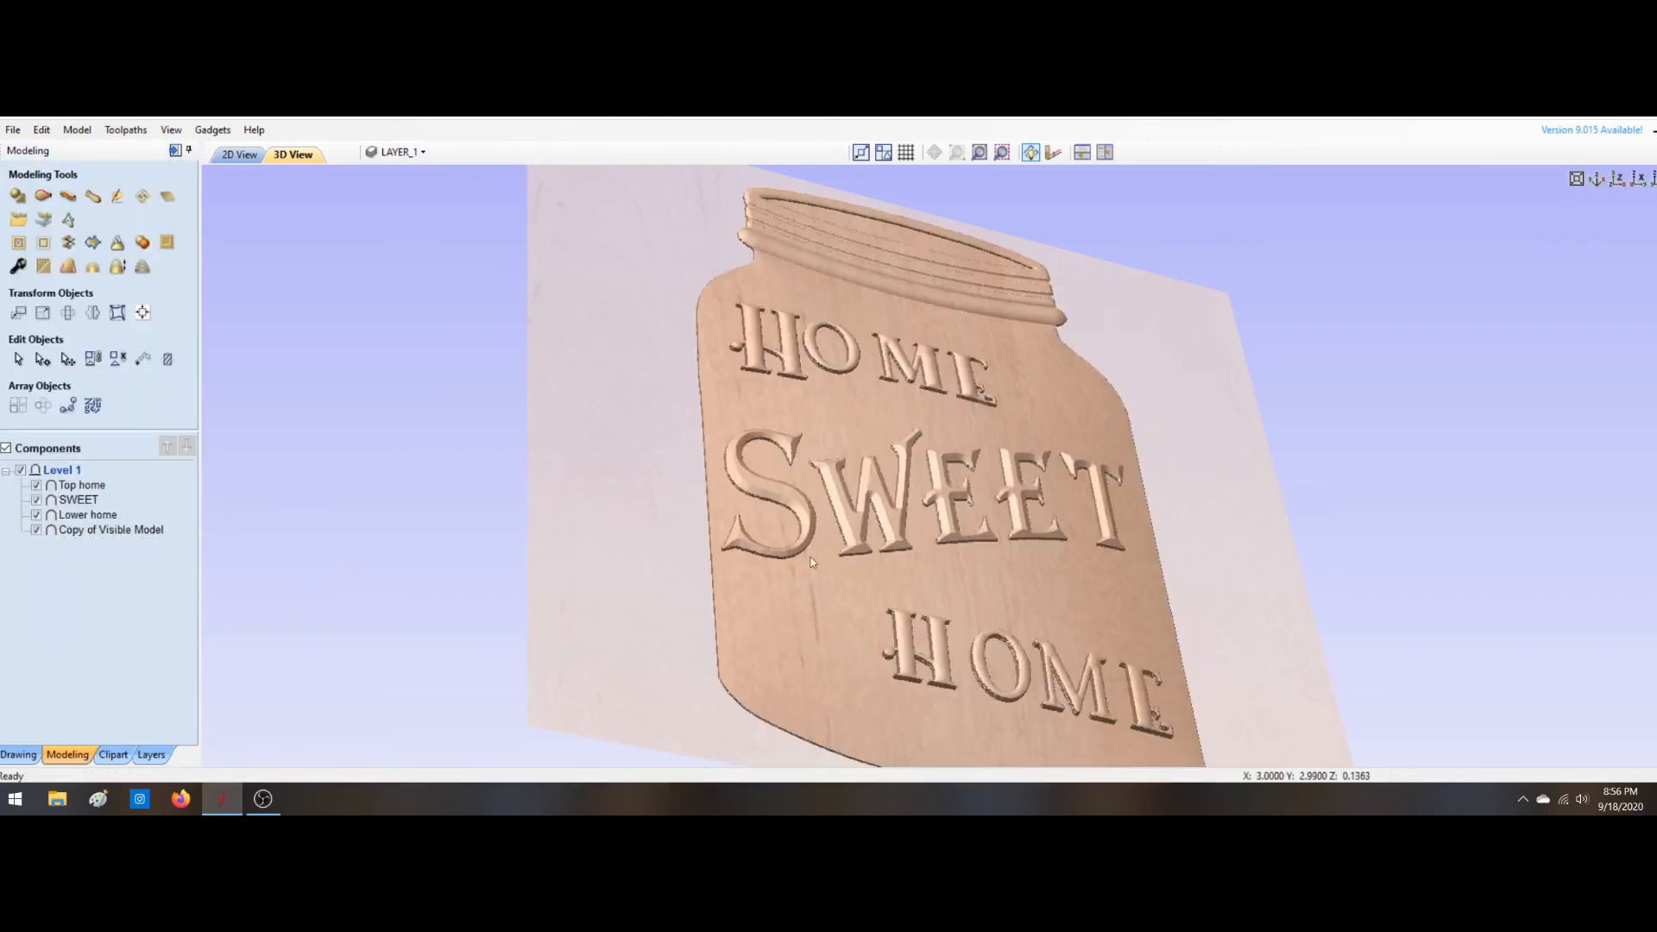
Step: Examine the raised HOME SWEET HOME lettering on the whole jar from several angles and distances
left_click_drag(835, 562, 784, 668)
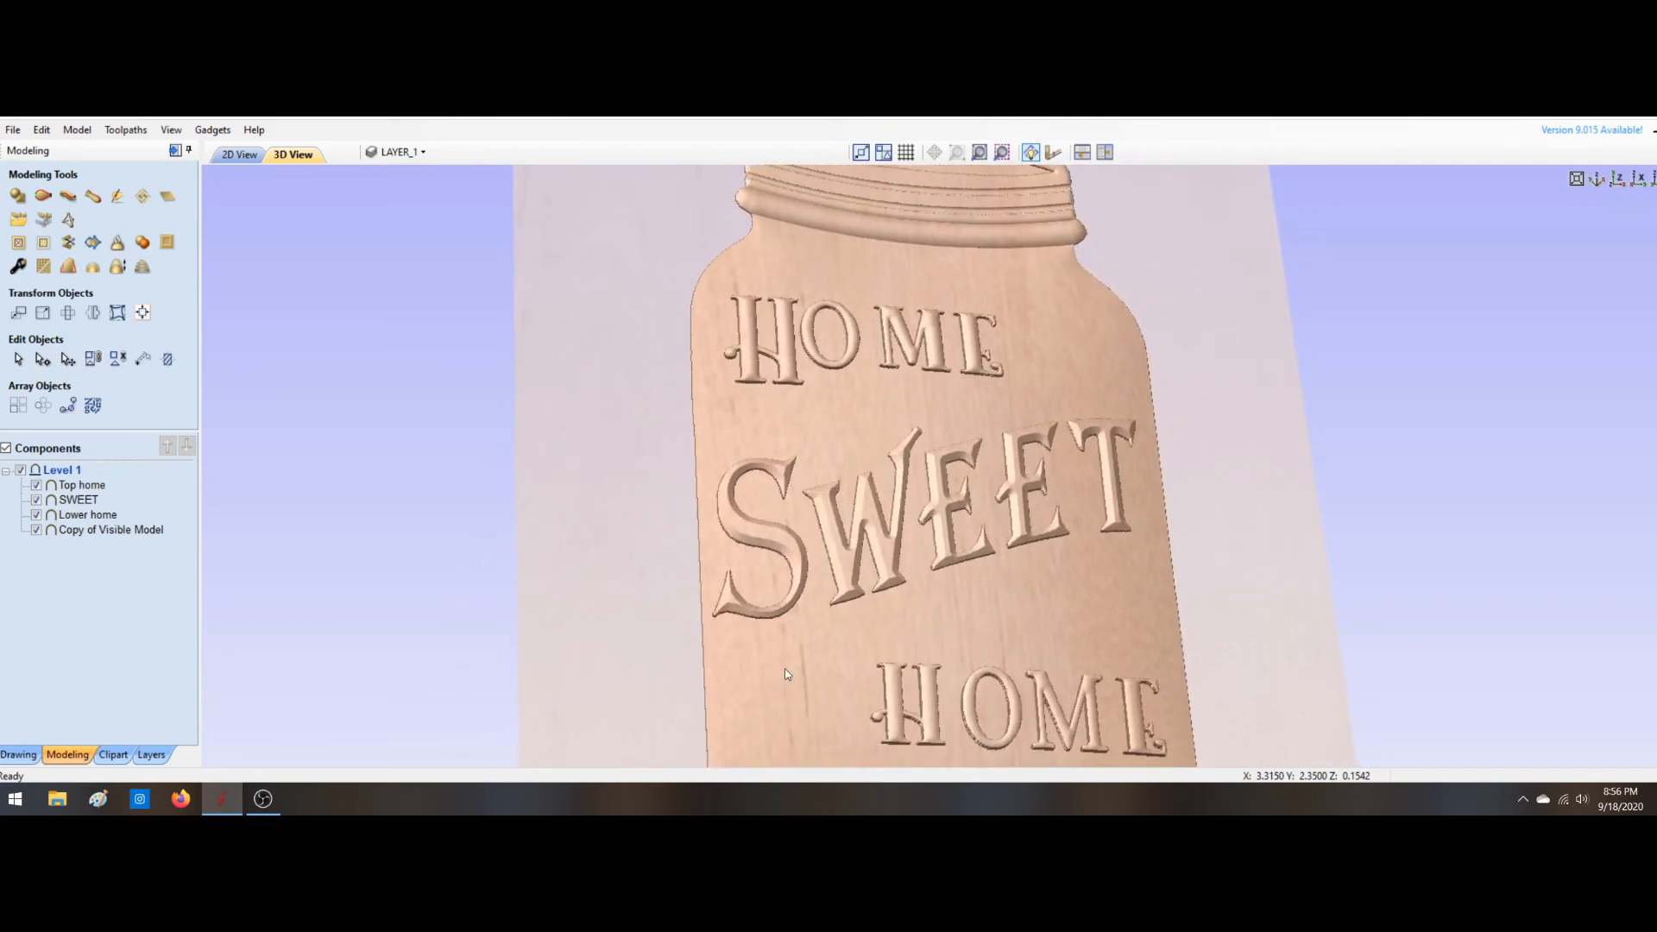
left_click_drag(1042, 583, 1008, 619)
scroll(1008, 619, "down", 3)
scroll(1008, 619, "down", 2)
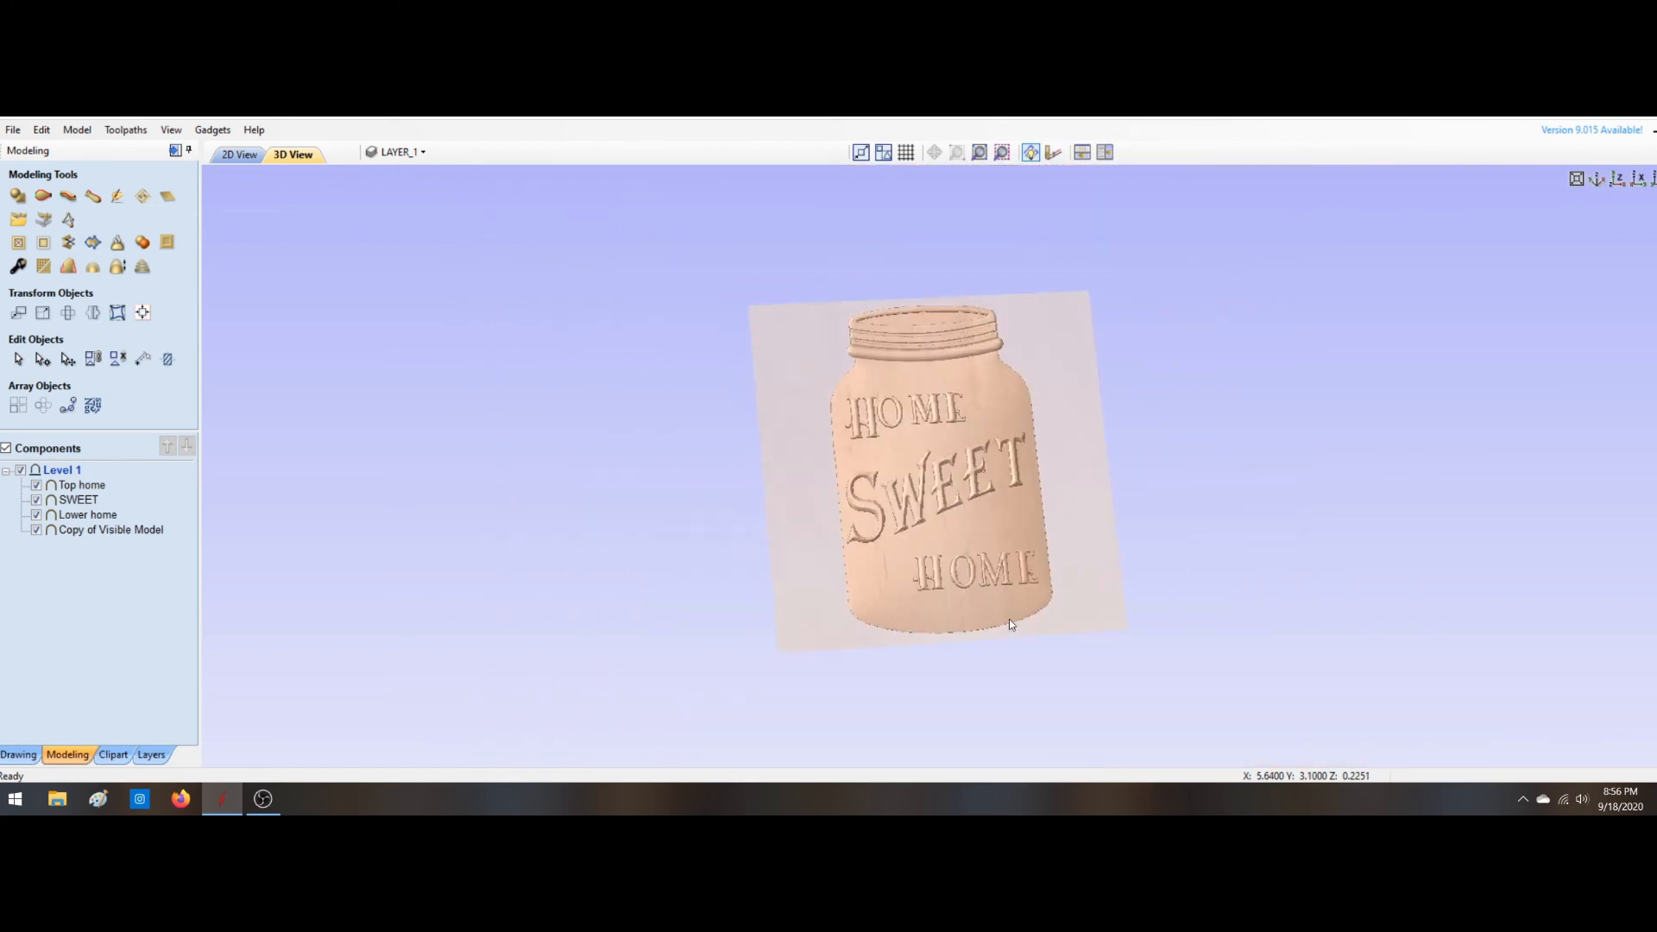
scroll(1008, 618, "up", 3)
scroll(828, 540, "down", 1)
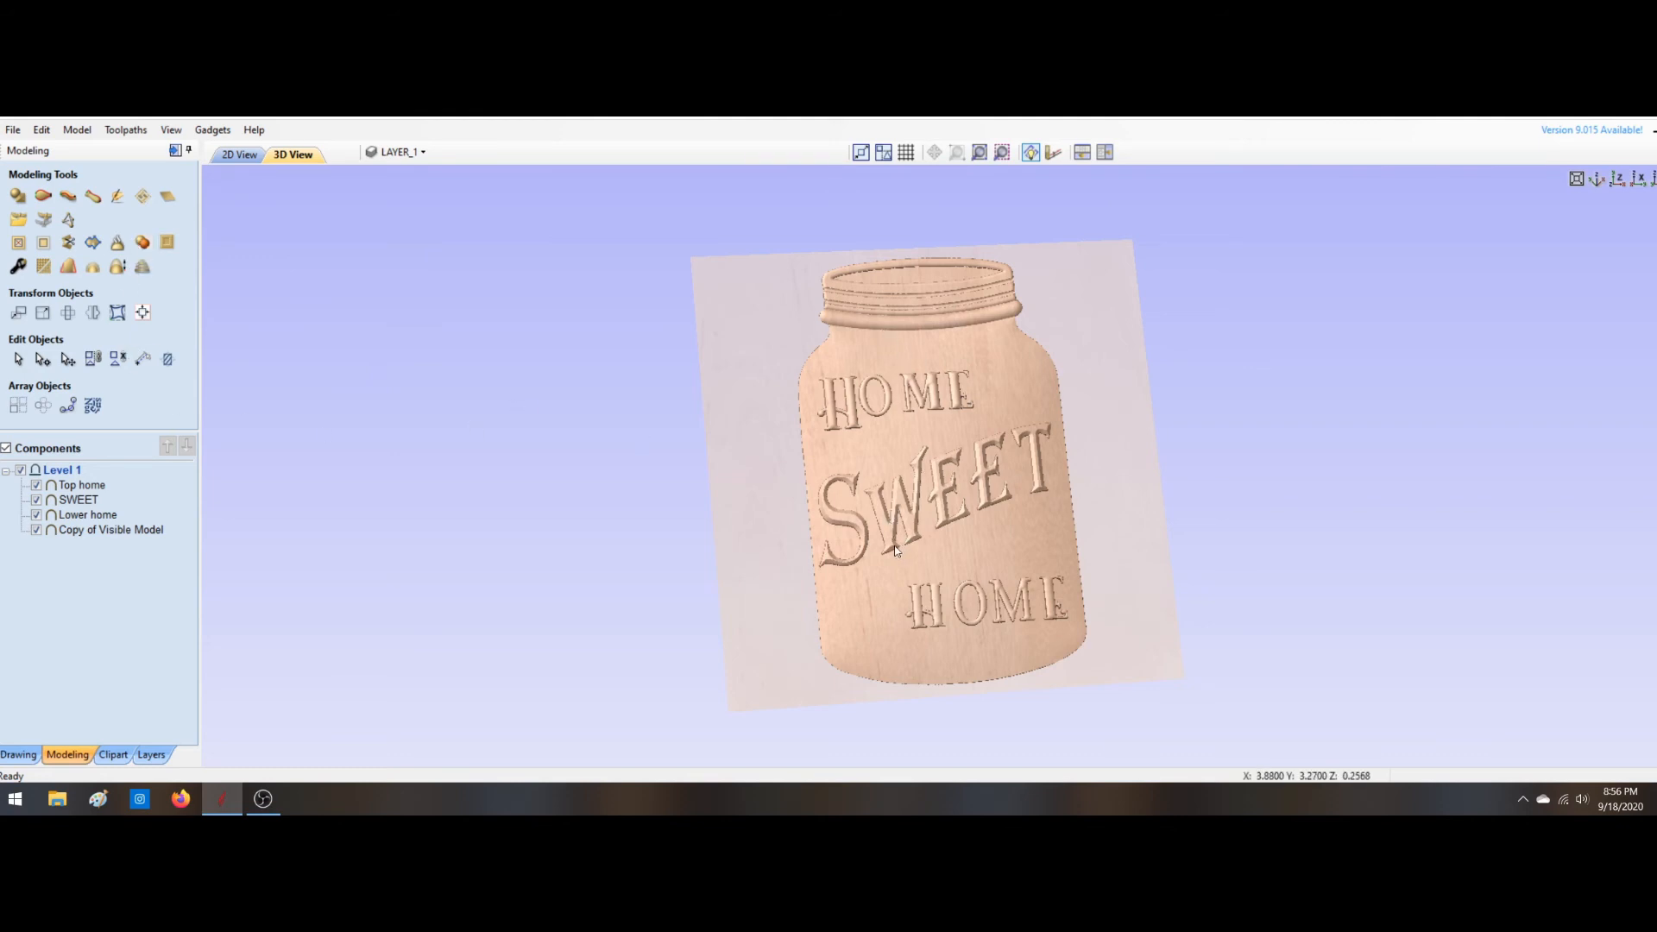
Step: Select the Copy of Visible Model, Top home, SWEET and Lower home components in the 2D view and bake them into one
left_click(235, 158)
left_click(758, 480)
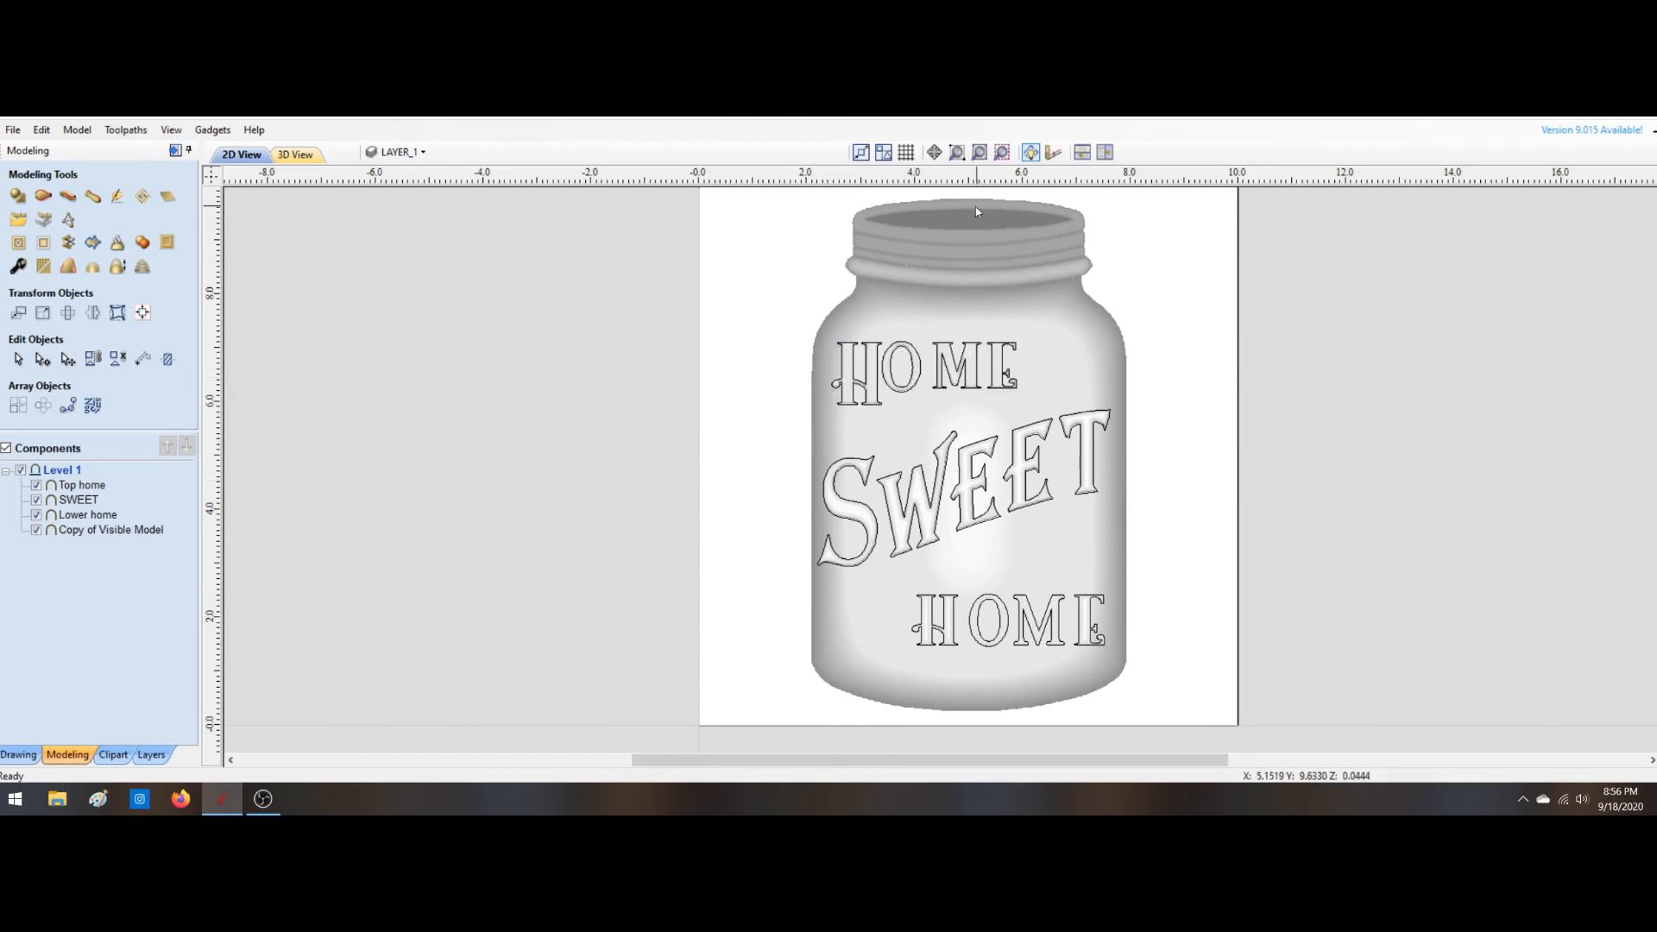
left_click(952, 248)
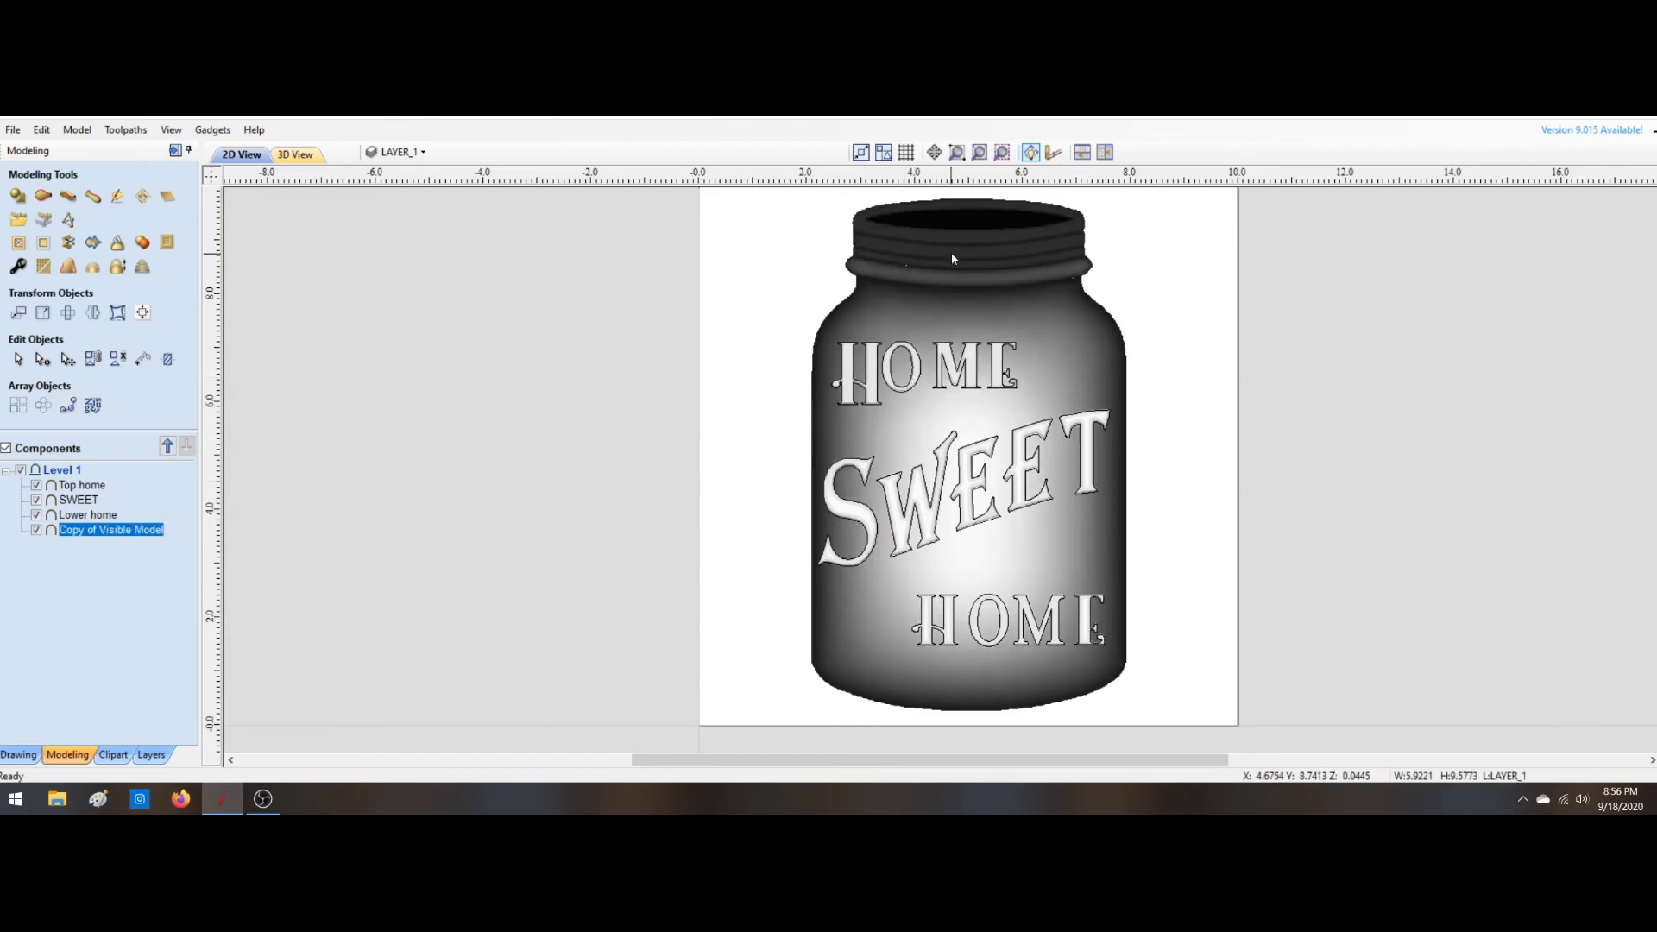
left_click(878, 377, "shift")
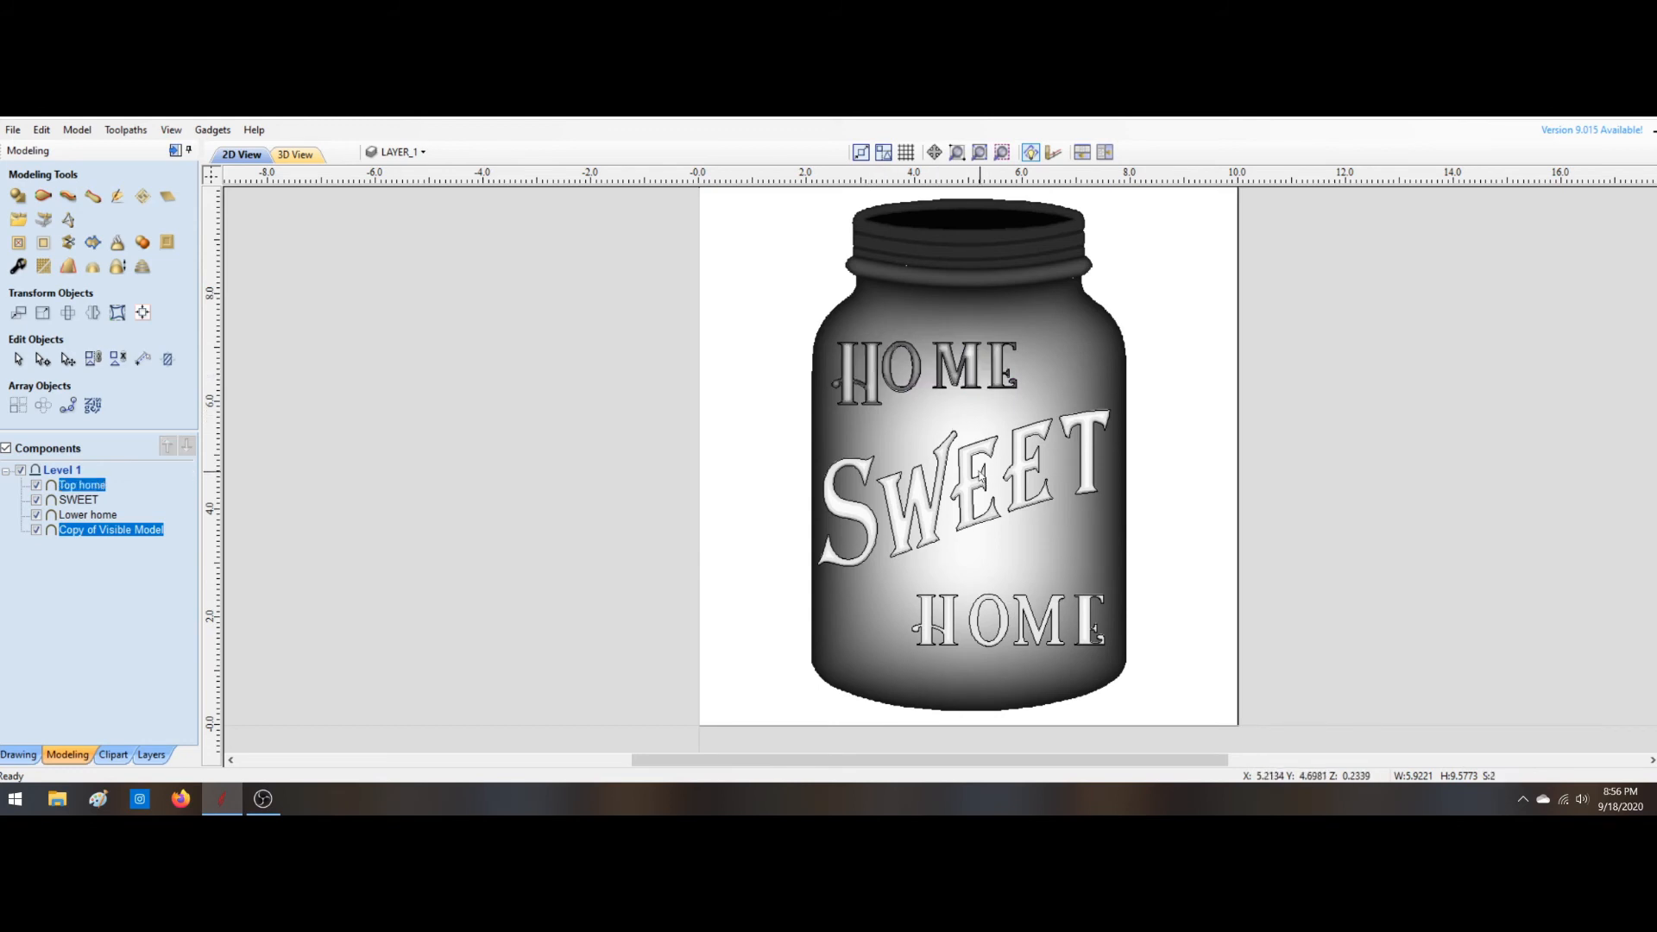
left_click(968, 467, "shift")
left_click(948, 602, "shift")
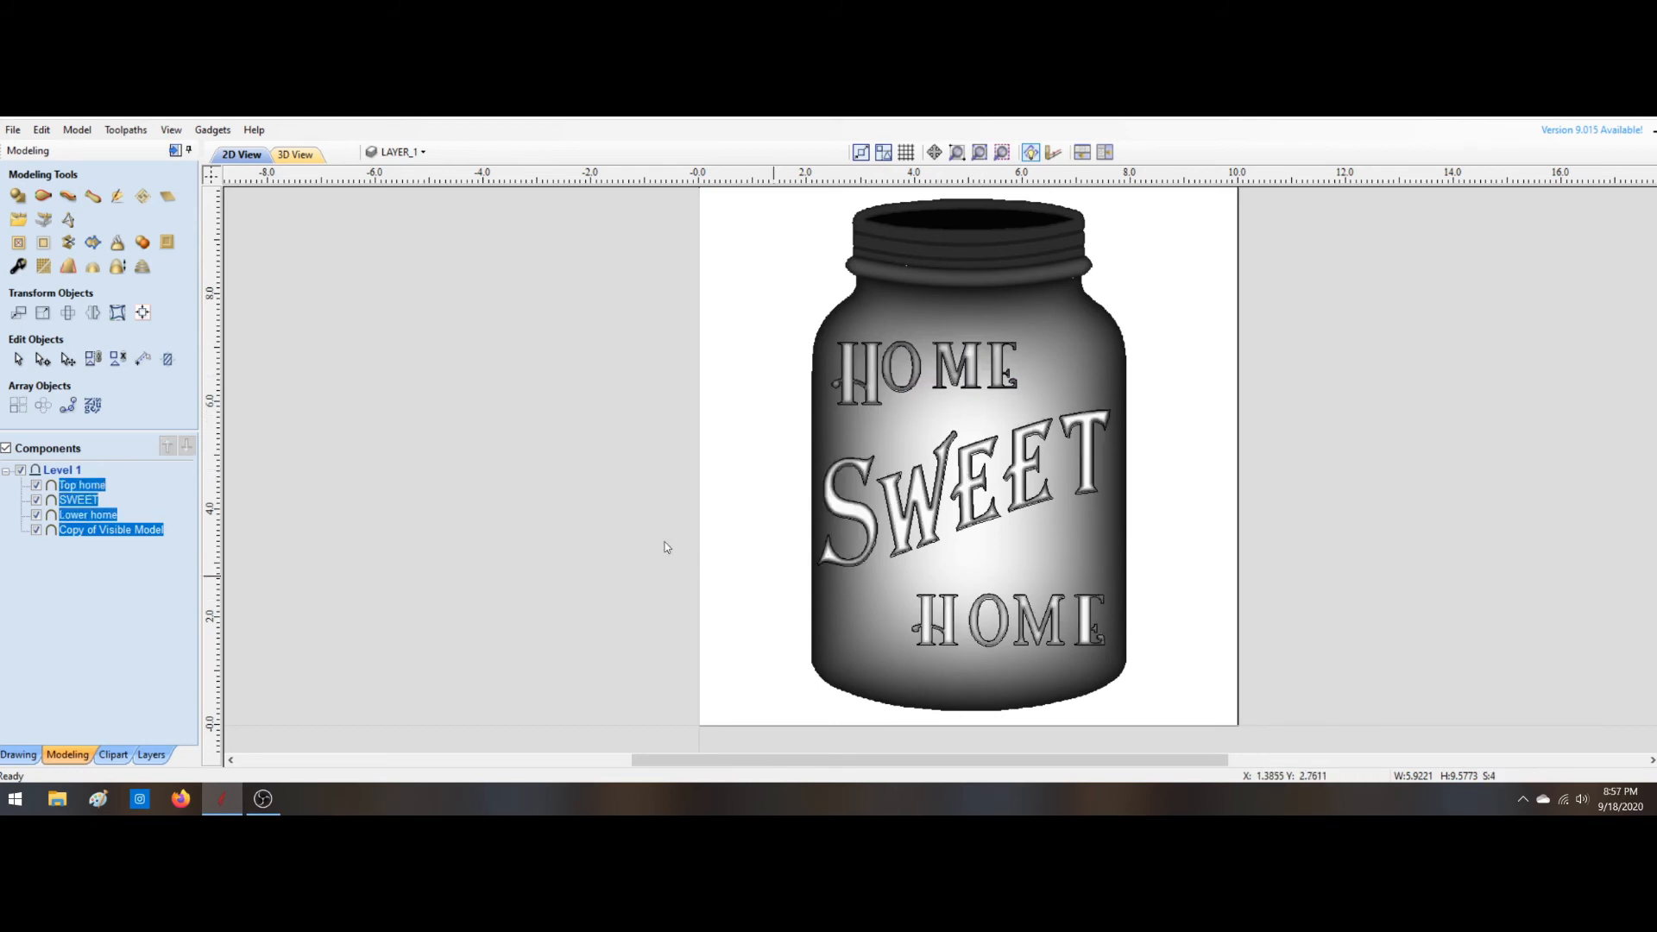
left_click(119, 242)
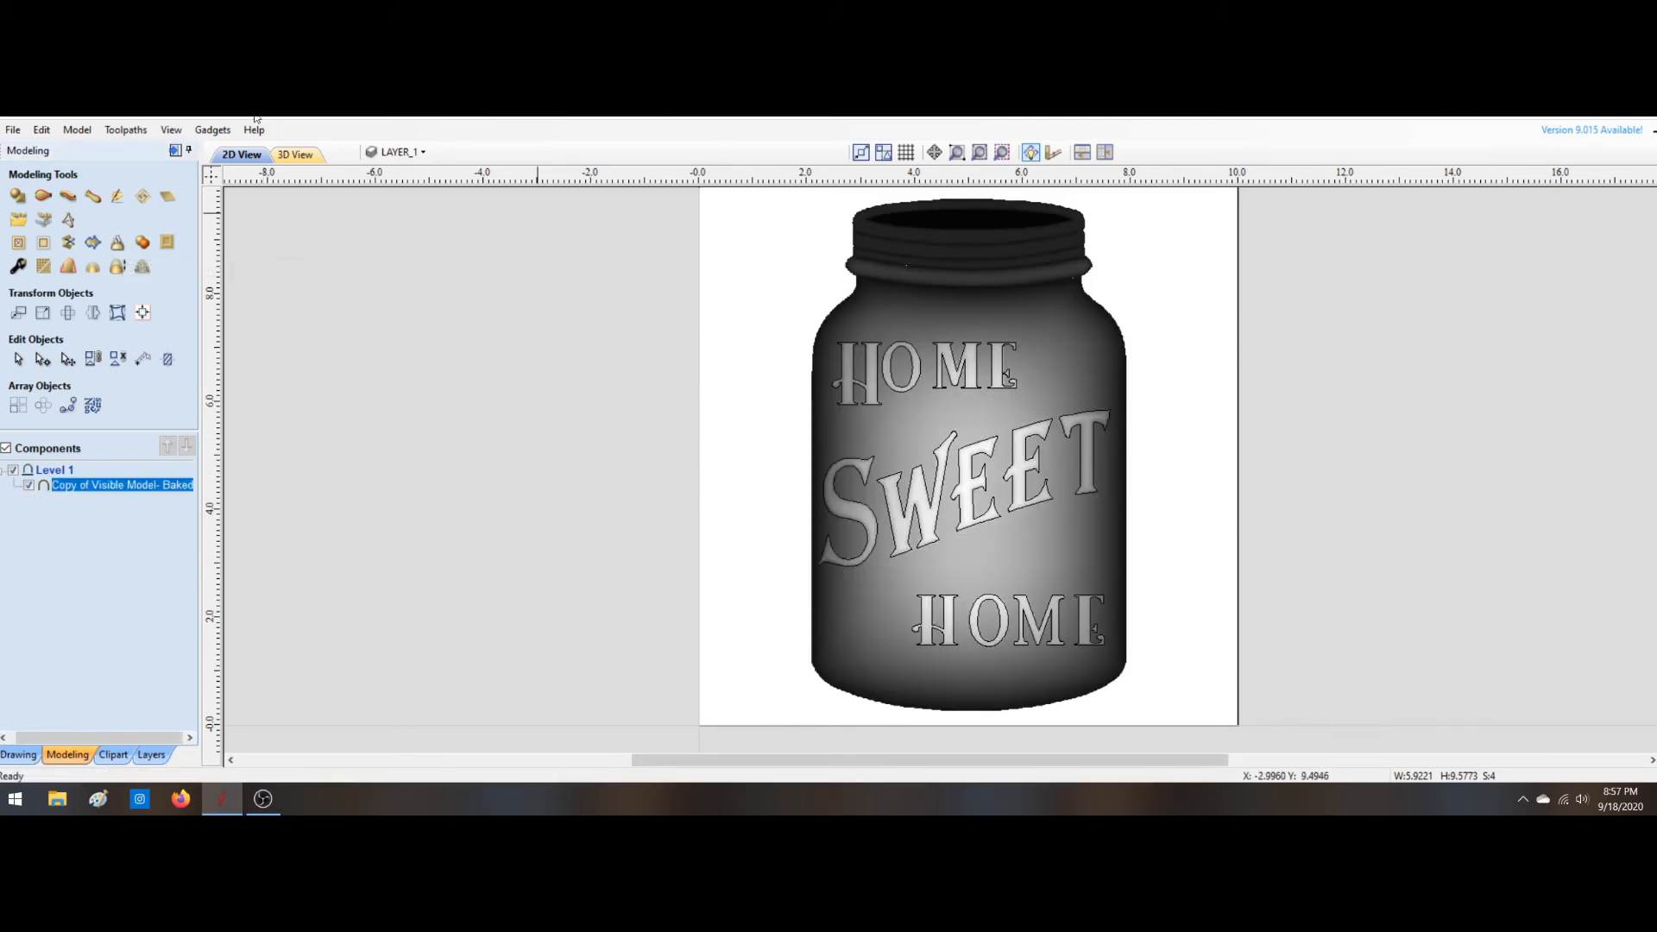
Step: Examine the baked jar component in the 3D view from several angles, checking the lid, body and lettering
left_click(294, 154)
left_click_drag(830, 517, 883, 293)
left_click_drag(839, 430, 809, 480)
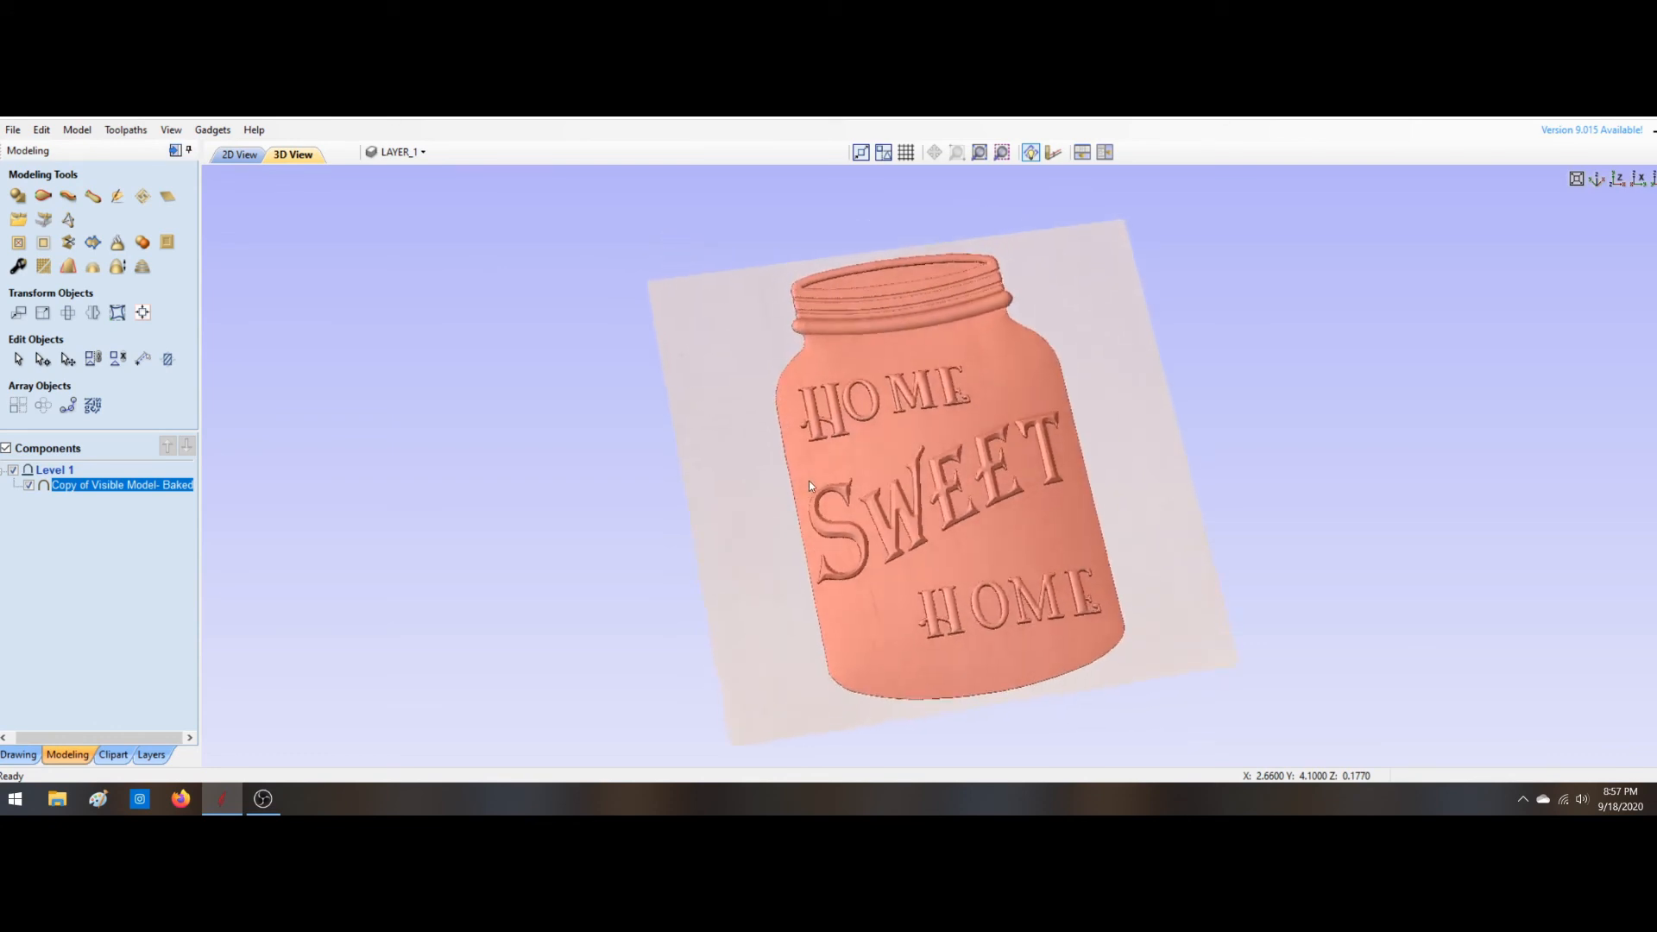
left_click_drag(945, 524, 975, 543)
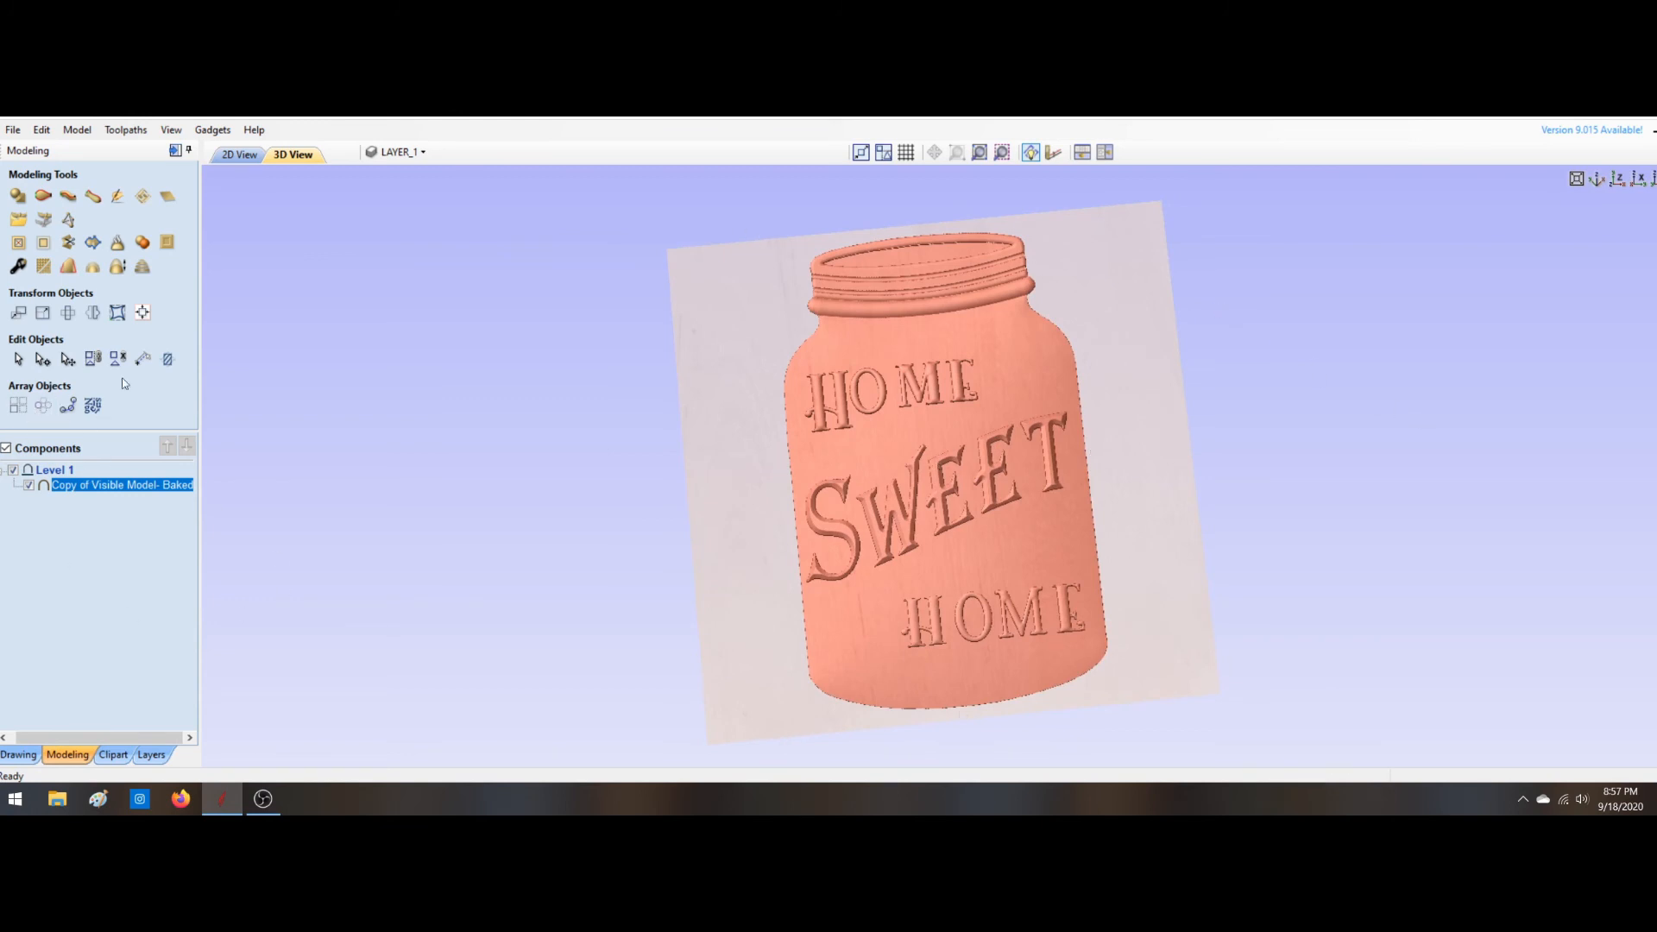
left_click_drag(766, 452, 753, 542)
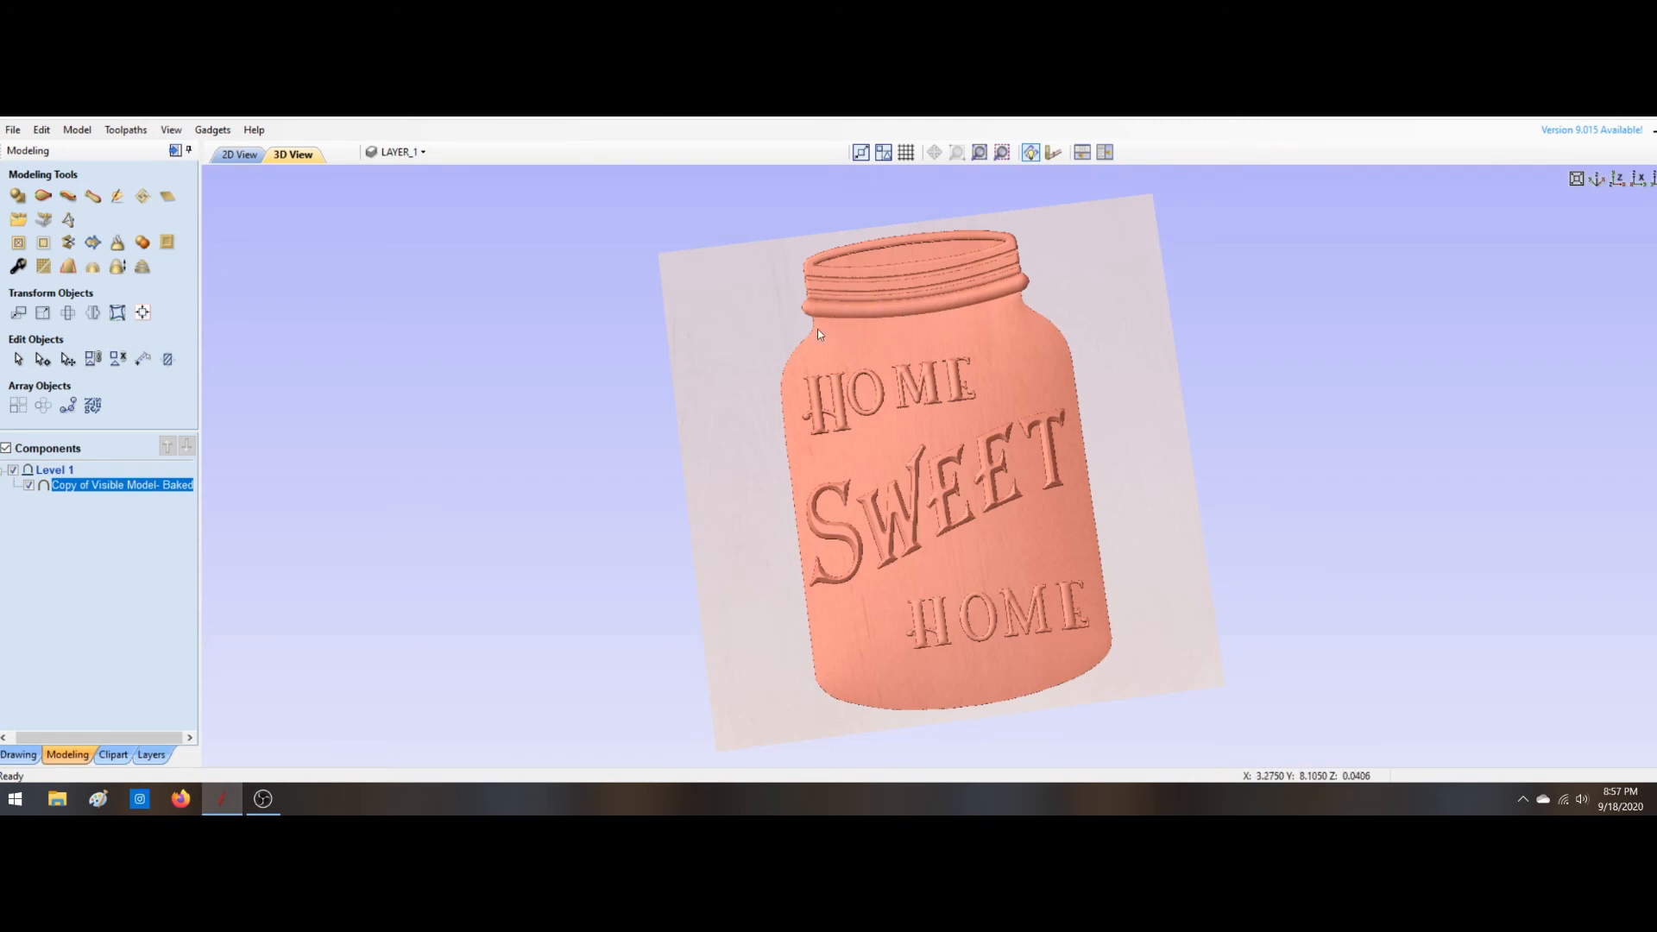
mouse_move(896, 403)
left_mouse_down()
mouse_move(898, 421)
mouse_move(888, 374)
left_mouse_up()
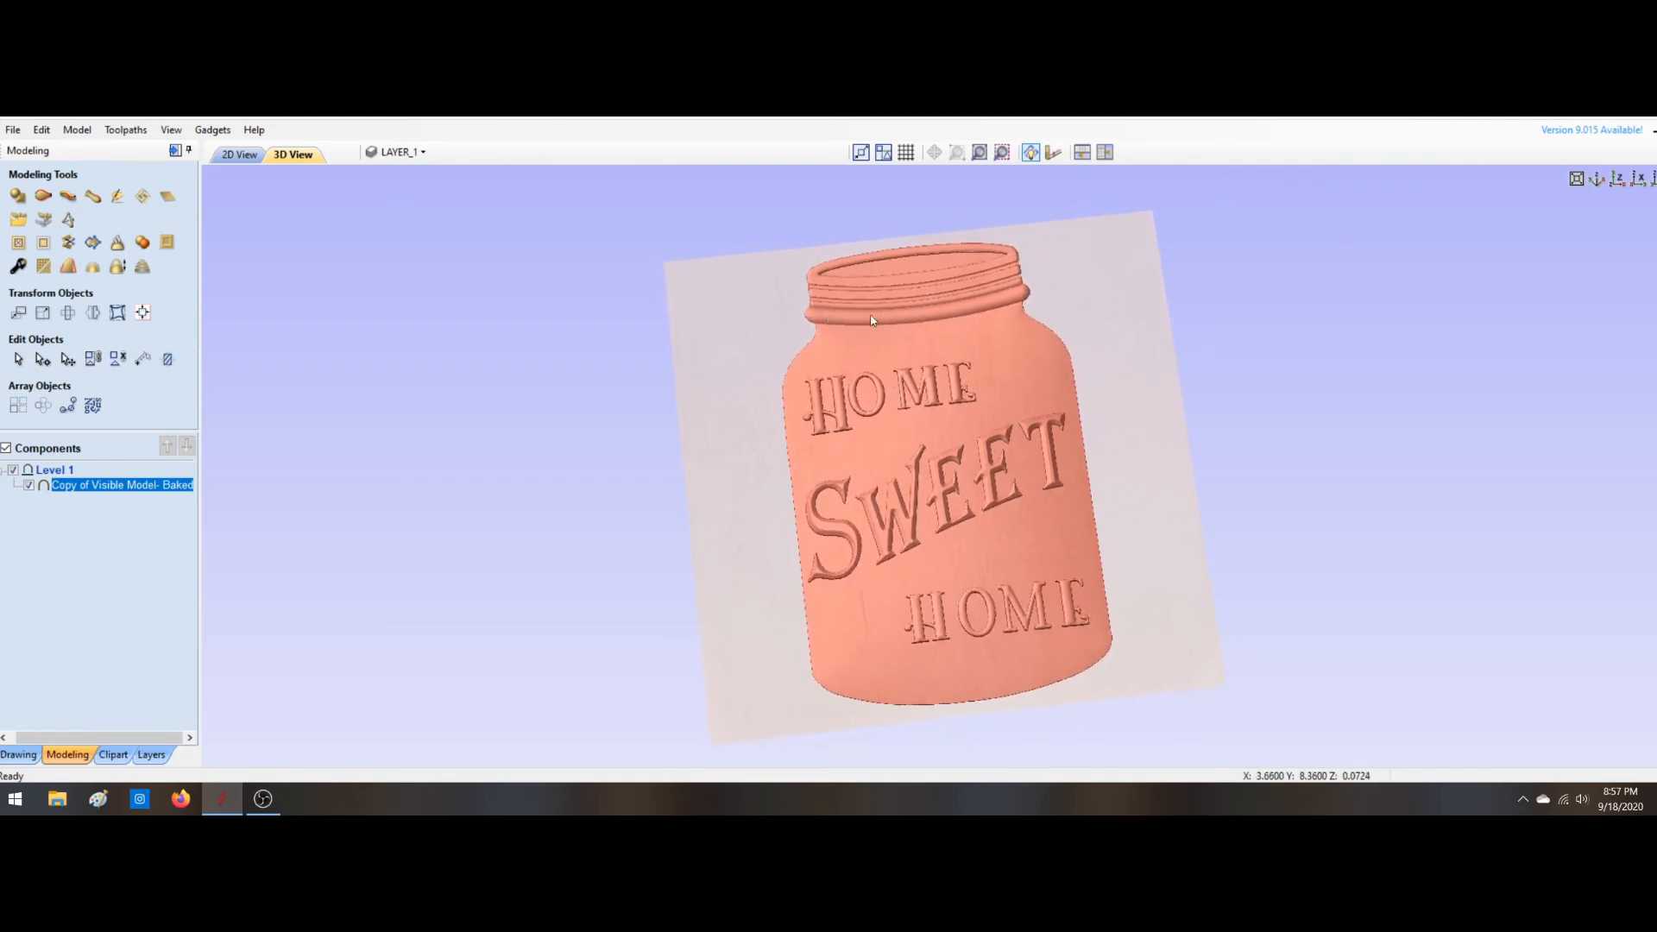
left_click_drag(888, 389, 872, 455)
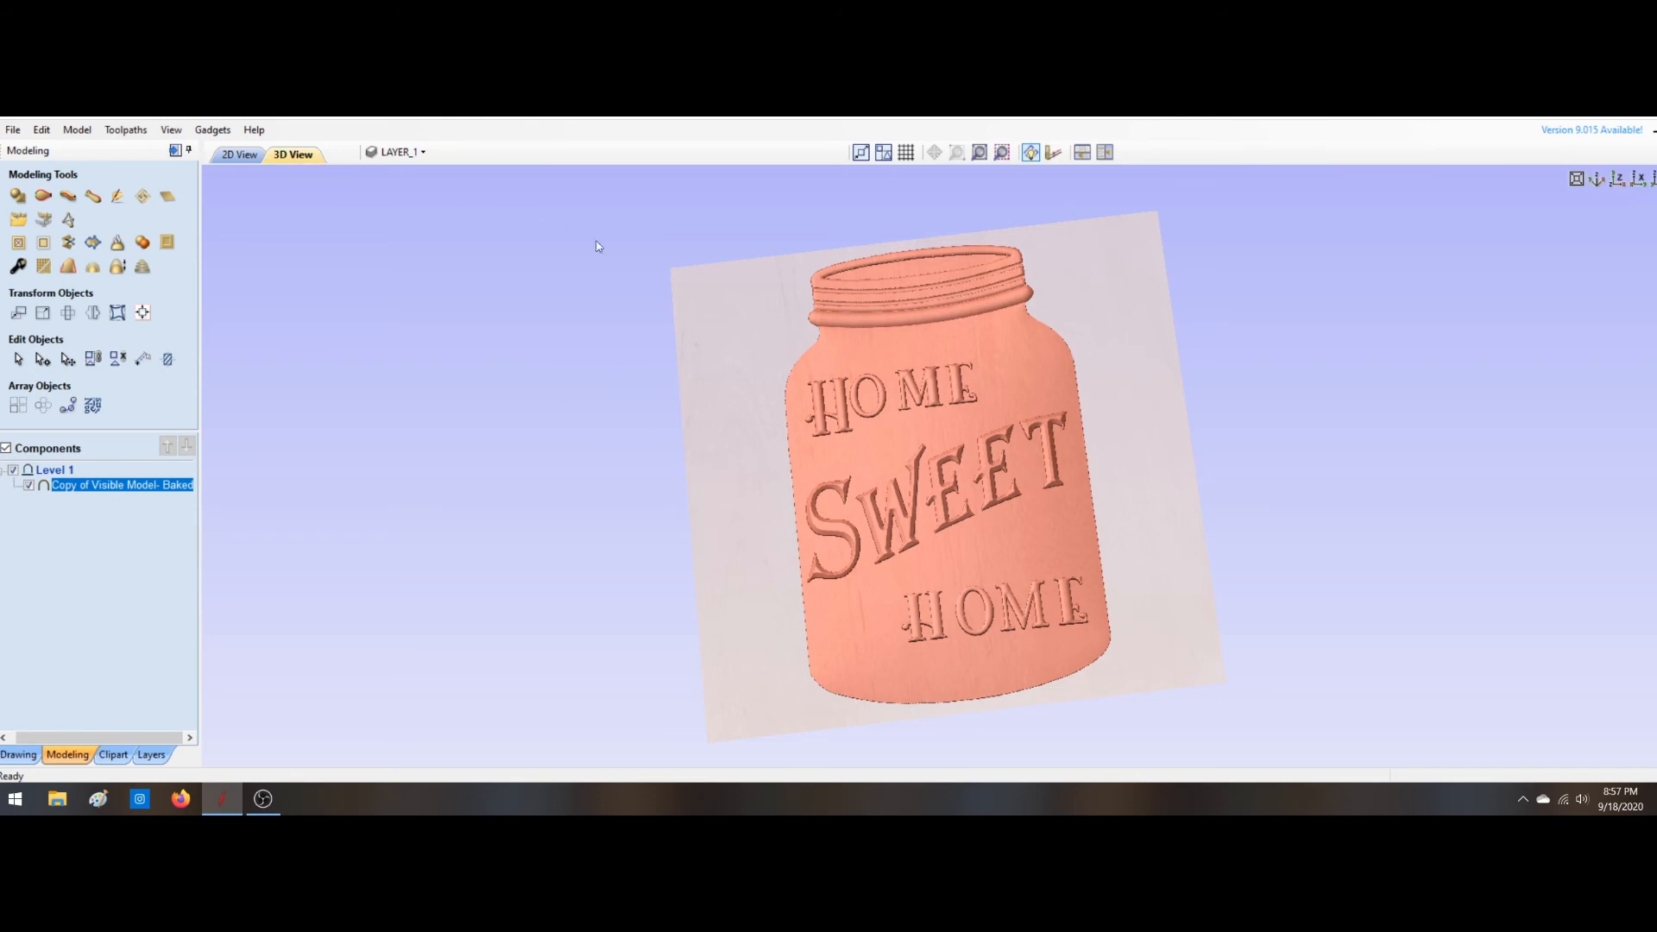
left_click_drag(811, 404, 859, 397)
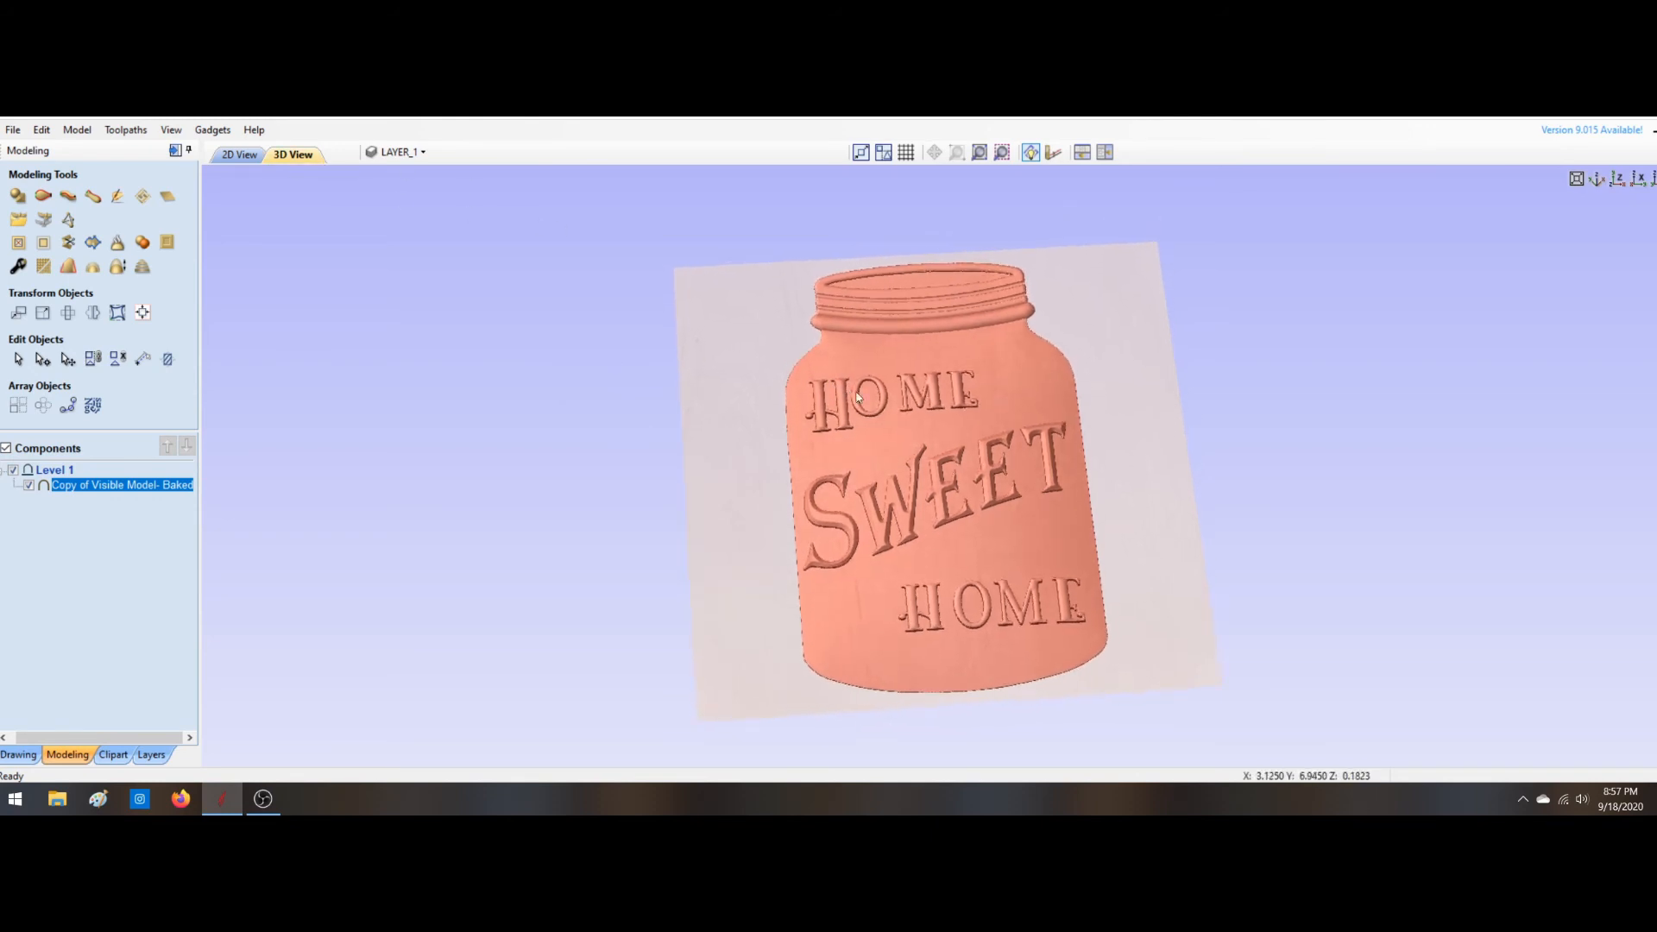
left_click_drag(1124, 455, 1145, 555)
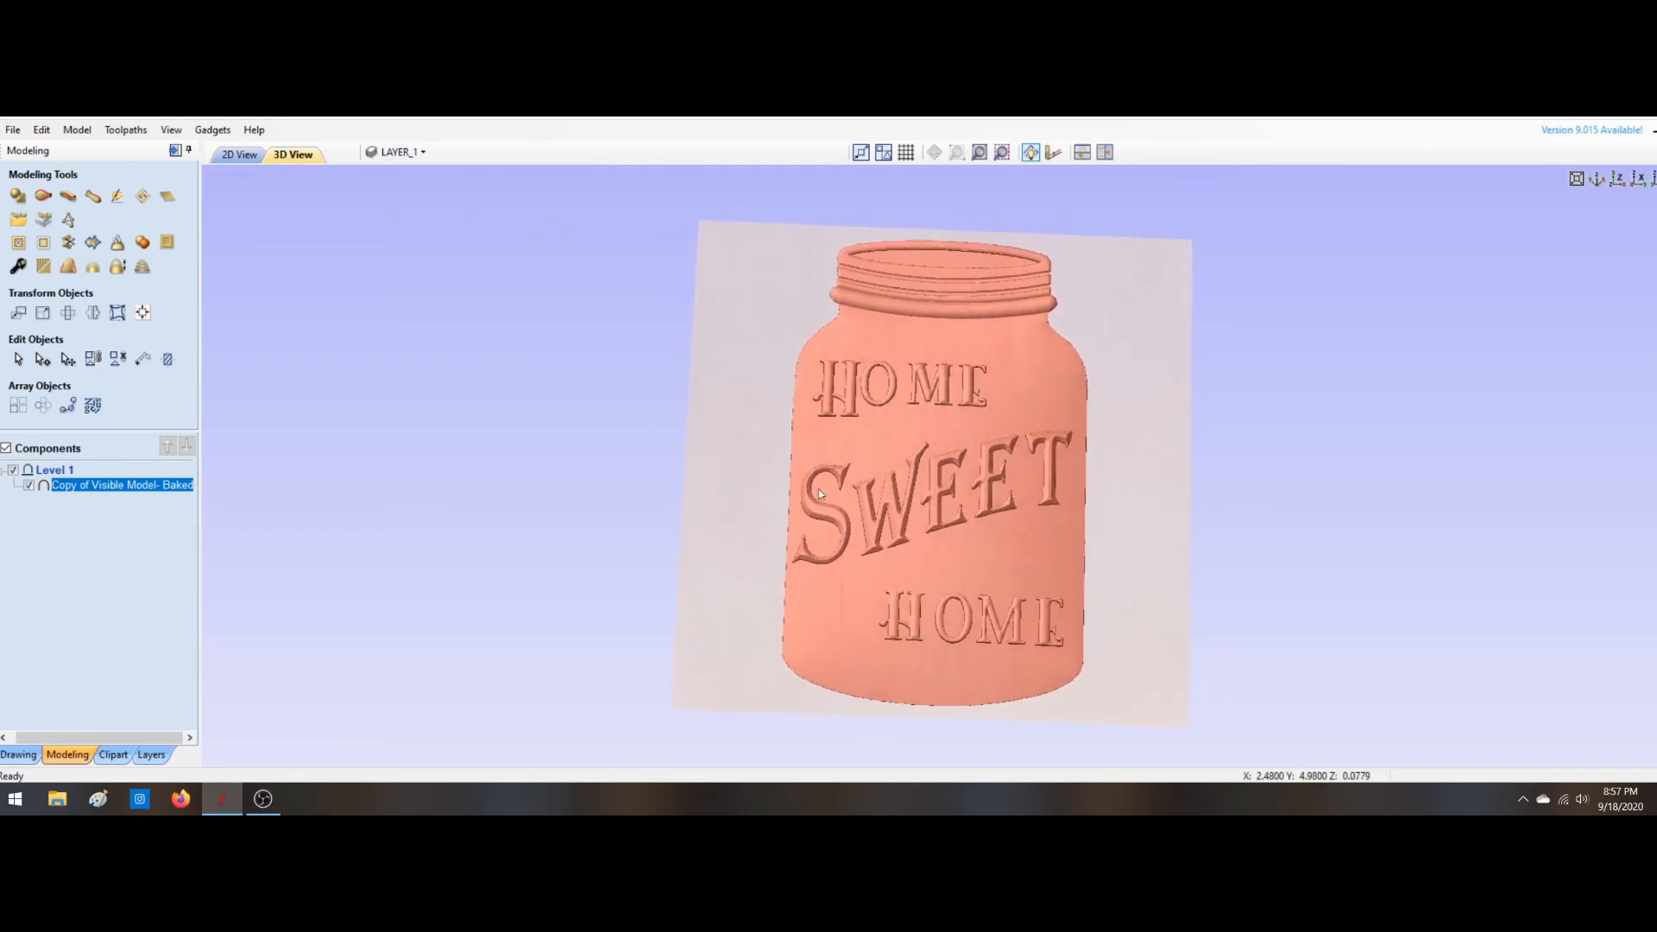
left_click_drag(818, 489, 802, 478)
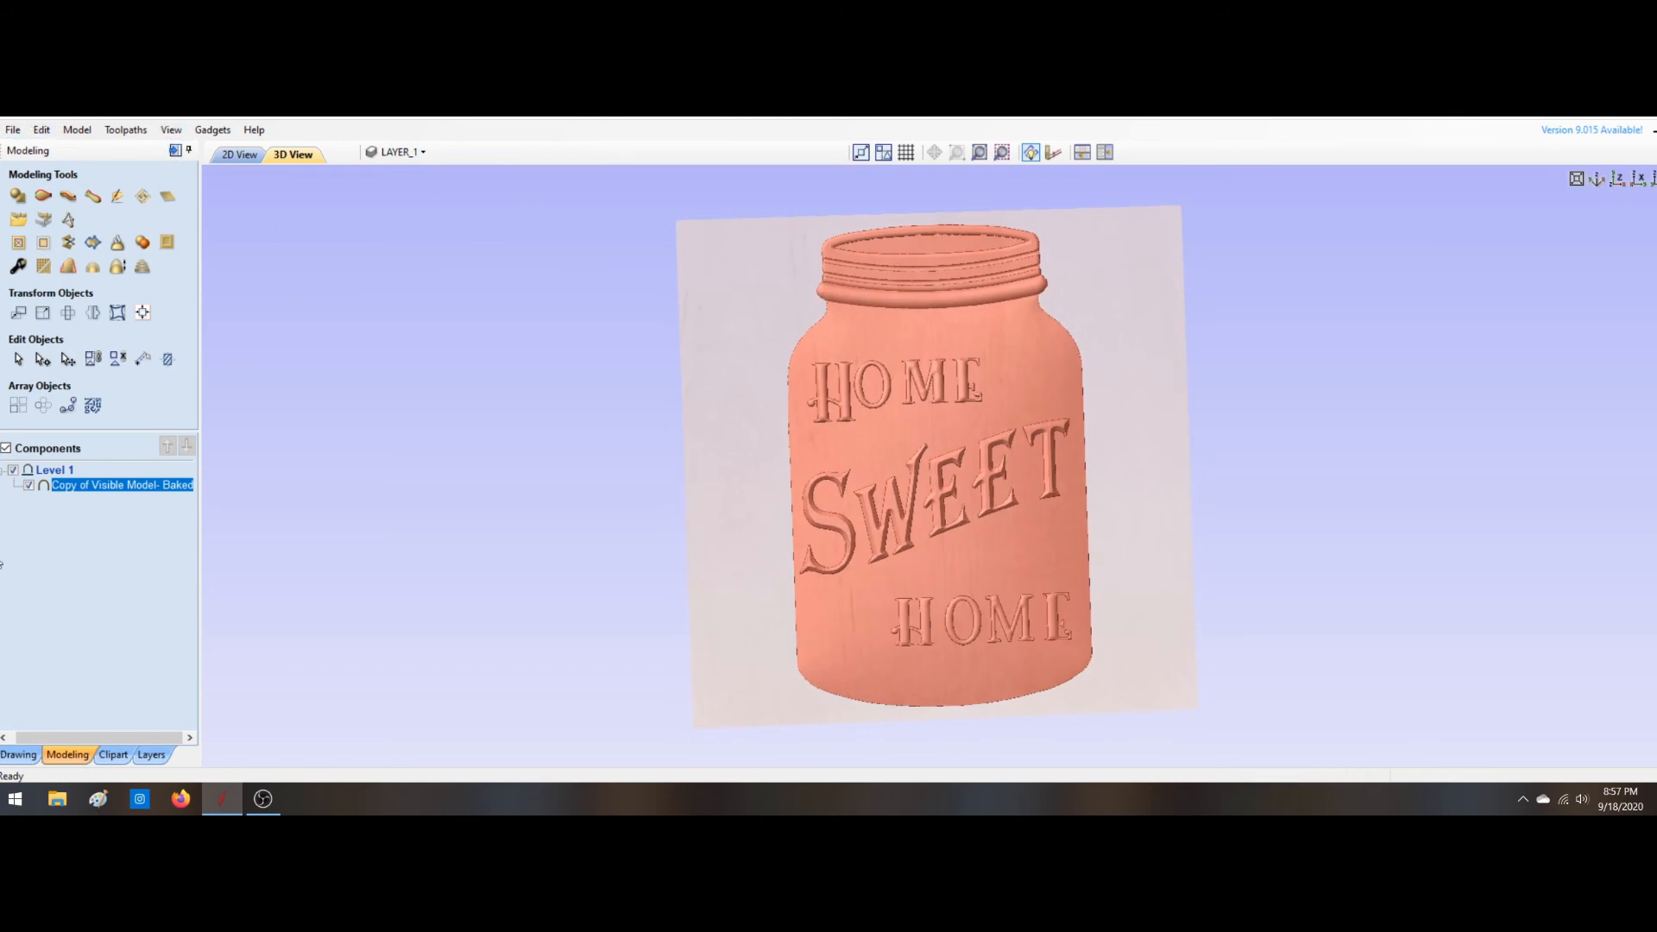
Step: Create a vector boundary around the baked jar component in the 2D view and clear the selection
left_click(18, 754)
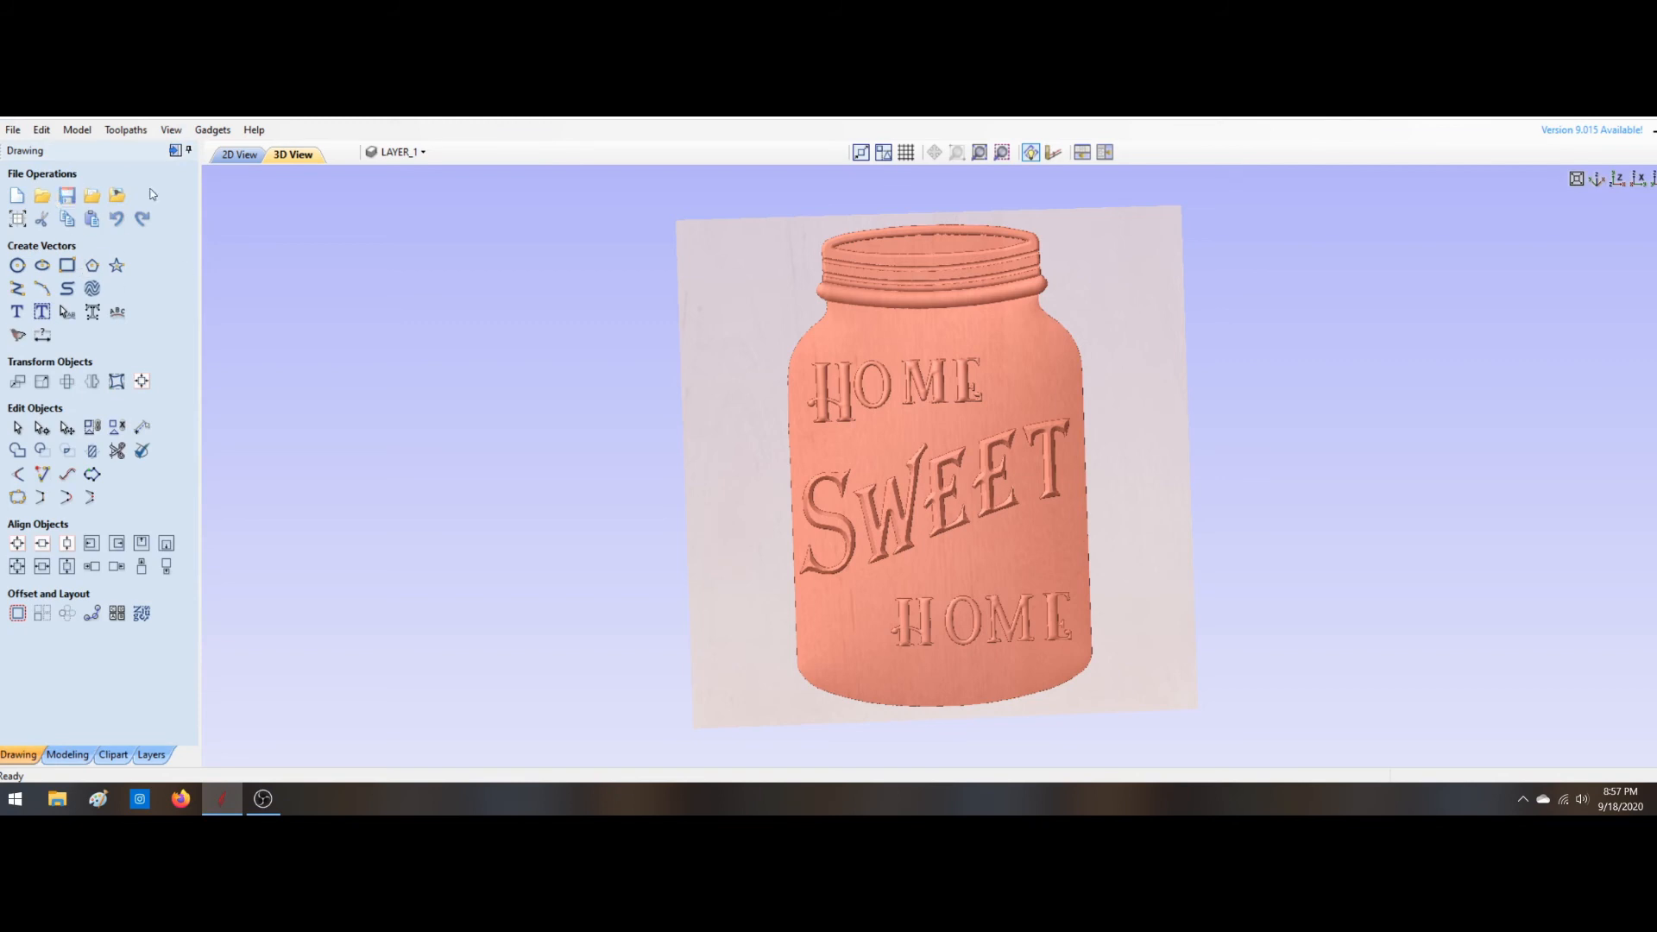
left_click(67, 754)
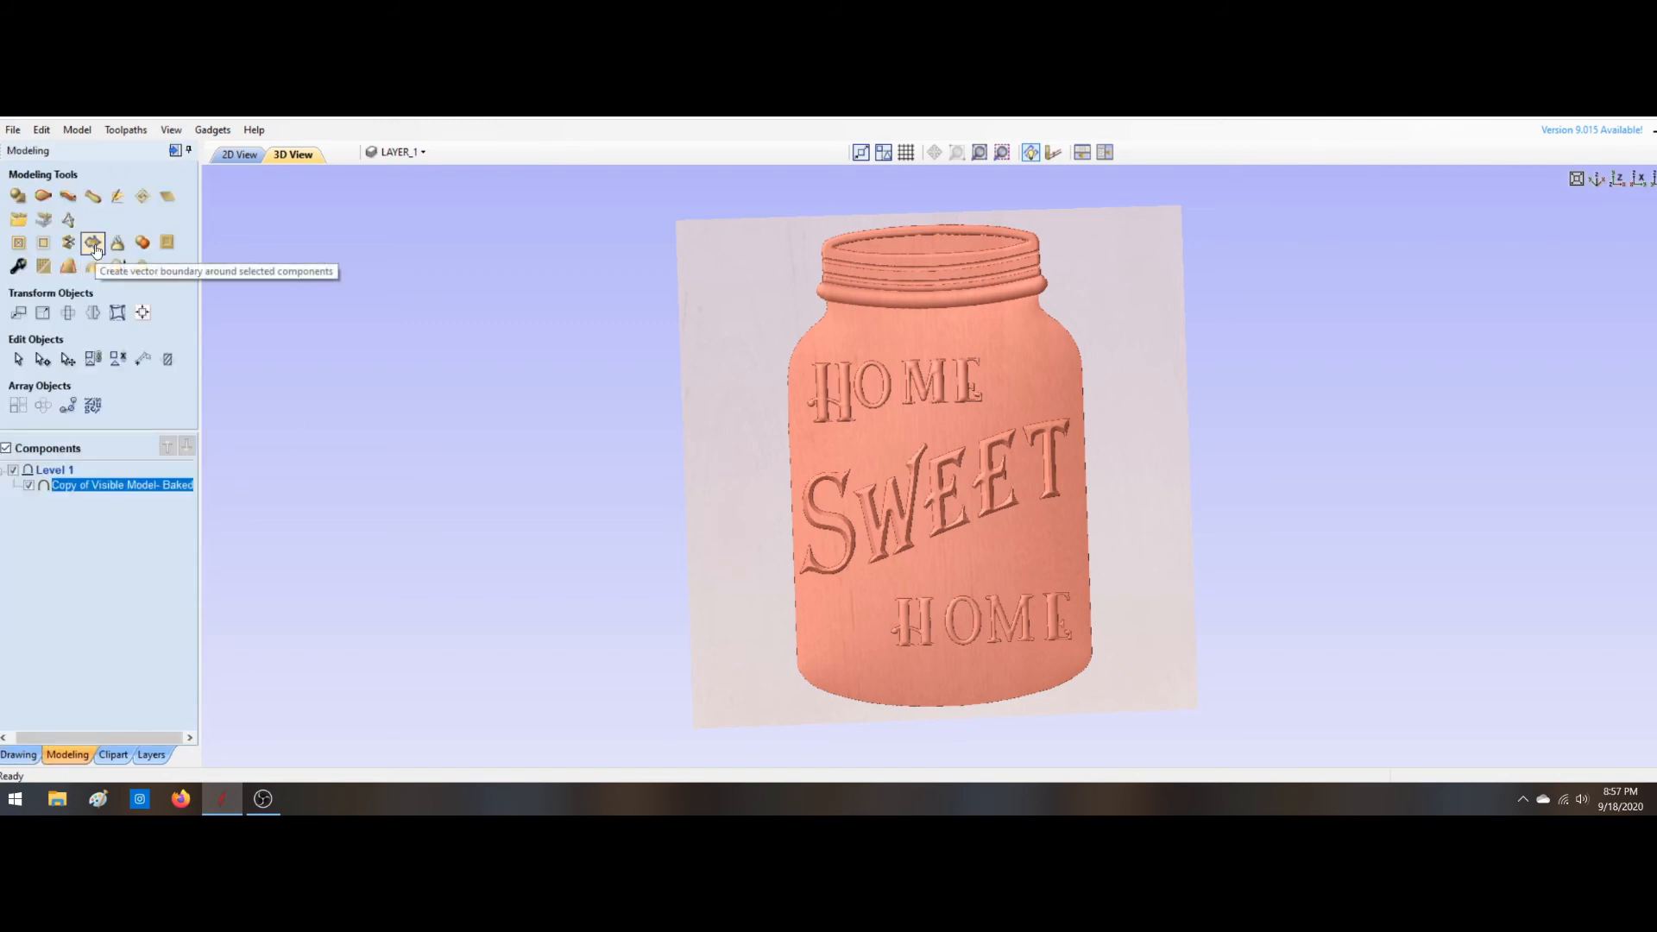
left_click(94, 249)
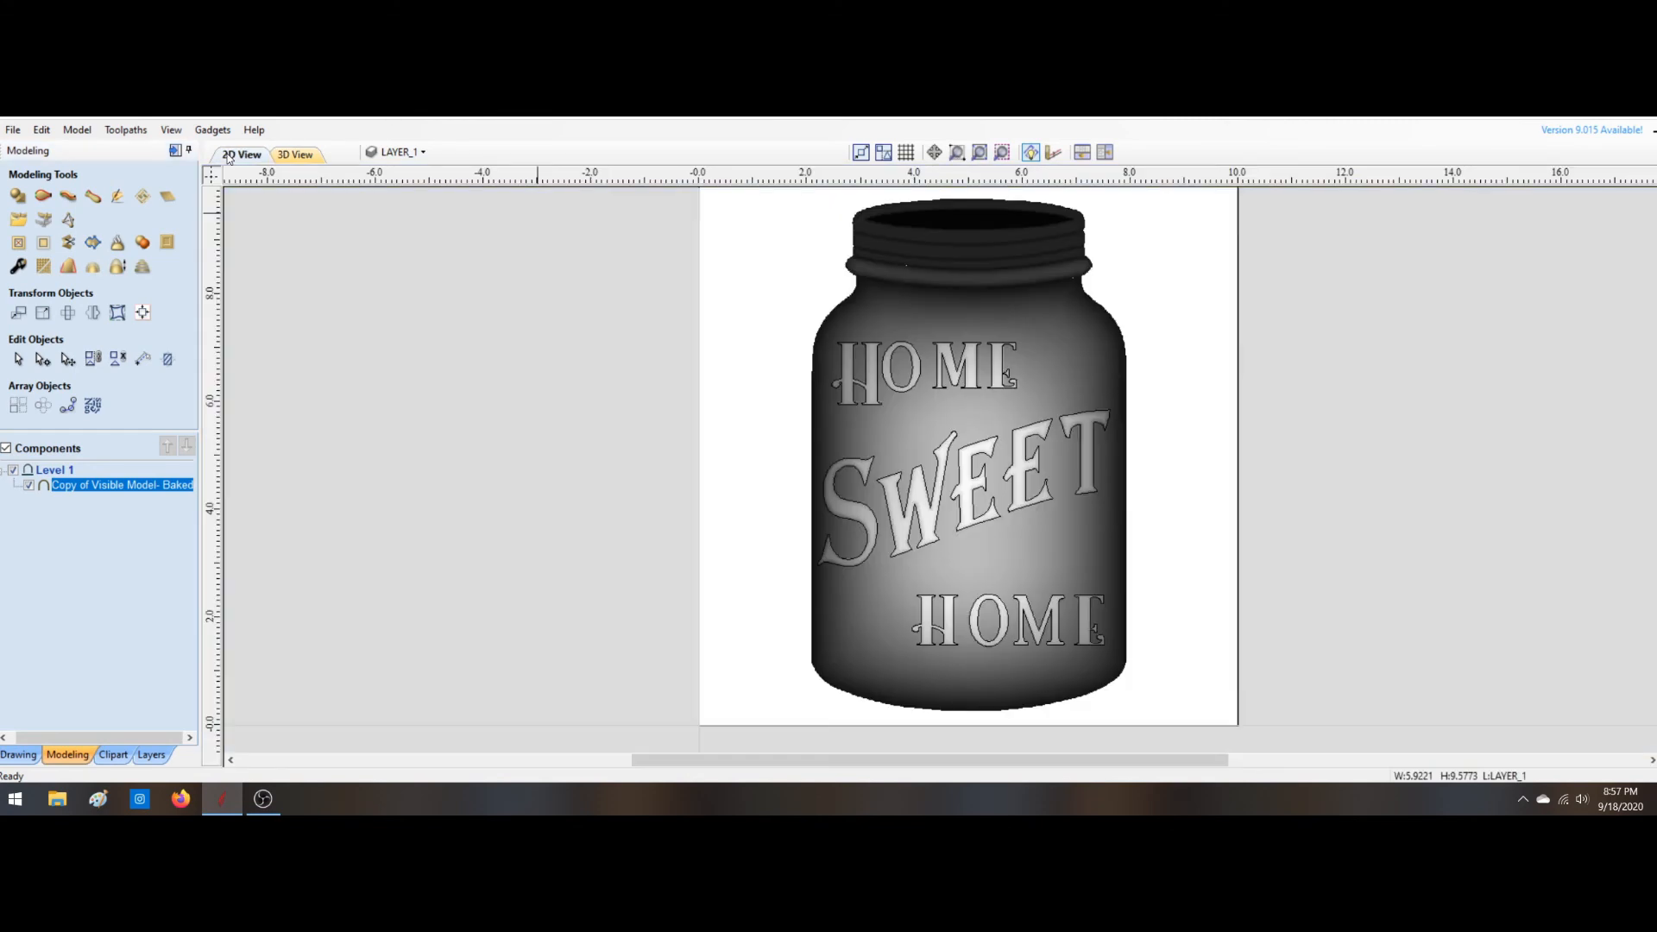
left_click(919, 410)
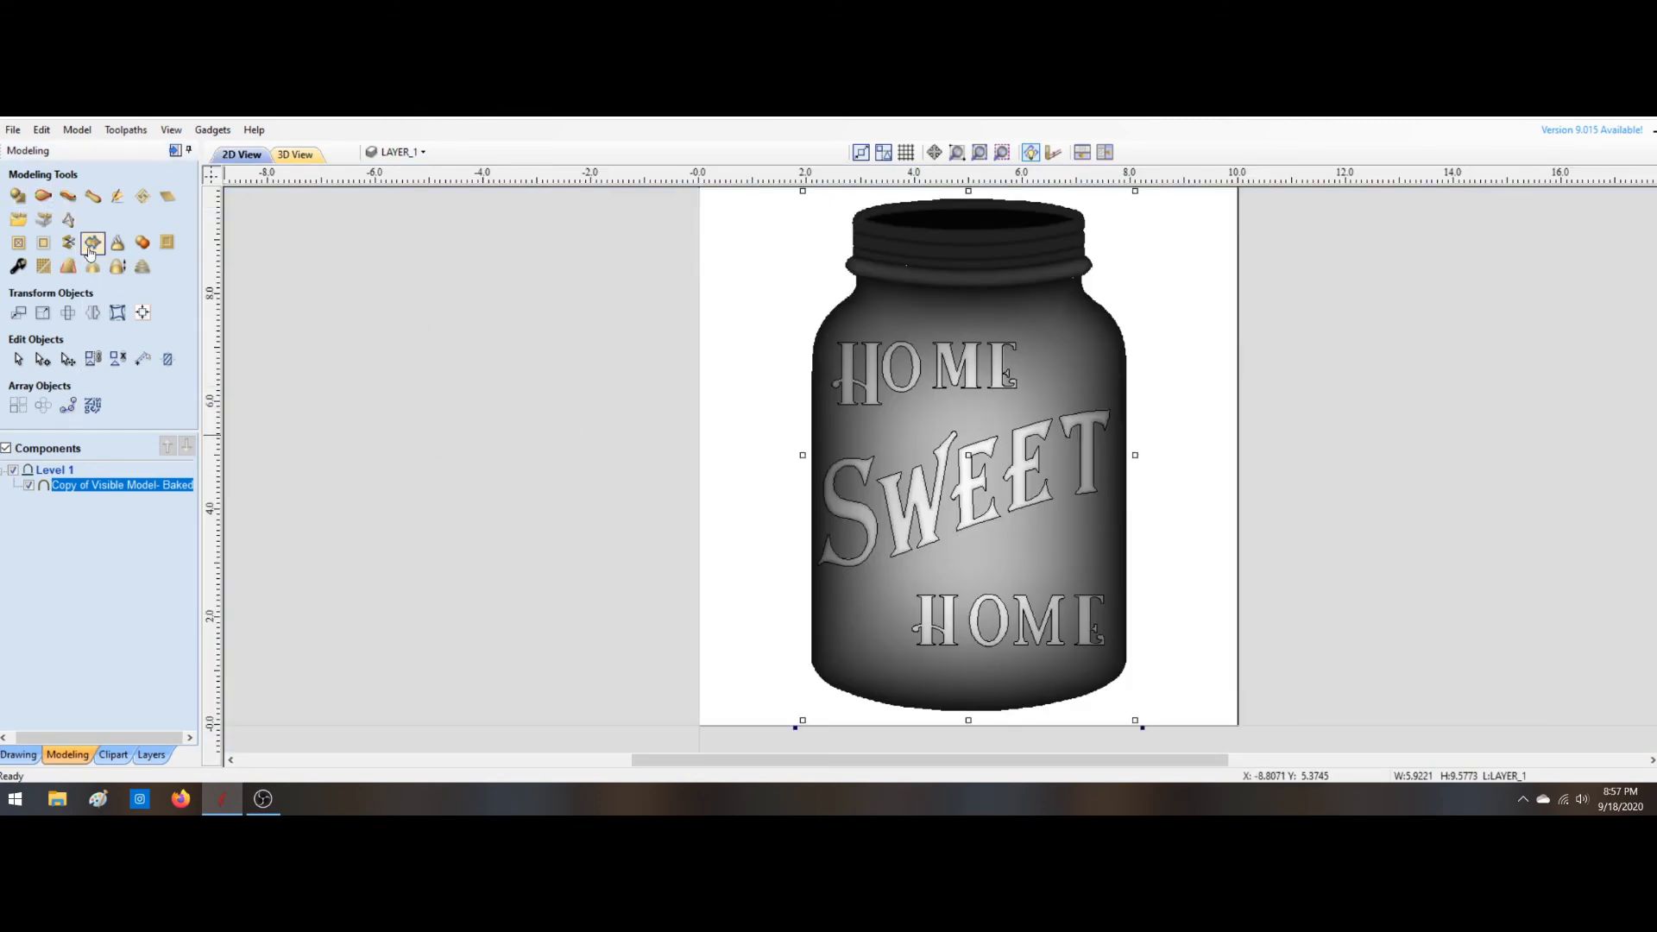
left_click(600, 465)
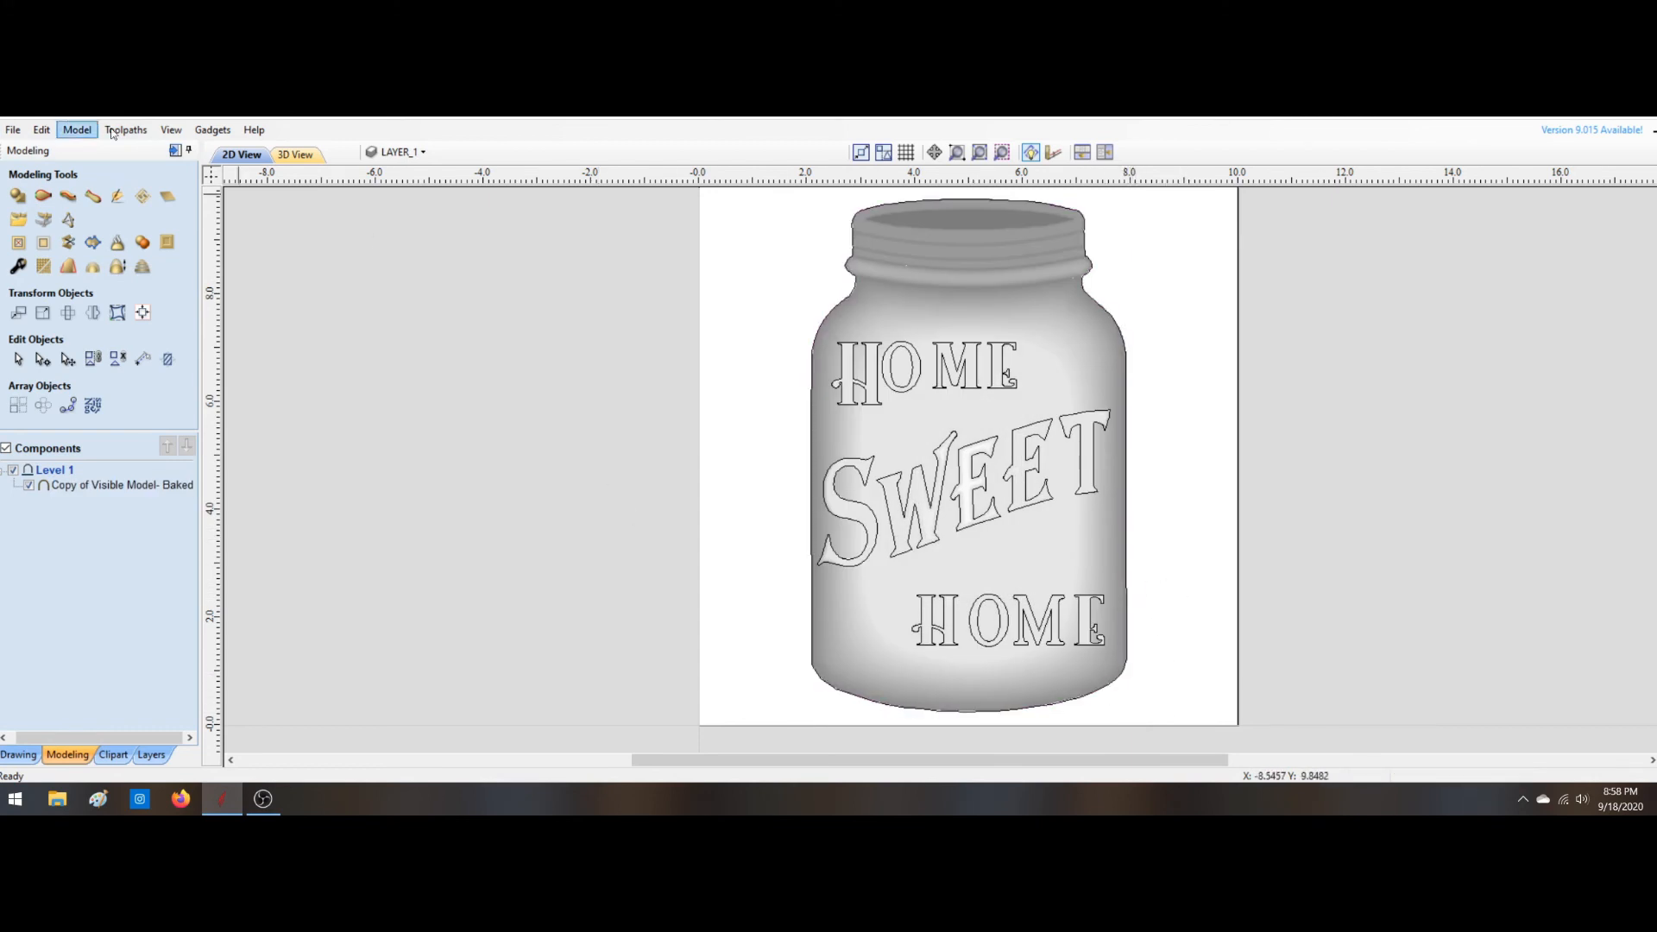
Step: Start a 3D roughing toolpath and confirm the material setup with a 0.0 inch gap above the model
left_click(175, 151)
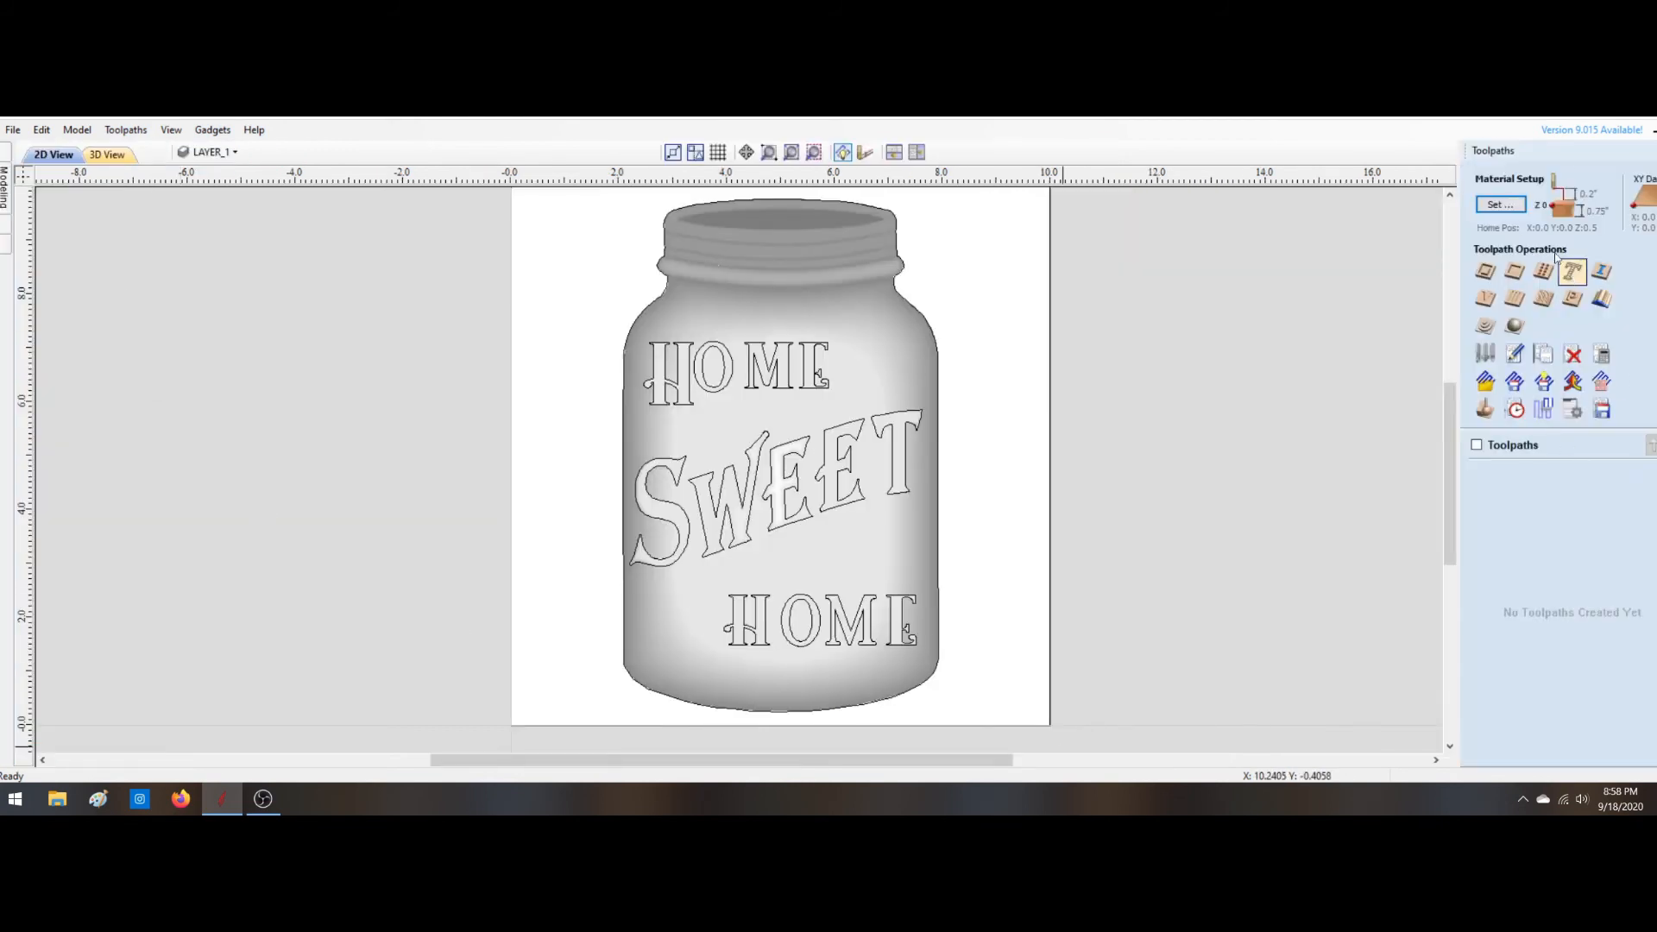
left_click(1485, 325)
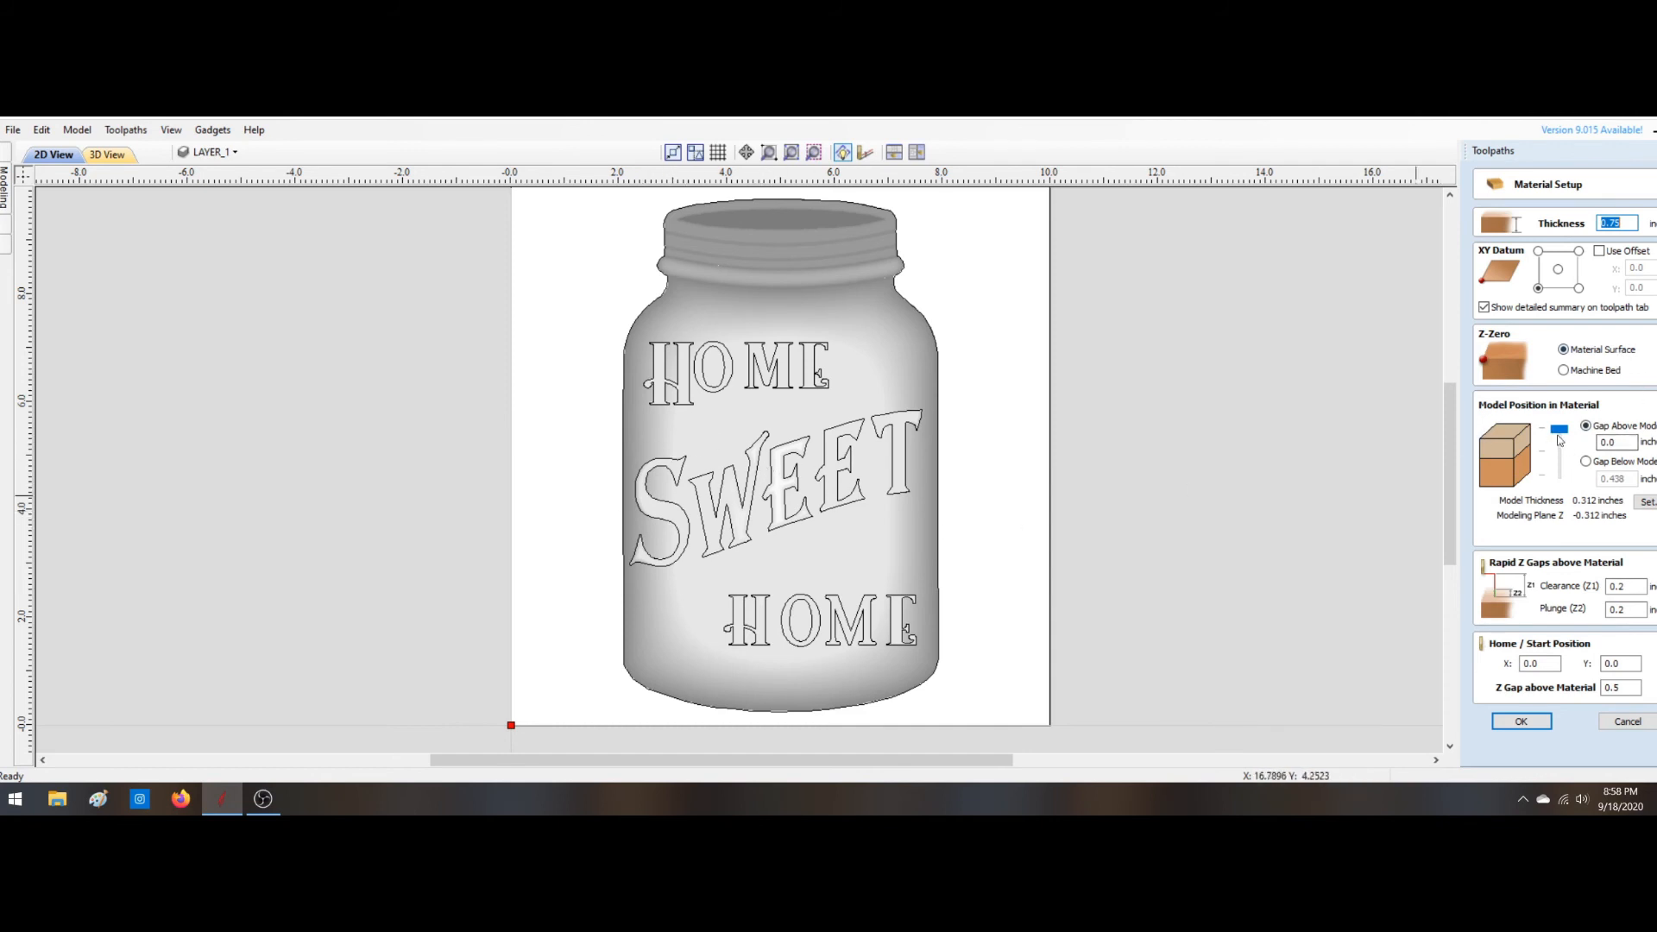
left_click_drag(1559, 429, 1558, 448)
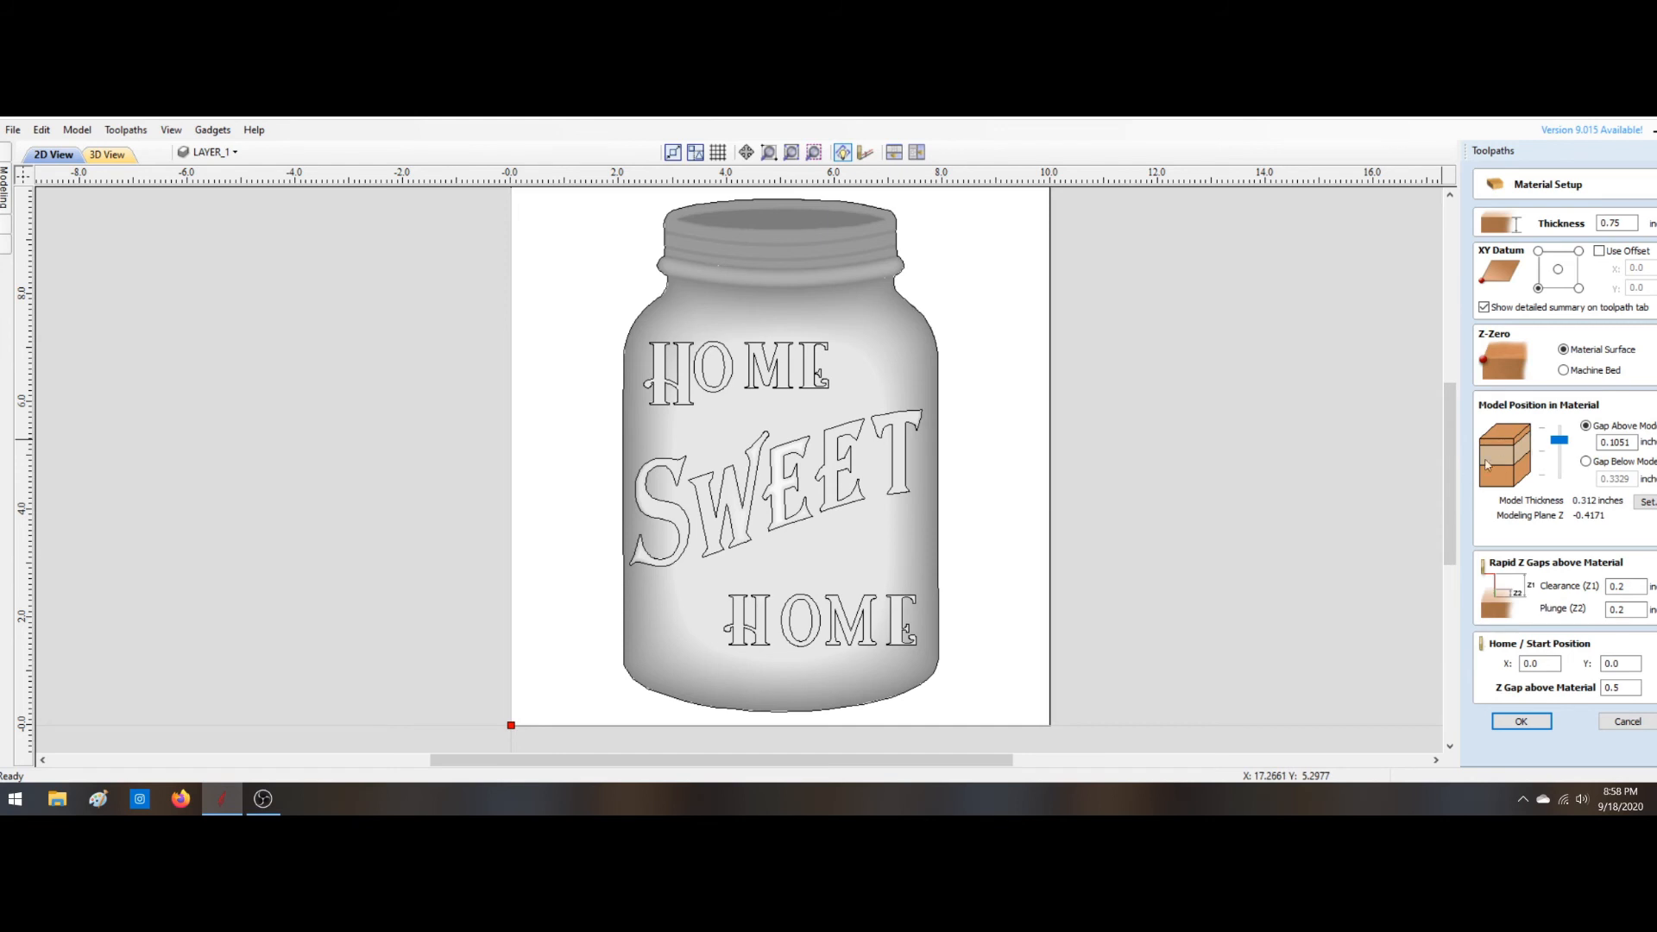
left_click_drag(1558, 440, 1559, 427)
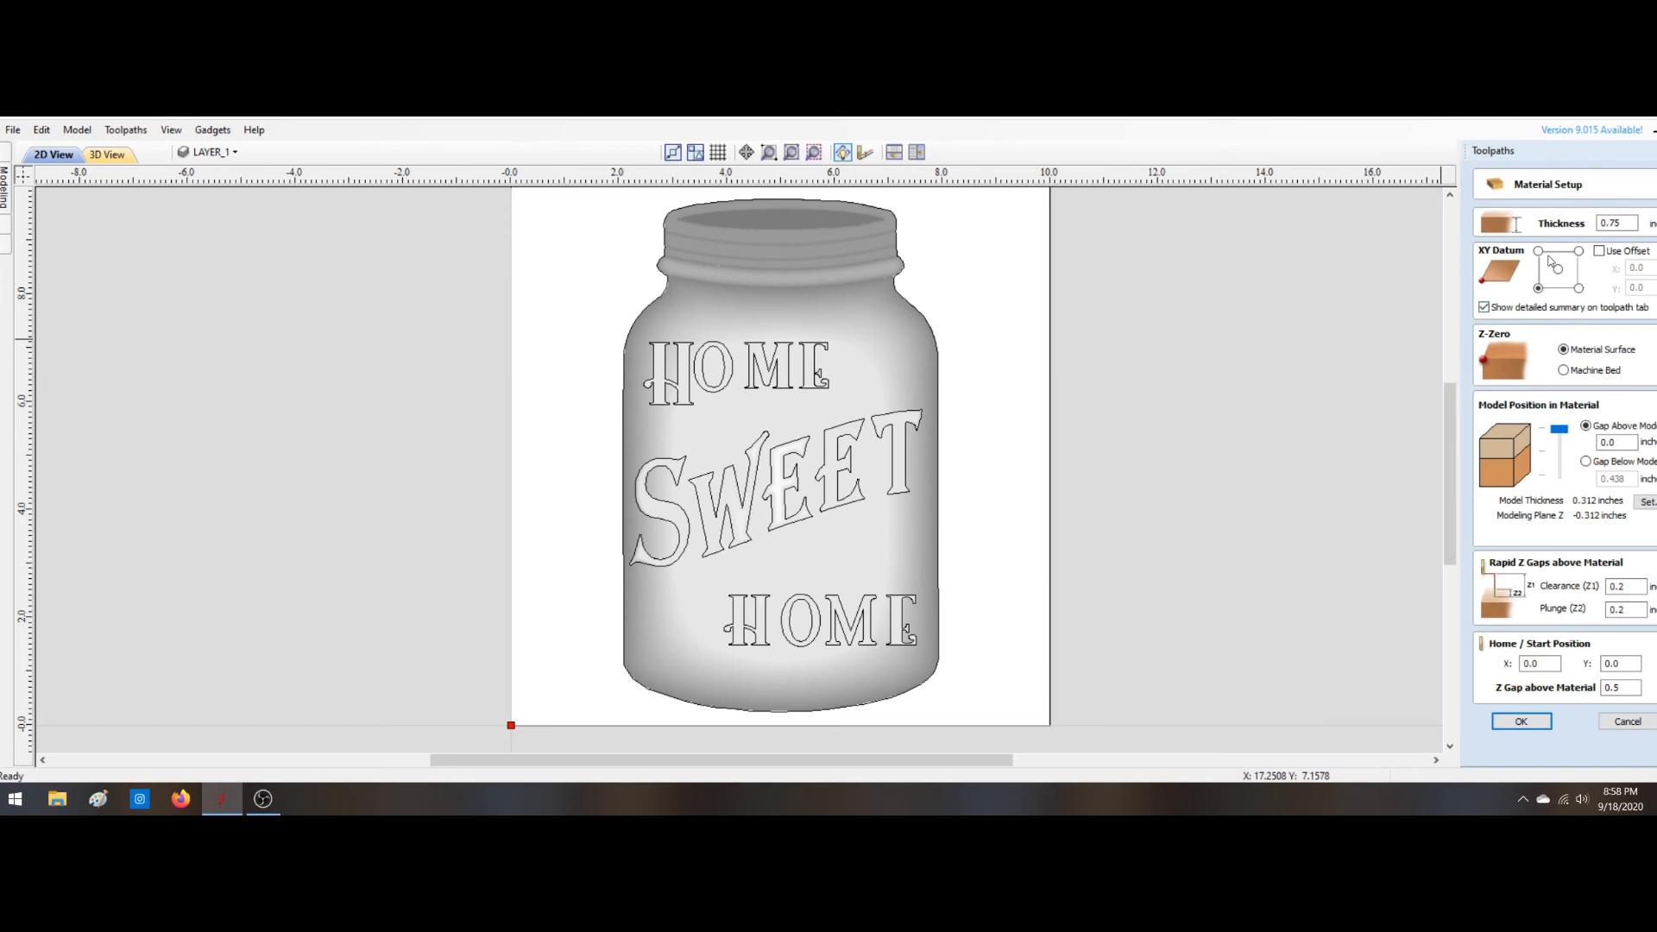
left_click(1522, 721)
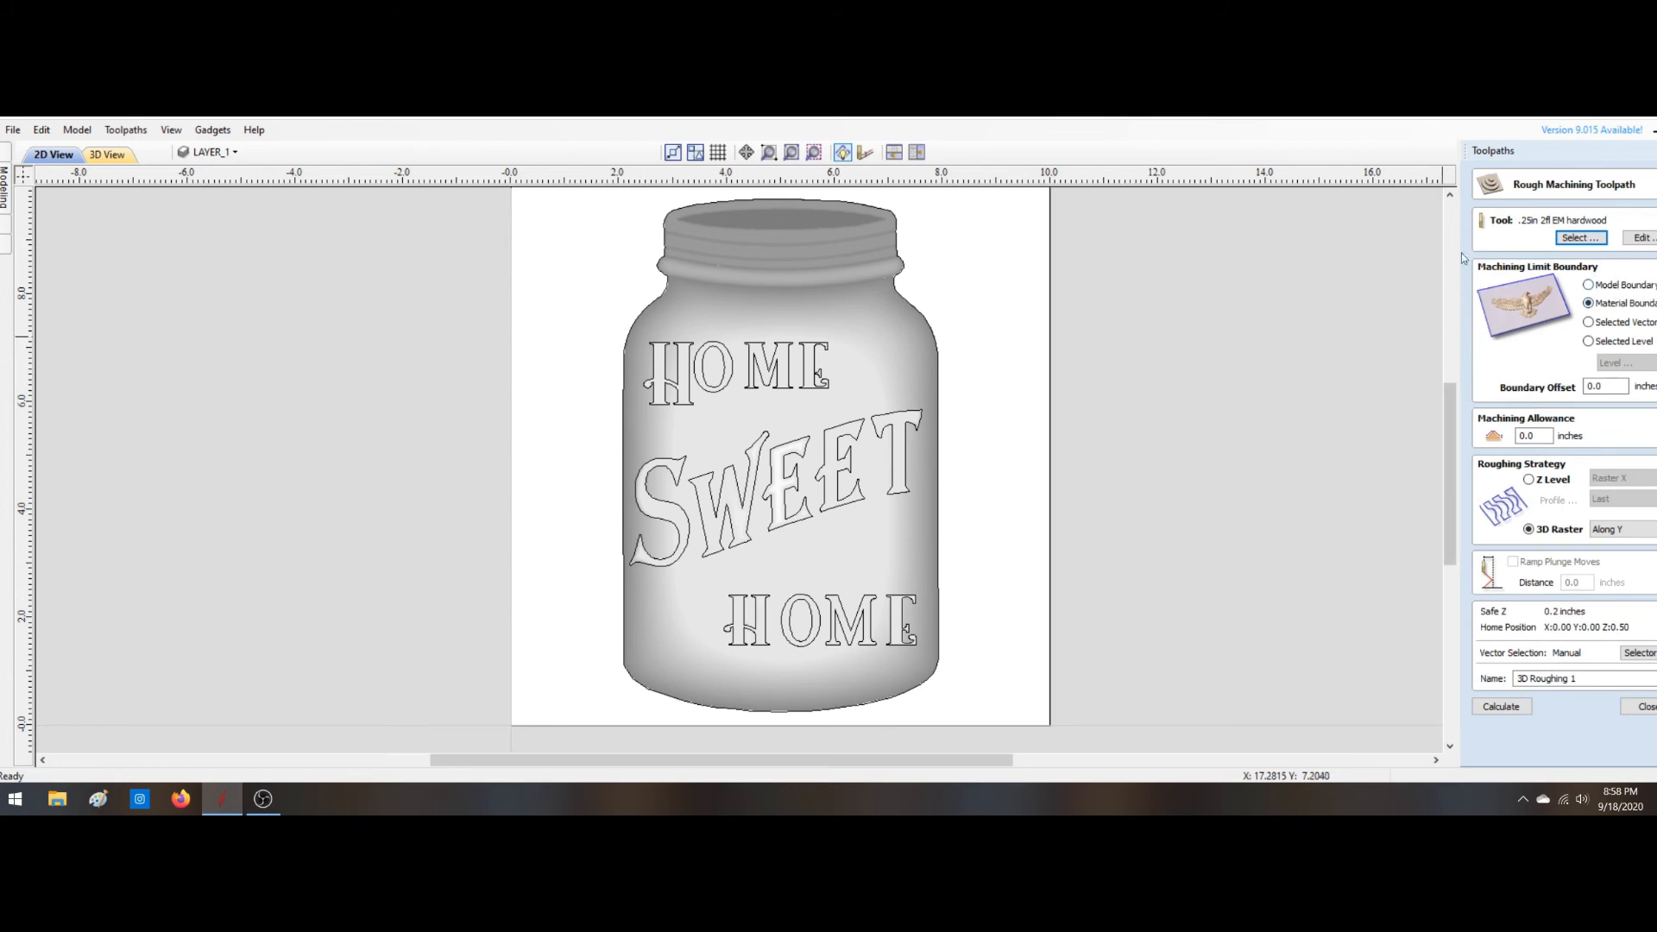
Step: Limit the roughing toolpath to selected vectors with a 0.02 inch boundary offset and choose the .25in 2fl EM hardwood tool
left_click(1588, 322)
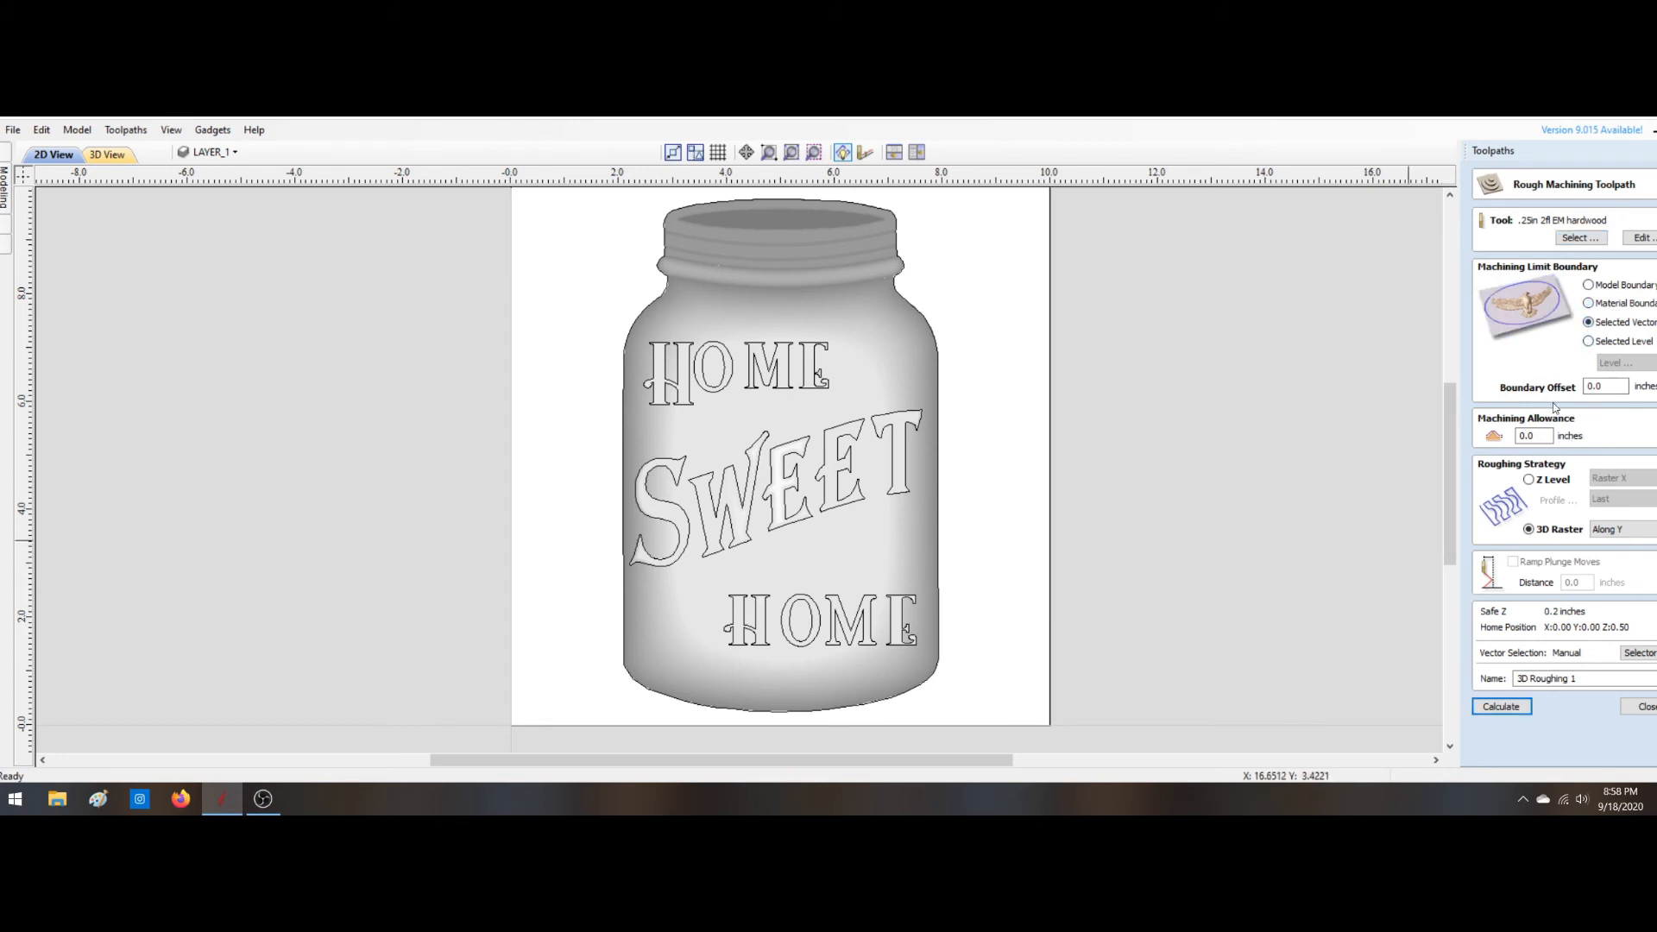
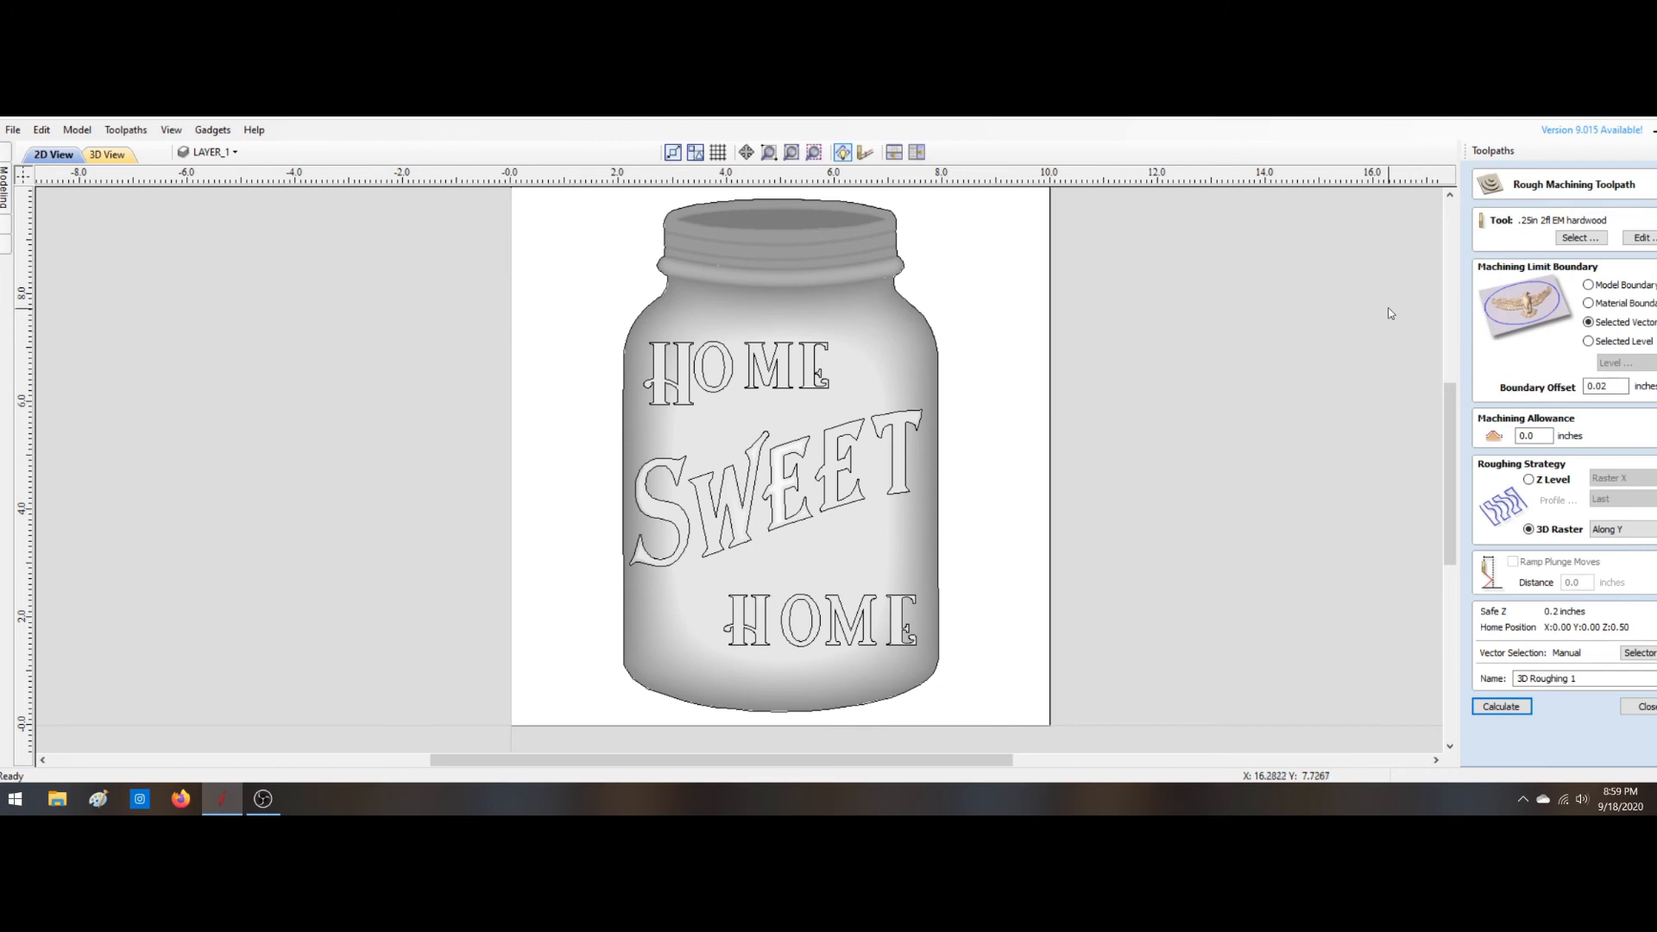
left_click(1585, 242)
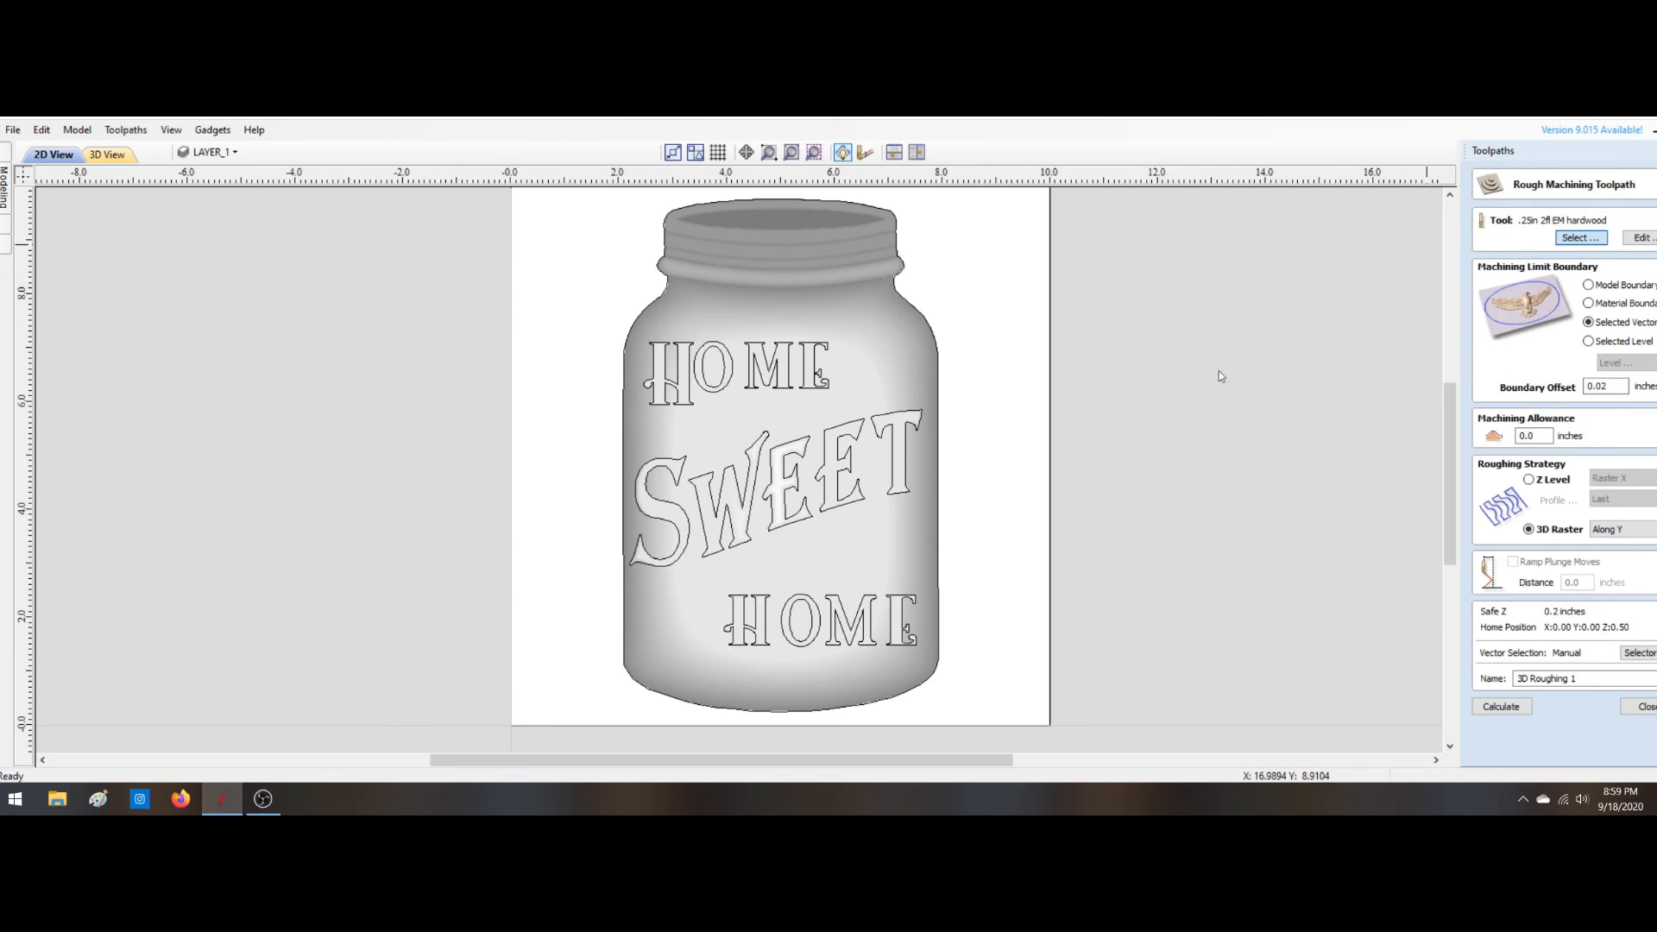
left_click(1590, 241)
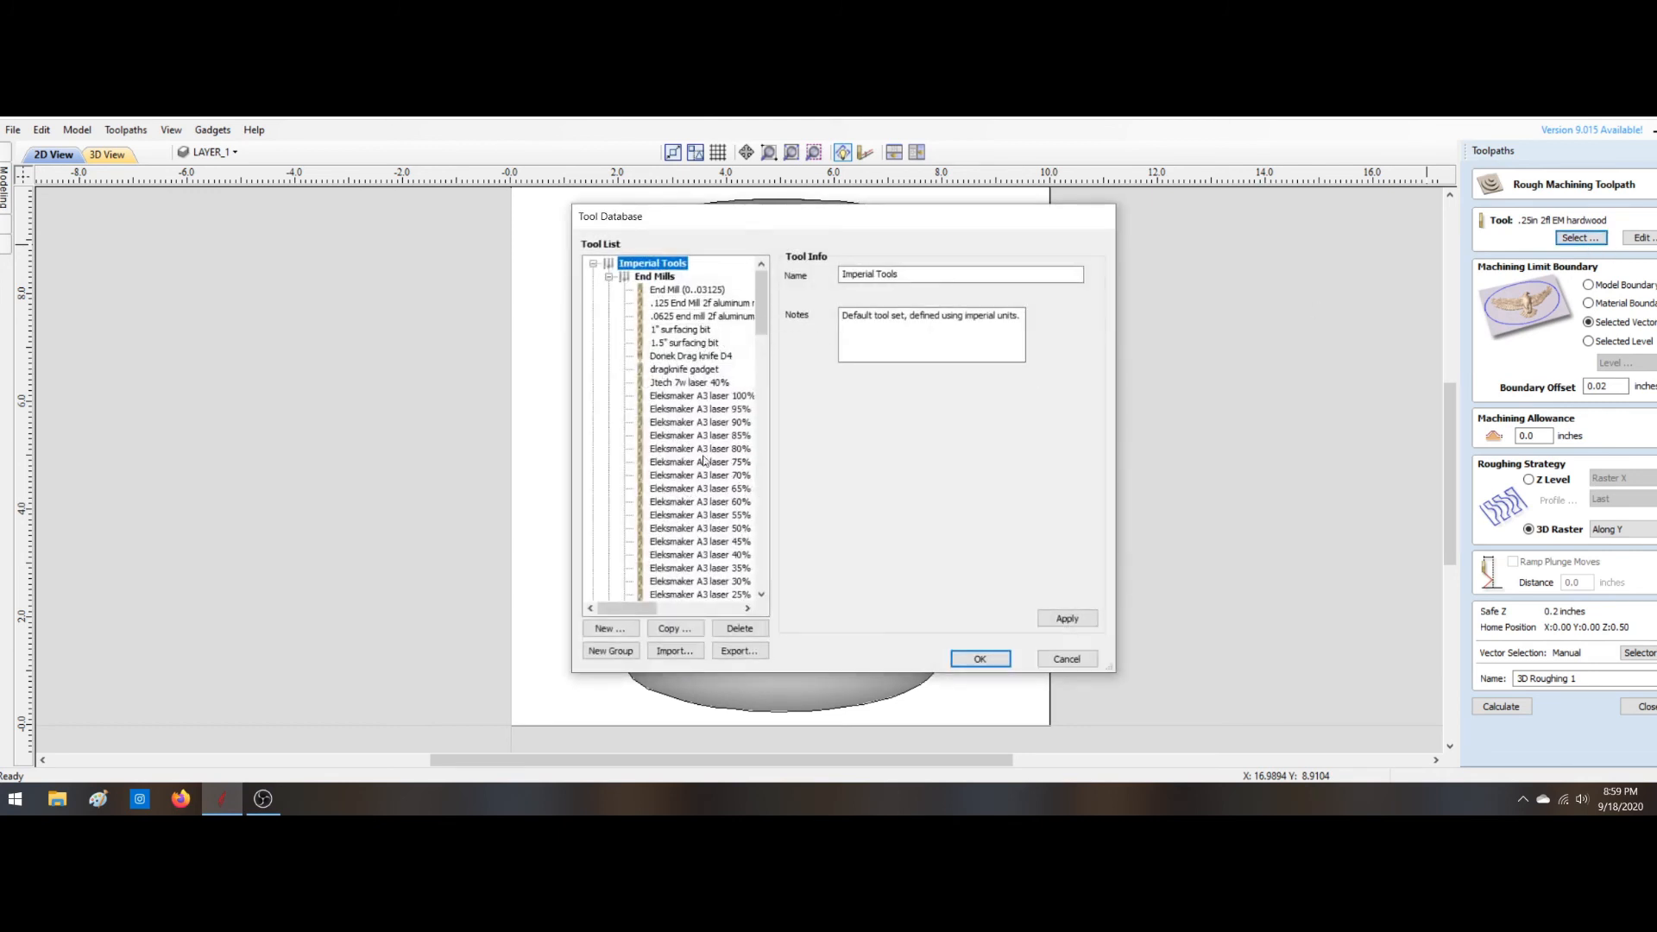
scroll(737, 489, "down", 12)
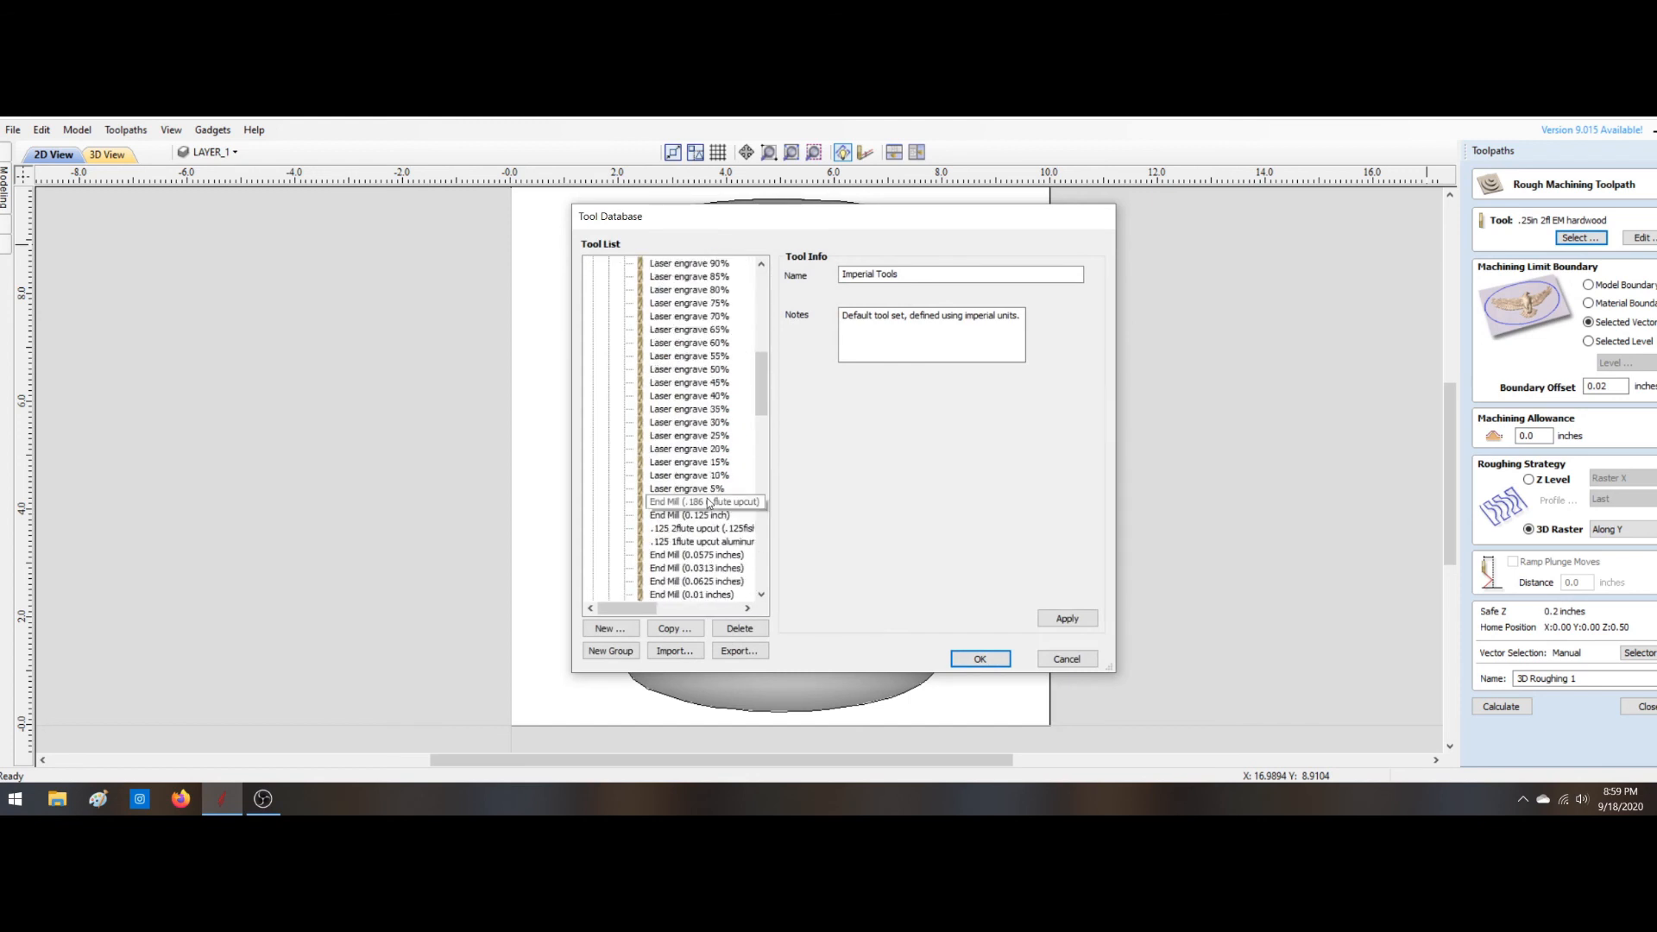
scroll(709, 503, "down", 2)
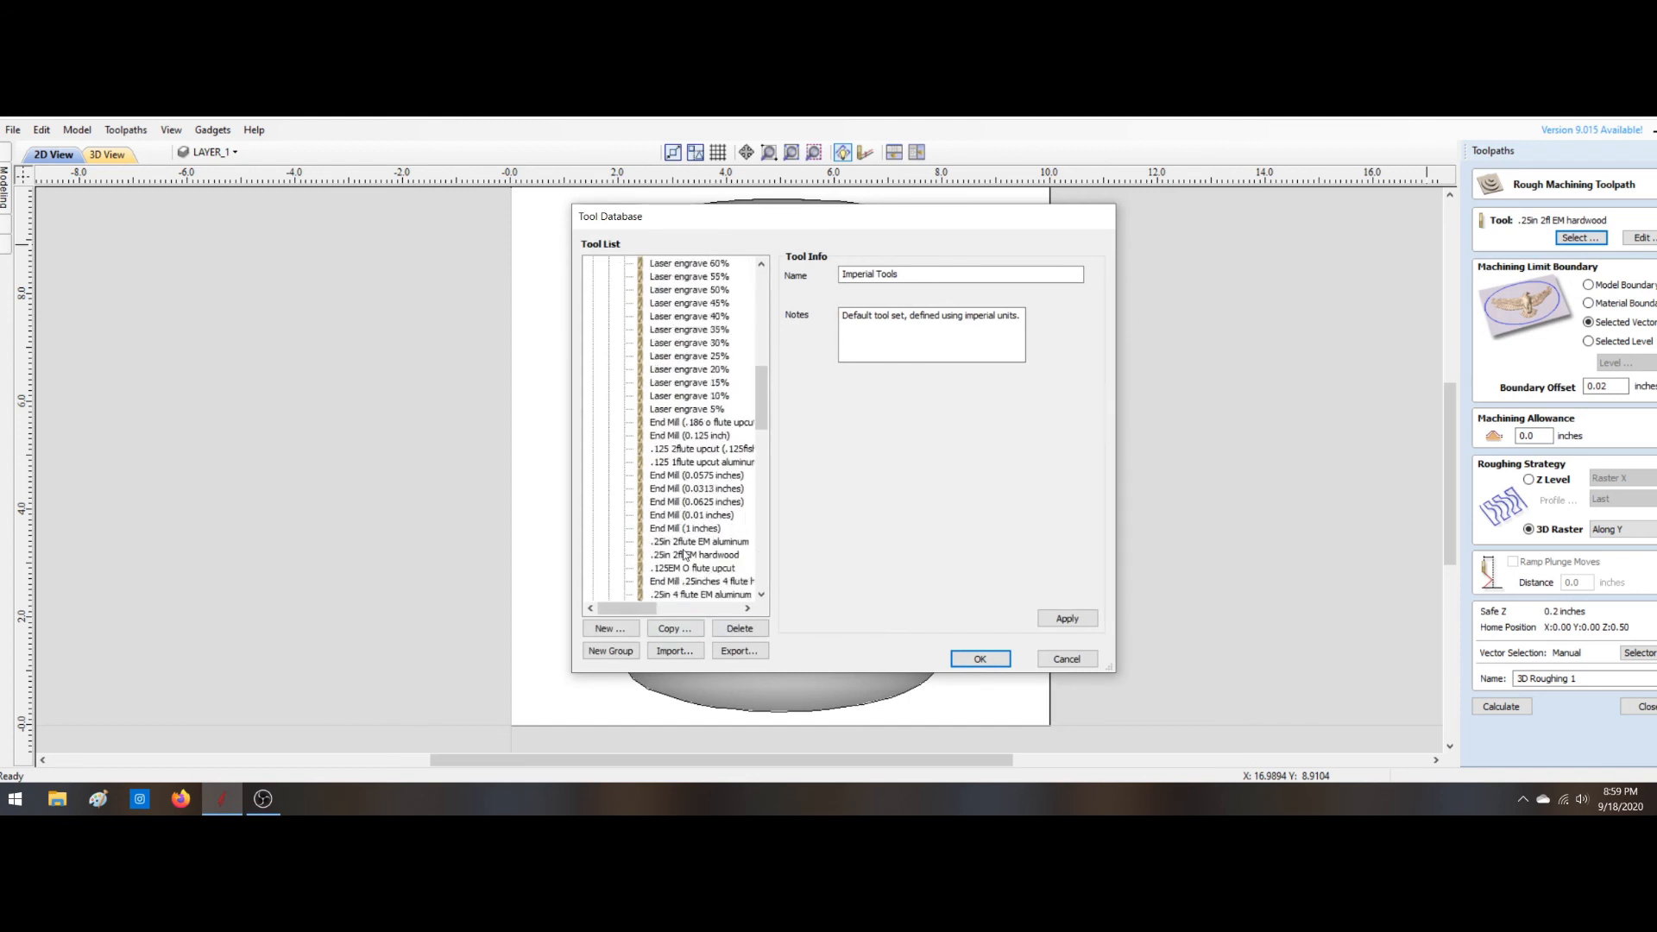
left_click(703, 557)
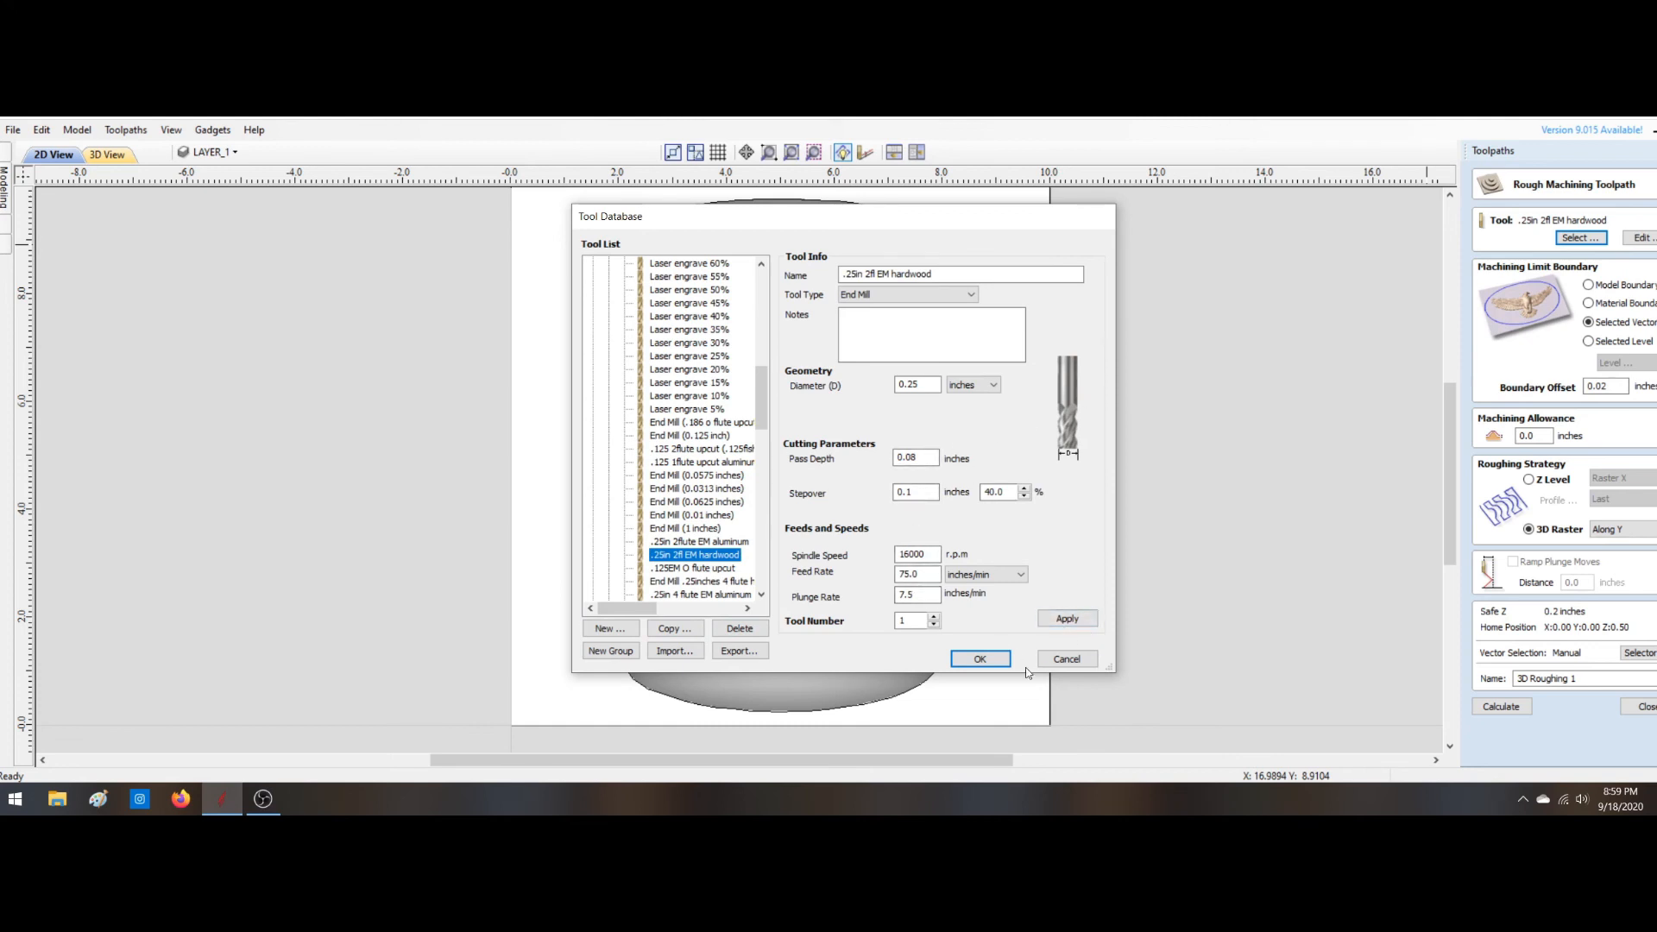
left_click(978, 659)
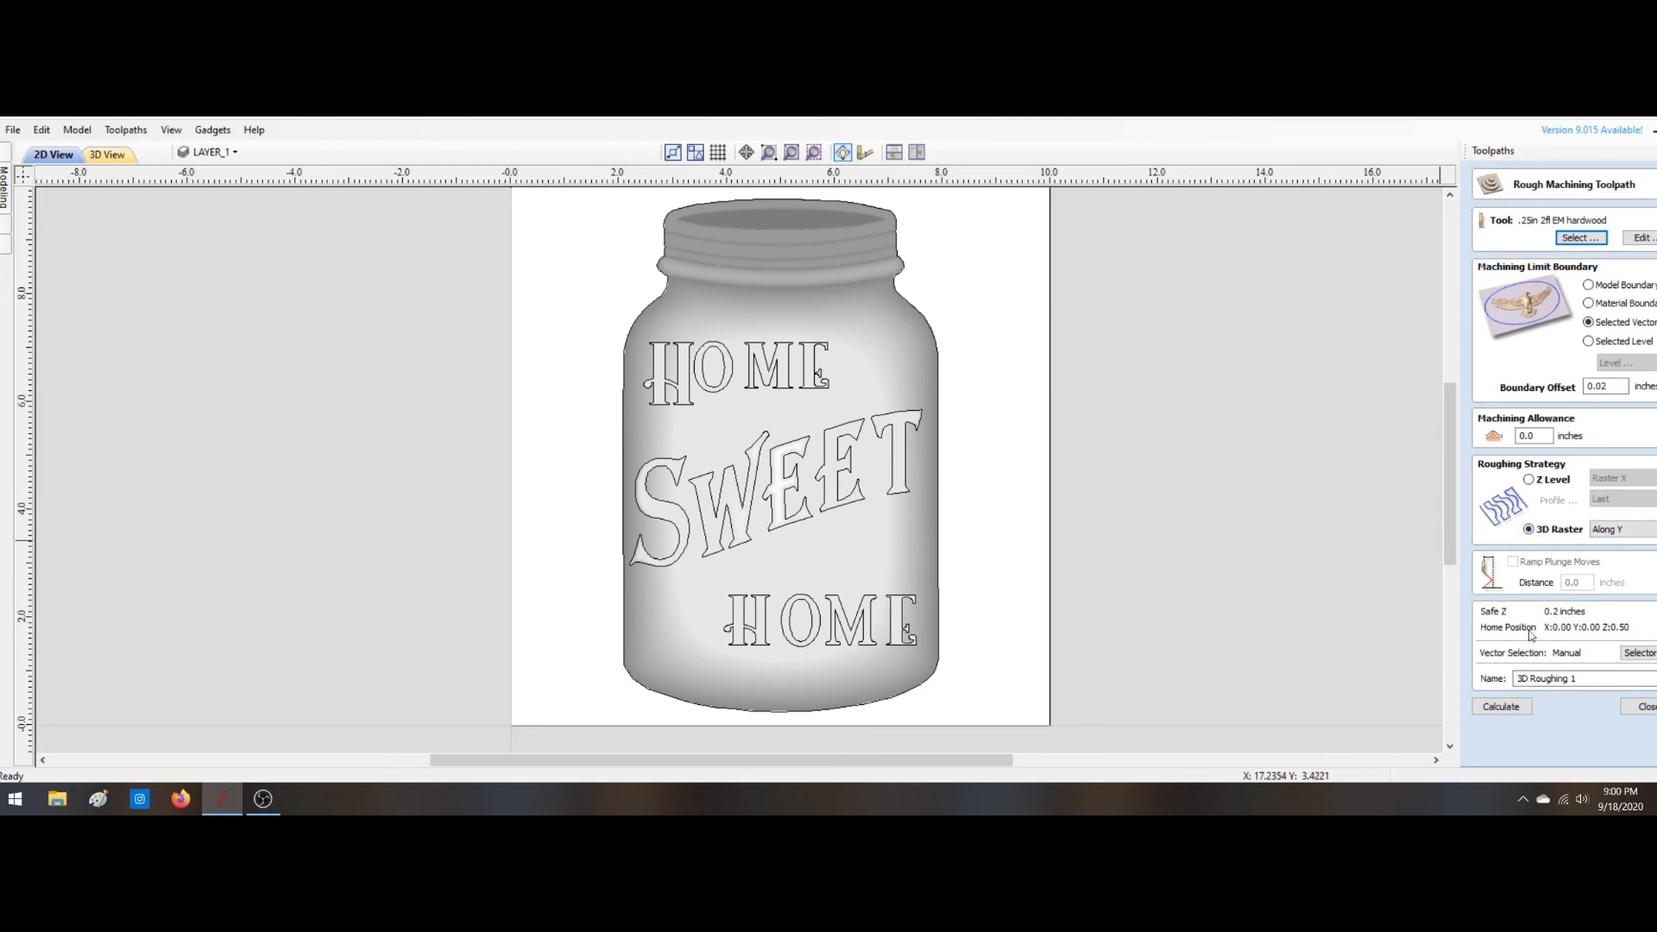
Step: Select the jar's outline vector as the machining boundary and calculate the roughing toolpath
left_click(1519, 710)
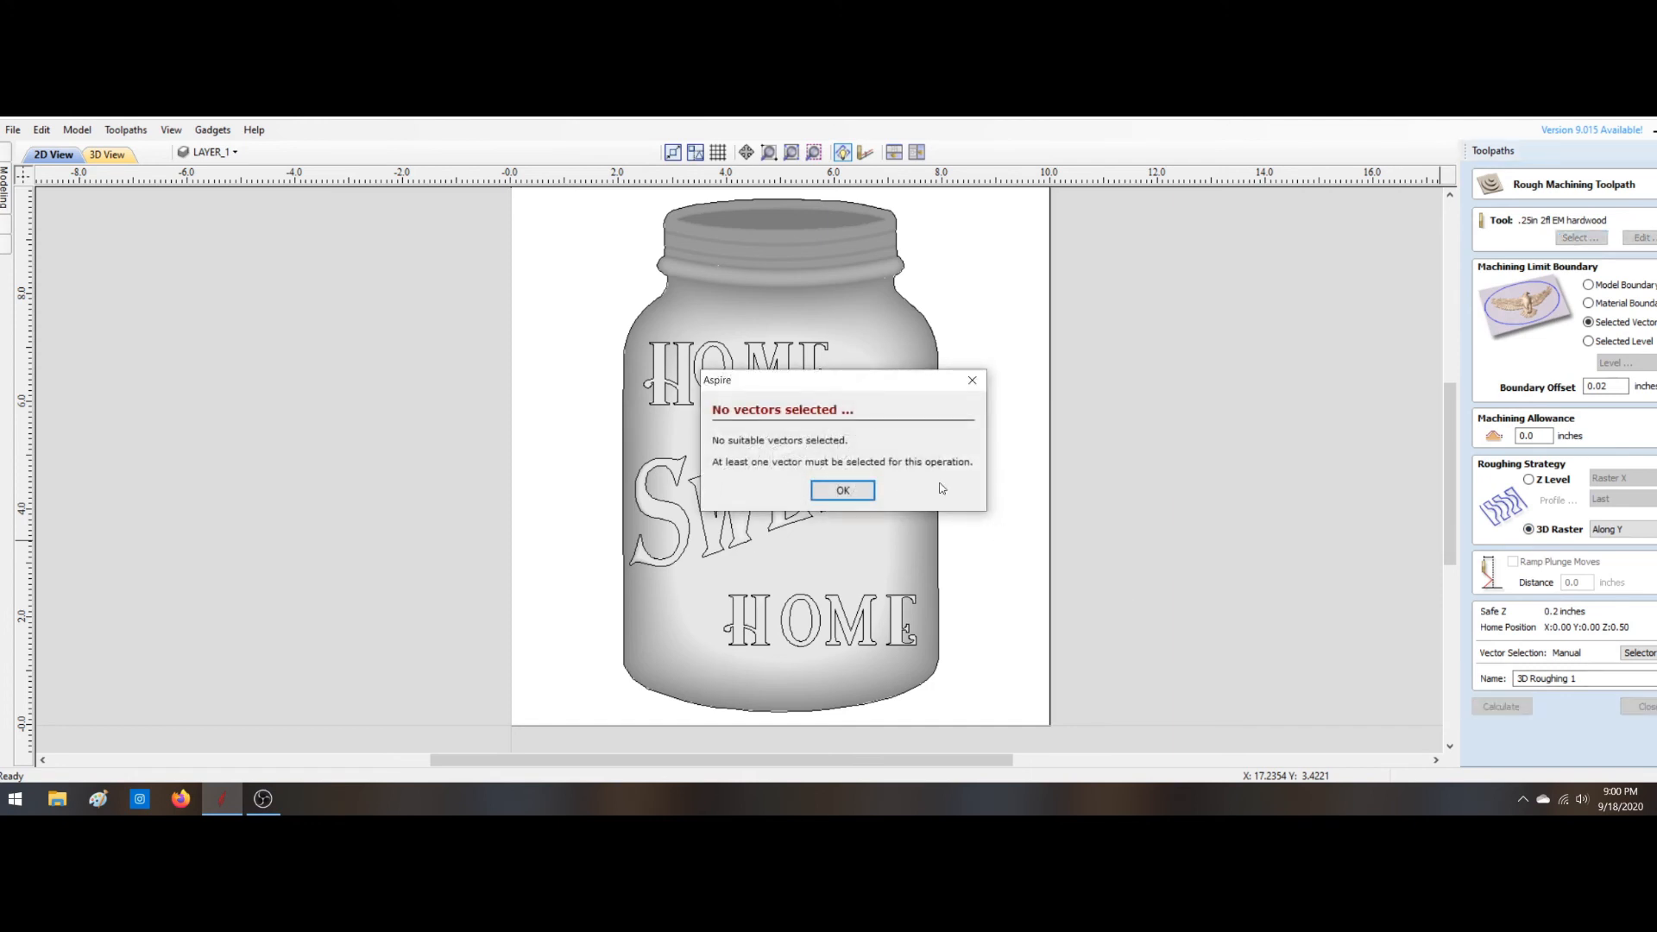
left_click(843, 489)
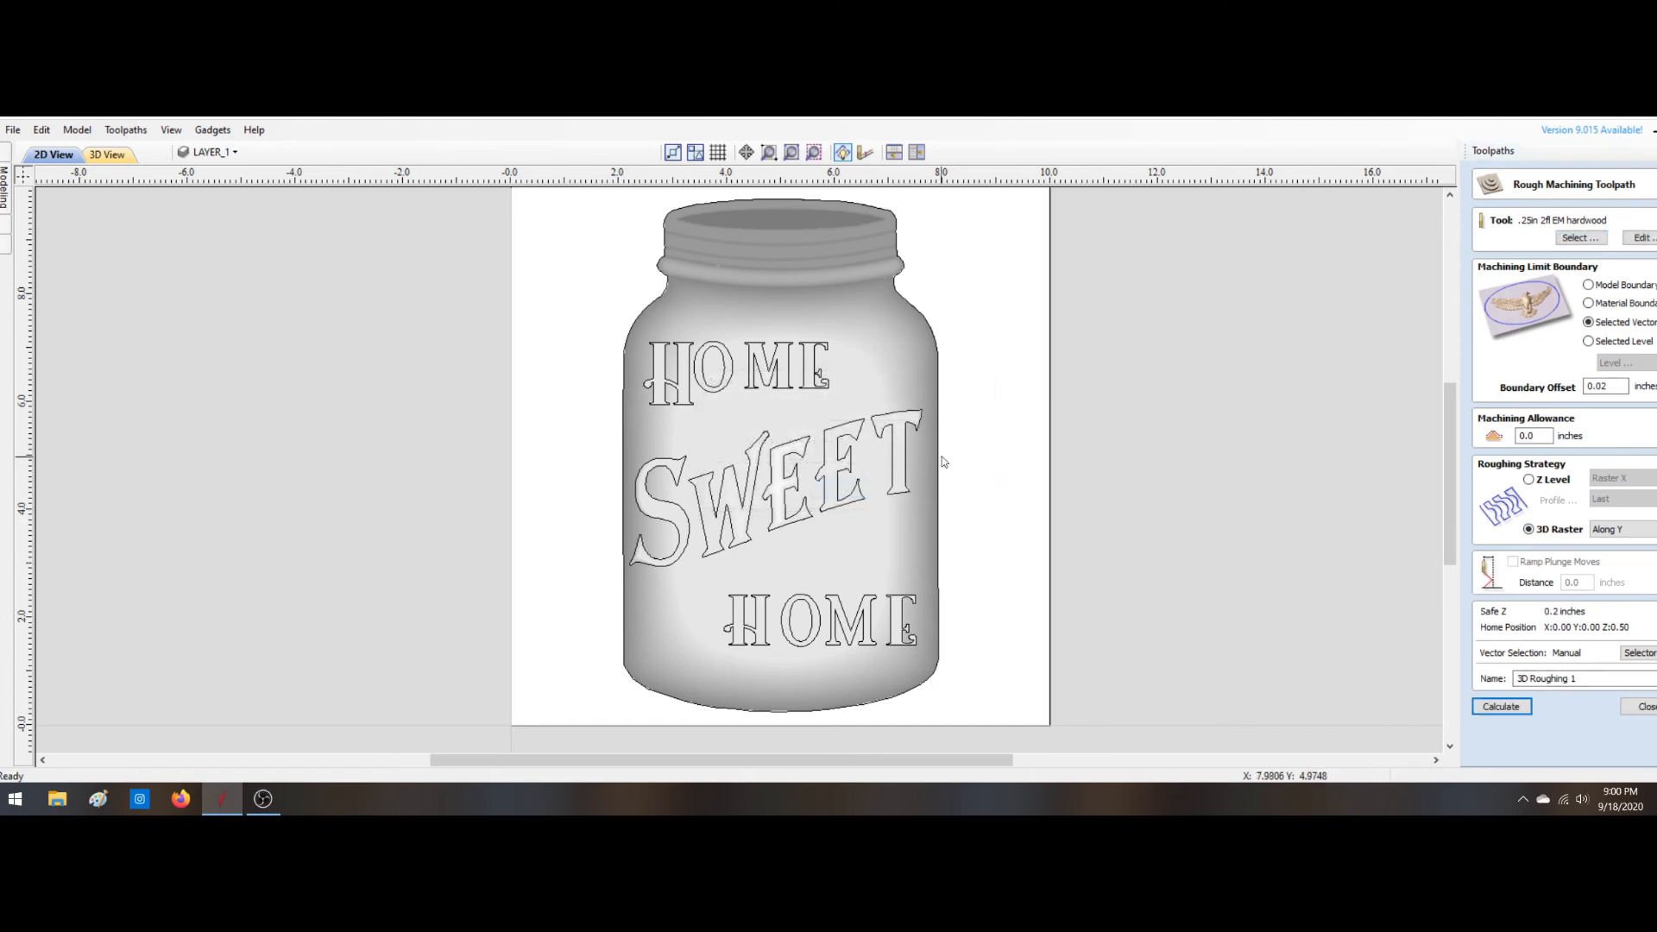
left_click(938, 466)
left_click(1501, 706)
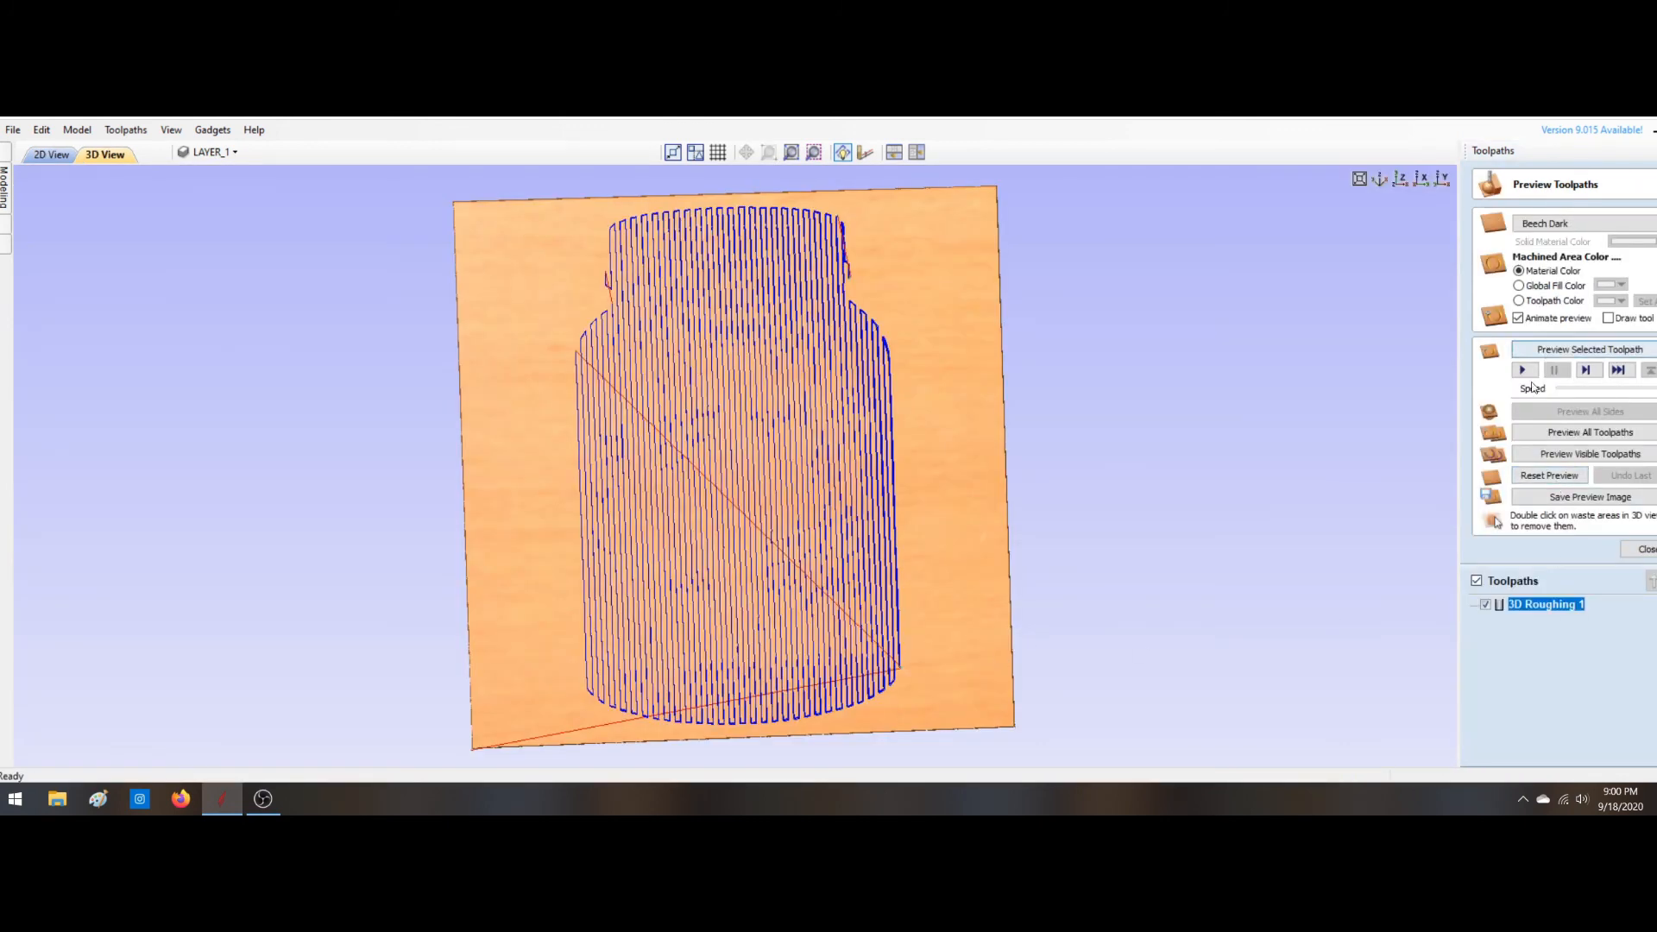
Step: Preview the roughing cut on the material, close the preview and delete that roughing toolpath
left_click(1523, 371)
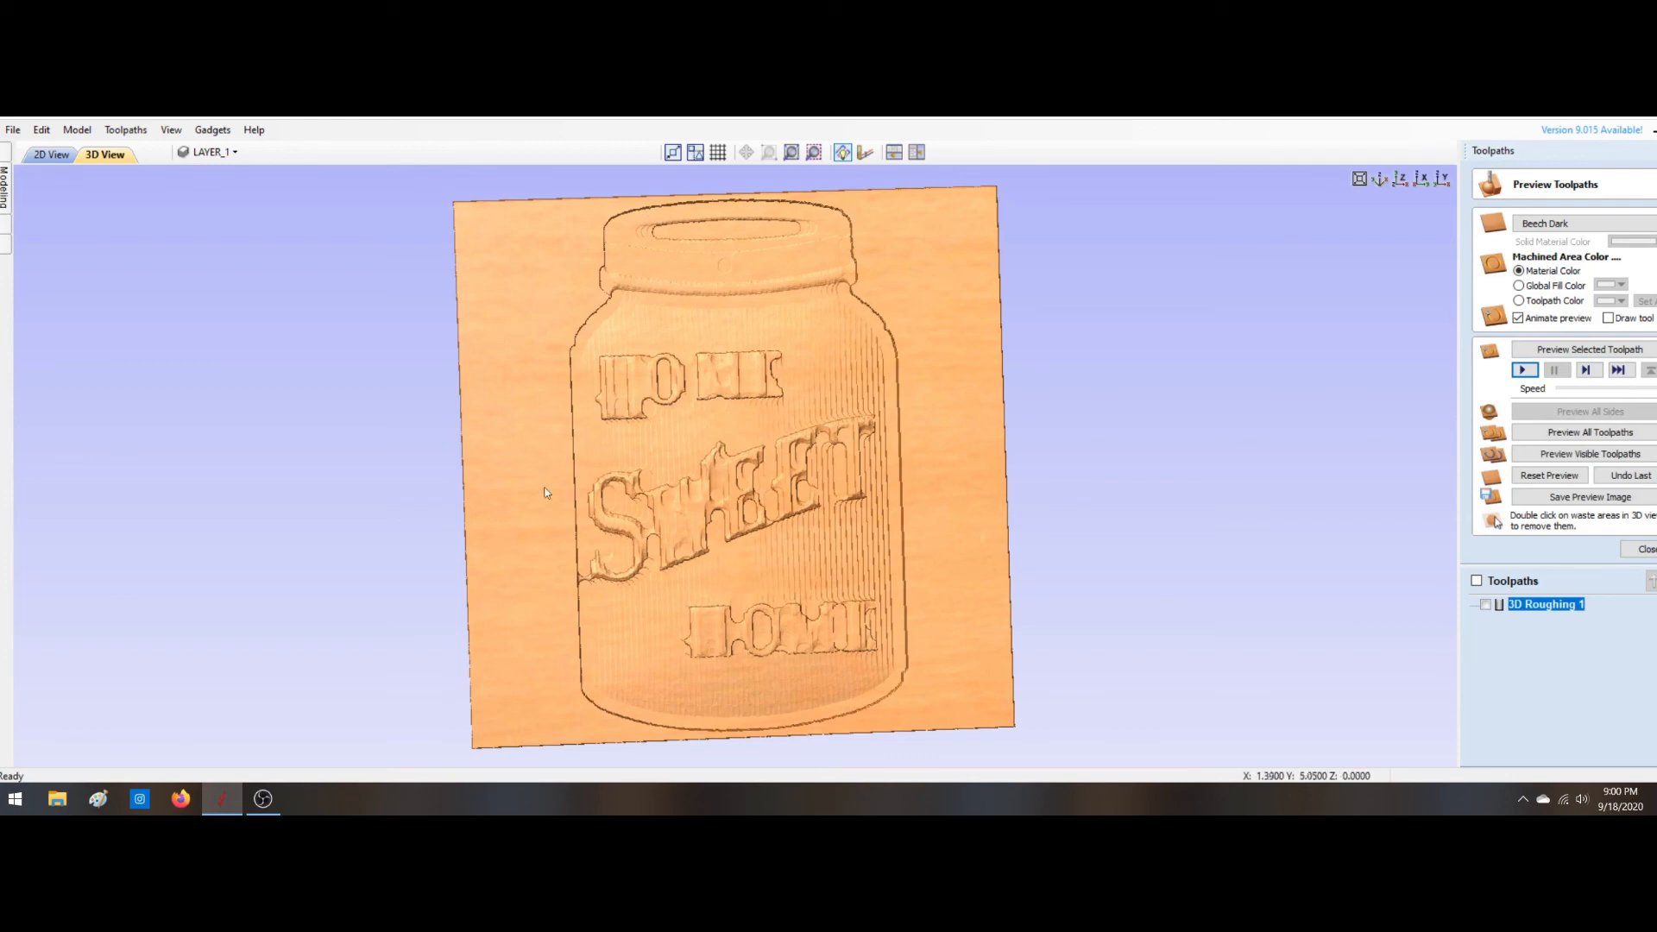
left_click_drag(552, 309, 552, 390)
left_click(1639, 549)
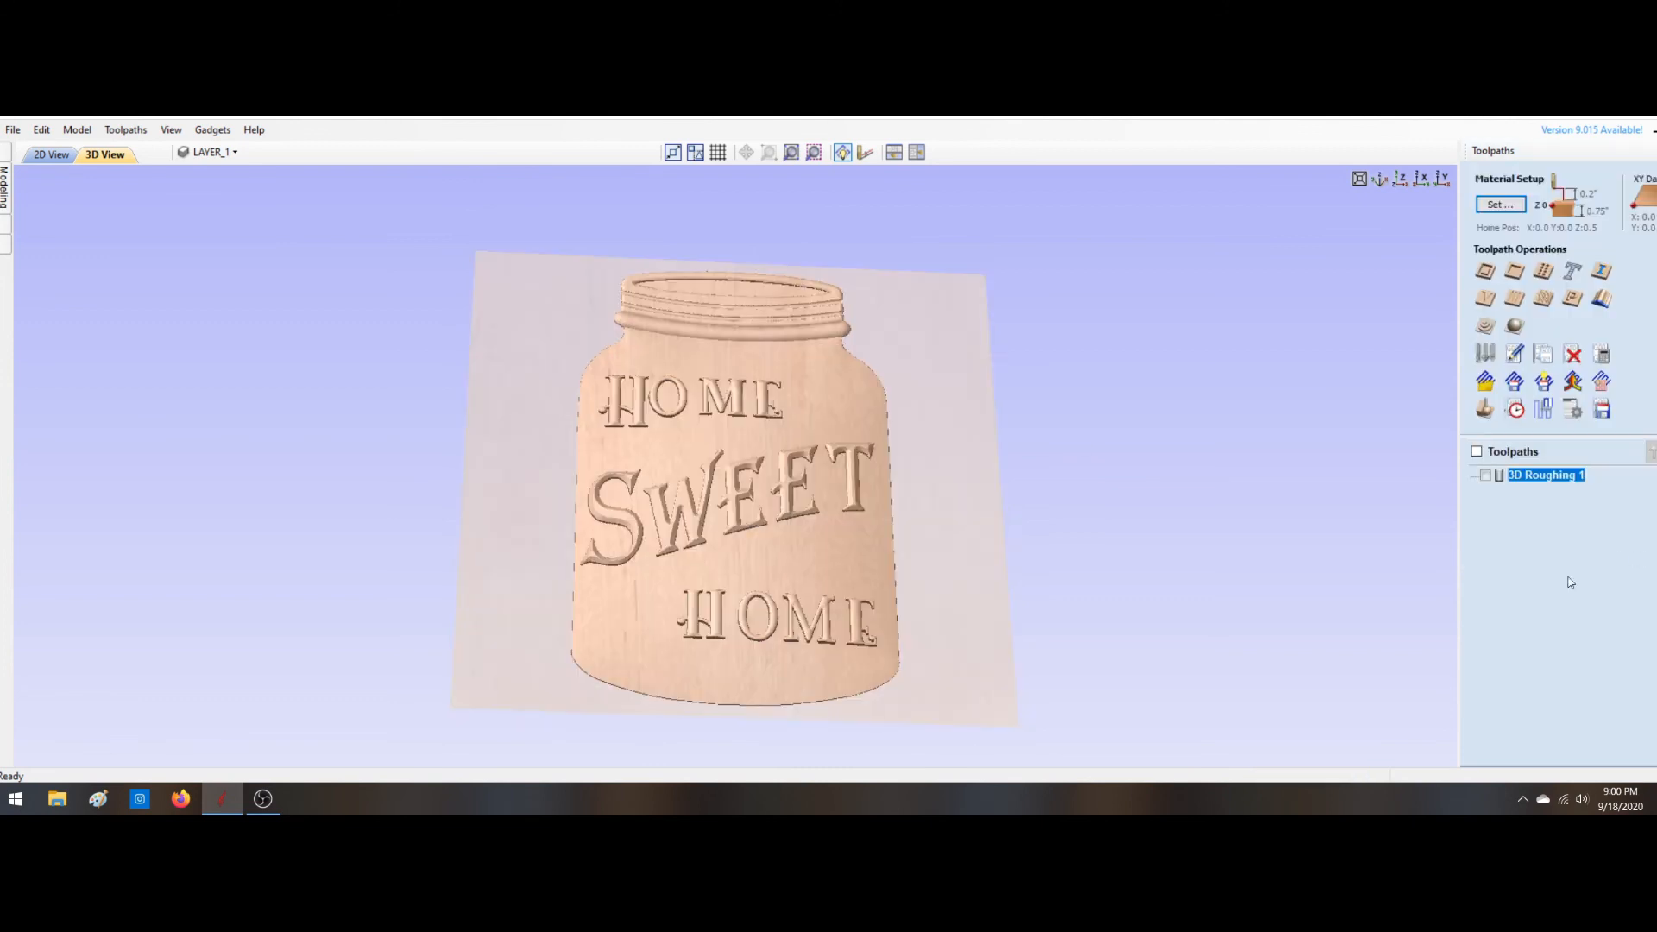
right_click(1545, 477)
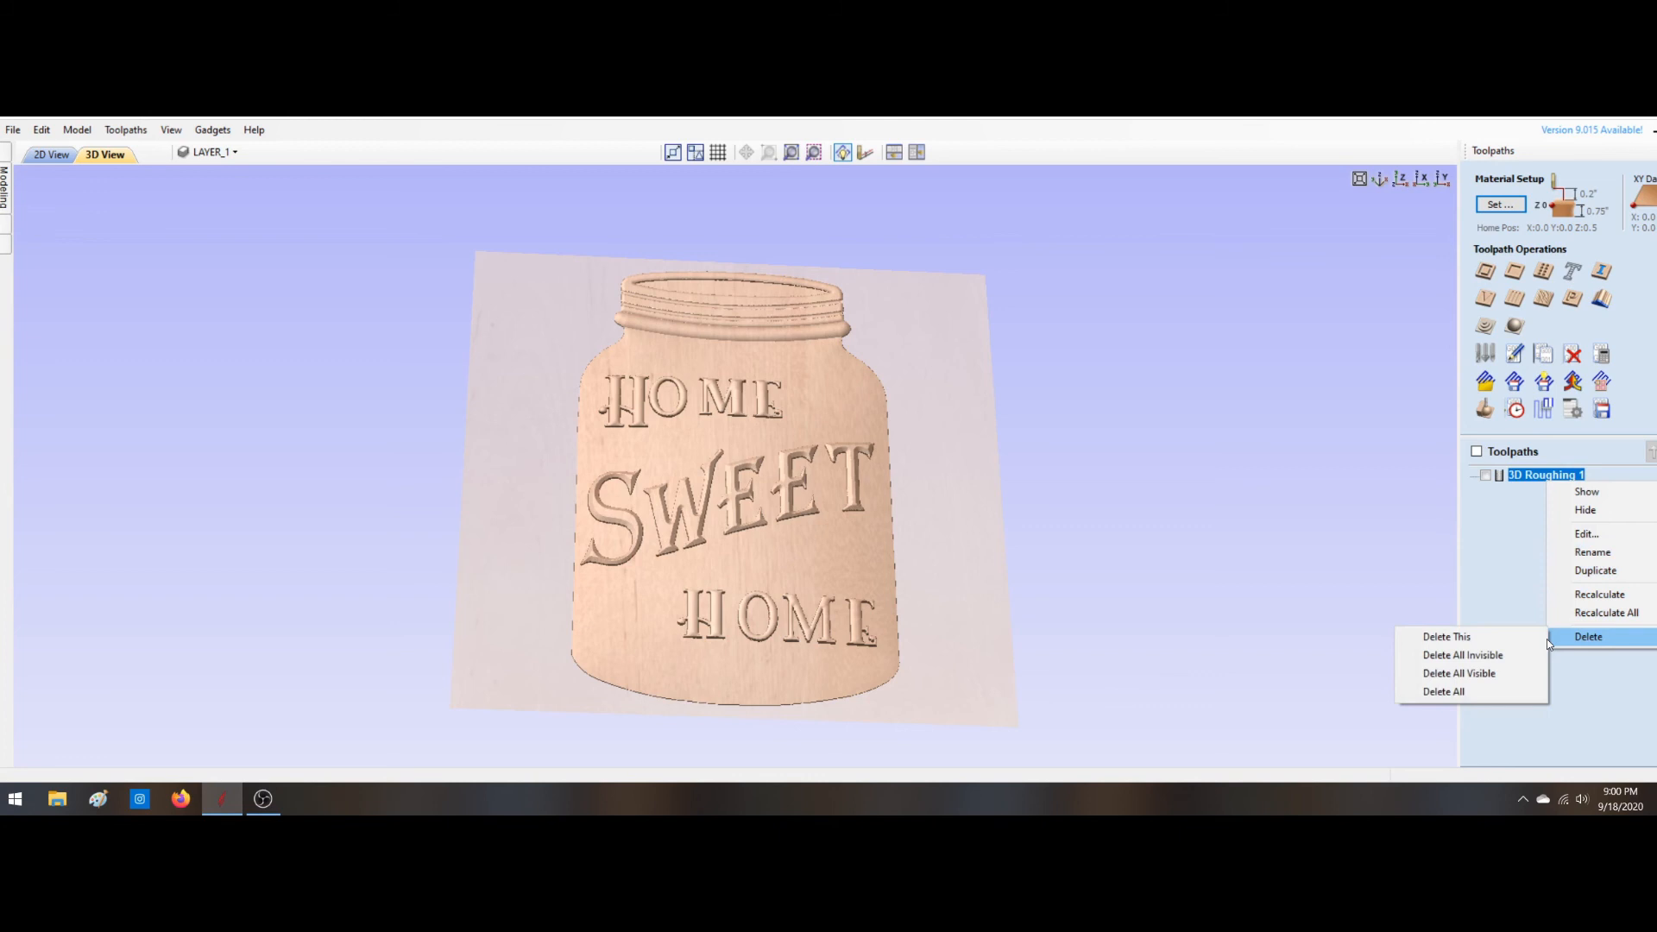
left_click(1458, 637)
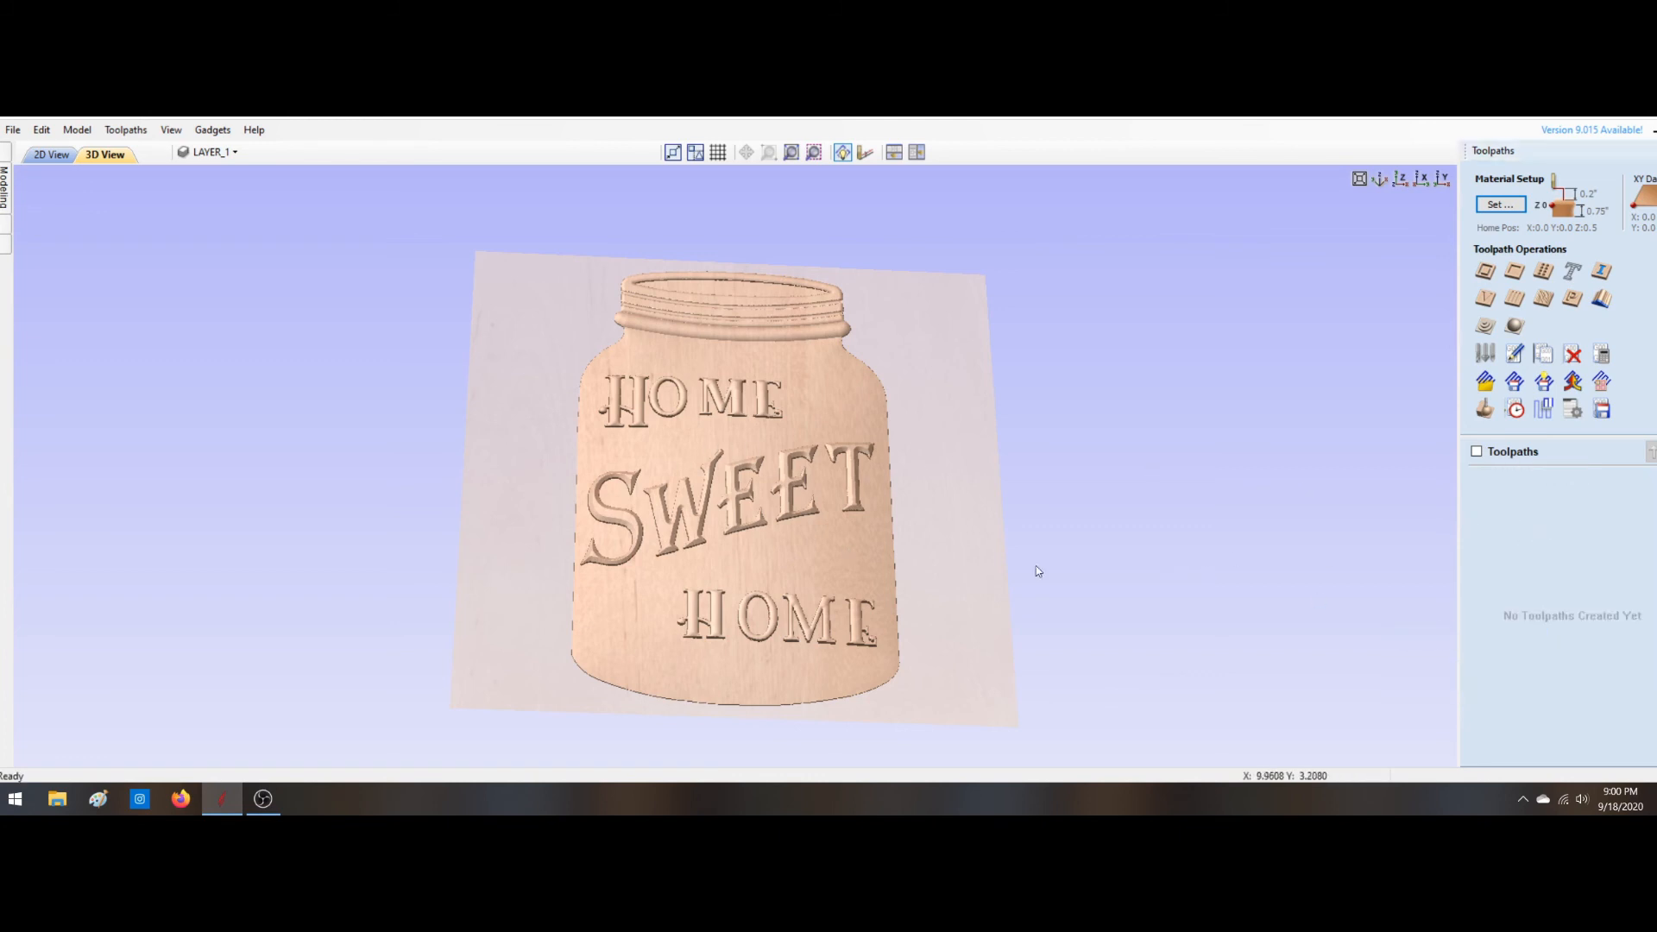
Step: Add a zero plane component to the model and check it around the jar in the 3D view
left_click(1654, 150)
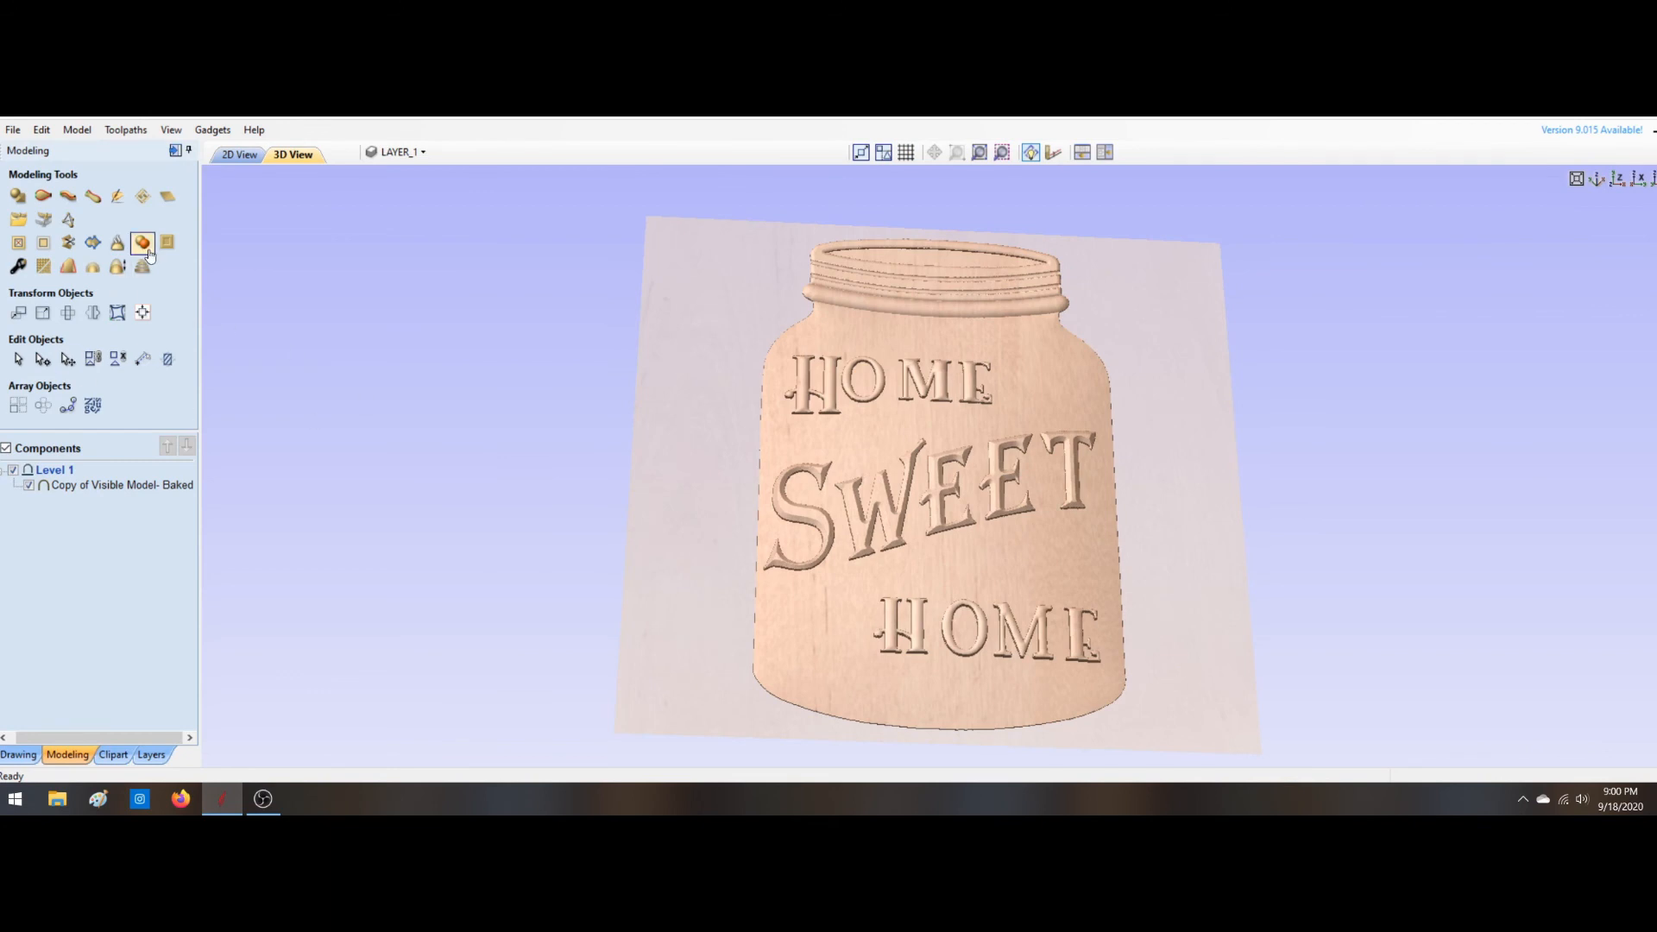
left_click(160, 201)
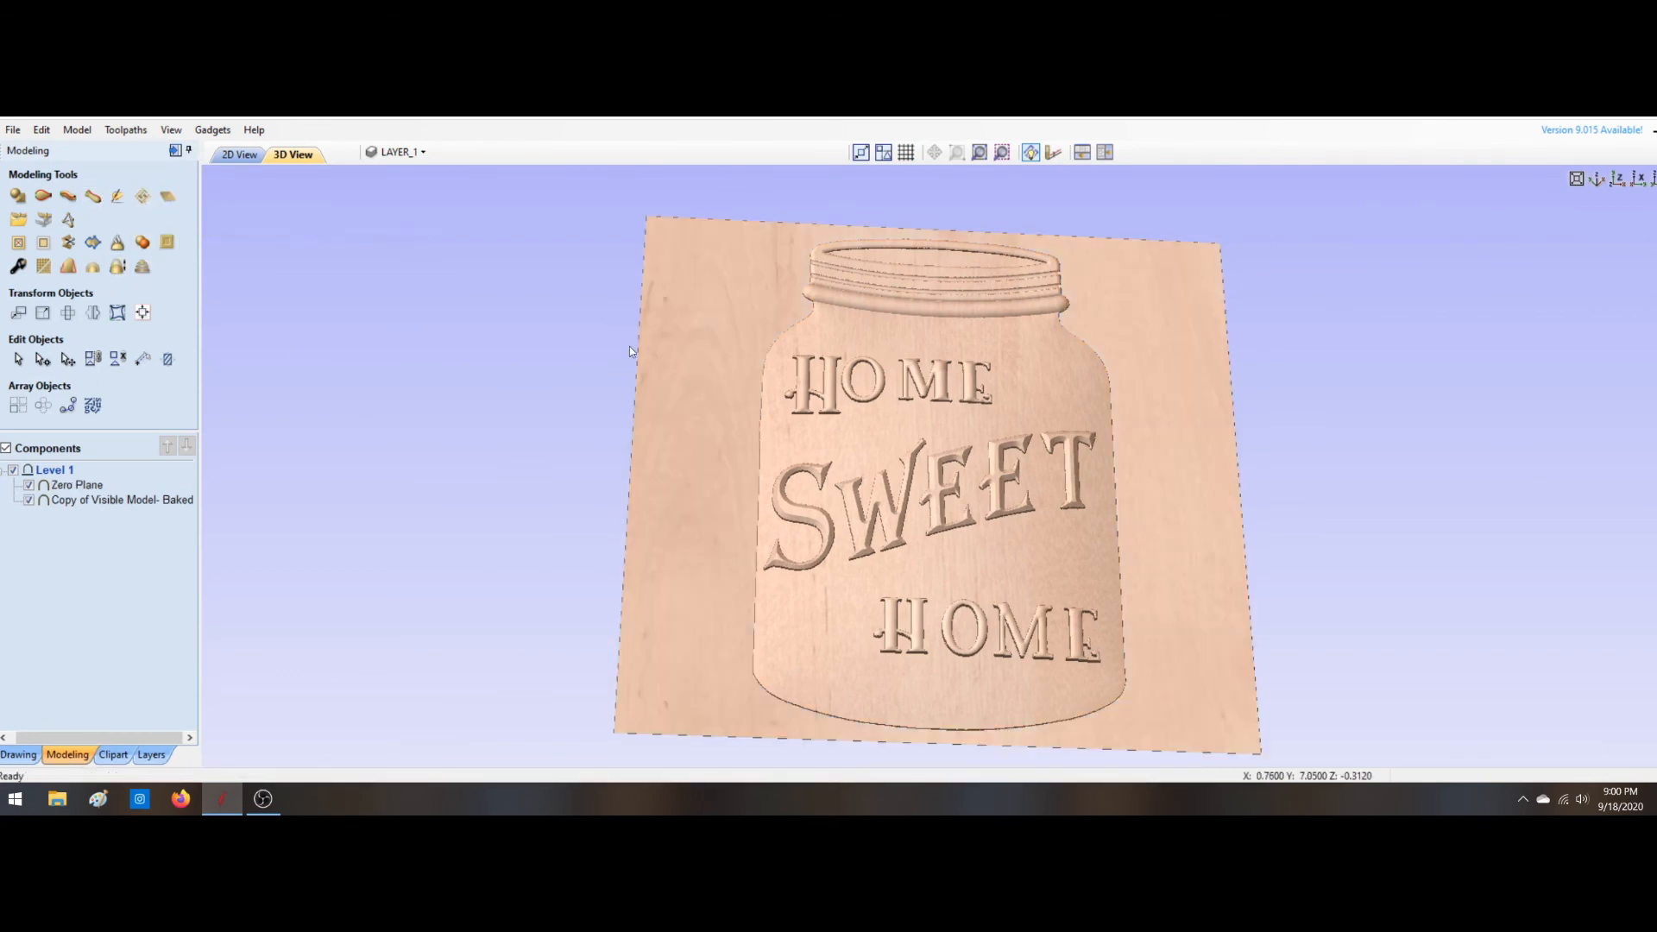
left_click_drag(718, 489, 908, 431)
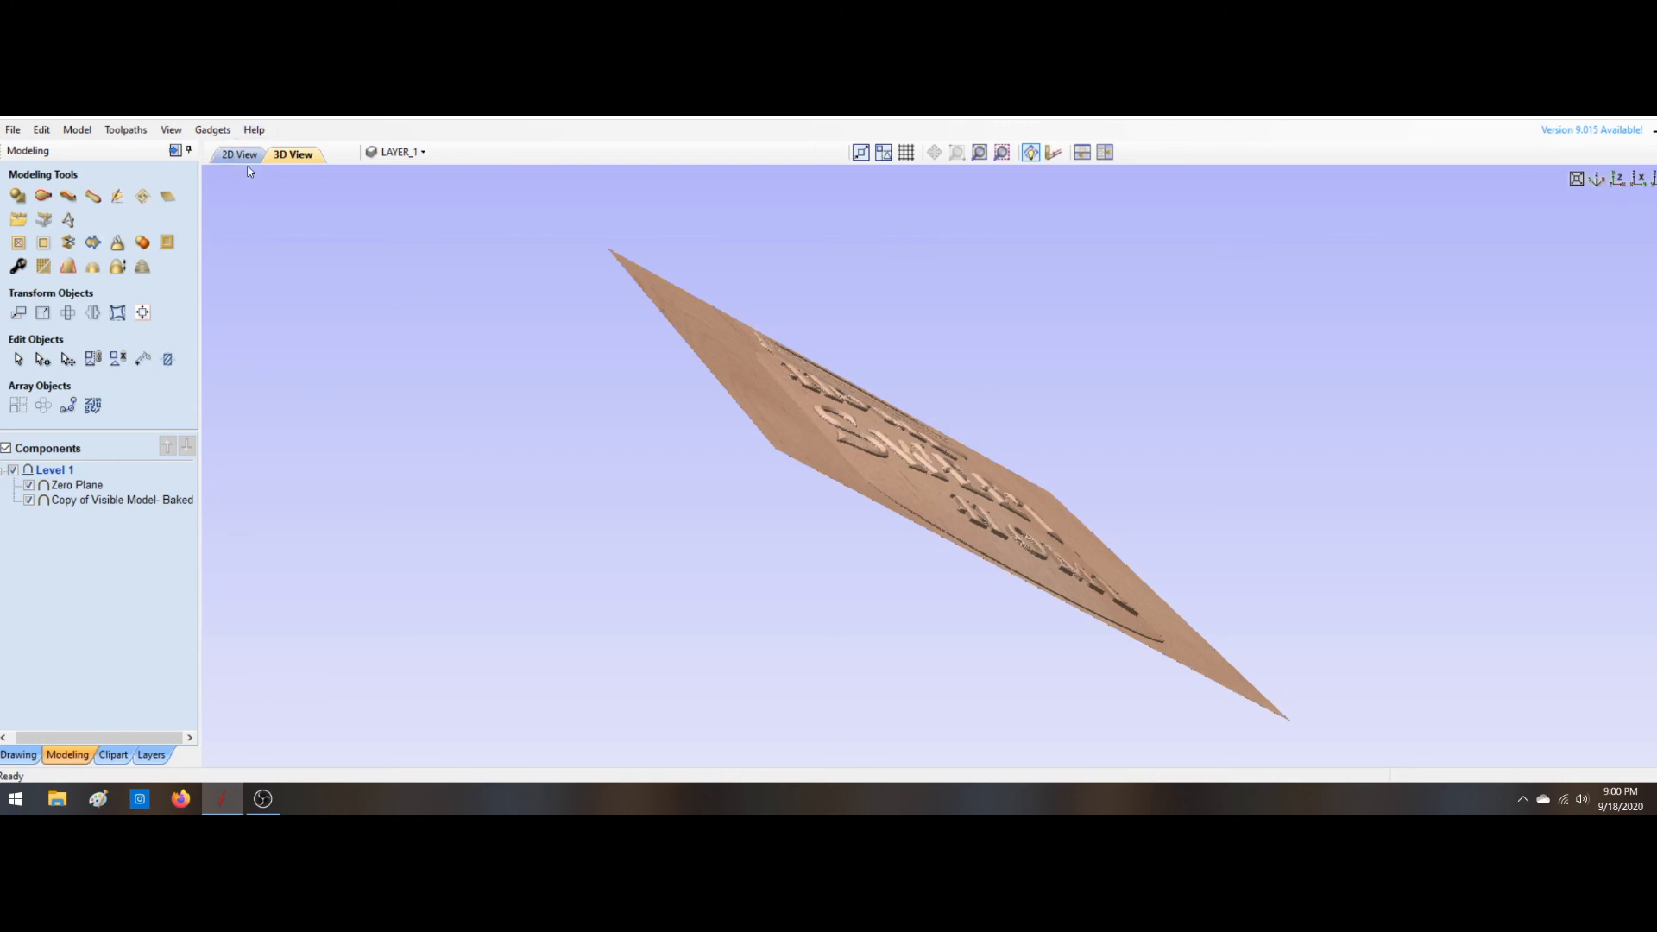
left_click_drag(717, 317, 651, 388)
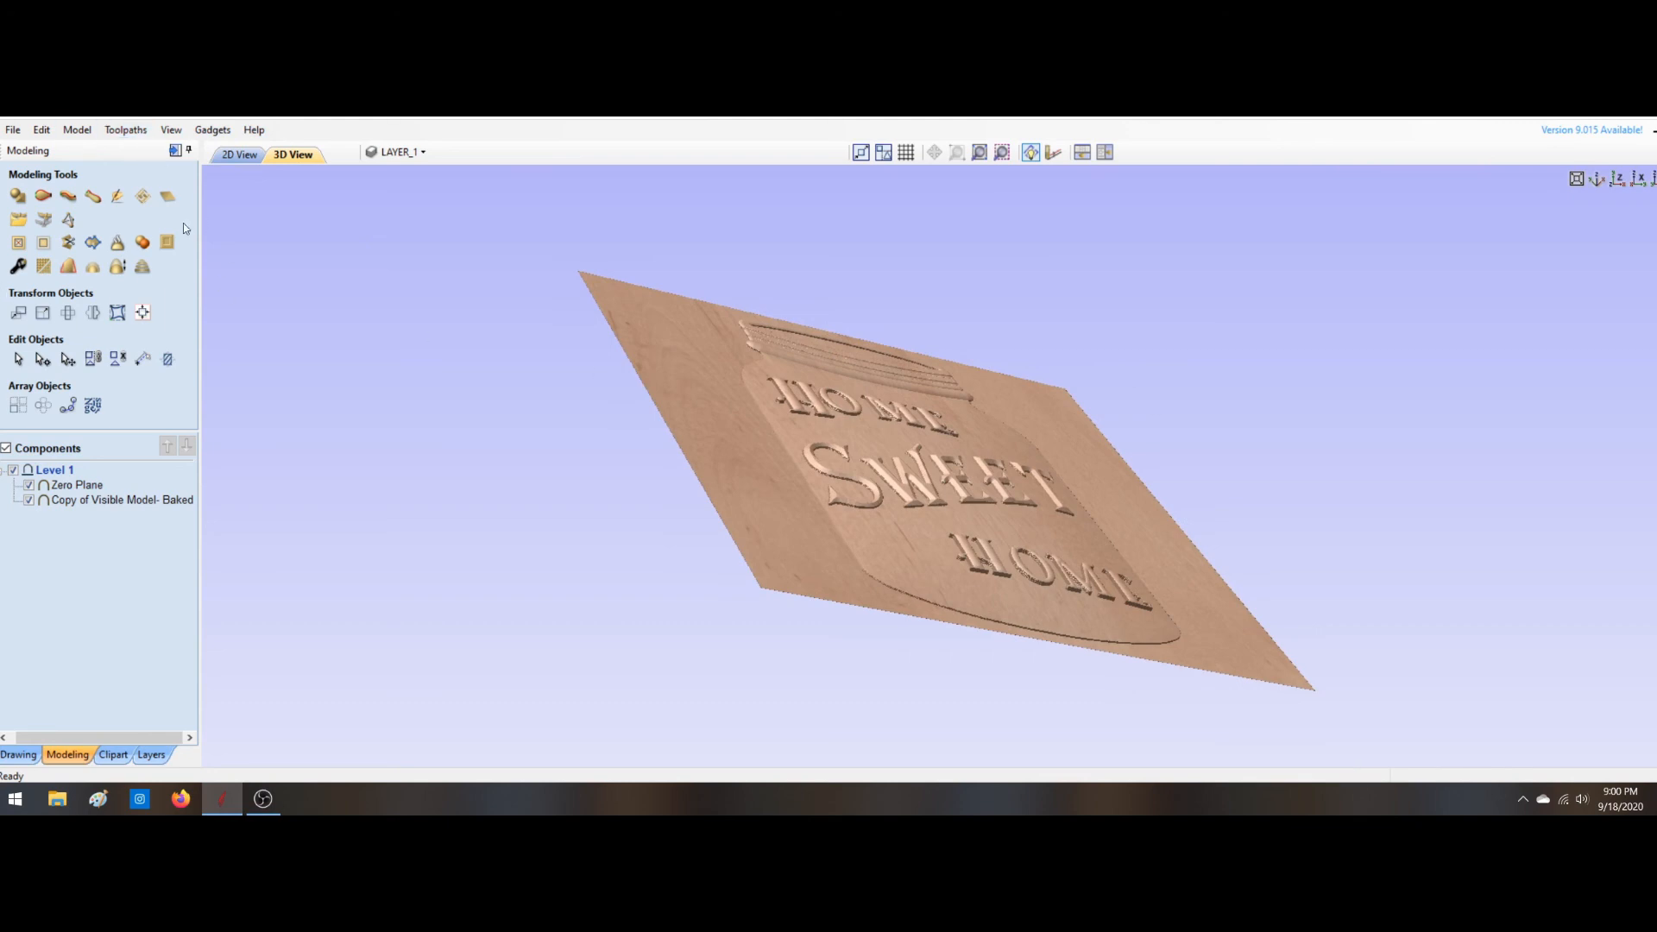
Step: Calculate a new roughing toolpath for the jar with the same tool and boundary settings, inspect it and close the preview
left_click(175, 150)
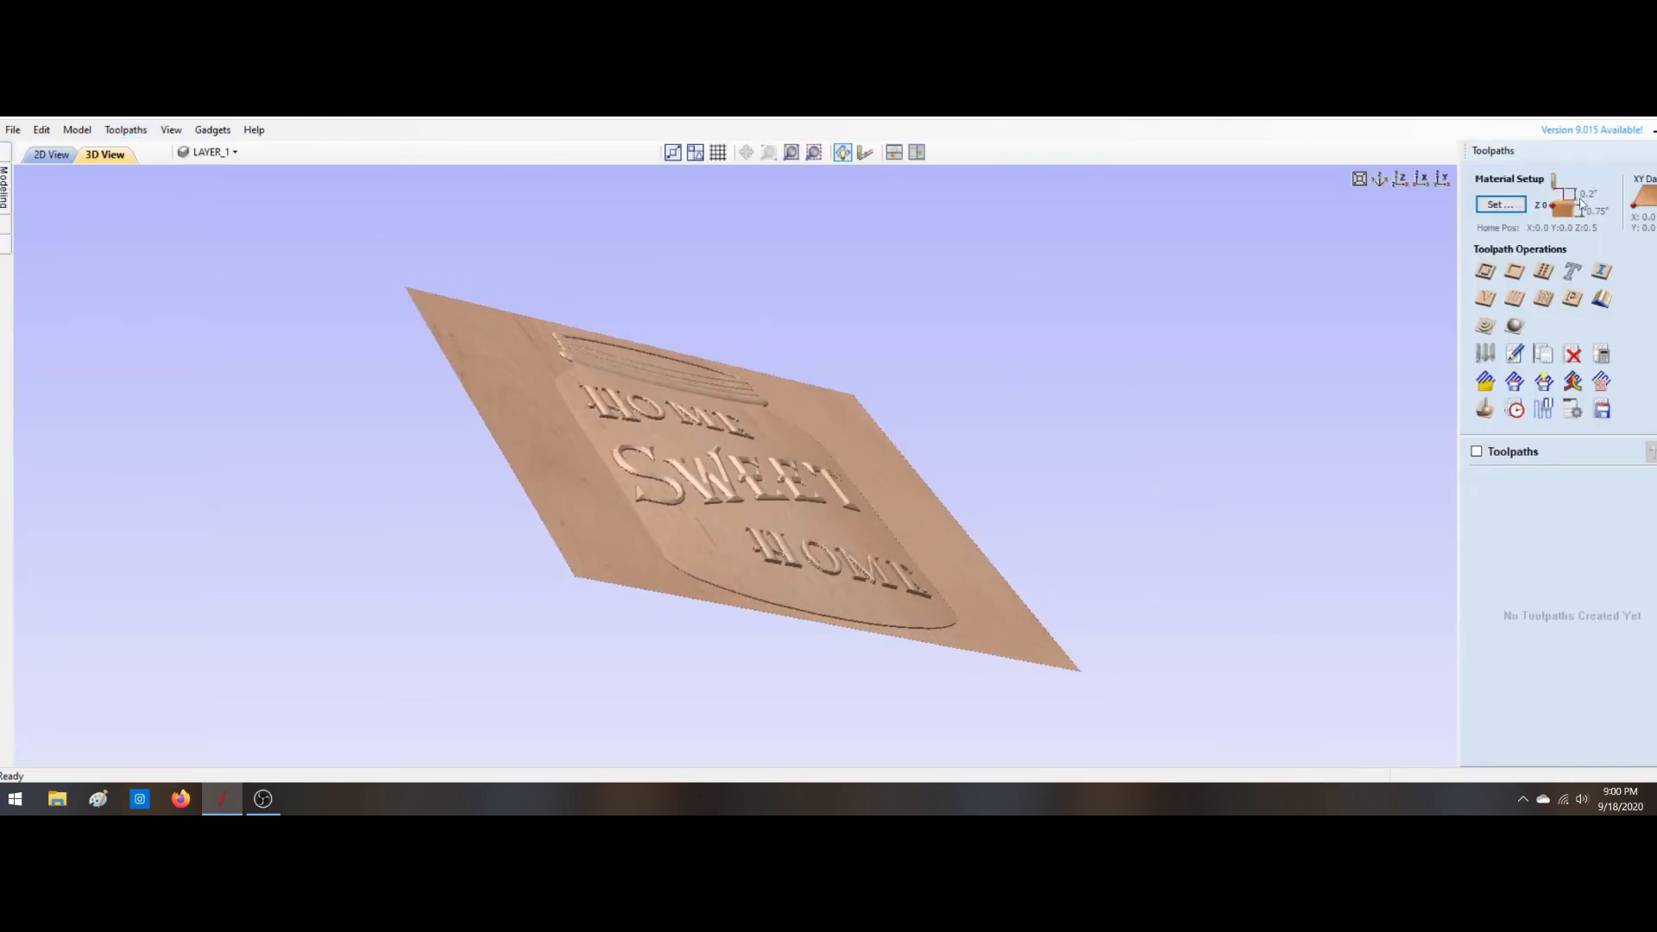
left_click(1484, 325)
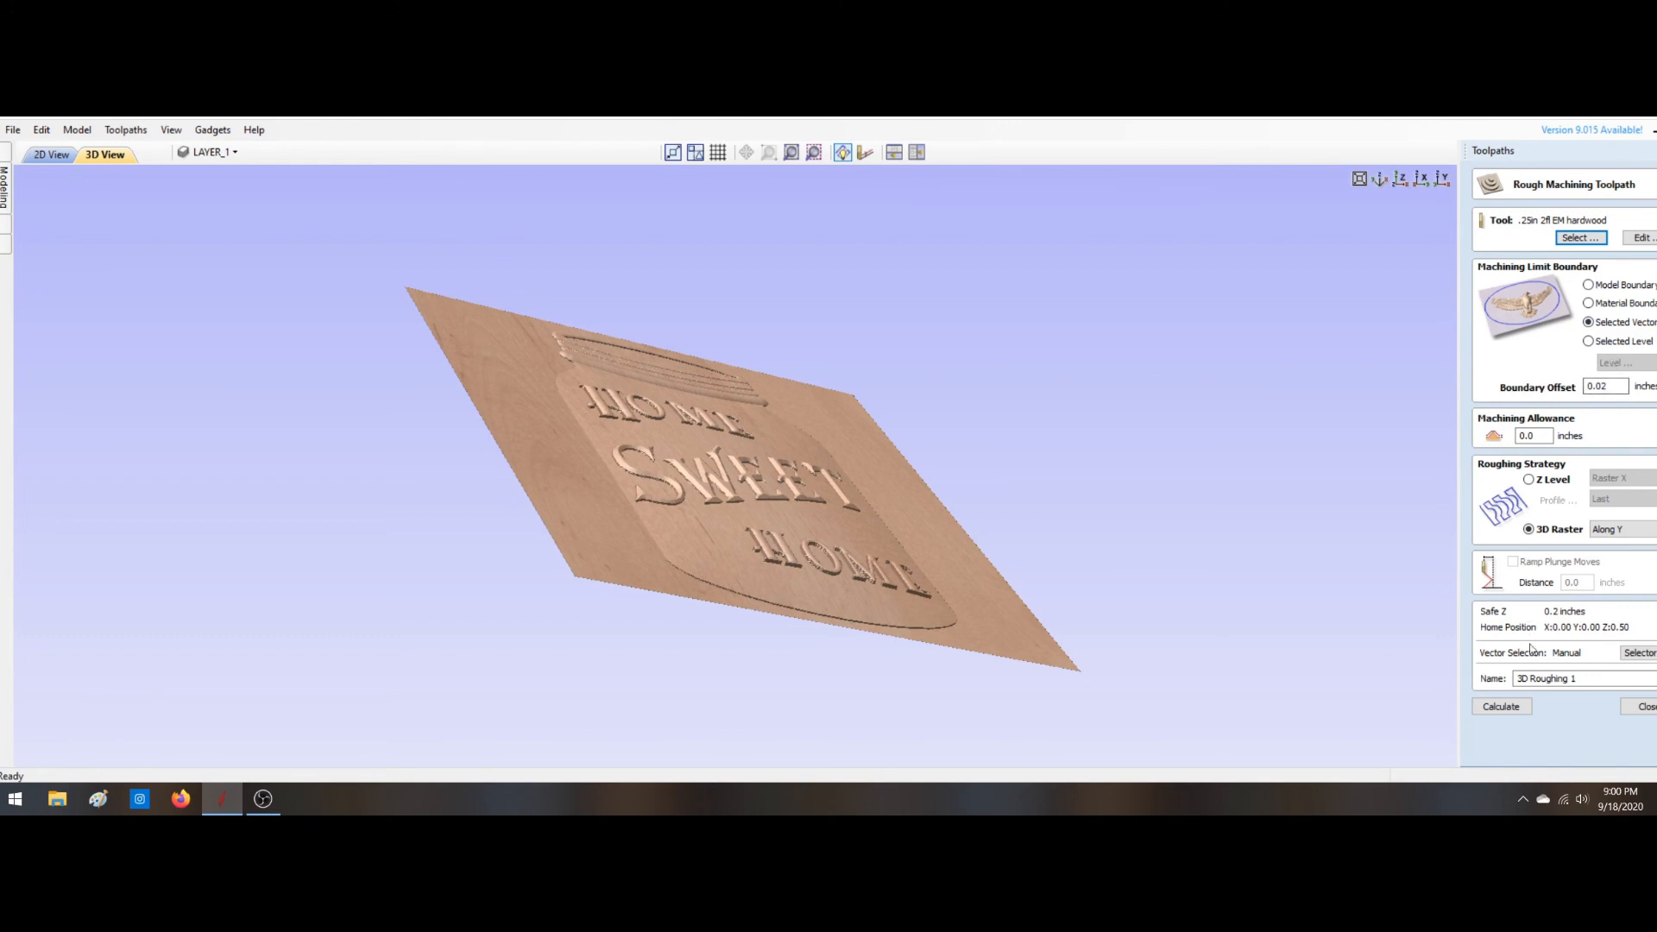
left_click(1504, 707)
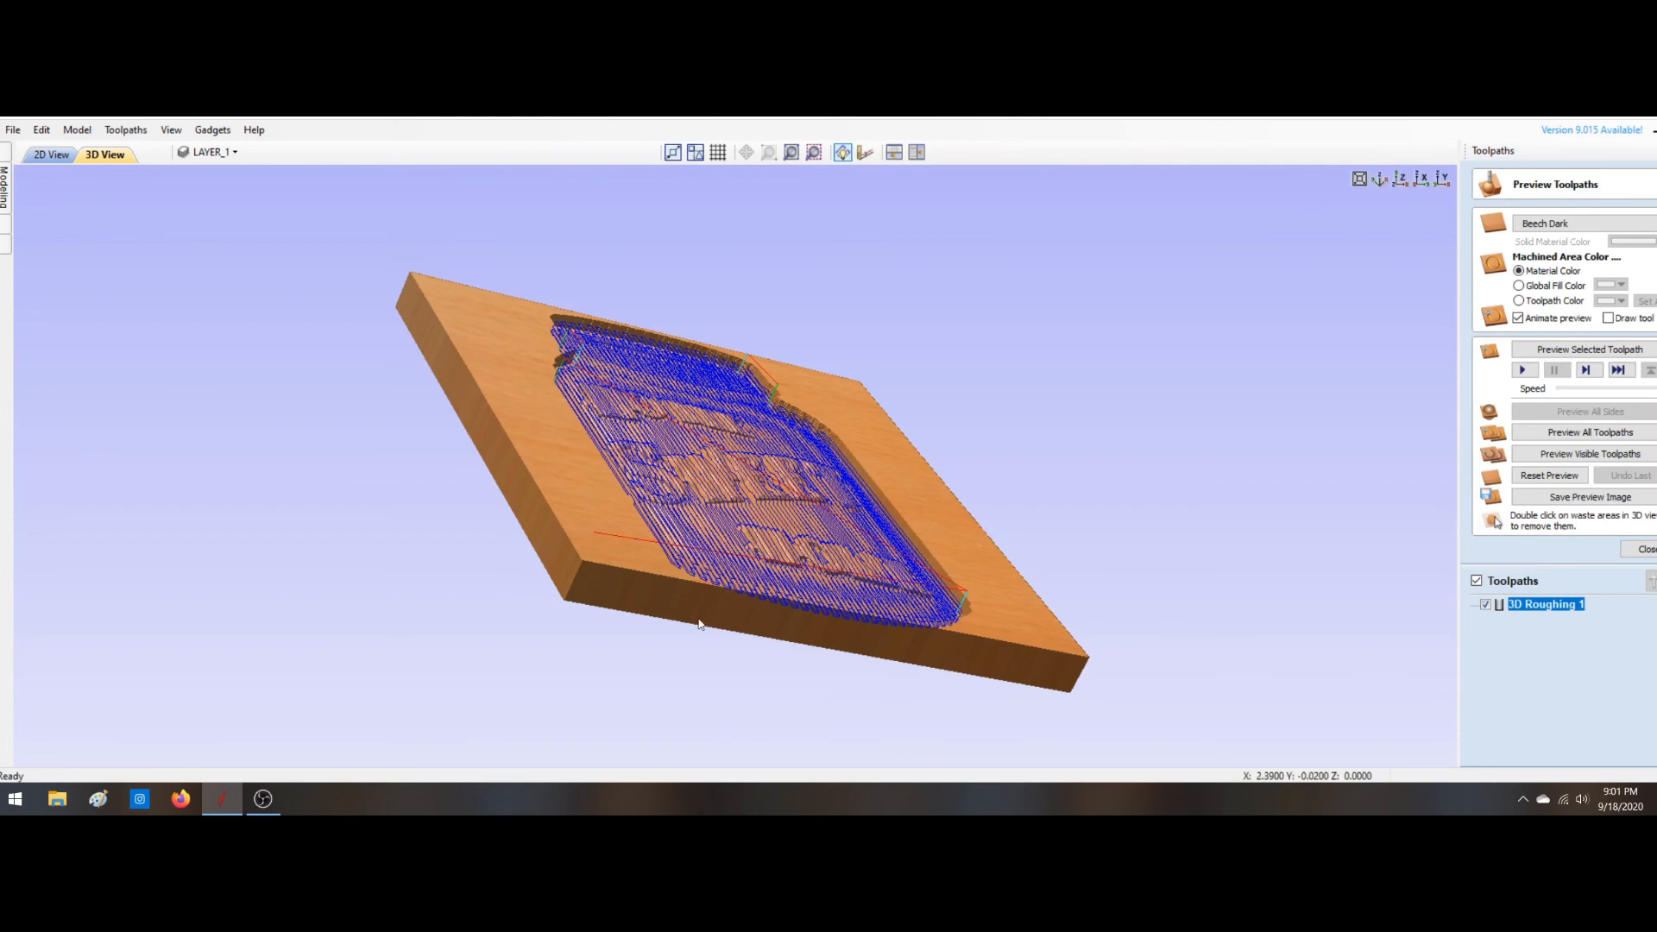
left_click_drag(698, 623, 612, 678)
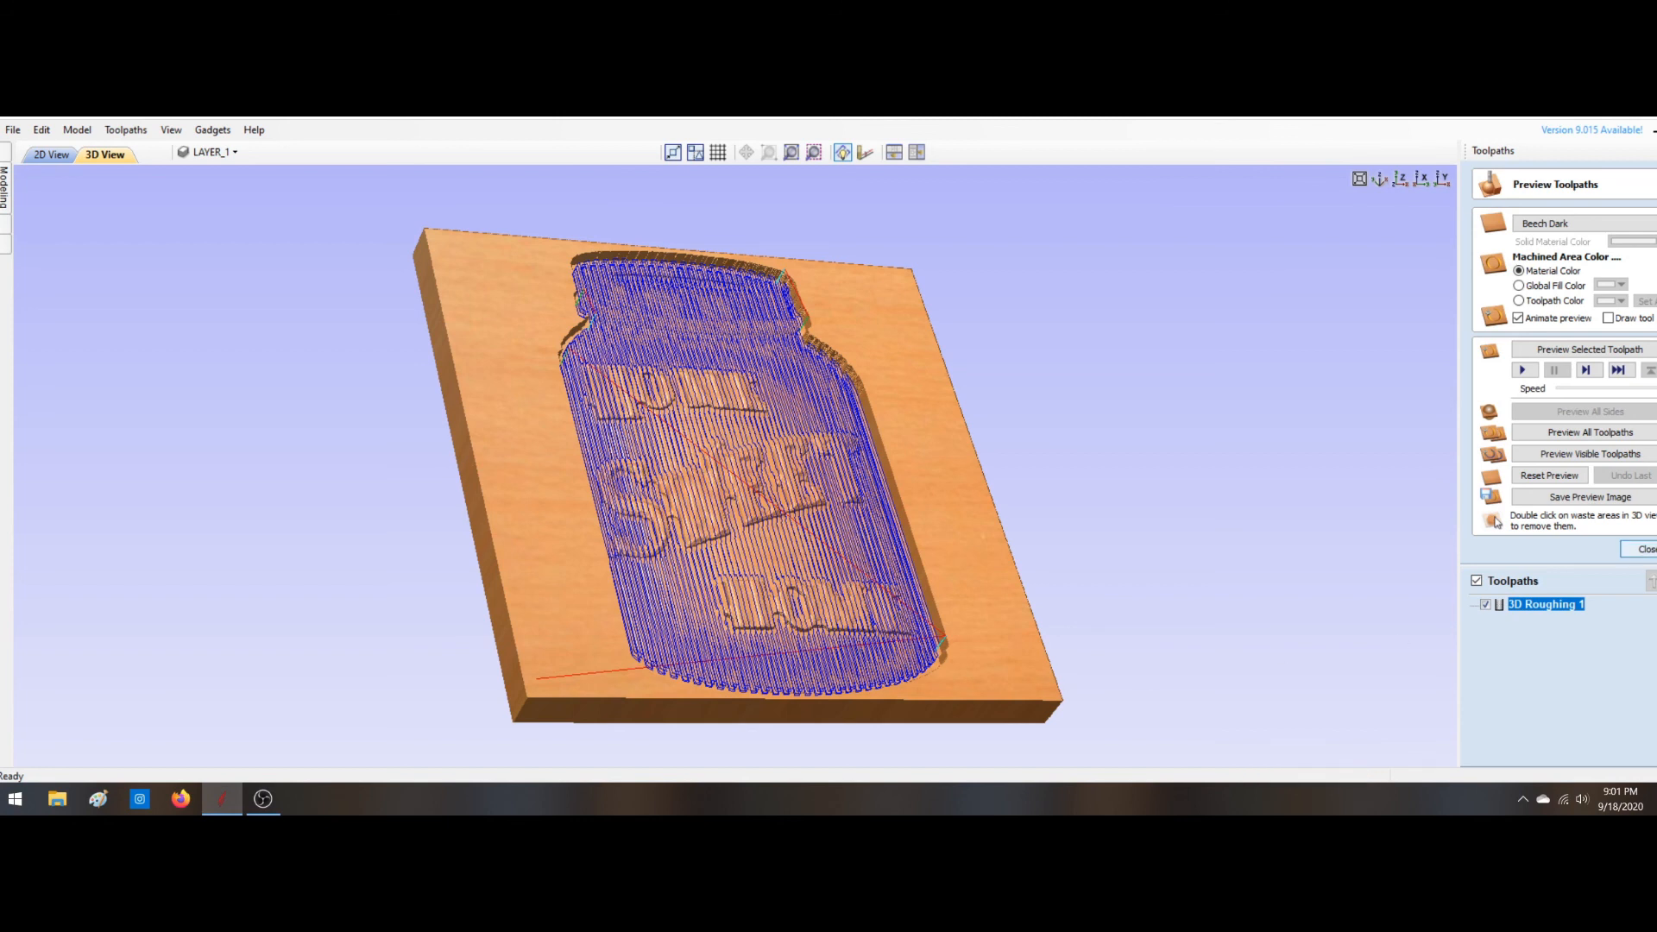
left_click(1643, 549)
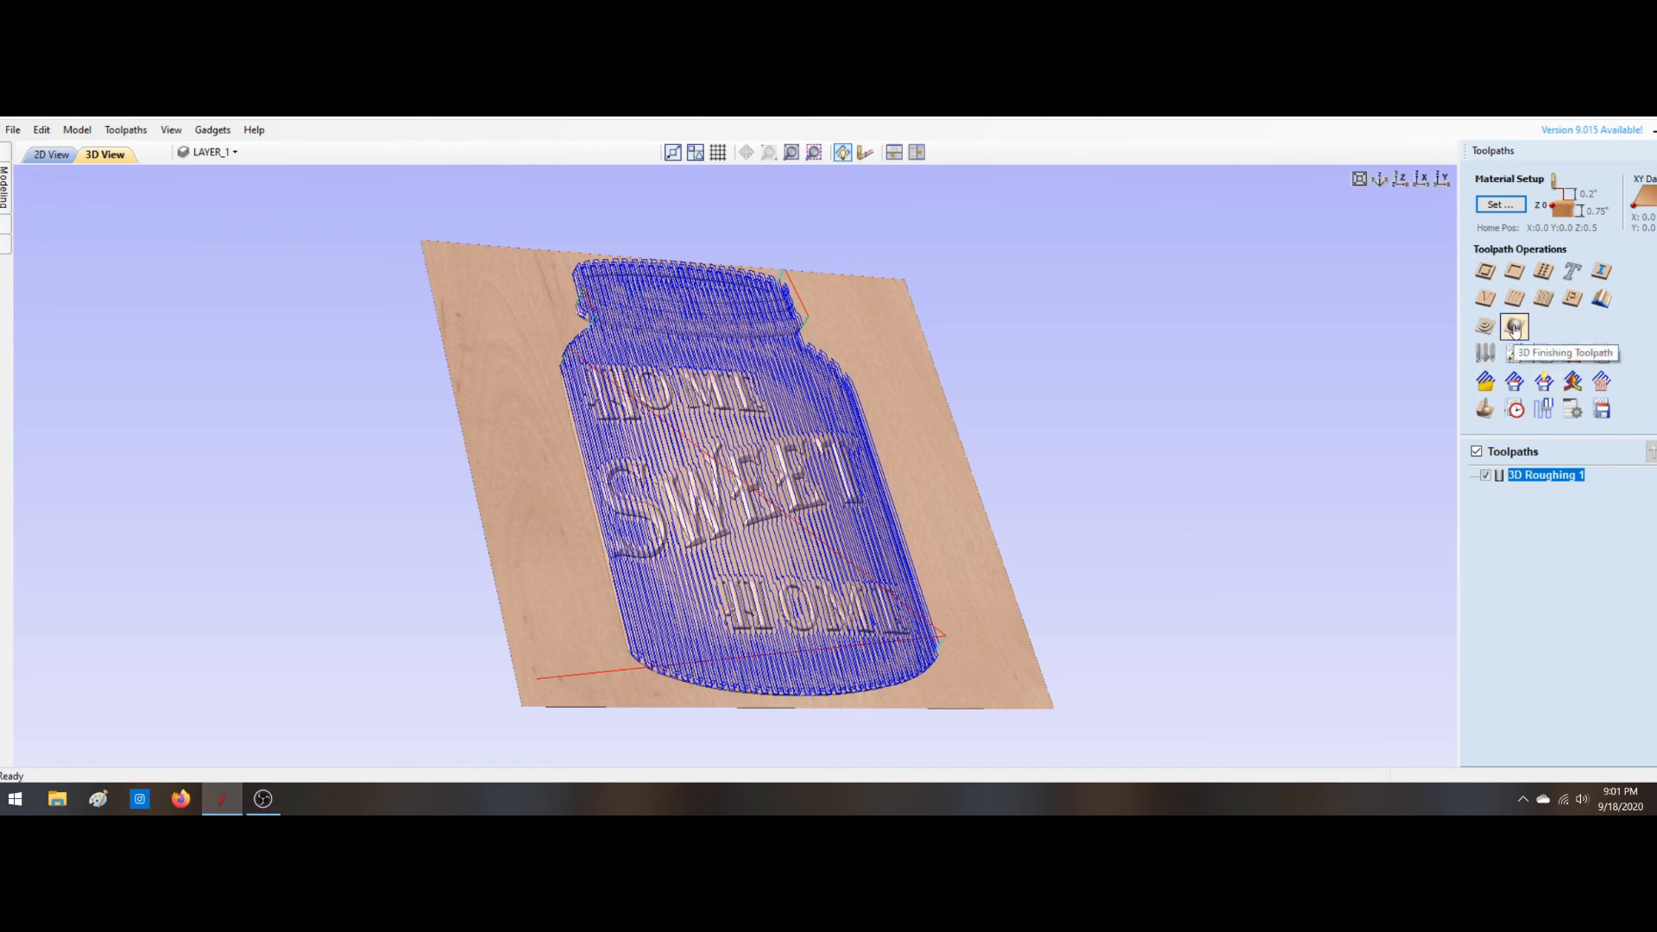
Step: Calculate a 3D finishing toolpath for the jar with the 4.8 degree tapered ball nose and 45-degree raster, preview the cut and close the preview
left_click(1514, 326)
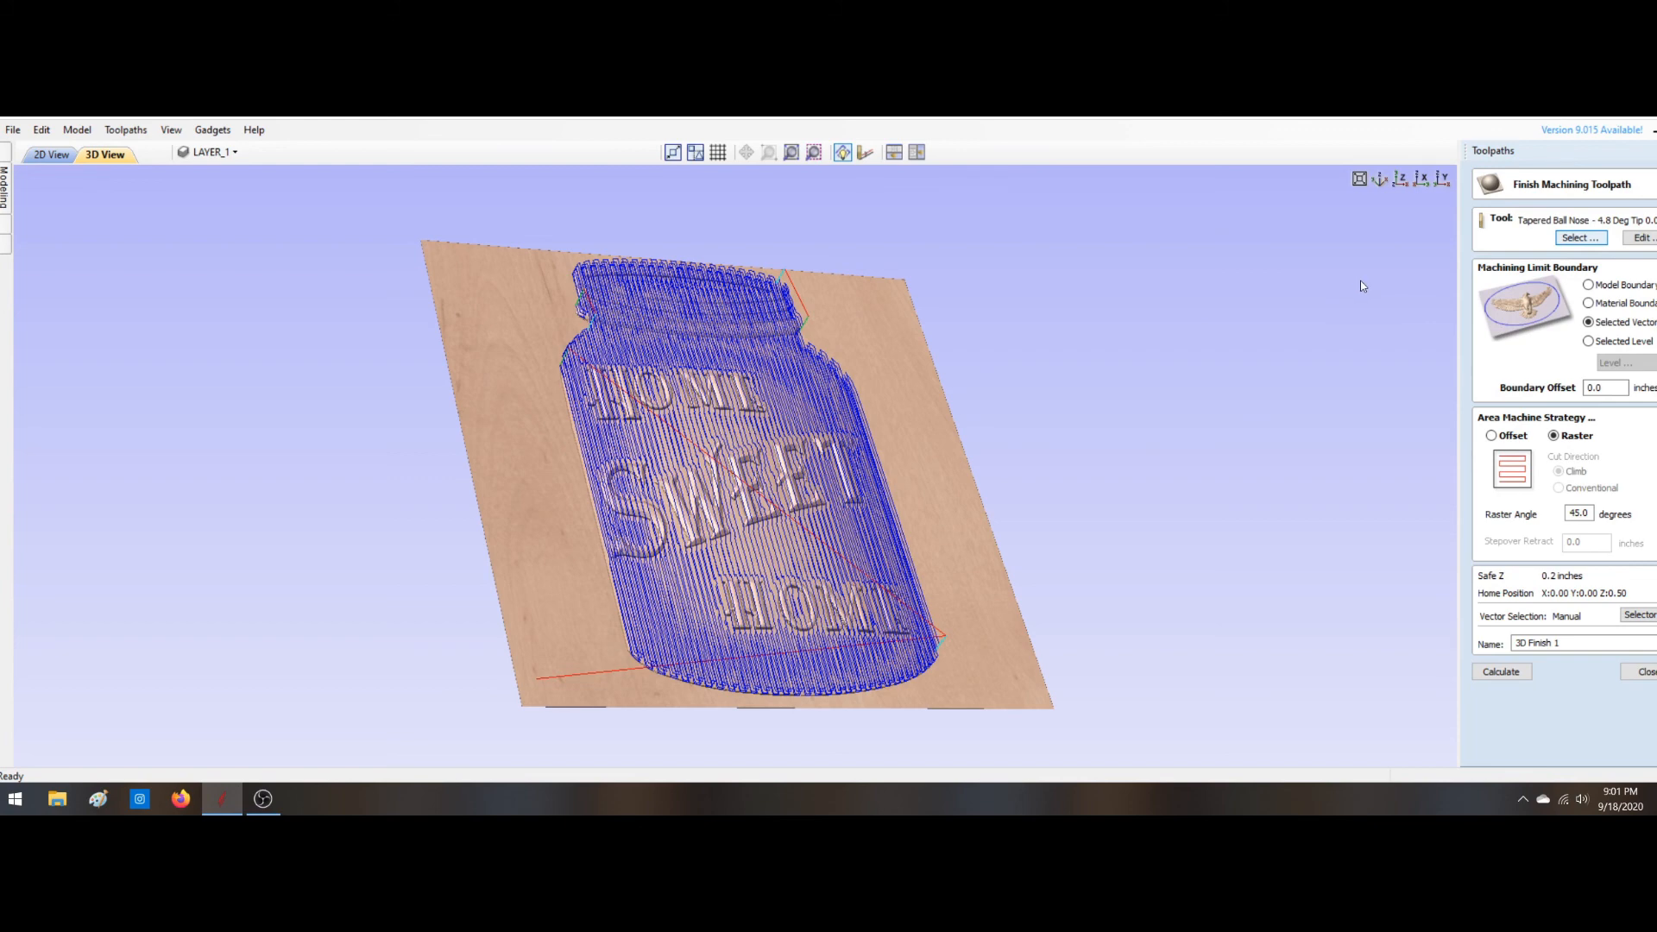
left_click(1579, 239)
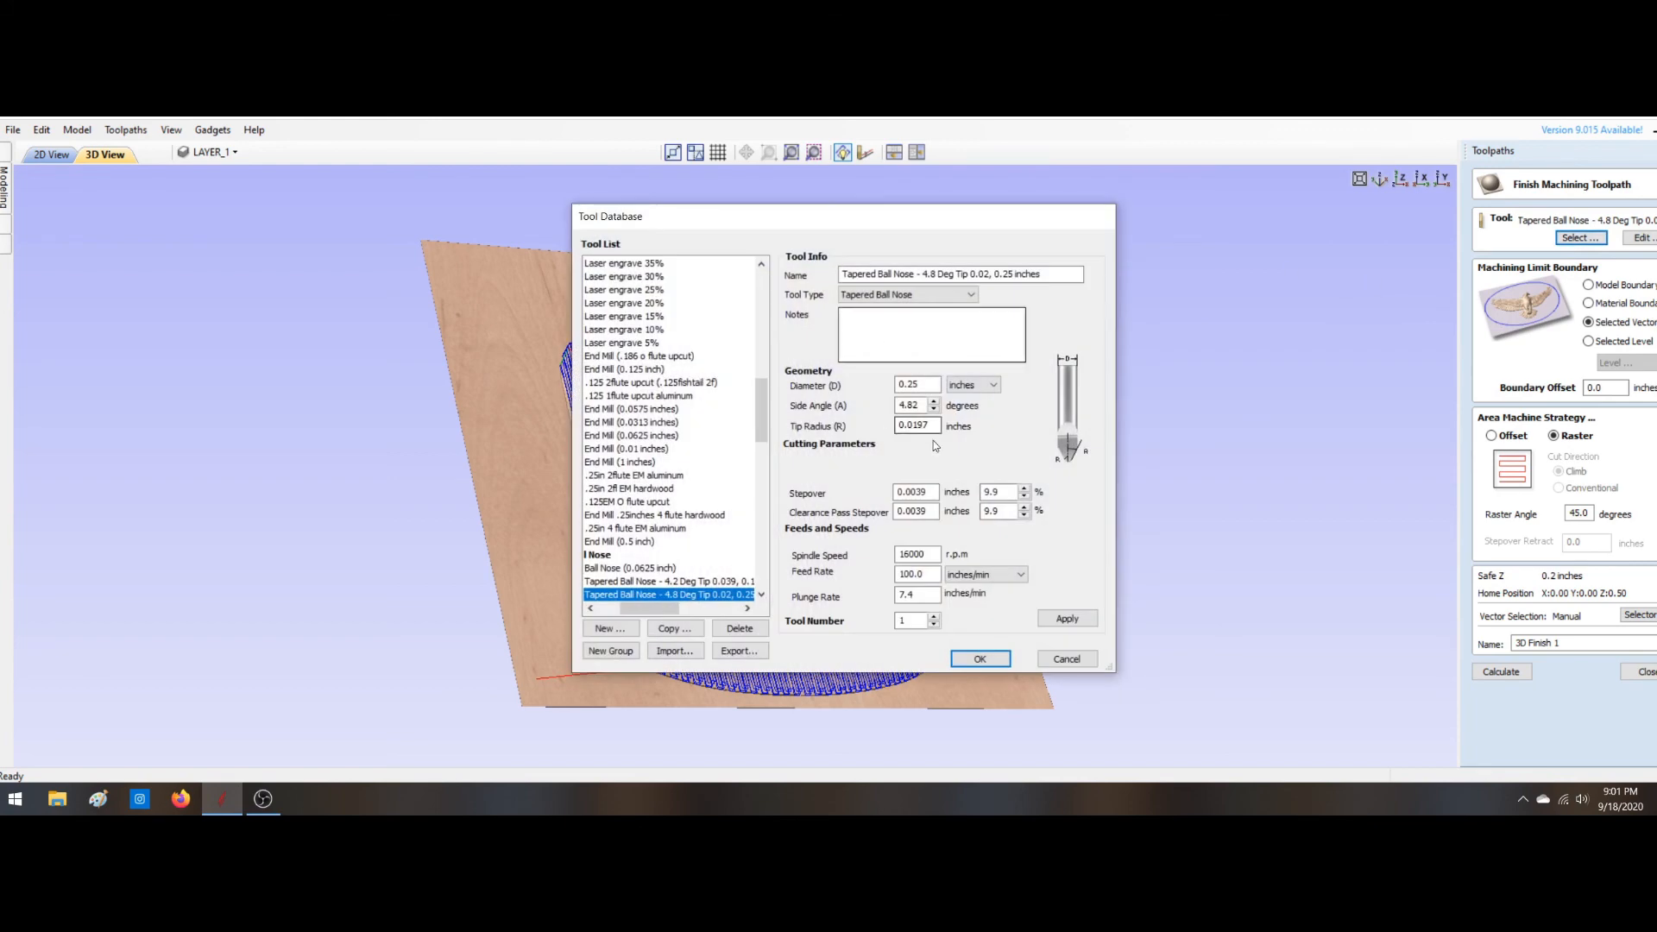
left_click(980, 658)
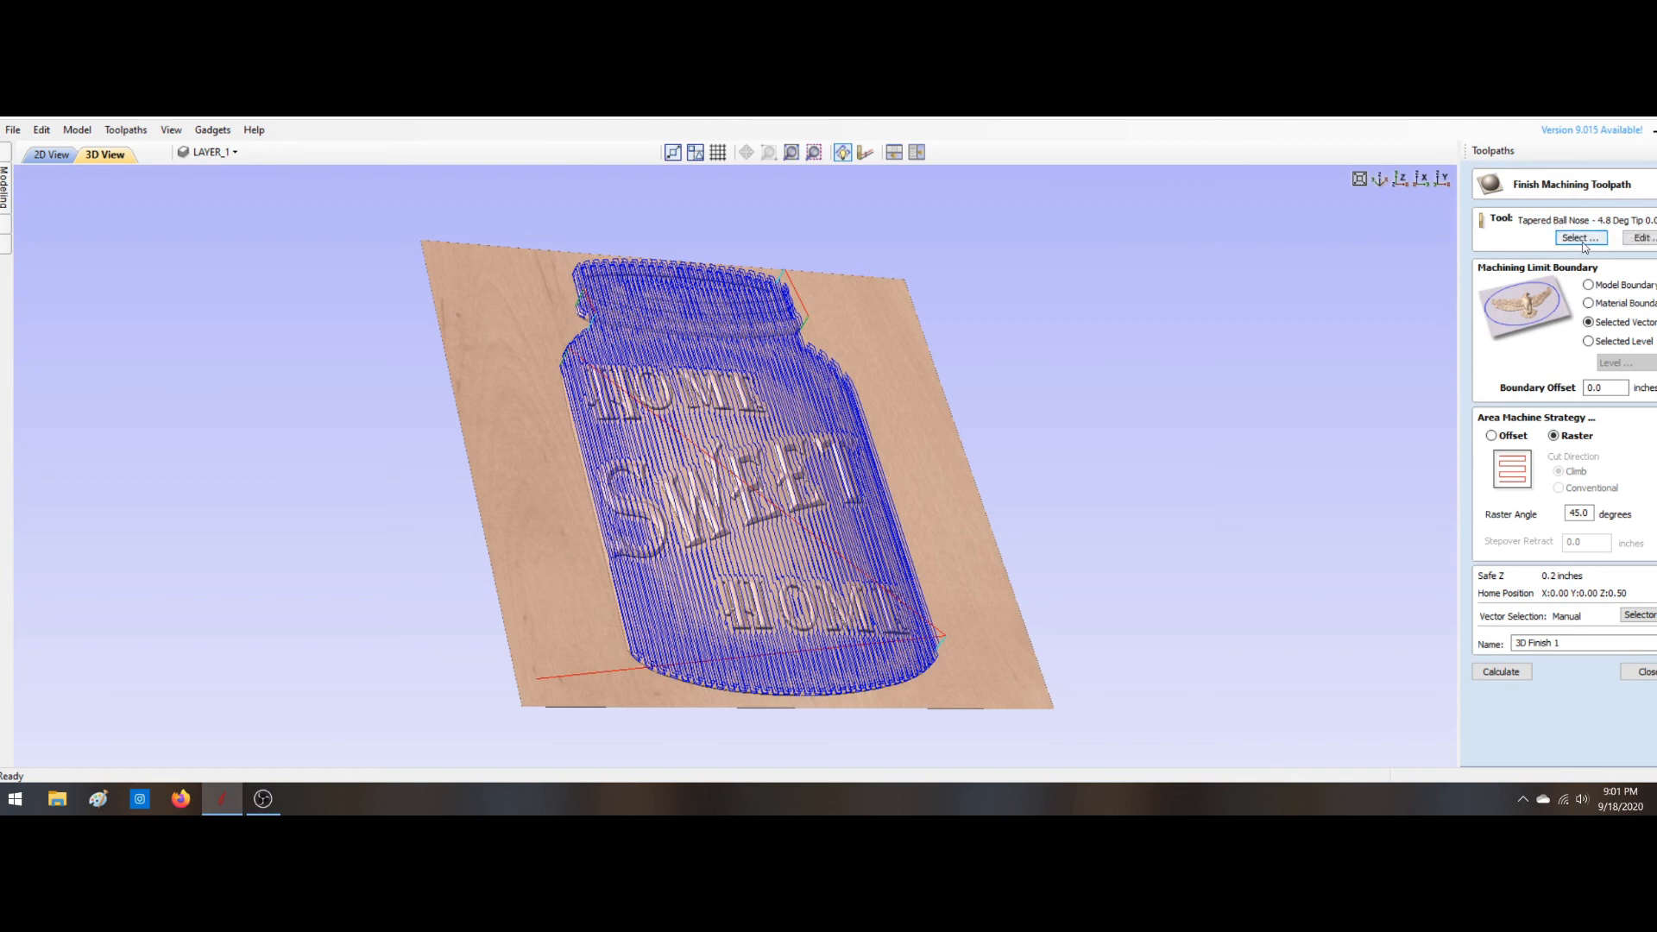
left_click(1488, 671)
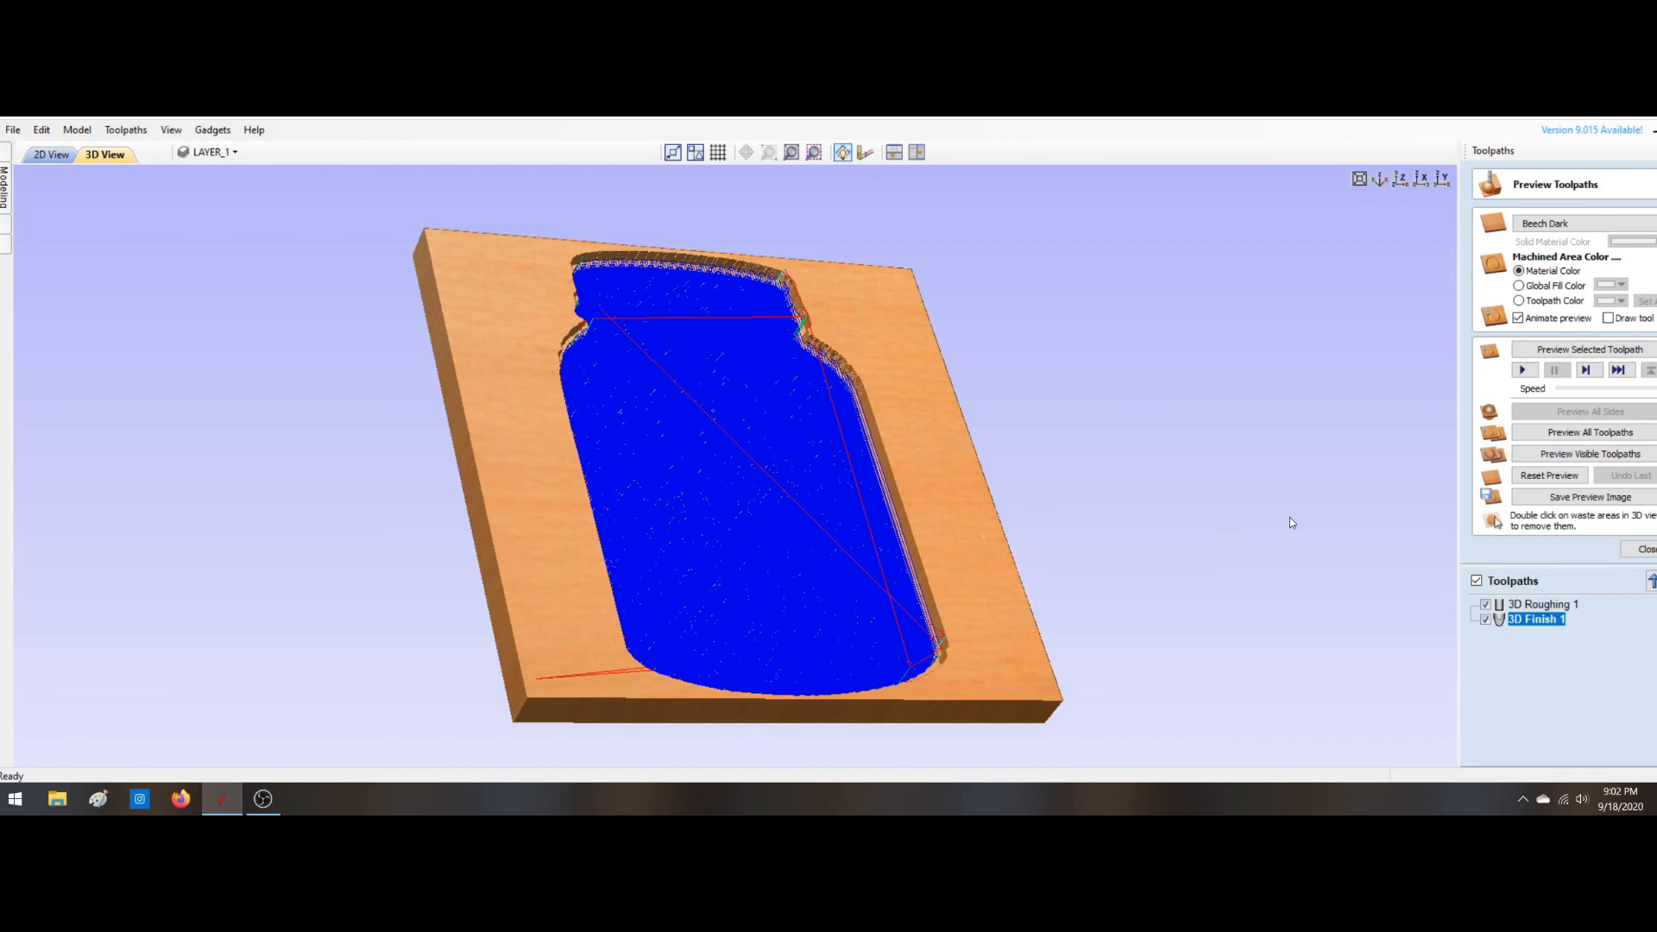
left_click(1521, 369)
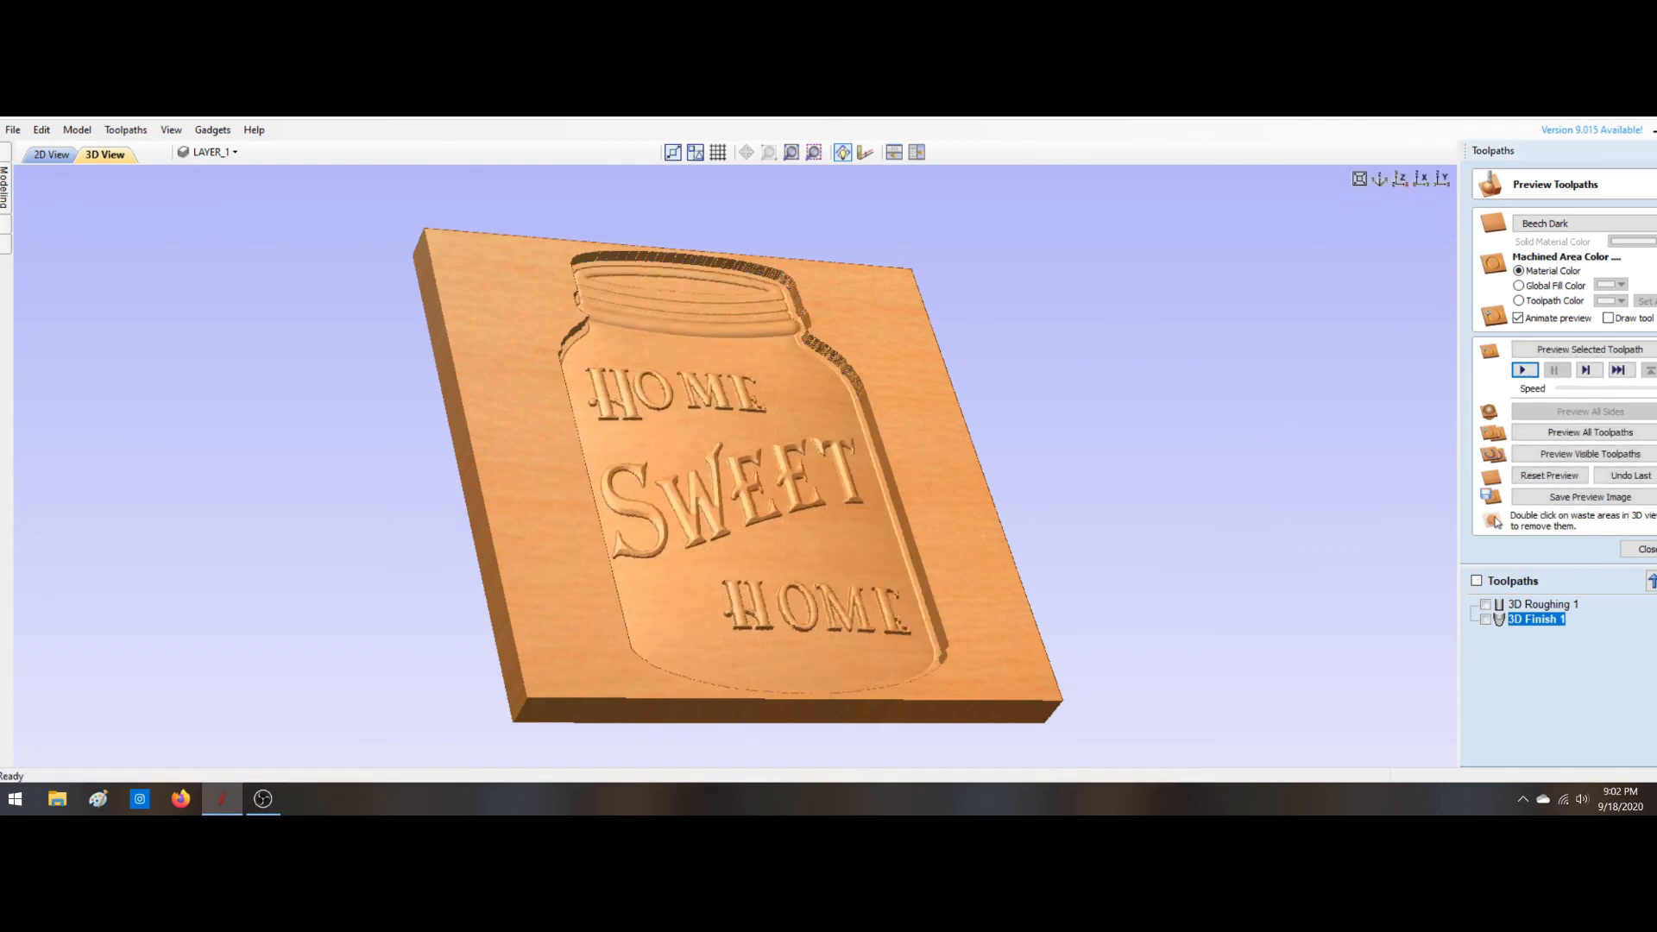
left_click(1648, 549)
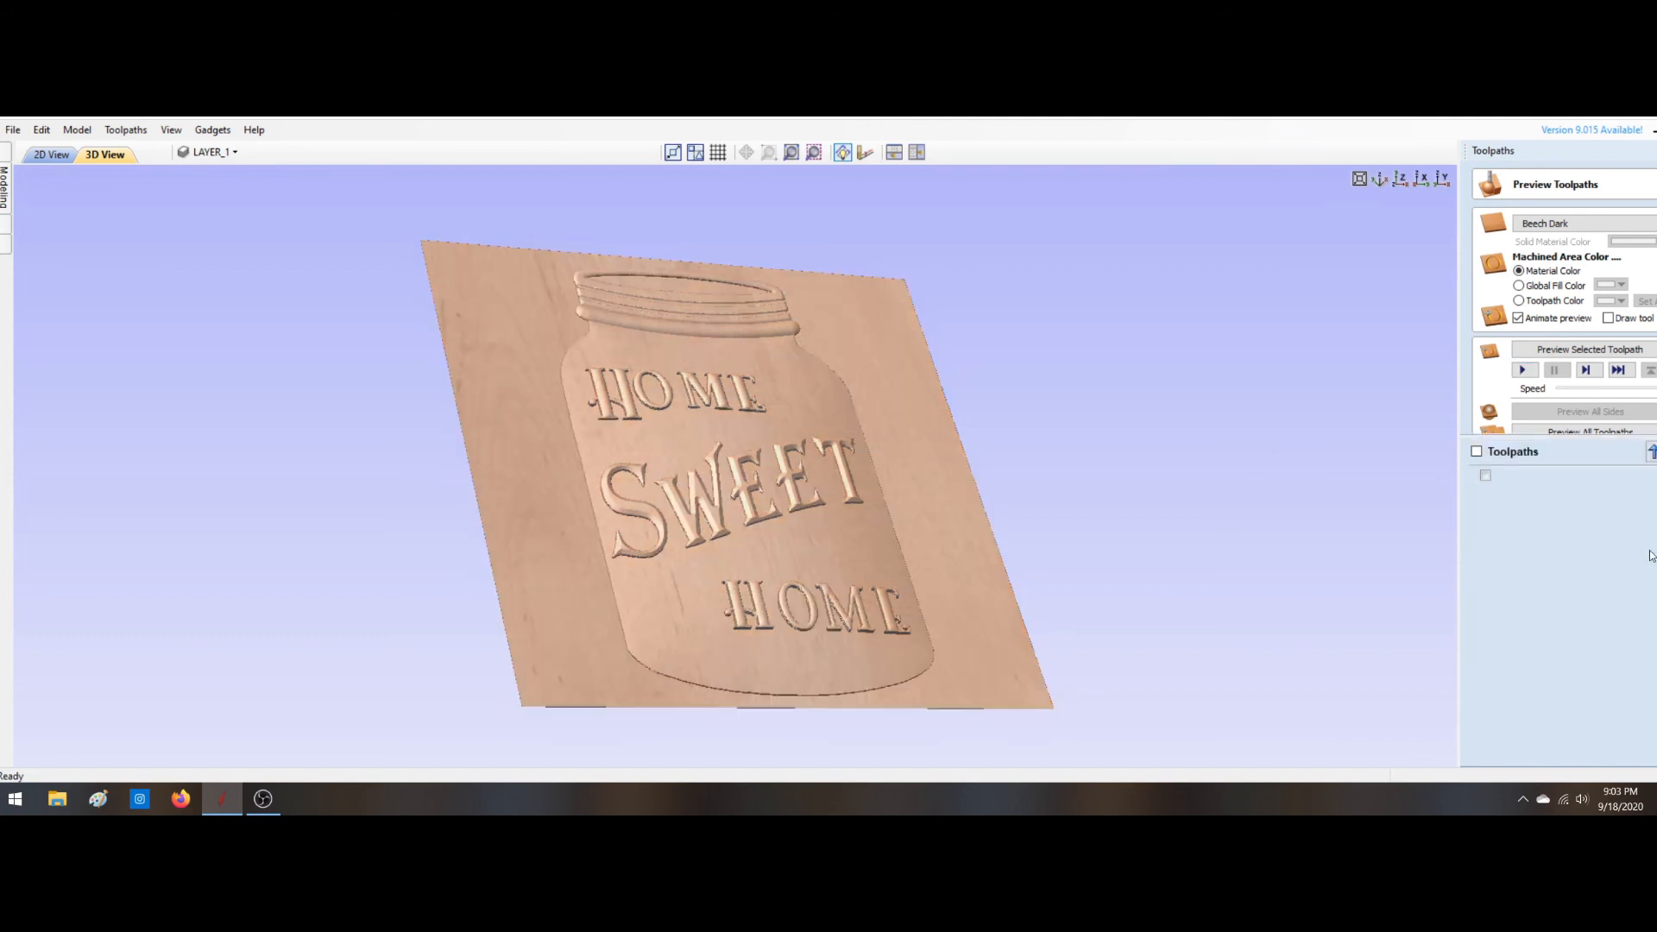
Step: Review the 3D finishing toolpath's settings, replay its cut on the material and close the preview
double_click(1547, 491)
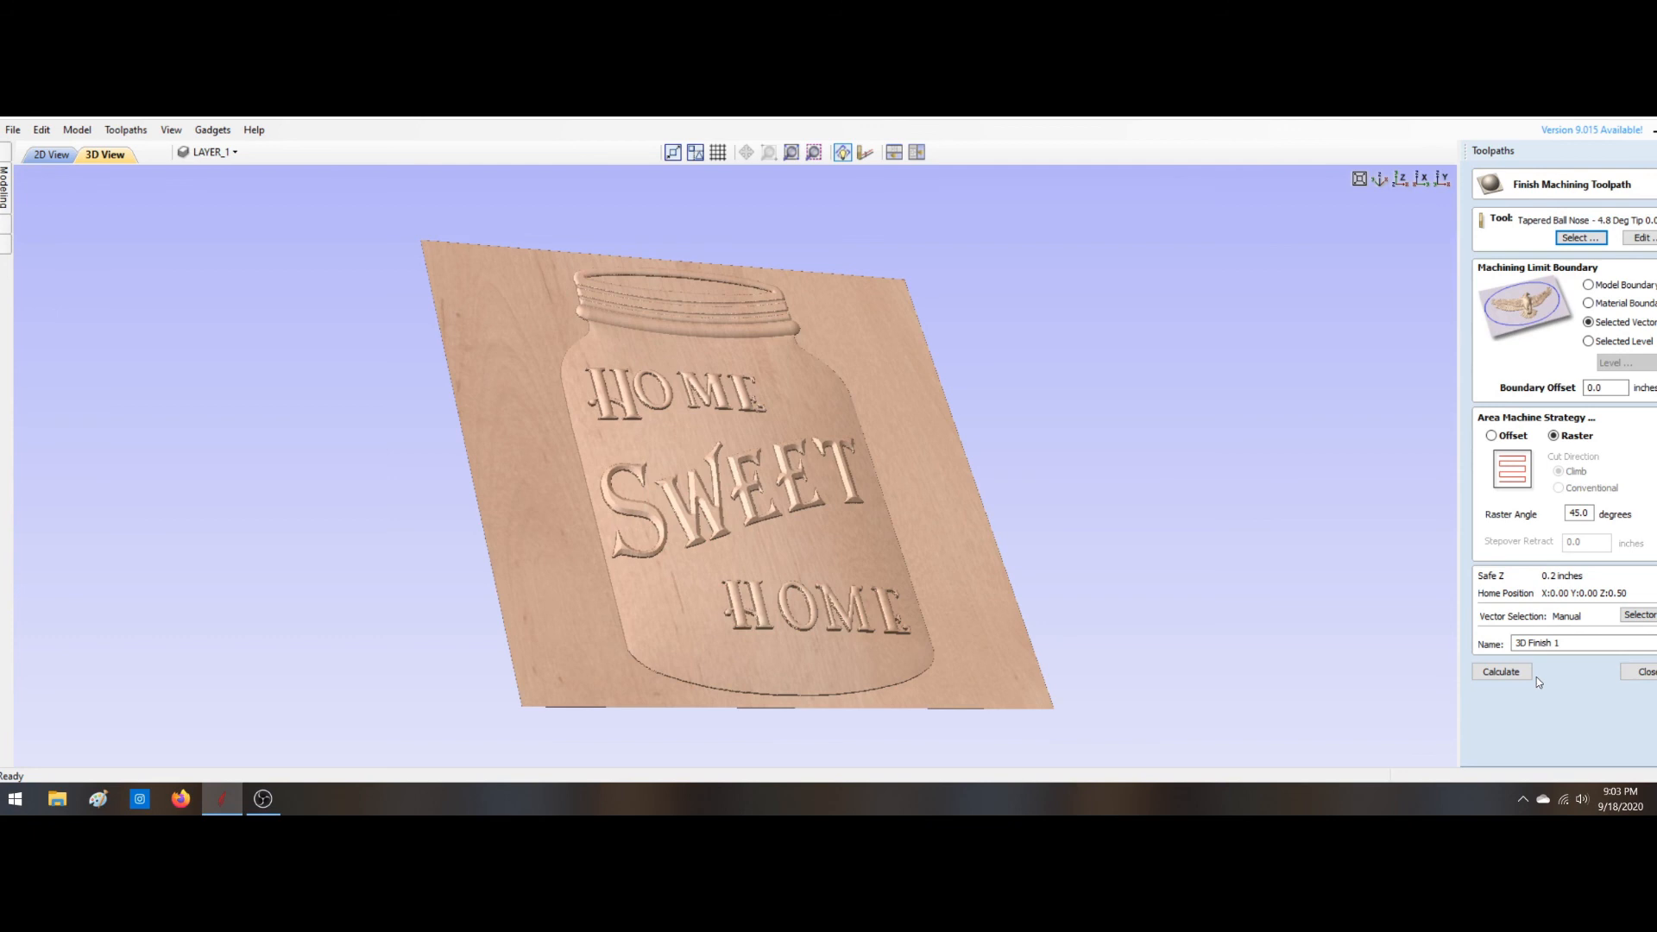
left_click(1511, 672)
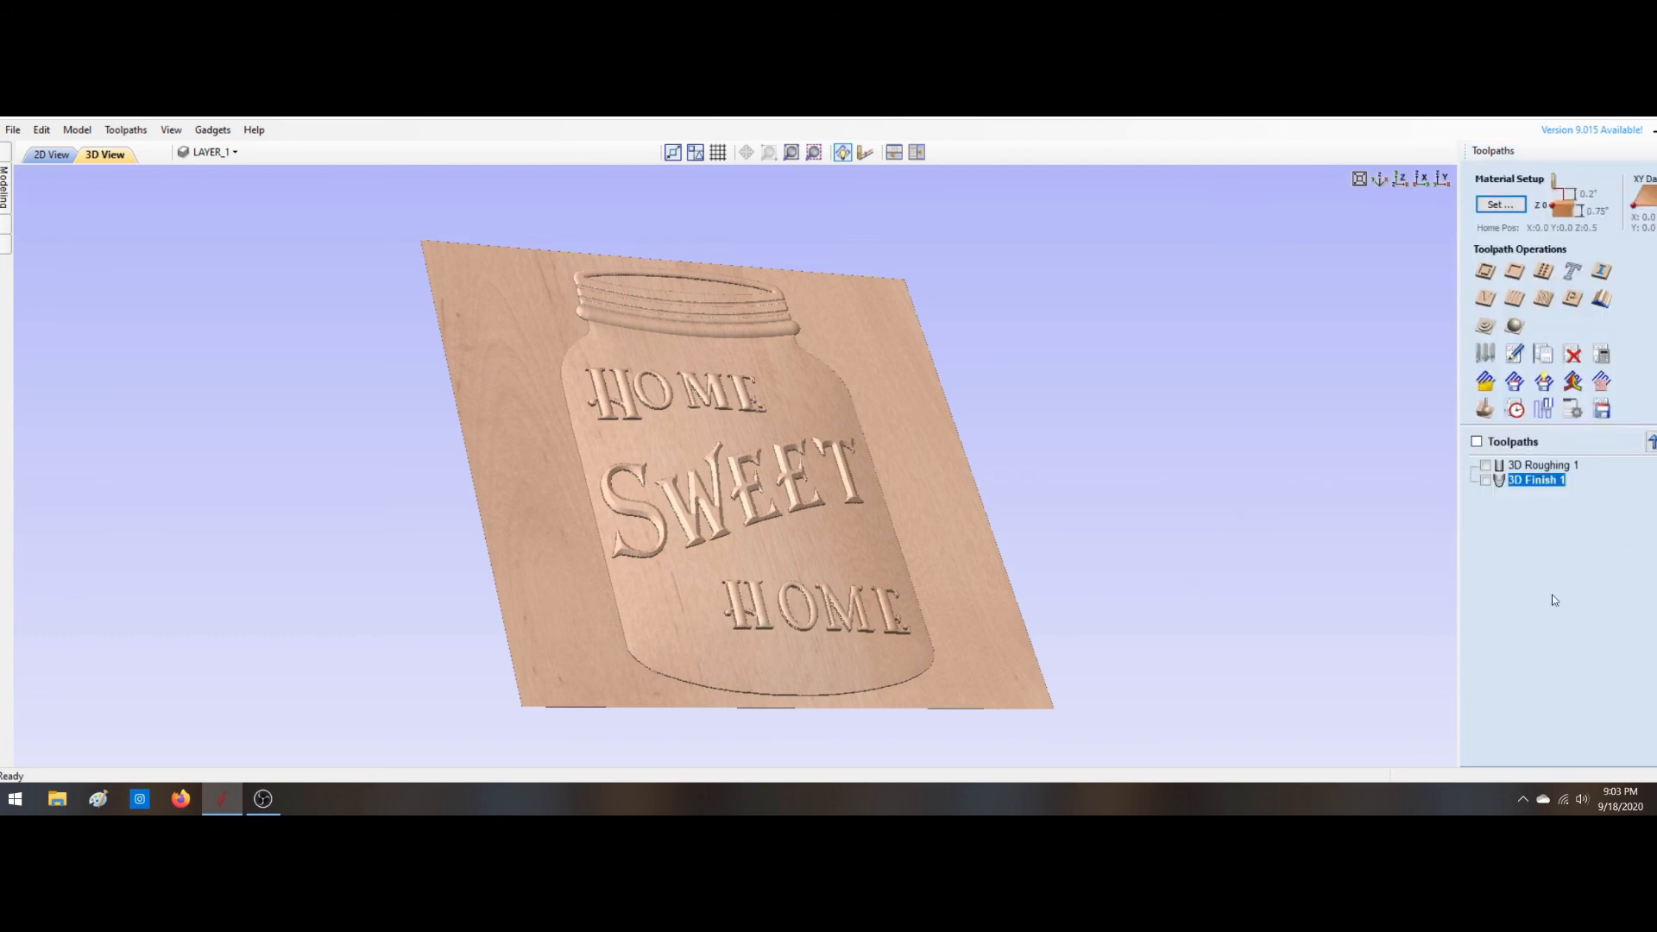
left_click(1484, 410)
left_click_drag(840, 530, 774, 644)
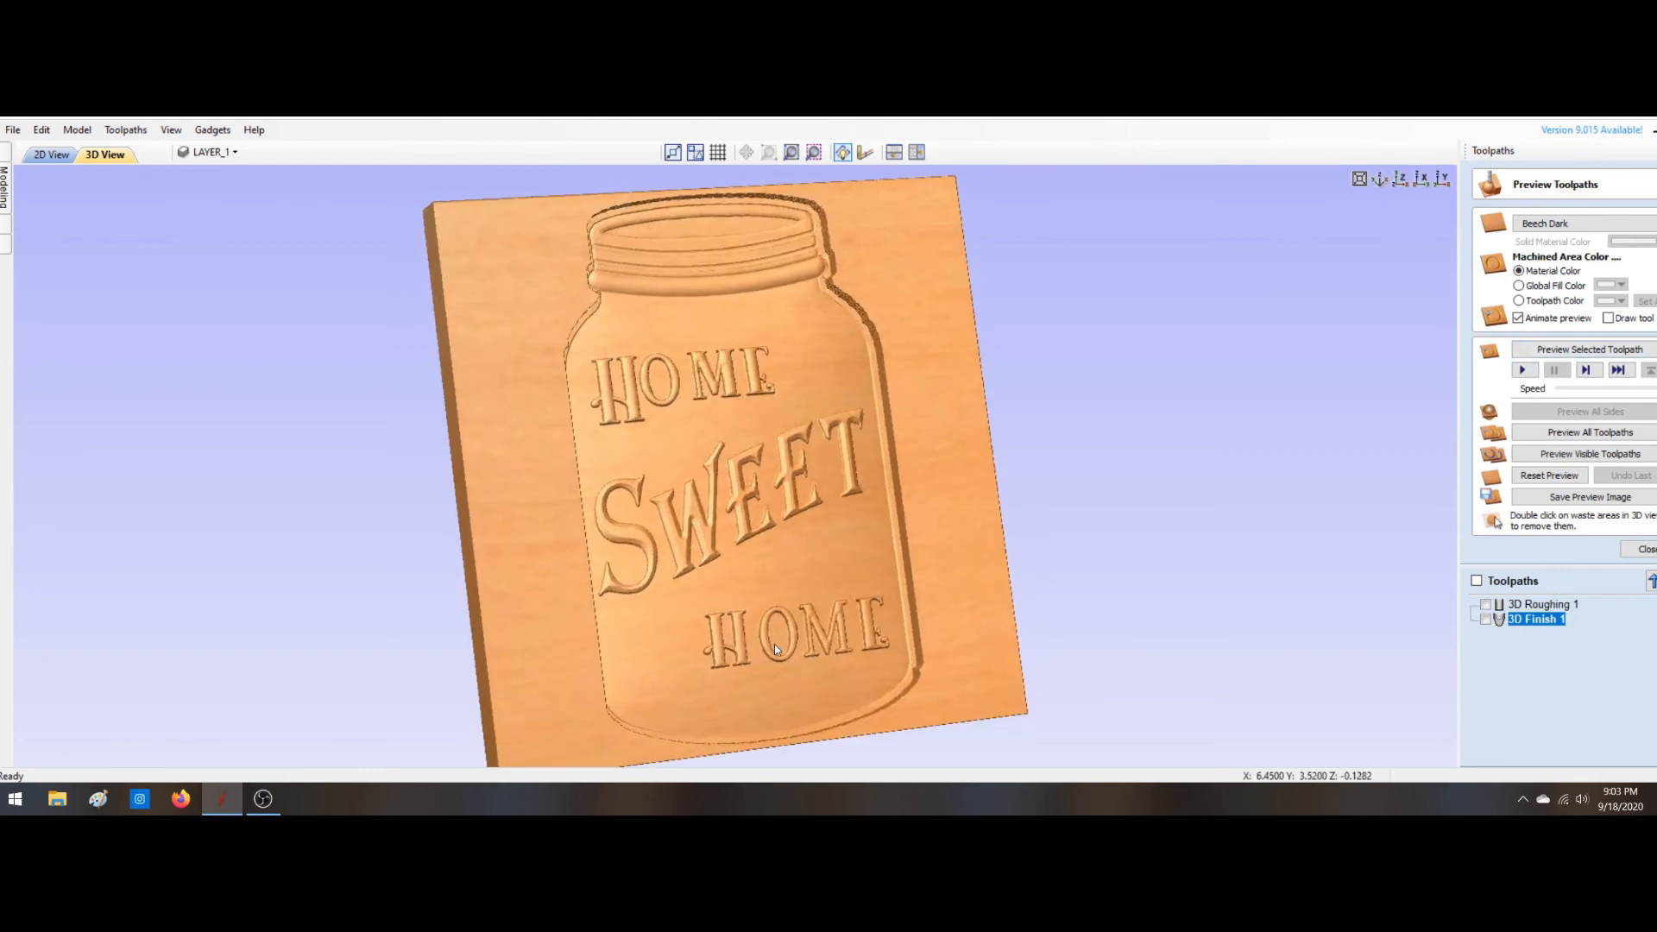
left_click(1523, 369)
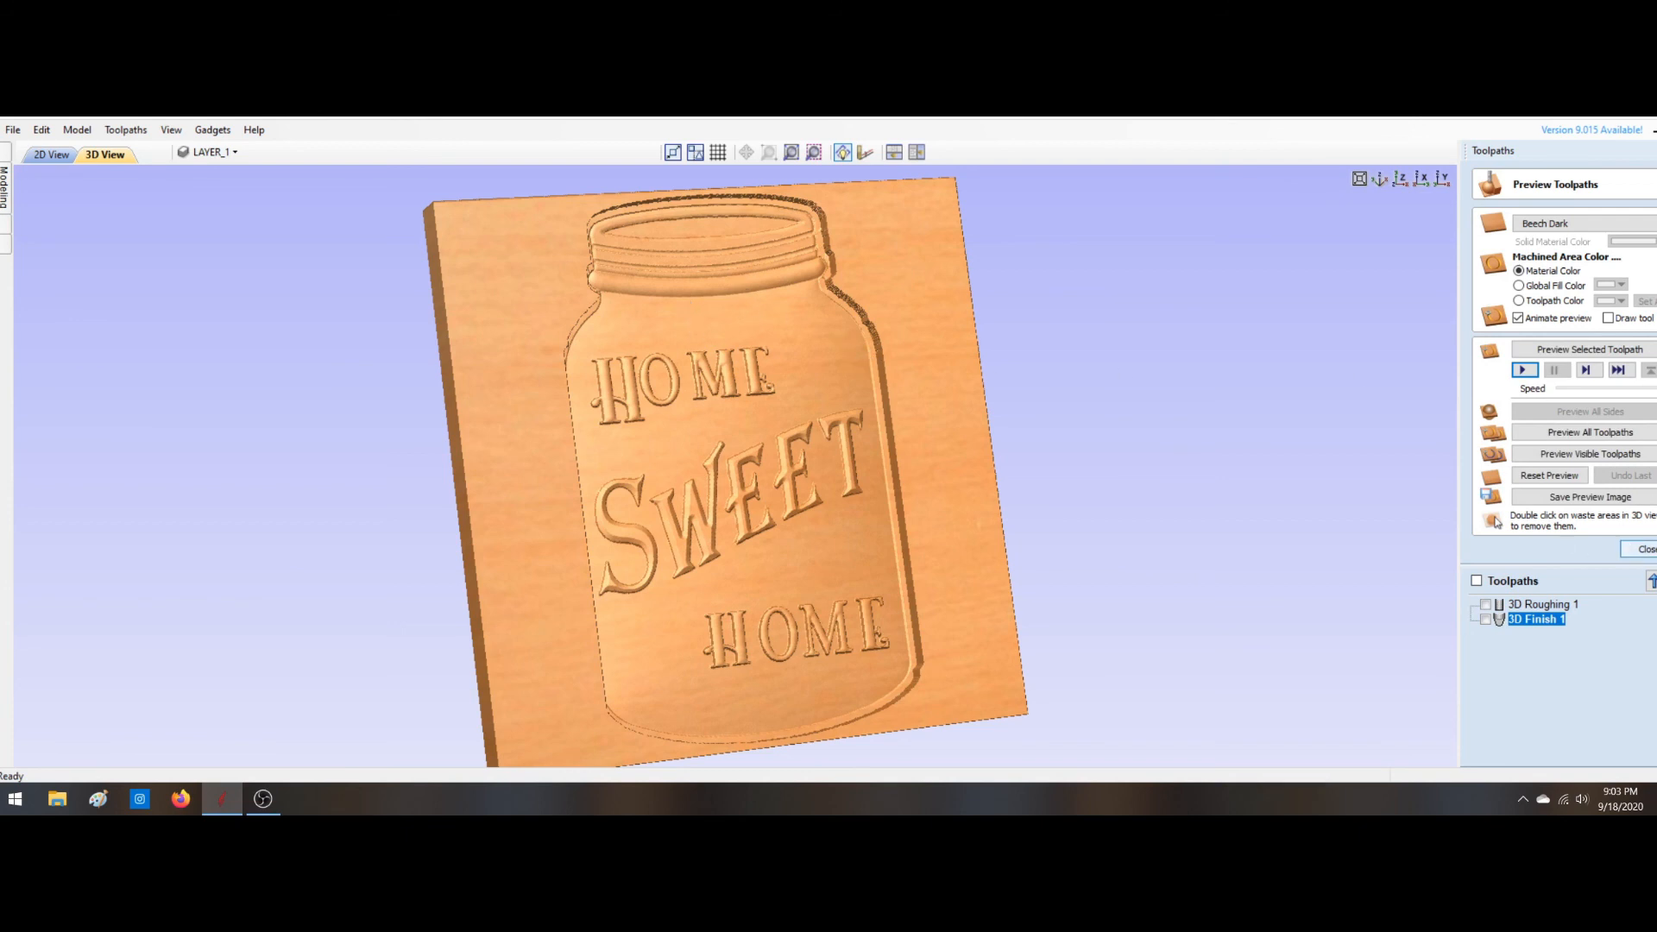
left_click(1644, 549)
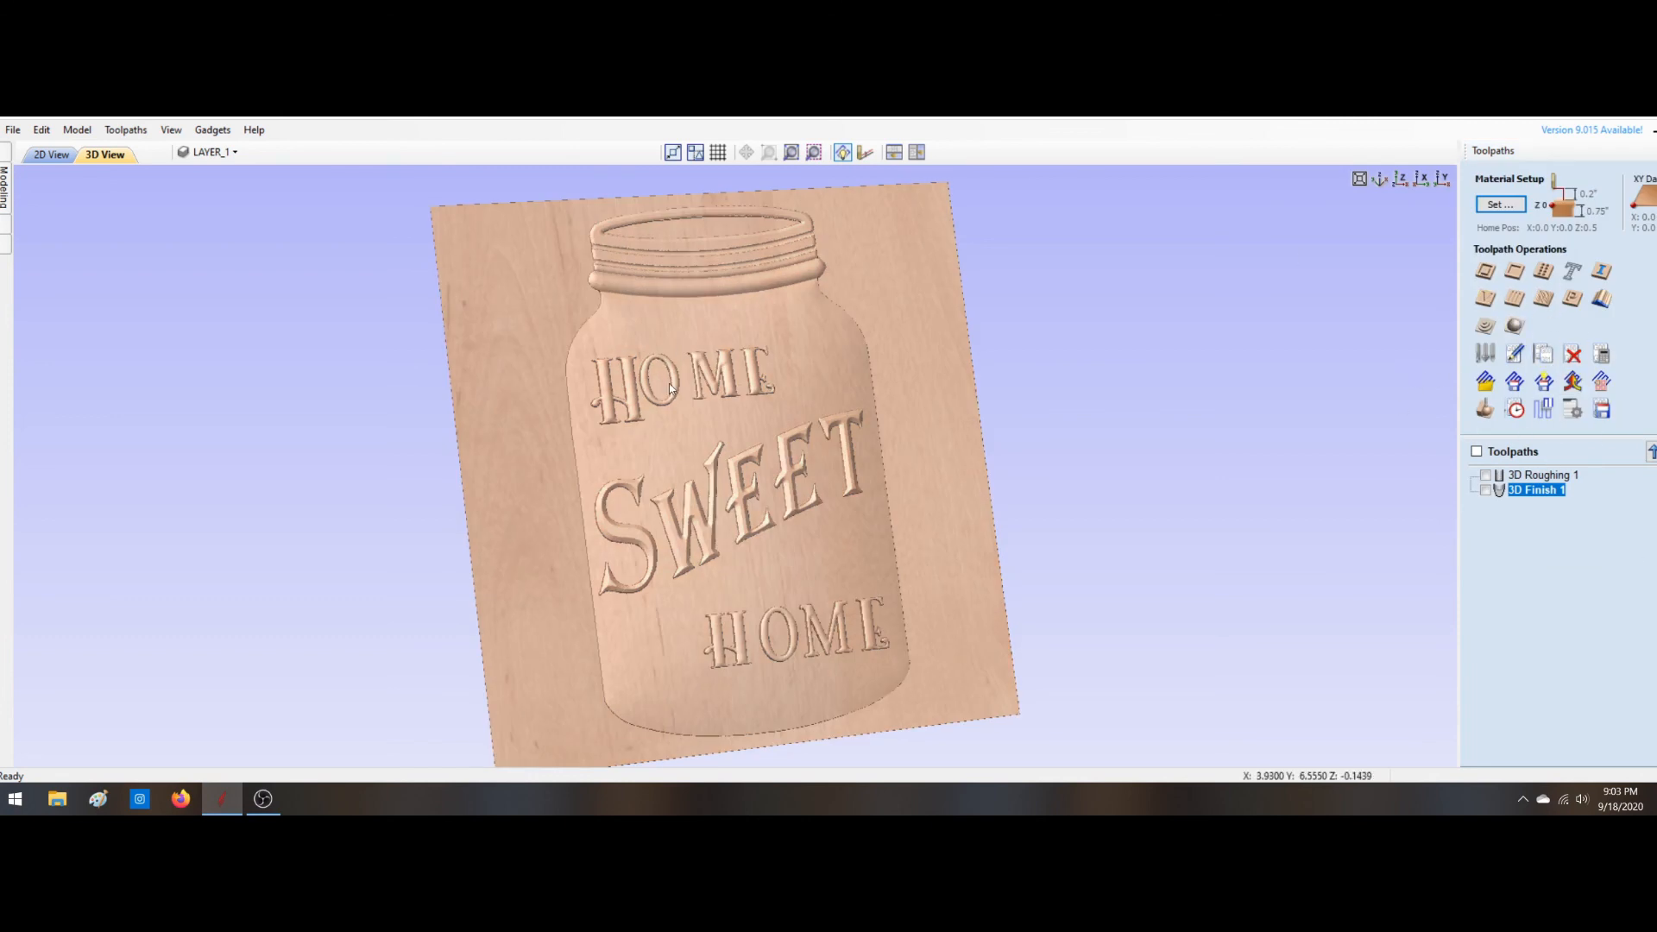
Step: Start a 2D profile toolpath on the jar outline in the 2D view and set it to cut outside the vector
left_click(52, 154)
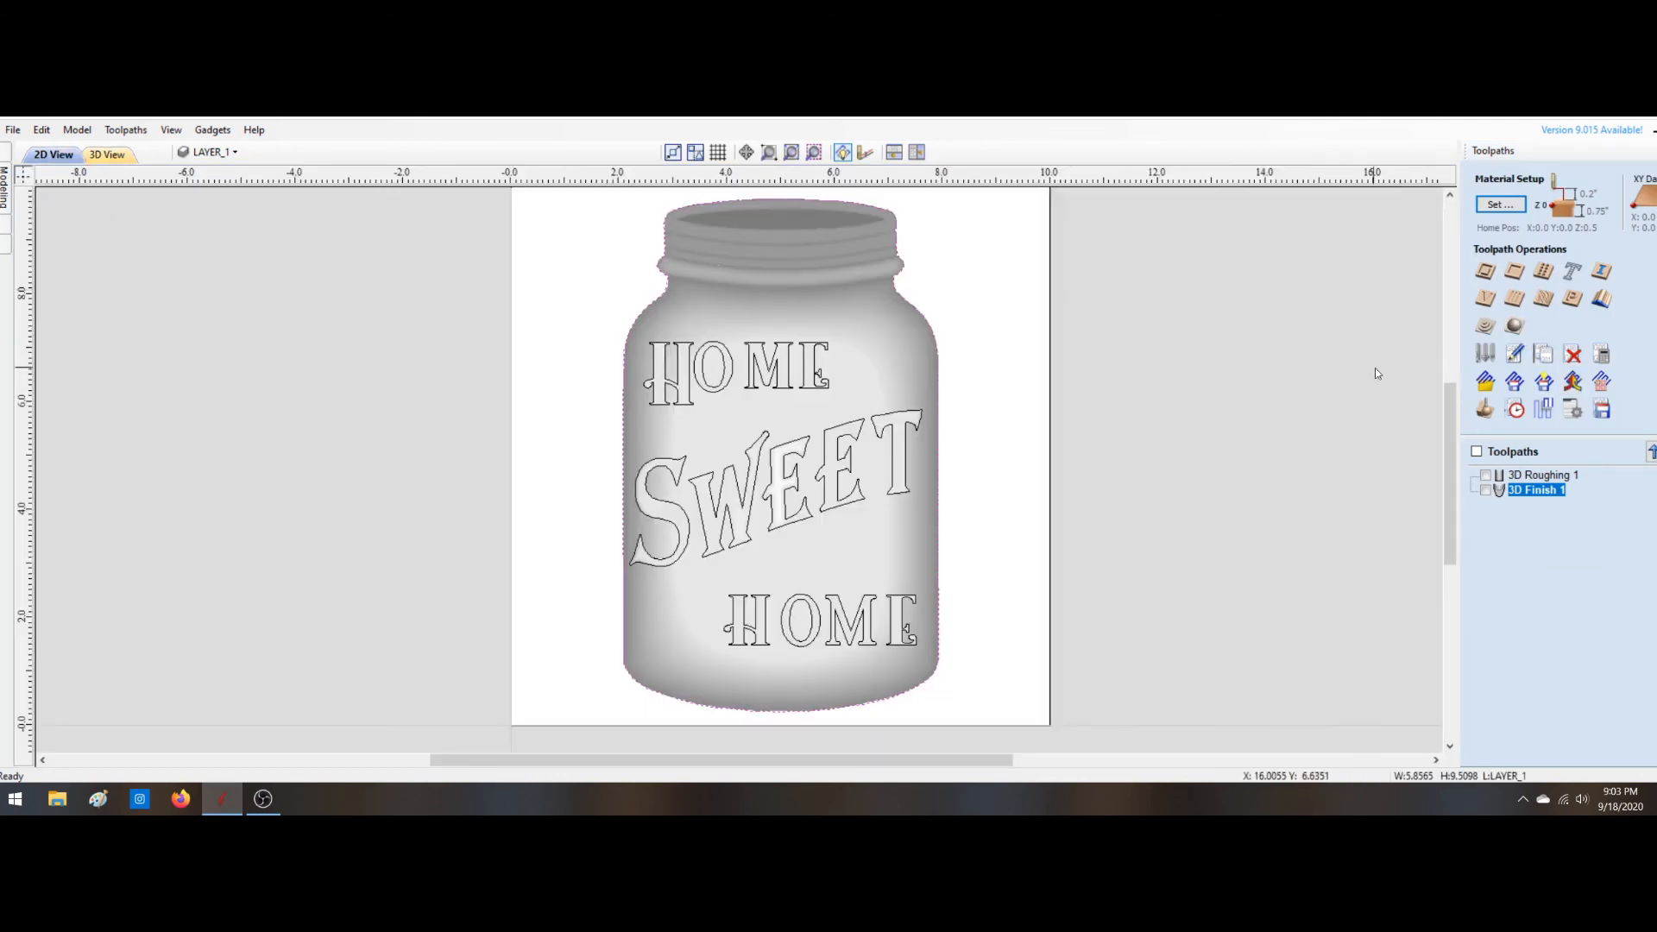
left_click(1483, 273)
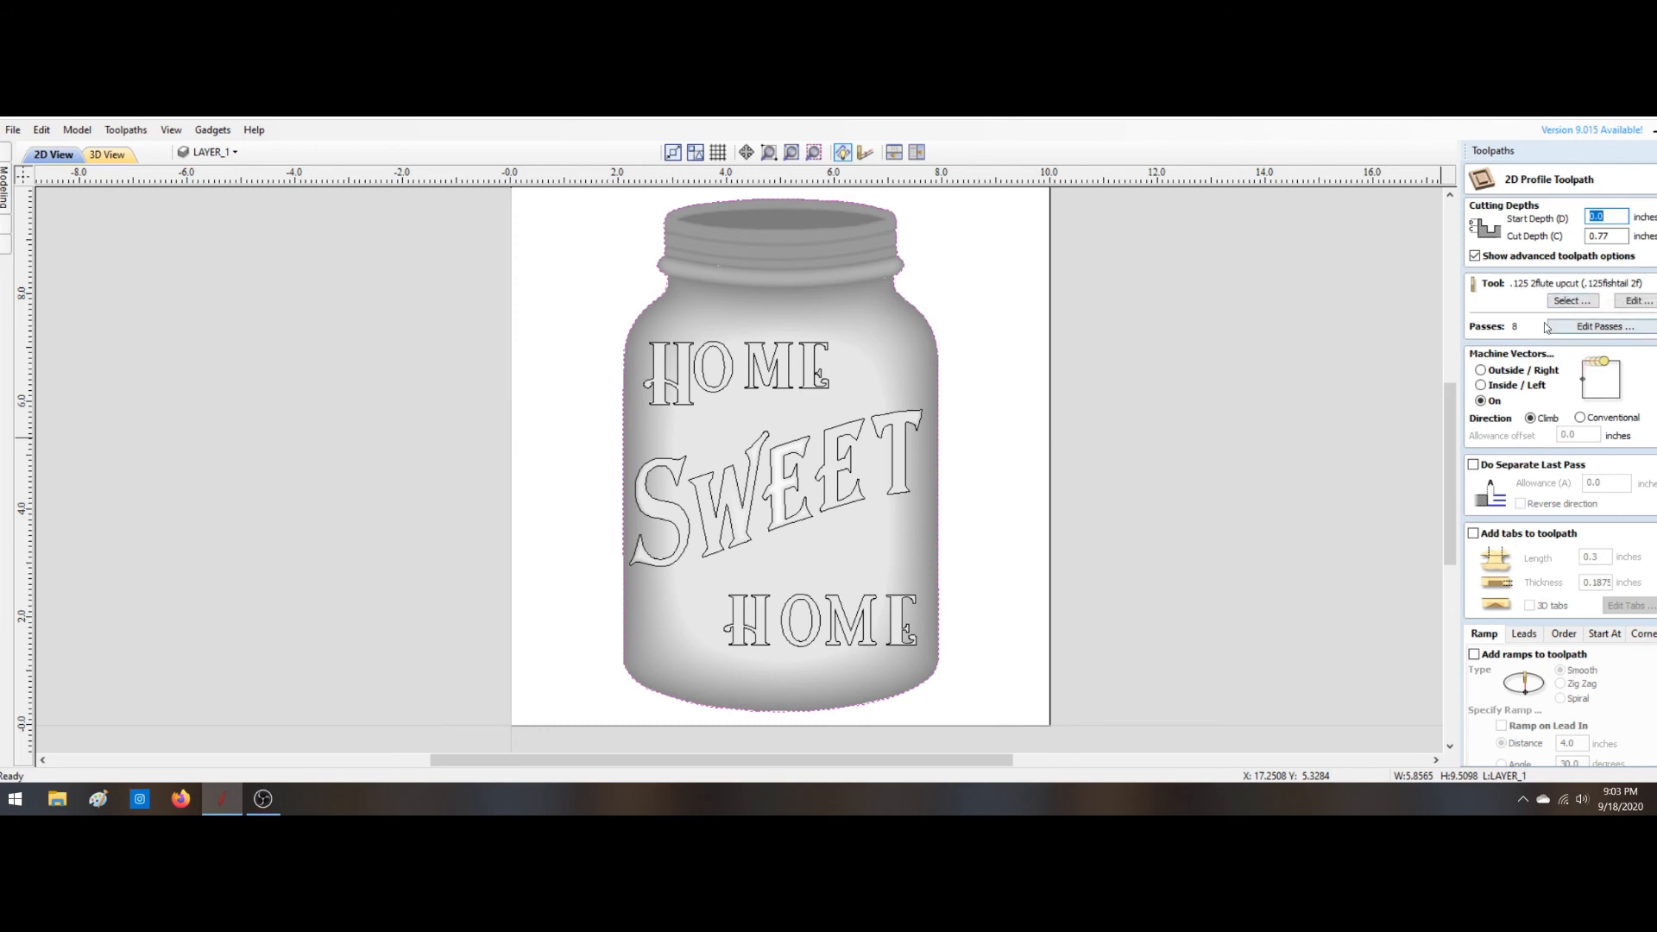
left_click(1481, 370)
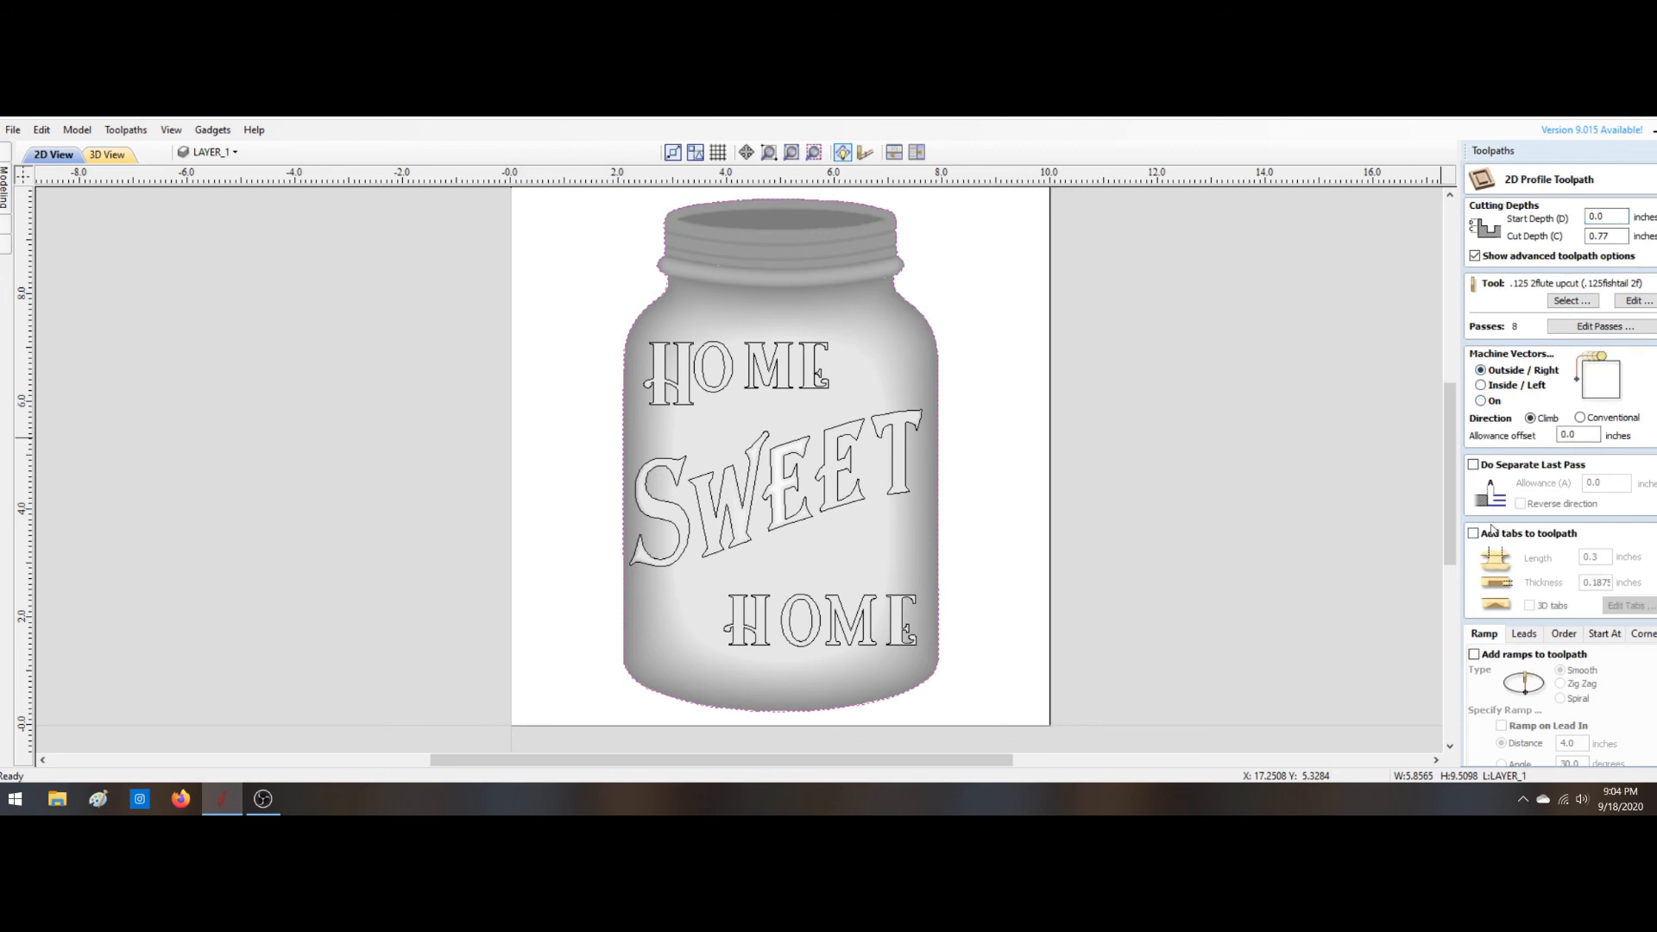
scroll(1492, 528, "down", 2)
scroll(1492, 529, "down", 3)
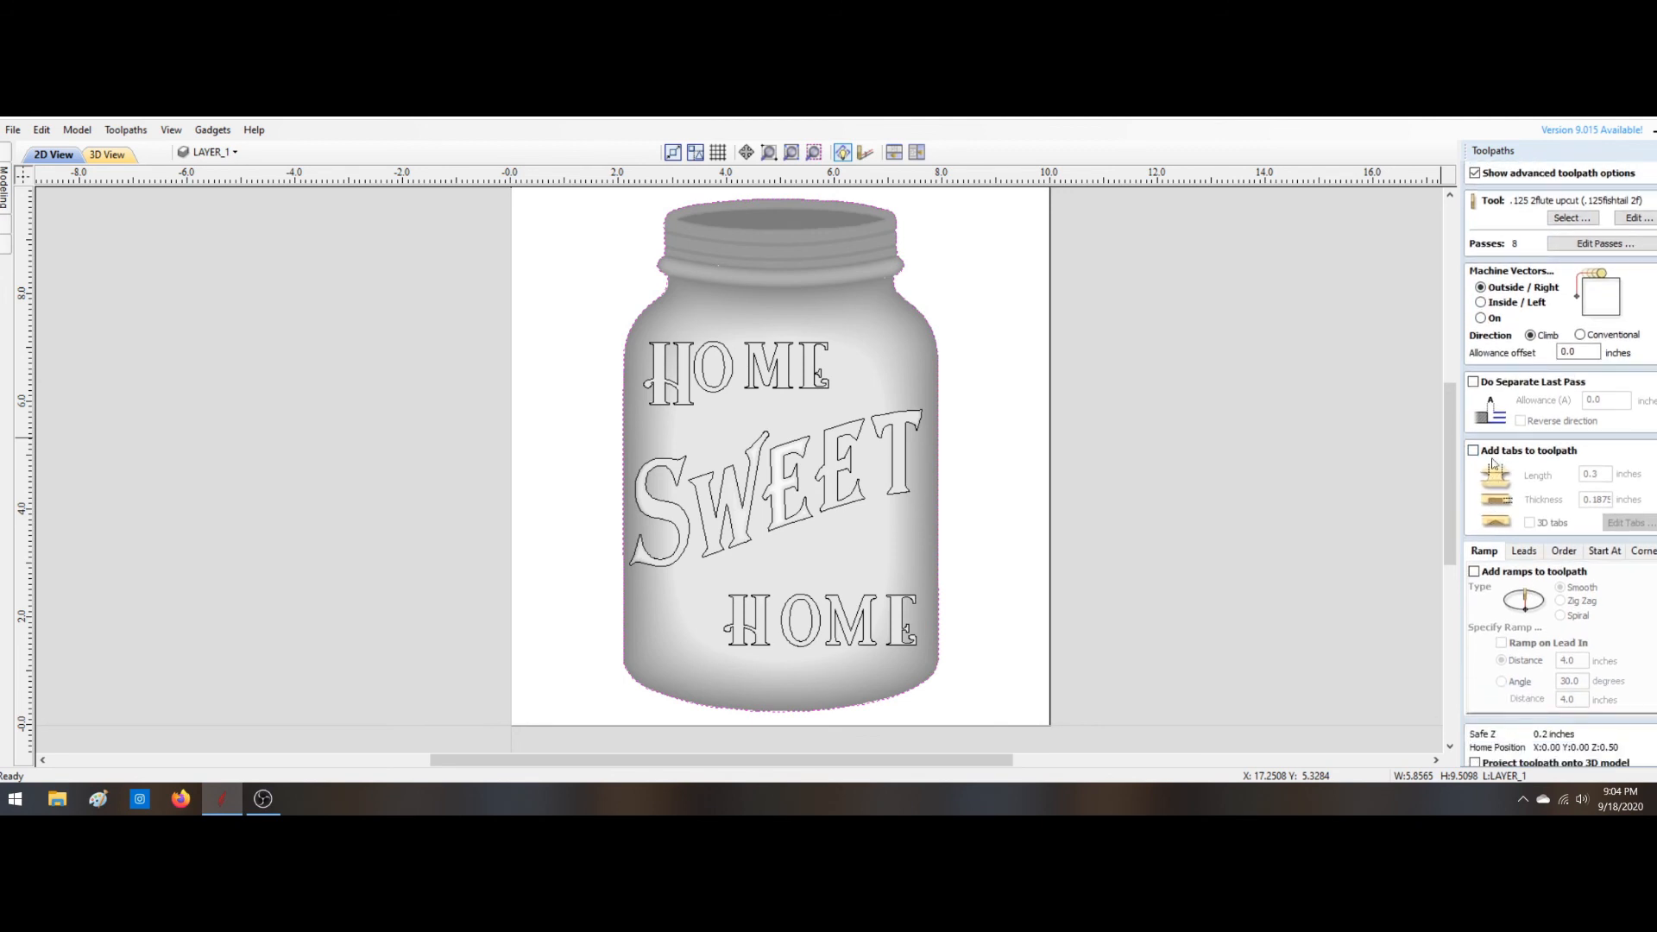
Step: Enable tabs on the profile toolpath and add a constant number of 4 to the jar outline
left_click(1473, 449)
left_click(1633, 522)
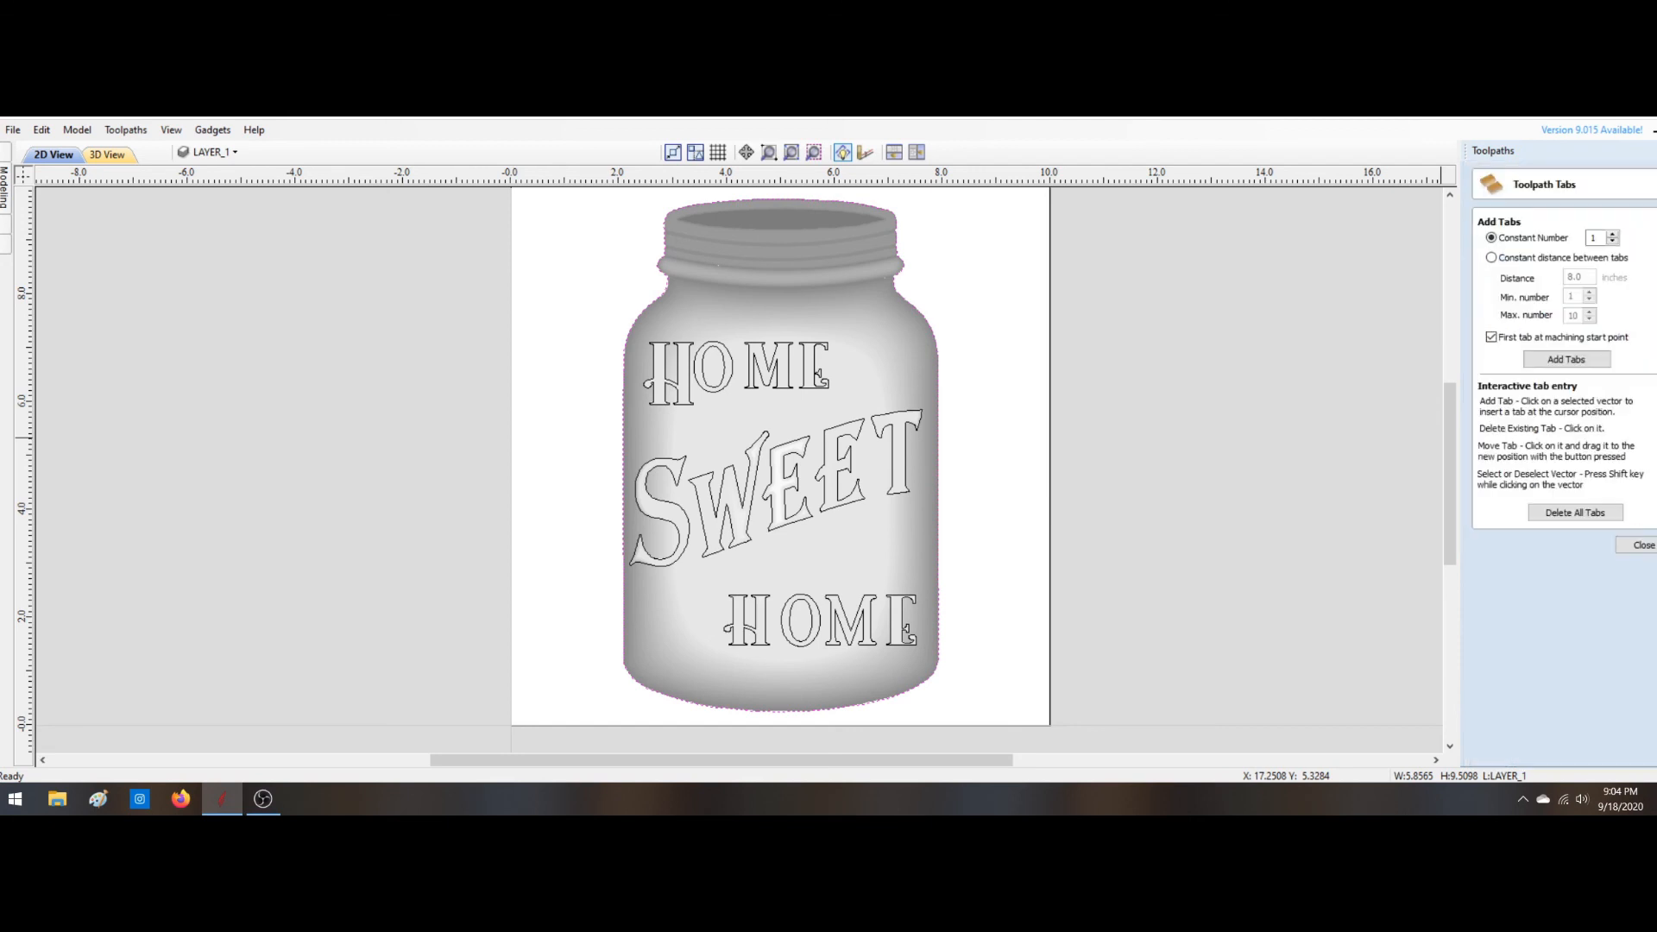
left_click(1613, 234)
left_click(1566, 359)
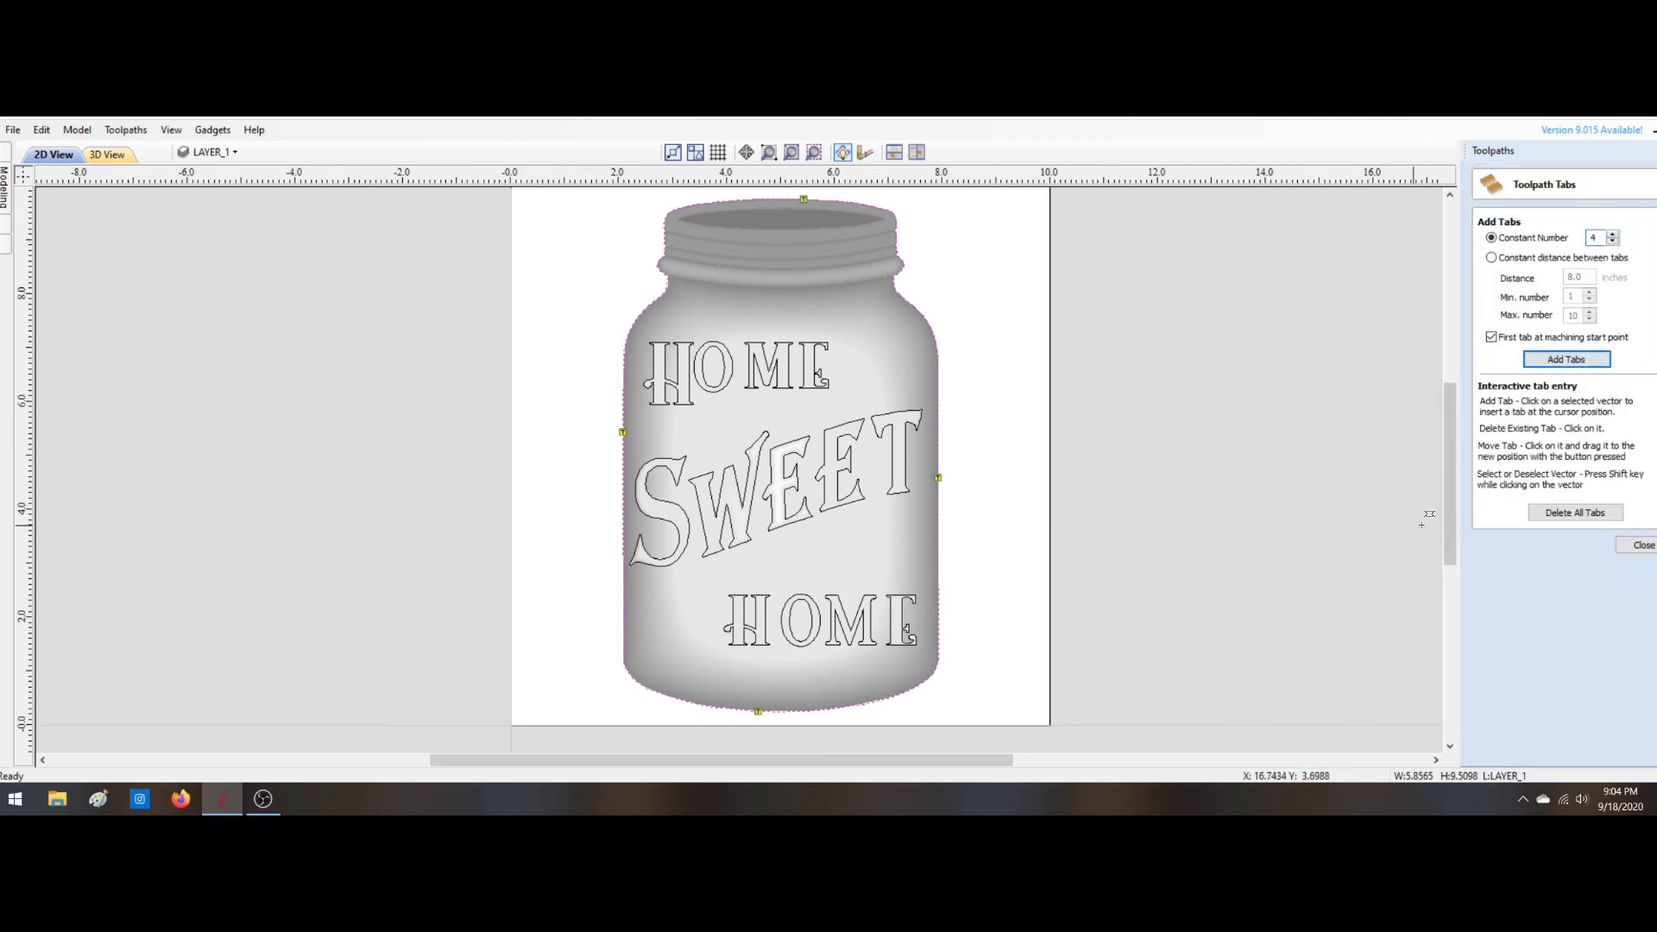
Step: Reposition the four tabs so the upper and lower ones are centred and the side ones are roughly level, then finish tab editing
left_click(782, 711)
left_click_drag(623, 432, 623, 454)
left_click_drag(940, 476, 939, 440)
left_click_drag(944, 441, 945, 450)
left_click_drag(801, 198, 786, 198)
left_click(1641, 545)
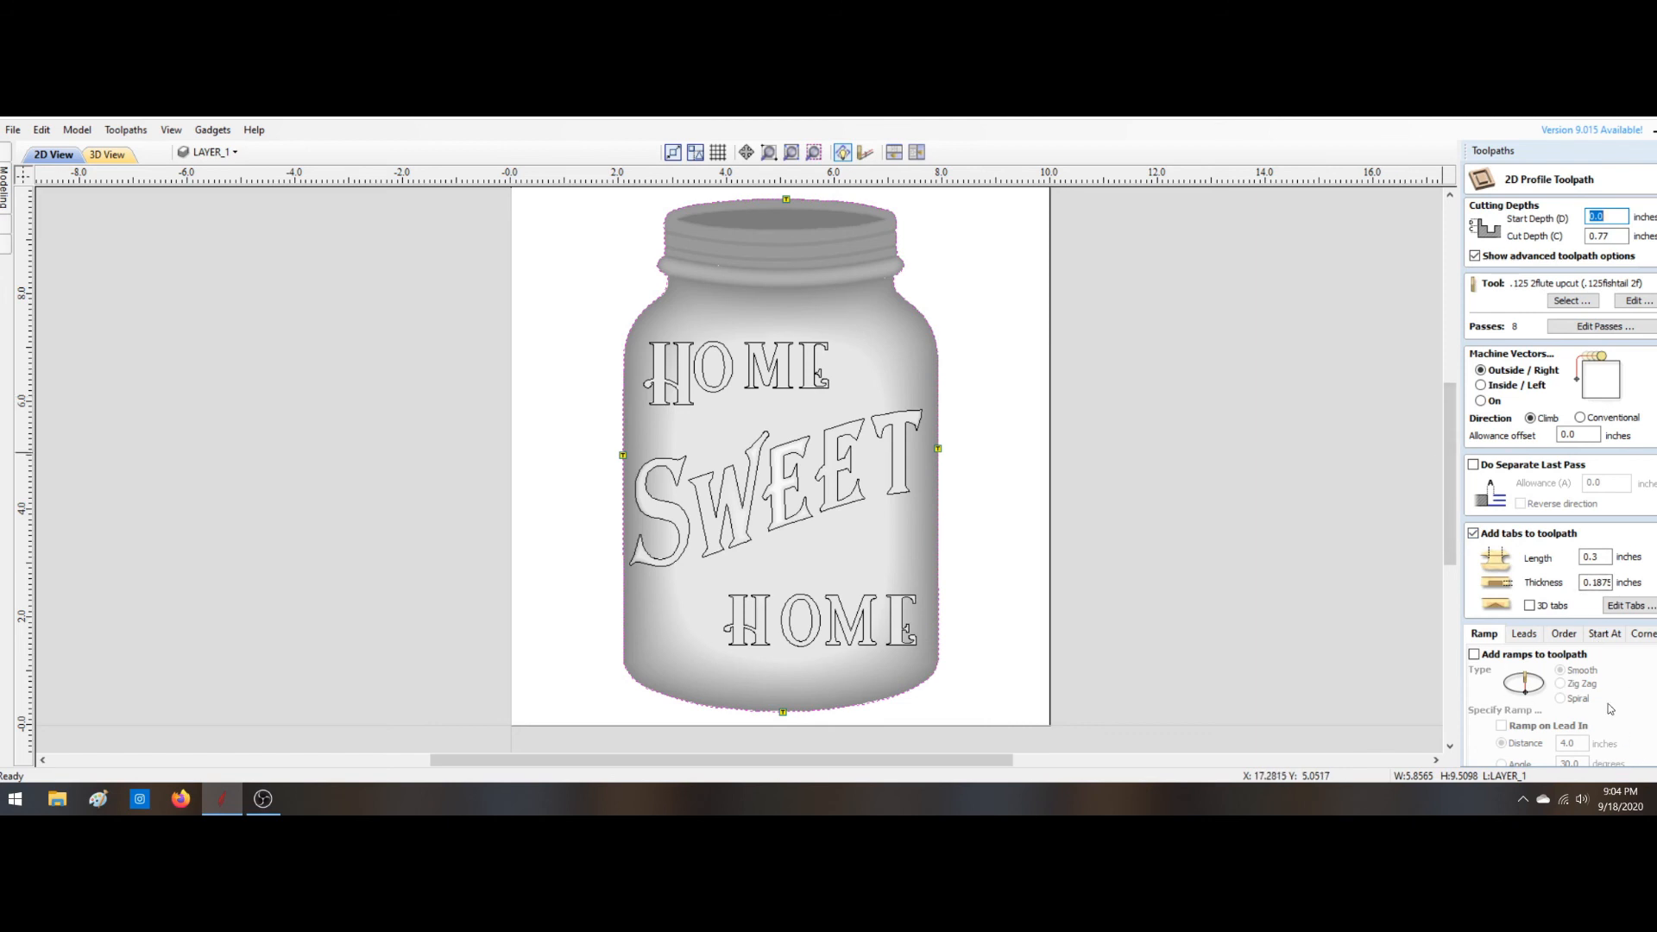
Step: Add circular leads with a .75 inch radius and a lead out, then calculate the jar's profile toolpath
scroll(1609, 709, "down", 4)
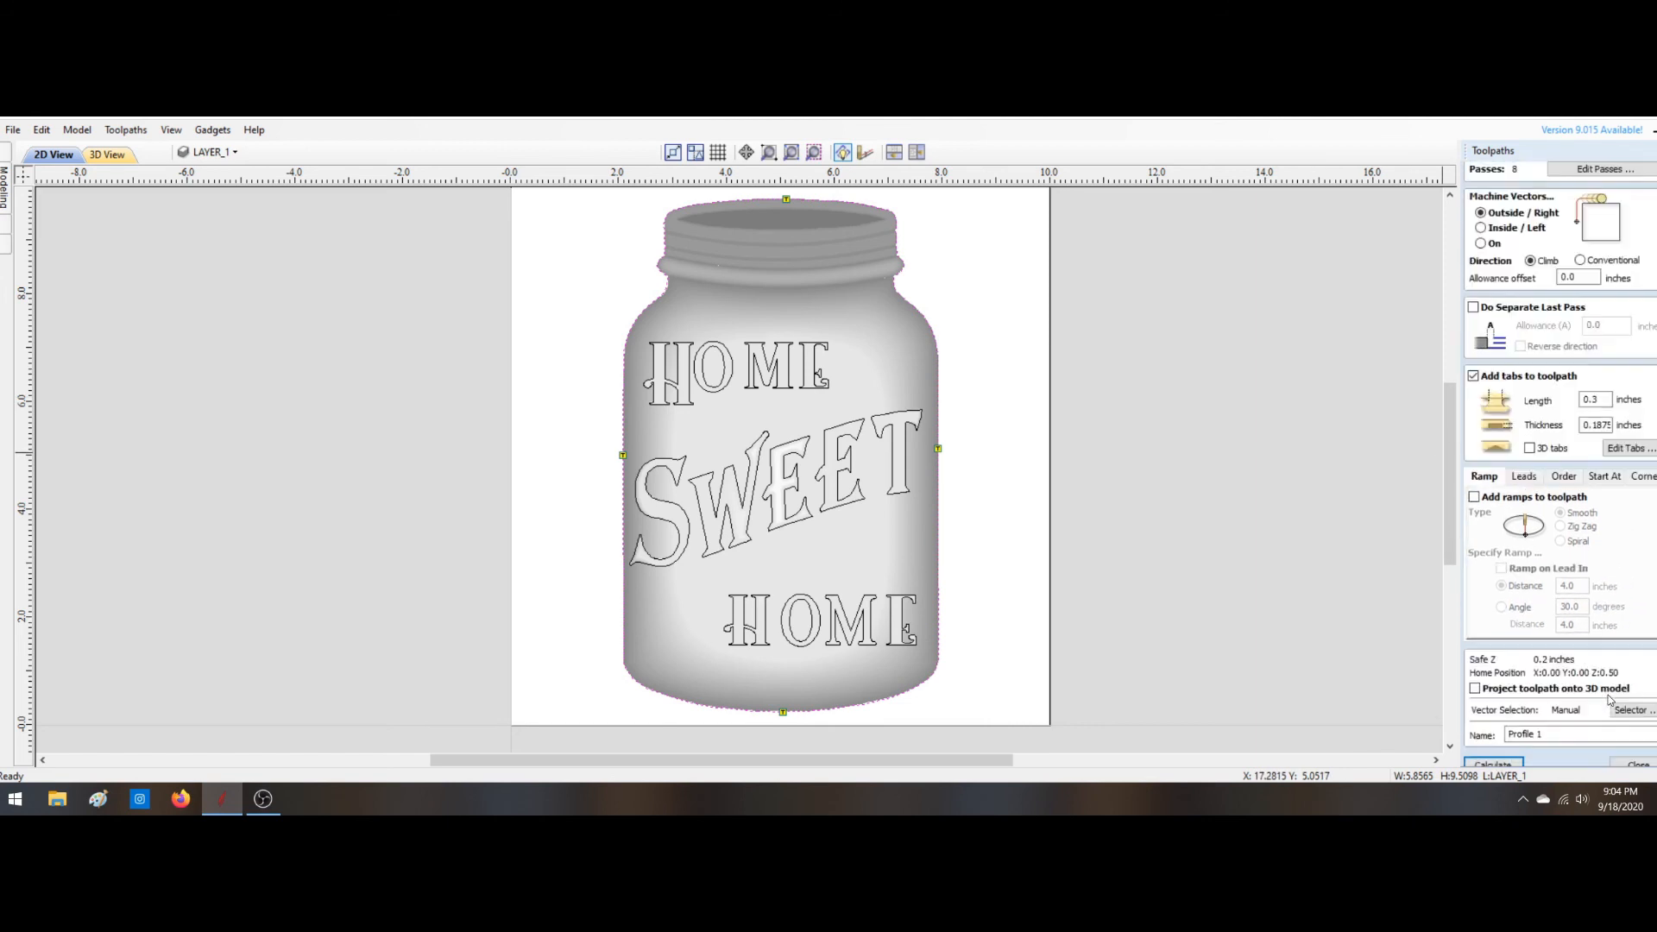
scroll(1610, 698, "down", 1)
left_click(1524, 466)
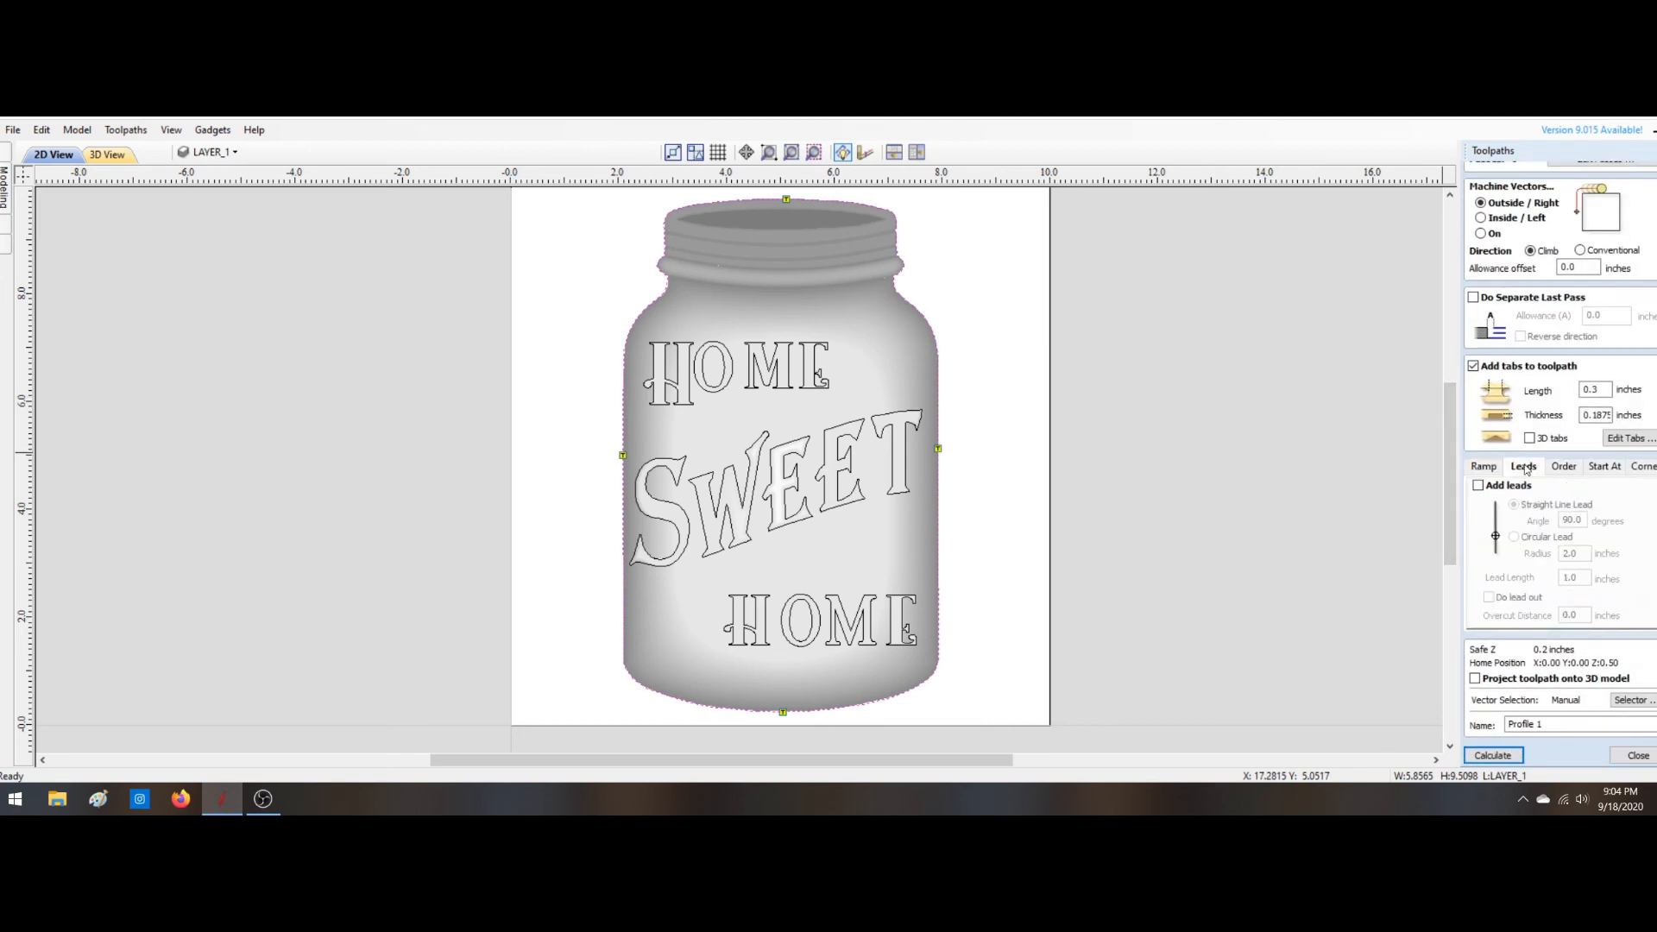
left_click(1478, 486)
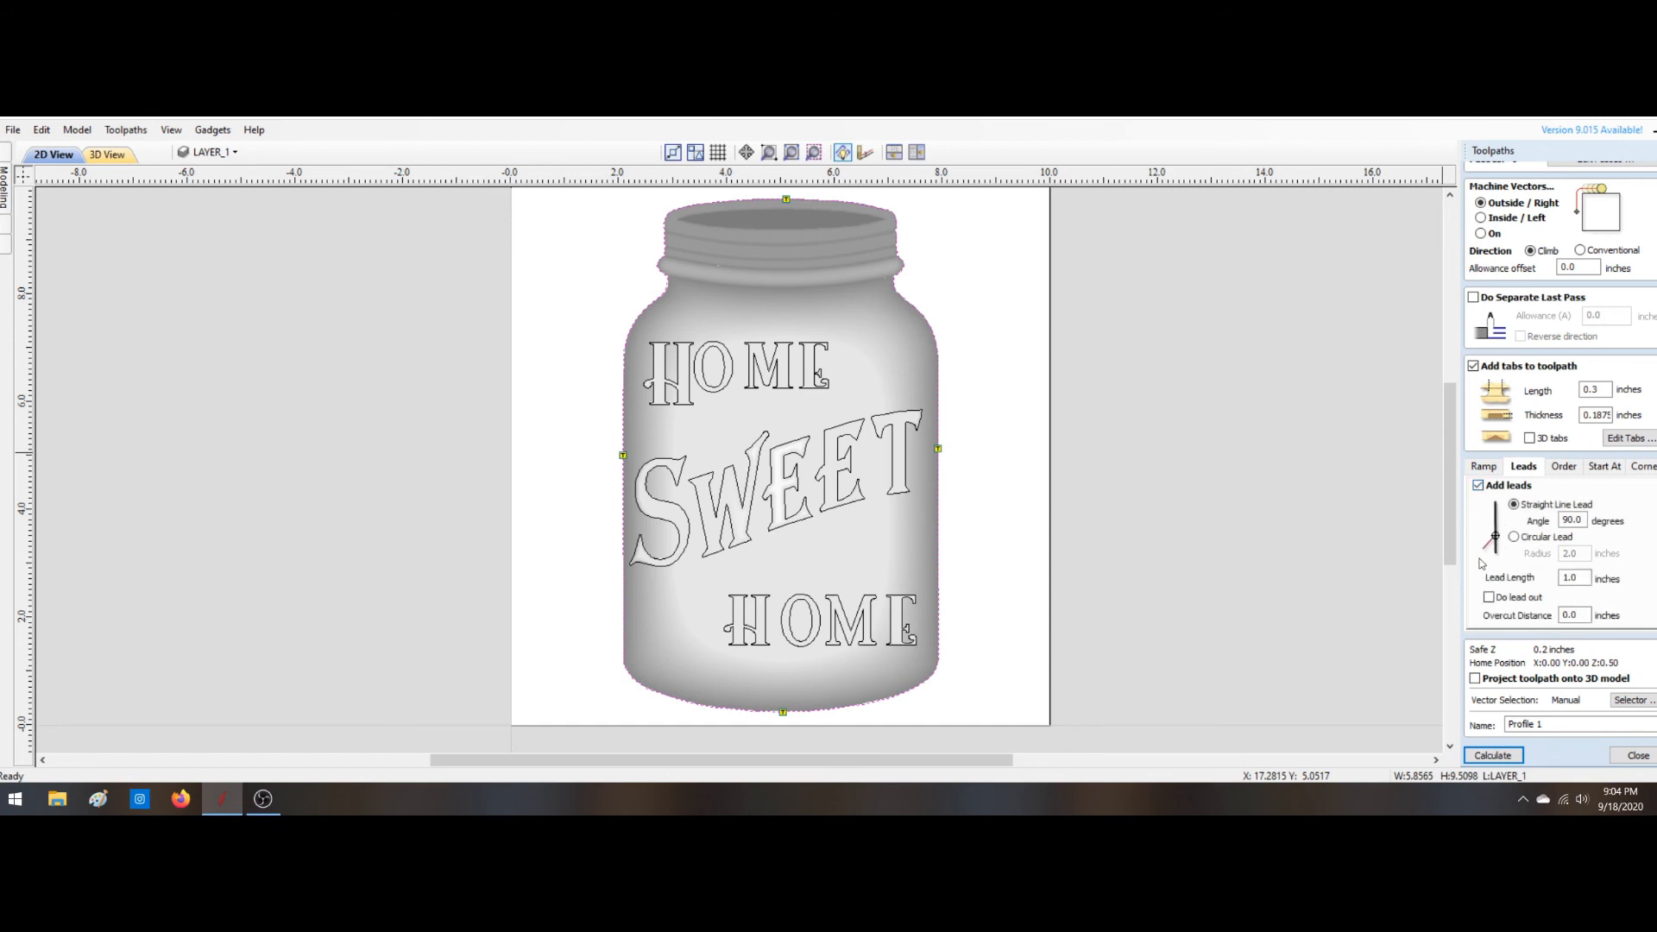
left_click(1514, 537)
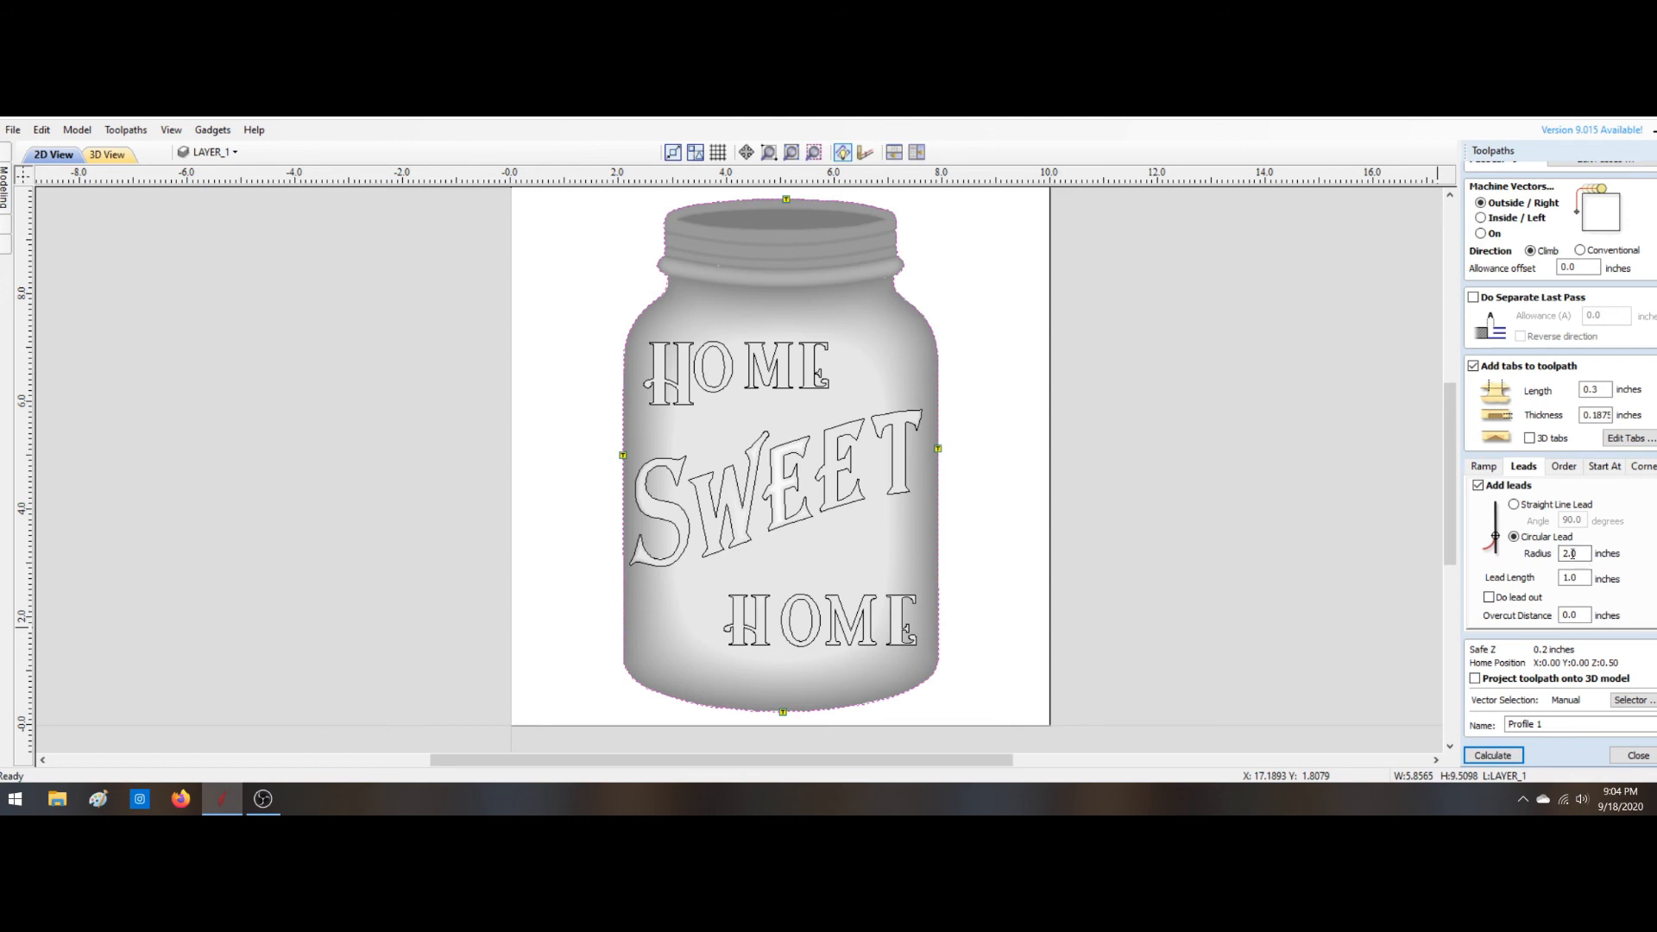
left_click_drag(1579, 553, 1543, 562)
type(".75")
left_click(1489, 601)
left_click(1493, 756)
left_click(805, 539)
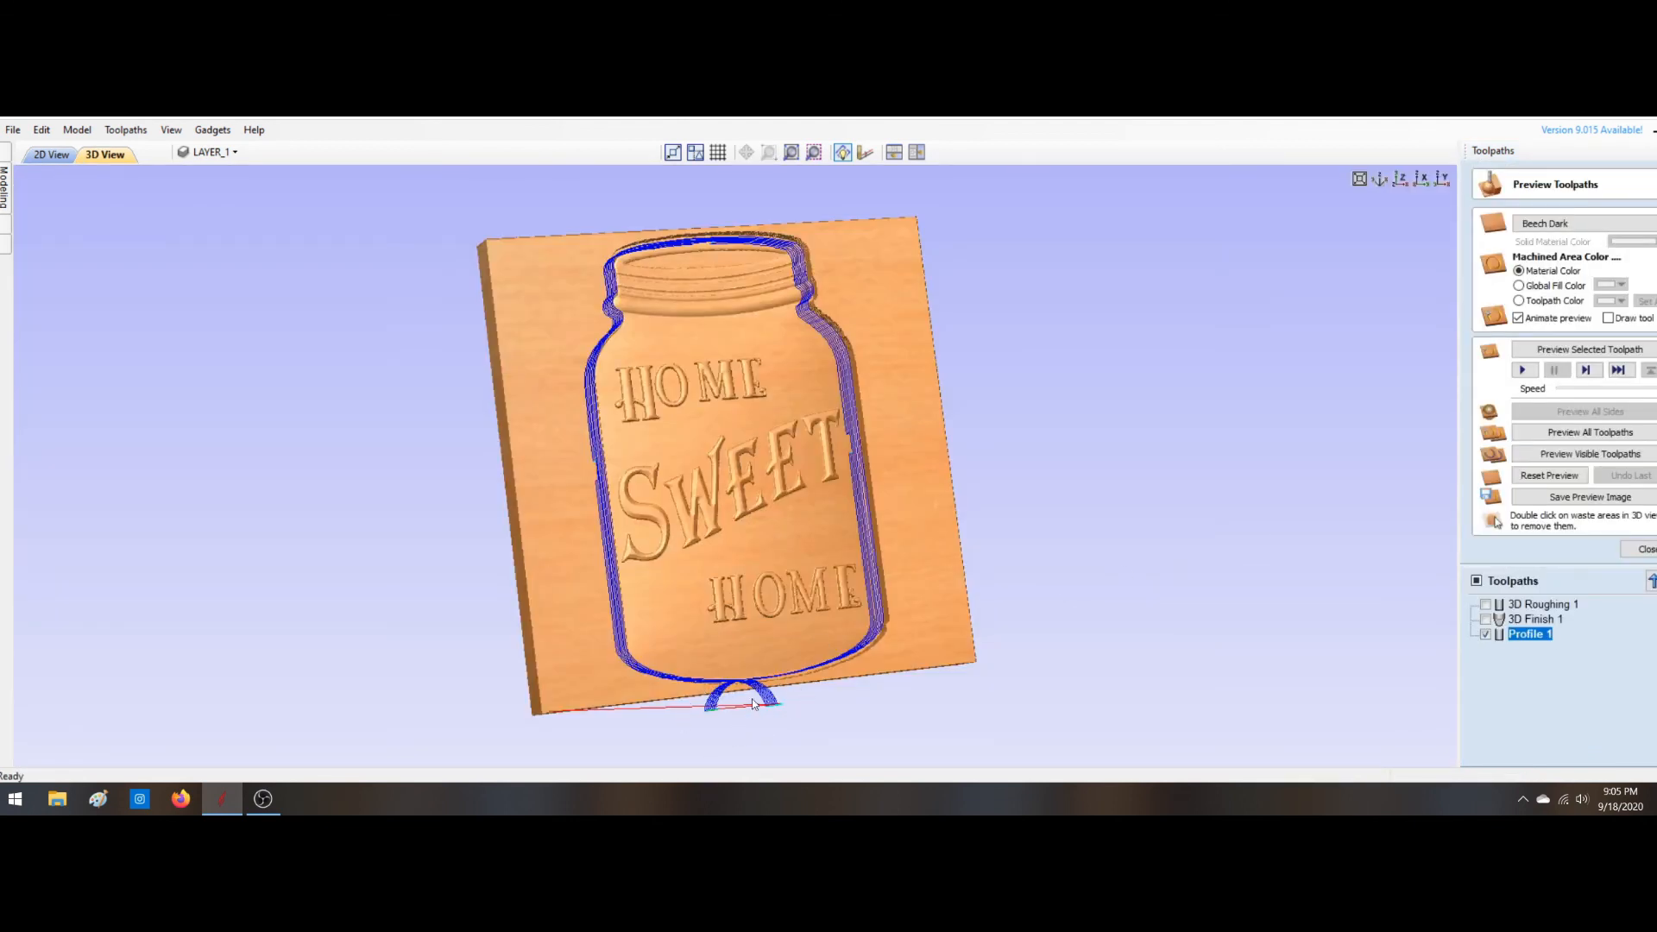
Step: Preview the profile cut, inspect the tabs and lead arcs around the jar from several angles, and close the preview
mouse_move(752, 697)
left_mouse_down()
mouse_move(728, 742)
mouse_move(710, 710)
mouse_move(749, 725)
left_mouse_up()
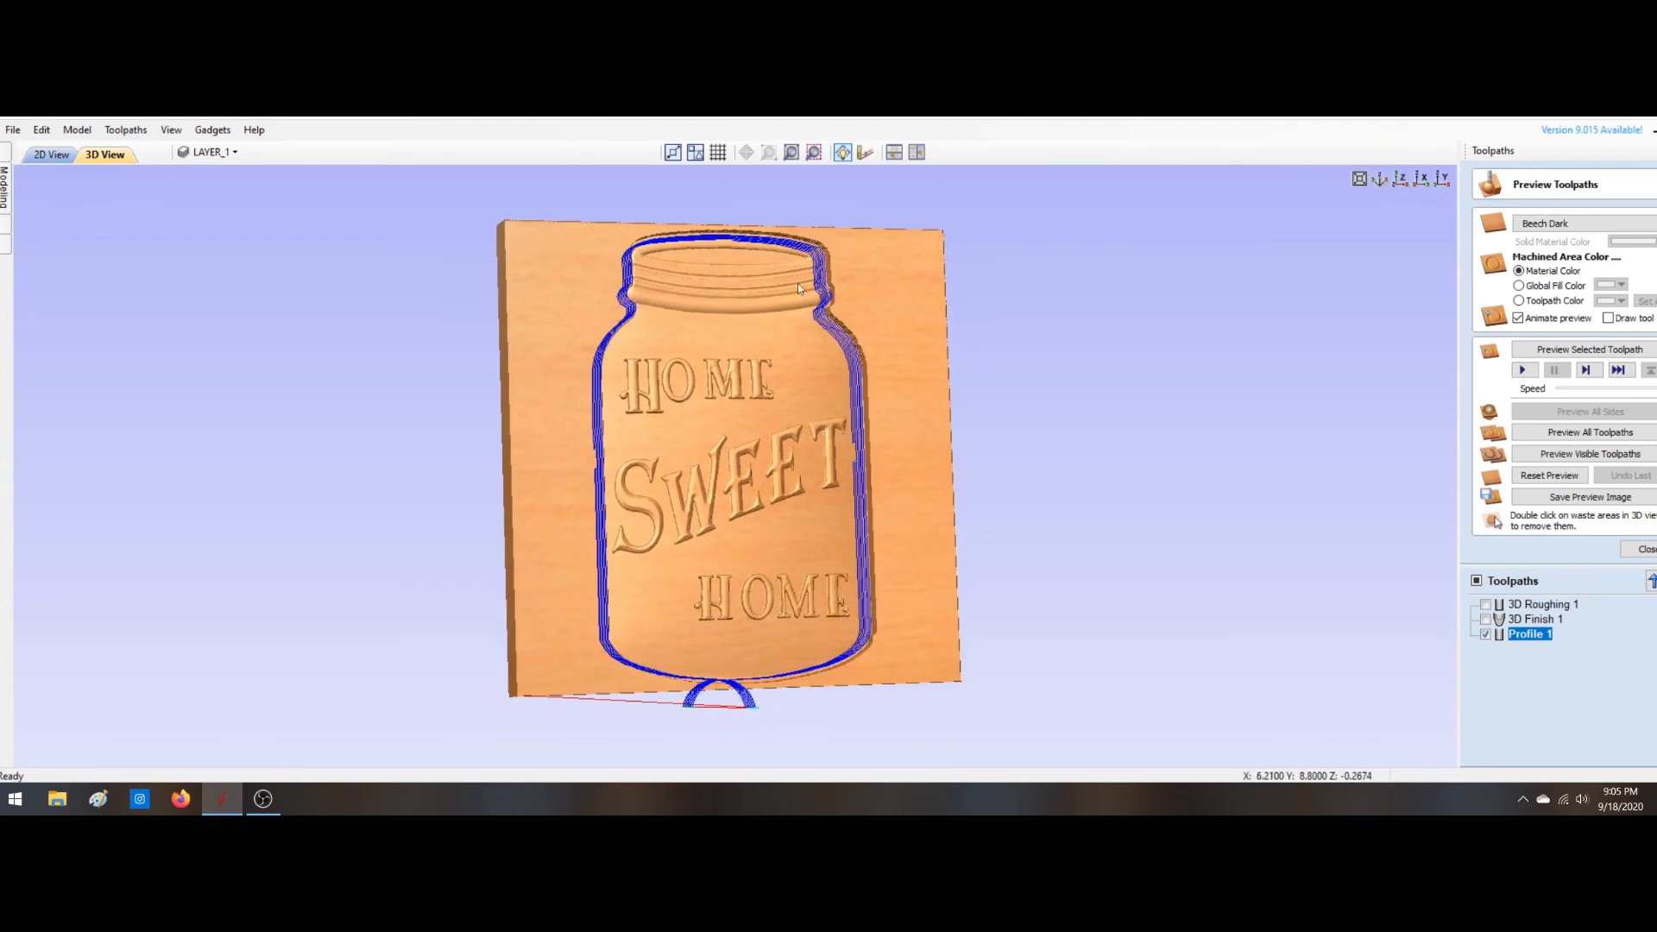
left_click(1522, 369)
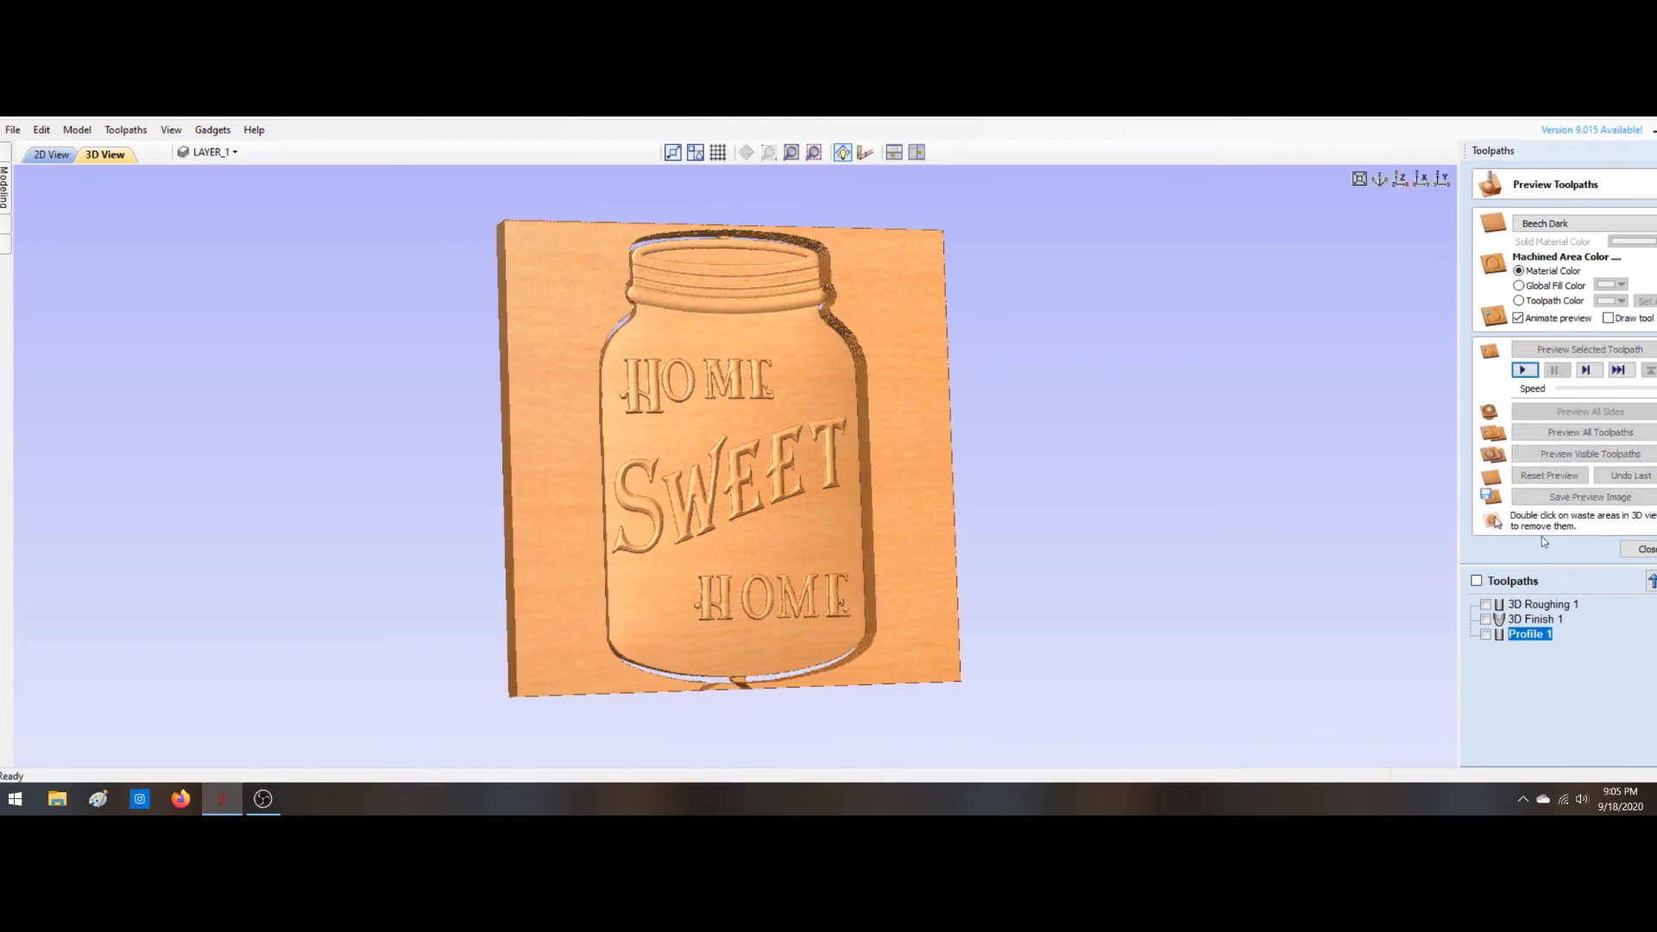
left_click_drag(561, 722, 552, 675)
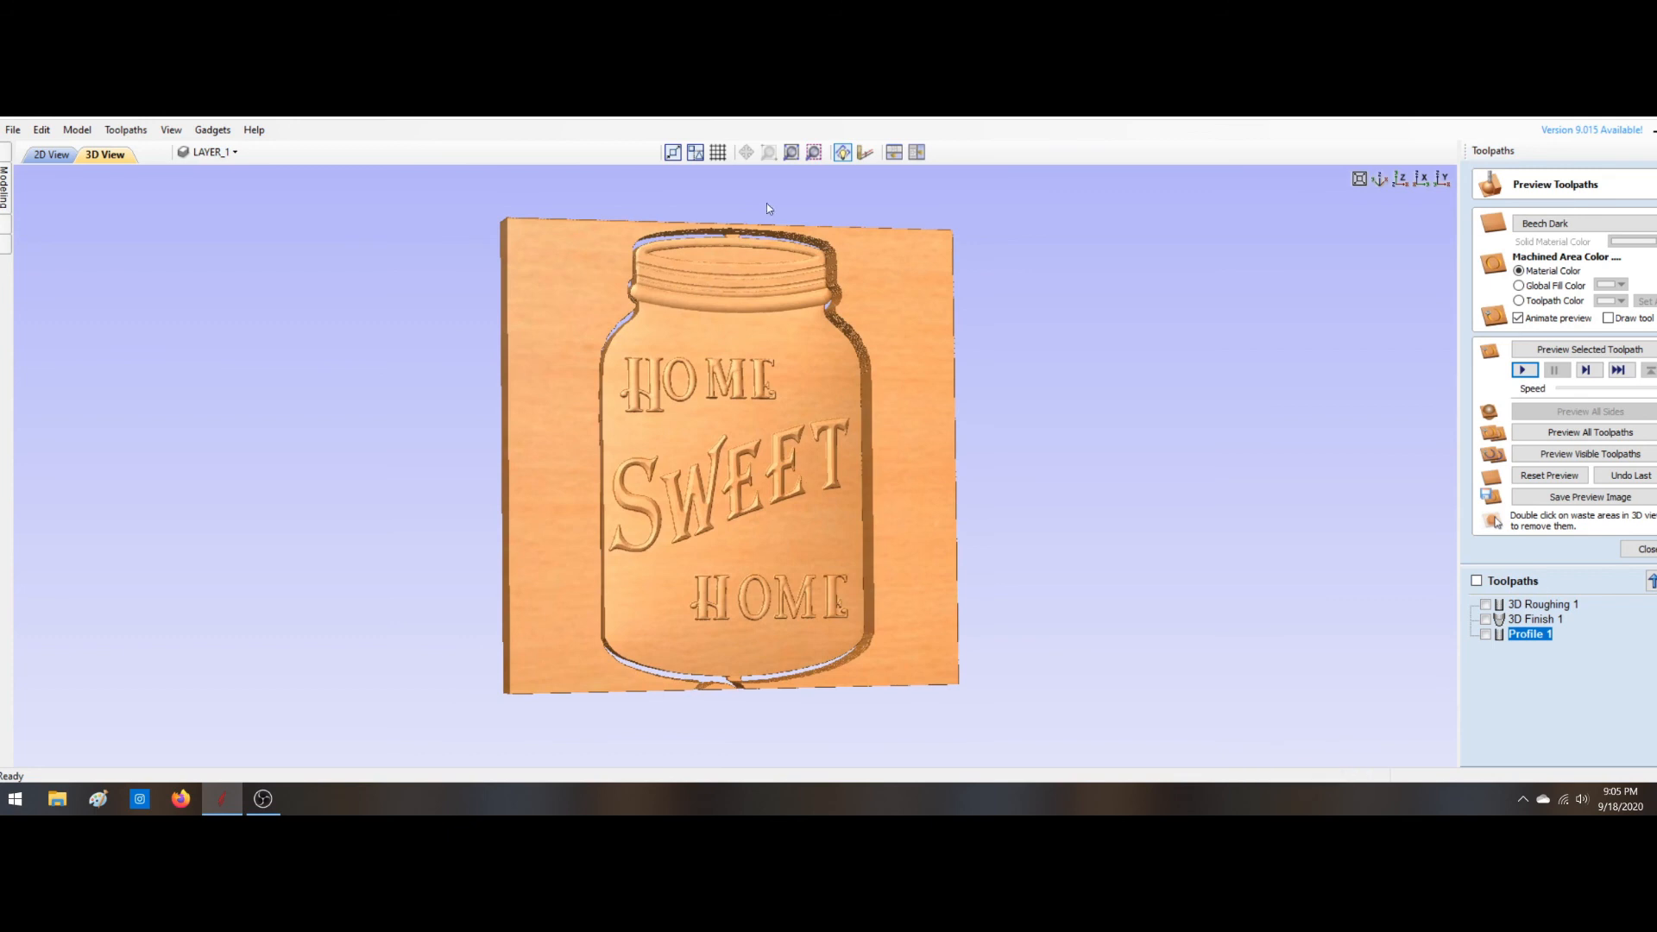
left_click_drag(820, 529, 665, 534)
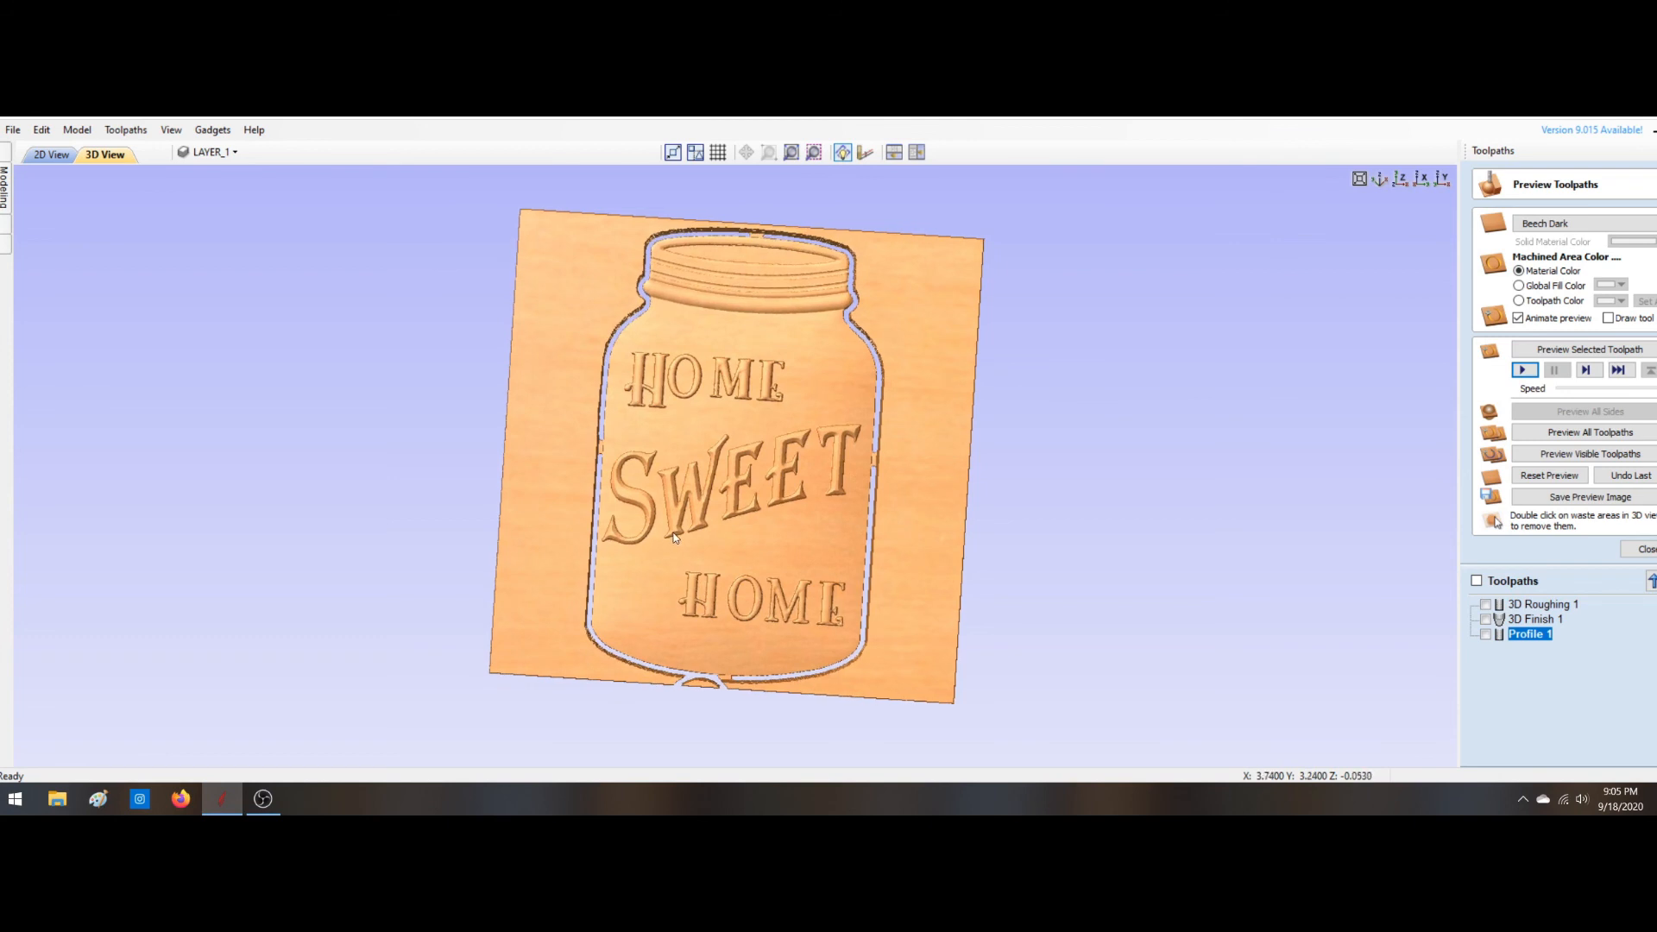
left_click_drag(828, 604, 818, 645)
left_click_drag(924, 596, 923, 625)
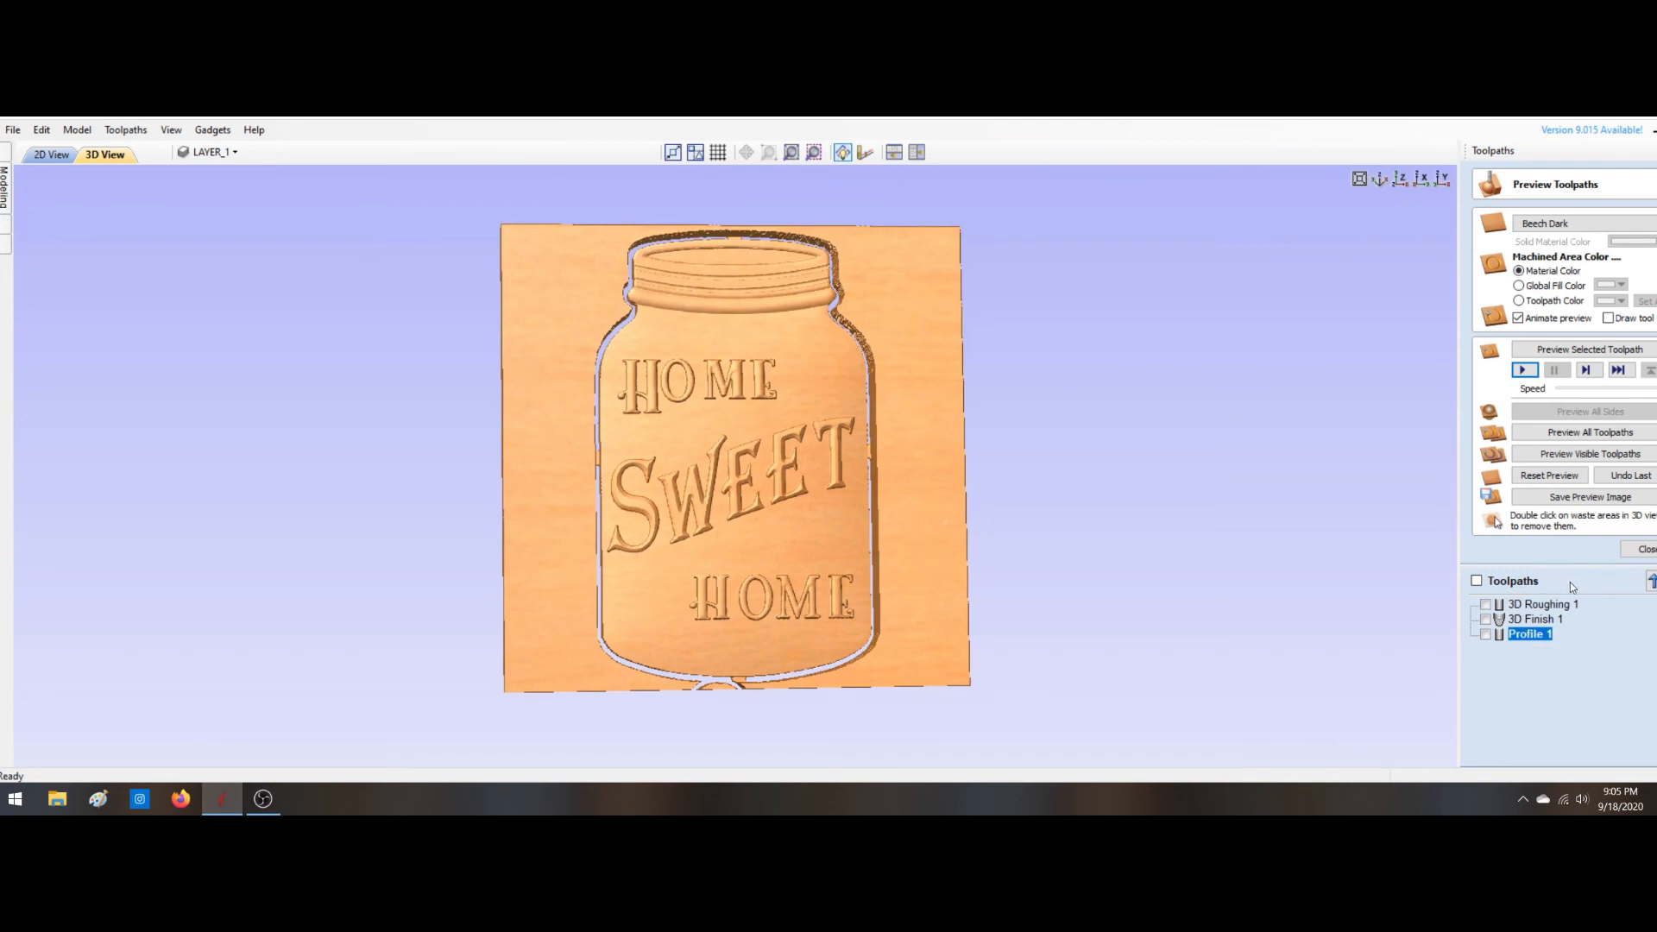
left_click(1639, 550)
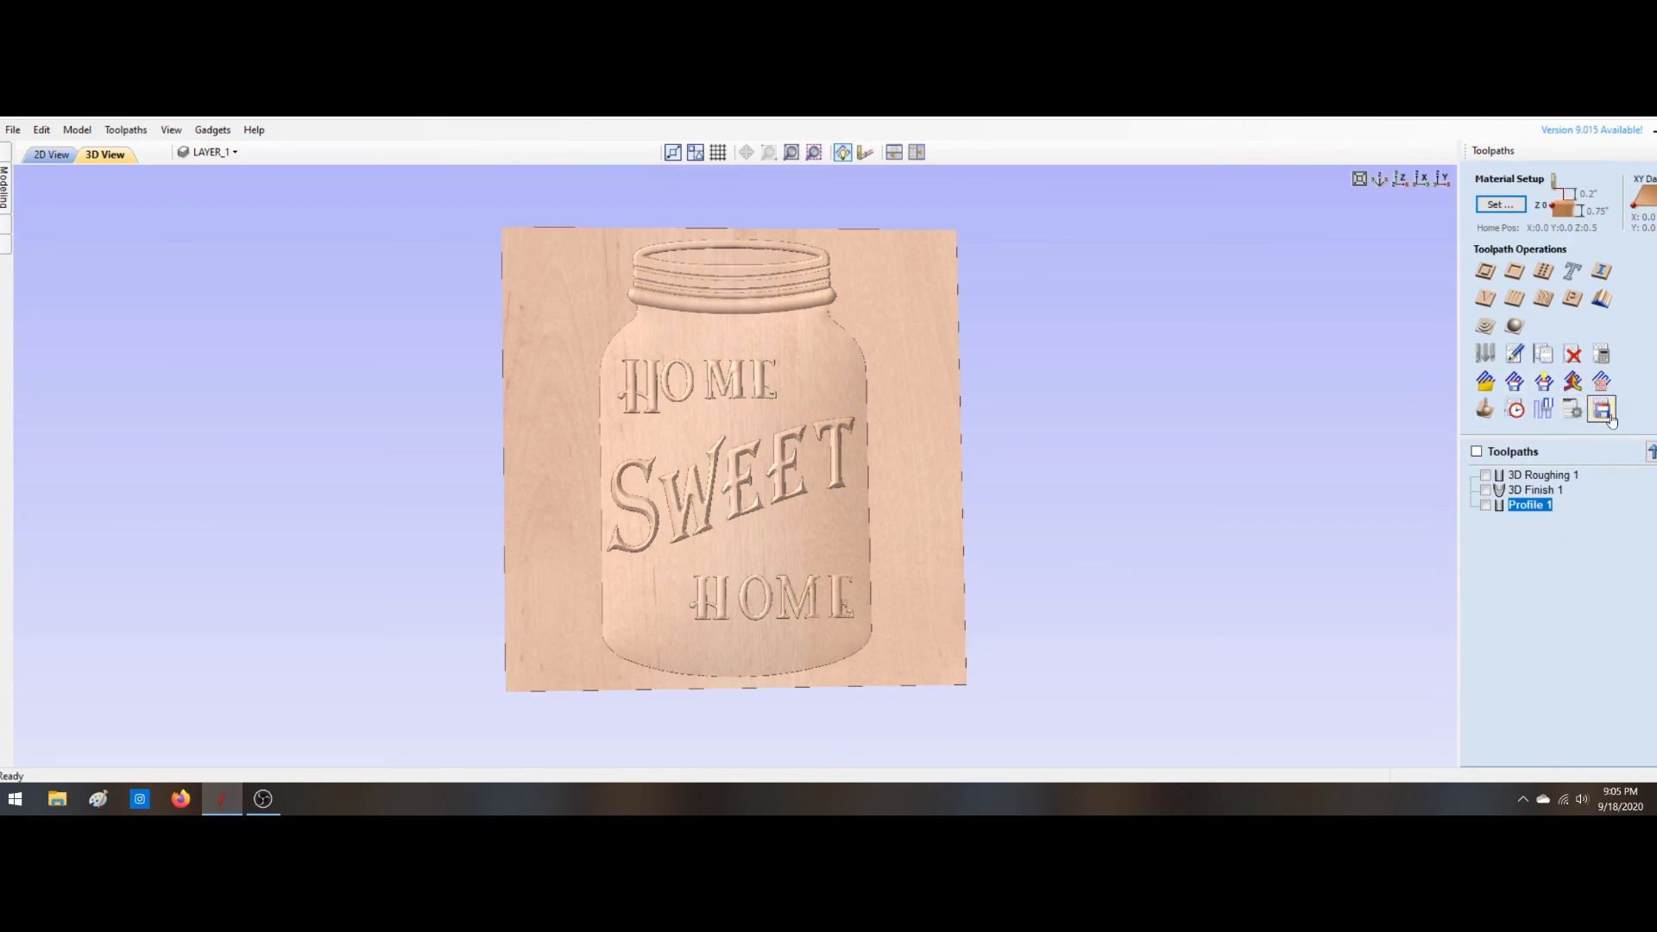
Step: Save the roughing toolpath to the Desktop as 3D Roughing 1.gcode using the Grbl (inch) (*.gcode) post processor
left_click(1577, 406)
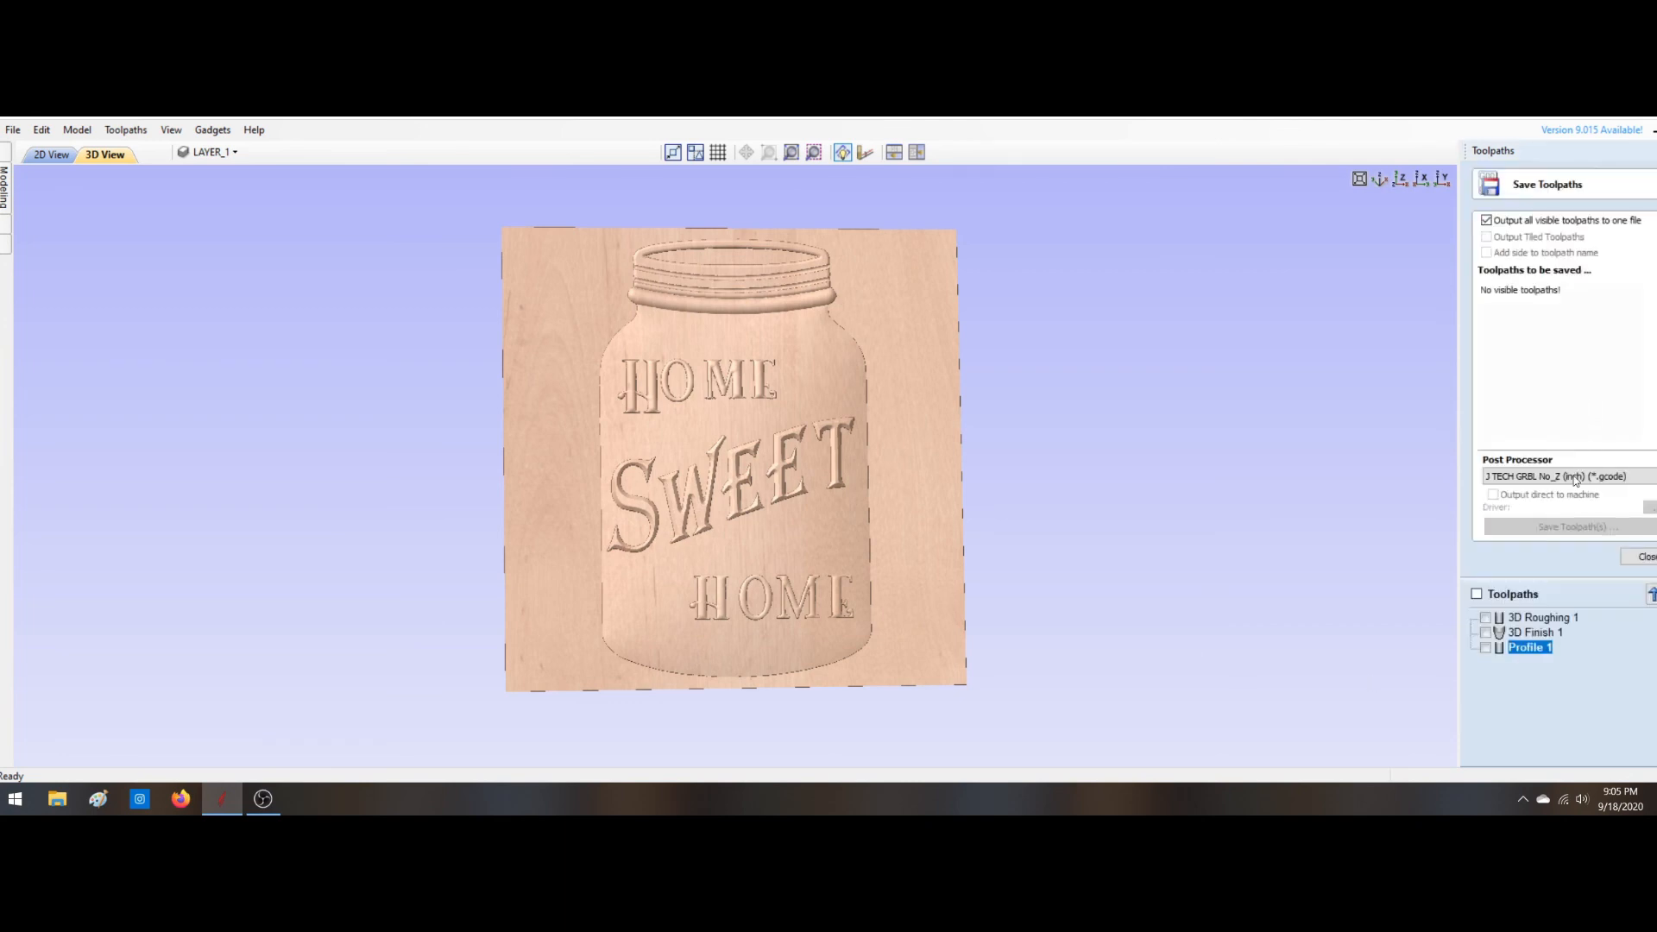
left_click(1572, 477)
left_click(1524, 501)
left_click(1484, 618)
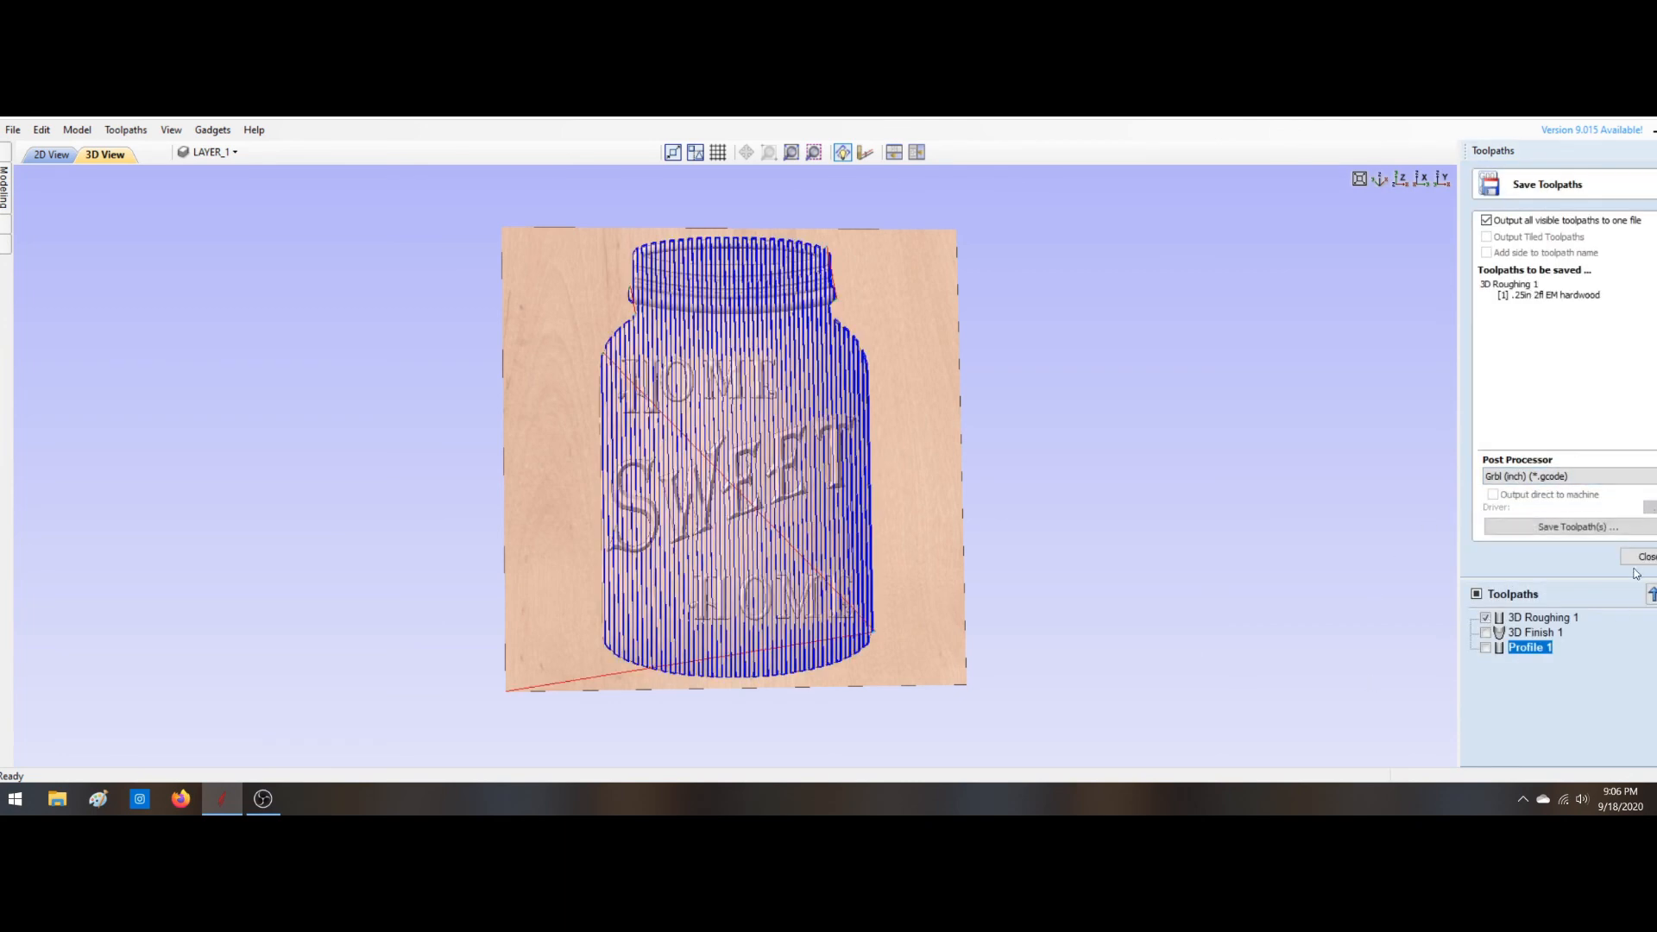
left_click(1578, 527)
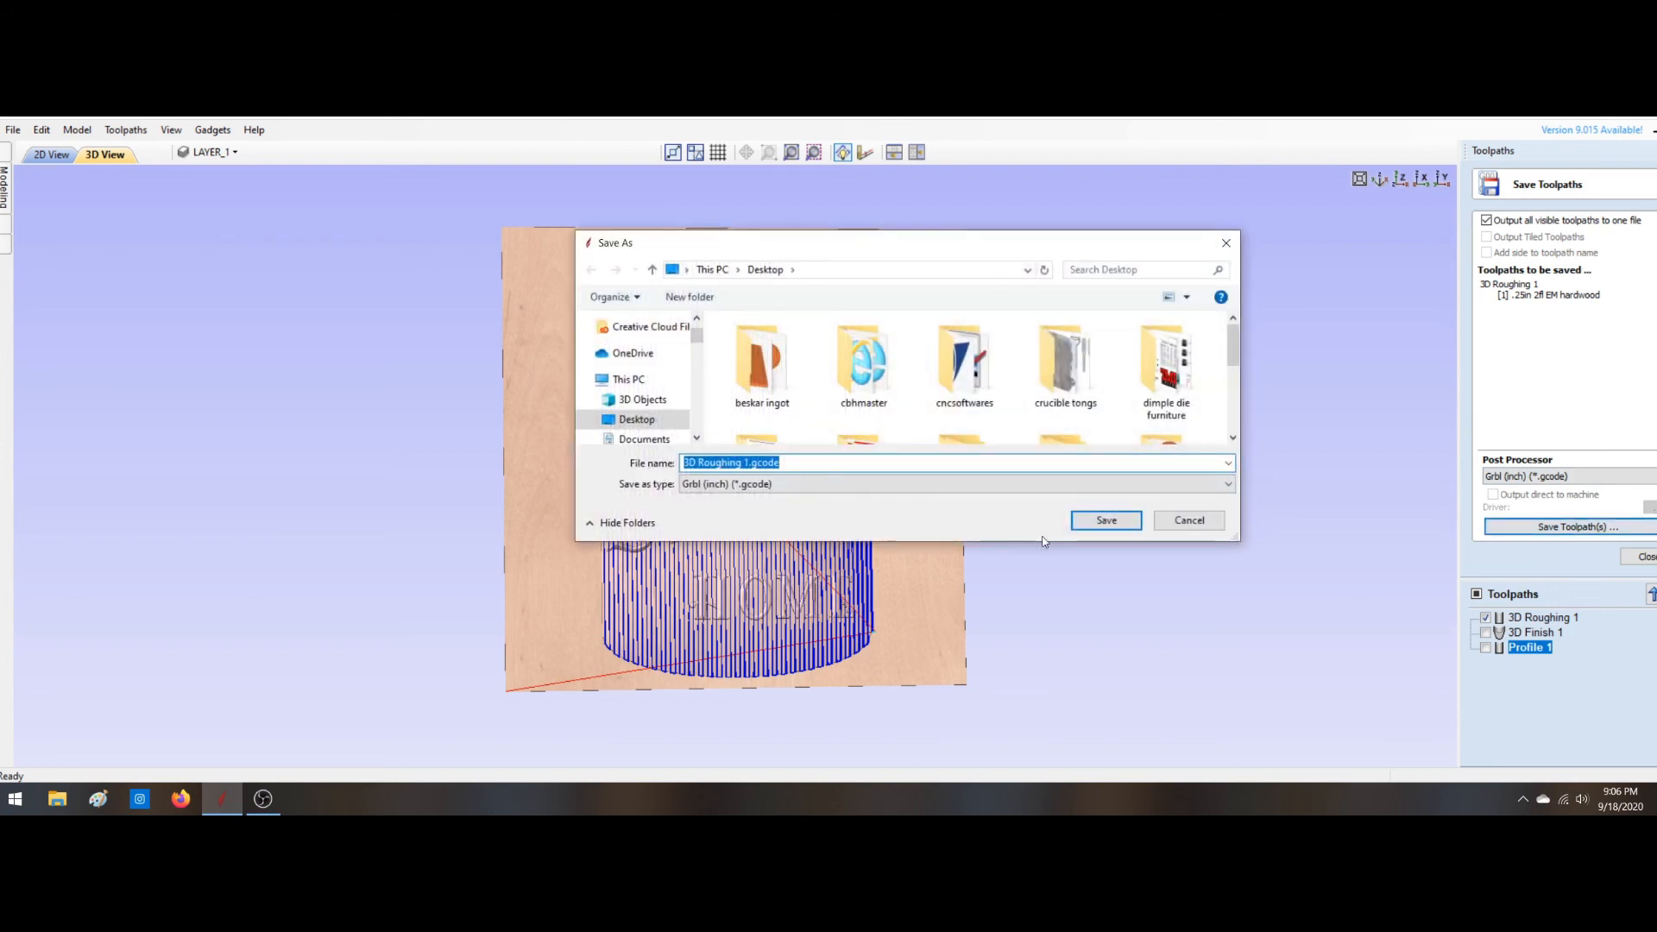
left_click(1107, 522)
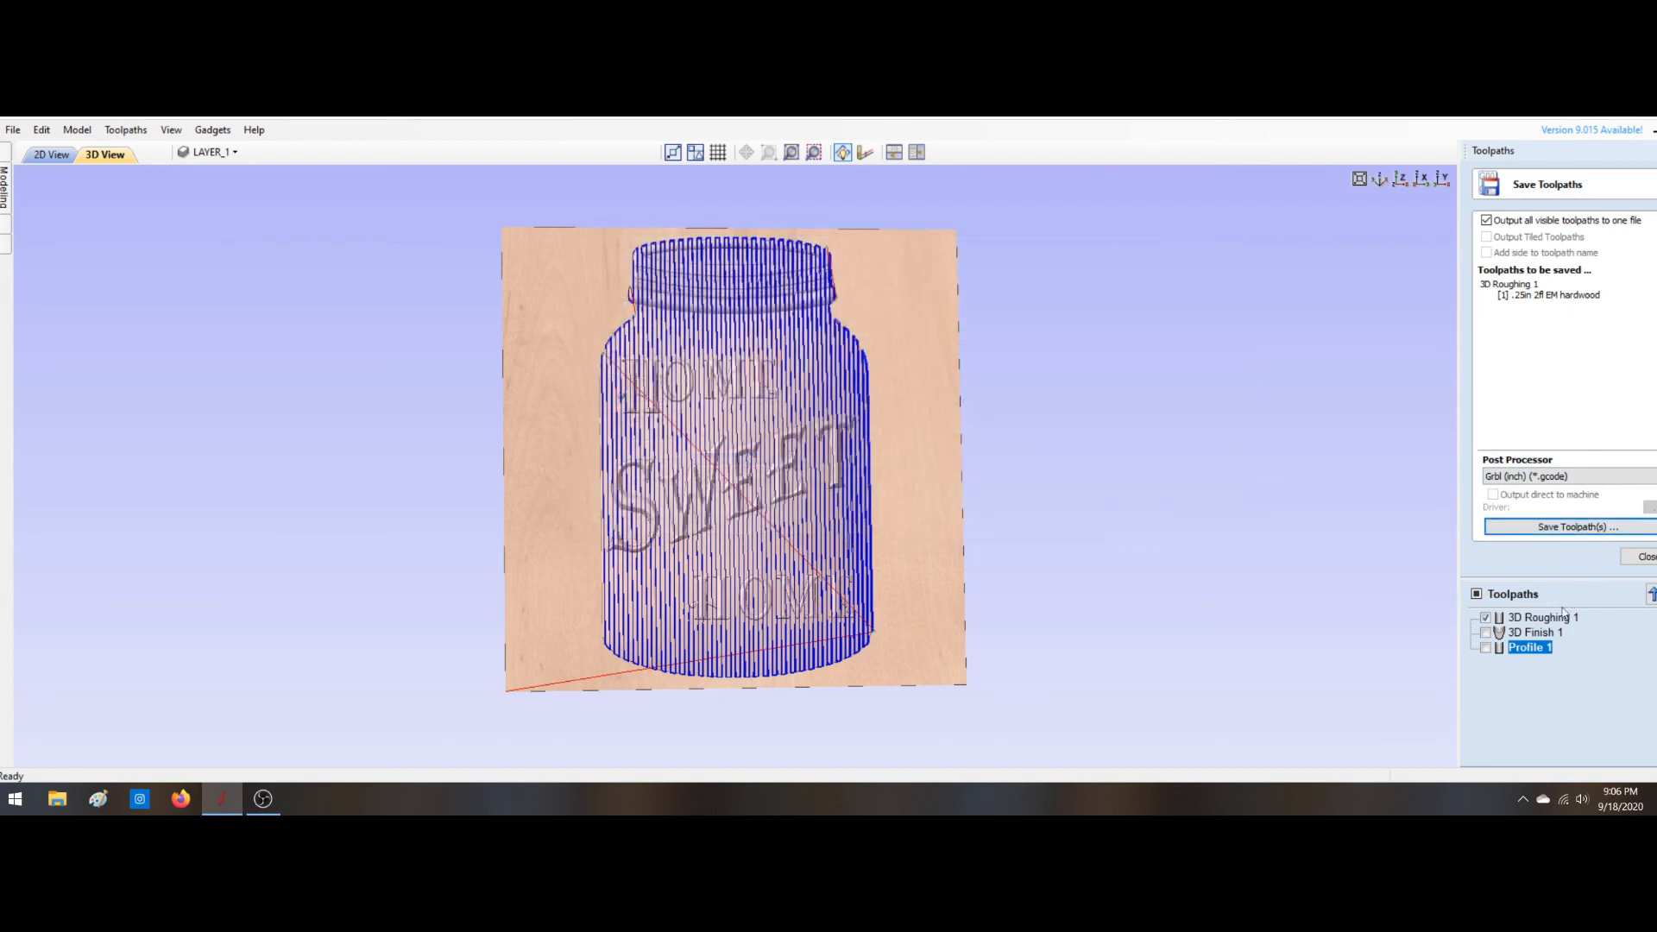
Step: Save only the 3D finishing toolpath to the Desktop as 3D Finish 1.gcode using the Grbl (inch) (*.gcode) post processor
left_click(1484, 633)
left_click(1485, 618)
left_click(1520, 635)
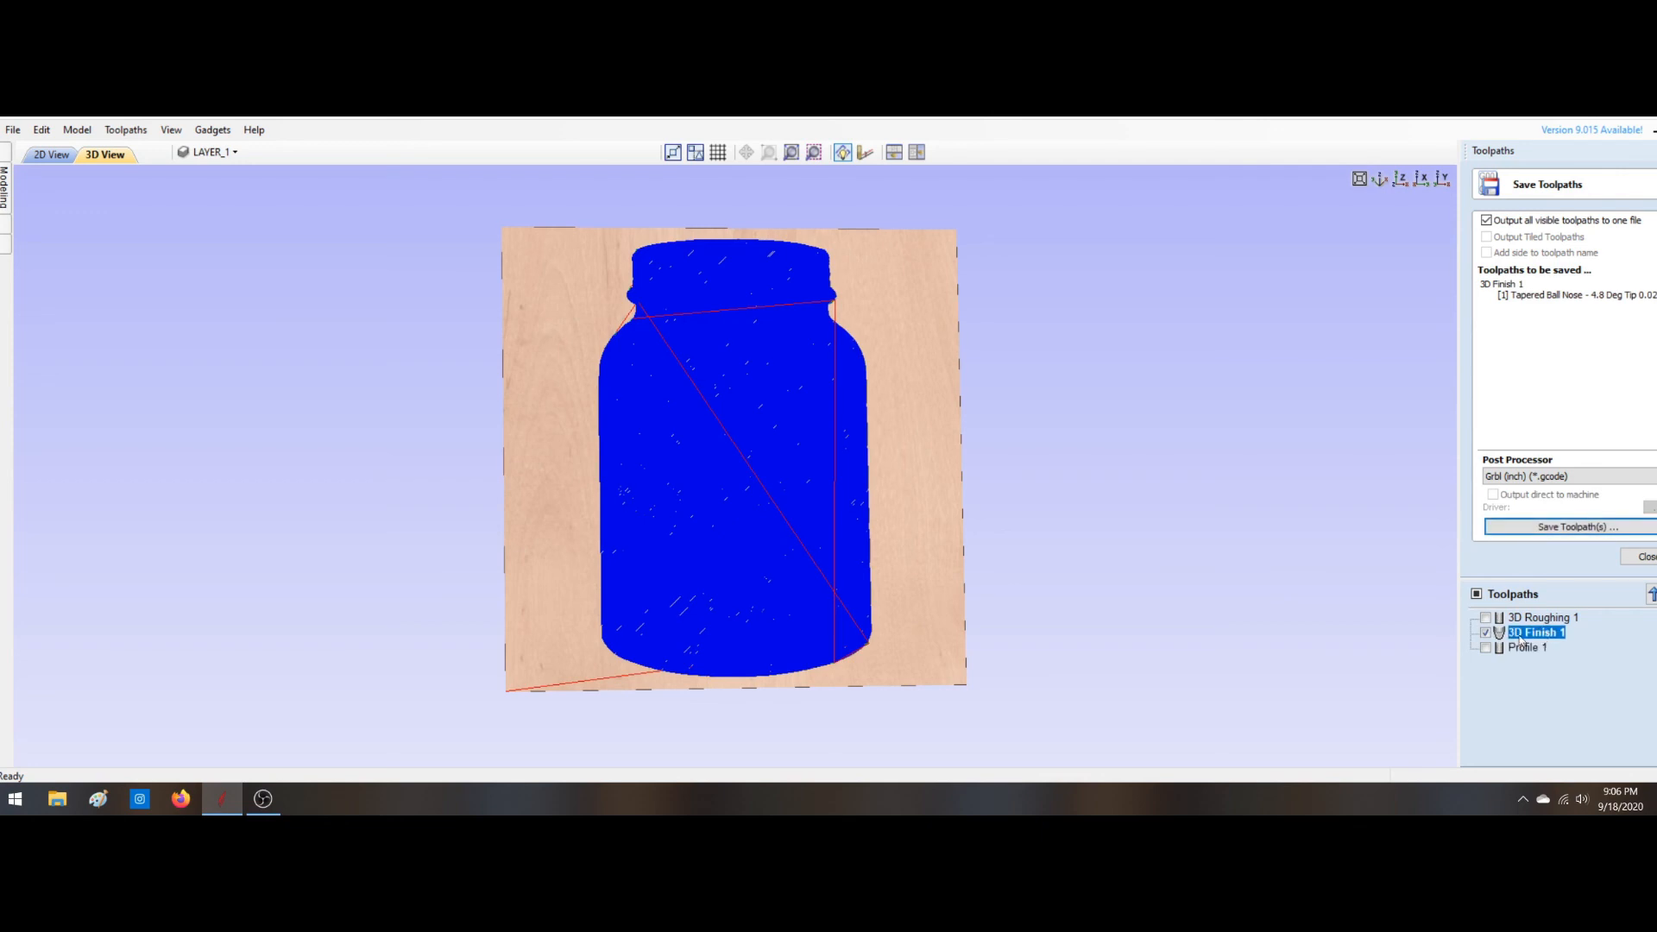
left_click(1578, 527)
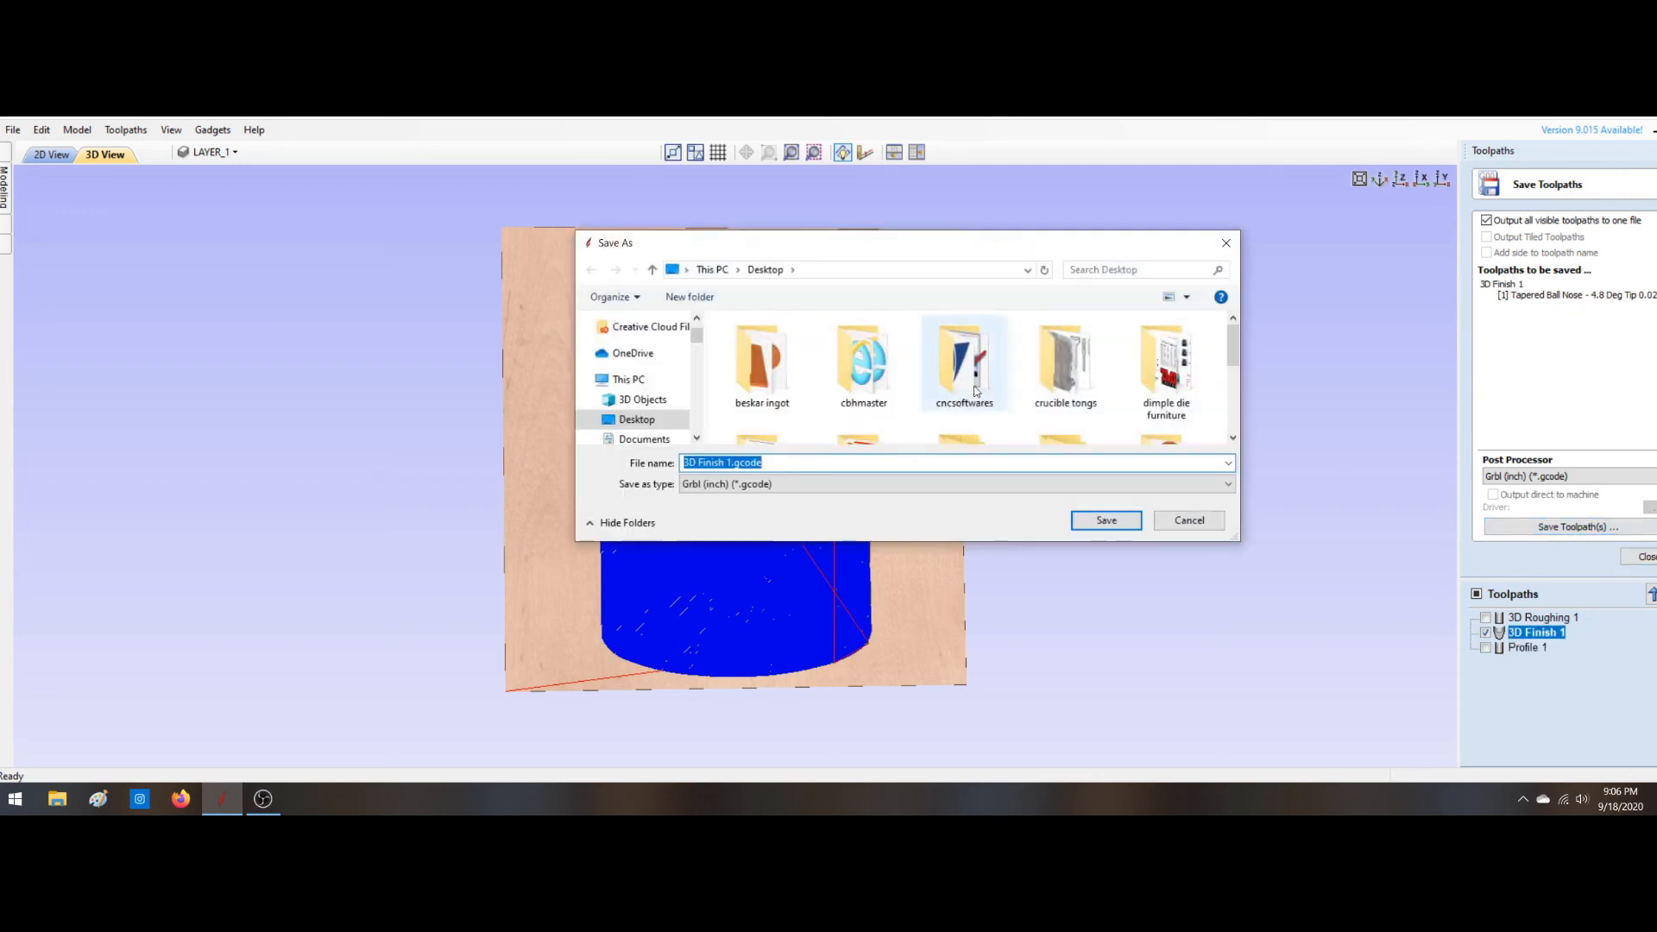
left_click(1106, 520)
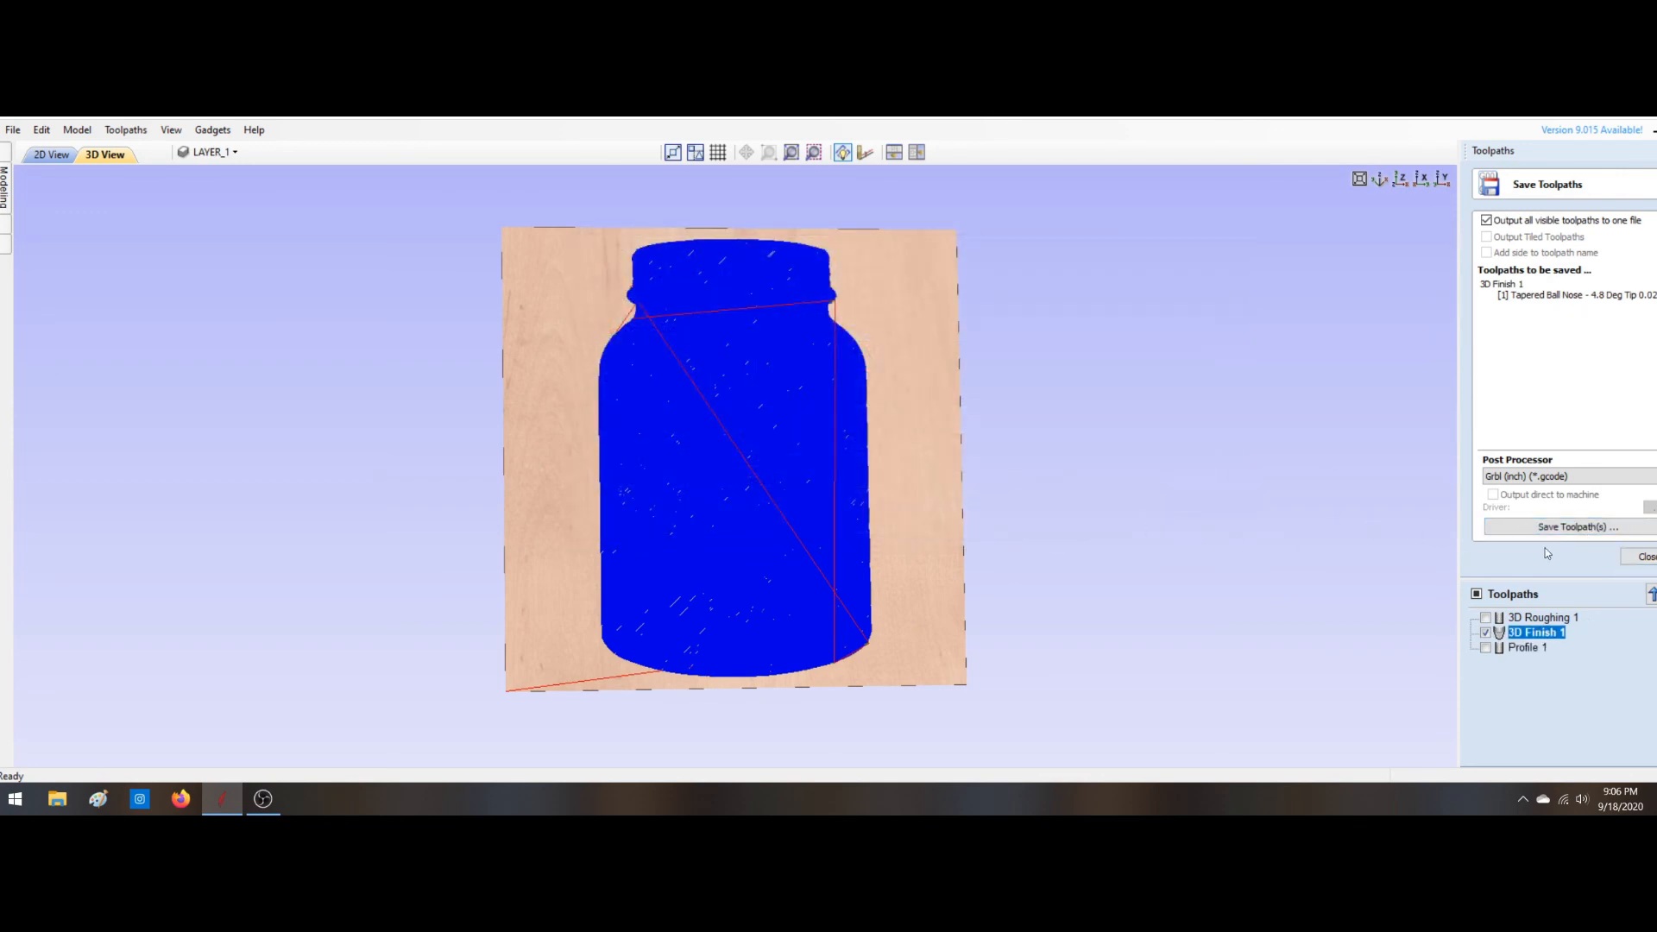
Step: Save only the profile toolpath to the Desktop as Profile 1.gcode in Grbl (inch) format, then finish saving toolpaths
left_click(1487, 648)
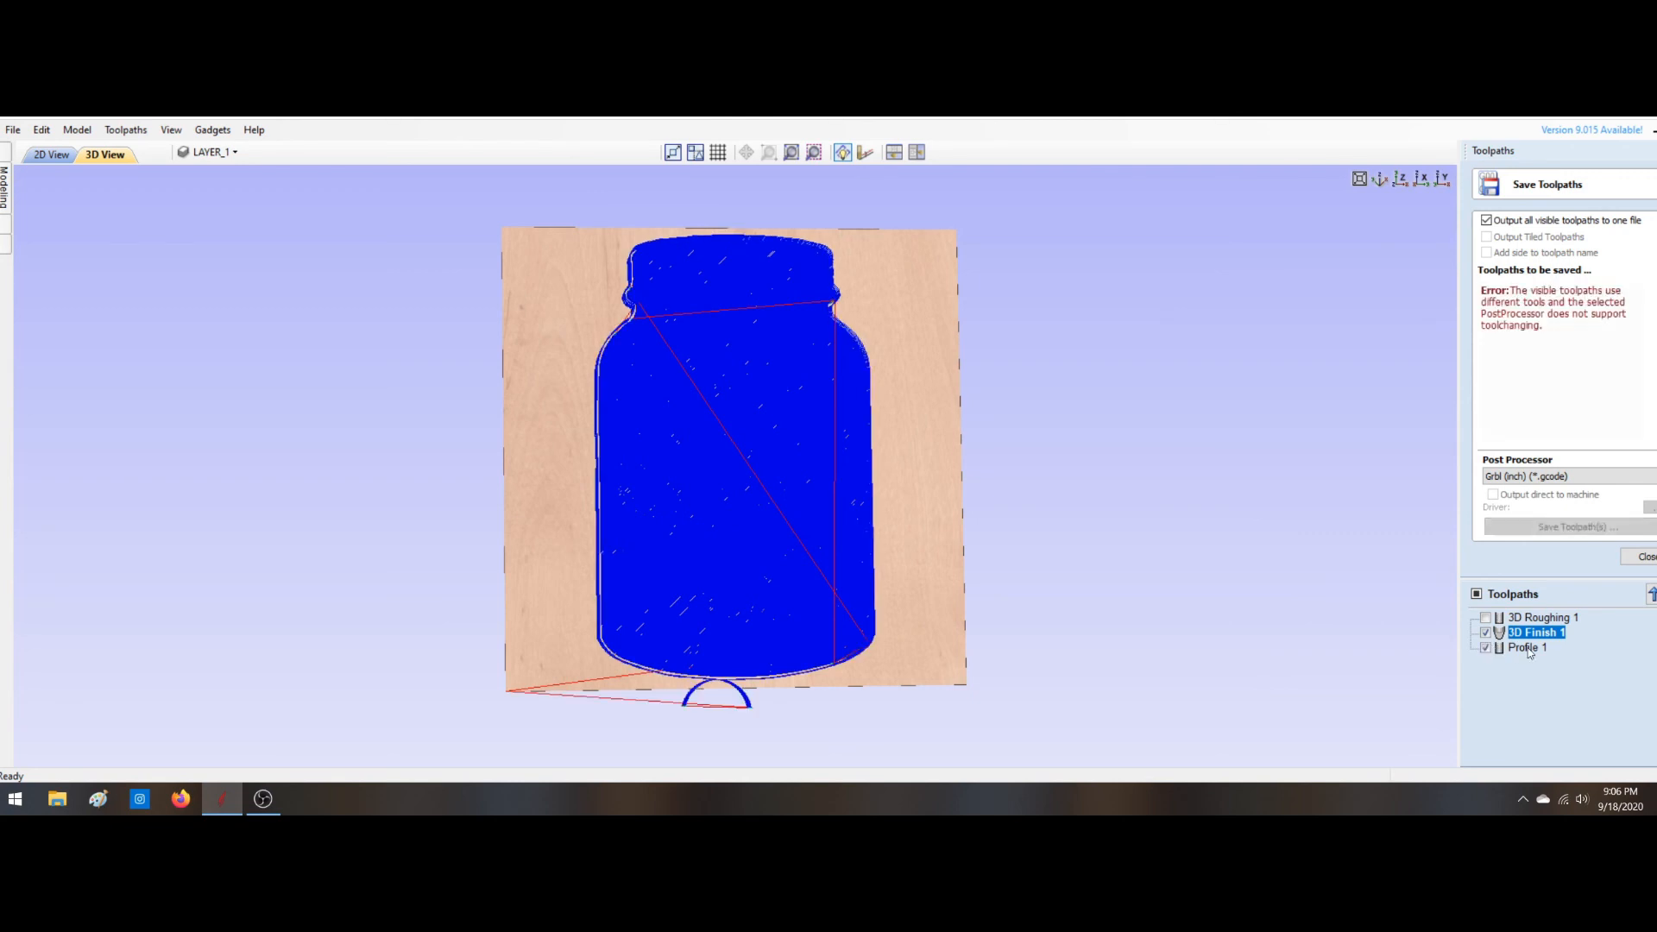
left_click(1529, 648)
left_click(1486, 633)
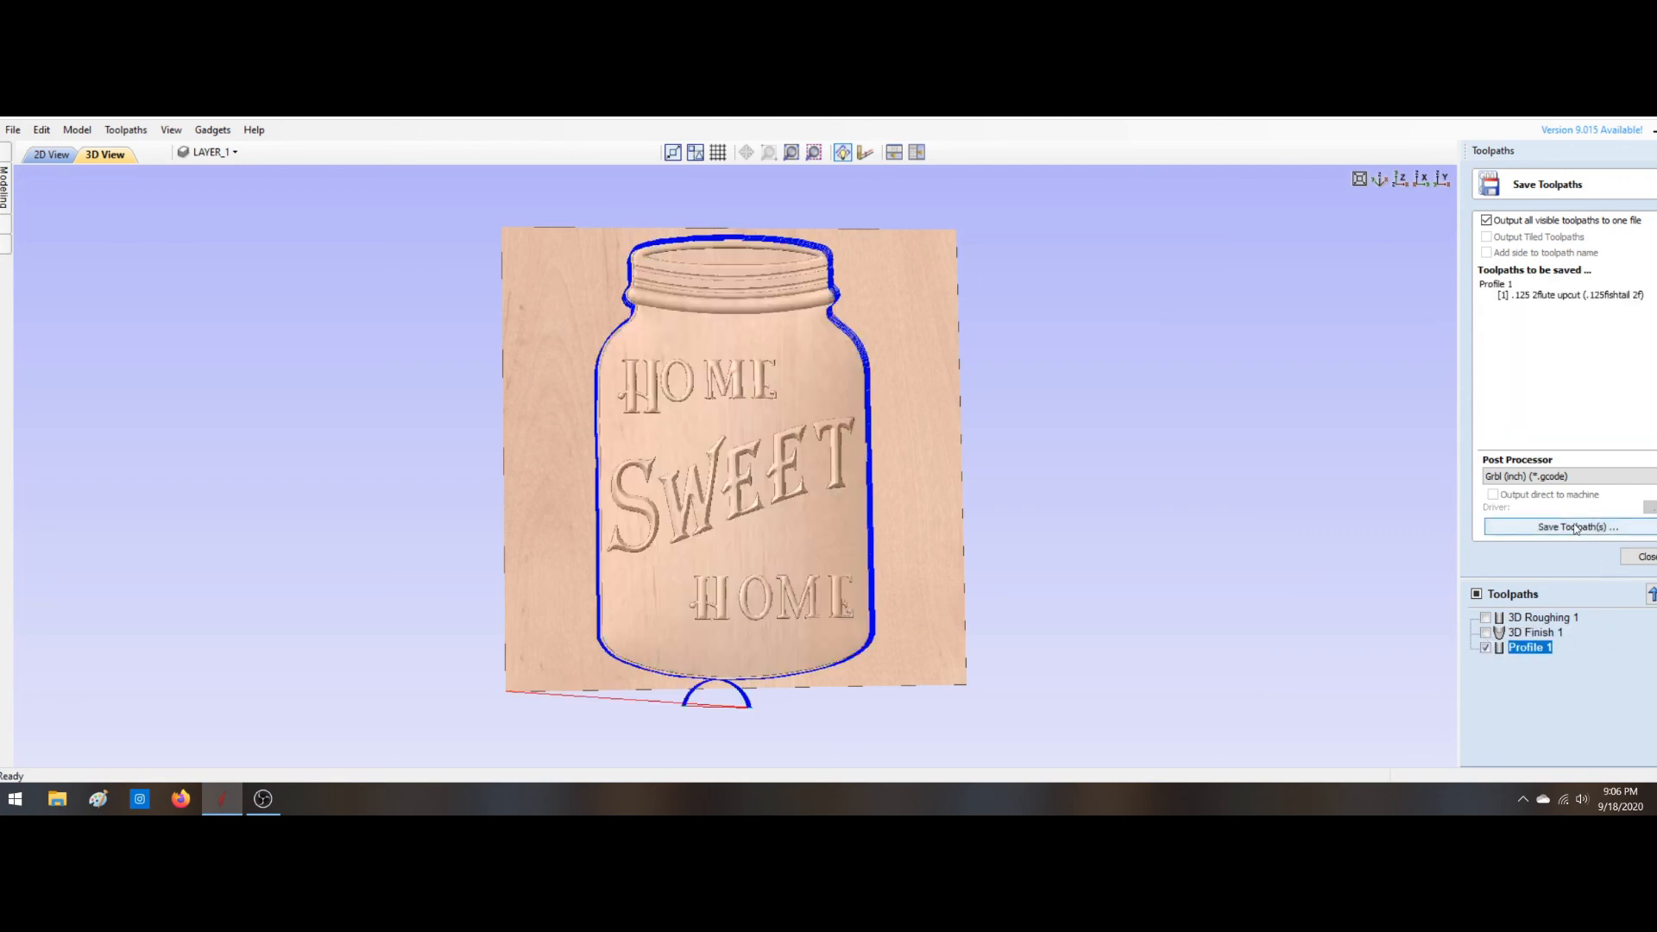
left_click(1579, 527)
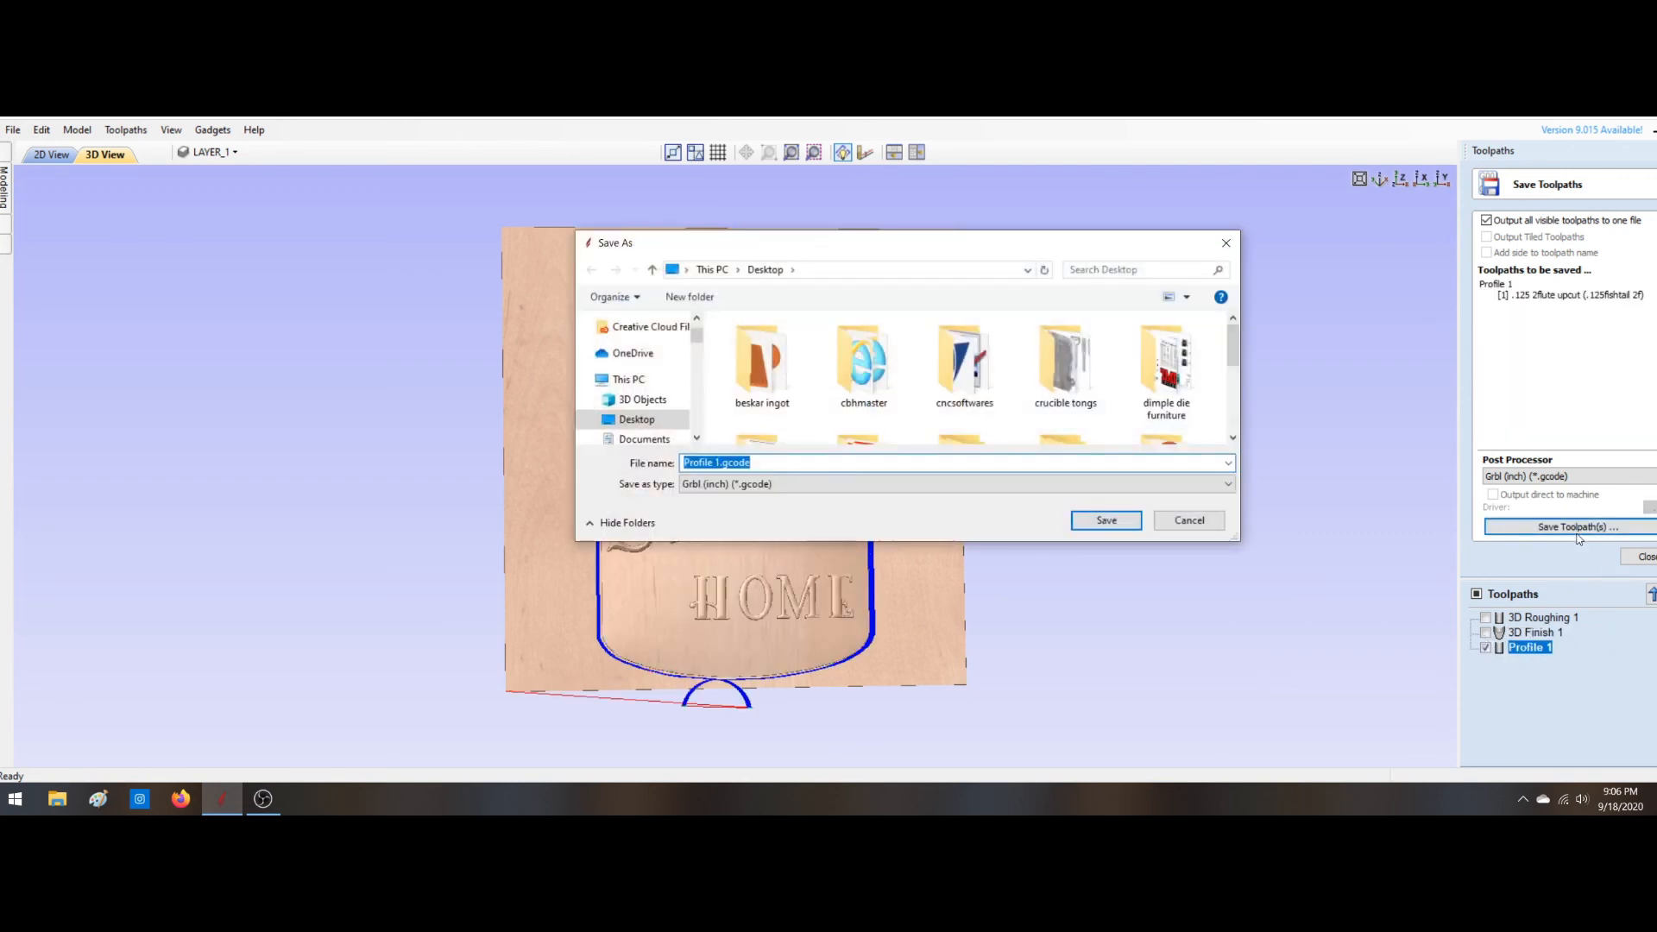
left_click(1131, 525)
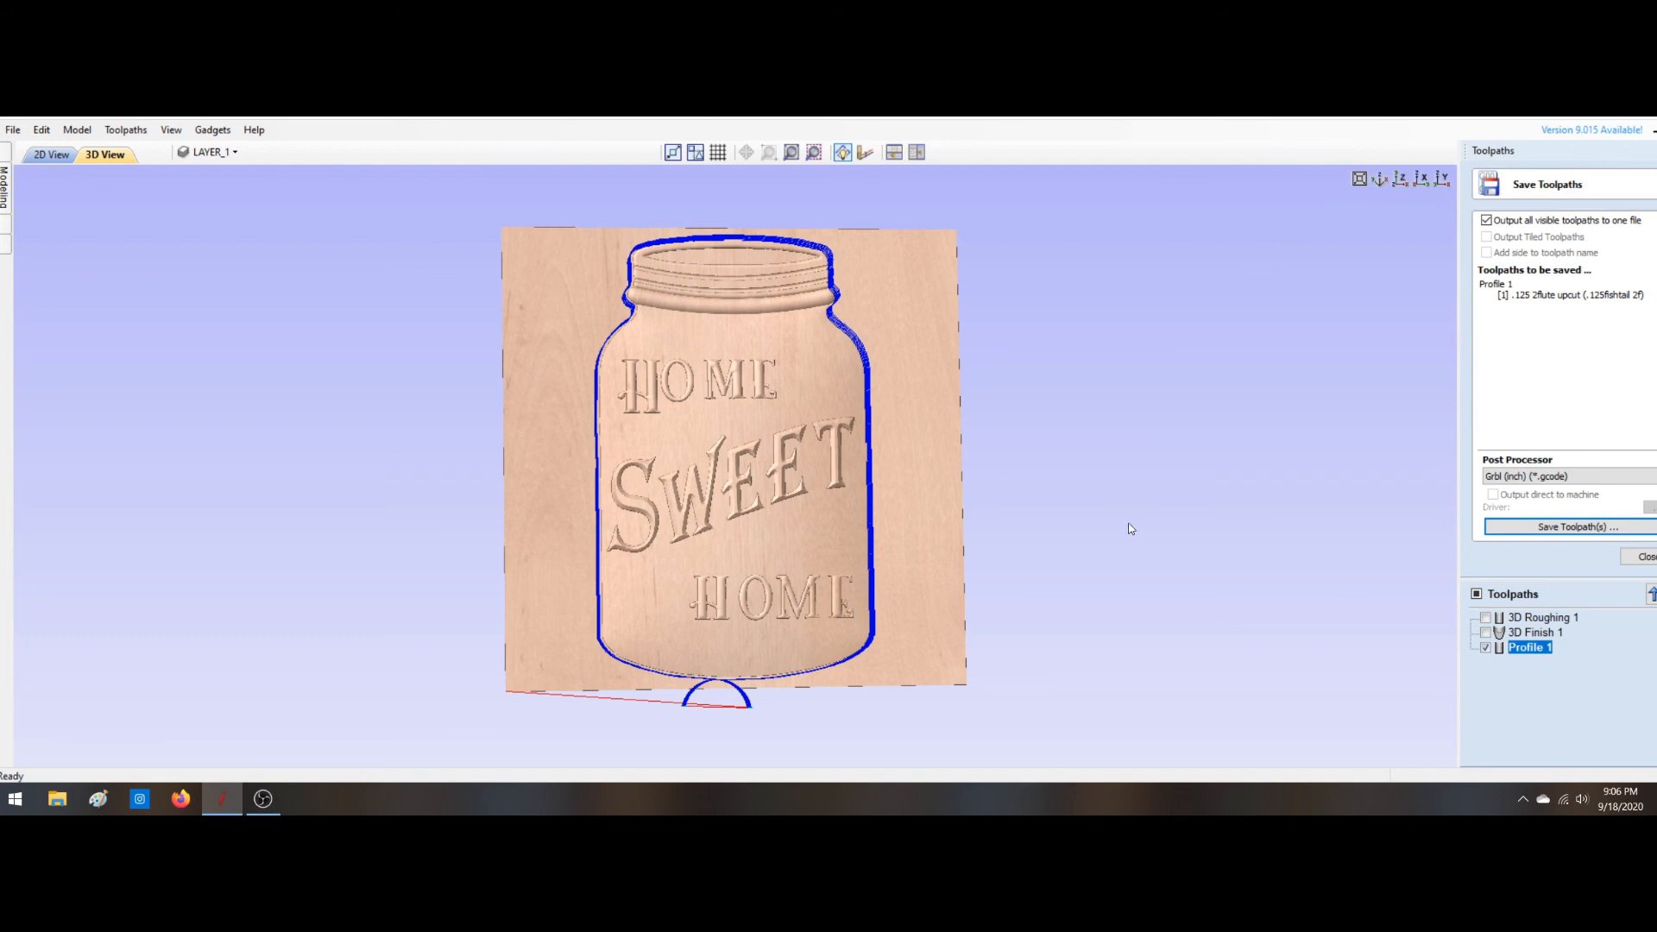
left_click(1635, 558)
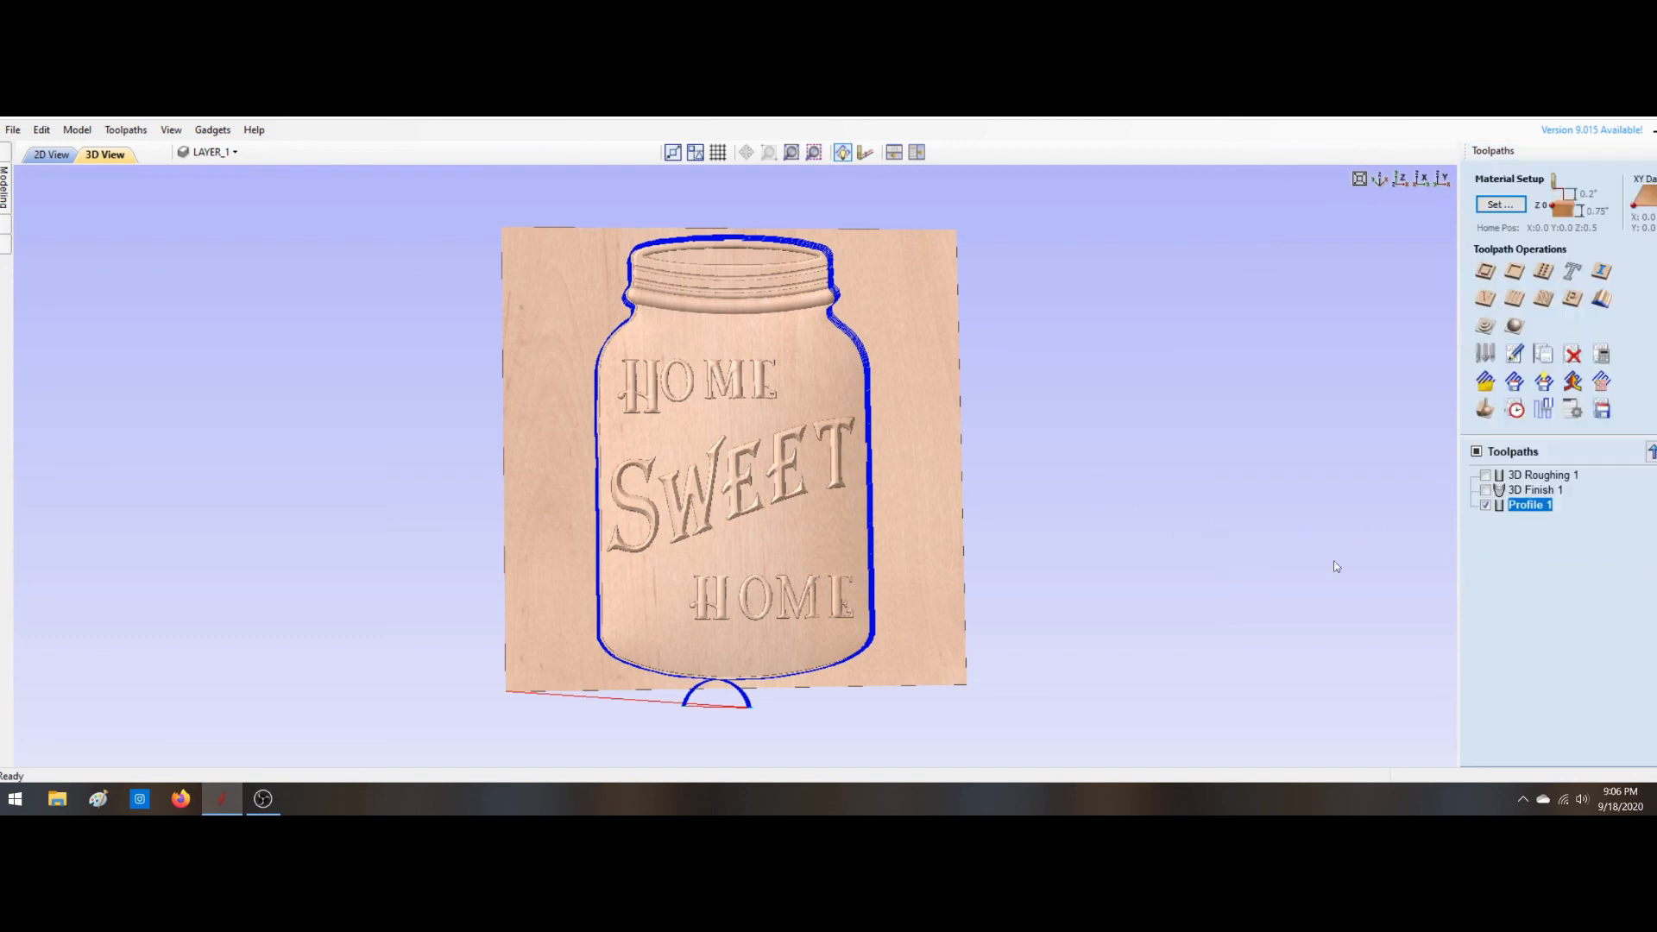
Step: Save the project to the Desktop as an Aspire file named homesweethome3d
left_click(13, 129)
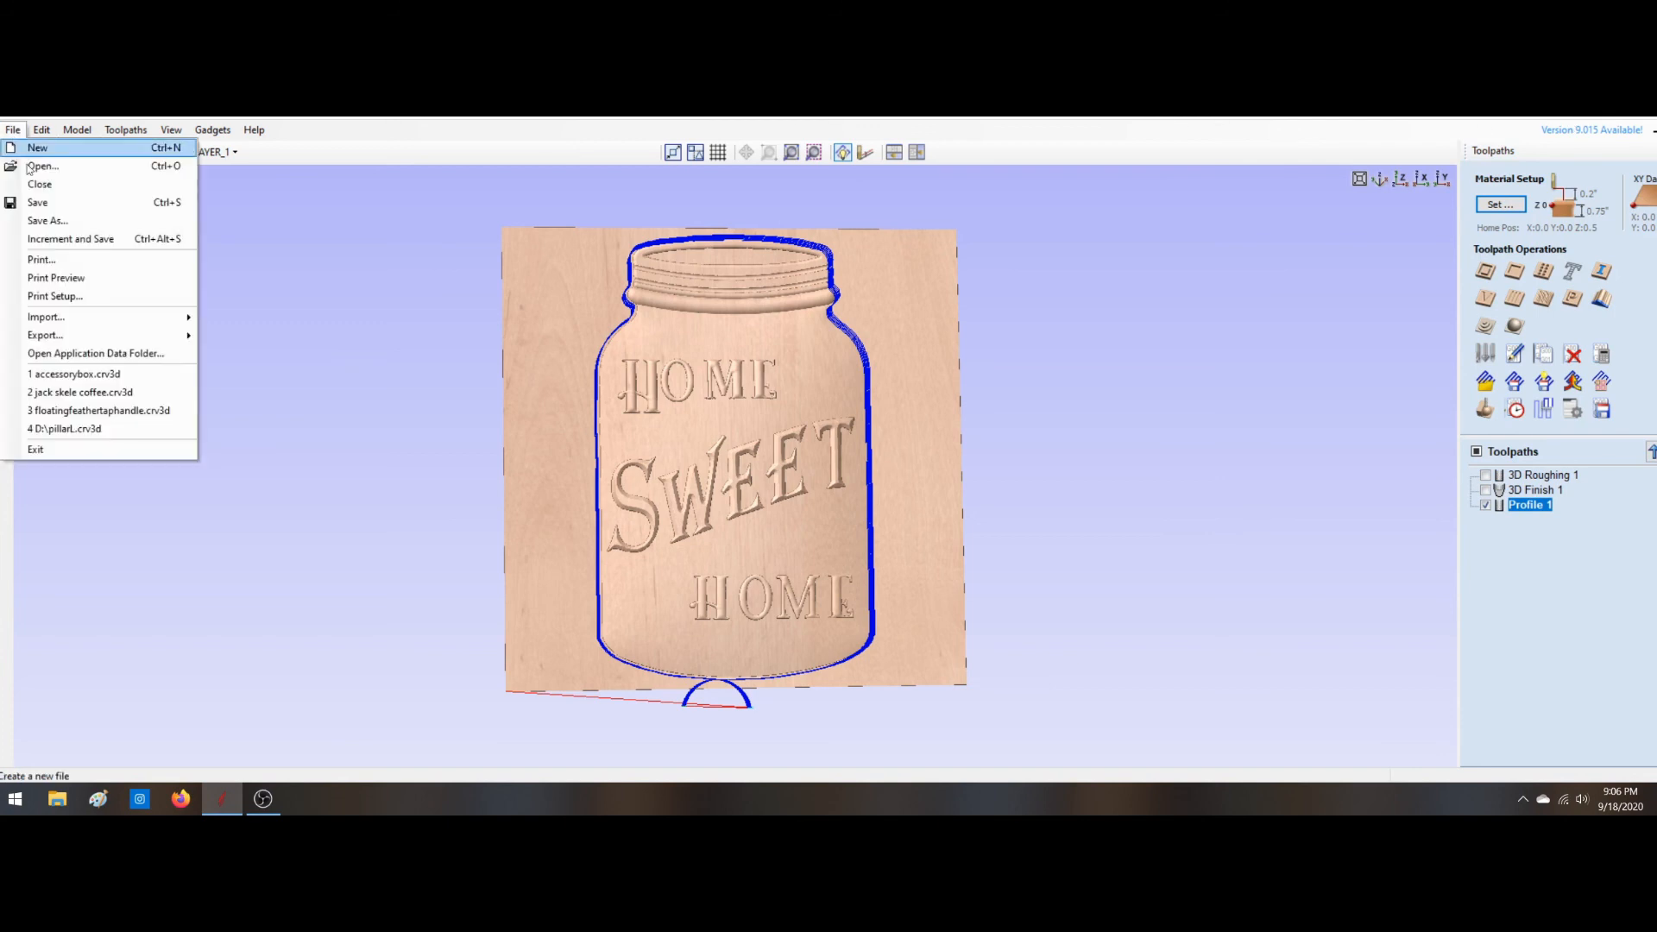
left_click(78, 221)
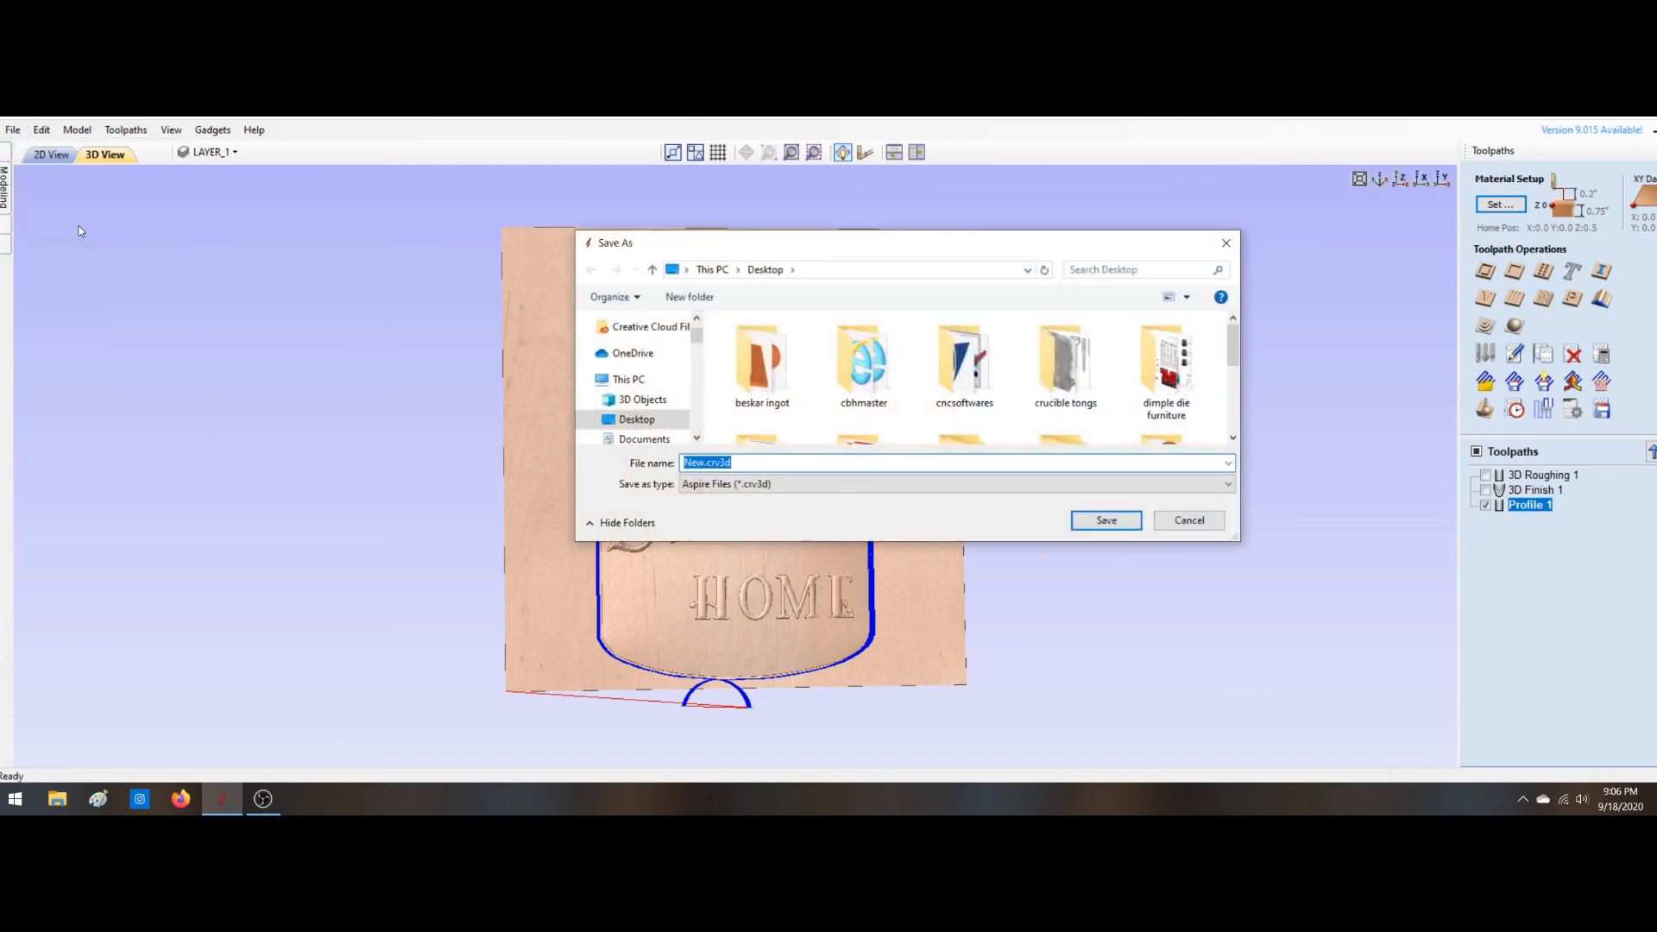
type("ho")
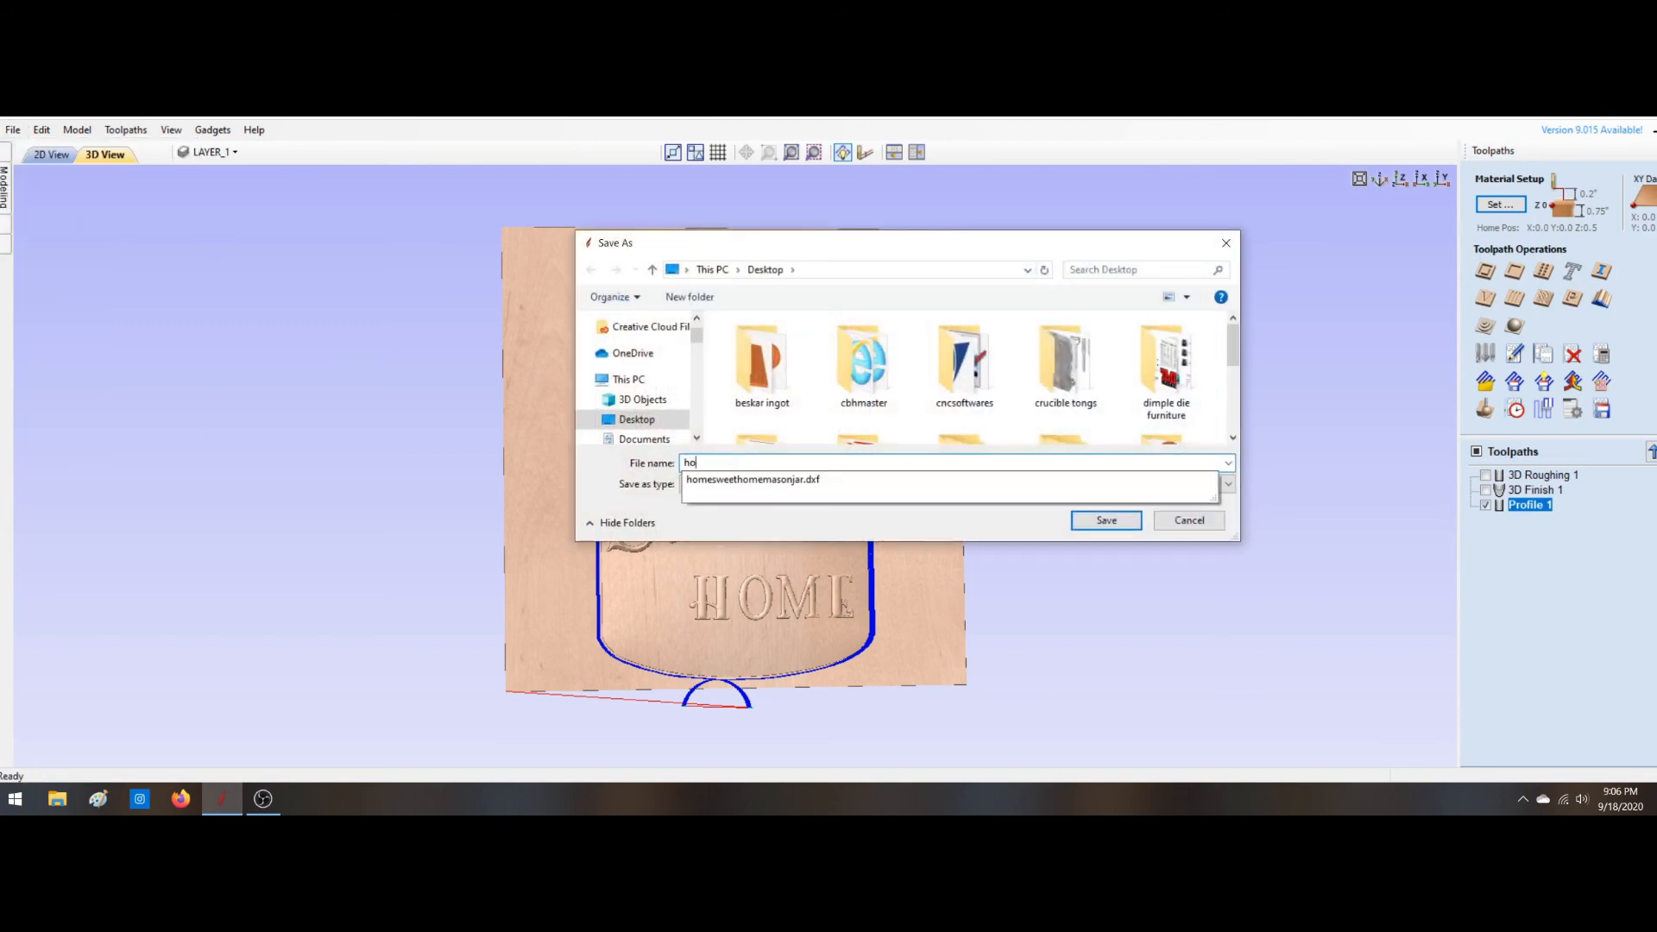
type("mesweethome3")
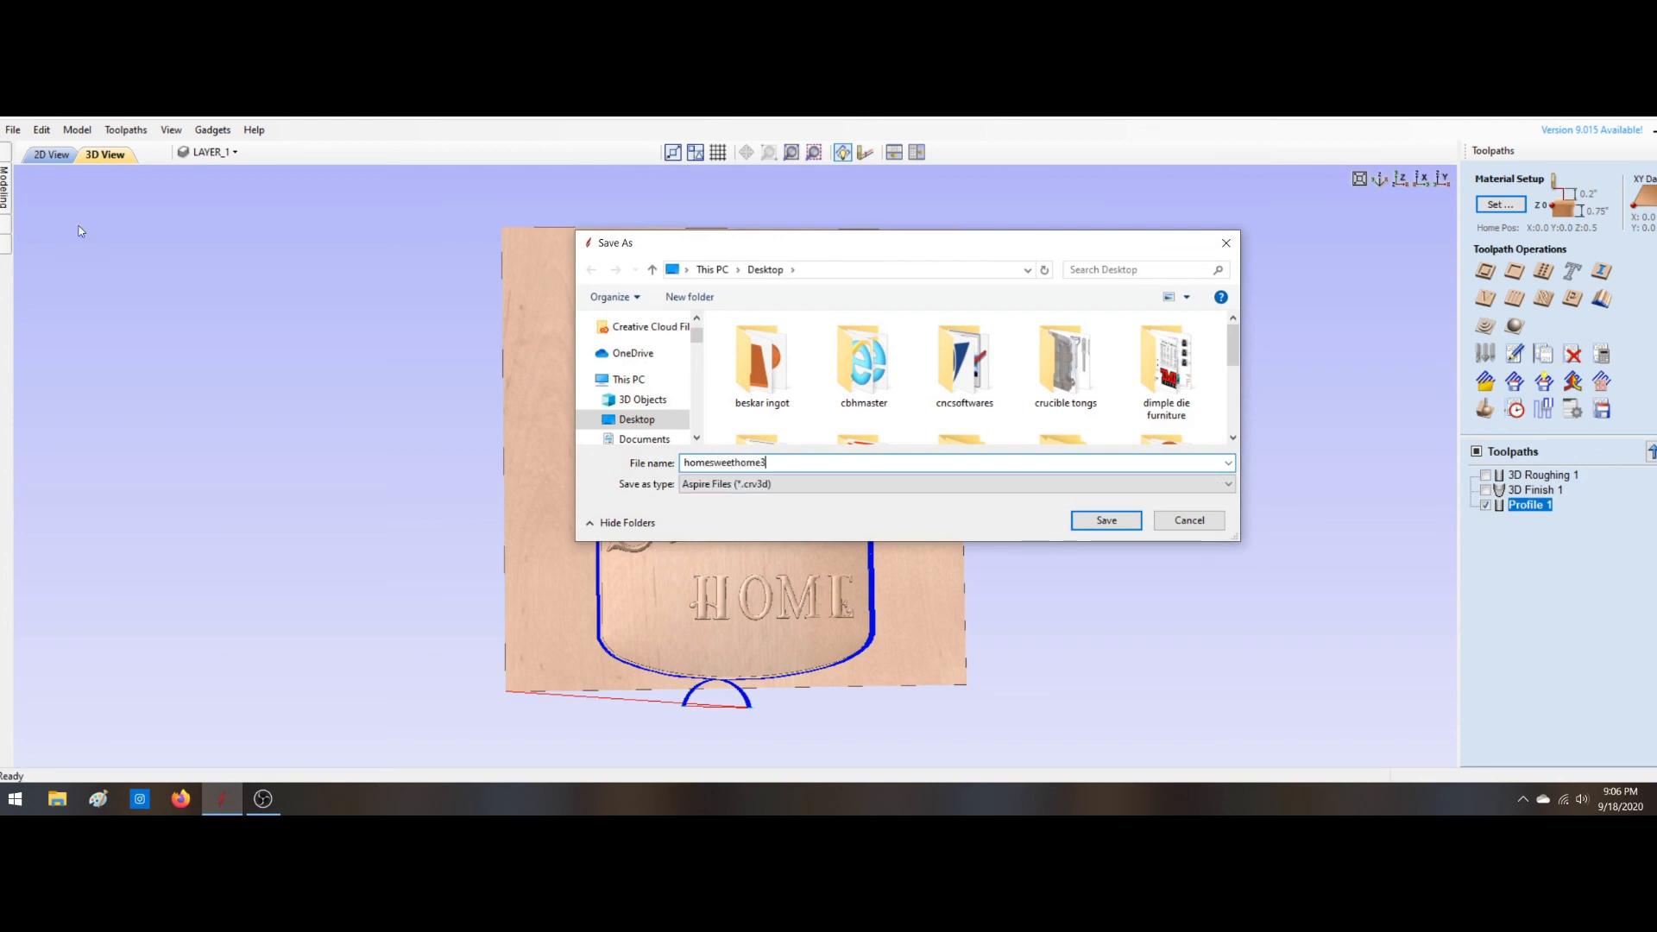
type("d")
left_click(1105, 521)
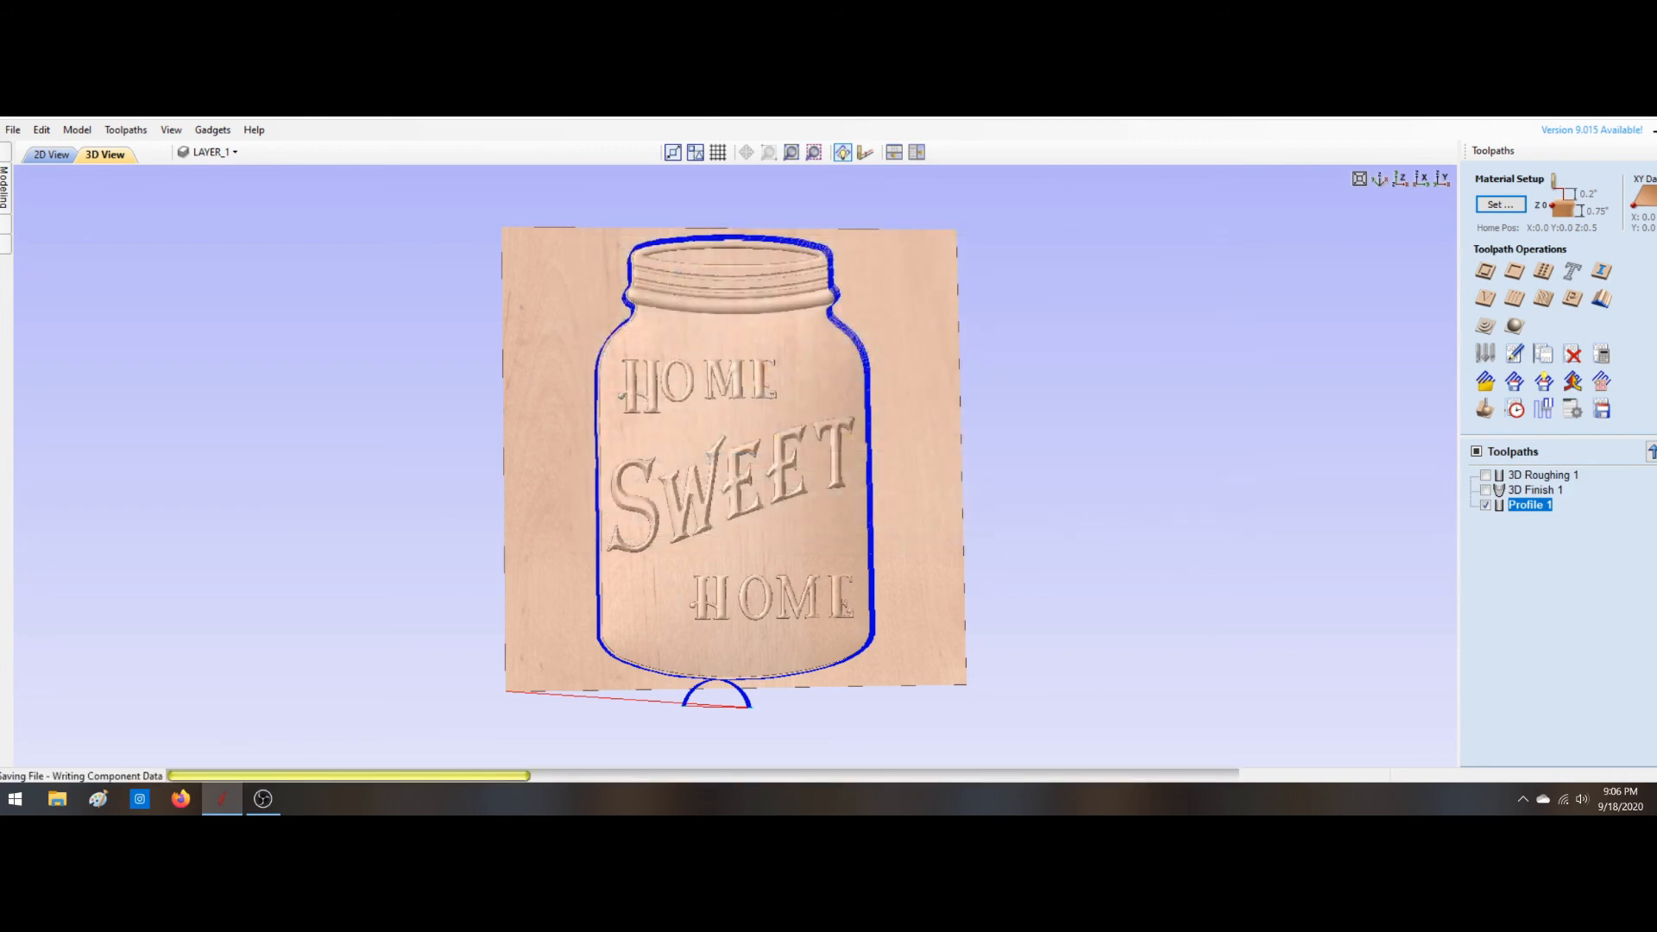